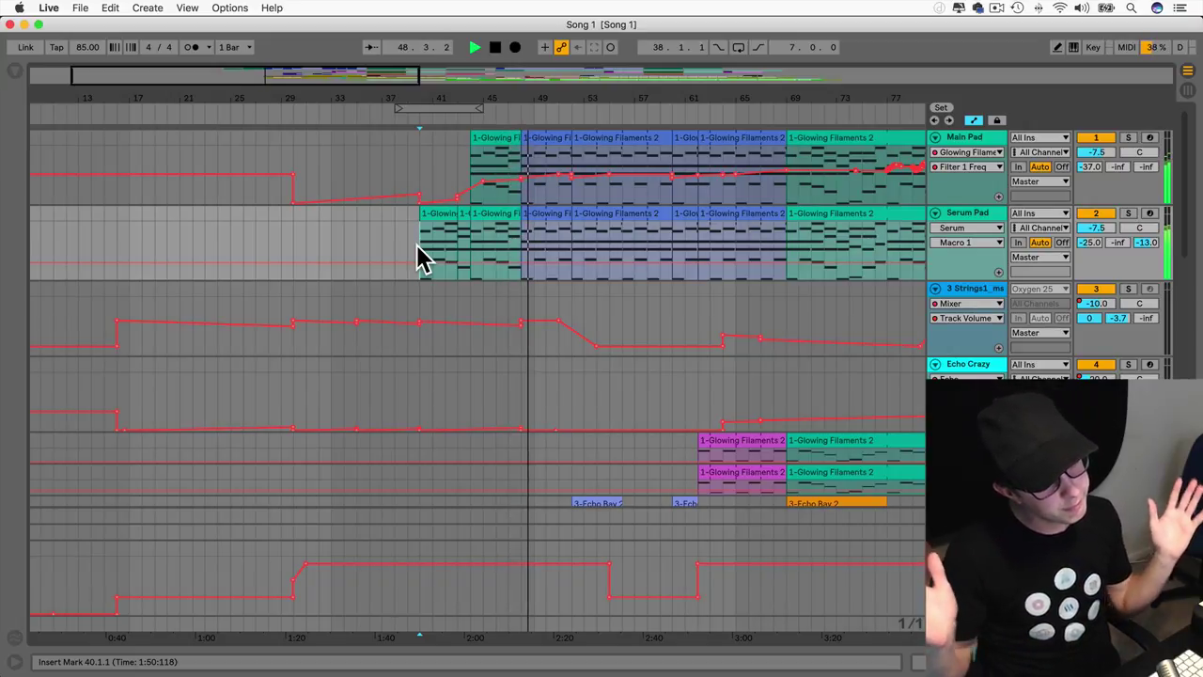
# Step: Review the arrangement during playback, comparing the sections before and after the 3 Strings clip across the tracks
pyautogui.hscroll(15, 420, 256)
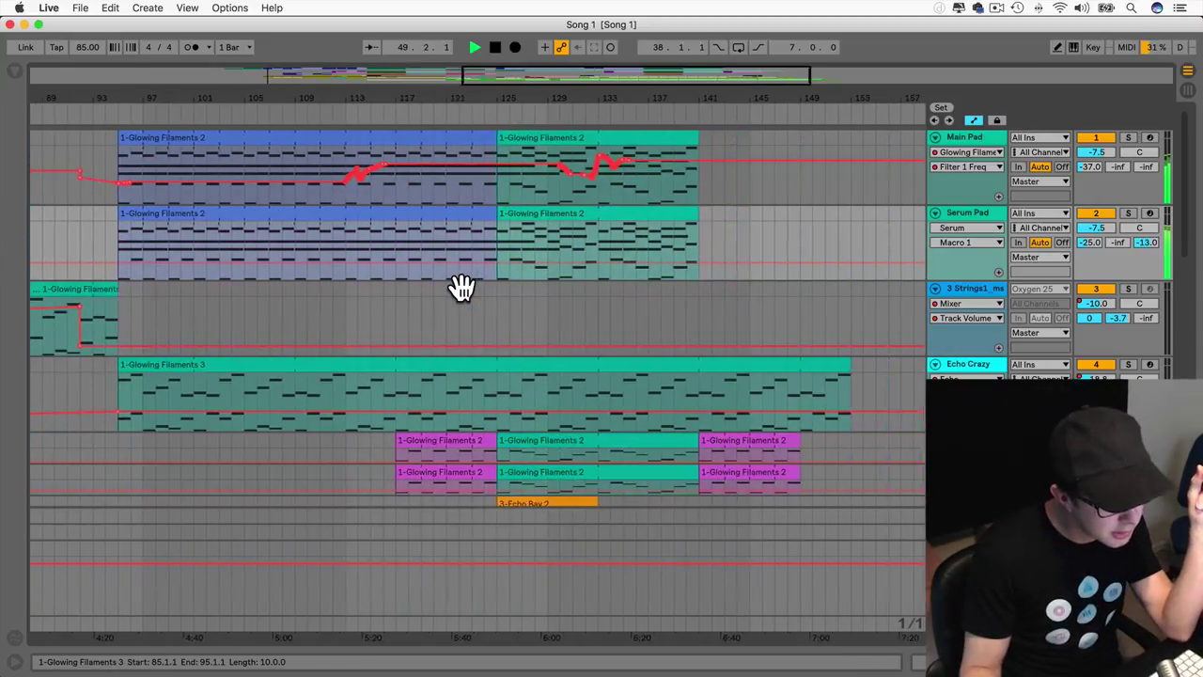
pyautogui.hscroll(-10, 316, 358)
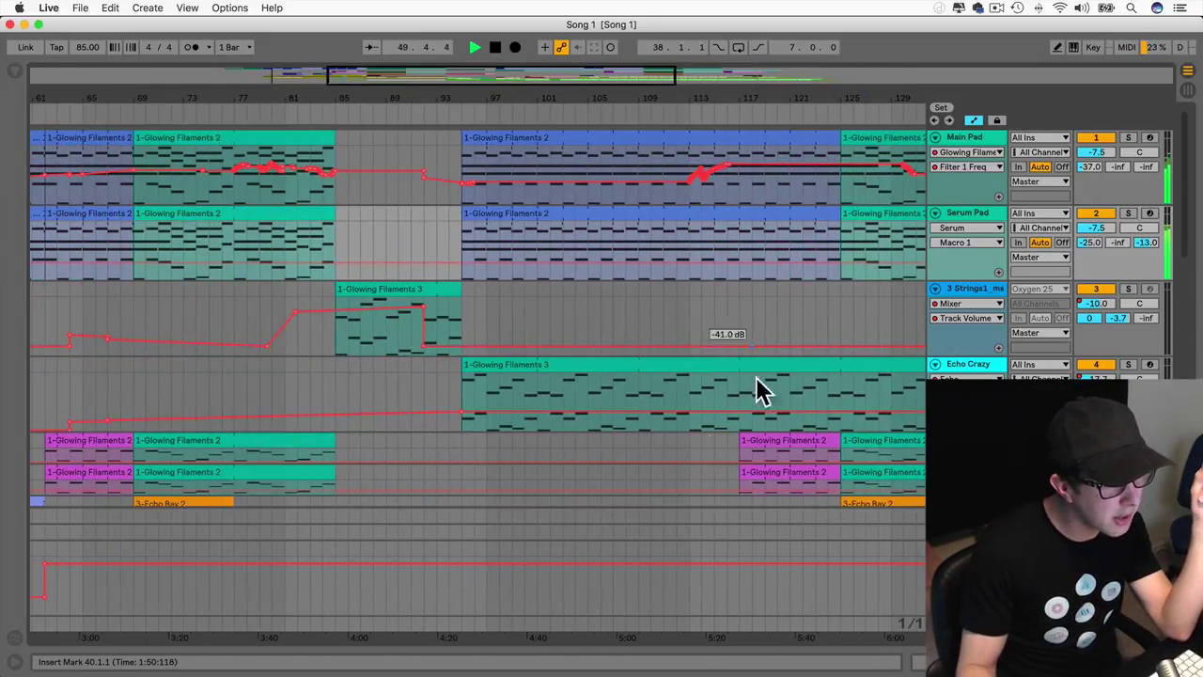
pyautogui.hscroll(7, 635, 484)
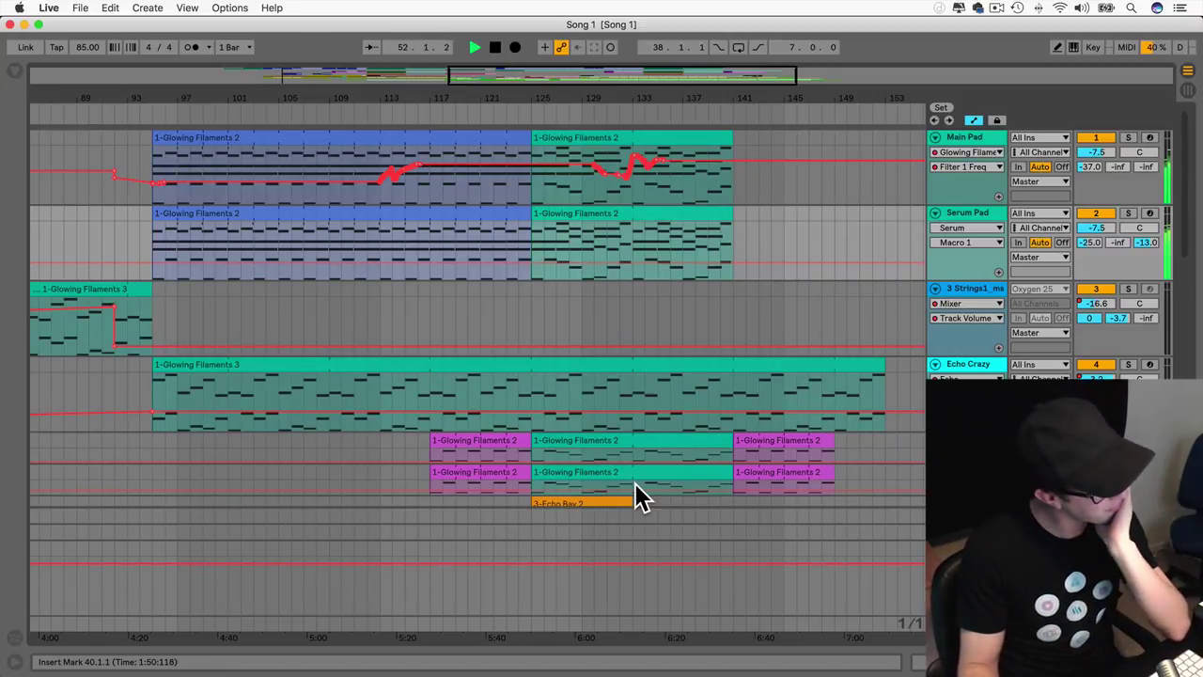
pyautogui.hscroll(-16, 634, 484)
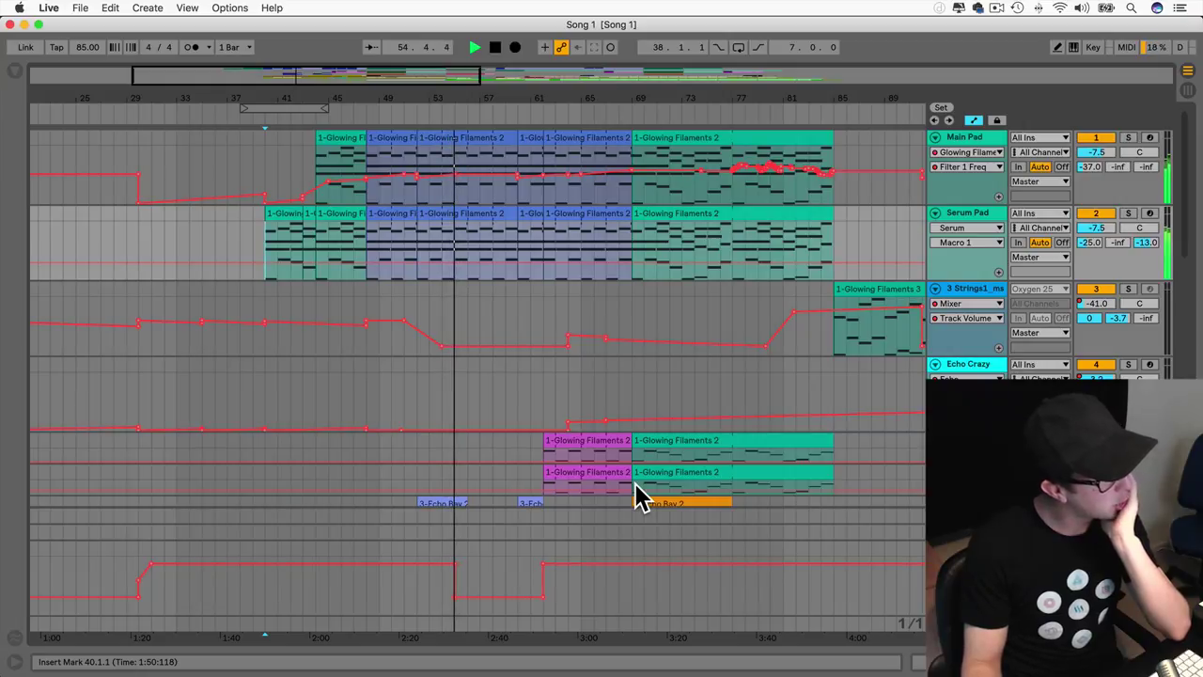
pyautogui.hscroll(2, 637, 498)
pyautogui.hscroll(10, 637, 499)
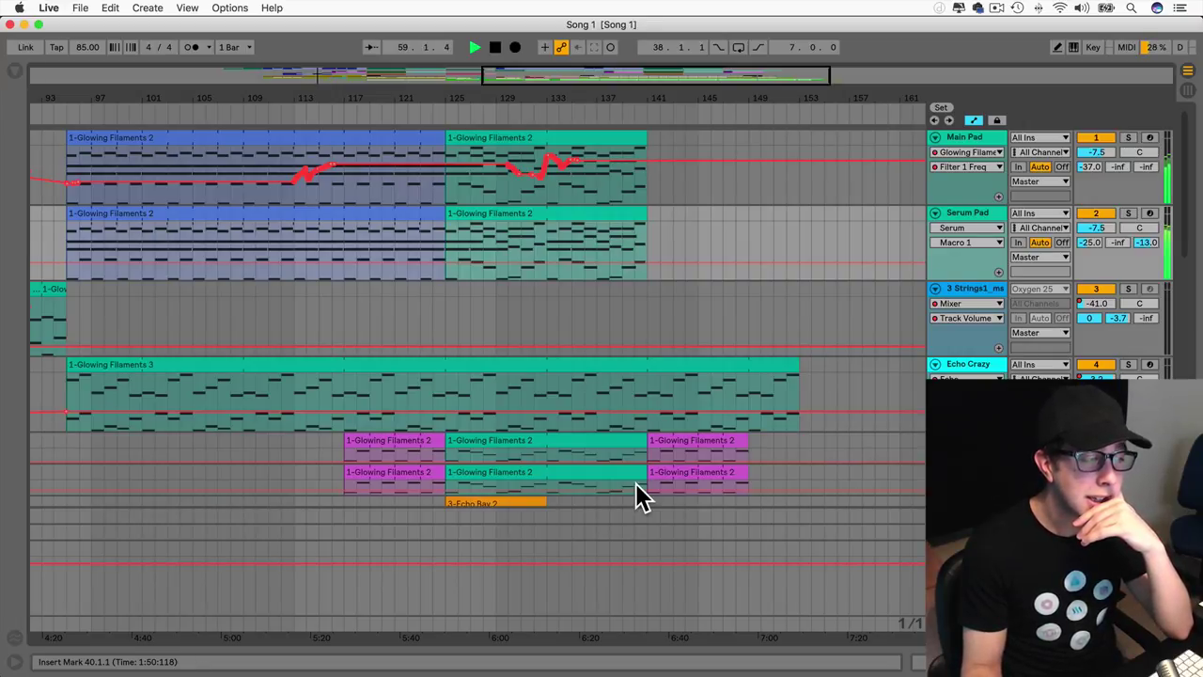
pyautogui.hscroll(-10, 636, 483)
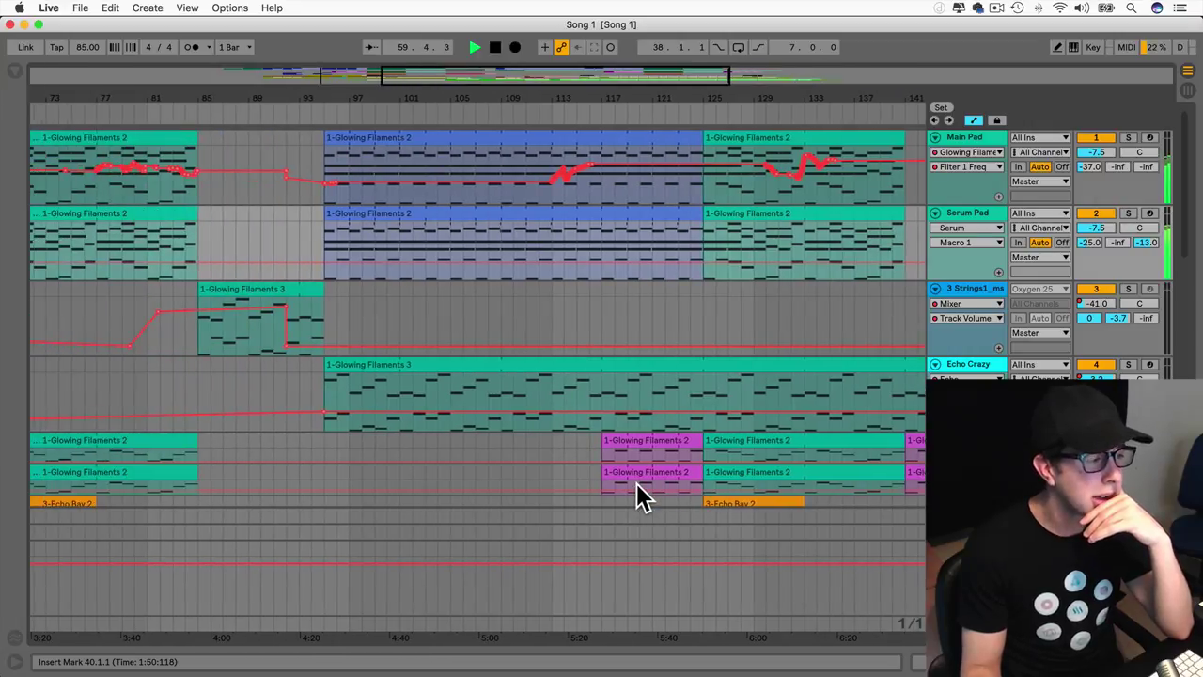
pyautogui.hscroll(-4, 637, 482)
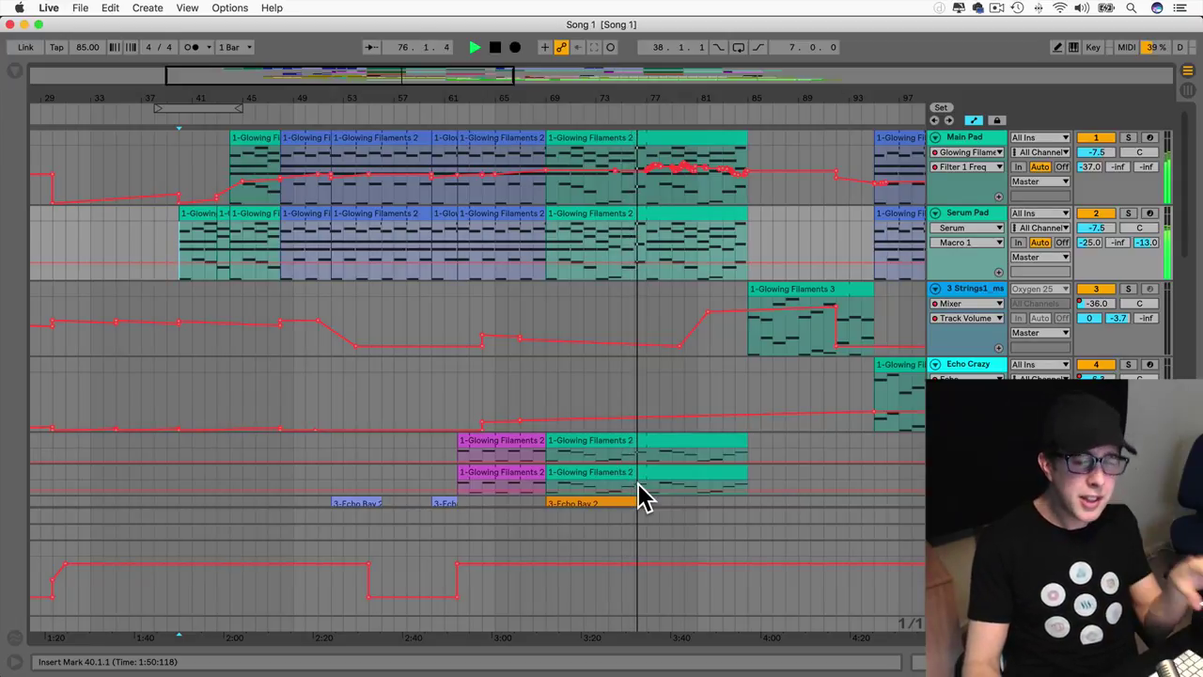
pyautogui.hscroll(5, 638, 485)
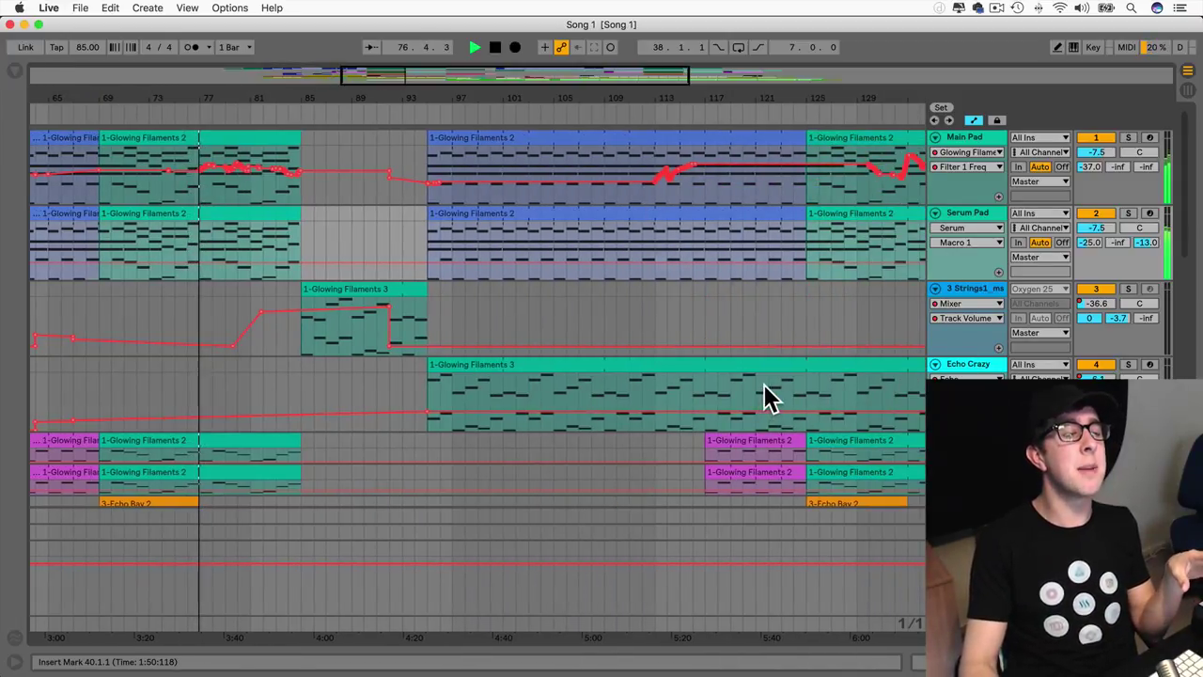
# Step: Trim the end of the 3 Strings track's clip so that it finishes at bar 93
pyautogui.hscroll(2, 767, 392)
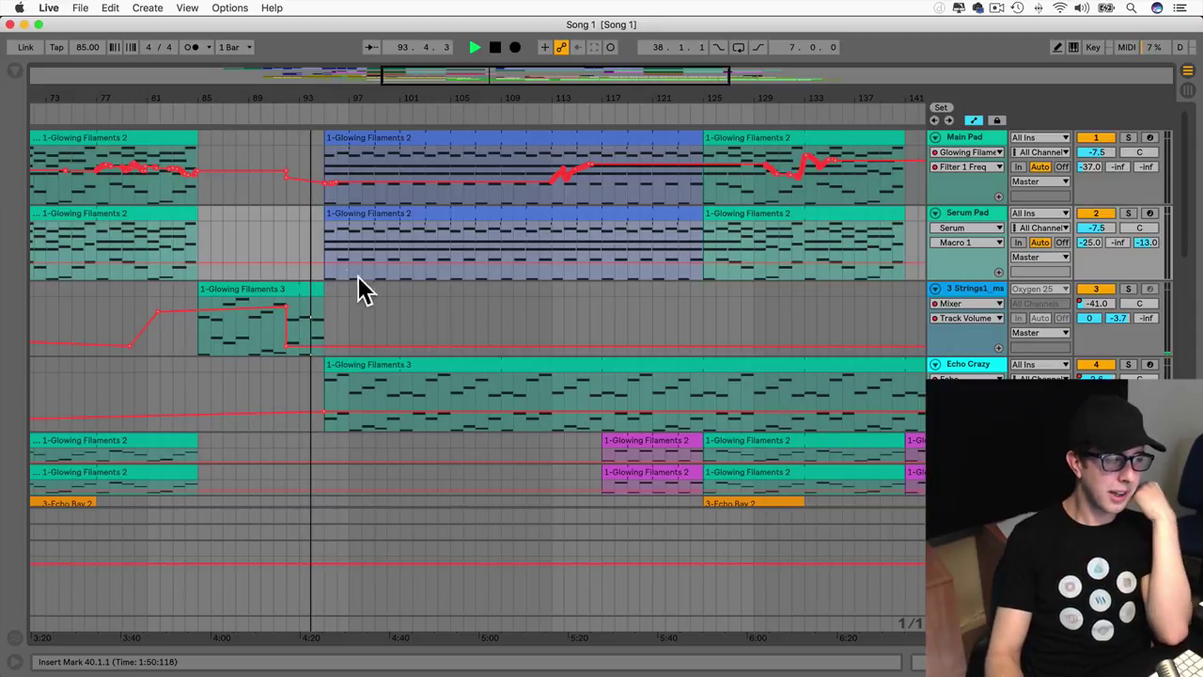
pyautogui.moveTo(311, 294); pyautogui.dragTo(297, 293)
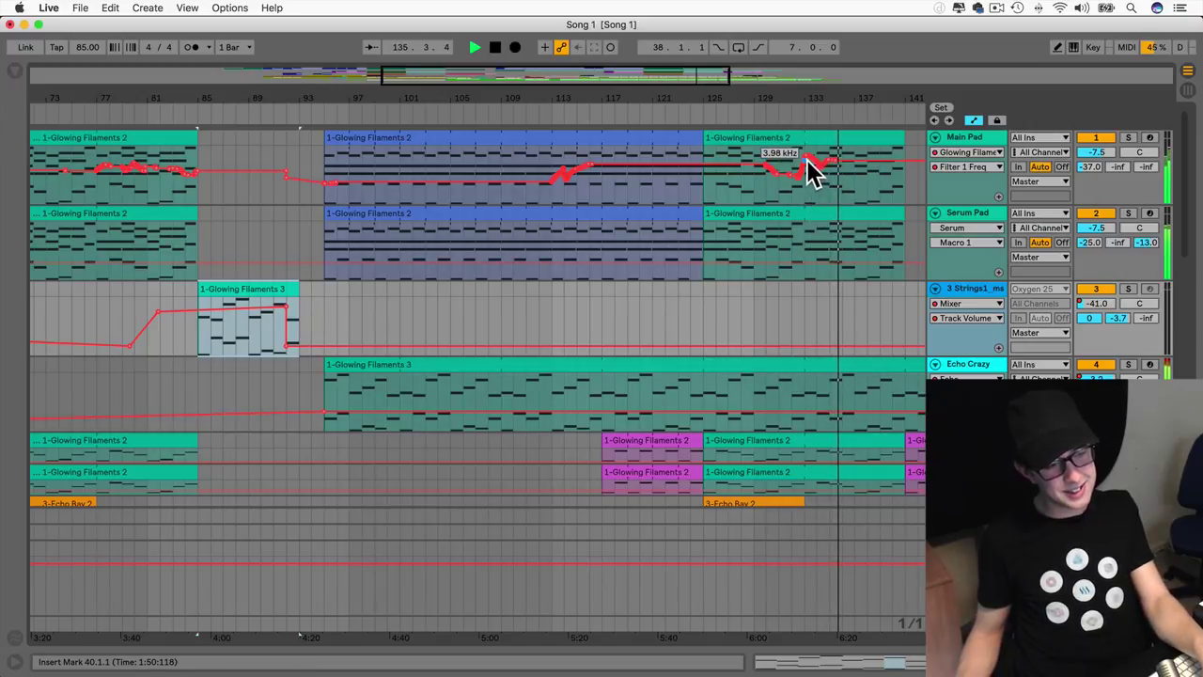
# Step: Lower the Filter 1 Freq automation peak around bar 133 on the Main Pad track by redrawing it in Draw Mode
pyautogui.moveTo(806, 155); pyautogui.dragTo(806, 156)
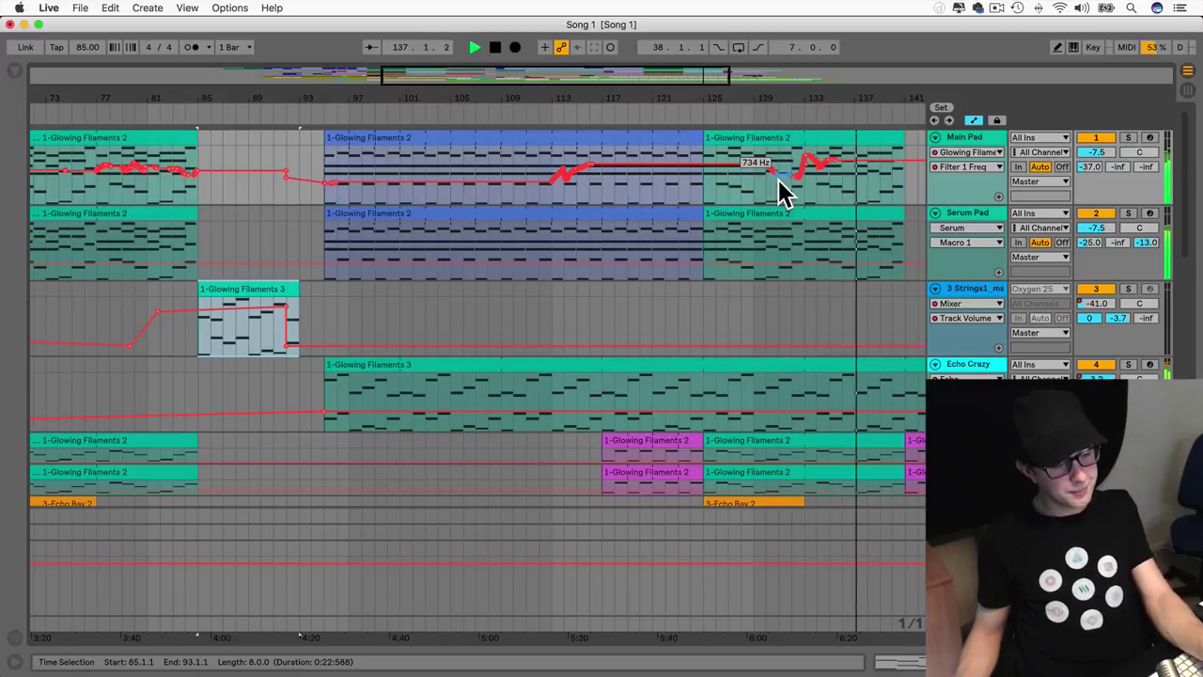
pyautogui.press('b')
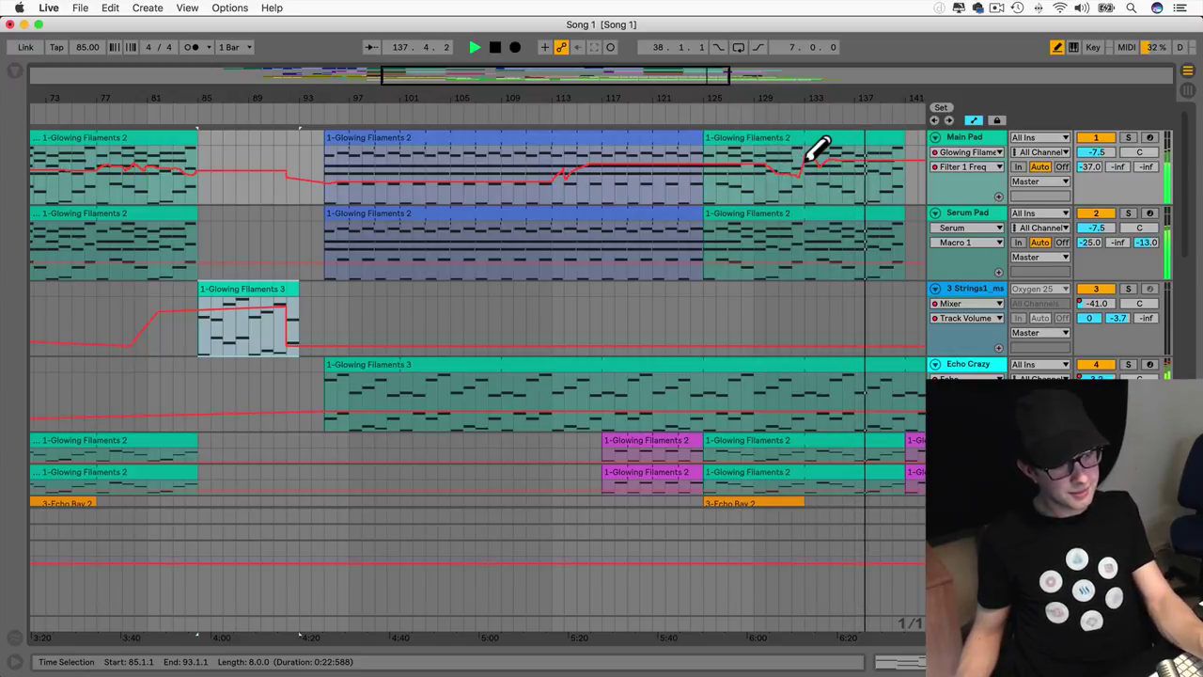
pyautogui.click(816, 158)
pyautogui.press('b')
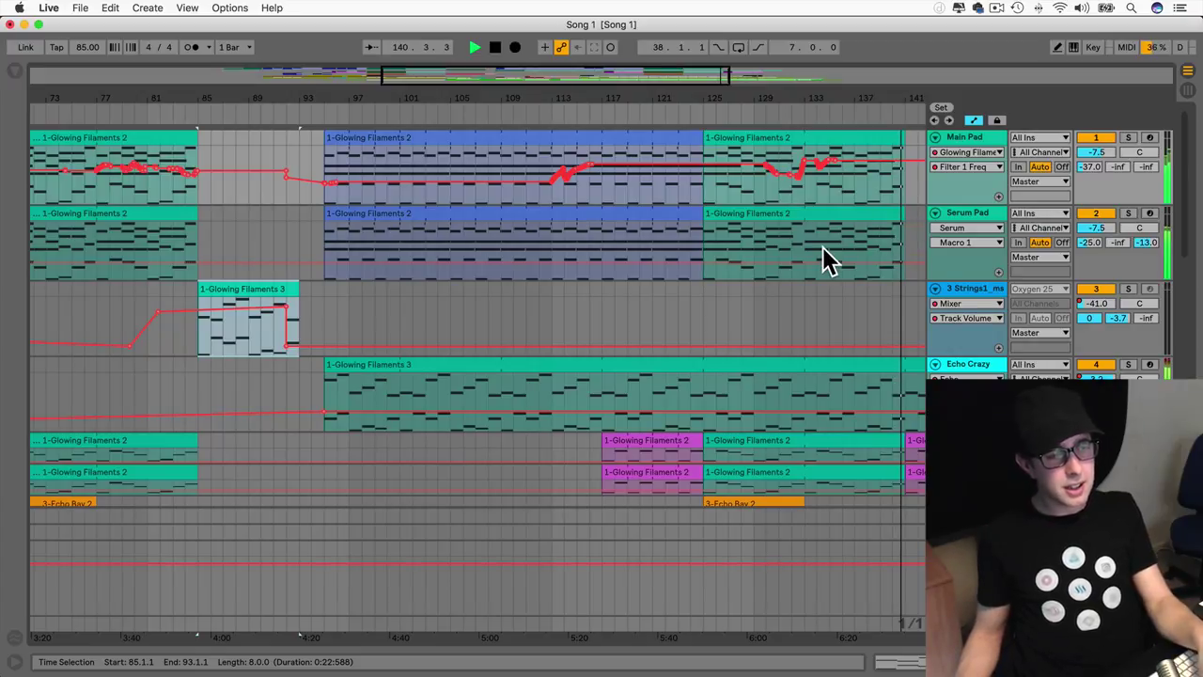
# Step: Examine how the pad, strings, echo and bass clips are distributed from the first build-up to the song's ending
pyautogui.hscroll(7, 820, 246)
pyautogui.scroll(-1, 820, 246)
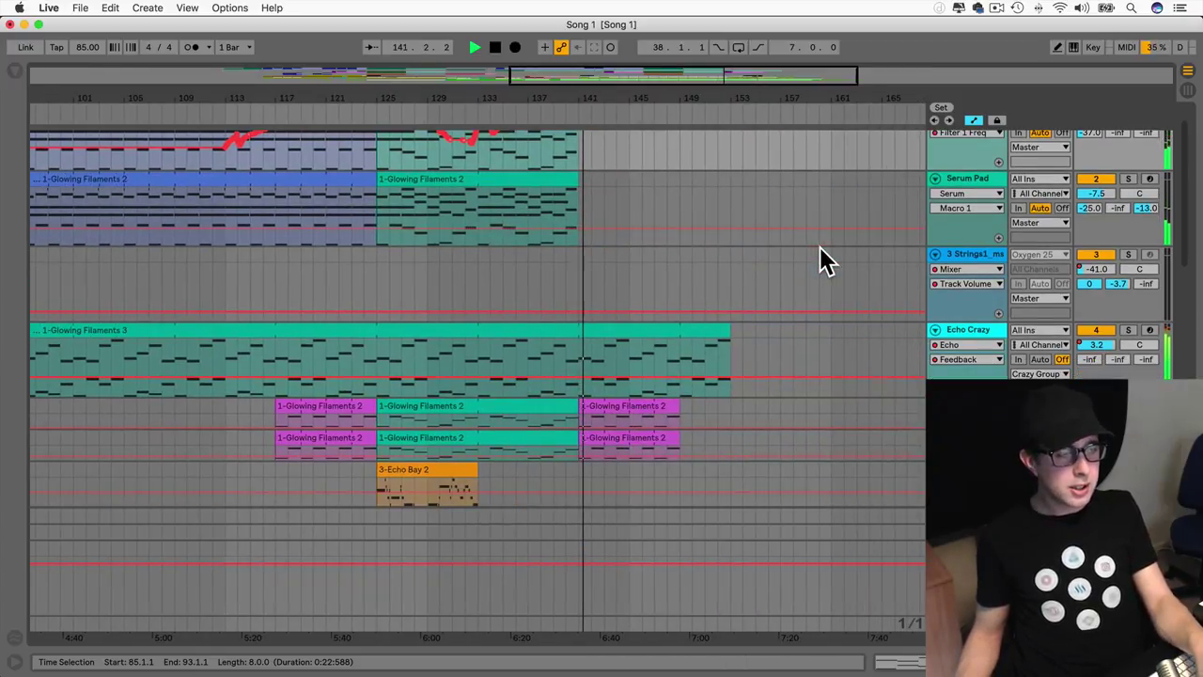
pyautogui.hscroll(-10, 820, 246)
pyautogui.scroll(1, 820, 246)
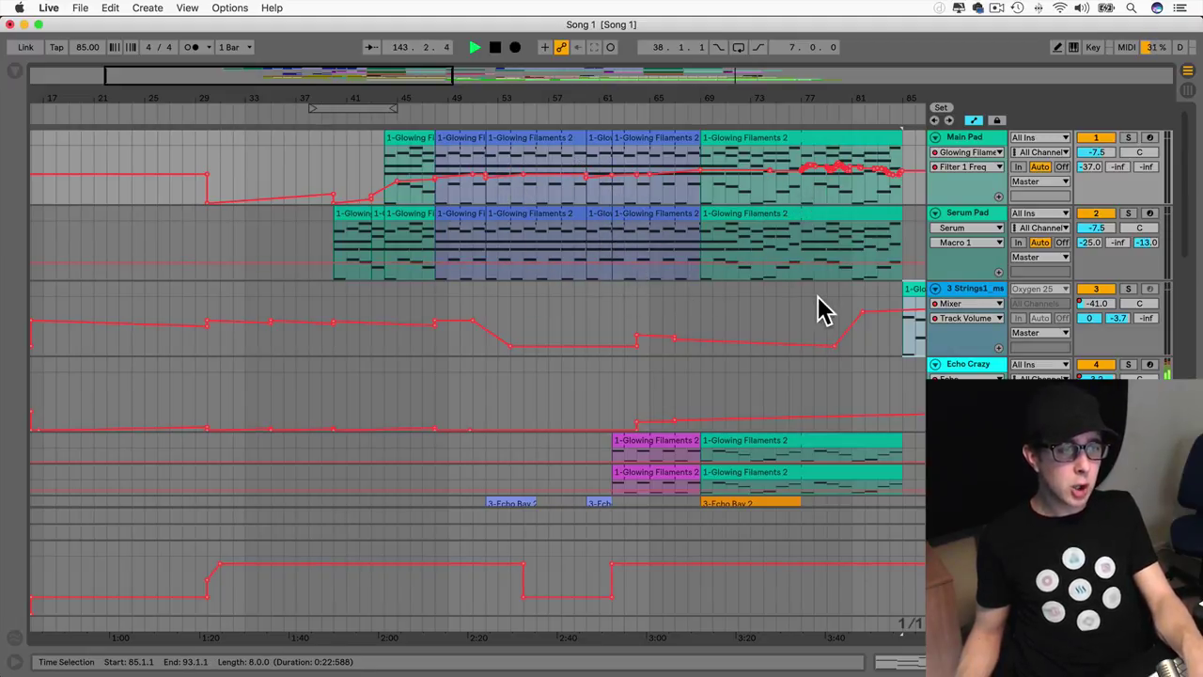
pyautogui.hscroll(6, 819, 303)
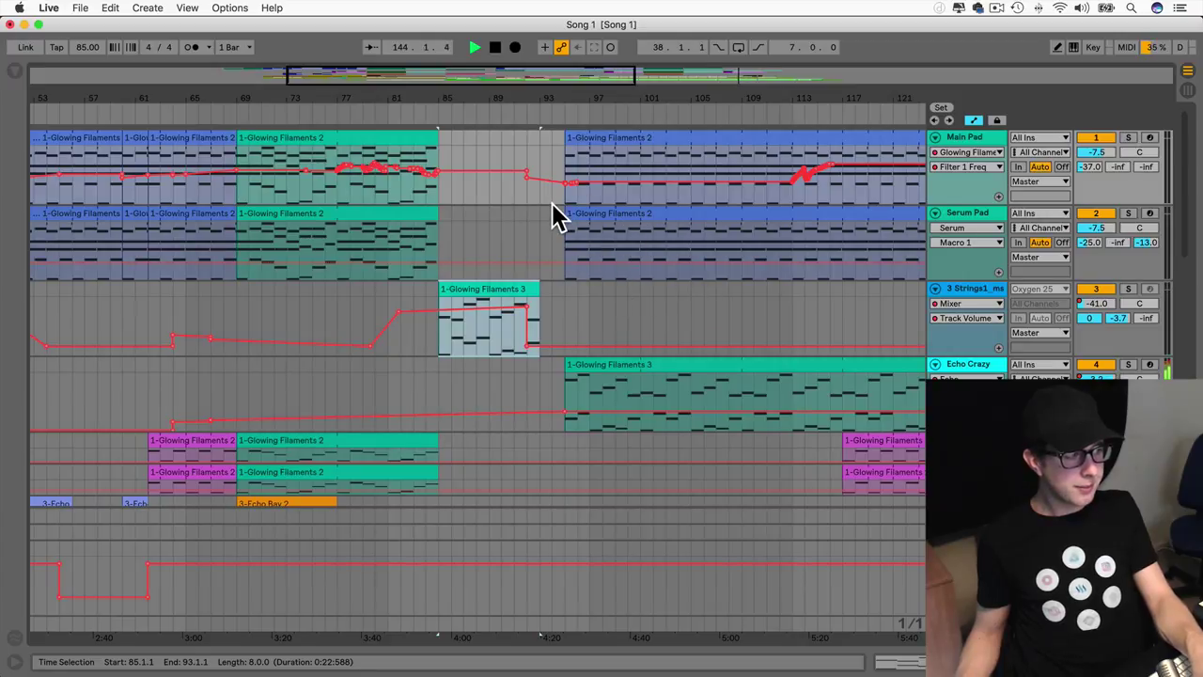
pyautogui.hscroll(3, 611, 263)
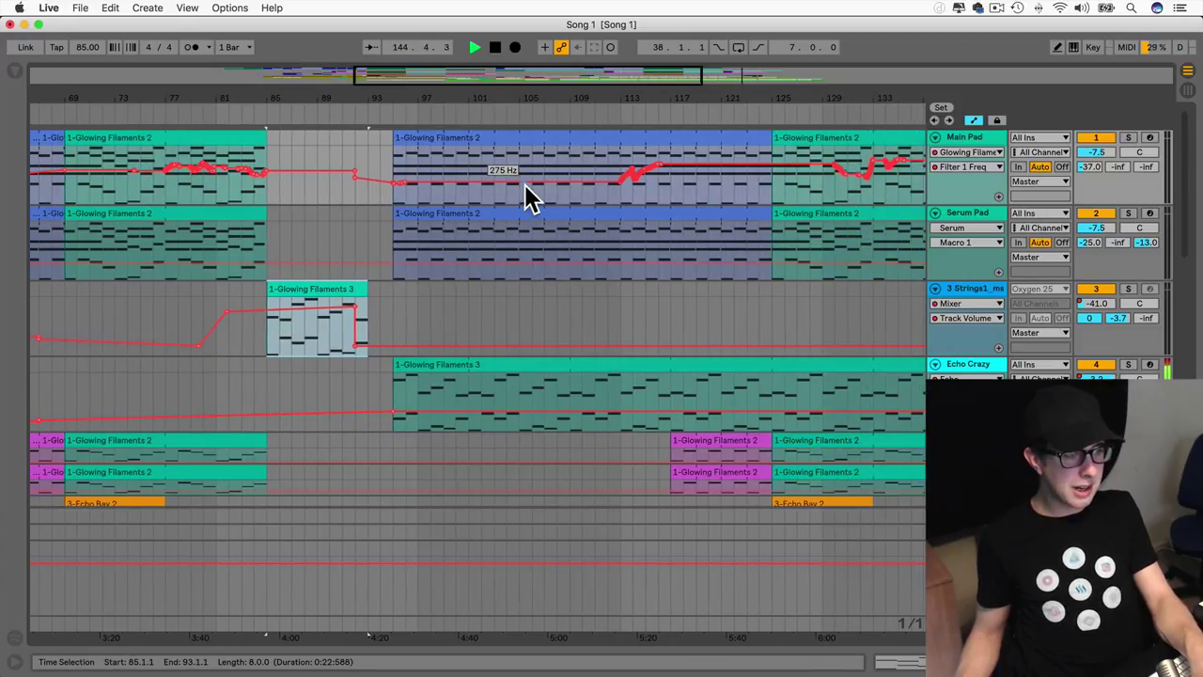
pyautogui.hscroll(6, 525, 184)
pyautogui.hscroll(-4, 525, 184)
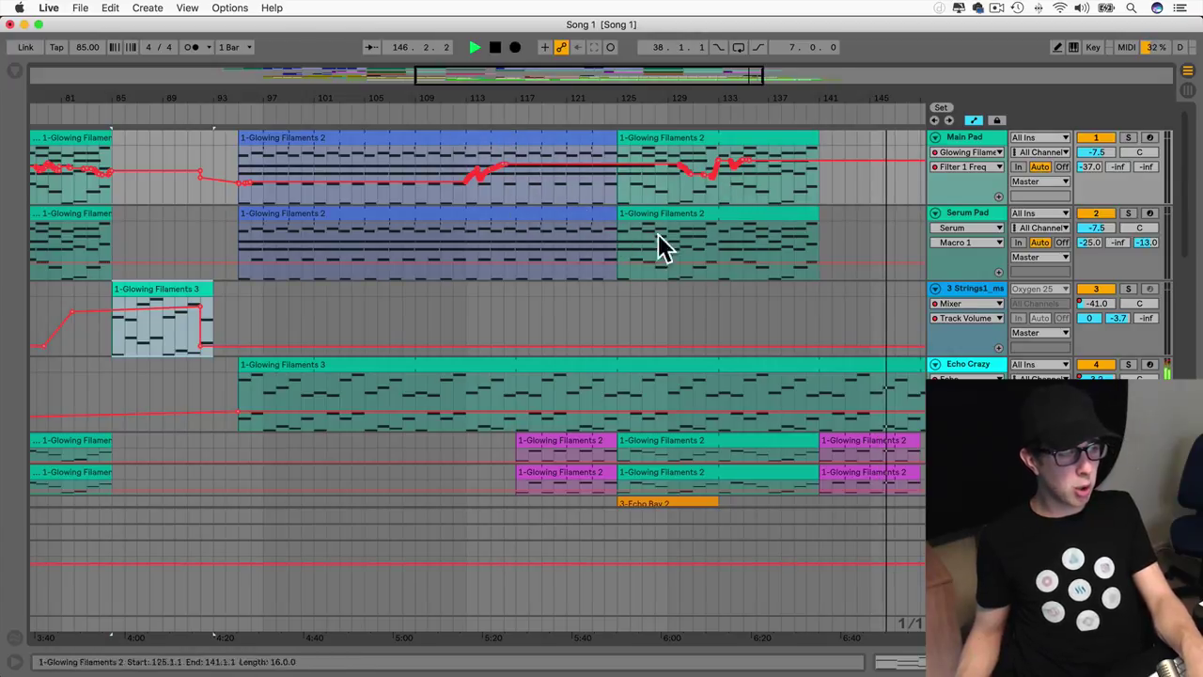
pyautogui.hscroll(5, 686, 268)
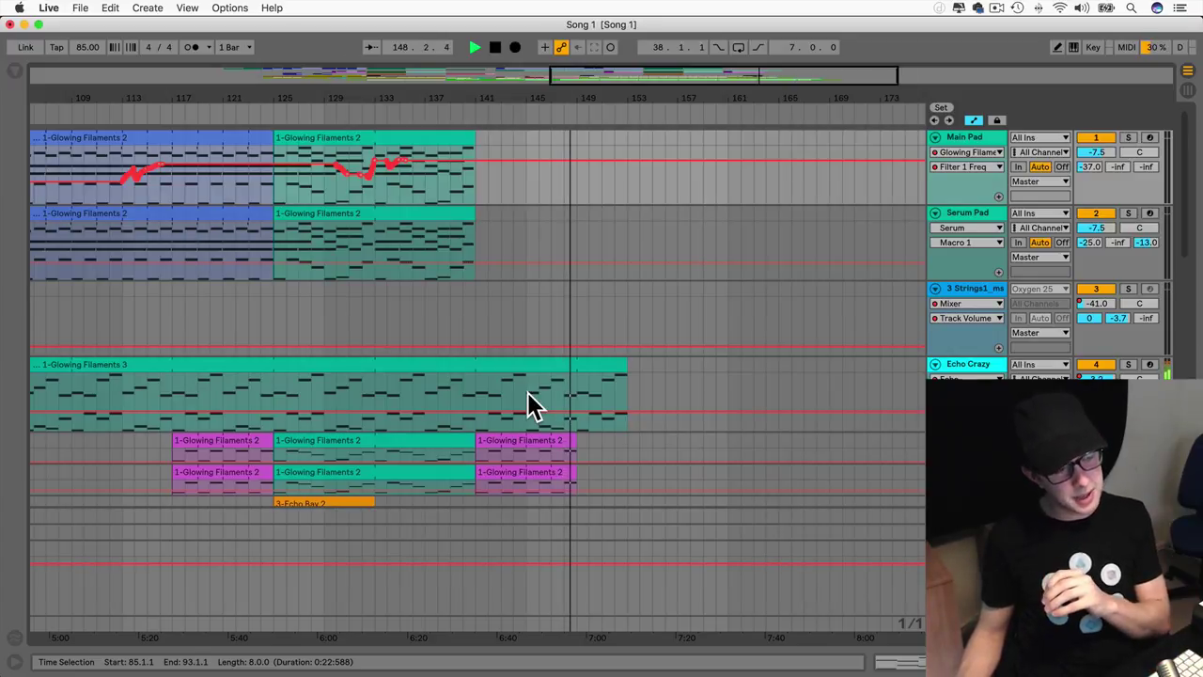
pyautogui.hscroll(-7, 528, 392)
pyautogui.hscroll(-3, 531, 404)
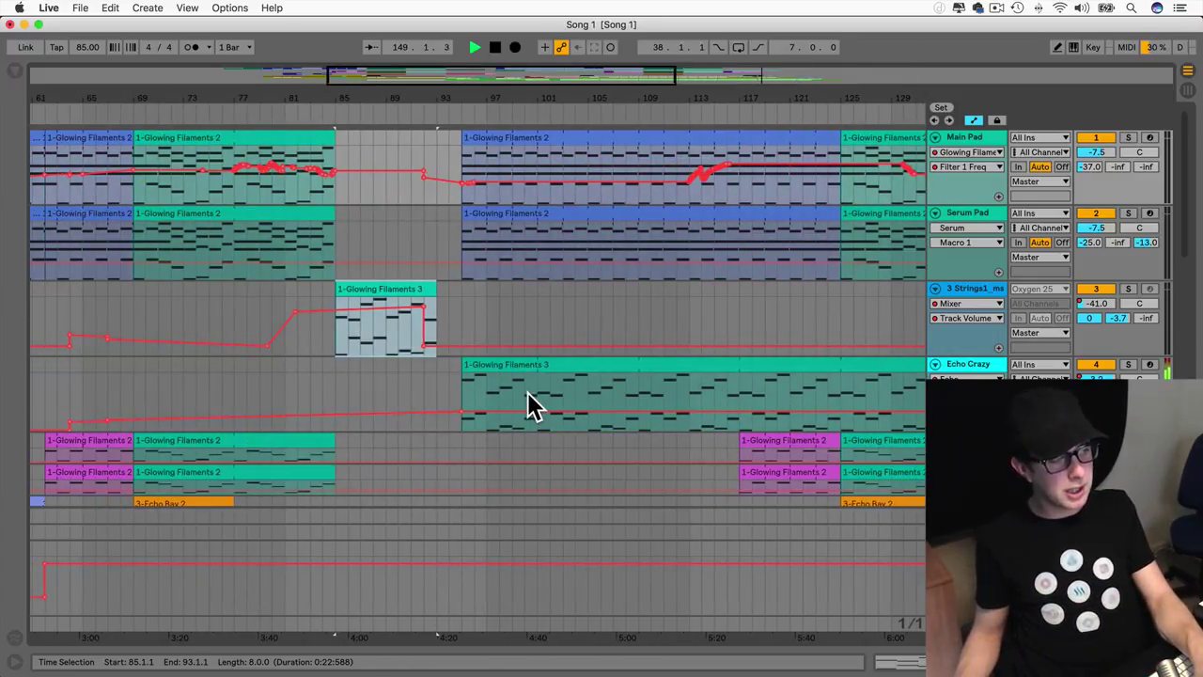
pyautogui.hscroll(10, 601, 334)
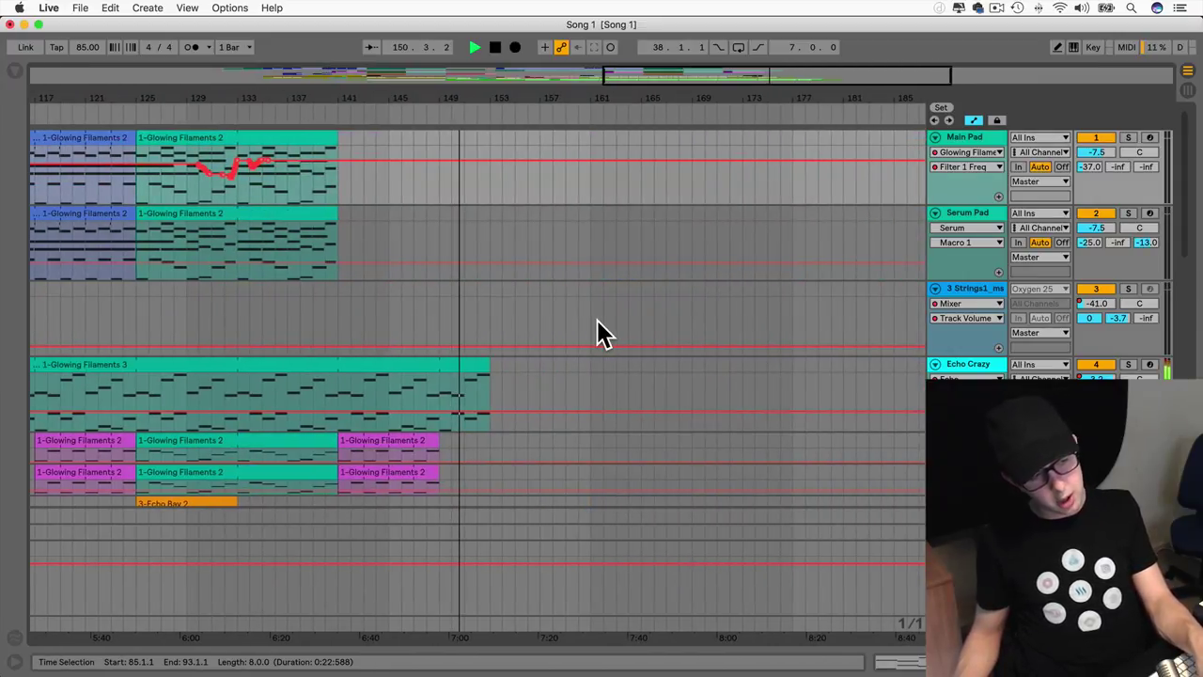
pyautogui.hscroll(-3, 602, 334)
pyautogui.hscroll(-8, 602, 334)
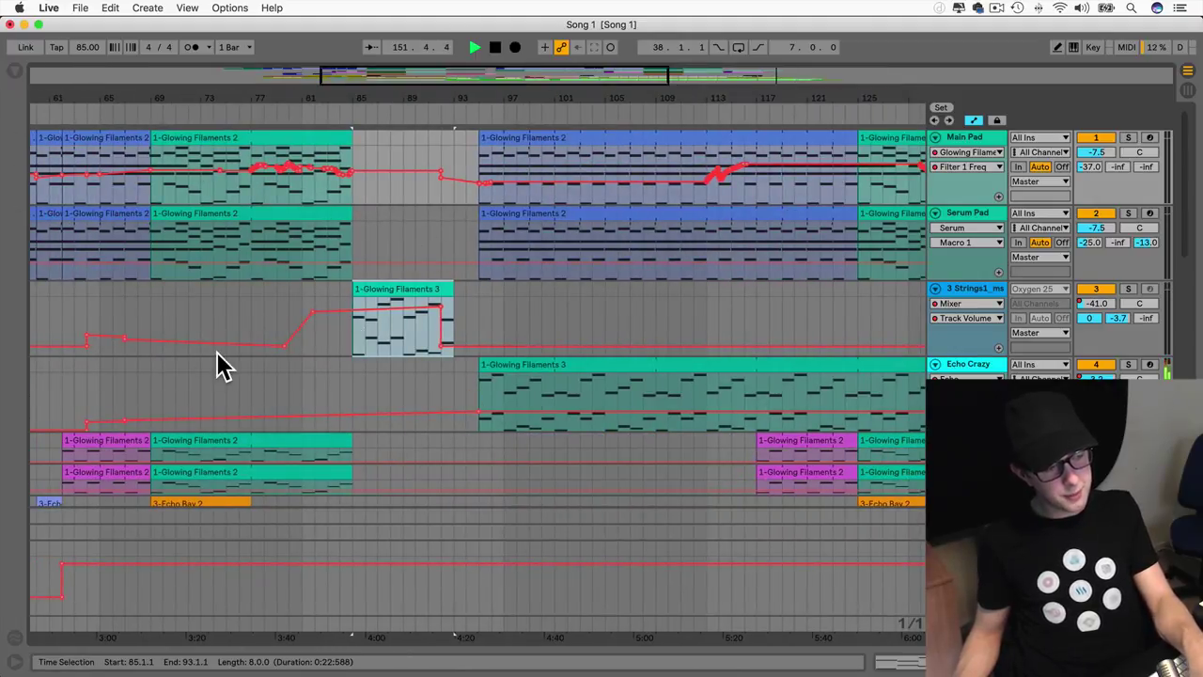
pyautogui.hscroll(-5, 218, 364)
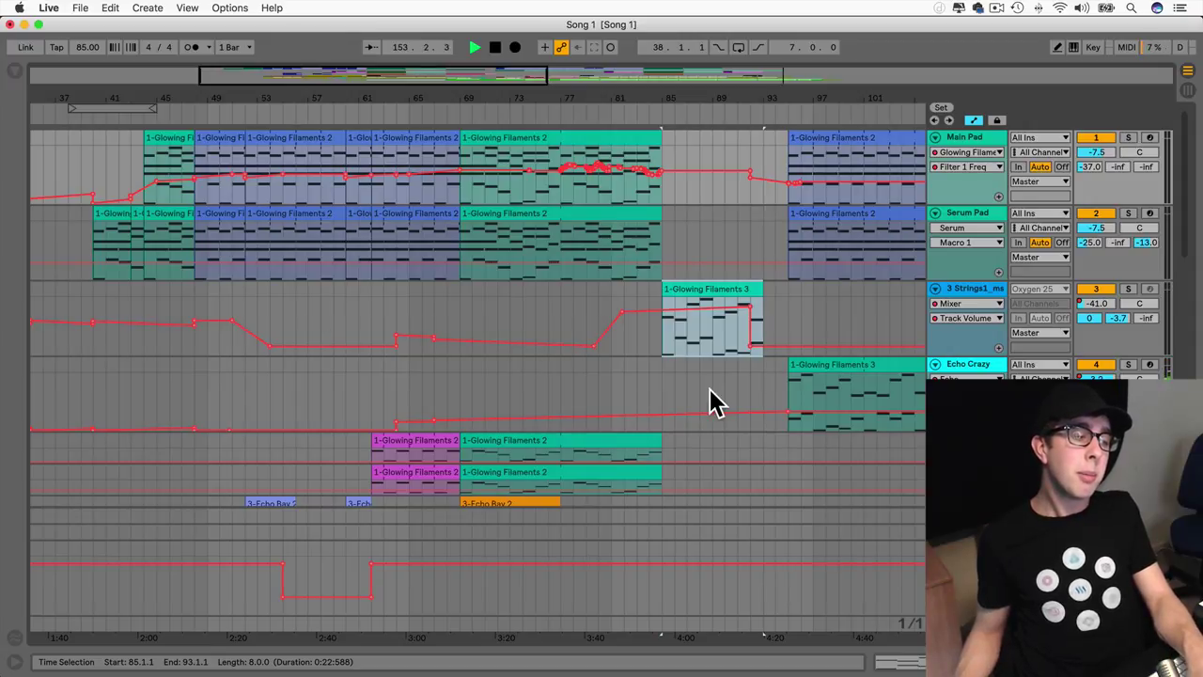
pyautogui.hscroll(3, 711, 402)
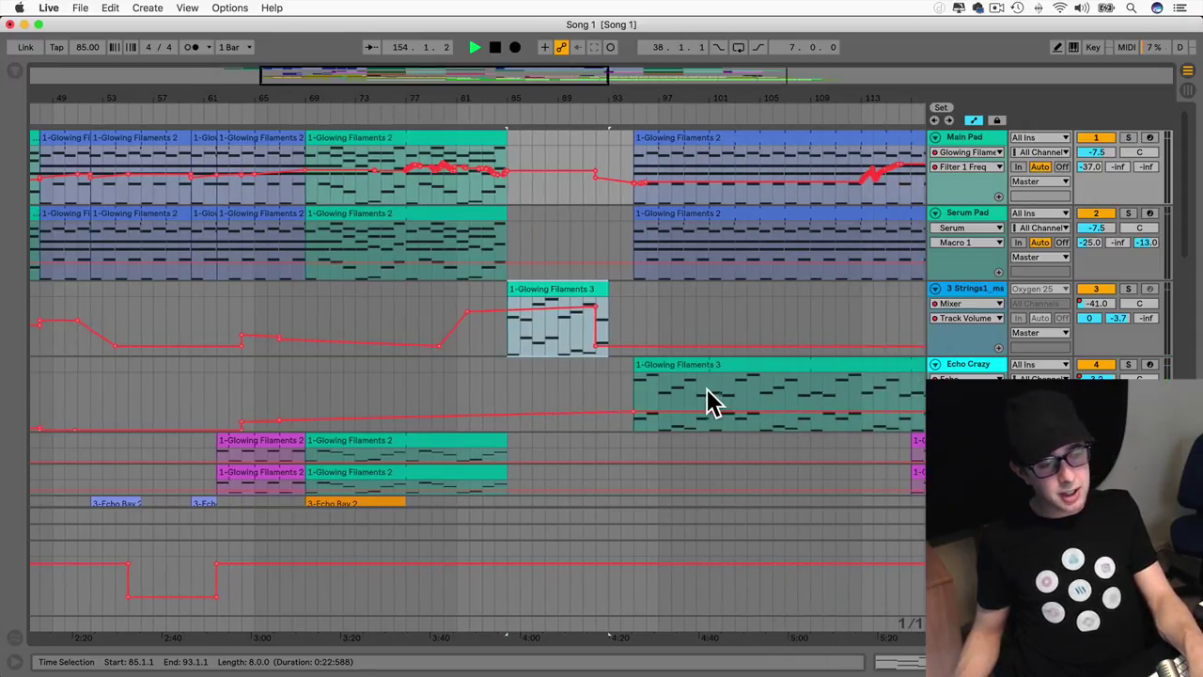
pyautogui.hscroll(10, 716, 349)
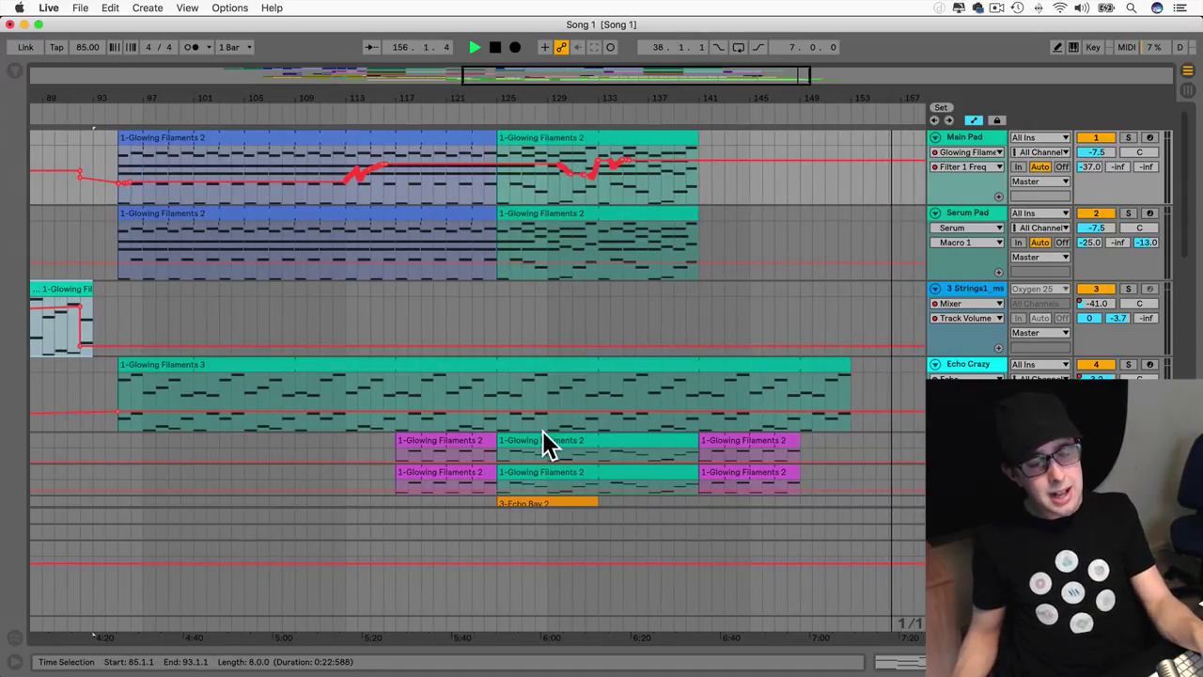
# Step: Delete the Shaker track's final clip after bar 159 and shorten the preceding Drum Rack clip to end at bar 156
pyautogui.scroll(-10, 543, 430)
pyautogui.hscroll(5, 542, 431)
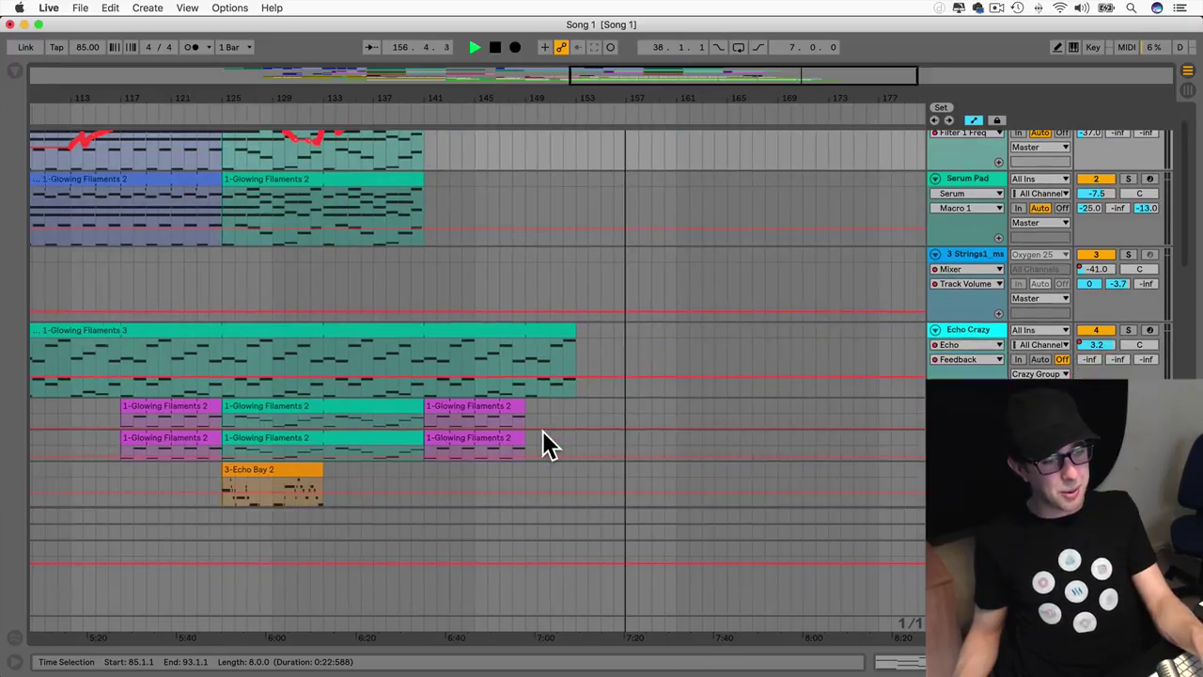
pyautogui.scroll(-5, 548, 442)
pyautogui.click(559, 336)
pyautogui.press('Delete')
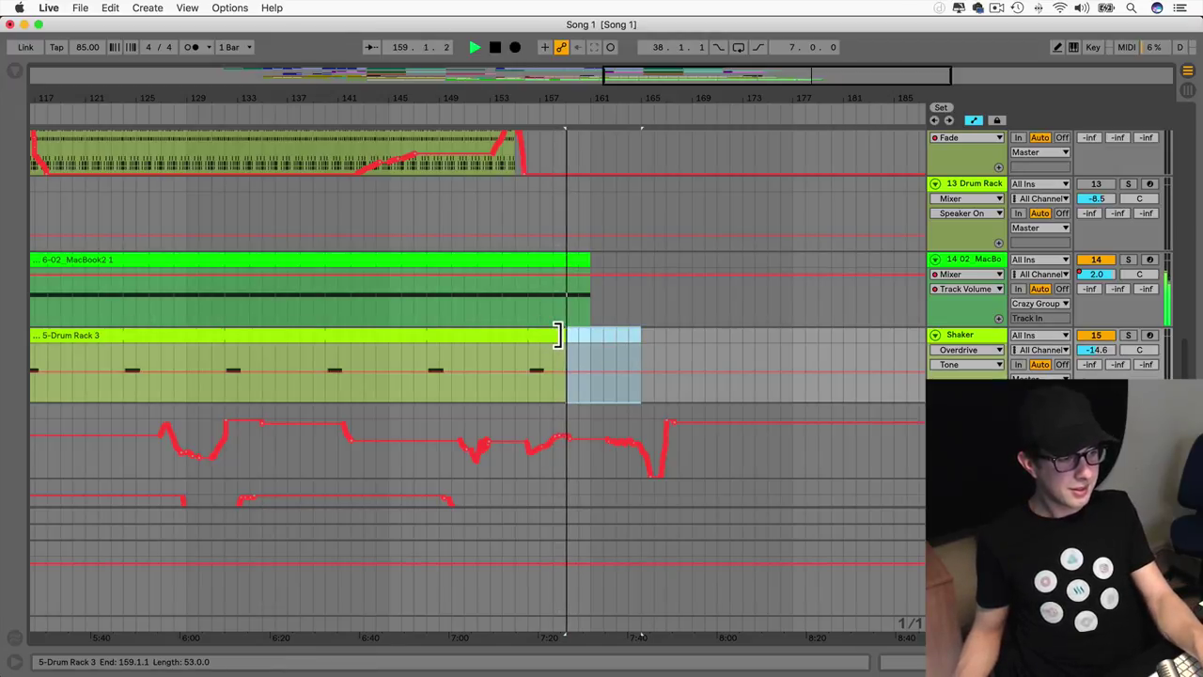
pyautogui.moveTo(563, 340); pyautogui.dragTo(532, 341)
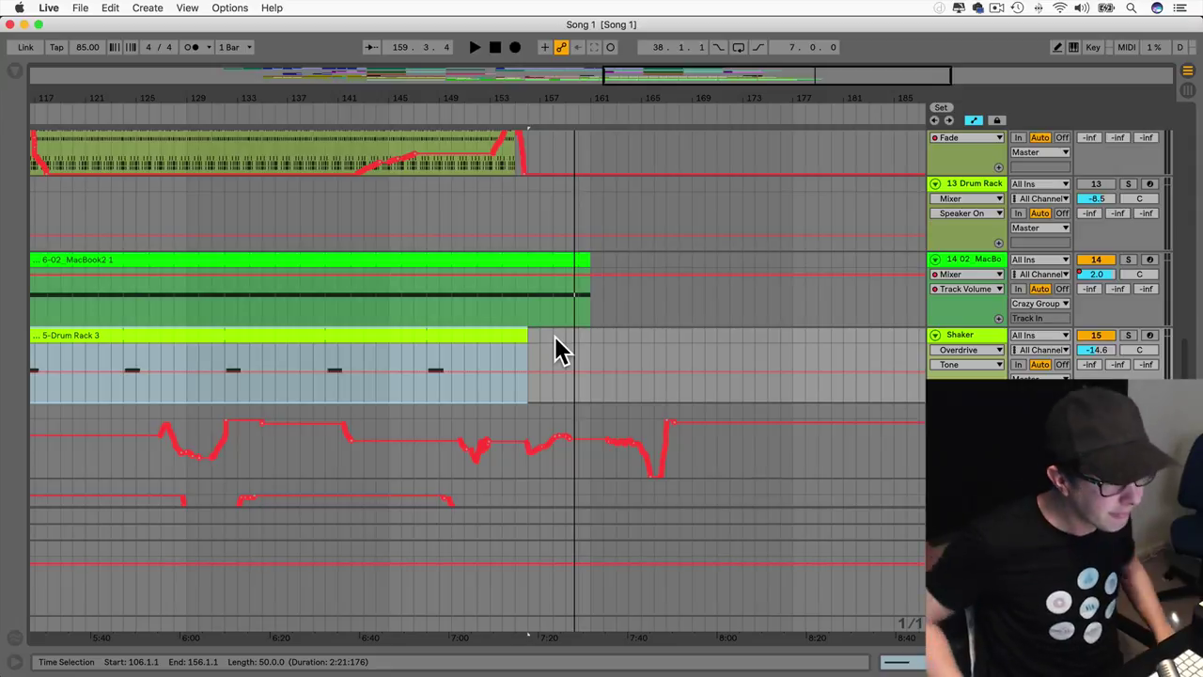
# Step: Play the breakdown from bar 85 at the start of the 3 Strings clip, then stop playback
pyautogui.hscroll(-10, 564, 343)
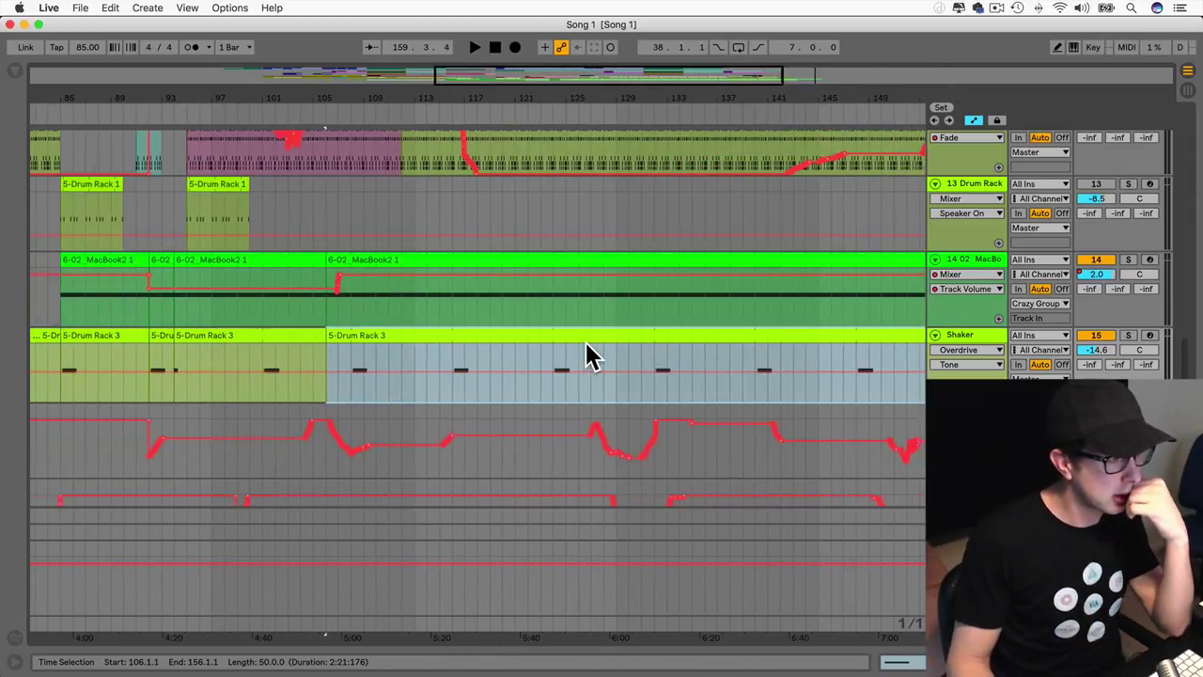
pyautogui.scroll(15, 585, 343)
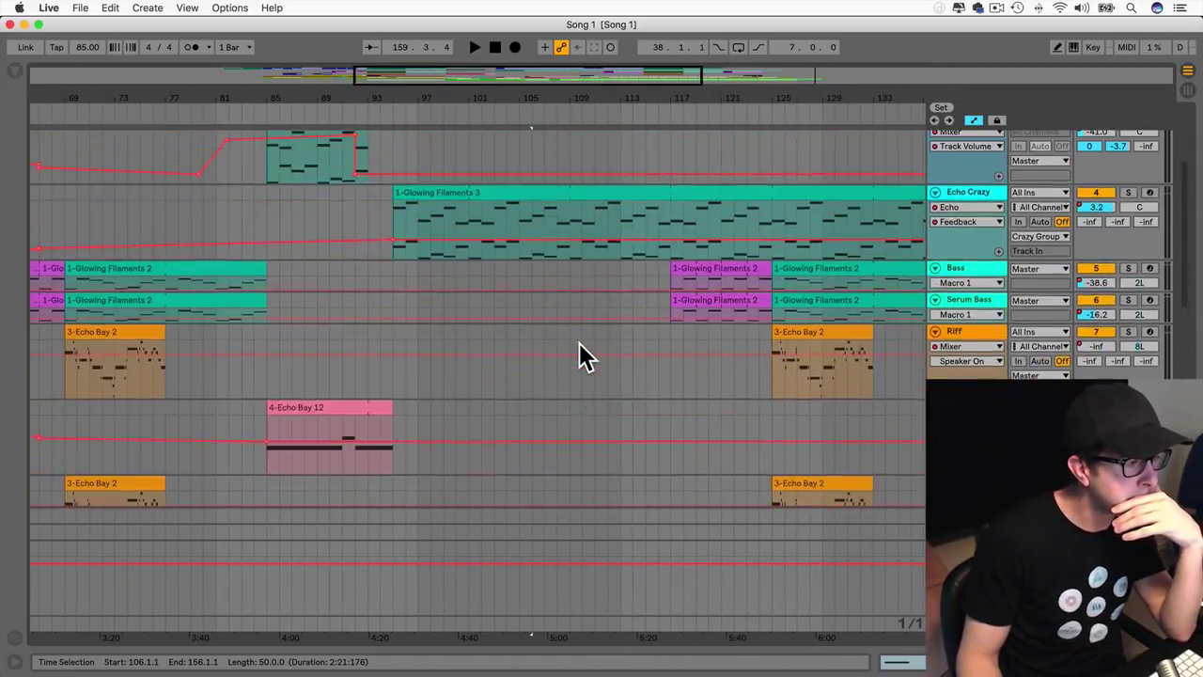
pyautogui.scroll(-2, 579, 342)
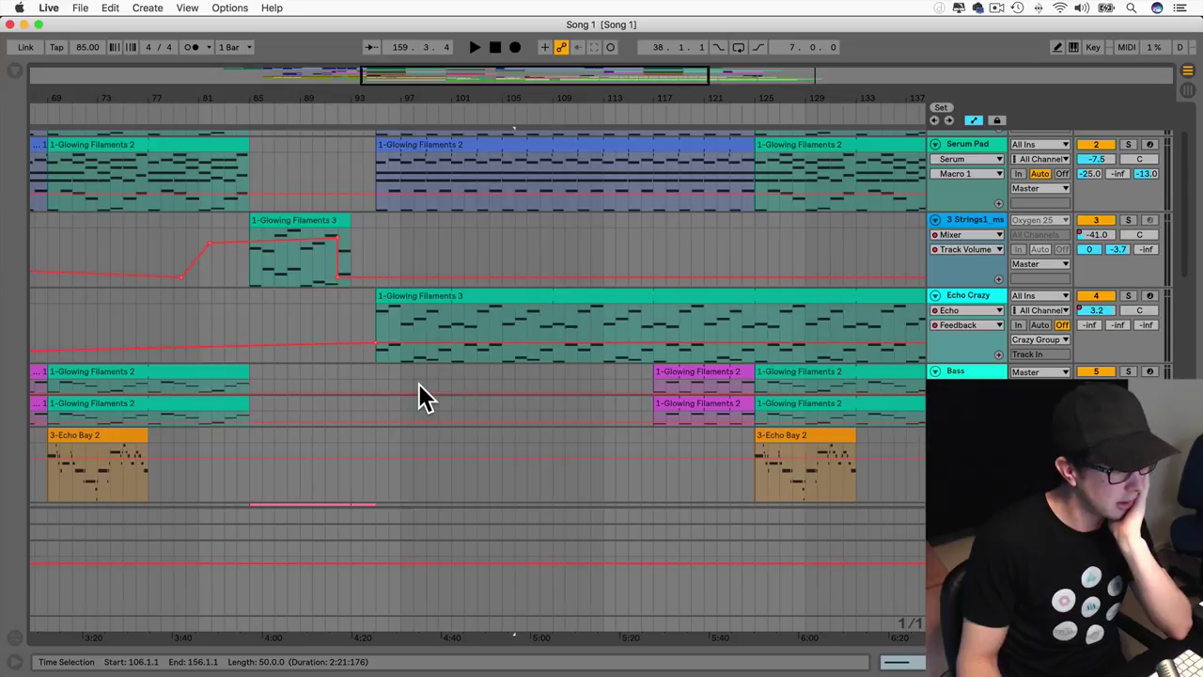
pyautogui.click(249, 268)
pyautogui.press('space')
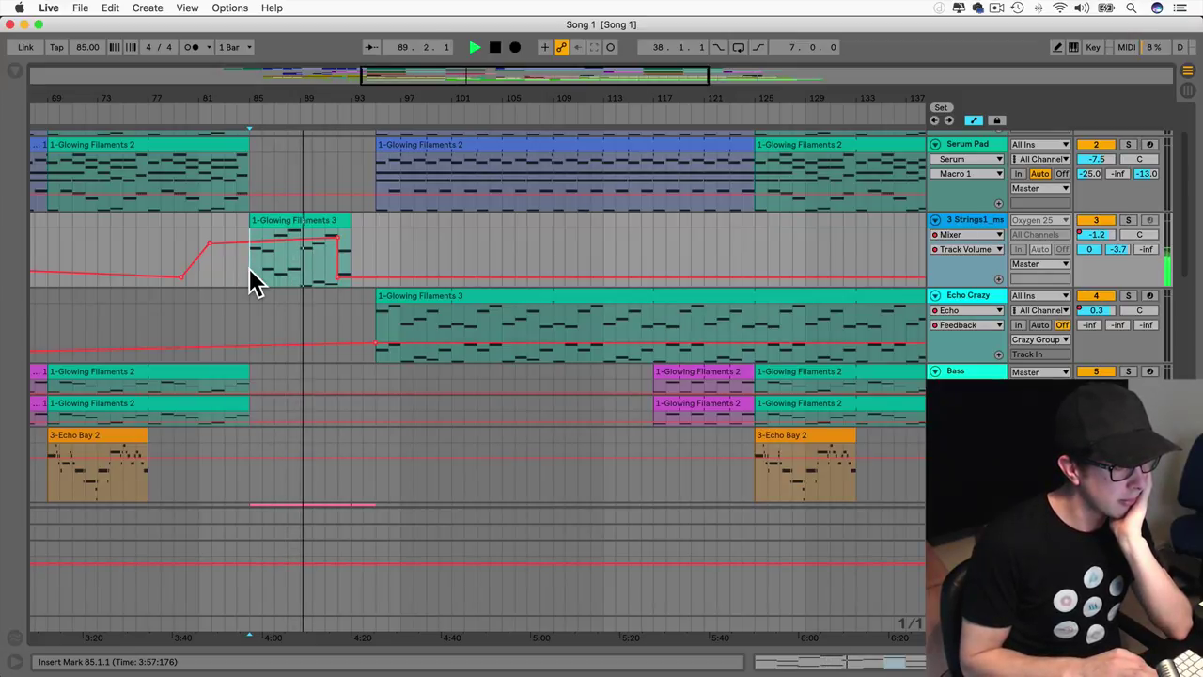
pyautogui.press('space')
pyautogui.scroll(3, 249, 268)
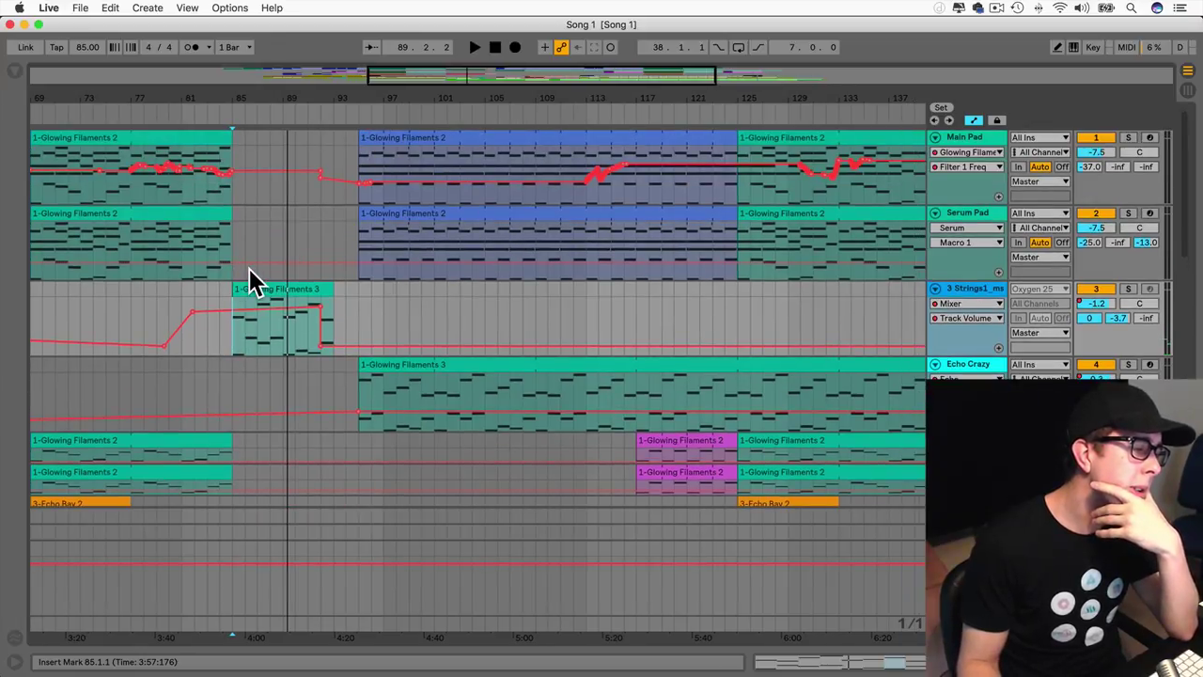
# Step: Trim the start of the Main Pad's blue clip so that it begins at bar 113
pyautogui.hscroll(2, 250, 268)
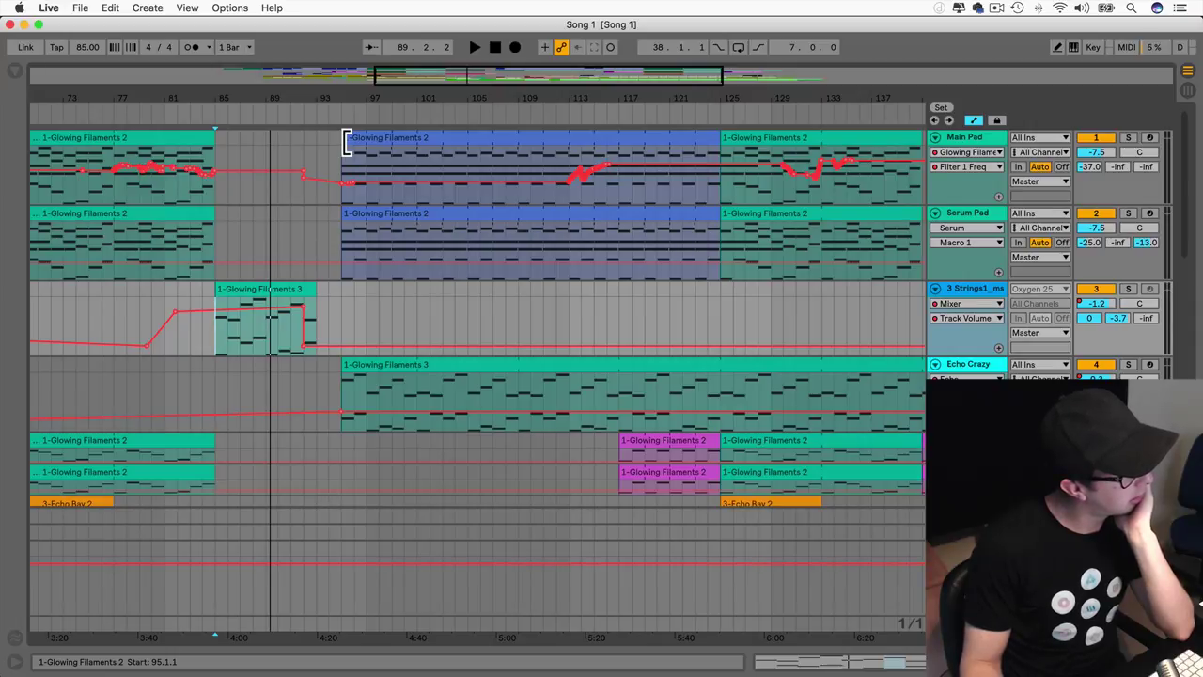
pyautogui.moveTo(346, 141); pyautogui.dragTo(569, 143)
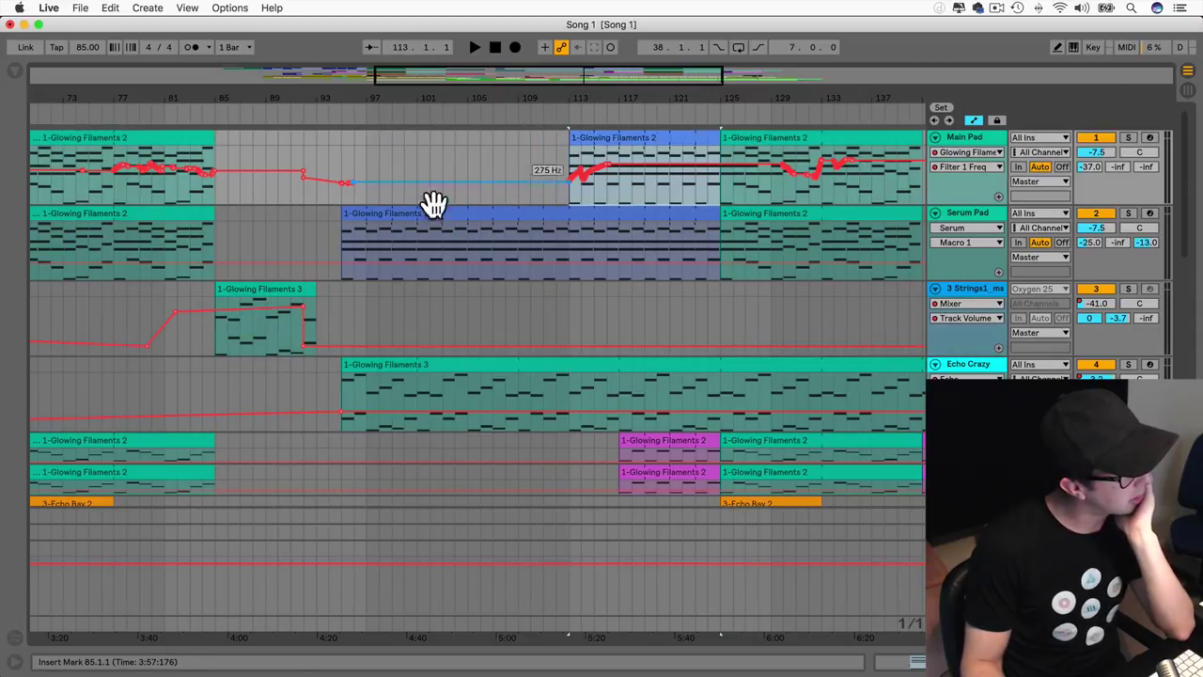
# Step: Trim the starts of the blue Serum Pad clip and the Echo Crazy, Tube and 11 Echo Bay clips to bar 113
pyautogui.moveTo(344, 216); pyautogui.dragTo(568, 225)
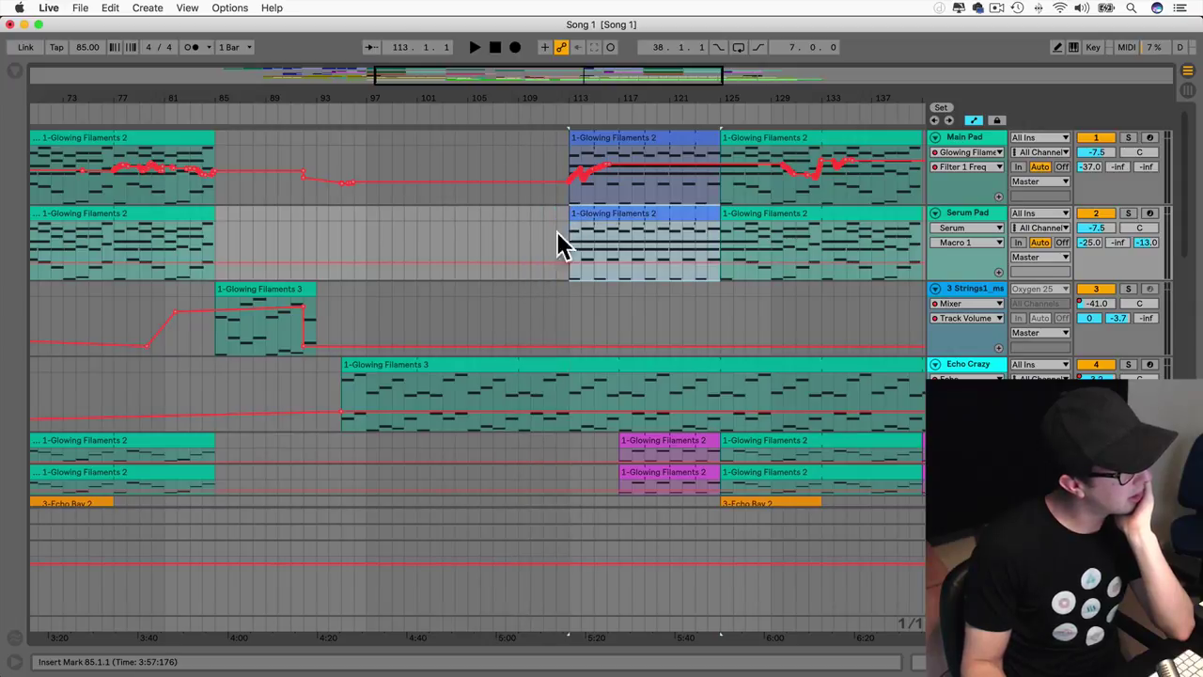
pyautogui.moveTo(343, 369); pyautogui.dragTo(570, 377)
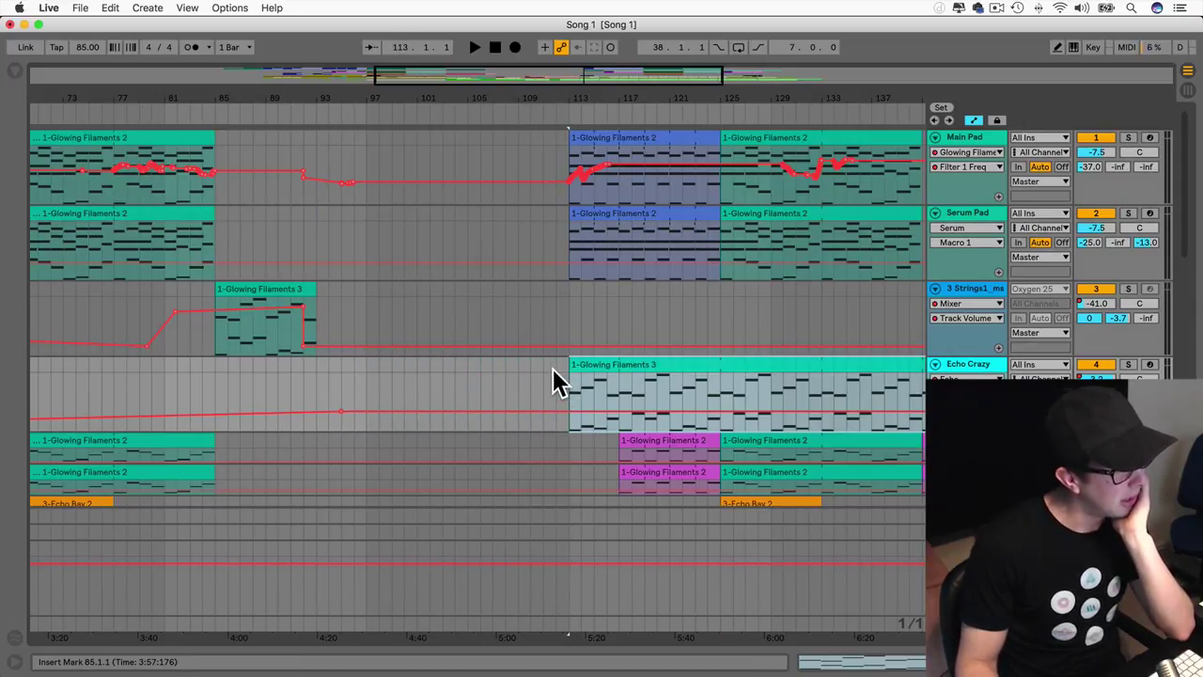
pyautogui.scroll(-10, 553, 369)
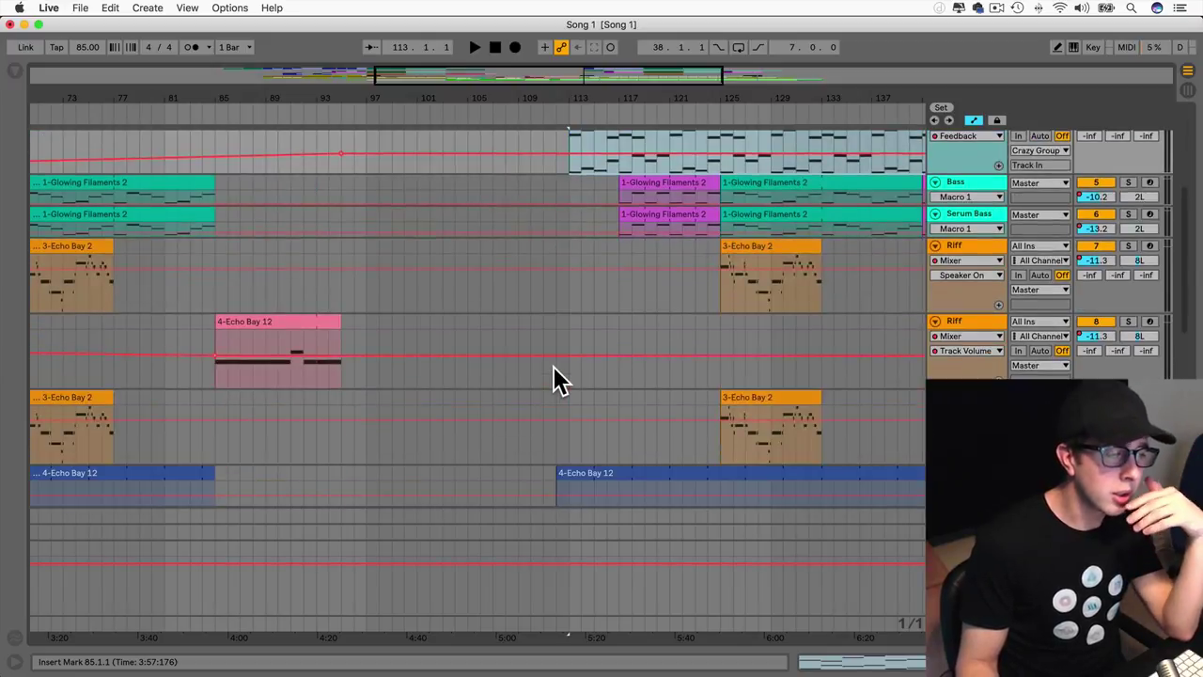
pyautogui.scroll(5, 553, 374)
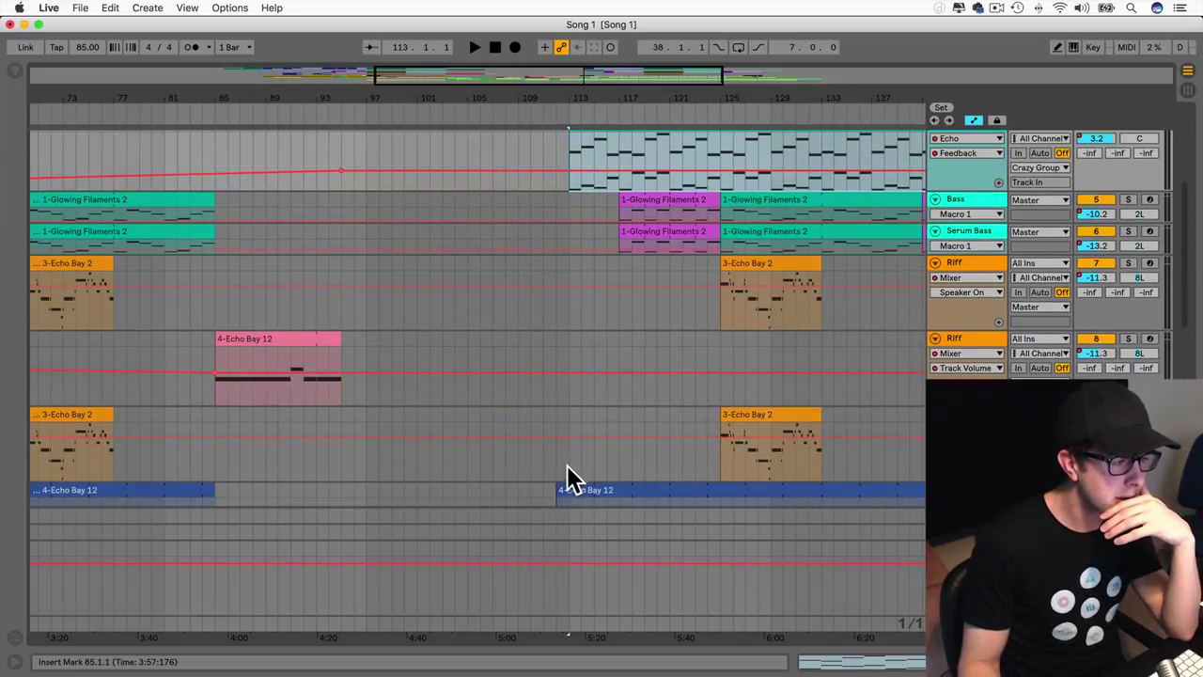
pyautogui.moveTo(556, 490); pyautogui.dragTo(570, 489)
pyautogui.scroll(-5, 573, 479)
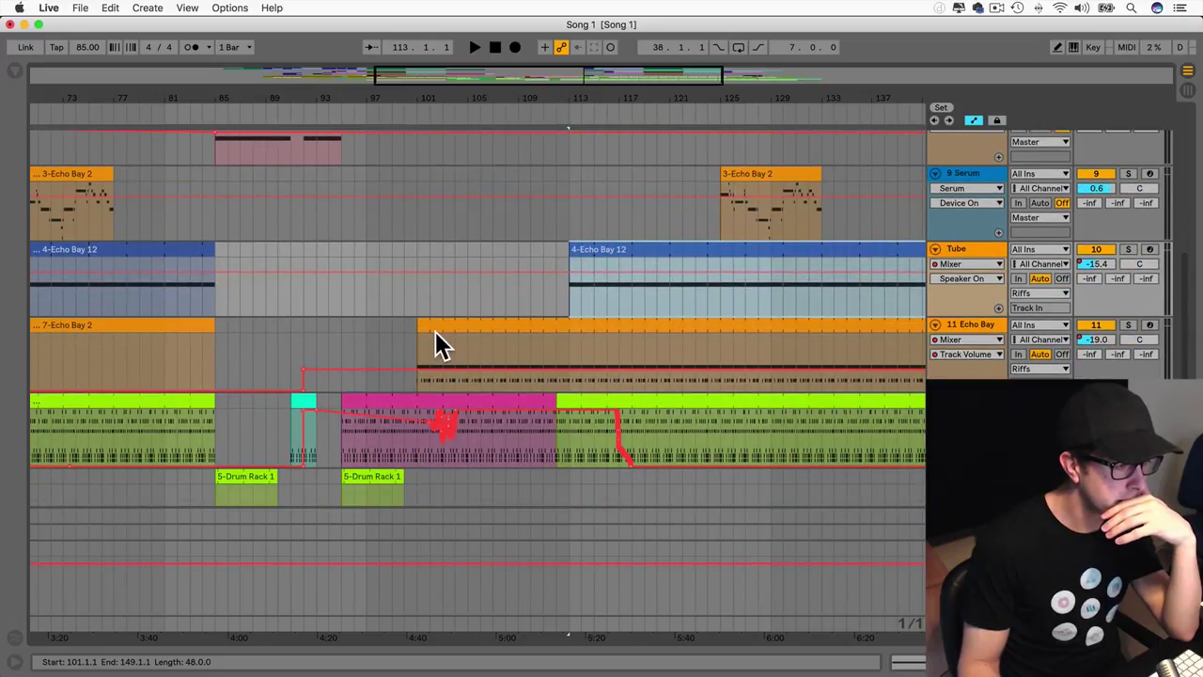
pyautogui.moveTo(419, 331); pyautogui.dragTo(570, 336)
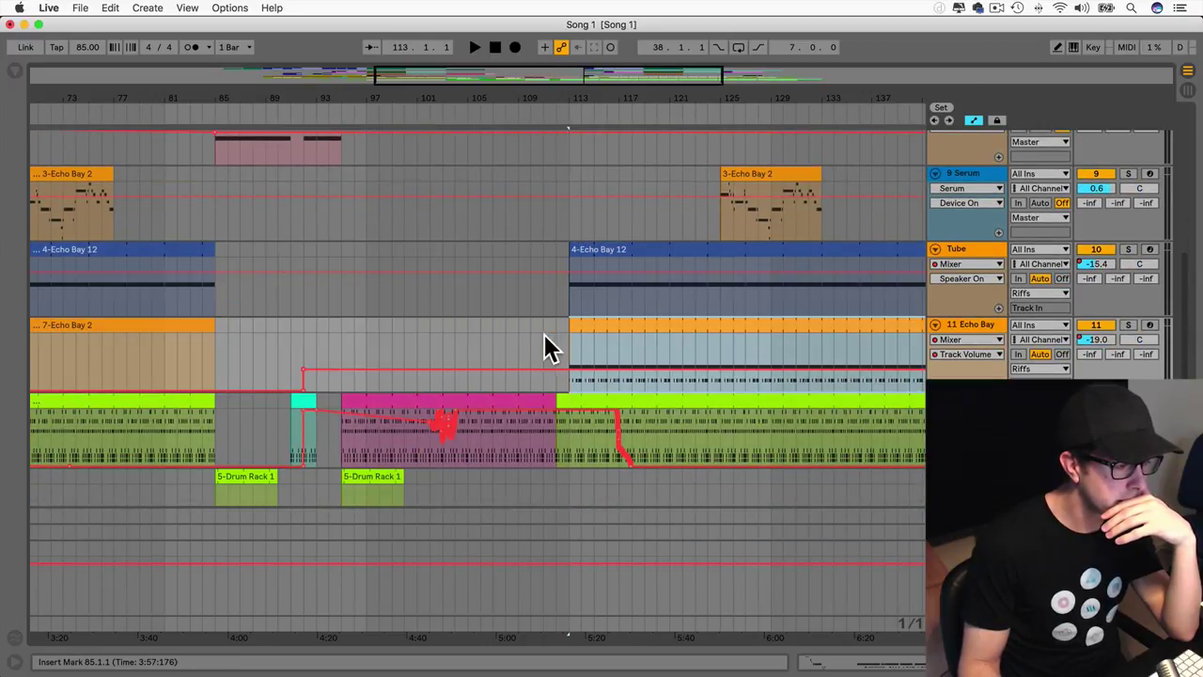
# Step: Extend the ends of the 3 Strings clip and the pink Riff clip that start at bar 85 to bar 113
pyautogui.scroll(10, 532, 335)
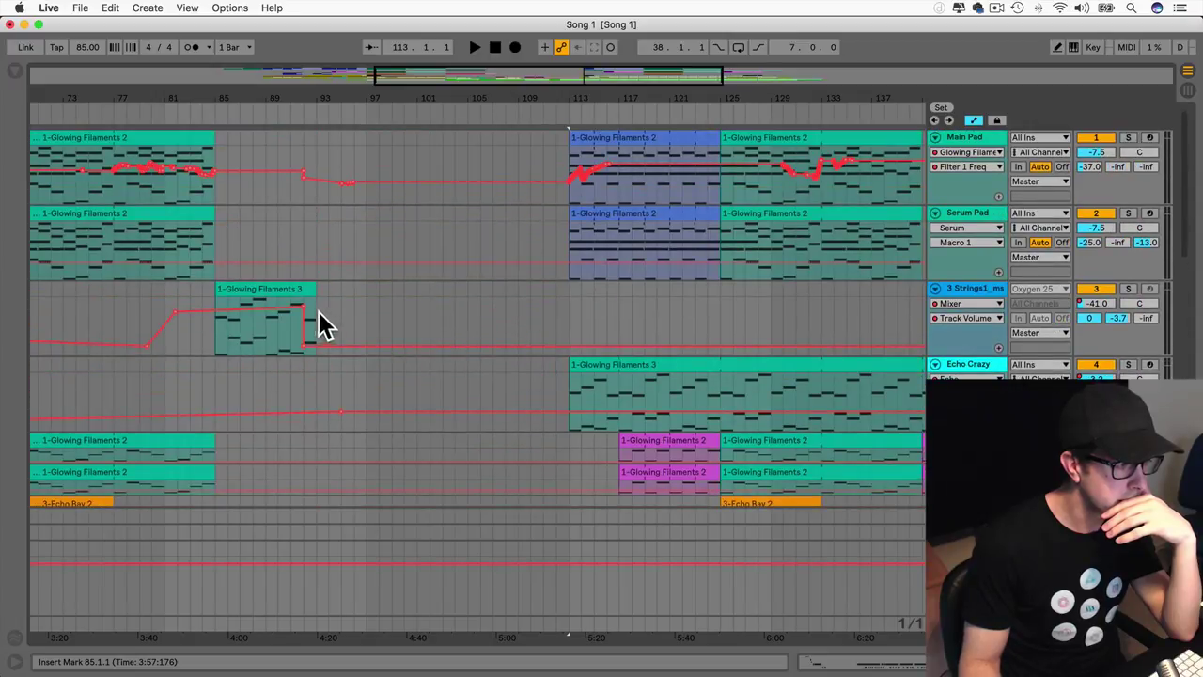
pyautogui.moveTo(315, 299); pyautogui.dragTo(568, 308)
pyautogui.scroll(-8, 495, 320)
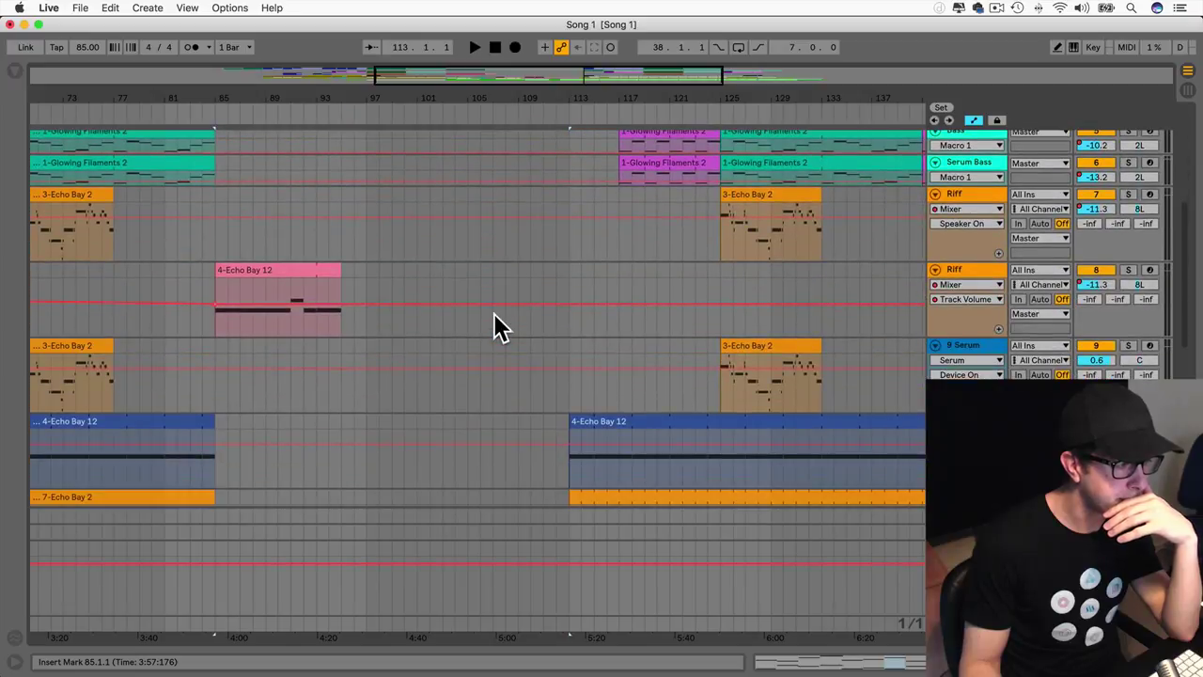
pyautogui.scroll(8, 376, 314)
pyautogui.click(324, 428)
pyautogui.moveTo(325, 428); pyautogui.dragTo(570, 438)
pyautogui.scroll(4, 564, 438)
pyautogui.scroll(-6, 563, 440)
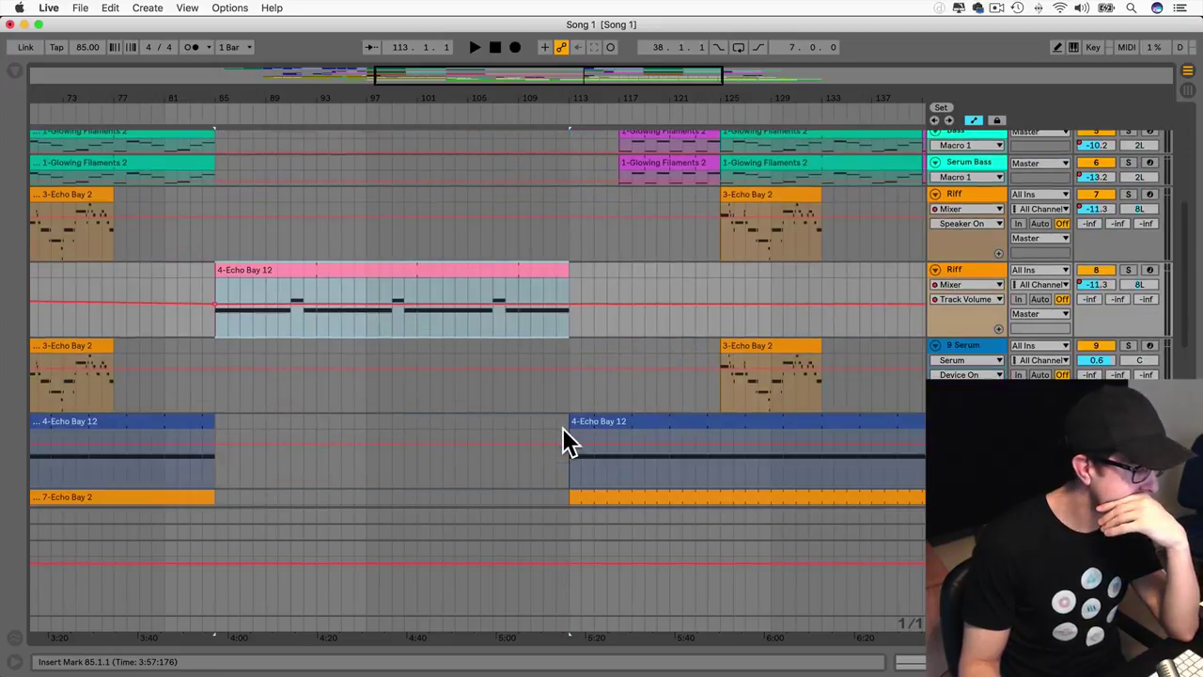
# Step: Delete the short clip at bars 91 to 93 below 11 Echo Bay and keep that track's automation at minimum until about bar 94
pyautogui.scroll(-7, 563, 431)
pyautogui.scroll(2, 563, 431)
pyautogui.scroll(-2, 563, 430)
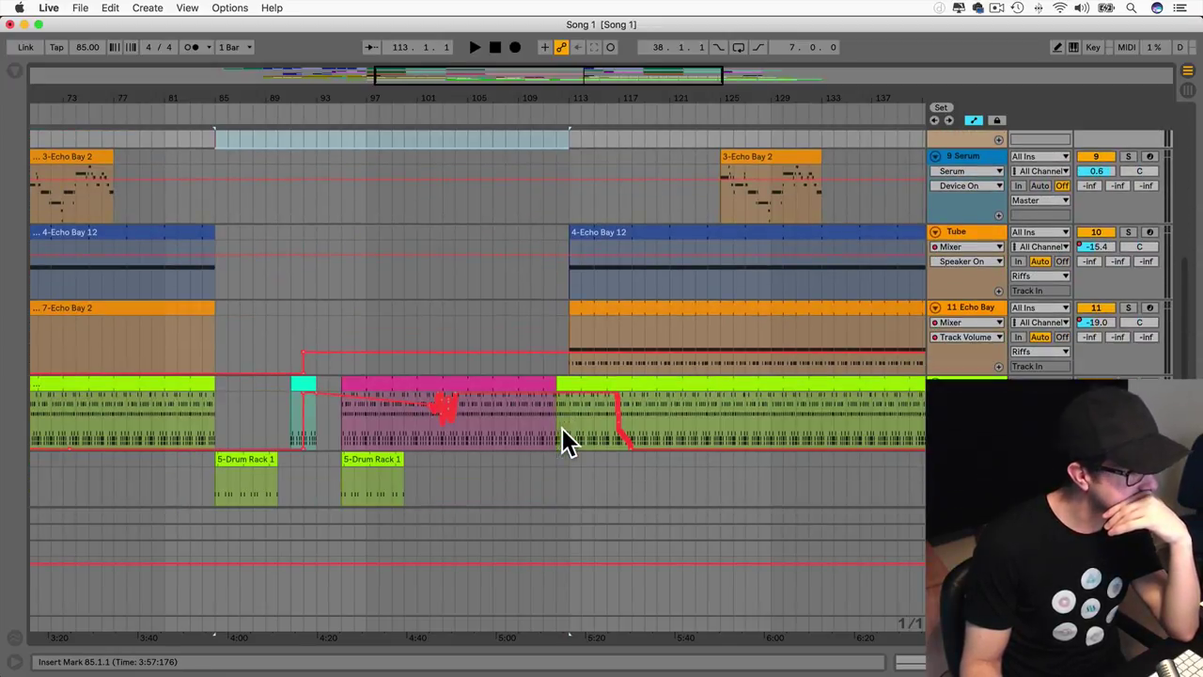
pyautogui.click(299, 386)
pyautogui.click(301, 385)
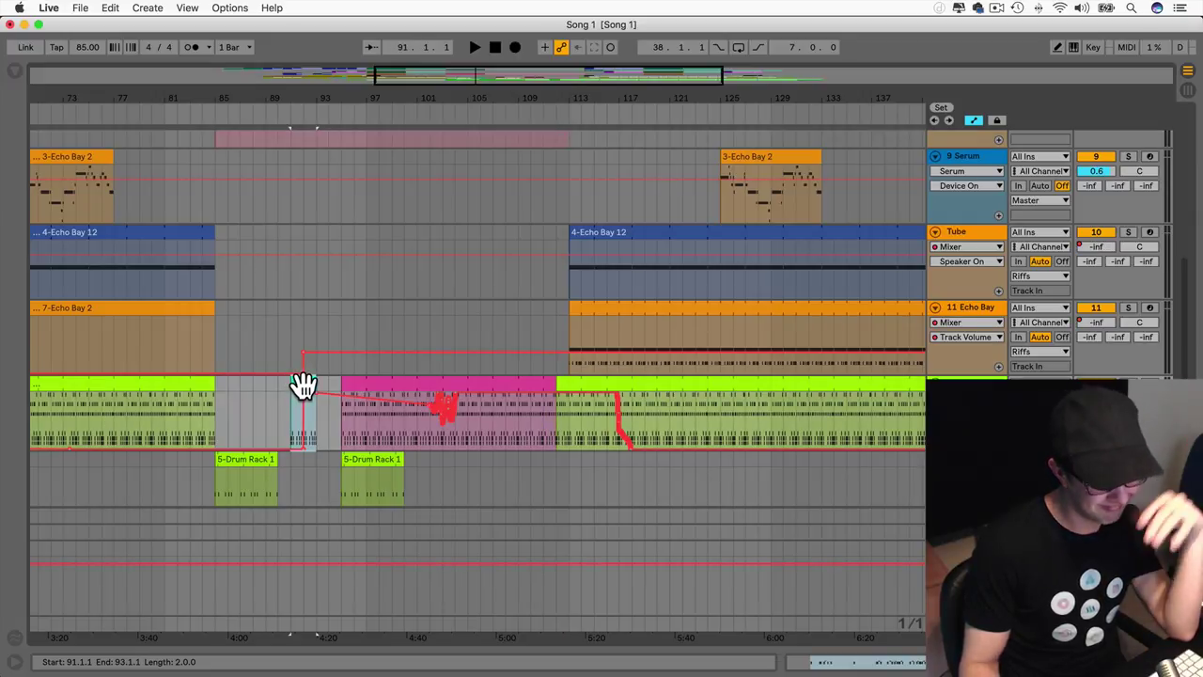
pyautogui.click(308, 398)
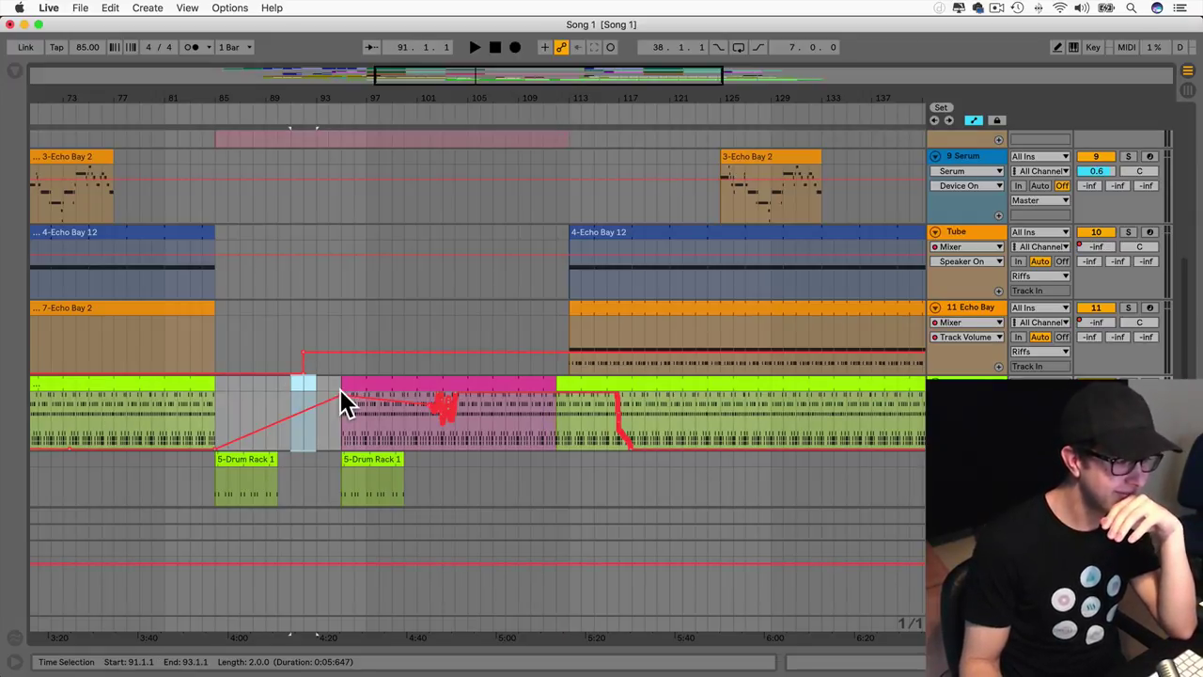
pyautogui.click(326, 399)
pyautogui.moveTo(328, 400); pyautogui.dragTo(329, 449)
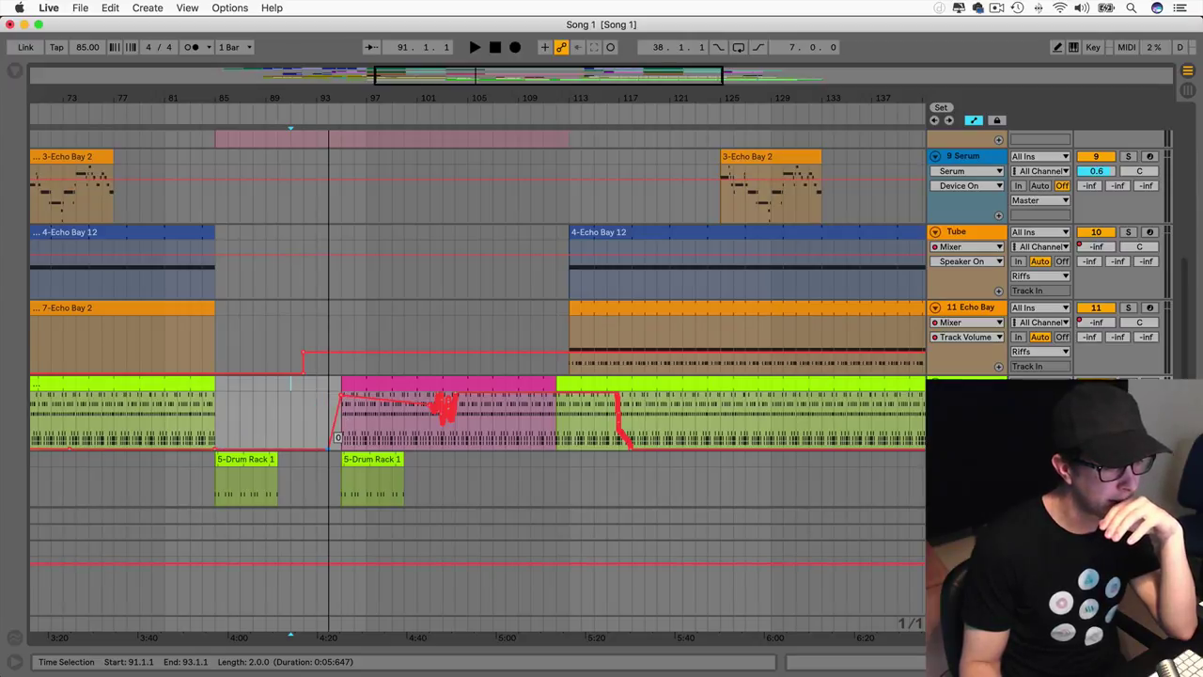
# Step: Level the 3 Strings track volume automation at about -3.2 dB from its rise before bar 85 past bar 113, and save the song
pyautogui.scroll(10, 293, 371)
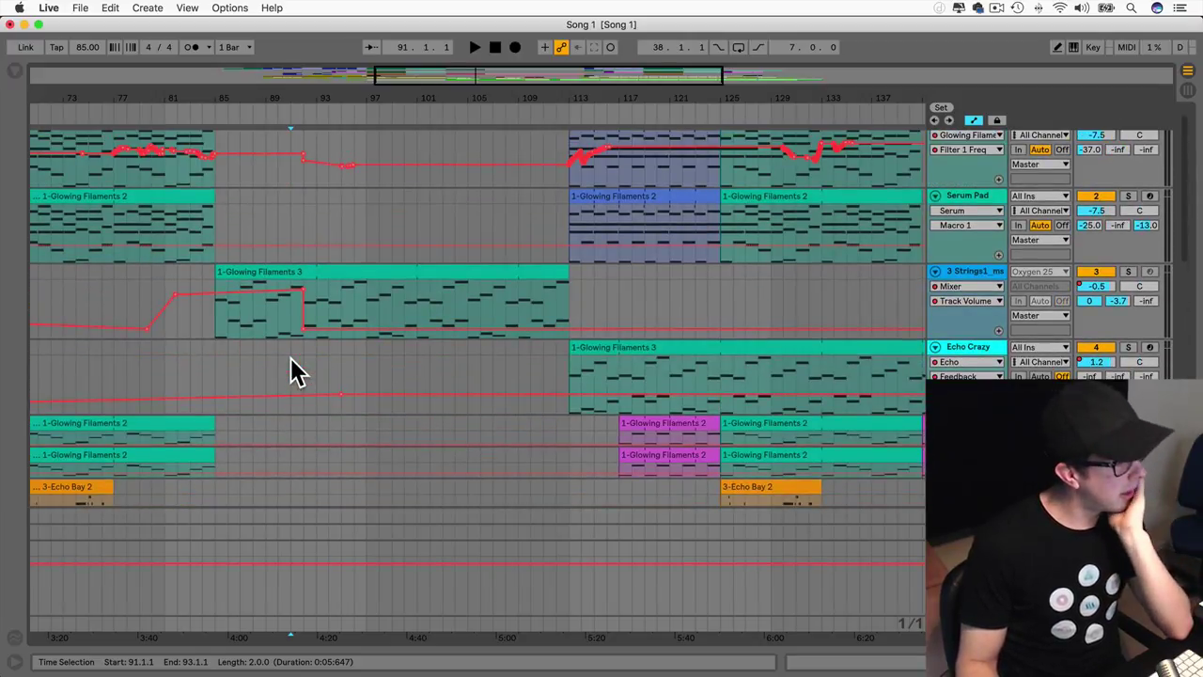
pyautogui.scroll(1, 294, 370)
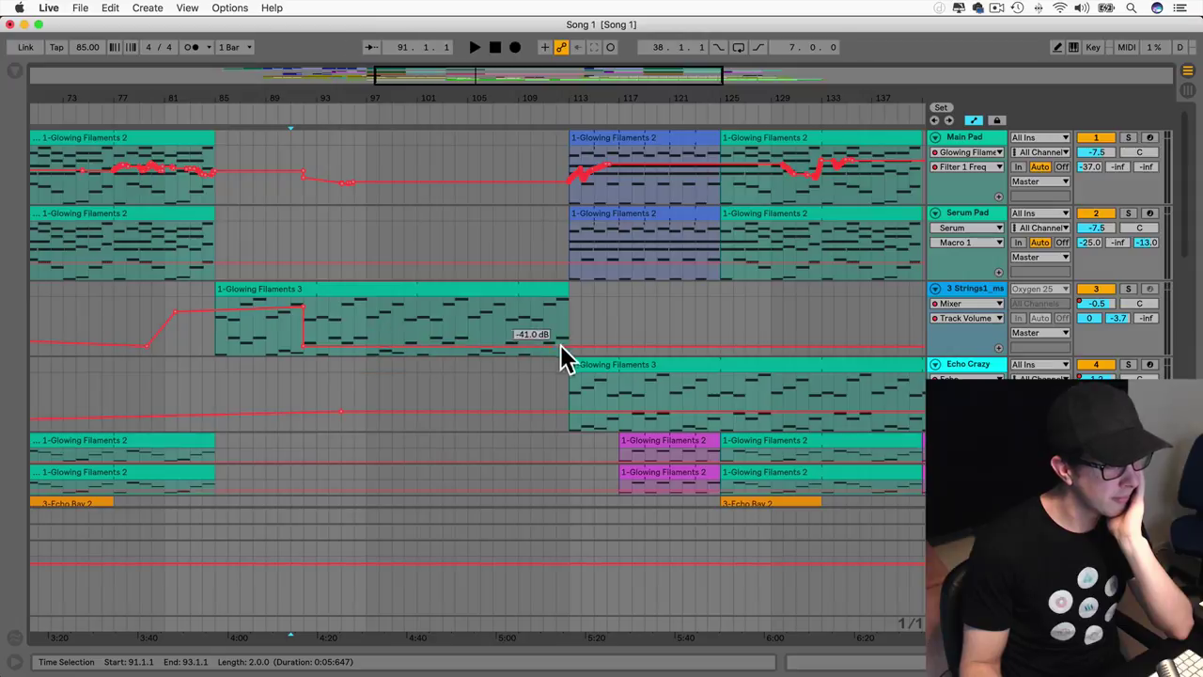
pyautogui.click(591, 345)
pyautogui.press('b')
pyautogui.moveTo(305, 338); pyautogui.dragTo(217, 336)
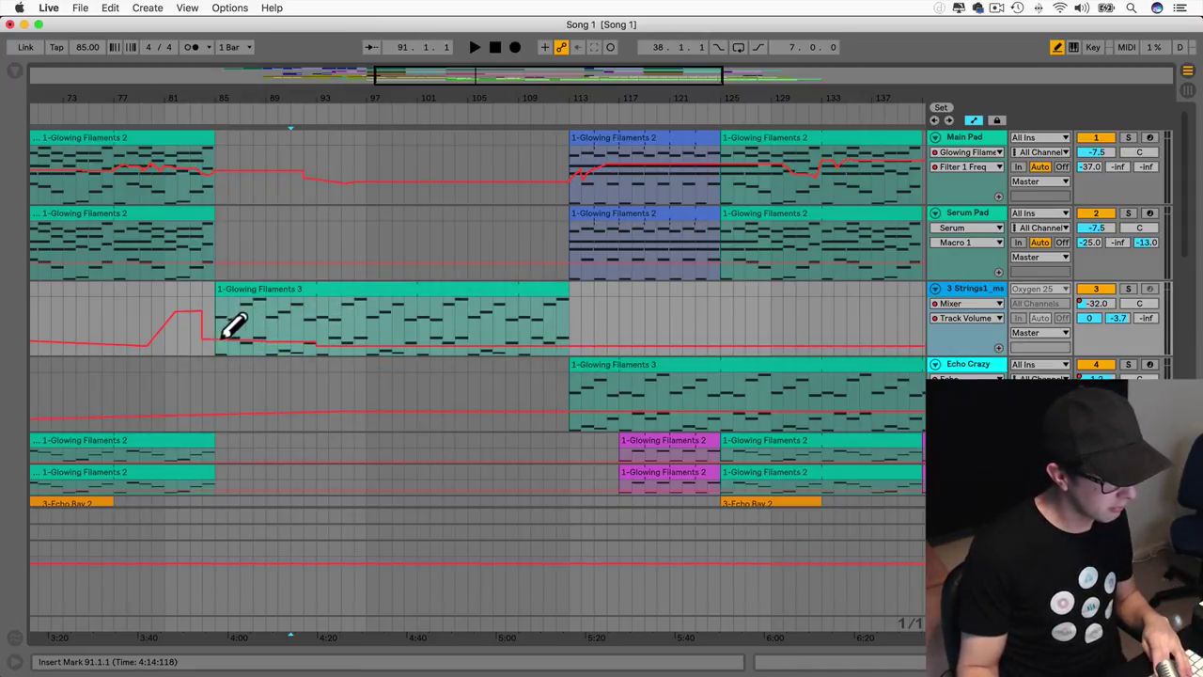
pyautogui.press('b')
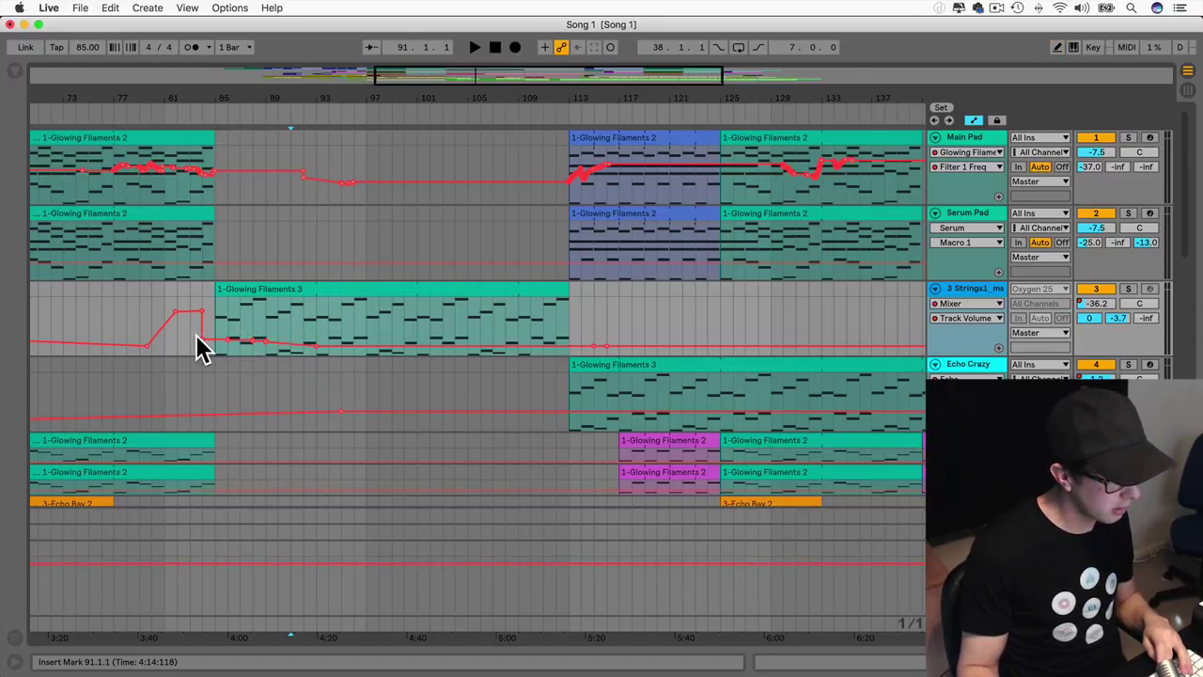
pyautogui.moveTo(203, 341); pyautogui.dragTo(620, 313)
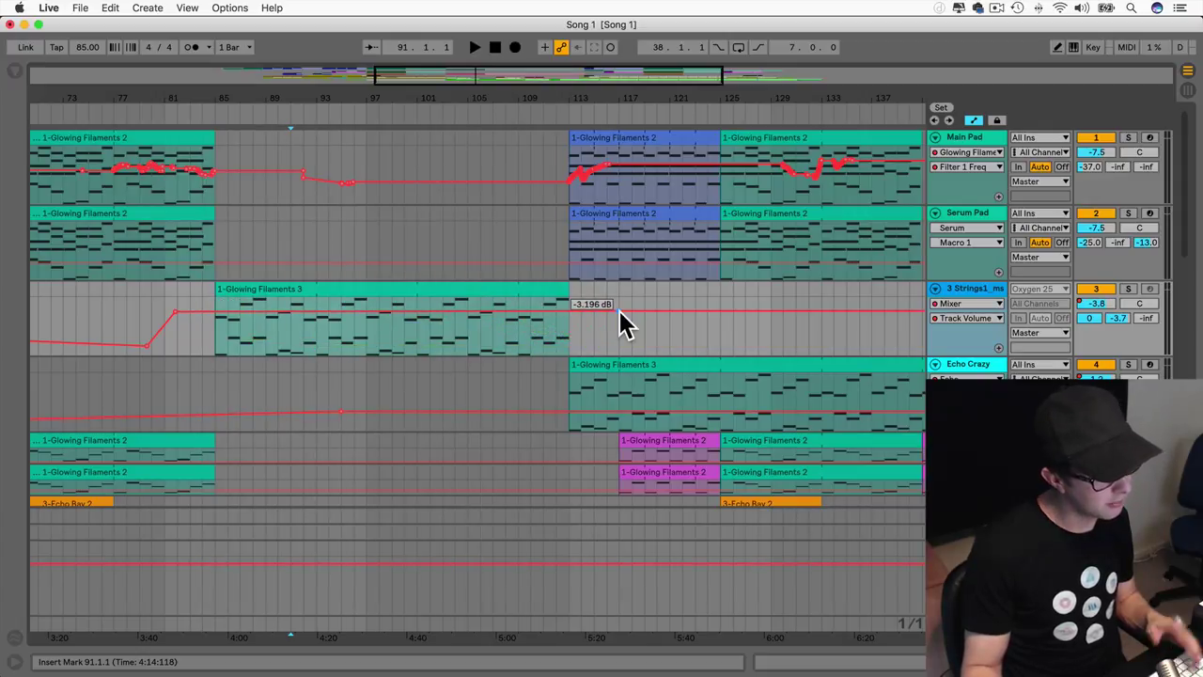
pyautogui.press('super+s')
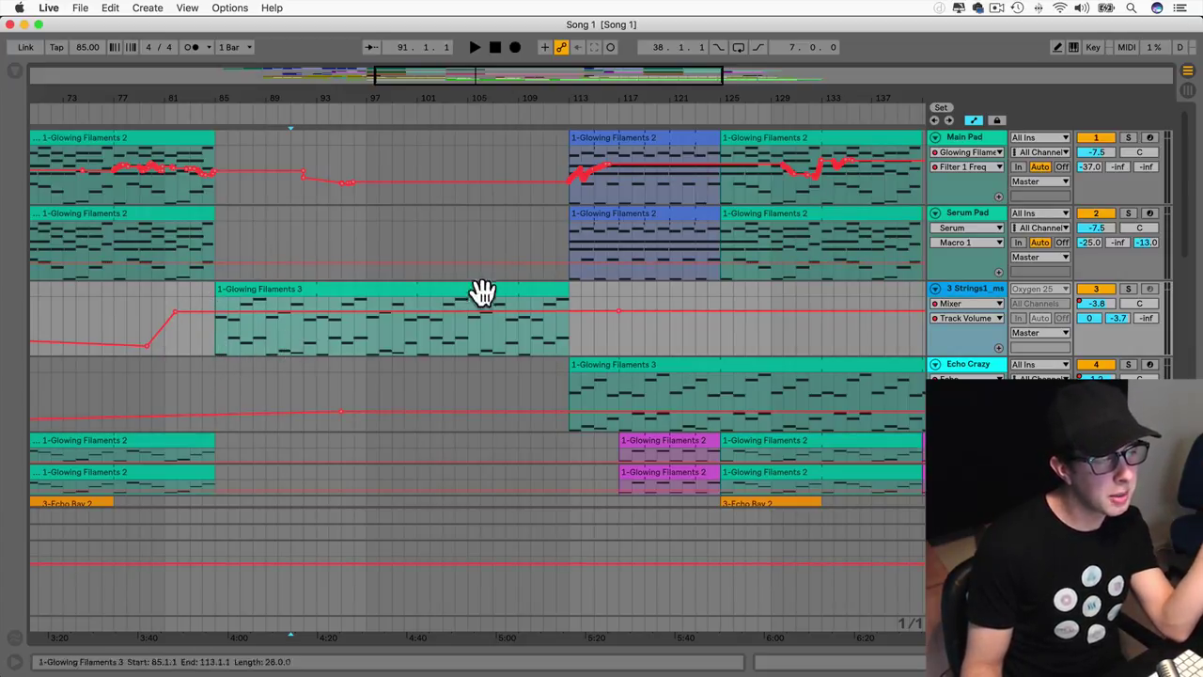
# Step: Examine how the pad, strings, echo and bass clips line up from bar 85 to the song's ending
pyautogui.hscroll(5, 473, 291)
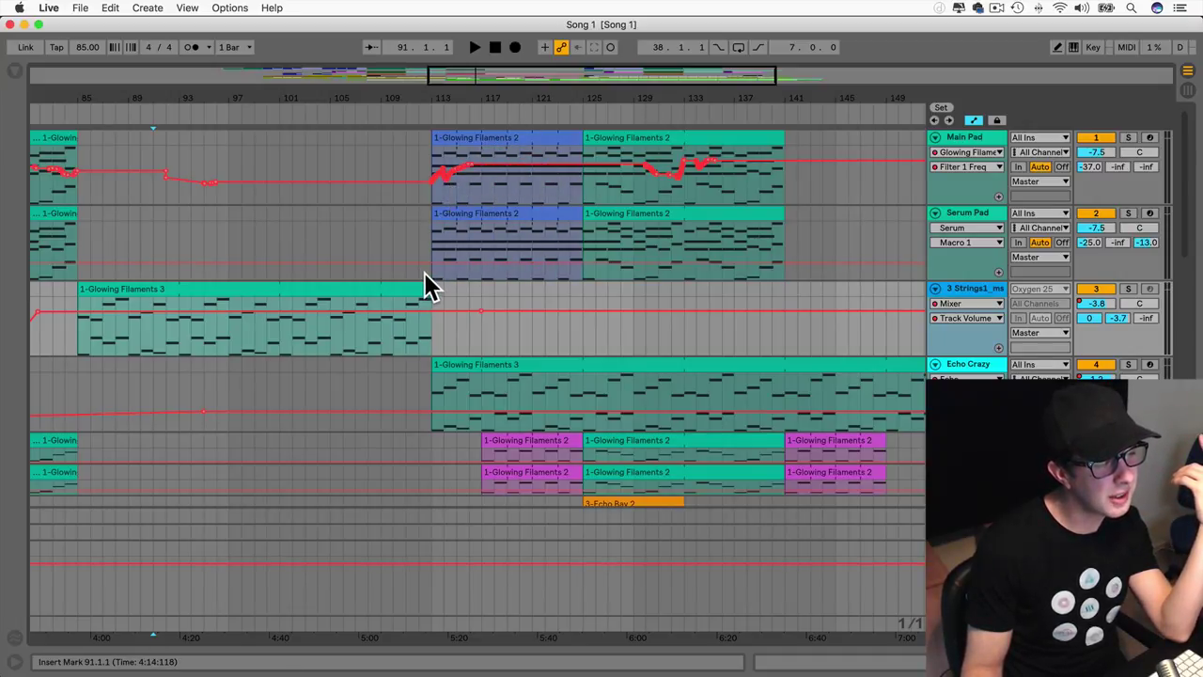
pyautogui.hscroll(3, 424, 272)
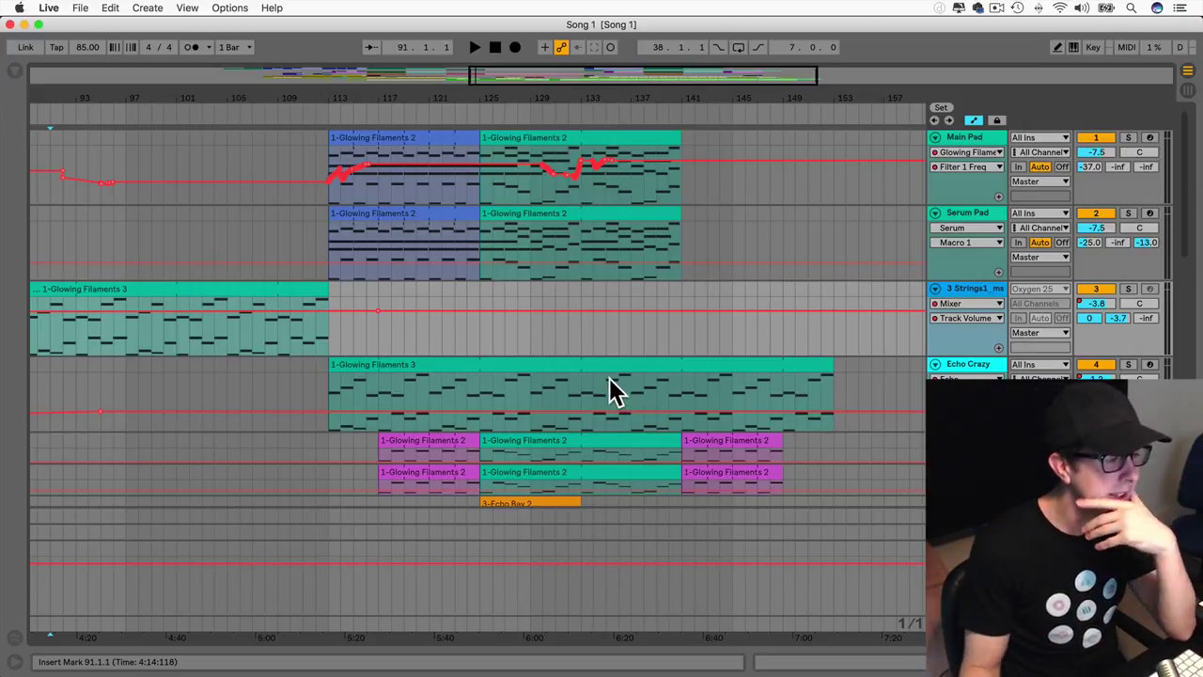
pyautogui.scroll(-2, 565, 374)
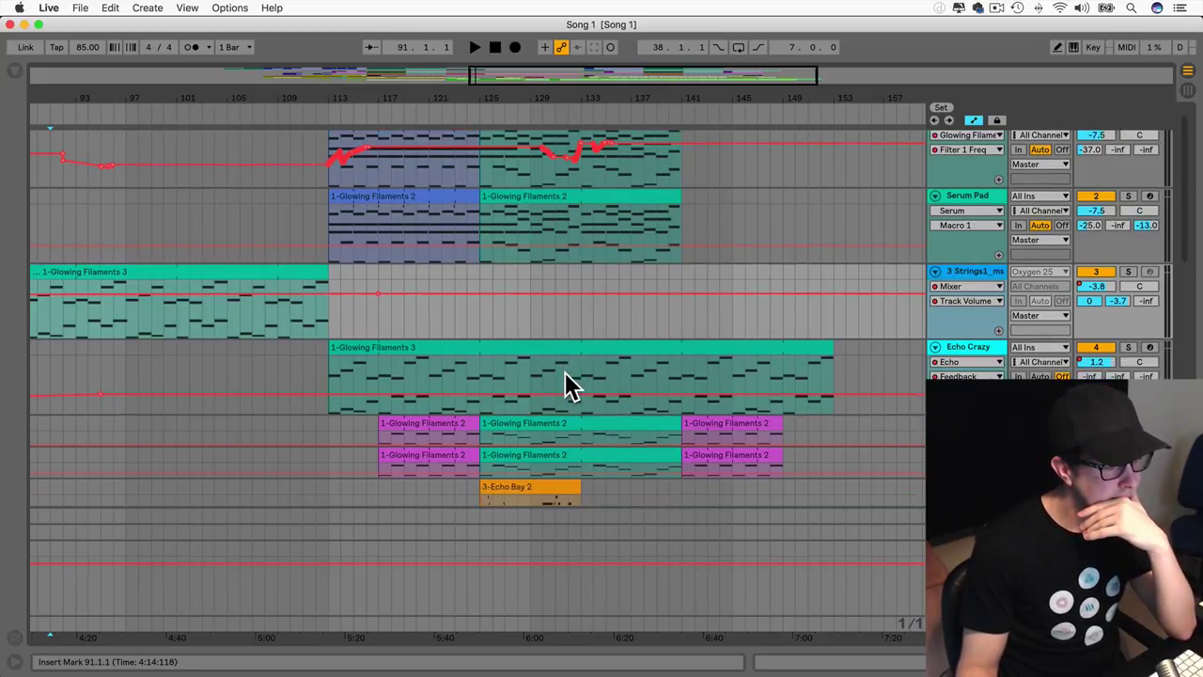
pyautogui.hscroll(-5, 557, 378)
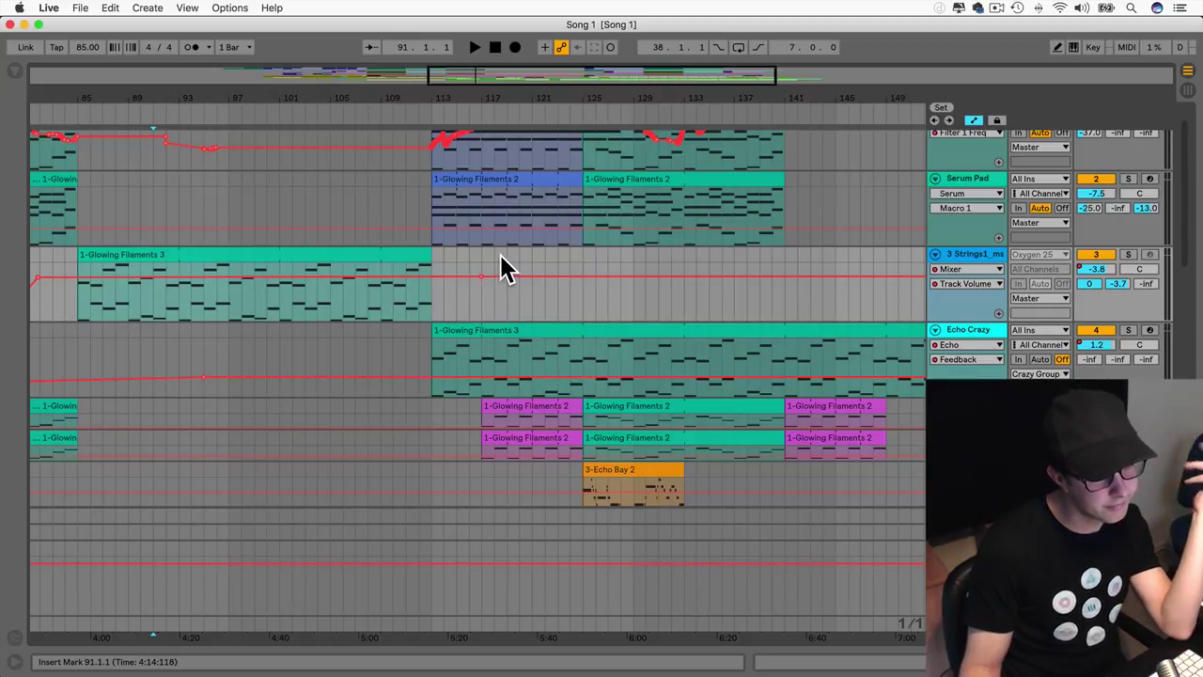
pyautogui.scroll(2, 500, 255)
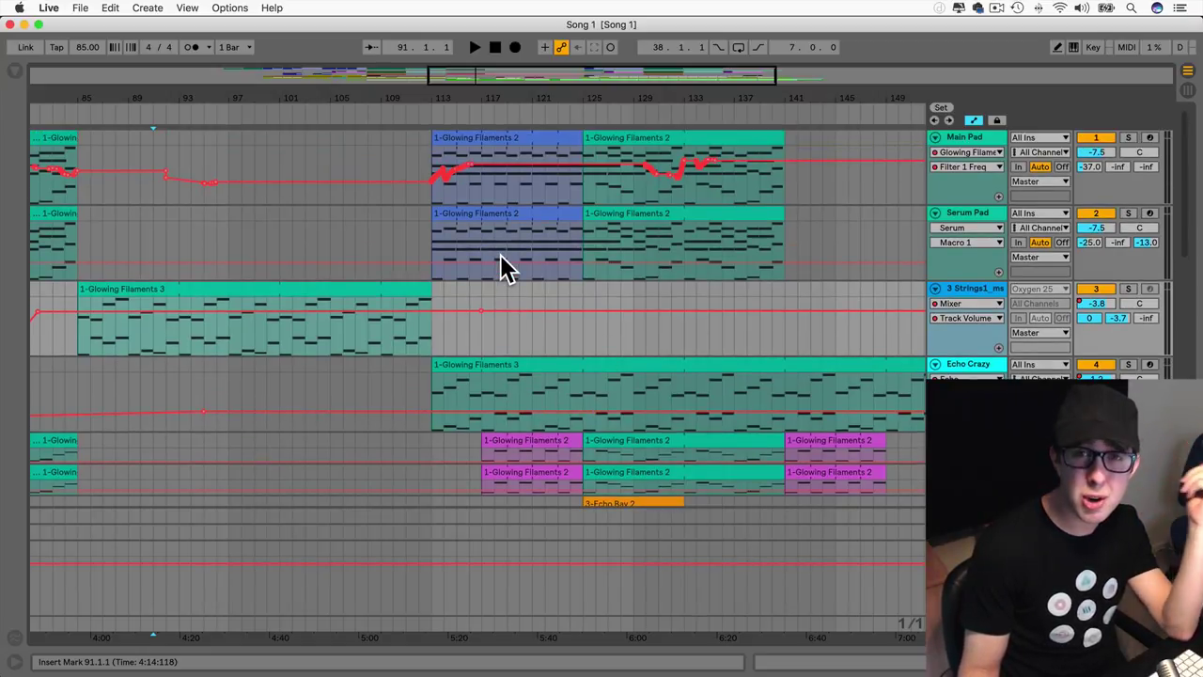
pyautogui.hscroll(7, 501, 255)
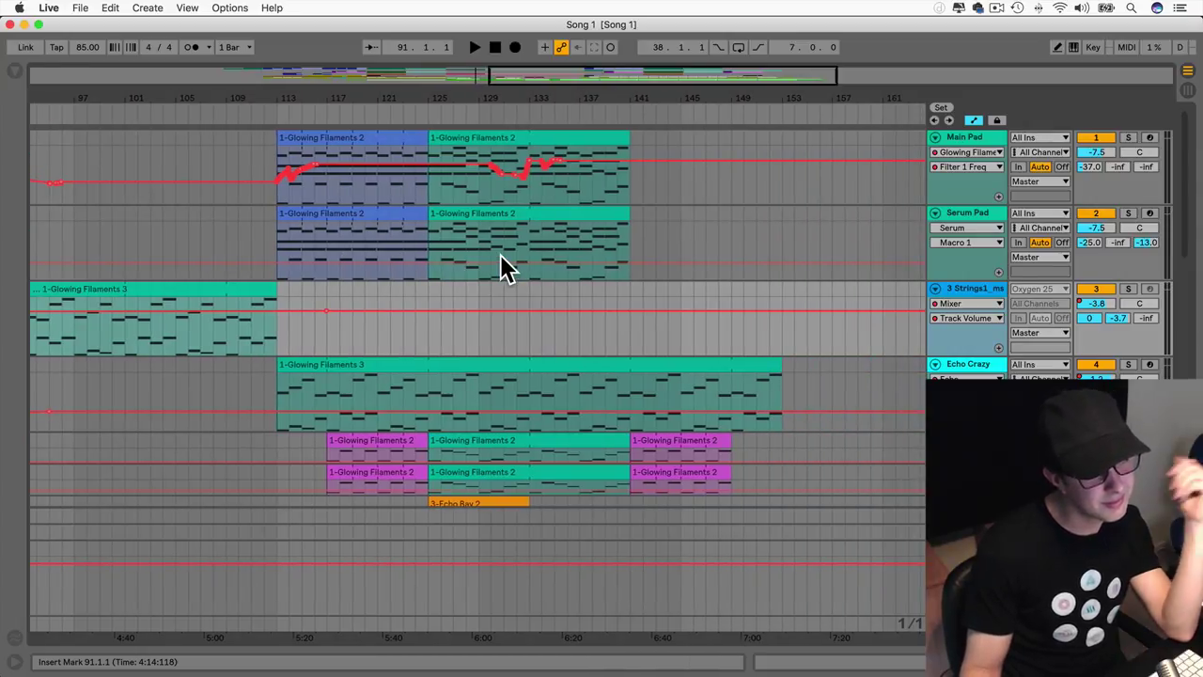
pyautogui.hscroll(-13, 500, 254)
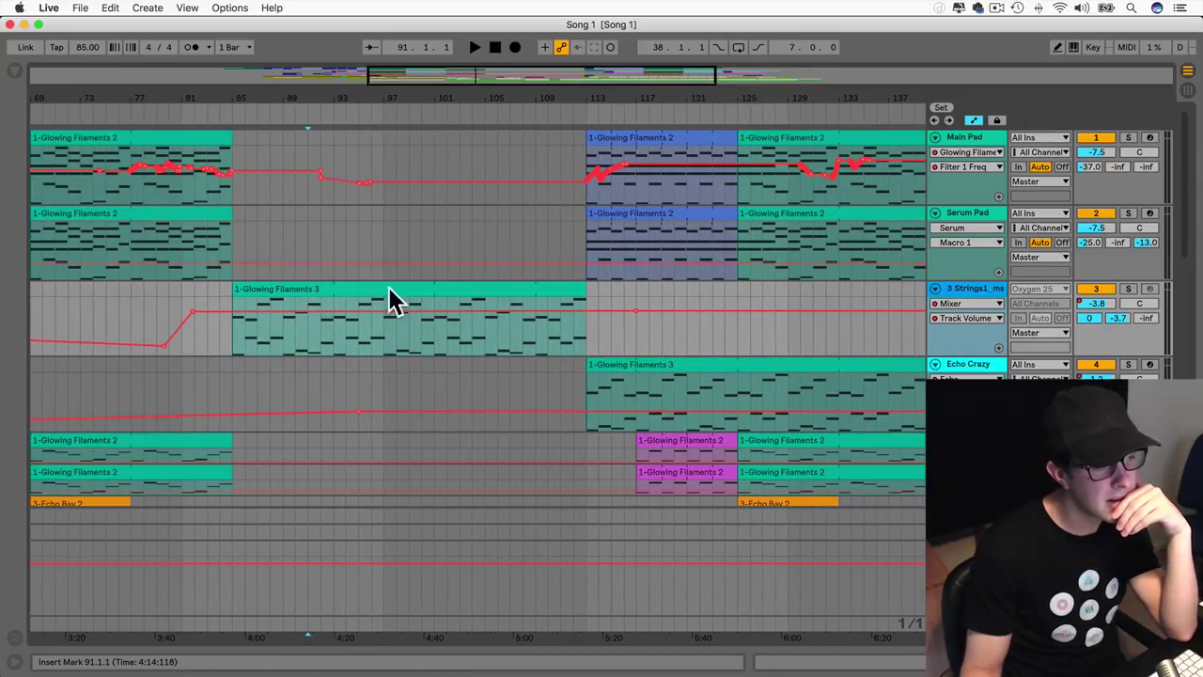
# Step: Play the breakdown from bar 85 to hear the 3 Strings clip, then stop playback
pyautogui.click(230, 331)
pyautogui.press('space')
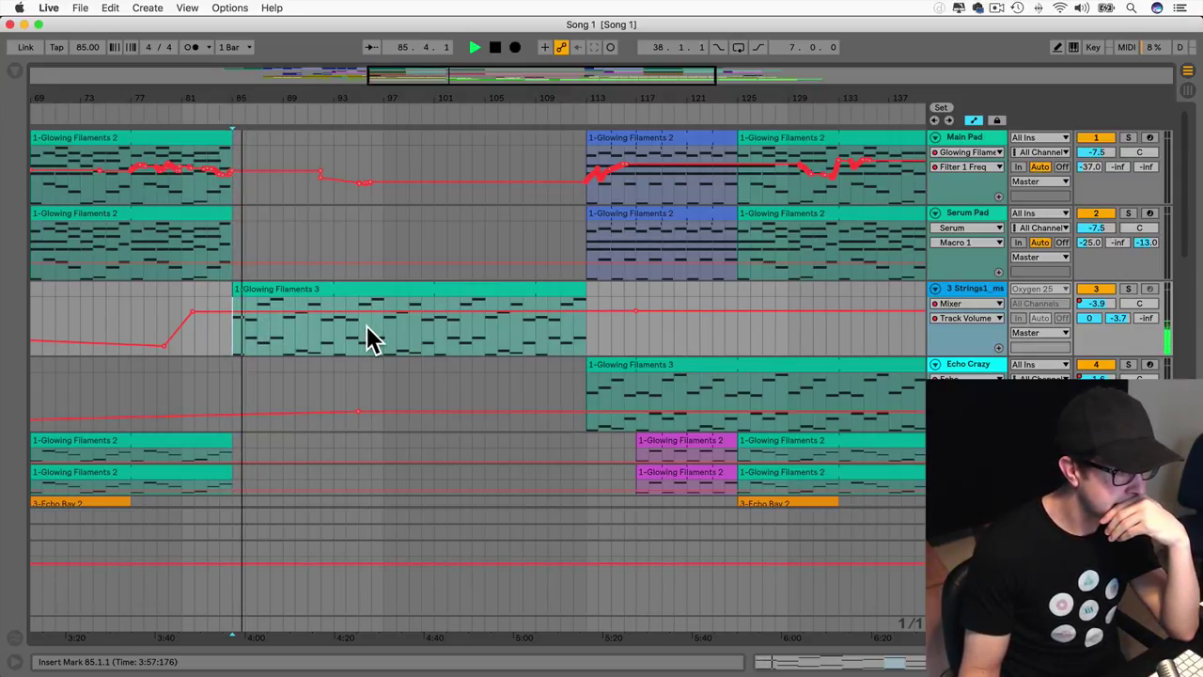
pyautogui.press('space')
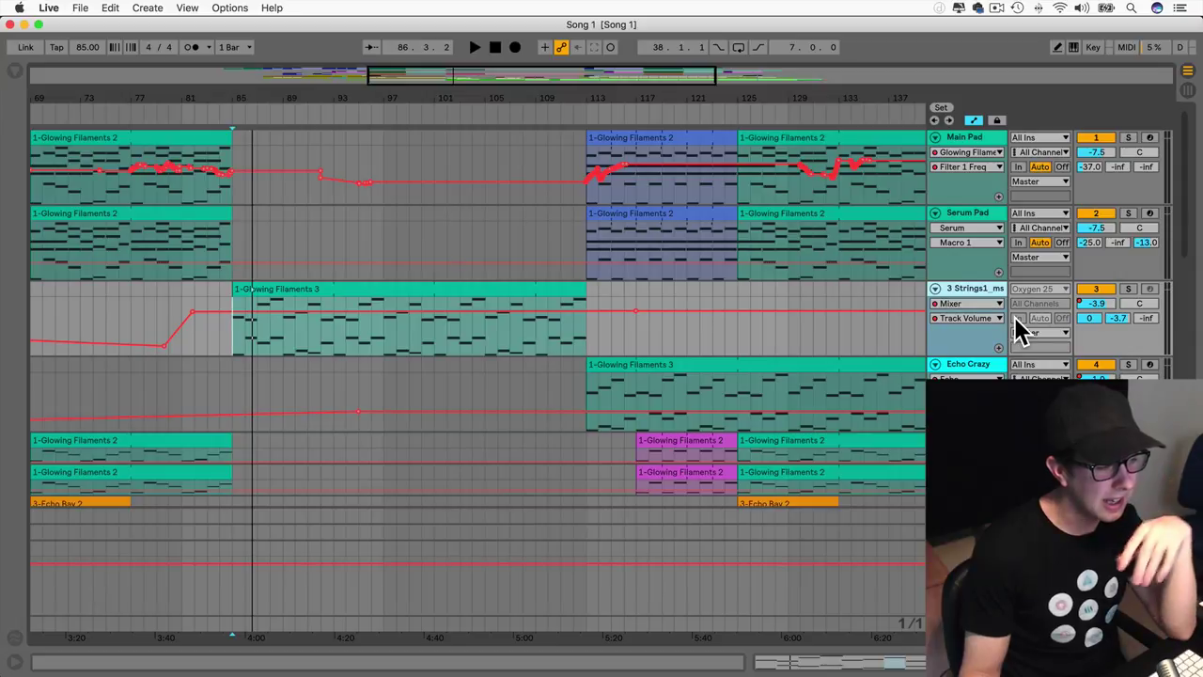
# Step: Duplicate the 3 Strings track and inspect the copy's sampler, Tremolo and EQ Eight devices
pyautogui.press('super+d')
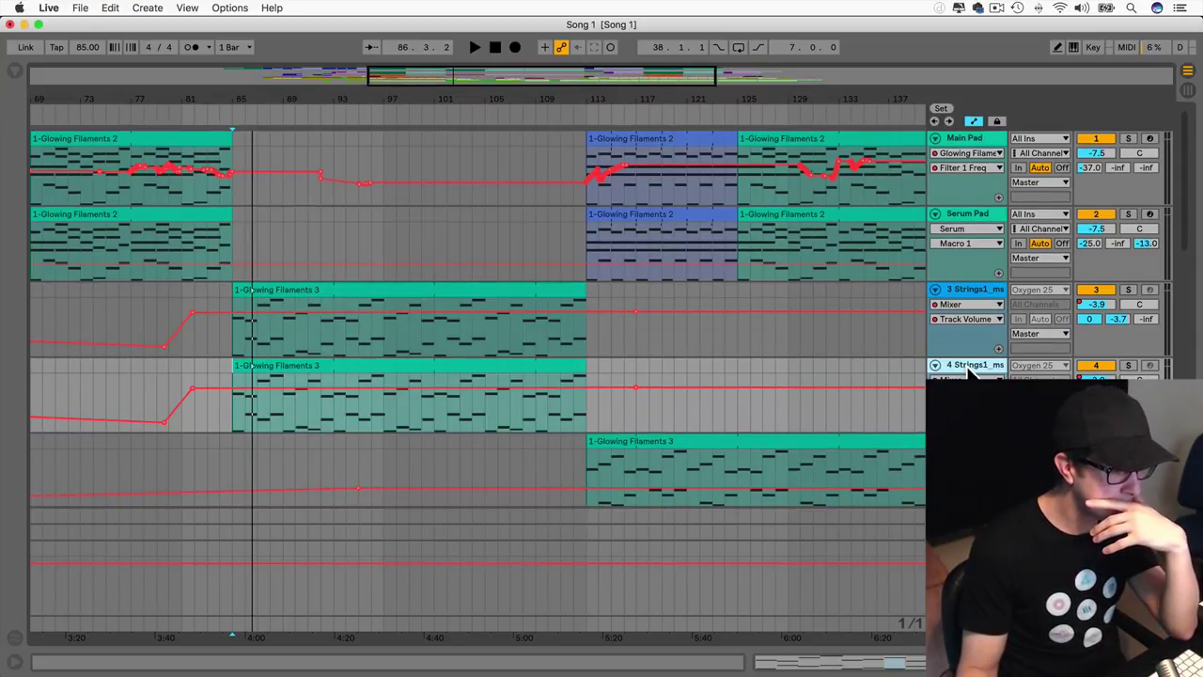
pyautogui.doubleClick(973, 367)
pyautogui.hscroll(3, 910, 539)
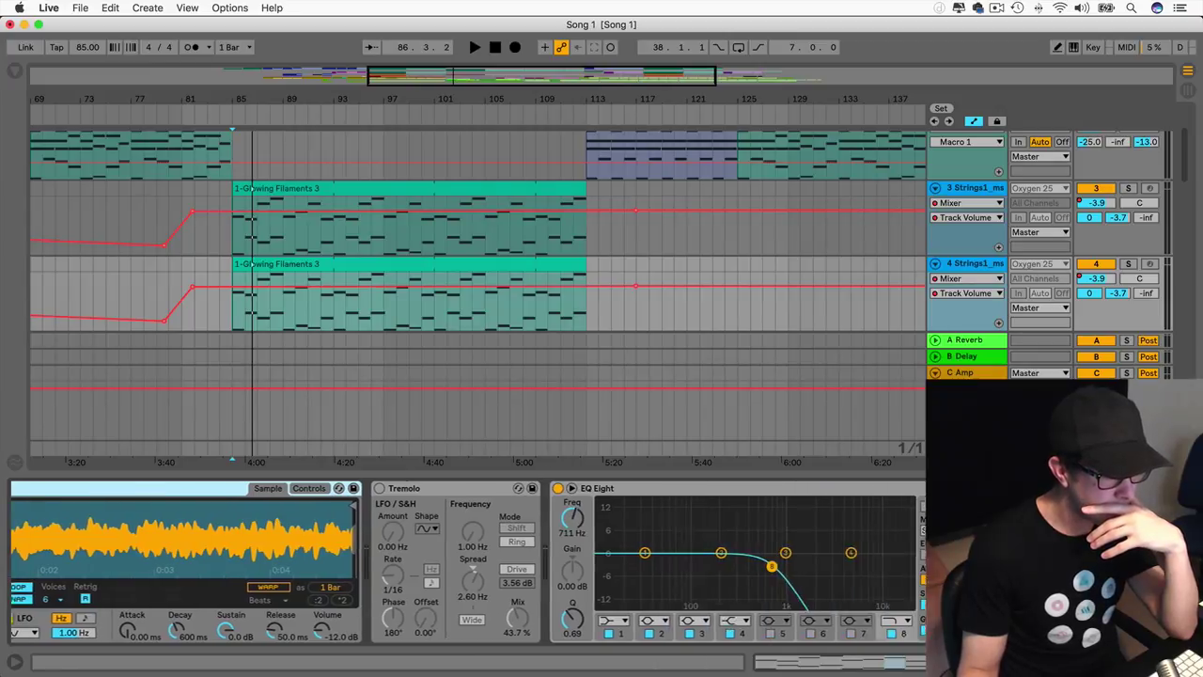
pyautogui.hscroll(-3, 145, 488)
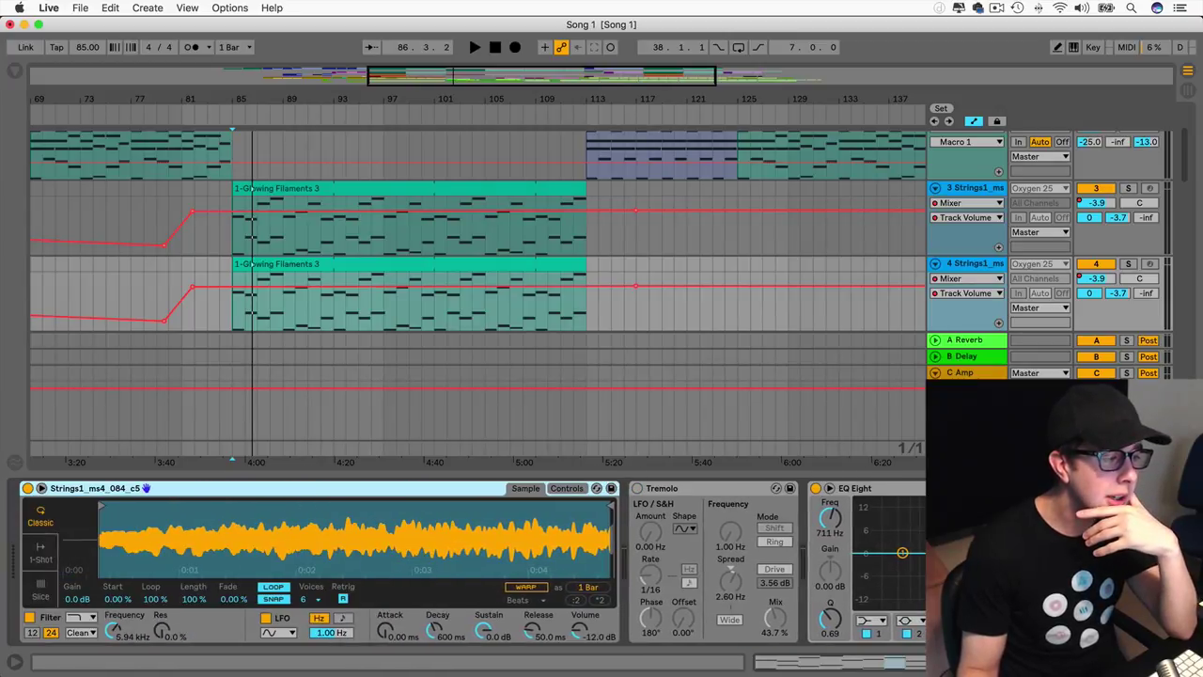
pyautogui.hscroll(3, 146, 488)
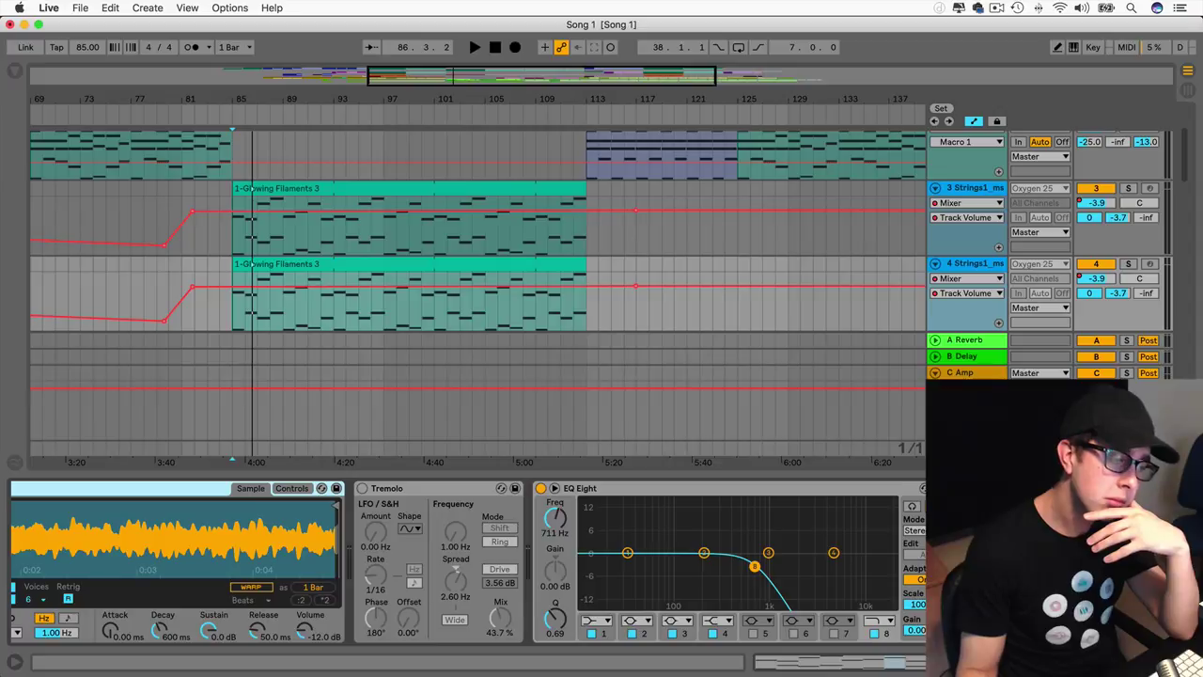
pyautogui.hscroll(-3, 146, 488)
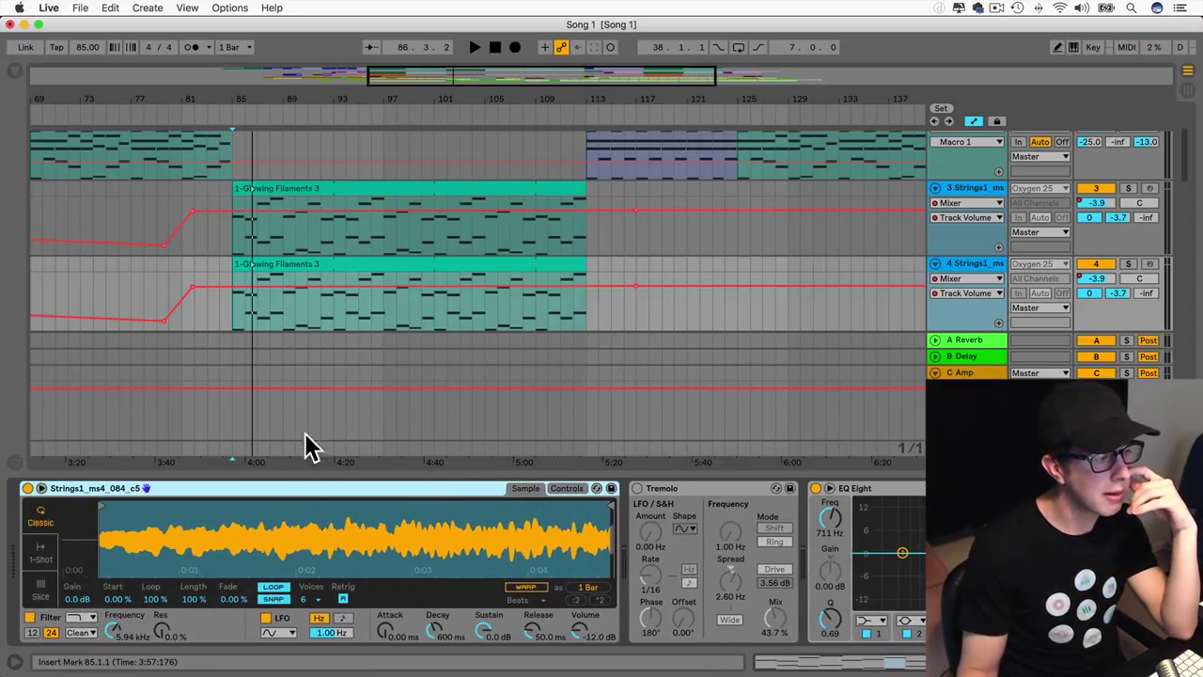
# Step: Find the Serum instrument among the Xfer Records Audio Units in the plug-in browser
pyautogui.scroll(3, 565, 249)
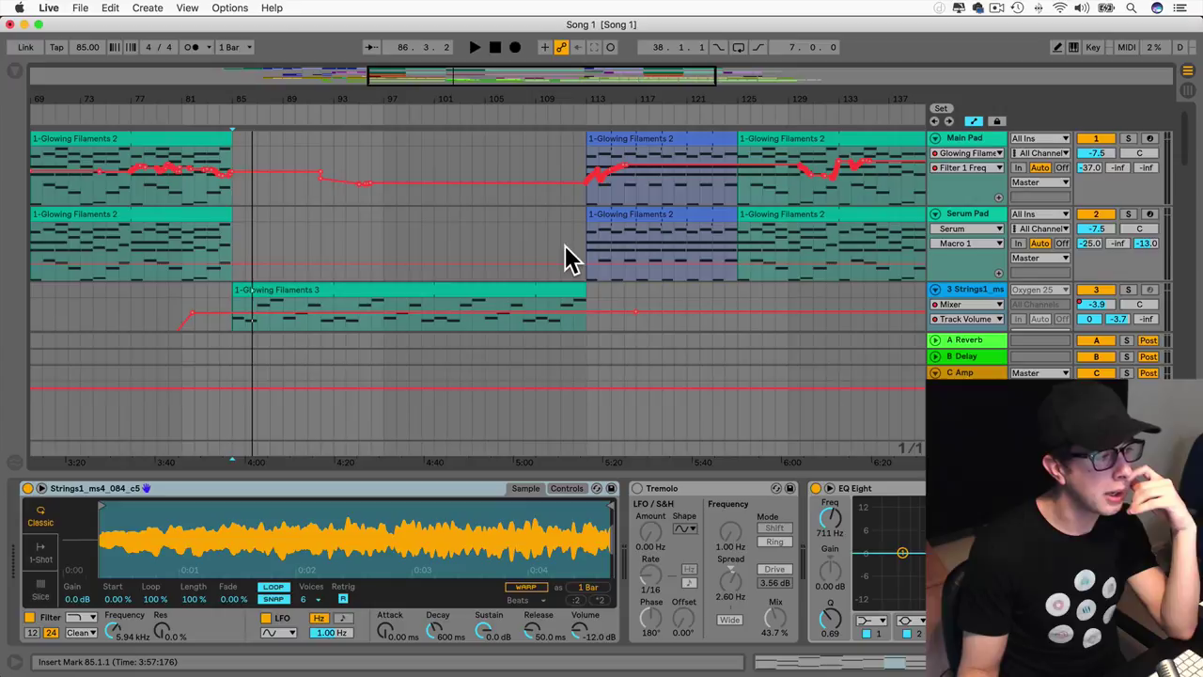
pyautogui.click(14, 72)
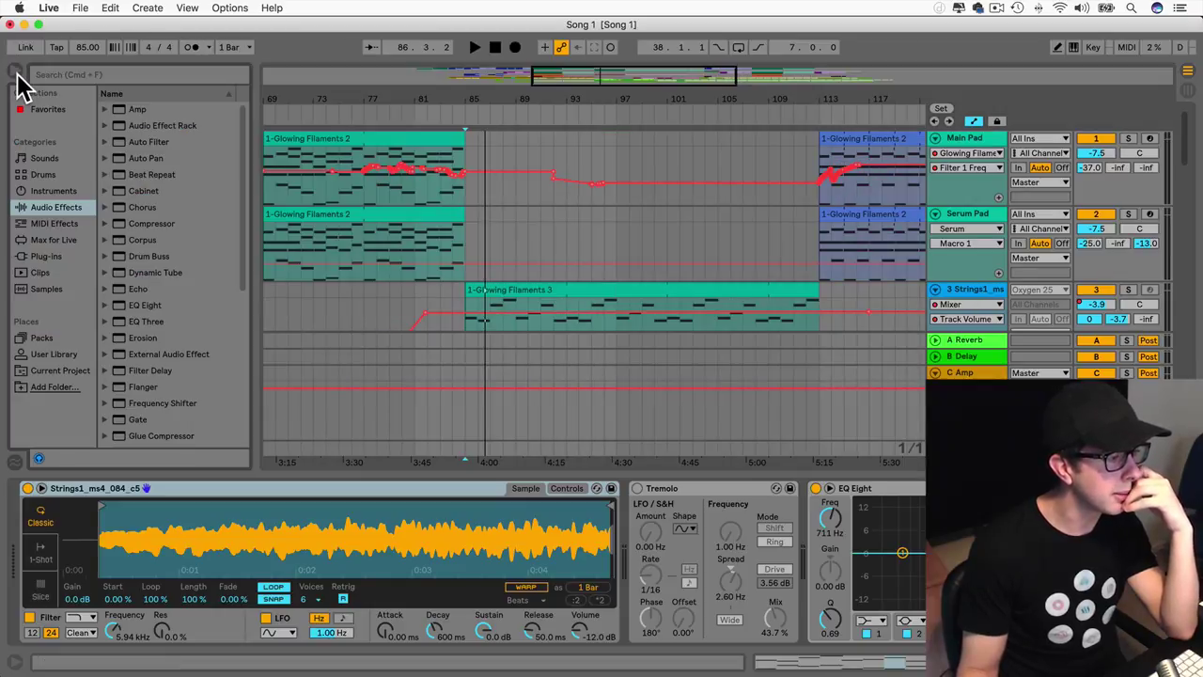
pyautogui.click(47, 257)
pyautogui.click(106, 110)
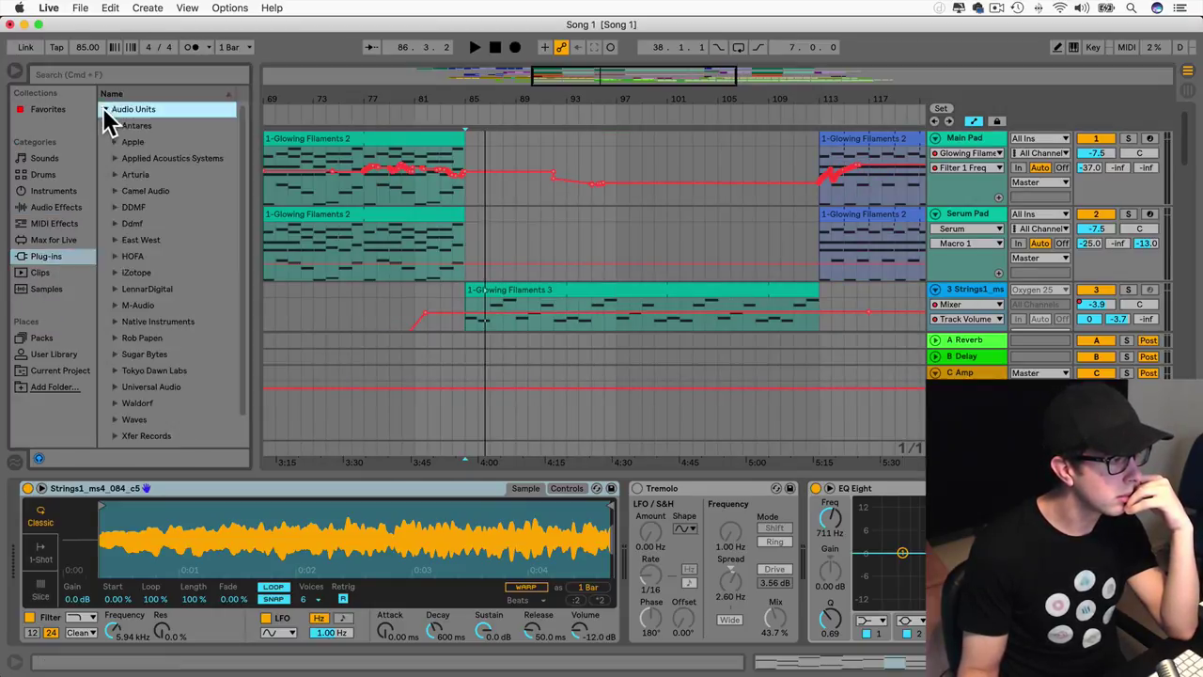
pyautogui.scroll(-2, 178, 268)
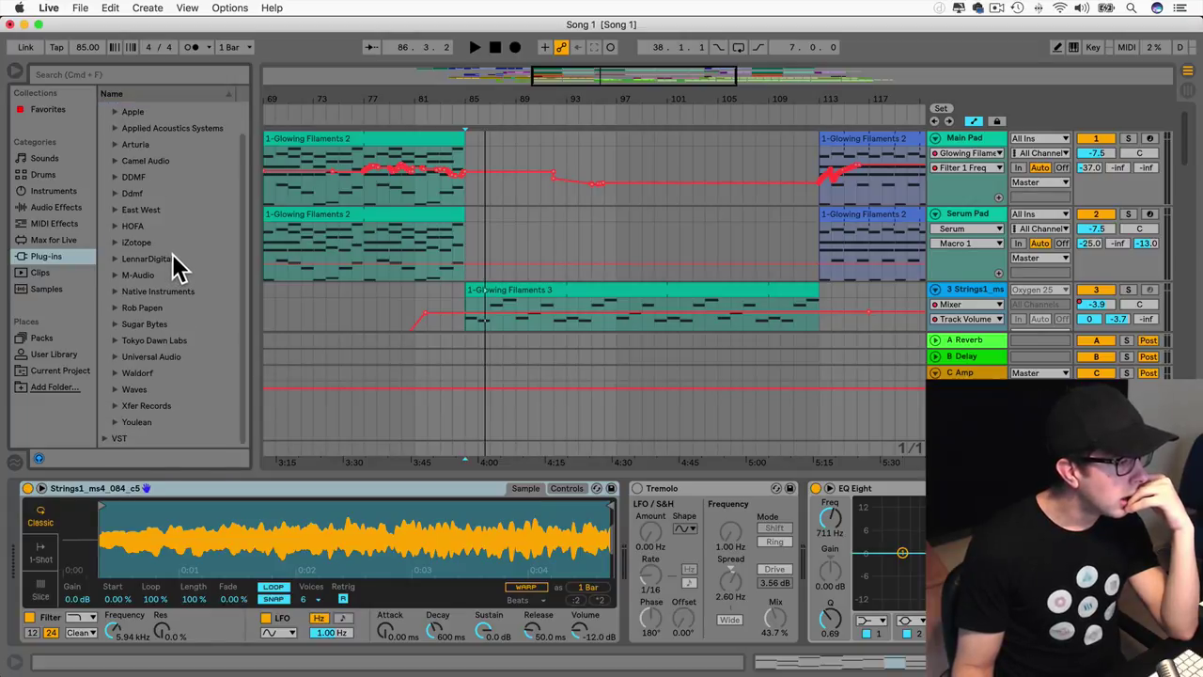
pyautogui.click(115, 406)
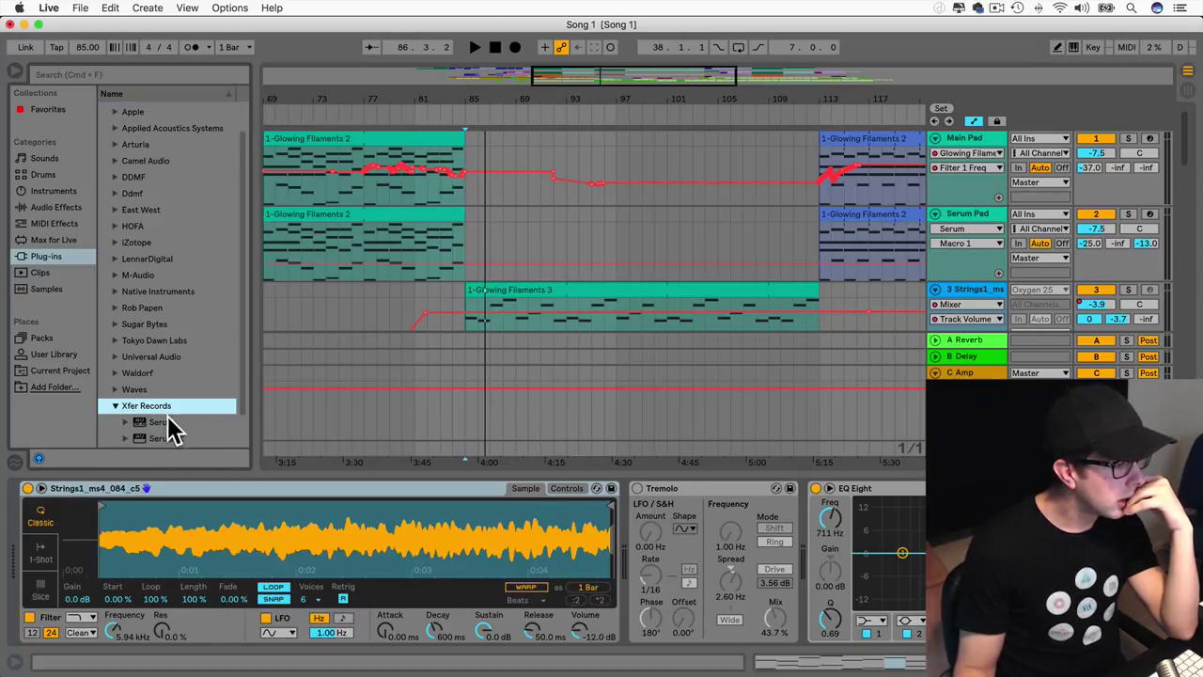
pyautogui.click(160, 424)
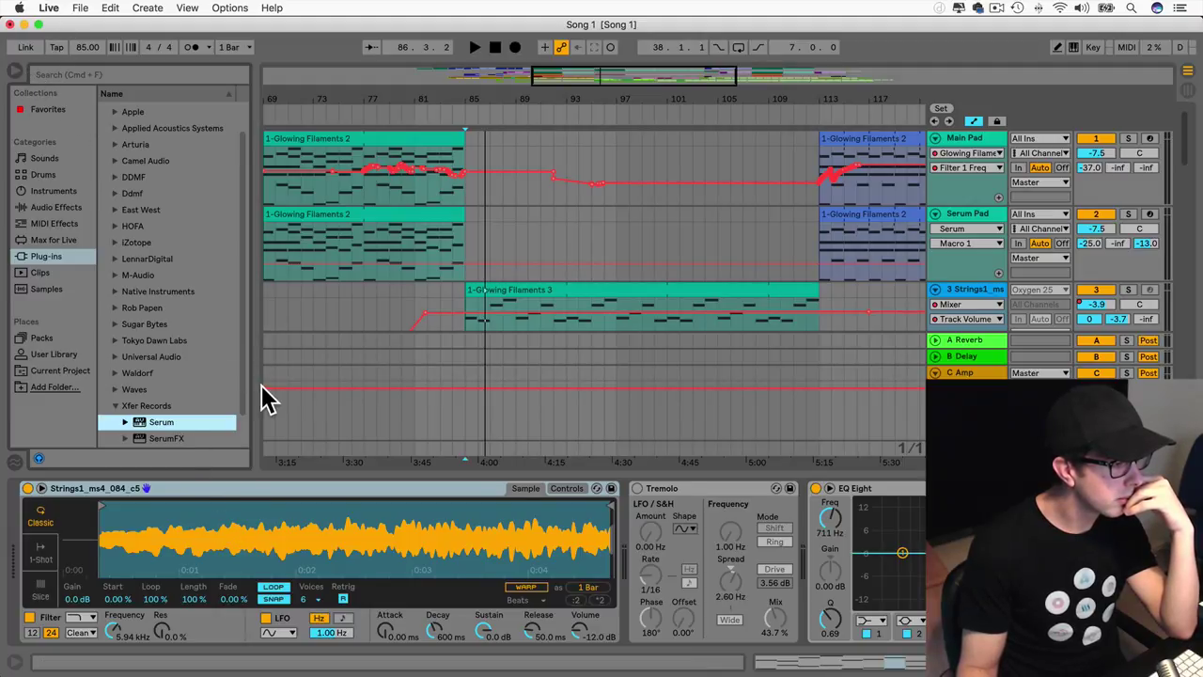
# Step: Replace the sampler on the duplicated strings track with Serum and reposition its window to uncover the arrangement
pyautogui.moveTo(161, 422); pyautogui.dragTo(344, 529)
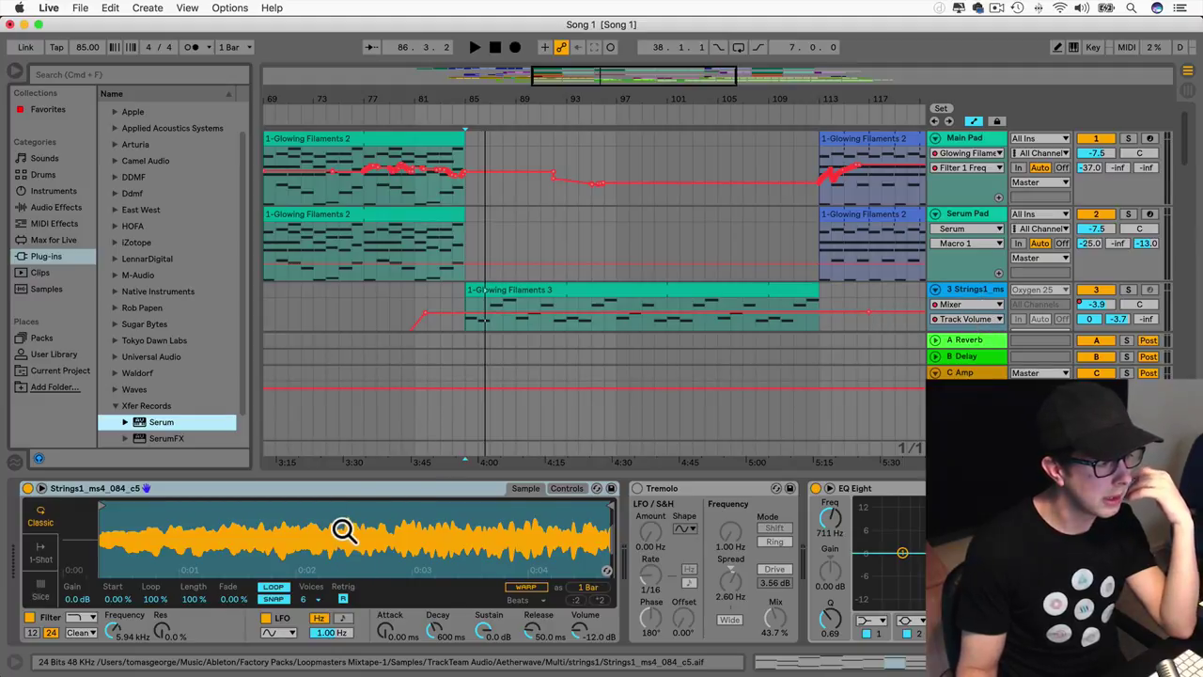
pyautogui.scroll(-5, 747, 299)
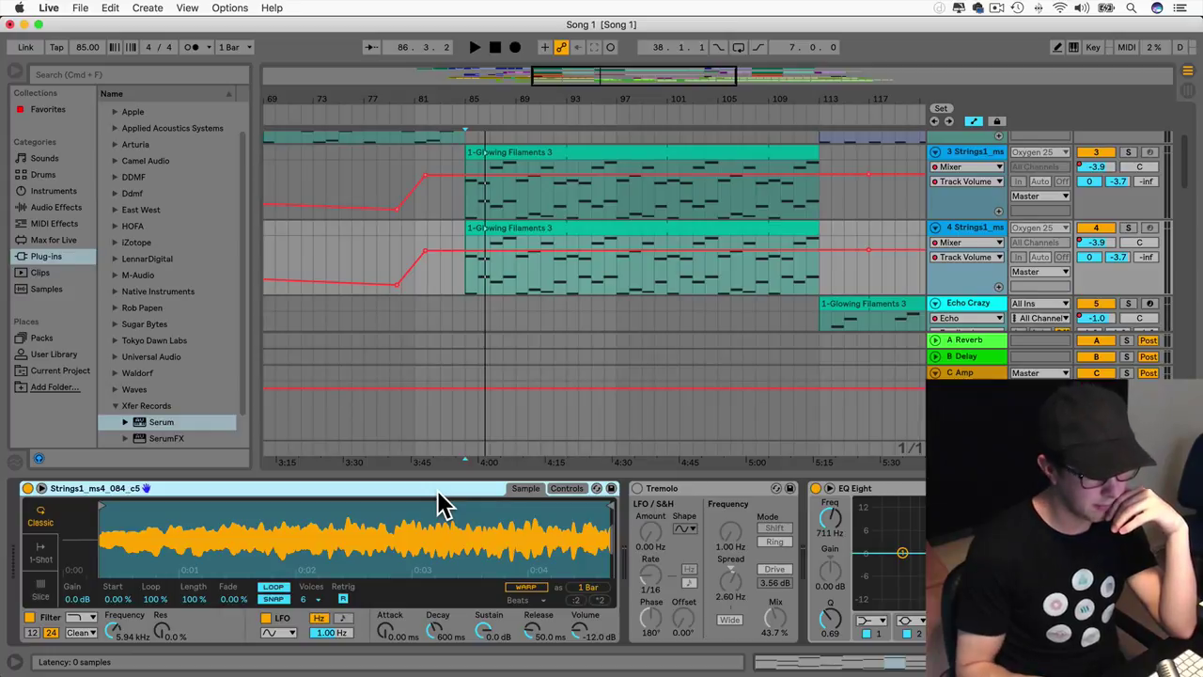
pyautogui.press('Delete')
pyautogui.moveTo(161, 422); pyautogui.dragTo(56, 531)
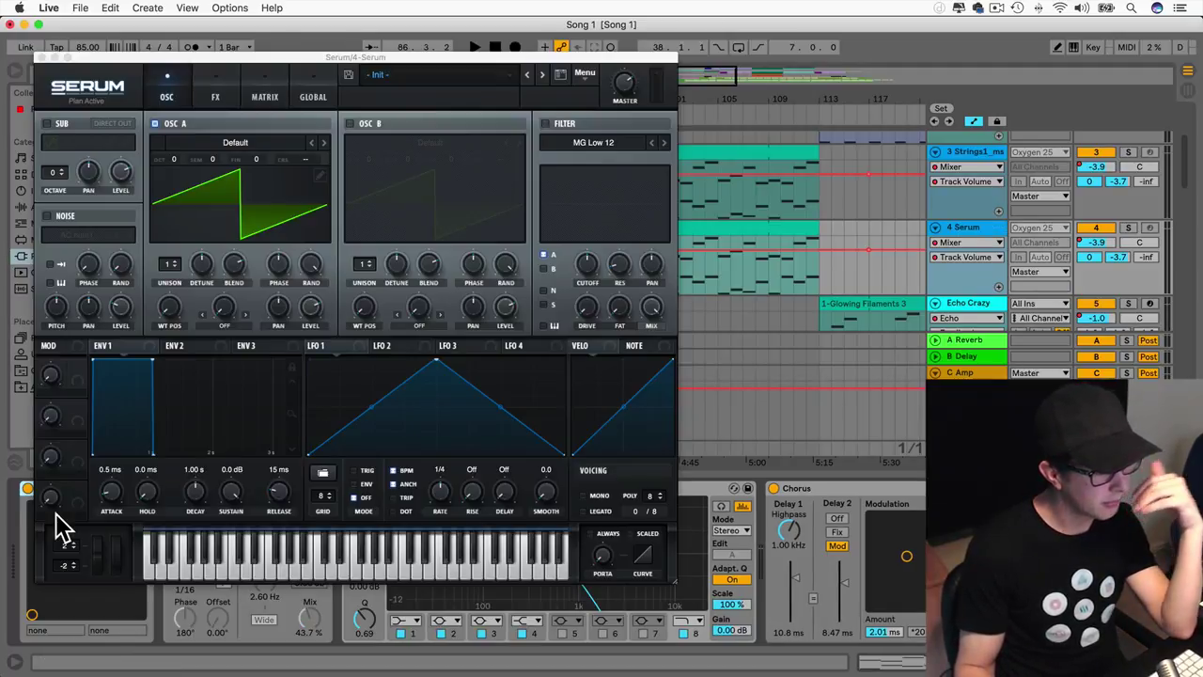
pyautogui.moveTo(444, 56); pyautogui.dragTo(512, 367)
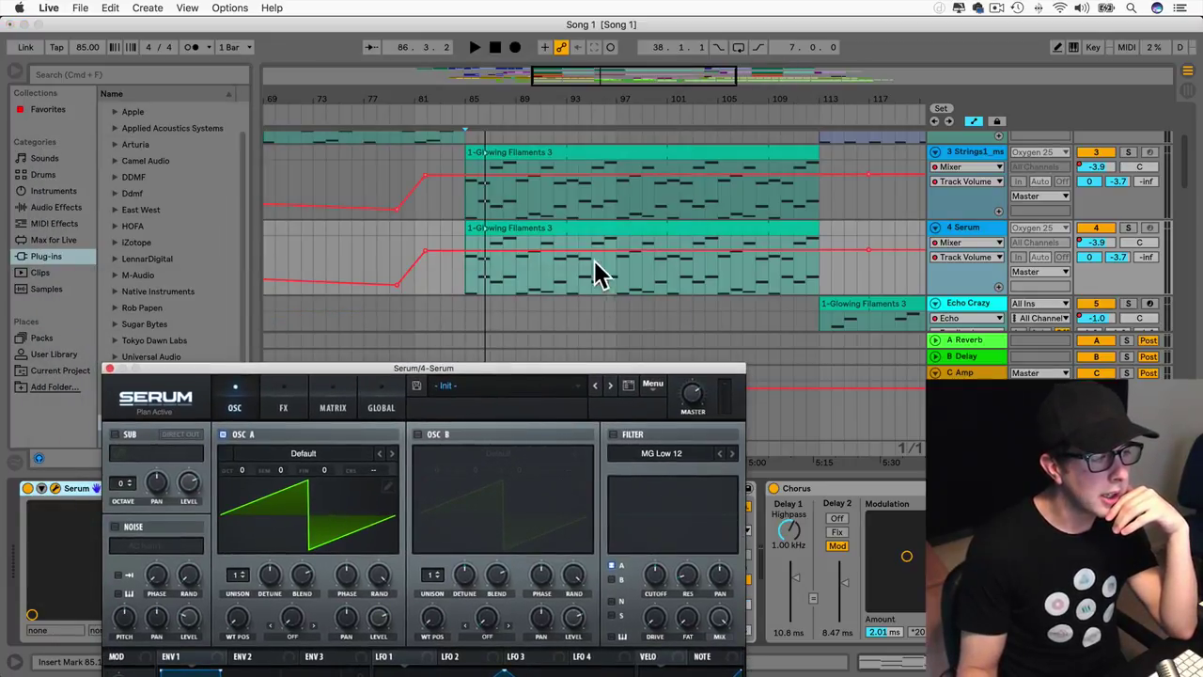
# Step: Rename the duplicated track holding Serum to Serum 8
pyautogui.scroll(3, 574, 250)
pyautogui.scroll(-2, 575, 250)
pyautogui.scroll(-2, 574, 250)
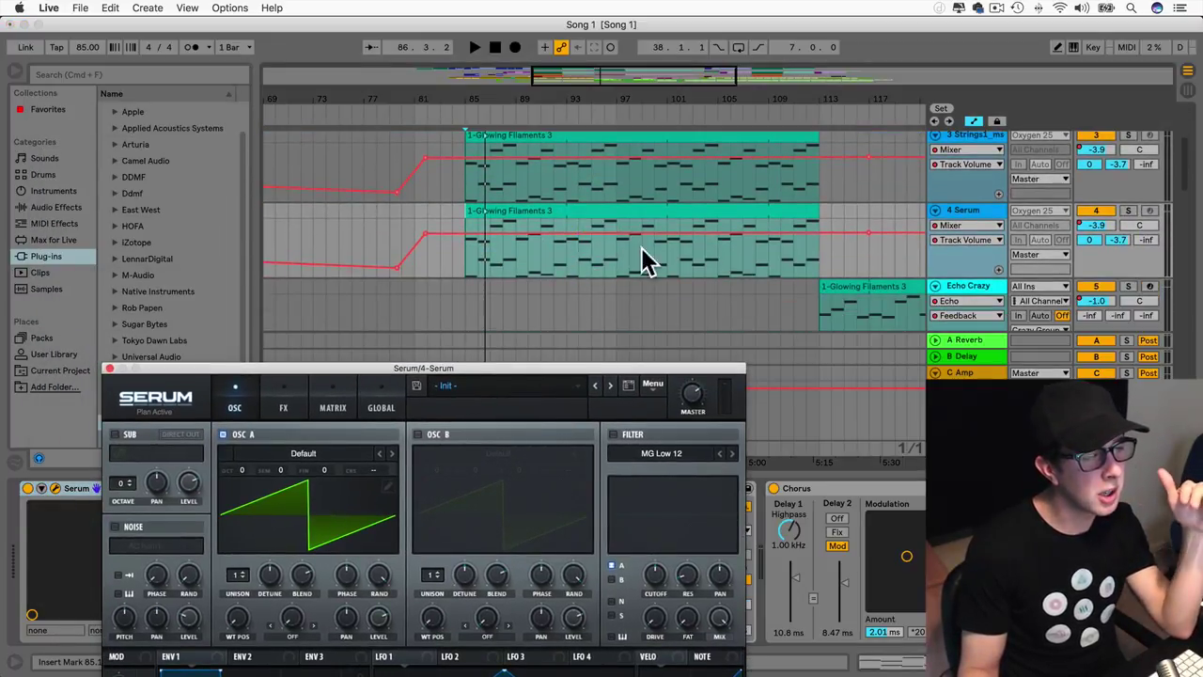
pyautogui.click(988, 226)
pyautogui.press('super+r')
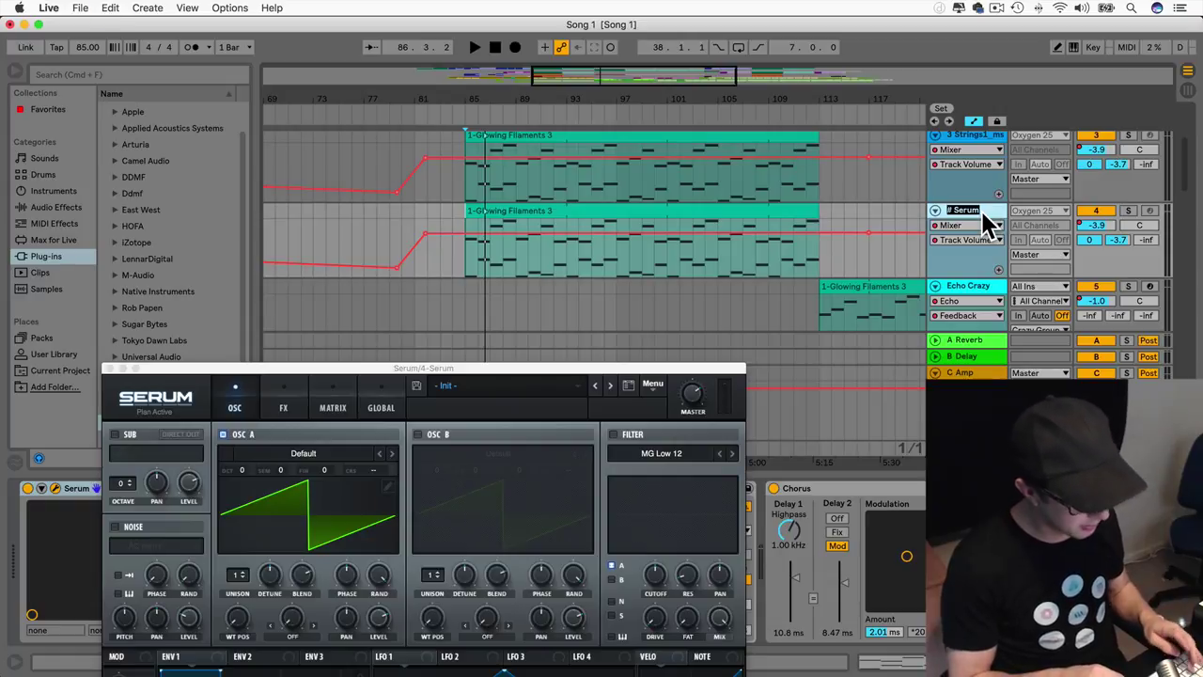
pyautogui.write('Se')
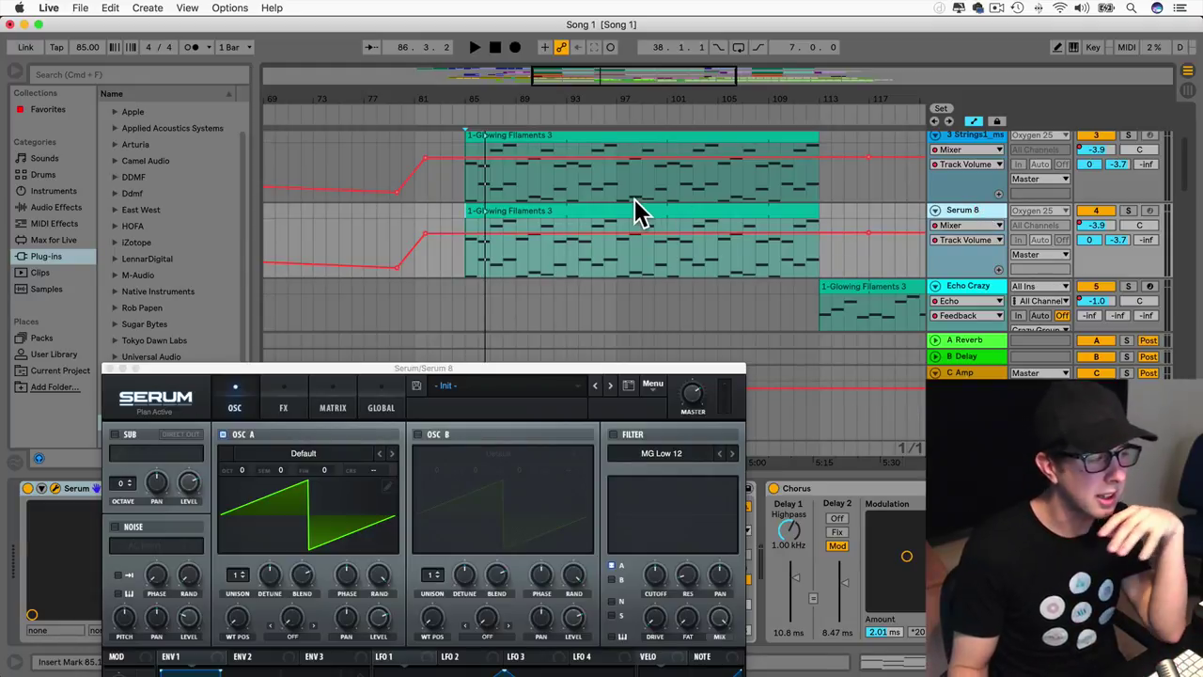
# Step: Play the breakdown from bar 89 to hear the Serum layer with the strings, then stop playback
pyautogui.click(468, 266)
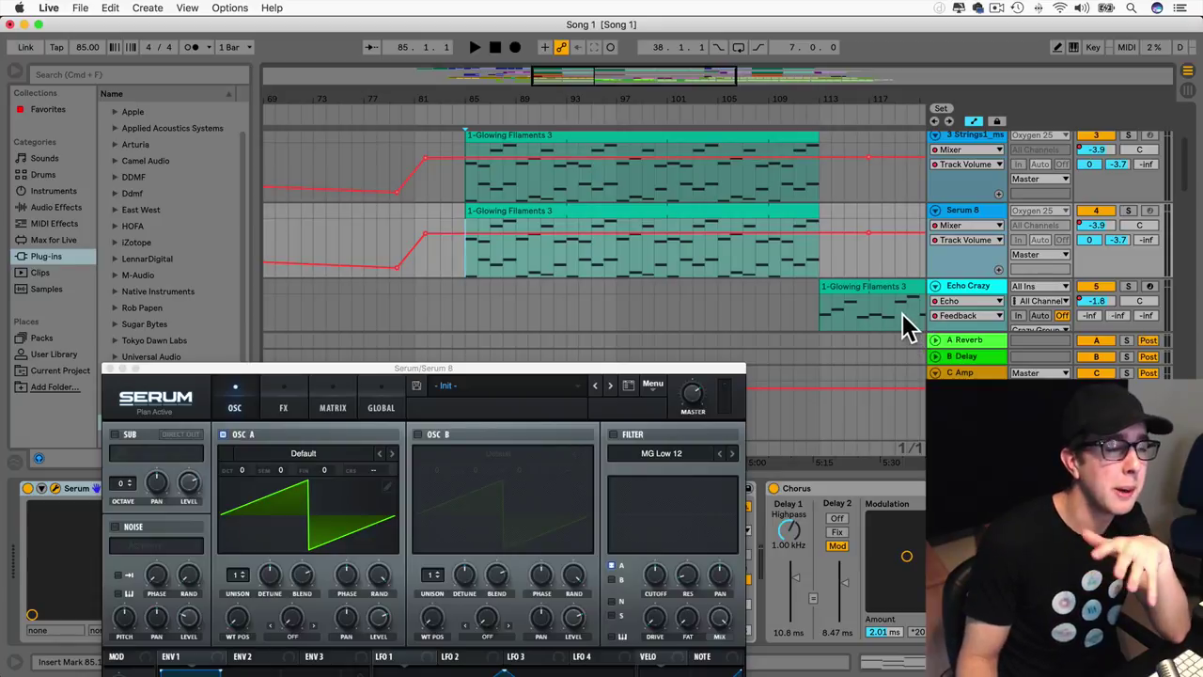
pyautogui.moveTo(588, 372); pyautogui.dragTo(787, 325)
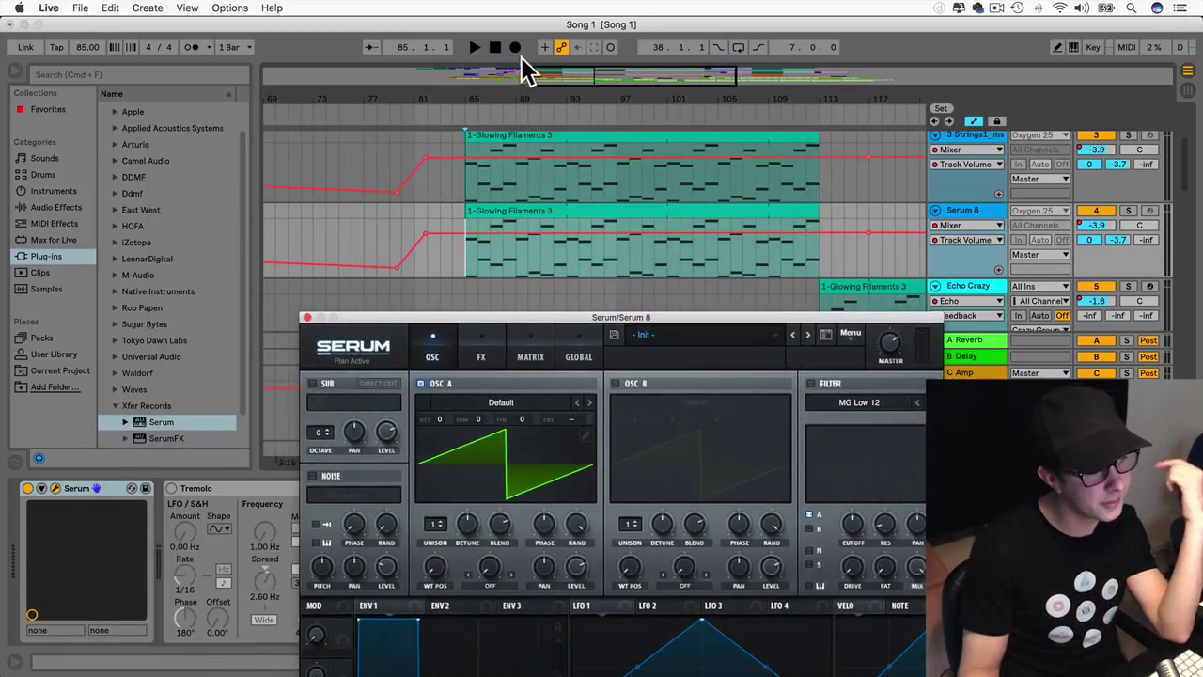
pyautogui.moveTo(606, 75); pyautogui.dragTo(553, 99)
pyautogui.click(510, 113)
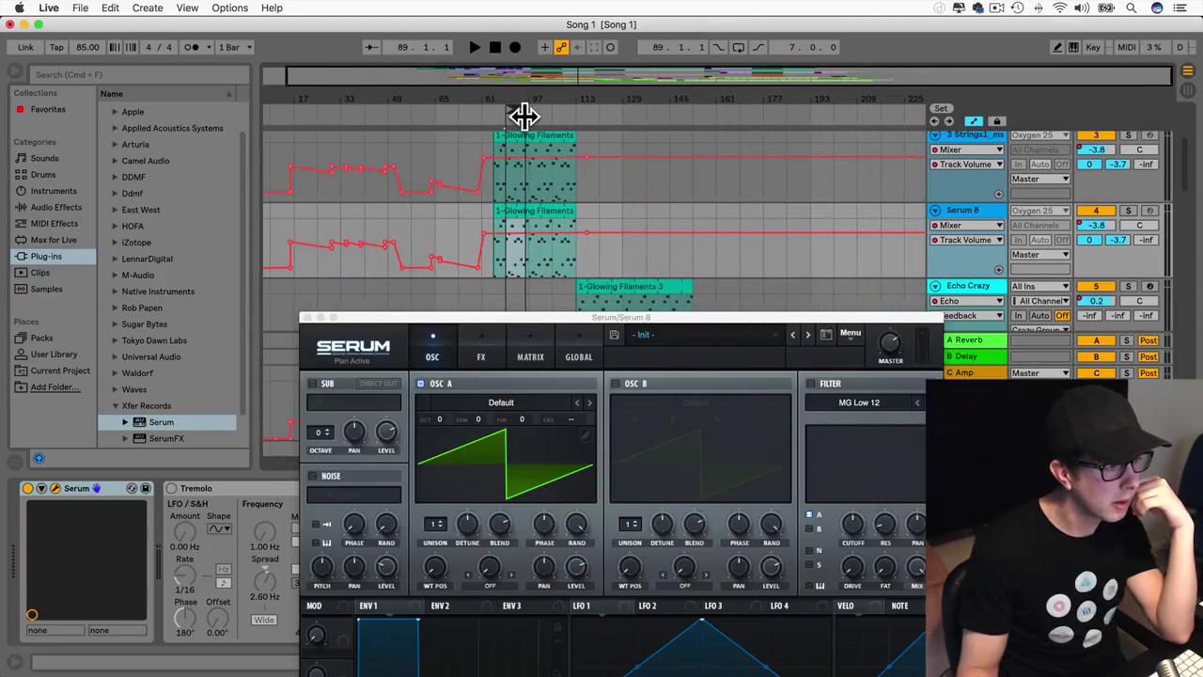
pyautogui.moveTo(623, 79); pyautogui.dragTo(535, 103)
pyautogui.press('space')
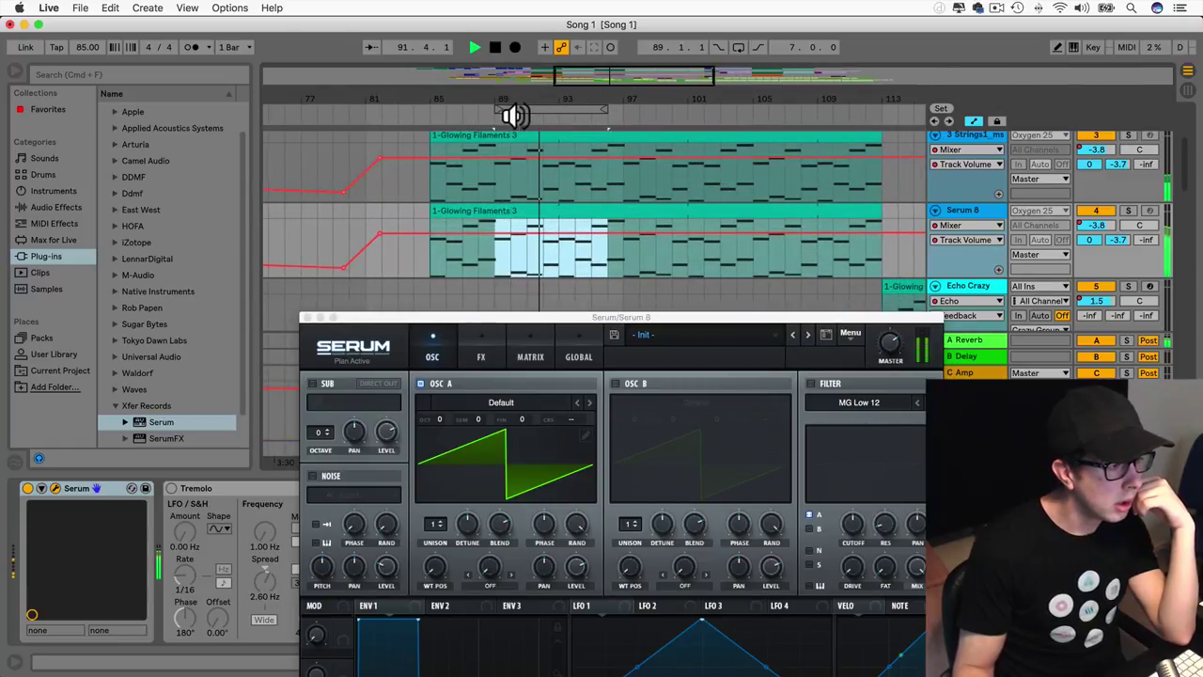
pyautogui.press('space')
# Step: Set the loop range to bars 85 through 113 and move the 3 Strings clip in that range onto the Main Pad track
pyautogui.moveTo(541, 106); pyautogui.dragTo(878, 113)
pyautogui.moveTo(636, 73); pyautogui.dragTo(637, 47)
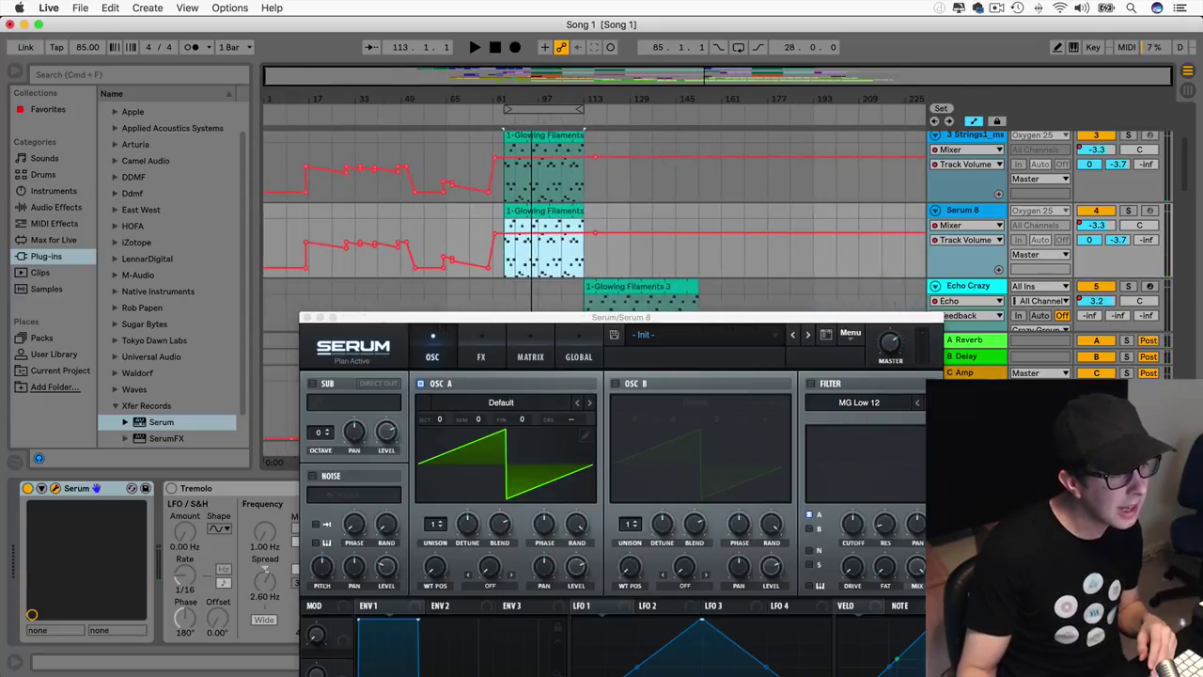
pyautogui.scroll(5, 588, 209)
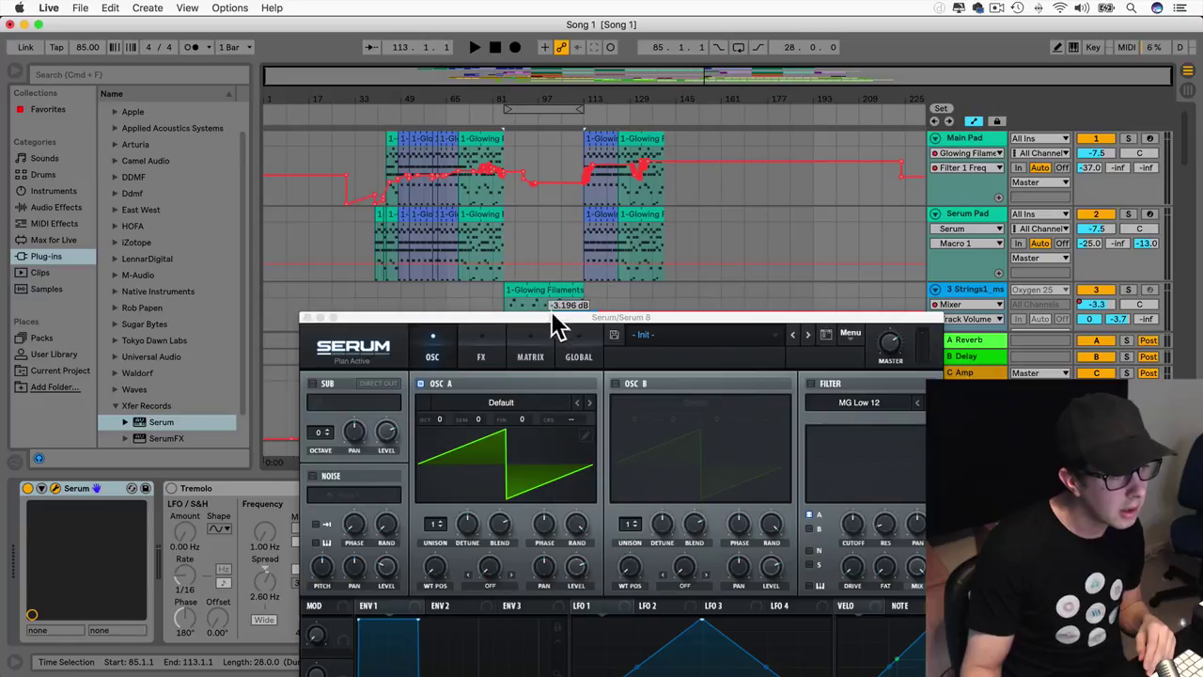
pyautogui.moveTo(532, 290); pyautogui.dragTo(529, 180)
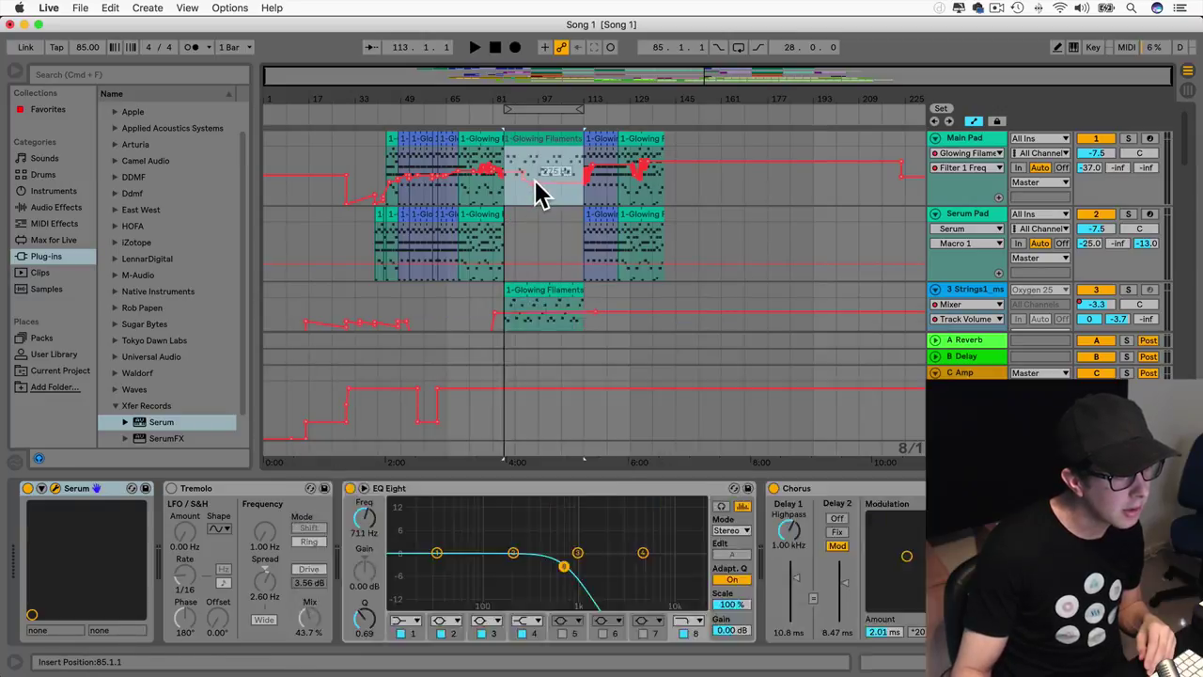
# Step: Play the breakdown from bar 89 and audition the Main Pad track briefly soloed
pyautogui.click(512, 199)
pyautogui.press('space')
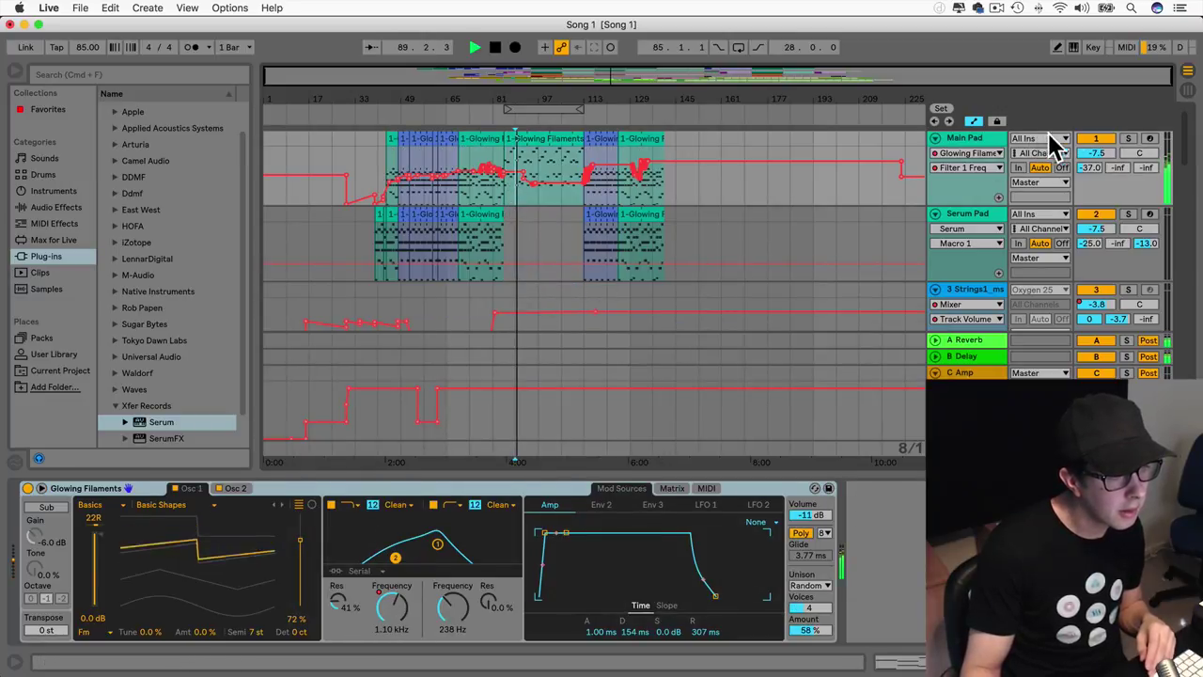
pyautogui.click(1128, 140)
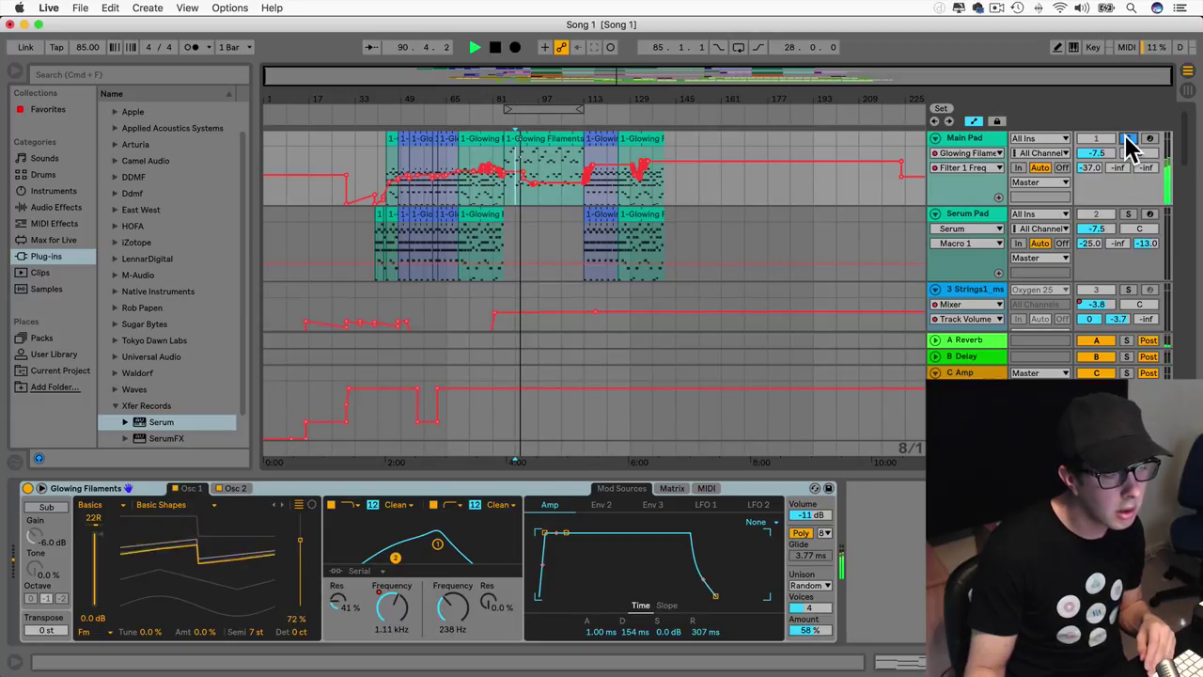
pyautogui.click(1128, 140)
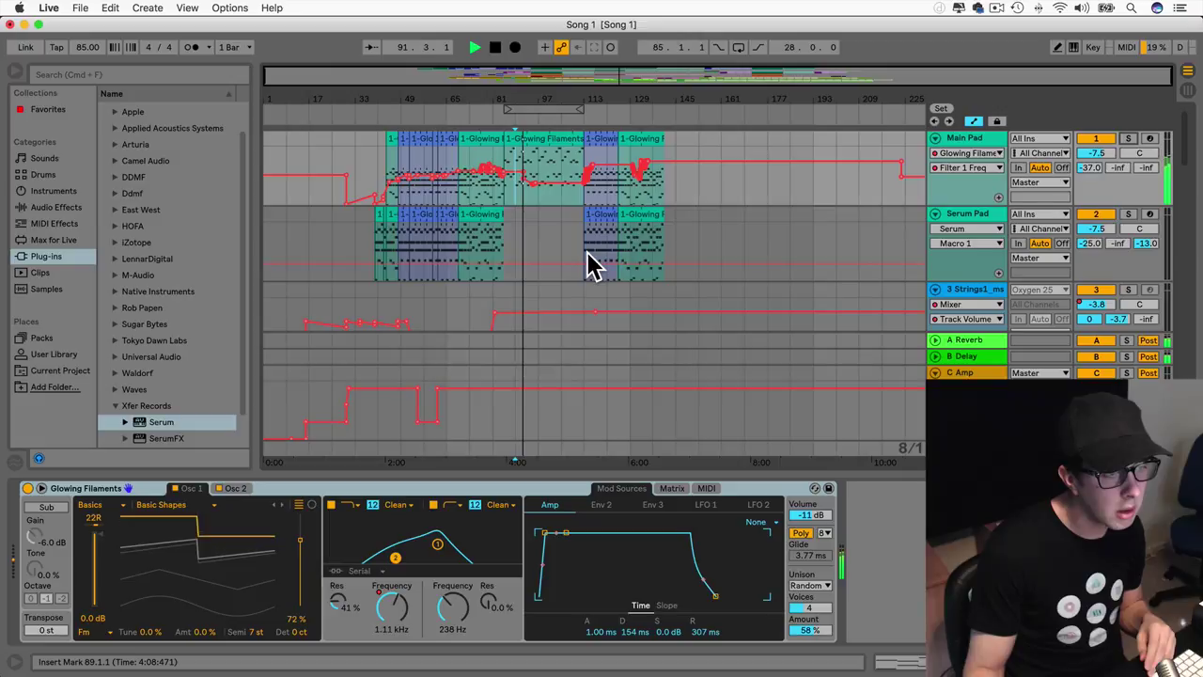
# Step: Solo the Serum 8 track, enable looping, and bring that track's Serum editor fully into view
pyautogui.scroll(-5, 589, 261)
pyautogui.click(1128, 211)
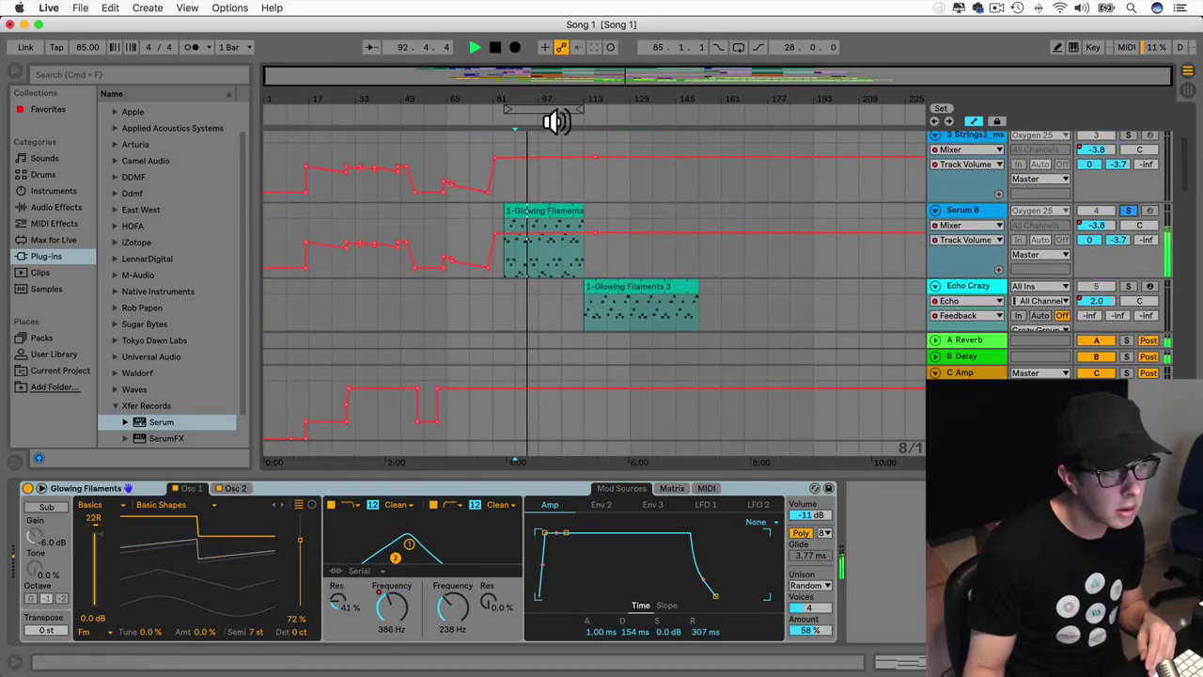
pyautogui.click(738, 47)
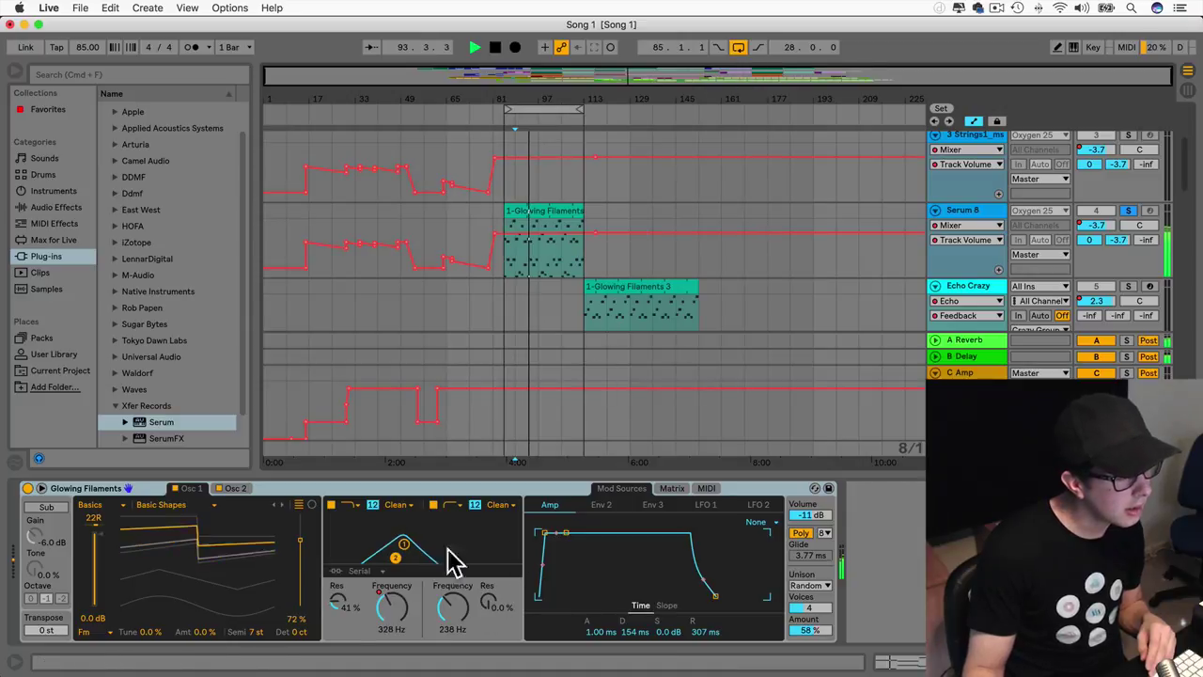
pyautogui.click(968, 210)
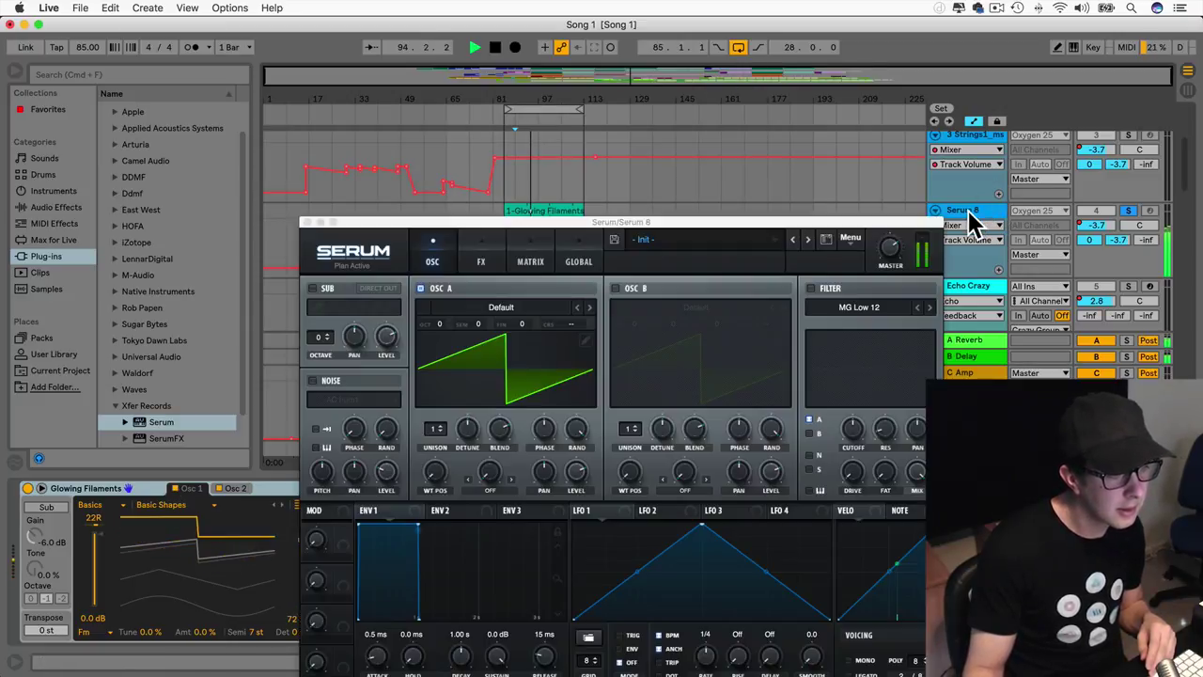
pyautogui.moveTo(637, 223); pyautogui.dragTo(612, 55)
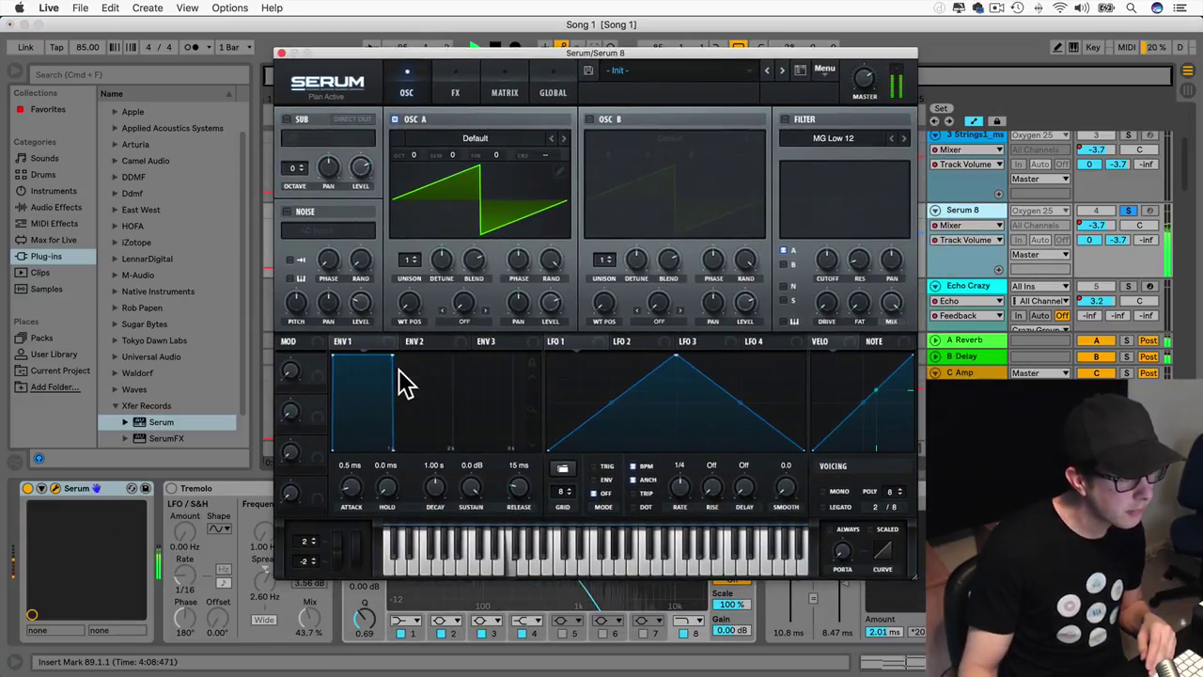
# Step: Turn on Serum's sub oscillator, switch off oscillator A, and raise the sub level
pyautogui.scroll(-5, 1090, 299)
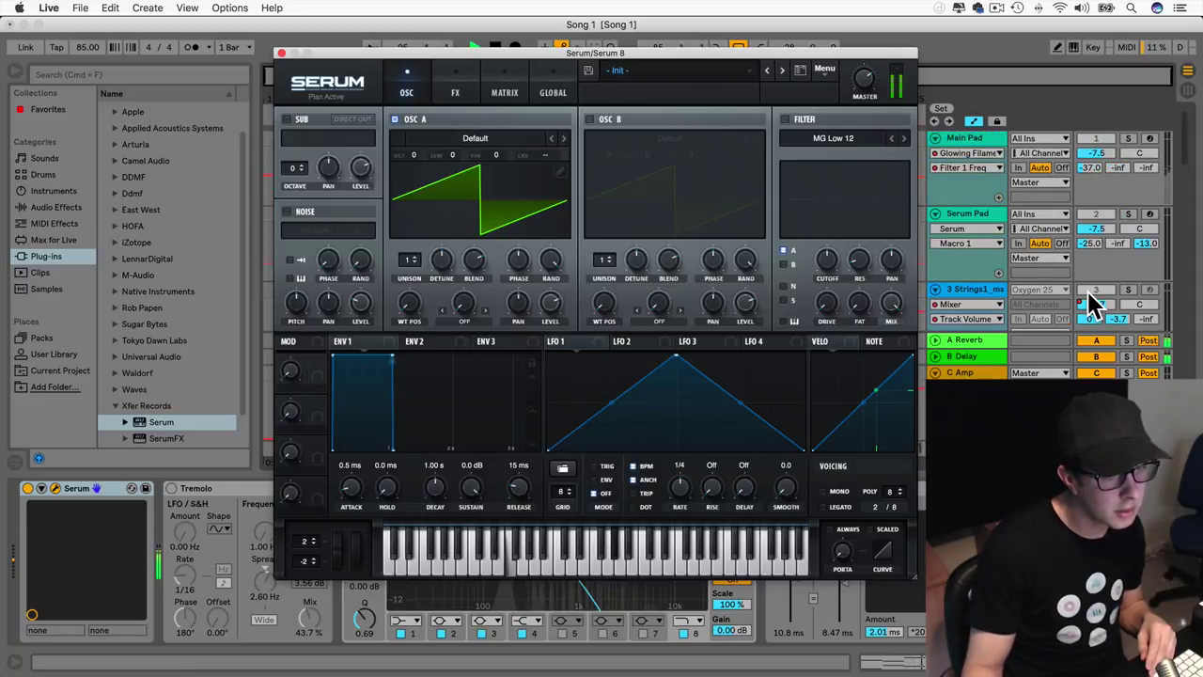
pyautogui.scroll(8, 1091, 296)
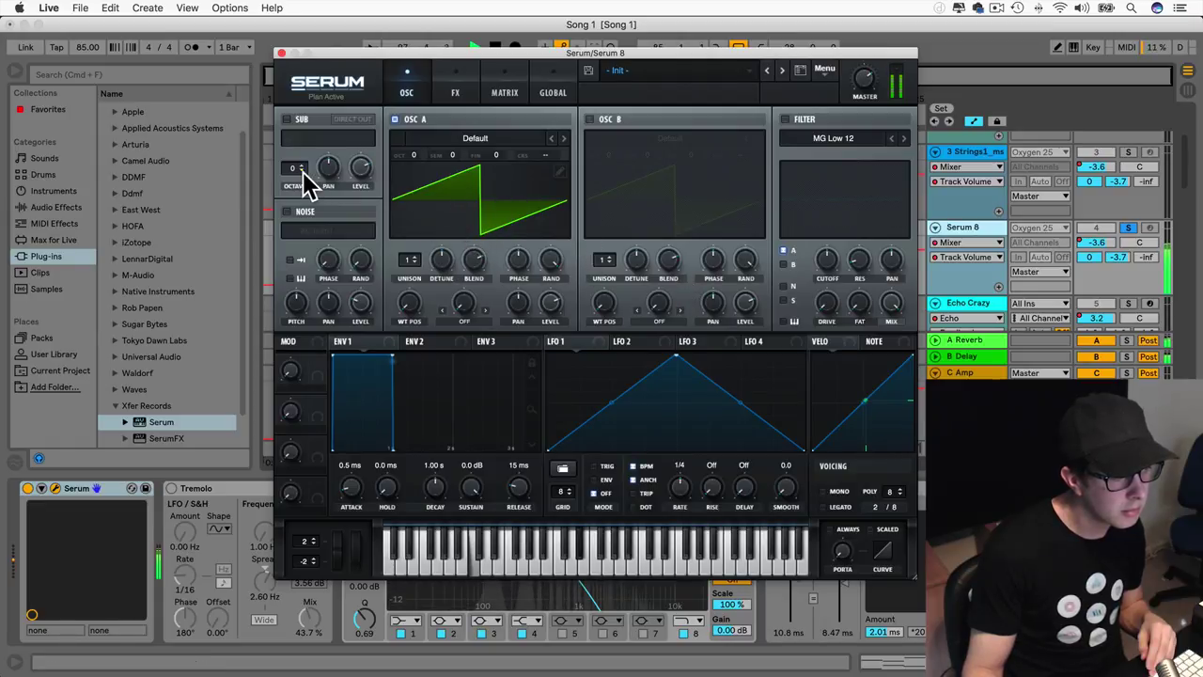
pyautogui.click(288, 118)
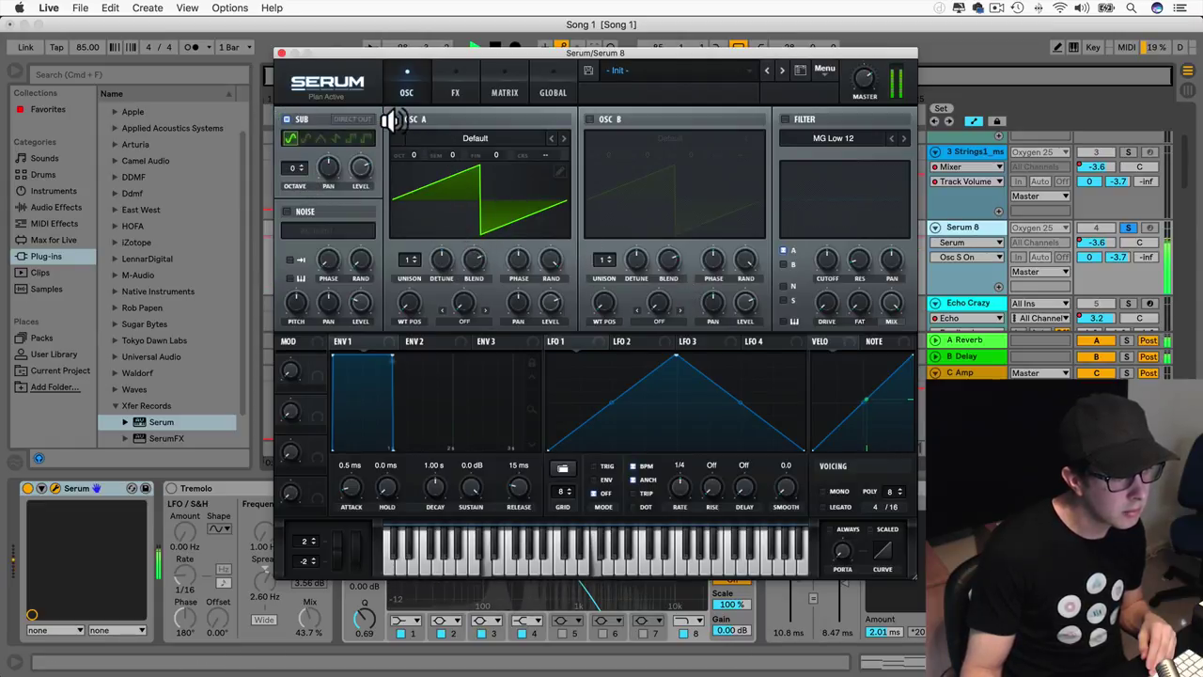
pyautogui.click(395, 121)
pyautogui.moveTo(361, 176); pyautogui.dragTo(364, 127)
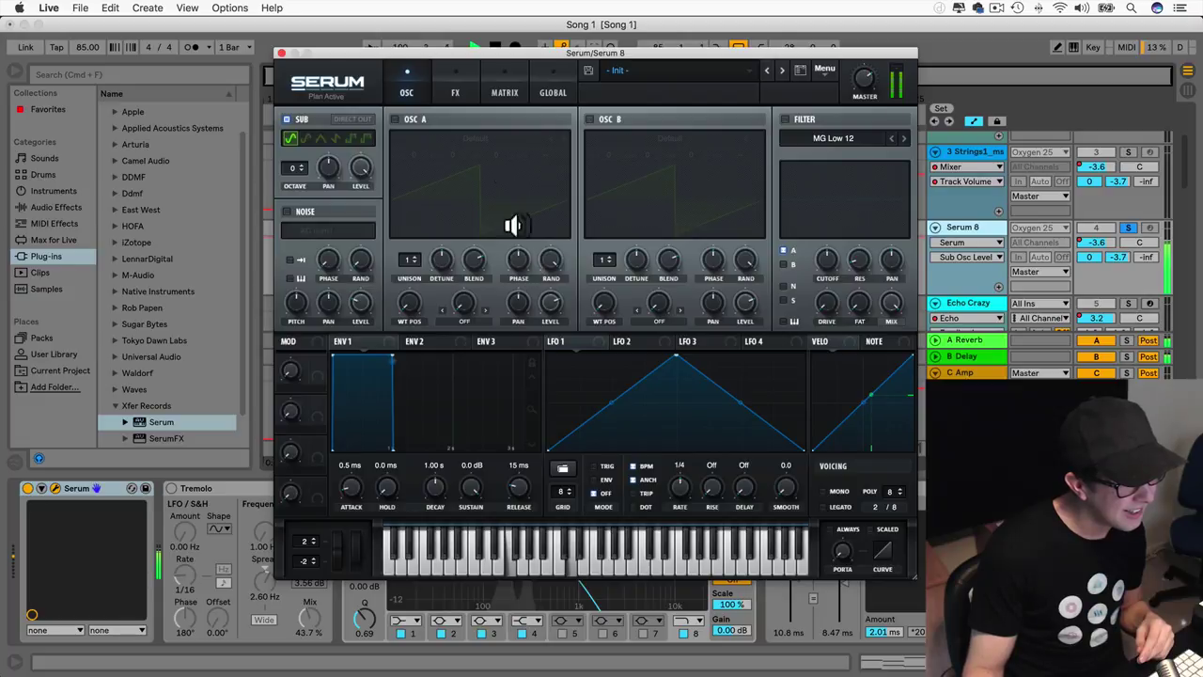
# Step: Route Serum's sub oscillator to the filter and adjust the filter's cutoff, resonance, drive and fat
pyautogui.moveTo(830, 261); pyautogui.dragTo(819, 188)
pyautogui.moveTo(863, 249); pyautogui.dragTo(844, 164)
pyautogui.moveTo(827, 298); pyautogui.dragTo(818, 193)
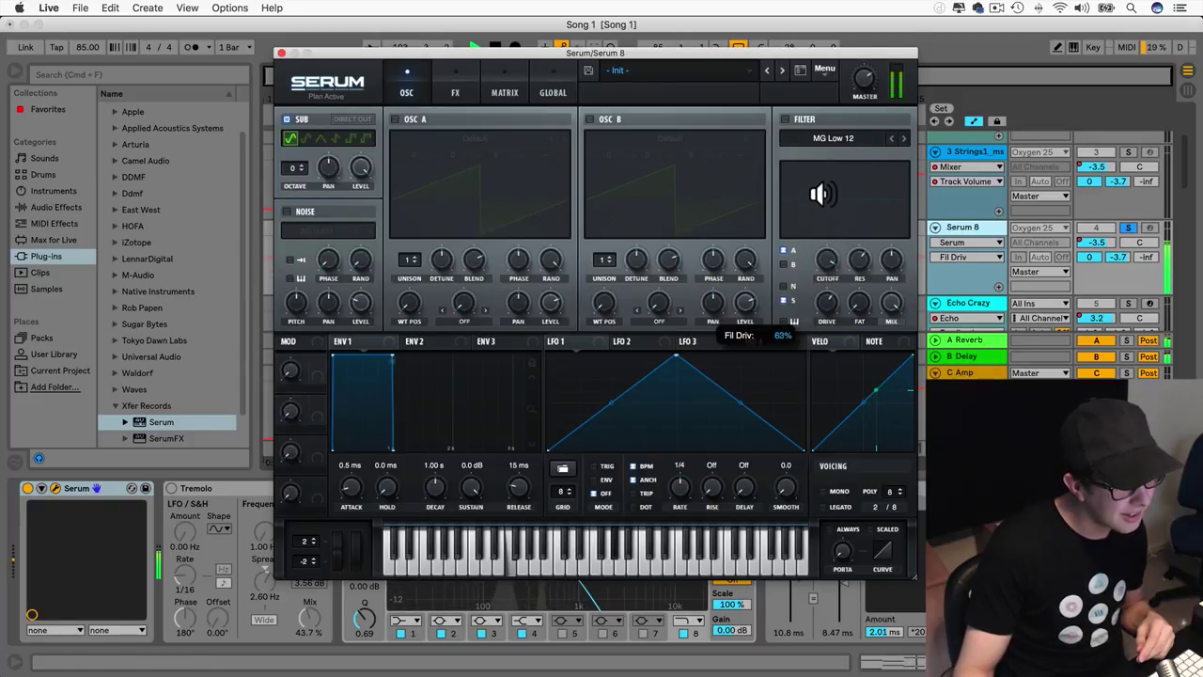
pyautogui.moveTo(857, 301); pyautogui.dragTo(849, 209)
pyautogui.click(828, 306)
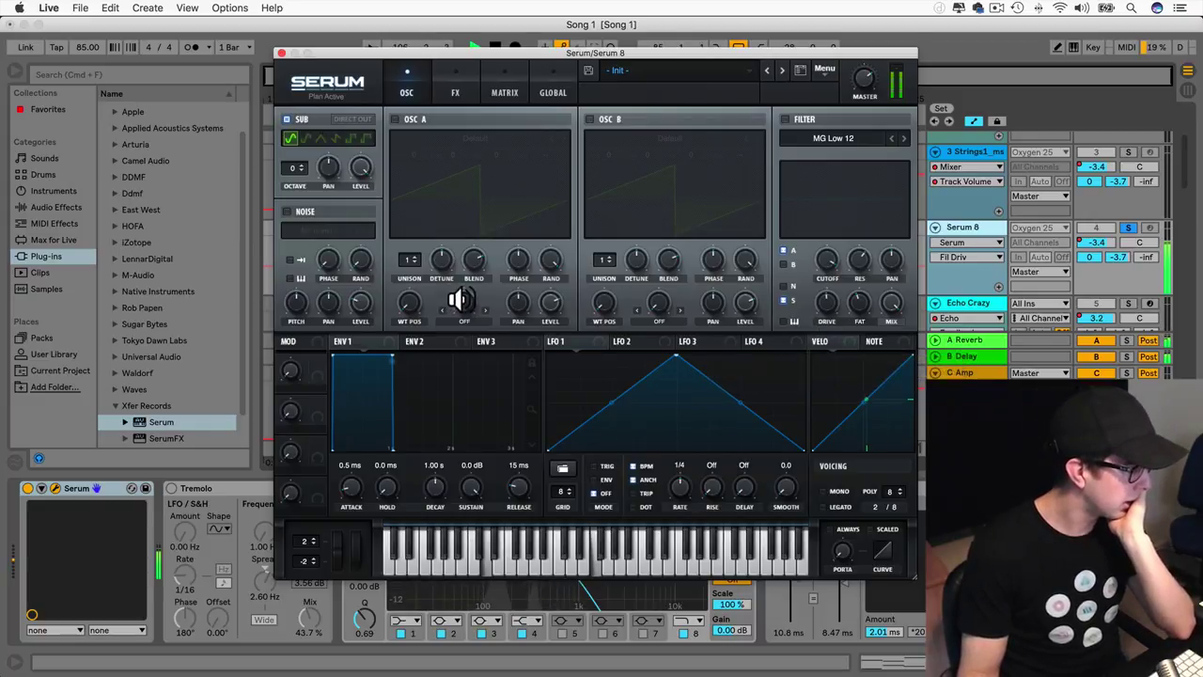
# Step: Turn on Serum's noise oscillator with Air Can 3, adjust its level, and modulate that level with LFO 1 at a bar rate
pyautogui.click(287, 212)
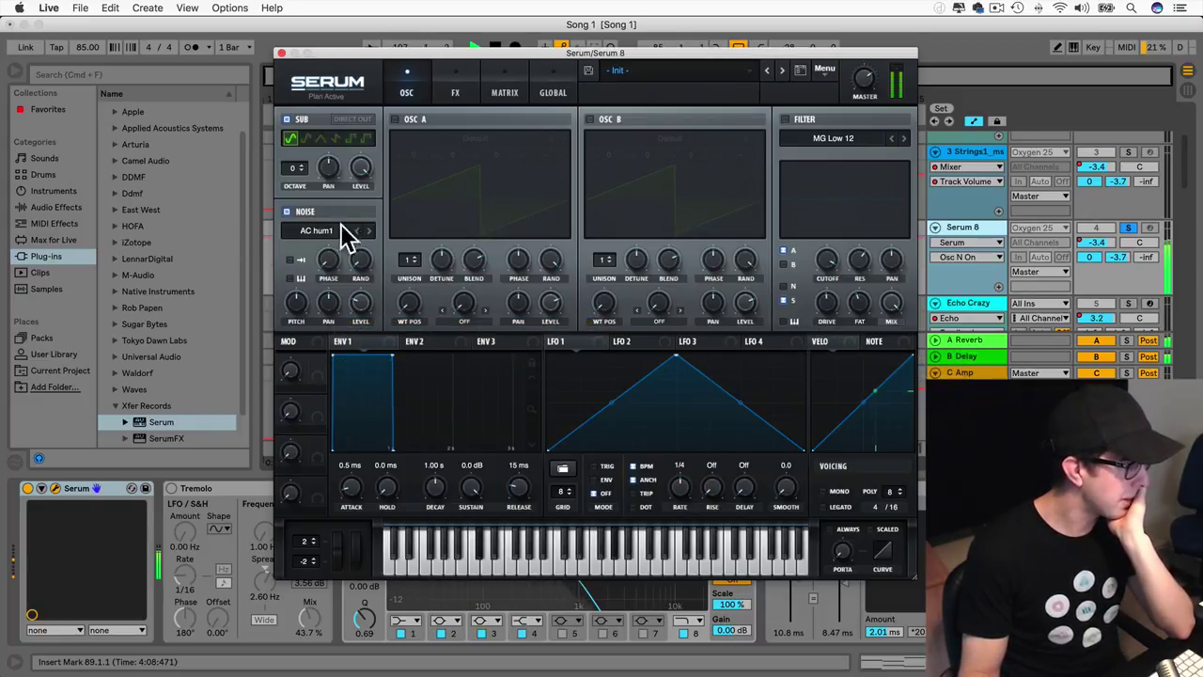
pyautogui.moveTo(361, 303); pyautogui.dragTo(355, 241)
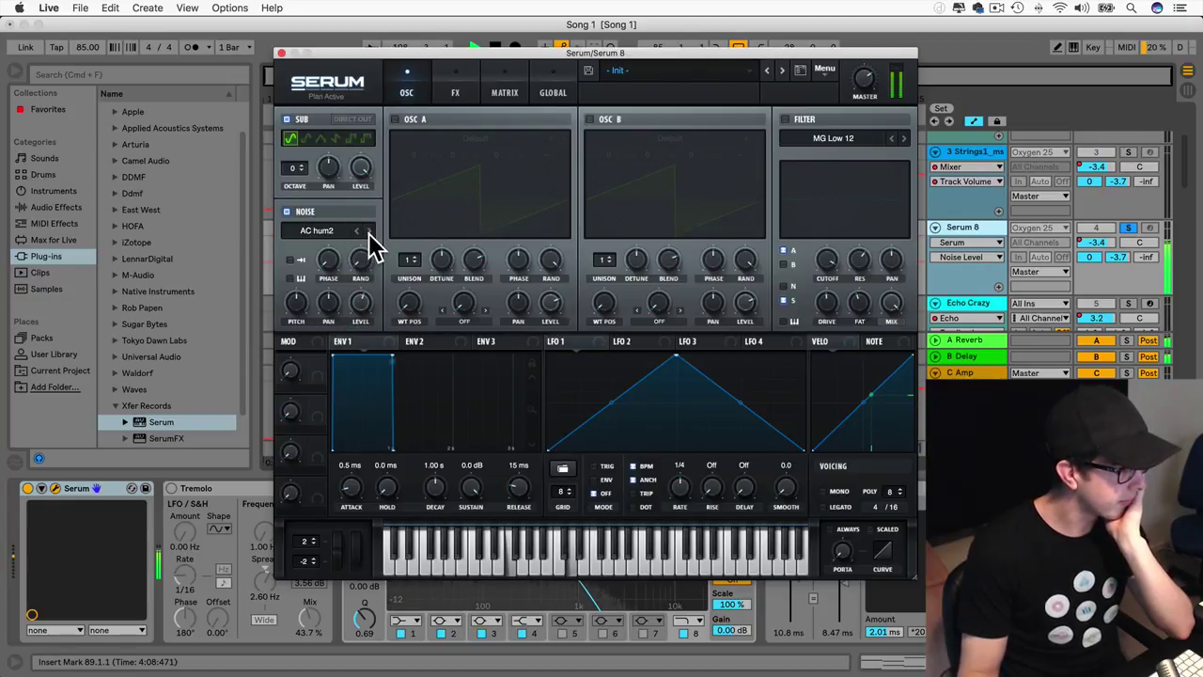
pyautogui.click(368, 232)
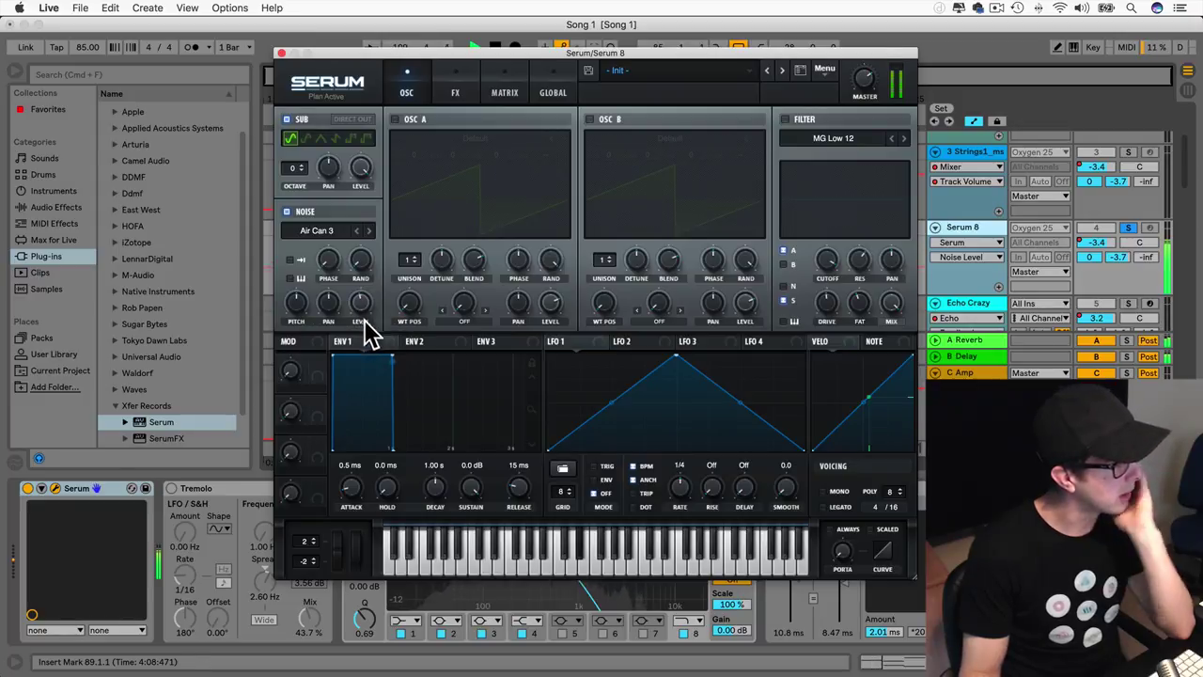
pyautogui.moveTo(586, 343); pyautogui.dragTo(365, 311)
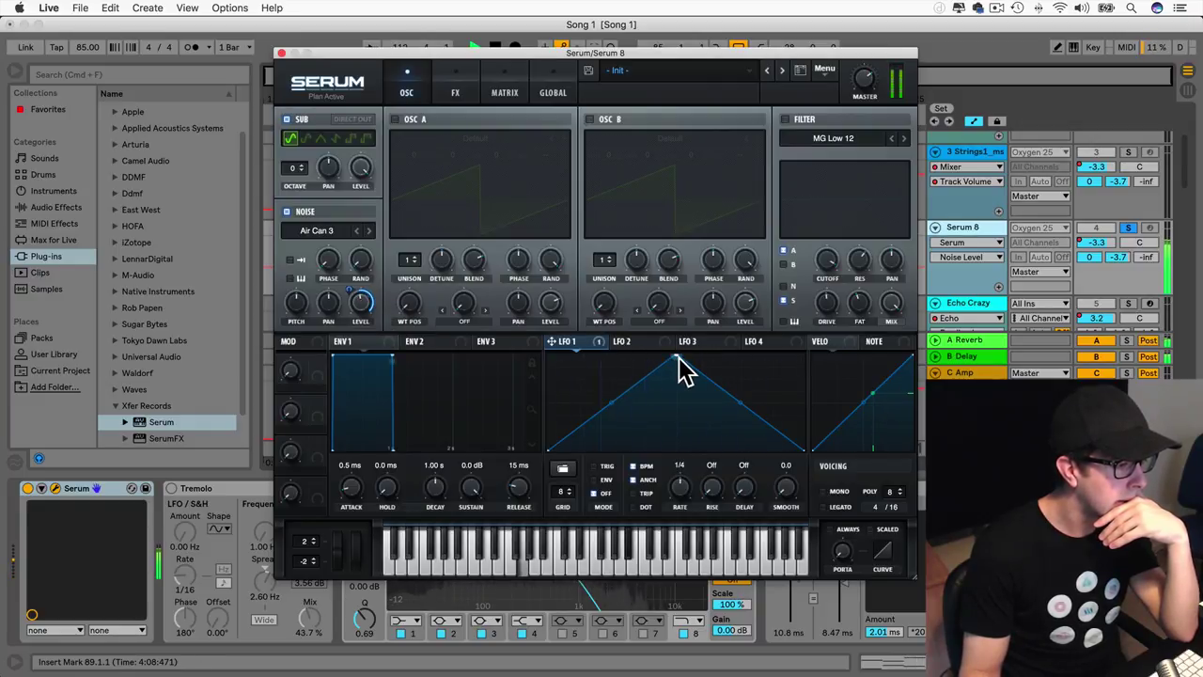
pyautogui.moveTo(682, 489); pyautogui.dragTo(685, 509)
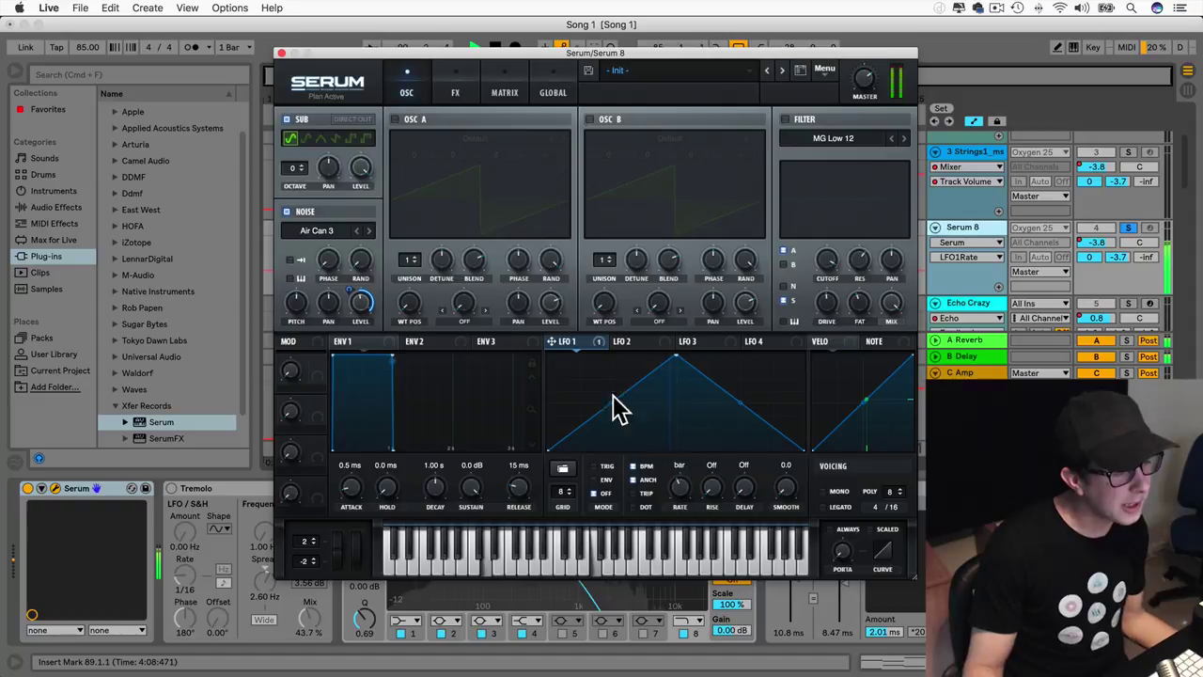
# Step: Try modulating the noise pitch with LFO 2 at a bar rate and remove that modulation
pyautogui.moveTo(667, 343); pyautogui.dragTo(299, 309)
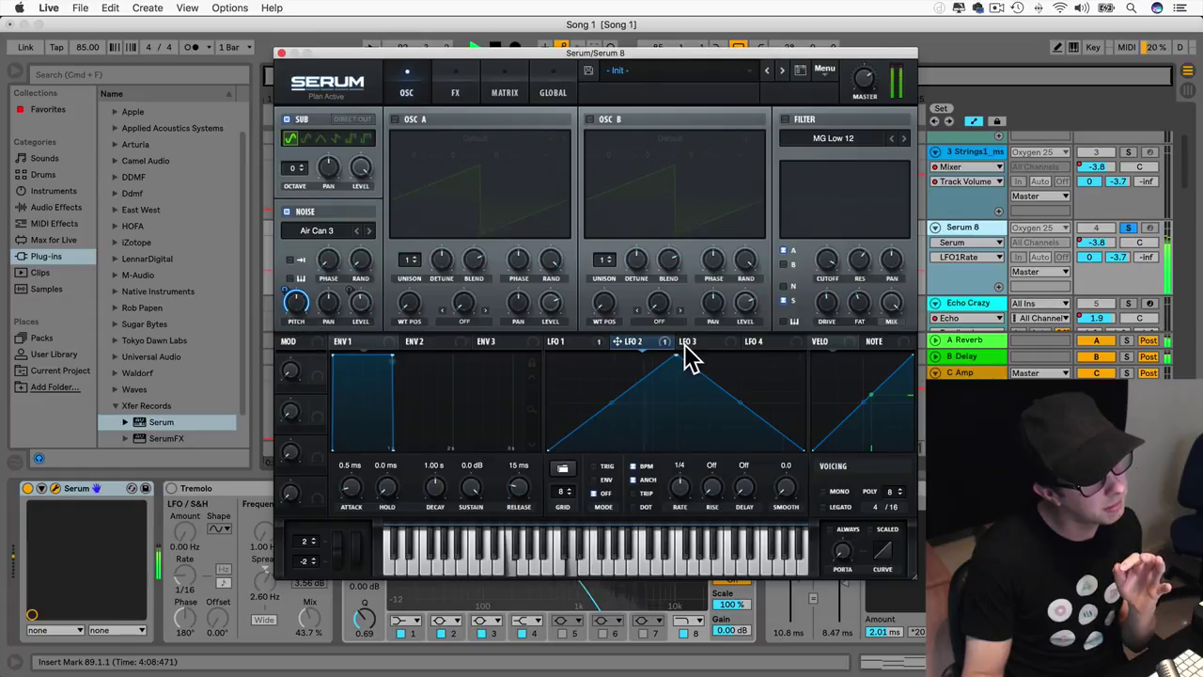
pyautogui.moveTo(683, 489); pyautogui.dragTo(674, 499)
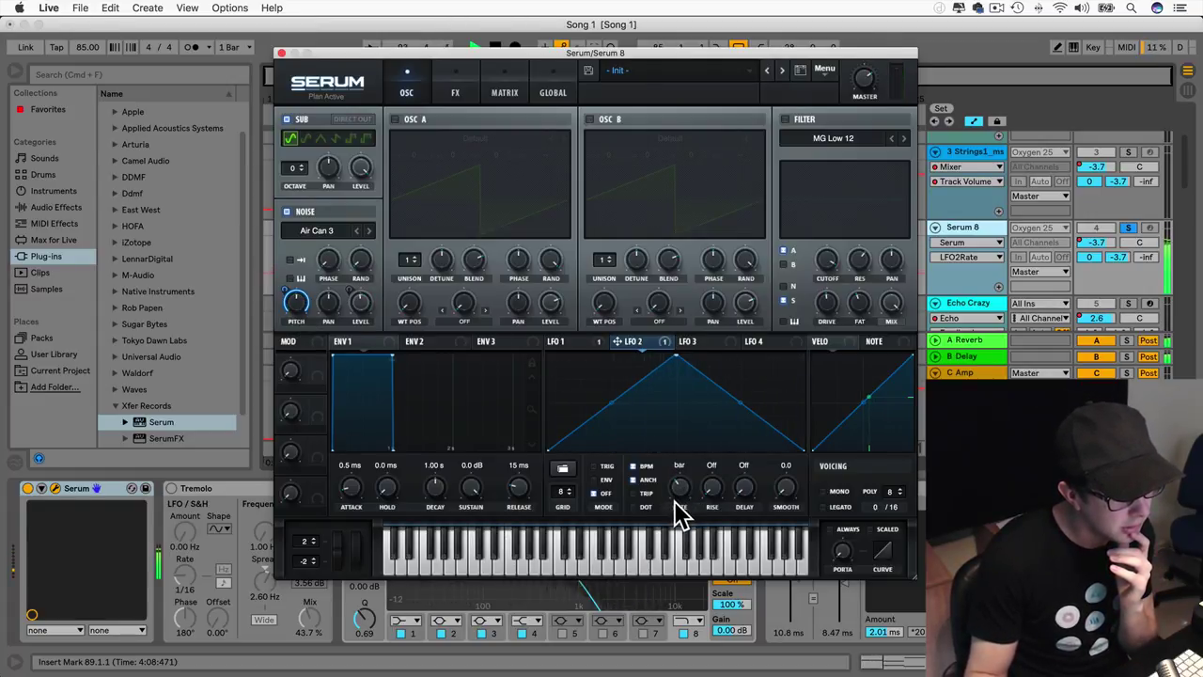
pyautogui.rightClick(300, 301)
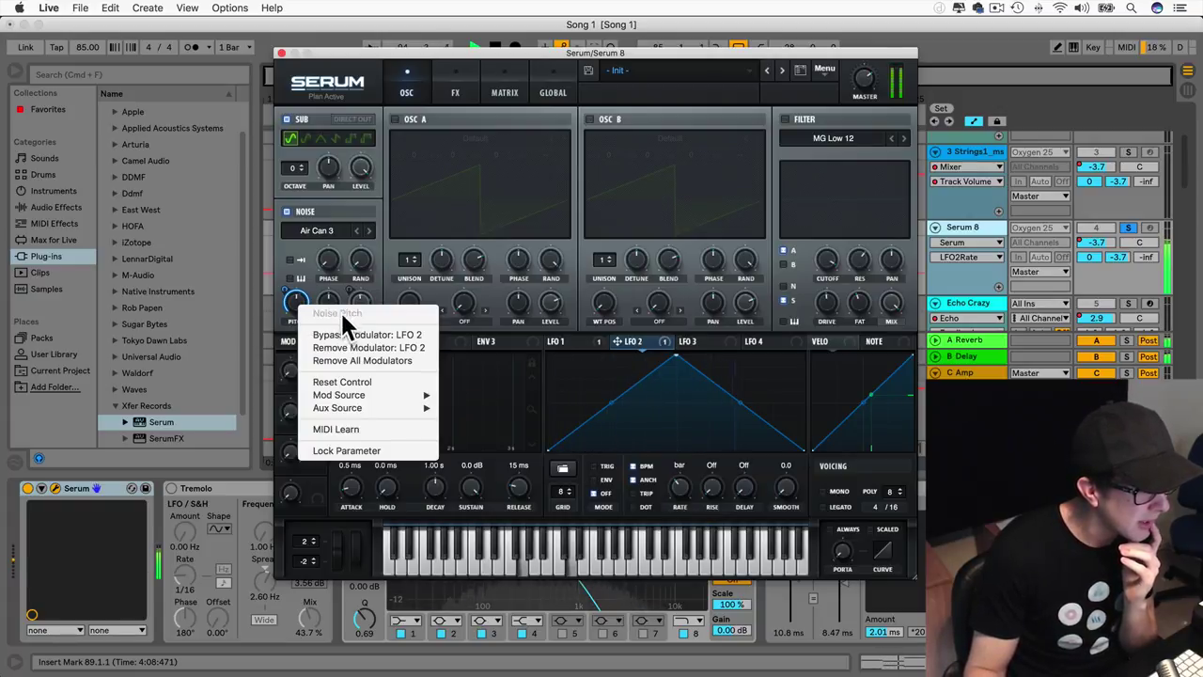
pyautogui.click(401, 360)
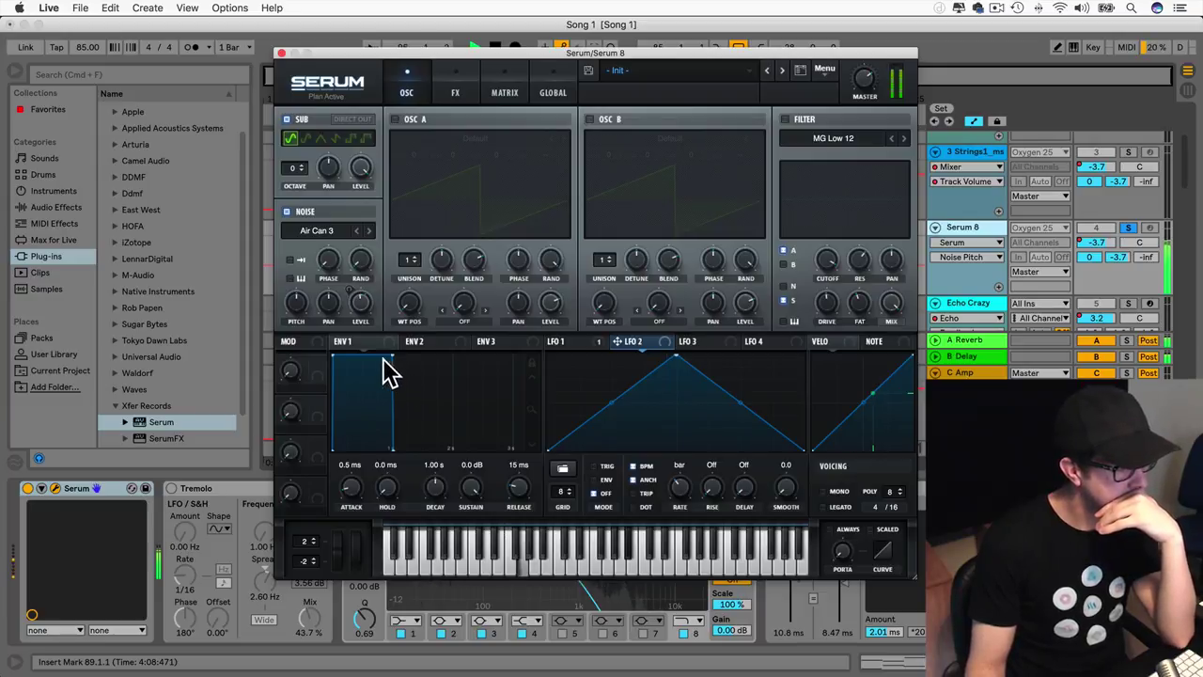
# Step: Adjust the pitch of Serum's noise oscillator by ear during playback
pyautogui.moveTo(293, 301)
pyautogui.moveTo(291, 286); pyautogui.dragTo(288, 301)
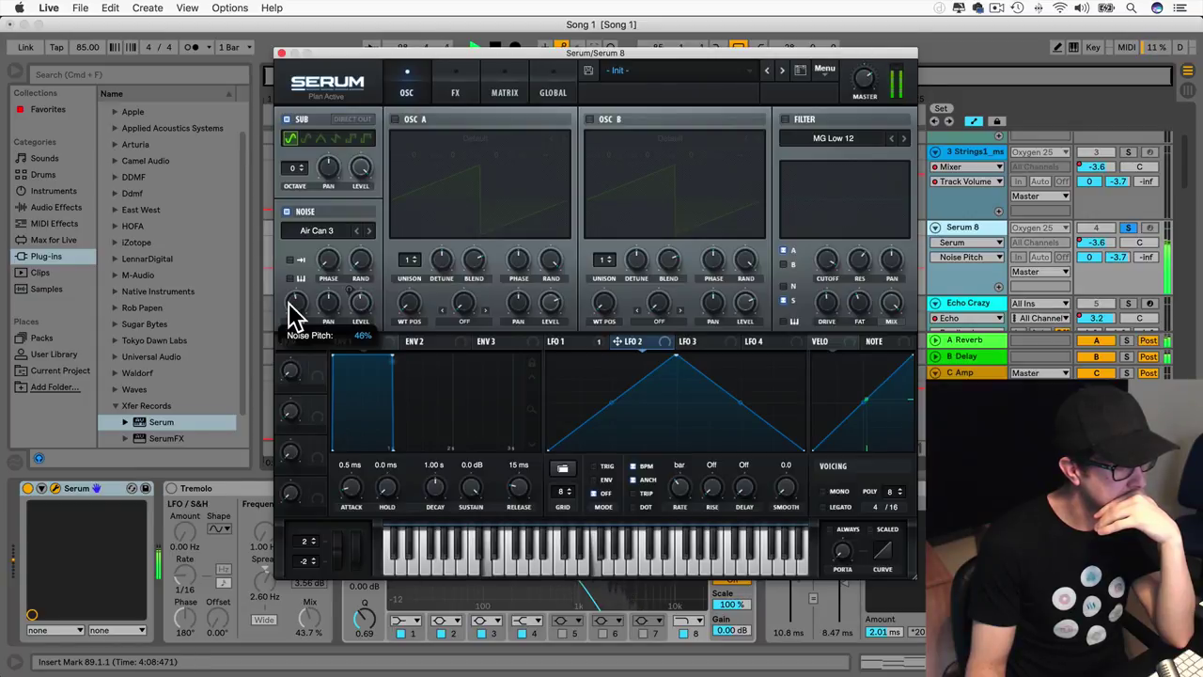
pyautogui.moveTo(285, 341); pyautogui.dragTo(295, 308)
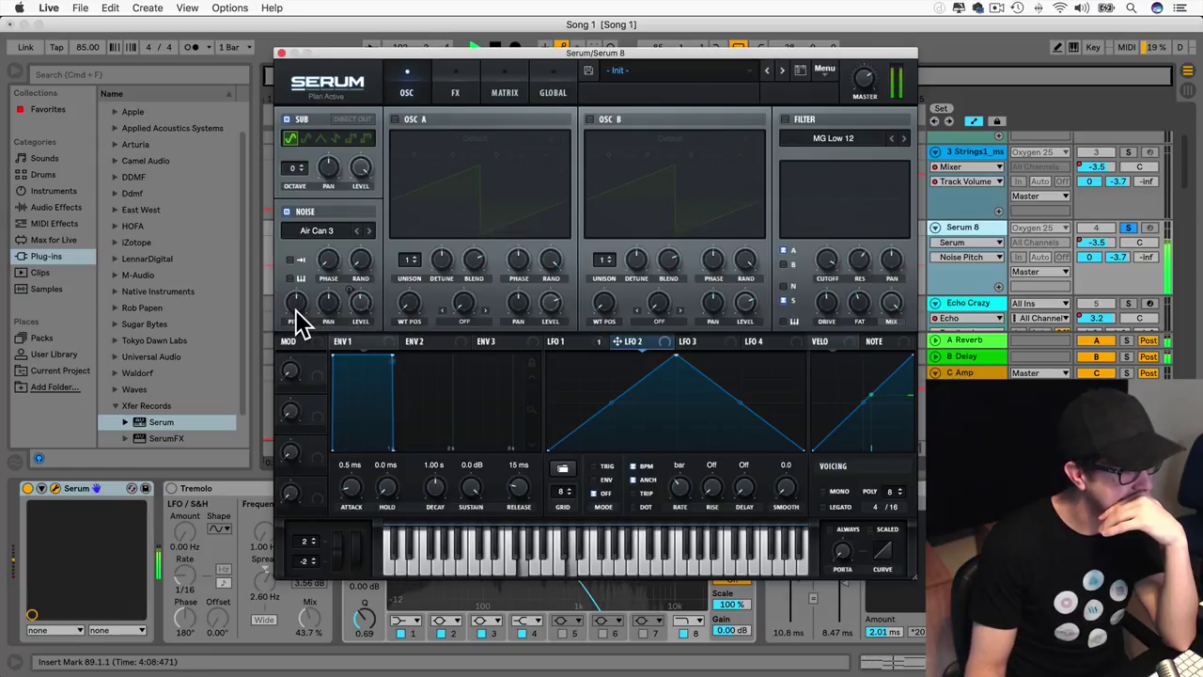
# Step: Lower Serum's noise level to about 8% and modulate the noise pan with LFO 1
pyautogui.click(282, 54)
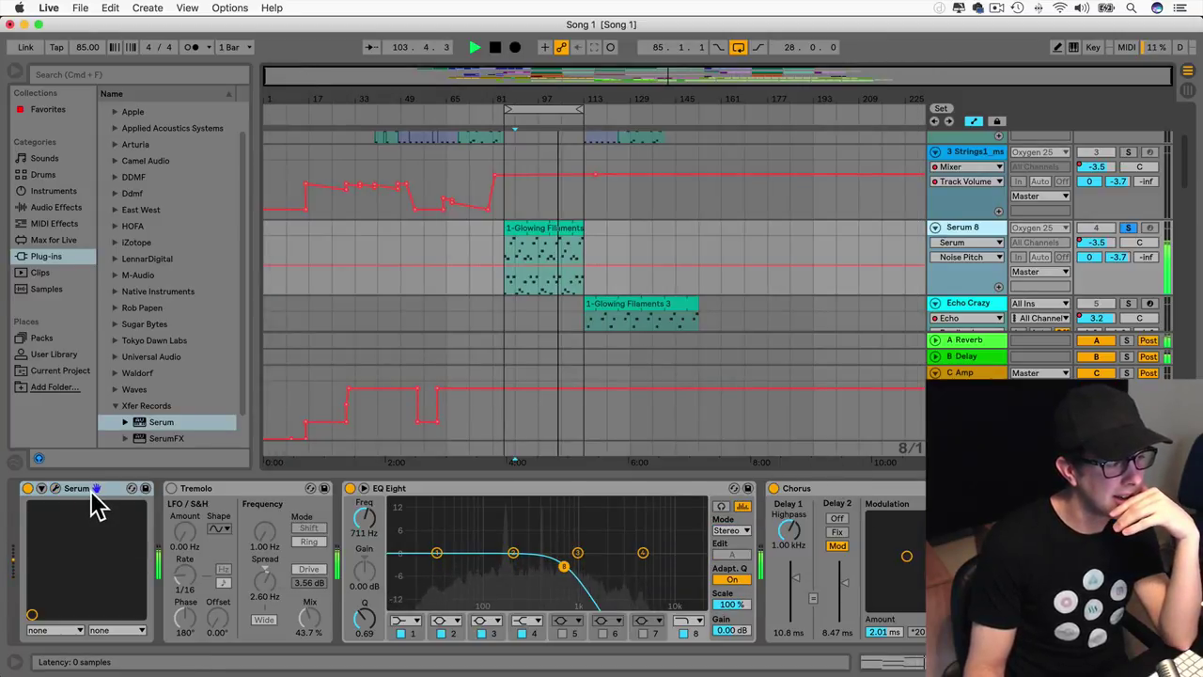
pyautogui.click(59, 488)
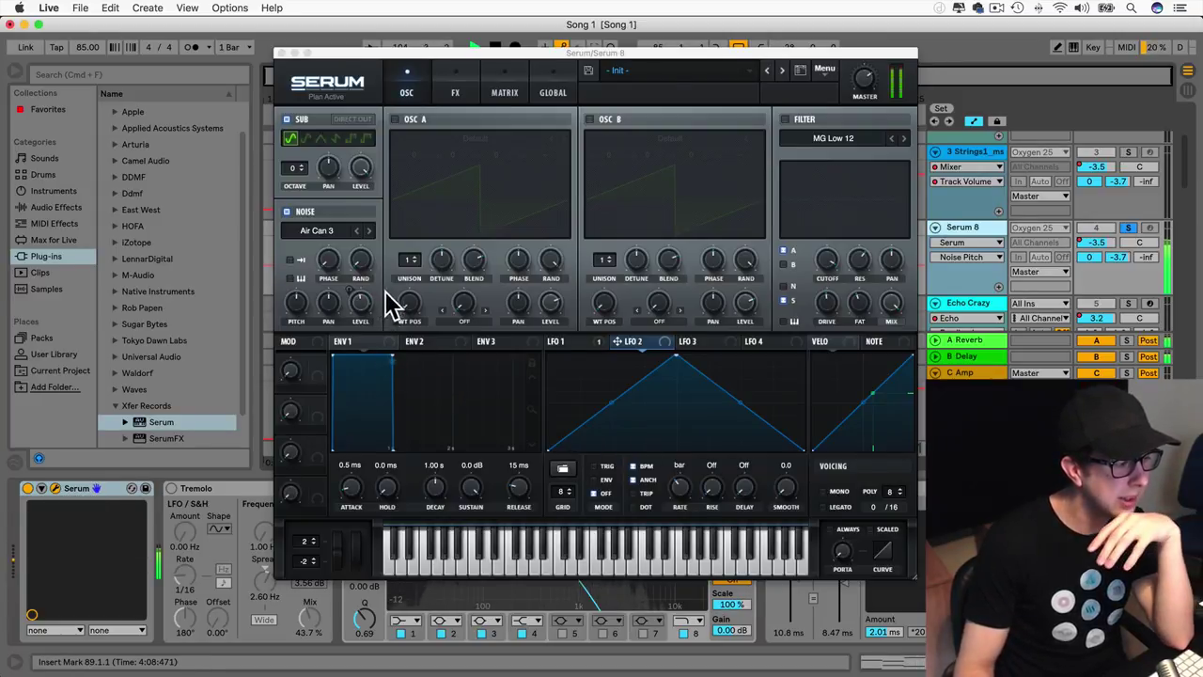
pyautogui.moveTo(358, 304); pyautogui.dragTo(381, 358)
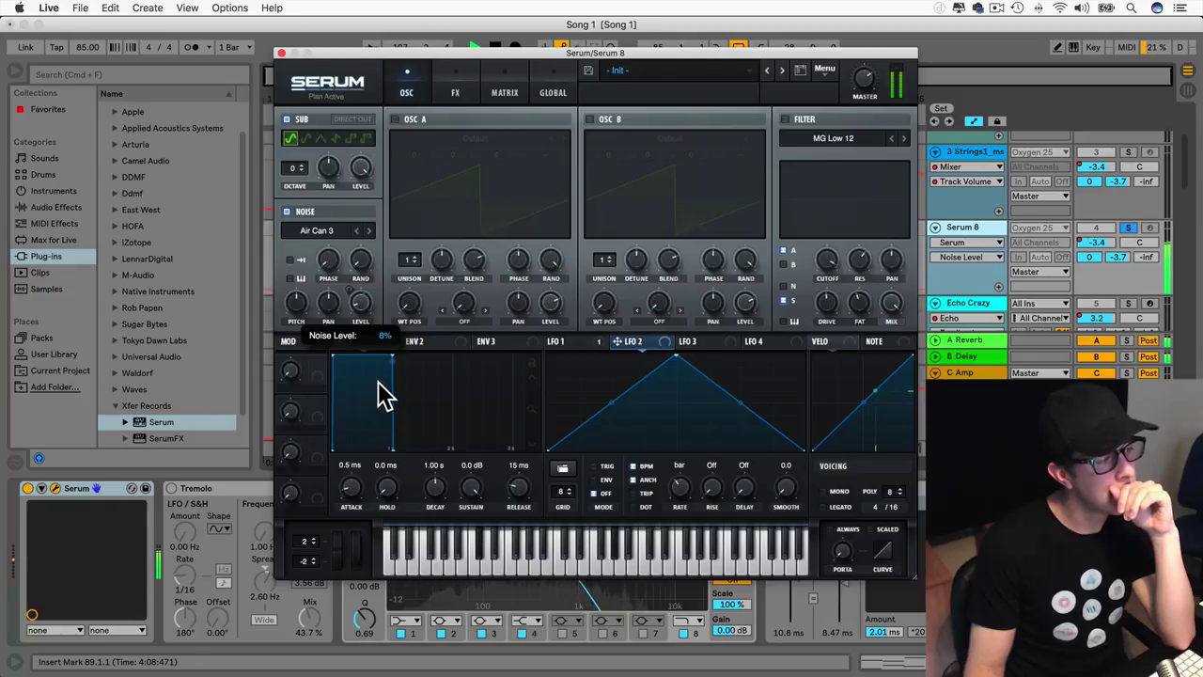
pyautogui.moveTo(379, 384); pyautogui.dragTo(379, 377)
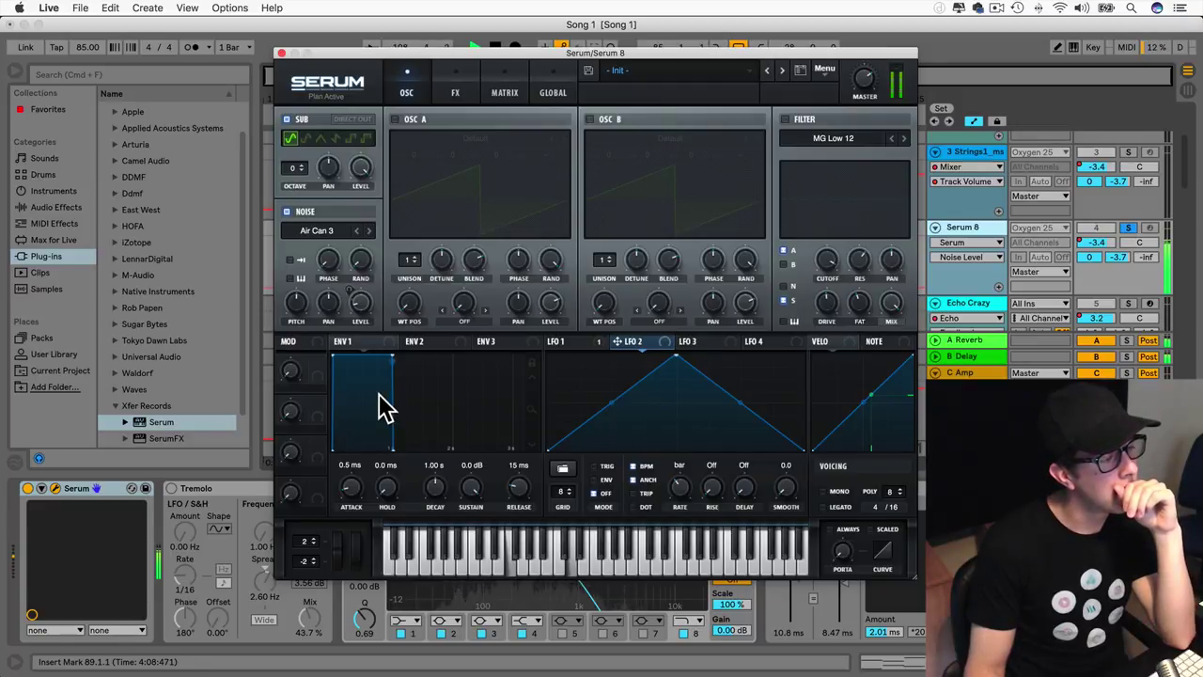
pyautogui.moveTo(552, 341); pyautogui.dragTo(331, 302)
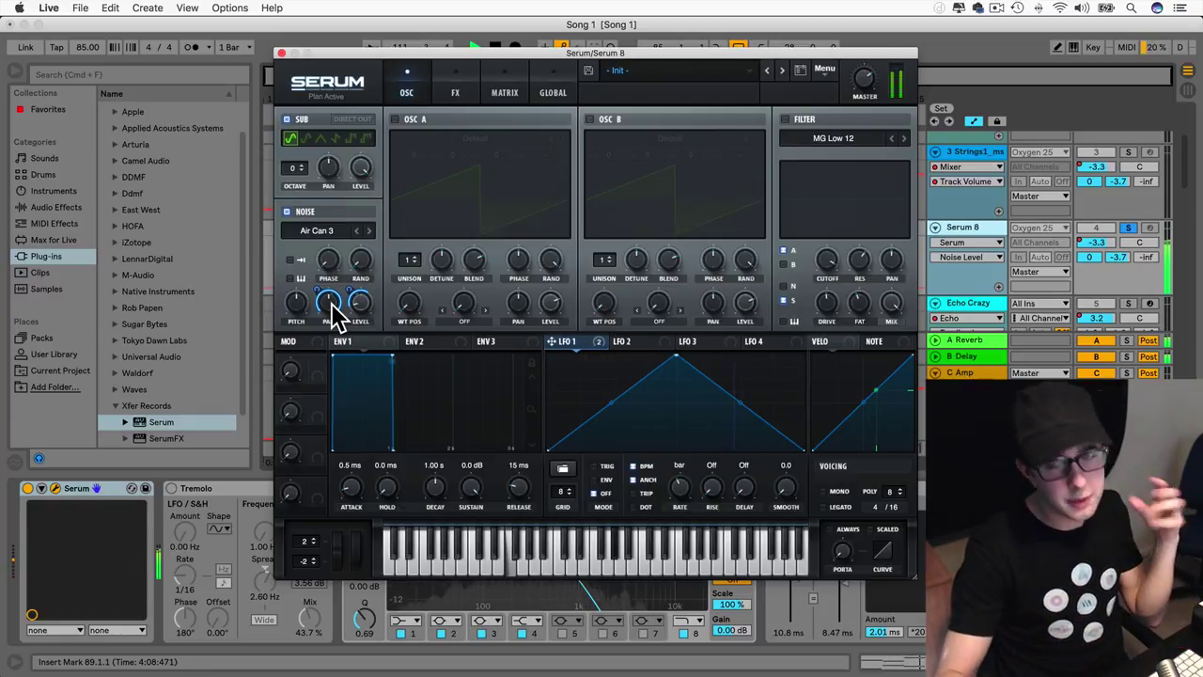
pyautogui.click(282, 53)
# Step: Reshape the Main Pad's Filter 1 Freq automation between bars 85 and 113 to start low and rise gradually from bar 97
pyautogui.scroll(3, 684, 319)
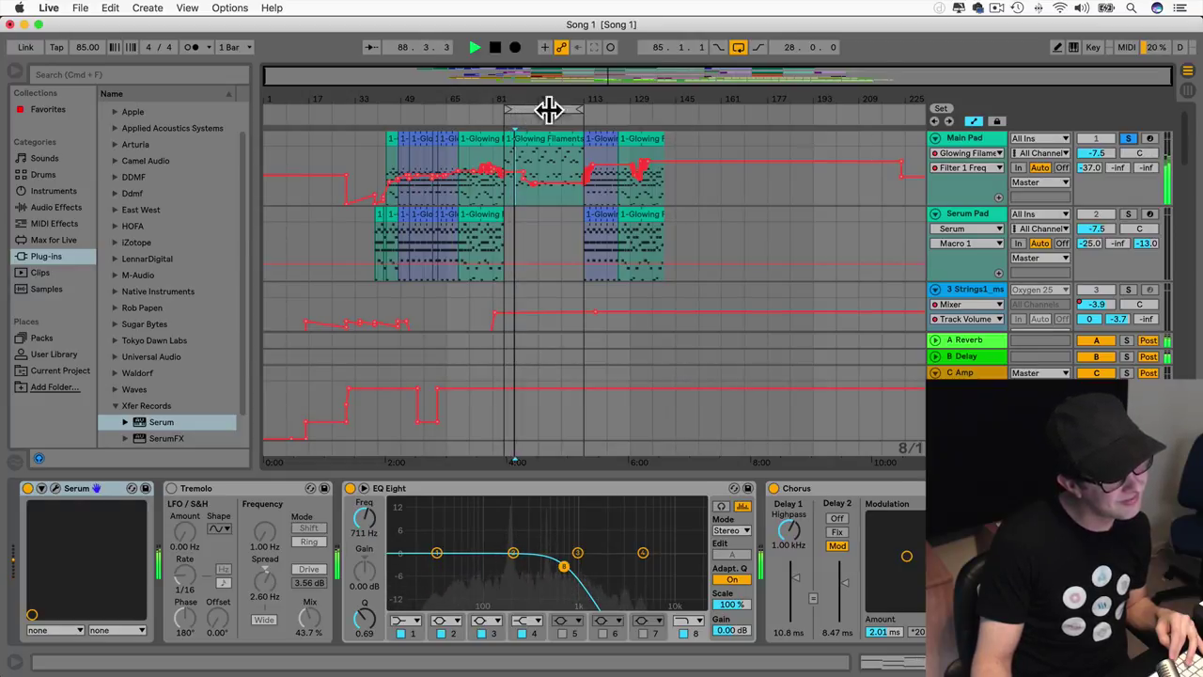
pyautogui.moveTo(620, 81); pyautogui.dragTo(624, 136)
pyautogui.moveTo(411, 173); pyautogui.dragTo(752, 176)
pyautogui.hscroll(5, 745, 174)
pyautogui.hscroll(1, 743, 174)
pyautogui.moveTo(531, 176); pyautogui.dragTo(845, 176)
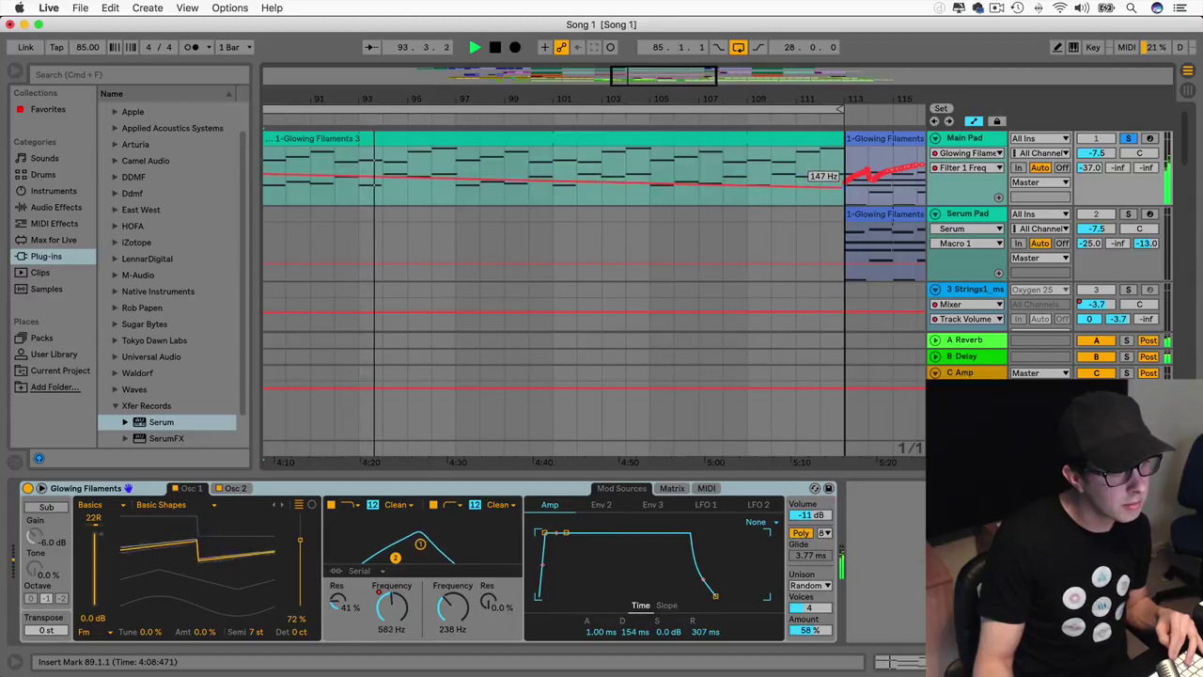
pyautogui.hscroll(-8, 655, 196)
pyautogui.moveTo(495, 183); pyautogui.dragTo(494, 201)
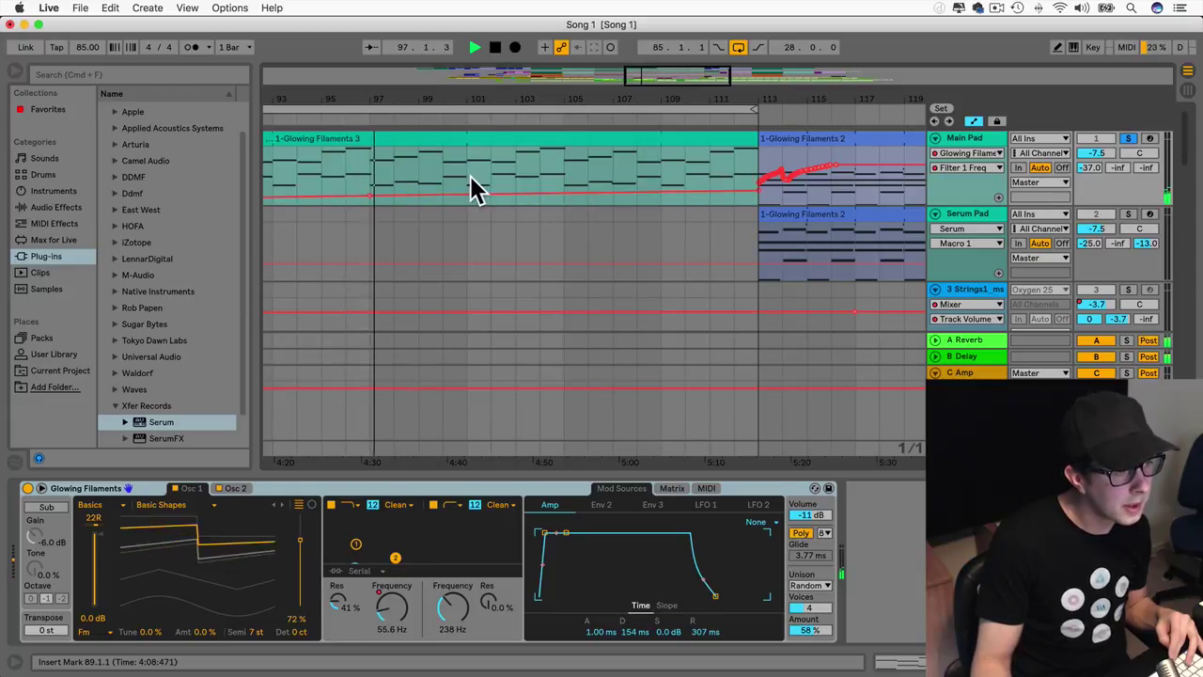
pyautogui.moveTo(564, 197); pyautogui.dragTo(564, 184)
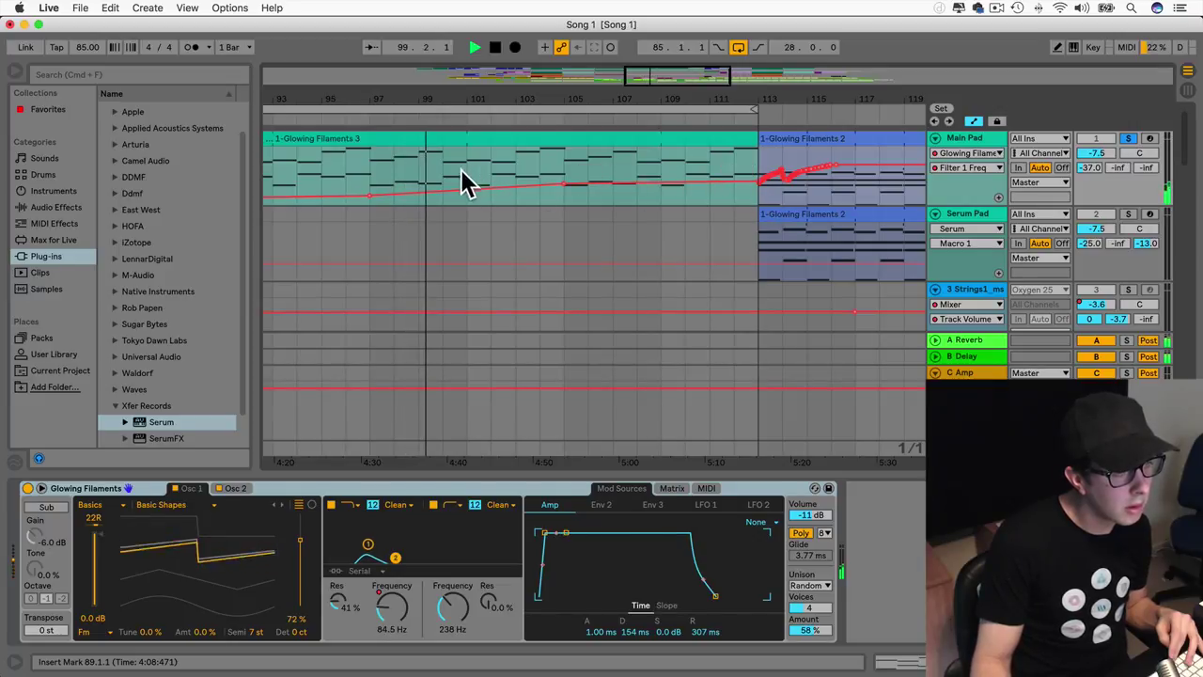
pyautogui.moveTo(684, 83); pyautogui.dragTo(685, 44)
# Step: Unsolo the Main Pad, play the full breakdown from bar 89, and enlarge the arrangement to review its tracks
pyautogui.click(1129, 139)
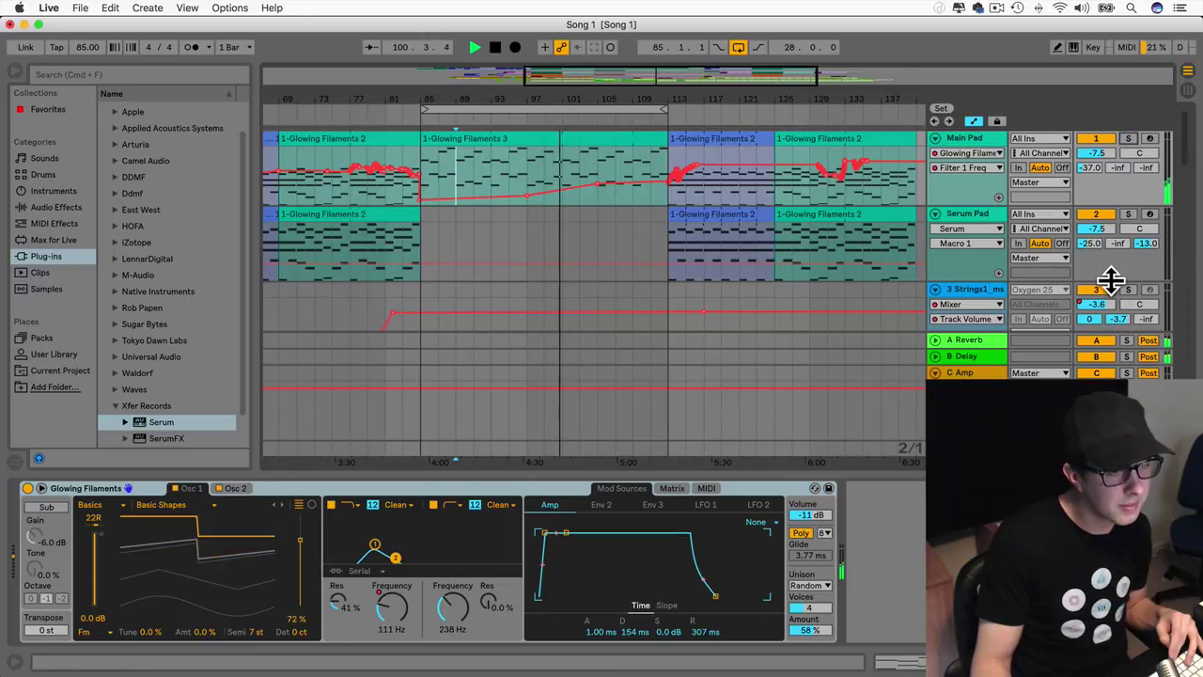
pyautogui.scroll(-6, 1110, 278)
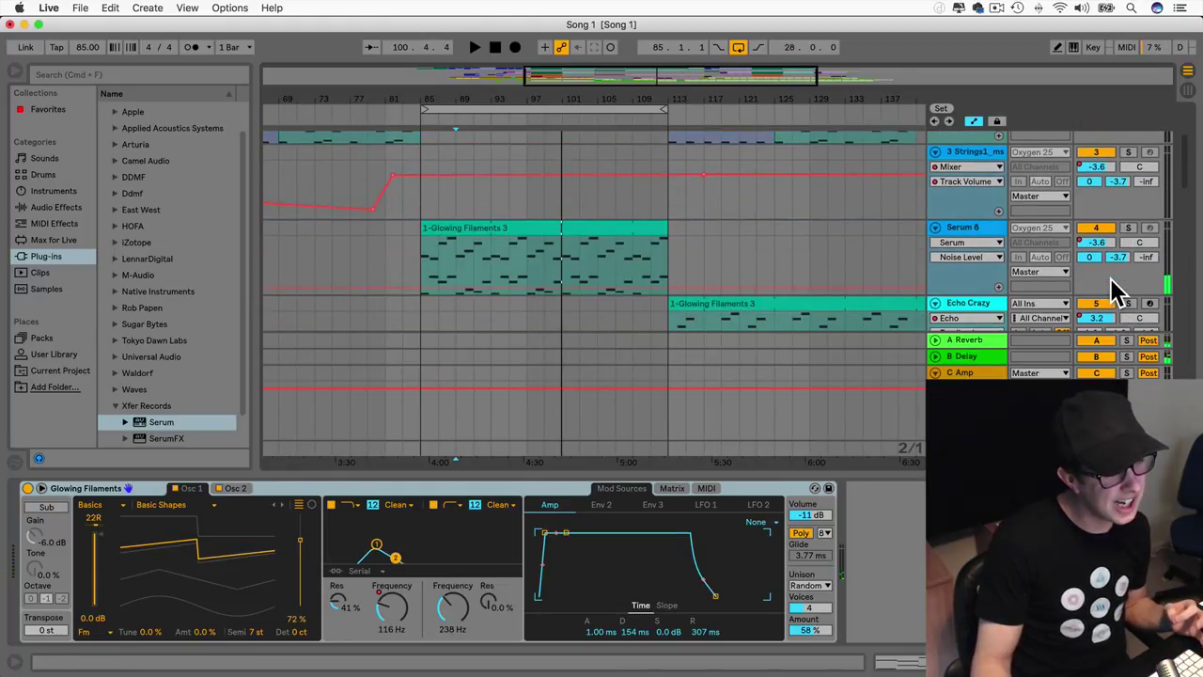
pyautogui.scroll(-8, 1111, 280)
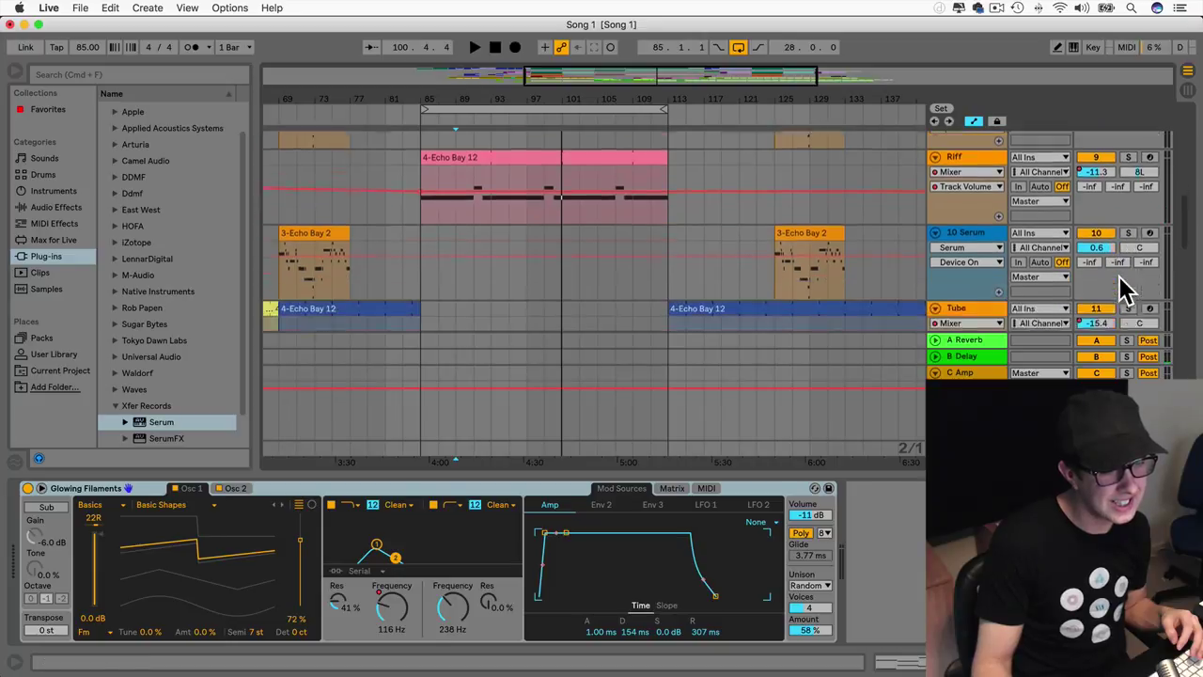
pyautogui.press('space')
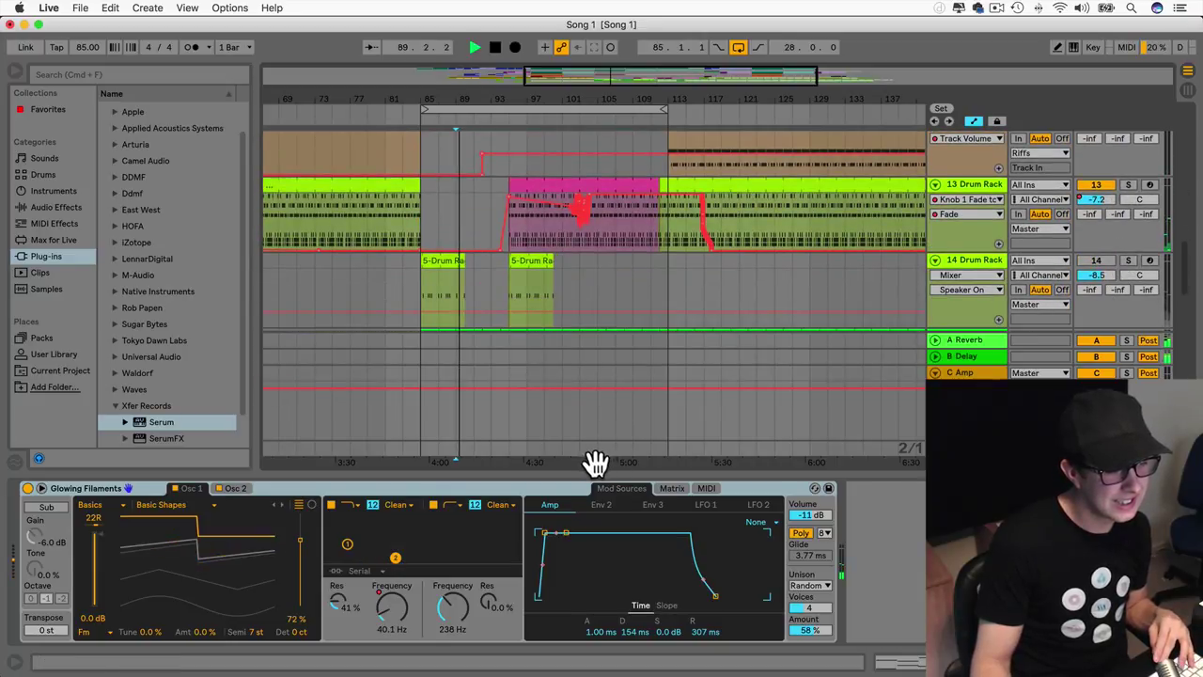
pyautogui.moveTo(580, 476); pyautogui.dragTo(579, 602)
pyautogui.scroll(10, 372, 138)
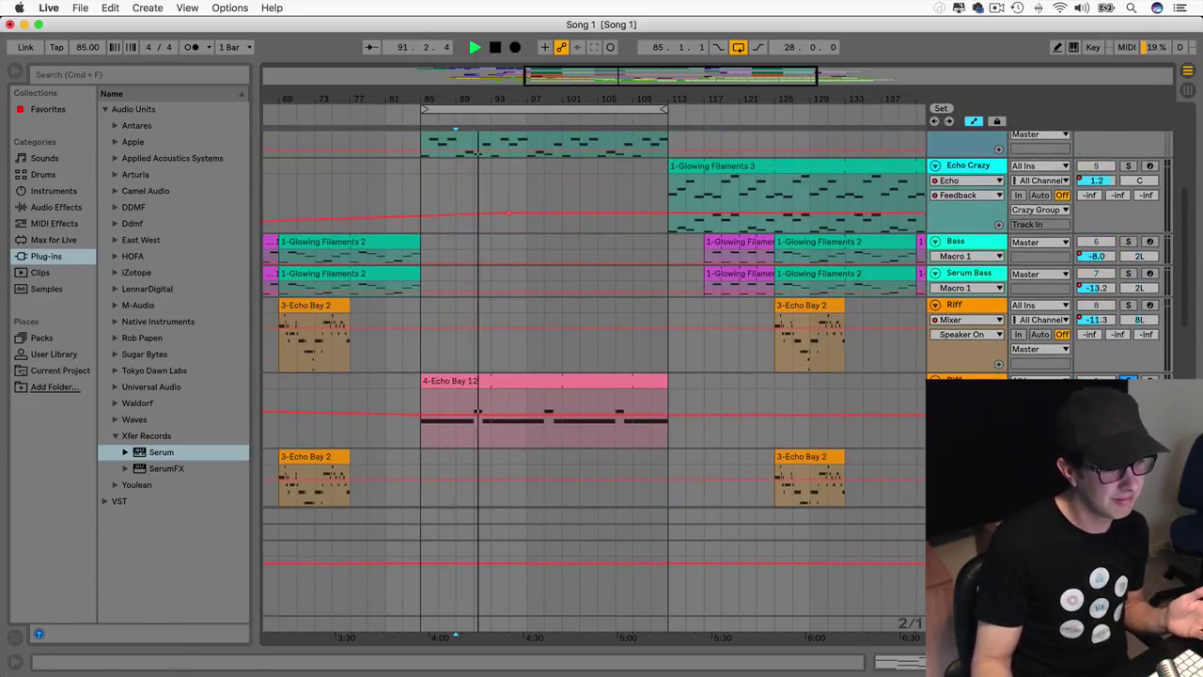
pyautogui.press('space')
# Step: Replace the Echo Bay instrument with Serum on the Riff track holding the bar 85 to 113 clip
pyautogui.hscroll(-6, 710, 391)
pyautogui.hscroll(5, 710, 391)
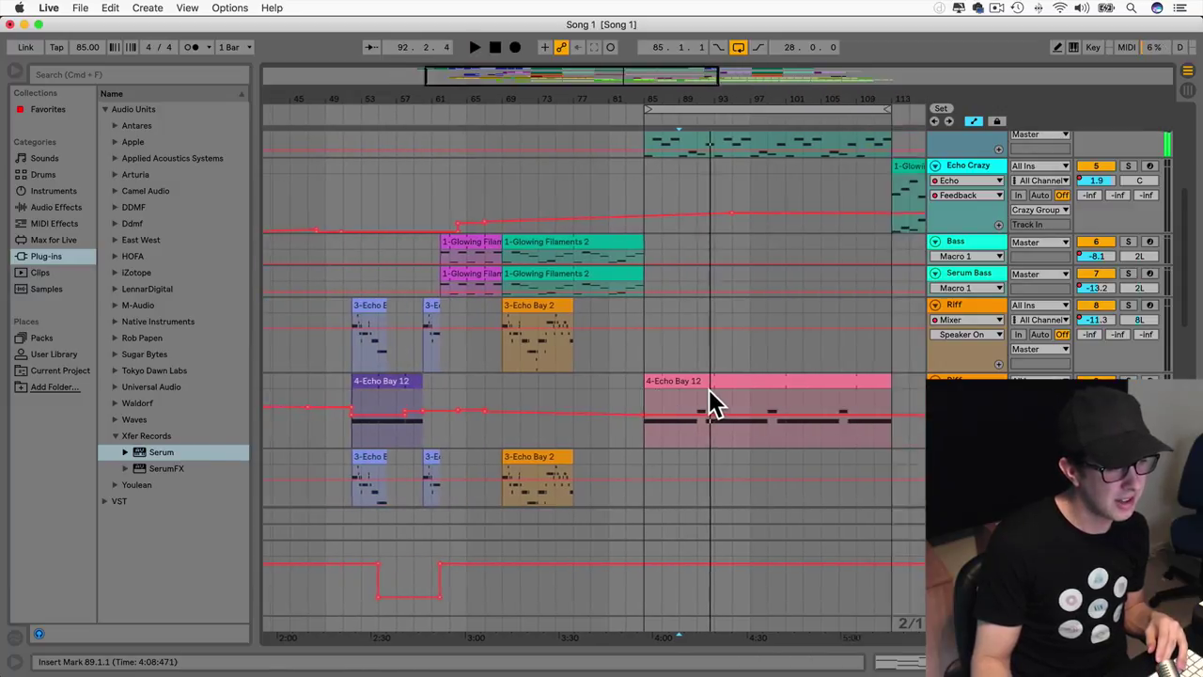
pyautogui.click(701, 380)
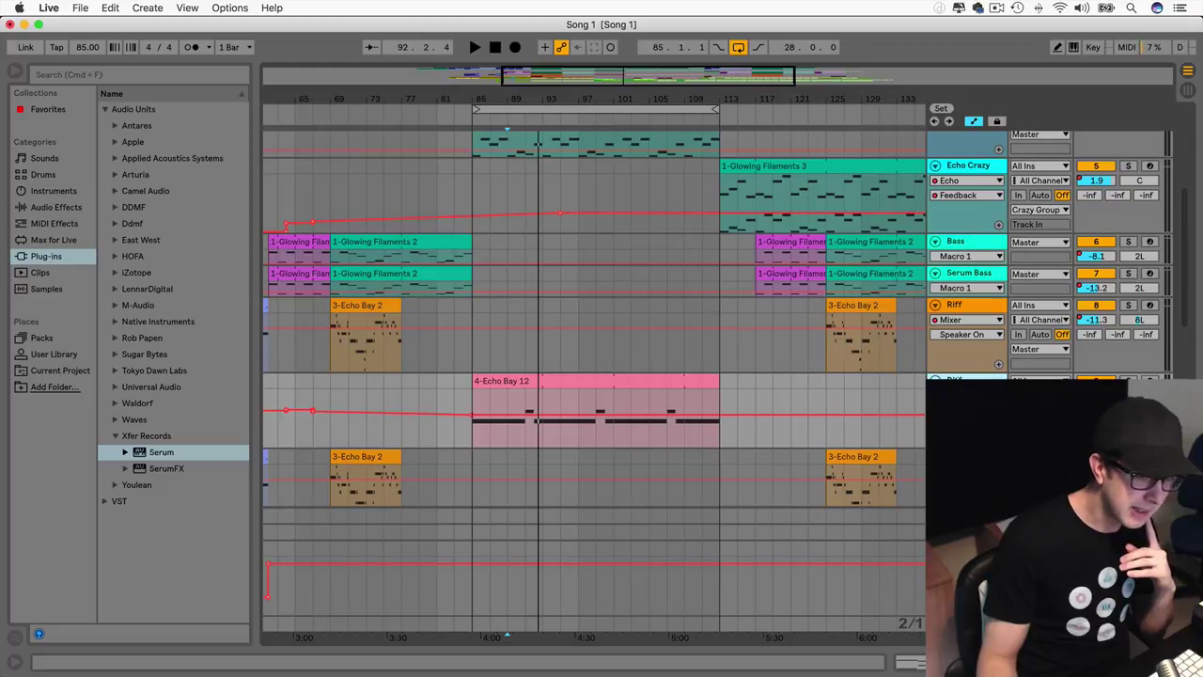
pyautogui.doubleClick(957, 381)
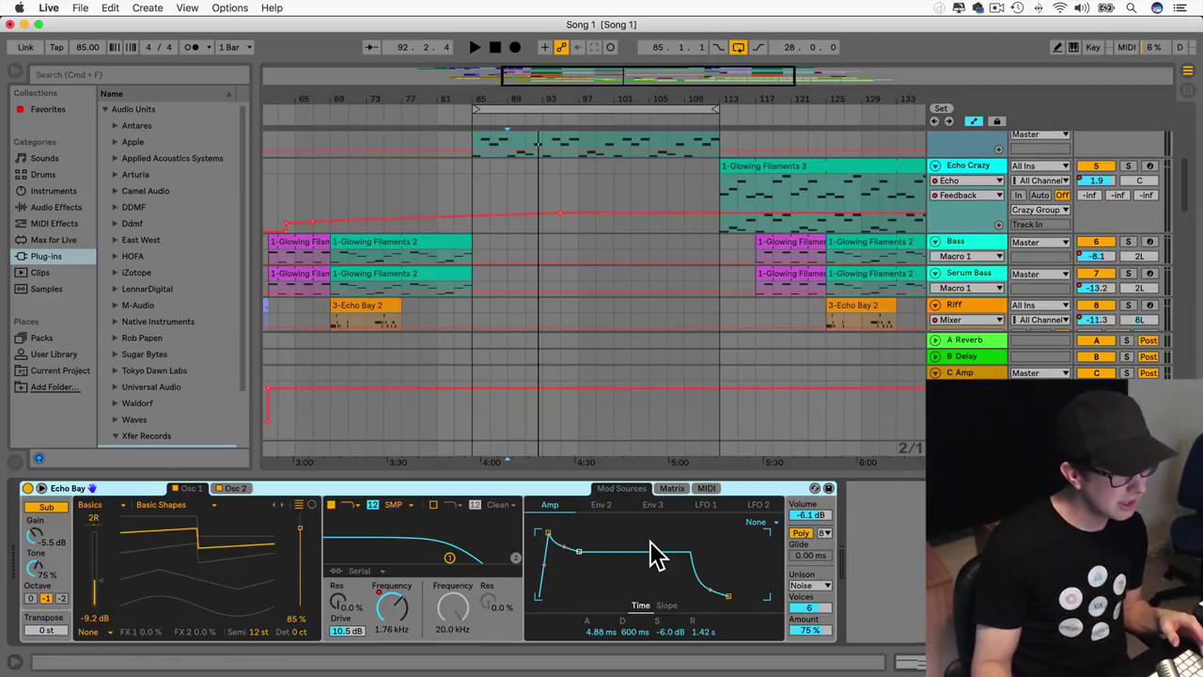
pyautogui.scroll(-4, 586, 278)
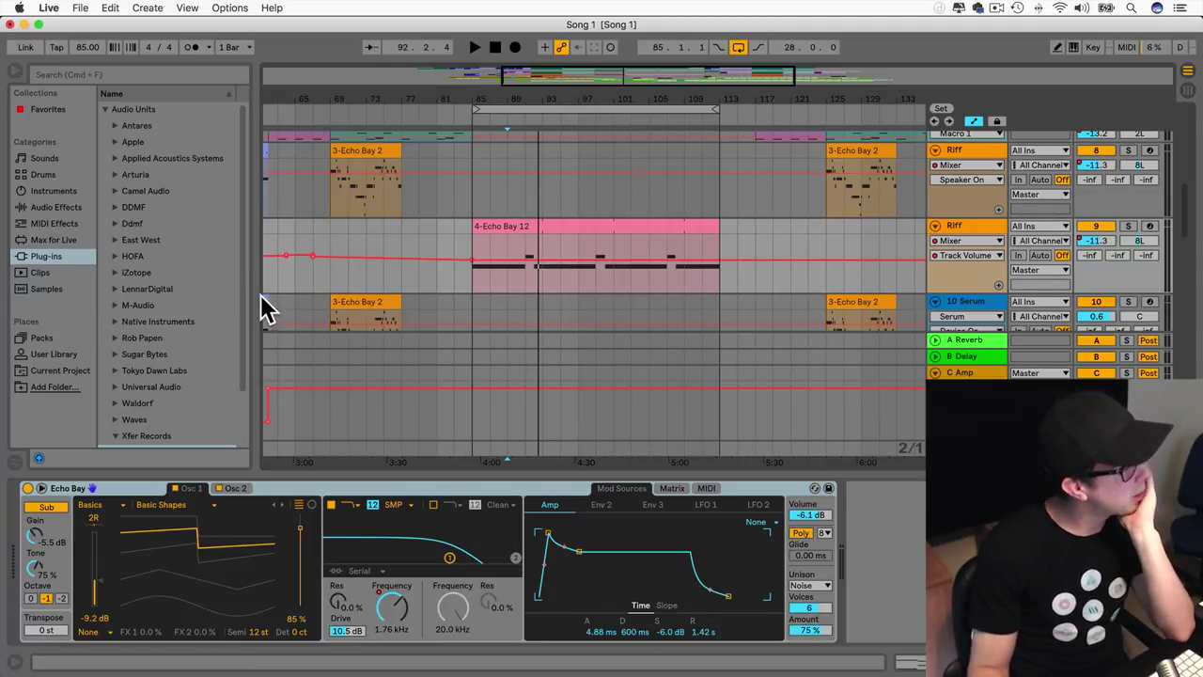
pyautogui.scroll(-3, 235, 322)
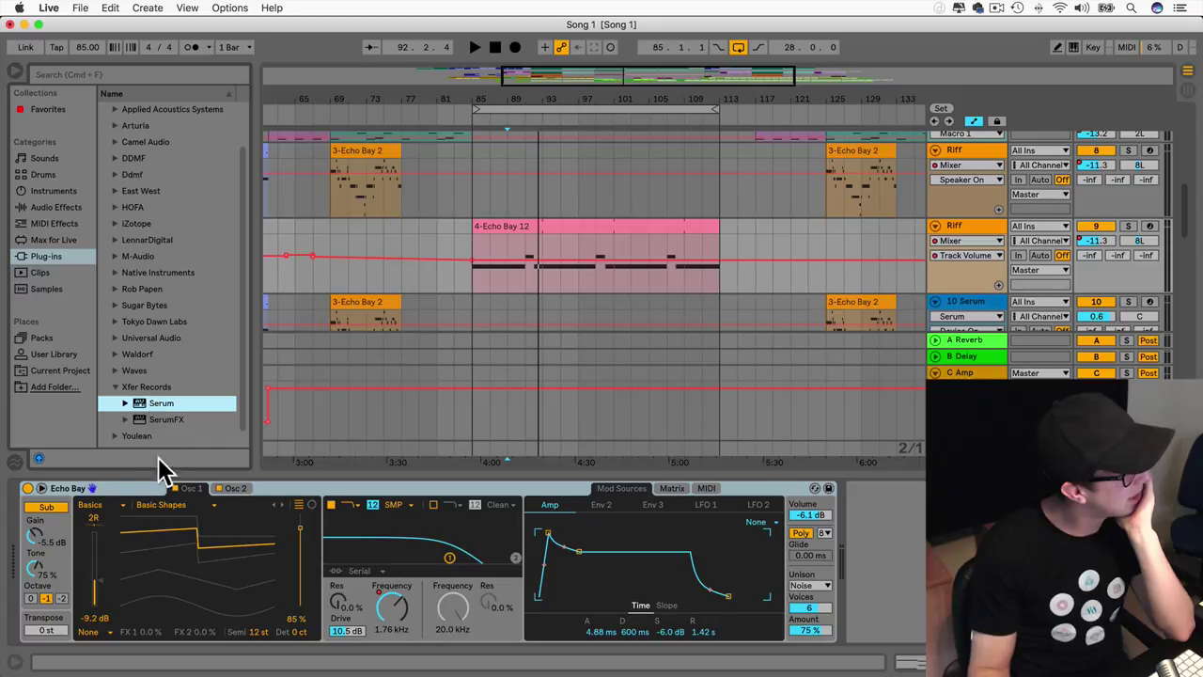
pyautogui.moveTo(158, 411); pyautogui.dragTo(116, 546)
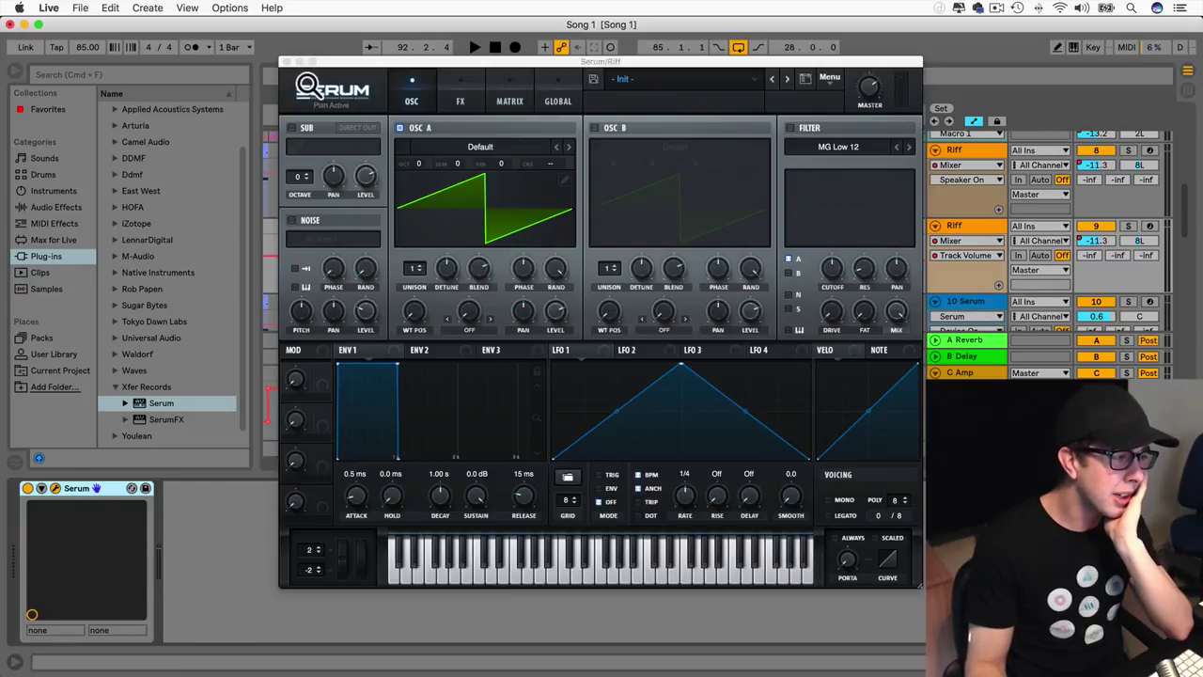
pyautogui.click(286, 62)
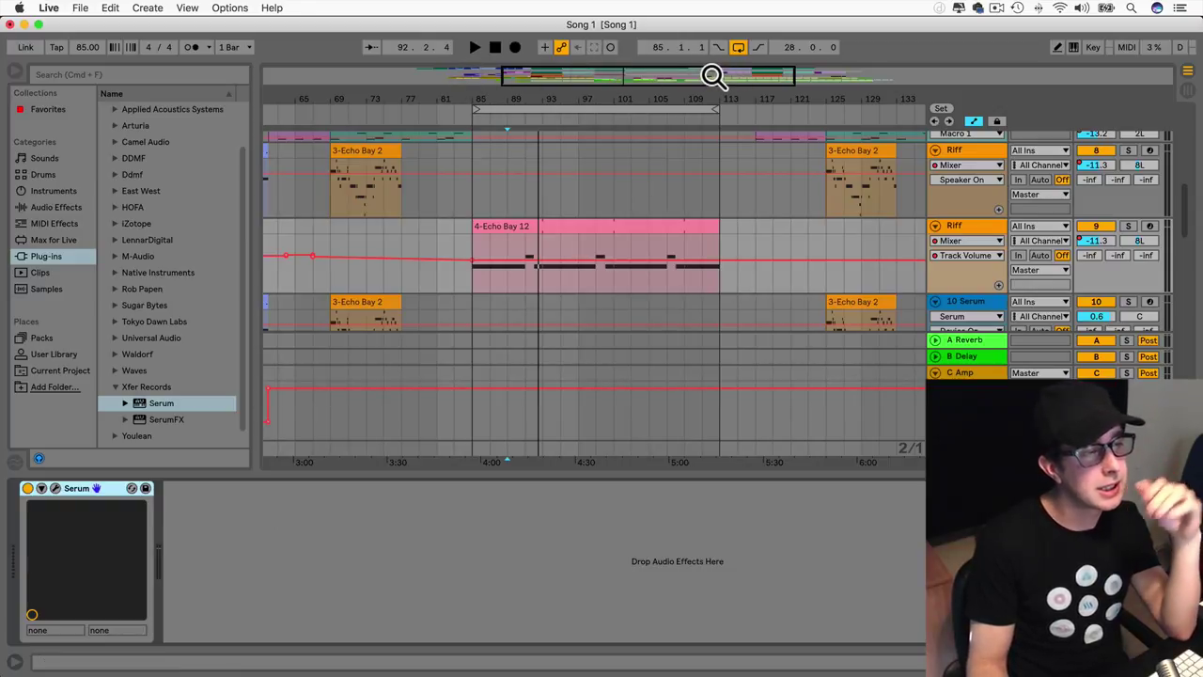
# Step: Solo the track 9 Riff, audition it briefly from bar 89, and reopen its Serum editor
pyautogui.press('space')
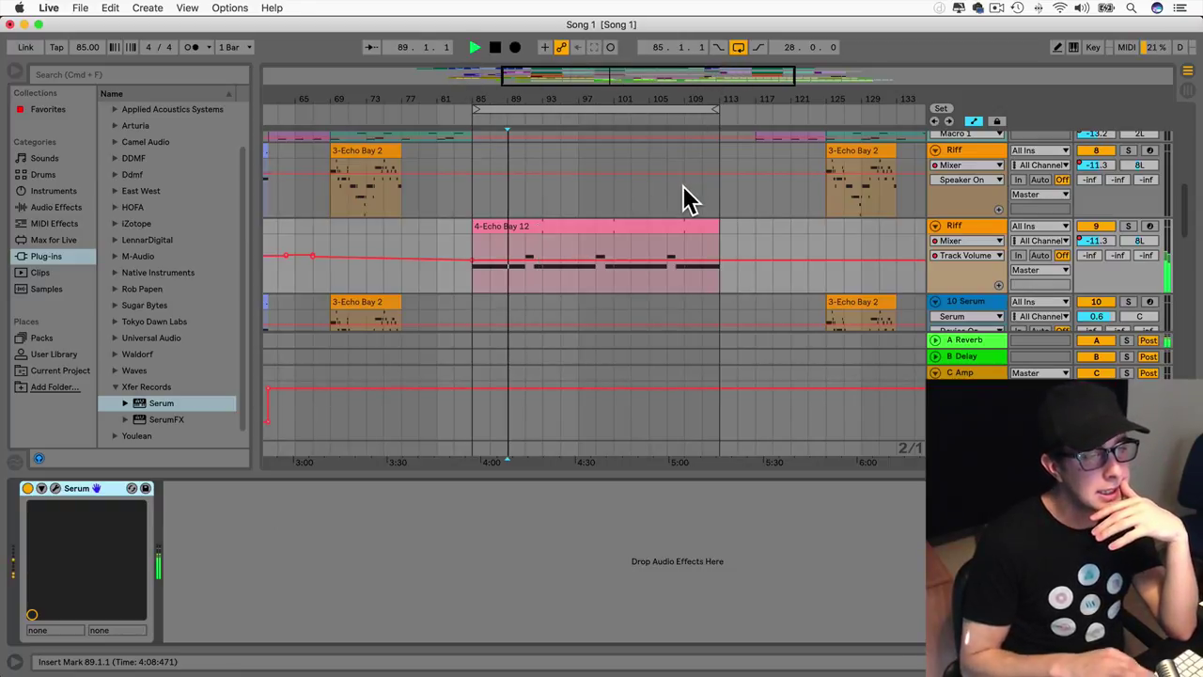
pyautogui.click(1129, 228)
pyautogui.press('space')
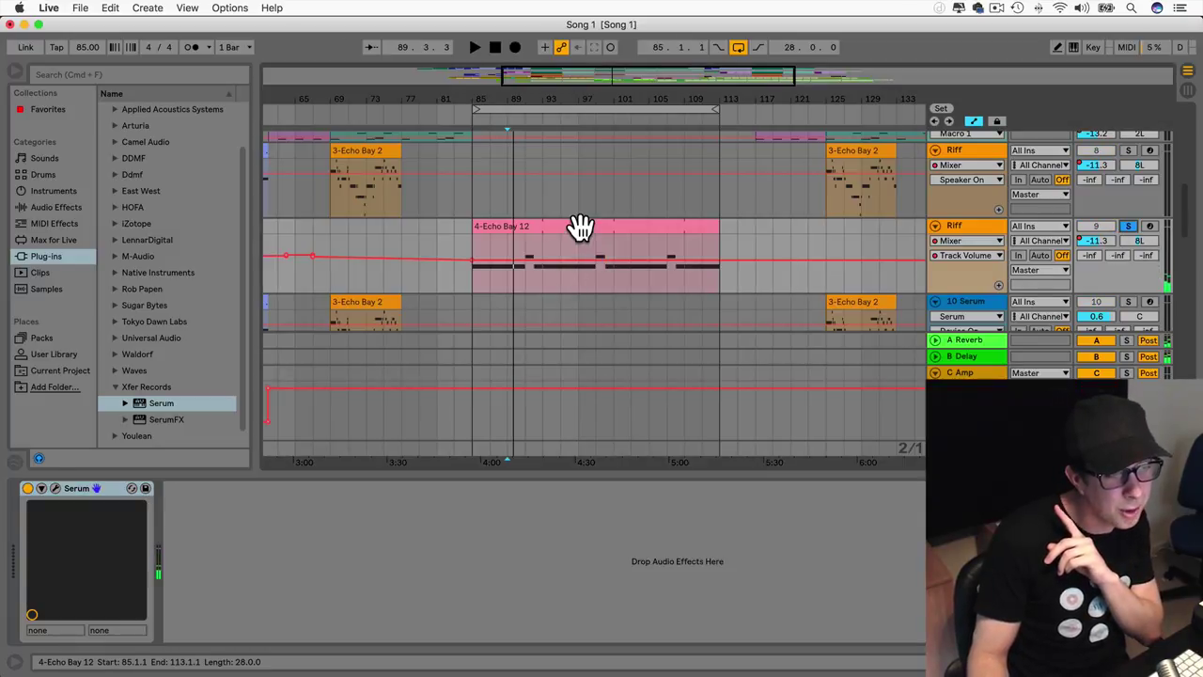
pyautogui.click(55, 488)
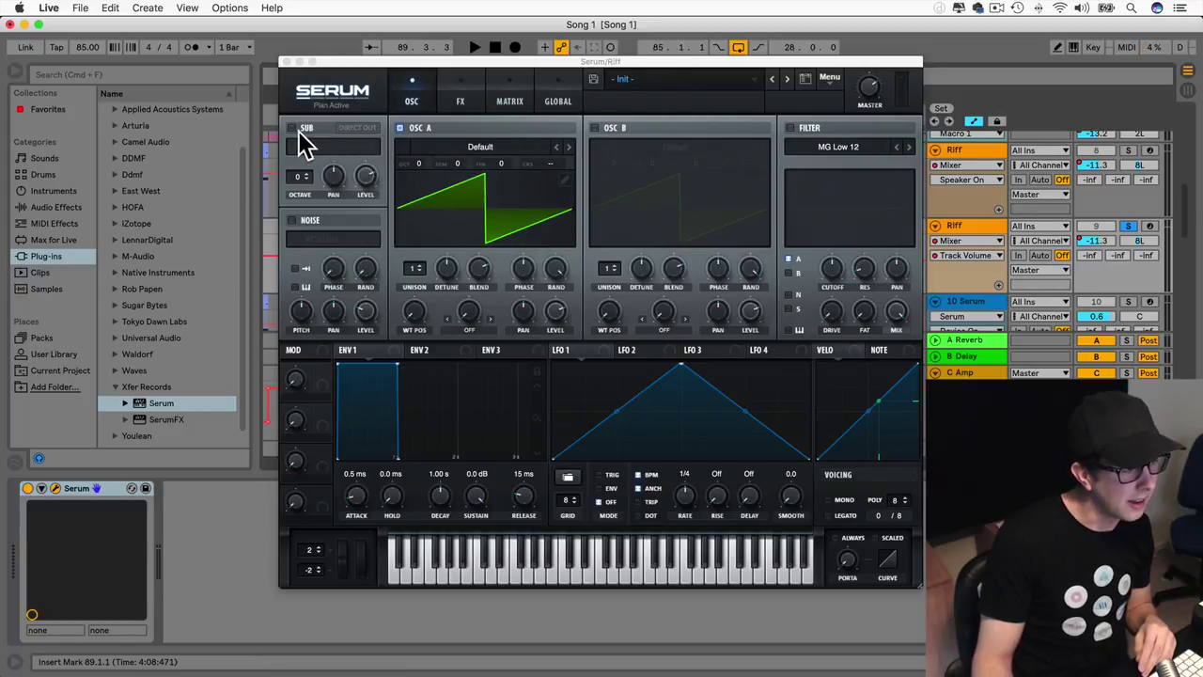
# Step: Enable the sub oscillator in the Riff's Serum, switch off Osc A, and set the sub octave to -3
pyautogui.click(290, 128)
pyautogui.click(290, 128)
pyautogui.click(399, 126)
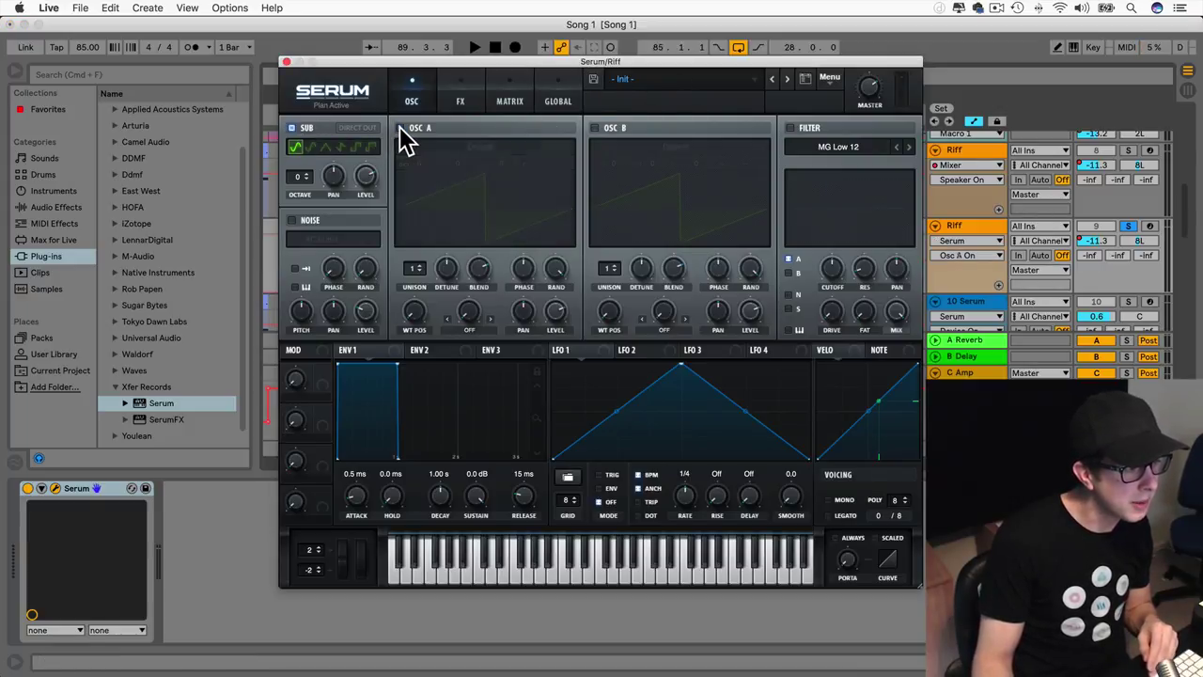
pyautogui.moveTo(303, 177); pyautogui.dragTo(298, 189)
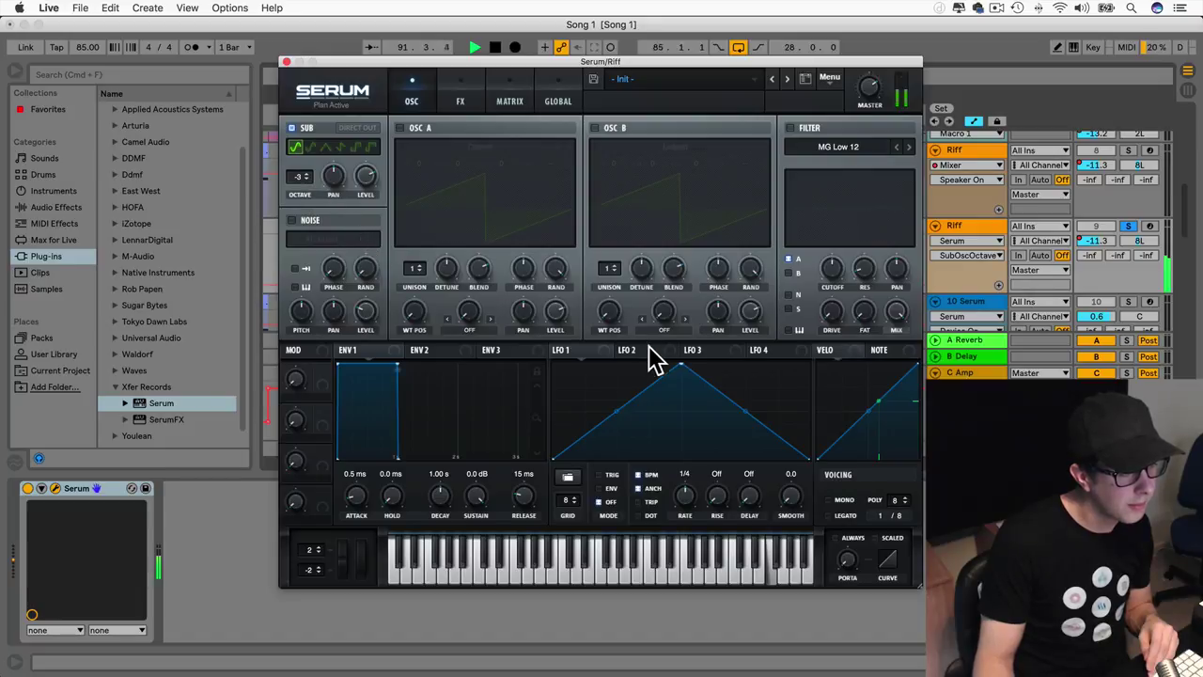
# Step: Modulate the sub oscillator's level with LFO 1 and set the LFO rate to 1/8
pyautogui.moveTo(605, 347); pyautogui.dragTo(366, 175)
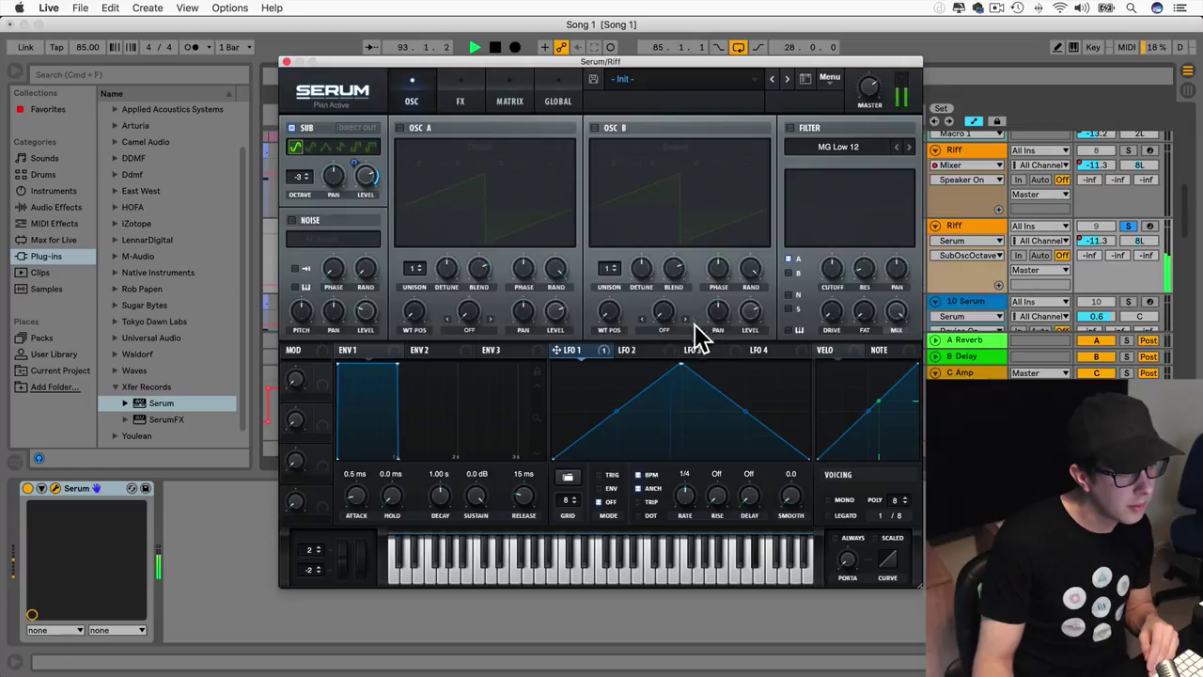
pyautogui.moveTo(608, 311)
pyautogui.mouseDown()
pyautogui.moveTo(604, 270)
pyautogui.moveTo(603, 319)
pyautogui.mouseUp()
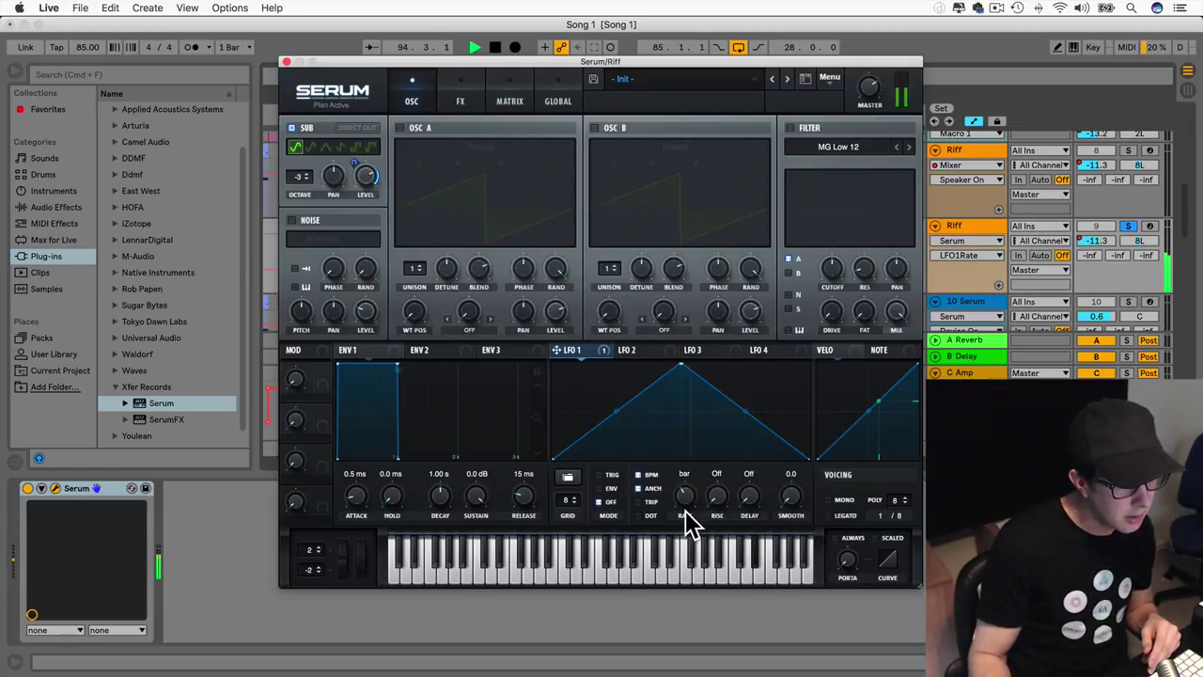
pyautogui.moveTo(685, 510); pyautogui.dragTo(685, 494)
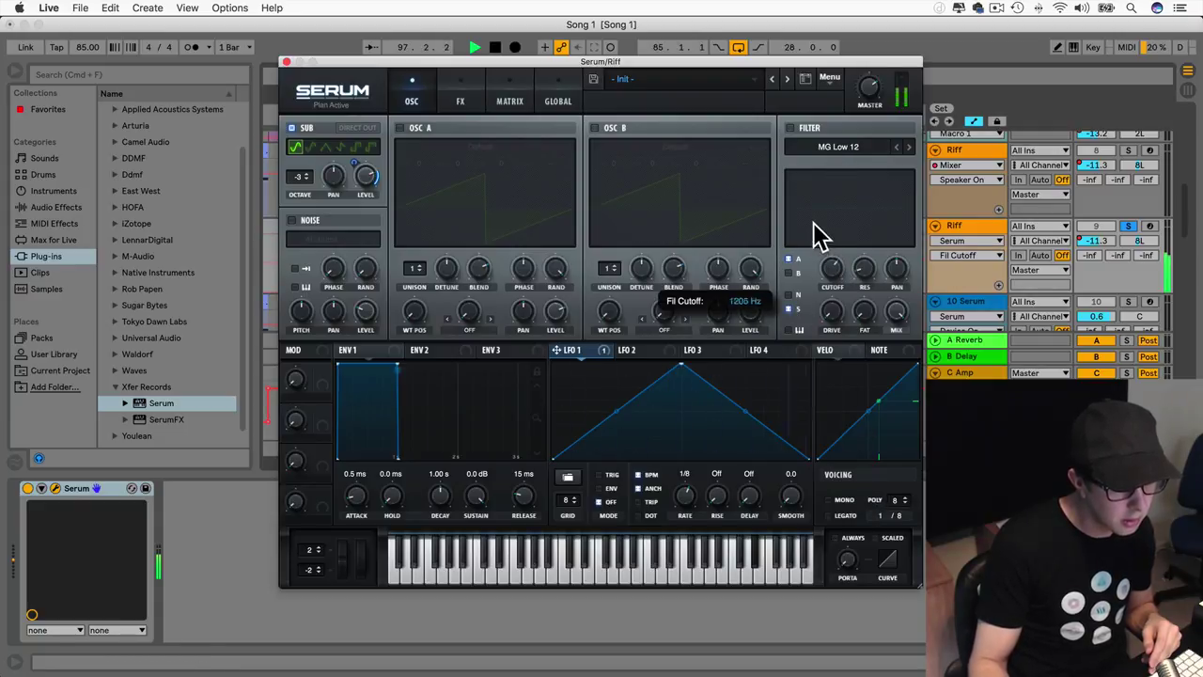
# Step: Enable the MG Low 12 filter on the sub, shape its cutoff, resonance and fat, and settle the sub octave at -3
pyautogui.click(791, 127)
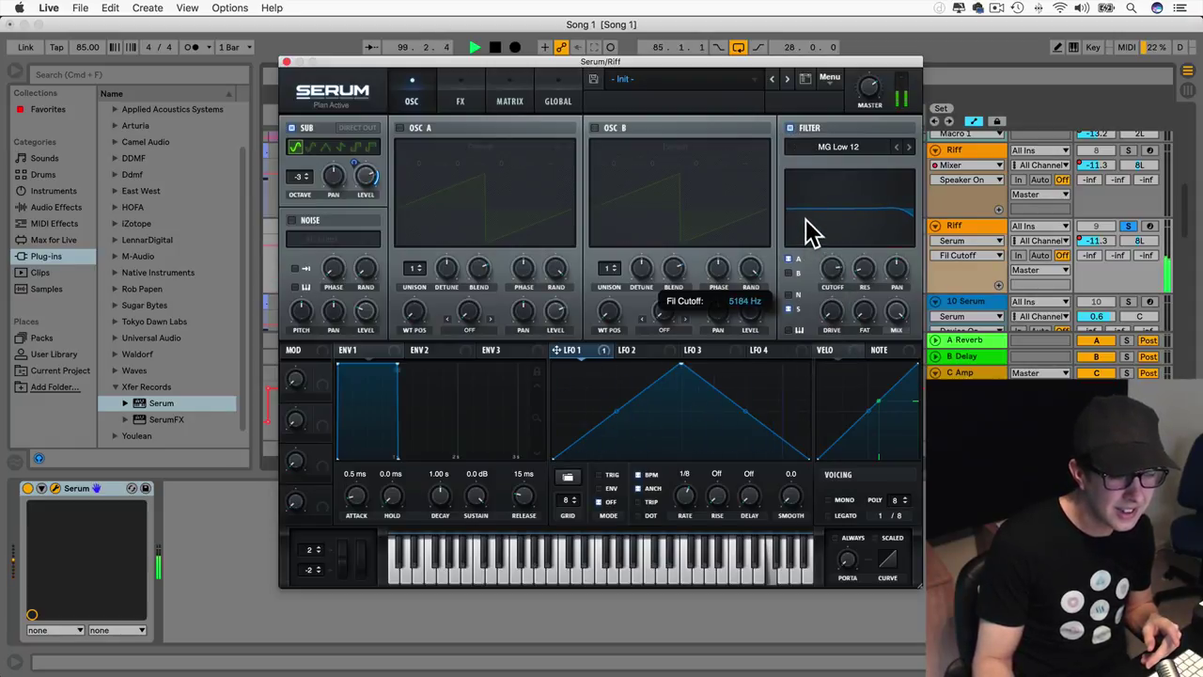
pyautogui.moveTo(823, 317); pyautogui.dragTo(859, 209)
pyautogui.moveTo(836, 270); pyautogui.dragTo(865, 275)
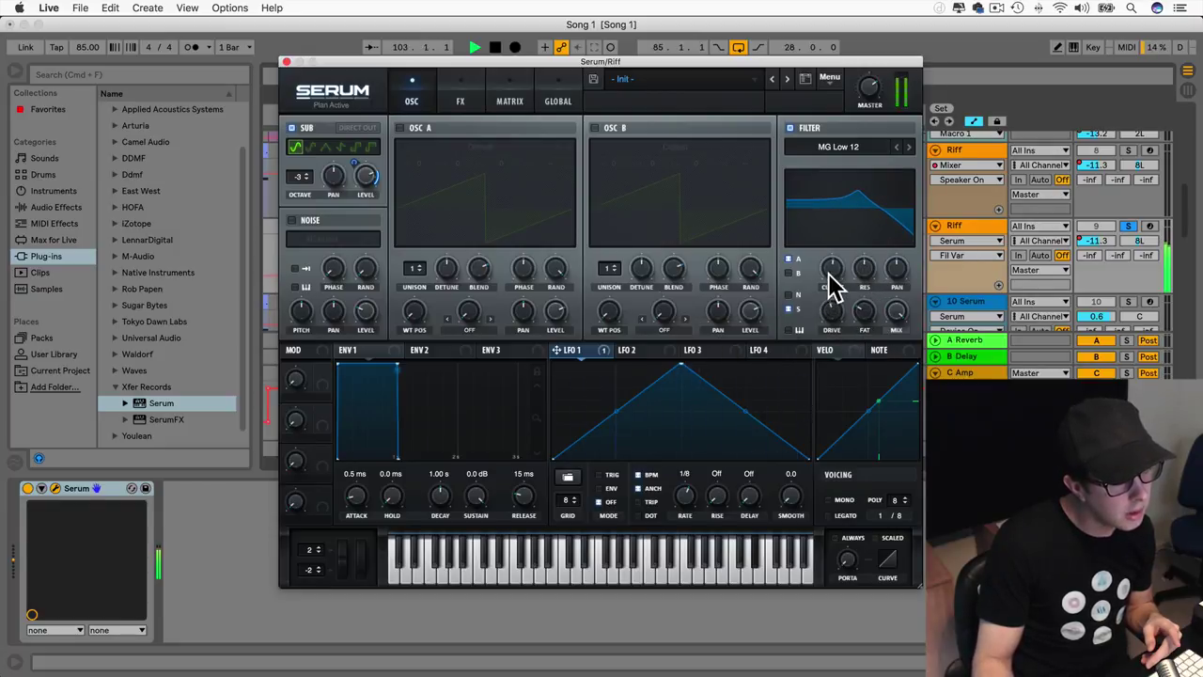
pyautogui.moveTo(302, 182); pyautogui.dragTo(305, 170)
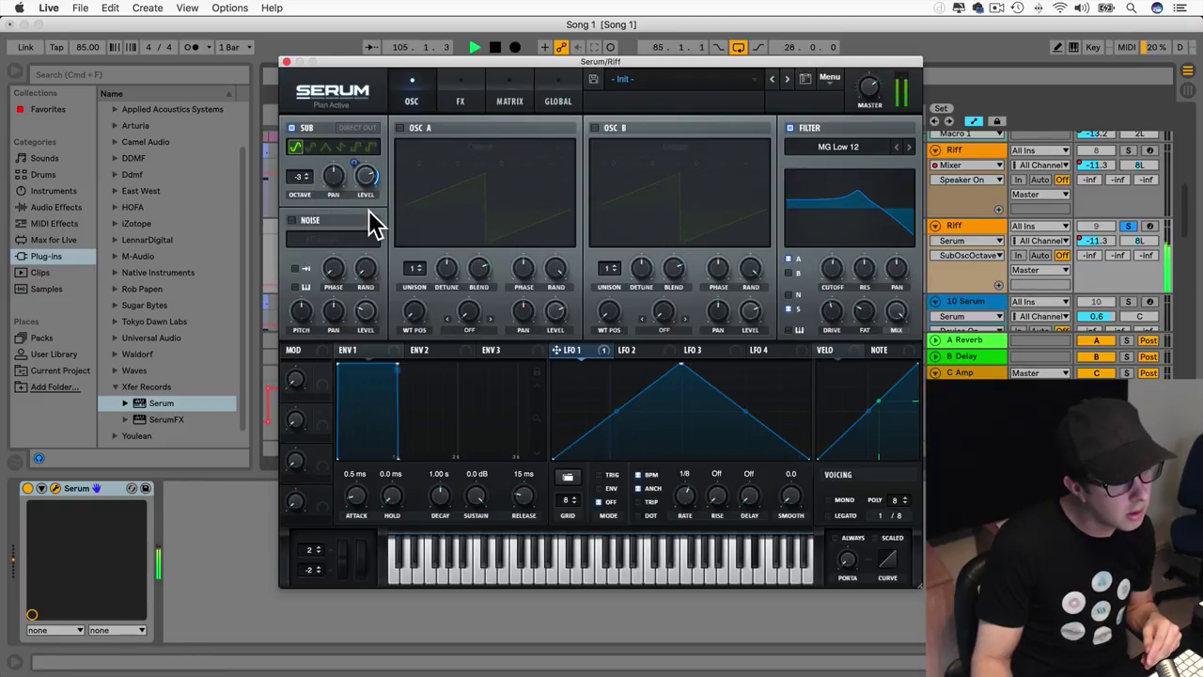
# Step: Add Tube distortion to the riff sound with a mix of about 92% and adjust its drive
pyautogui.click(459, 85)
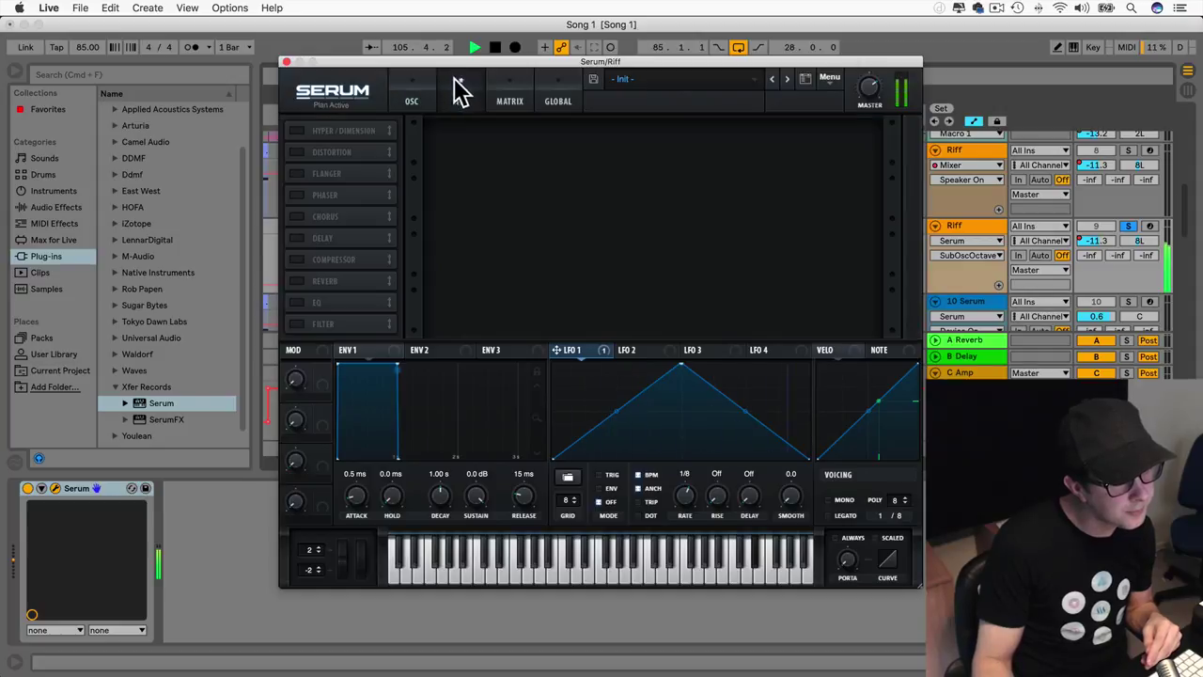
pyautogui.click(299, 152)
pyautogui.moveTo(849, 138); pyautogui.dragTo(849, 152)
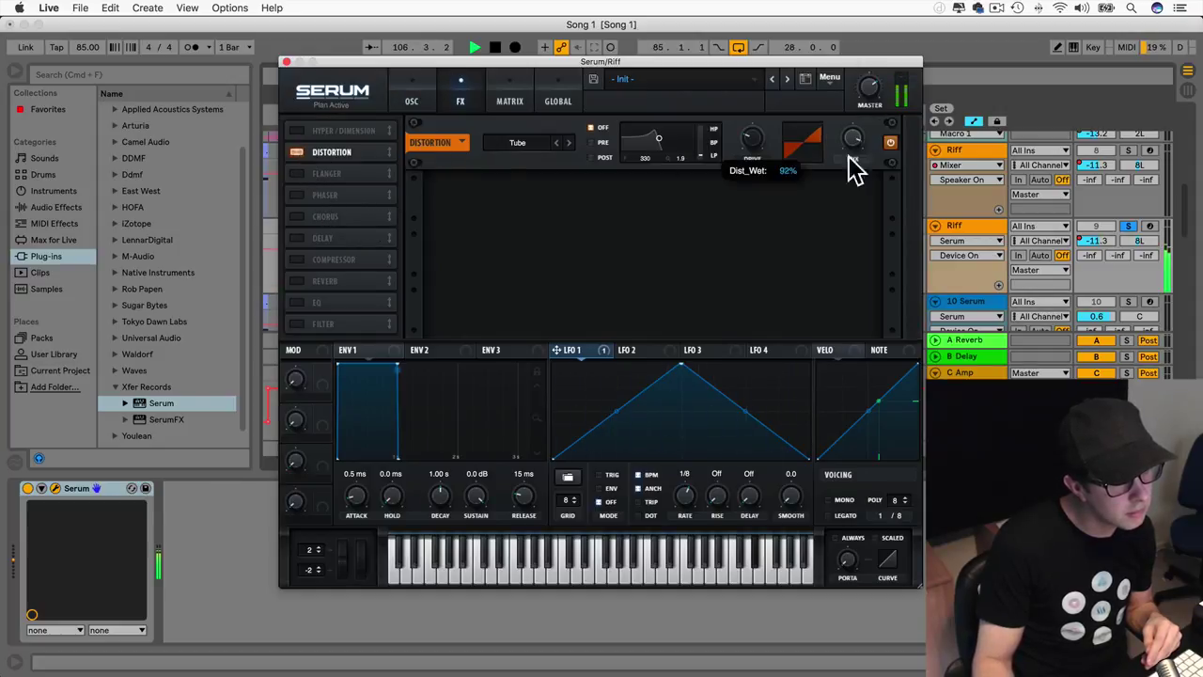
pyautogui.moveTo(754, 141); pyautogui.dragTo(757, 120)
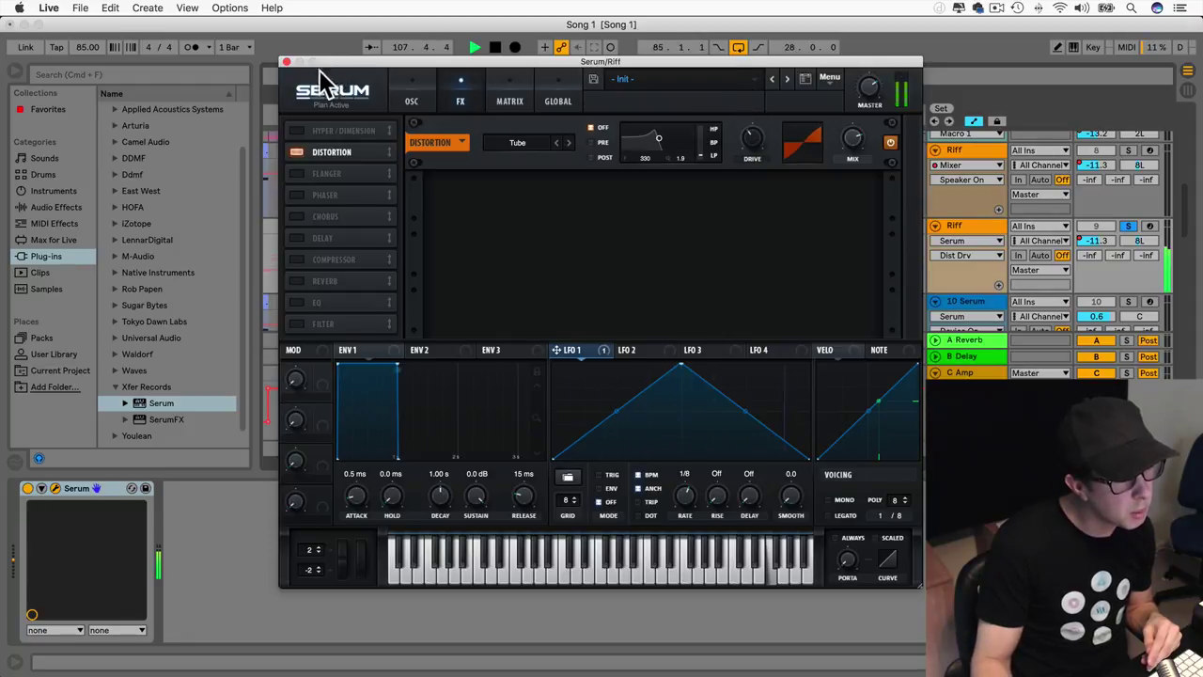
# Step: Close the Serum editor, unsolo the track 9 Riff, stop playback, save the set, and disable the arrangement loop
pyautogui.click(287, 62)
pyautogui.click(1131, 228)
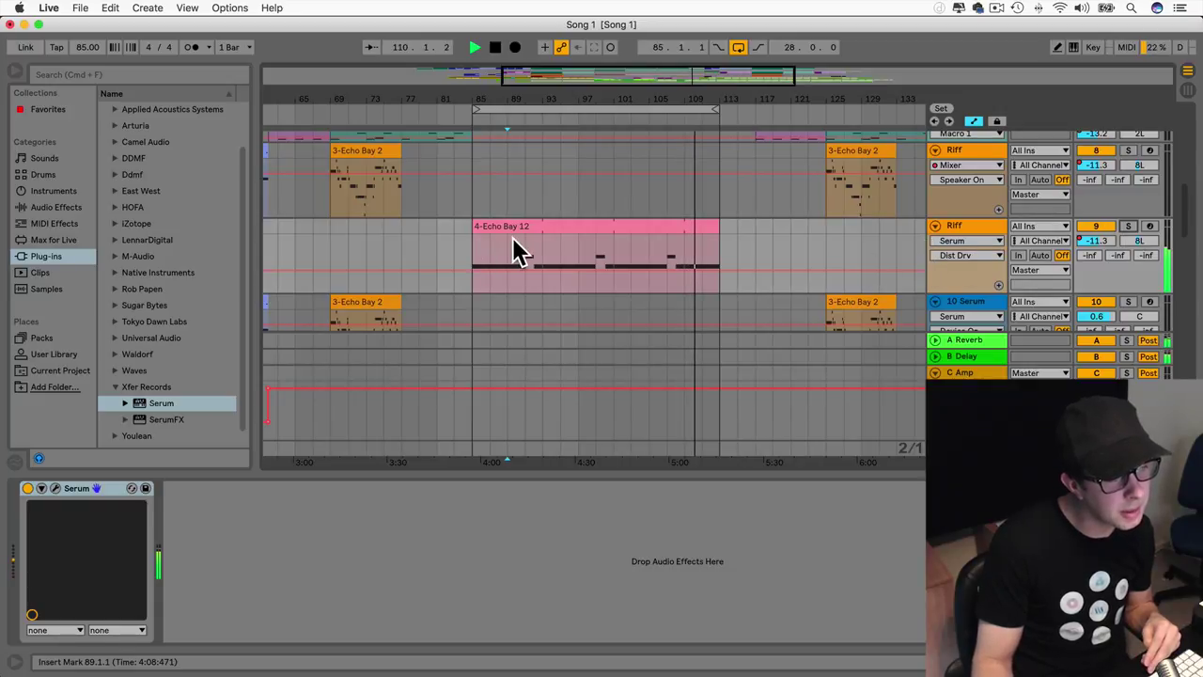
pyautogui.press('space')
pyautogui.press('super+s')
pyautogui.click(741, 49)
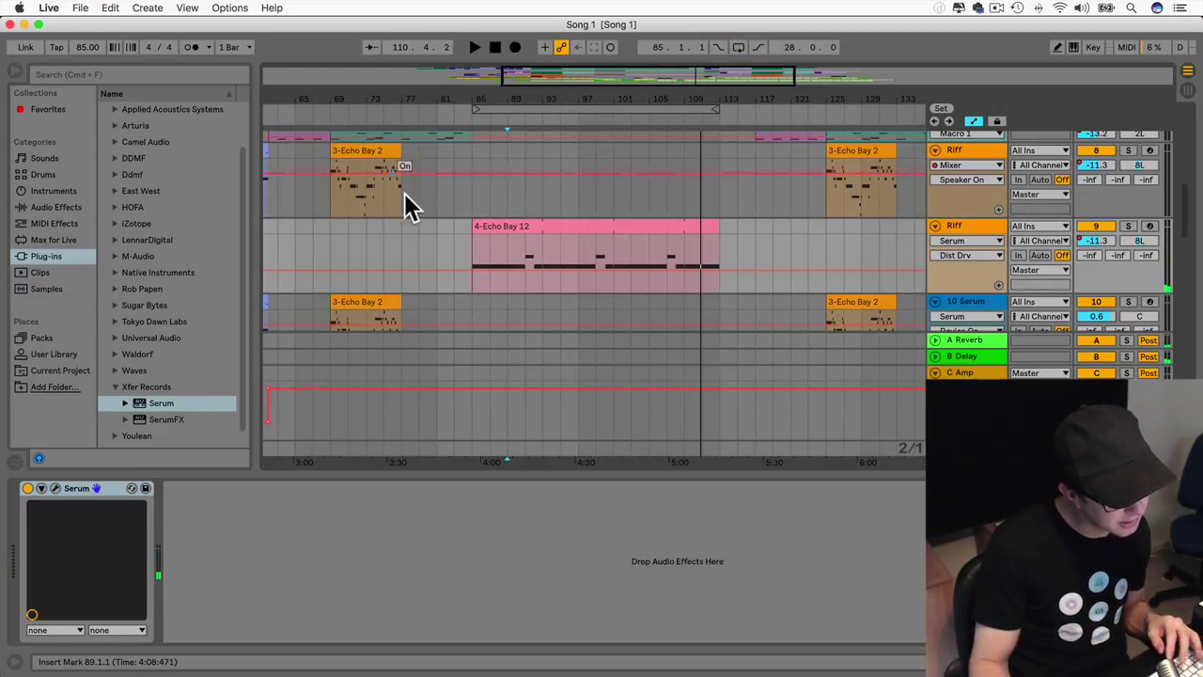
# Step: Play the transition into the breakdown from bar 81 and examine the tracks around bars 85 to 93 in an enlarged arrangement
pyautogui.click(430, 235)
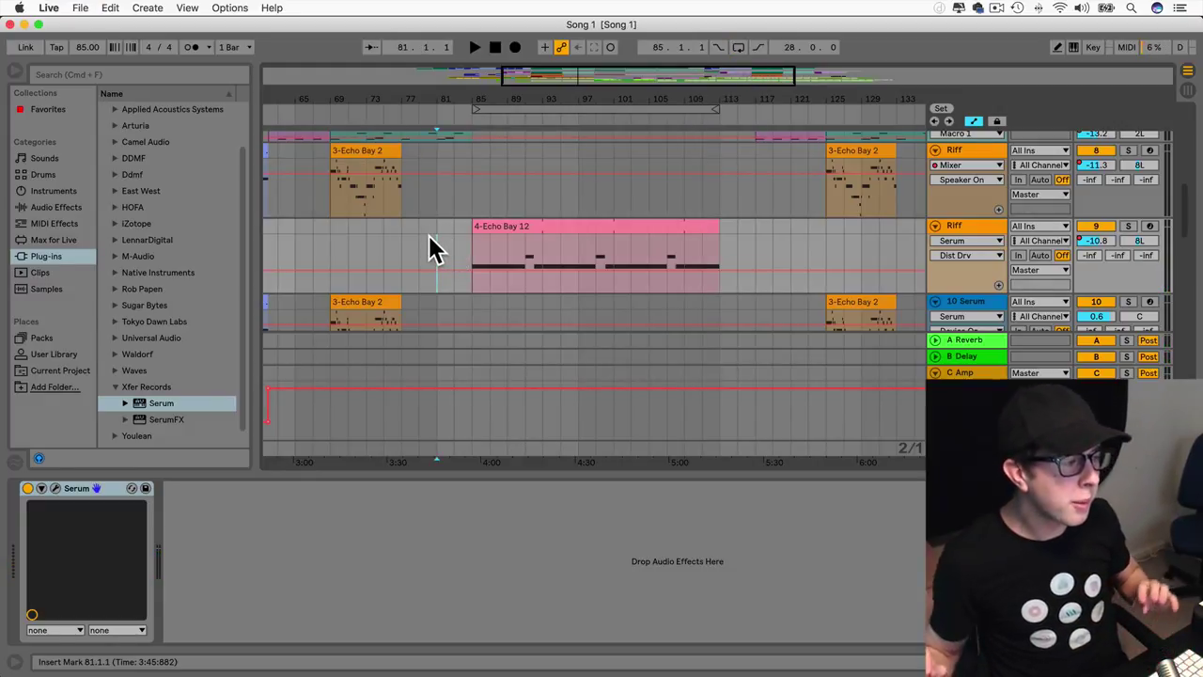
pyautogui.scroll(5, 429, 235)
pyautogui.scroll(-5, 429, 235)
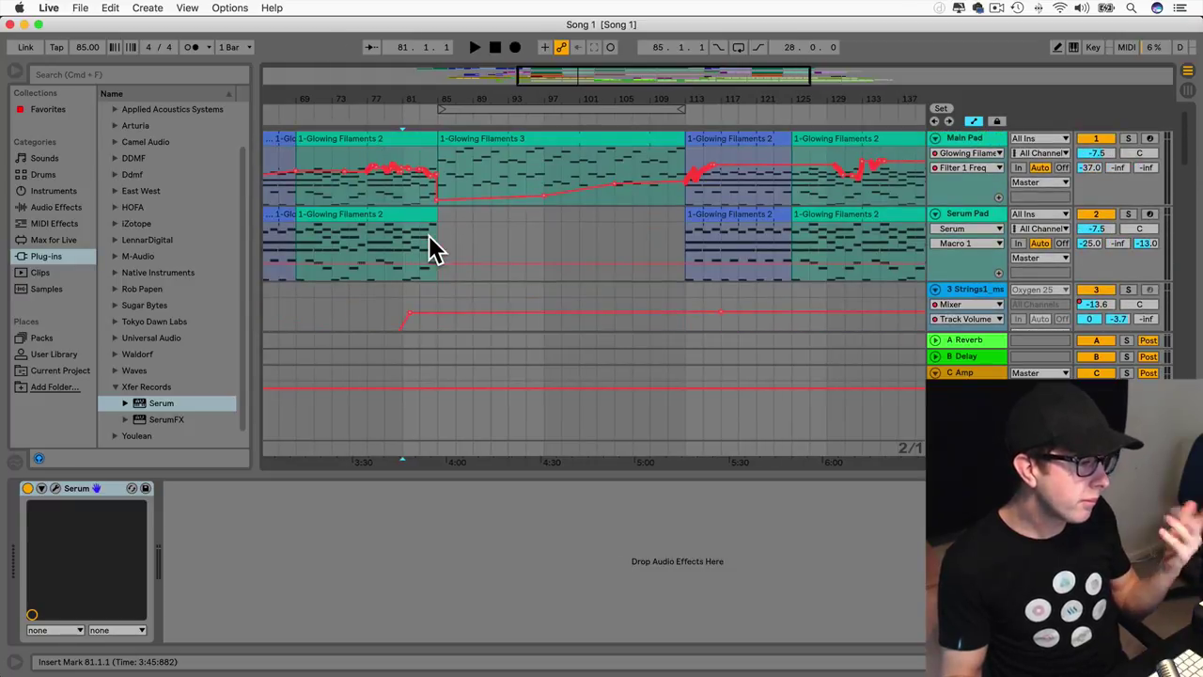
pyautogui.press('space')
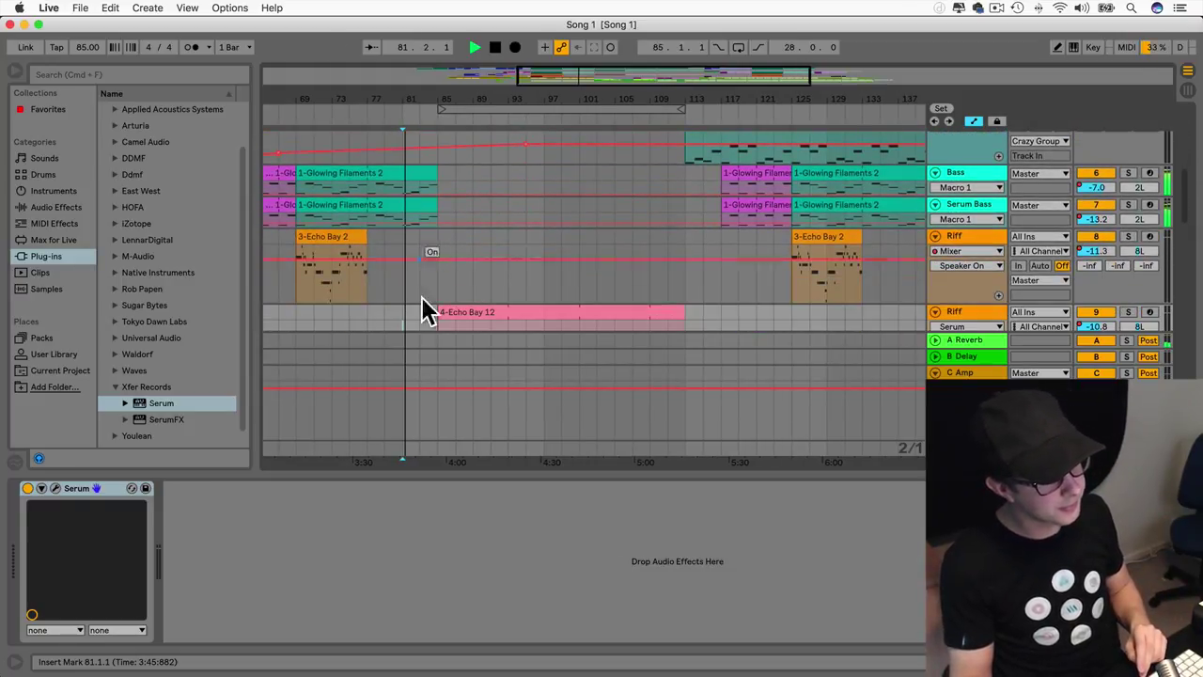
pyautogui.moveTo(481, 473); pyautogui.dragTo(497, 673)
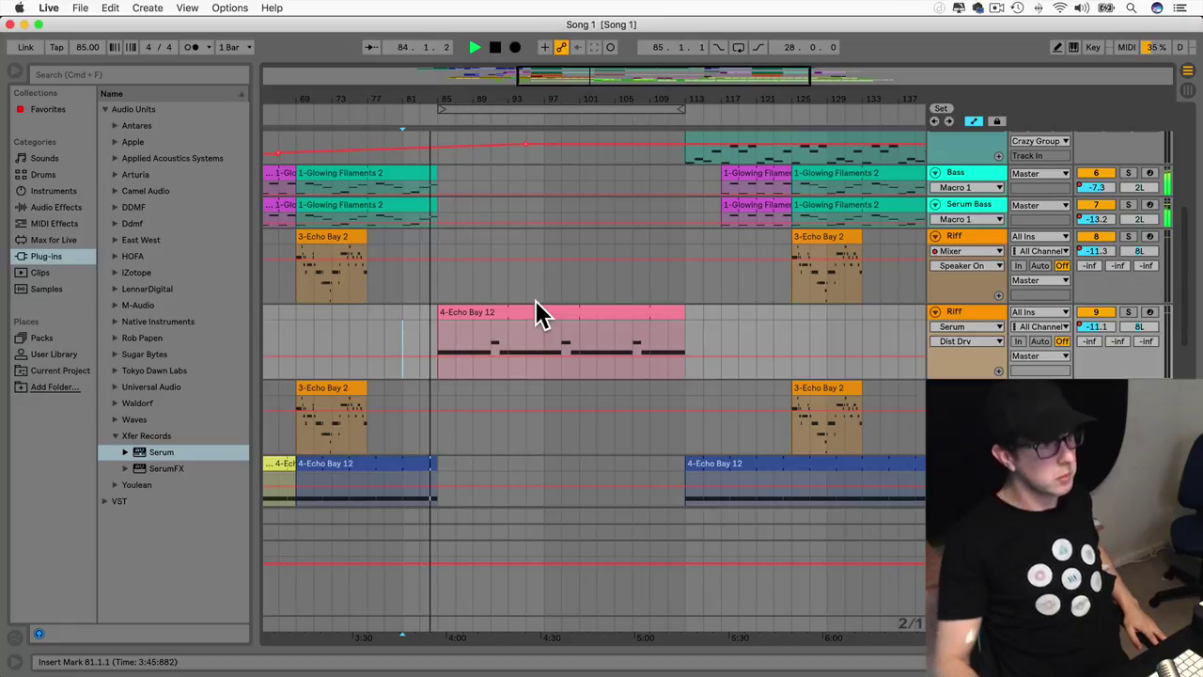
pyautogui.moveTo(587, 82); pyautogui.dragTo(594, 79)
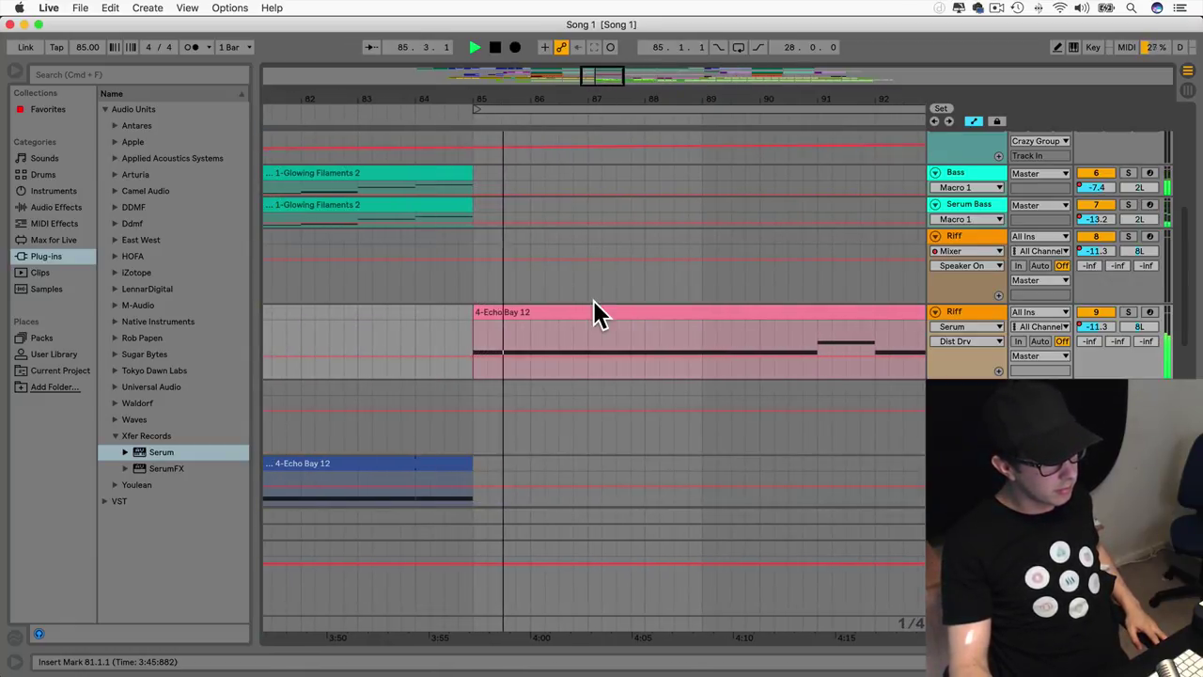
pyautogui.scroll(5, 594, 300)
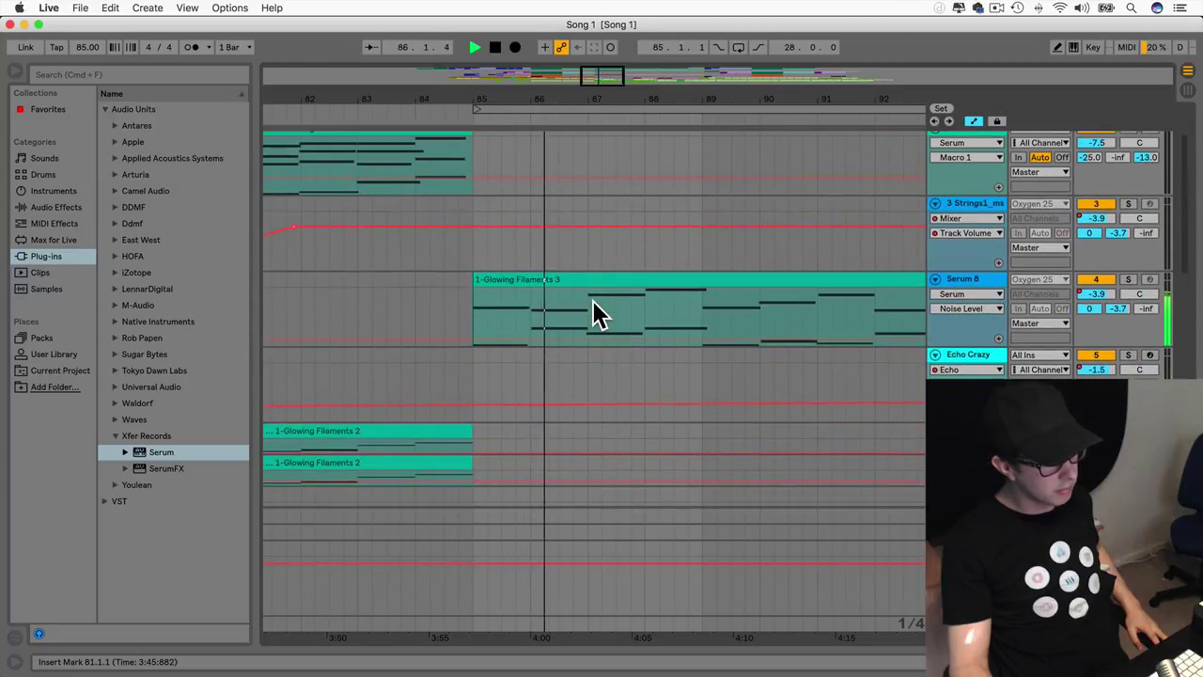
pyautogui.hscroll(2, 594, 301)
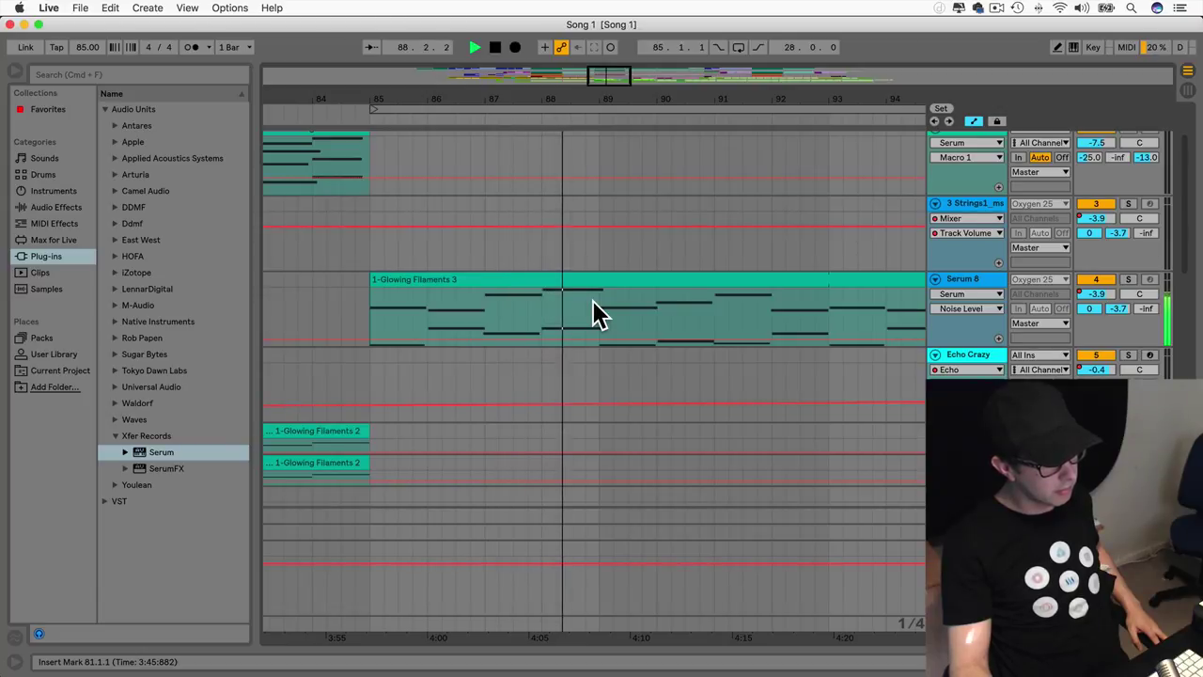
pyautogui.hscroll(2, 593, 310)
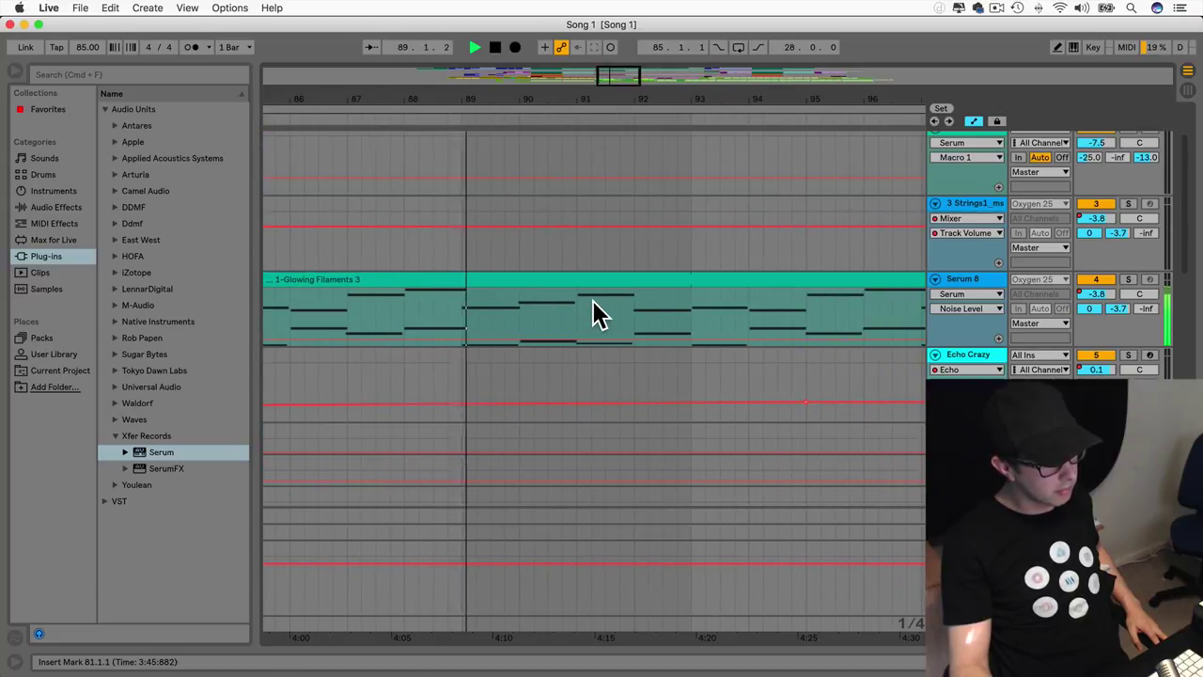
pyautogui.moveTo(615, 76); pyautogui.dragTo(614, 81)
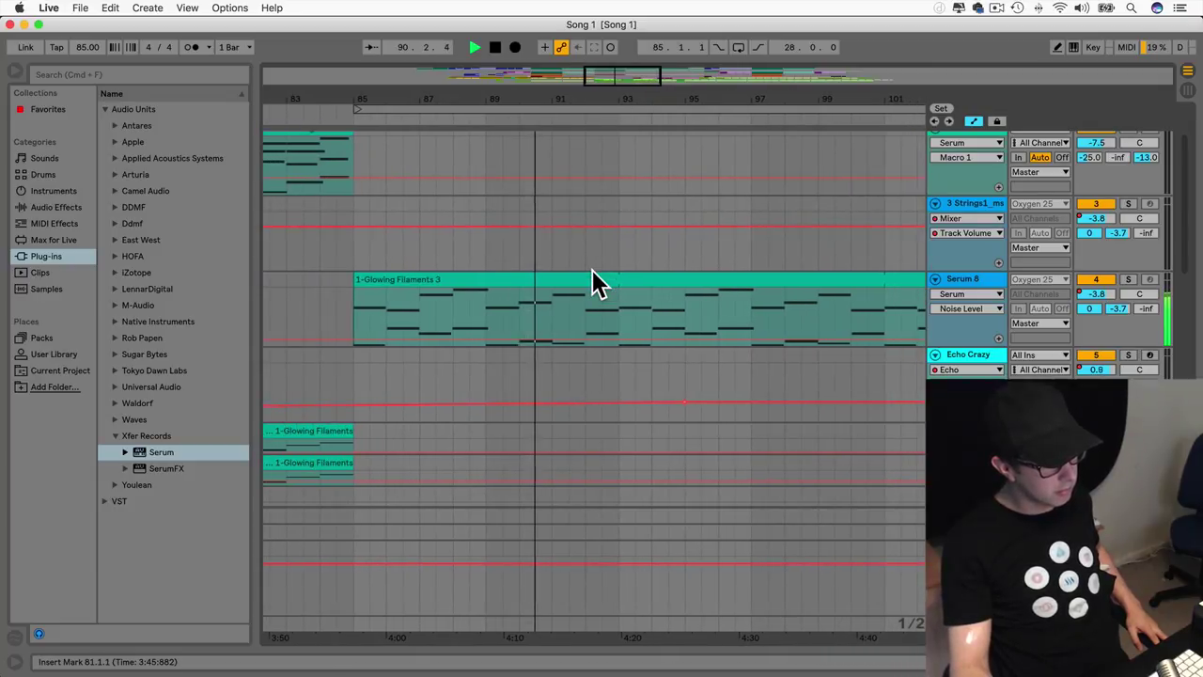
pyautogui.press('space')
# Step: Quantize the starts and ends of all notes in the Serum 6 track's clip at bar 85 by 100%
pyautogui.doubleClick(453, 277)
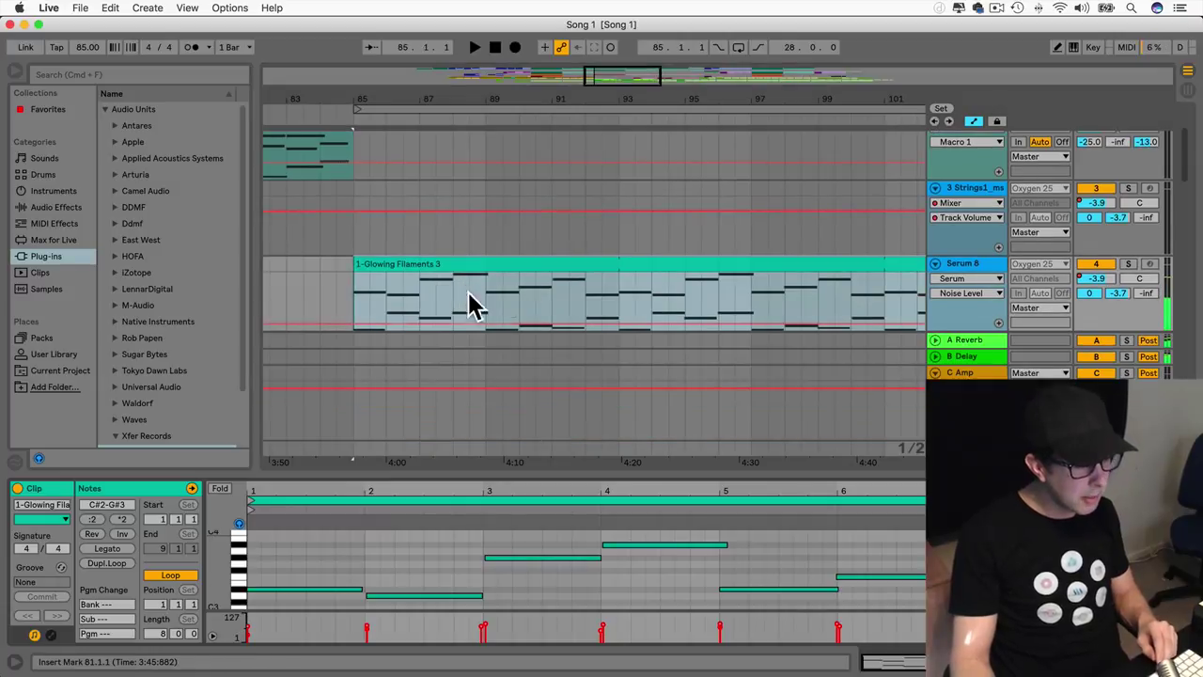
pyautogui.moveTo(607, 476); pyautogui.dragTo(604, 285)
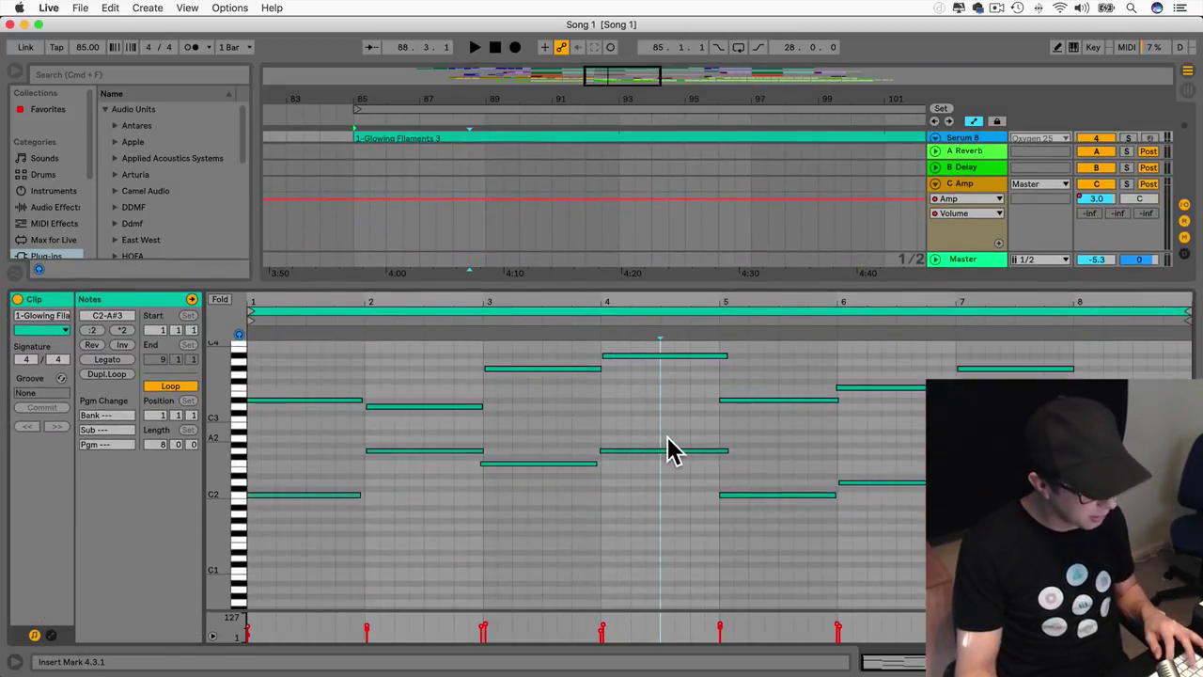
pyautogui.press('super+a')
pyautogui.rightClick(673, 418)
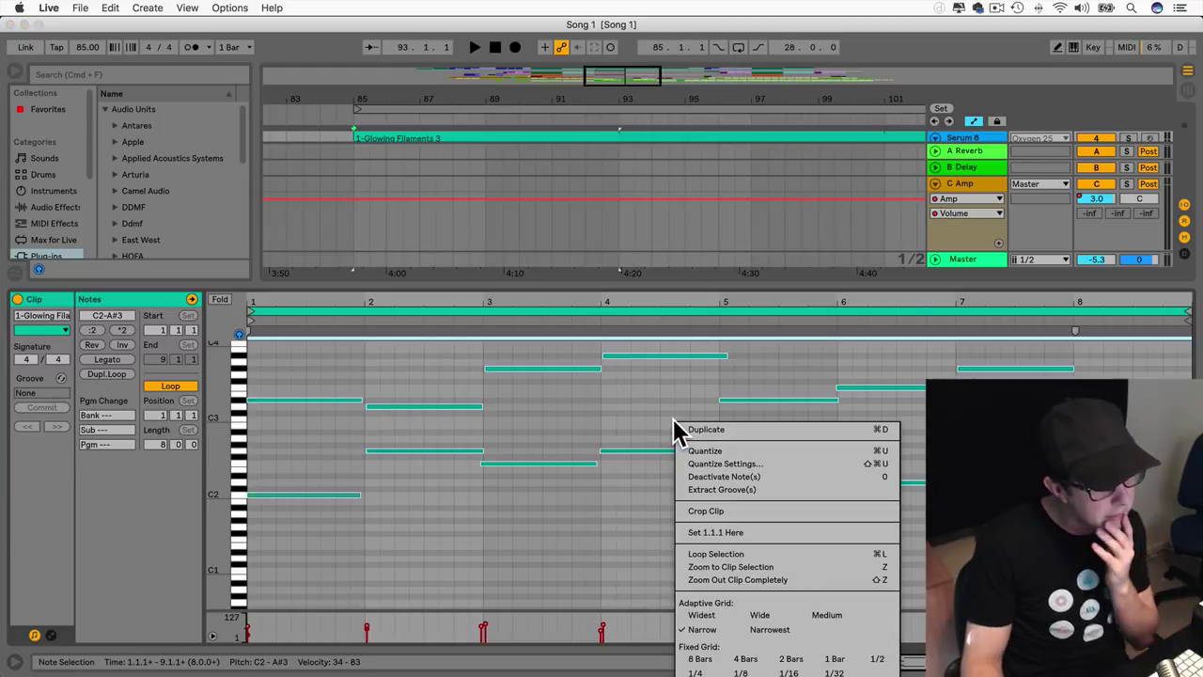
pyautogui.click(698, 464)
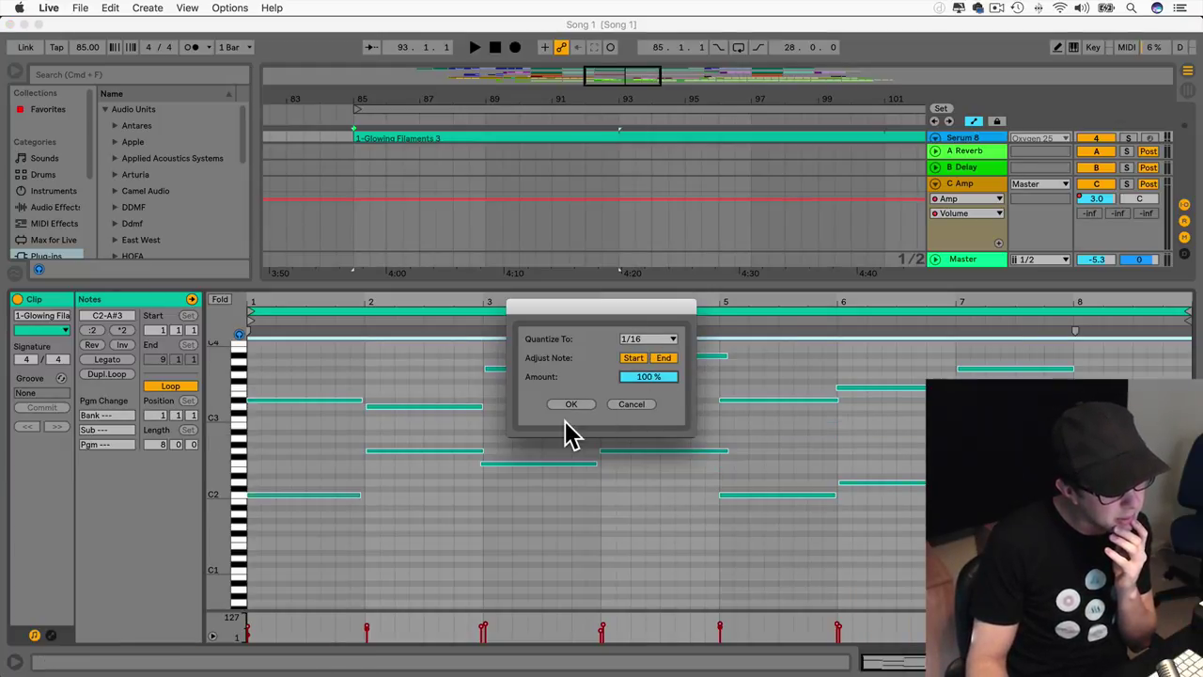
pyautogui.click(645, 340)
pyautogui.click(655, 369)
pyautogui.click(571, 406)
pyautogui.click(556, 424)
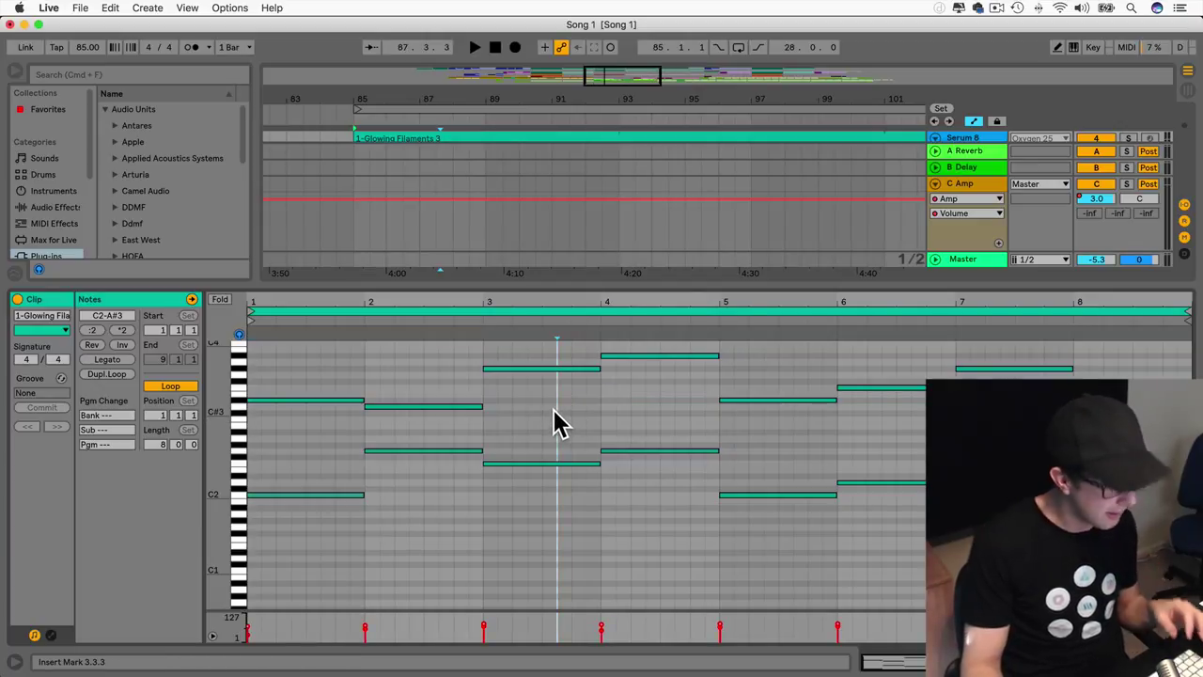
pyautogui.moveTo(523, 280); pyautogui.dragTo(540, 663)
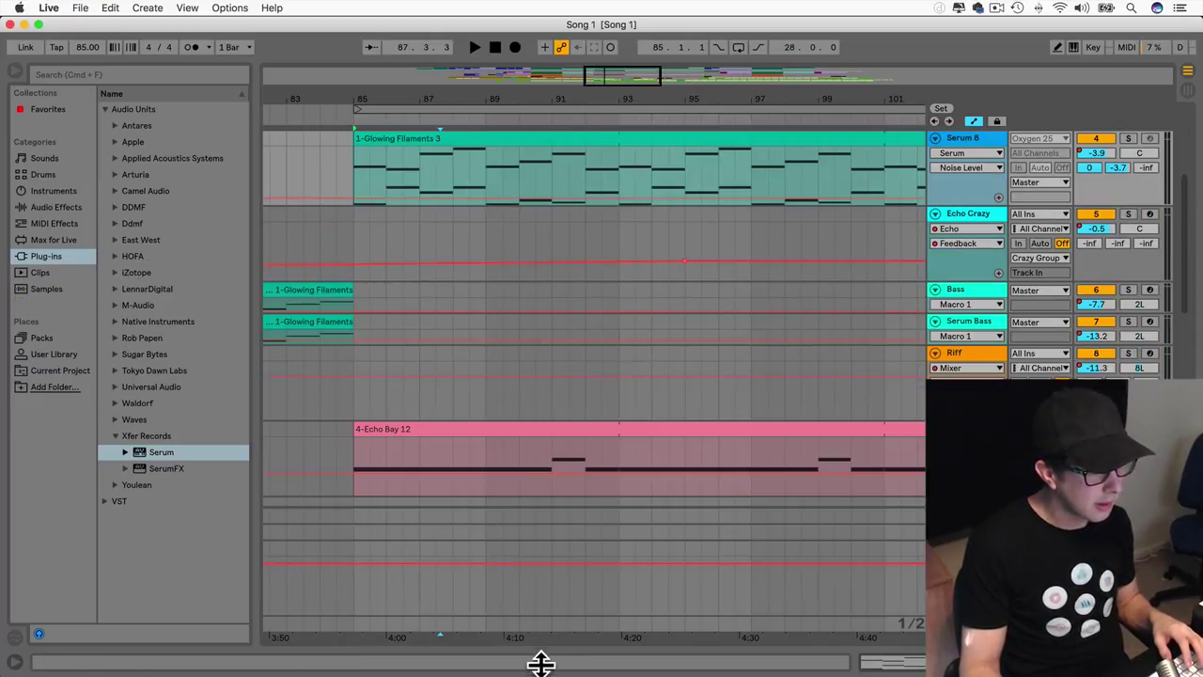
# Step: Check the notes of the track 9 Riff clip and audition the breakdown's start briefly from bar 84.3
pyautogui.doubleClick(429, 424)
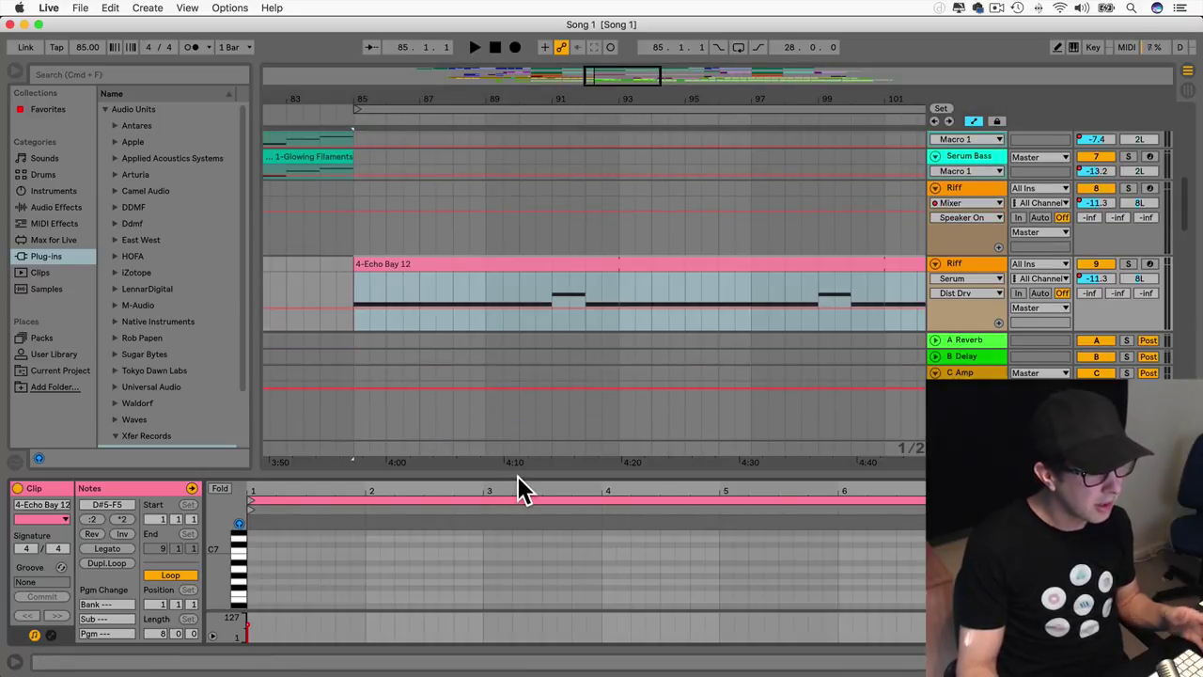
pyautogui.moveTo(516, 476); pyautogui.dragTo(516, 250)
pyautogui.press('alt+super+l')
pyautogui.press('space')
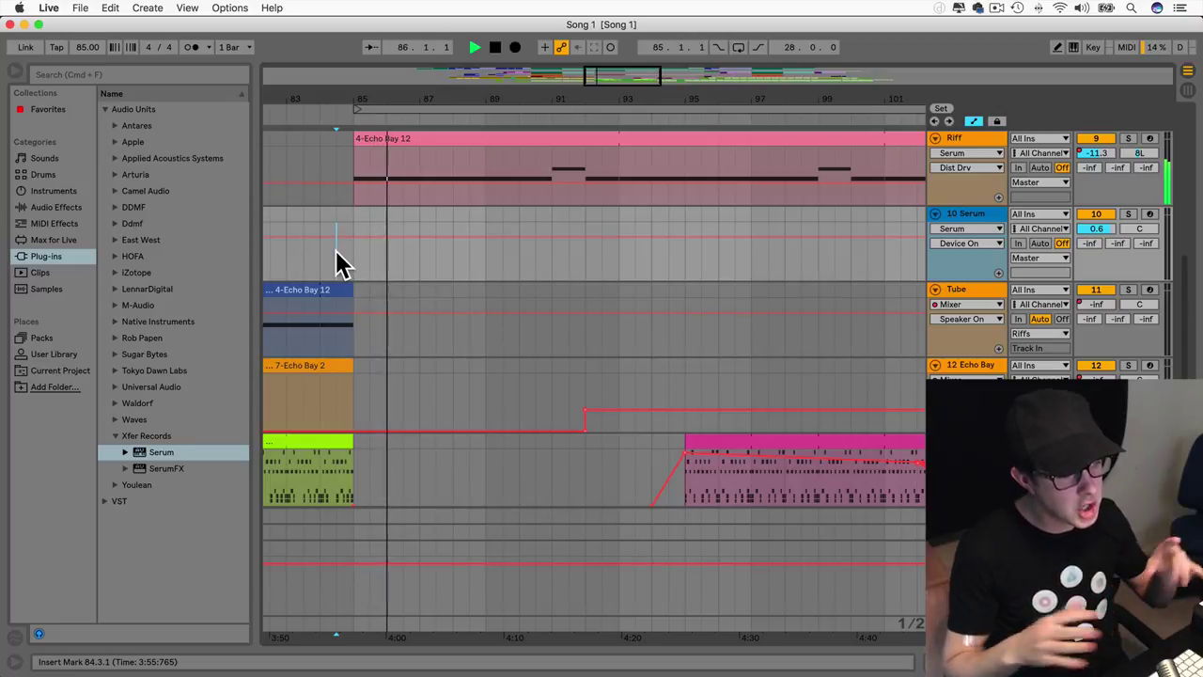
pyautogui.press('space')
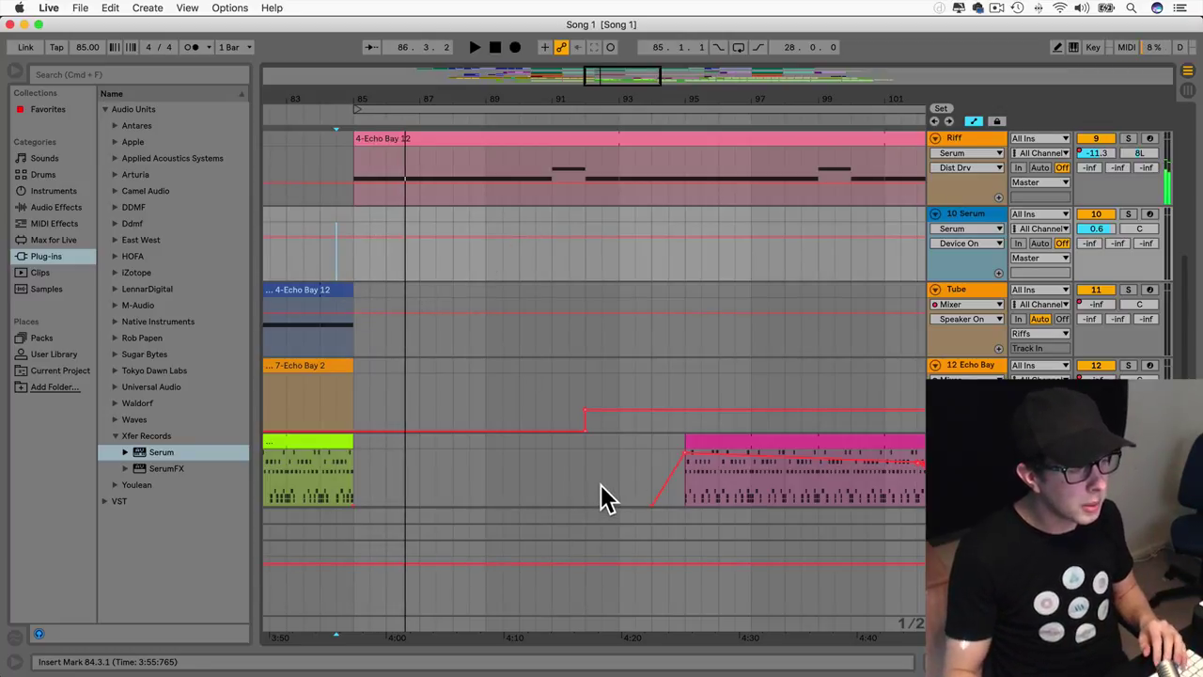
# Step: Move the Shaker track's 5-Drum Rack 3 clip at bar 85 earlier so it starts at 84.3.1
pyautogui.hscroll(5, 598, 496)
pyautogui.scroll(-5, 598, 496)
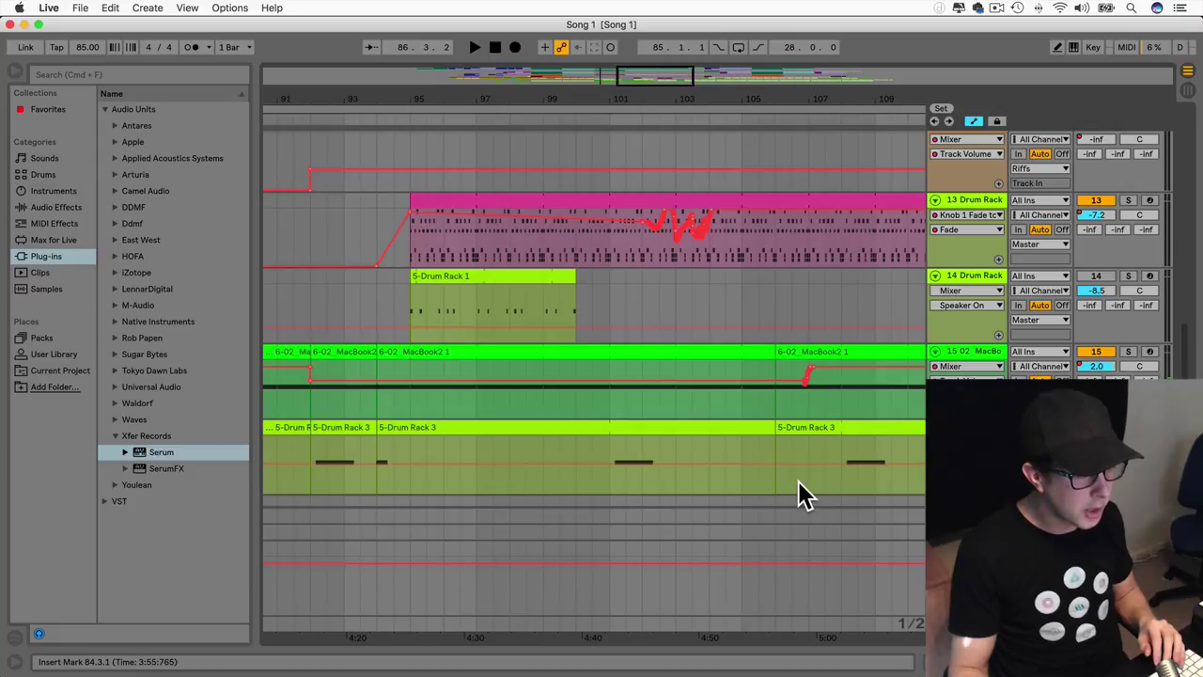
pyautogui.hscroll(-10, 799, 495)
pyautogui.scroll(3, 799, 495)
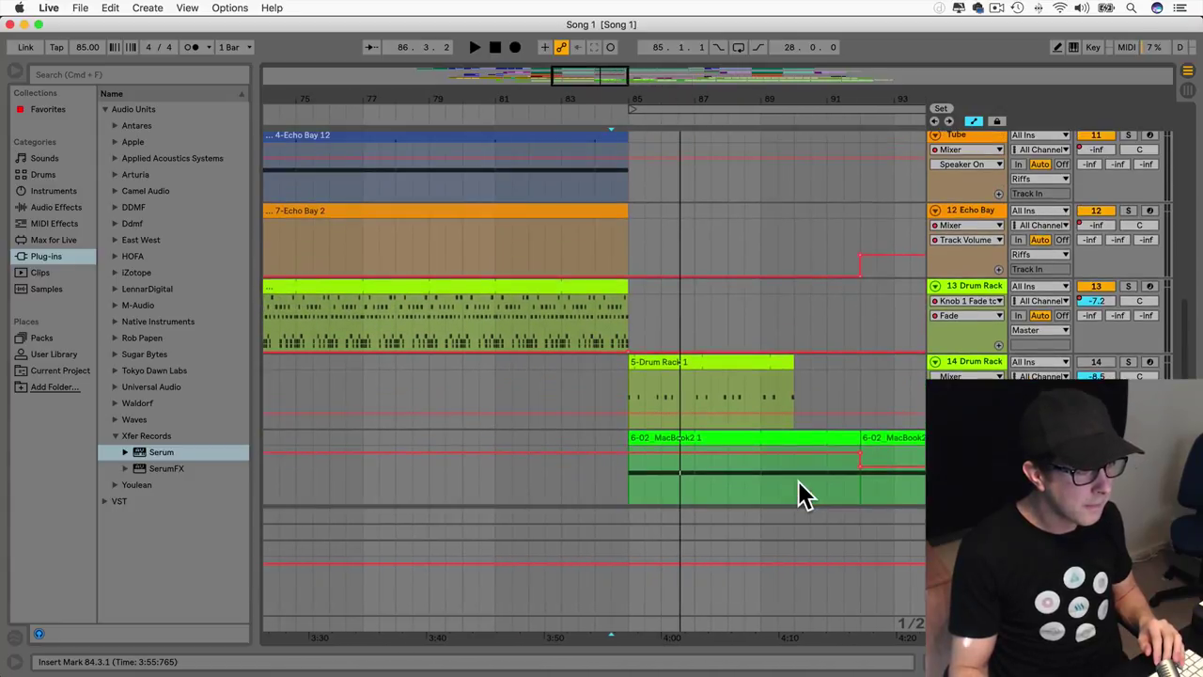
pyautogui.scroll(-3, 799, 495)
pyautogui.moveTo(636, 431); pyautogui.dragTo(684, 423)
pyautogui.doubleClick(674, 411)
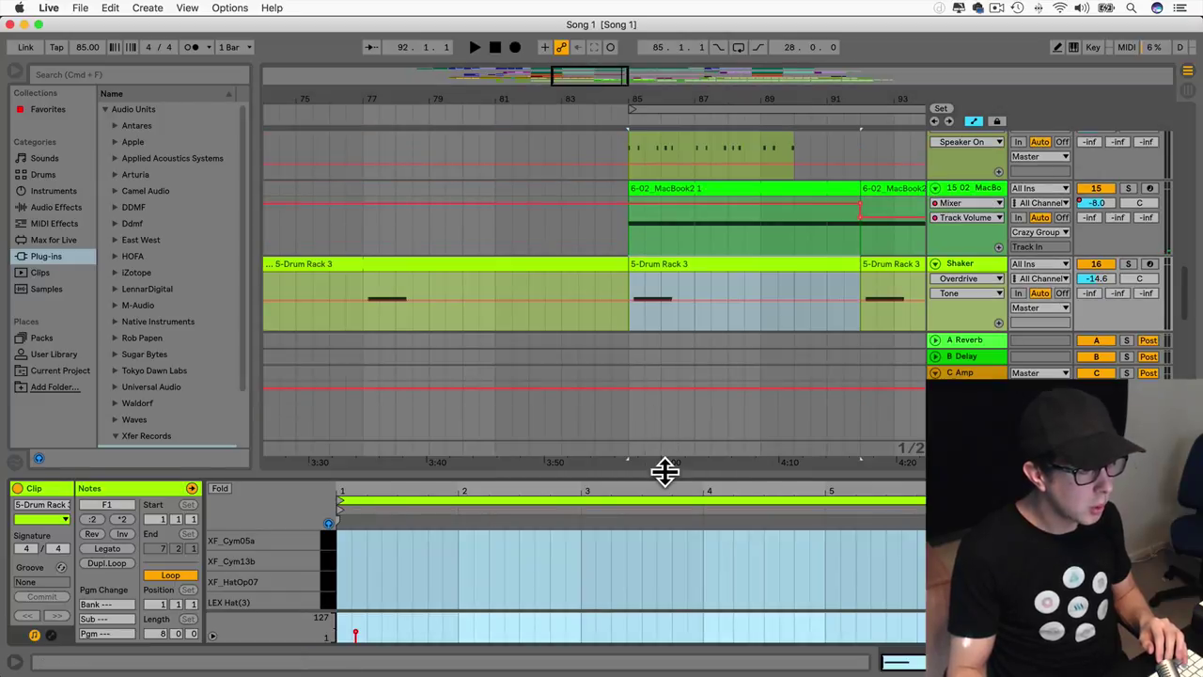
pyautogui.click(665, 473)
pyautogui.moveTo(639, 263); pyautogui.dragTo(642, 259)
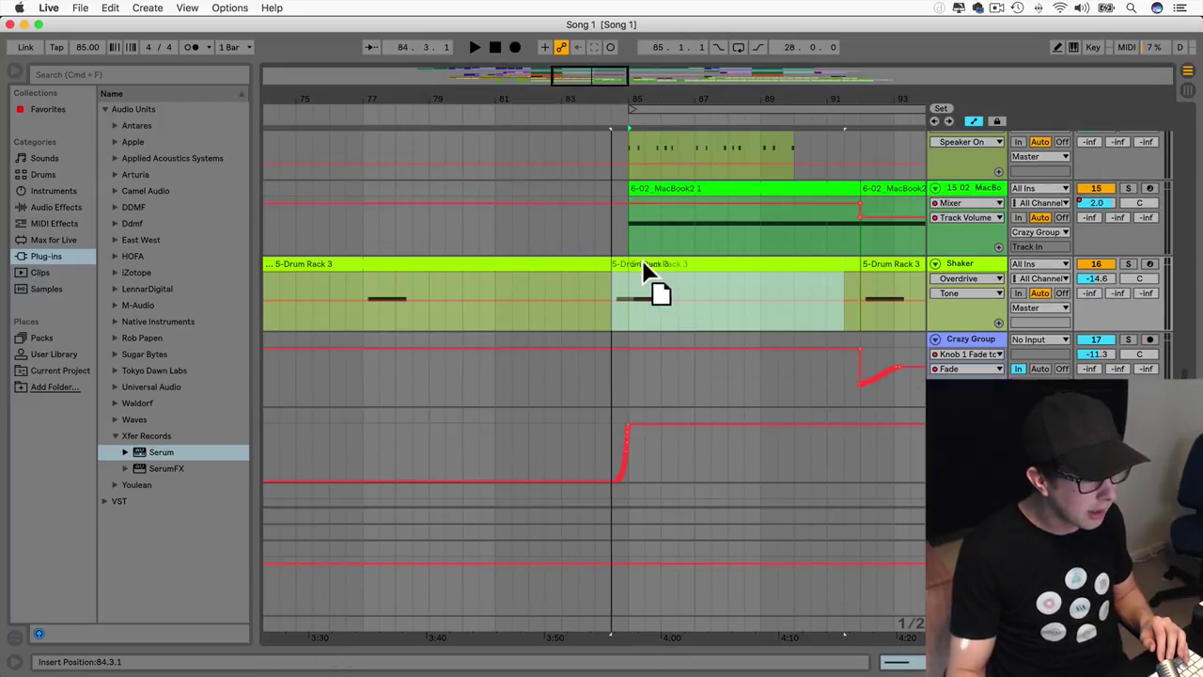
# Step: Audition the transition, isolate the Shaker section from 84.3.1 to 86.1.1, and move it to start at 84.4.3
pyautogui.click(606, 311)
pyautogui.press('space')
pyautogui.moveTo(599, 75); pyautogui.dragTo(596, 121)
pyautogui.press('space')
pyautogui.click(414, 272)
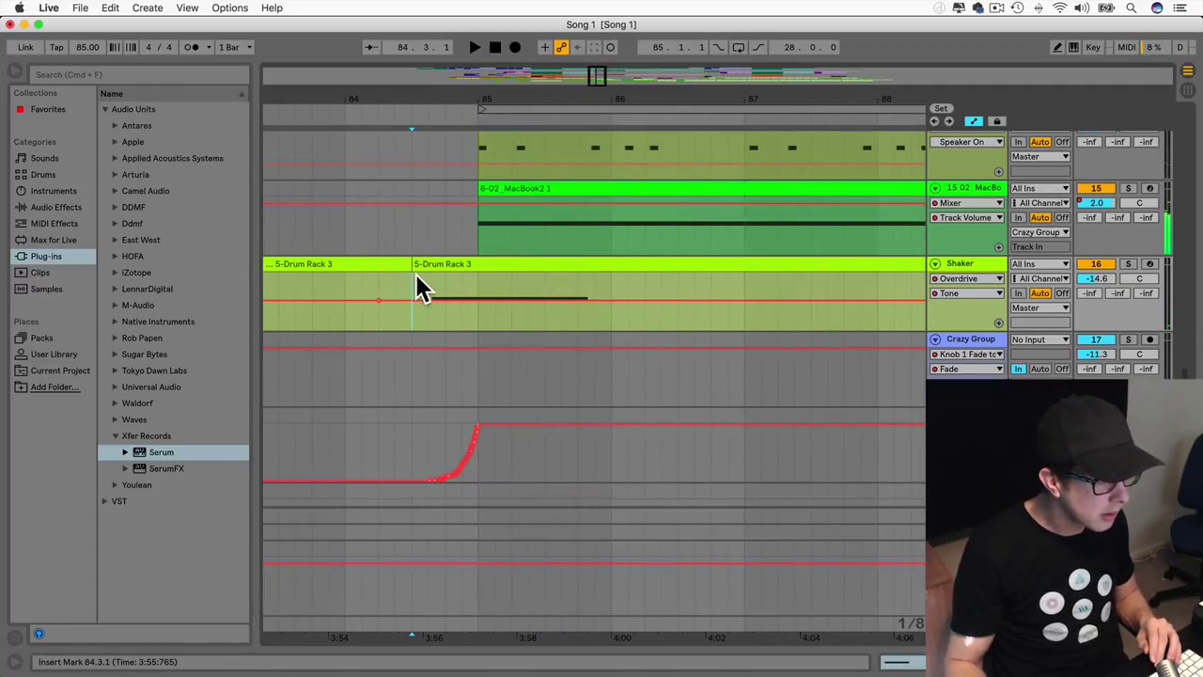
pyautogui.moveTo(415, 271); pyautogui.dragTo(614, 269)
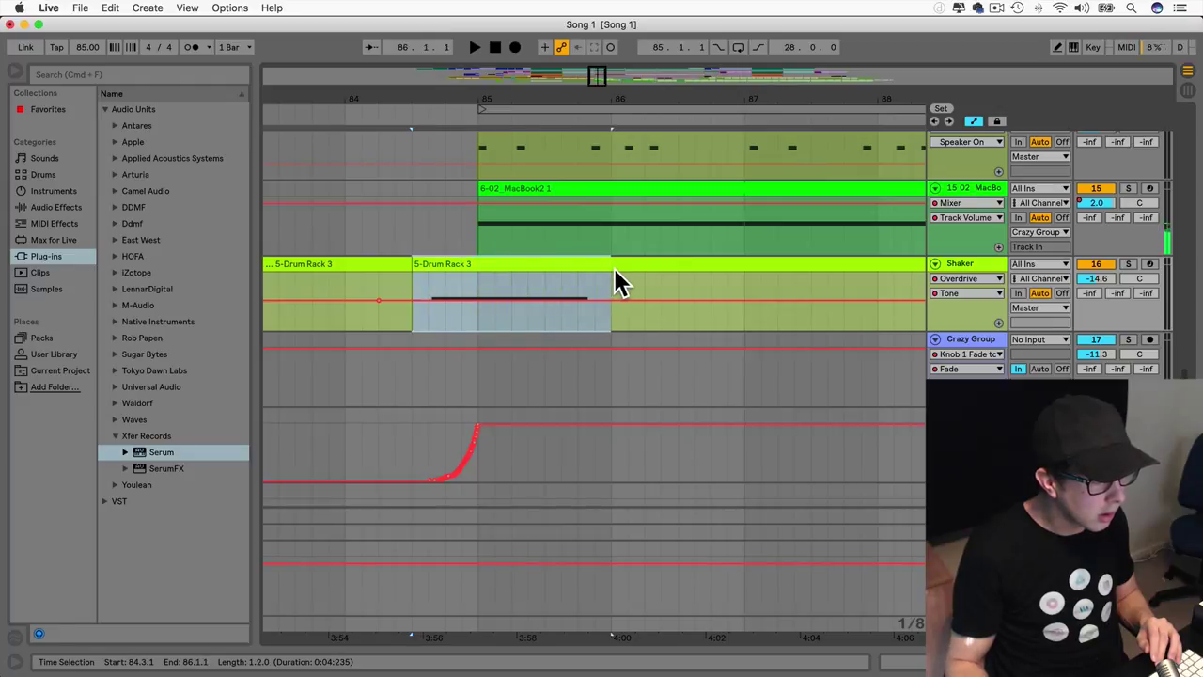
pyautogui.moveTo(461, 264); pyautogui.dragTo(513, 270)
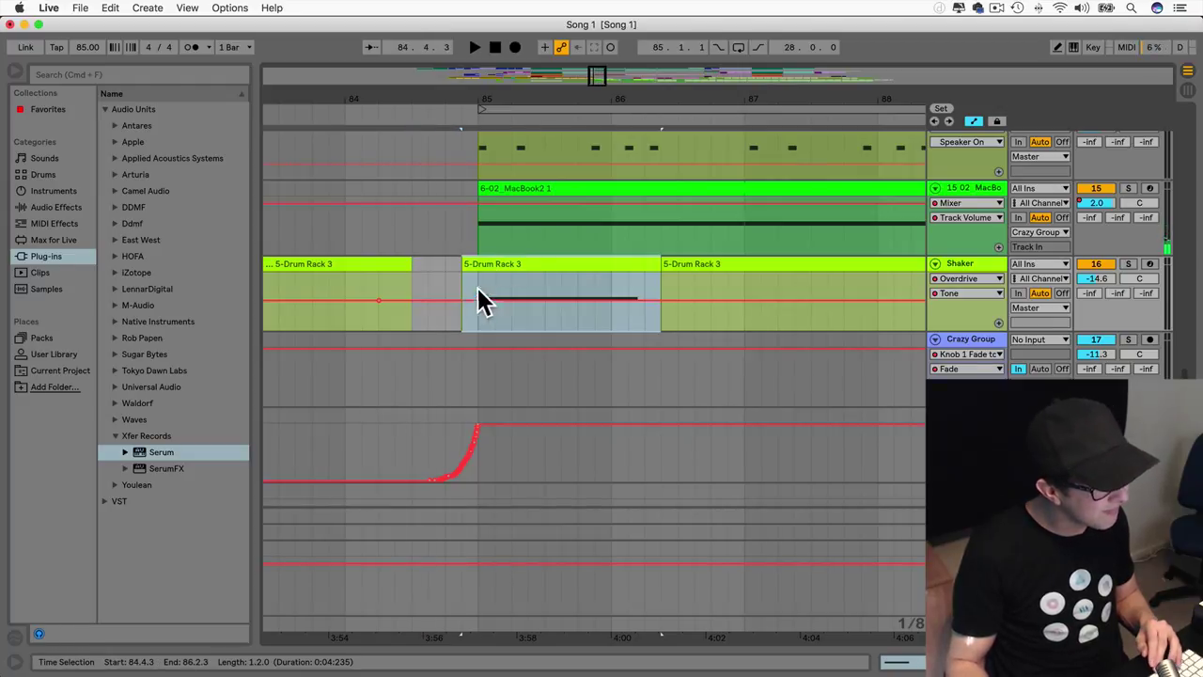
# Step: Shift the isolated Shaker section slightly earlier to start at 84.4.2 and audition the hit into bar 85
pyautogui.click(445, 282)
pyautogui.press('space')
pyautogui.press('space')
pyautogui.moveTo(600, 79)
pyautogui.mouseDown()
pyautogui.moveTo(599, 118)
pyautogui.moveTo(599, 98)
pyautogui.mouseUp()
pyautogui.hscroll(-5, 561, 158)
pyautogui.hscroll(-5, 519, 295)
pyautogui.moveTo(470, 261); pyautogui.dragTo(402, 295)
pyautogui.click(368, 288)
pyautogui.press('space')
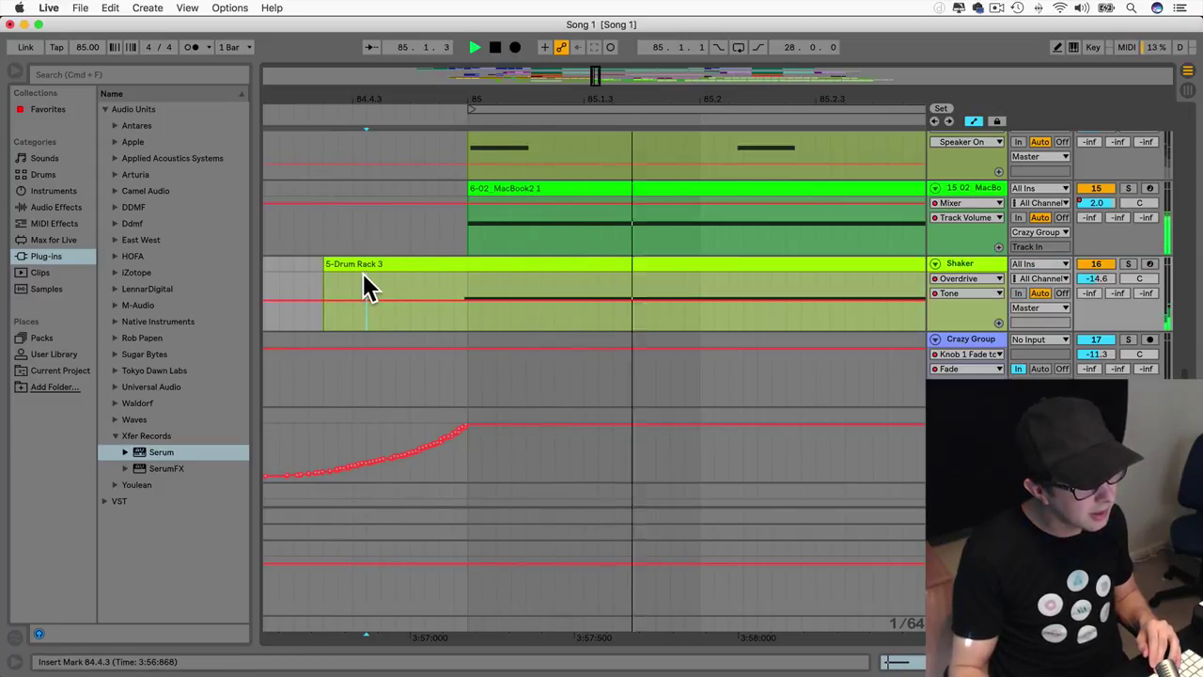
pyautogui.click(317, 282)
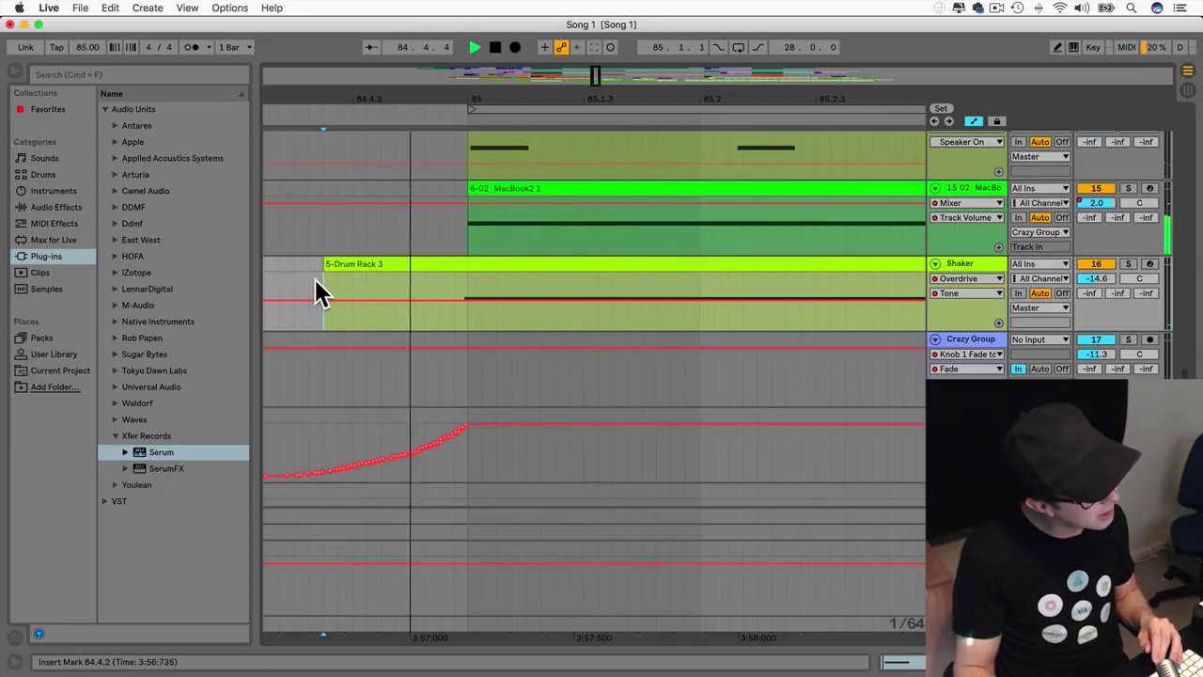
# Step: Try the Shaker section 1/64 note earlier and audition the transition from its start
pyautogui.moveTo(495, 266); pyautogui.dragTo(476, 267)
pyautogui.hscroll(-1, 366, 282)
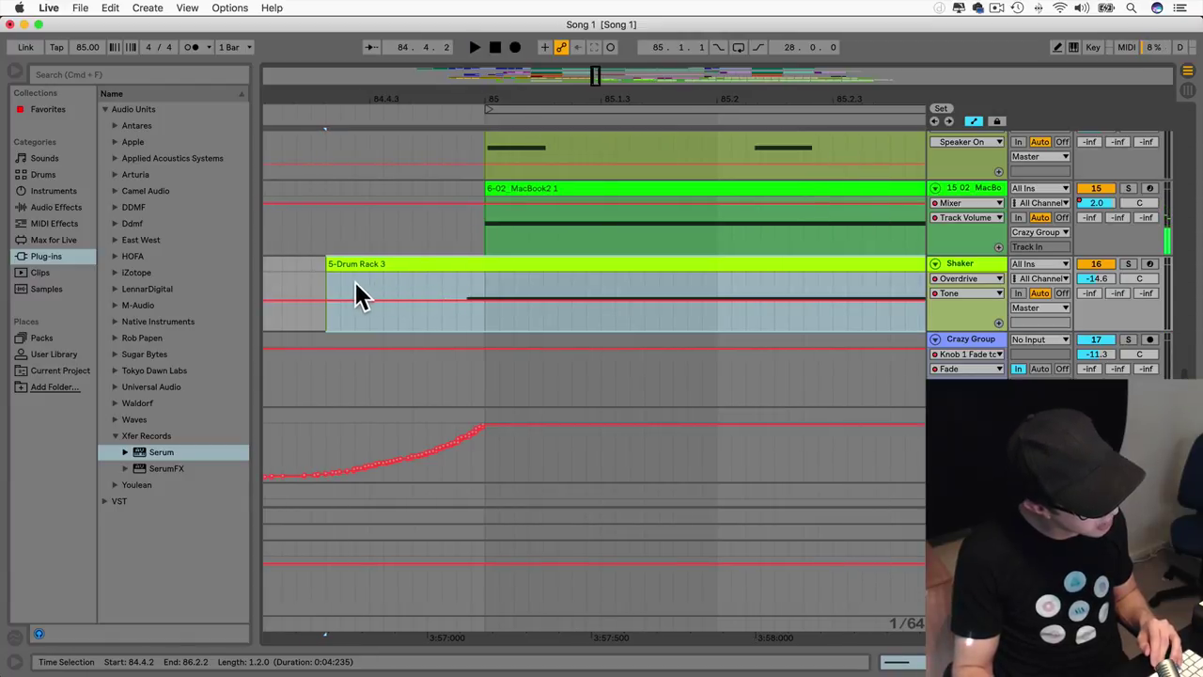
pyautogui.click(317, 287)
pyautogui.press('space')
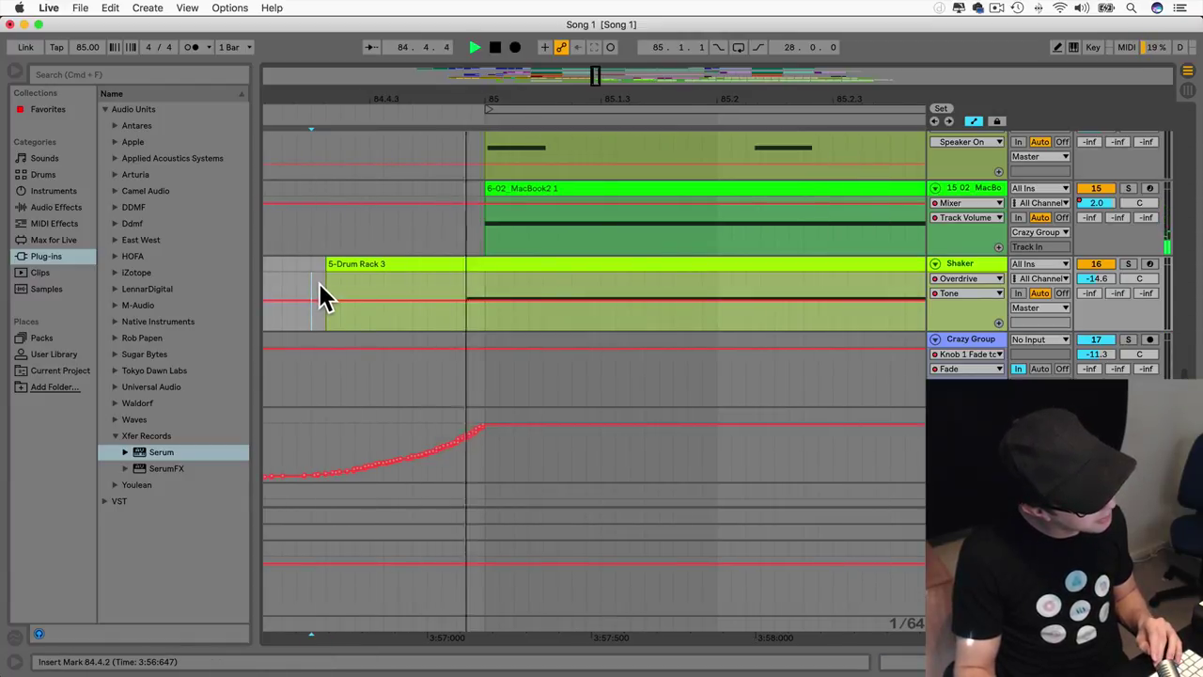
pyautogui.click(330, 283)
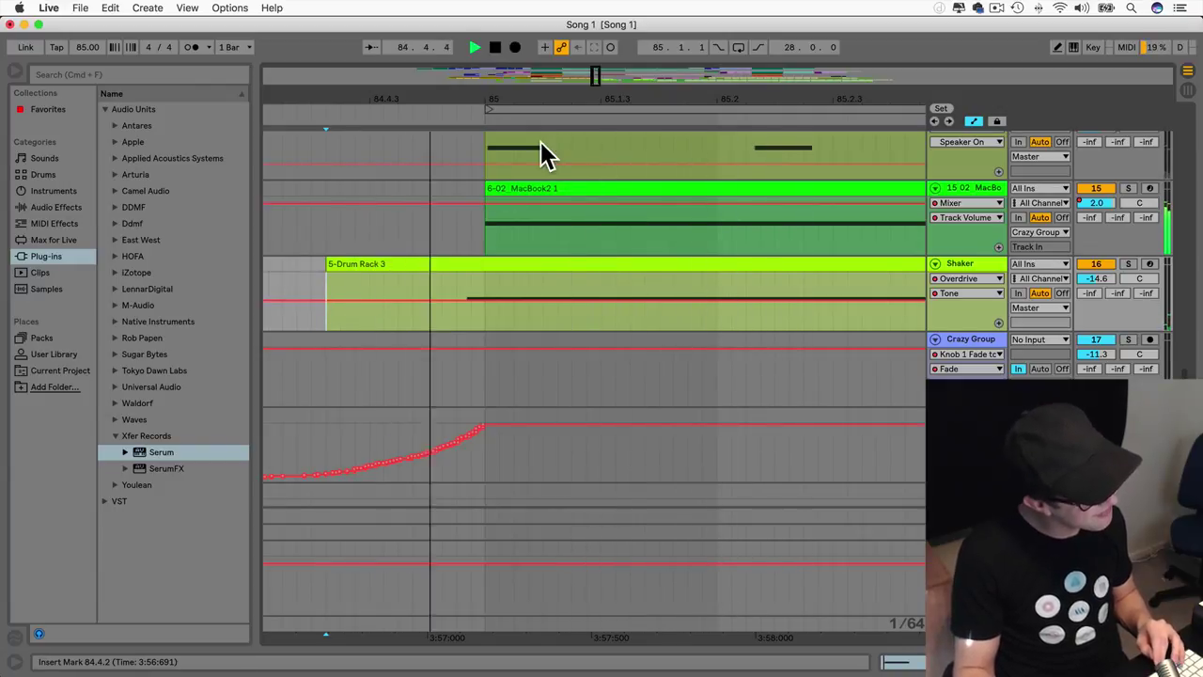
pyautogui.press('space')
# Step: Shift the Shaker section back 1/64 note later and audition the entry into bar 85
pyautogui.moveTo(596, 75); pyautogui.dragTo(597, 86)
pyautogui.hscroll(-3, 480, 269)
pyautogui.click(470, 262)
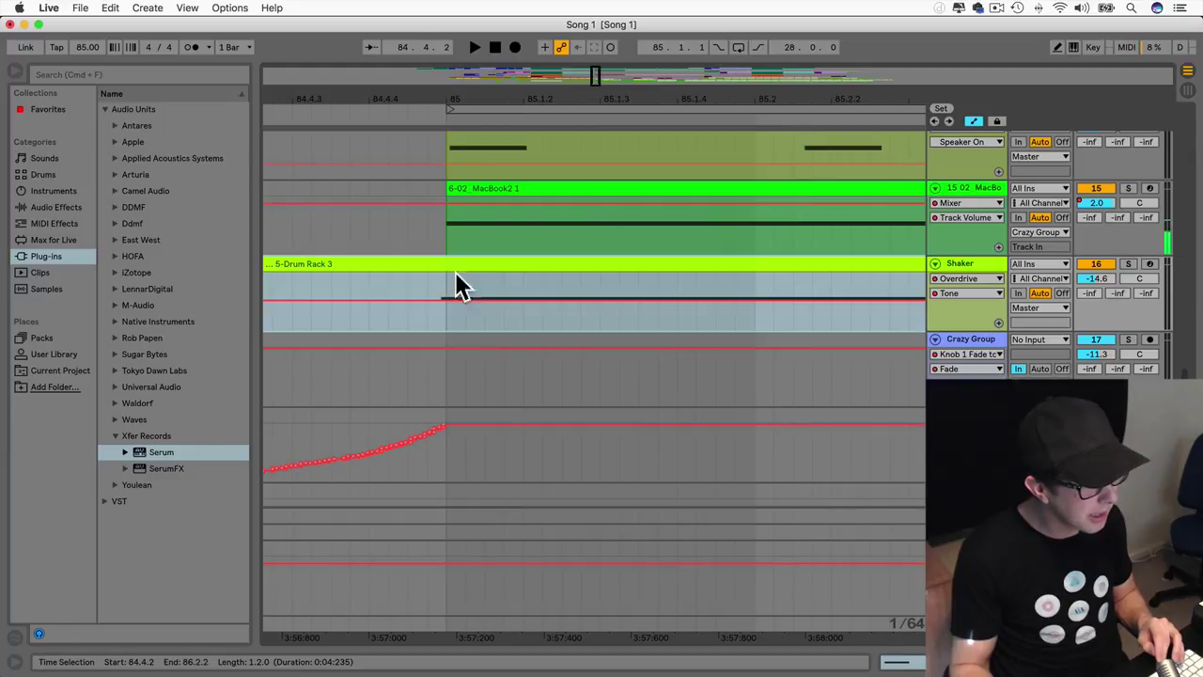
pyautogui.hscroll(-3, 461, 269)
pyautogui.click(367, 298)
pyautogui.press('space')
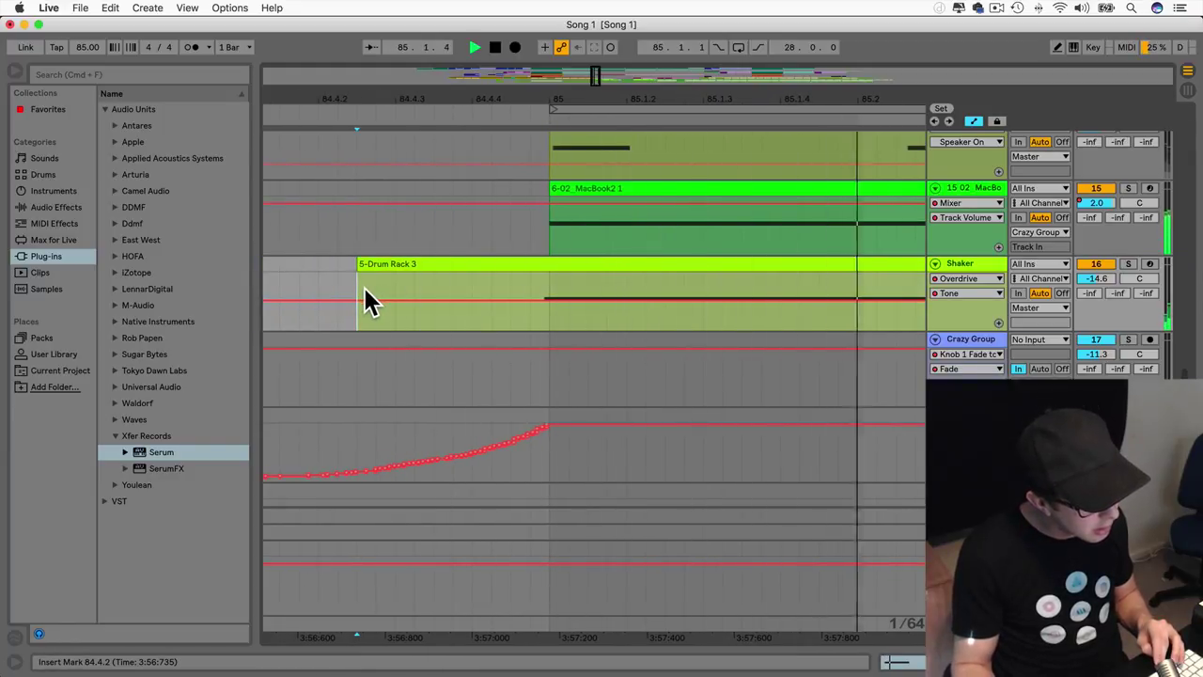
pyautogui.press('space')
# Step: Place the insert marker at 85.1.1 on the Serum Pad track and start a search among the browser's samples
pyautogui.moveTo(595, 82); pyautogui.dragTo(596, 47)
pyautogui.hscroll(5, 525, 212)
pyautogui.scroll(15, 559, 293)
pyautogui.scroll(1, 562, 305)
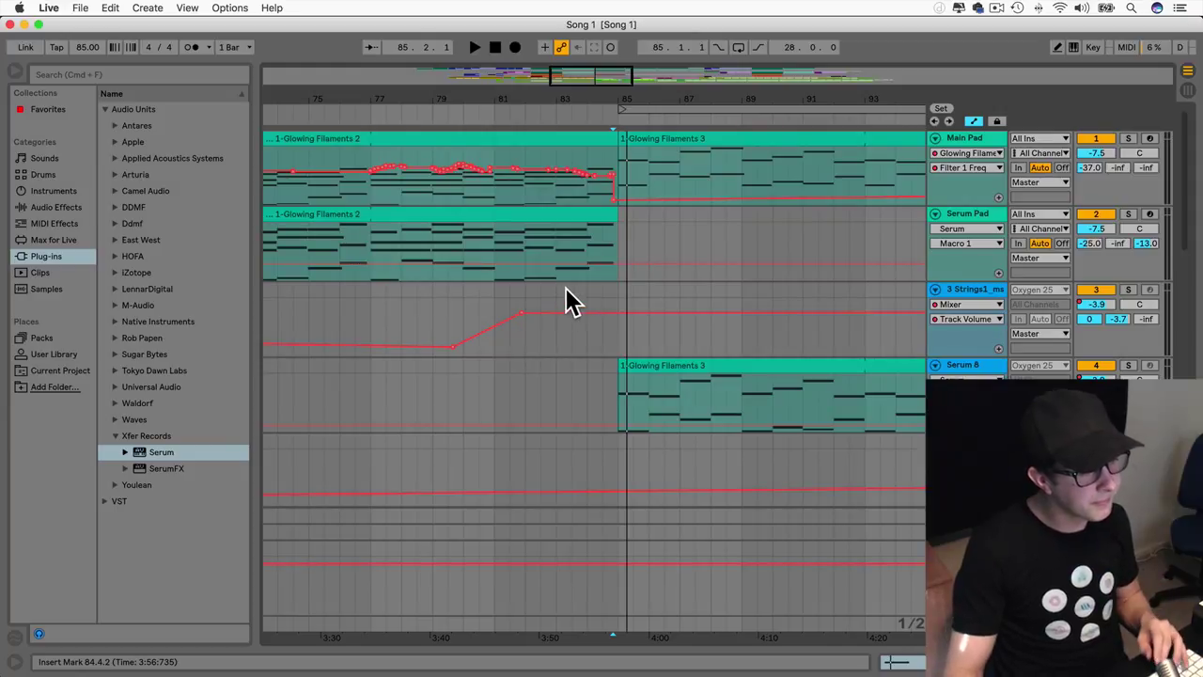
pyautogui.click(600, 296)
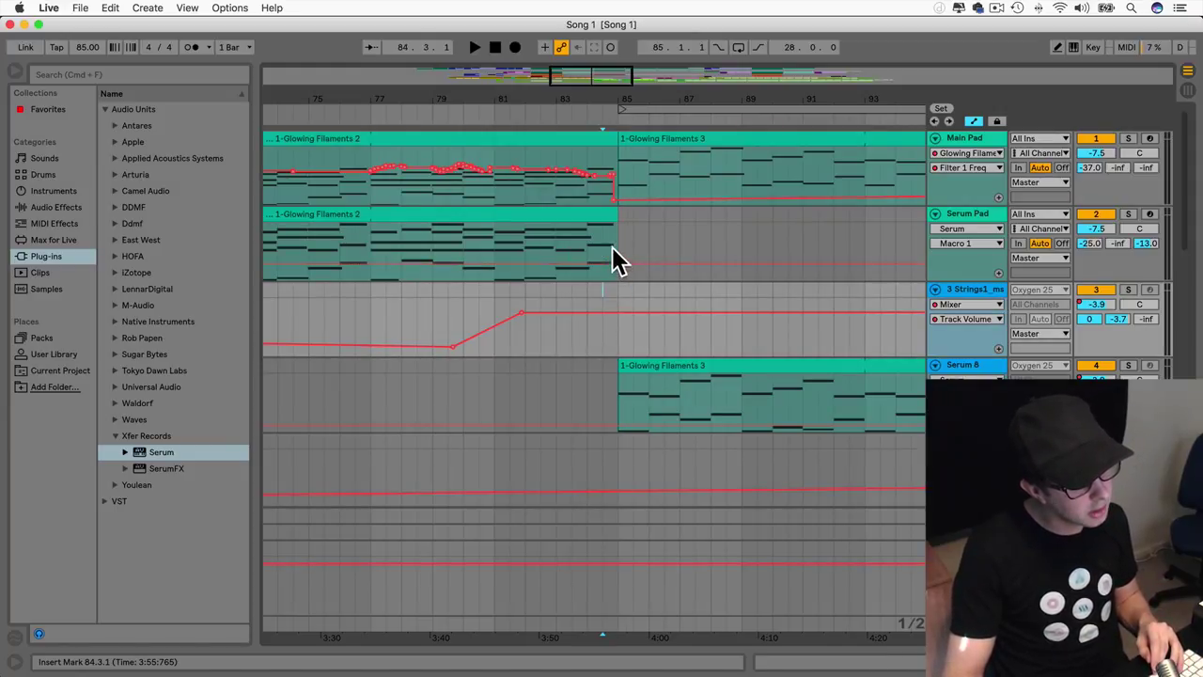
pyautogui.click(615, 254)
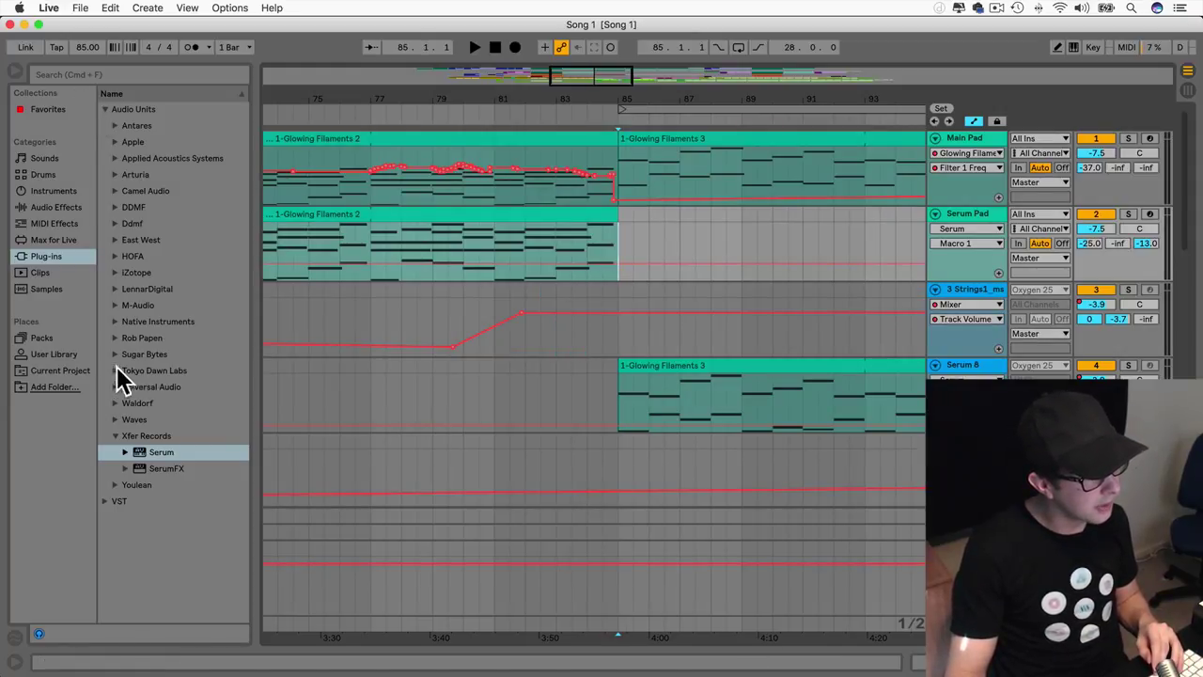
pyautogui.click(66, 294)
pyautogui.click(87, 76)
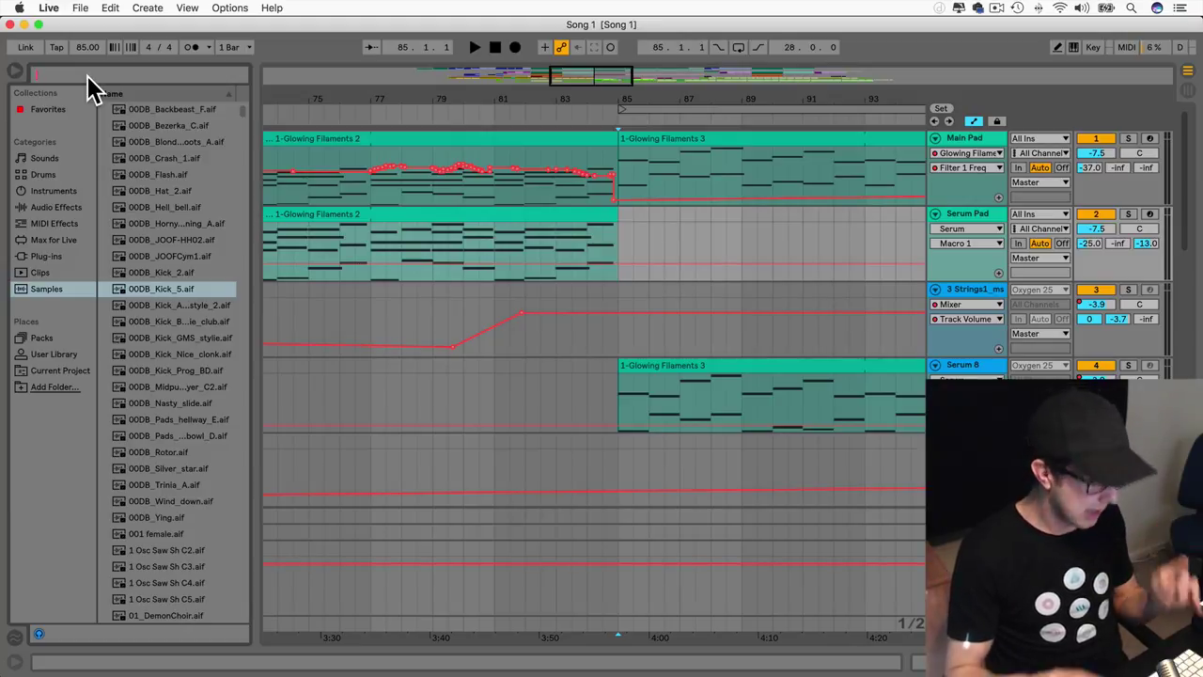
pyautogui.write('echo cr')
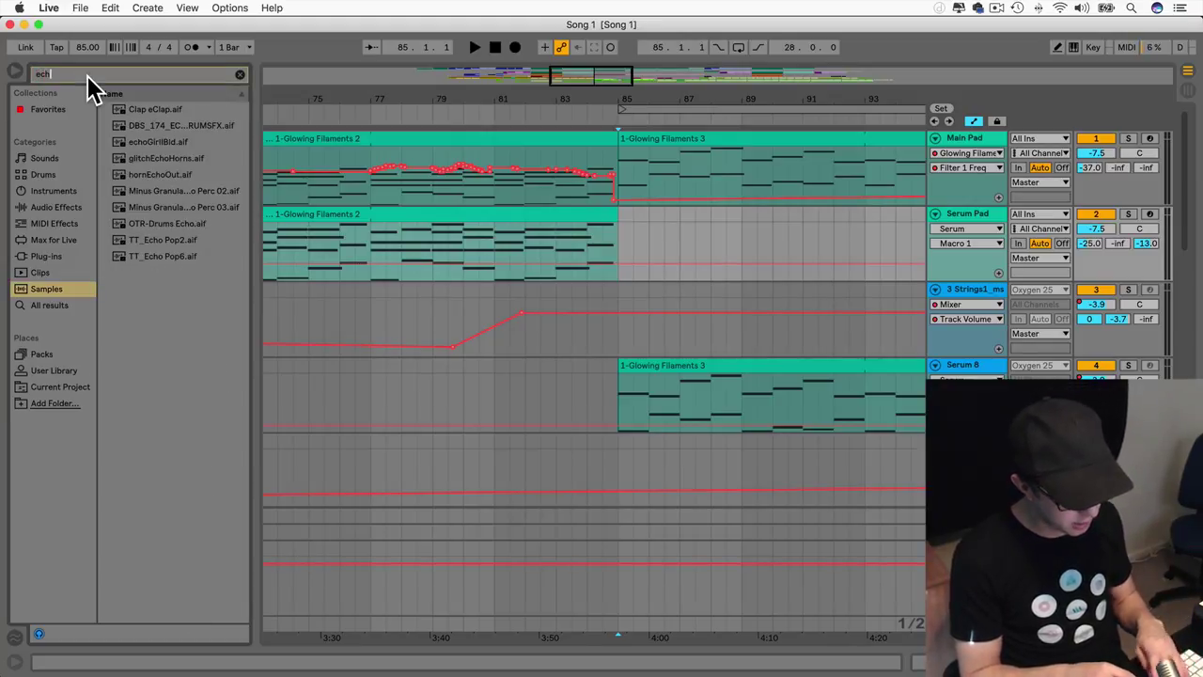
pyautogui.press('BackSpace')
pyautogui.press('BackSpace')
pyautogui.press('BackSpace')
pyautogui.press('BackSpace')
pyautogui.press('BackSpace')
pyautogui.press('BackSpace')
pyautogui.press('BackSpace')
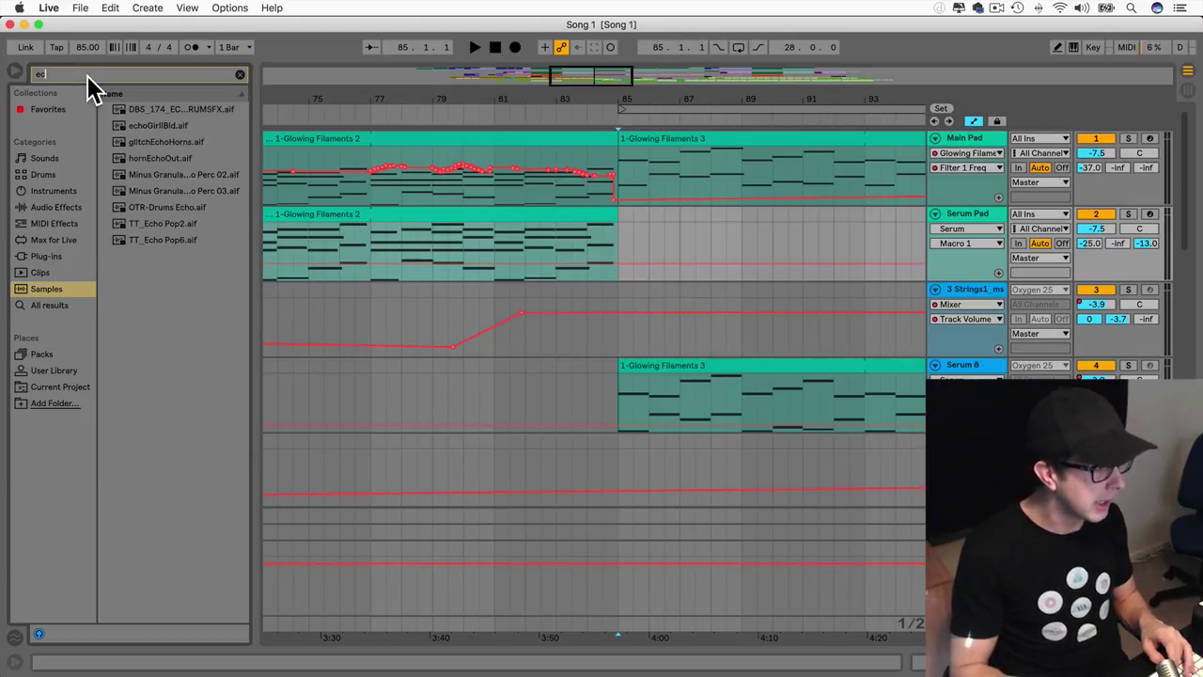
# Step: Search the samples for "crash", preview several of the cymbals, and settle on Crash 707.wav
pyautogui.write('crash')
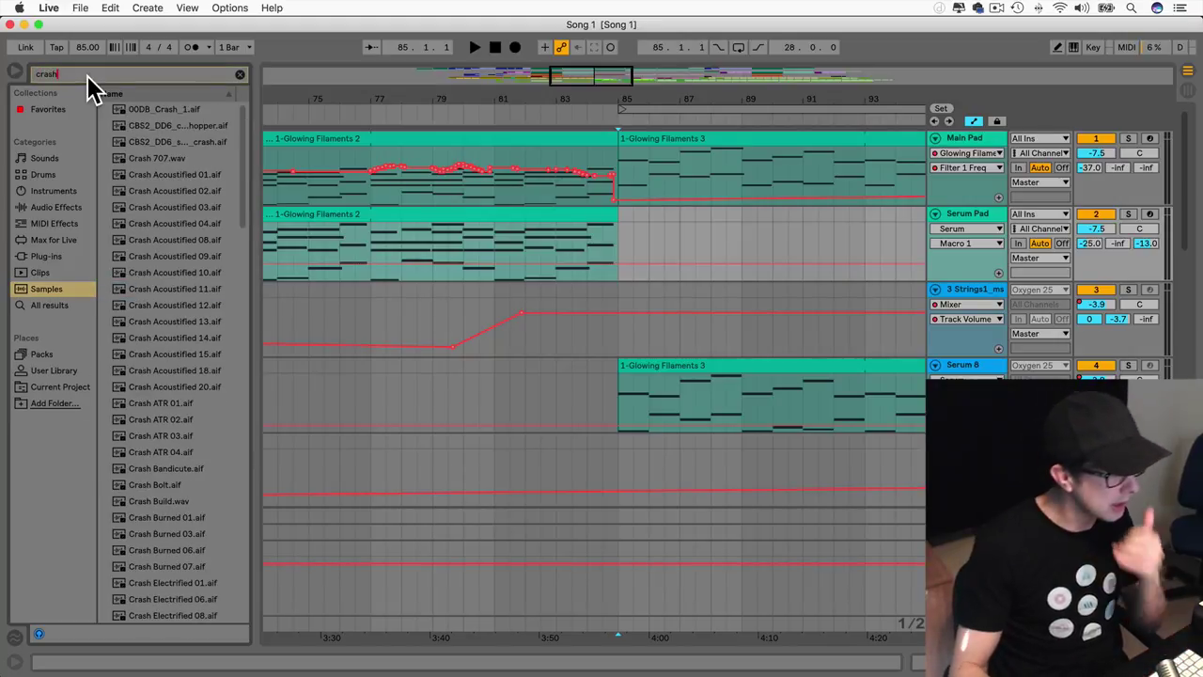
pyautogui.click(134, 105)
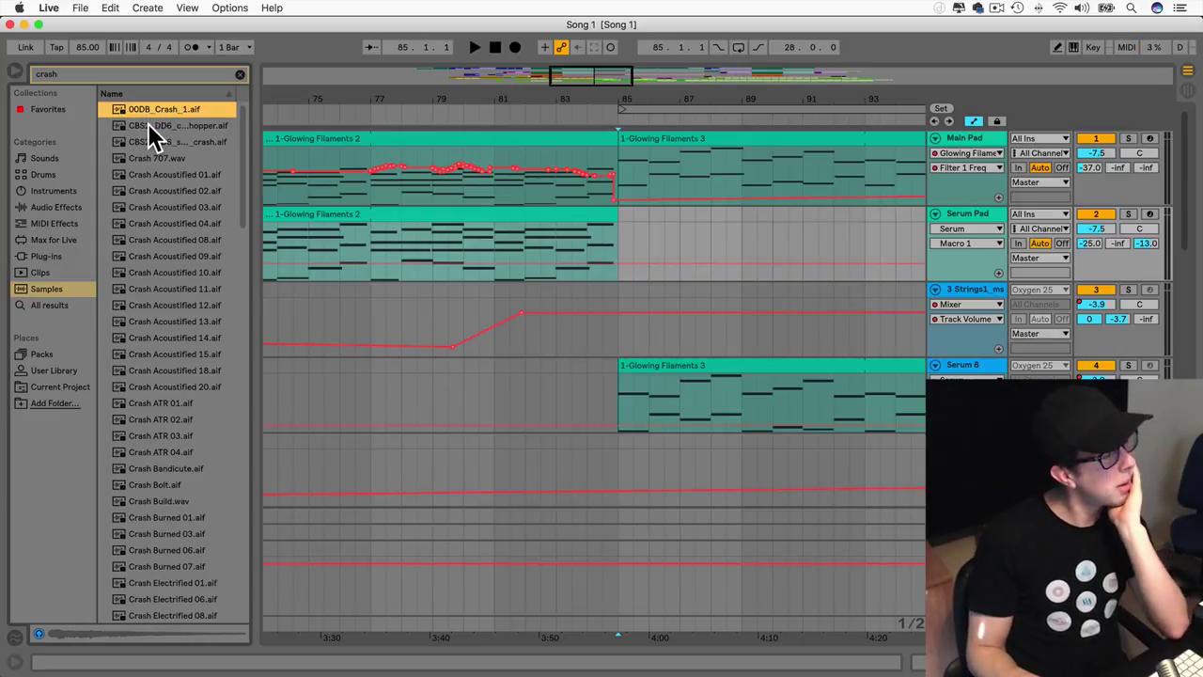
pyautogui.click(148, 123)
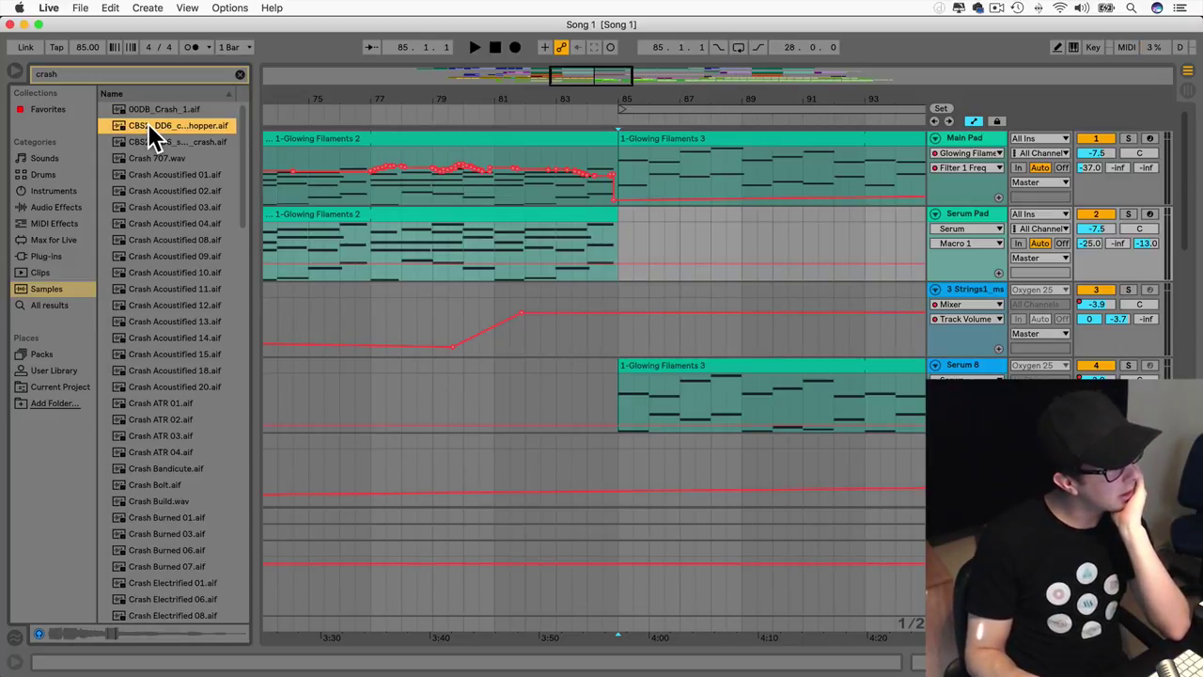
pyautogui.press('Down')
pyautogui.press('Down')
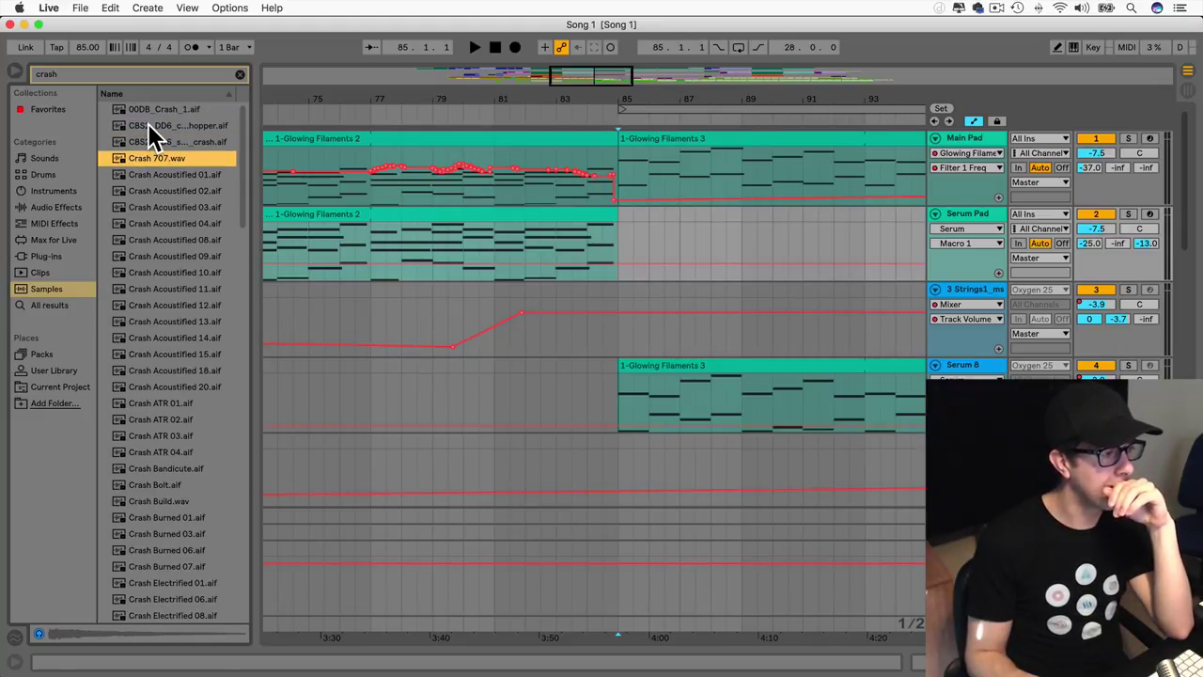
pyautogui.press('Down')
pyautogui.press('Down')
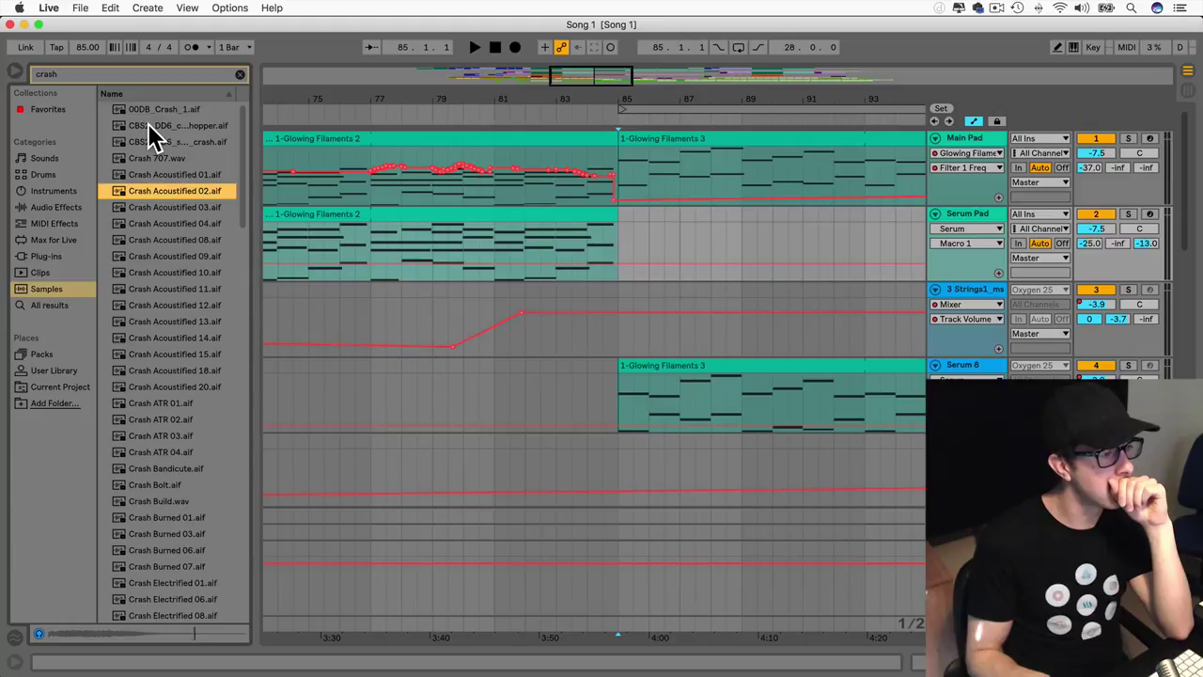
pyautogui.press('Up')
pyautogui.press('Up')
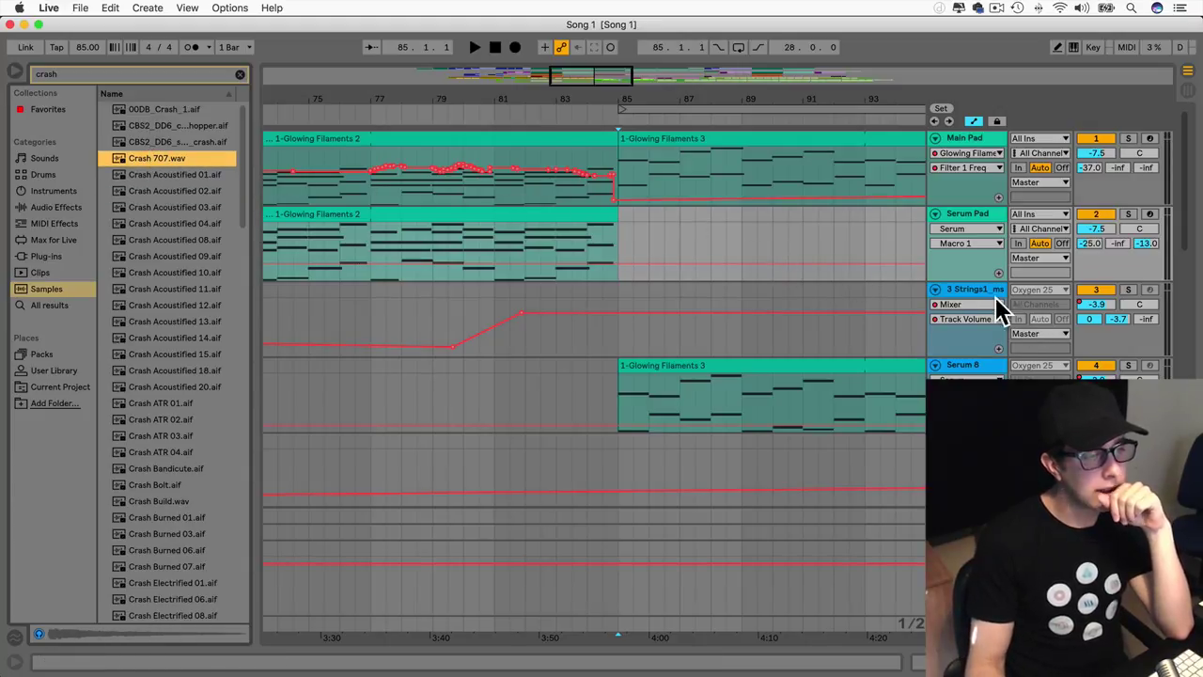
# Step: Insert an audio track below the 3 Strings1 track and place Crash 707.wav on it at bar 85
pyautogui.click(962, 288)
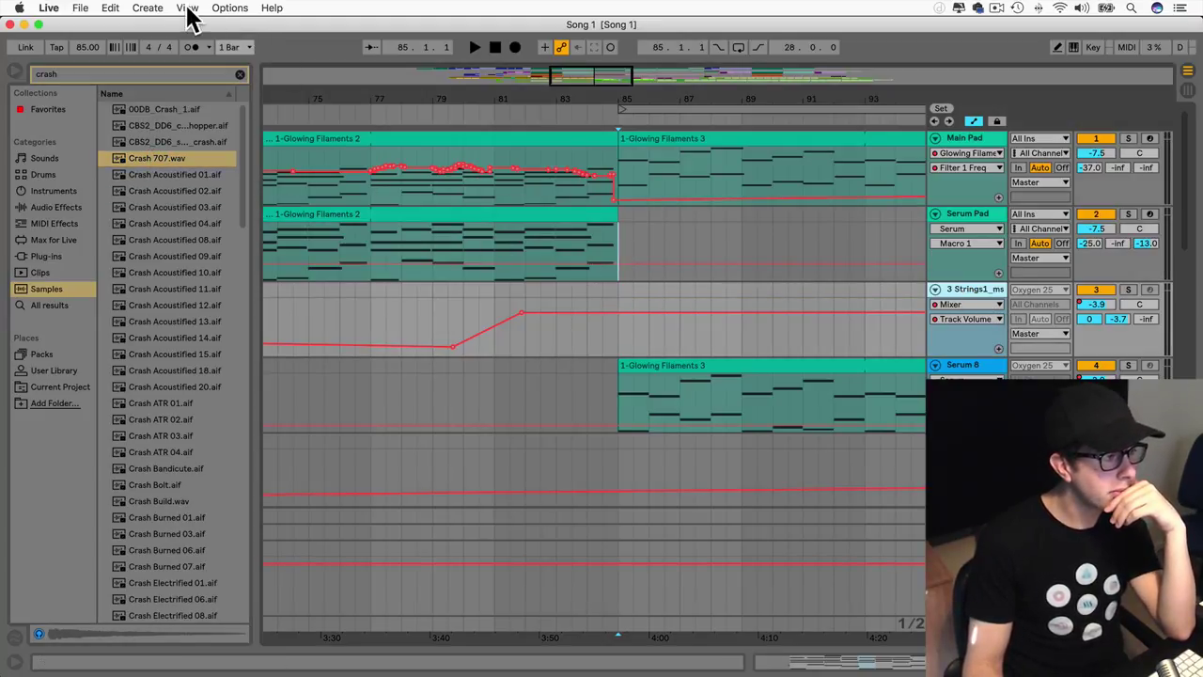
pyautogui.click(150, 8)
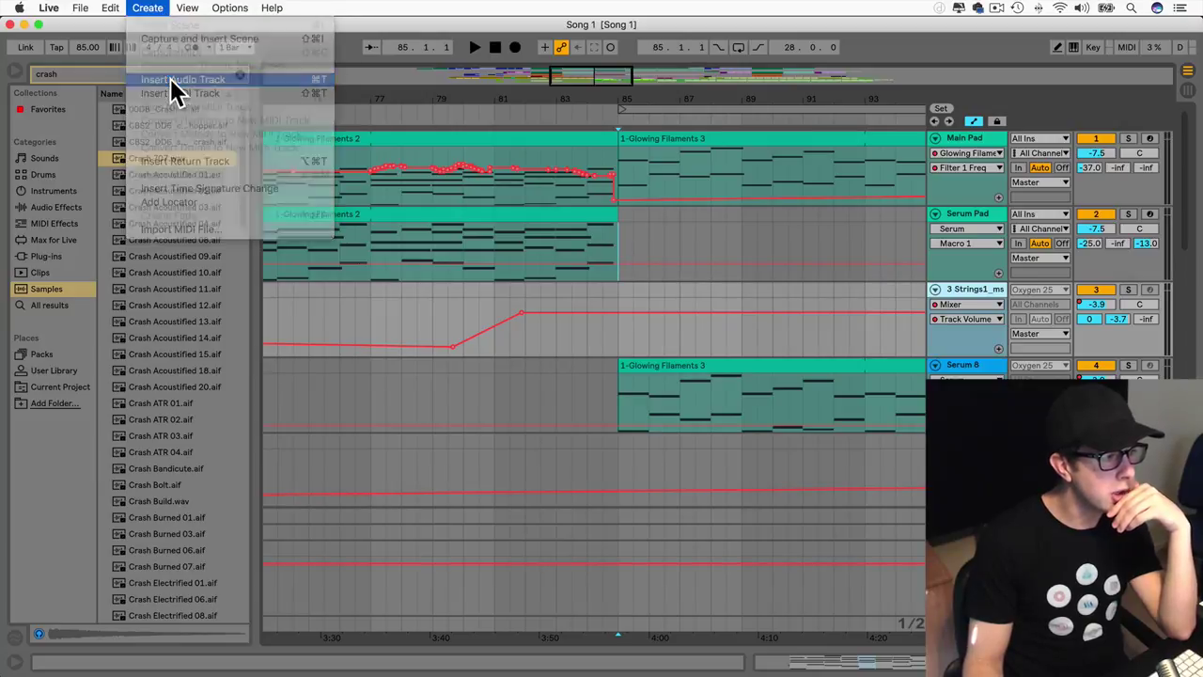
pyautogui.click(179, 79)
pyautogui.moveTo(141, 158); pyautogui.dragTo(621, 403)
pyautogui.click(616, 392)
# Step: Add the Echo audio effect to the Crash 707 track, clearing the browser search first, and audition it from 84.3.1
pyautogui.doubleClick(975, 365)
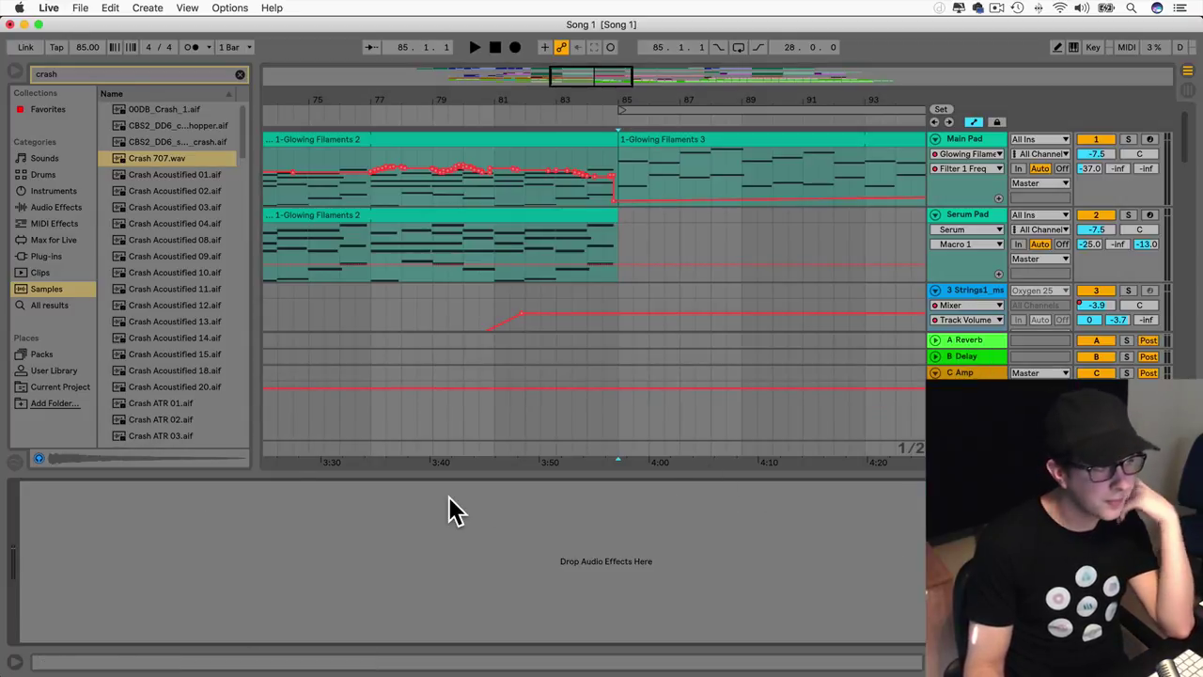
pyautogui.click(59, 208)
pyautogui.moveTo(78, 73); pyautogui.dragTo(2, 59)
pyautogui.press('BackSpace')
pyautogui.click(139, 291)
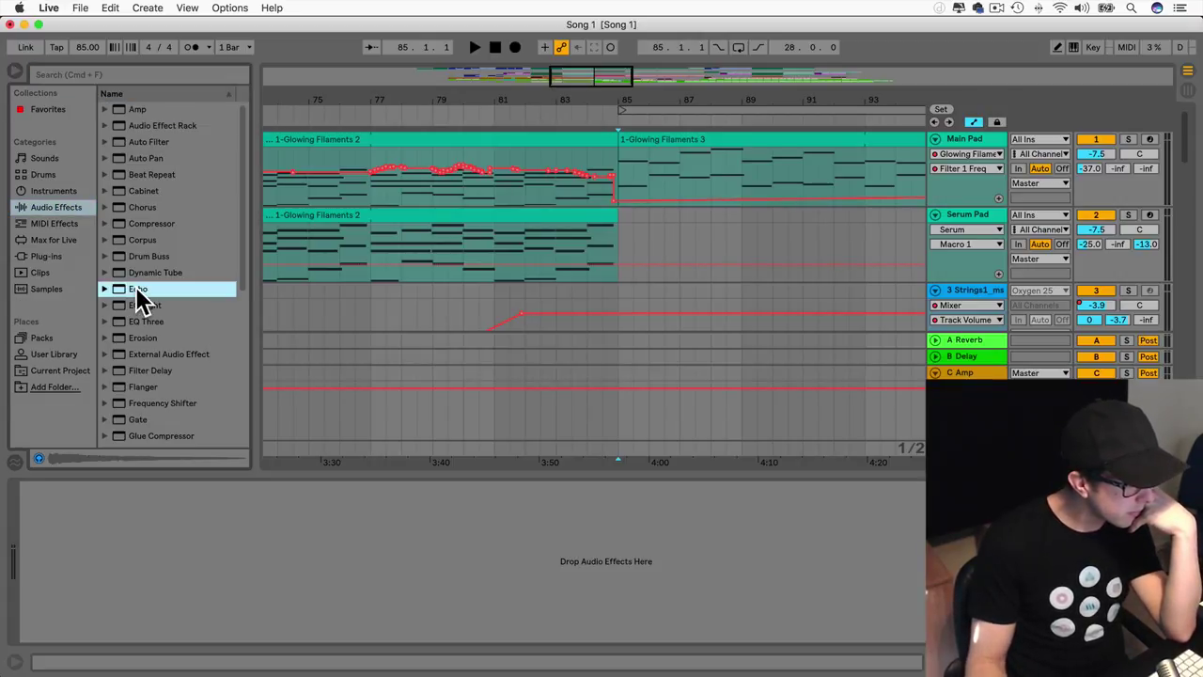
pyautogui.moveTo(723, 273); pyautogui.dragTo(978, 229)
pyautogui.scroll(-4, 739, 382)
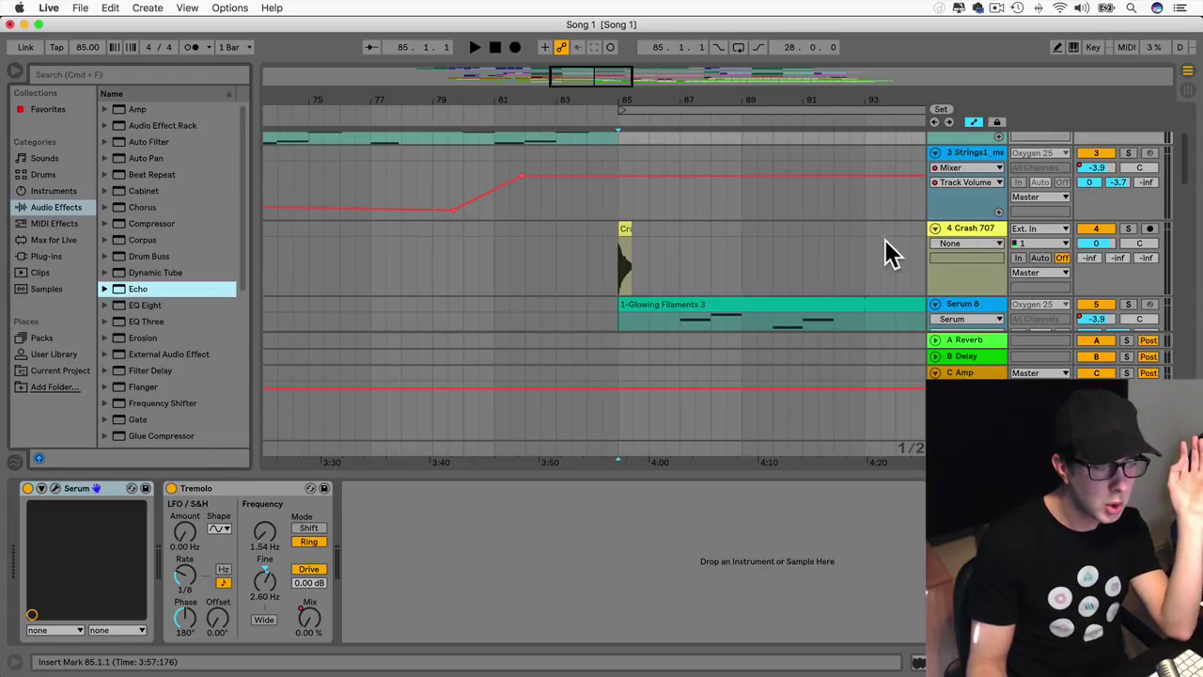
pyautogui.click(968, 232)
pyautogui.moveTo(141, 296); pyautogui.dragTo(395, 529)
pyautogui.click(610, 263)
pyautogui.press('space')
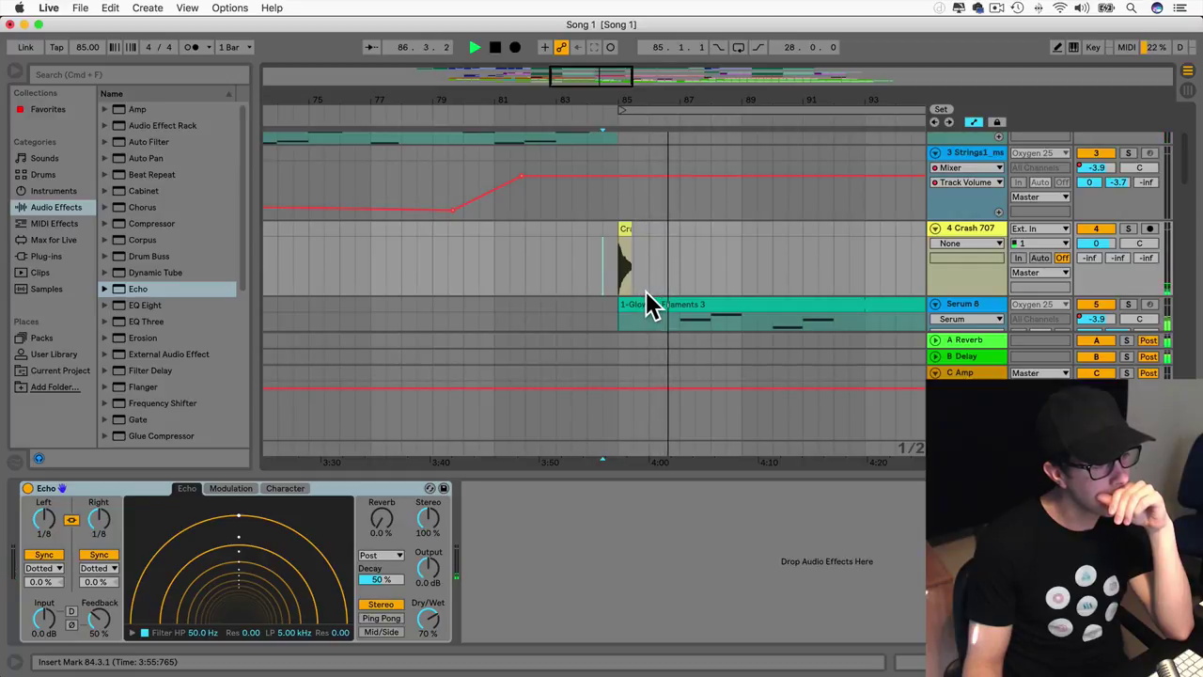
pyautogui.press('space')
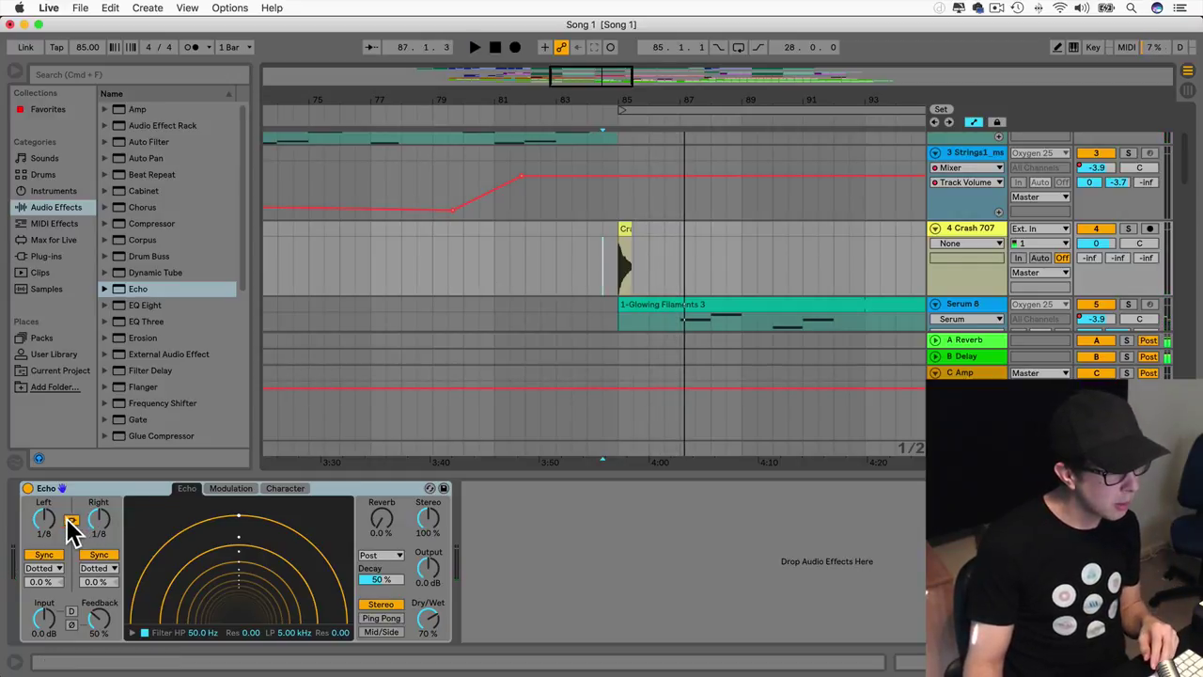
# Step: Unlink Echo's left and right delay times, set the right one to 1/16, and audition the crash at bar 85
pyautogui.click(69, 519)
pyautogui.click(95, 520)
pyautogui.moveTo(99, 520); pyautogui.dragTo(99, 531)
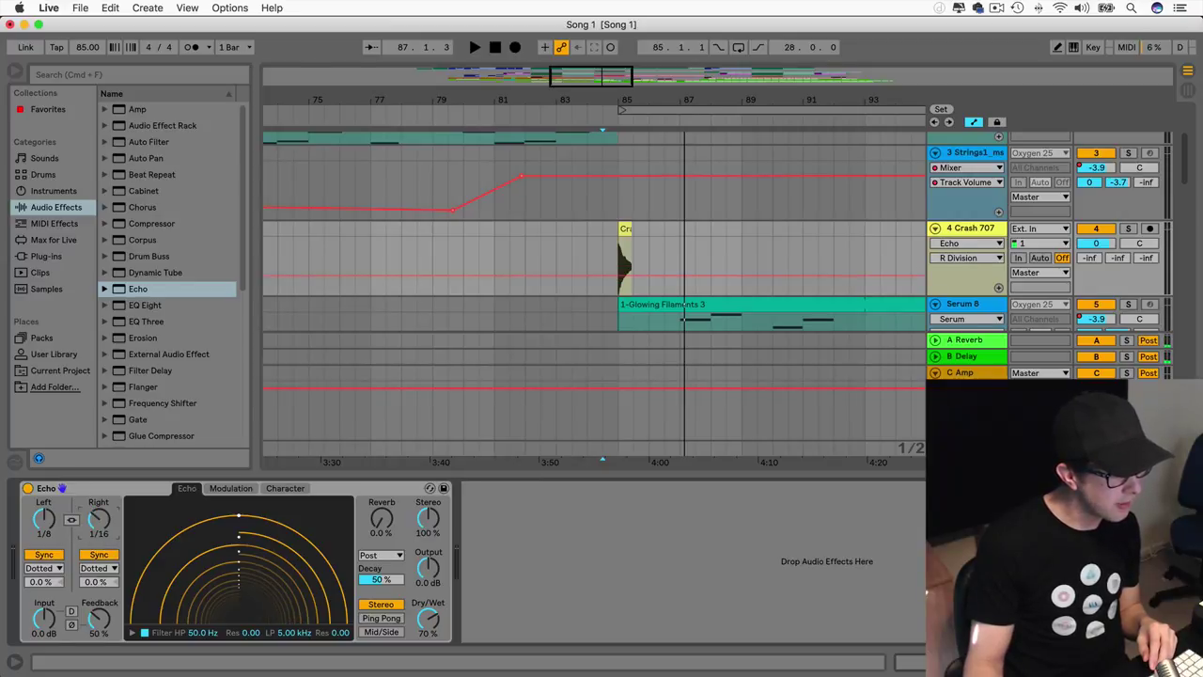
pyautogui.click(611, 252)
pyautogui.press('space')
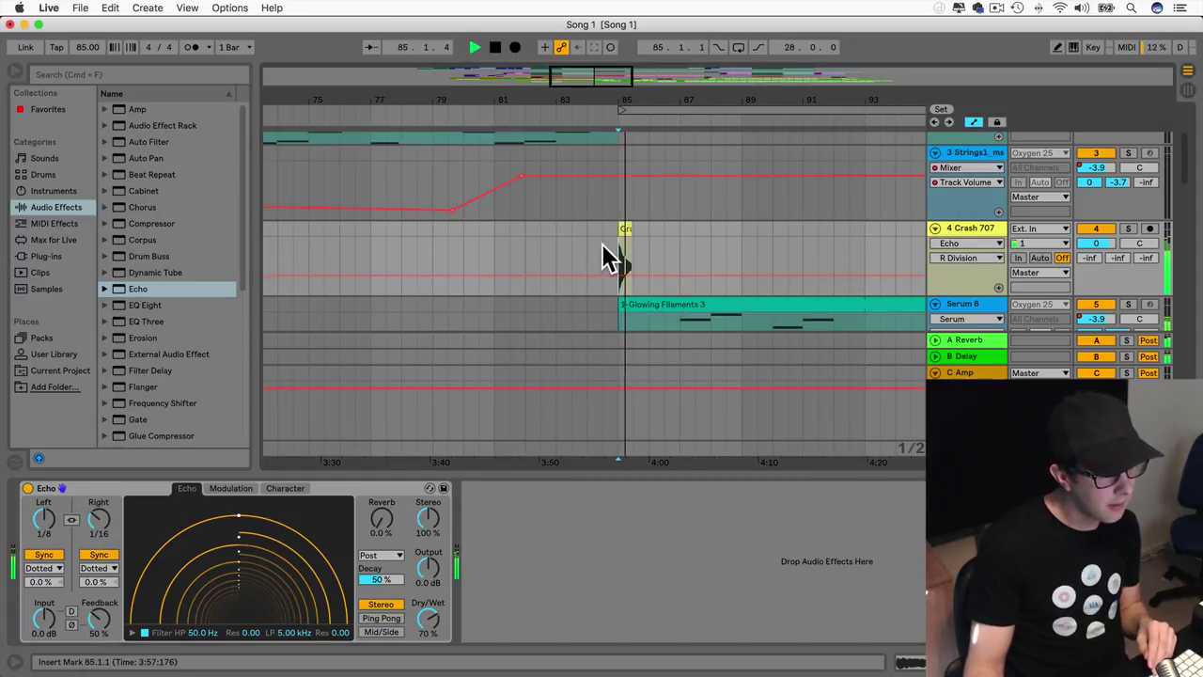
# Step: Set Echo's right delay time to 1/8, relink both delay times, raise its reverb to 31%, and audition the crash at bar 85
pyautogui.moveTo(99, 520); pyautogui.dragTo(99, 511)
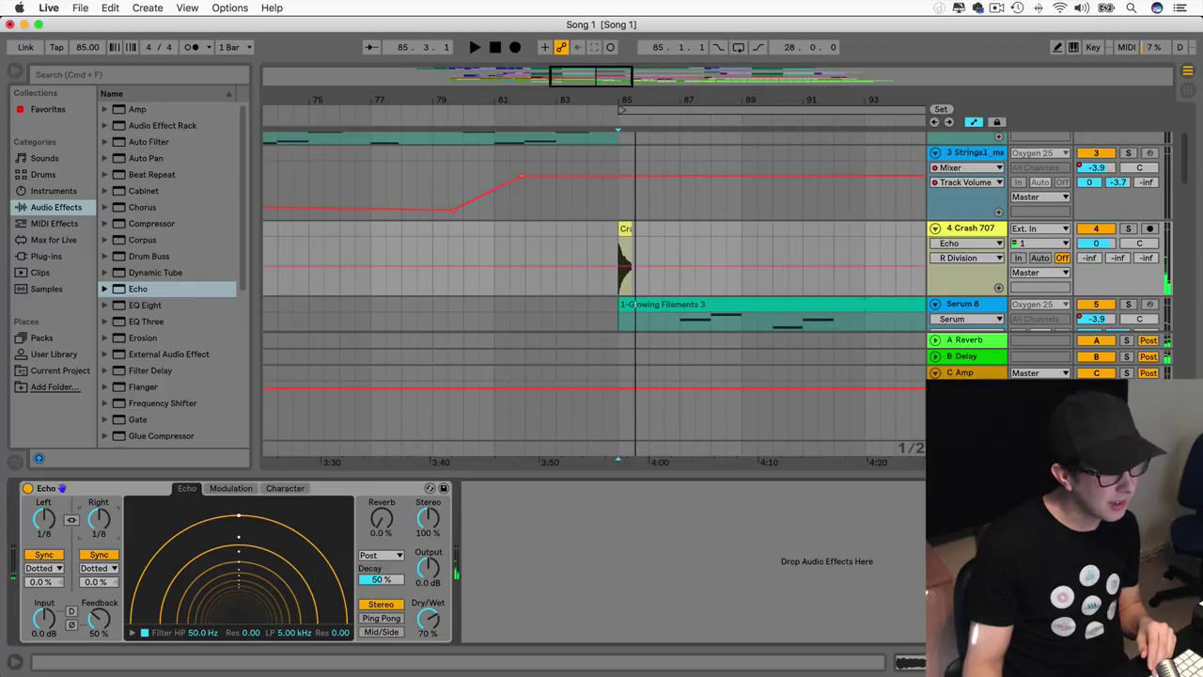
pyautogui.click(72, 520)
pyautogui.moveTo(367, 543); pyautogui.dragTo(408, 491)
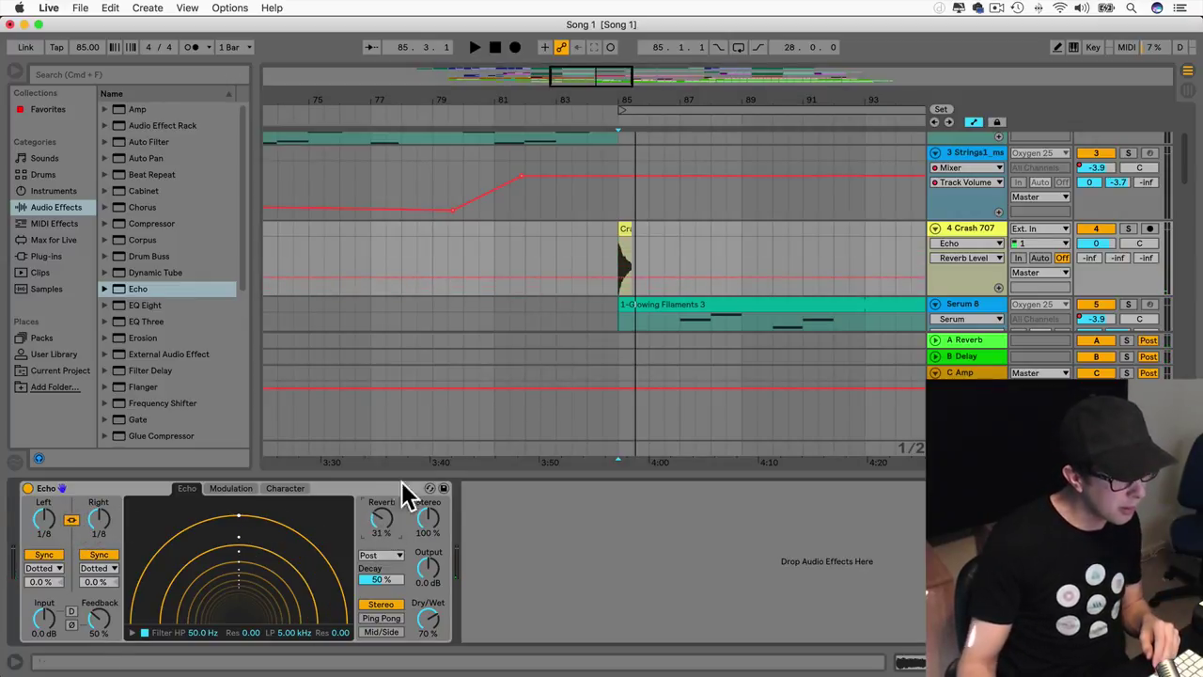
pyautogui.click(618, 264)
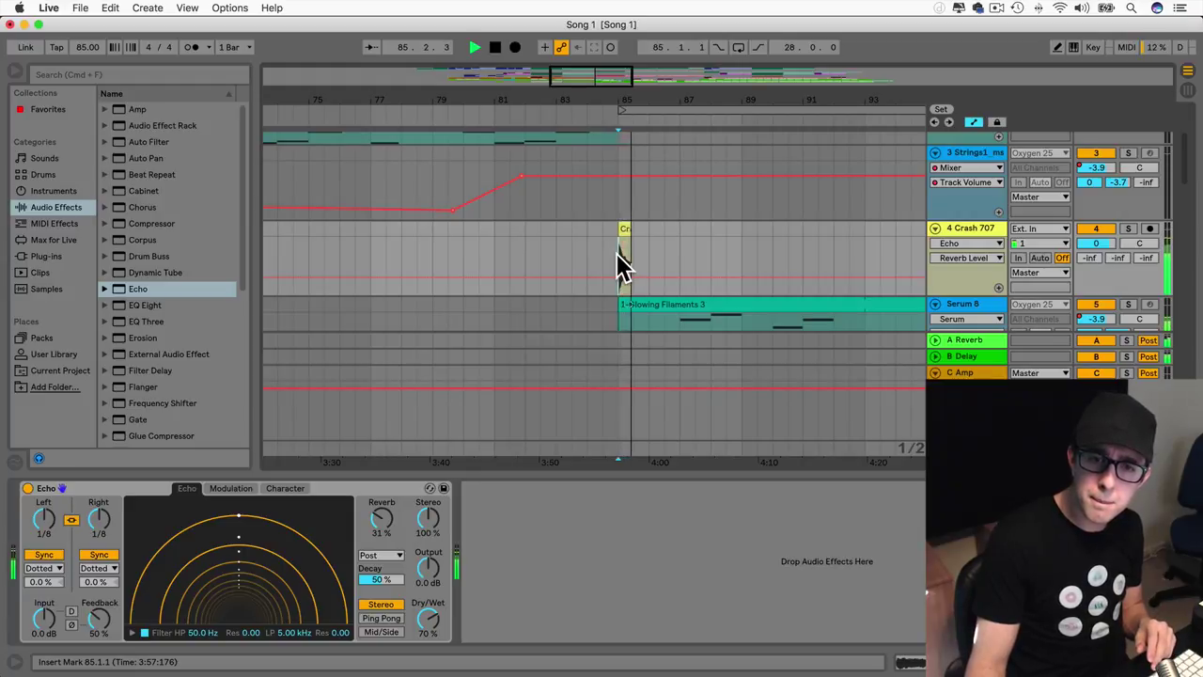
# Step: Audition the crash with Echo's feedback at 6%, settle on a feedback of 58%, and play it again from bar 85
pyautogui.moveTo(98, 613); pyautogui.dragTo(94, 623)
pyautogui.press('space')
pyautogui.press('space')
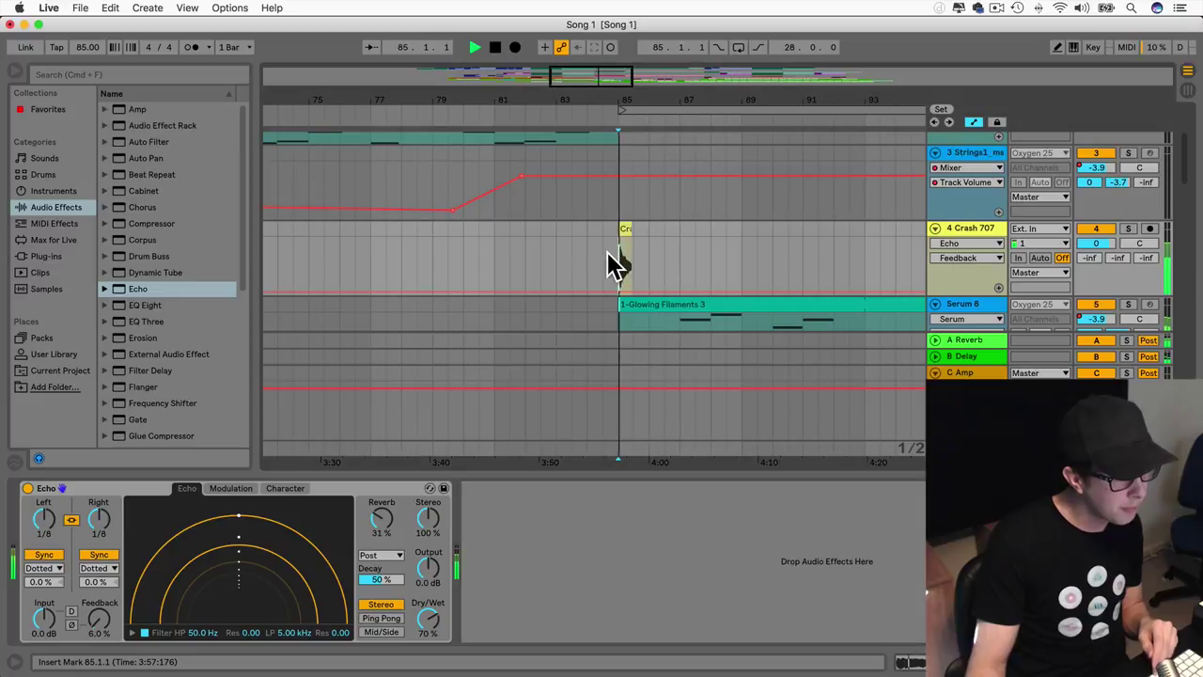
pyautogui.press('space')
pyautogui.moveTo(99, 621); pyautogui.dragTo(100, 578)
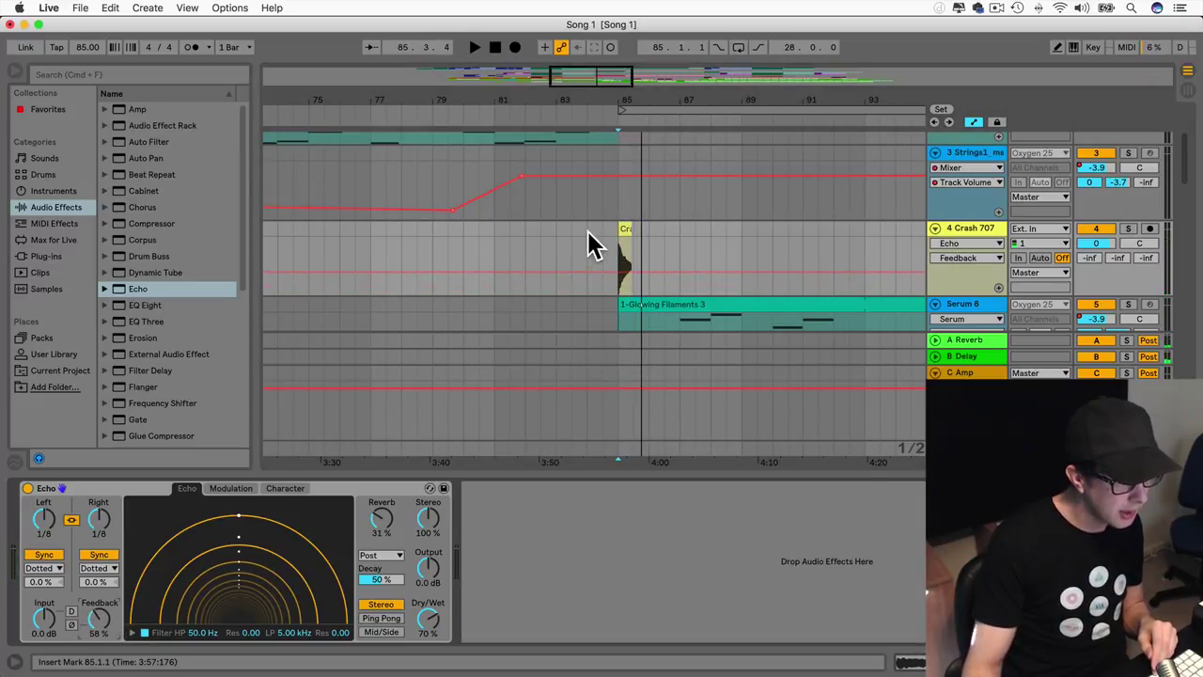
pyautogui.press('space')
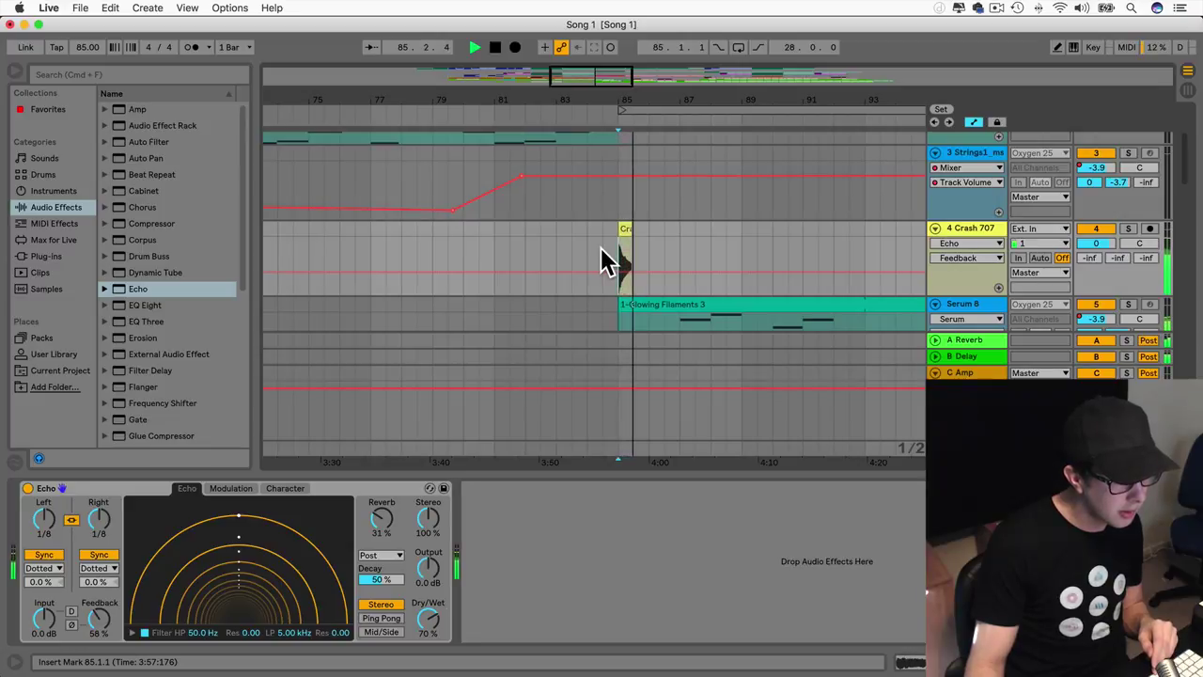
pyautogui.press('space')
# Step: Lower Echo's dry/wet mix to 33% and audition the crash
pyautogui.moveTo(427, 617); pyautogui.dragTo(427, 649)
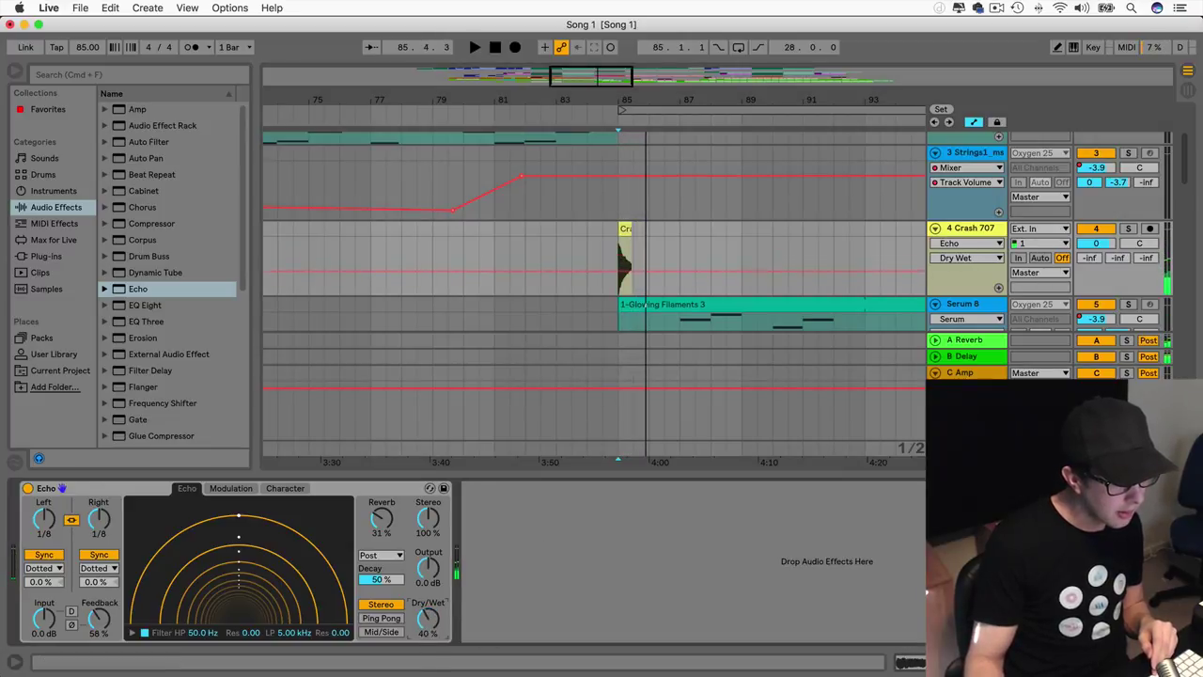
pyautogui.press('space')
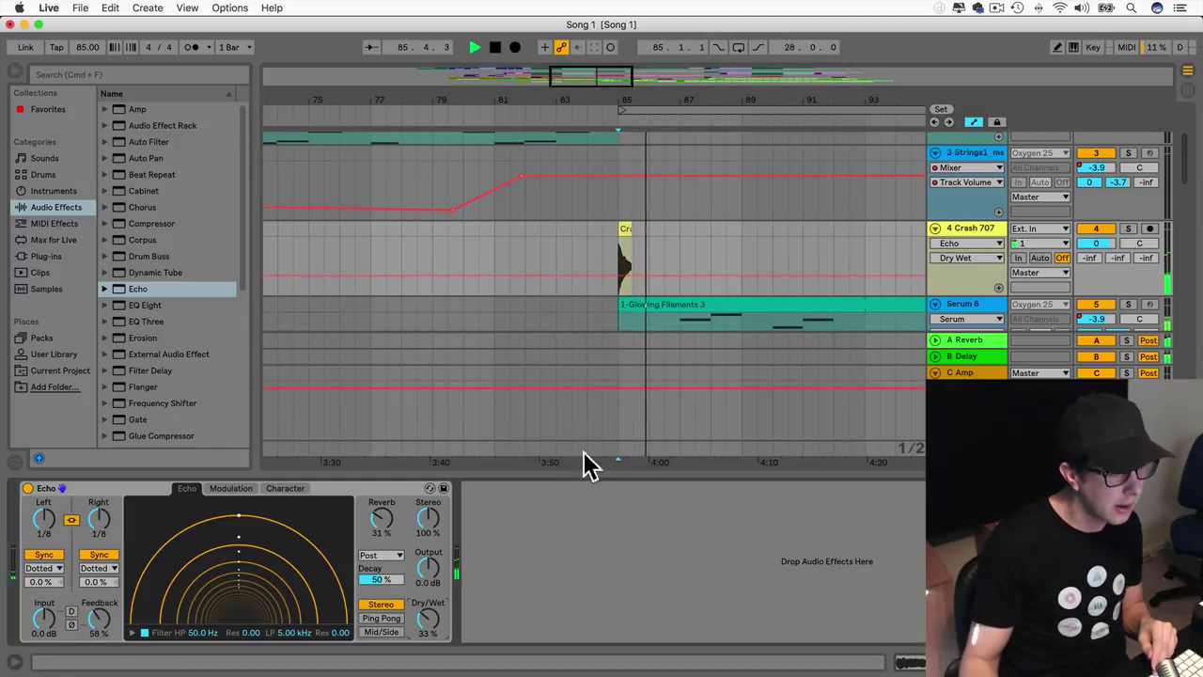
pyautogui.press('space')
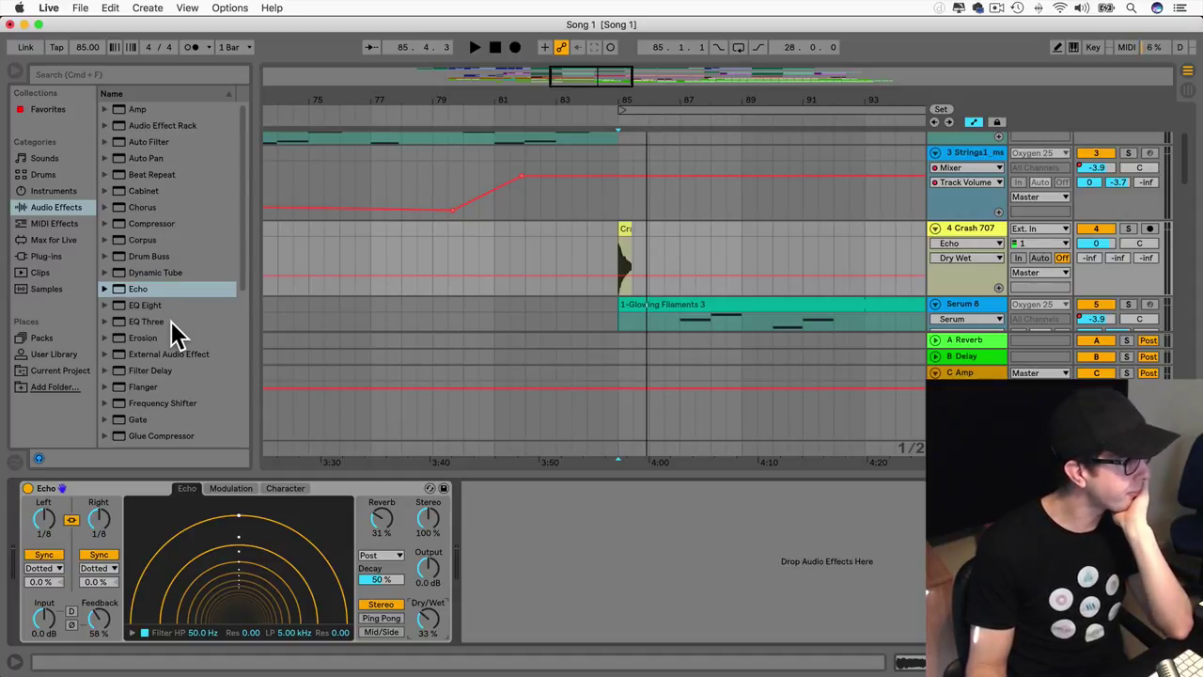
# Step: Insert EQ Eight before Echo on the Crash 707 track, enable band 8 as a high cut at about 774 Hz, and play from bar 85
pyautogui.moveTo(150, 312)
pyautogui.mouseDown()
pyautogui.moveTo(32, 532)
pyautogui.moveTo(15, 536)
pyautogui.moveTo(40, 543)
pyautogui.mouseUp()
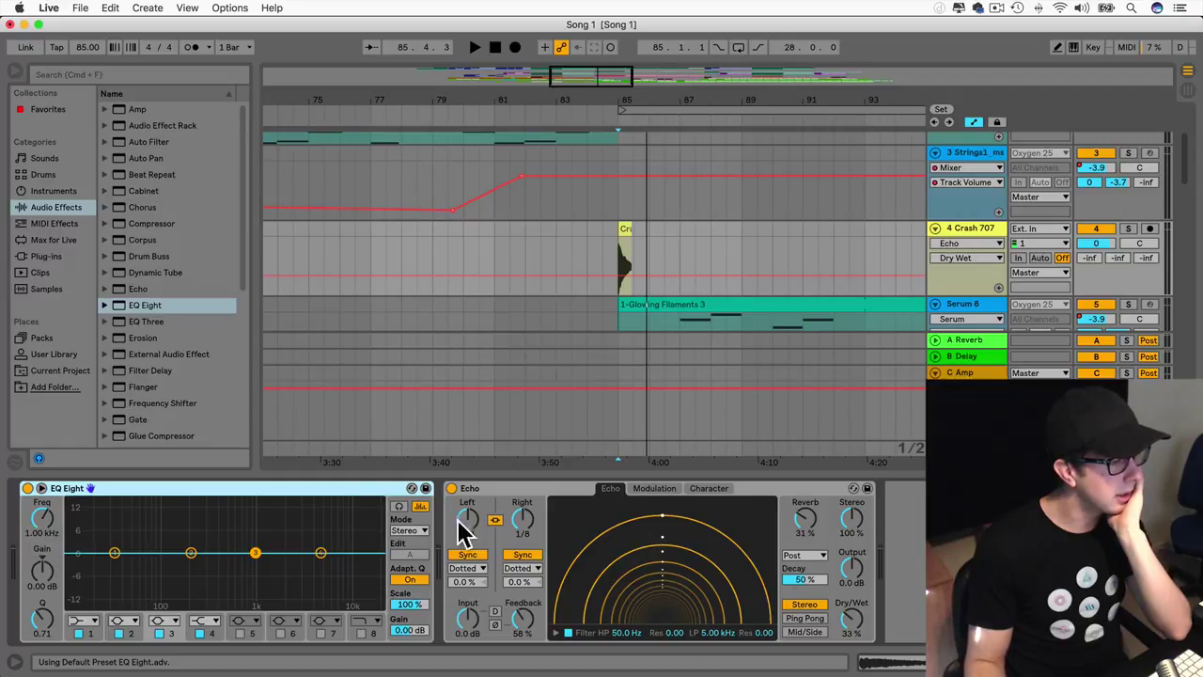
pyautogui.click(361, 633)
pyautogui.moveTo(253, 565); pyautogui.dragTo(246, 564)
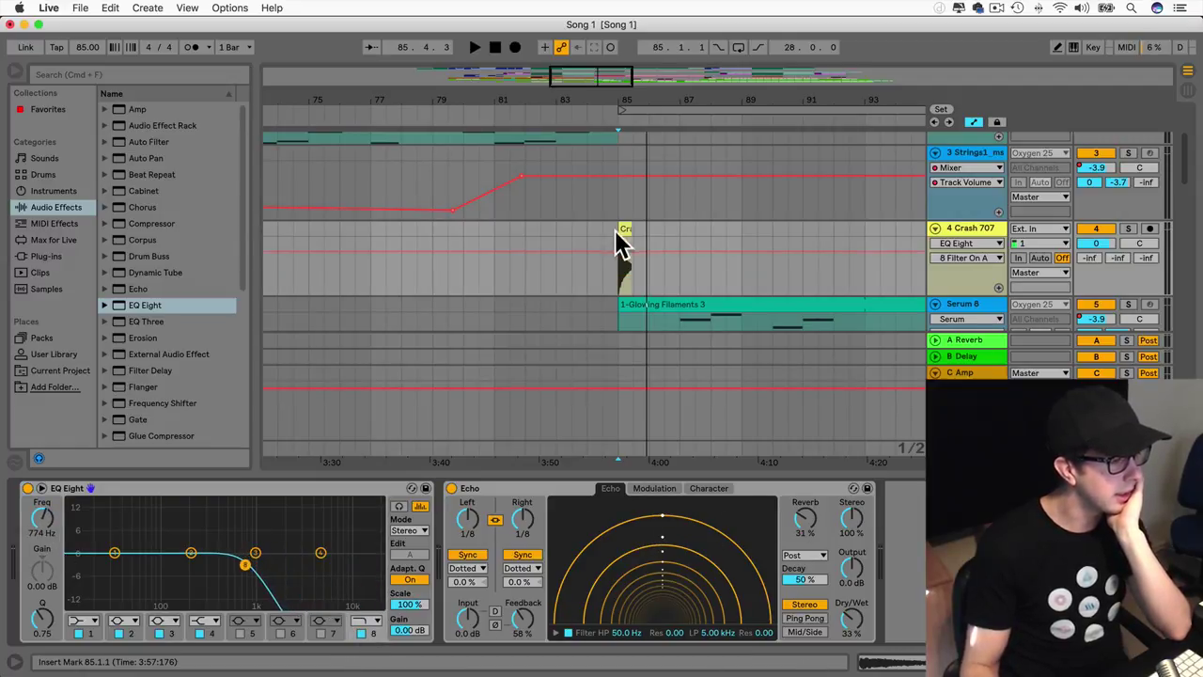
pyautogui.press('space')
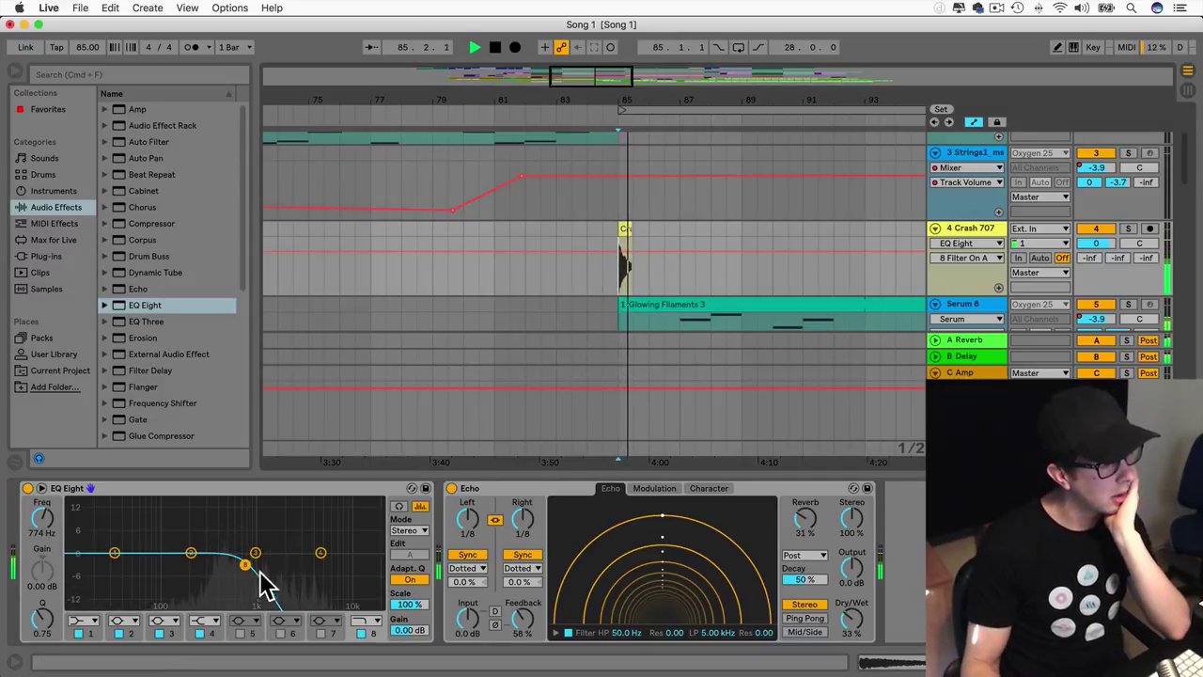
# Step: Try EQ Eight's high cut at 1.56 kHz, bring it down to 1.09 kHz, and audition the crash at both settings
pyautogui.moveTo(247, 566); pyautogui.dragTo(272, 565)
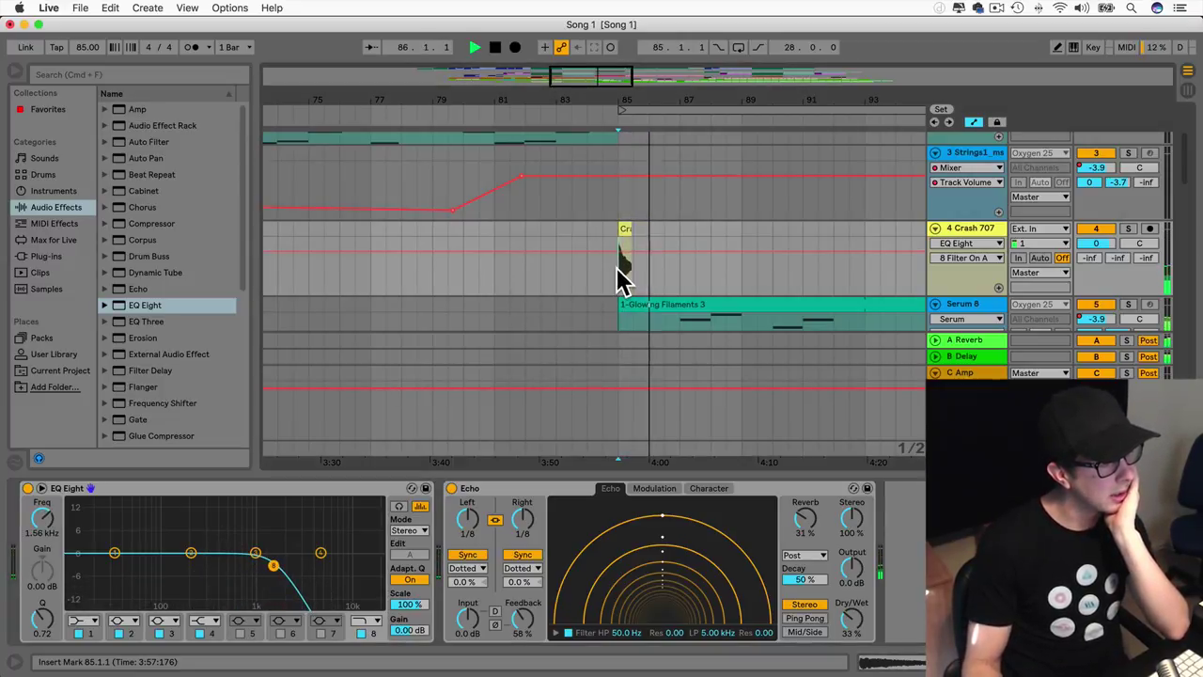
pyautogui.press('space')
pyautogui.press('space')
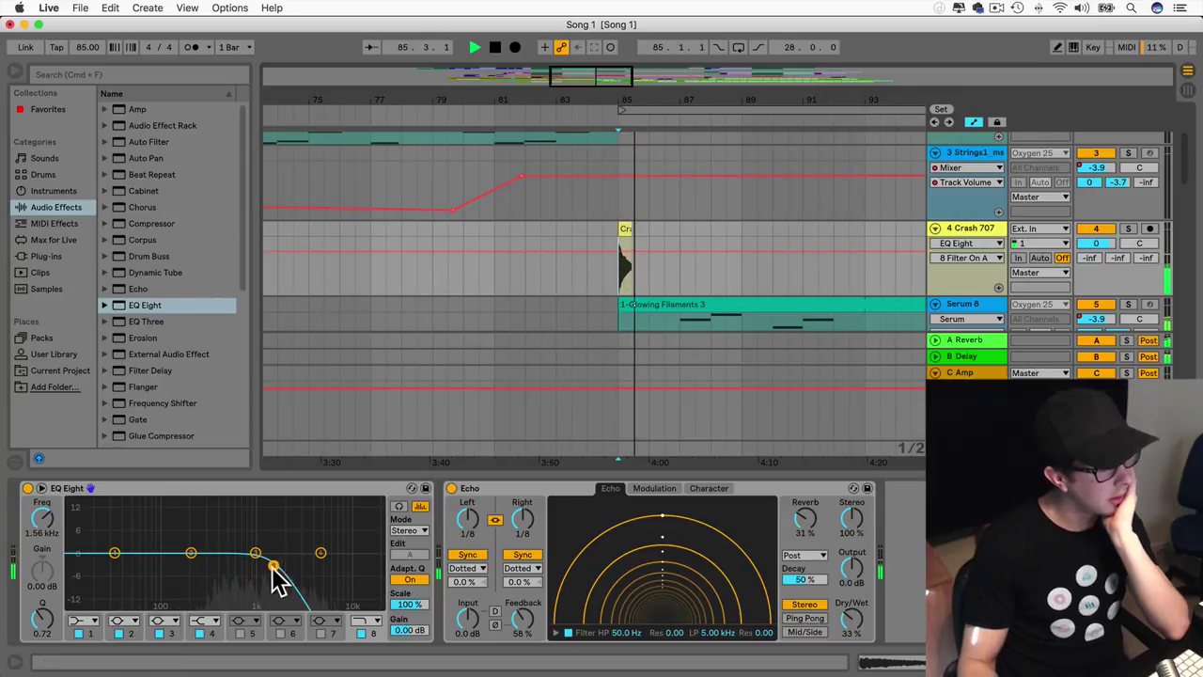
pyautogui.moveTo(273, 566); pyautogui.dragTo(260, 569)
pyautogui.press('space')
pyautogui.press('space')
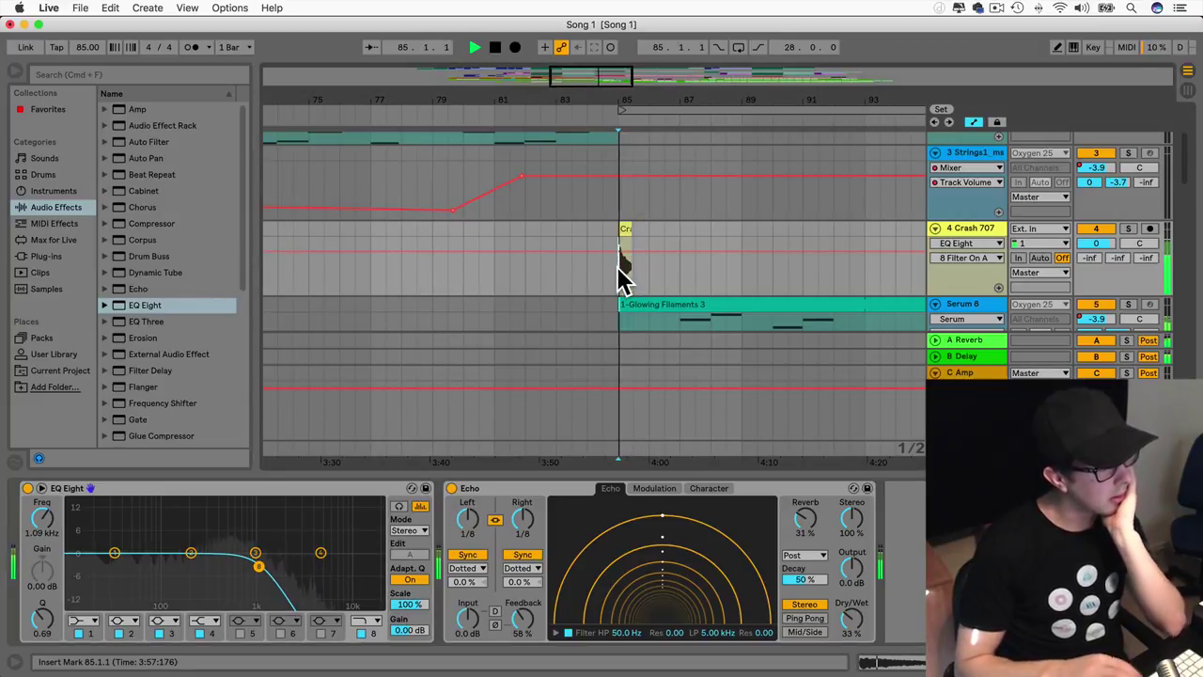
pyautogui.press('space')
# Step: Try a low cut on EQ Eight's band 1 at about 61 Hz, audition it, and switch the band off
pyautogui.click(81, 618)
pyautogui.moveTo(138, 567); pyautogui.dragTo(142, 565)
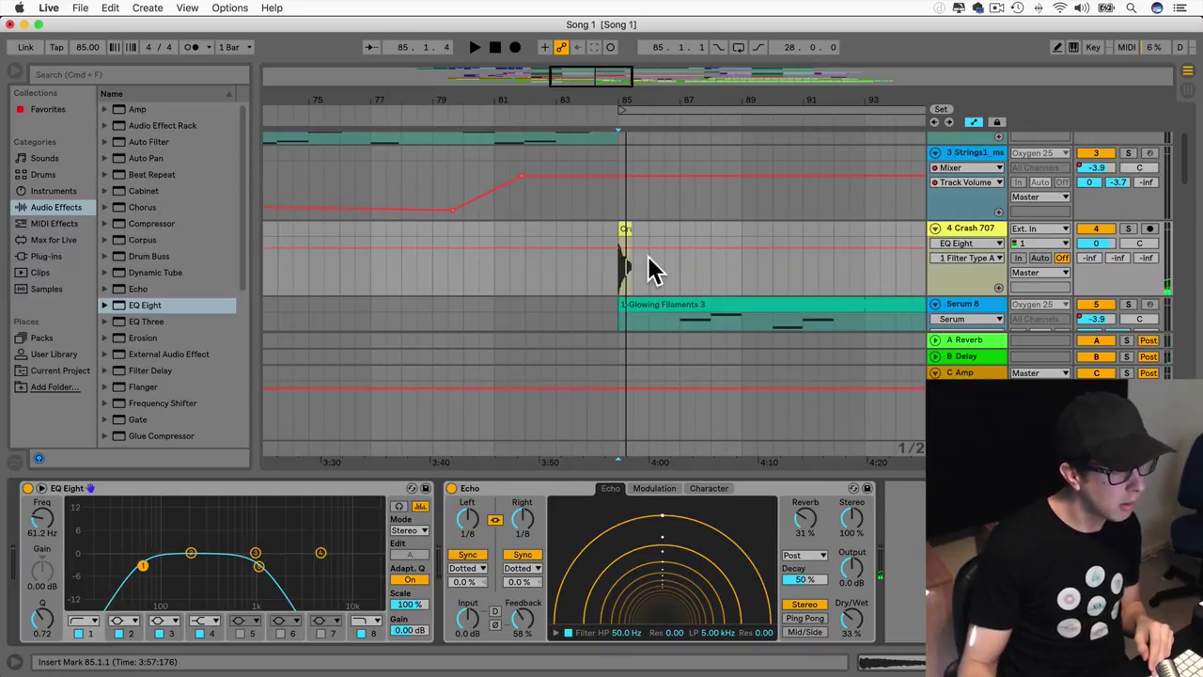
pyautogui.press('space')
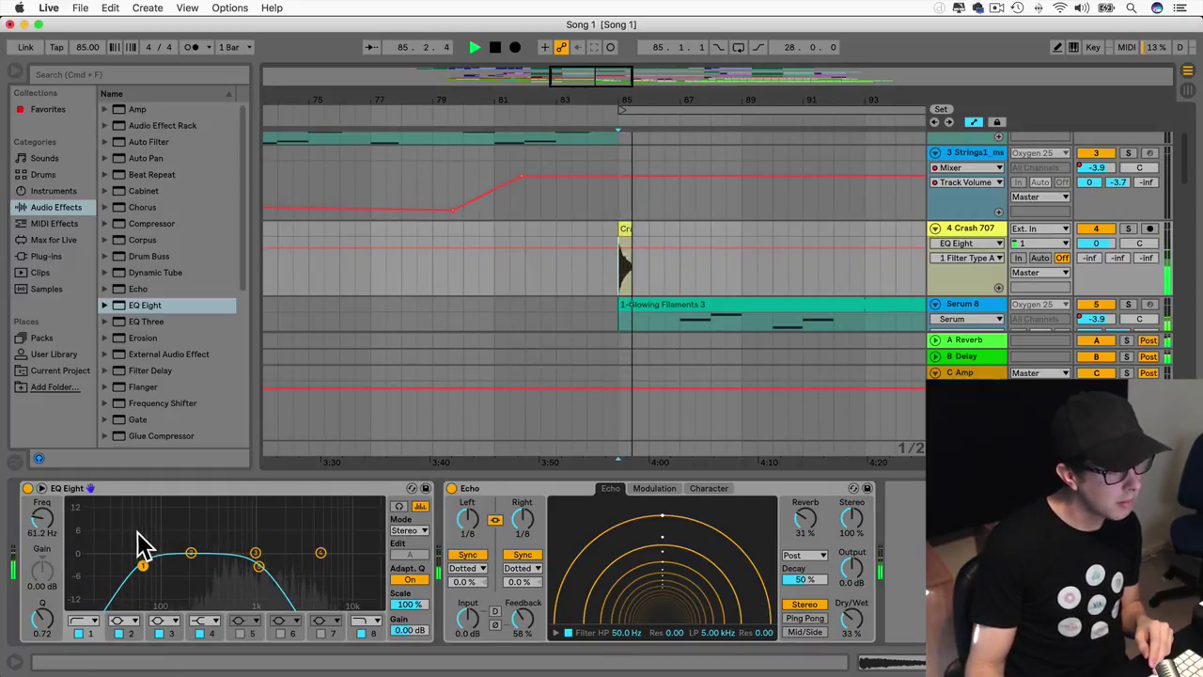
pyautogui.click(79, 633)
pyautogui.press('space')
# Step: Raise EQ Eight's high cut to 1.26 kHz and Echo's reverb to 60% while auditioning the crash from bar 85
pyautogui.press('space')
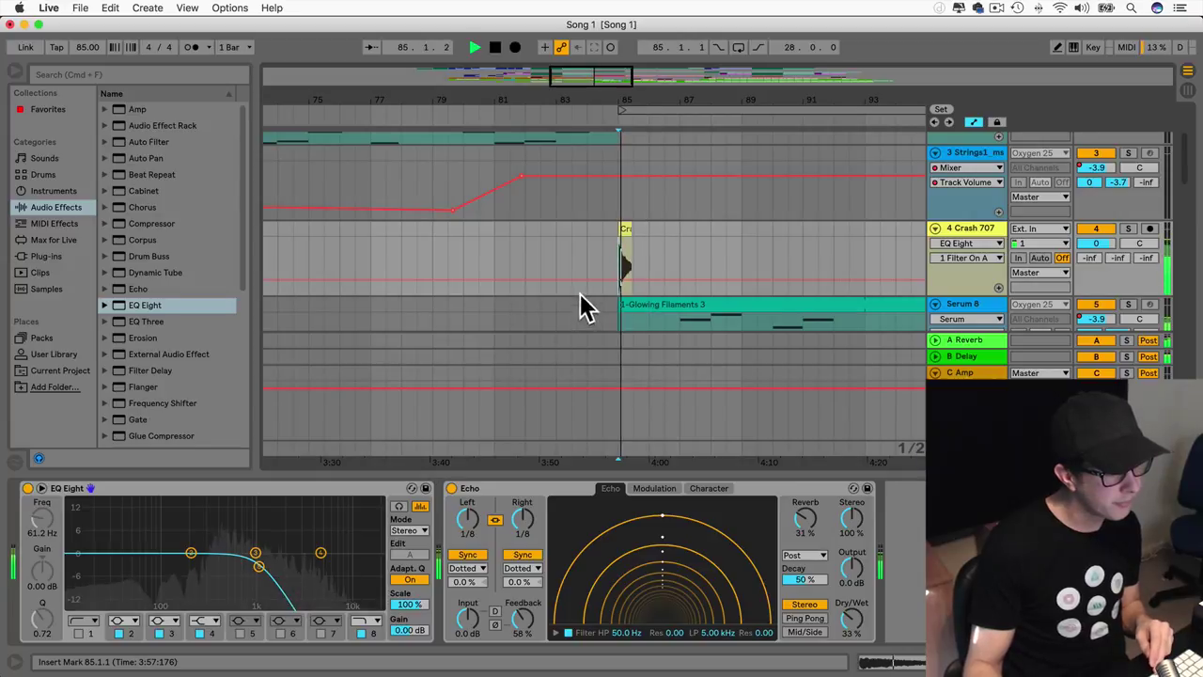
pyautogui.moveTo(259, 566); pyautogui.dragTo(266, 566)
pyautogui.press('space')
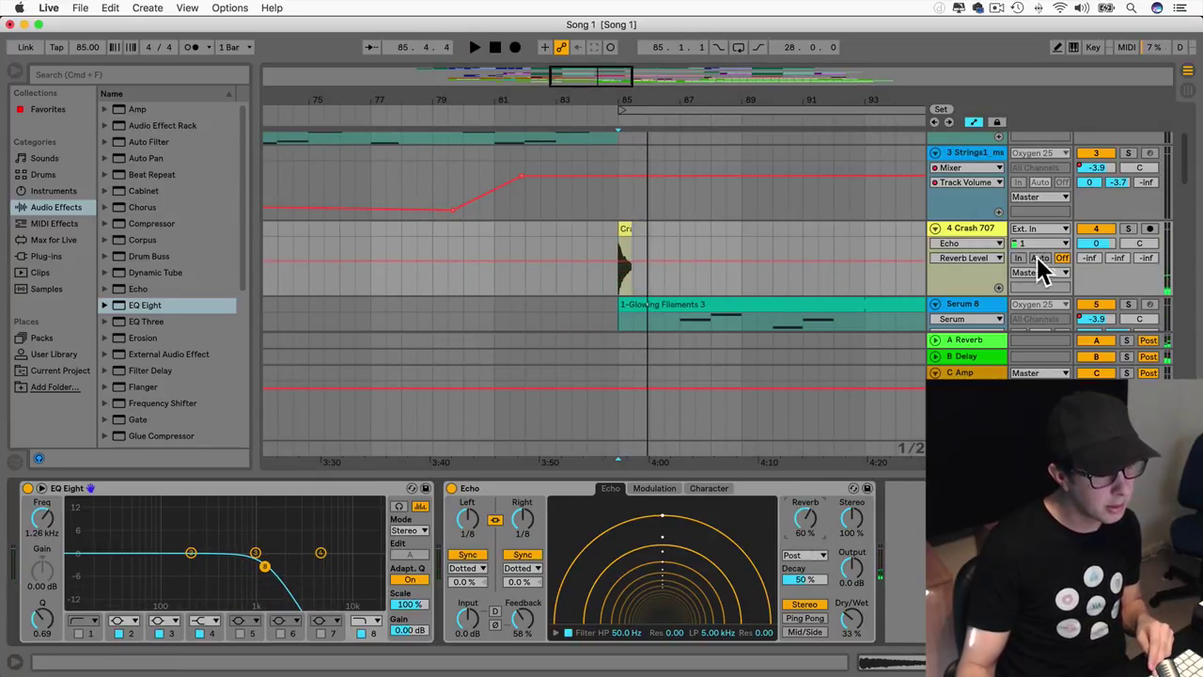
# Step: Lower the Crash 707 track volume to -14.6 dB and audition the transition from 84.3.1
pyautogui.moveTo(1089, 246); pyautogui.dragTo(1089, 250)
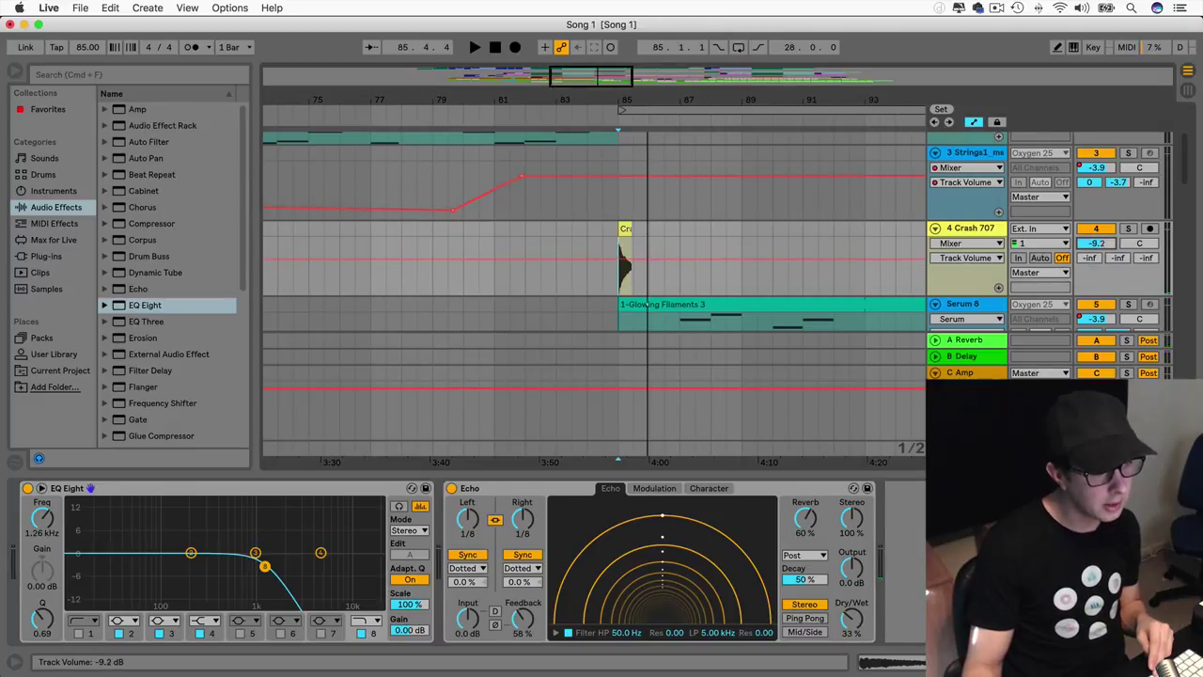
pyautogui.click(617, 280)
pyautogui.press('space')
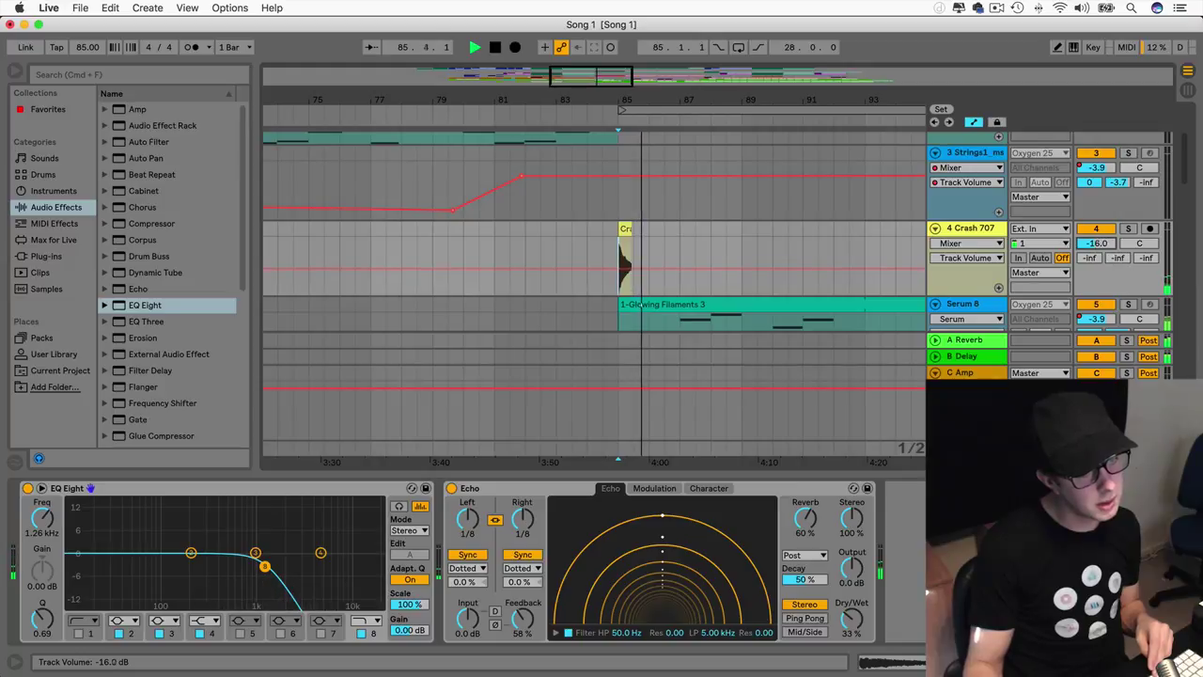
pyautogui.press('space')
pyautogui.press('space')
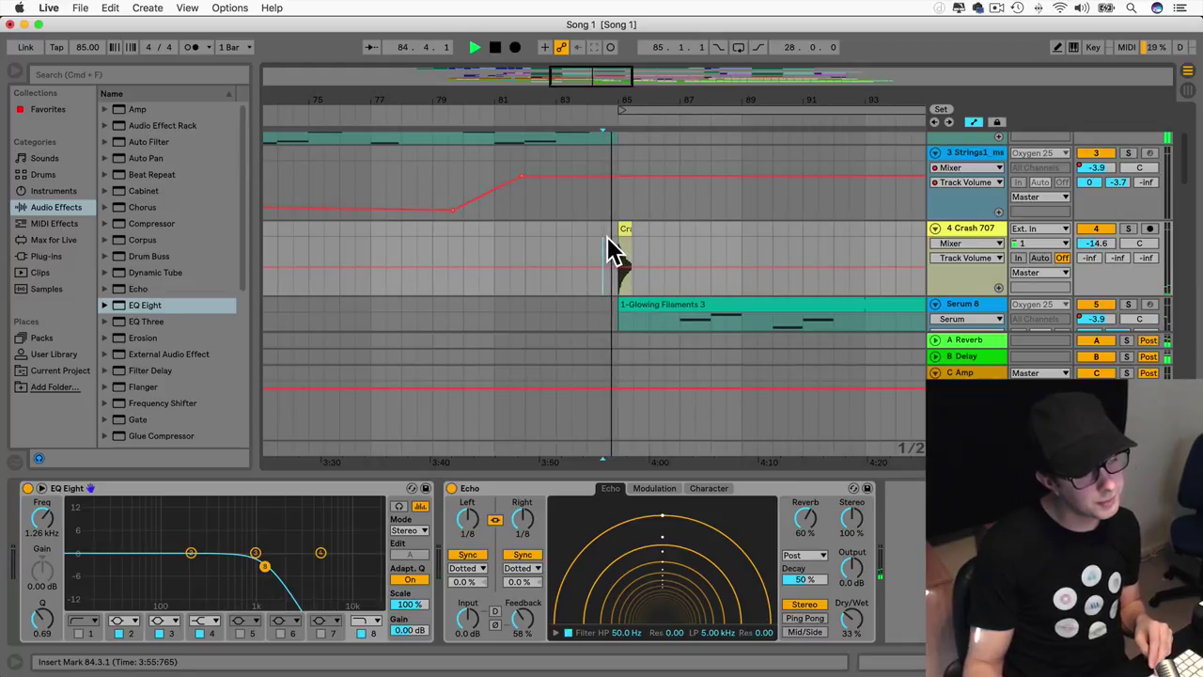
# Step: Raise EQ Eight's high cut to 1.90 kHz and audition the crash from bar 85
pyautogui.moveTo(270, 569); pyautogui.dragTo(280, 565)
pyautogui.click(619, 249)
pyautogui.press('space')
pyautogui.press('space')
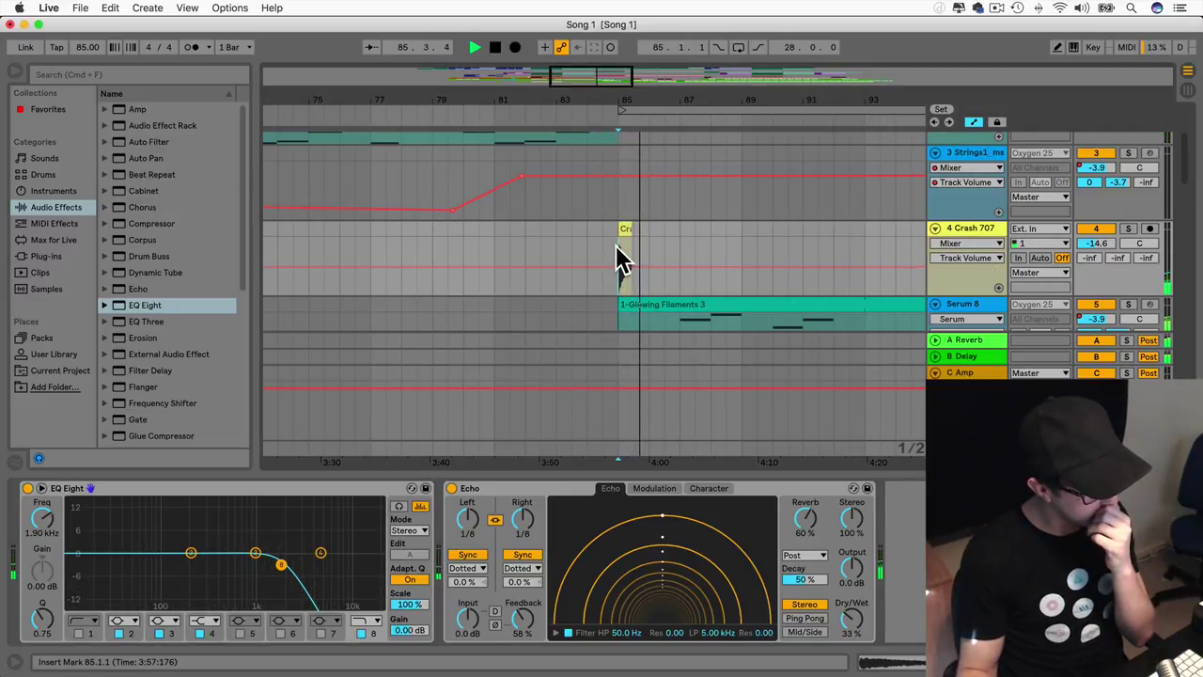
# Step: Set Echo's dry/wet mix to 36% and audition the crash from bar 85
pyautogui.moveTo(850, 615)
pyautogui.mouseDown()
pyautogui.moveTo(850, 599)
pyautogui.moveTo(850, 631)
pyautogui.mouseUp()
pyautogui.press('space')
pyautogui.press('space')
pyautogui.press('space')
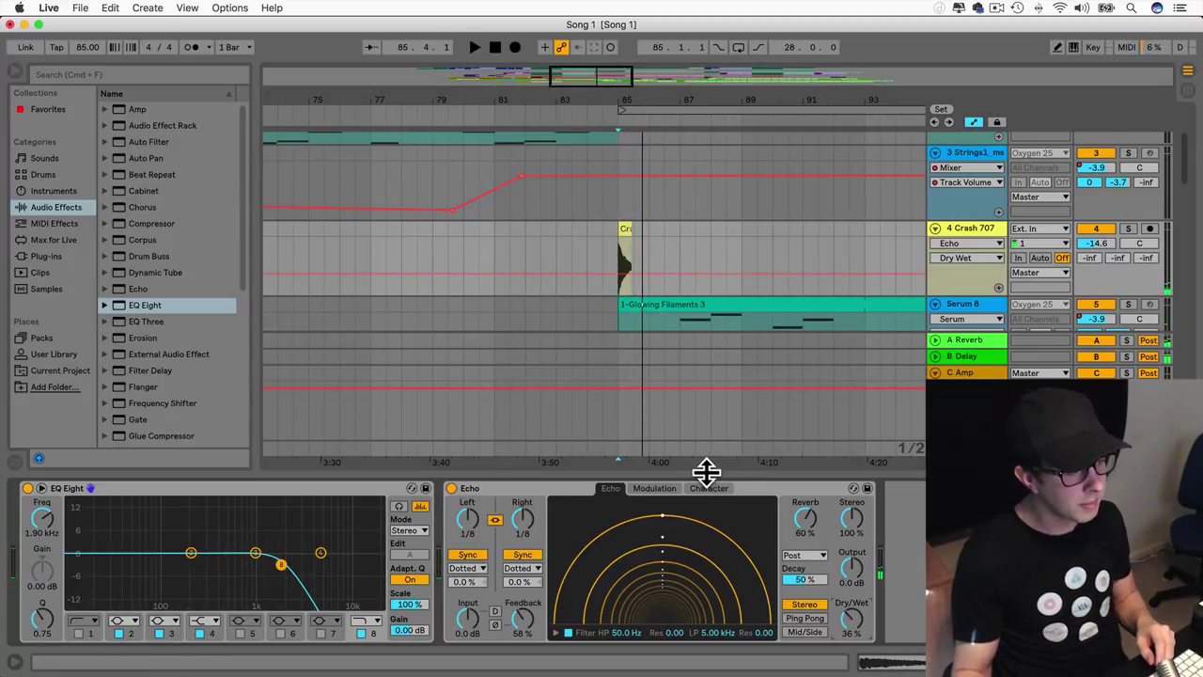
# Step: Hide the device view and play the transition into the breakdown from bar 84
pyautogui.moveTo(707, 470); pyautogui.dragTo(687, 575)
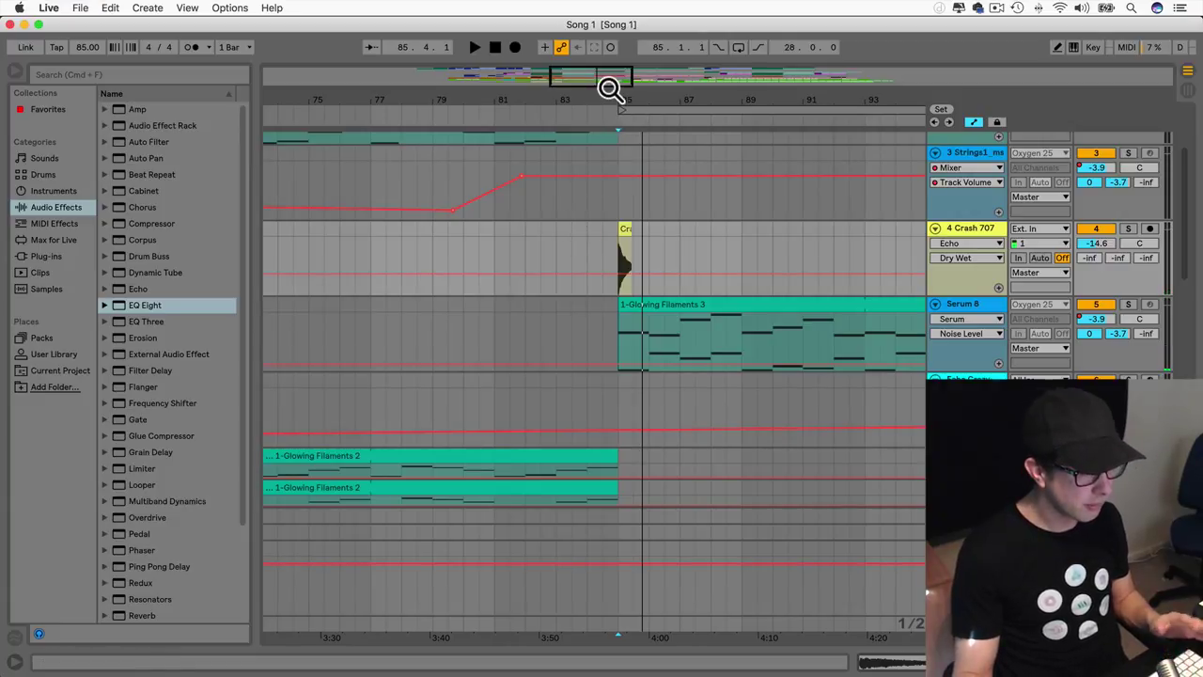
pyautogui.moveTo(612, 77); pyautogui.dragTo(649, 213)
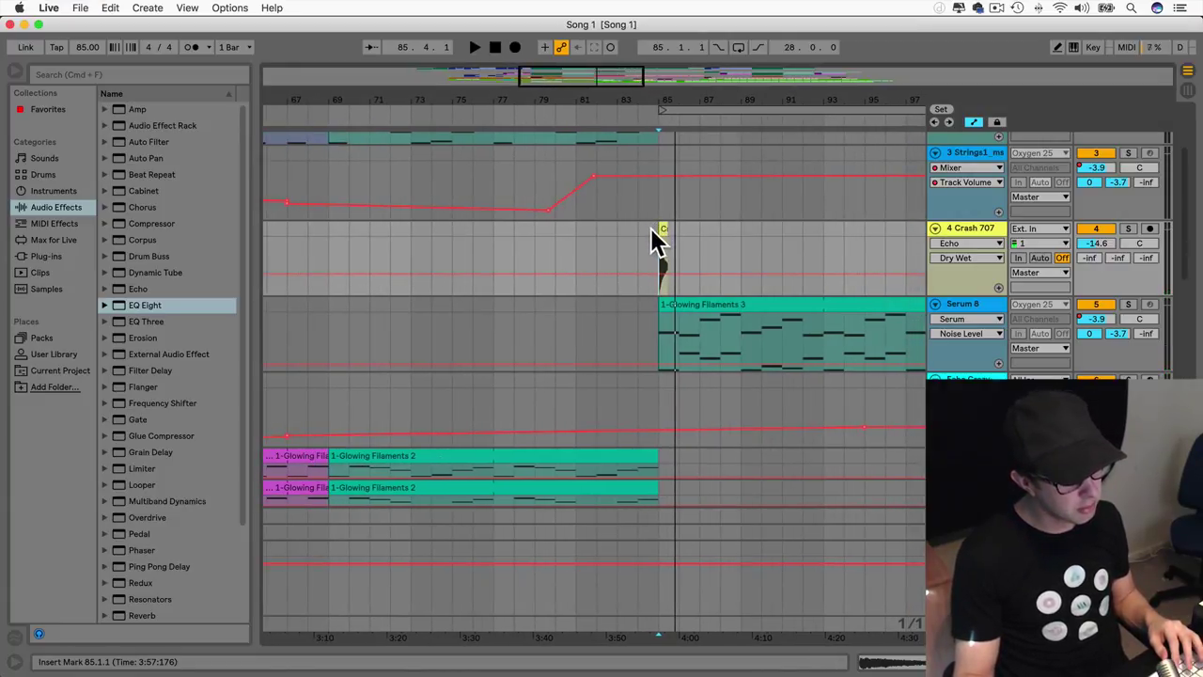
pyautogui.click(637, 254)
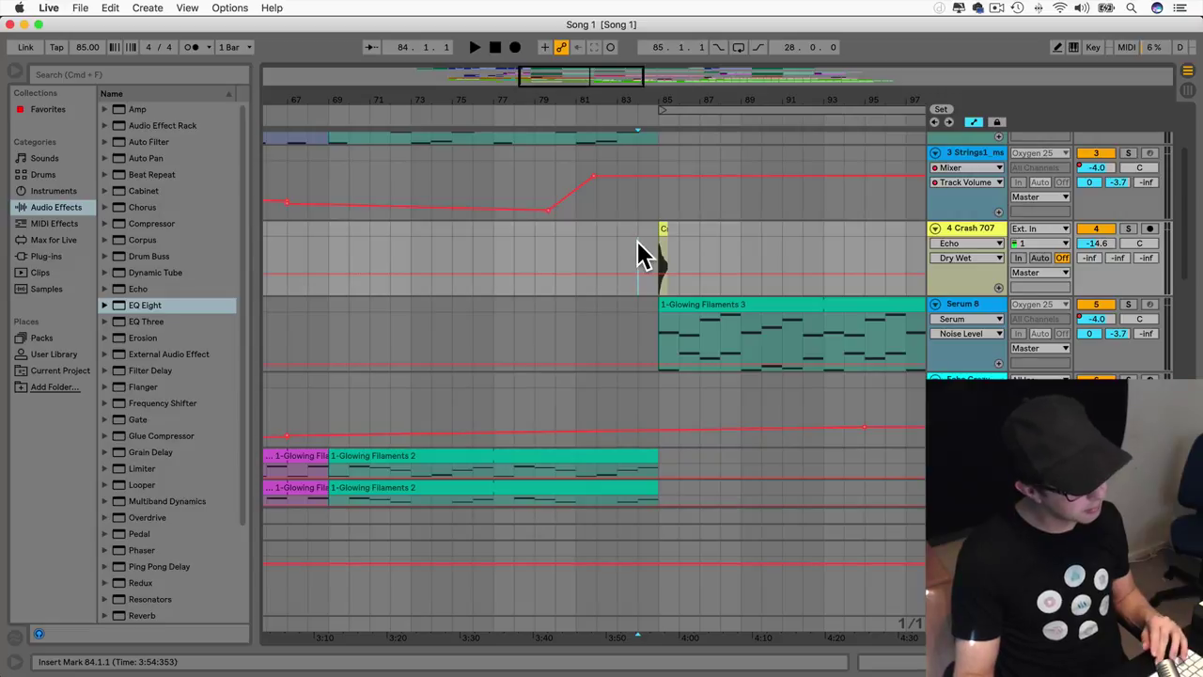
pyautogui.press('space')
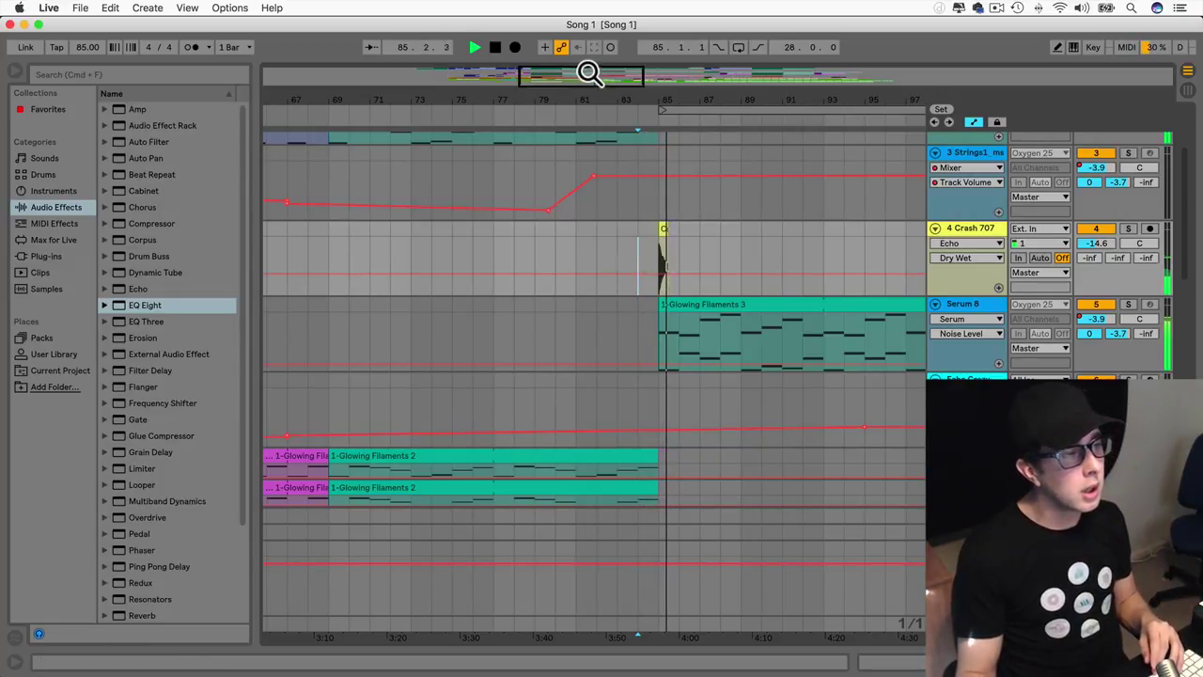
# Step: Duplicate the Crash 707 track together with its clip and effects
pyautogui.moveTo(587, 74); pyautogui.dragTo(589, 73)
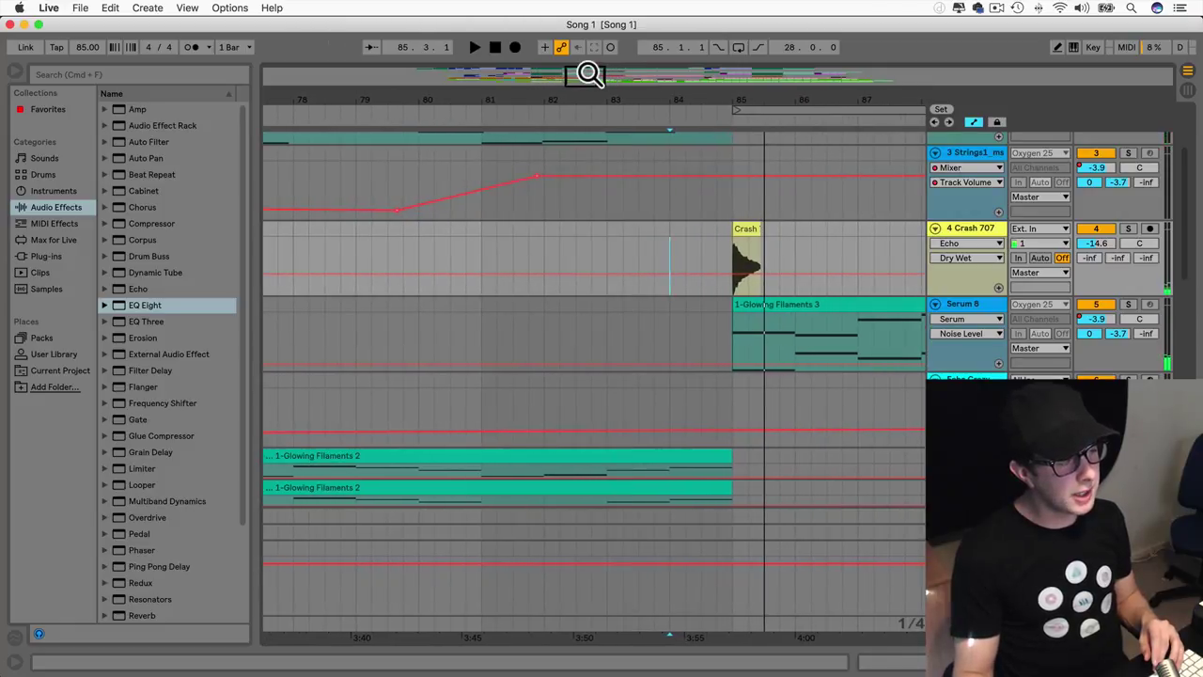
pyautogui.click(749, 227)
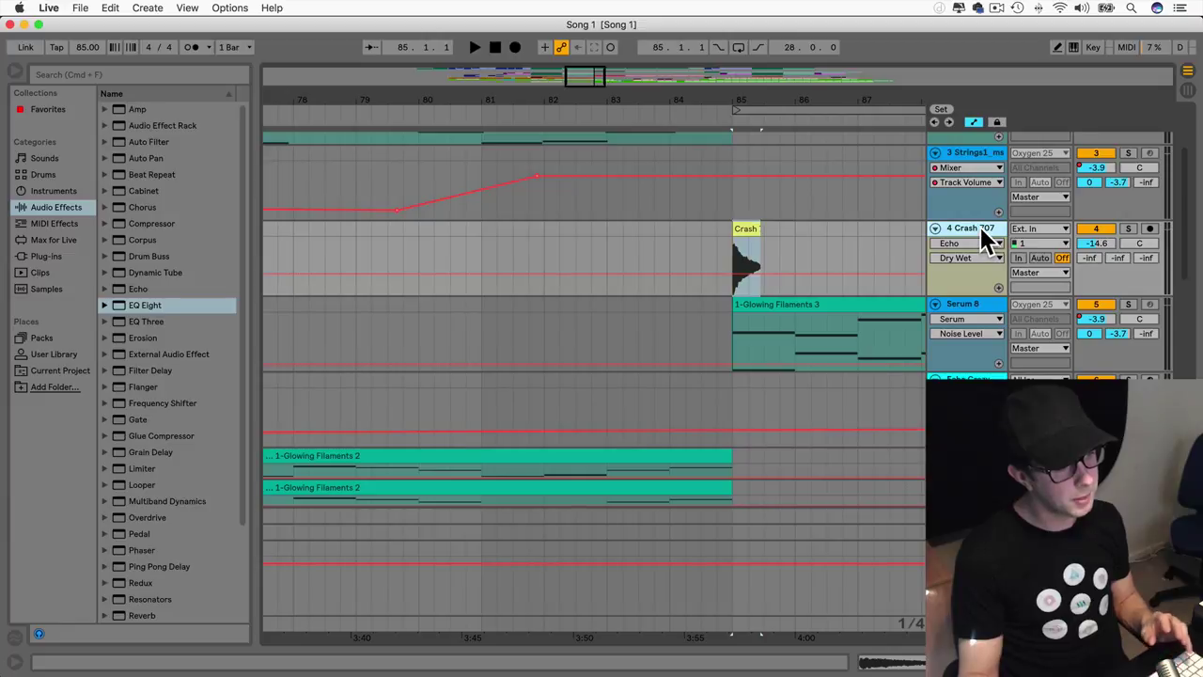
pyautogui.press('super+d')
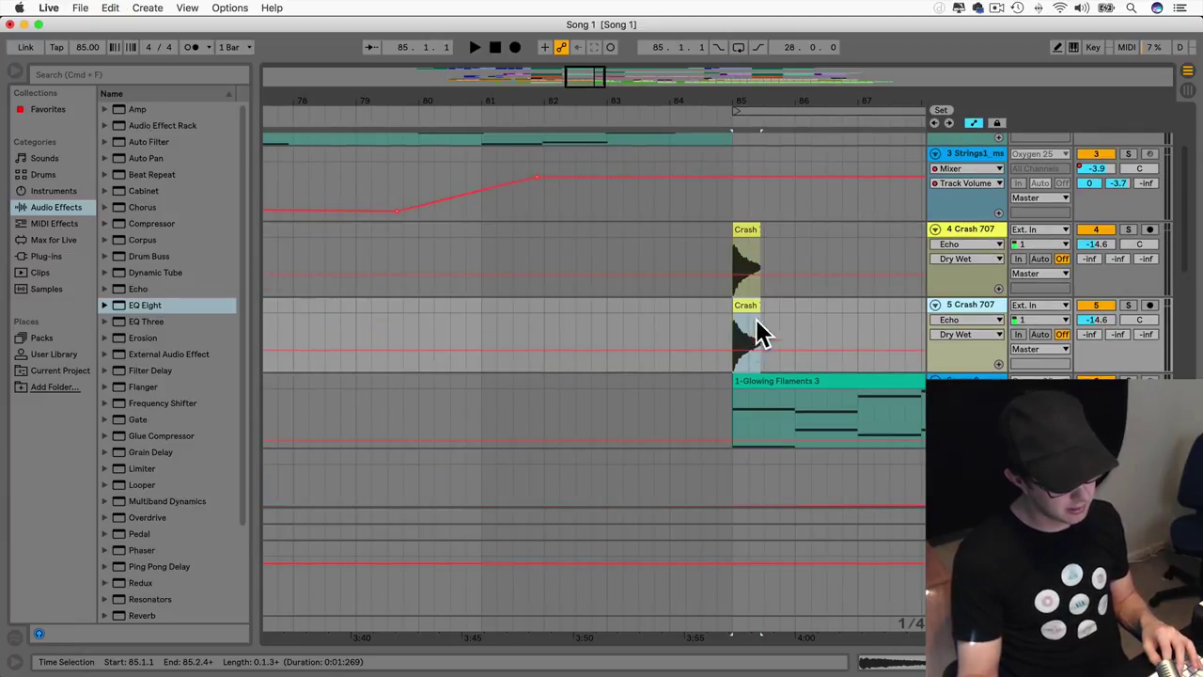
# Step: Move the duplicated crash clip back to start at 84.3.1, just before bar 85, and reverse it
pyautogui.moveTo(747, 303); pyautogui.dragTo(712, 303)
pyautogui.rightClick(716, 305)
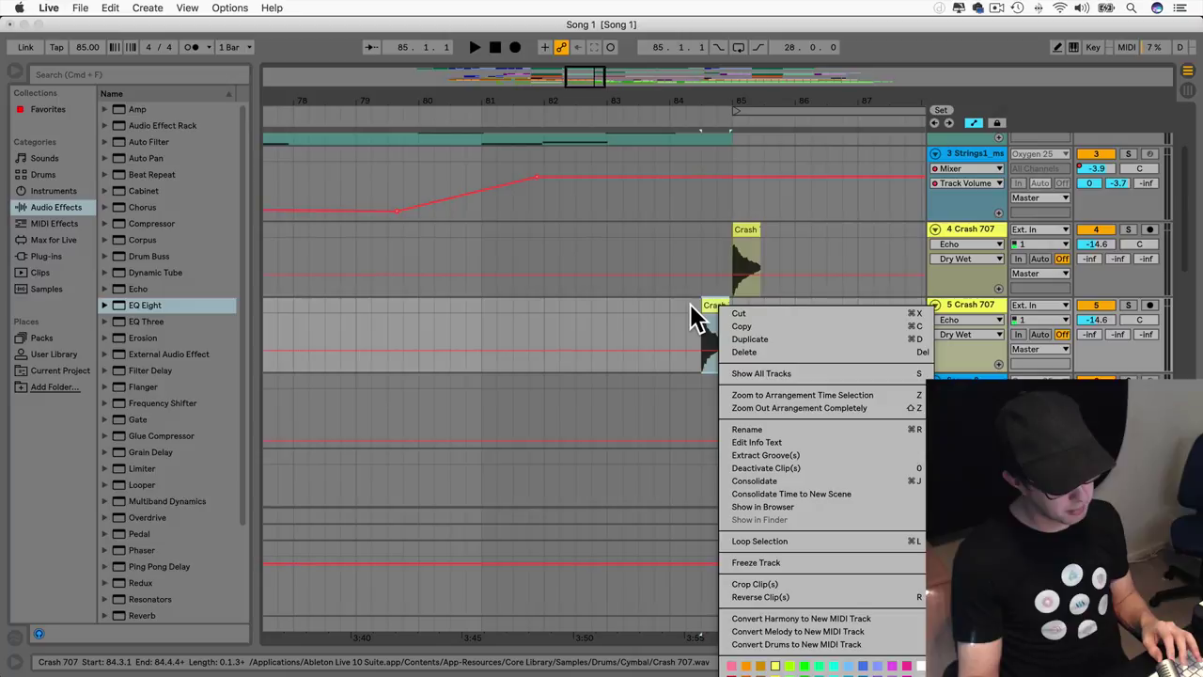
pyautogui.click(715, 301)
pyautogui.rightClick(715, 306)
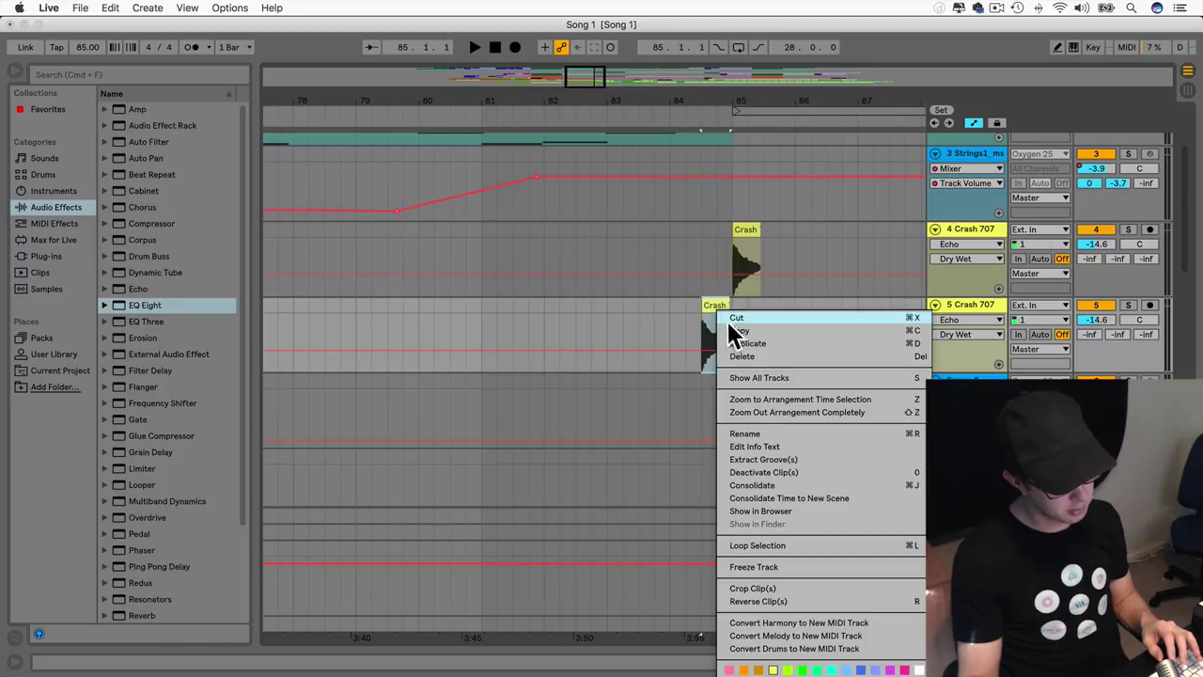
pyautogui.click(777, 601)
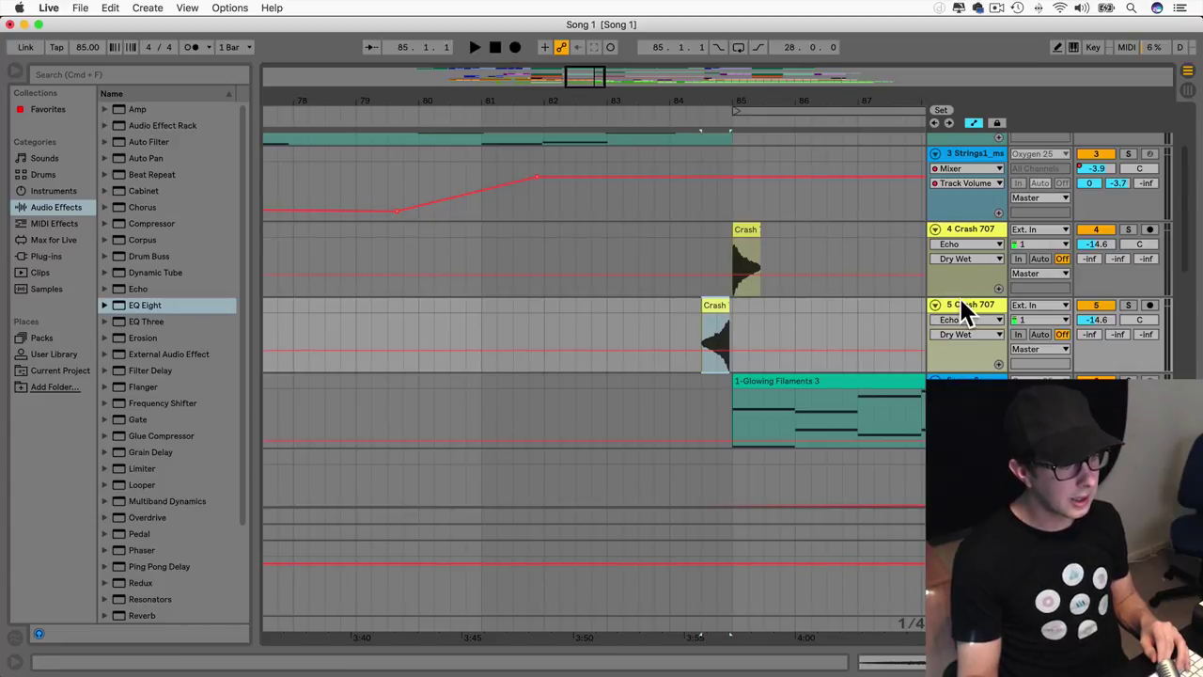
# Step: Audition the reversed crash leading into bar 85, starting playback from 84.2.3
pyautogui.moveTo(800, 101); pyautogui.dragTo(800, 197)
pyautogui.hscroll(-3, 635, 332)
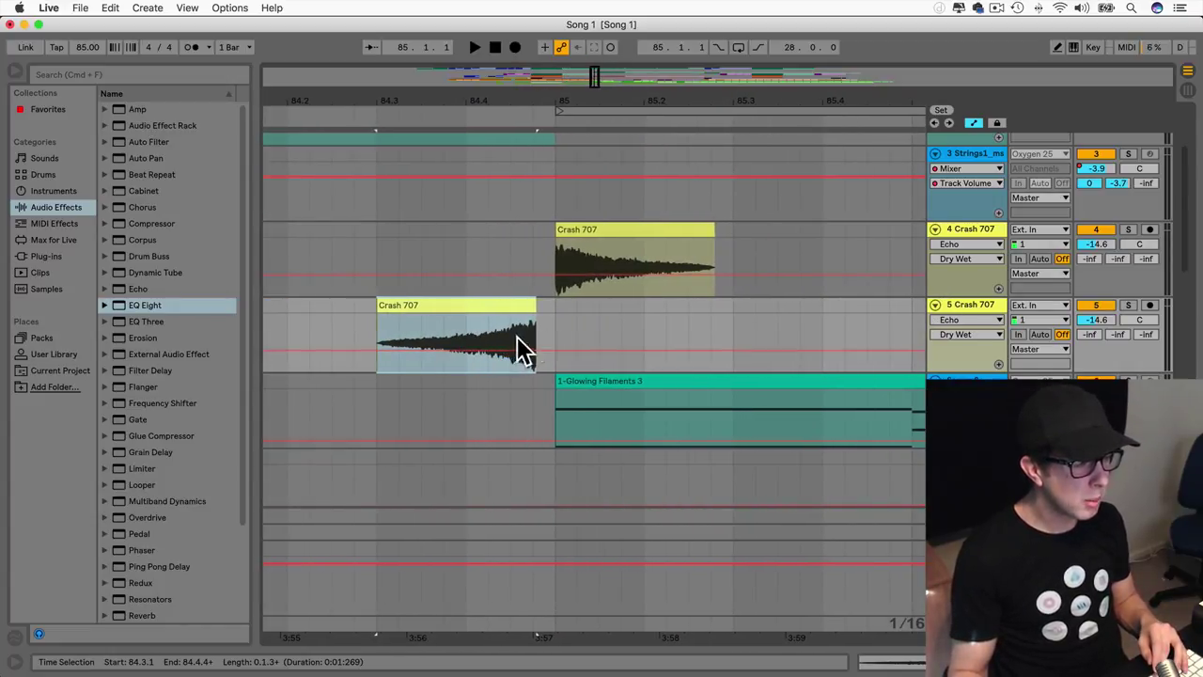
pyautogui.hscroll(-2, 470, 322)
pyautogui.click(461, 318)
pyautogui.press('space')
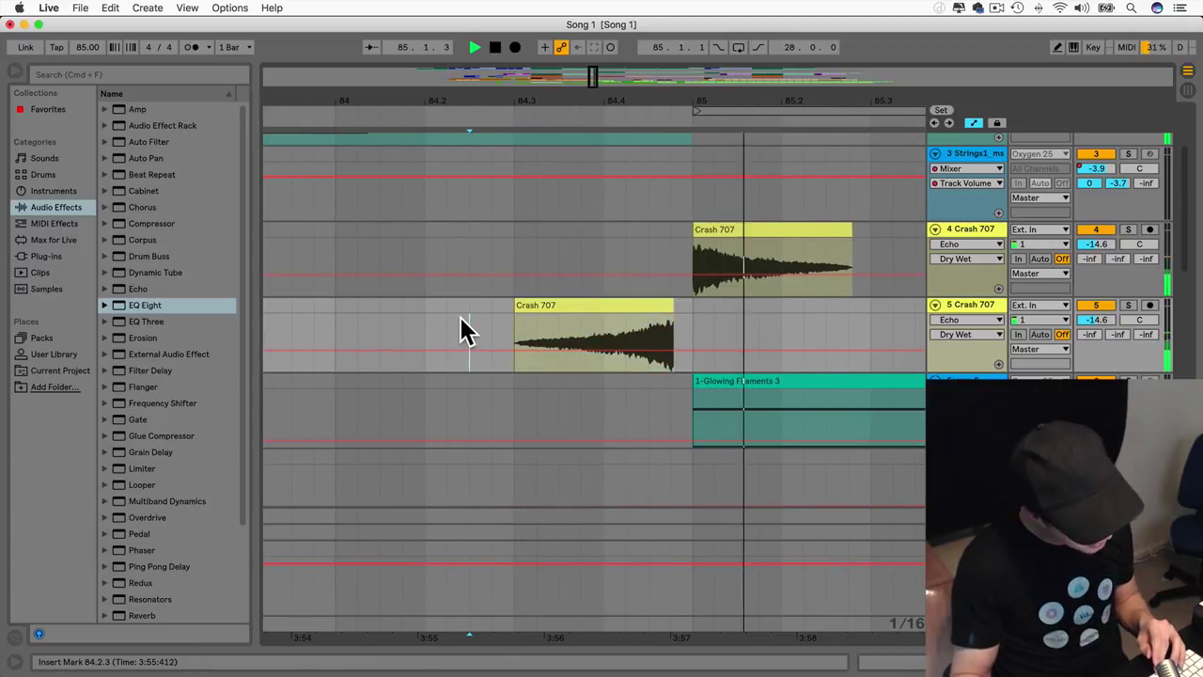
# Step: Try placing the reversed crash slightly later so it runs up to bar 85, audition it, and return it to 84.3.1
pyautogui.moveTo(626, 304); pyautogui.dragTo(660, 306)
pyautogui.moveTo(593, 73); pyautogui.dragTo(606, 105)
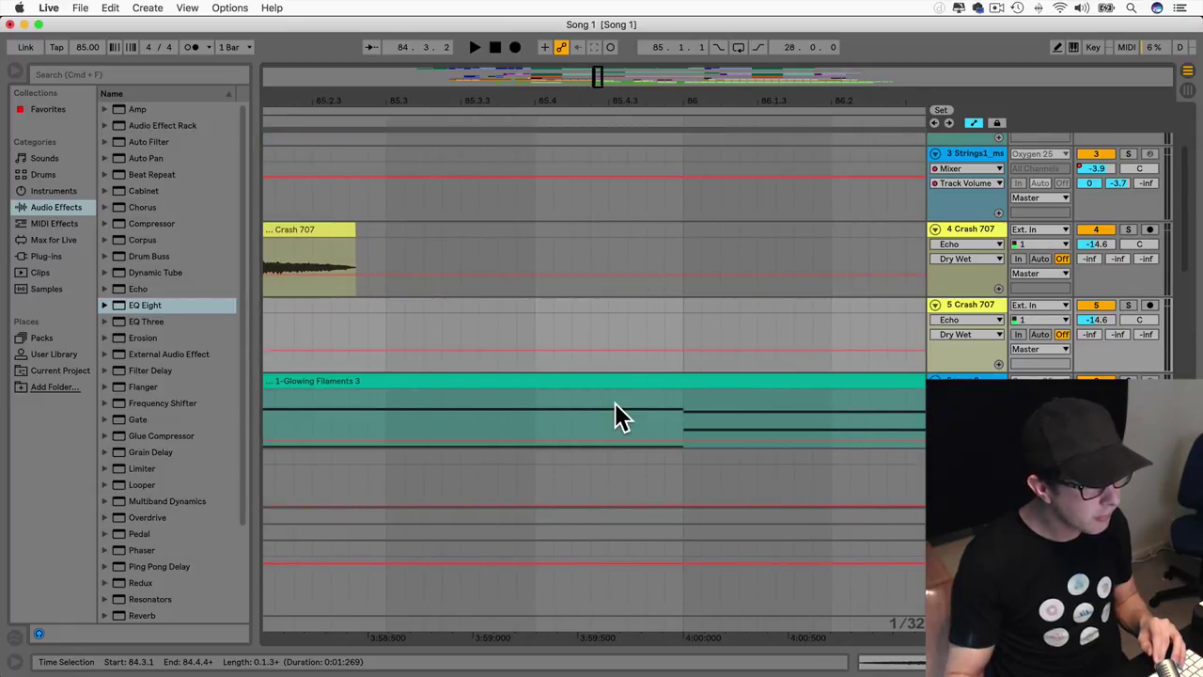
pyautogui.hscroll(-5, 614, 402)
pyautogui.moveTo(349, 305); pyautogui.dragTo(385, 317)
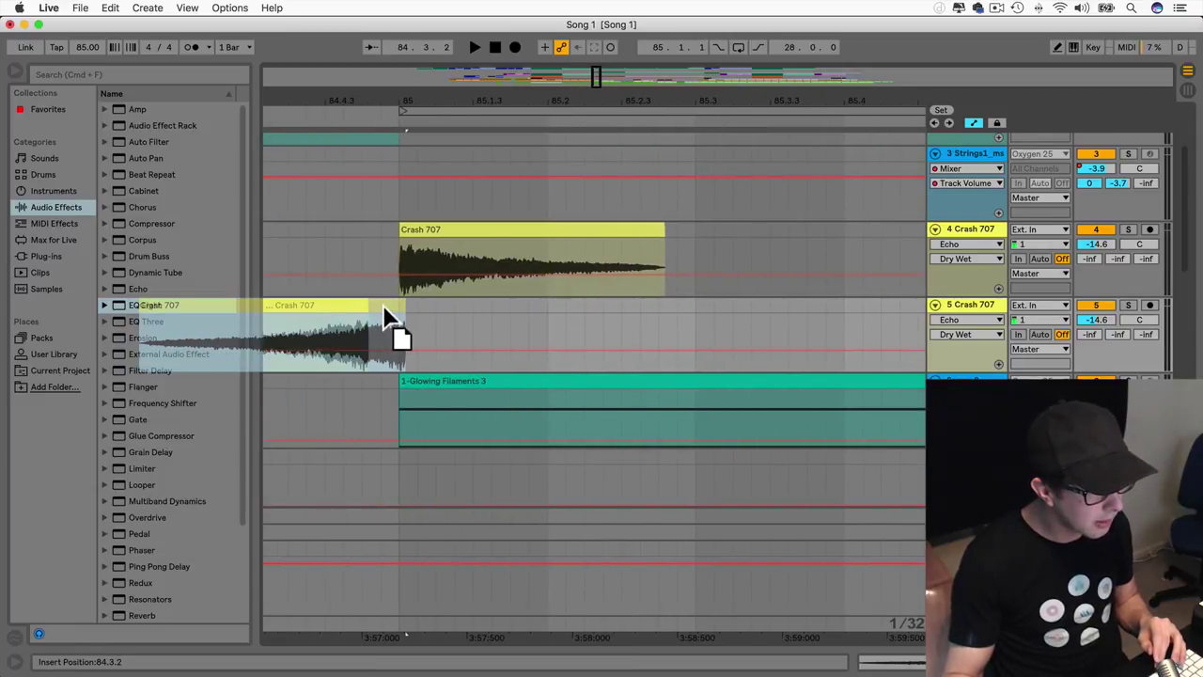
pyautogui.hscroll(-5, 382, 310)
pyautogui.click(464, 325)
pyautogui.press('space')
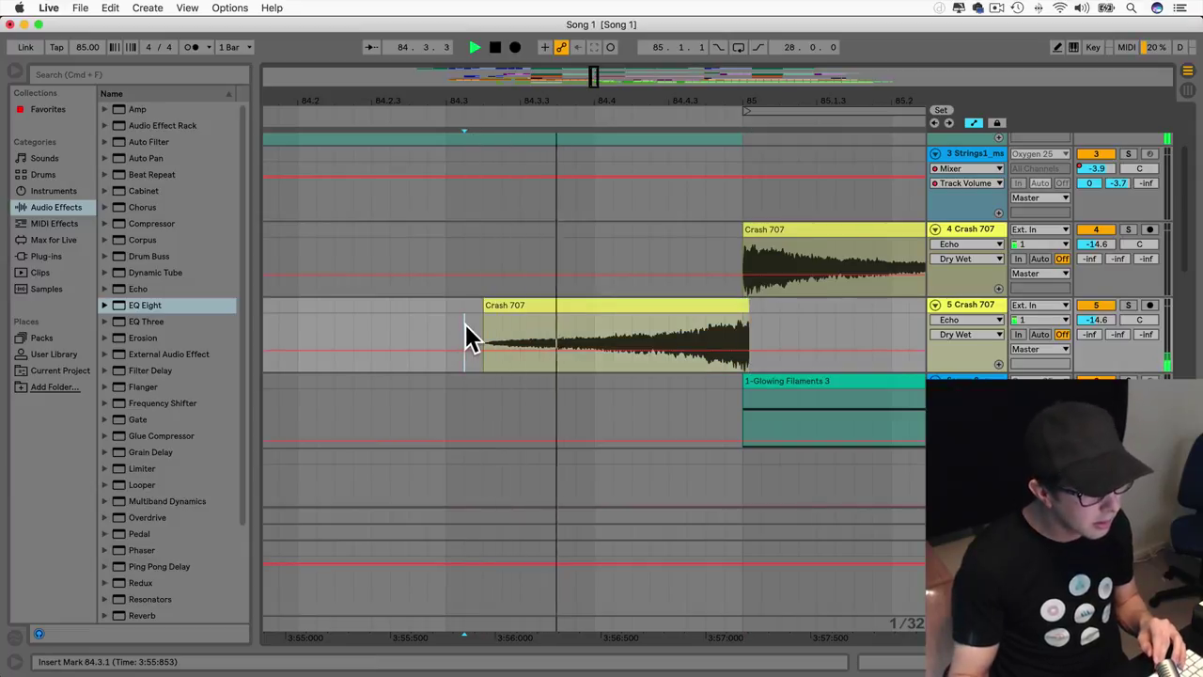
pyautogui.press('space')
pyautogui.moveTo(695, 301); pyautogui.dragTo(607, 324)
# Step: Trim the end of the reversed crash clip to 84.4.4 and audition the transition from 84.2.4
pyautogui.click(427, 322)
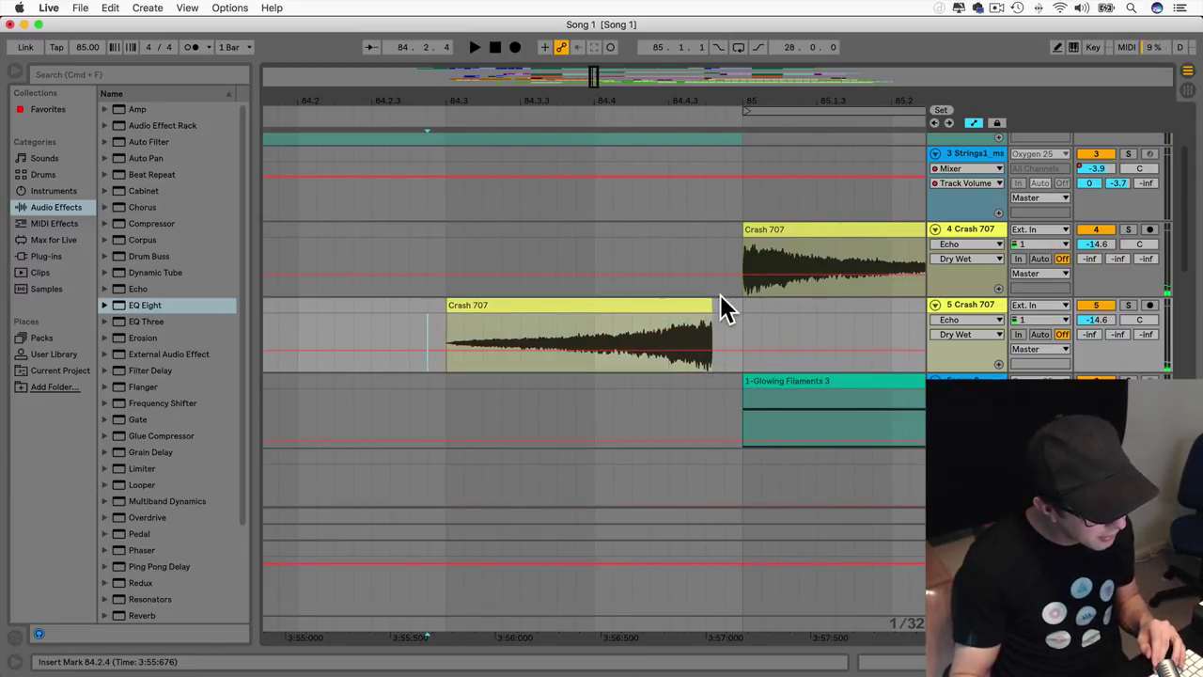
pyautogui.moveTo(707, 308); pyautogui.dragTo(701, 308)
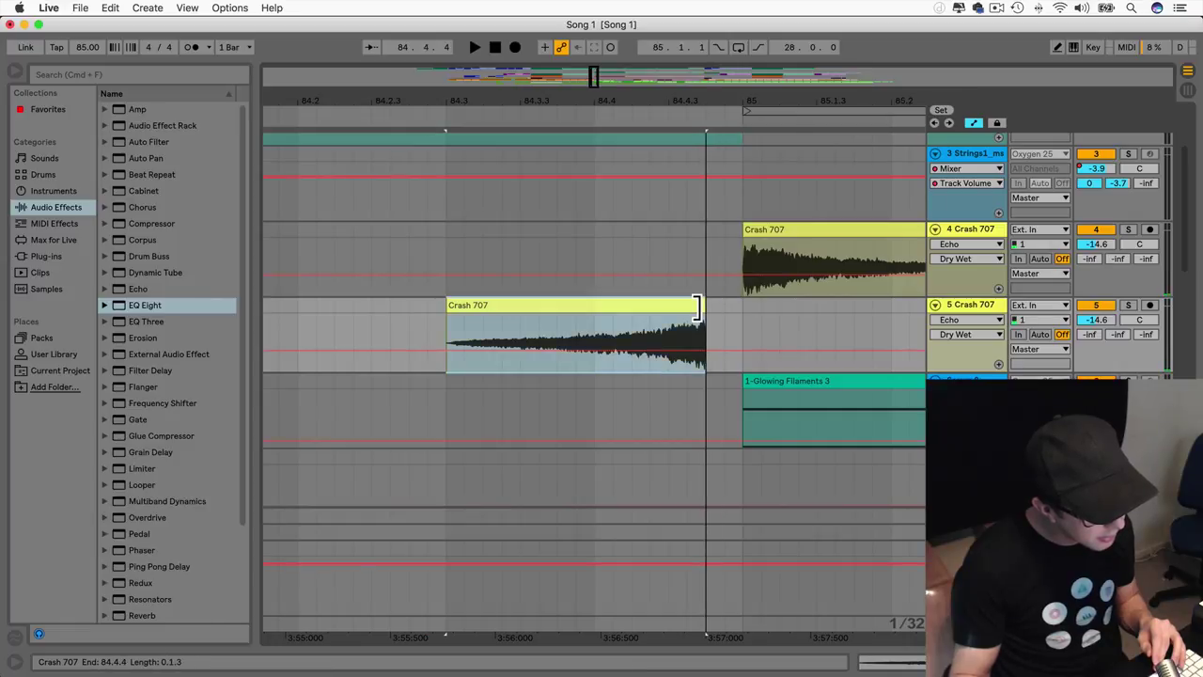
pyautogui.click(435, 316)
pyautogui.press('space')
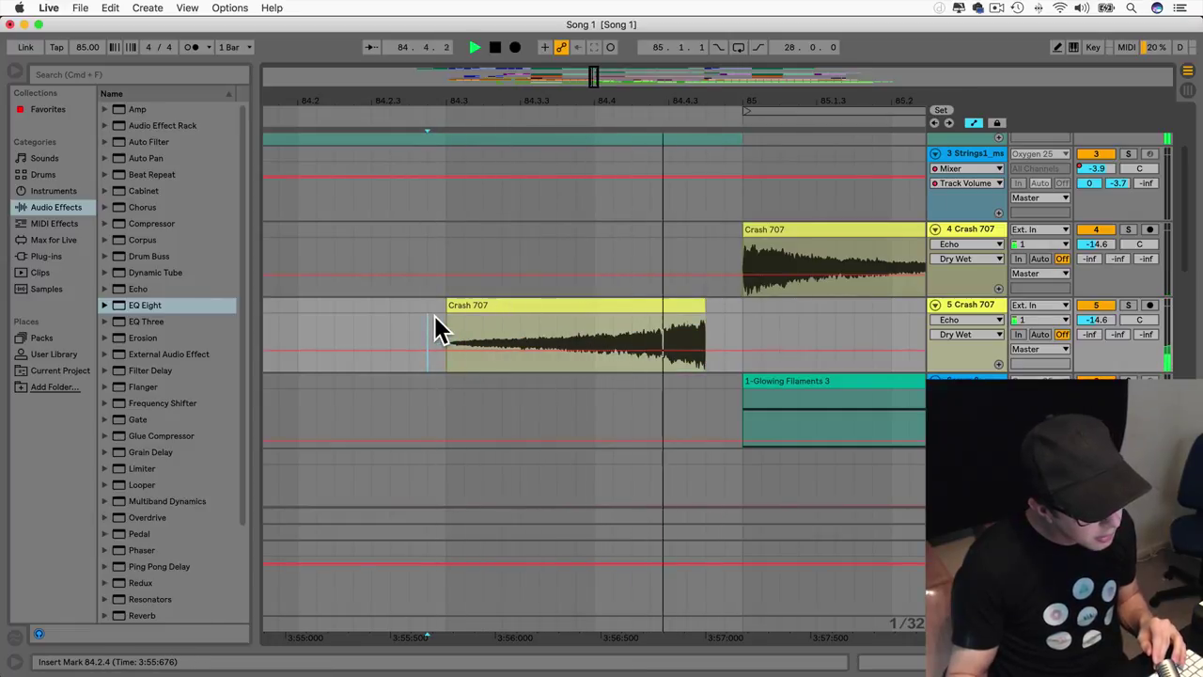
pyautogui.press('space')
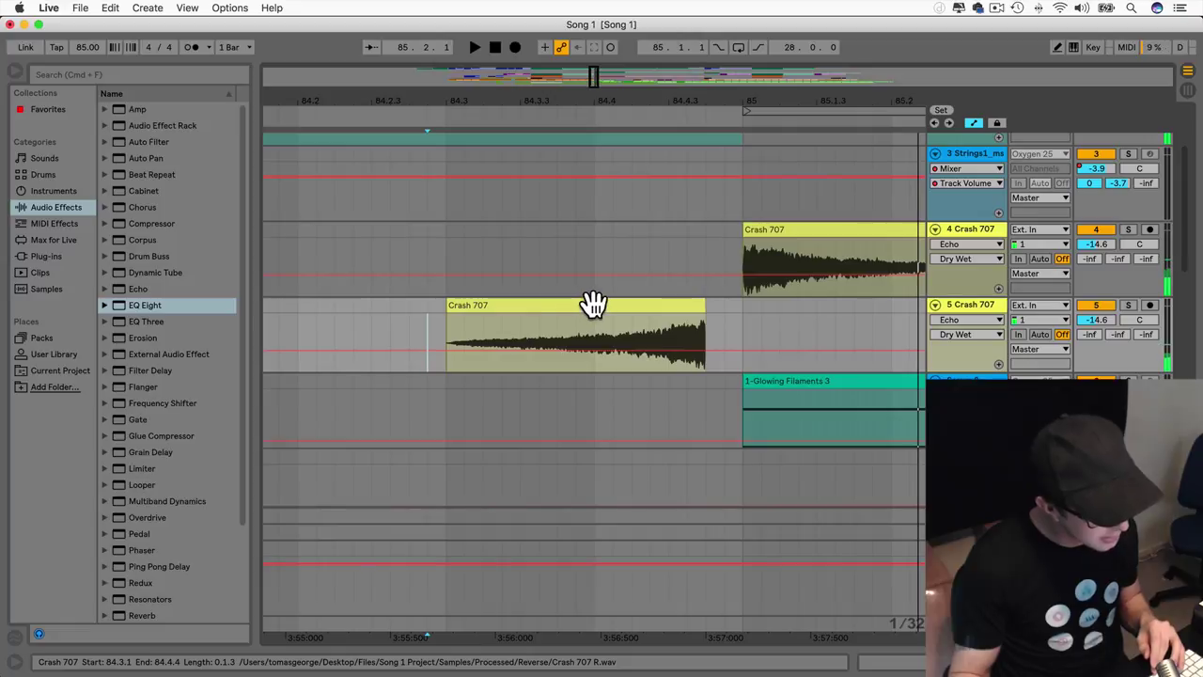
# Step: Raise the EQ Eight high-cut frequency on the reversed crash track to 6.12 kHz and audition it from 84.3.1
pyautogui.doubleClick(975, 302)
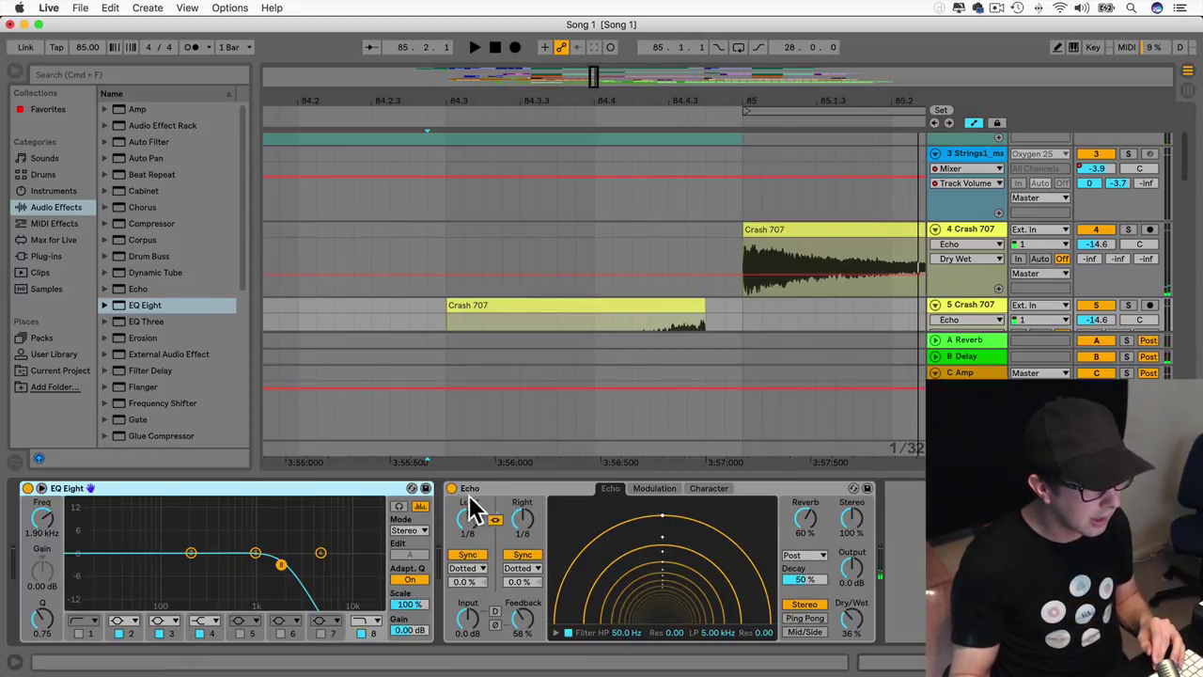
pyautogui.moveTo(290, 570); pyautogui.dragTo(308, 569)
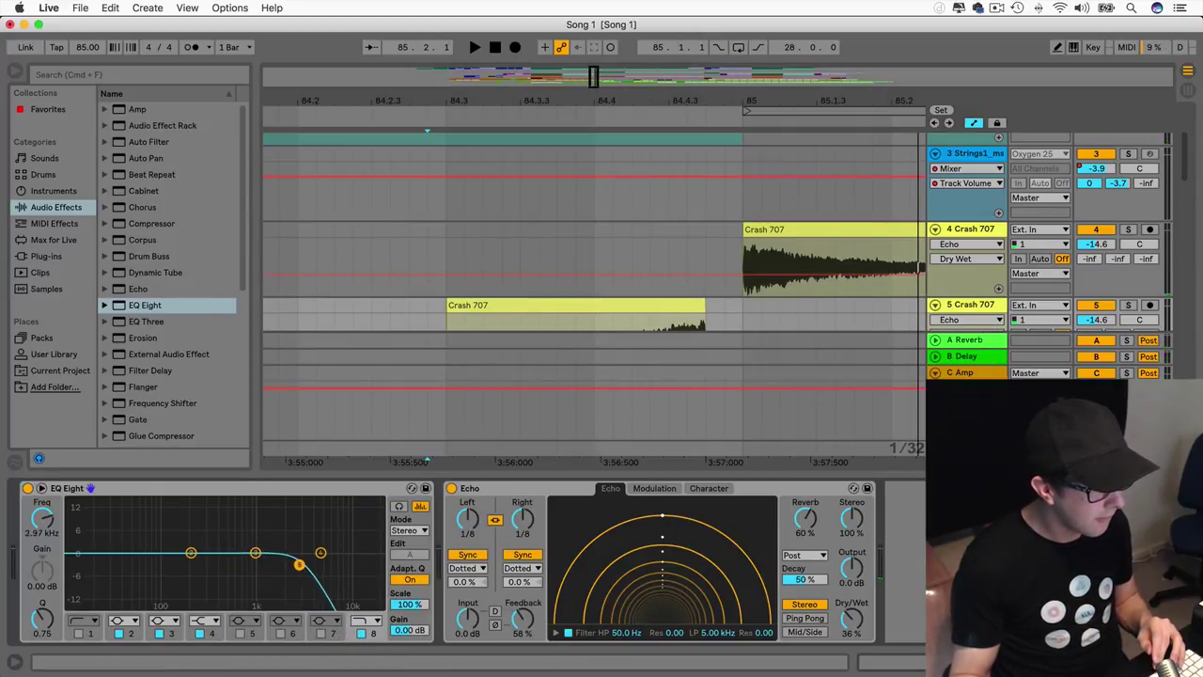
pyautogui.scroll(-3, 439, 296)
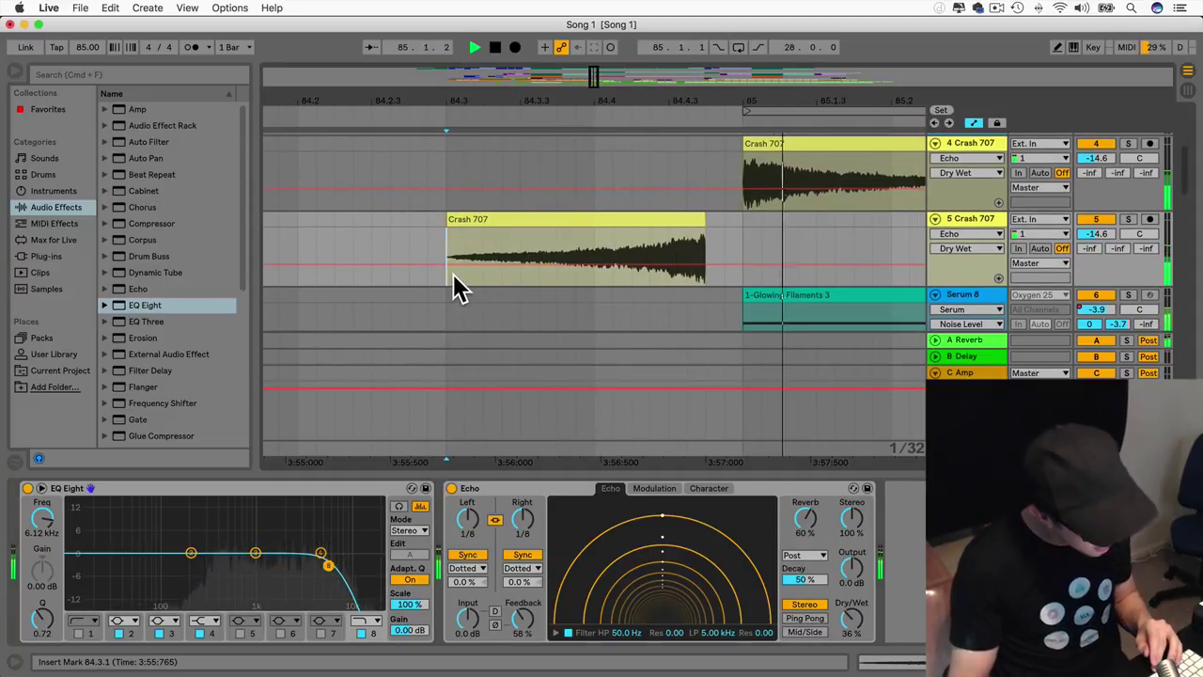
pyautogui.press('space')
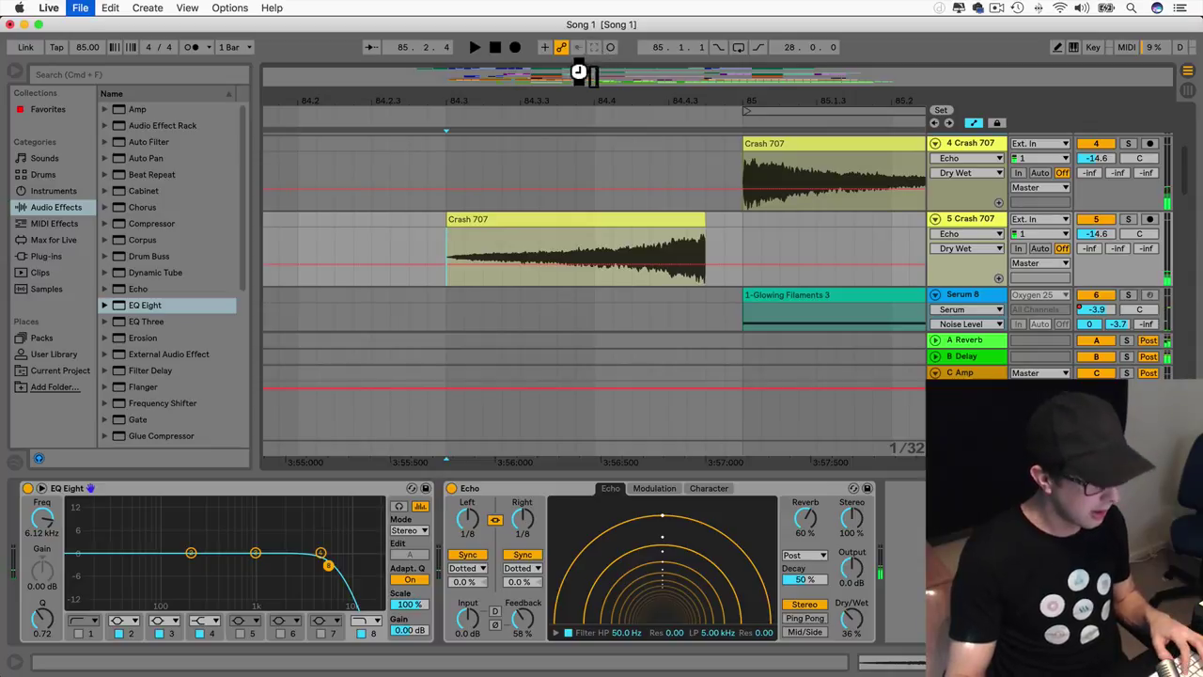
# Step: Play the transition into the breakdown from 81.4.1 to about bar 90 with the device view hidden
pyautogui.moveTo(601, 101); pyautogui.dragTo(602, 53)
pyautogui.scroll(8, 579, 153)
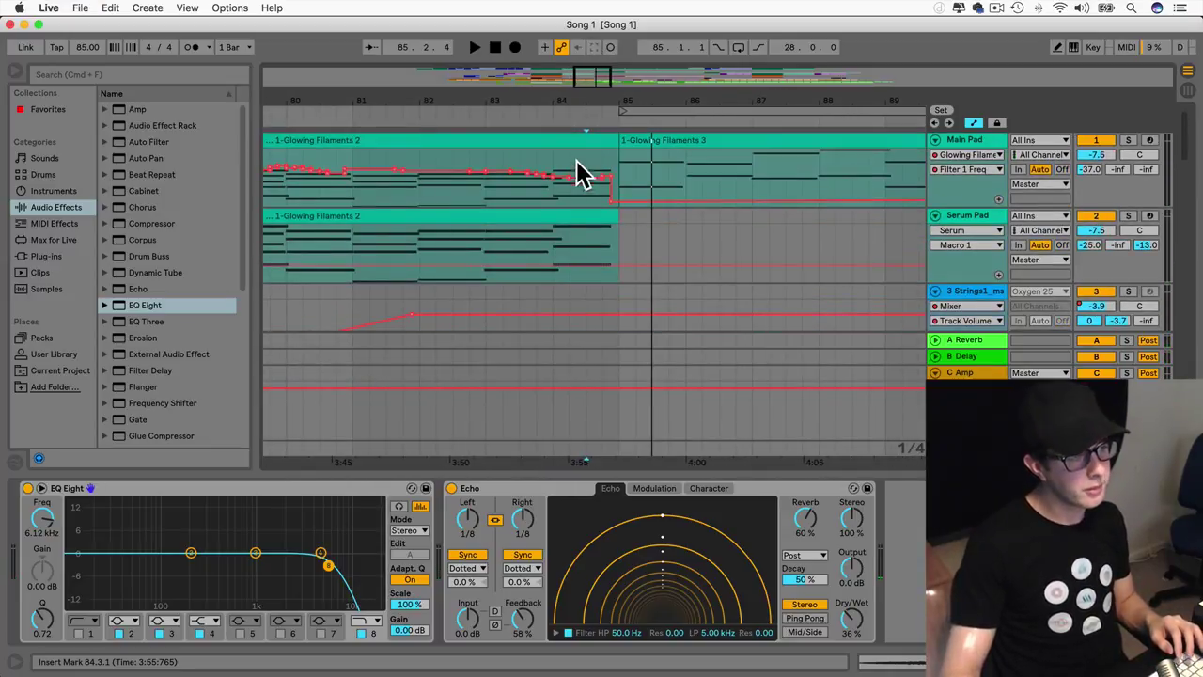
pyautogui.click(406, 240)
pyautogui.press('space')
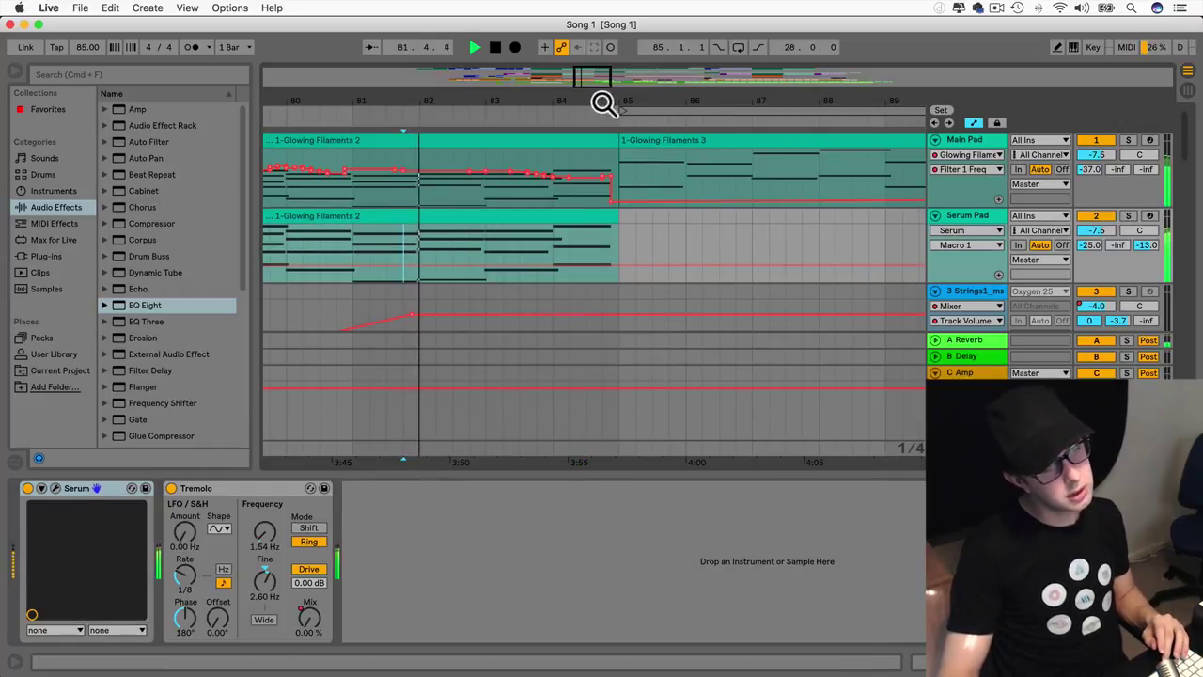
pyautogui.moveTo(604, 81); pyautogui.dragTo(605, 74)
pyautogui.moveTo(604, 475); pyautogui.dragTo(604, 564)
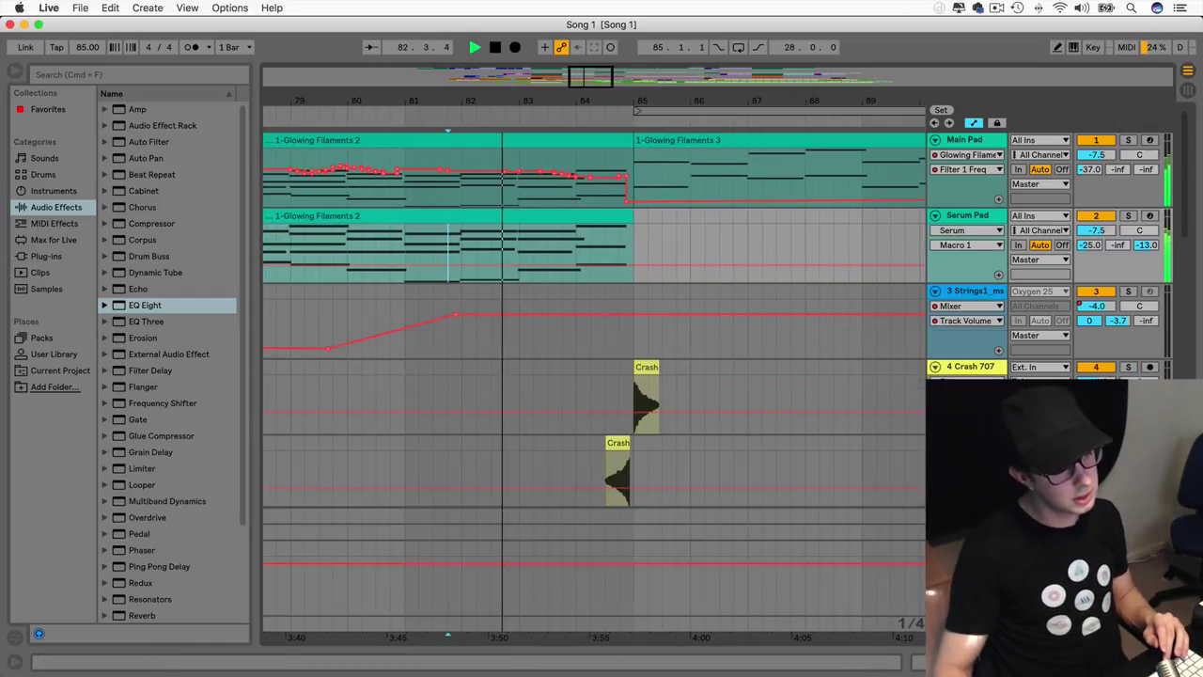
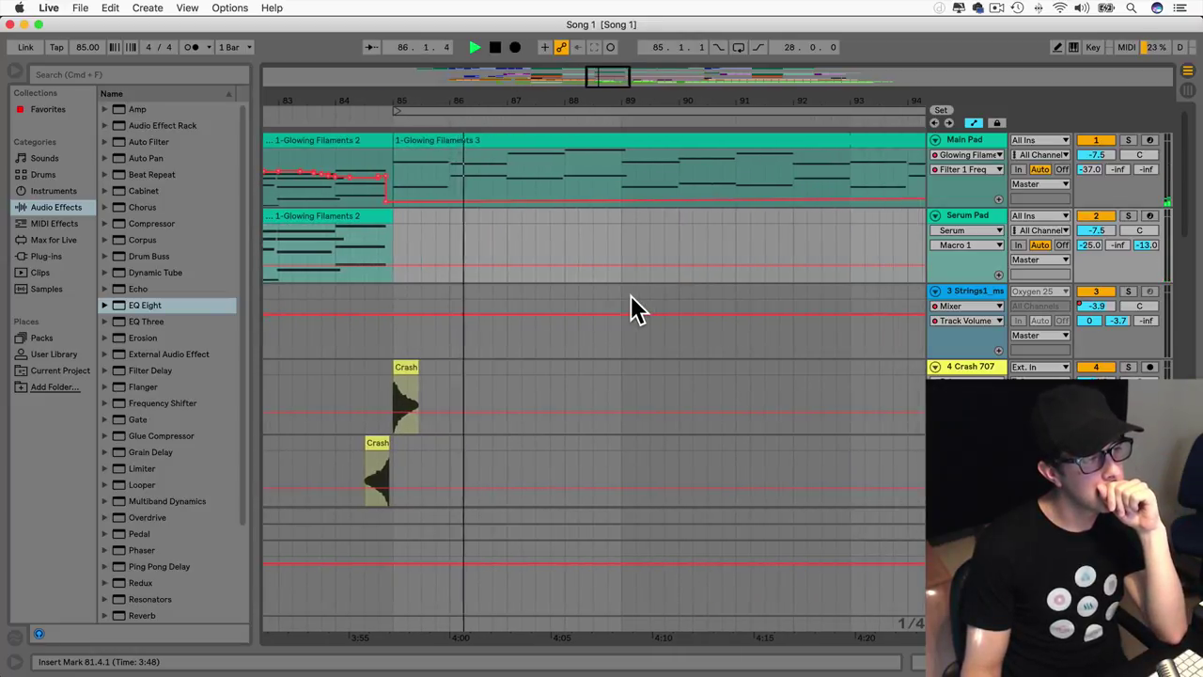
pyautogui.moveTo(623, 313)
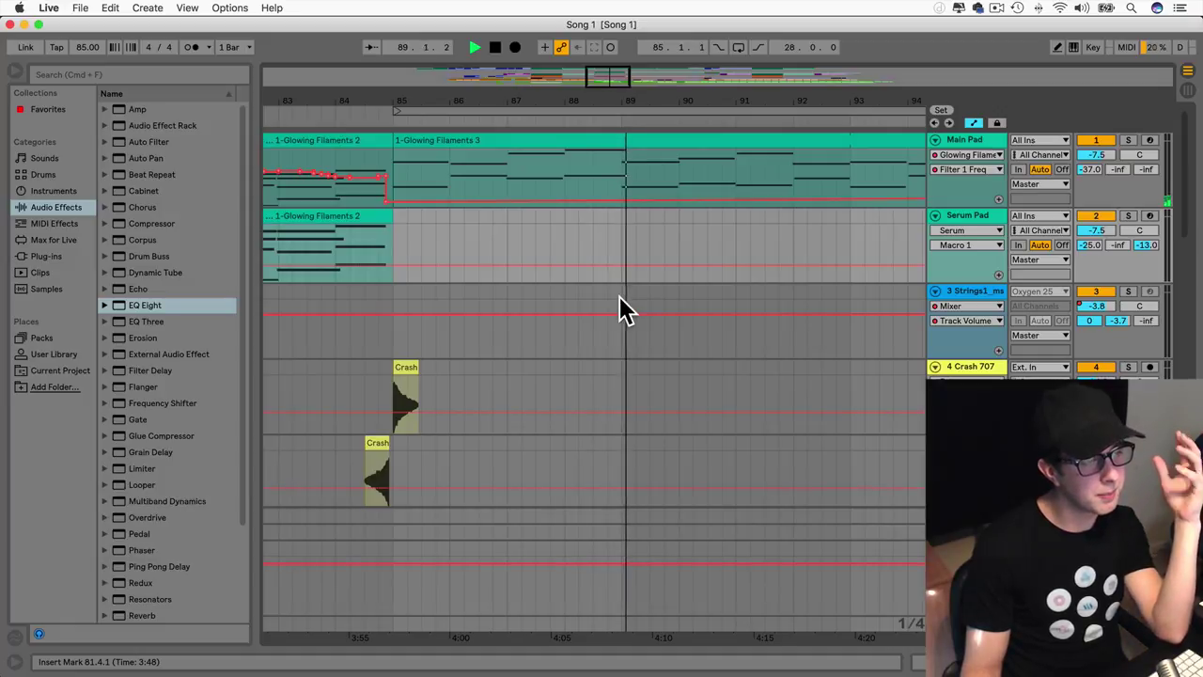
pyautogui.moveTo(618, 75); pyautogui.dragTo(617, 12)
pyautogui.hscroll(4, 534, 324)
pyautogui.press('space')
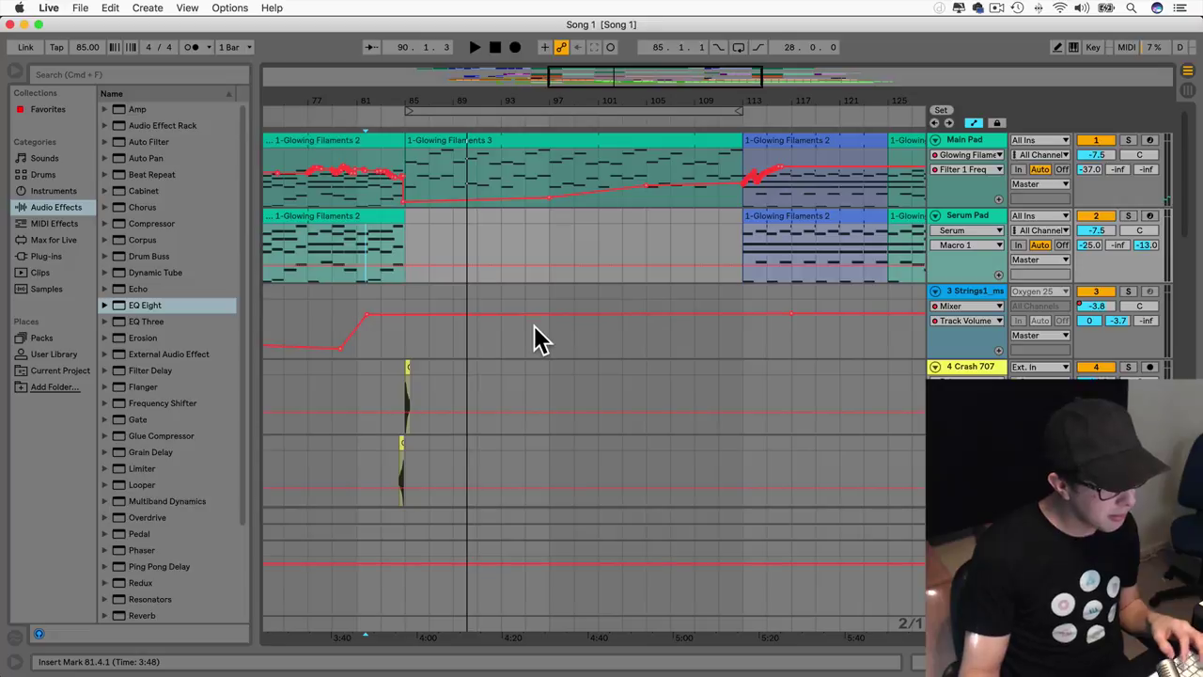
# Step: Examine the tracks in the breakdown and the following section for clips that could be reused
pyautogui.hscroll(-2, 534, 325)
pyautogui.hscroll(10, 535, 325)
pyautogui.hscroll(-4, 536, 326)
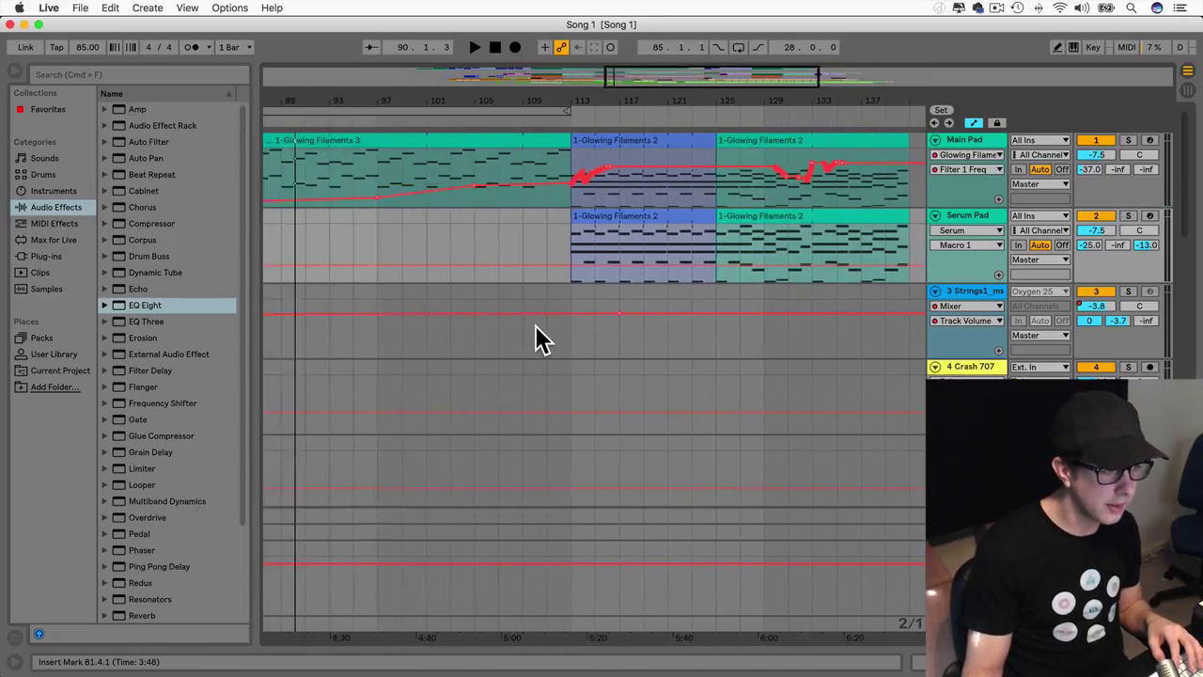
pyautogui.scroll(-8, 536, 325)
pyautogui.hscroll(-4, 535, 325)
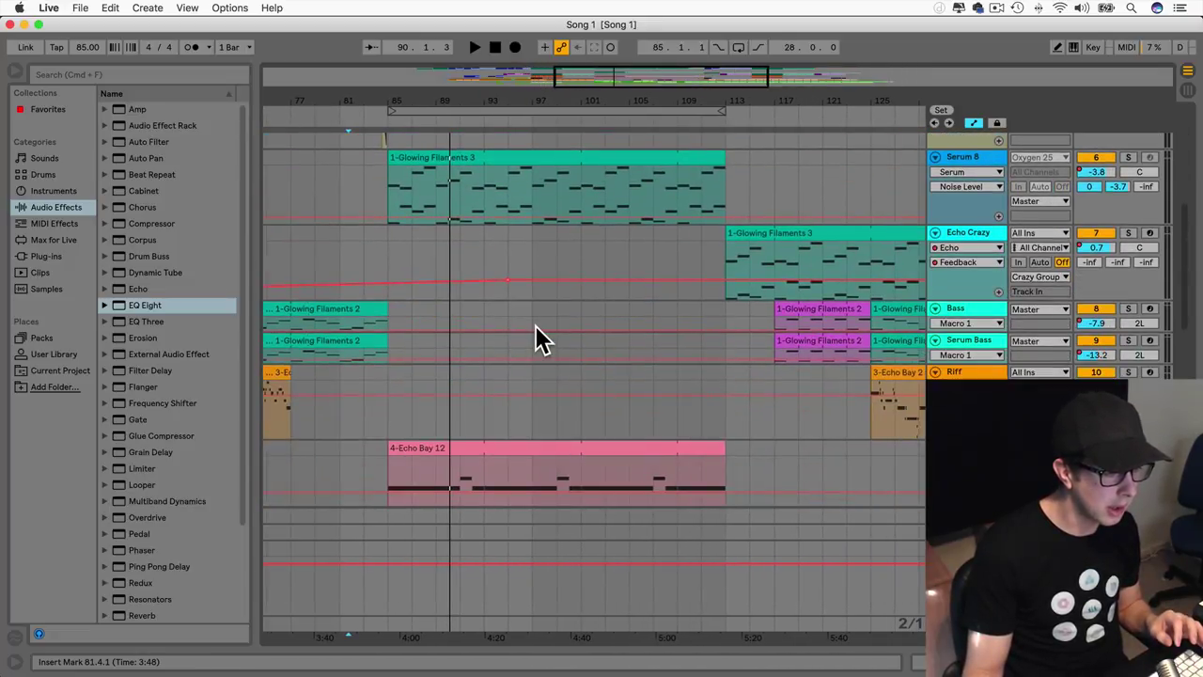
pyautogui.hscroll(8, 536, 325)
pyautogui.scroll(-1, 535, 325)
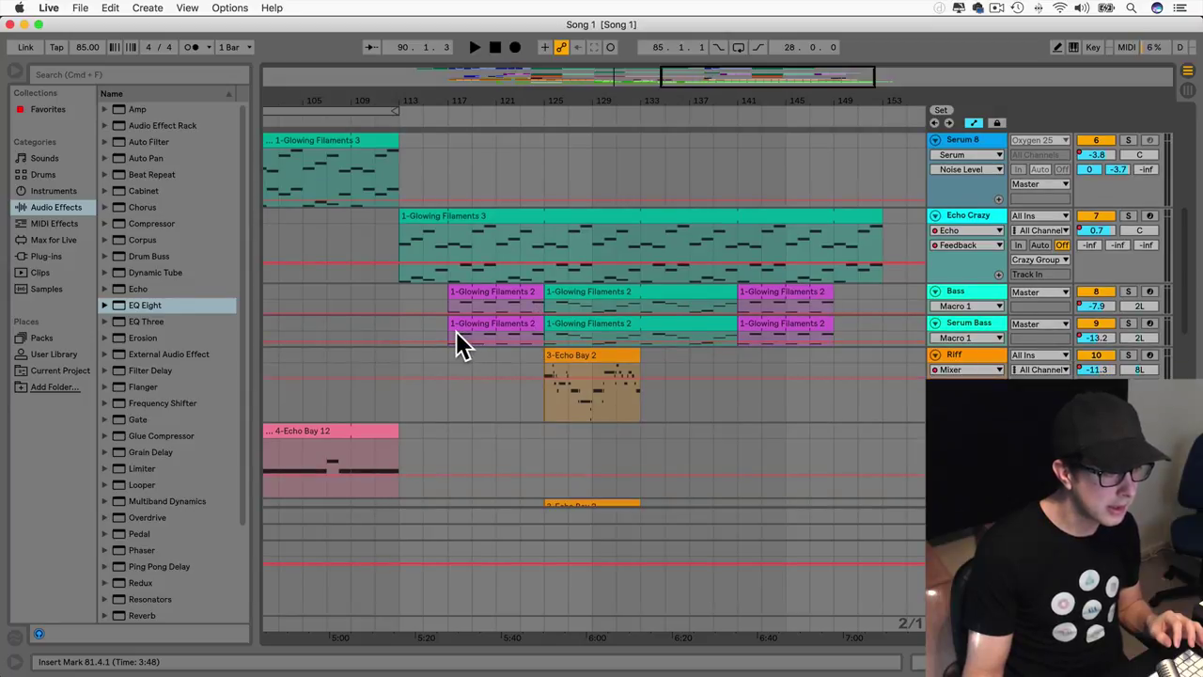
pyautogui.scroll(-5, 456, 331)
pyautogui.hscroll(-7, 457, 344)
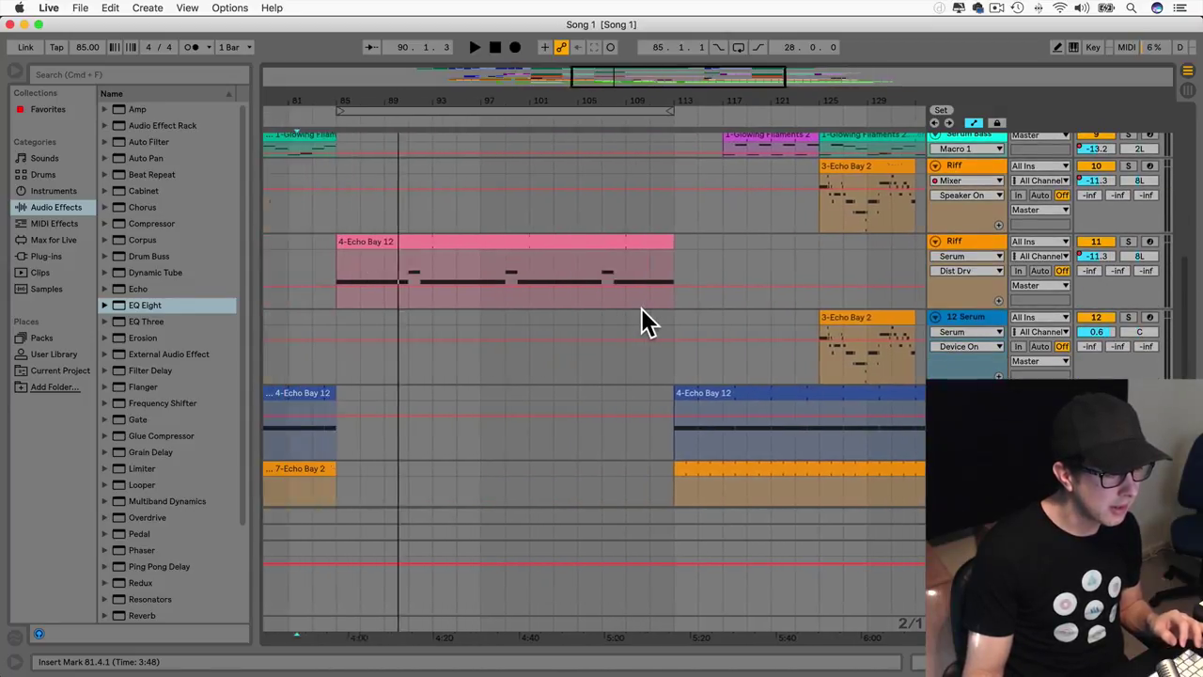
pyautogui.hscroll(-2, 641, 309)
pyautogui.hscroll(3, 790, 344)
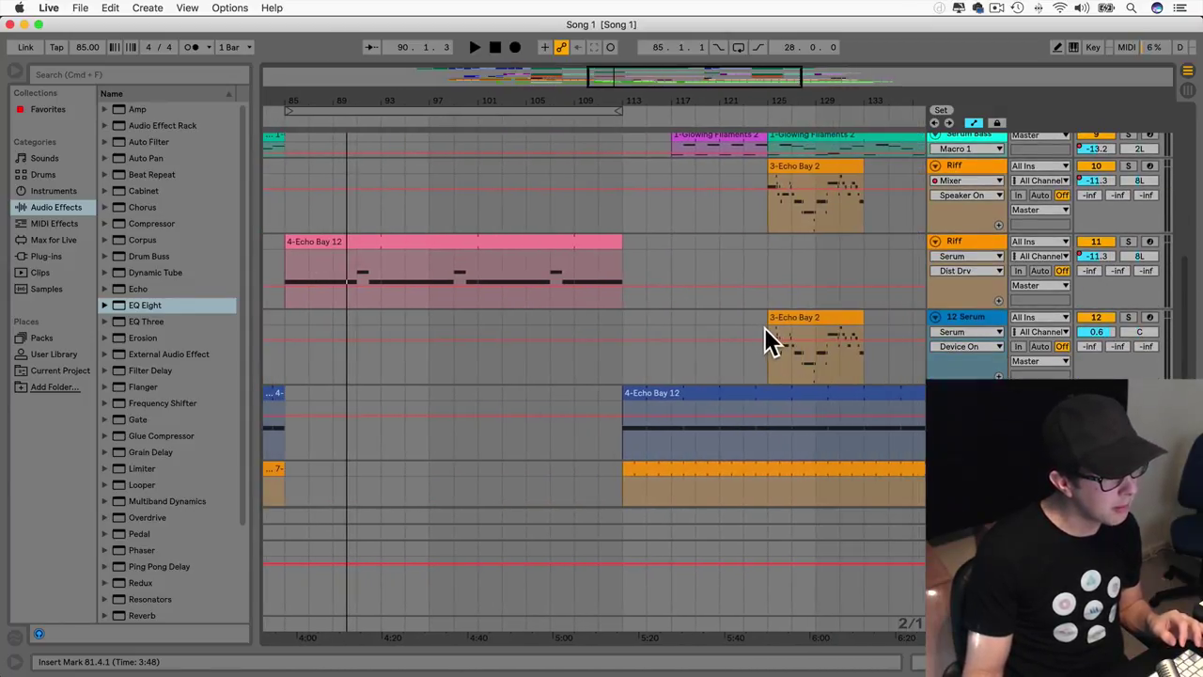
# Step: Copy the 3-Echo Bay 2 clip on the 12 Serum track from bar 125 to the breakdown's start at bar 85
pyautogui.click(799, 343)
pyautogui.hscroll(-2, 851, 329)
pyautogui.hscroll(1, 837, 325)
pyautogui.moveTo(853, 320); pyautogui.dragTo(376, 327)
pyautogui.click(331, 320)
# Step: Listen to the breakdown with the copied Serum riff from bar 85 to bar 93
pyautogui.press('space')
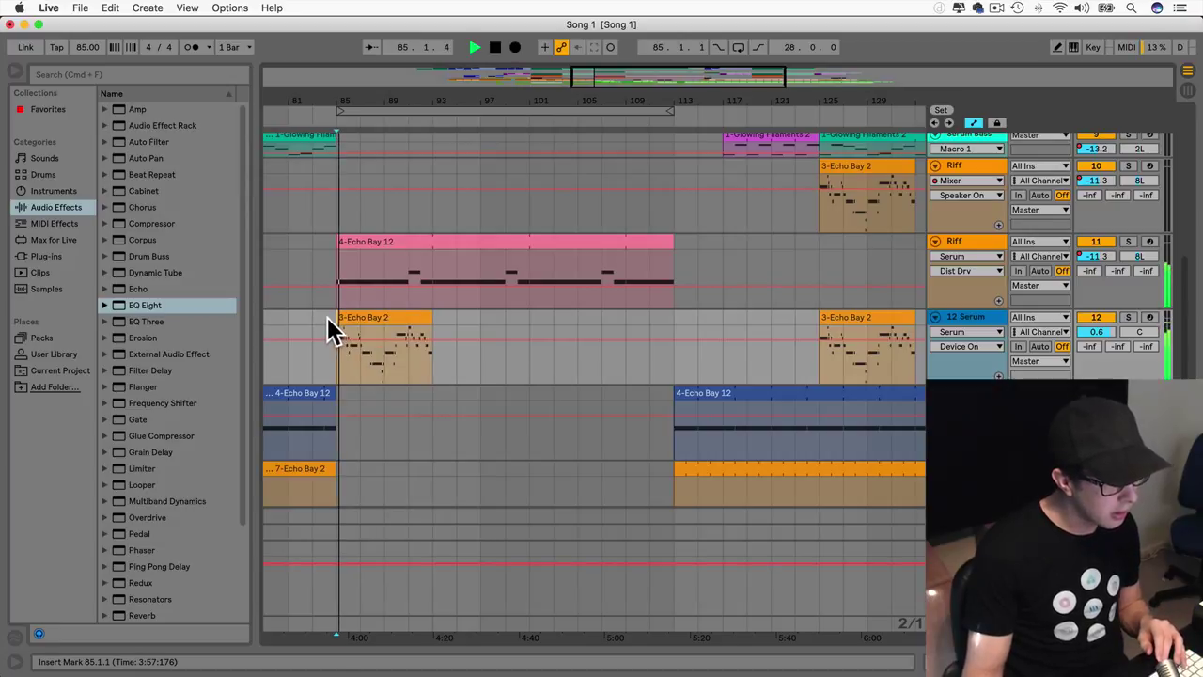
pyautogui.moveTo(608, 86); pyautogui.dragTo(608, 114)
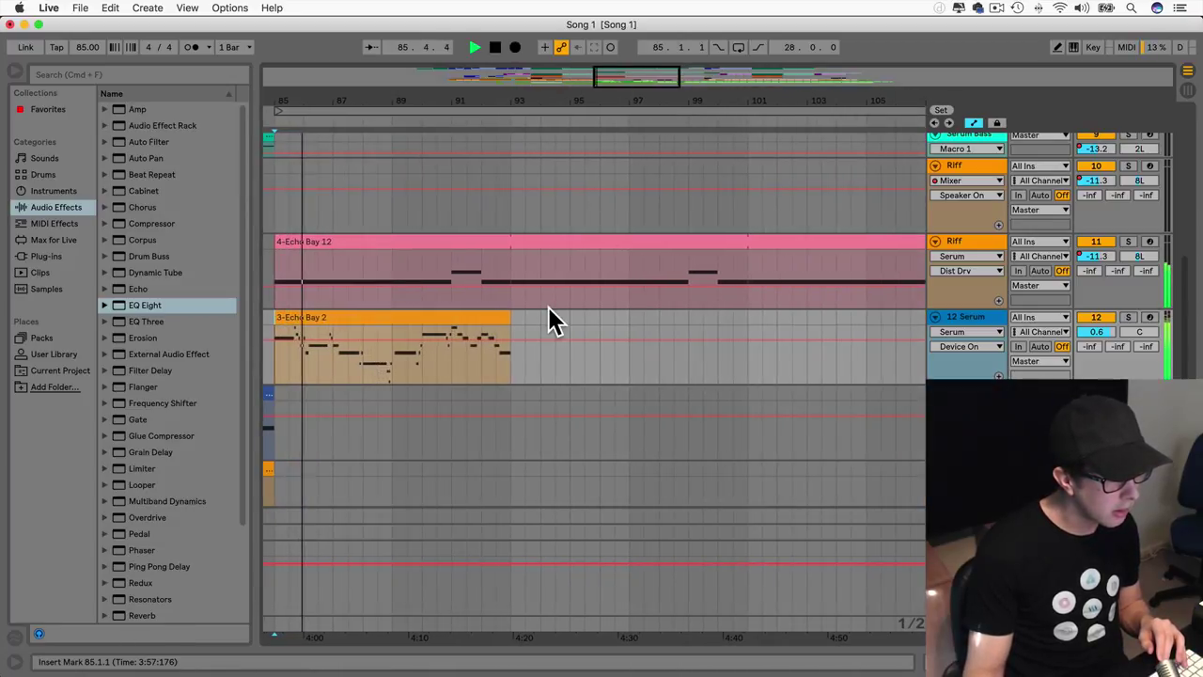
pyautogui.hscroll(-5, 548, 306)
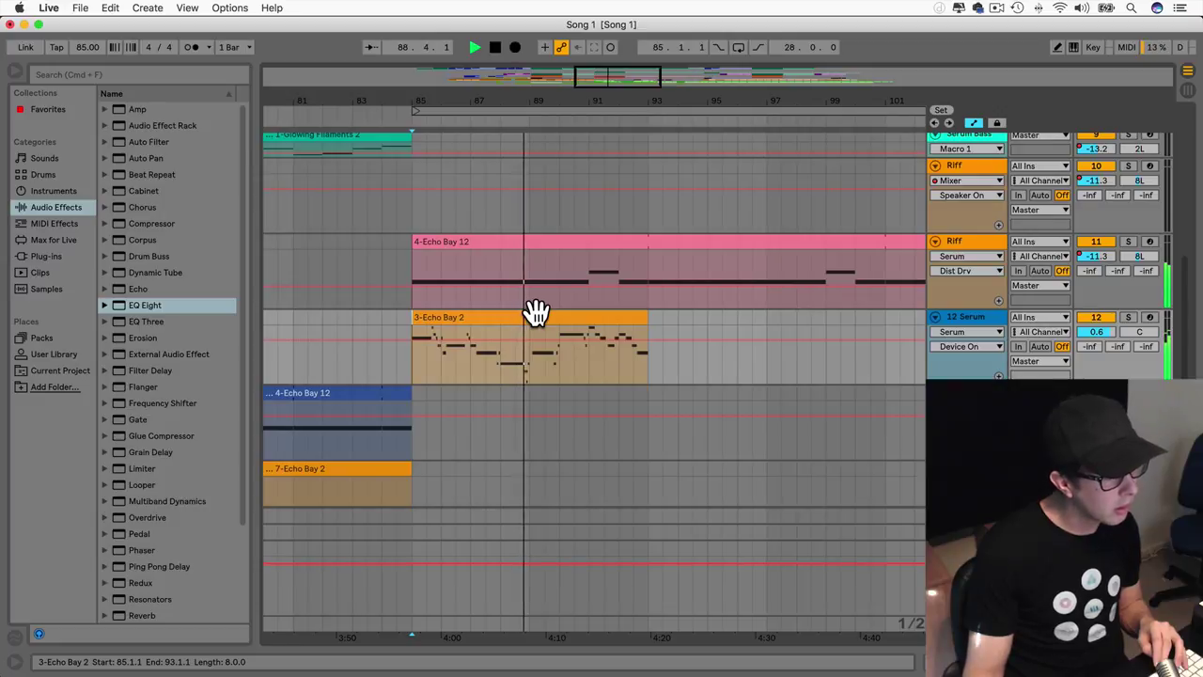
pyautogui.hscroll(2, 537, 312)
pyautogui.hscroll(-3, 537, 312)
pyautogui.hscroll(3, 537, 313)
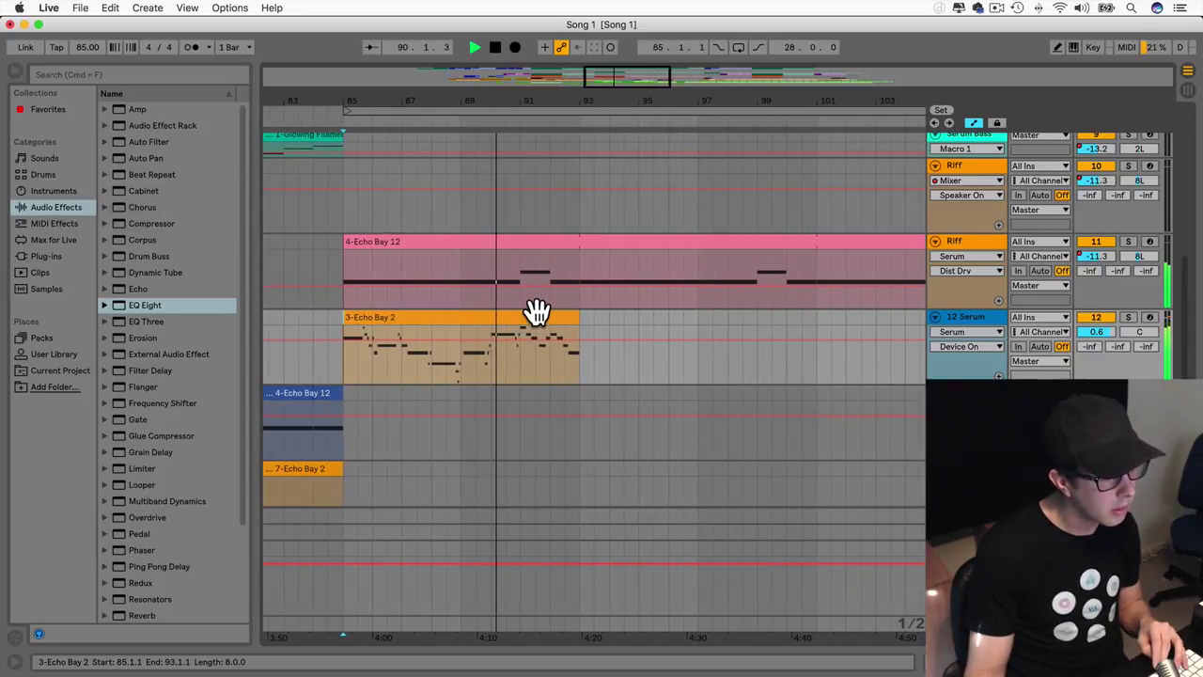
pyautogui.hscroll(-3, 537, 312)
pyautogui.hscroll(3, 537, 312)
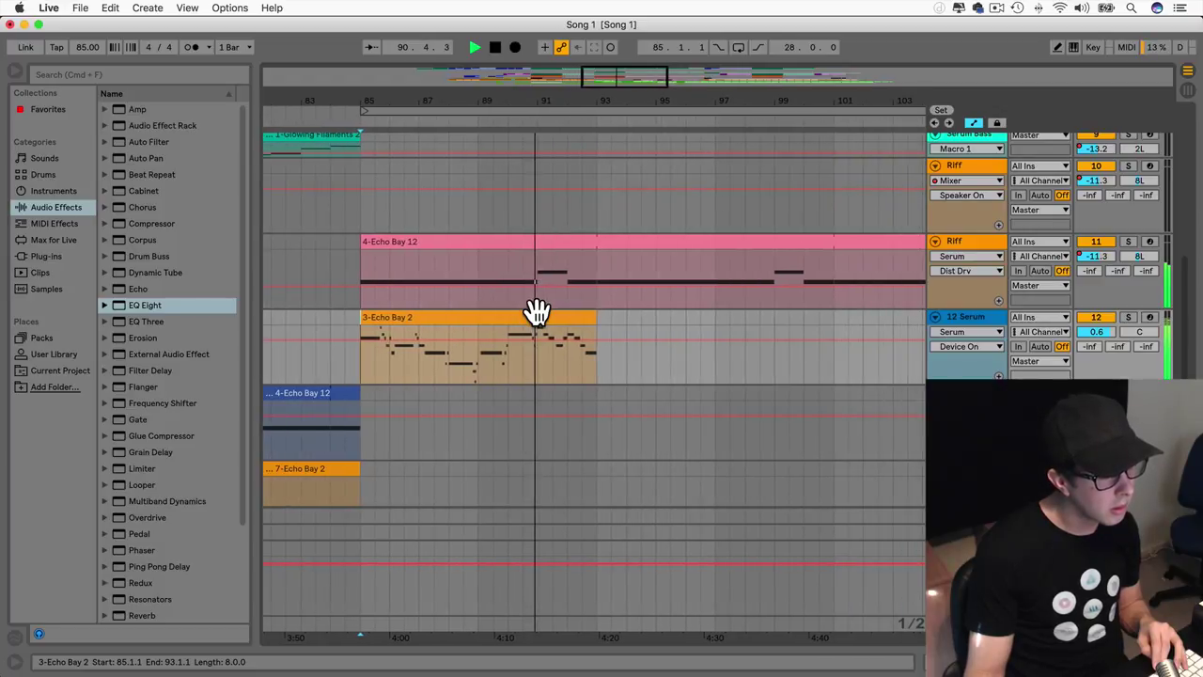
pyautogui.hscroll(2, 540, 314)
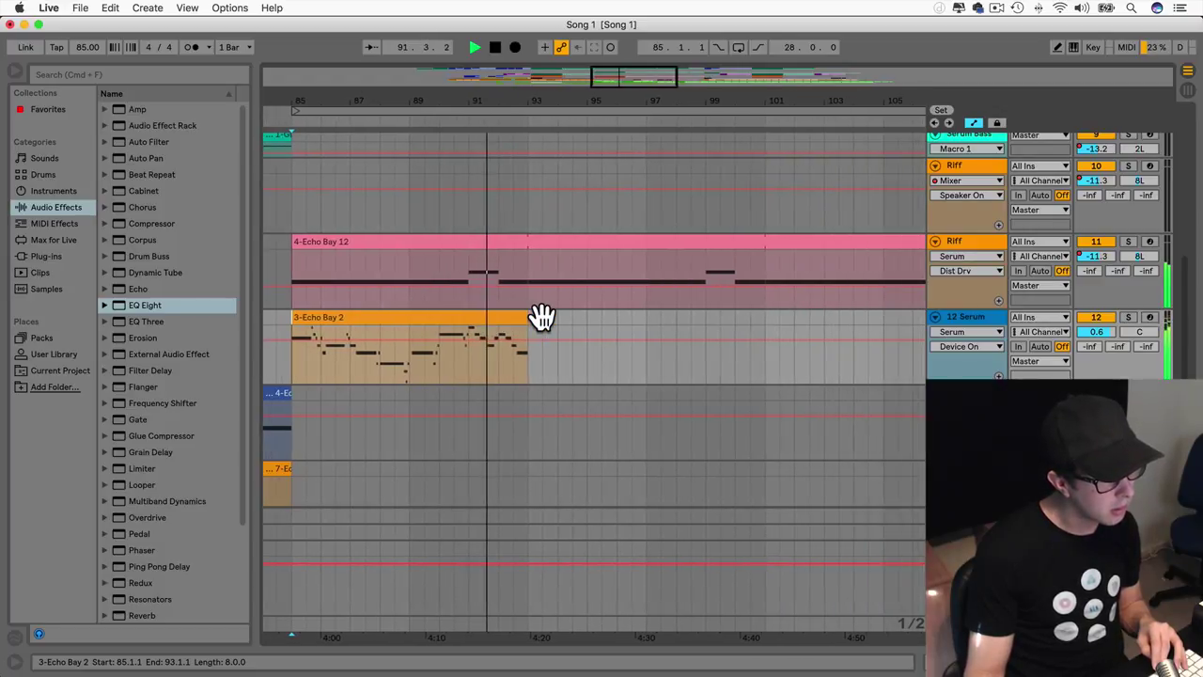
pyautogui.hscroll(-3, 541, 314)
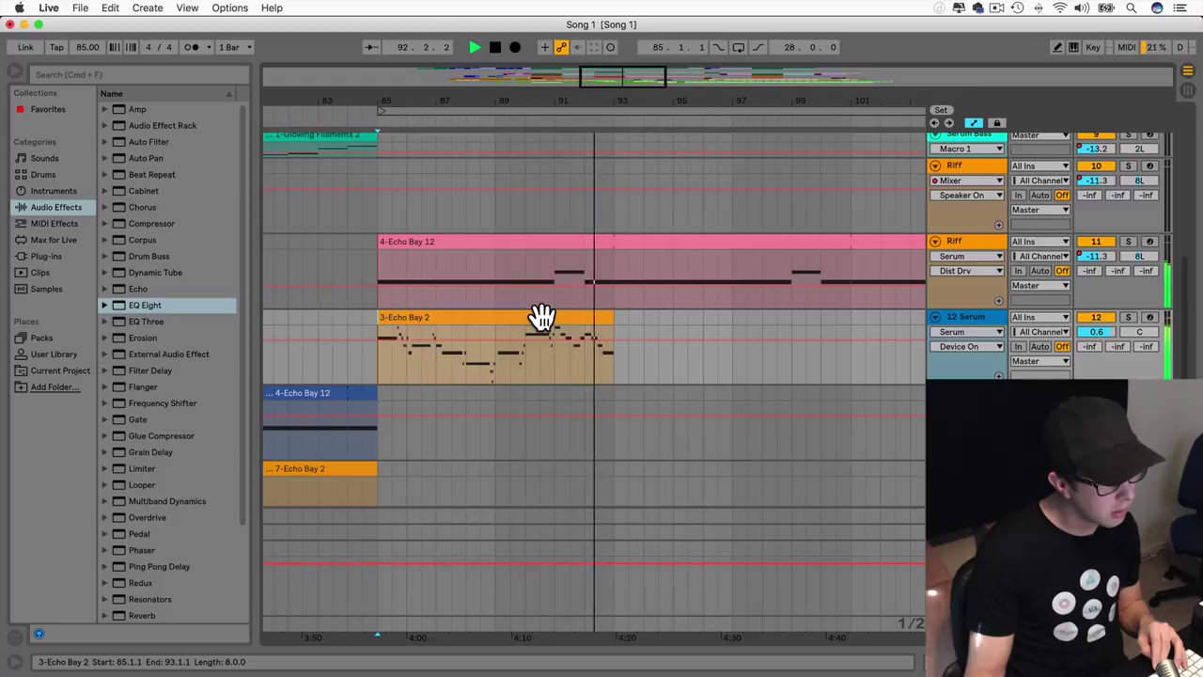
pyautogui.hscroll(4, 541, 316)
pyautogui.hscroll(-3, 541, 315)
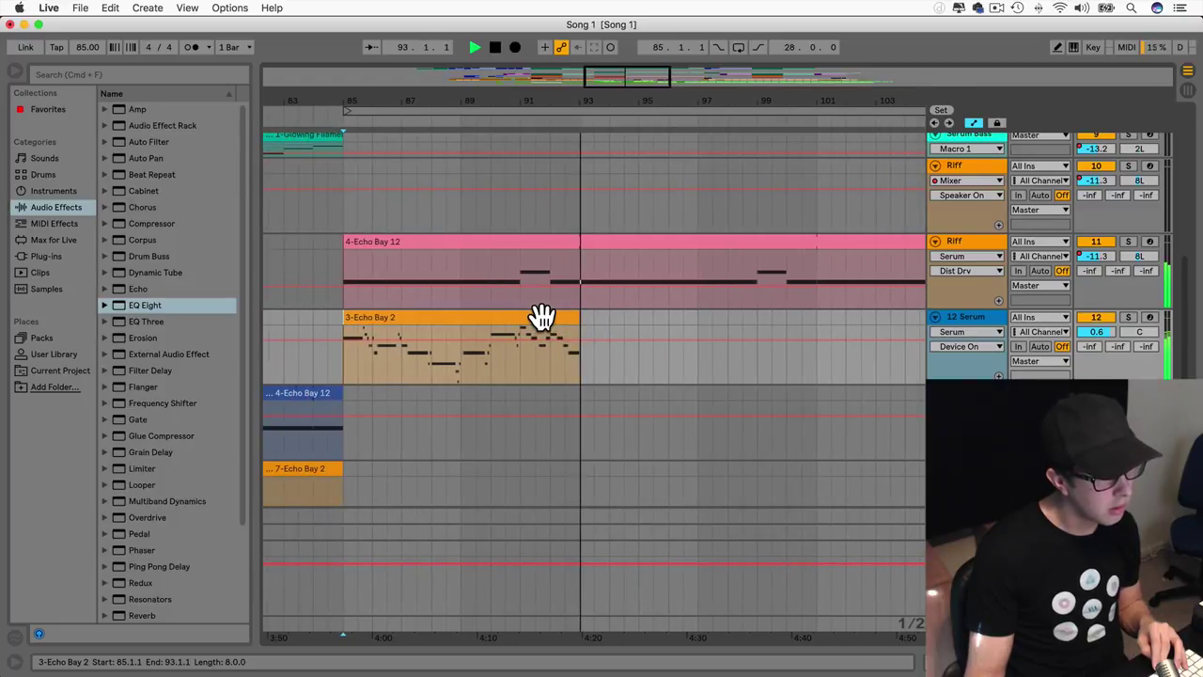
pyautogui.press('space')
# Step: Copy the 3-Echo Bay 2 clip on Riff track 10 from bar 125 to bar 85
pyautogui.hscroll(10, 541, 316)
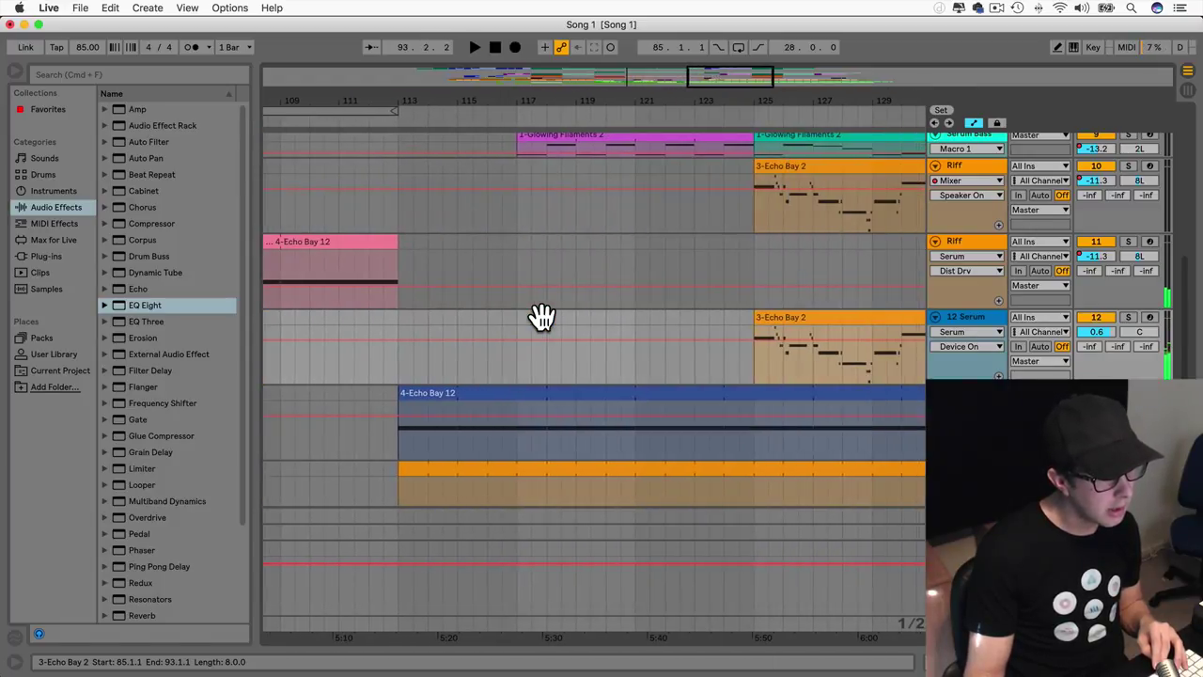
pyautogui.moveTo(623, 101); pyautogui.dragTo(623, 60)
pyautogui.hscroll(-4, 616, 219)
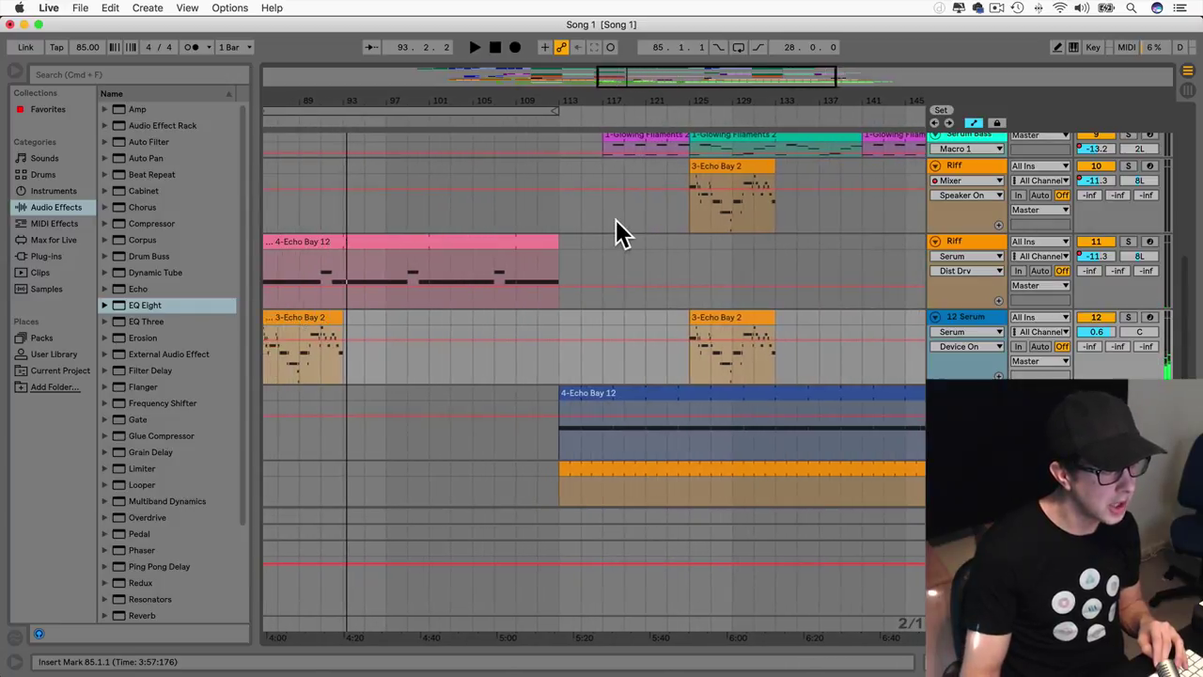
pyautogui.click(796, 169)
pyautogui.moveTo(796, 170); pyautogui.dragTo(328, 201)
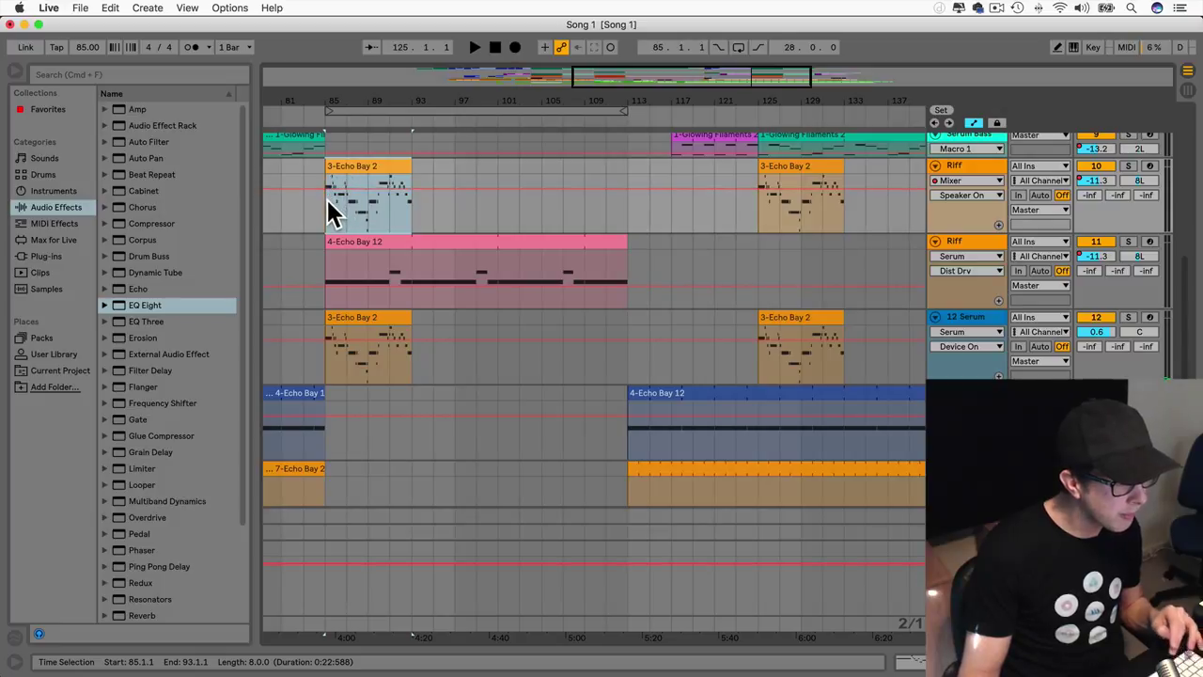
# Step: Listen briefly to the copied riffs, and delete the 3-Echo Bay 2 clips at bar 85 from Riff track 10 and 12 Serum
pyautogui.click(327, 199)
pyautogui.press('space')
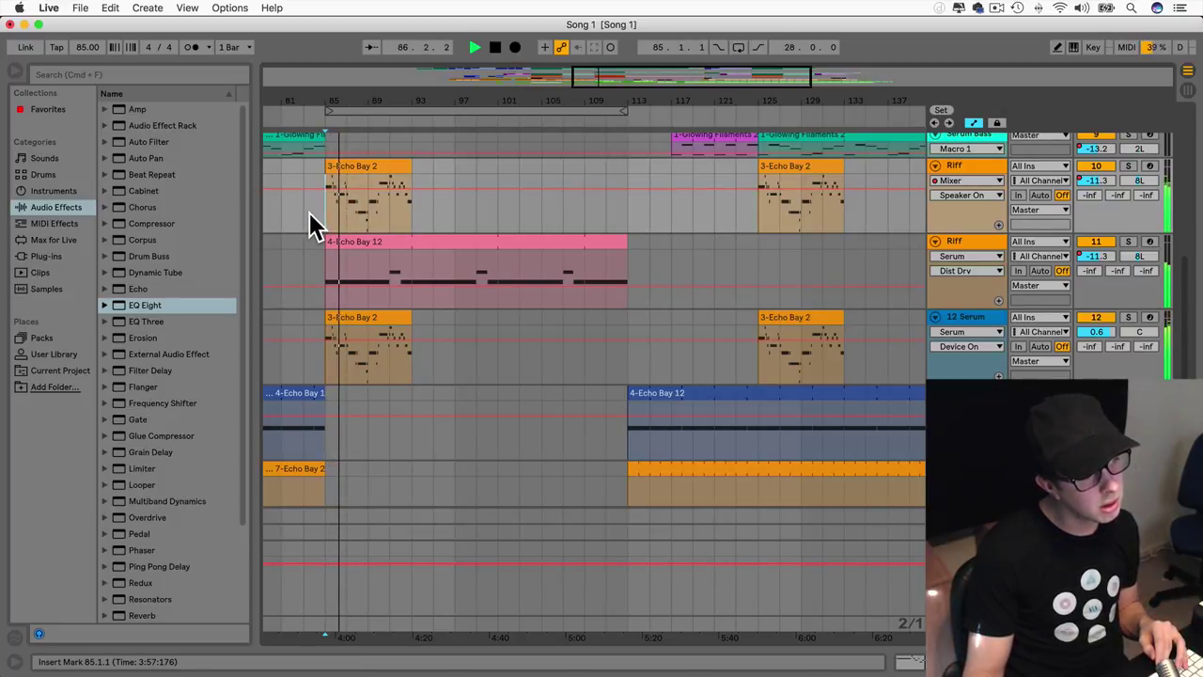
pyautogui.click(376, 165)
pyautogui.press('Delete')
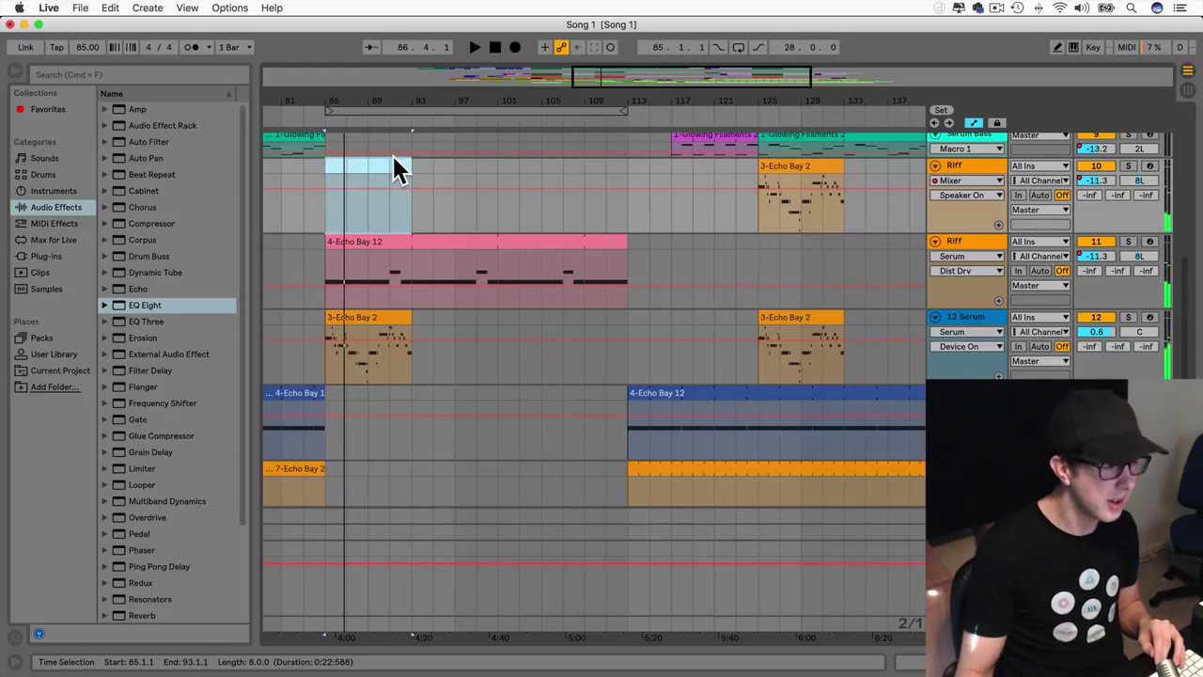
pyautogui.click(380, 328)
pyautogui.press('Delete')
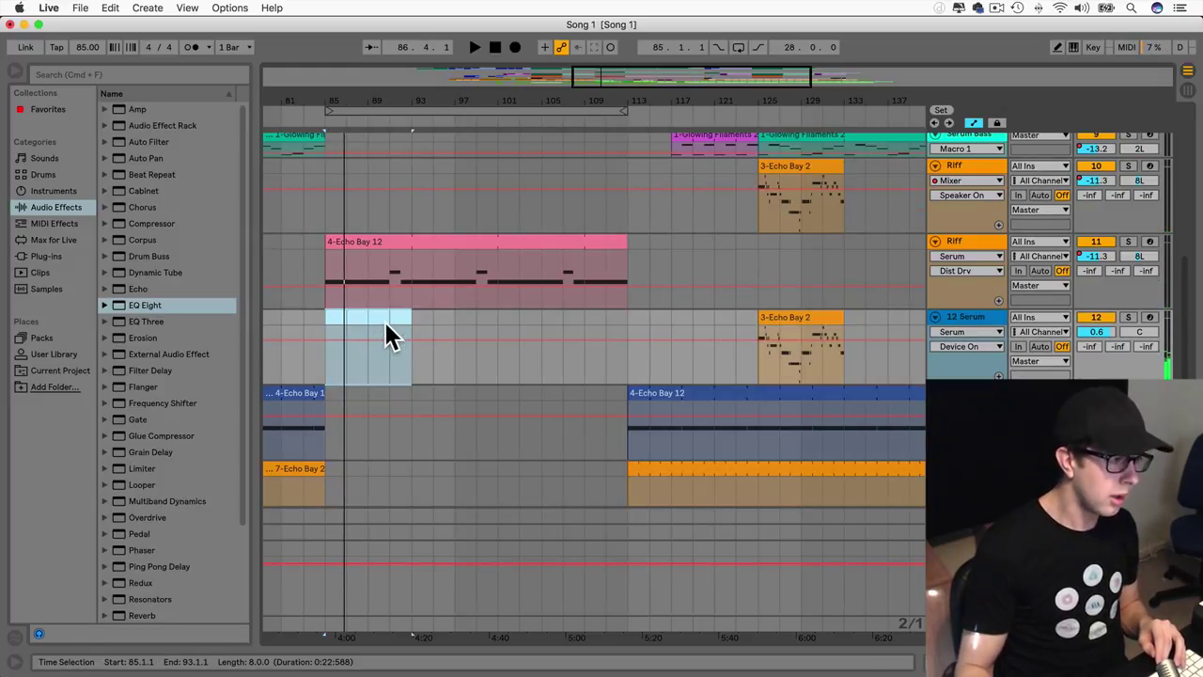
# Step: Listen to the breakdown from bar 83 while reviewing the crash, pad and drum tracks
pyautogui.click(305, 255)
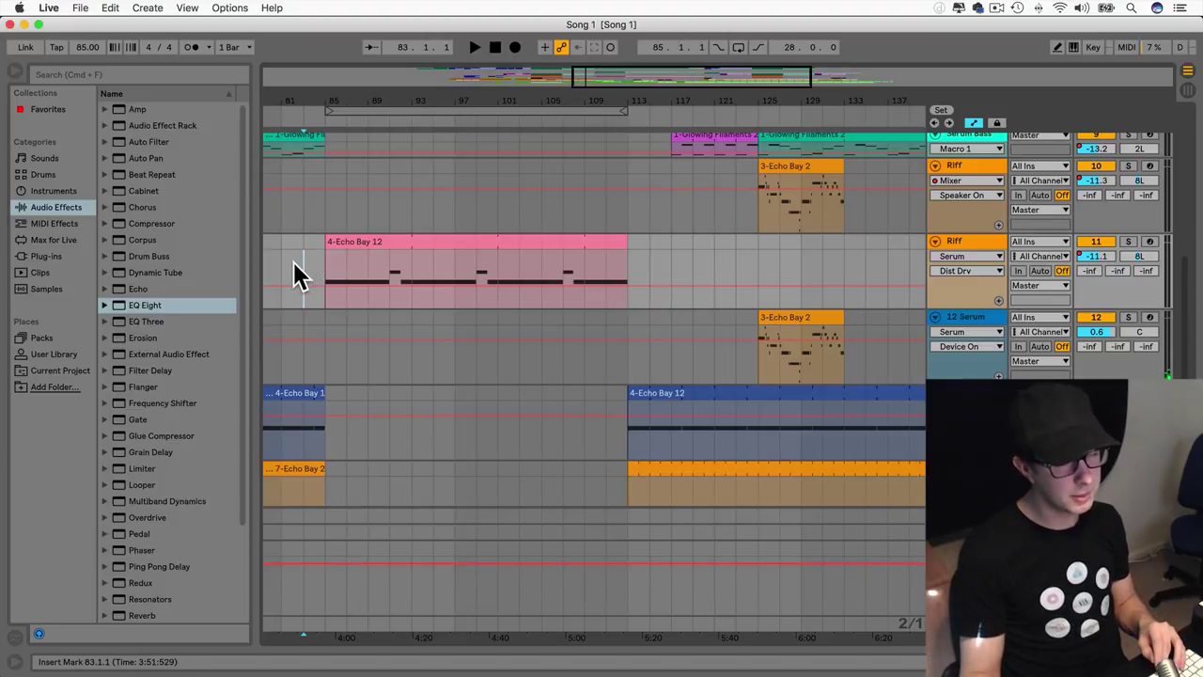
pyautogui.press('space')
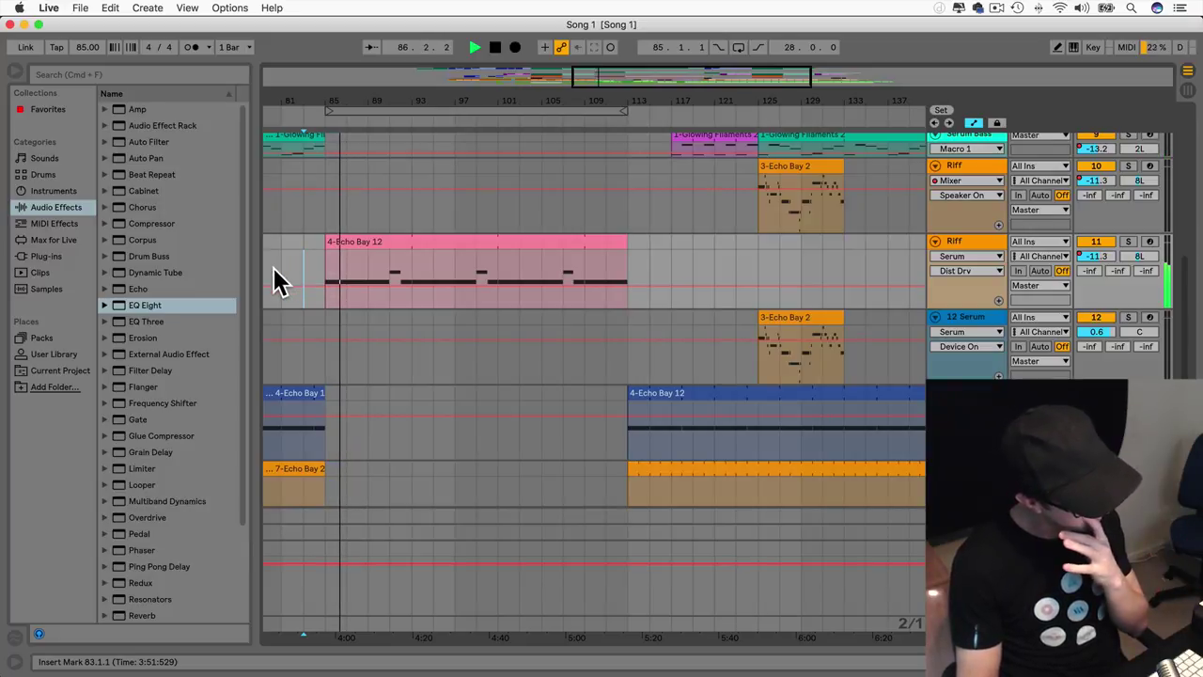
pyautogui.scroll(10, 274, 266)
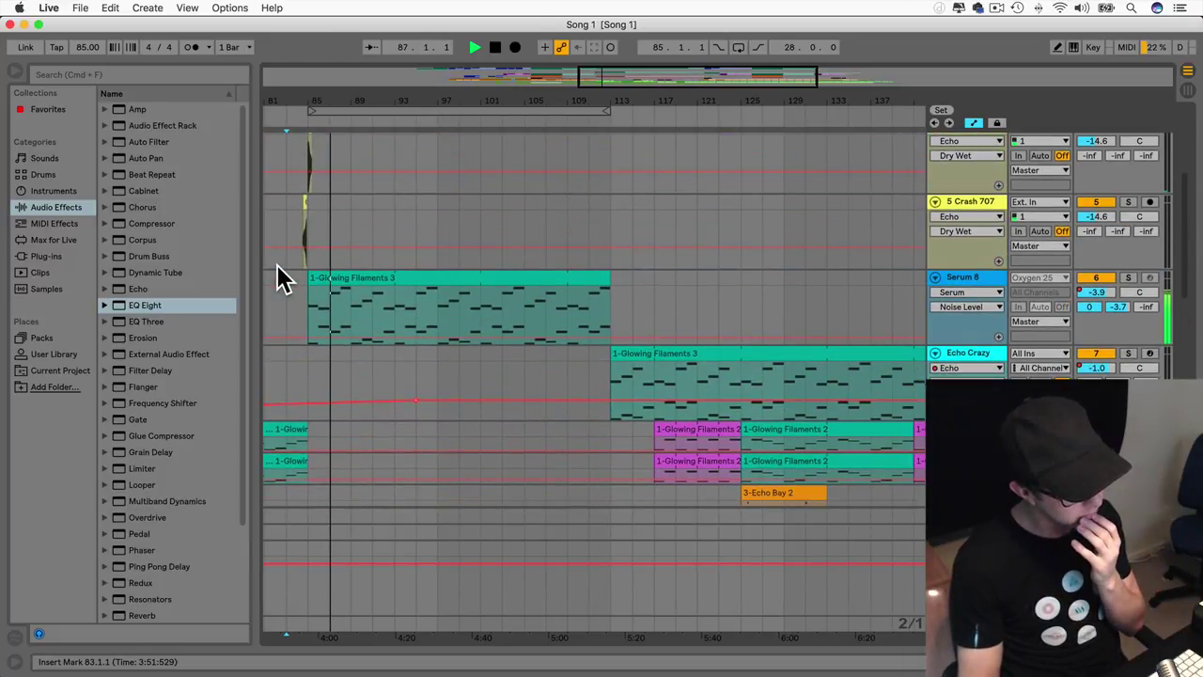
pyautogui.scroll(-10, 278, 266)
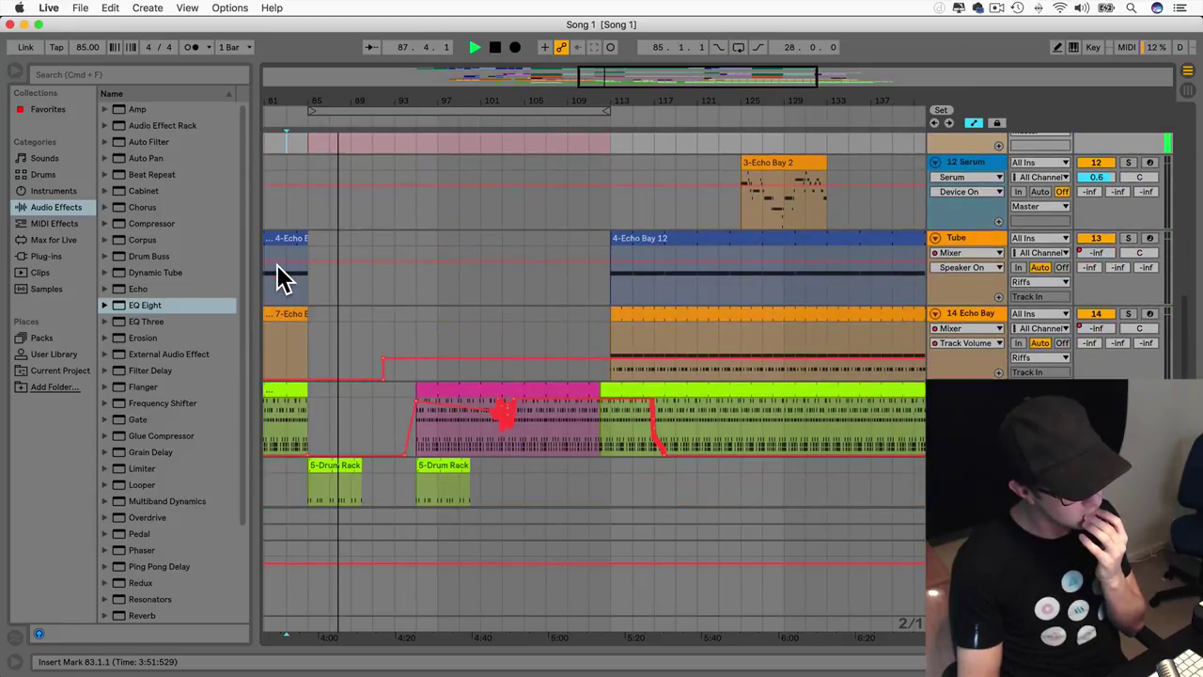
pyautogui.scroll(-5, 276, 264)
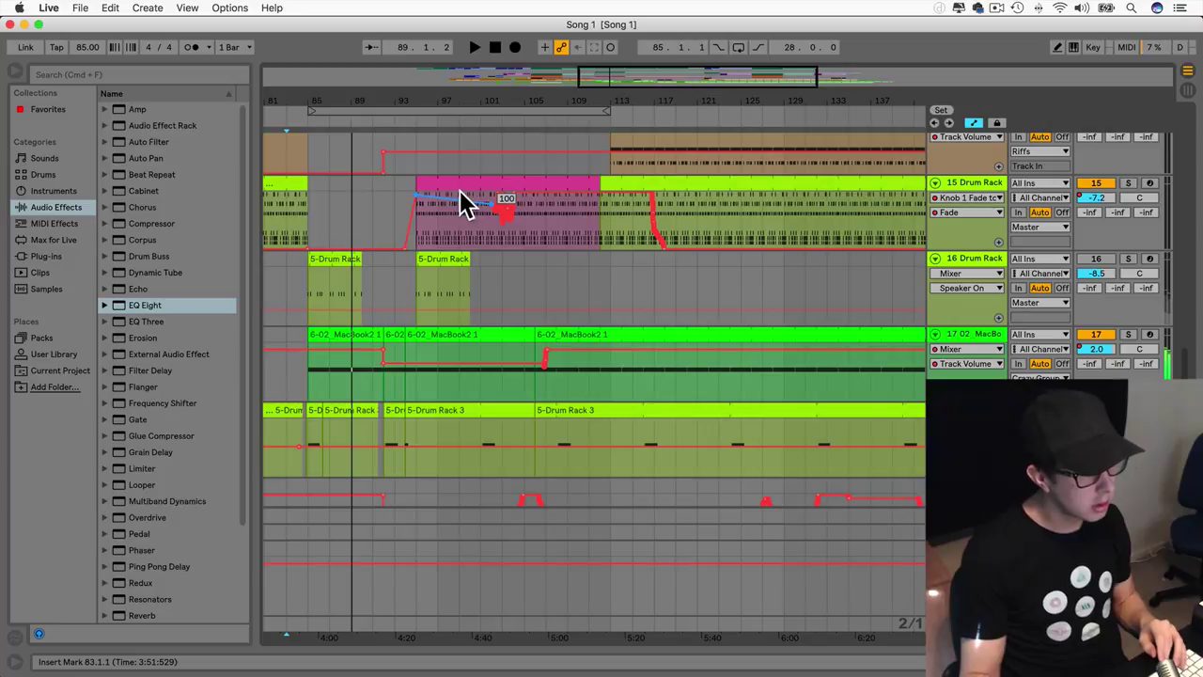
pyautogui.press('space')
# Step: Copy a four-bar section of the pink clip on 15 Drum Rack to bar 89 and listen to it from bar 88
pyautogui.click(483, 183)
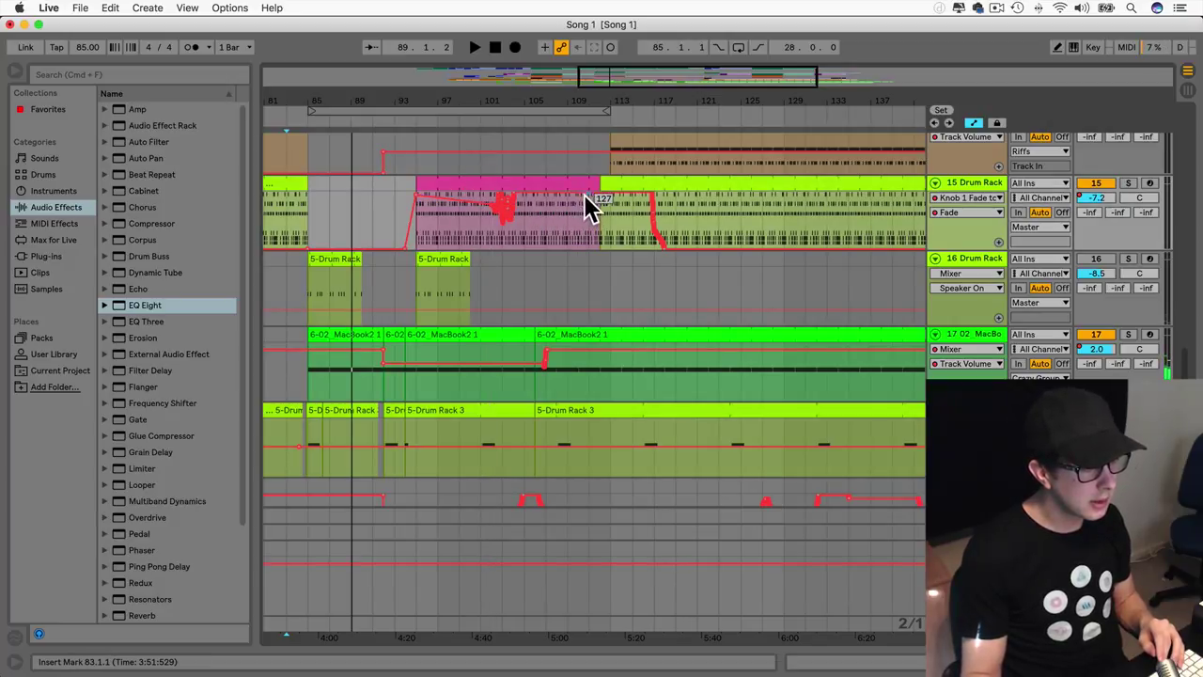
pyautogui.moveTo(610, 78); pyautogui.dragTo(610, 103)
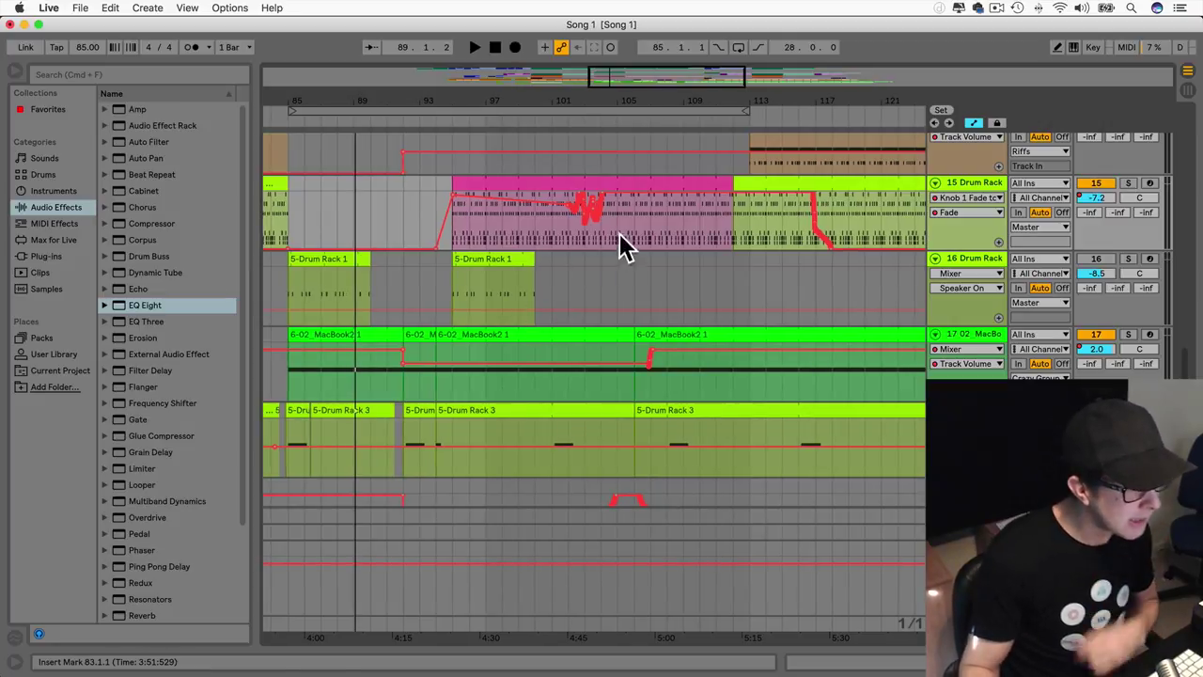
pyautogui.moveTo(652, 206); pyautogui.dragTo(386, 200)
pyautogui.click(336, 205)
pyautogui.press('space')
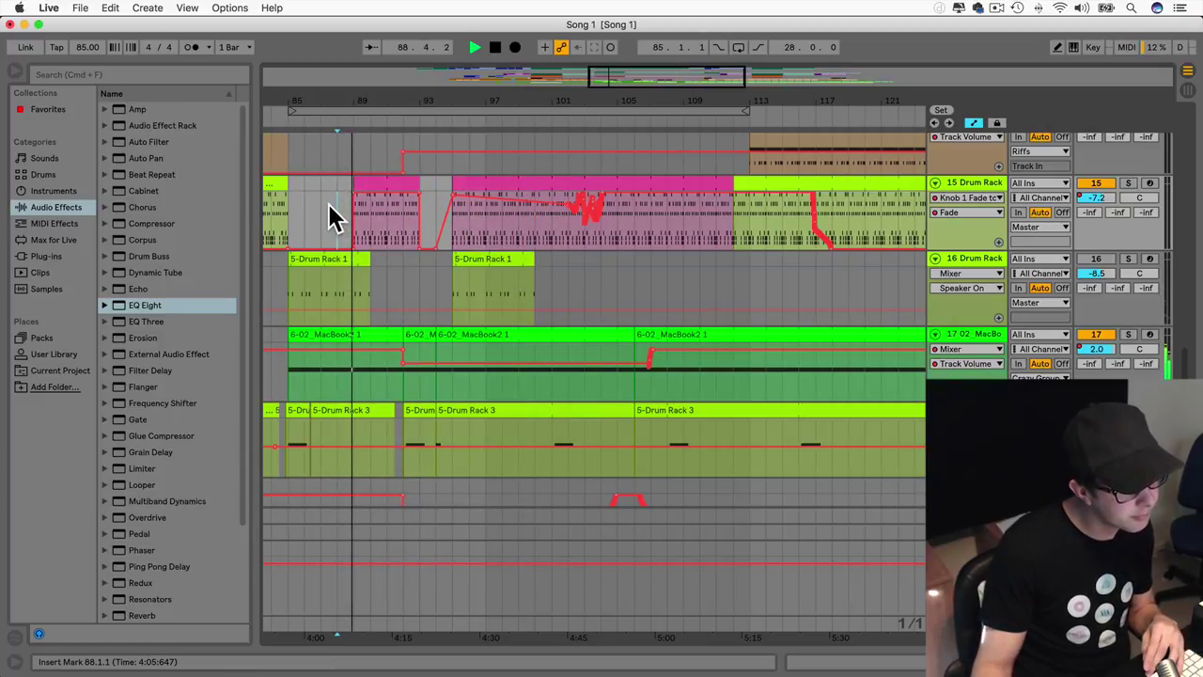
pyautogui.press('space')
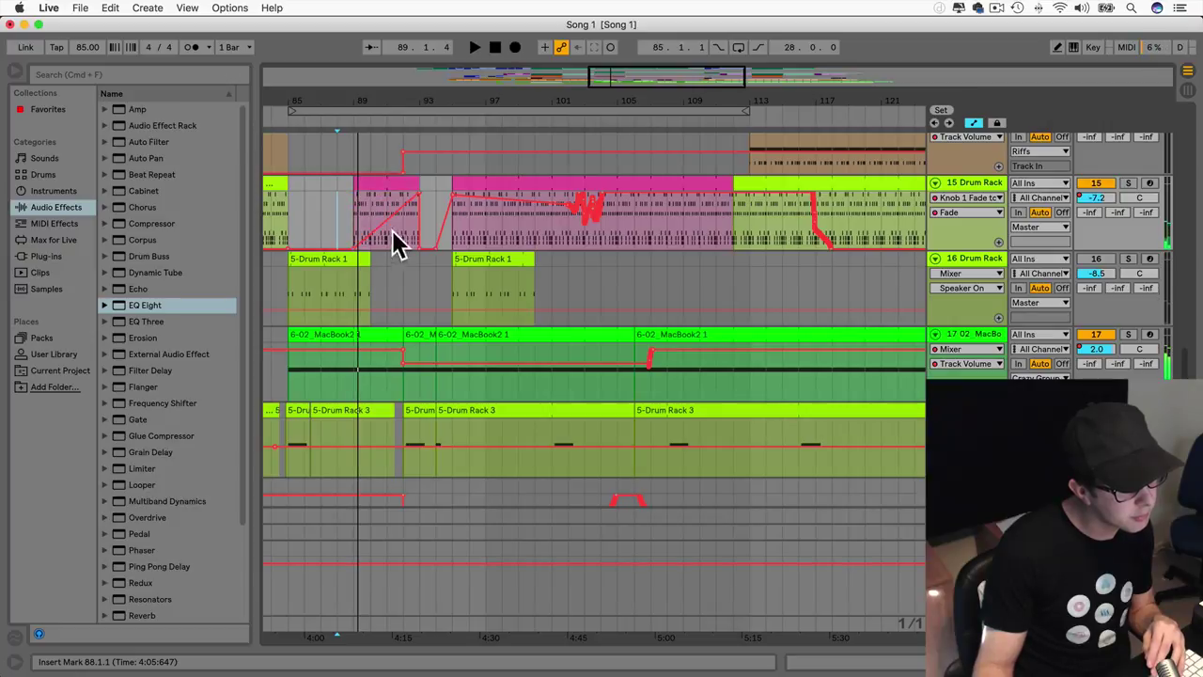
# Step: Flatten the 15 Drum Rack Fade automation at 0 to about bar 102 and fill bars 89 to 101 with the pink drum clip
pyautogui.click(353, 232)
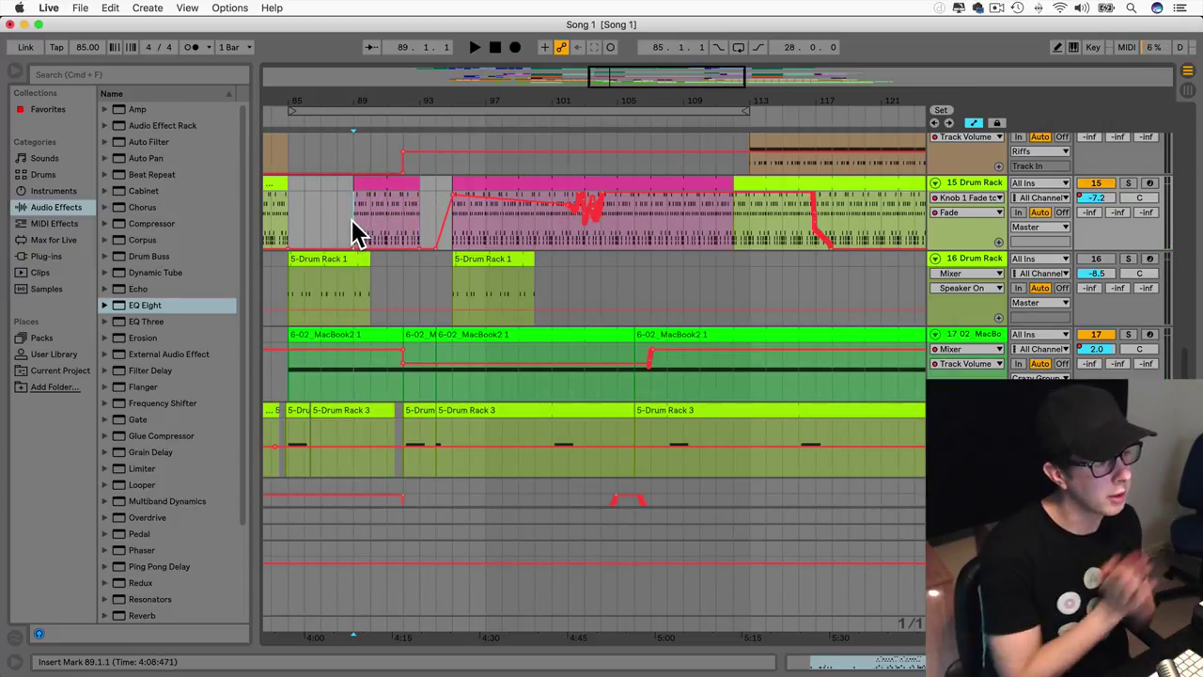
pyautogui.press('space')
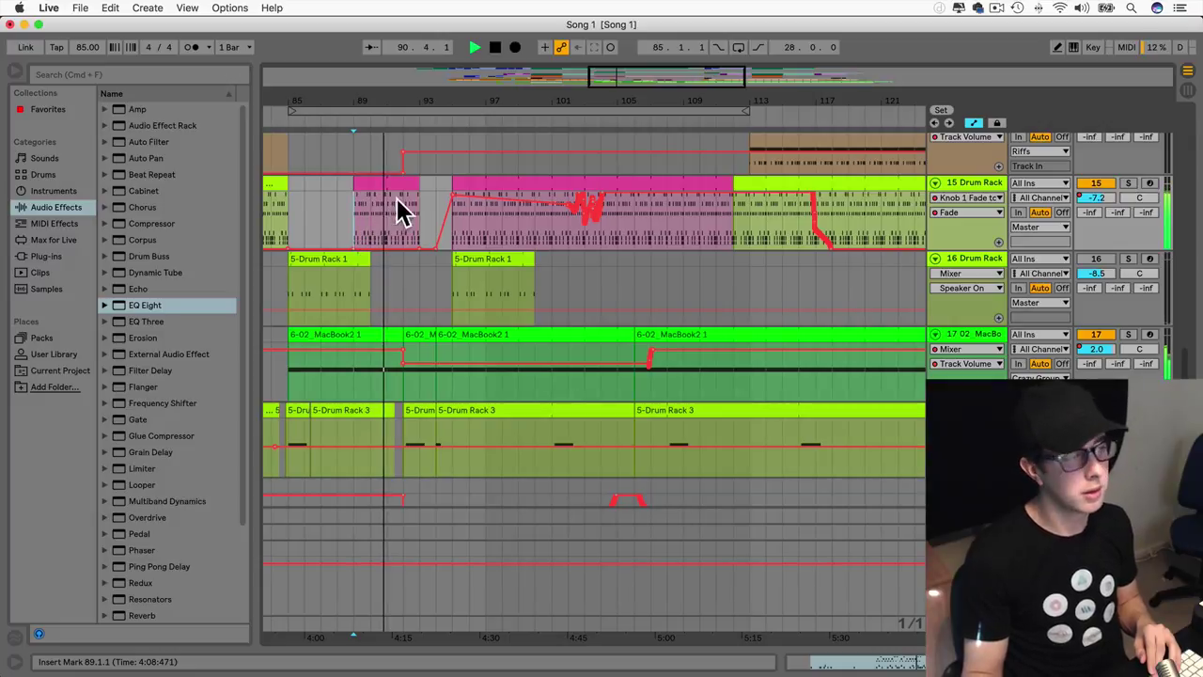
pyautogui.moveTo(453, 195); pyautogui.dragTo(571, 199)
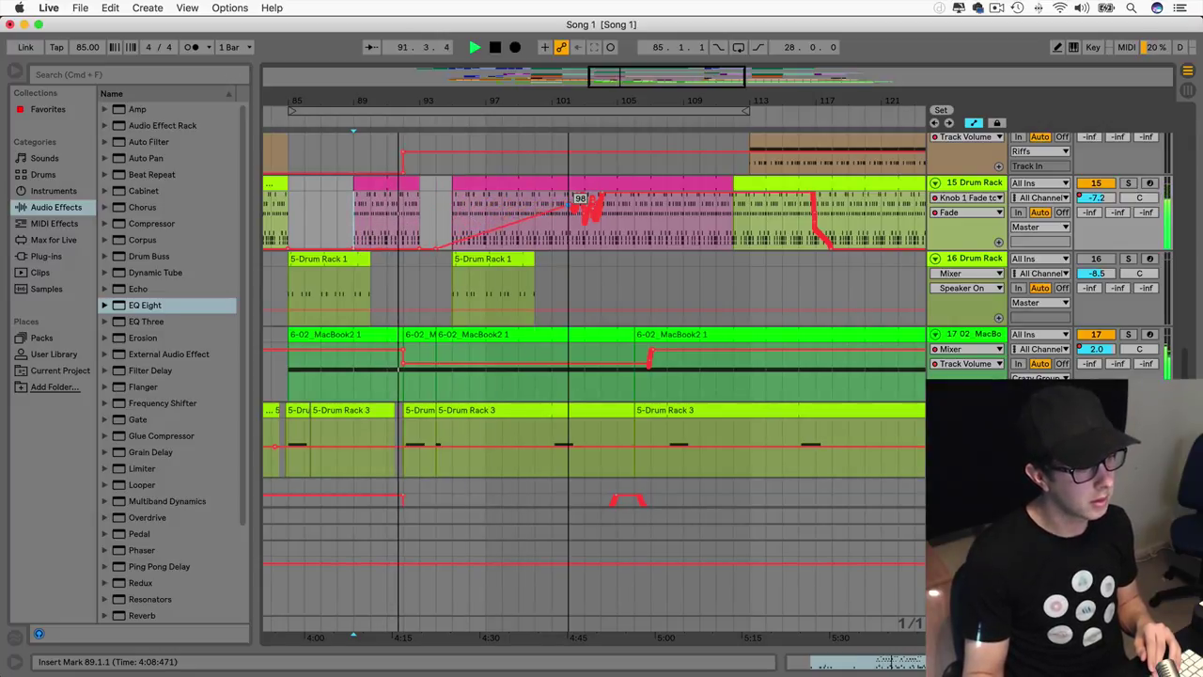
pyautogui.moveTo(437, 260); pyautogui.dragTo(544, 261)
pyautogui.click(448, 252)
pyautogui.press('space')
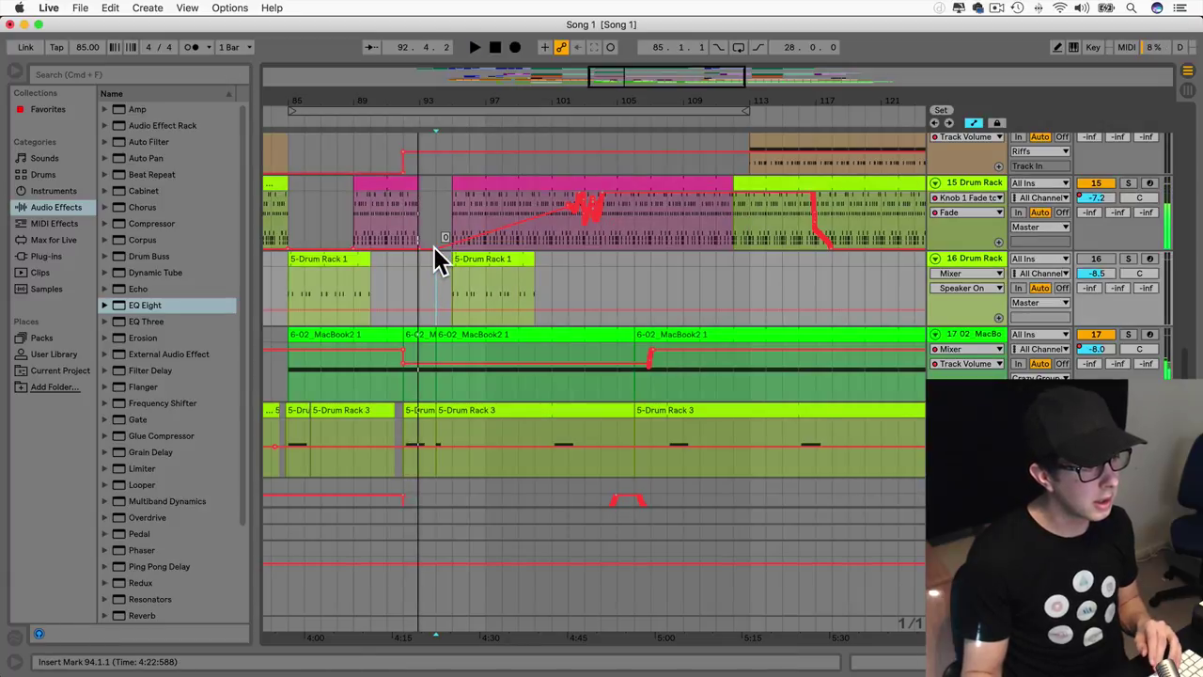
pyautogui.moveTo(445, 246); pyautogui.dragTo(568, 247)
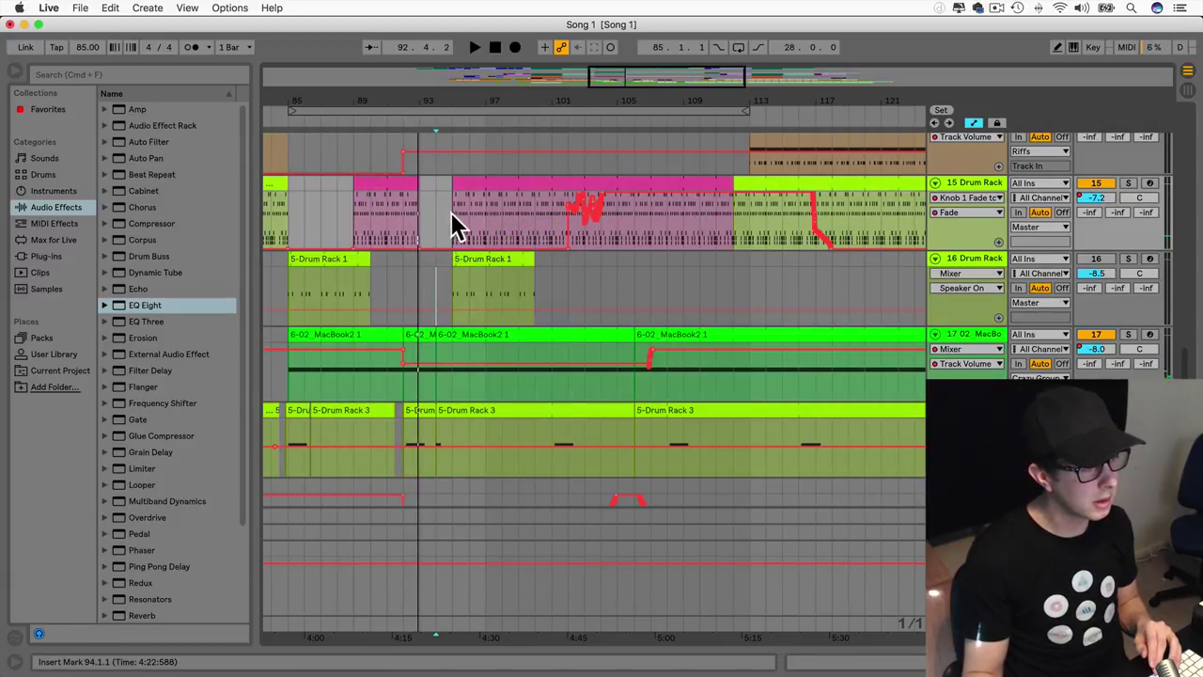
pyautogui.moveTo(355, 202); pyautogui.dragTo(552, 207)
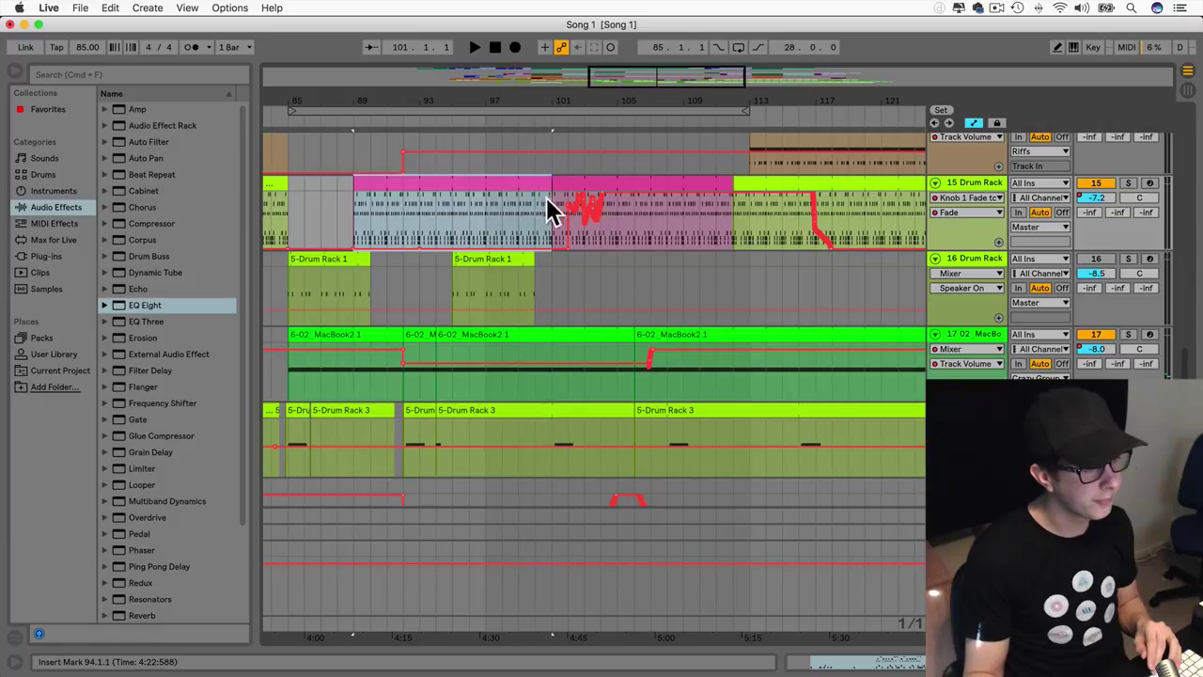
# Step: Listen to the breakdown from bar 88 while examining the riff, bass, crash and pad tracks
pyautogui.click(337, 225)
pyautogui.press('space')
pyautogui.scroll(15, 275, 233)
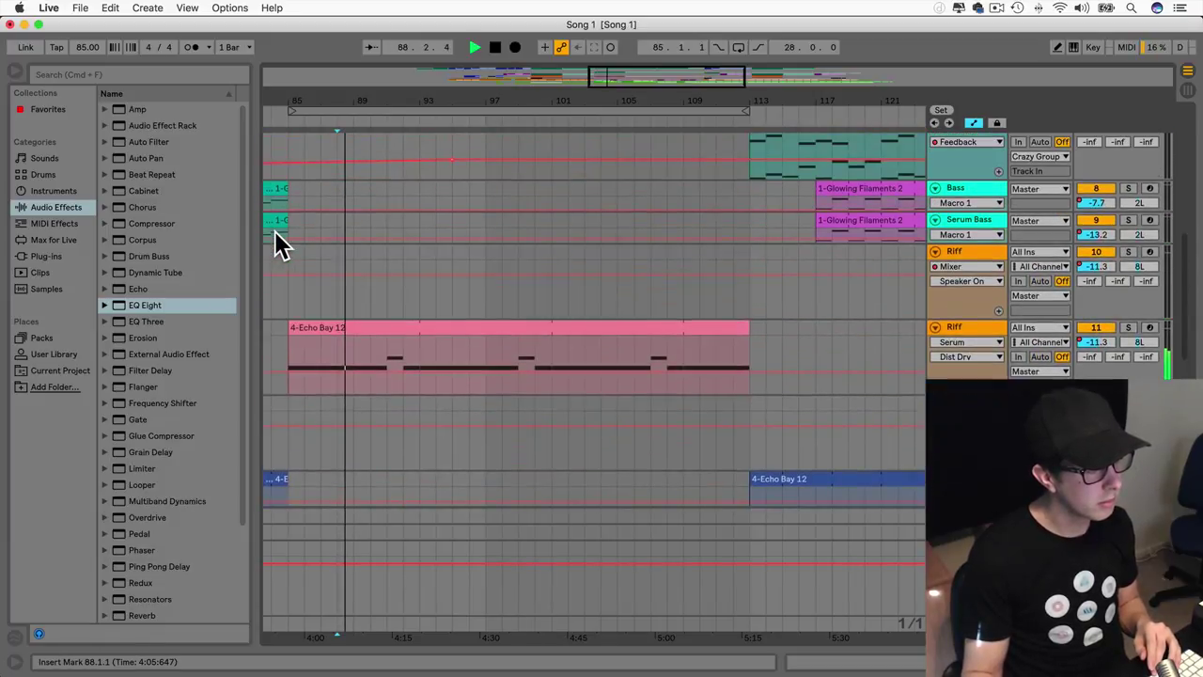
pyautogui.scroll(2, 274, 231)
pyautogui.scroll(-5, 275, 231)
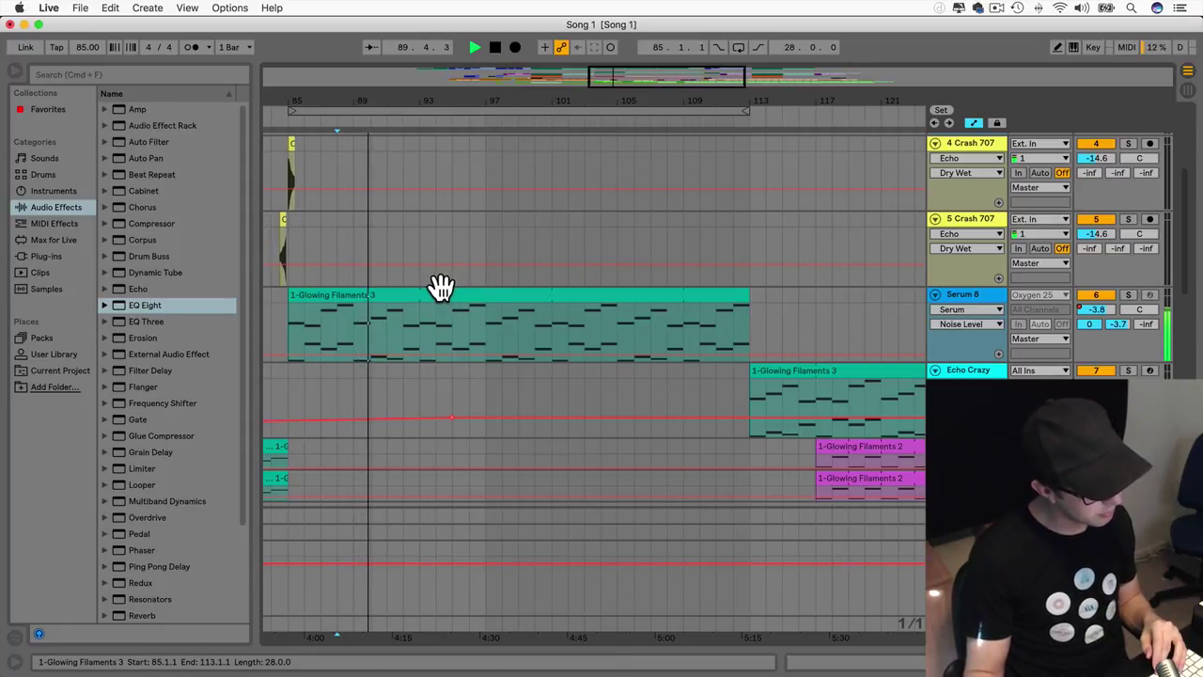
pyautogui.hscroll(-4, 421, 292)
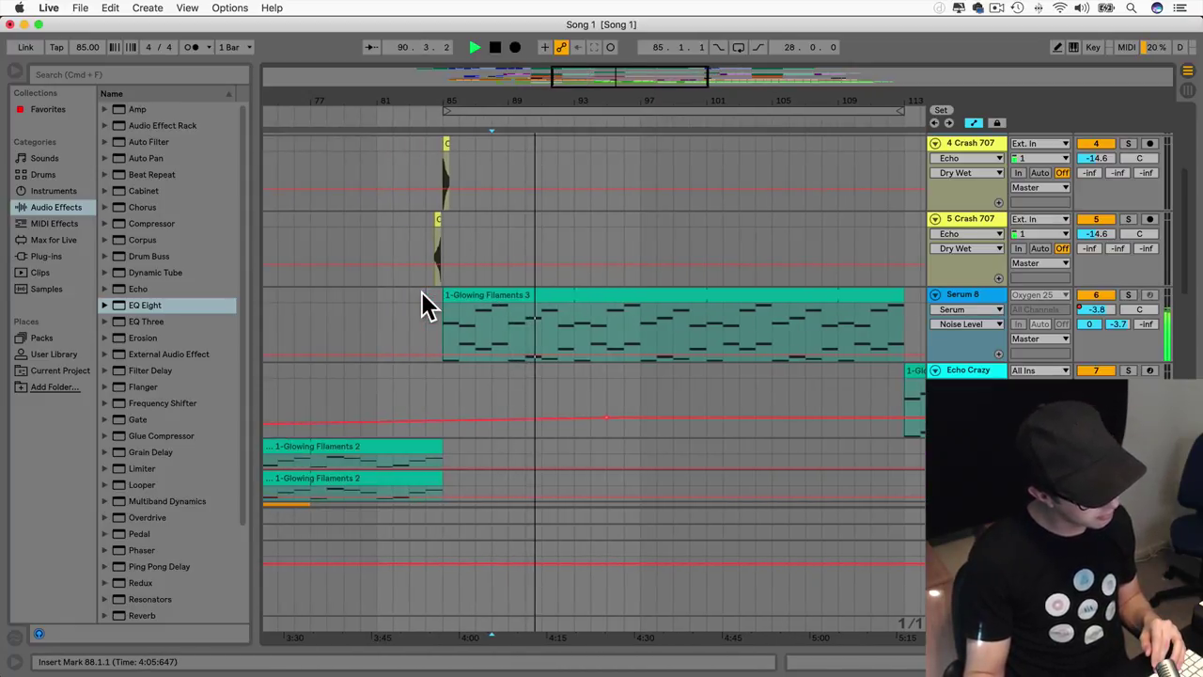
pyautogui.scroll(2, 421, 292)
pyautogui.scroll(3, 421, 305)
pyautogui.hscroll(4, 422, 306)
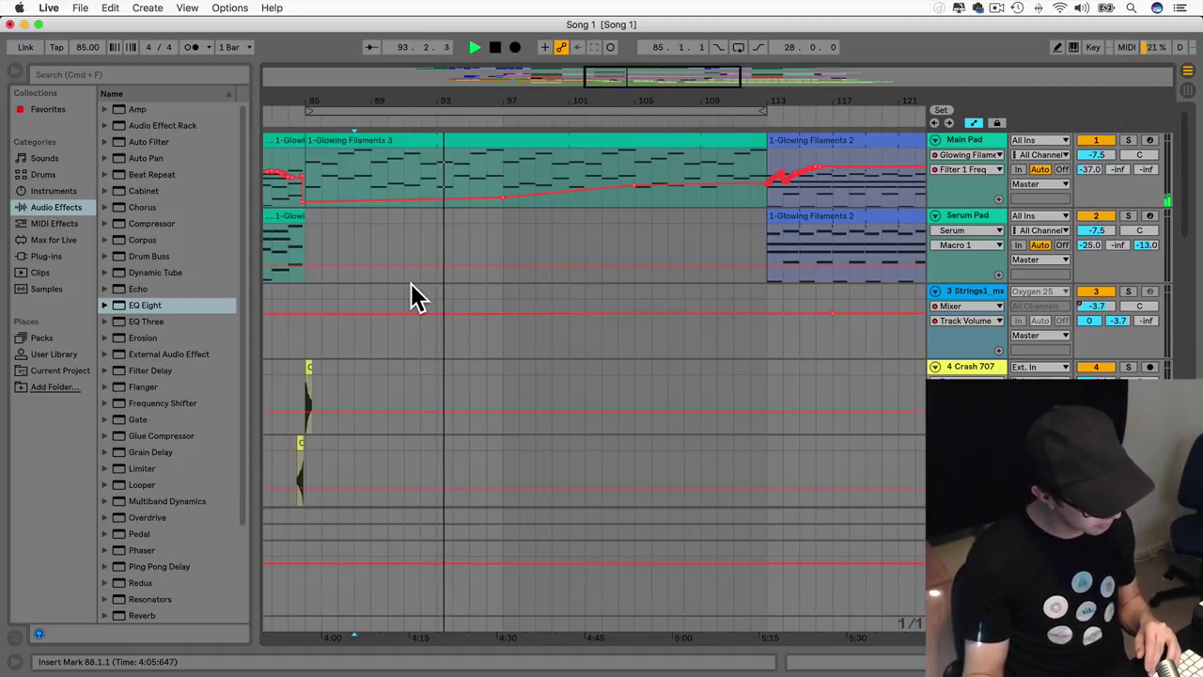
pyautogui.hscroll(2, 411, 283)
pyautogui.hscroll(-3, 411, 283)
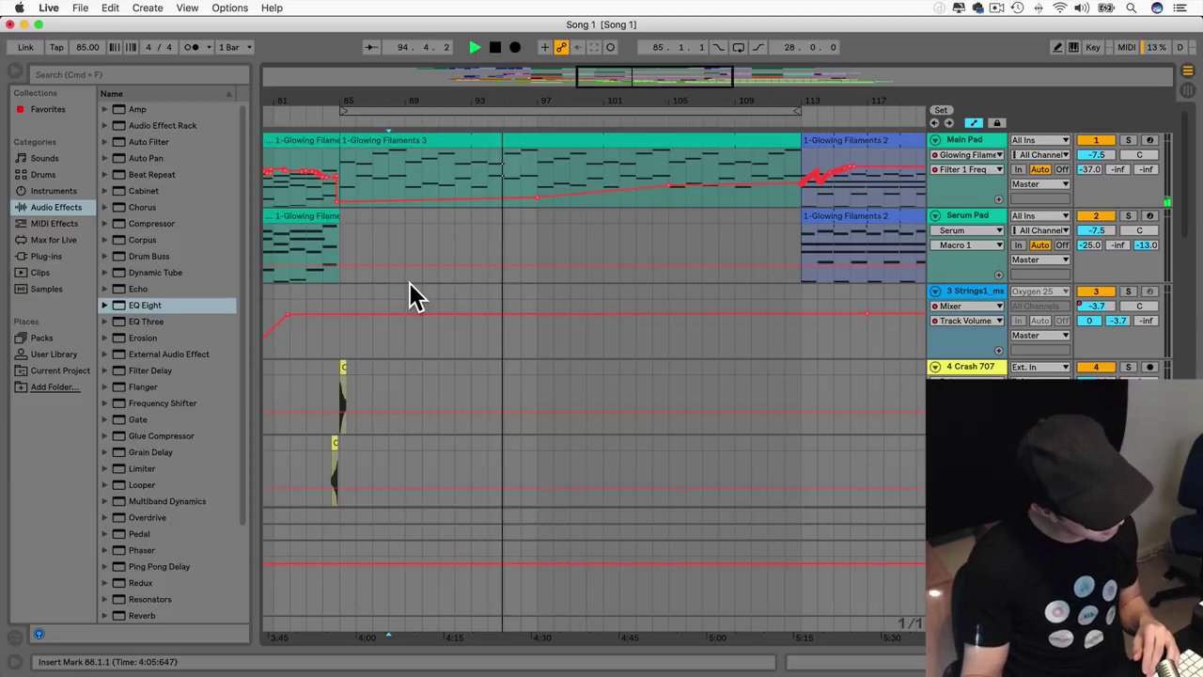
pyautogui.hscroll(2, 409, 283)
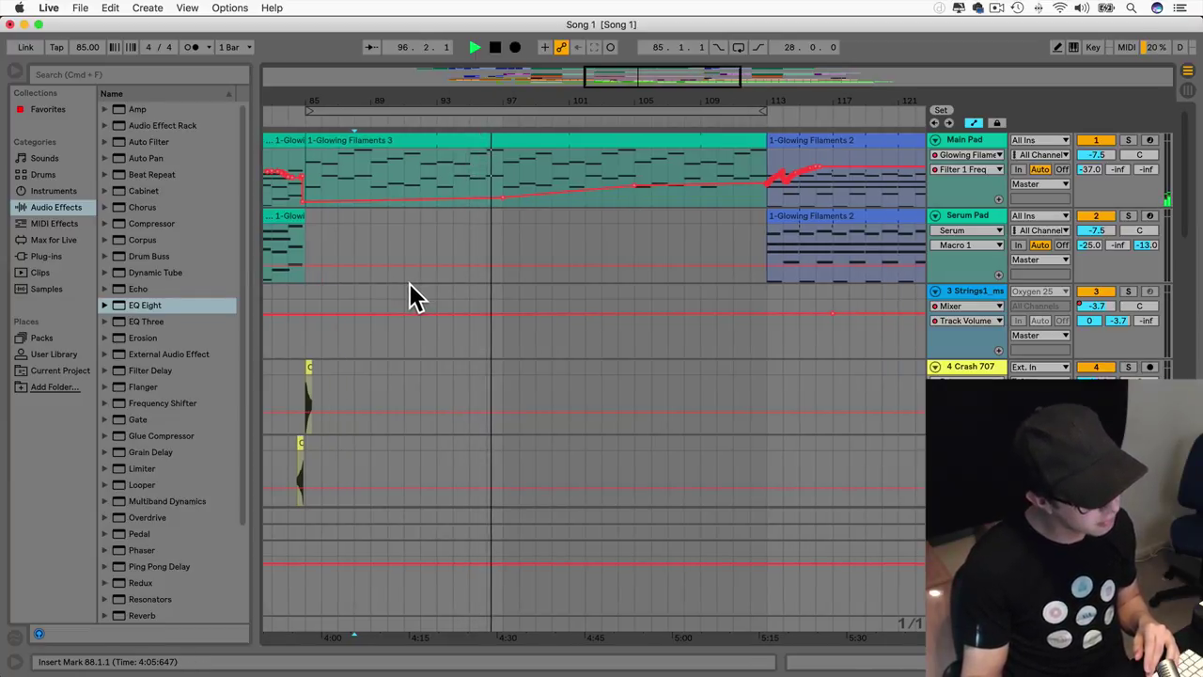
pyautogui.press('space')
# Step: Listen to the Serum Pad track from bar 113, toggling its solo
pyautogui.click(766, 253)
pyautogui.press('super+z')
pyautogui.press('space')
pyautogui.click(1129, 217)
pyautogui.click(1129, 217)
pyautogui.press('space')
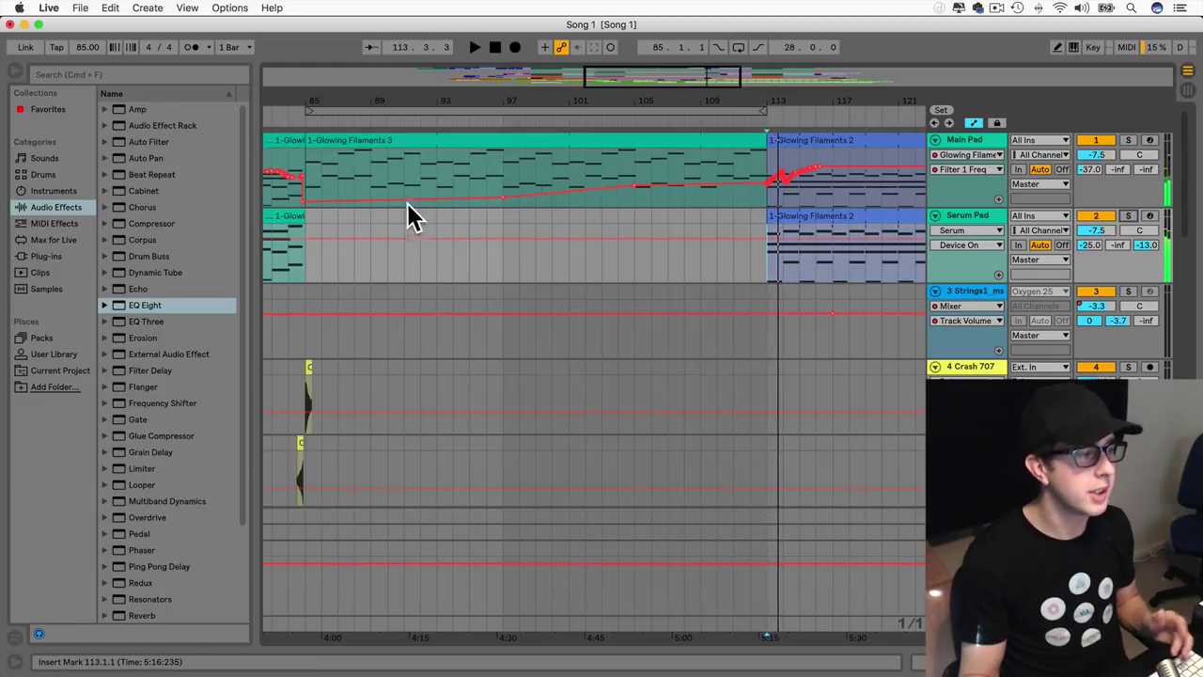
# Step: Move the 1-Glowing Filaments 3 clip spanning bars 85 to 113 from Main Pad to Serum Pad and listen from bar 85
pyautogui.moveTo(304, 170); pyautogui.dragTo(765, 169)
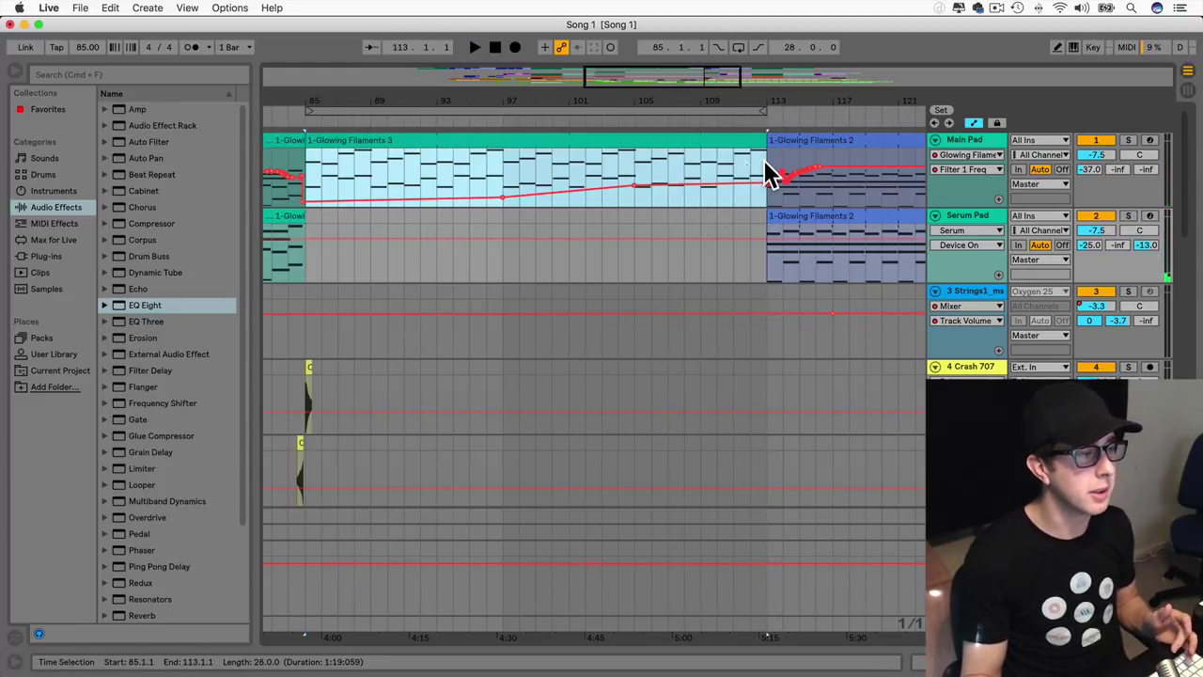
pyautogui.moveTo(344, 134); pyautogui.dragTo(357, 236)
pyautogui.click(311, 263)
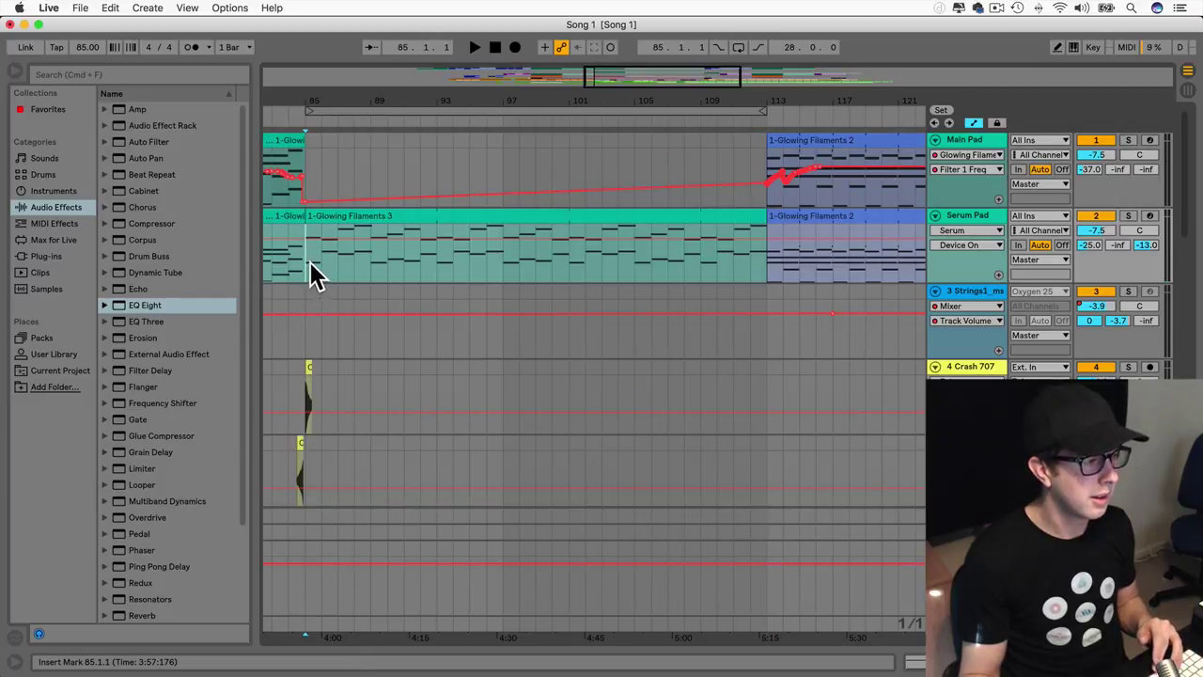
pyautogui.press('space')
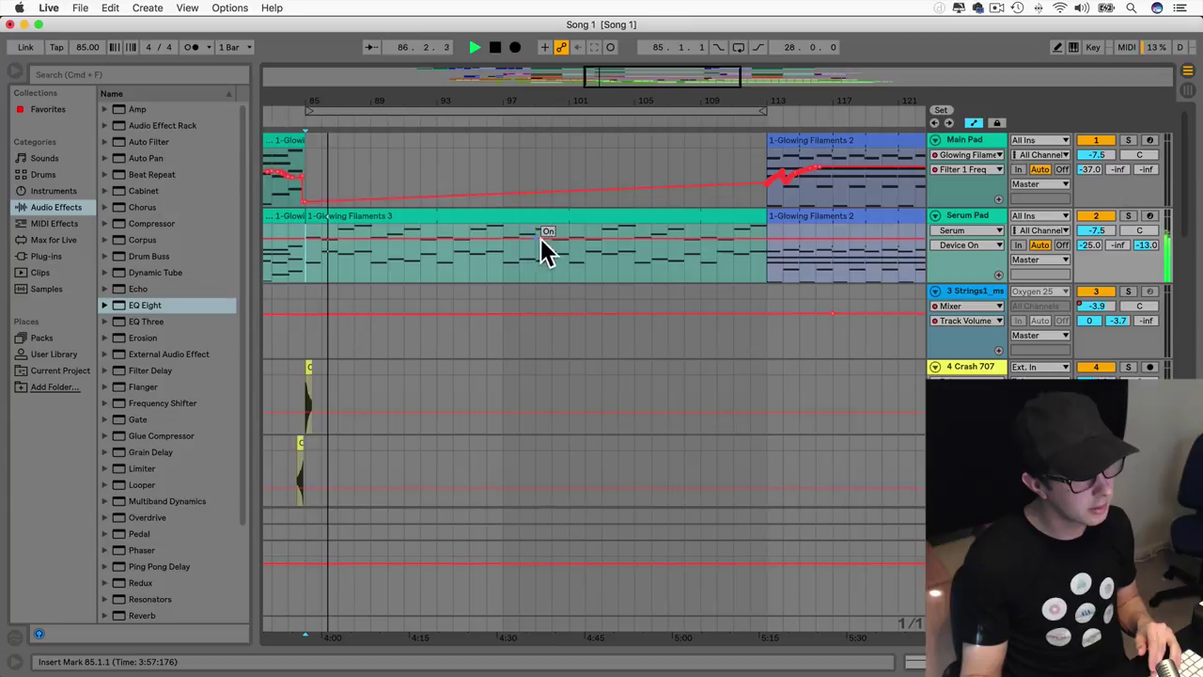
pyautogui.press('space')
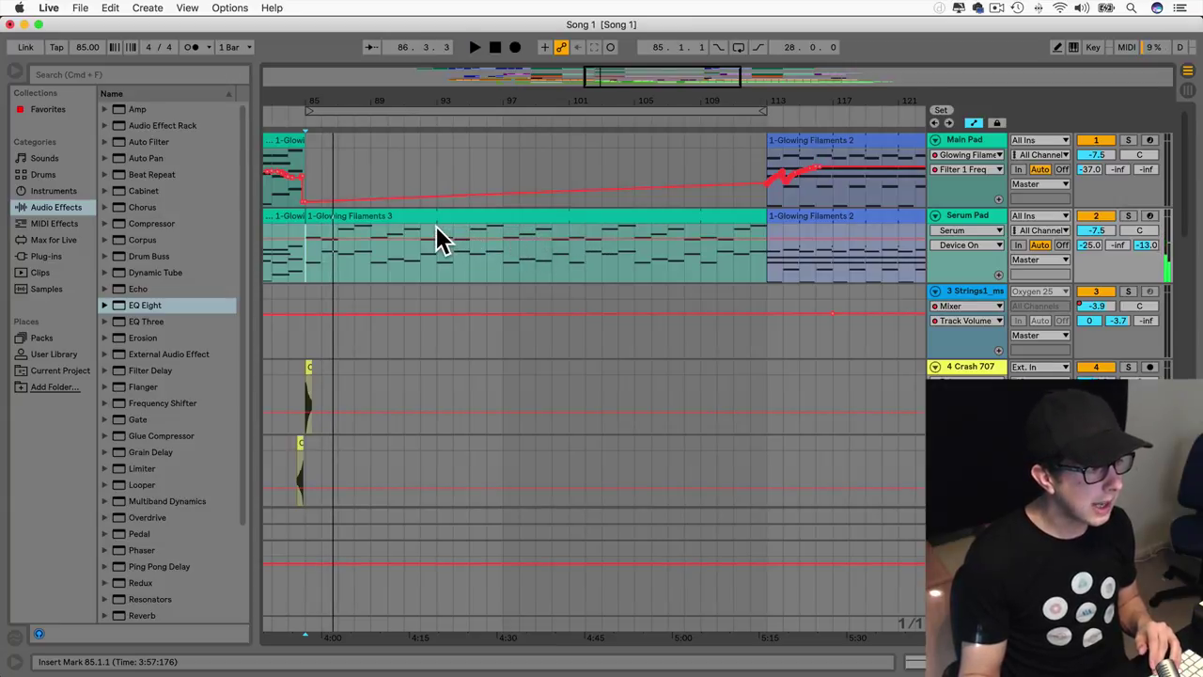
# Step: Copy bars 93 to 101 of the Serum Pad clip to Main Pad and raise Filter 1 Freq there to about 974 Hz from bar 93
pyautogui.moveTo(438, 237); pyautogui.dragTo(571, 237)
pyautogui.moveTo(468, 220); pyautogui.dragTo(469, 186)
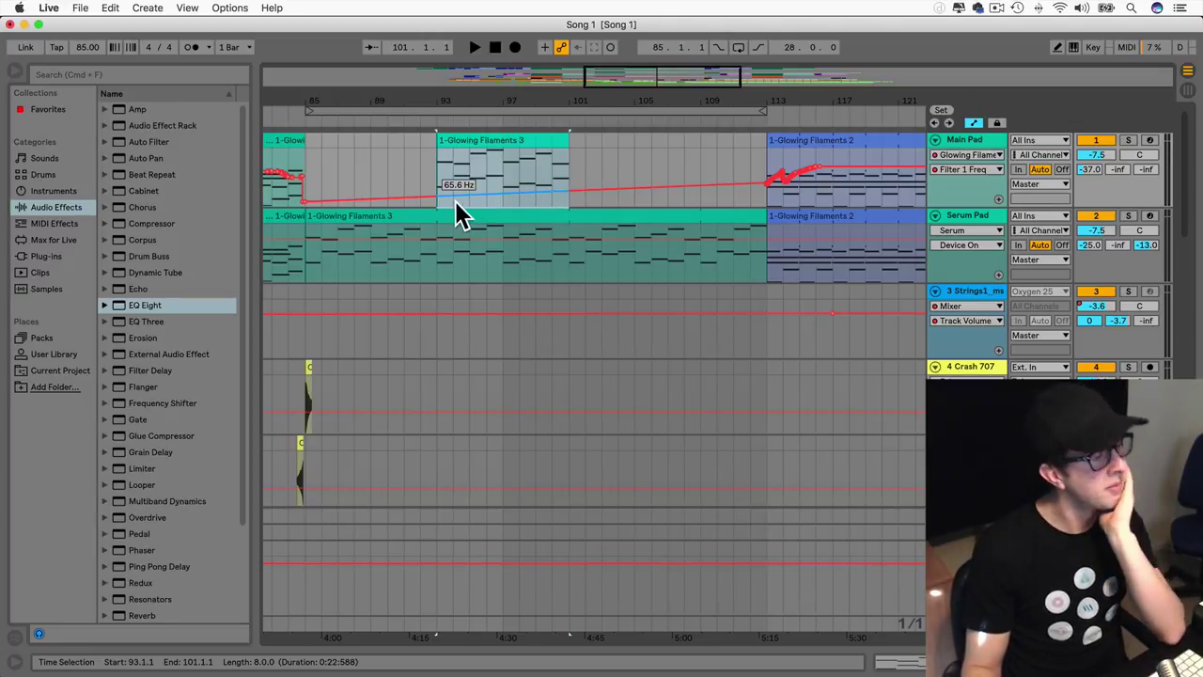
pyautogui.click(427, 195)
pyautogui.moveTo(437, 195); pyautogui.dragTo(437, 174)
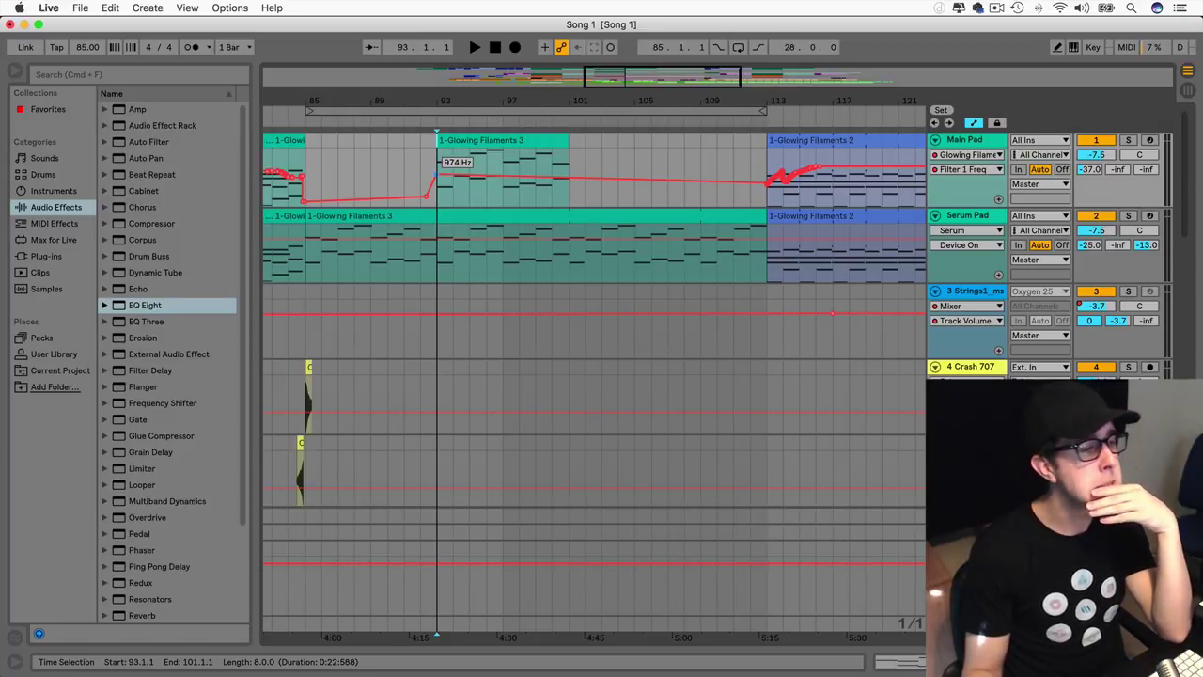
pyautogui.moveTo(571, 176); pyautogui.dragTo(572, 171)
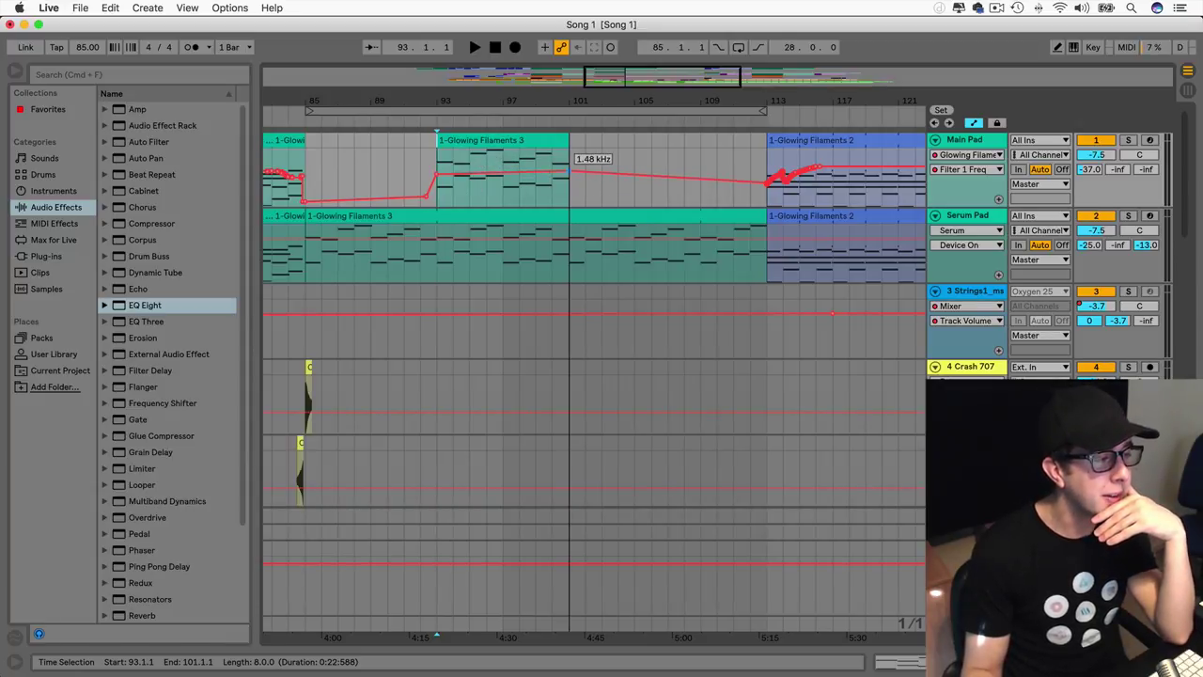
# Step: Examine the notes of the Main Pad clip at bar 93 in an enlarged note editor, and restore the editor's smaller size
pyautogui.doubleClick(470, 140)
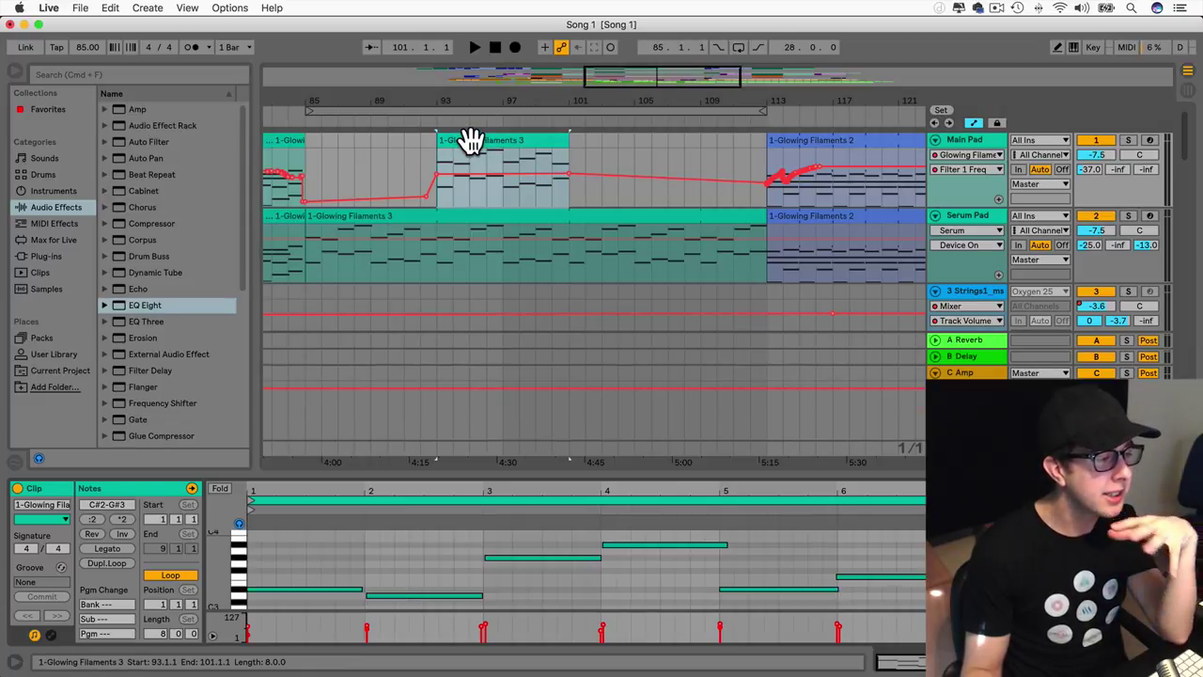
pyautogui.moveTo(453, 474); pyautogui.dragTo(456, 218)
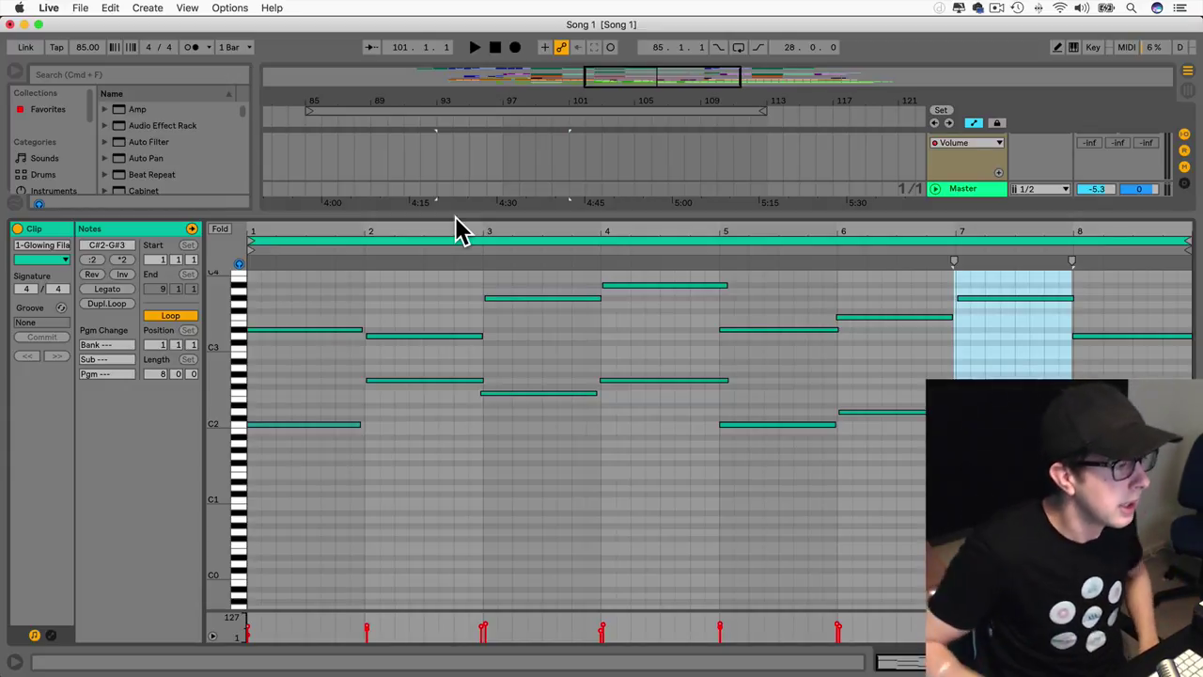
pyautogui.moveTo(455, 211); pyautogui.dragTo(453, 479)
pyautogui.click(443, 162)
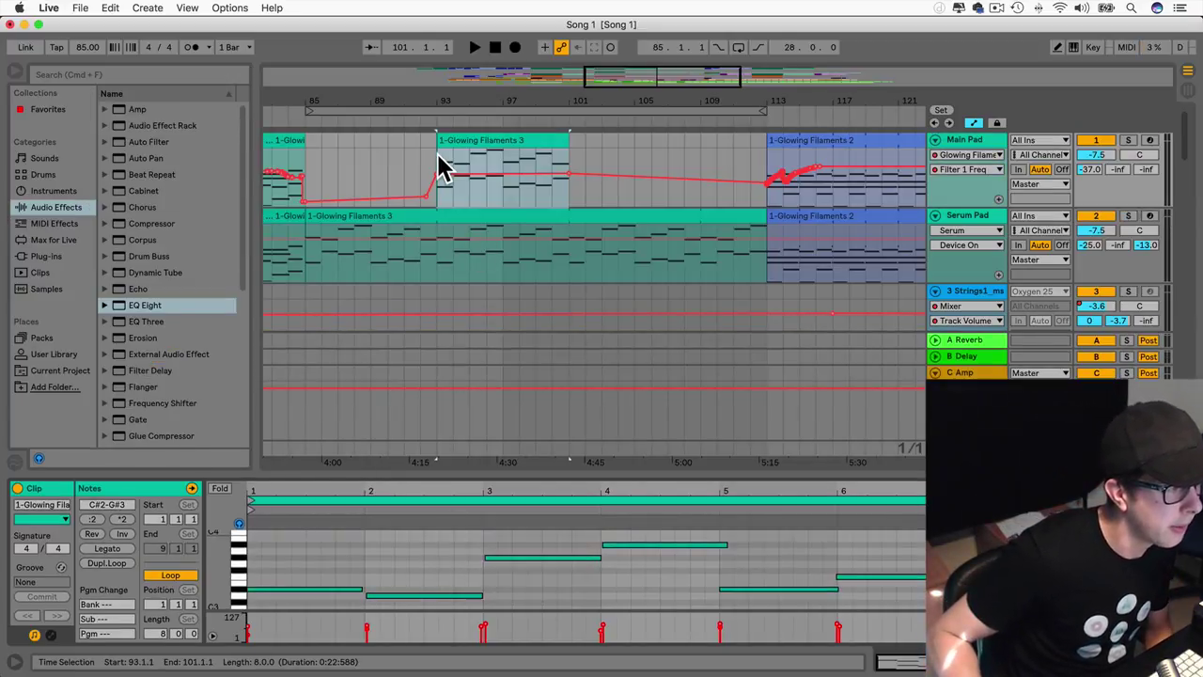
# Step: Listen briefly to the Main Pad clip, enlarge the note editor and raise the clip's lower bar 1 note to G2
pyautogui.press('space')
pyautogui.press('space')
pyautogui.moveTo(370, 476); pyautogui.dragTo(376, 244)
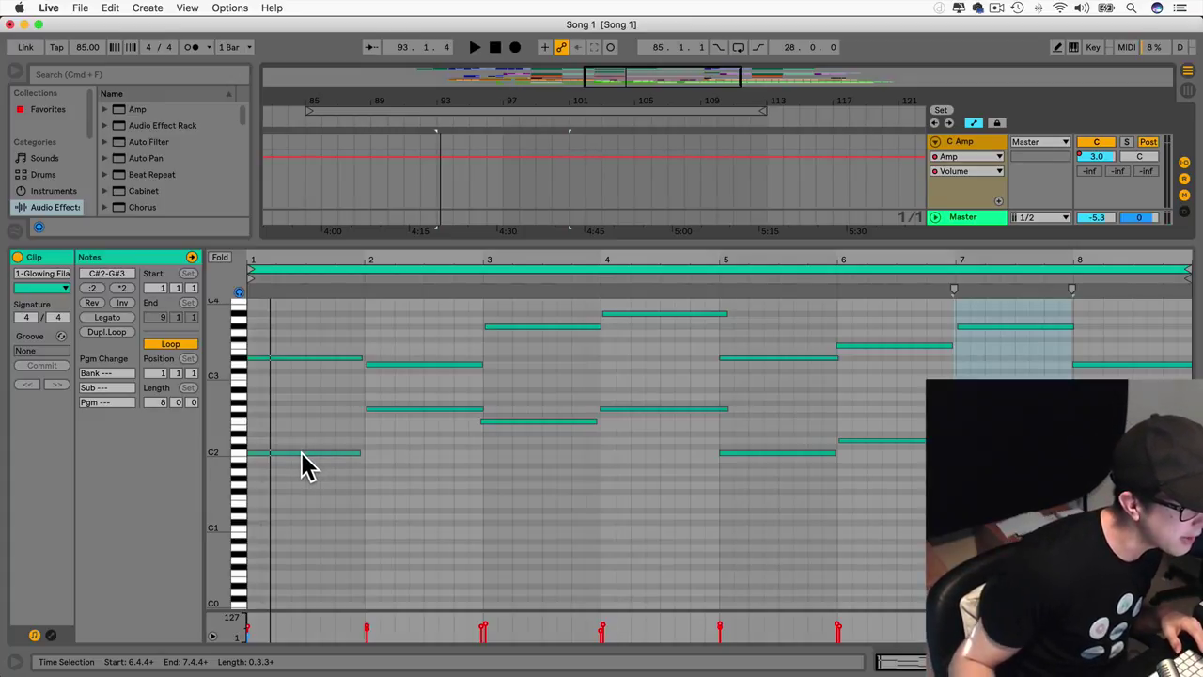
pyautogui.moveTo(299, 465); pyautogui.dragTo(299, 366)
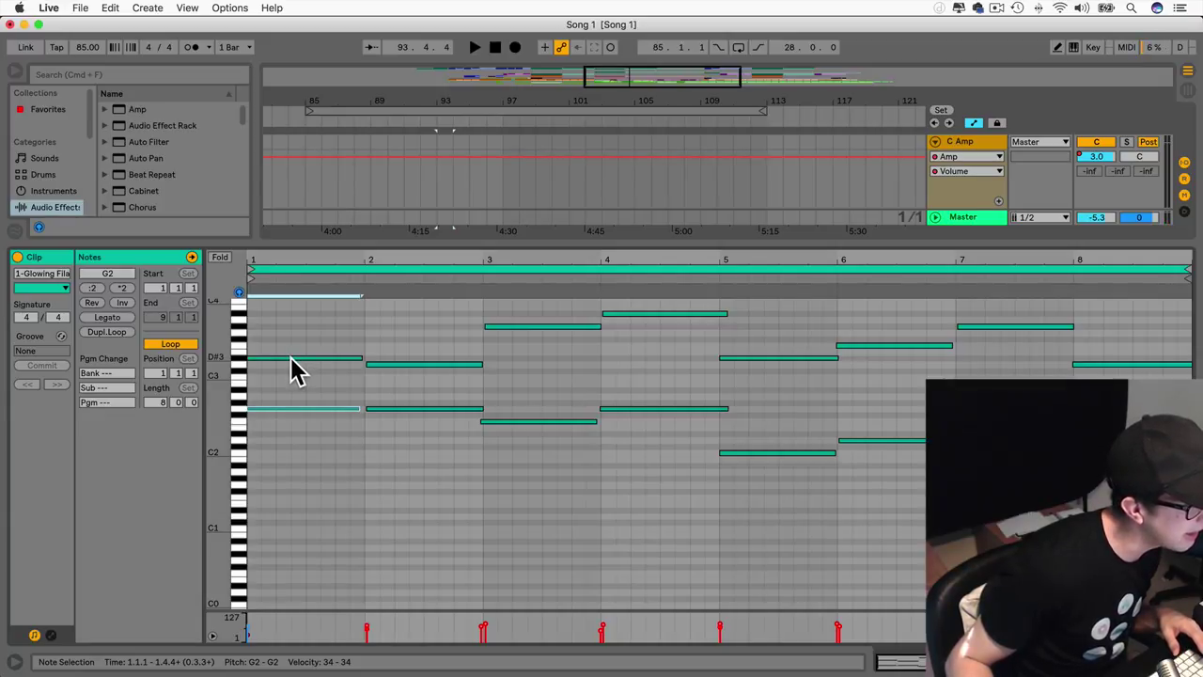
# Step: Raise the upper note in bar 1 to D4 and extend both bar 1 notes to the start of bar 2
pyautogui.scroll(3, 297, 372)
pyautogui.moveTo(289, 425); pyautogui.dragTo(285, 345)
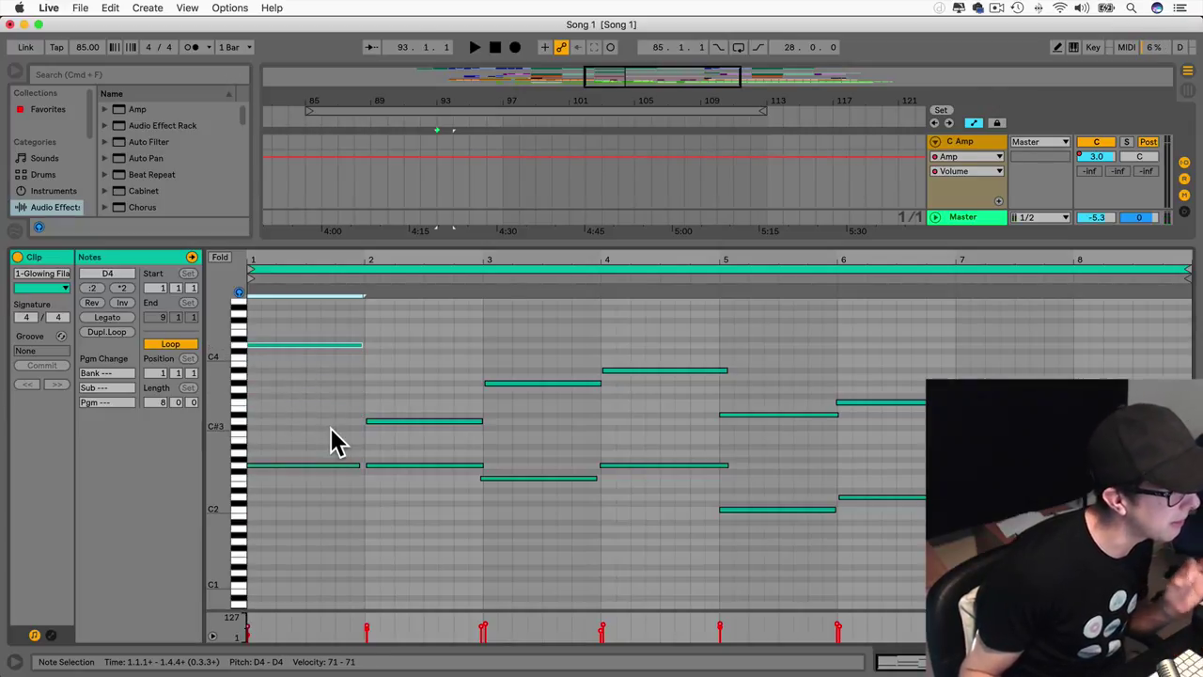
pyautogui.moveTo(357, 465); pyautogui.dragTo(357, 446)
pyautogui.moveTo(362, 346); pyautogui.dragTo(359, 348)
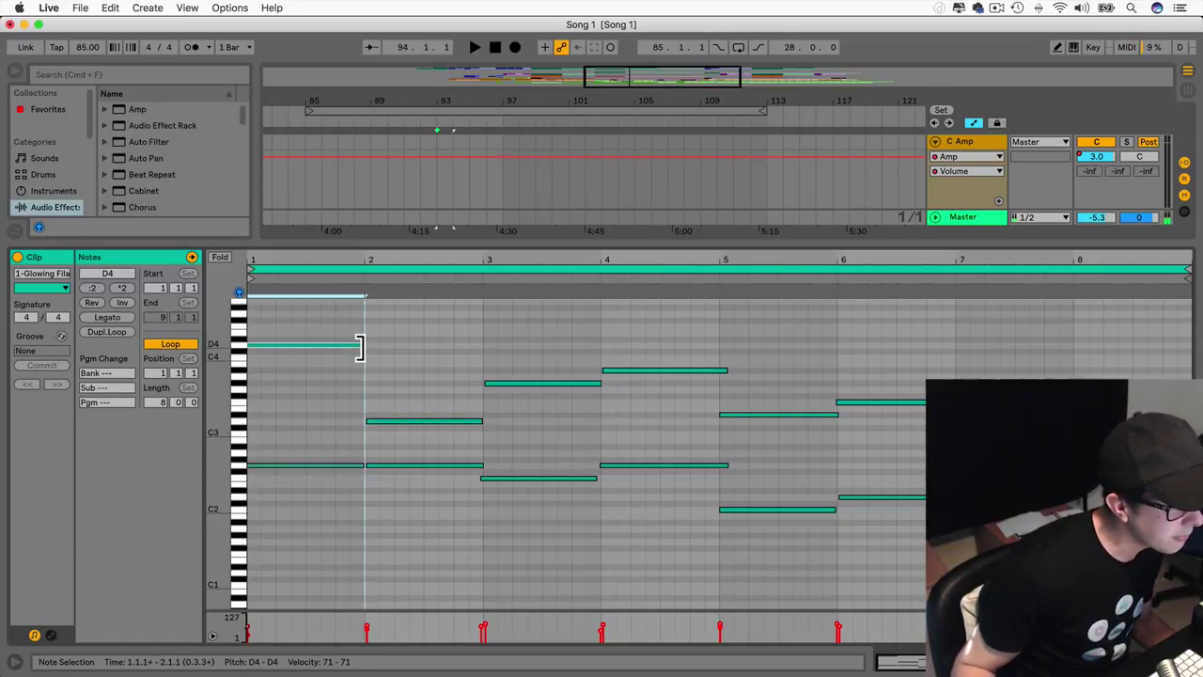
# Step: Align bar 2's upper note to the bar start, raise it to F3 and raise the lower note to B2
pyautogui.click(368, 421)
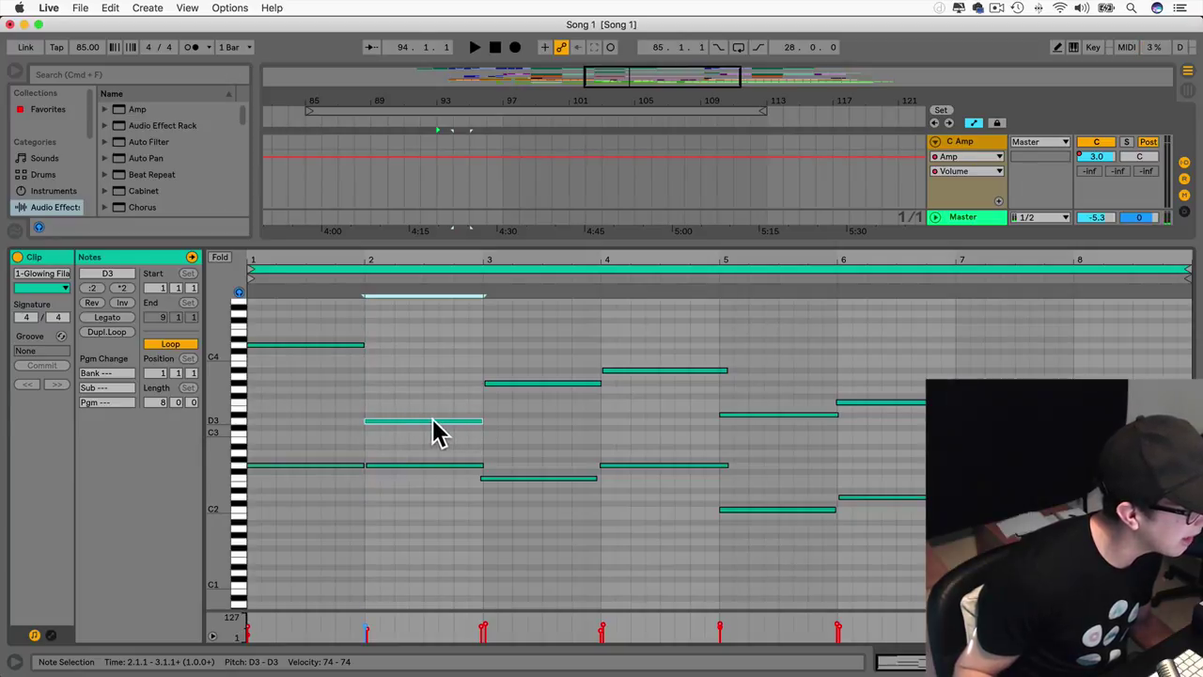
pyautogui.moveTo(434, 421); pyautogui.dragTo(431, 404)
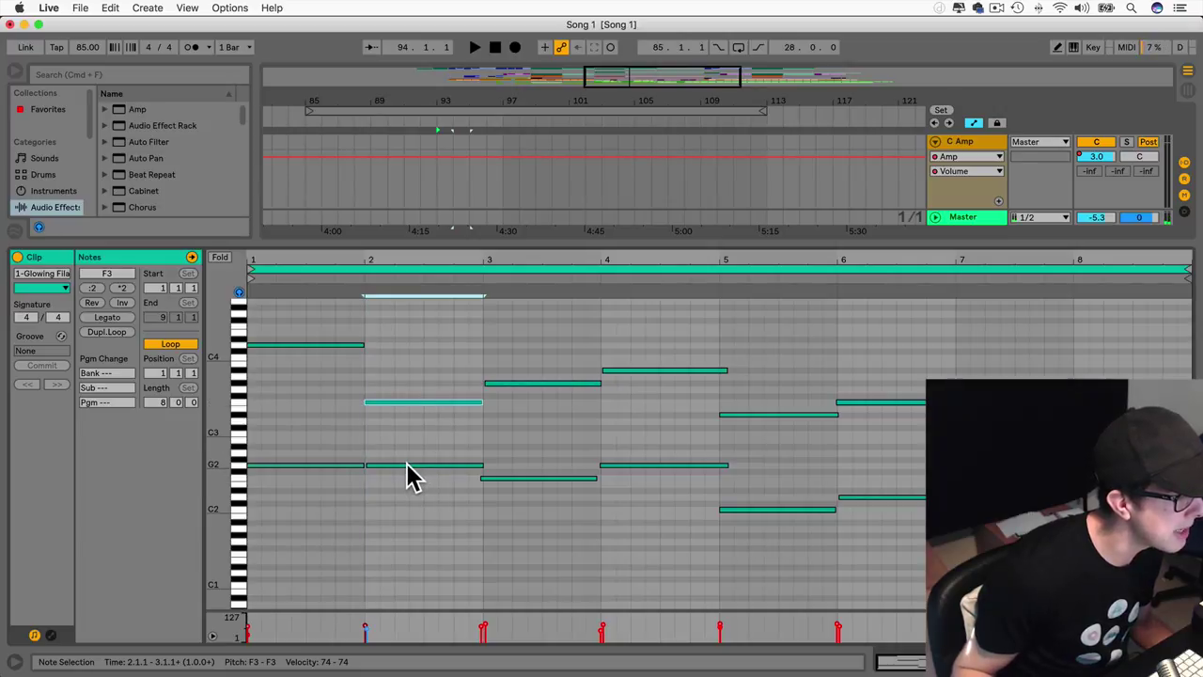
pyautogui.moveTo(409, 475); pyautogui.dragTo(408, 454)
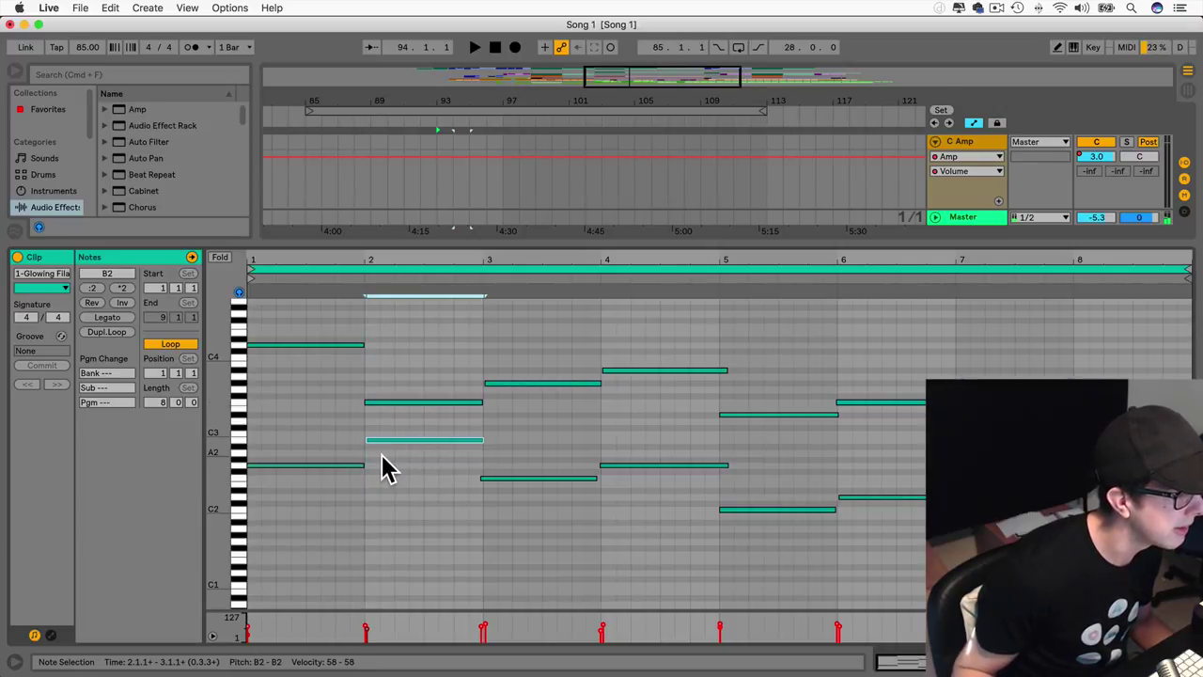
# Step: Listen from the clip start, lower the upper note in bar 1 to D3 and listen again
pyautogui.click(248, 451)
pyautogui.press('space')
pyautogui.press('space')
pyautogui.moveTo(295, 348); pyautogui.dragTo(293, 424)
pyautogui.click(256, 448)
pyautogui.press('space')
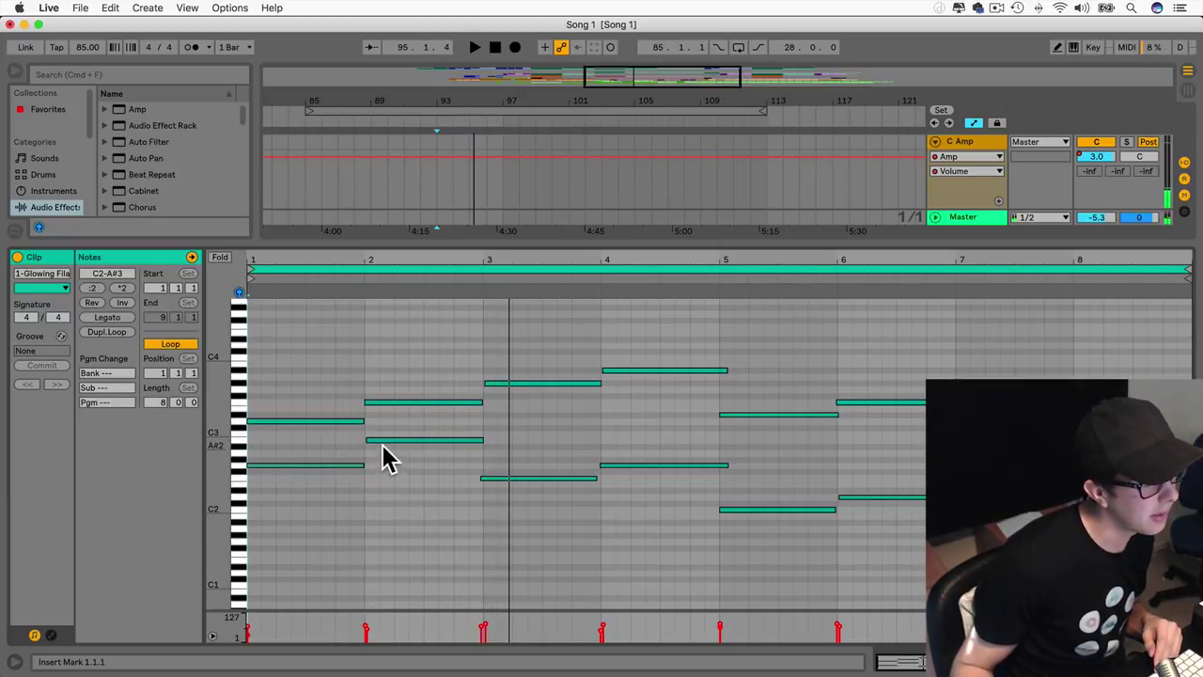
# Step: Lower bar 2's lower note to A#2 and raise bar 1's upper note to D#3, listening from the clip start after each change
pyautogui.moveTo(383, 442); pyautogui.dragTo(382, 447)
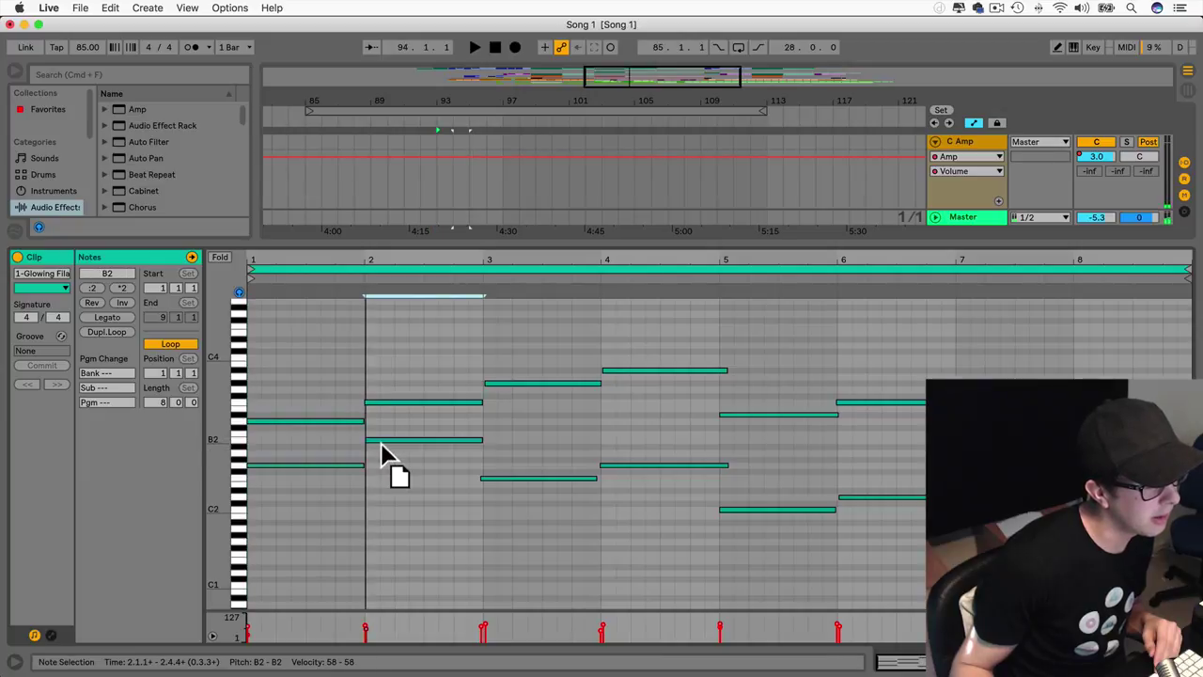
pyautogui.click(250, 442)
pyautogui.press('space')
pyautogui.press('space')
pyautogui.moveTo(268, 423); pyautogui.dragTo(267, 416)
pyautogui.click(250, 435)
pyautogui.press('space')
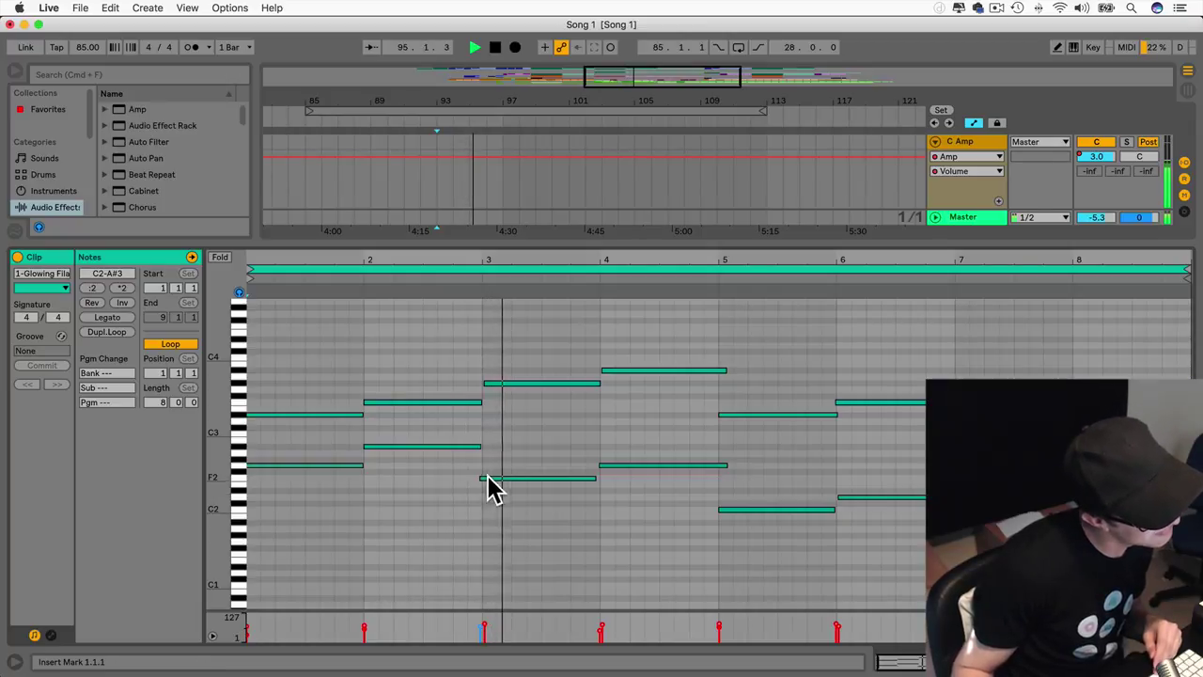
pyautogui.press('space')
# Step: Fit both bar 3 notes to the start and end of the bar and raise the lower one to G#2
pyautogui.click(491, 384)
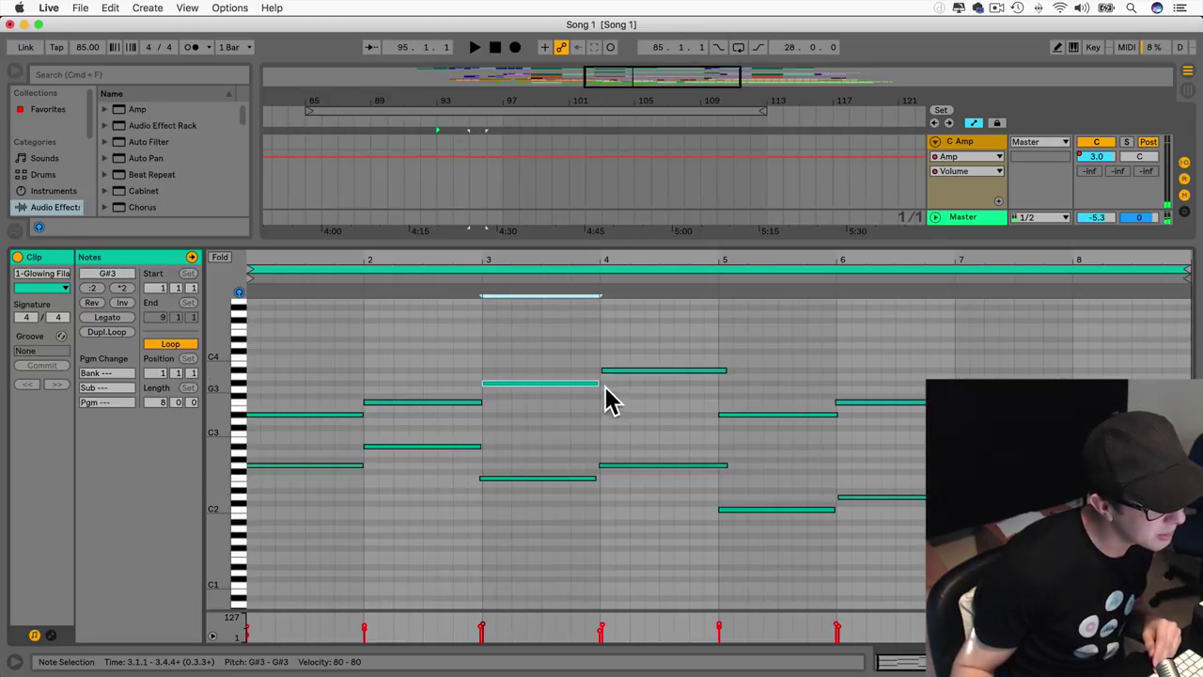
pyautogui.moveTo(593, 383); pyautogui.dragTo(599, 384)
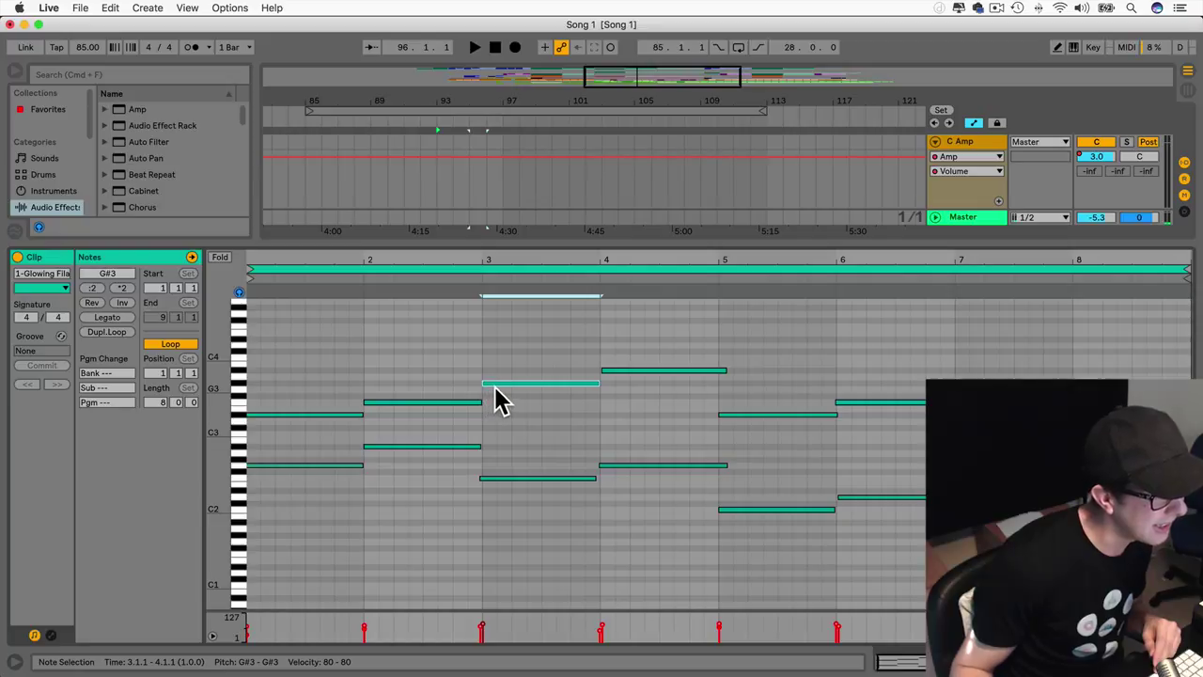
pyautogui.click(500, 478)
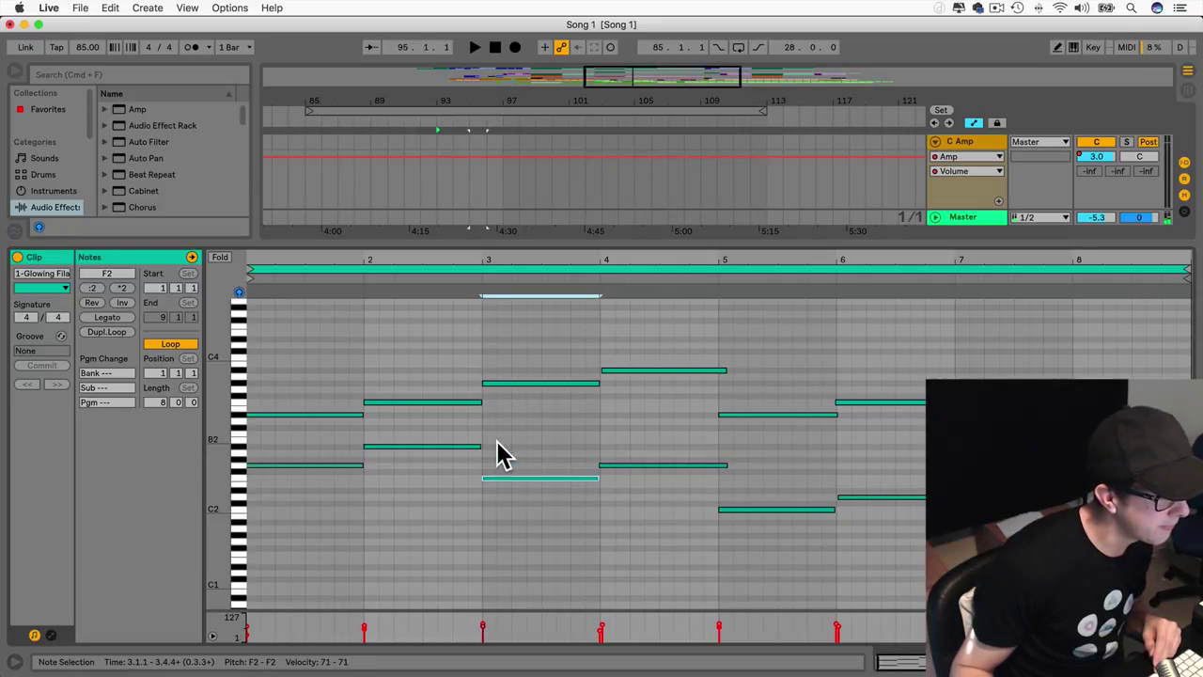
pyautogui.moveTo(511, 482); pyautogui.dragTo(480, 460)
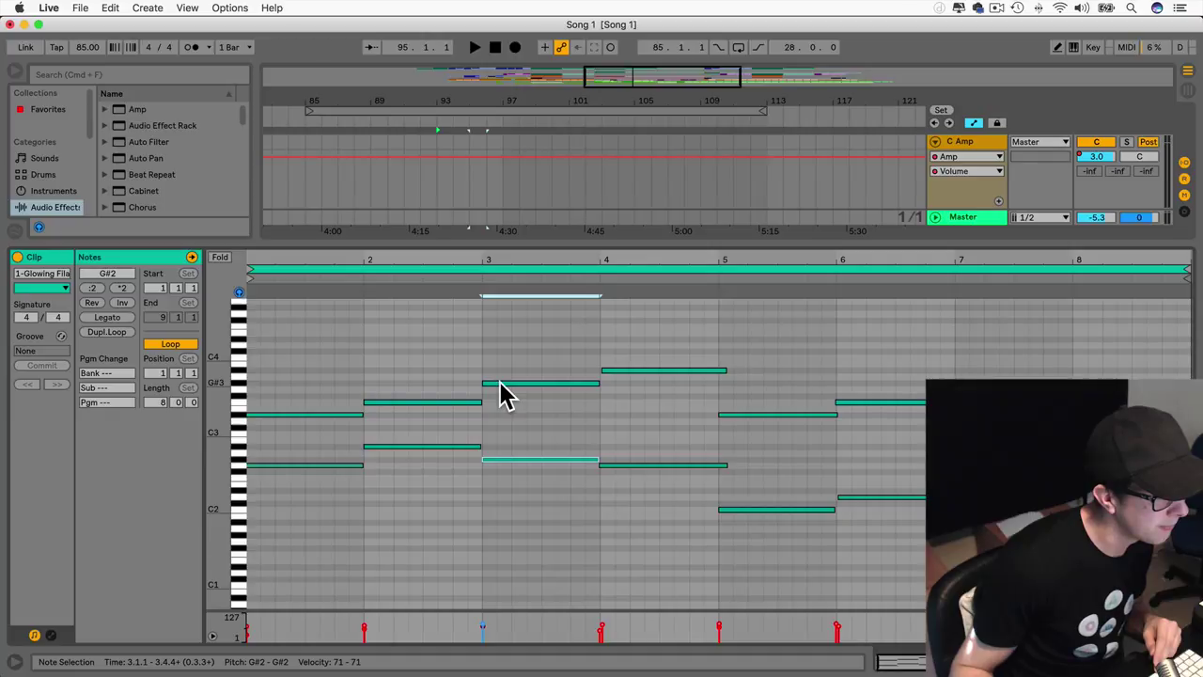
# Step: Lower bar 3's upper note to F3, delete it and extend bar 2's F3 note to the start of bar 4 instead
pyautogui.moveTo(498, 383)
pyautogui.mouseDown()
pyautogui.moveTo(498, 429)
pyautogui.moveTo(498, 405)
pyautogui.mouseUp()
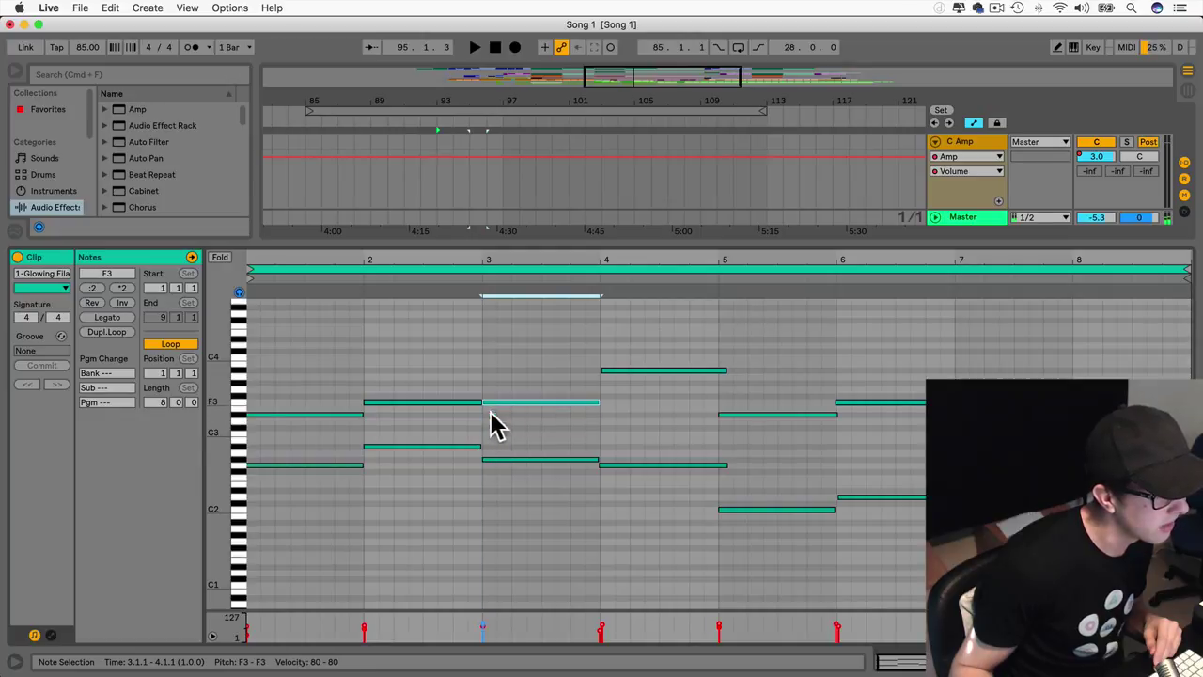
pyautogui.press('Delete')
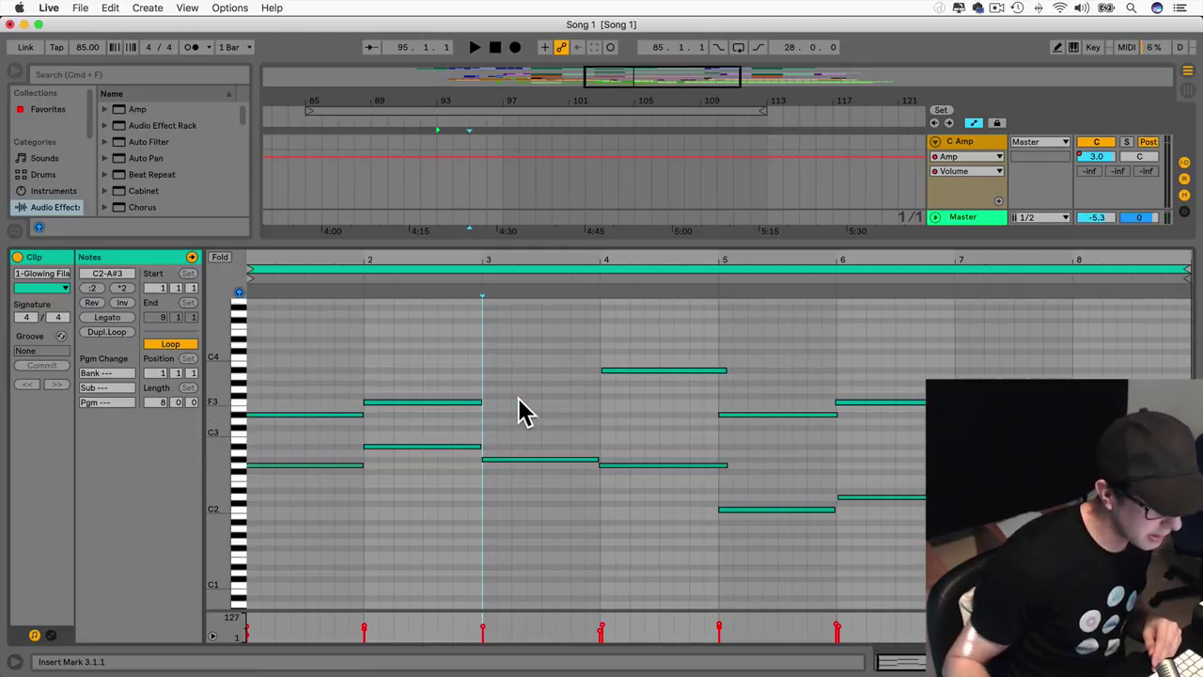
pyautogui.moveTo(477, 405); pyautogui.dragTo(598, 422)
pyautogui.click(556, 438)
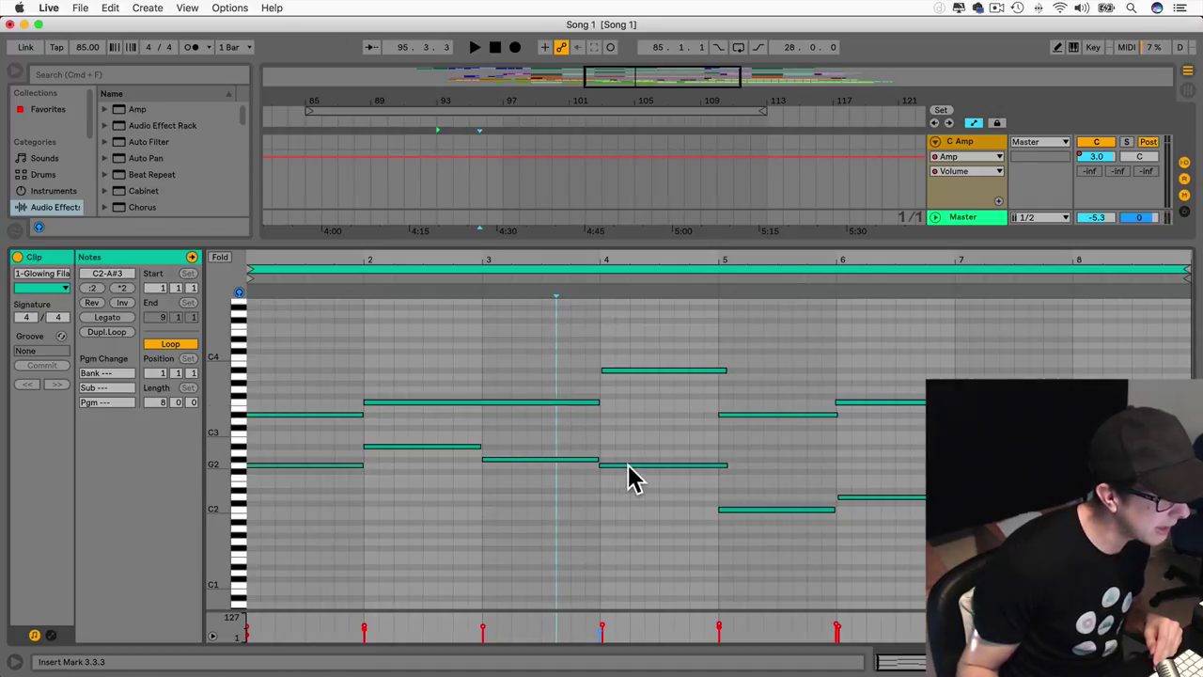
# Step: Lower bar 4's upper note to D3 and trim both bar 4 notes to end at bar 5
pyautogui.click(629, 372)
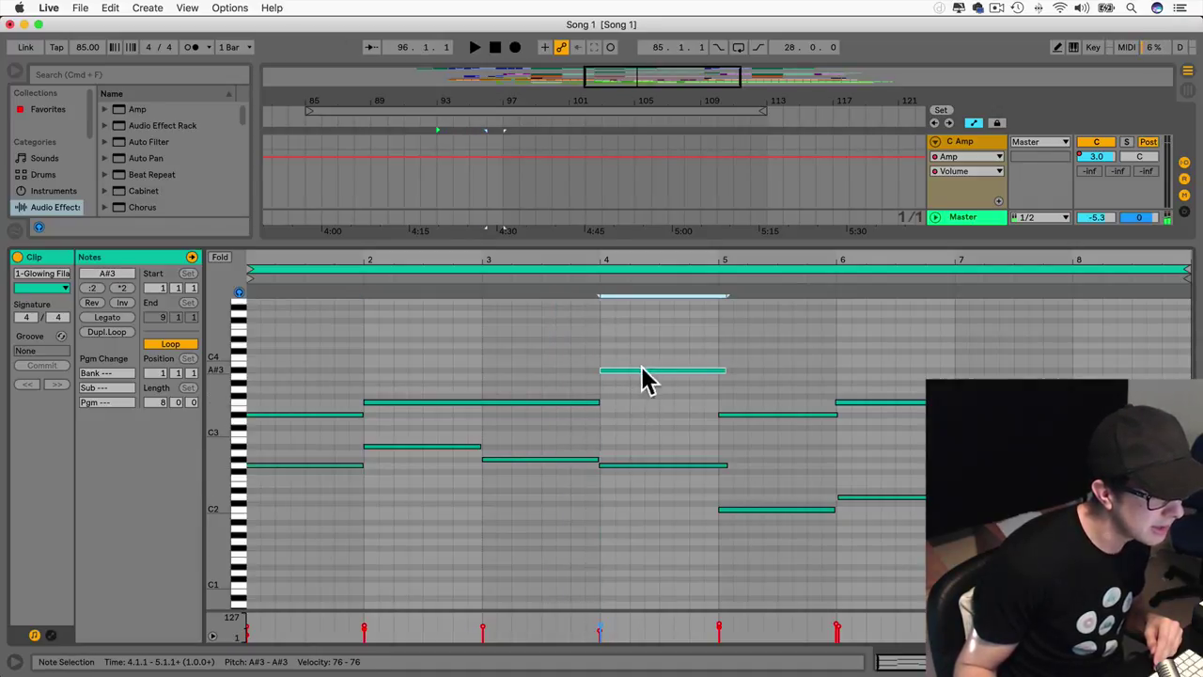
pyautogui.moveTo(640, 372); pyautogui.dragTo(636, 421)
pyautogui.click(629, 465)
pyautogui.moveTo(725, 464); pyautogui.dragTo(715, 464)
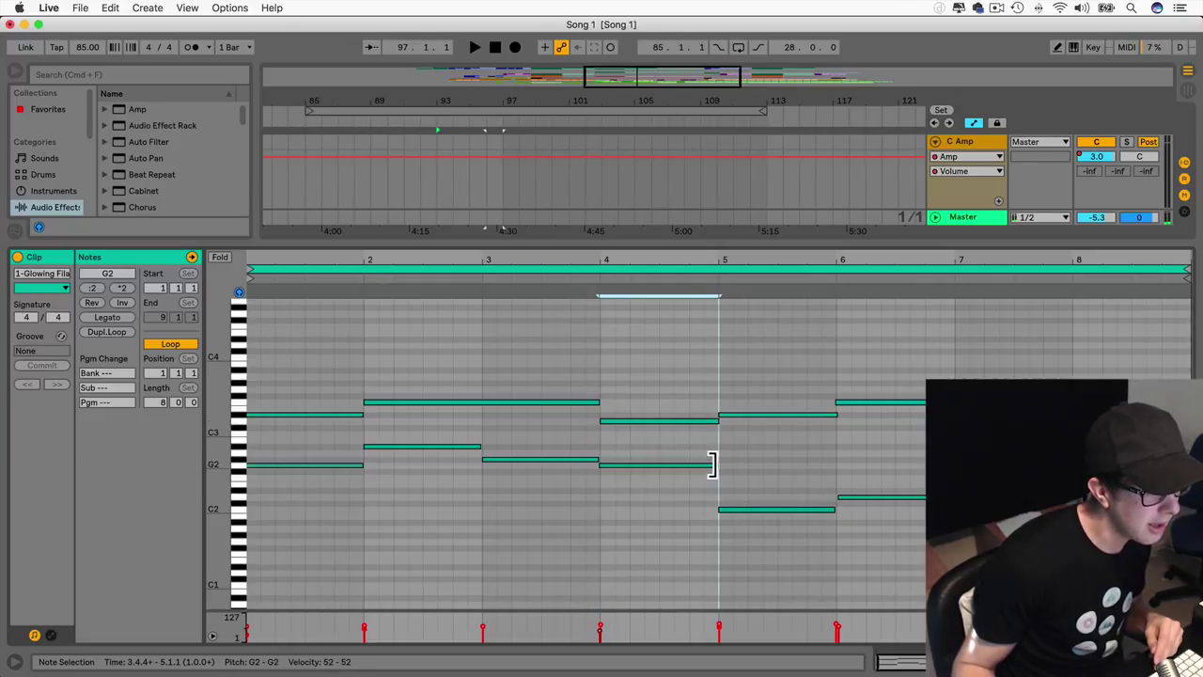
# Step: Replace bar 5's lower note by extending bar 4's G2 to bar 6, and trim bar 5's D#3 to end there too
pyautogui.click(751, 510)
pyautogui.click(755, 415)
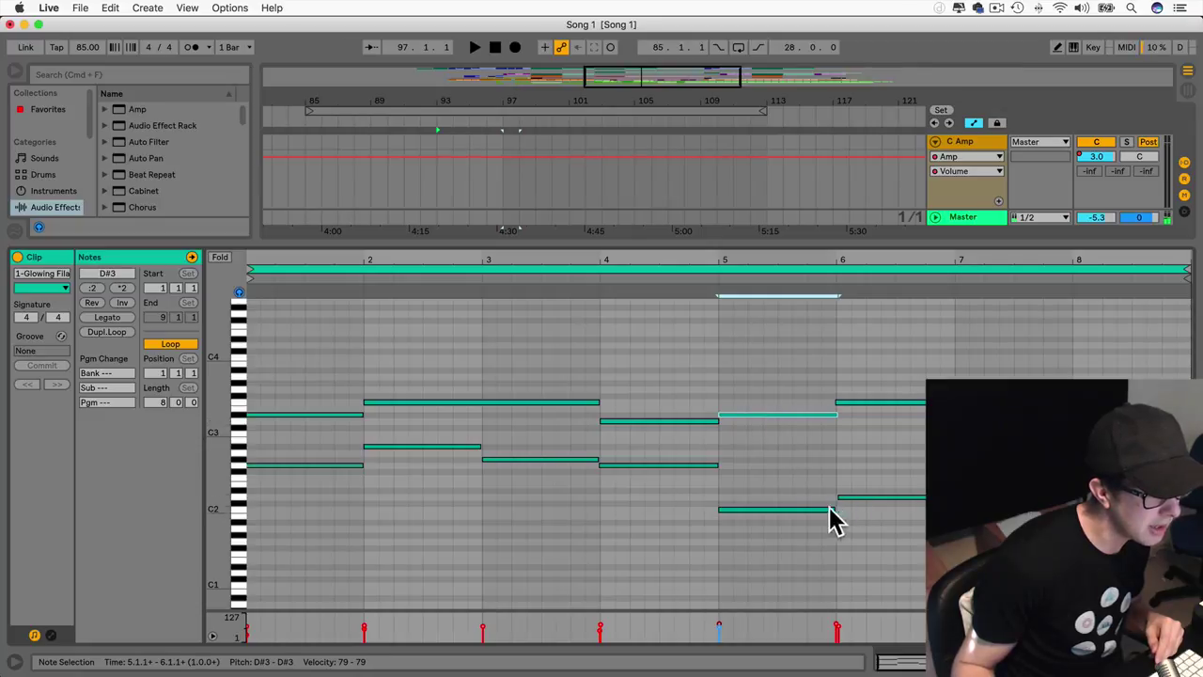
pyautogui.moveTo(758, 510); pyautogui.dragTo(758, 467)
pyautogui.press('Delete')
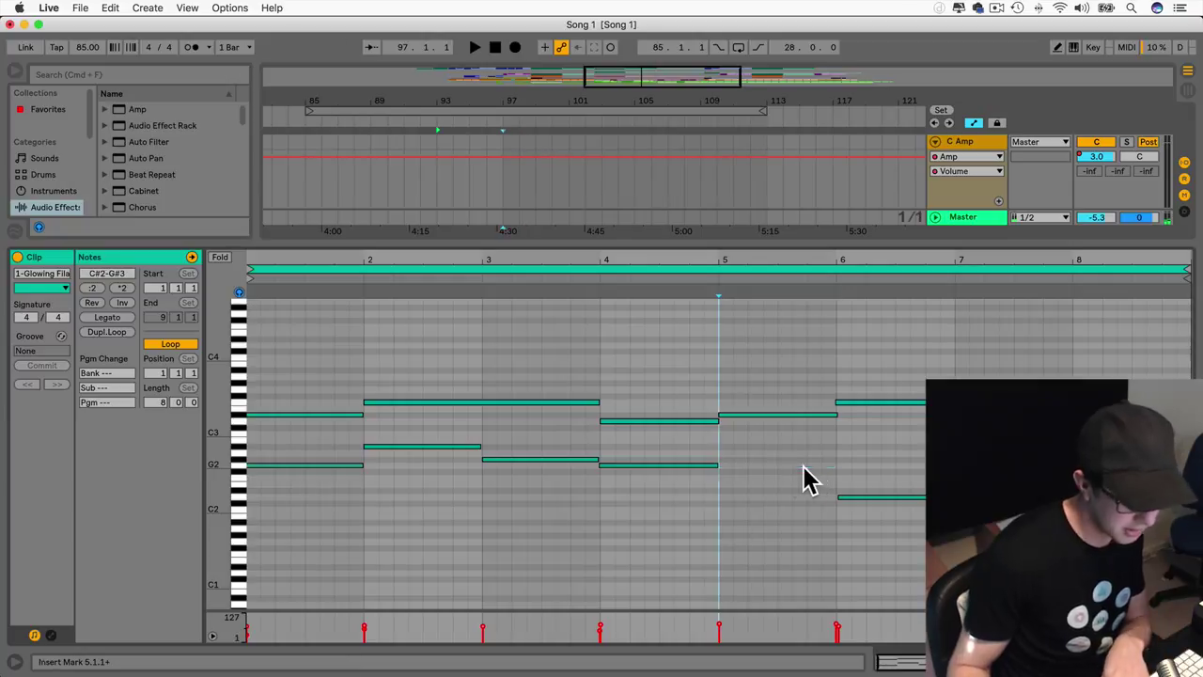
pyautogui.moveTo(717, 466); pyautogui.dragTo(836, 466)
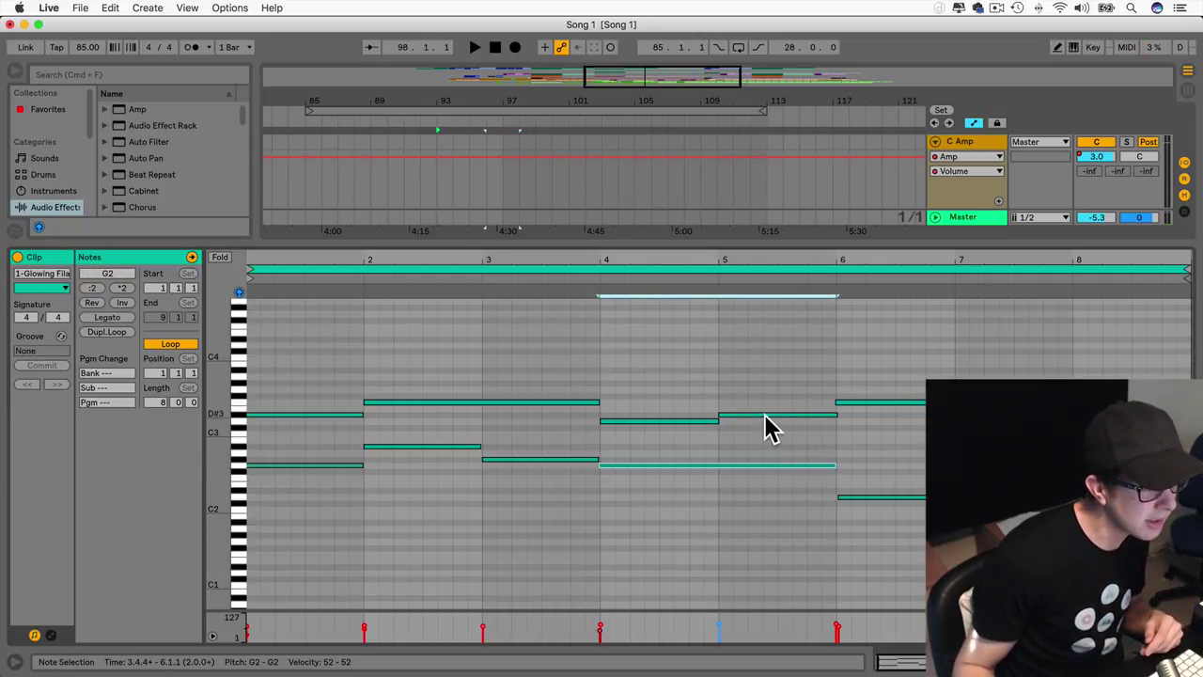
pyautogui.click(833, 414)
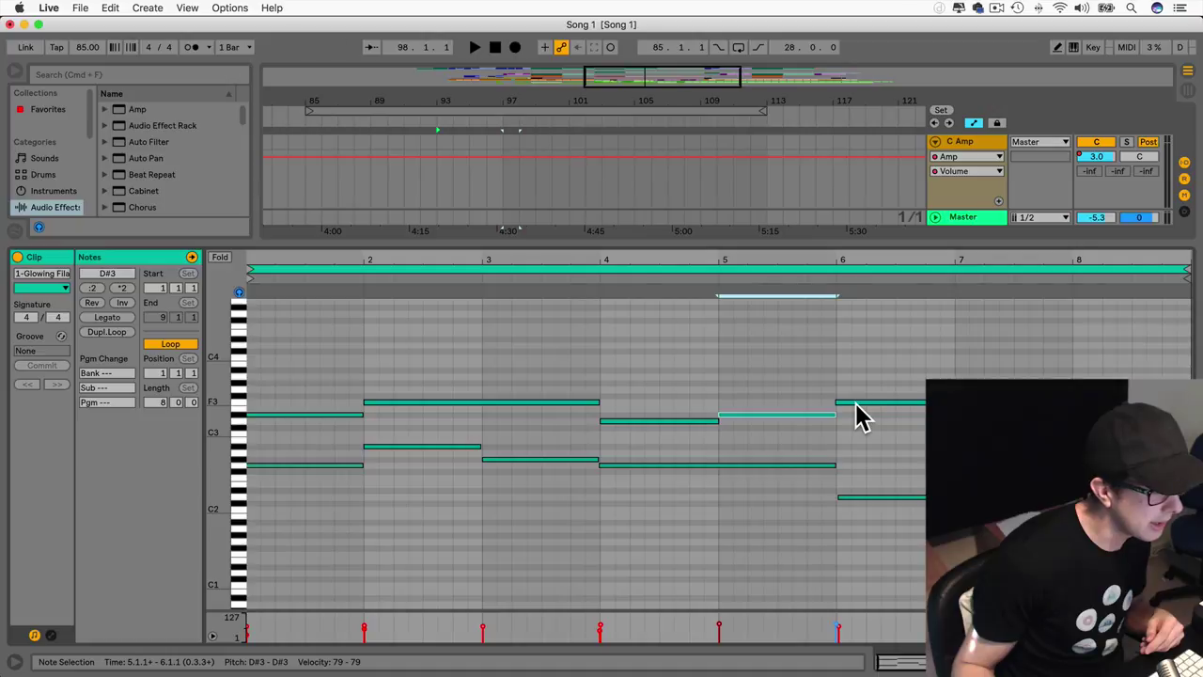
# Step: Move bar 6's lower note to F2 and upper note to D3, fitting both to the full bar
pyautogui.scroll(-1, 851, 503)
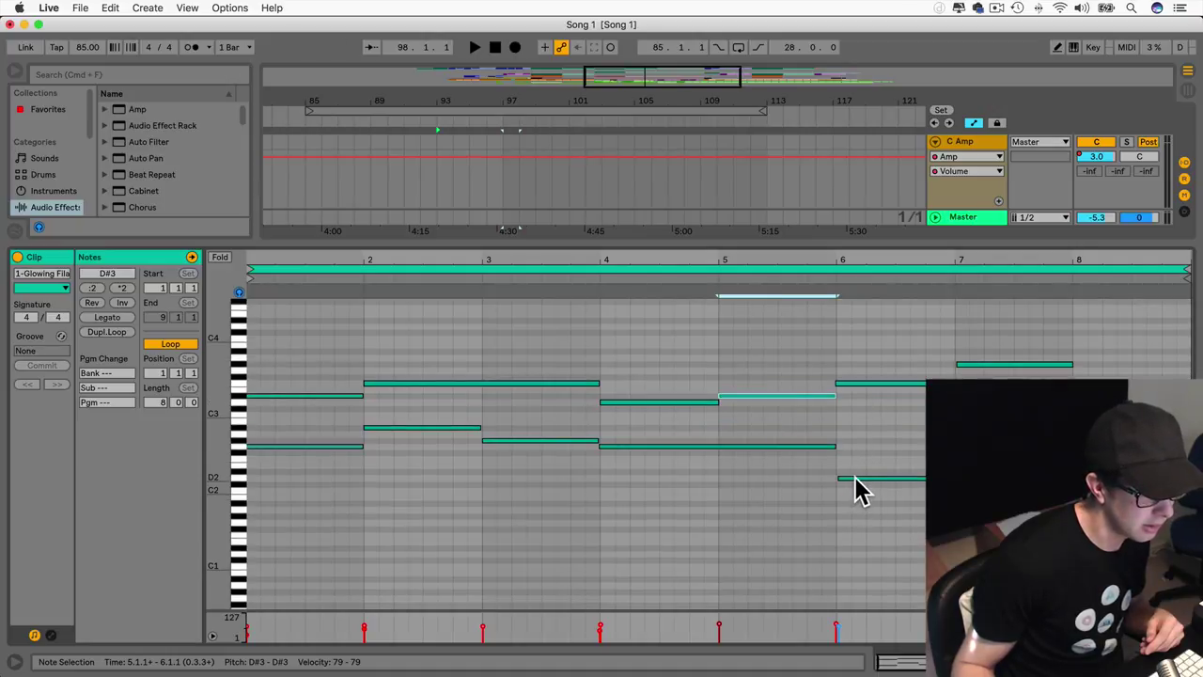
pyautogui.click(854, 481)
pyautogui.click(857, 385)
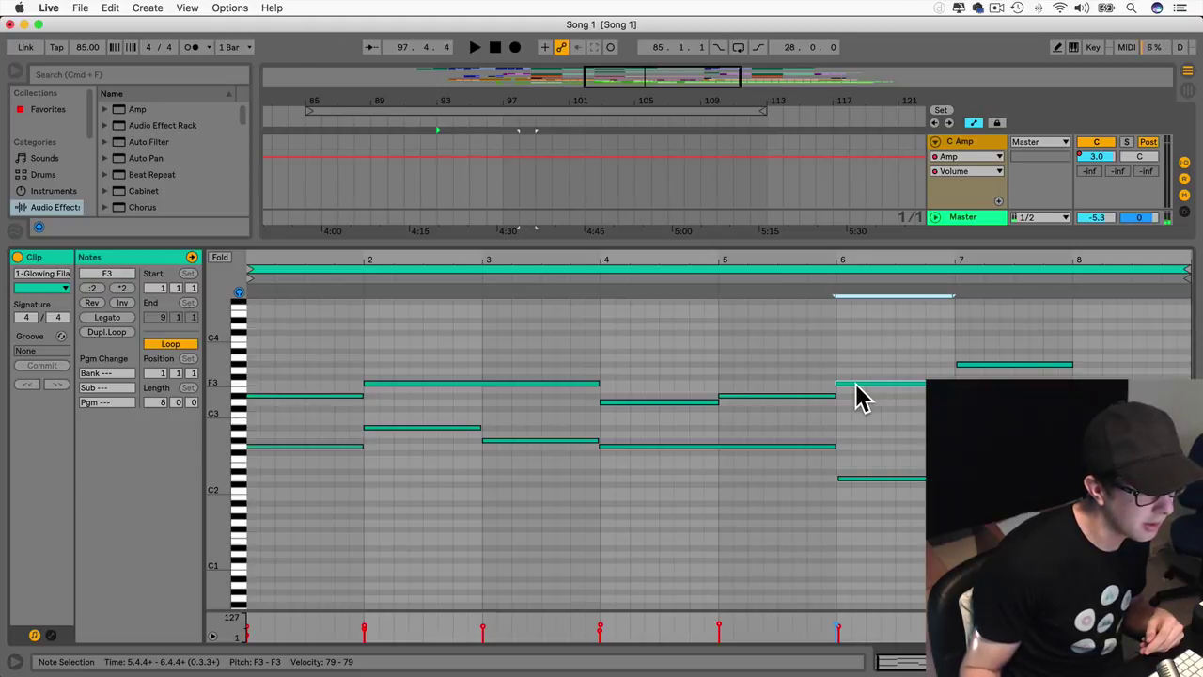
pyautogui.moveTo(862, 479); pyautogui.dragTo(856, 458)
pyautogui.moveTo(951, 458); pyautogui.dragTo(956, 458)
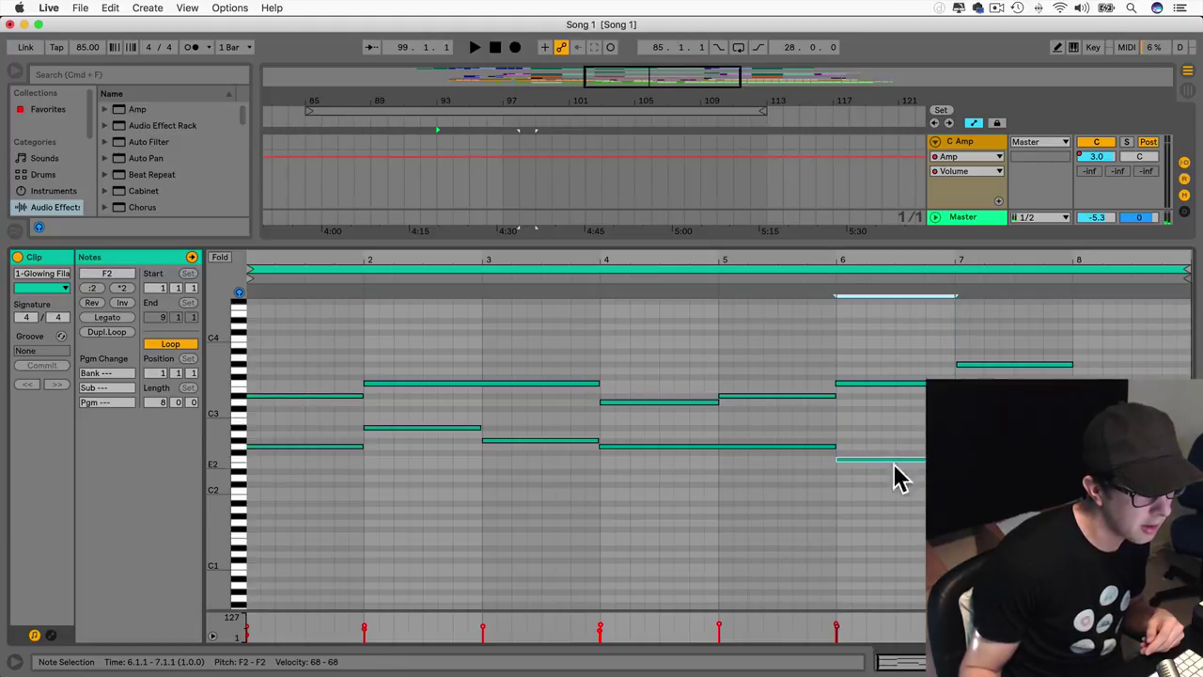
pyautogui.click(852, 384)
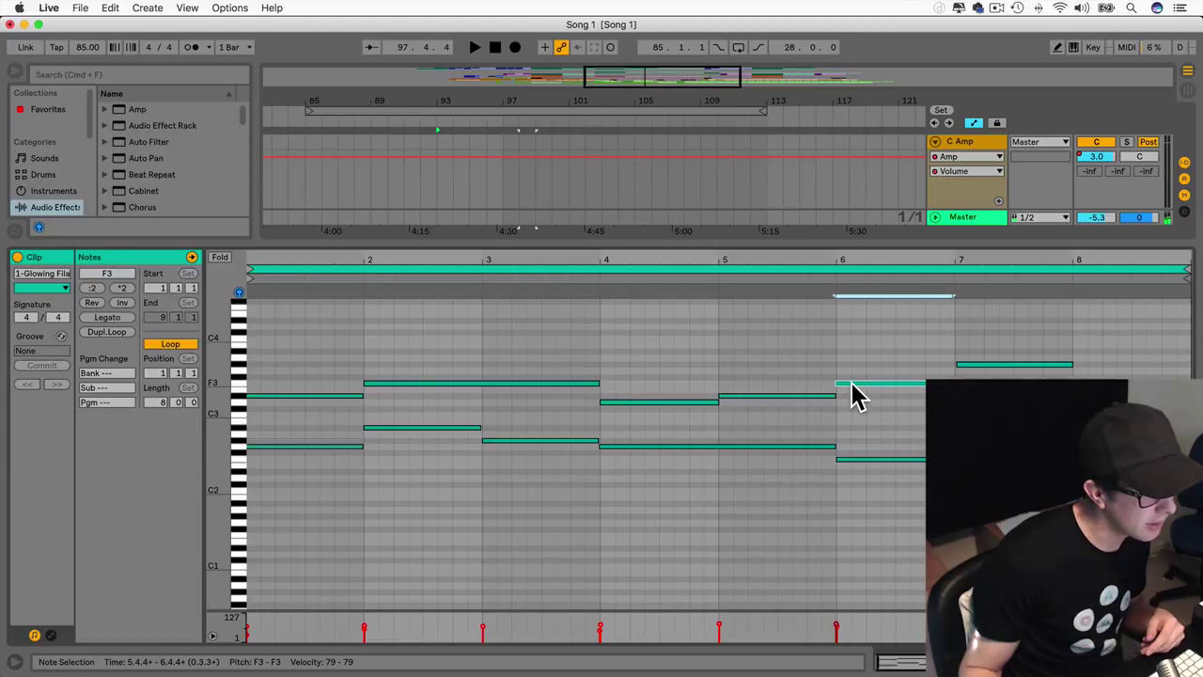
pyautogui.moveTo(852, 384); pyautogui.dragTo(854, 404)
pyautogui.moveTo(953, 403); pyautogui.dragTo(957, 402)
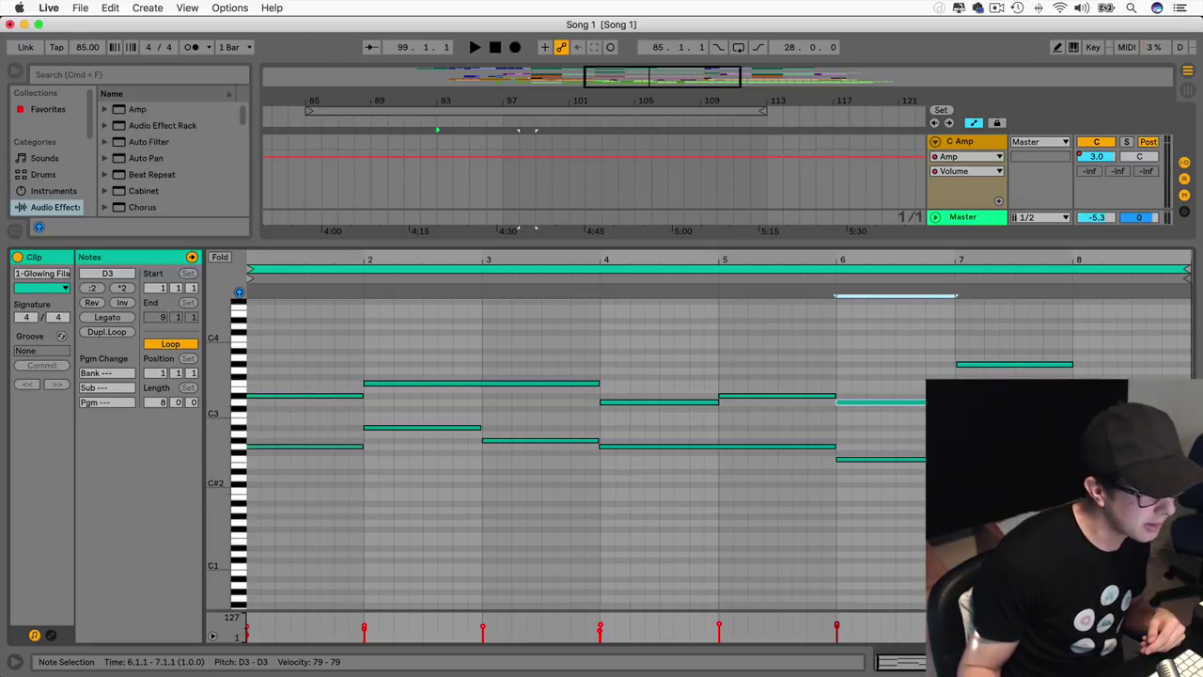
# Step: Delete bar 7's lower note and extend bar 6's F2 note to the start of bar 8 in its place
pyautogui.click(984, 419)
pyautogui.click(984, 484)
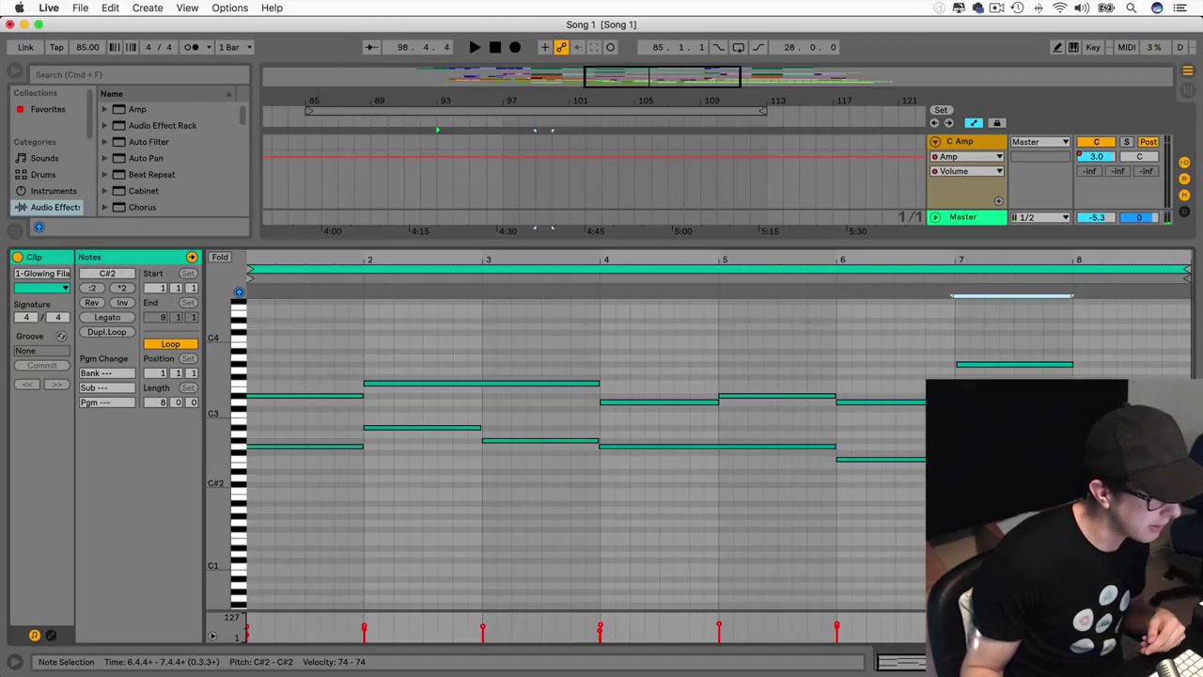
pyautogui.moveTo(983, 484); pyautogui.dragTo(984, 459)
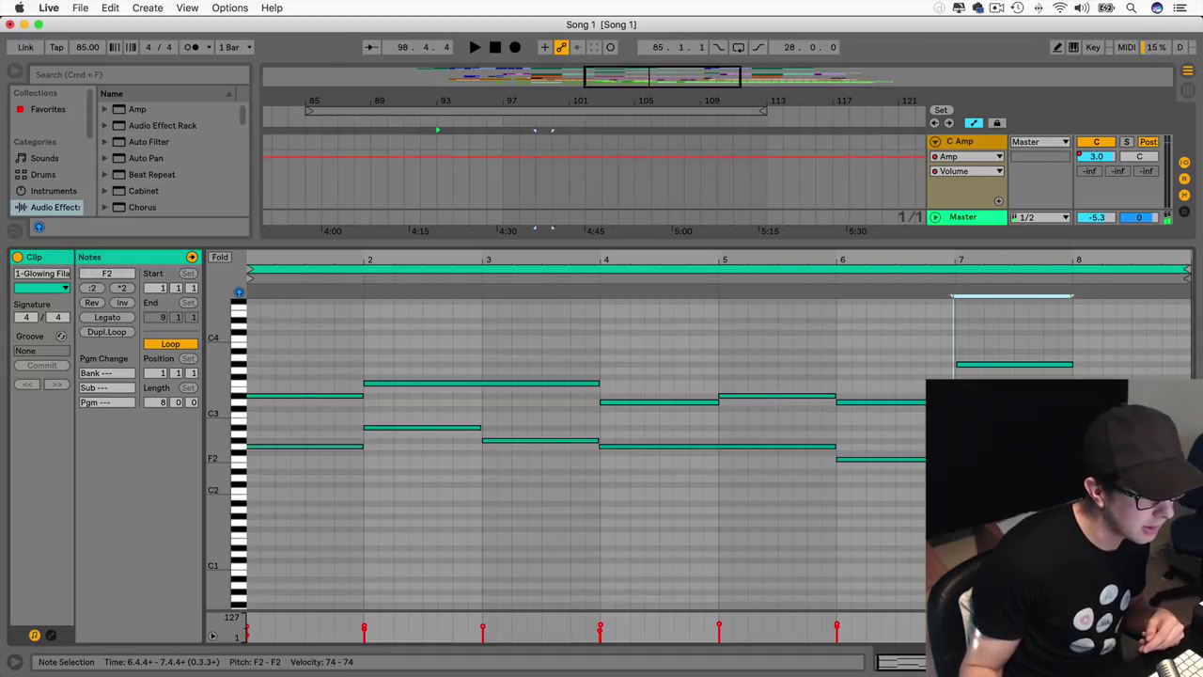
pyautogui.press('Delete')
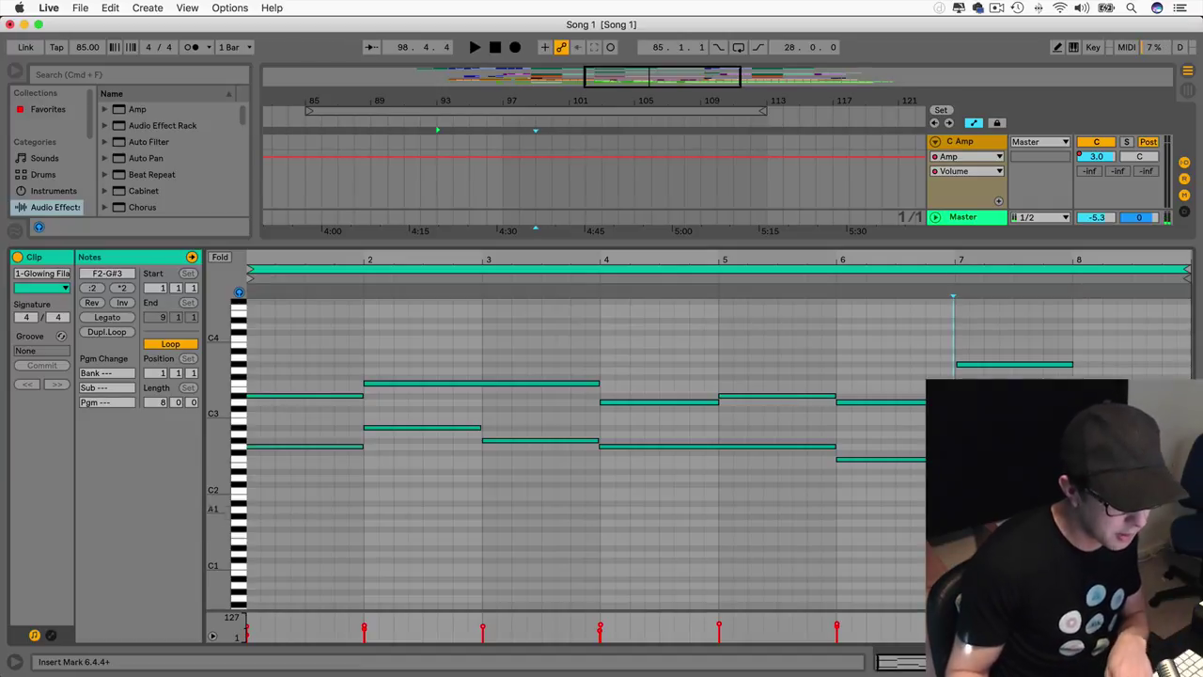
pyautogui.moveTo(953, 459); pyautogui.dragTo(1073, 459)
# Step: Lower bar 7's upper note to C#3 and select the F2 note in bar 8
pyautogui.click(998, 365)
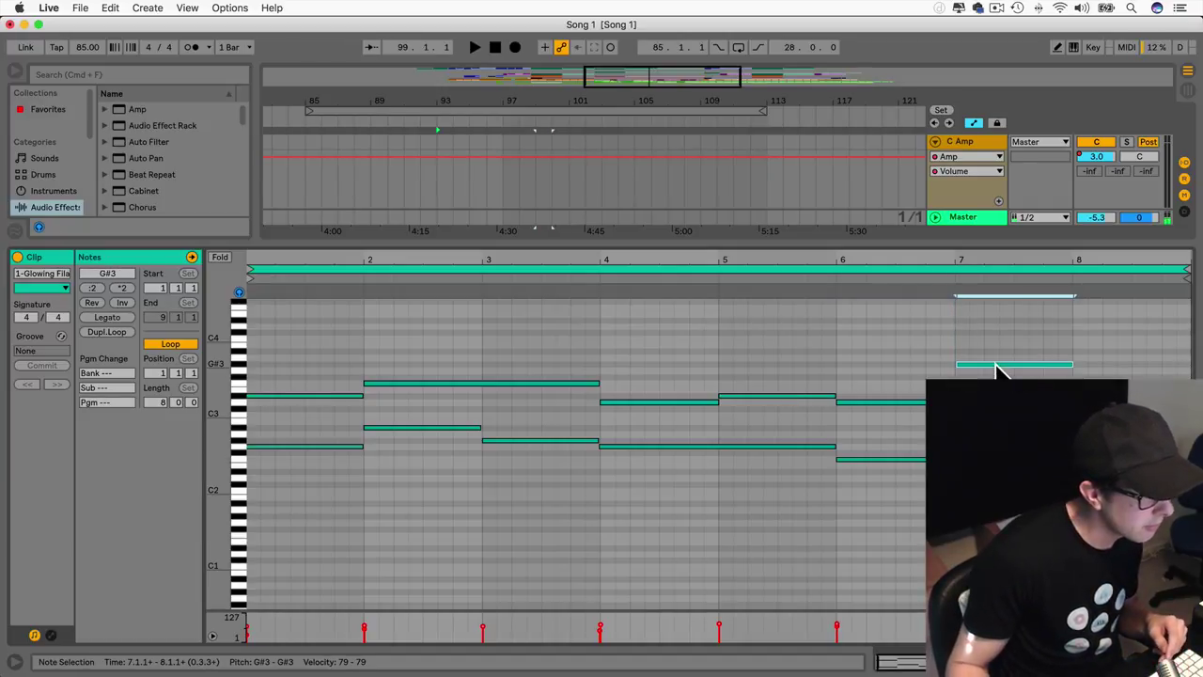
pyautogui.moveTo(999, 366); pyautogui.dragTo(999, 403)
pyautogui.press('Down')
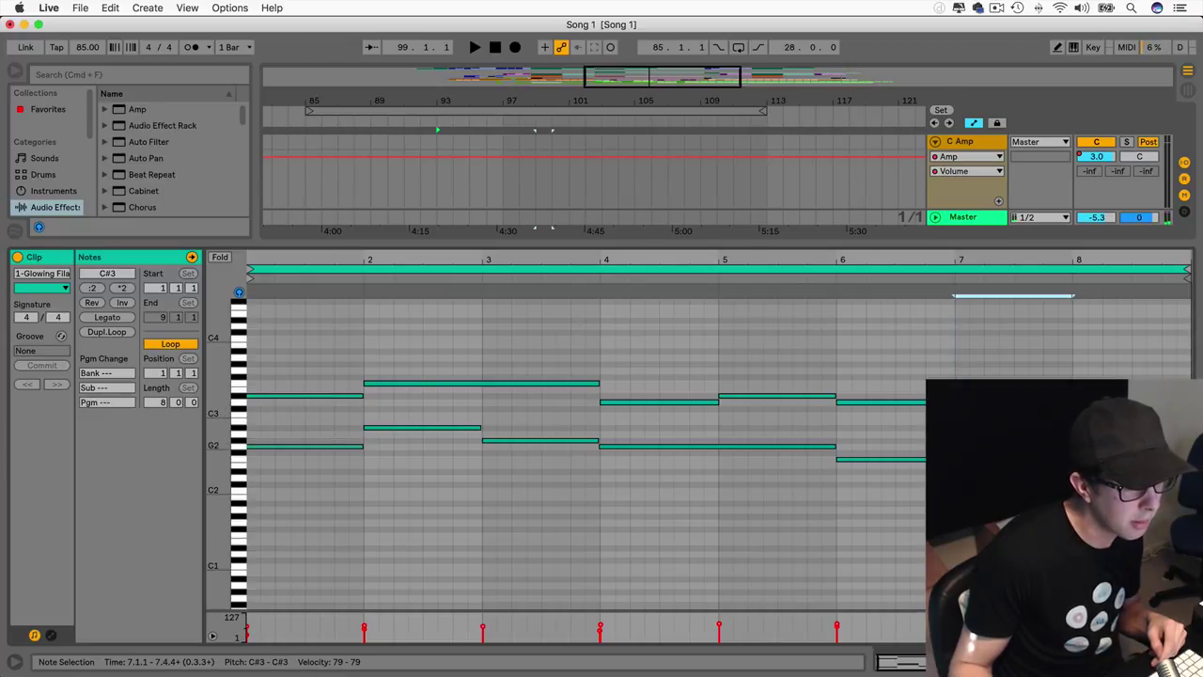
pyautogui.click(1119, 458)
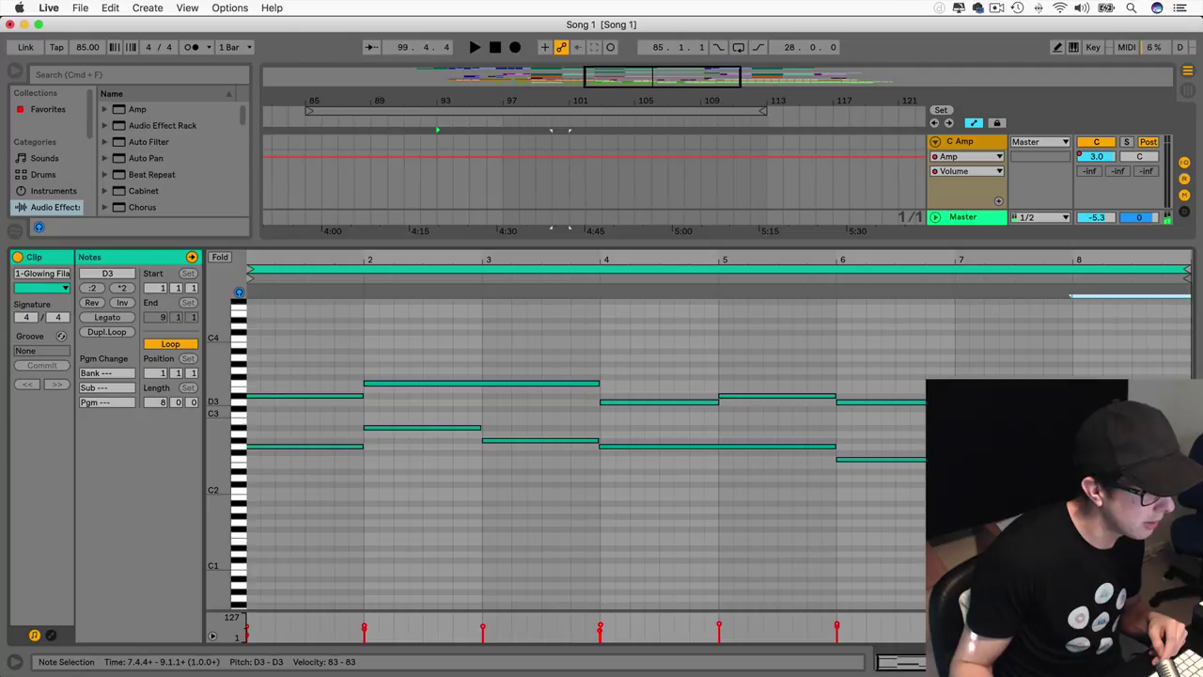
pyautogui.click(1118, 458)
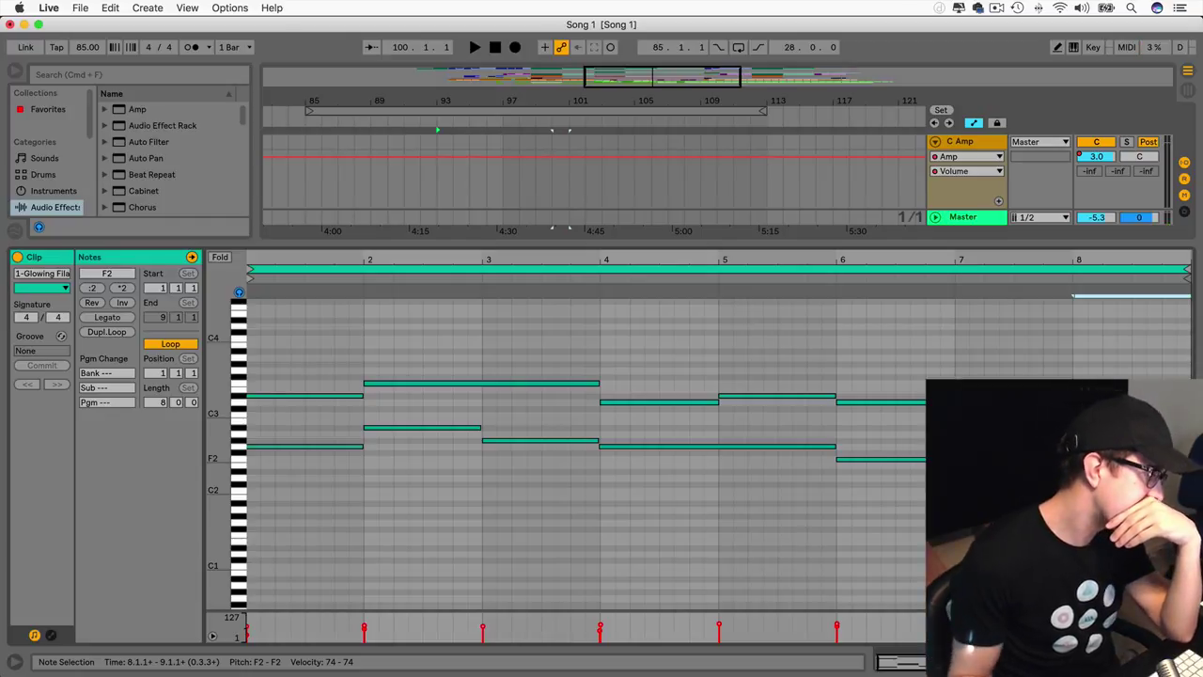
# Step: Play back the revoiced clip from its start and listen to how the chords flow
pyautogui.click(955, 446)
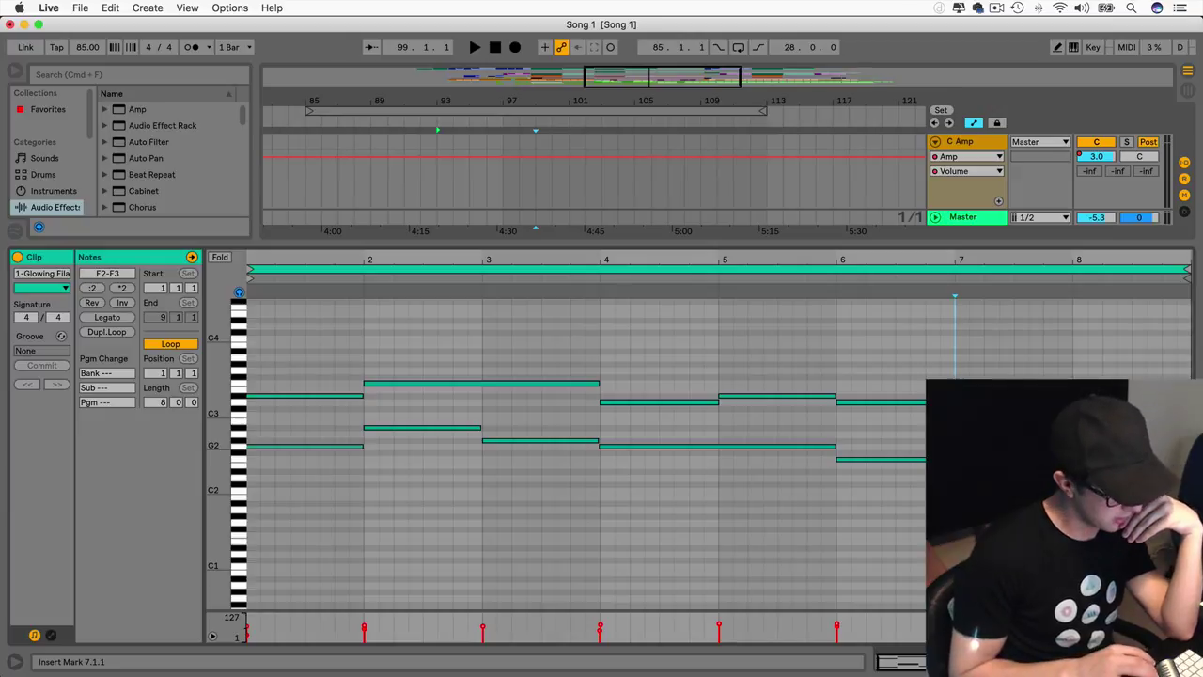
pyautogui.press('space')
pyautogui.click(926, 299)
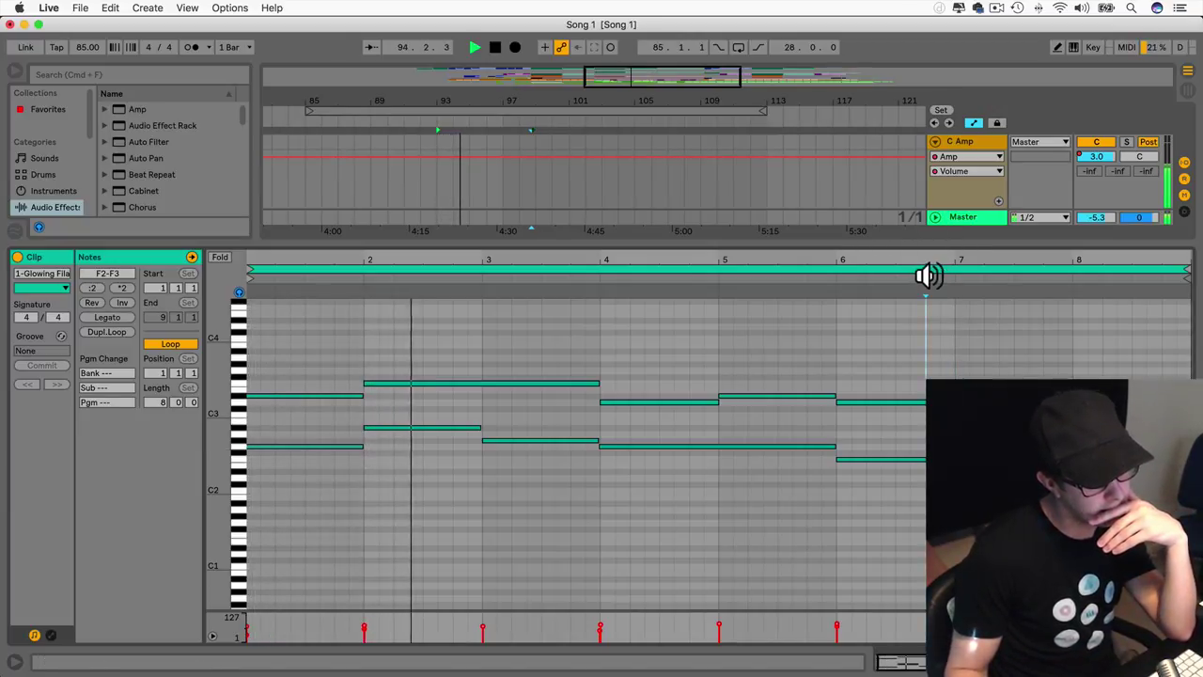
pyautogui.click(917, 317)
pyautogui.doubleClick(917, 314)
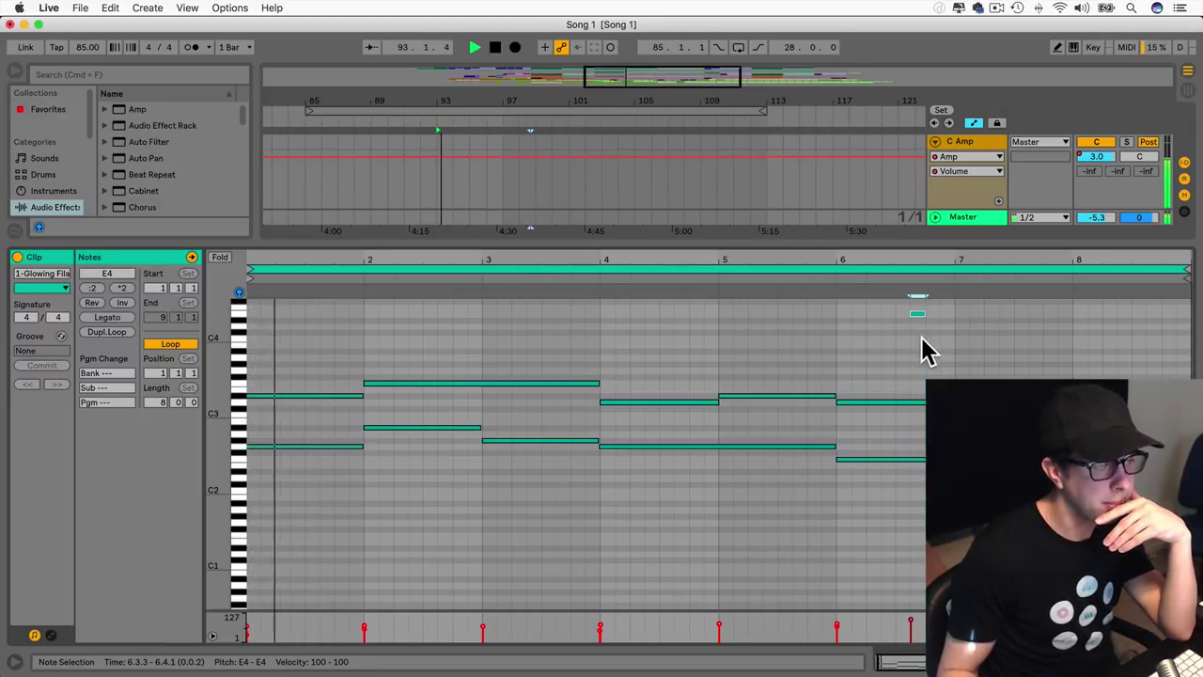
pyautogui.doubleClick(918, 314)
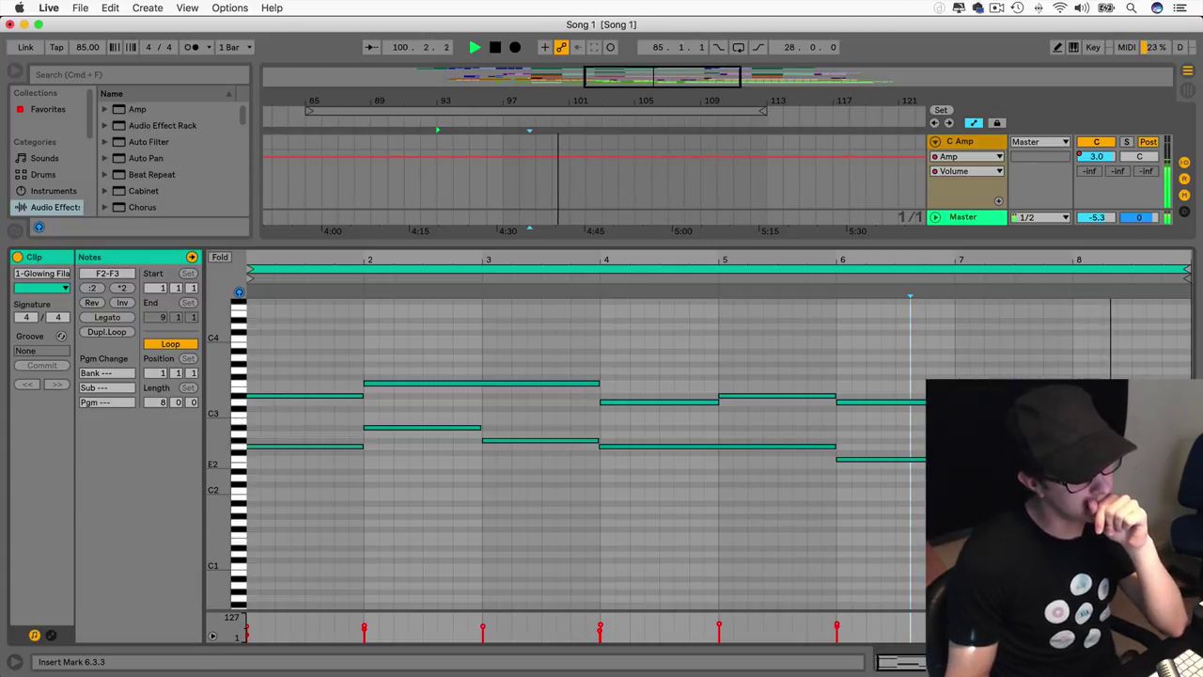
pyautogui.press('space')
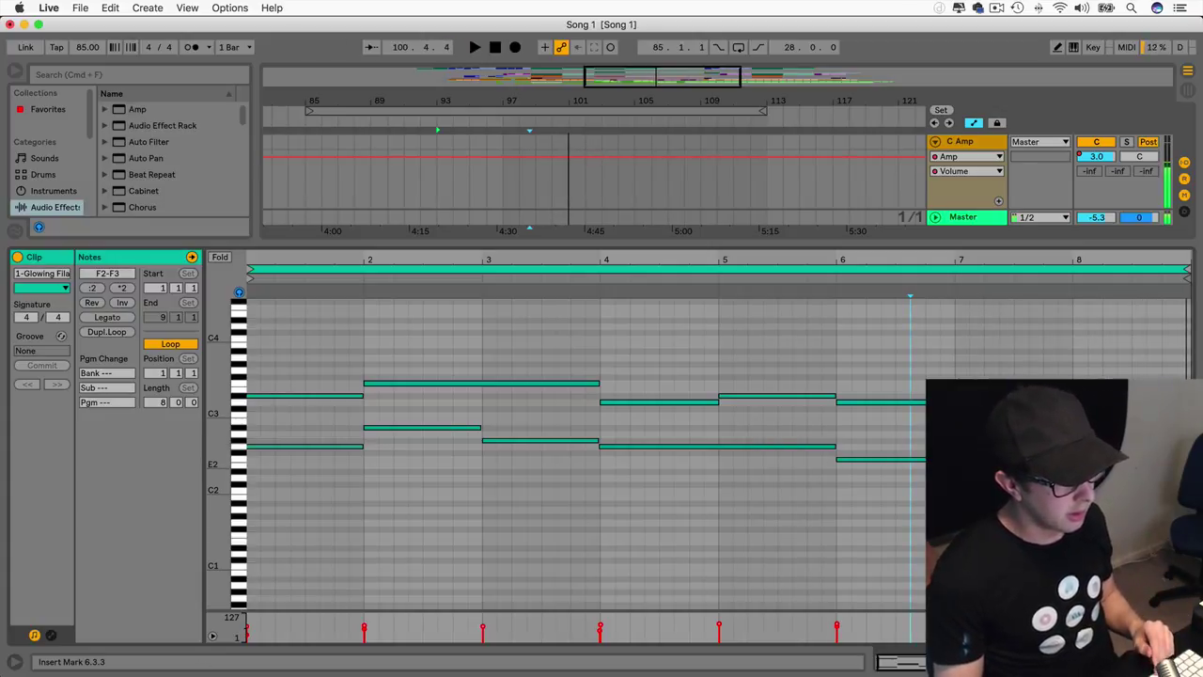
# Step: Clear bar 6 by starting the F2 note at bar 7 and deleting the D3, and limit the clip loop to bars 7–8
pyautogui.click(876, 460)
pyautogui.moveTo(838, 460); pyautogui.dragTo(955, 460)
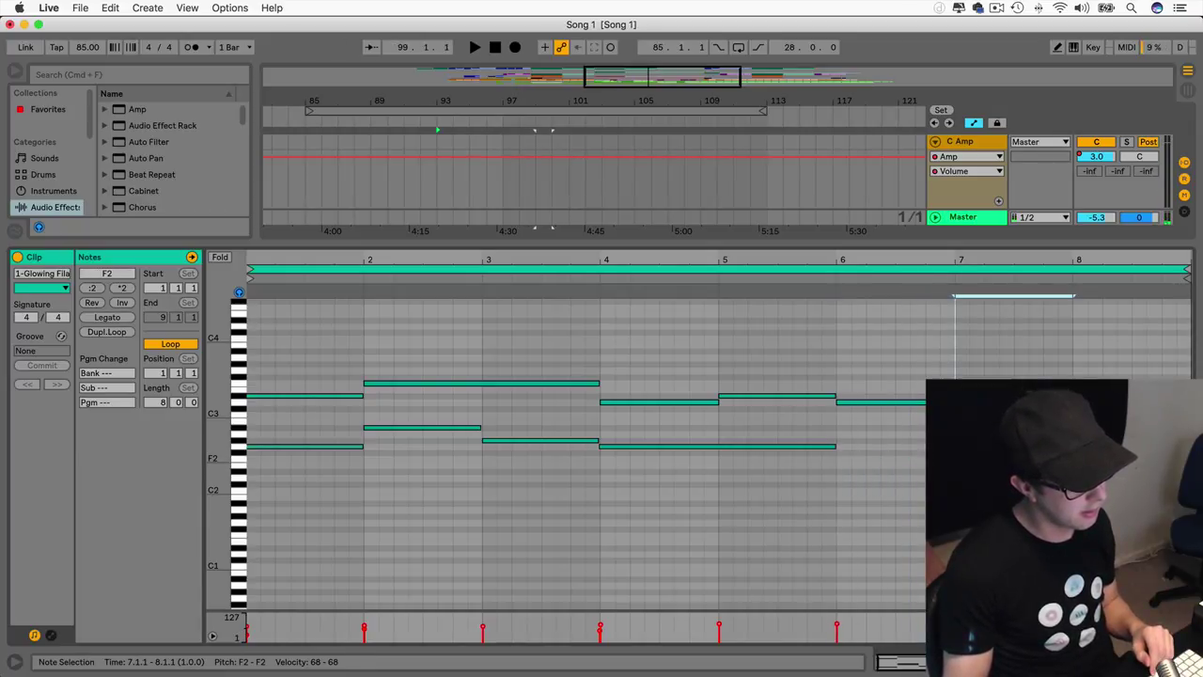
pyautogui.click(920, 402)
pyautogui.press('Delete')
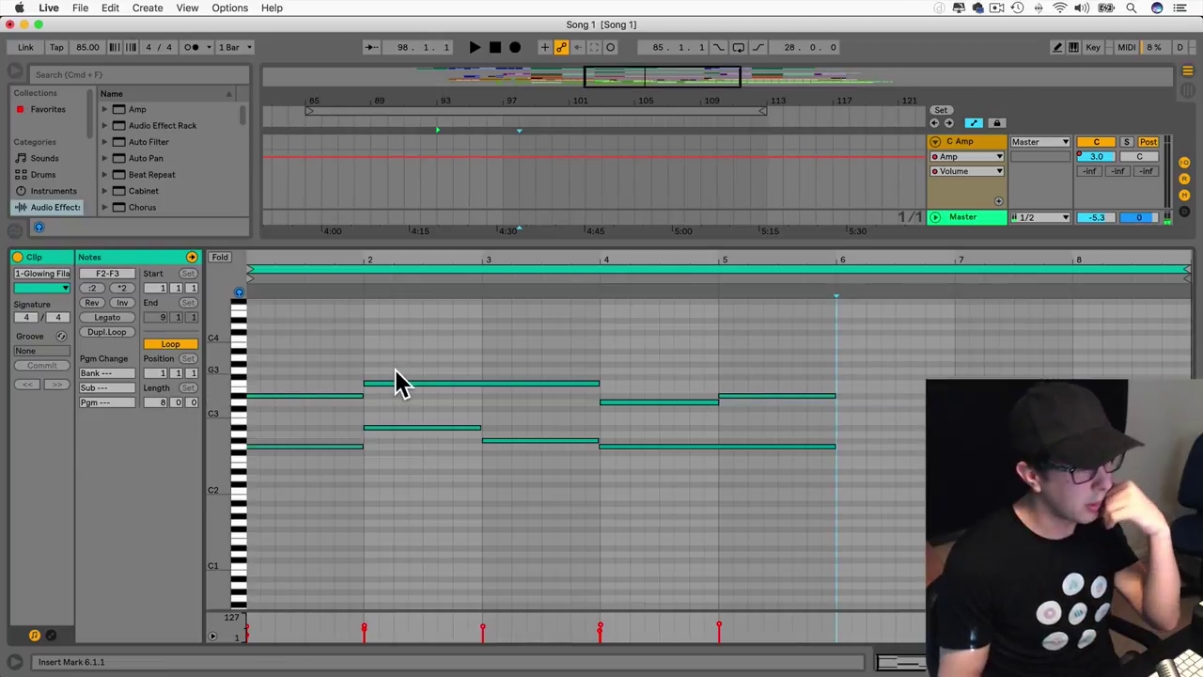
pyautogui.moveTo(248, 268); pyautogui.dragTo(957, 320)
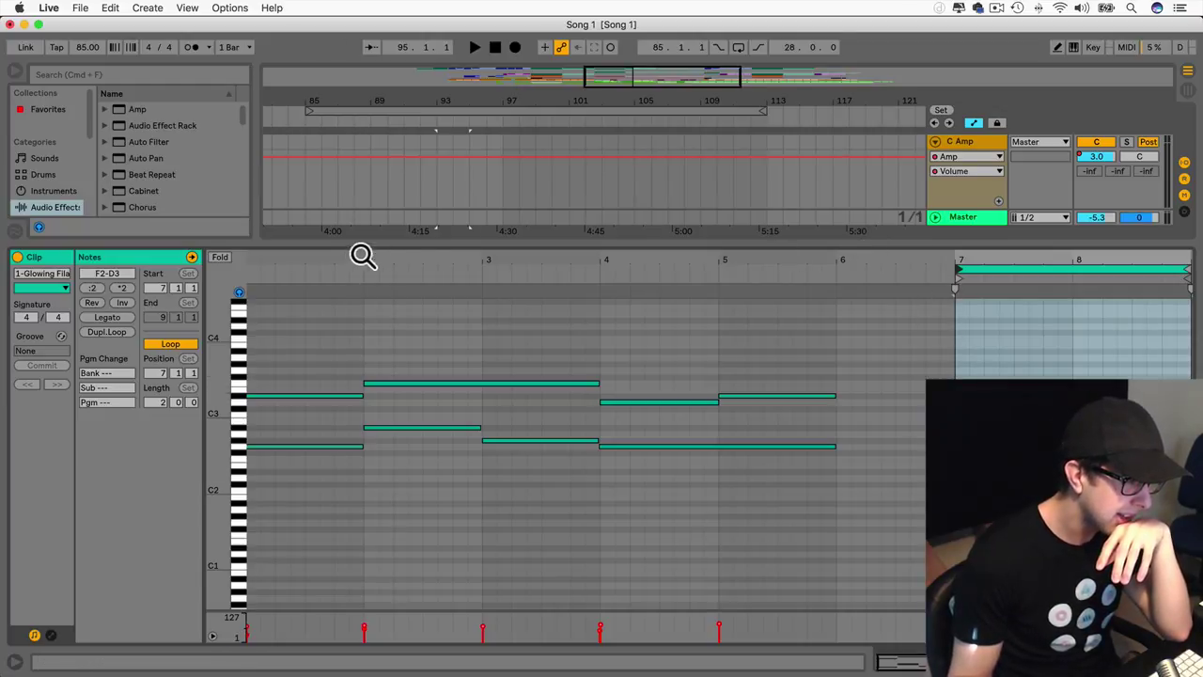
# Step: Reduce the Main Pad and Serum Pad section to its last two bars and repeat that two-bar clip pair across bars 93–101
pyautogui.moveTo(361, 244); pyautogui.dragTo(406, 574)
pyautogui.hscroll(1, 431, 198)
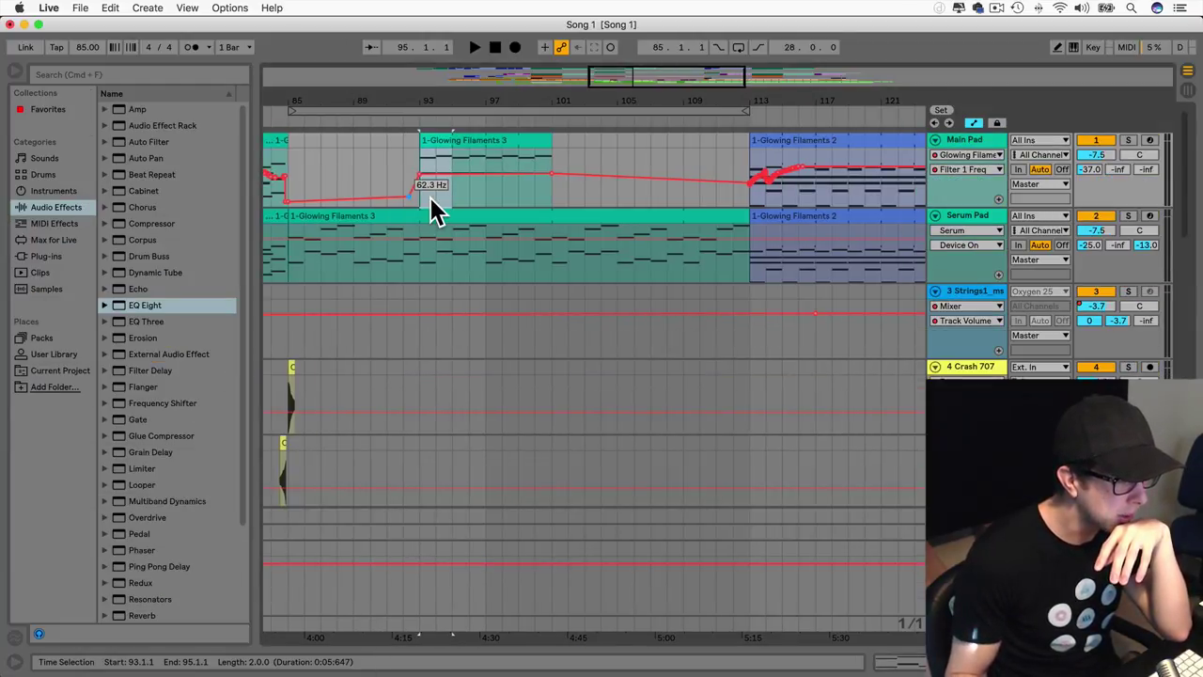
pyautogui.moveTo(419, 143); pyautogui.dragTo(520, 146)
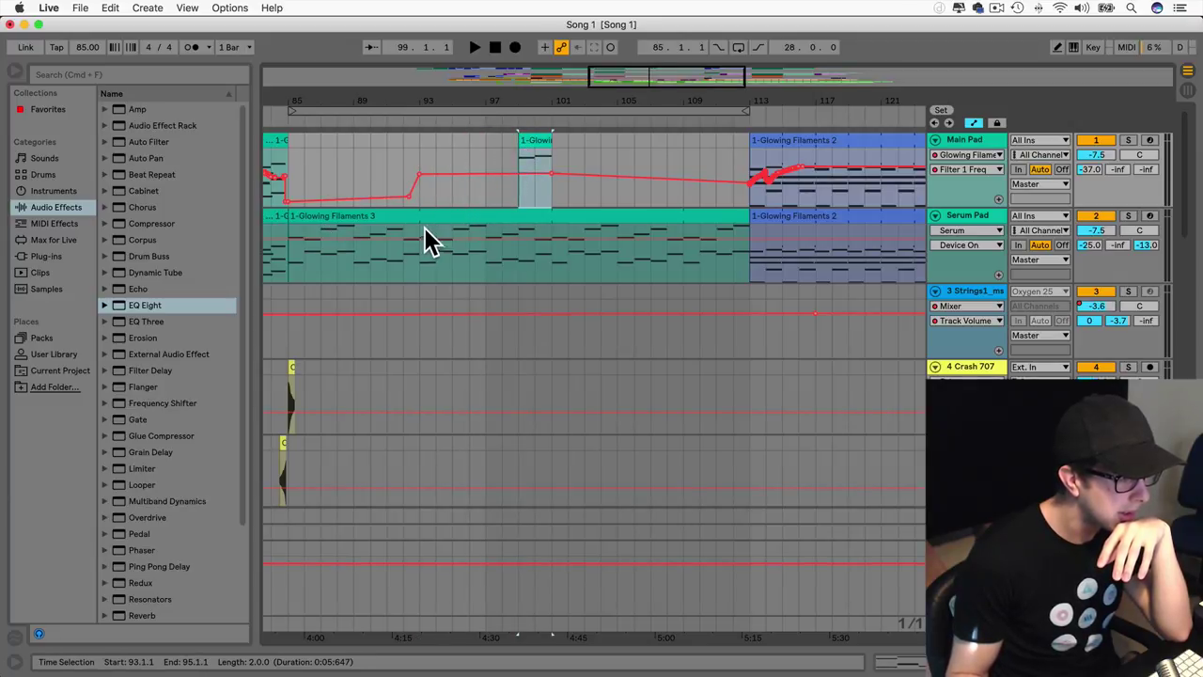
pyautogui.moveTo(540, 267); pyautogui.dragTo(521, 221)
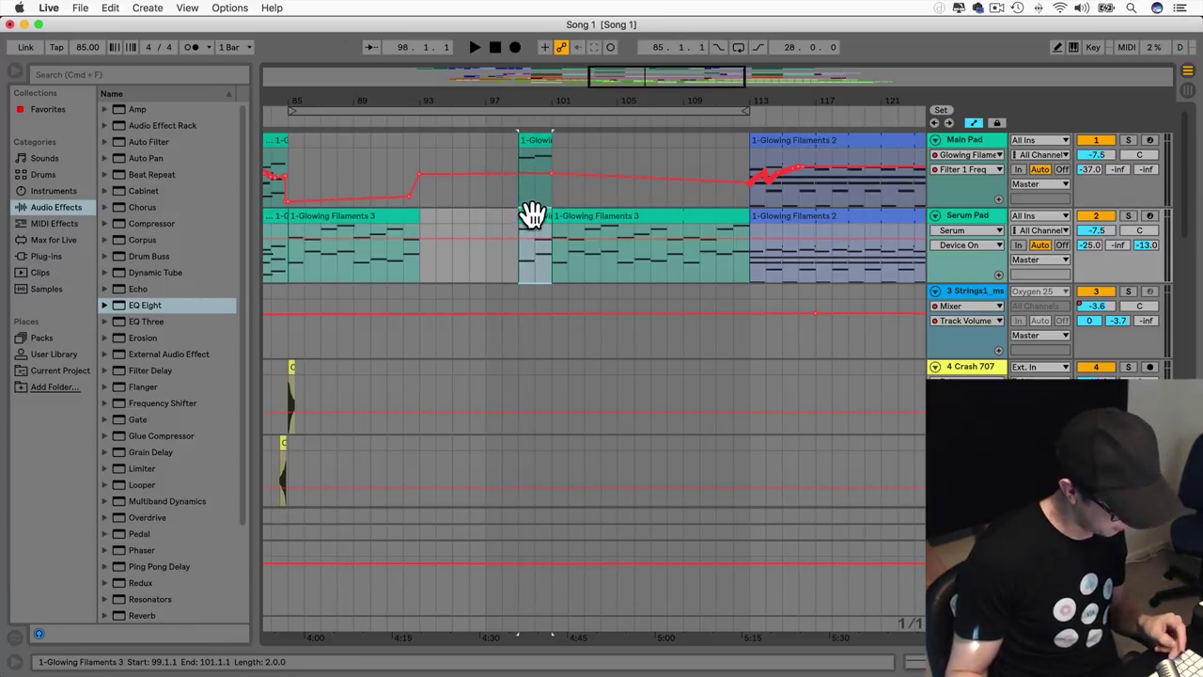
pyautogui.click(531, 139)
pyautogui.moveTo(531, 139); pyautogui.dragTo(435, 141)
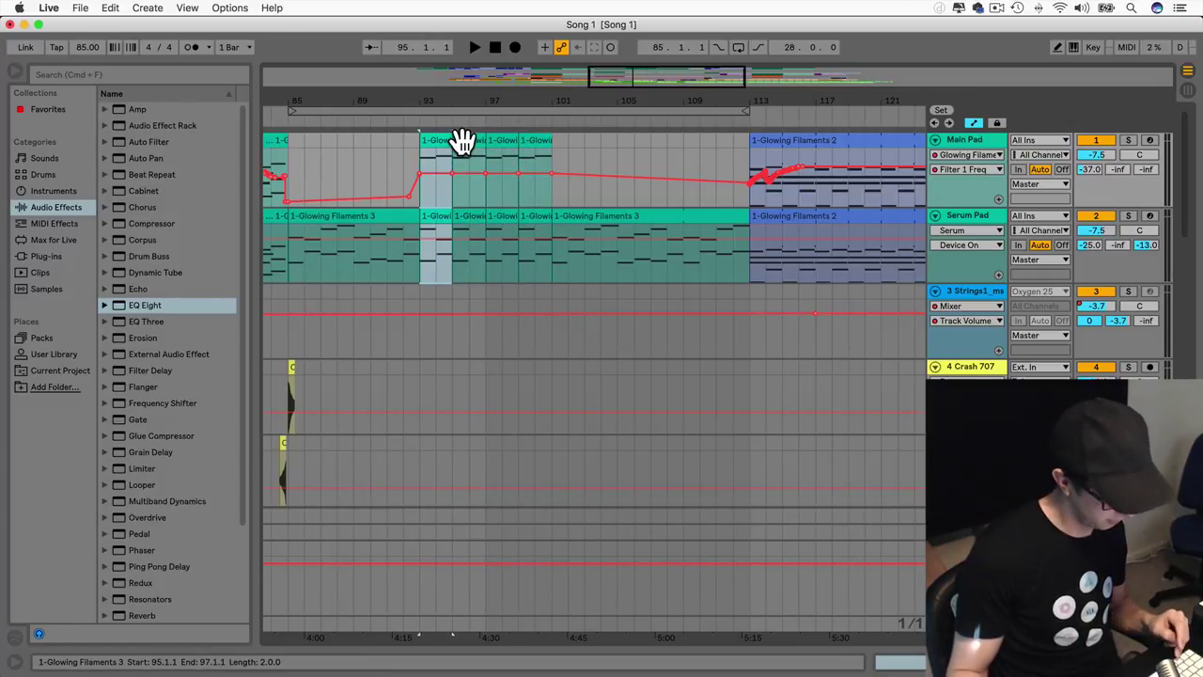
# Step: Colour all the two-bar Main Pad and Serum Pad clips in bars 93–101 blue
pyautogui.keyDown('shift'); pyautogui.click(463, 141); pyautogui.keyUp('shift')
pyautogui.keyDown('shift'); pyautogui.click(508, 140); pyautogui.keyUp('shift')
pyautogui.keyDown('shift'); pyautogui.click(531, 140); pyautogui.keyUp('shift')
pyautogui.rightClick(532, 139)
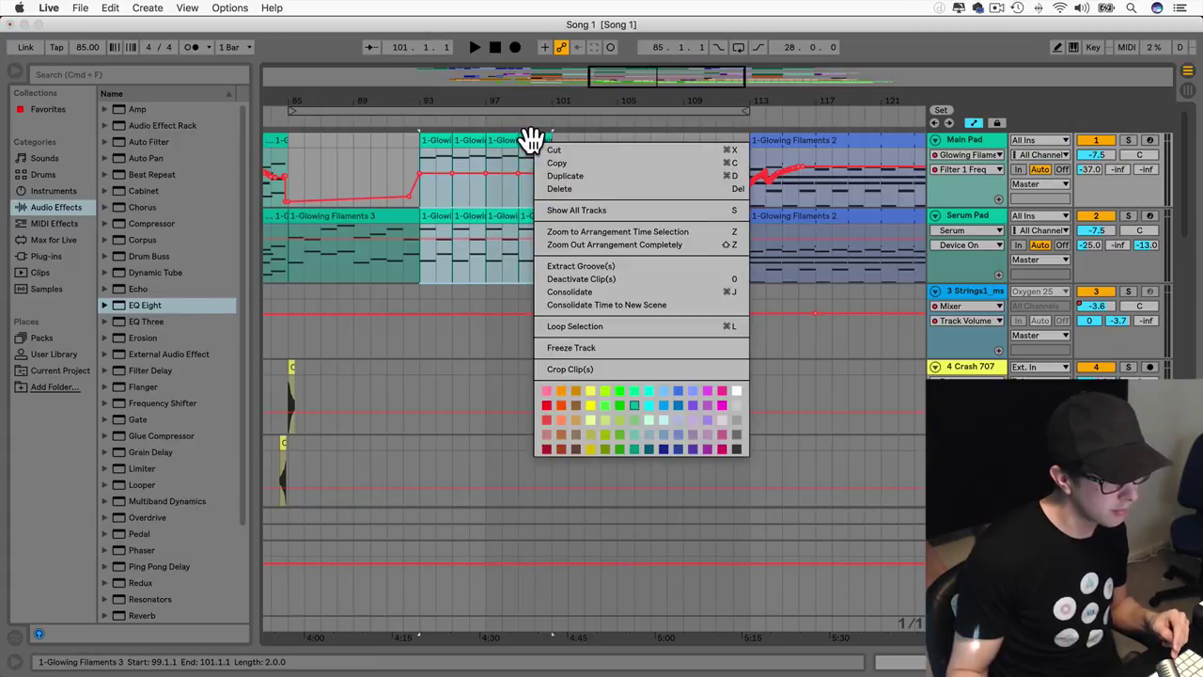
pyautogui.click(682, 403)
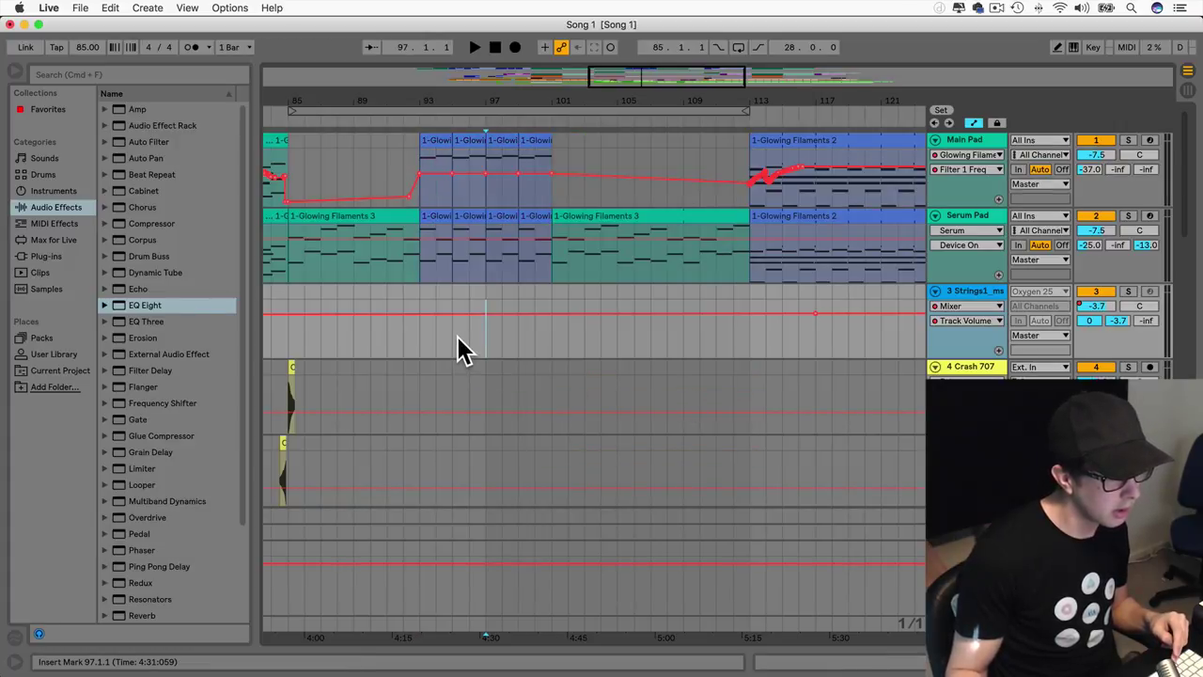
# Step: Split the Serum 8 clip at bar 93 and lay matching two-bar clips across bars 93–99
pyautogui.scroll(-4, 457, 344)
pyautogui.click(427, 380)
pyautogui.moveTo(424, 376); pyautogui.dragTo(416, 347)
pyautogui.click(510, 348)
pyautogui.press('super+e')
pyautogui.moveTo(519, 357); pyautogui.dragTo(439, 344)
pyautogui.click(468, 345)
pyautogui.click(506, 349)
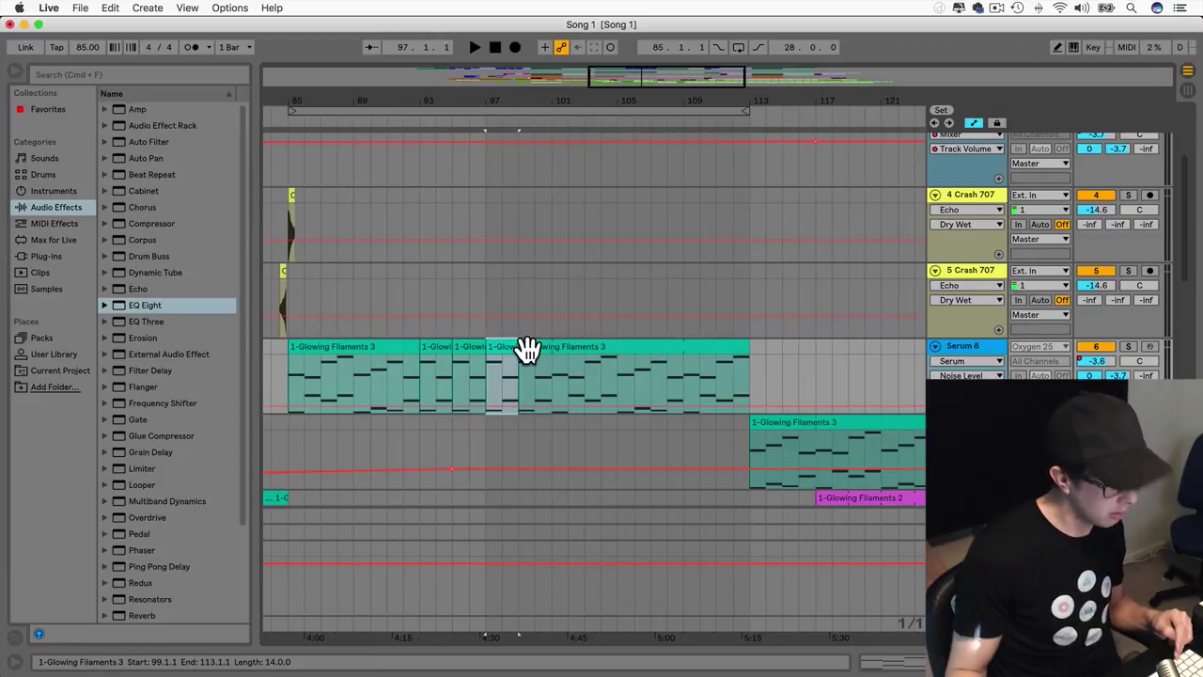
pyautogui.keyDown('shift'); pyautogui.click(519, 346); pyautogui.keyUp('shift')
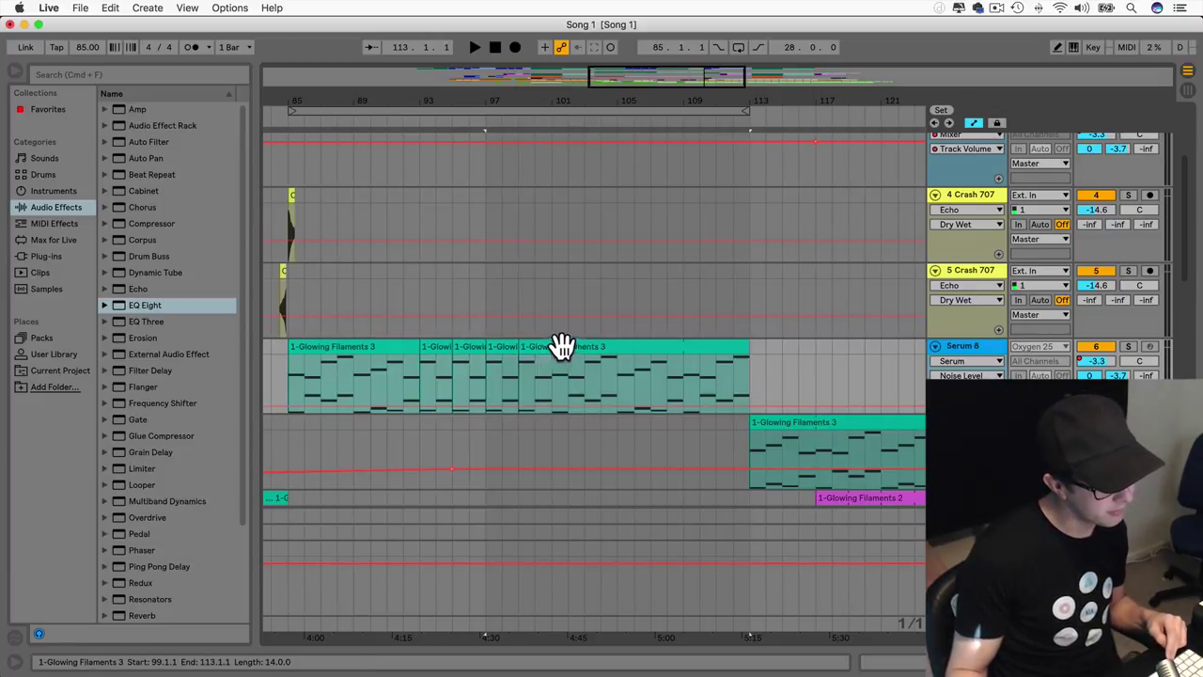
pyautogui.click(516, 370)
# Step: Compare Serum 8 with the pads' clip positions and move its long clip from bar 99 to start at bar 101
pyautogui.scroll(5, 491, 365)
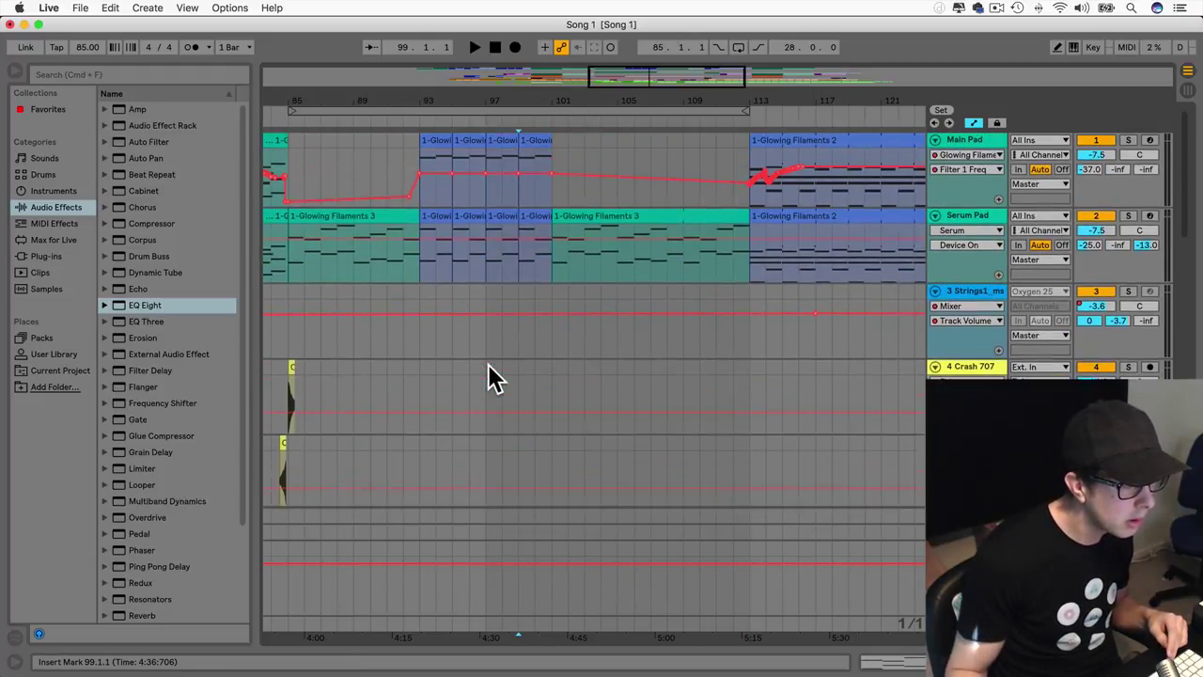
pyautogui.scroll(-8, 491, 365)
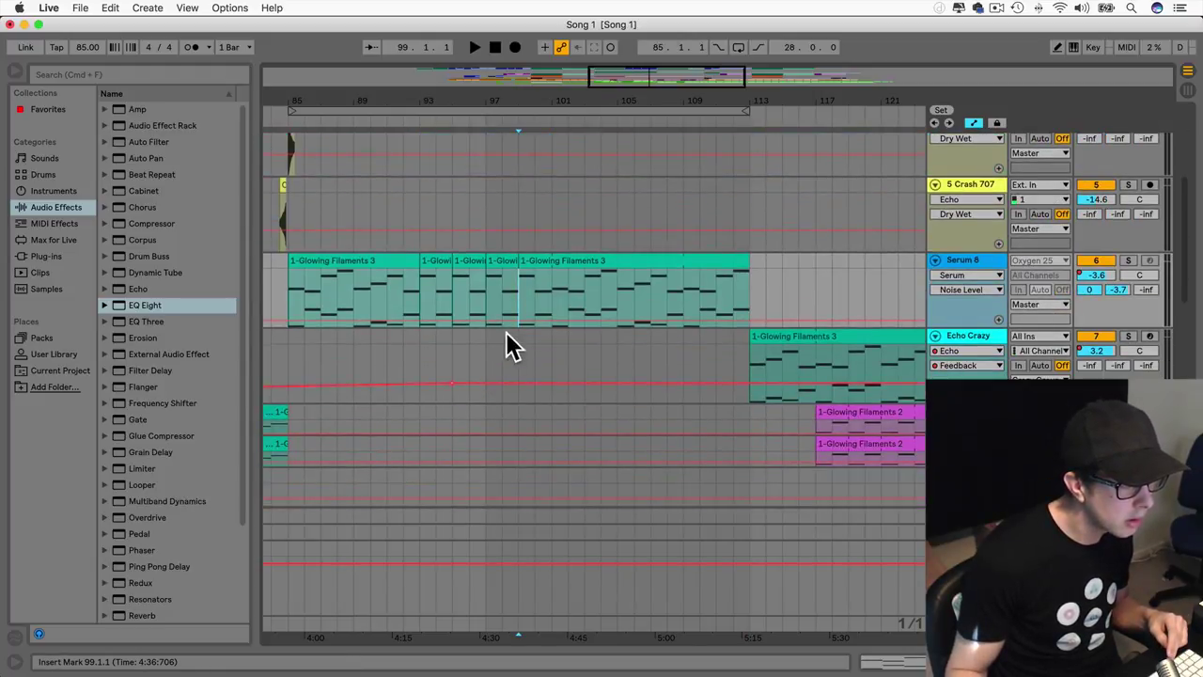
pyautogui.click(492, 260)
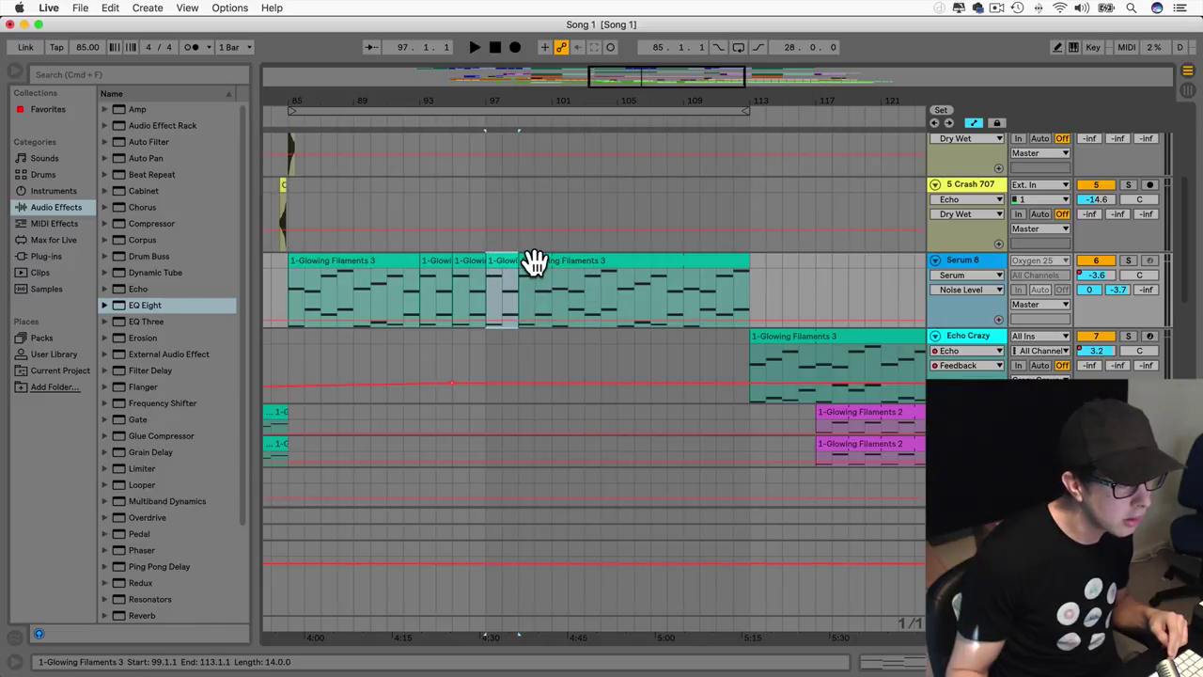
pyautogui.scroll(8, 534, 261)
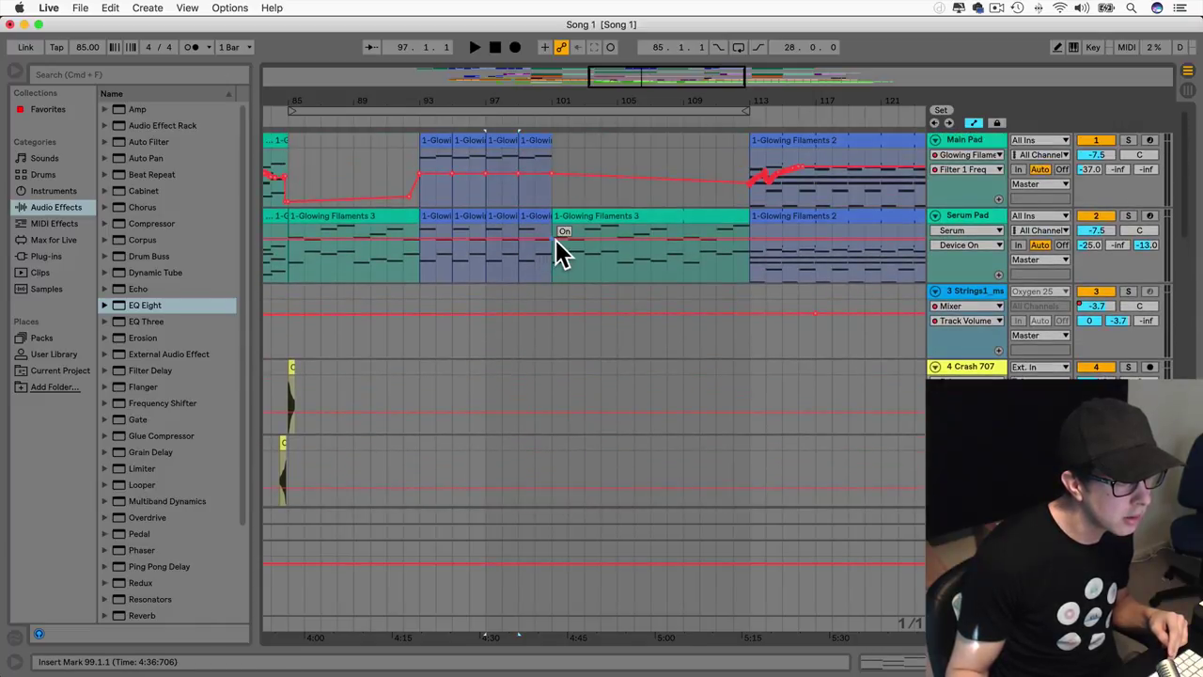
pyautogui.hscroll(3, 559, 252)
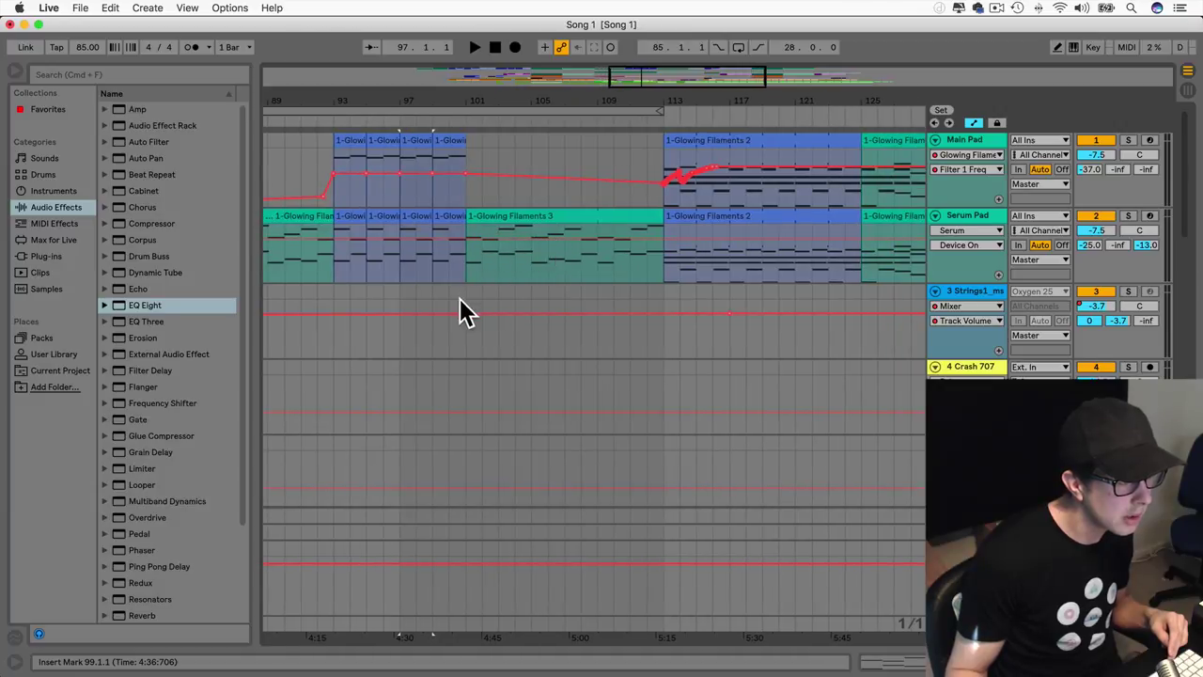
pyautogui.scroll(-5, 465, 299)
pyautogui.moveTo(481, 275); pyautogui.dragTo(509, 278)
pyautogui.moveTo(413, 278); pyautogui.dragTo(450, 280)
pyautogui.press('super+z')
pyautogui.press('super+z')
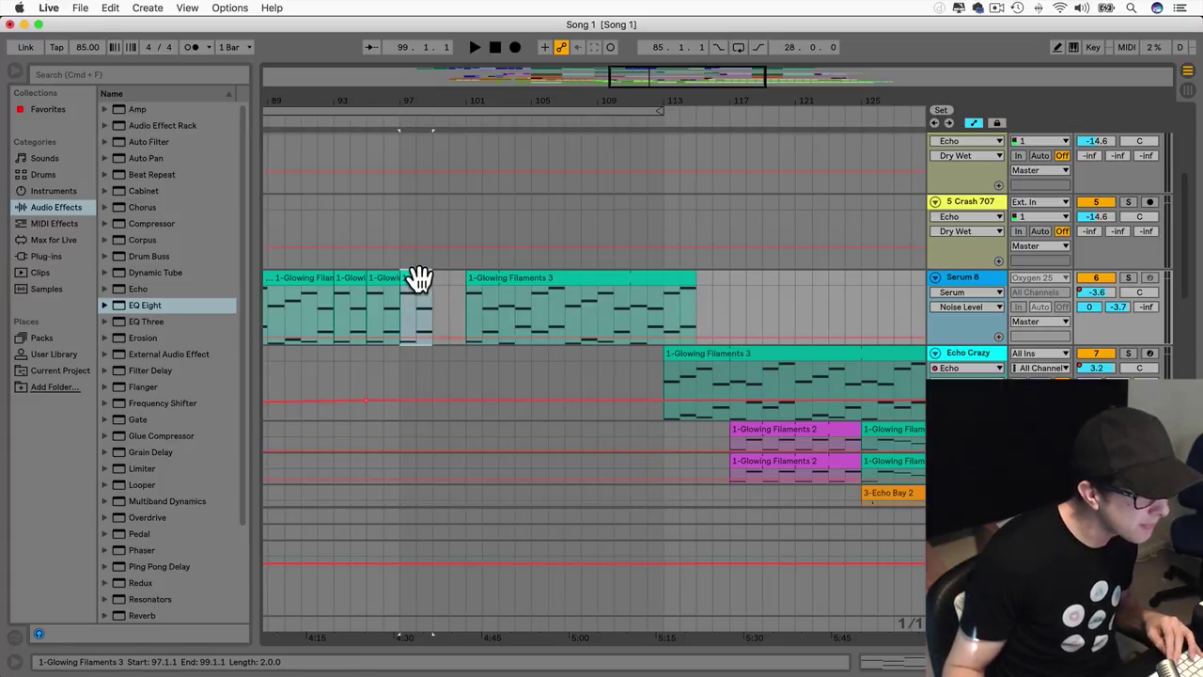
# Step: Fill bars 97–101 of Serum 8 with copied two-bar clips and colour the four short clips in bars 93–101 blue
pyautogui.click(433, 299)
pyautogui.click(961, 287)
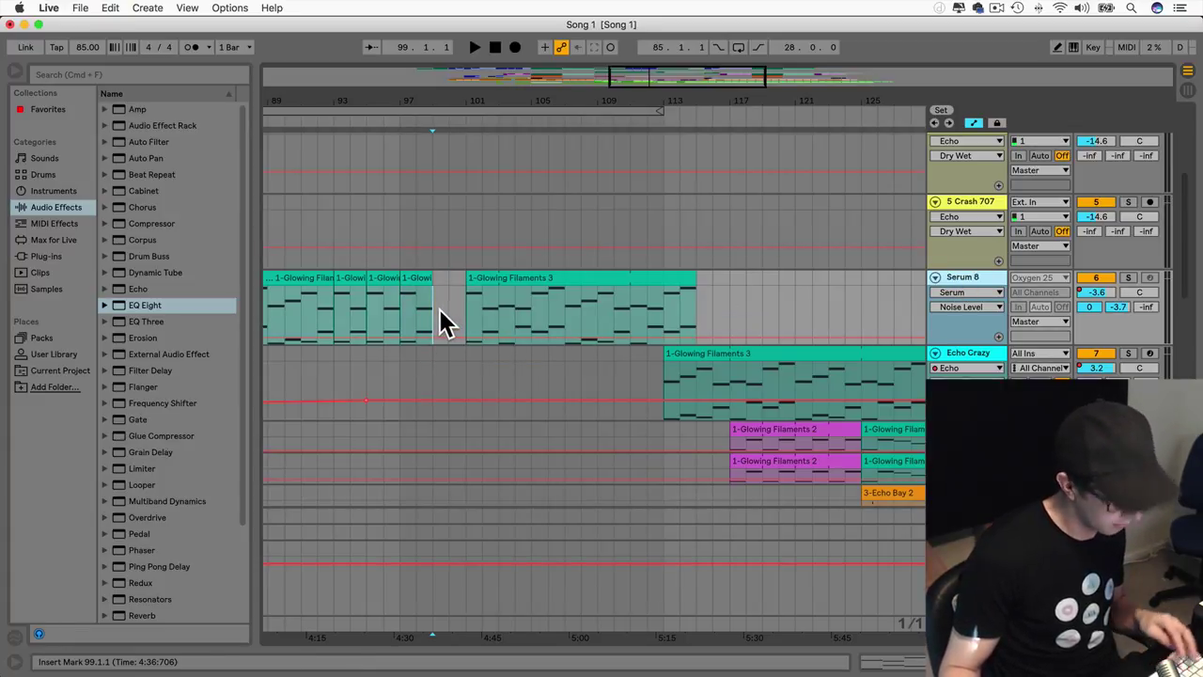
pyautogui.press('Delete')
pyautogui.hscroll(-3, 422, 283)
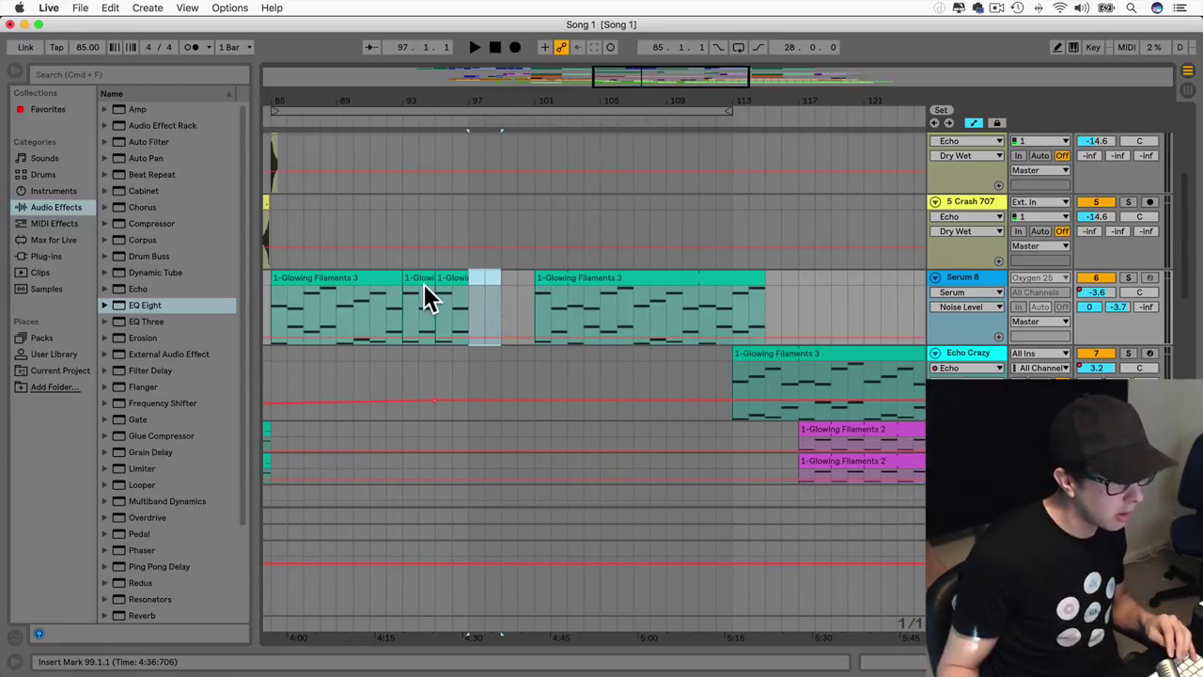
pyautogui.moveTo(469, 295); pyautogui.dragTo(423, 282)
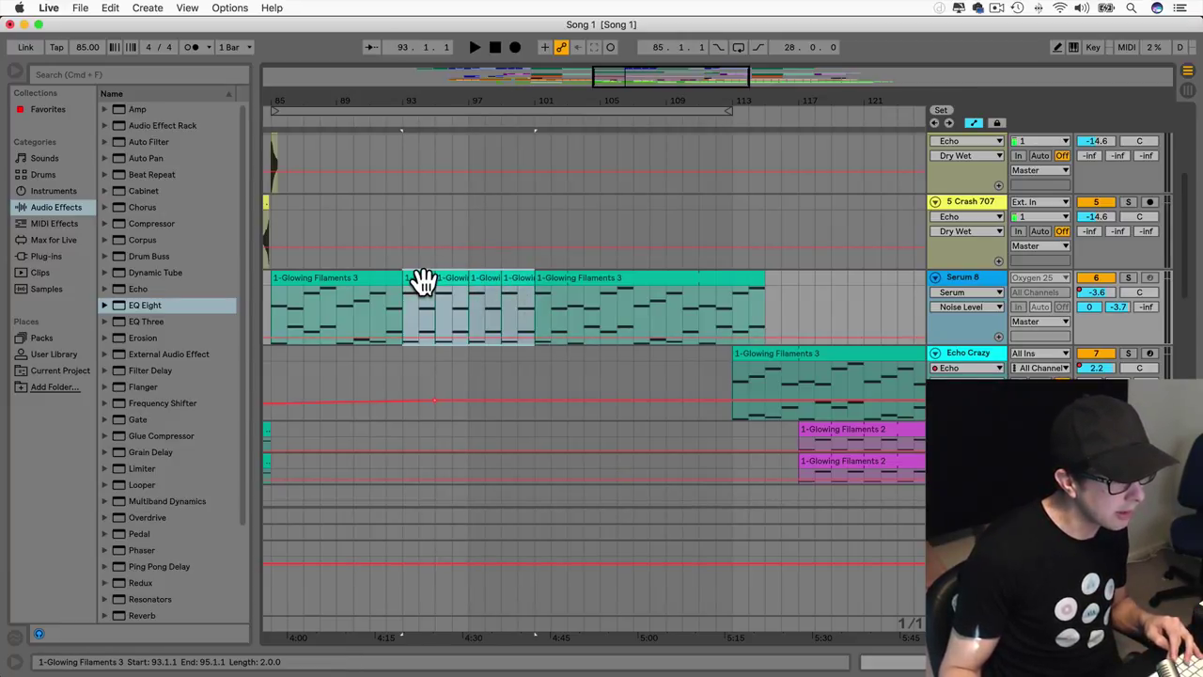
pyautogui.rightClick(425, 282)
pyautogui.click(572, 548)
# Step: Scan the other tracks around the breakdown and play the arrangement from bar 84 through the repeated clips
pyautogui.scroll(-10, 453, 360)
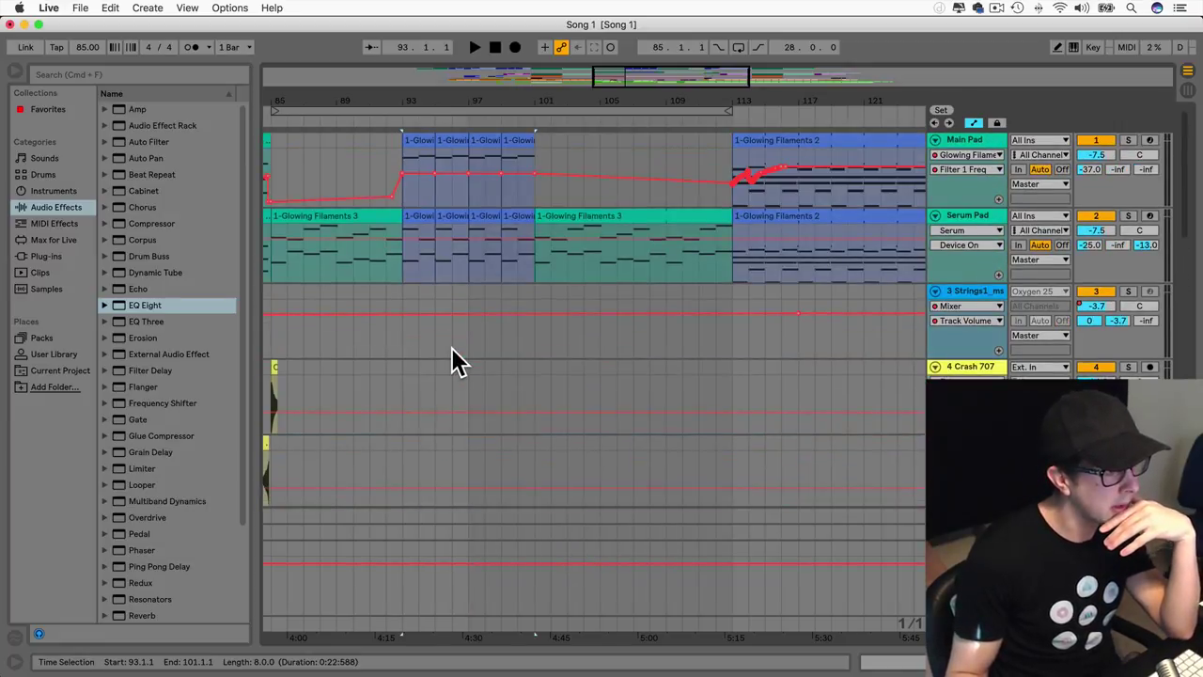
pyautogui.scroll(-1, 452, 360)
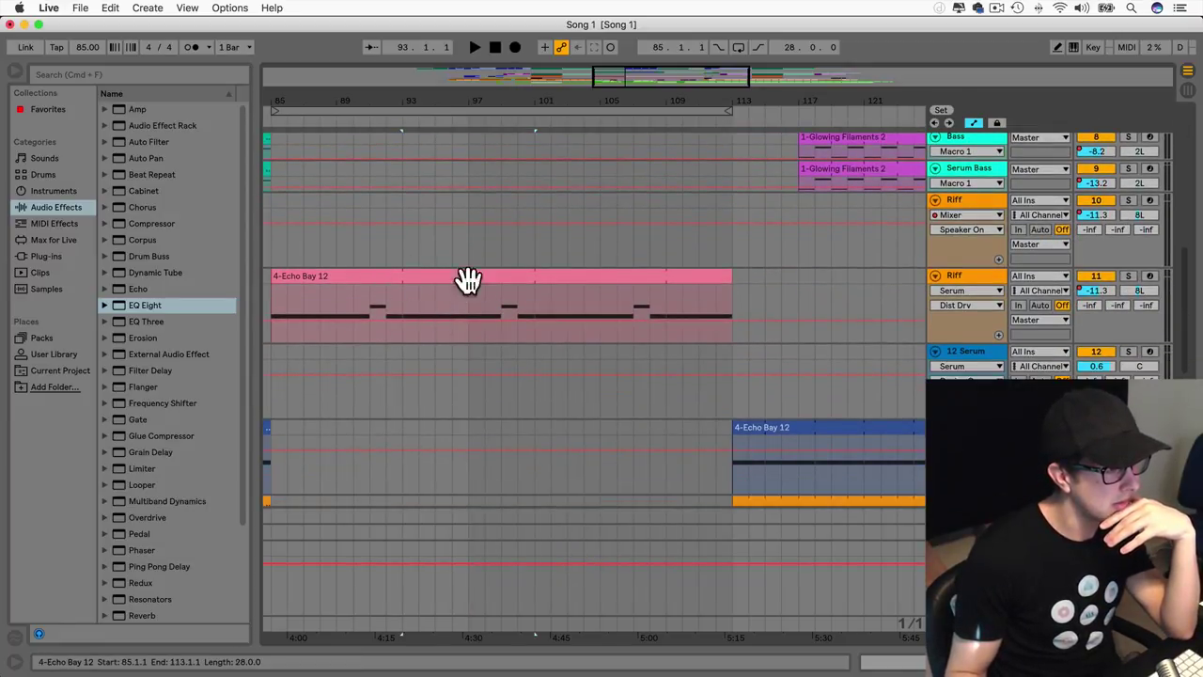
pyautogui.scroll(-8, 470, 329)
pyautogui.scroll(20, 470, 329)
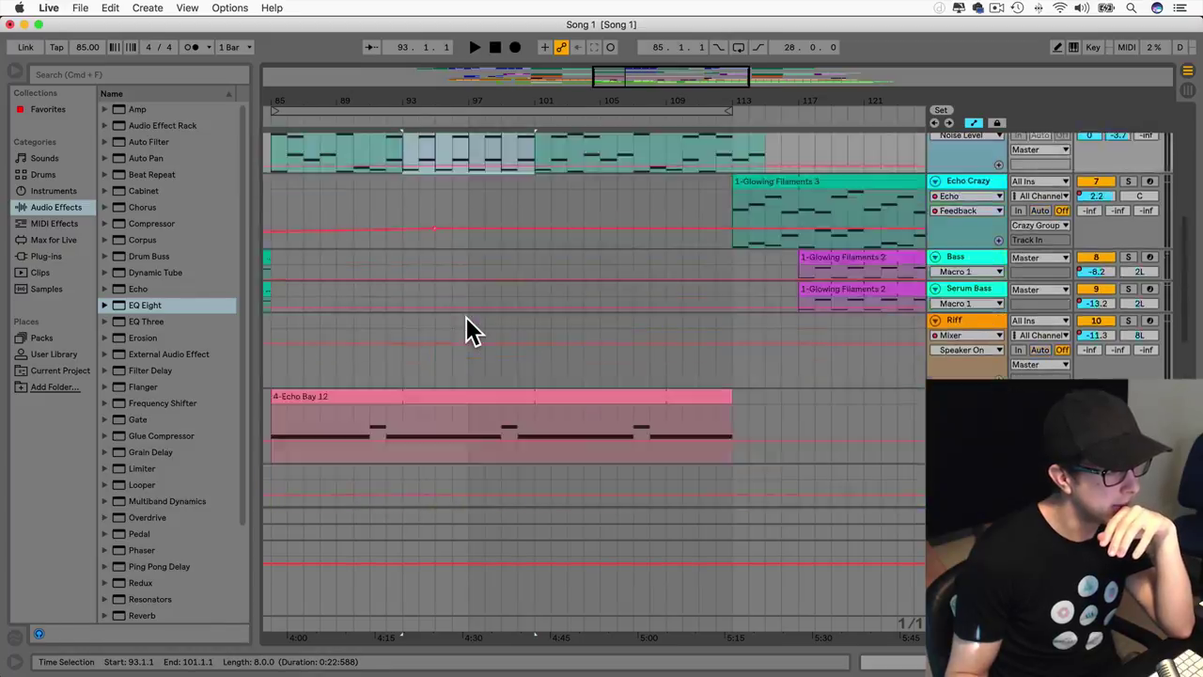
pyautogui.scroll(-15, 470, 331)
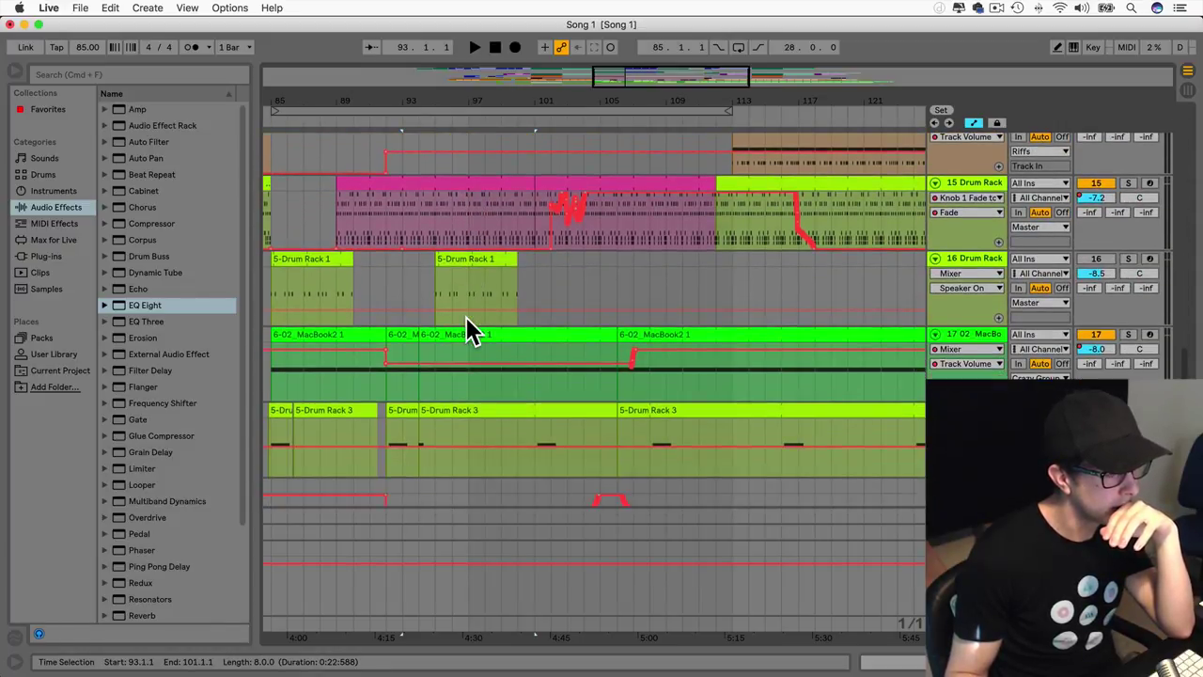
pyautogui.scroll(15, 451, 414)
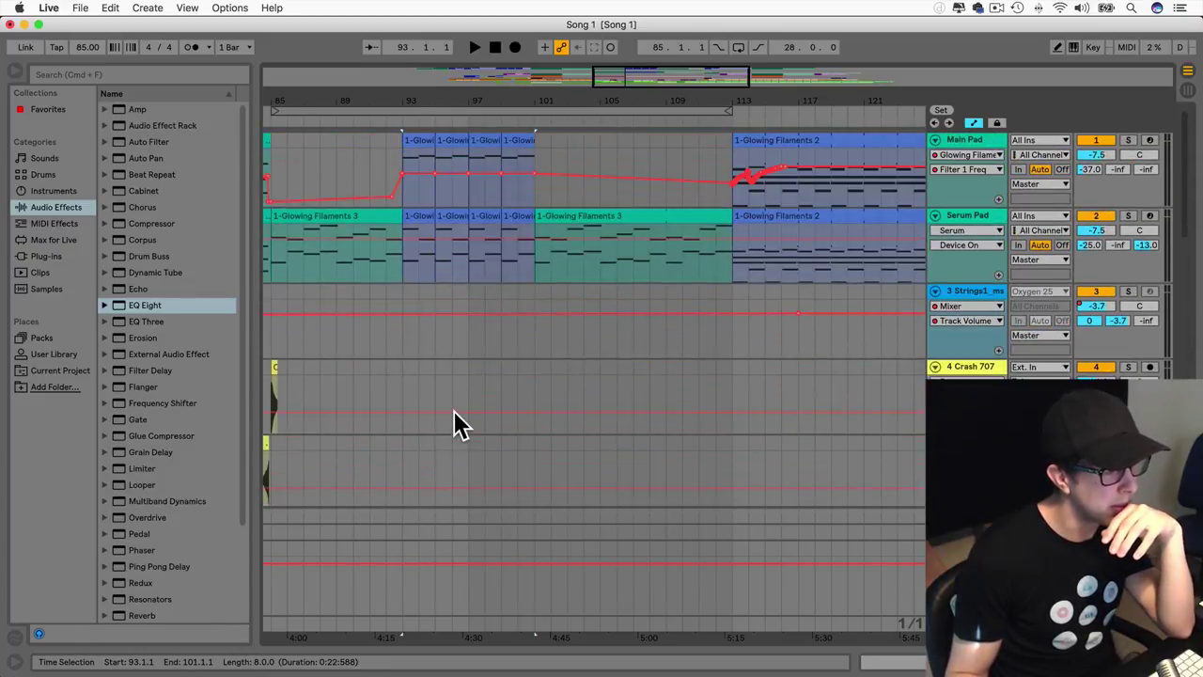
pyautogui.hscroll(-2, 455, 423)
pyautogui.click(463, 262)
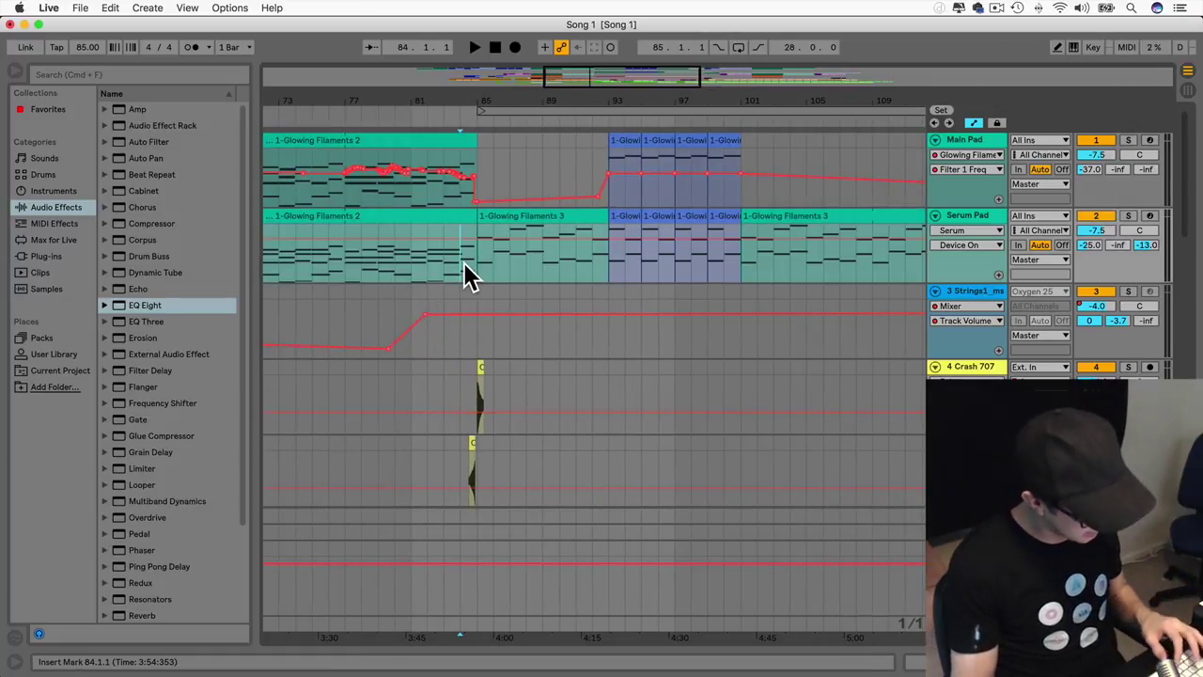
pyautogui.press('space')
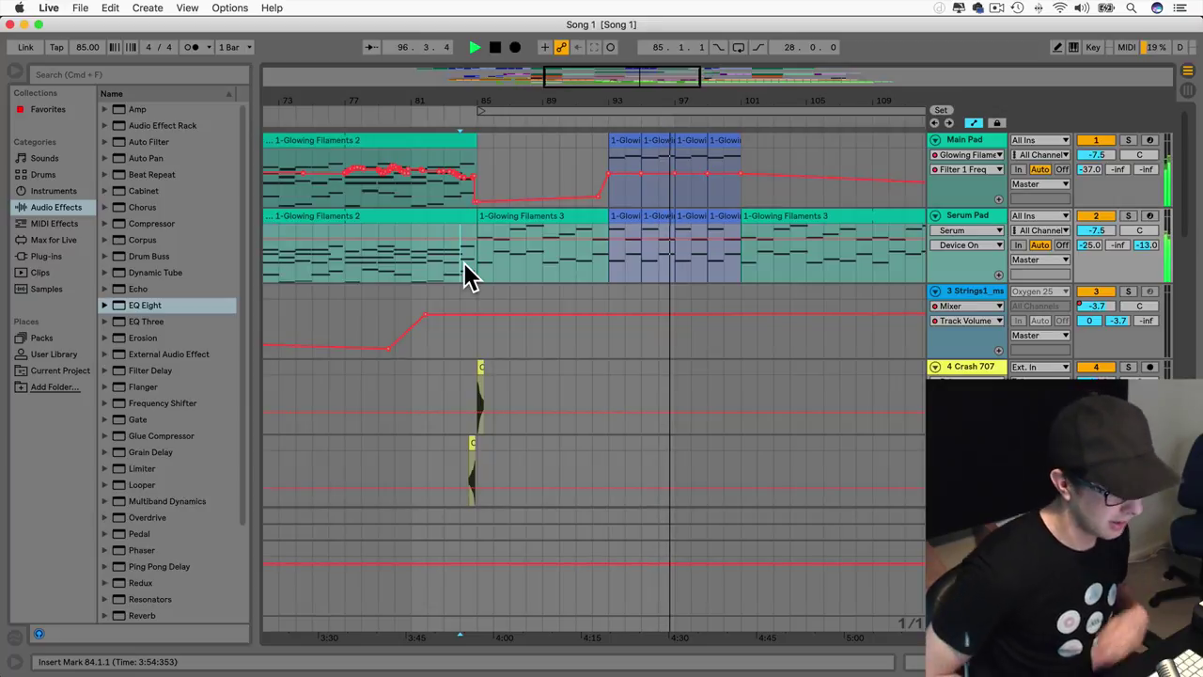
pyautogui.press('space')
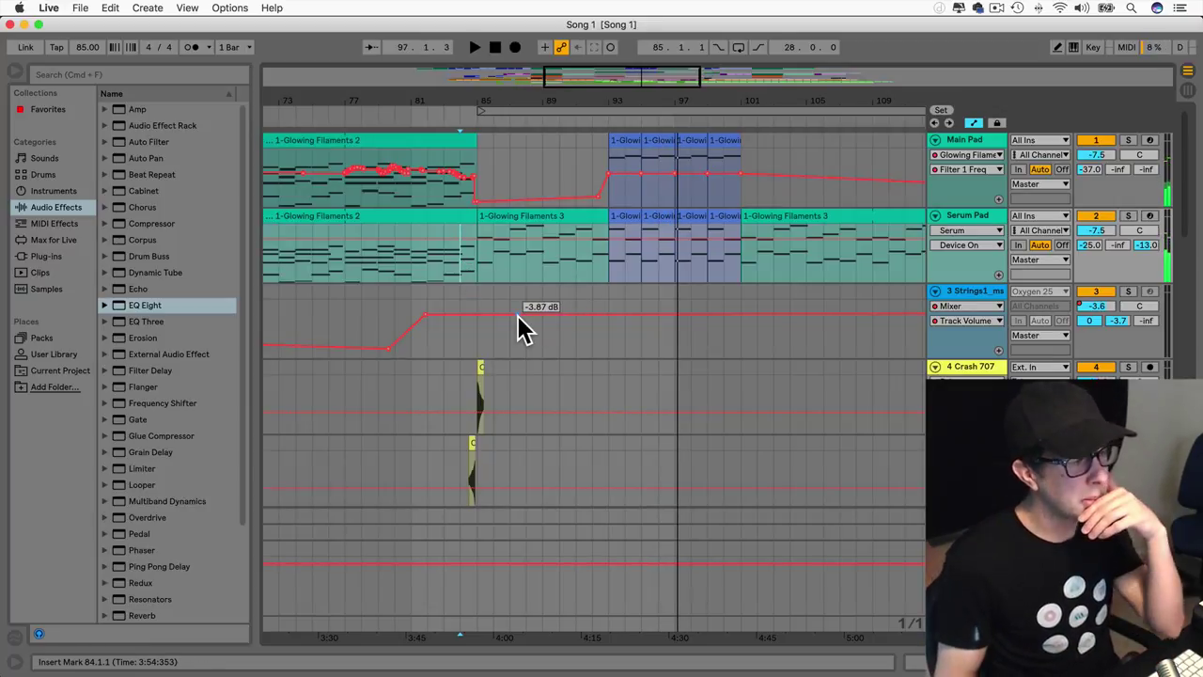
# Step: Clear bars 95–101 on Main Pad and Serum Pad, and copy Serum Pad's bars 85–93 clip onto Main Pad
pyautogui.moveTo(641, 268); pyautogui.dragTo(739, 141)
pyautogui.press('Delete')
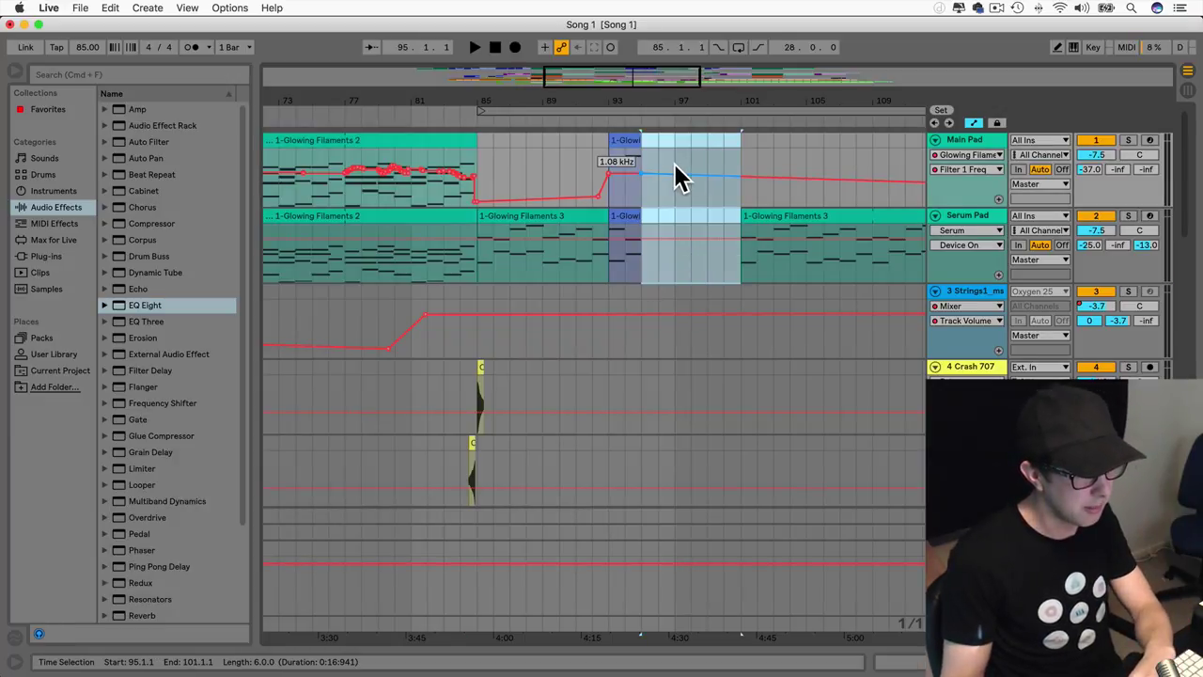
pyautogui.scroll(-4, 682, 179)
pyautogui.scroll(4, 655, 380)
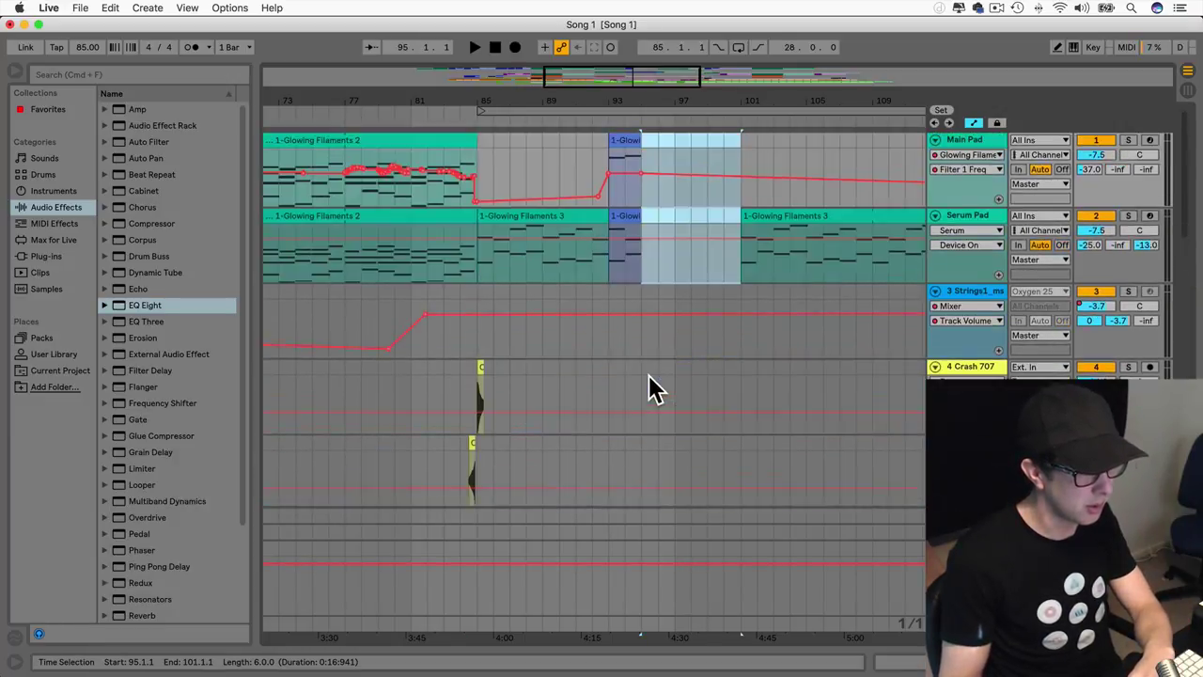
pyautogui.click(534, 219)
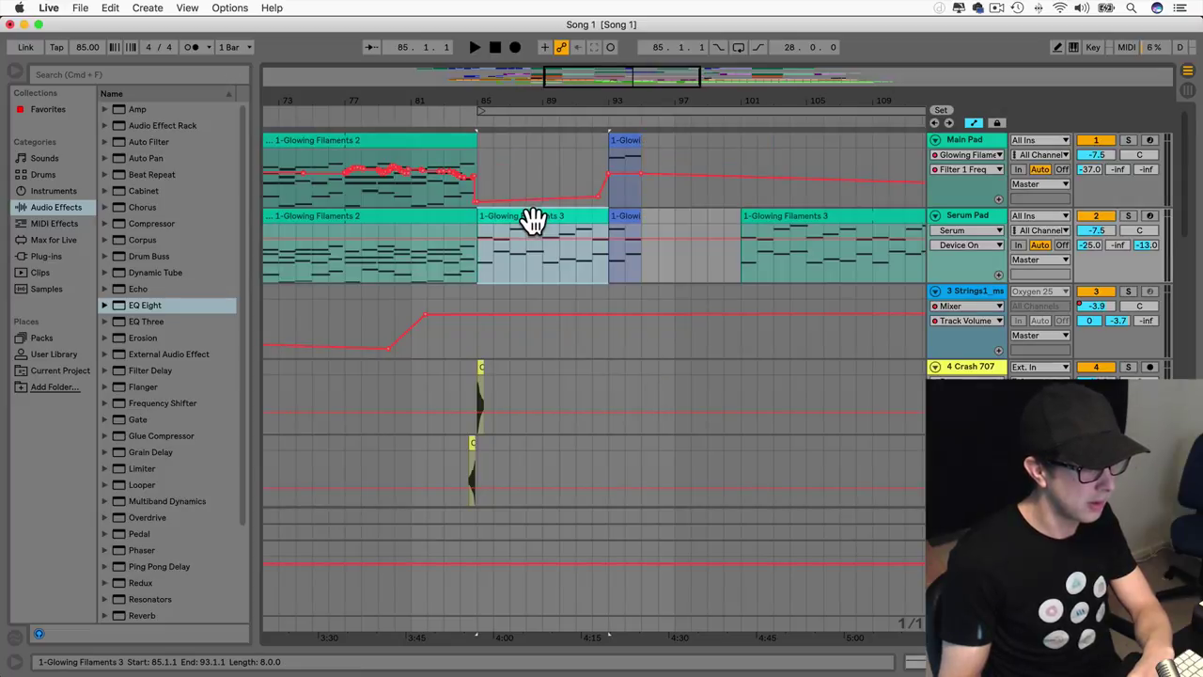
pyautogui.moveTo(534, 219); pyautogui.dragTo(546, 201)
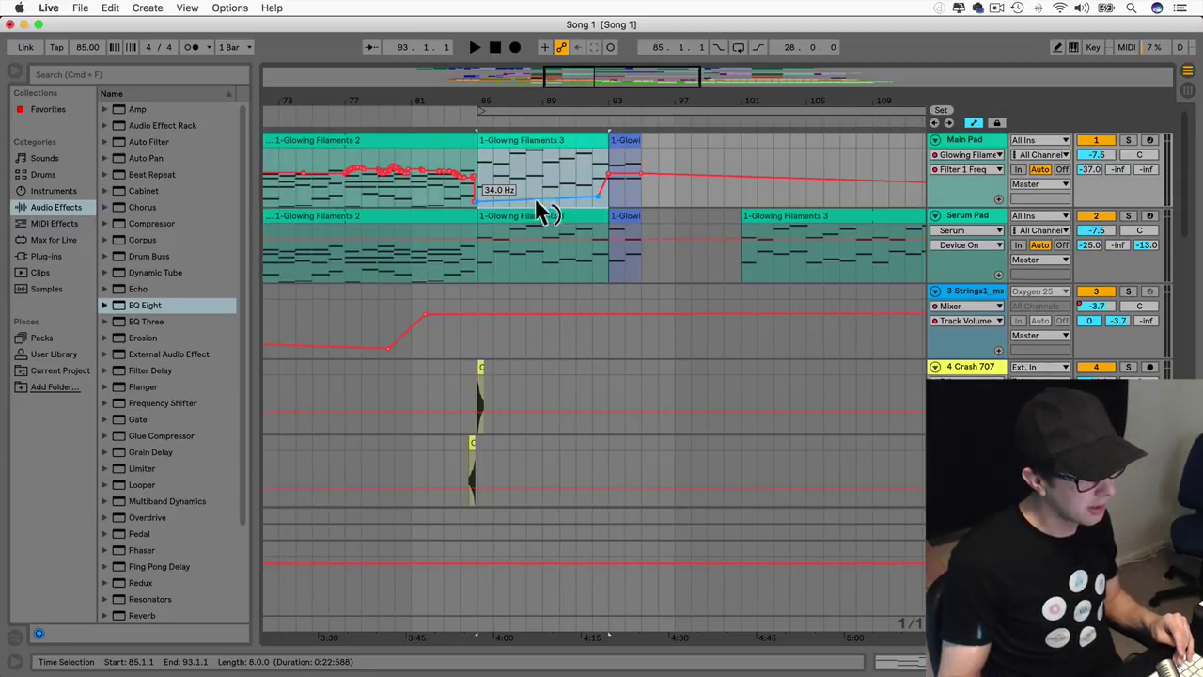
# Step: Select the two-bar clips in bars 95–101 on the Serum 8 track
pyautogui.scroll(-3, 537, 217)
pyautogui.scroll(-2, 537, 217)
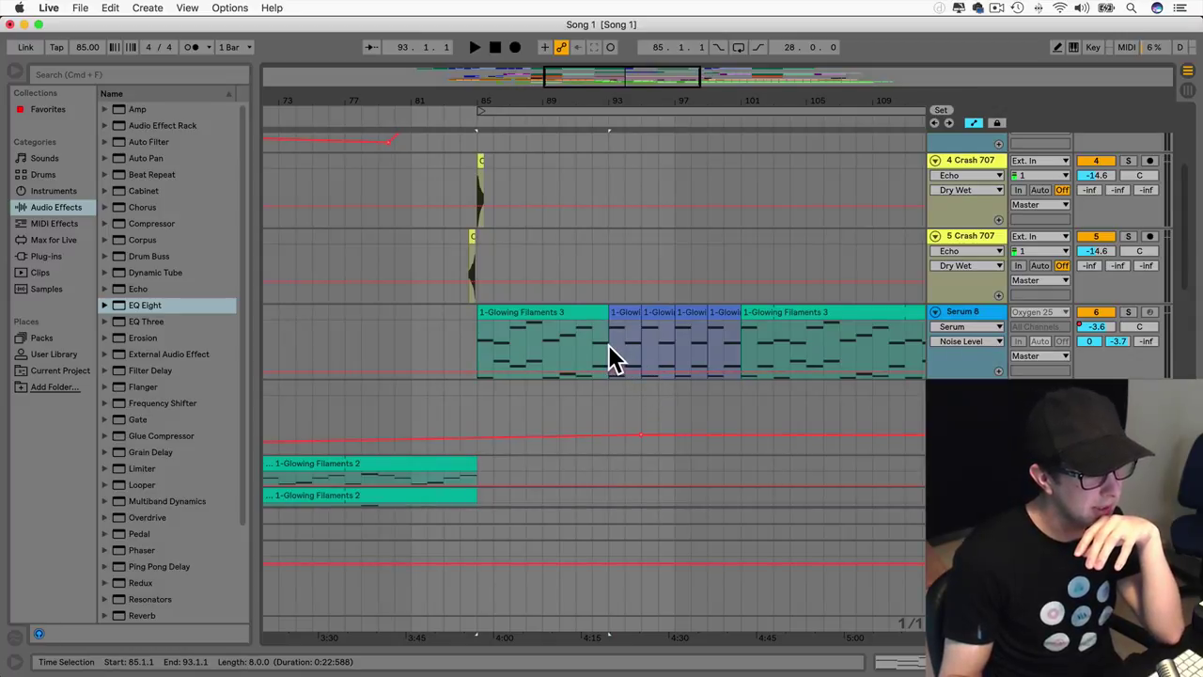
pyautogui.moveTo(644, 345); pyautogui.dragTo(738, 314)
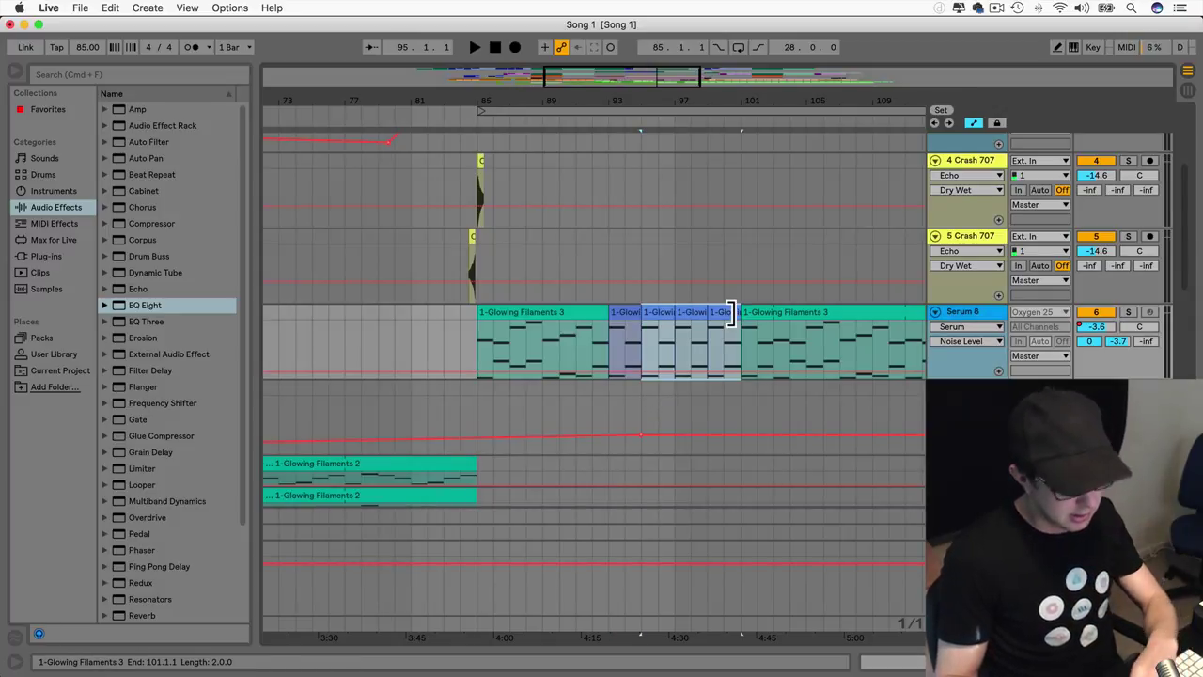
# Step: Delete bars 95 to 101 of the pink 4-Echo Bay 12 clip on the Riff track
pyautogui.scroll(-5, 738, 314)
pyautogui.click(634, 394)
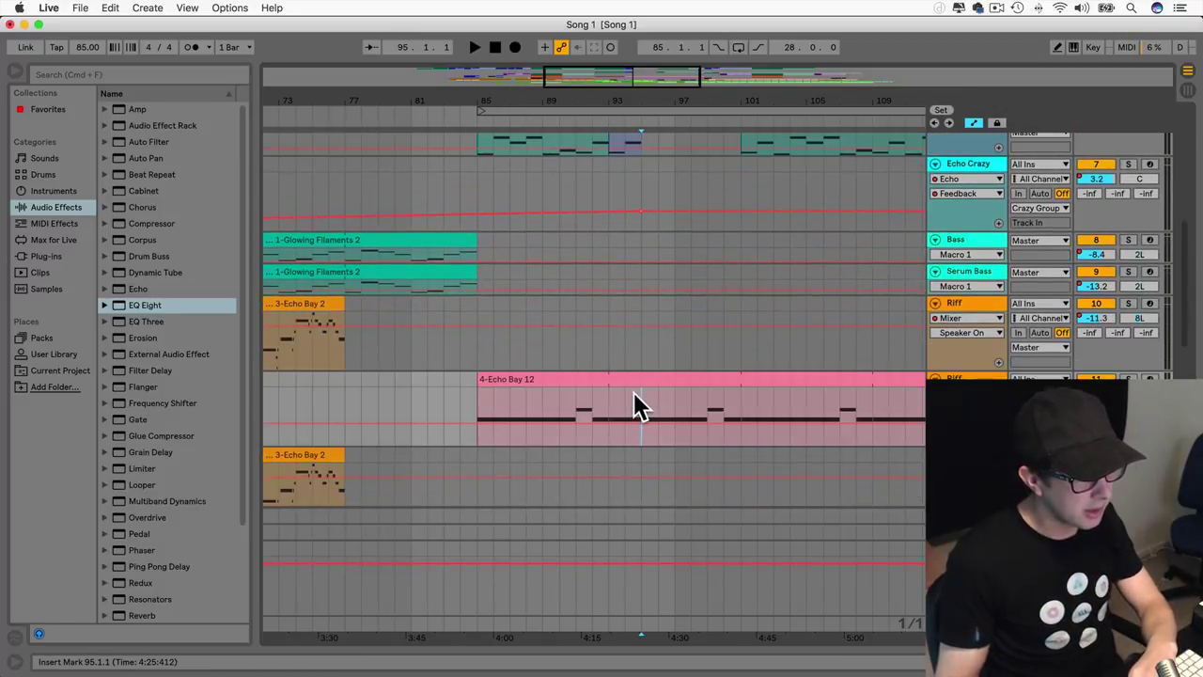
pyautogui.moveTo(674, 374); pyautogui.dragTo(746, 371)
pyautogui.press('Delete')
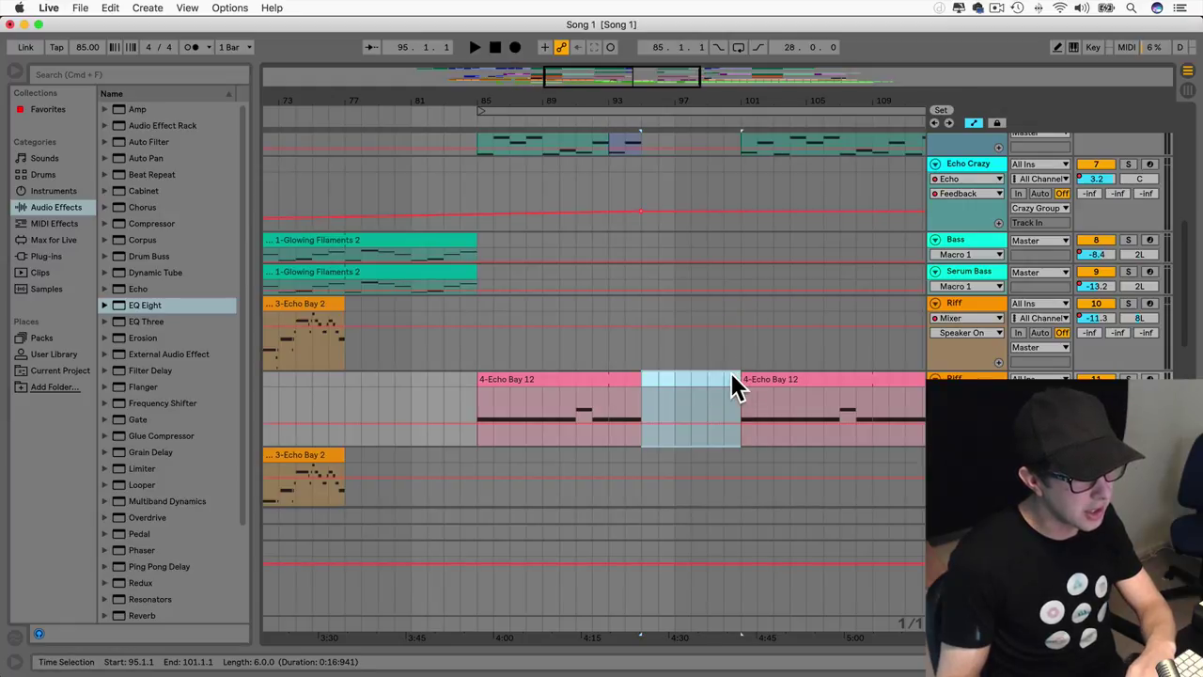
# Step: Clear bars 95 to 101 on the 15 Drum Rack track and delete the 5-Drum Rack 1 clip at bar 95 below it
pyautogui.scroll(5, 731, 372)
pyautogui.scroll(-12, 731, 376)
pyautogui.moveTo(647, 416); pyautogui.dragTo(744, 380)
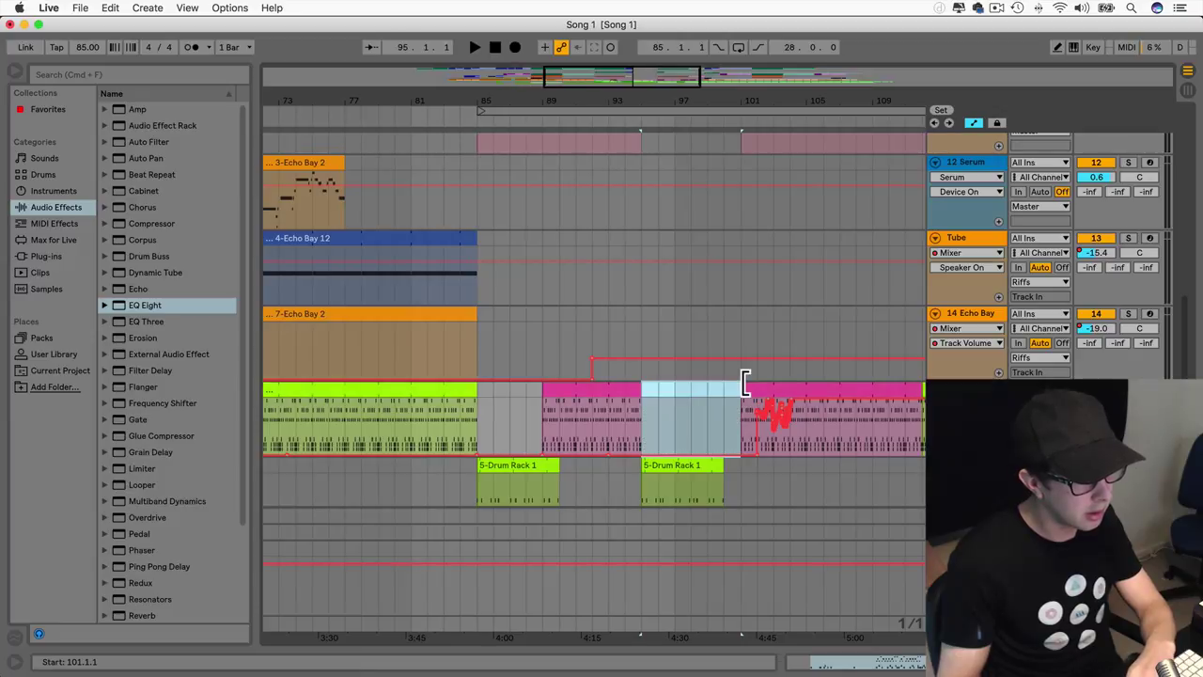
pyautogui.scroll(-5, 744, 381)
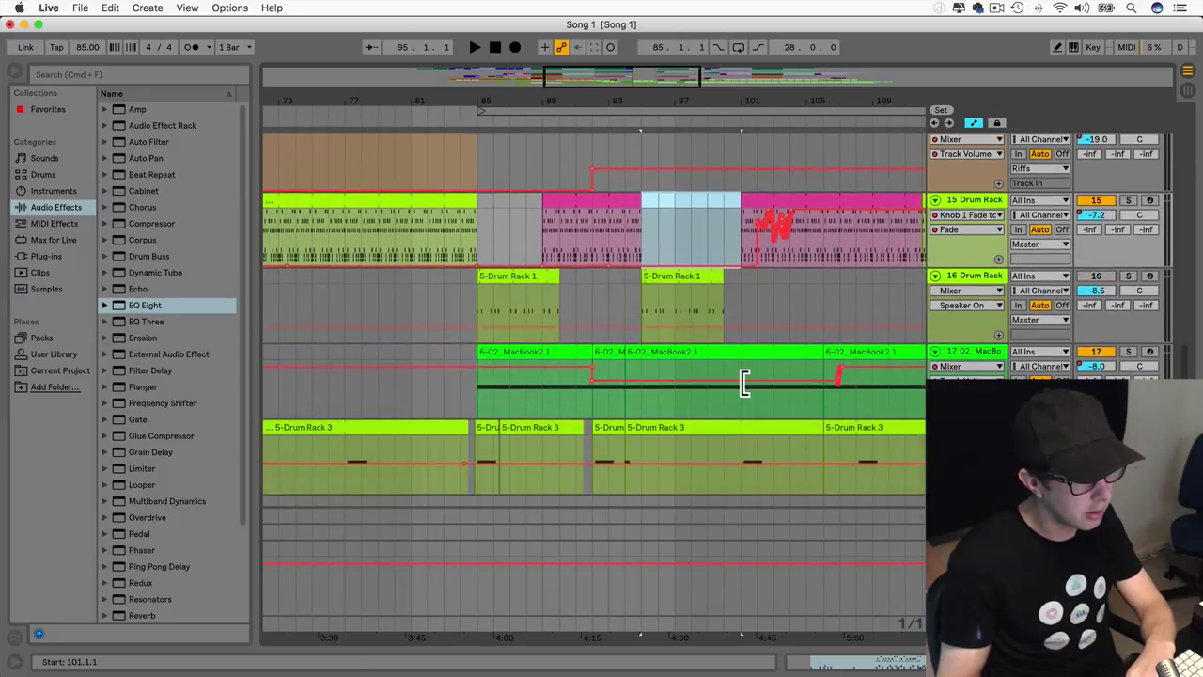
pyautogui.click(679, 277)
pyautogui.press('Delete')
# Step: Delete bars 95 to 101 from the 6-02_MacBook2 1 clips and from the Shaker track's clips
pyautogui.moveTo(645, 372); pyautogui.dragTo(734, 350)
pyautogui.press('Delete')
pyautogui.moveTo(638, 458); pyautogui.dragTo(741, 423)
pyautogui.press('Delete')
pyautogui.scroll(-6, 742, 427)
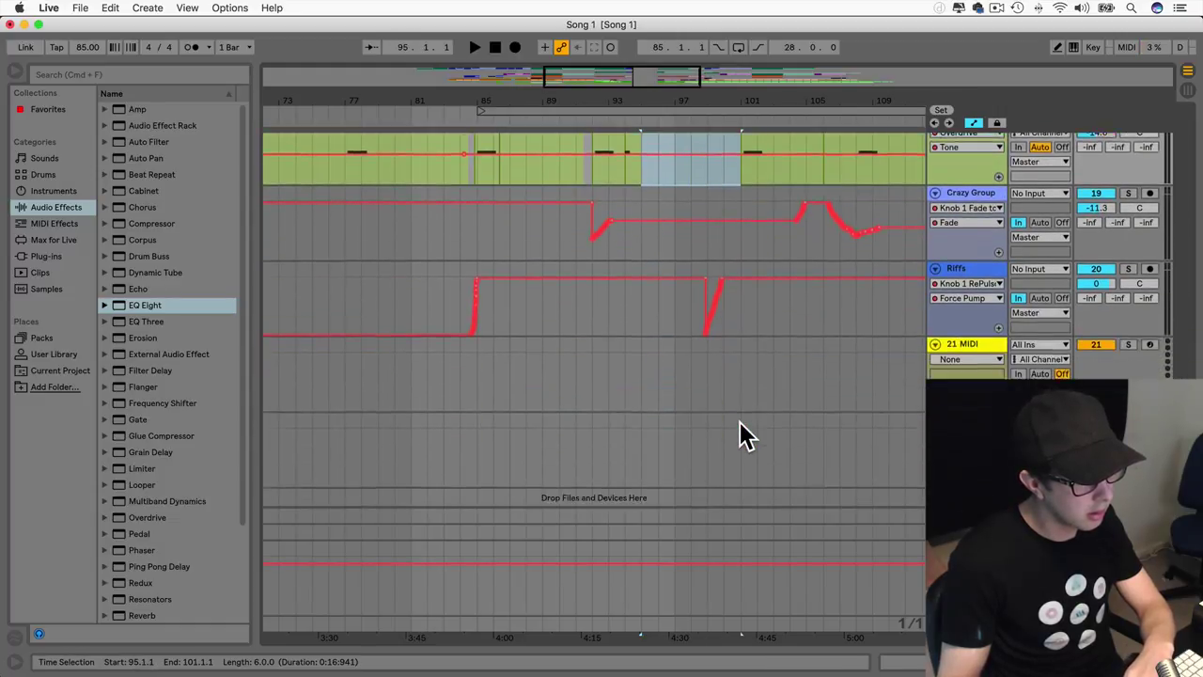
pyautogui.scroll(6, 742, 435)
pyautogui.scroll(-6, 736, 457)
pyautogui.scroll(9, 736, 458)
pyautogui.scroll(-6, 742, 414)
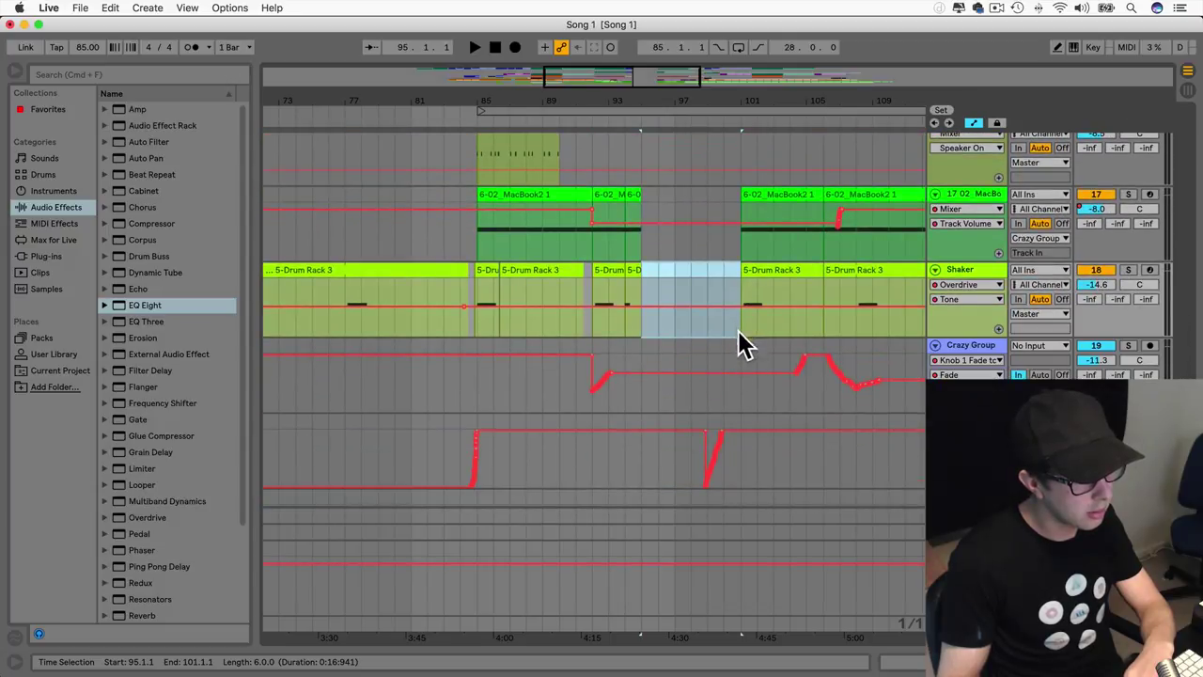
pyautogui.moveTo(732, 479); pyautogui.dragTo(747, 141)
pyautogui.scroll(10, 751, 172)
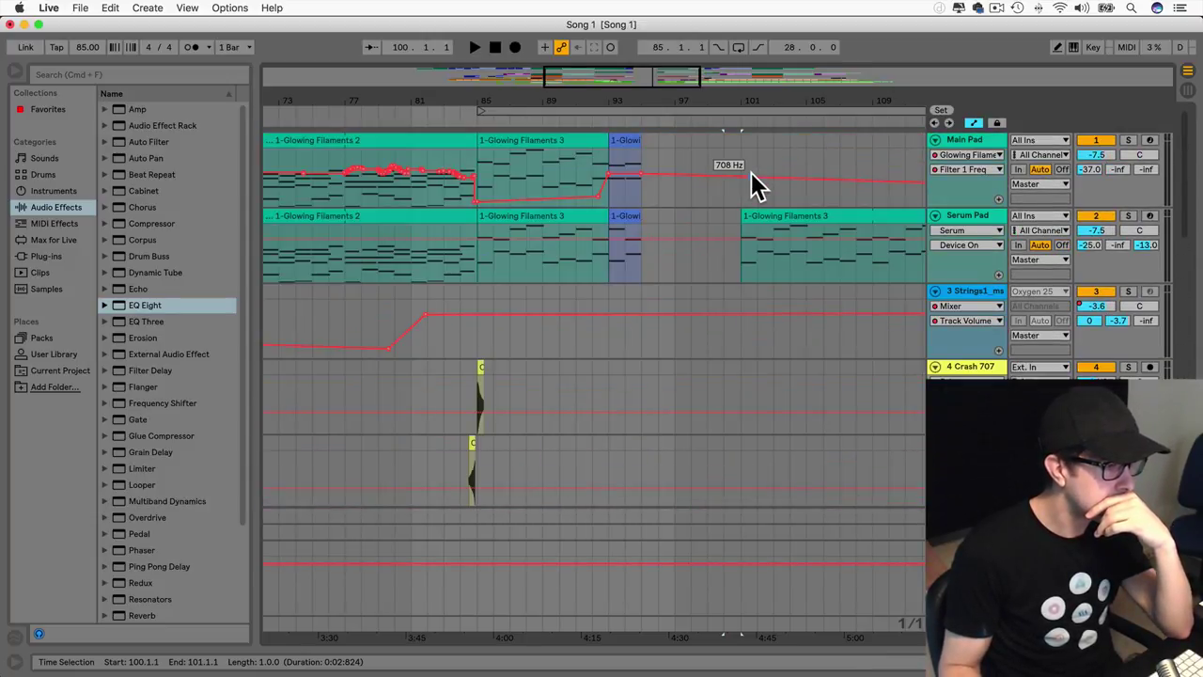
pyautogui.scroll(-15, 739, 235)
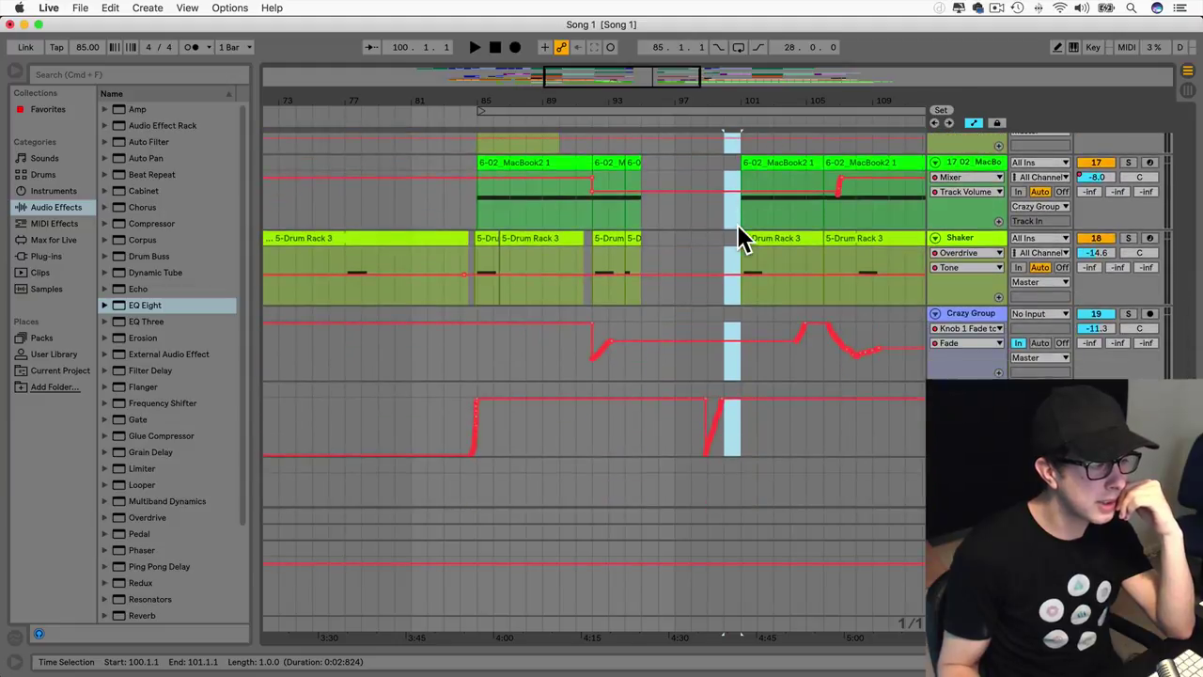
# Step: Select bars 101 to 169 across all tracks and move them back to start at bar 95, closing the gap
pyautogui.click(740, 299)
pyautogui.moveTo(742, 300); pyautogui.dragTo(965, 153)
pyautogui.hscroll(-10, 698, 160)
pyautogui.hscroll(-5, 694, 166)
pyautogui.hscroll(10, 696, 165)
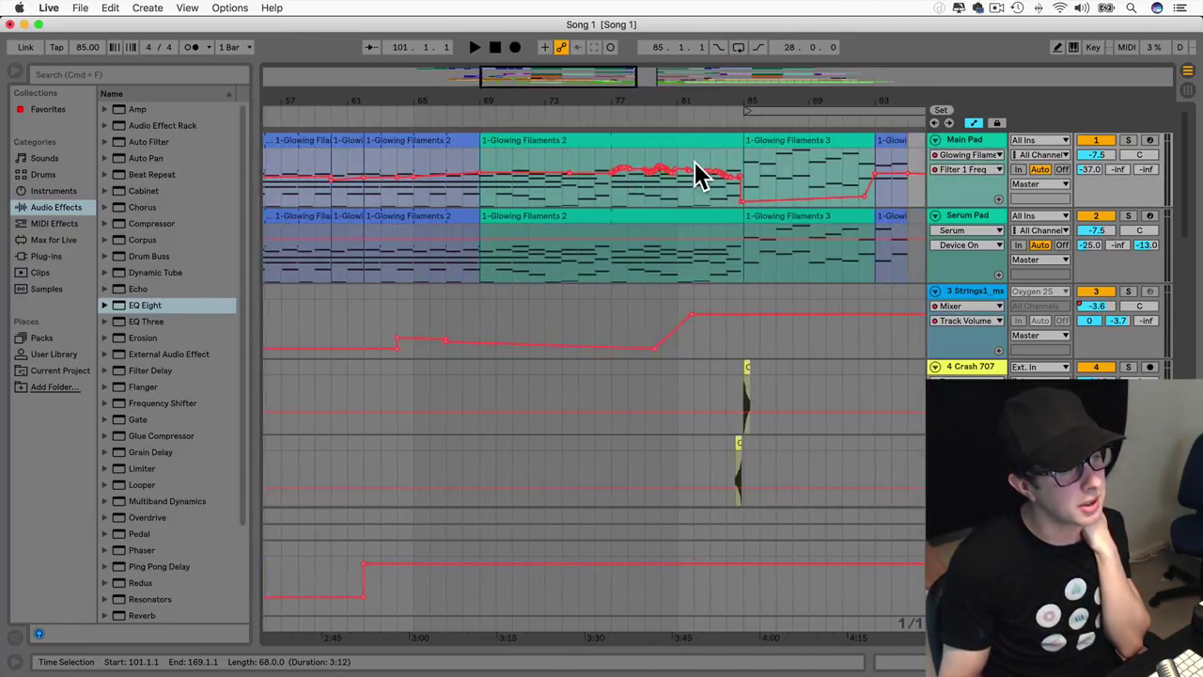
pyautogui.moveTo(690, 225); pyautogui.dragTo(640, 225)
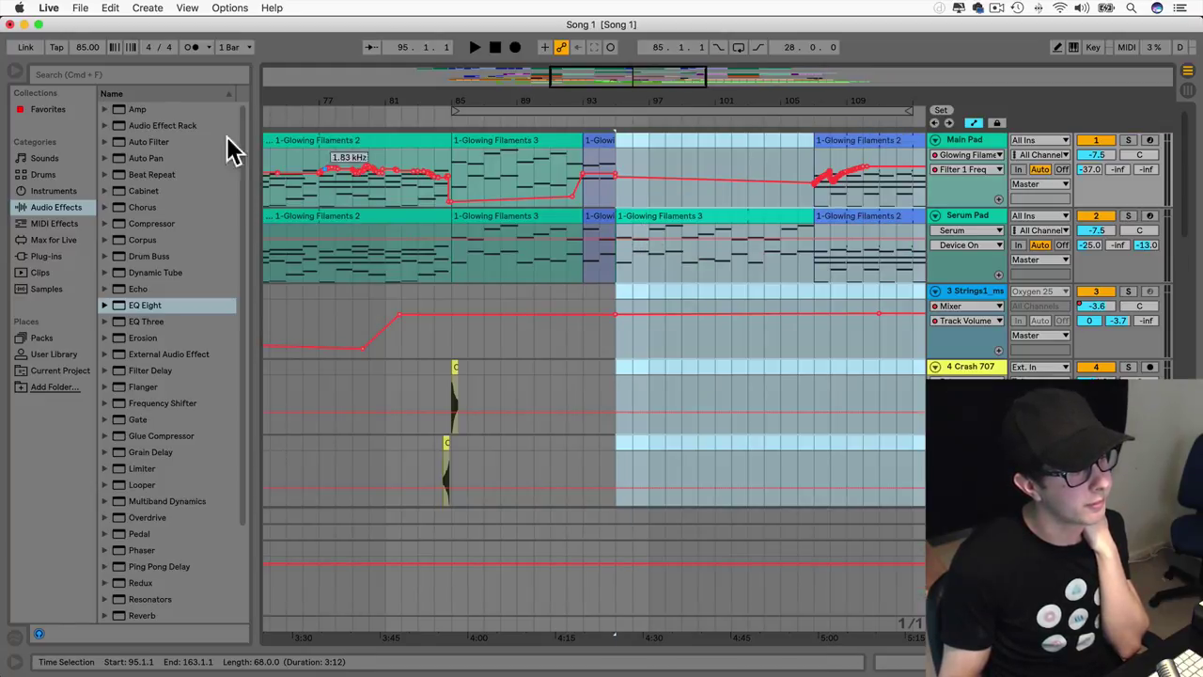
# Step: Hide the browser and play the arrangement from bar 90 across the new transition at bar 95
pyautogui.click(15, 68)
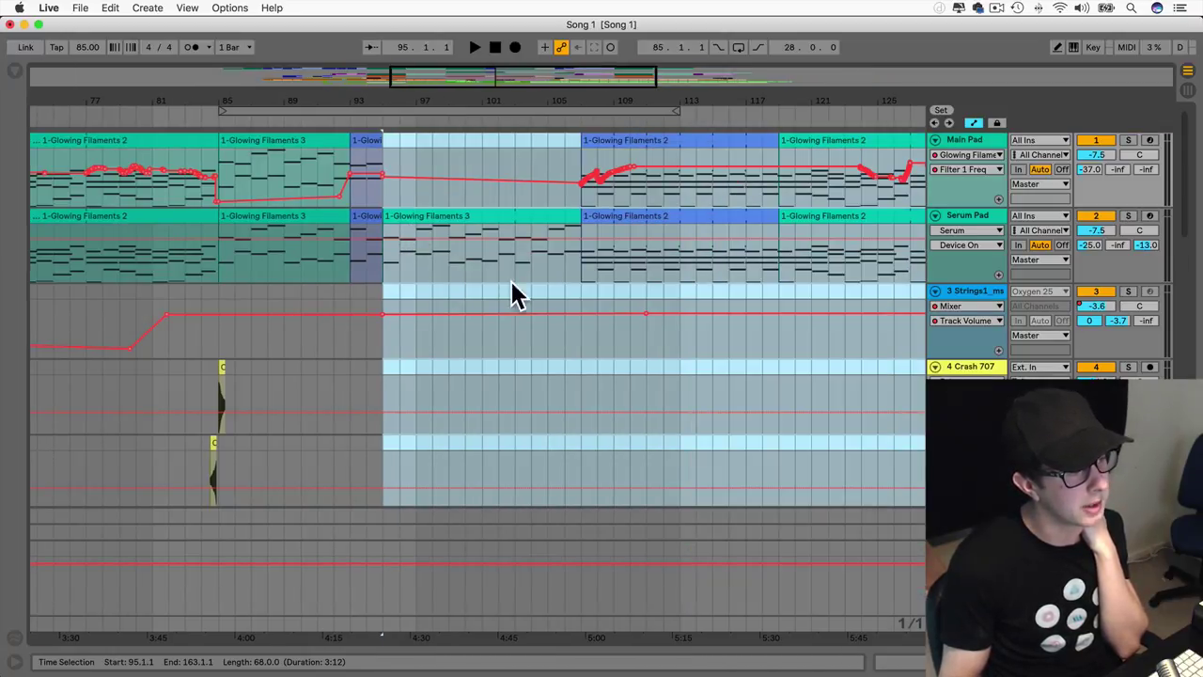
pyautogui.click(304, 260)
pyautogui.press('space')
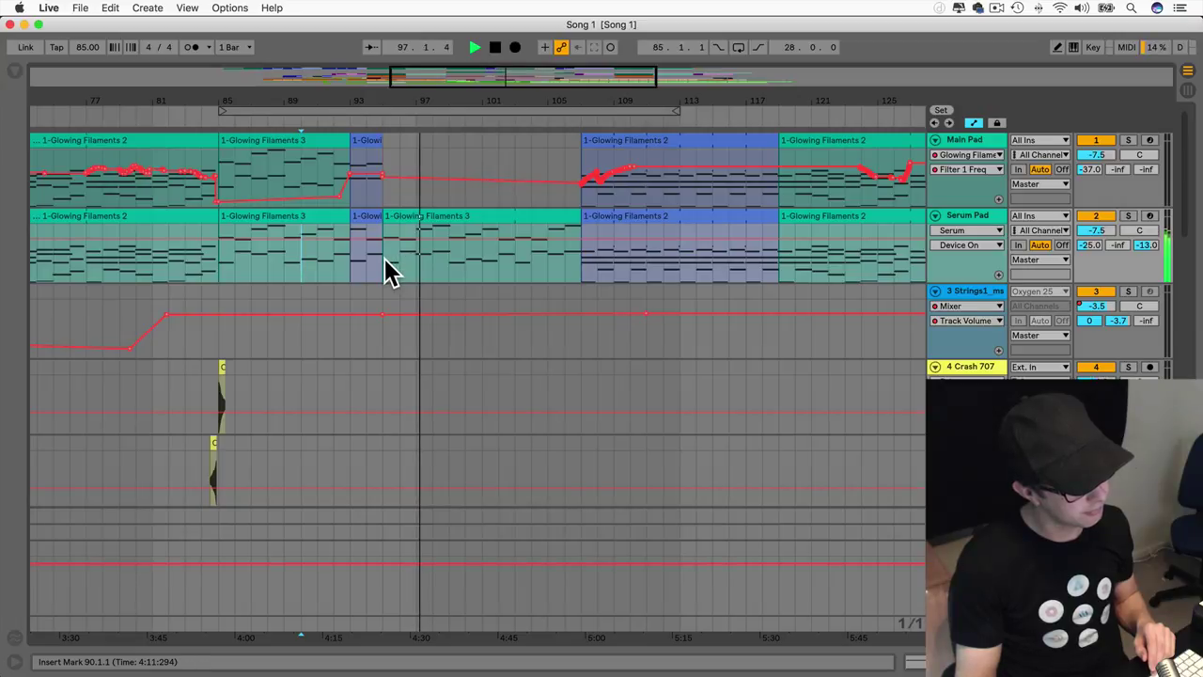
pyautogui.press('space')
# Step: Delete bars 95 to 107 on the Serum Pad track and bars 95 to 109 on the Serum 6 track
pyautogui.moveTo(385, 256); pyautogui.dragTo(576, 215)
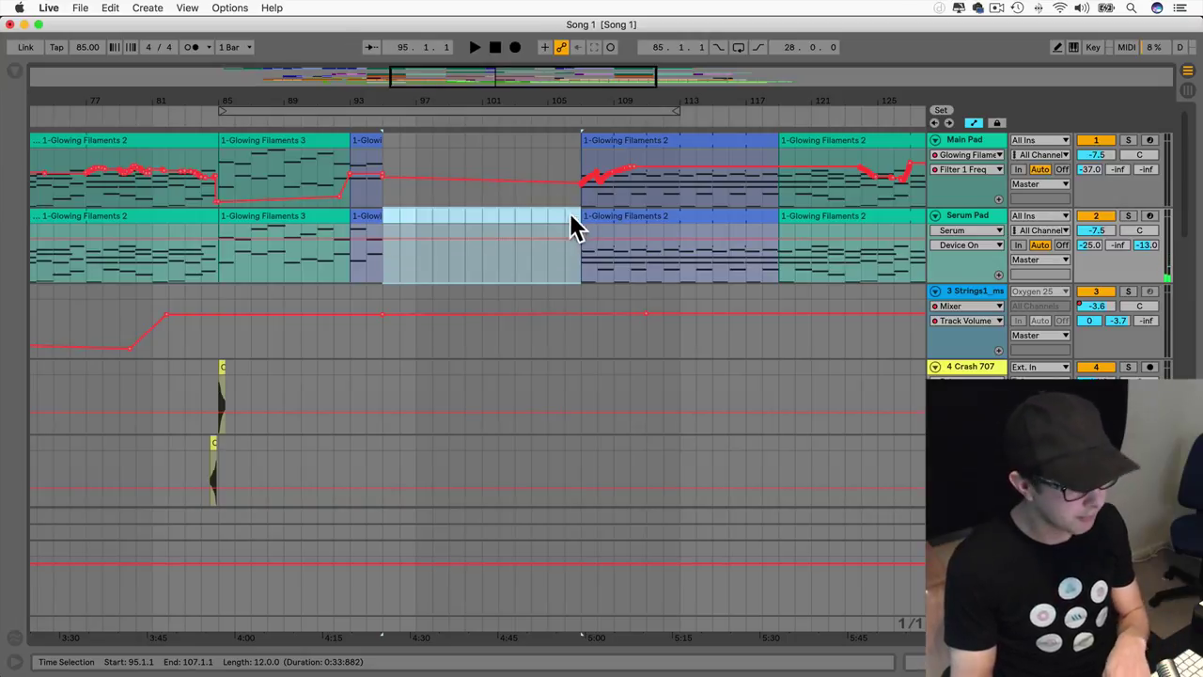
pyautogui.scroll(-10, 562, 222)
pyautogui.scroll(5, 564, 226)
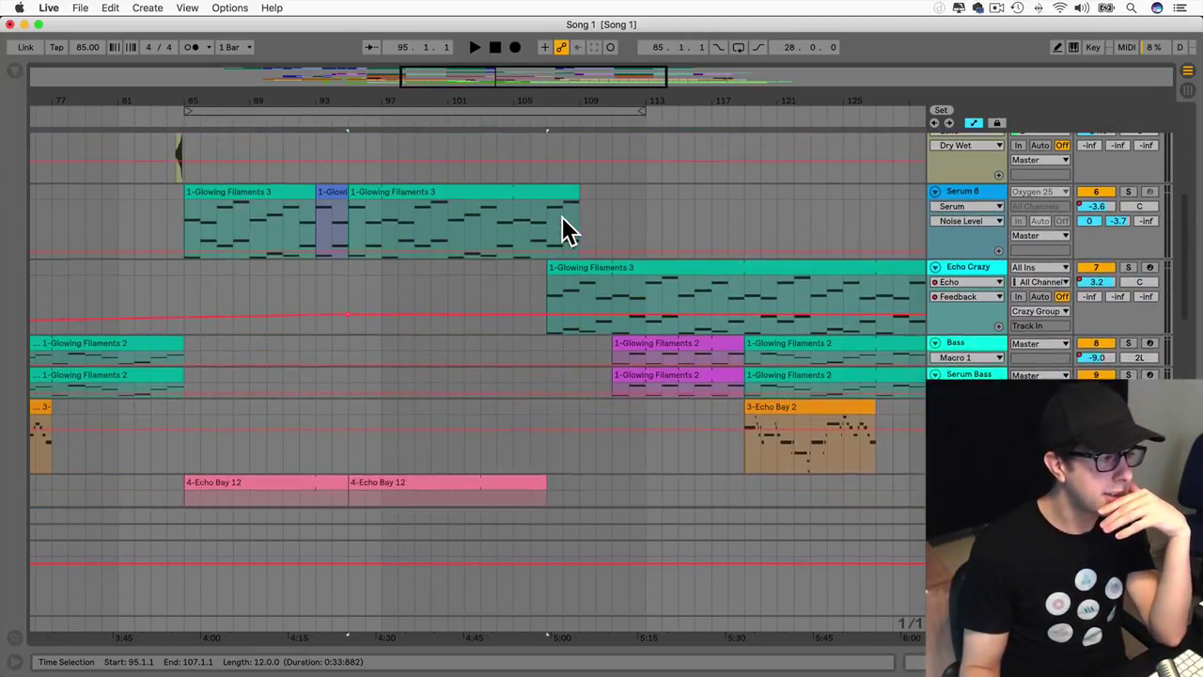
pyautogui.moveTo(592, 250); pyautogui.dragTo(390, 217)
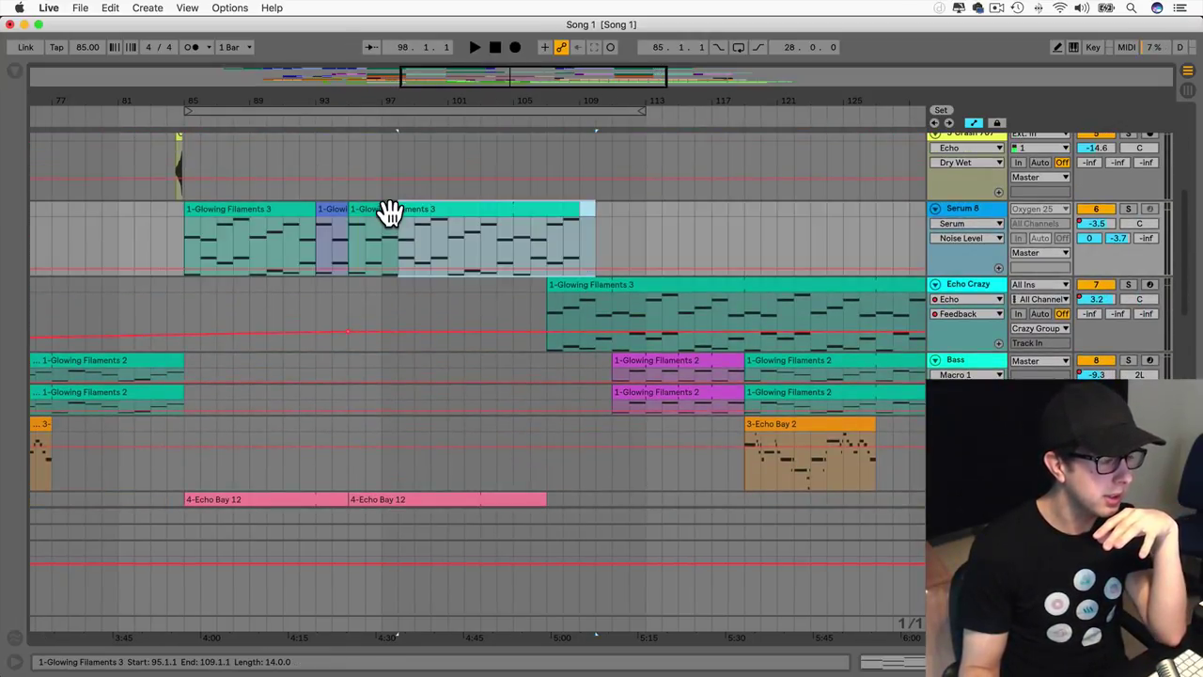
pyautogui.scroll(5, 389, 217)
pyautogui.click(349, 265)
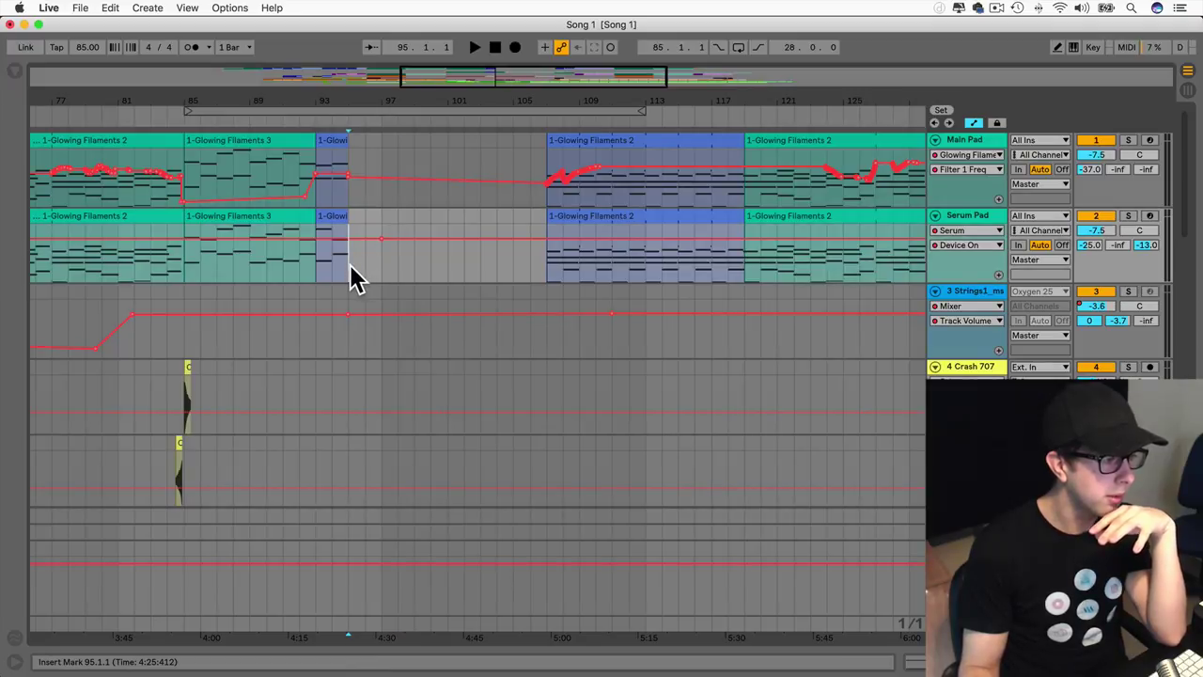
pyautogui.scroll(-5, 350, 265)
pyautogui.moveTo(369, 207); pyautogui.dragTo(576, 192)
# Step: Delete the second 4-Echo Bay 12 clip, bars 95 to 107, on the Riff track
pyautogui.scroll(-5, 521, 230)
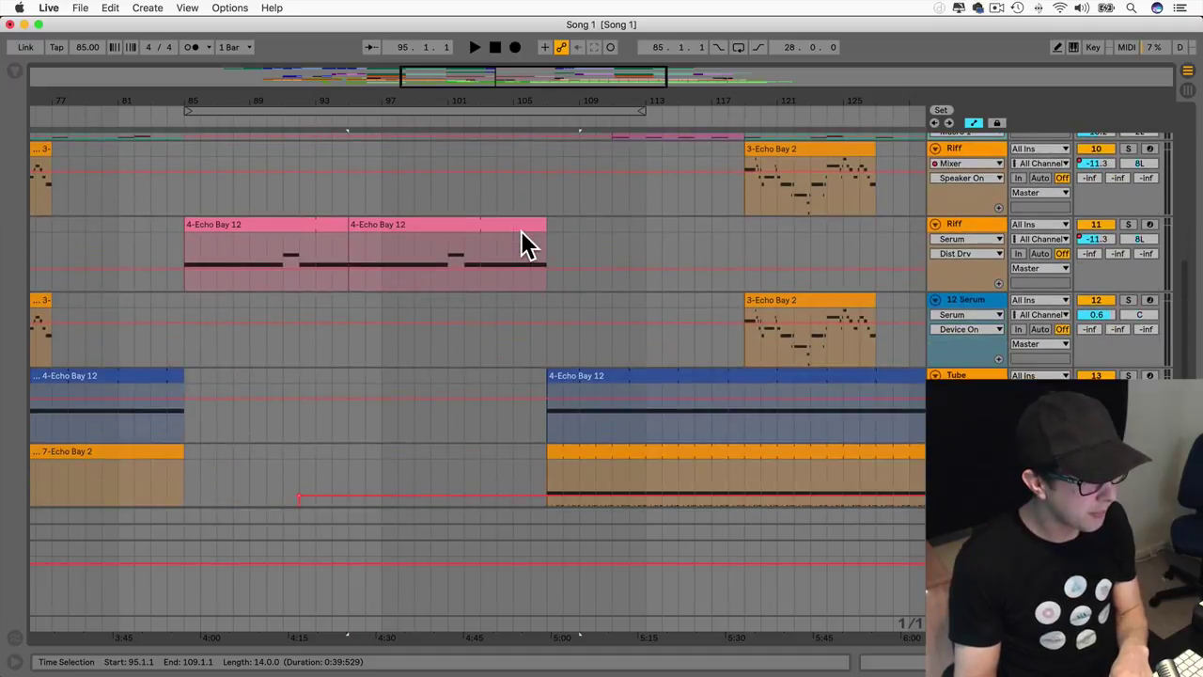
pyautogui.scroll(3, 521, 230)
pyautogui.click(460, 360)
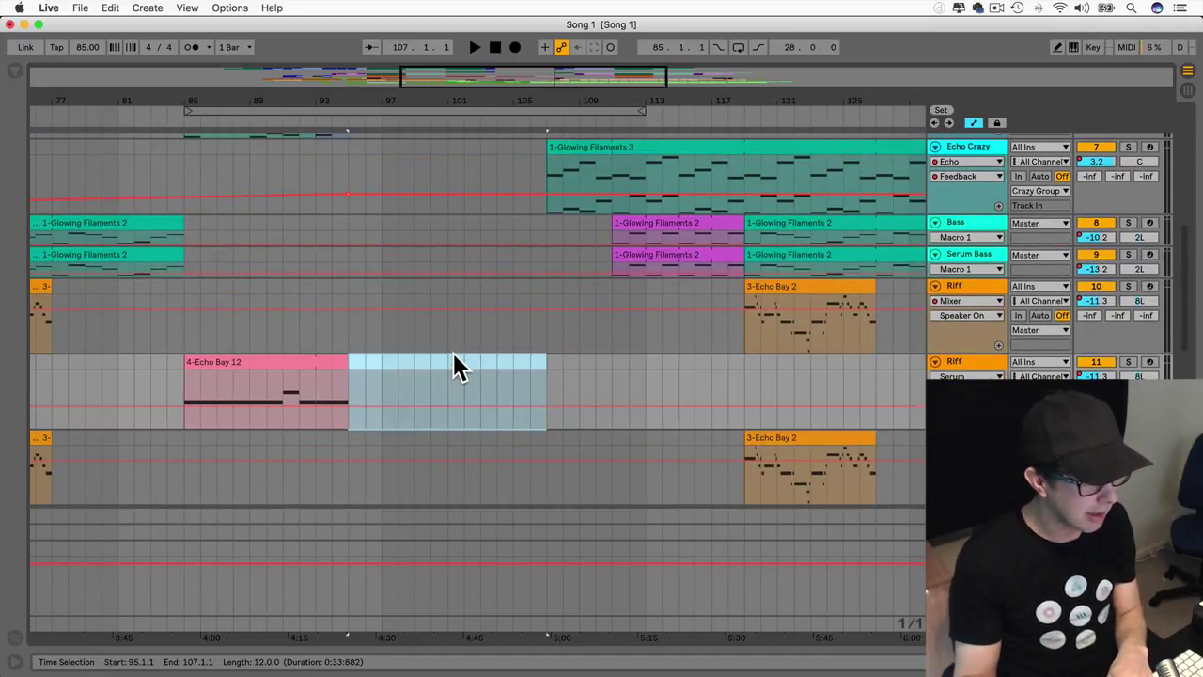
# Step: Cut bars 112 to 122 on the 15 Drum Rack track and move the following 31-bar section back to bar 111
pyautogui.scroll(-5, 451, 363)
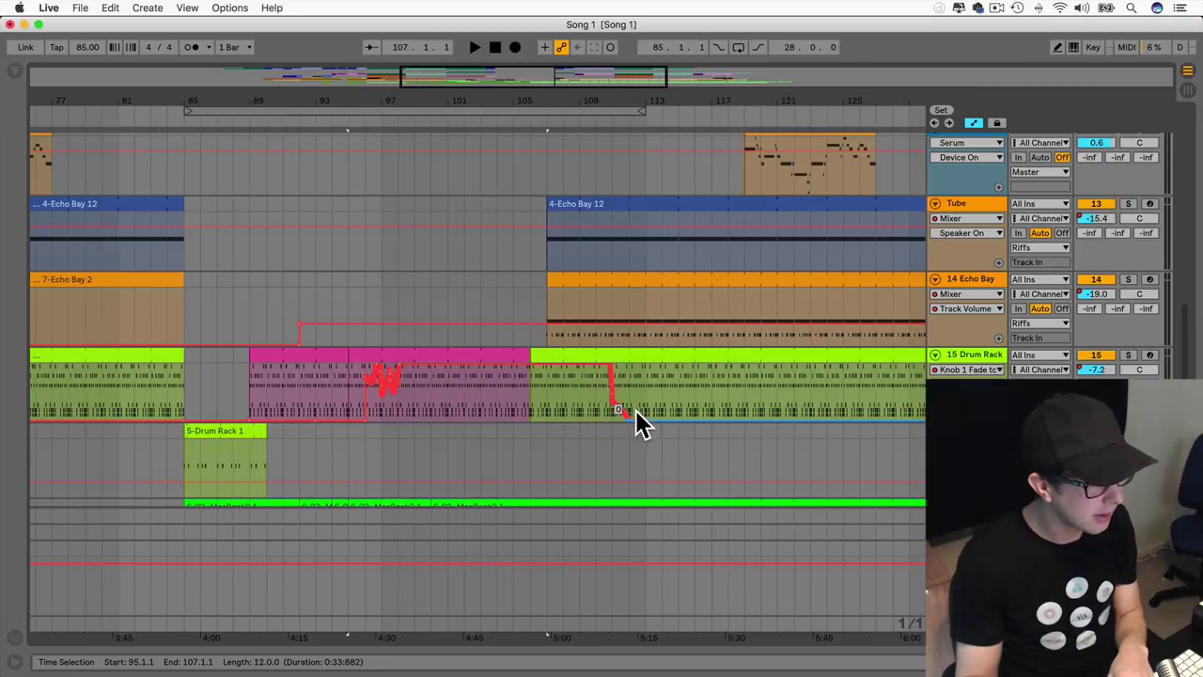
pyautogui.moveTo(691, 370); pyautogui.dragTo(795, 369)
pyautogui.hscroll(5, 713, 369)
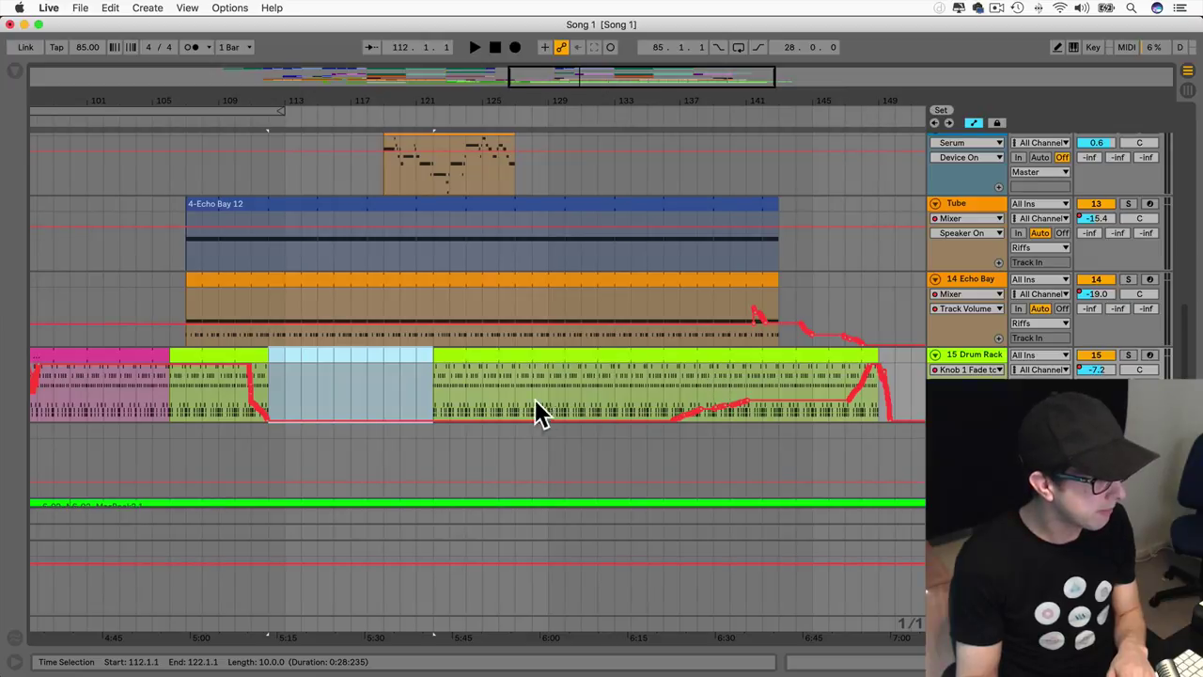
pyautogui.moveTo(424, 408); pyautogui.dragTo(615, 381)
pyautogui.click(713, 359)
pyautogui.moveTo(452, 357); pyautogui.dragTo(290, 354)
# Step: Move the blue 12-bar Main Pad and Serum Pad clips from bar 107 to bar 135, behind the green clips
pyautogui.hscroll(-4, 186, 322)
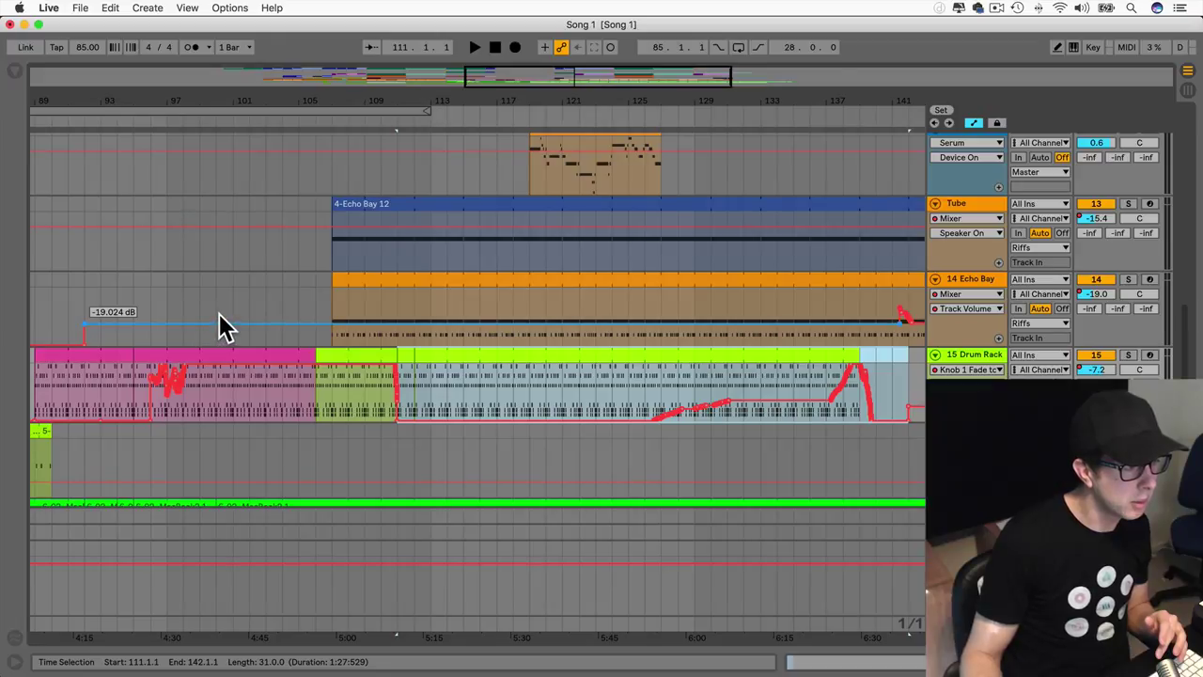
pyautogui.scroll(15, 219, 323)
pyautogui.scroll(3, 219, 324)
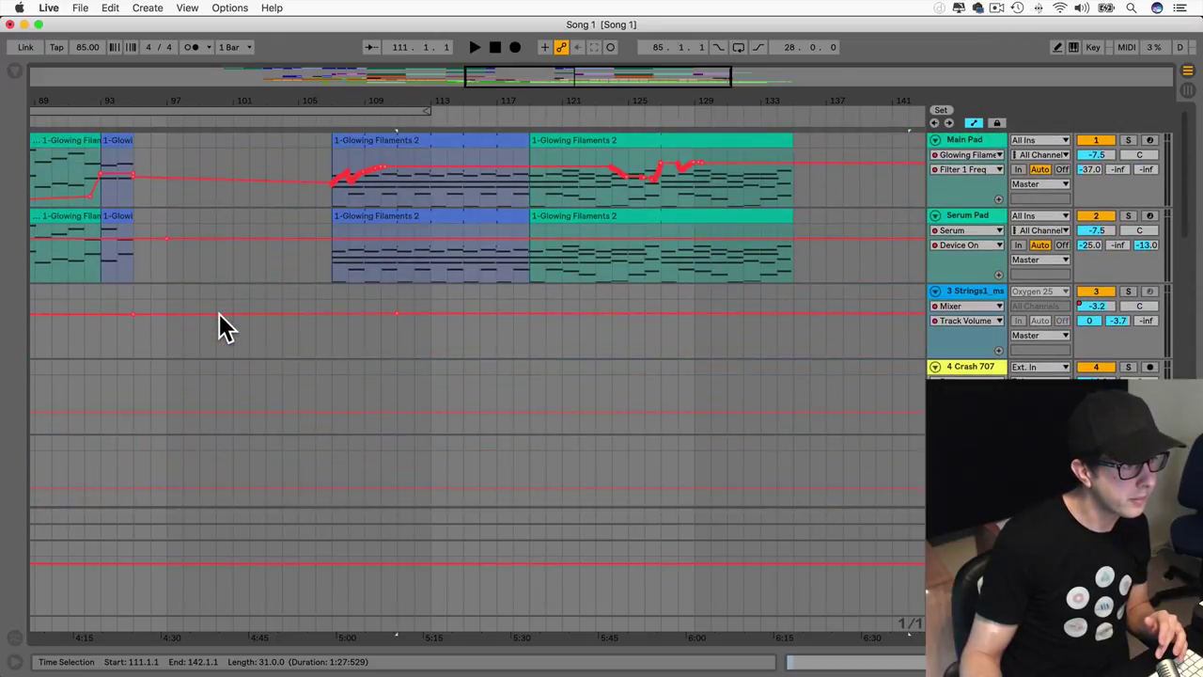
pyautogui.moveTo(312, 143); pyautogui.dragTo(843, 152)
pyautogui.click(531, 152)
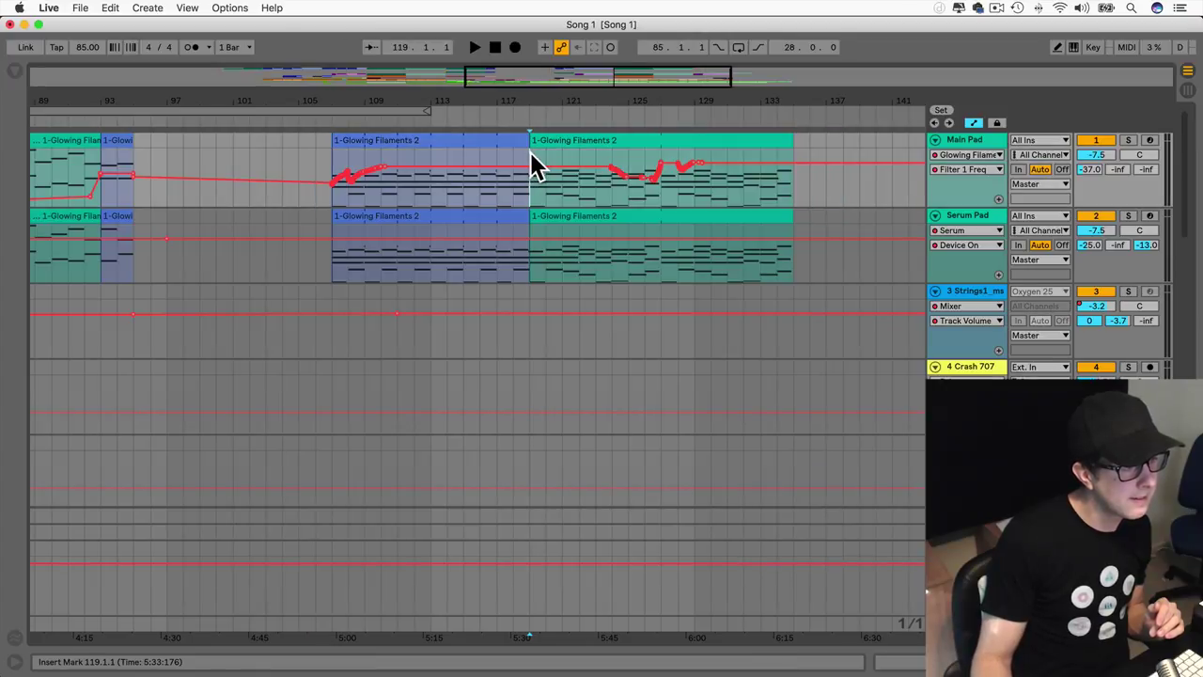
pyautogui.moveTo(530, 152); pyautogui.dragTo(311, 147)
pyautogui.moveTo(337, 264); pyautogui.dragTo(515, 160)
pyautogui.moveTo(349, 148); pyautogui.dragTo(816, 171)
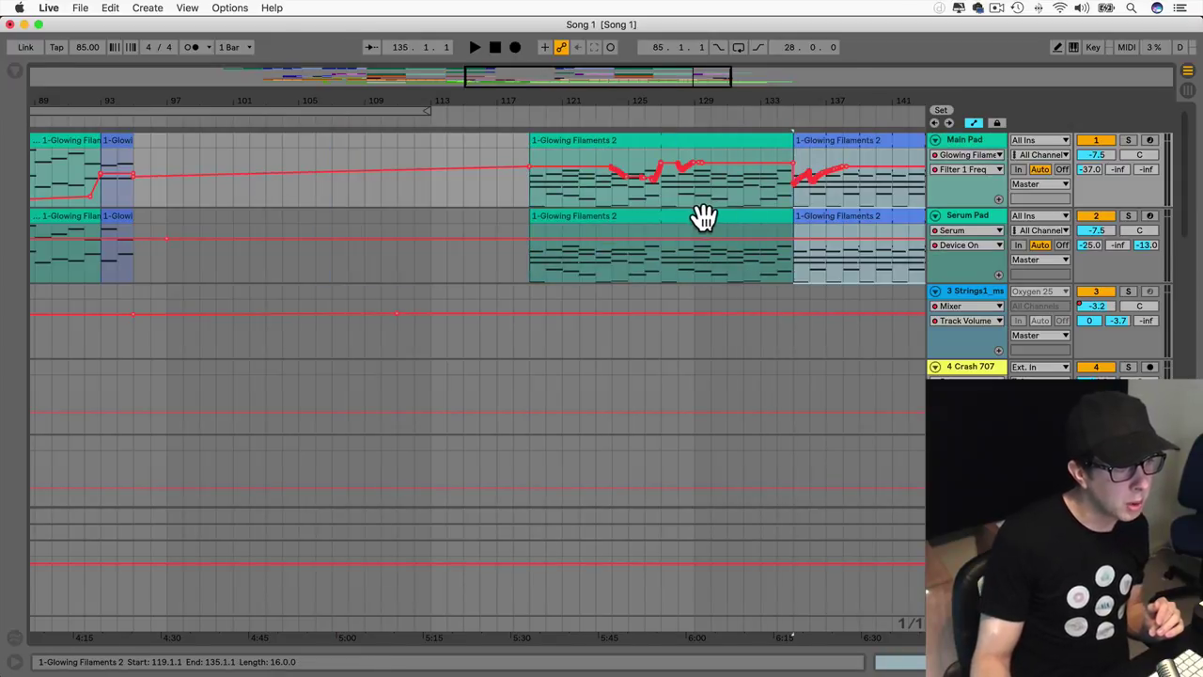
# Step: Examine how the clips and automation on all tracks line up around bar 135
pyautogui.hscroll(5, 658, 231)
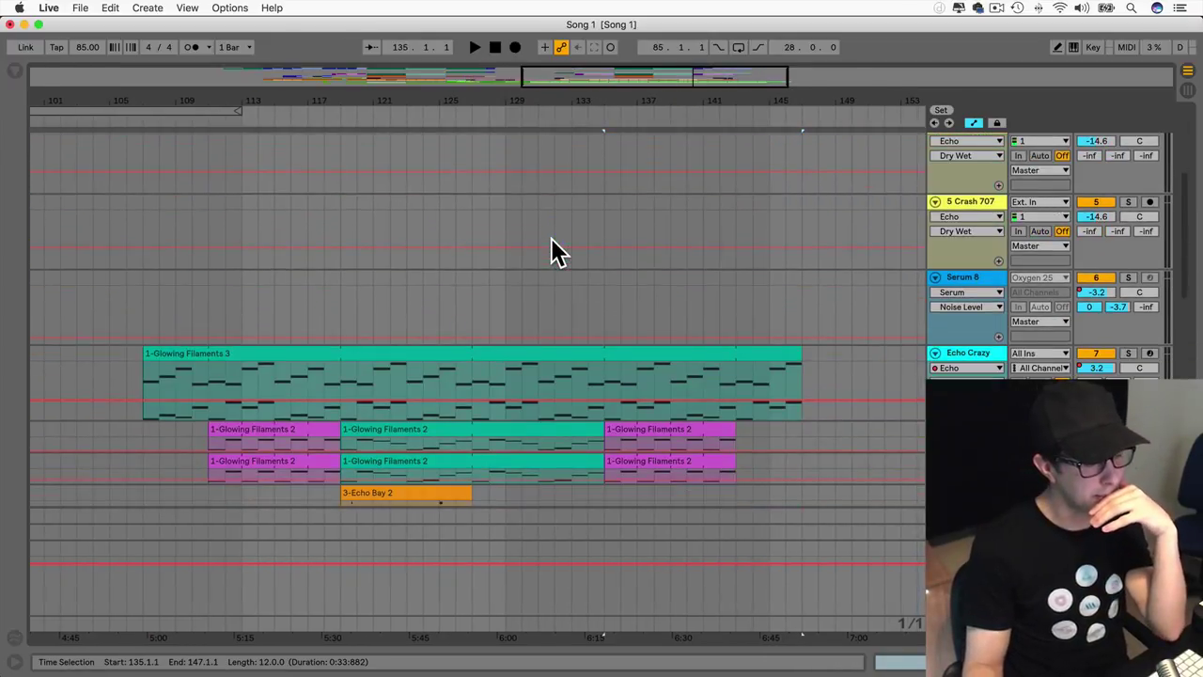
pyautogui.scroll(3, 557, 252)
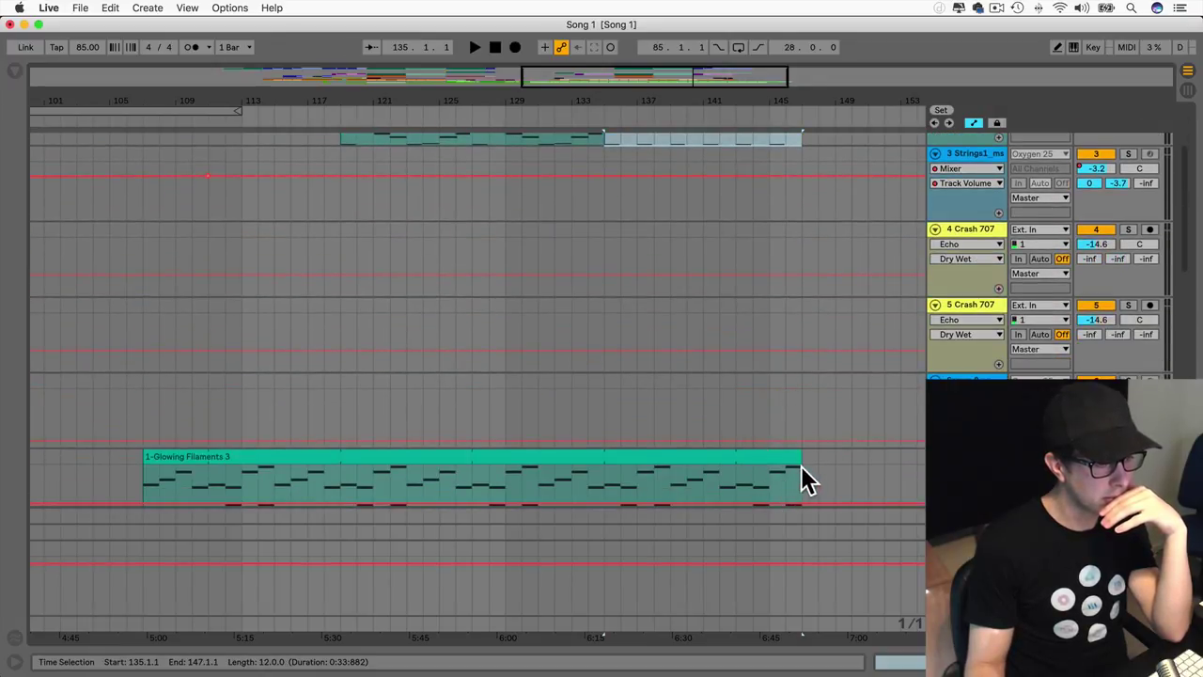
pyautogui.scroll(-10, 795, 461)
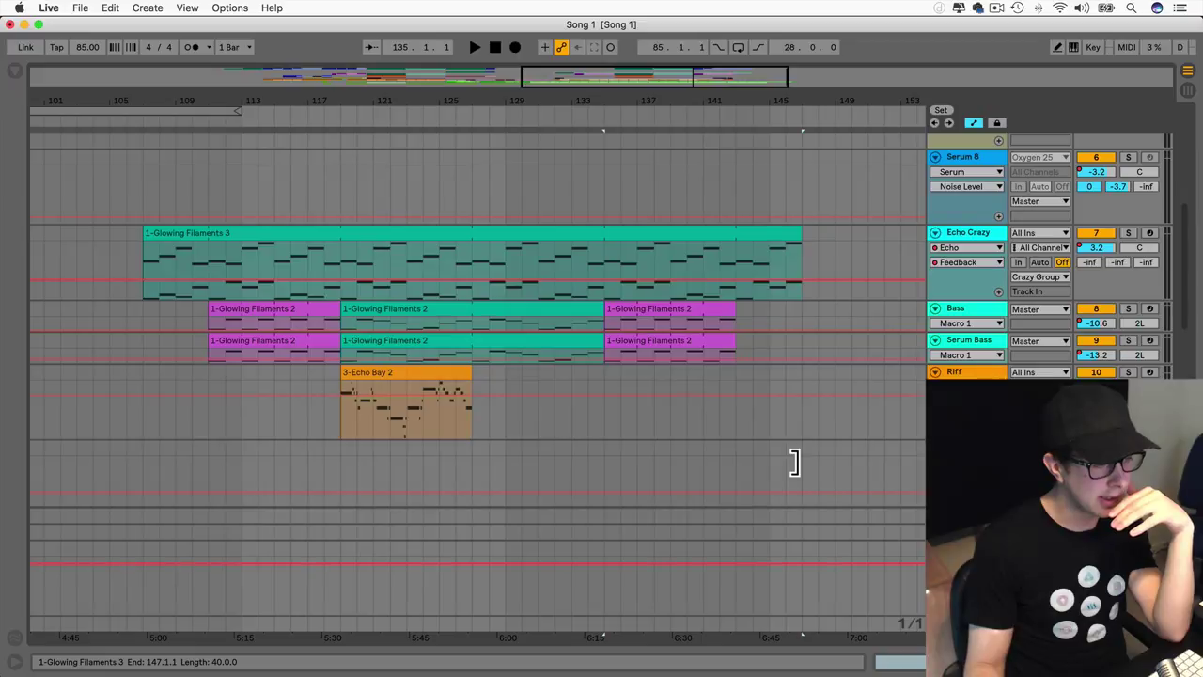
pyautogui.scroll(10, 795, 462)
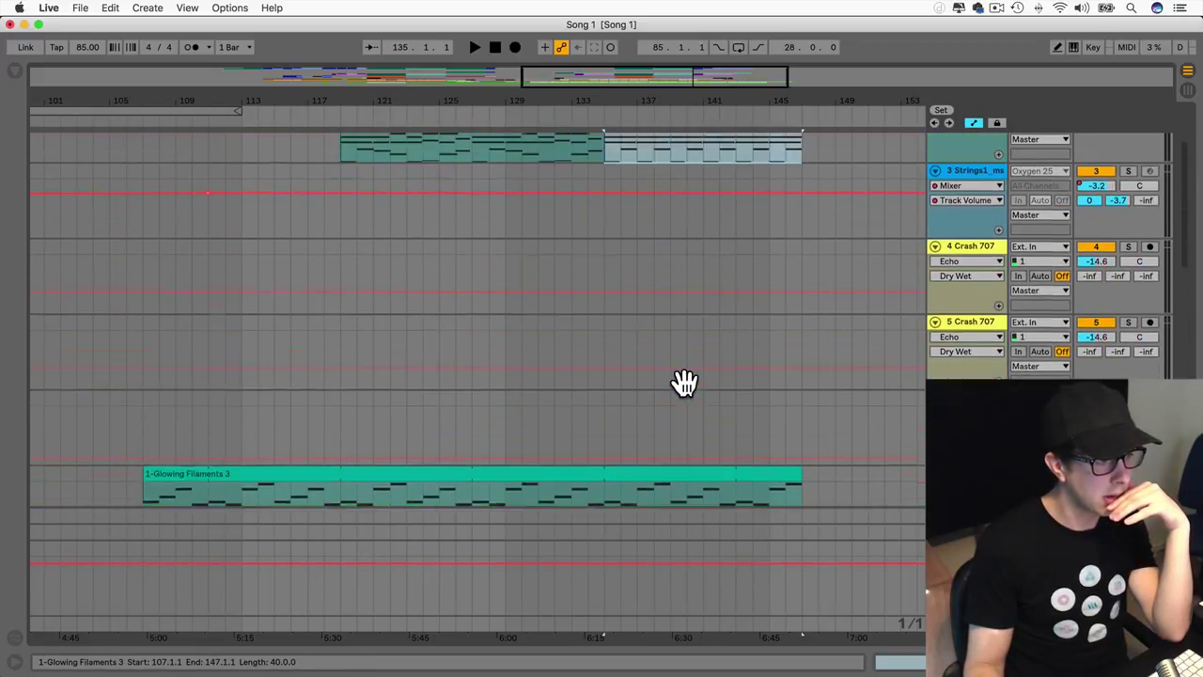
pyautogui.scroll(-10, 687, 395)
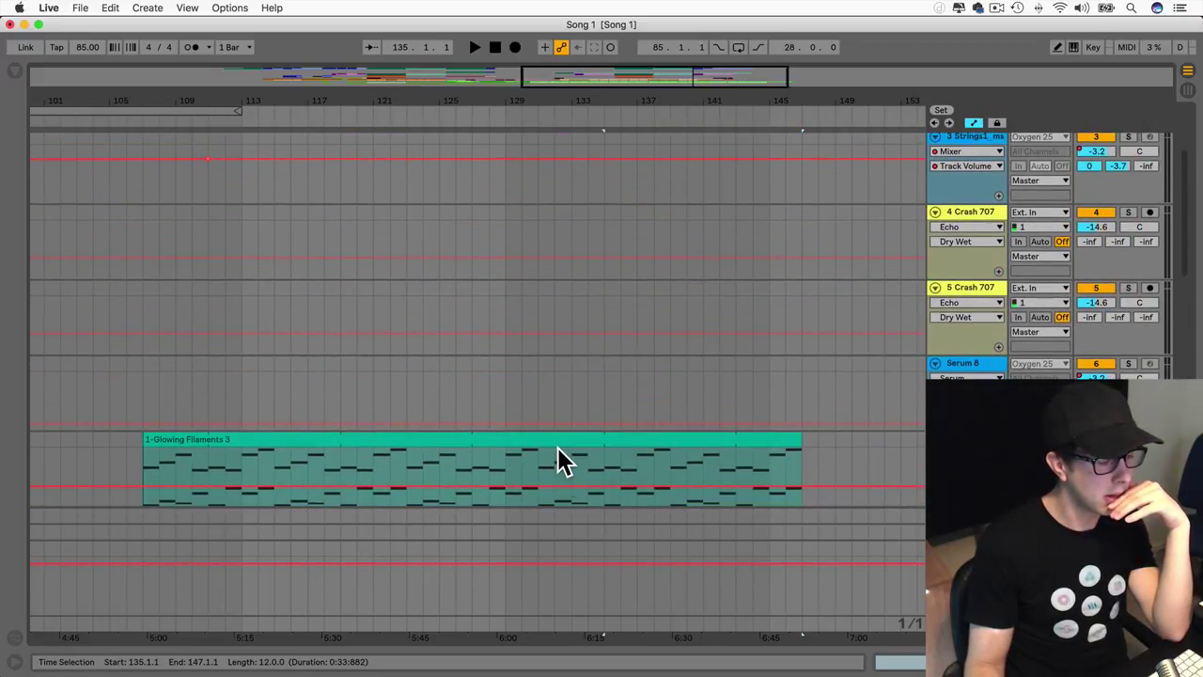
pyautogui.click(607, 325)
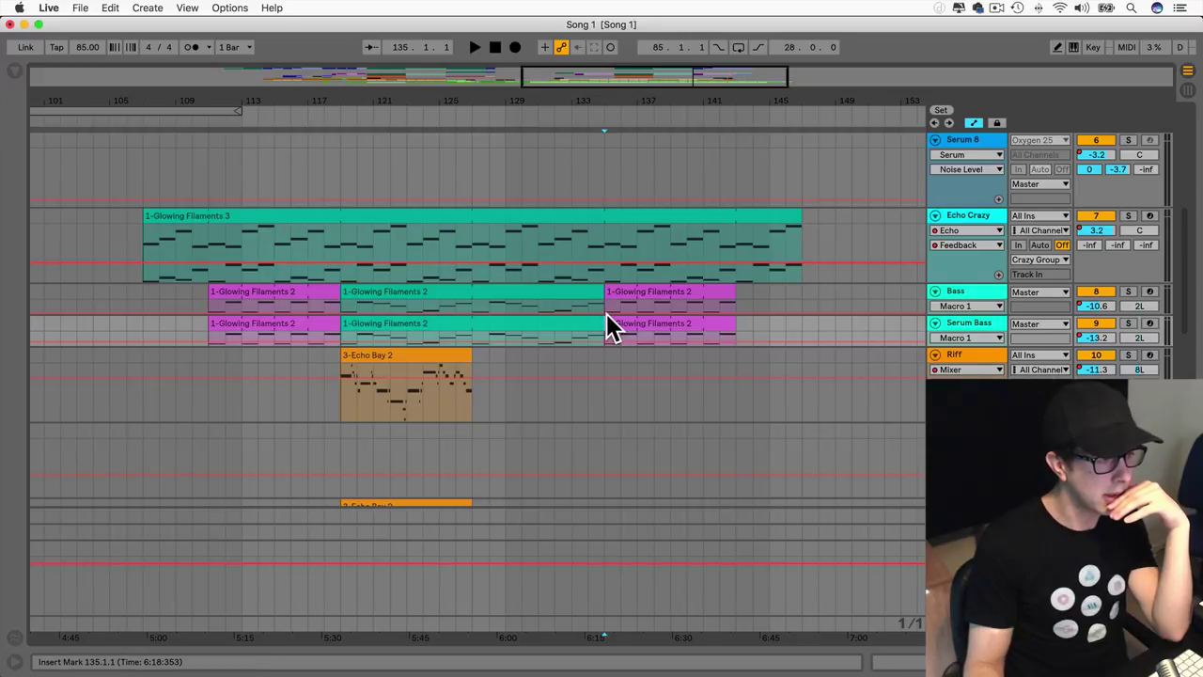
pyautogui.scroll(5, 609, 327)
pyautogui.scroll(-15, 606, 327)
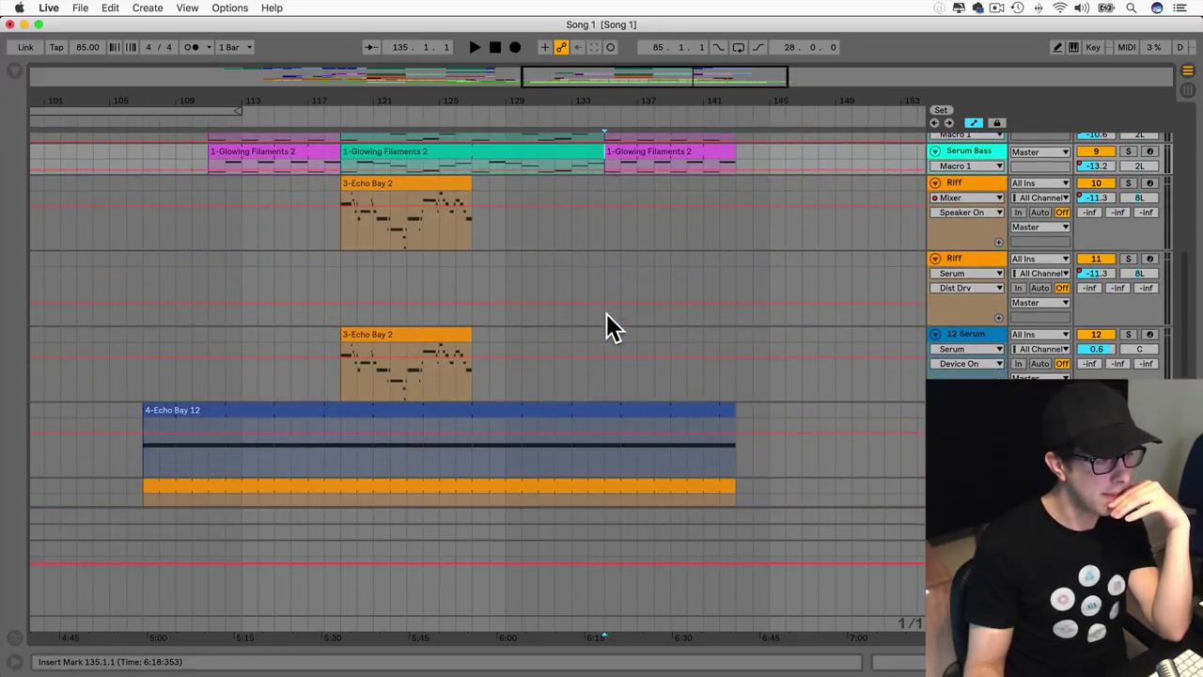
pyautogui.scroll(-10, 607, 315)
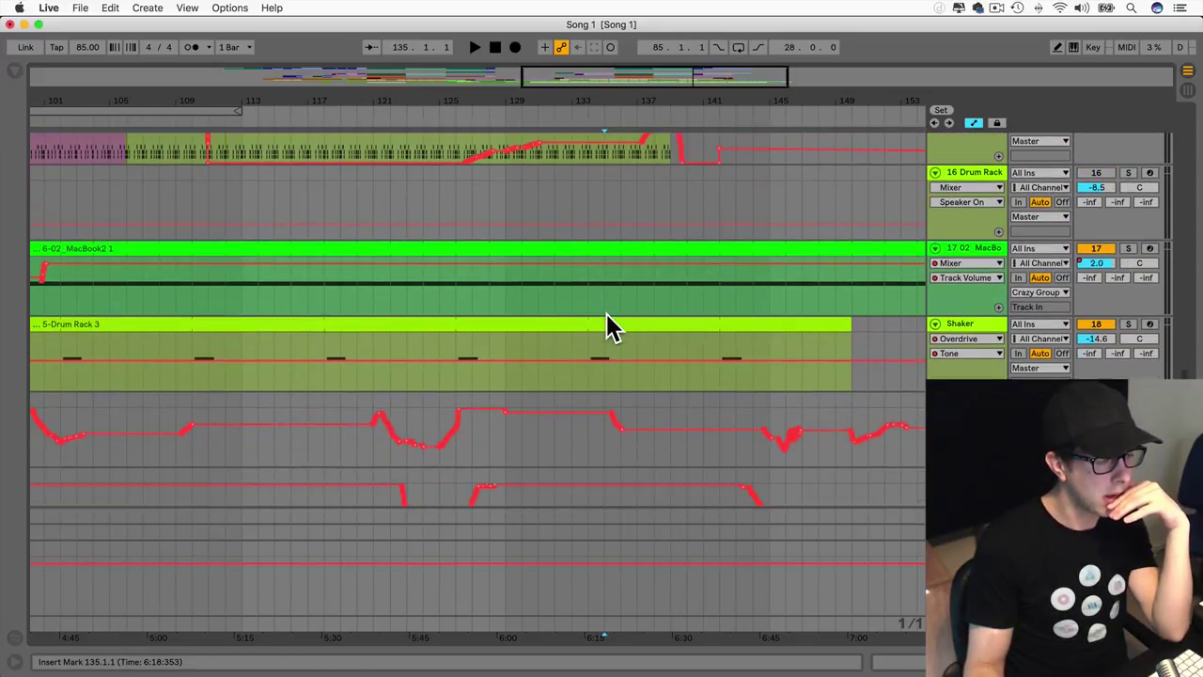
# Step: Select the late section across all tracks and move it earlier so the green pad clips start at bar 95
pyautogui.hscroll(2, 607, 315)
pyautogui.hscroll(2, 606, 315)
pyautogui.scroll(-4, 742, 409)
pyautogui.hscroll(1, 789, 437)
pyautogui.click(823, 442)
pyautogui.moveTo(810, 430); pyautogui.dragTo(472, 177)
pyautogui.moveTo(564, 142); pyautogui.dragTo(182, 166)
pyautogui.click(336, 357)
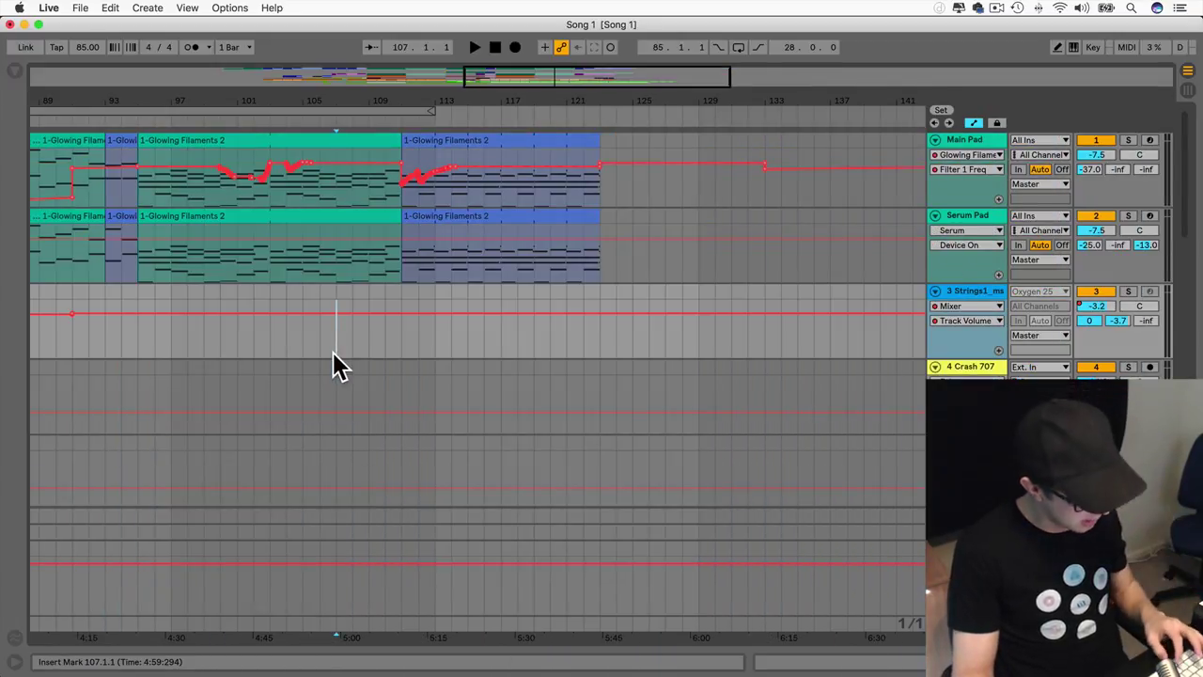
# Step: Play the arrangement from bar 85 to listen to the shortened section
pyautogui.hscroll(-10, 329, 352)
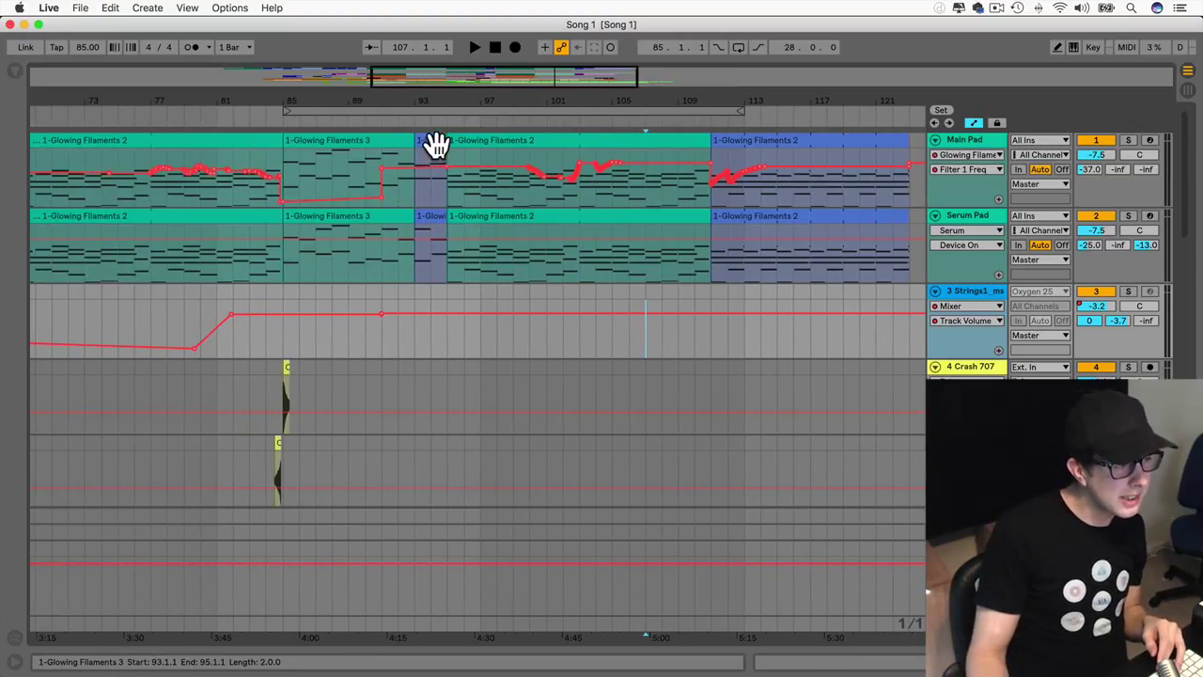
pyautogui.click(282, 153)
pyautogui.press('space')
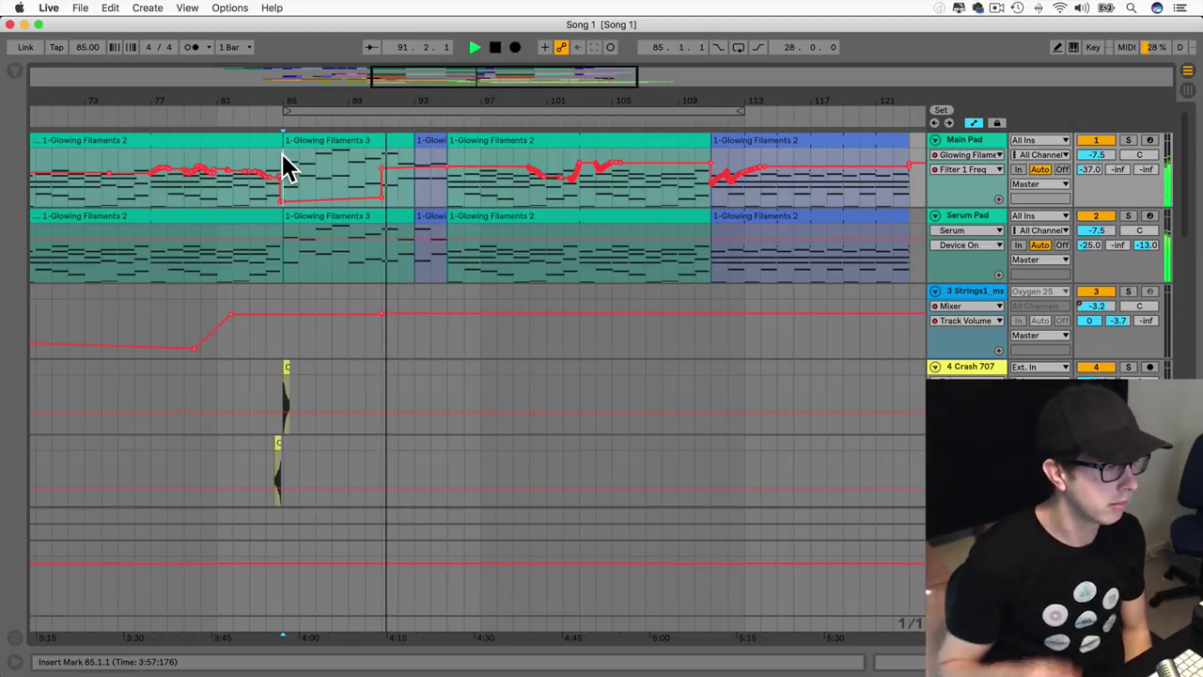
# Step: Lower the Main Pad's Filter 1 Freq automation point at bar 91 so it ramps up to bar 95, and stop playback
pyautogui.moveTo(384, 171); pyautogui.dragTo(383, 196)
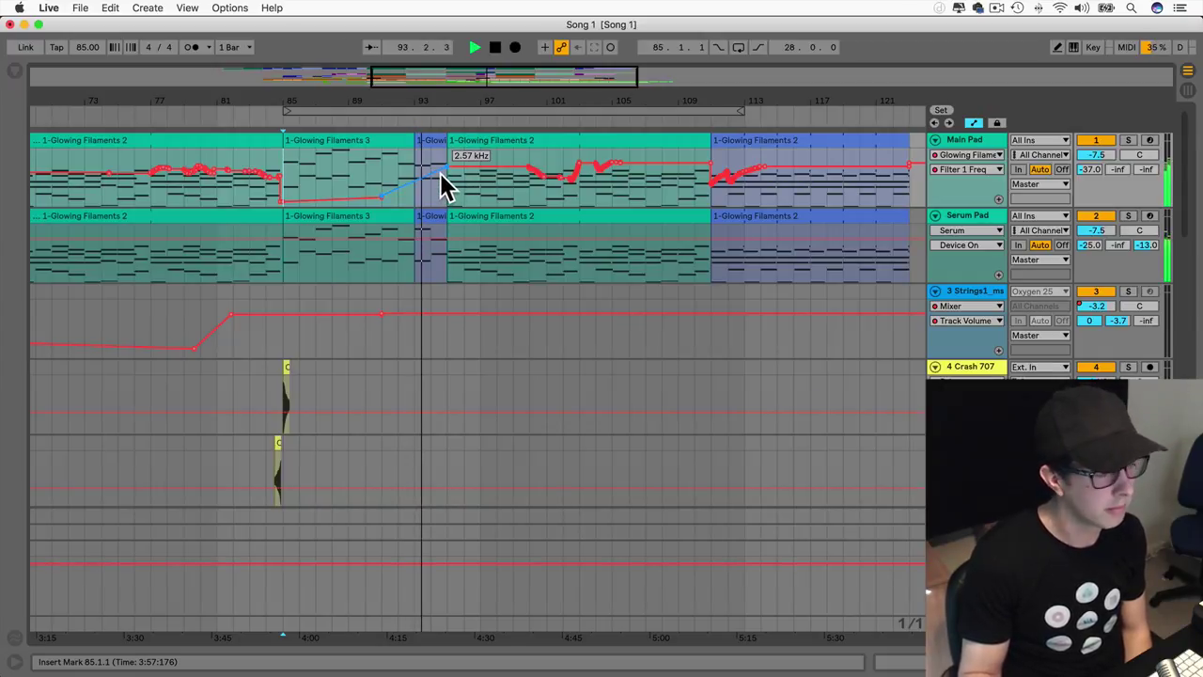
pyautogui.scroll(-5, 440, 173)
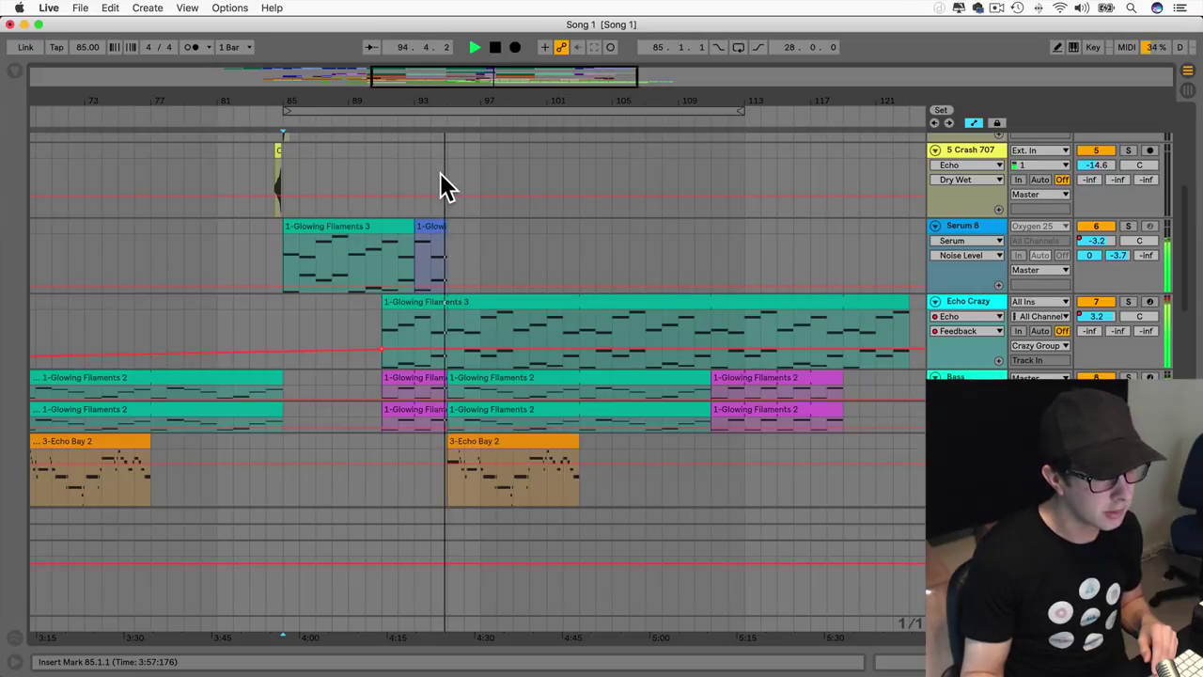
pyautogui.scroll(-2, 440, 173)
pyautogui.press('space')
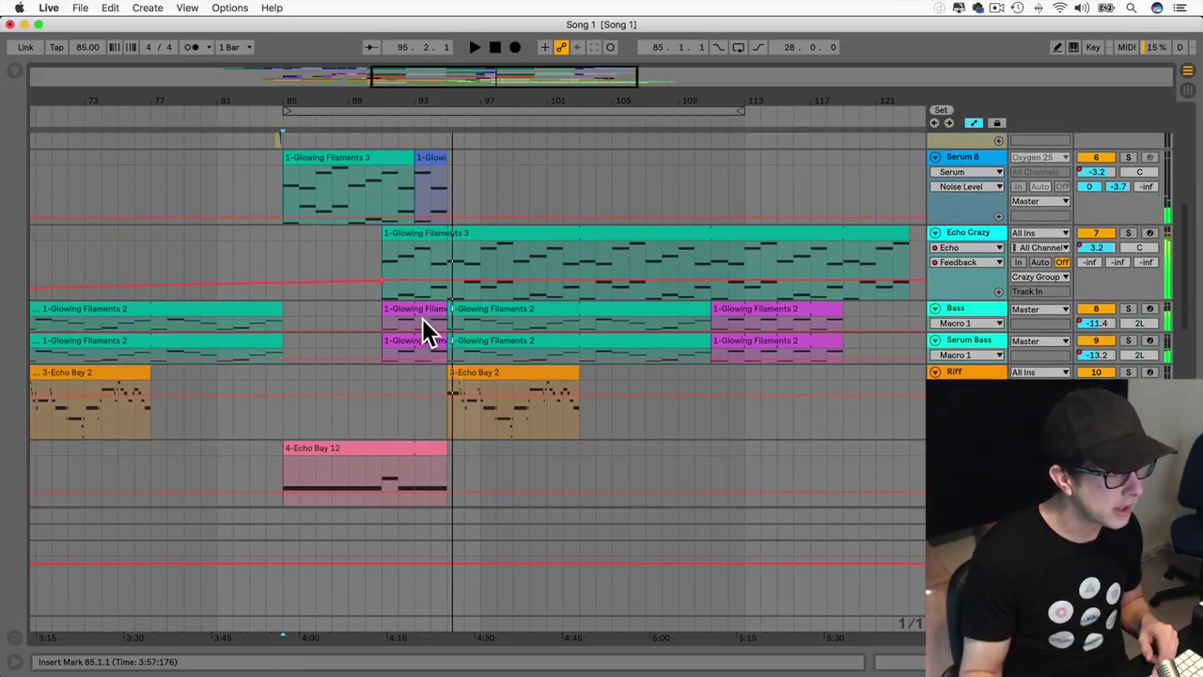
pyautogui.click(409, 310)
pyautogui.press('Delete')
pyautogui.click(407, 341)
pyautogui.press('Delete')
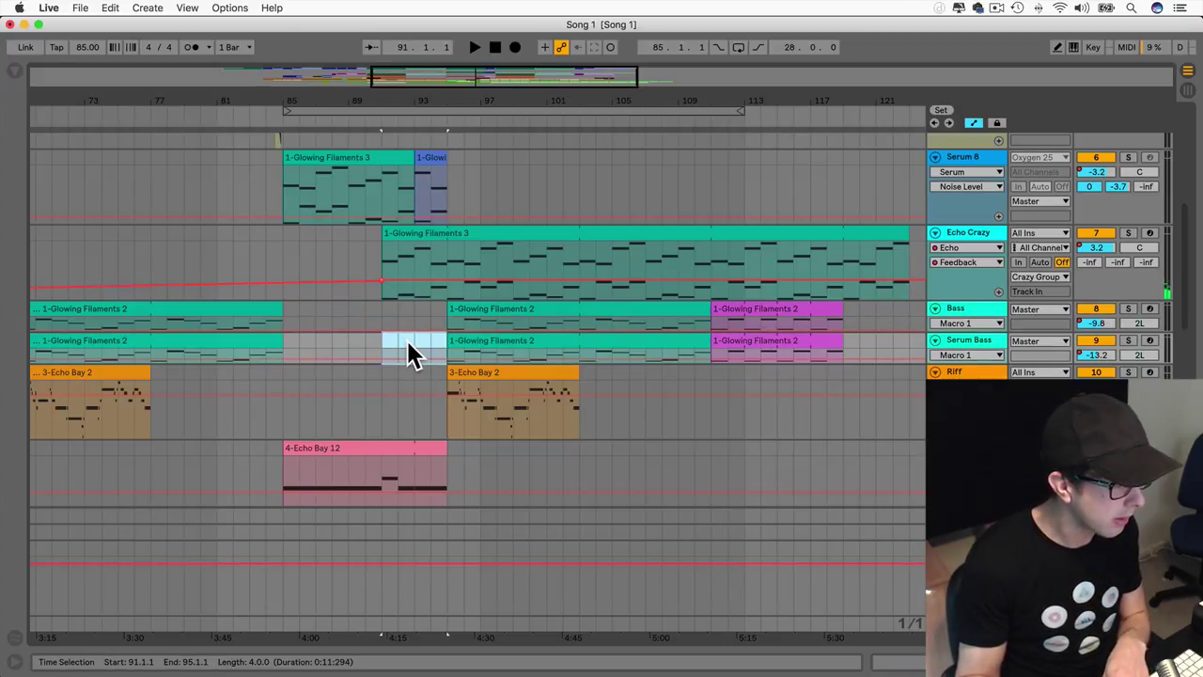
pyautogui.hscroll(-3, 407, 340)
pyautogui.scroll(5, 407, 341)
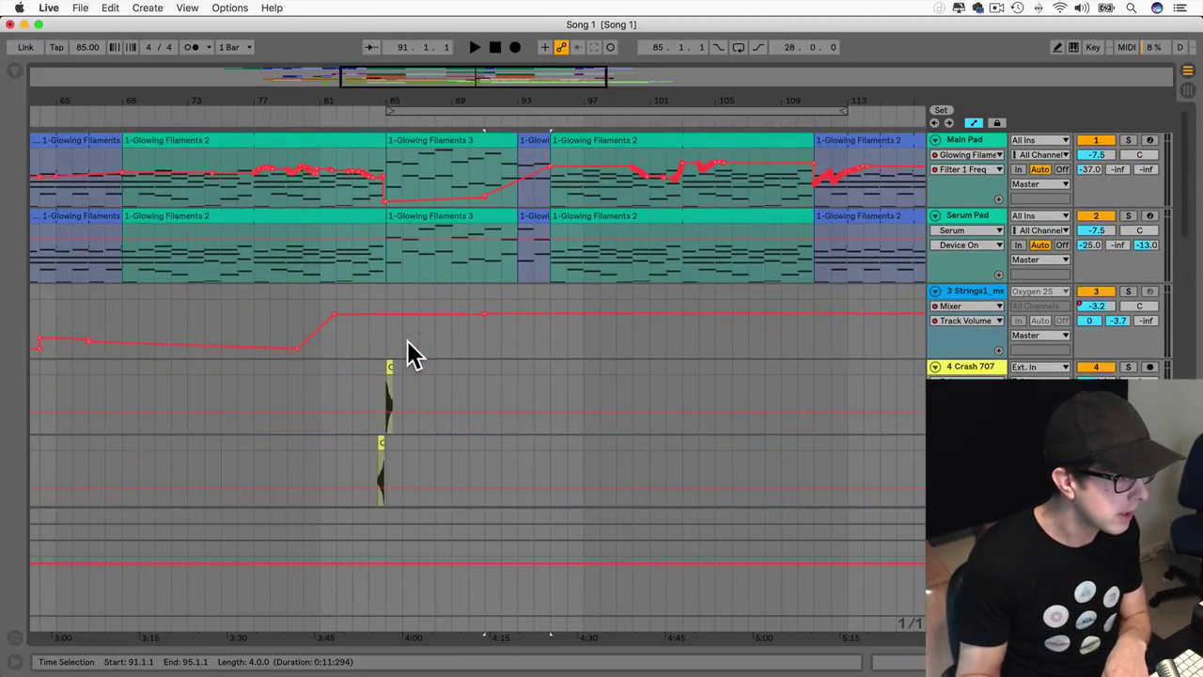
pyautogui.scroll(-10, 414, 356)
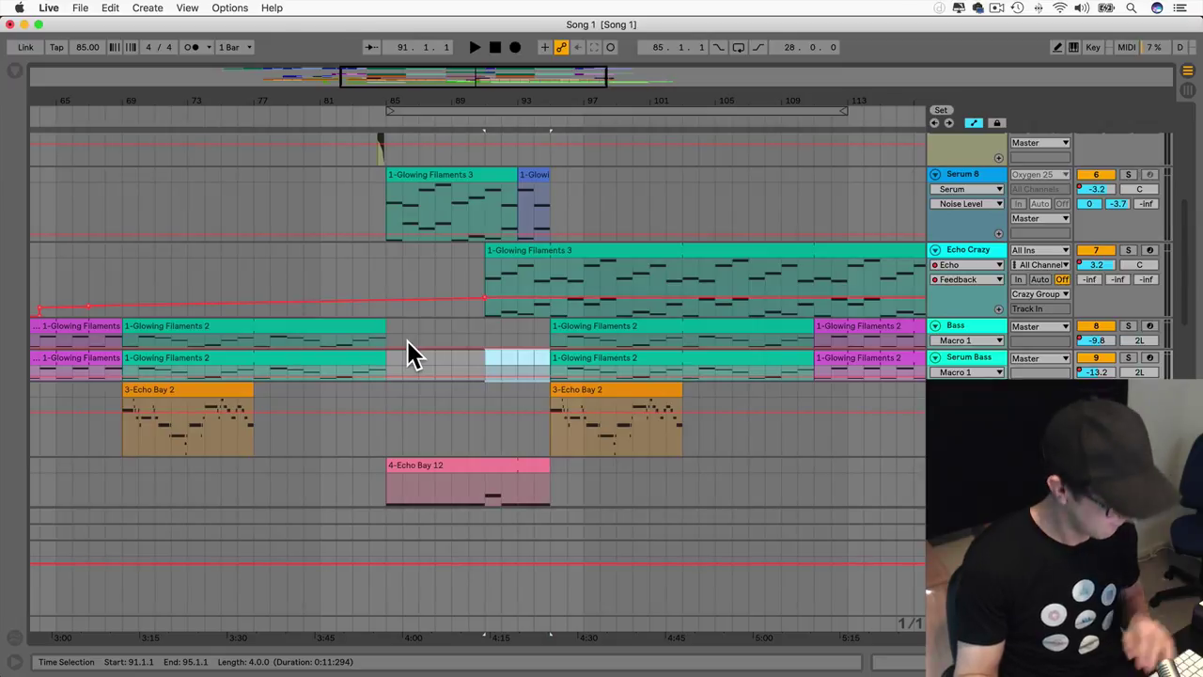
pyautogui.press('super+v')
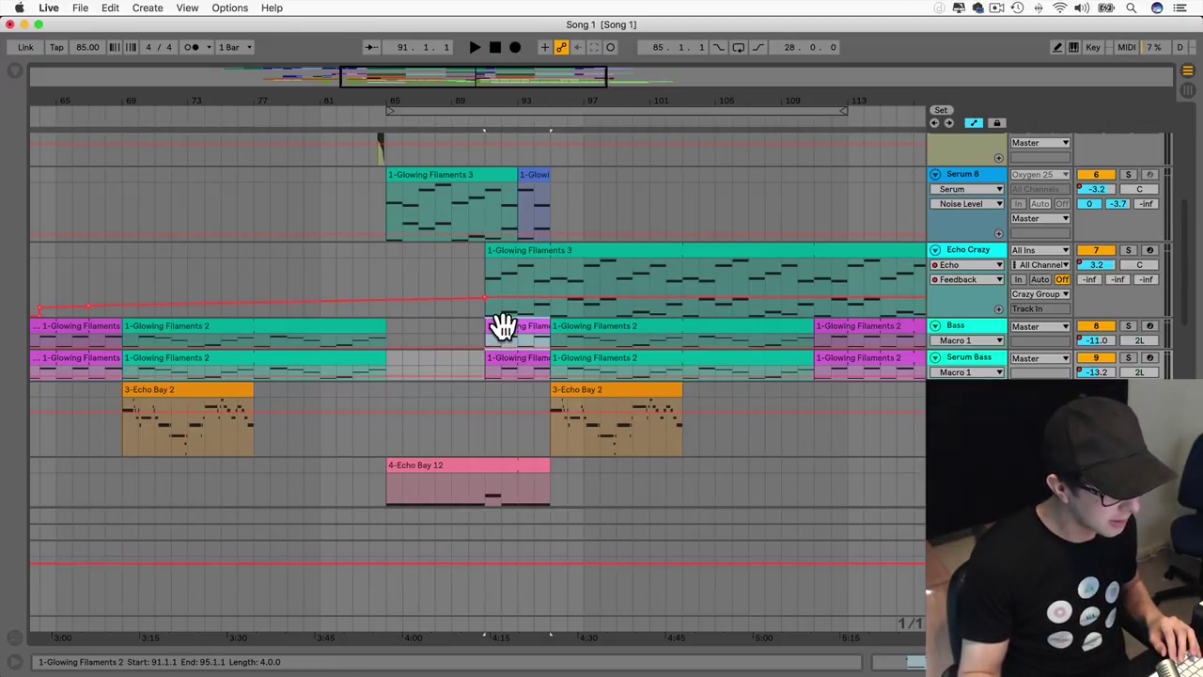
# Step: Trim the start of the Echo Crazy clip to bar 93
pyautogui.doubleClick(503, 326)
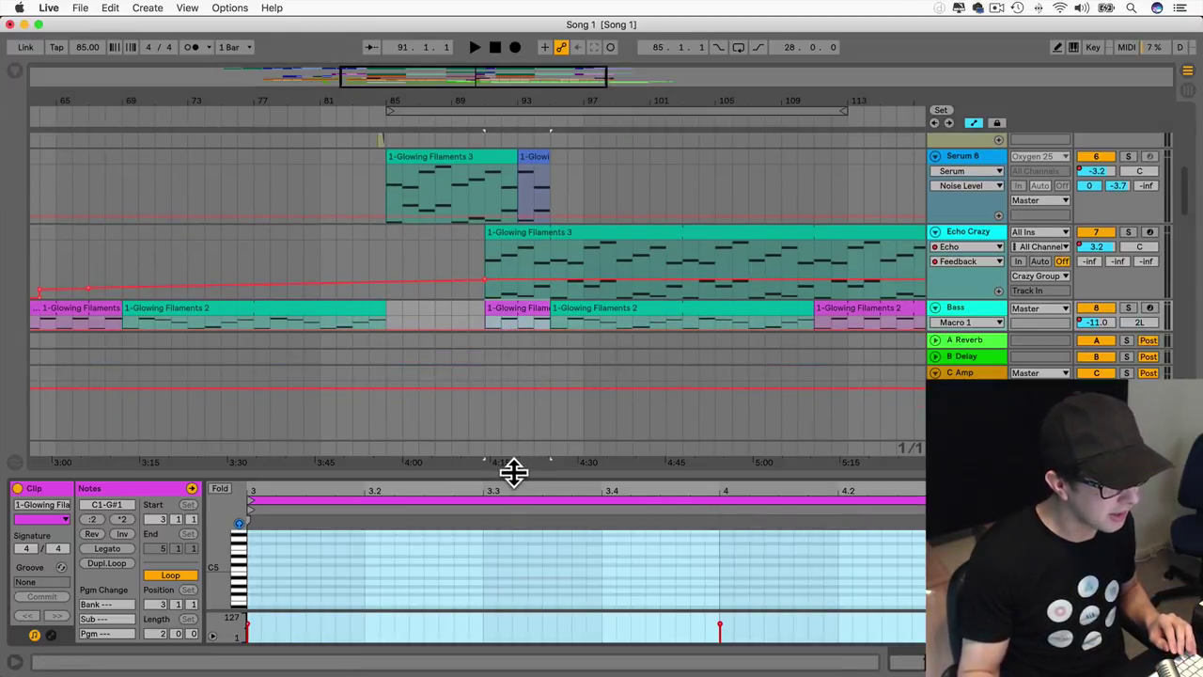
pyautogui.scroll(3, 505, 175)
pyautogui.scroll(-5, 523, 247)
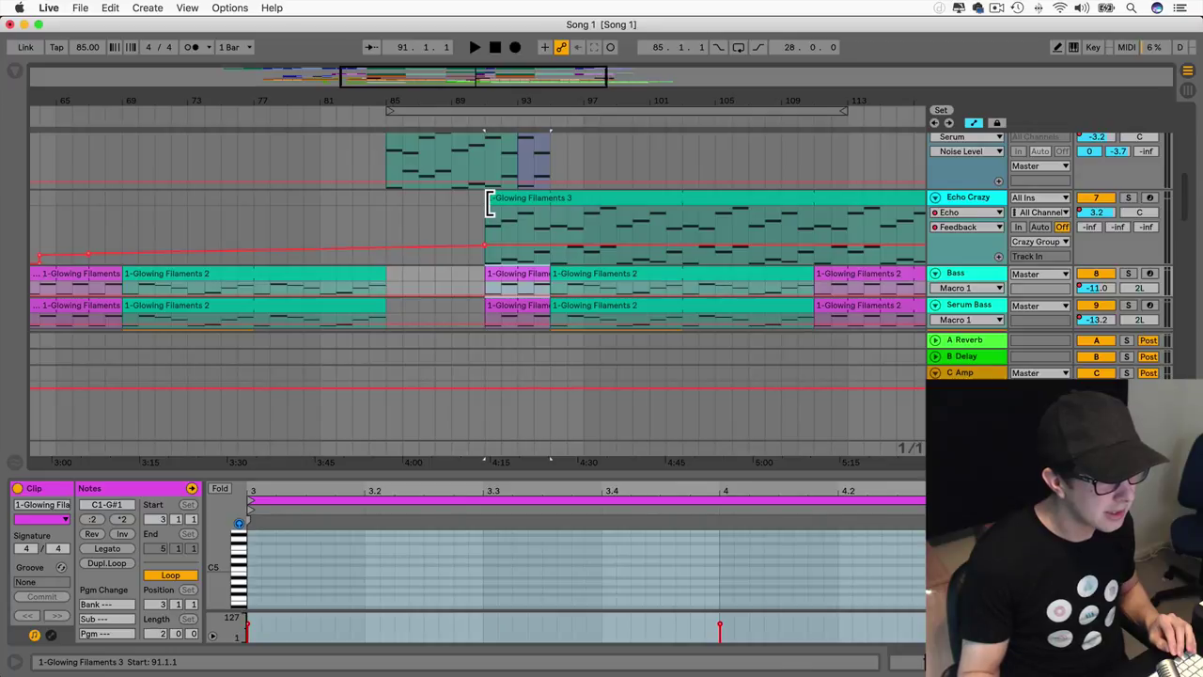
pyautogui.moveTo(488, 203); pyautogui.dragTo(516, 201)
# Step: Open the blue Serum 6 clip at bar 93 and check the pitches of its two lowest notes
pyautogui.scroll(3, 518, 210)
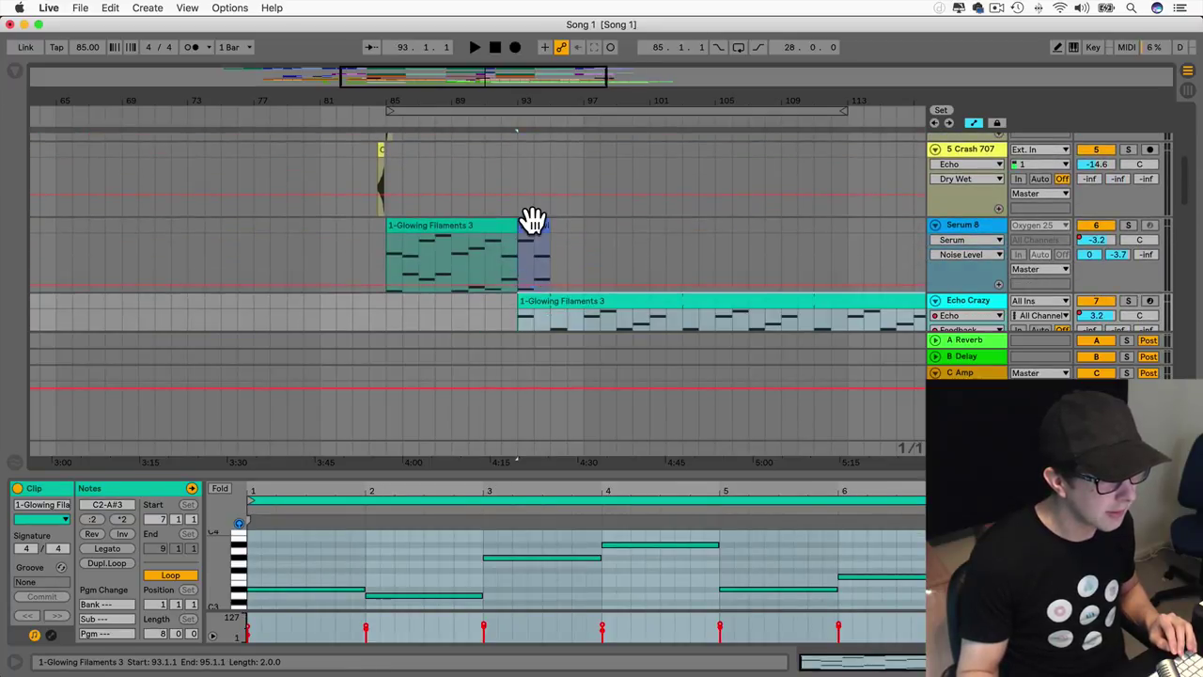
pyautogui.click(533, 226)
pyautogui.moveTo(844, 475); pyautogui.dragTo(825, 188)
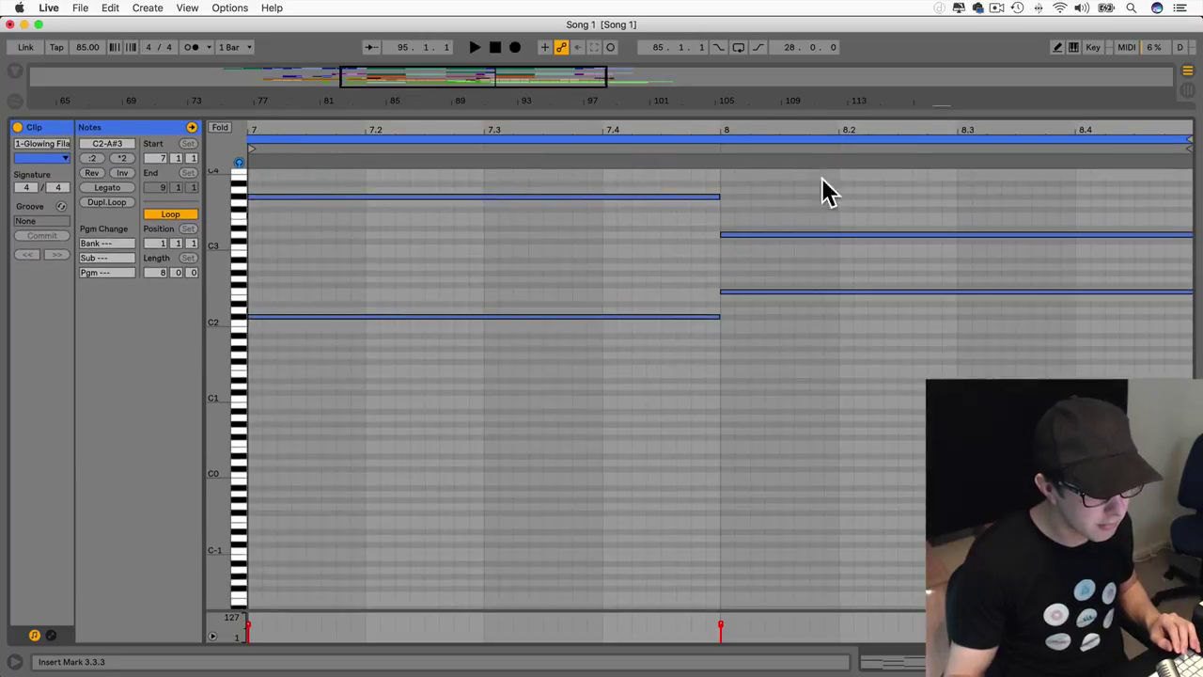
pyautogui.click(438, 317)
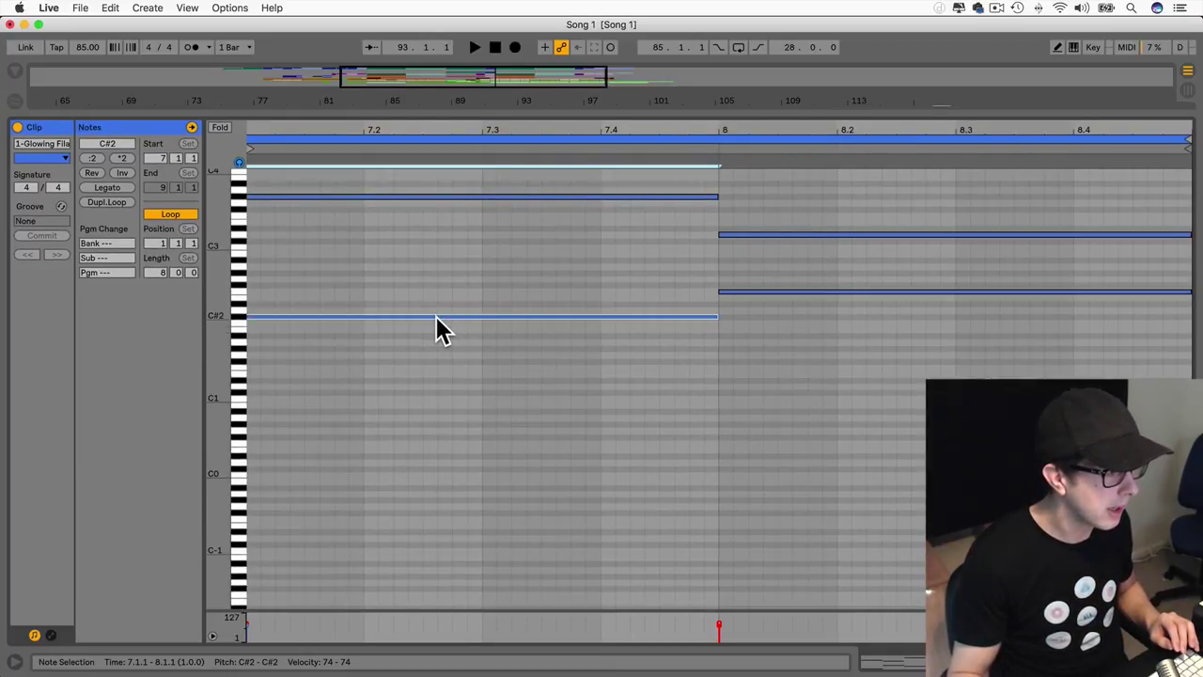
pyautogui.click(804, 293)
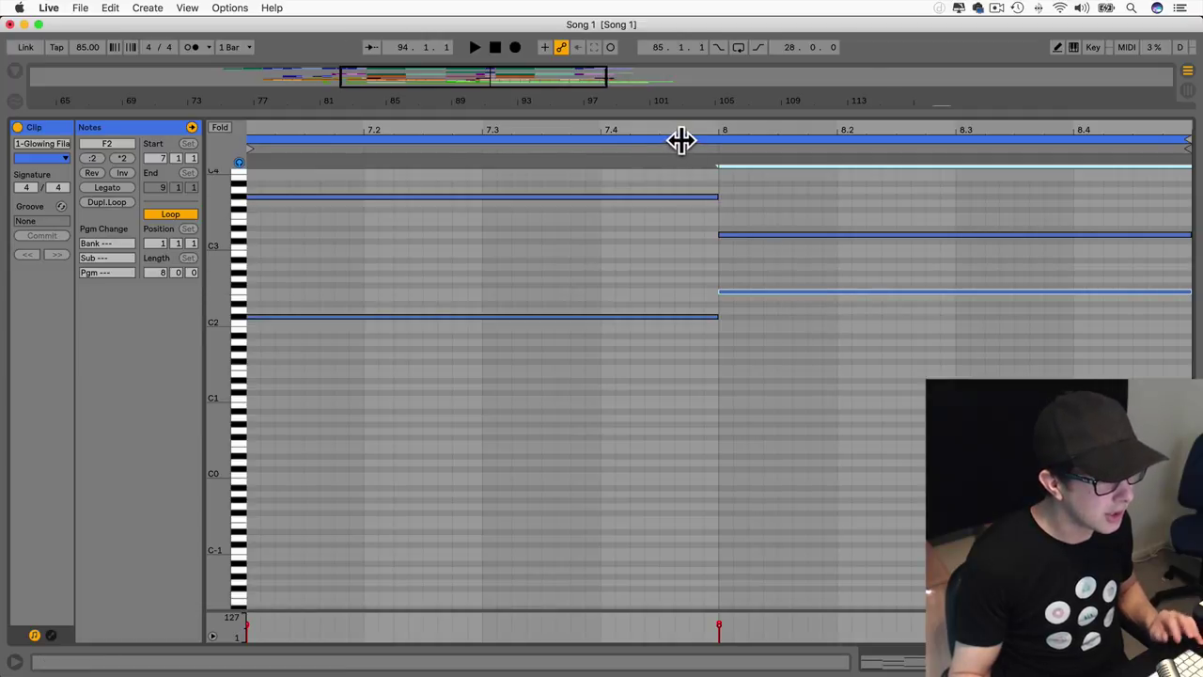
pyautogui.moveTo(675, 116); pyautogui.dragTo(695, 630)
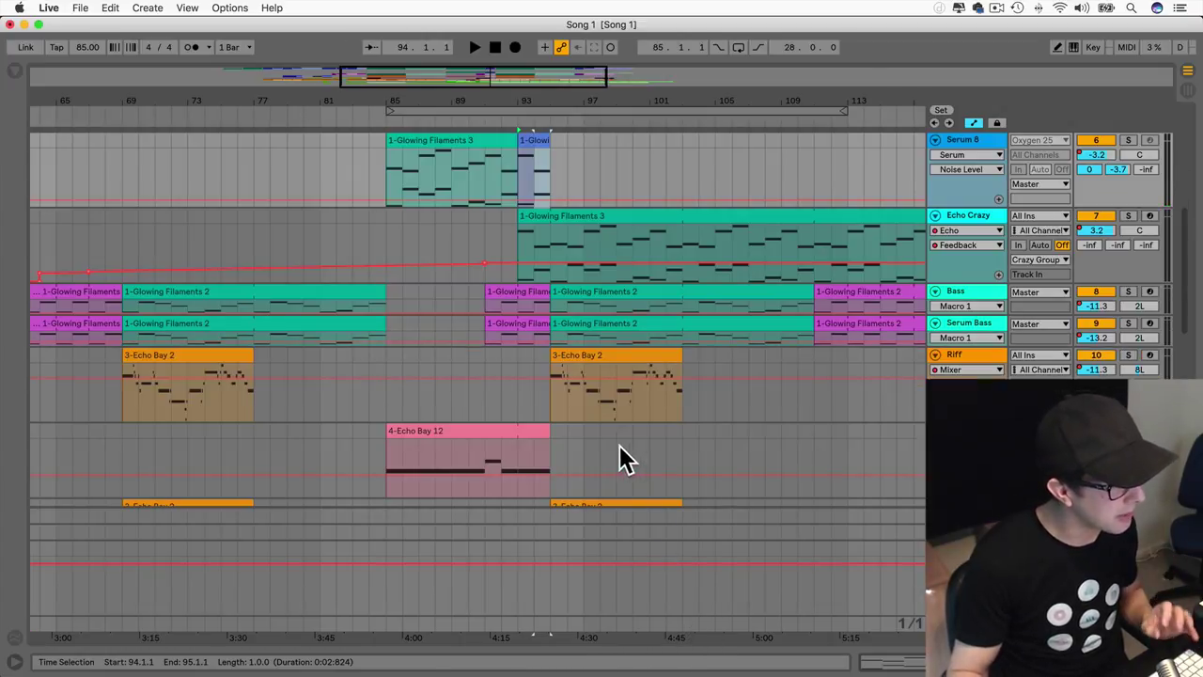
# Step: Trim the purple Bass and Serum Bass clips to start at bar 93, and retune the Bass clip's notes to C#1 and F1
pyautogui.moveTo(486, 291); pyautogui.dragTo(518, 323)
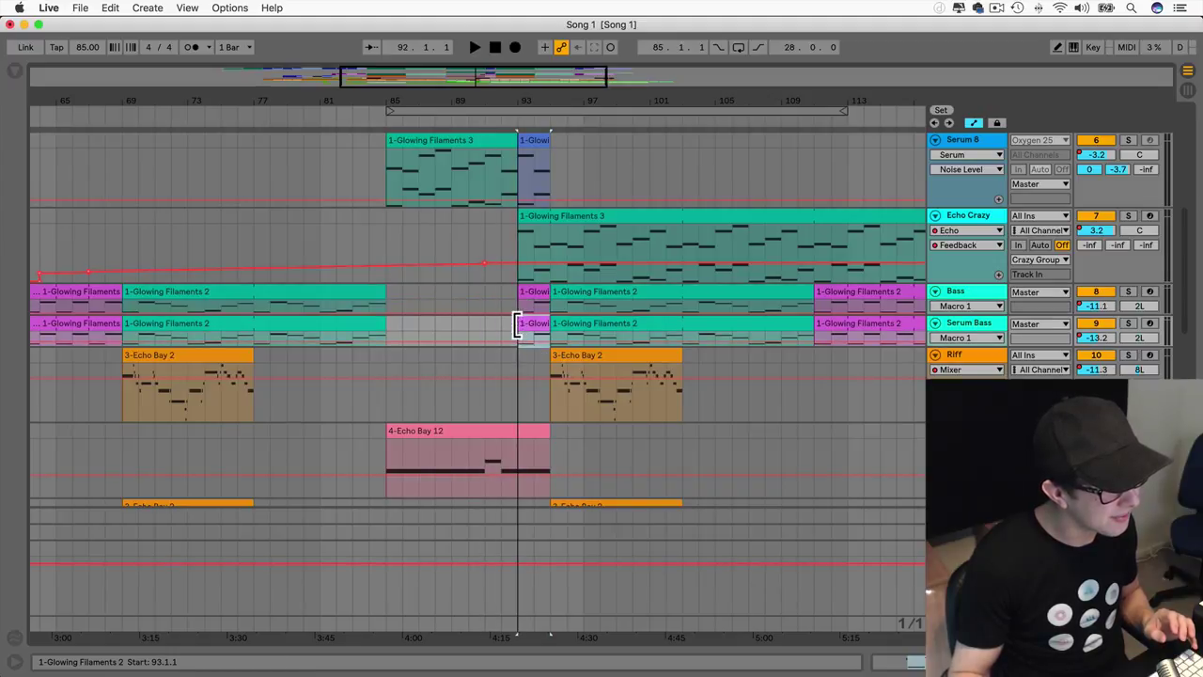
pyautogui.doubleClick(535, 287)
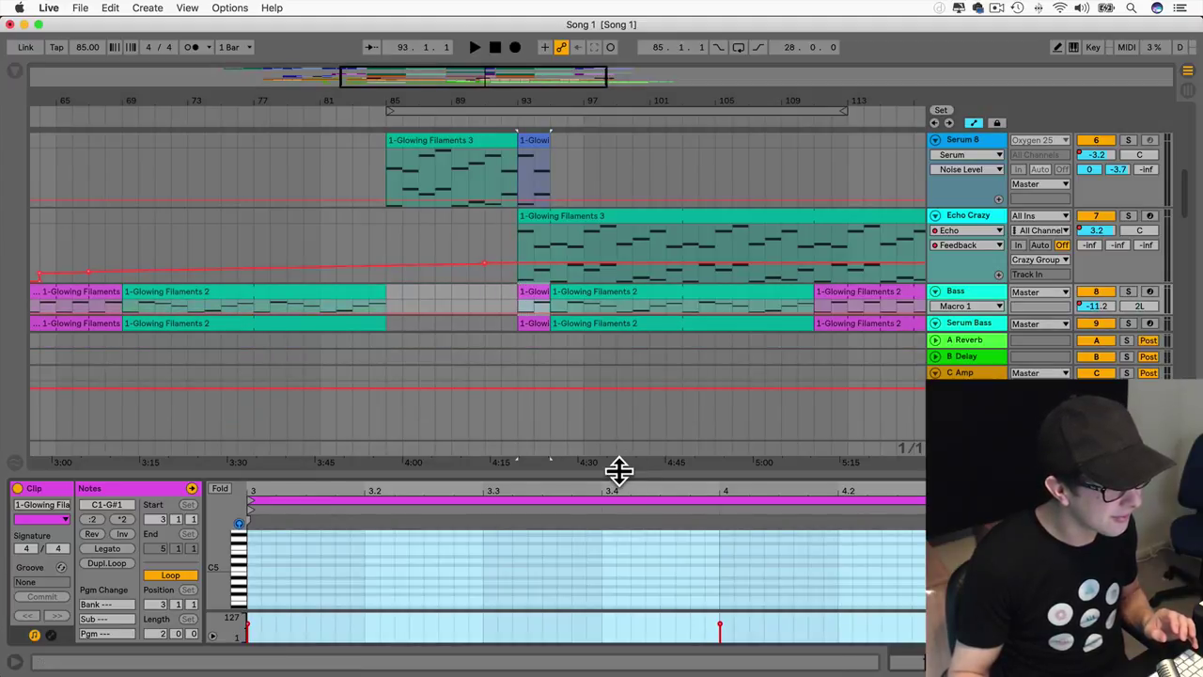
pyautogui.moveTo(618, 470); pyautogui.dragTo(555, 126)
pyautogui.click(299, 454)
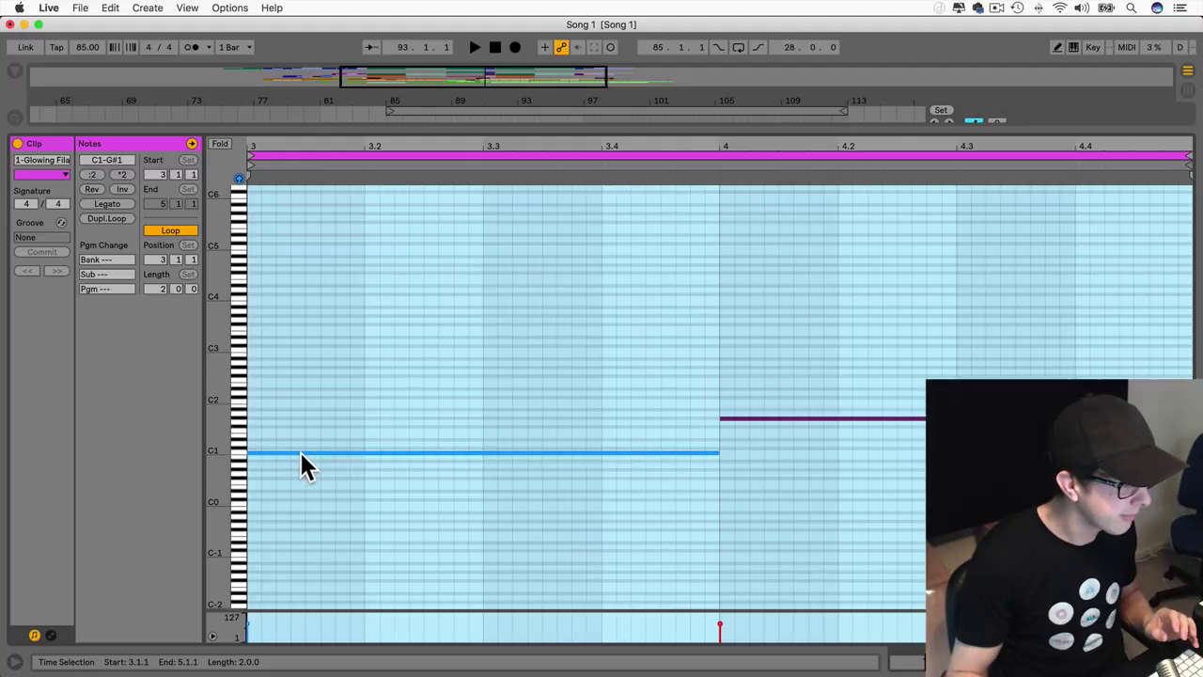
pyautogui.moveTo(300, 454); pyautogui.dragTo(299, 448)
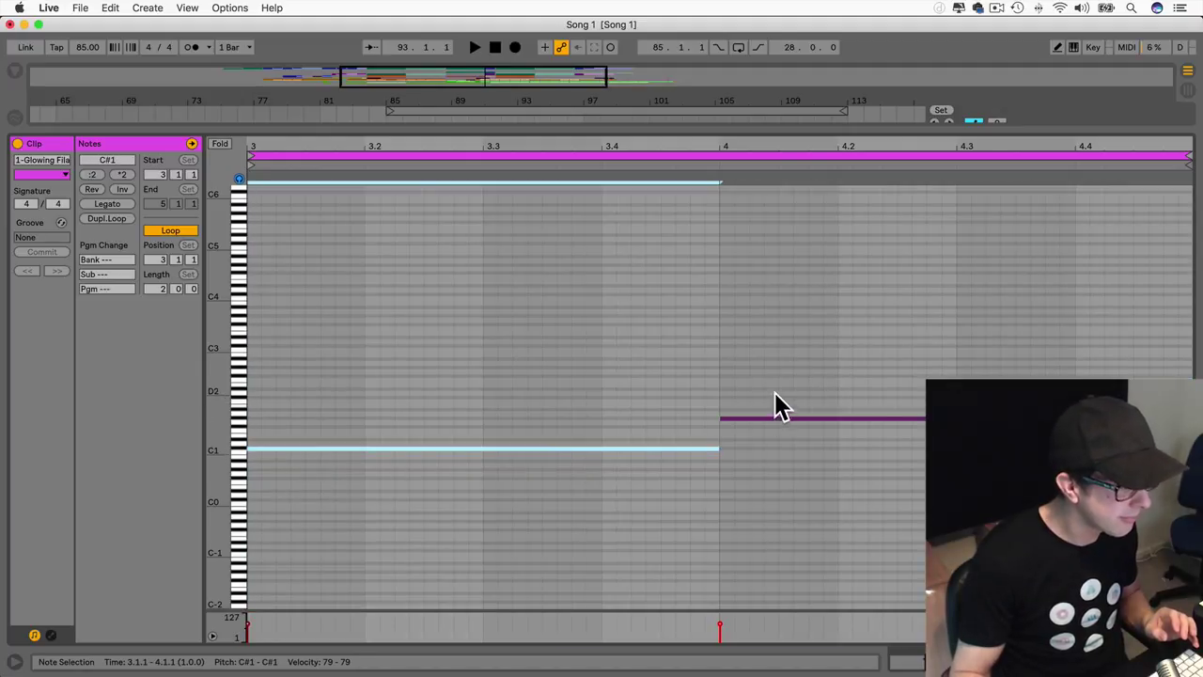
pyautogui.moveTo(752, 418)
pyautogui.mouseDown()
pyautogui.moveTo(749, 432)
pyautogui.moveTo(761, 428)
pyautogui.mouseUp()
pyautogui.click(744, 378)
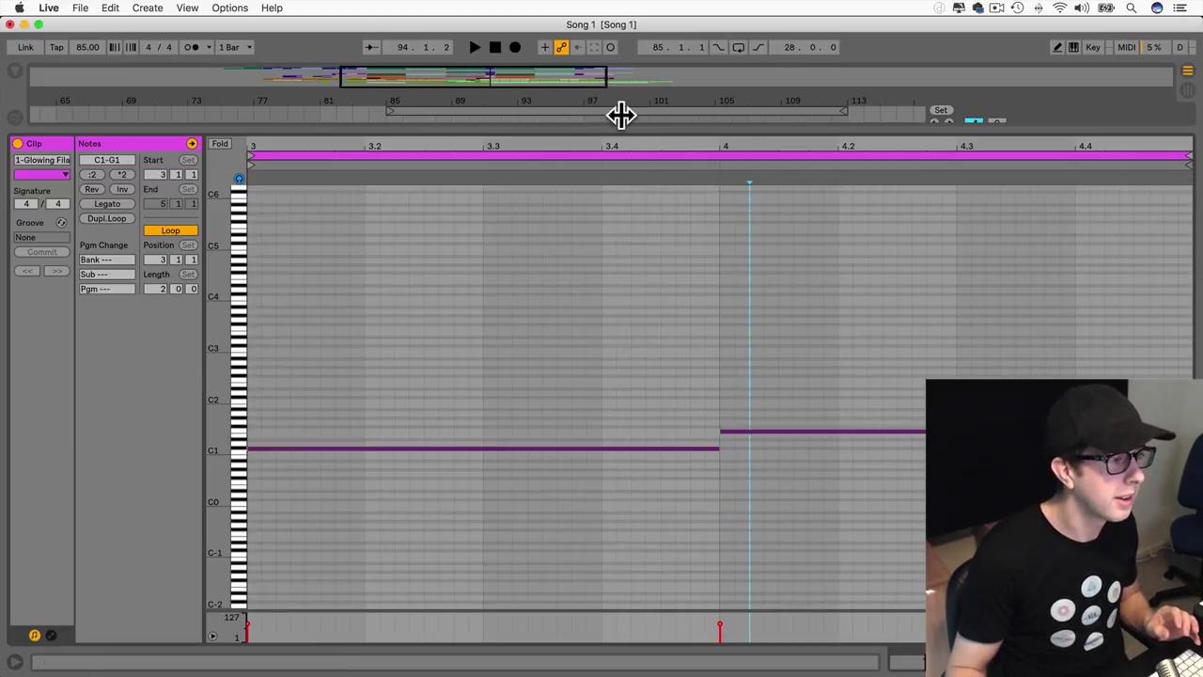
pyautogui.moveTo(620, 125); pyautogui.dragTo(617, 648)
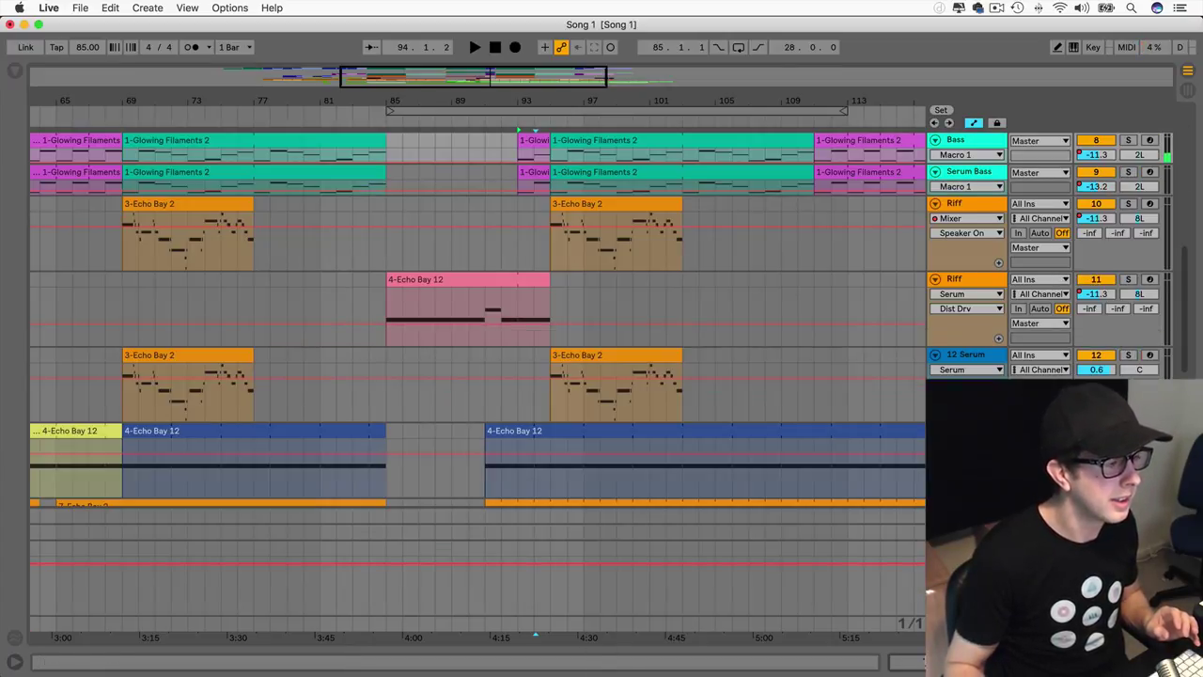
# Step: Retune the two notes of the purple Serum Bass clip at bar 93 to C#1 and F1
pyautogui.doubleClick(527, 173)
pyautogui.moveTo(506, 475); pyautogui.dragTo(473, 134)
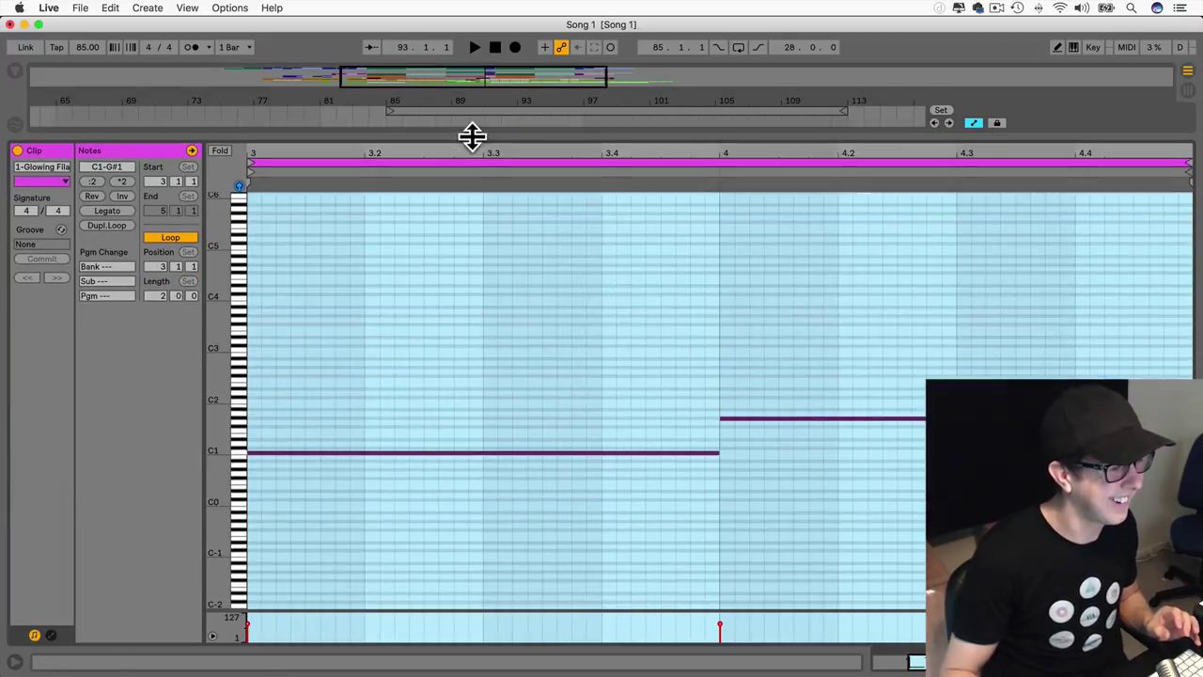
pyautogui.click(286, 452)
pyautogui.moveTo(286, 449); pyautogui.dragTo(283, 445)
pyautogui.moveTo(760, 420); pyautogui.dragTo(755, 433)
pyautogui.click(747, 390)
pyautogui.moveTo(542, 136); pyautogui.dragTo(555, 649)
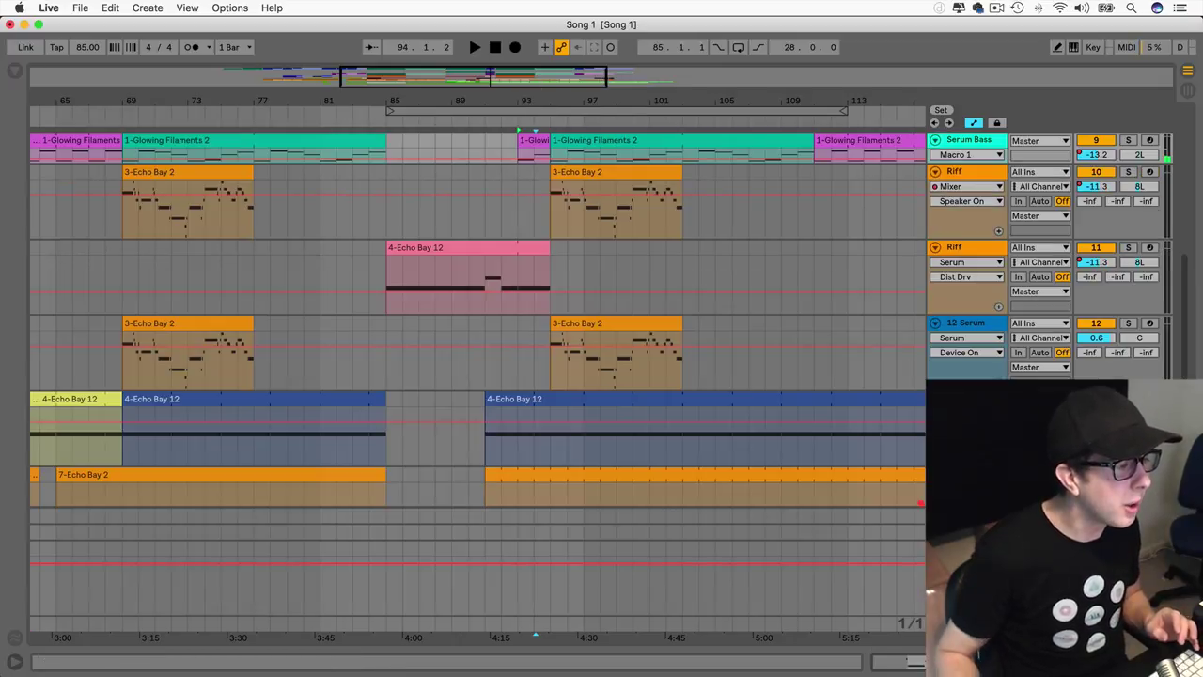
# Step: Play the arrangement from bar 92 to check the transition into bar 95, and save the song
pyautogui.click(498, 173)
pyautogui.press('space')
pyautogui.press('super+s')
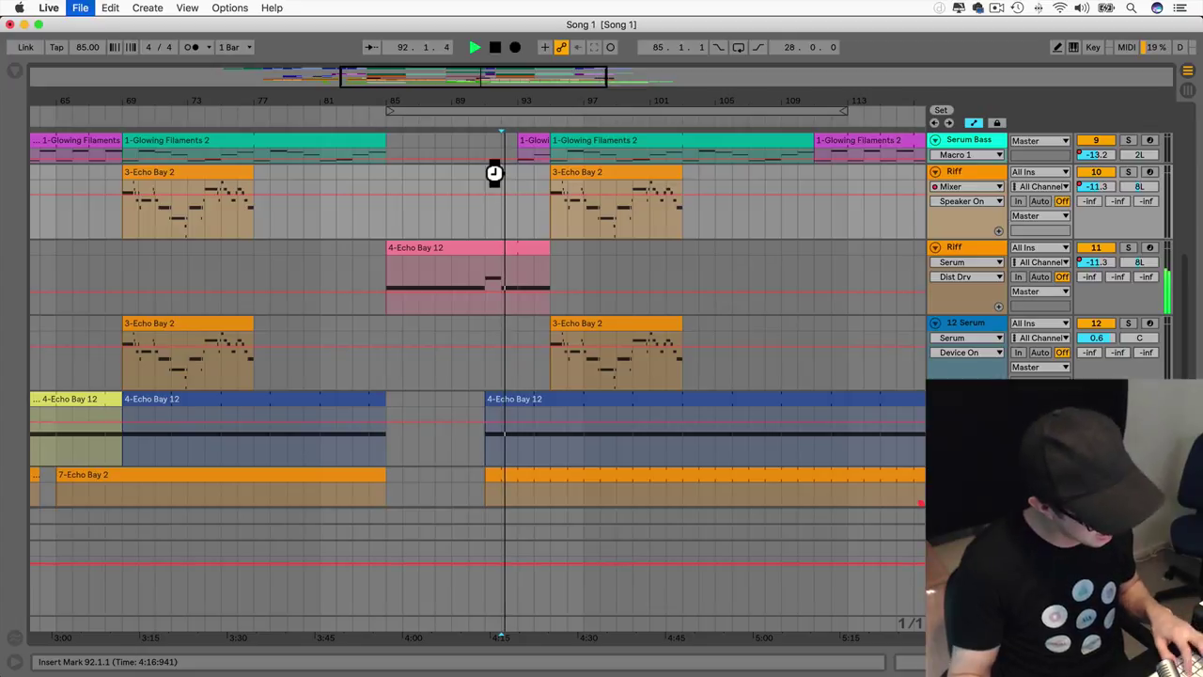
pyautogui.scroll(10, 494, 173)
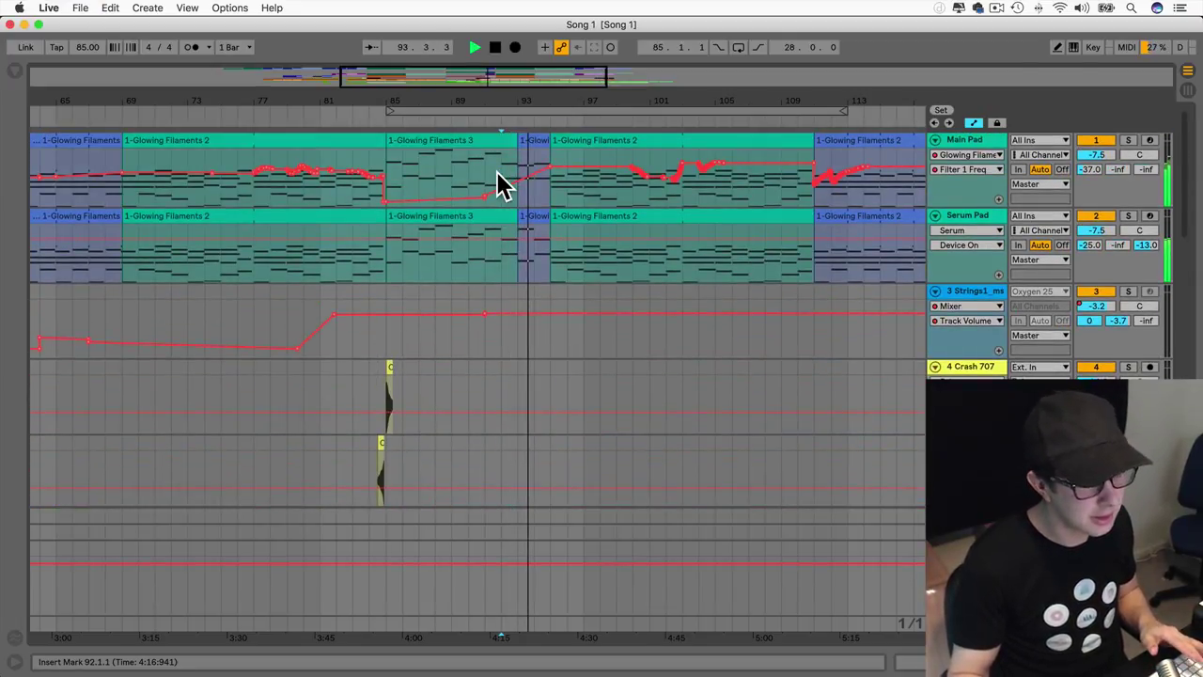
pyautogui.hscroll(3, 496, 178)
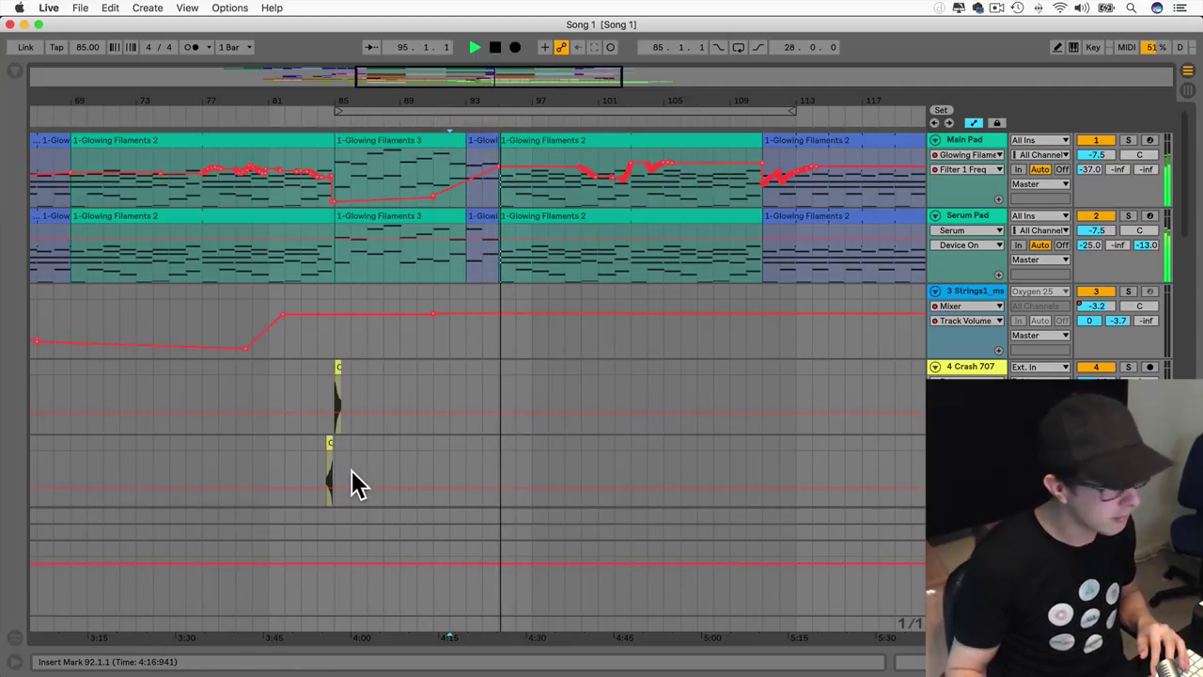
pyautogui.press('space')
# Step: Copy the two Crash 707 clips around bar 85 to the same positions around bar 95
pyautogui.moveTo(500, 80); pyautogui.dragTo(496, 87)
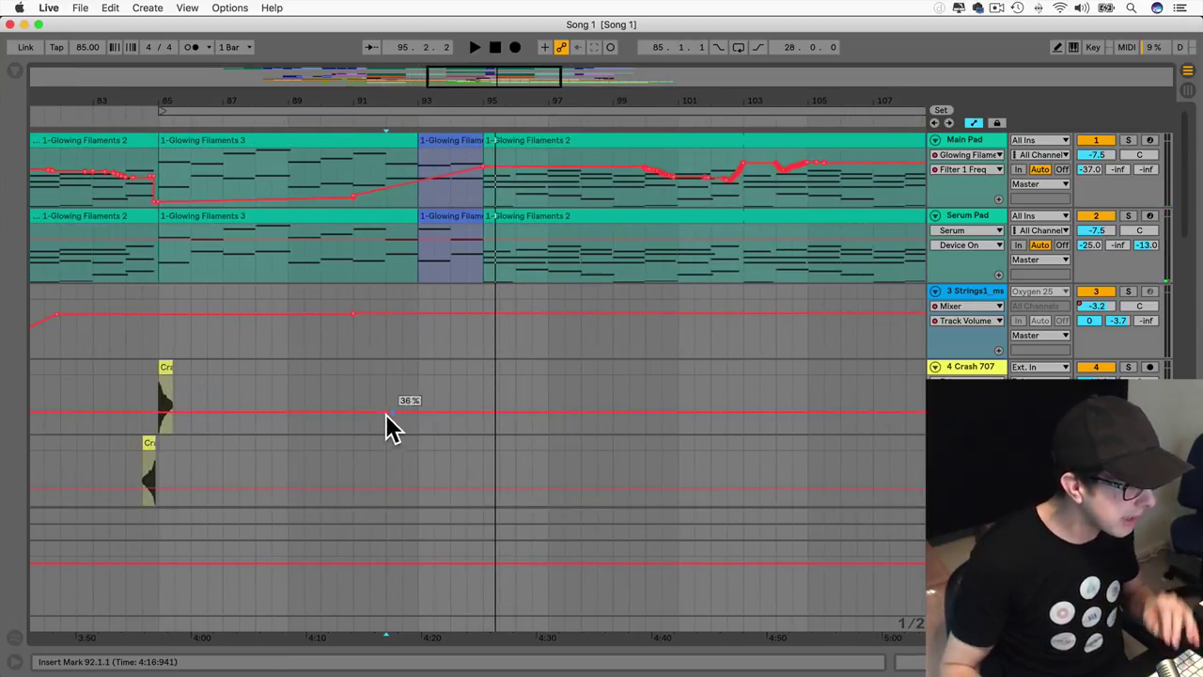
pyautogui.hscroll(-5, 387, 415)
pyautogui.moveTo(360, 478); pyautogui.dragTo(253, 385)
pyautogui.moveTo(321, 364); pyautogui.dragTo(643, 395)
# Step: Play from bar 93.3 to hear the copied crashes leading into bar 95, and save the song
pyautogui.click(585, 464)
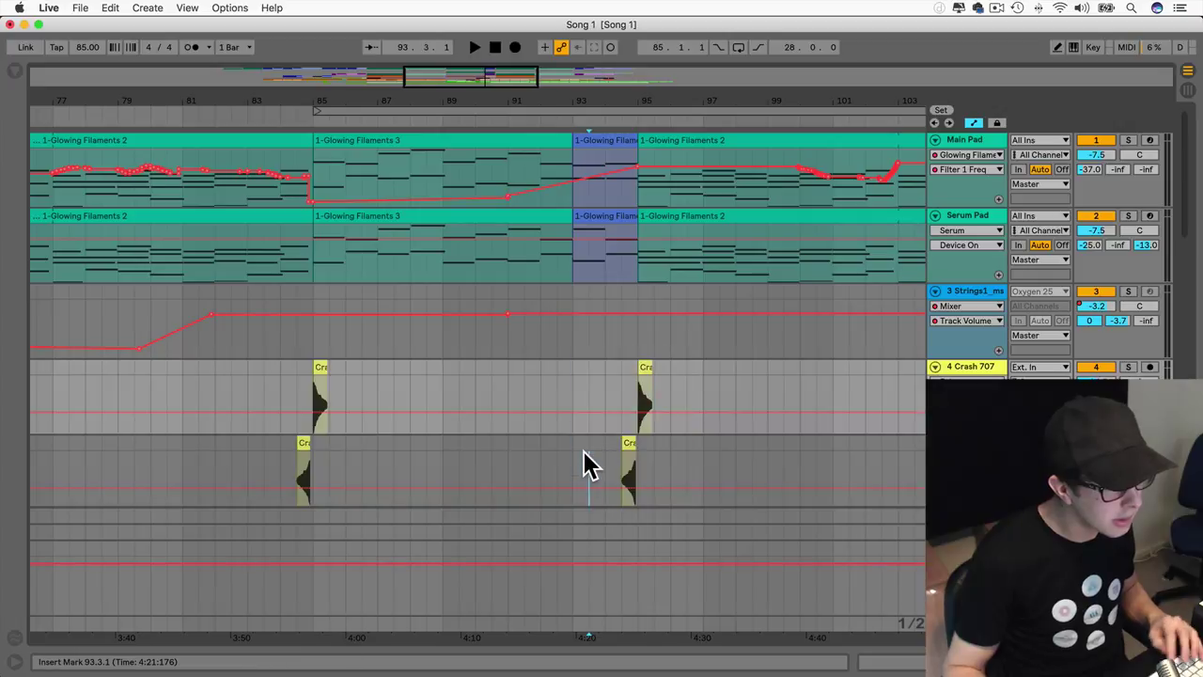
pyautogui.press('space')
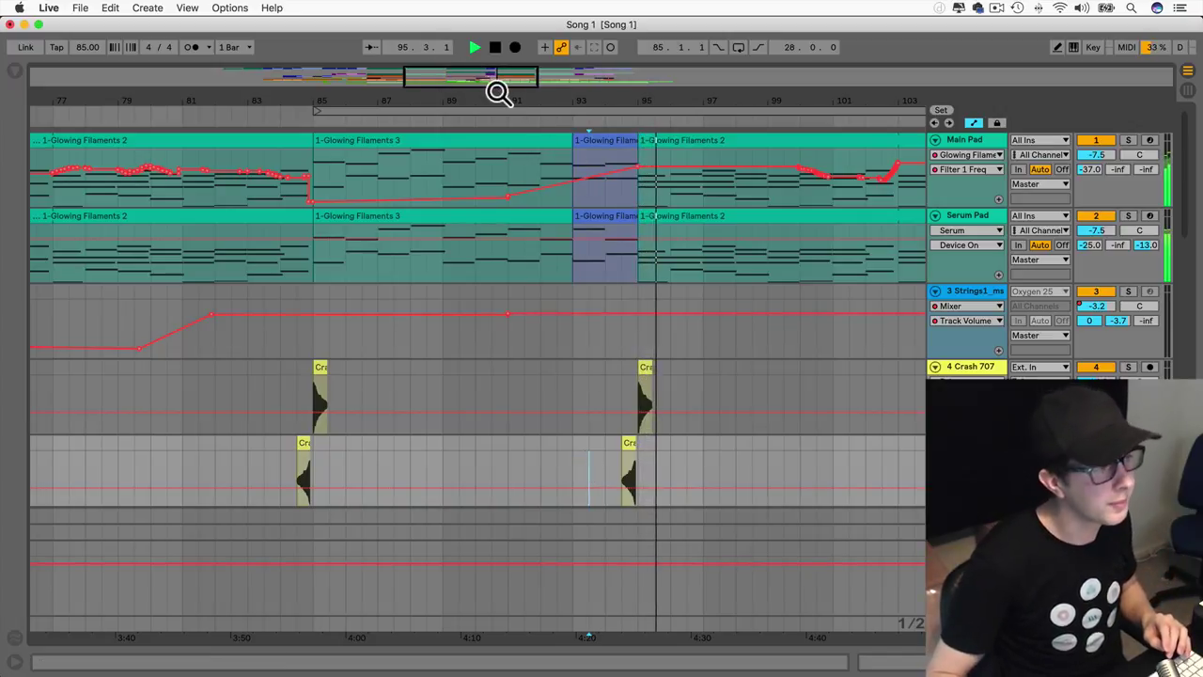
pyautogui.moveTo(502, 77); pyautogui.dragTo(502, 49)
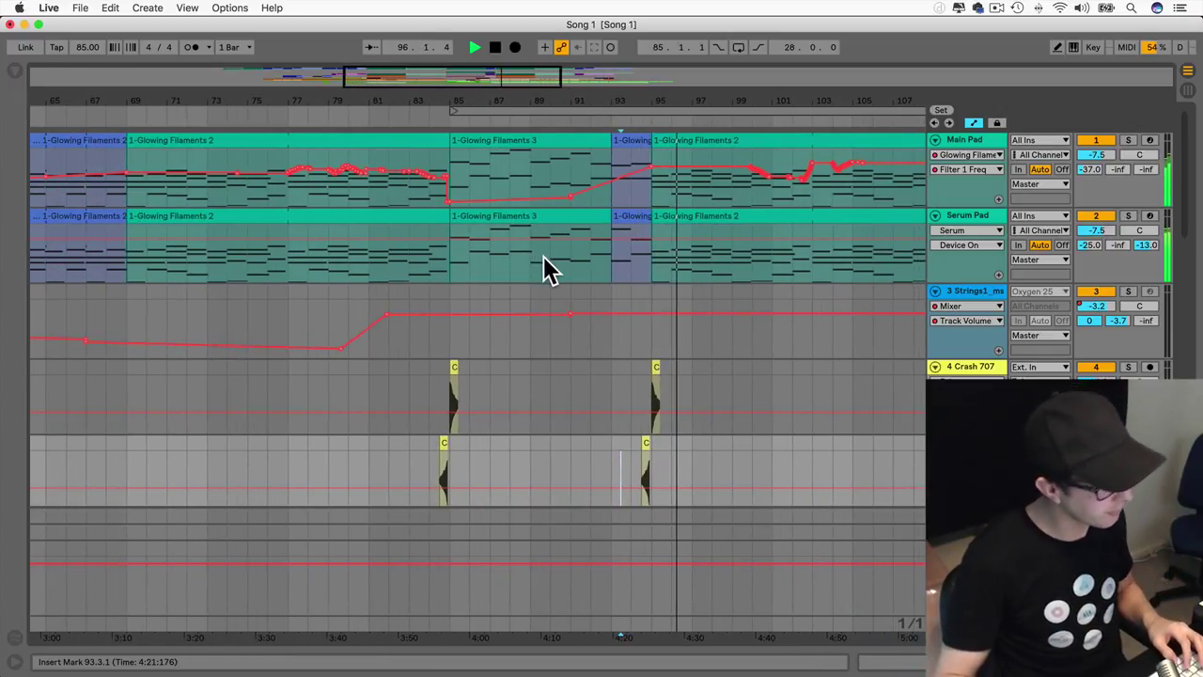
pyautogui.hscroll(4, 544, 259)
pyautogui.hscroll(3, 548, 268)
pyautogui.press('super+s')
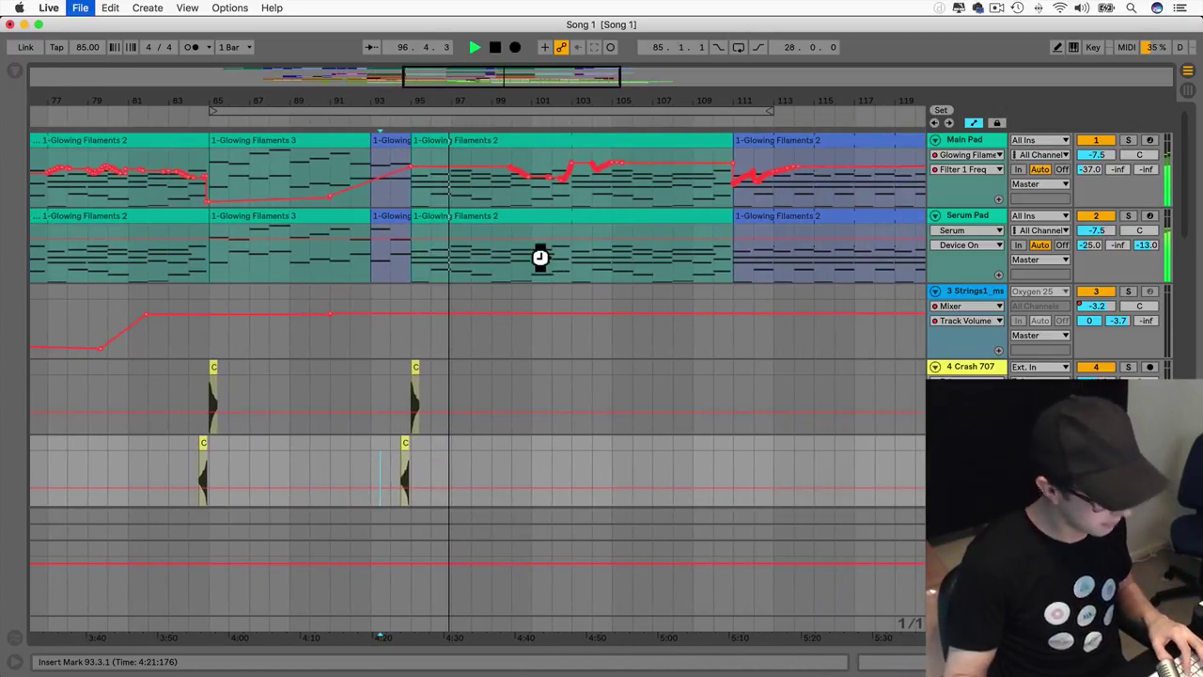
# Step: Examine the clips and automation on the synth, riff and drum tracks from bar 85 onward during playback
pyautogui.scroll(-10, 543, 261)
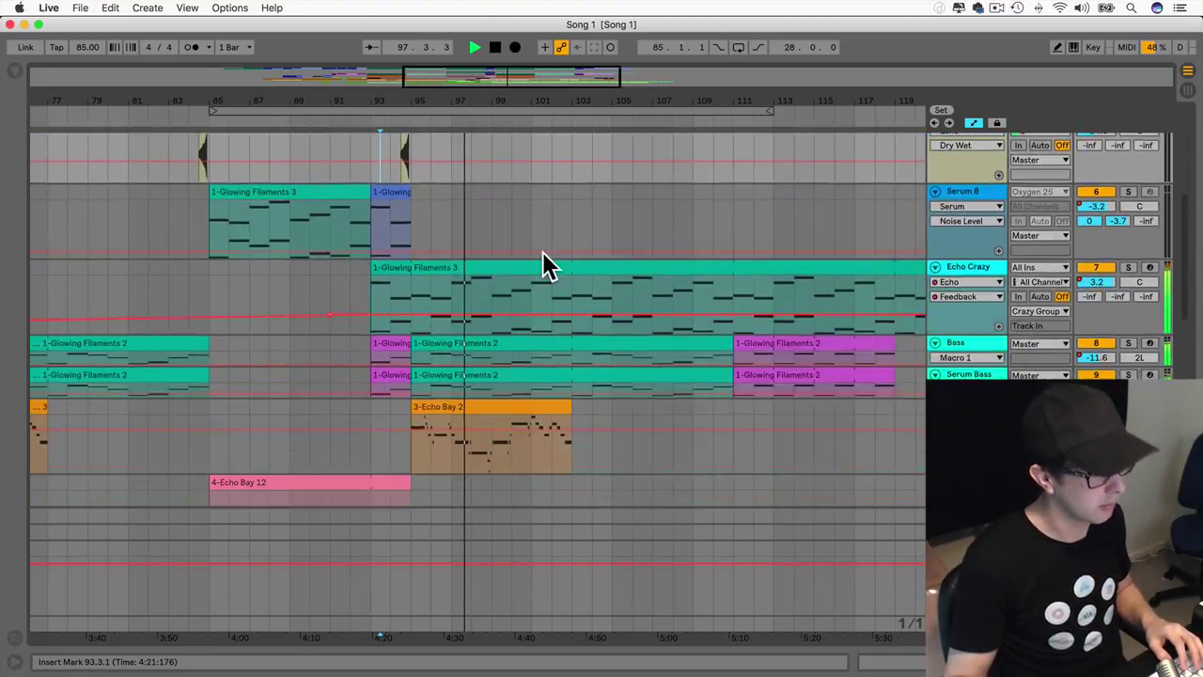
pyautogui.scroll(-8, 545, 263)
pyautogui.scroll(7, 543, 261)
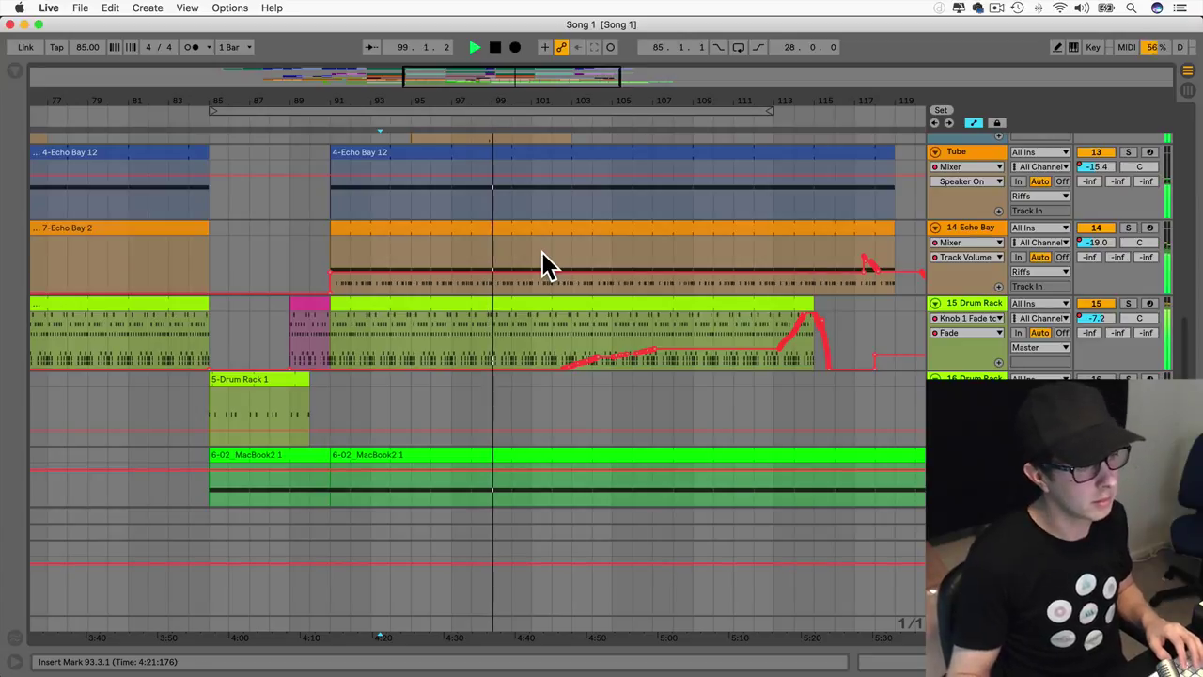
pyautogui.hscroll(-3, 536, 251)
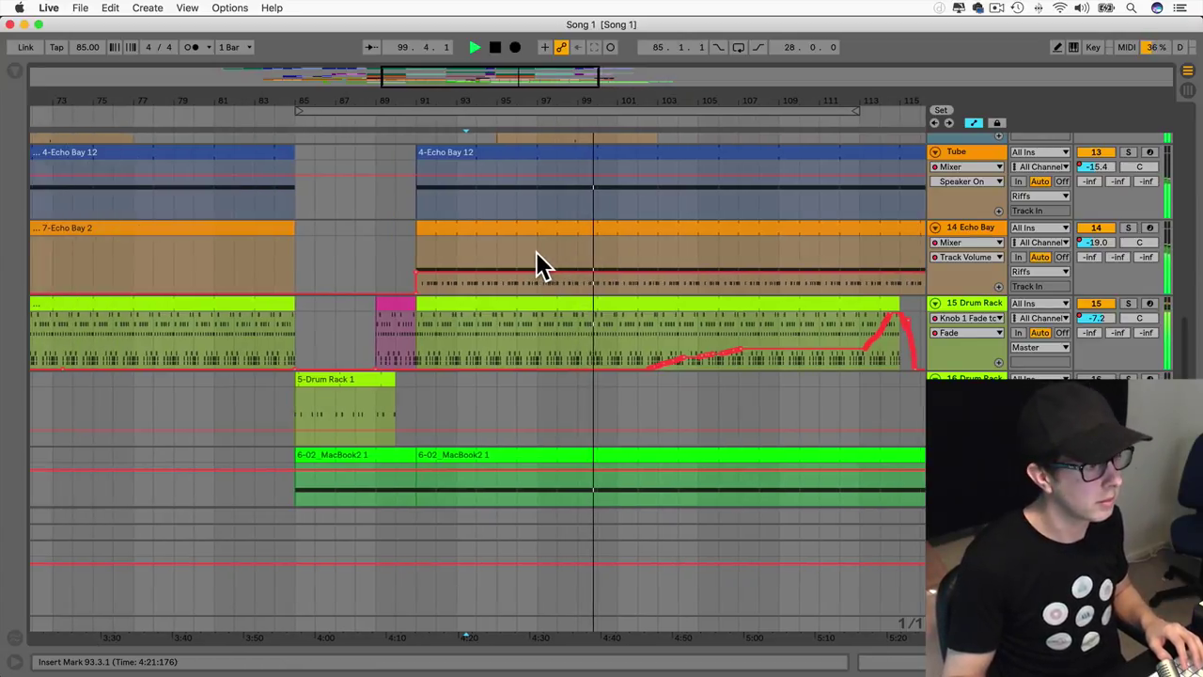
pyautogui.hscroll(4, 536, 251)
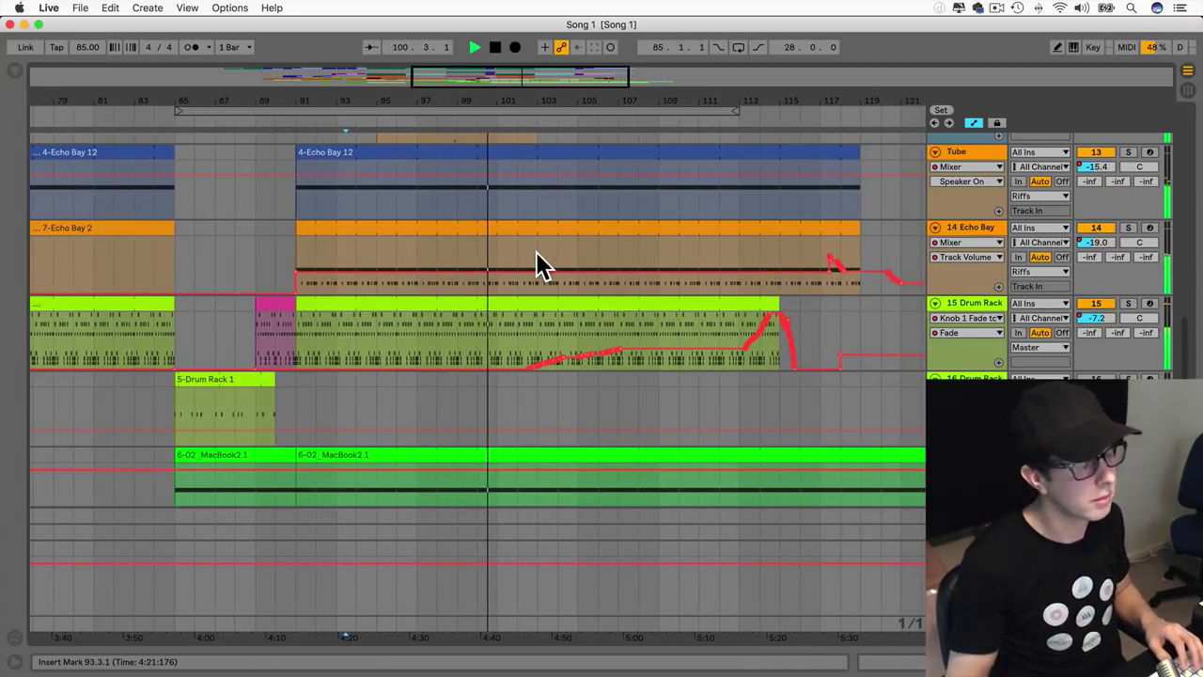
pyautogui.hscroll(2, 535, 251)
pyautogui.scroll(5, 536, 251)
pyautogui.scroll(-3, 536, 251)
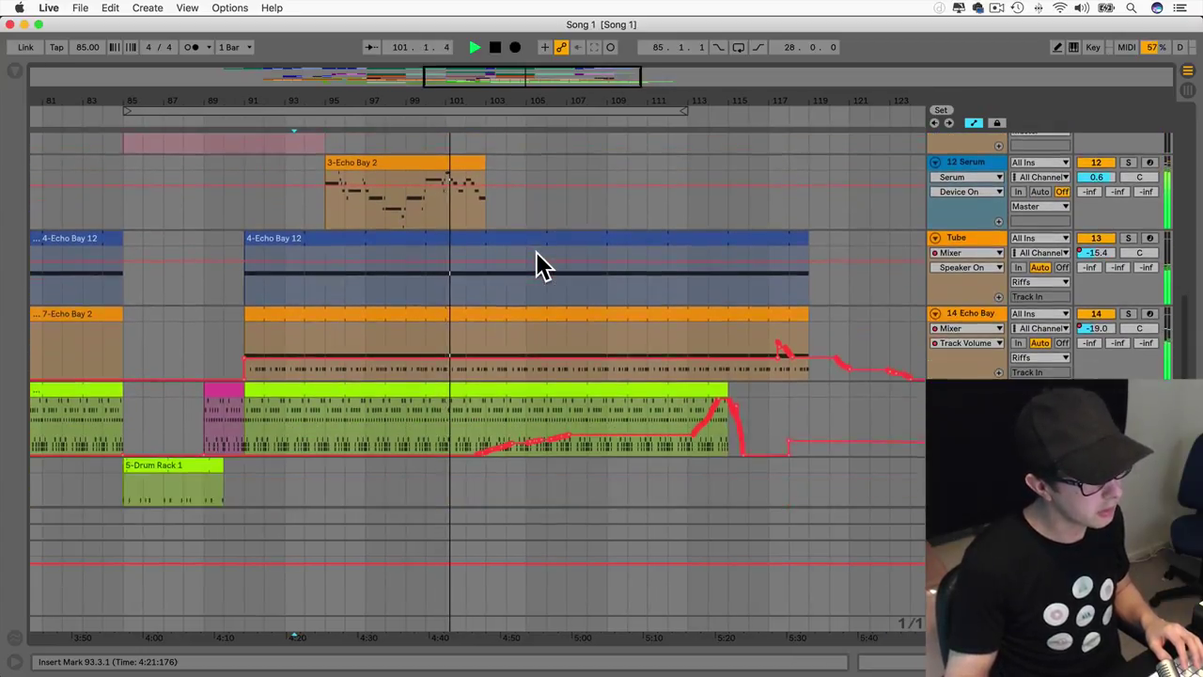
# Step: Flatten the uneven stretch of the Main Pad's Filter 1 Freq automation between bars 103 and 107
pyautogui.scroll(6, 536, 266)
pyautogui.scroll(-4, 536, 266)
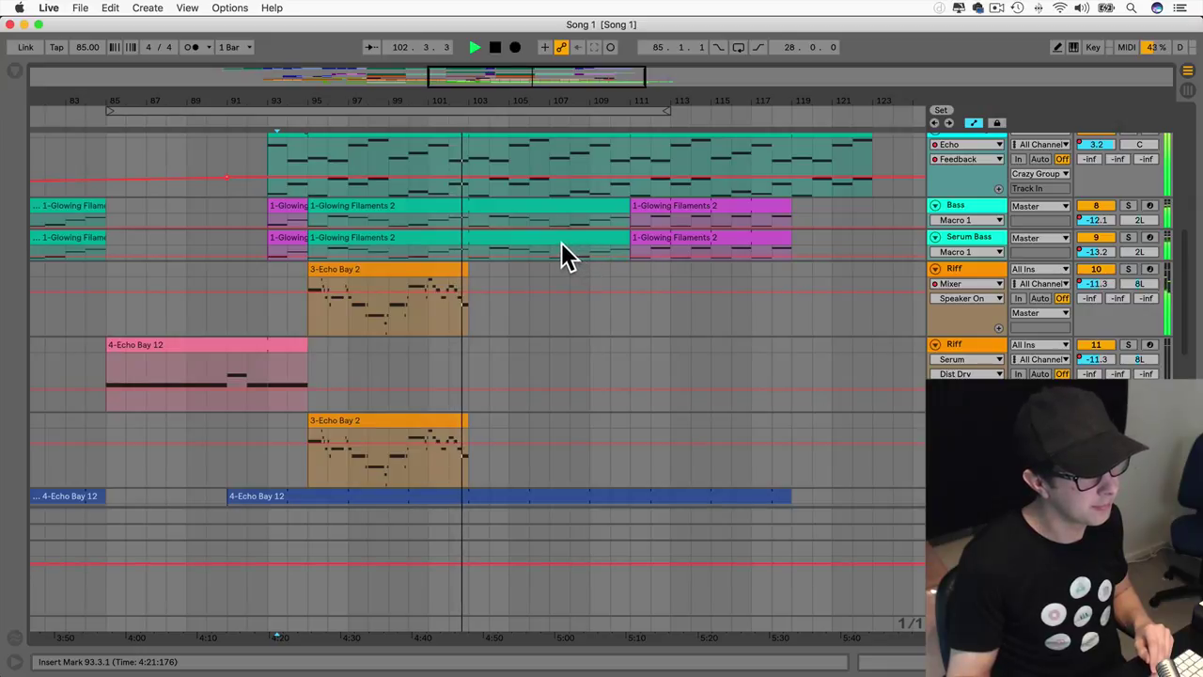
pyautogui.scroll(2, 561, 243)
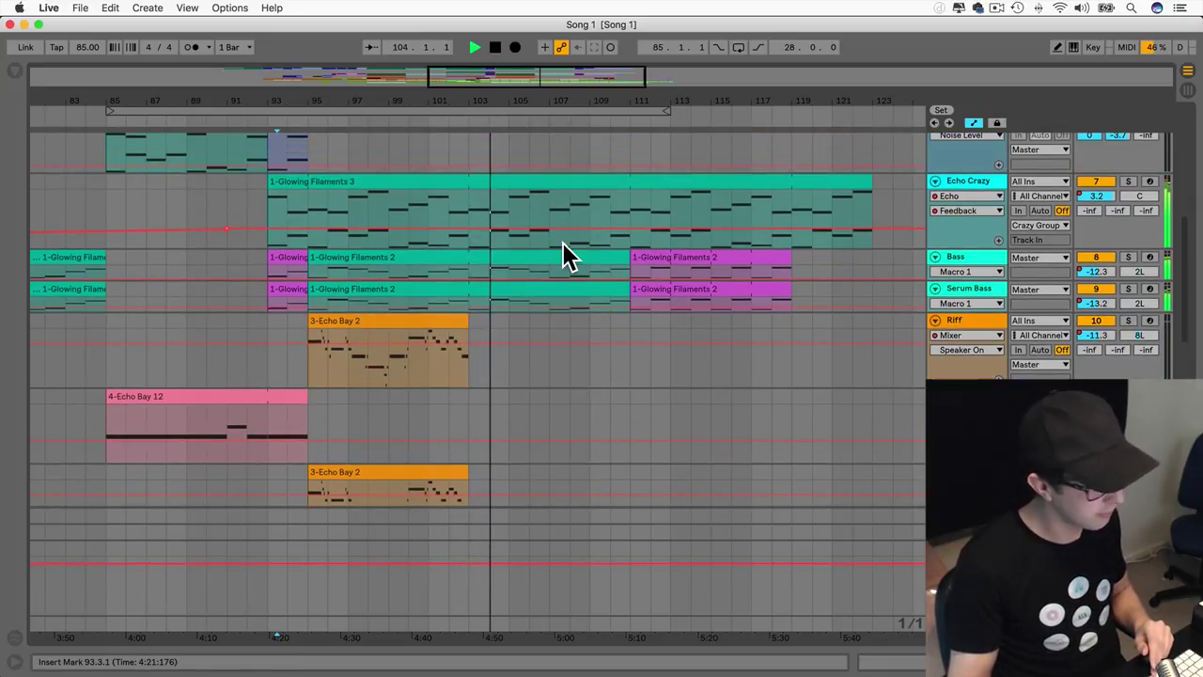
pyautogui.scroll(5, 564, 241)
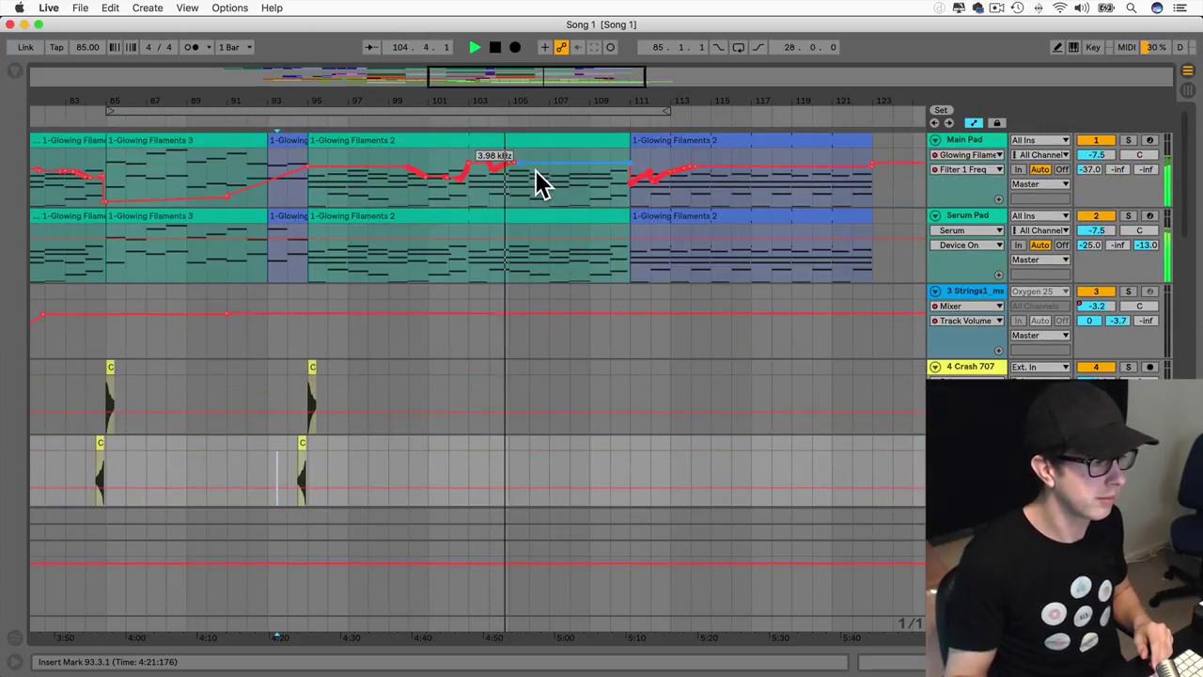
pyautogui.press('b')
pyautogui.moveTo(497, 147); pyautogui.dragTo(562, 148)
pyautogui.press('b')
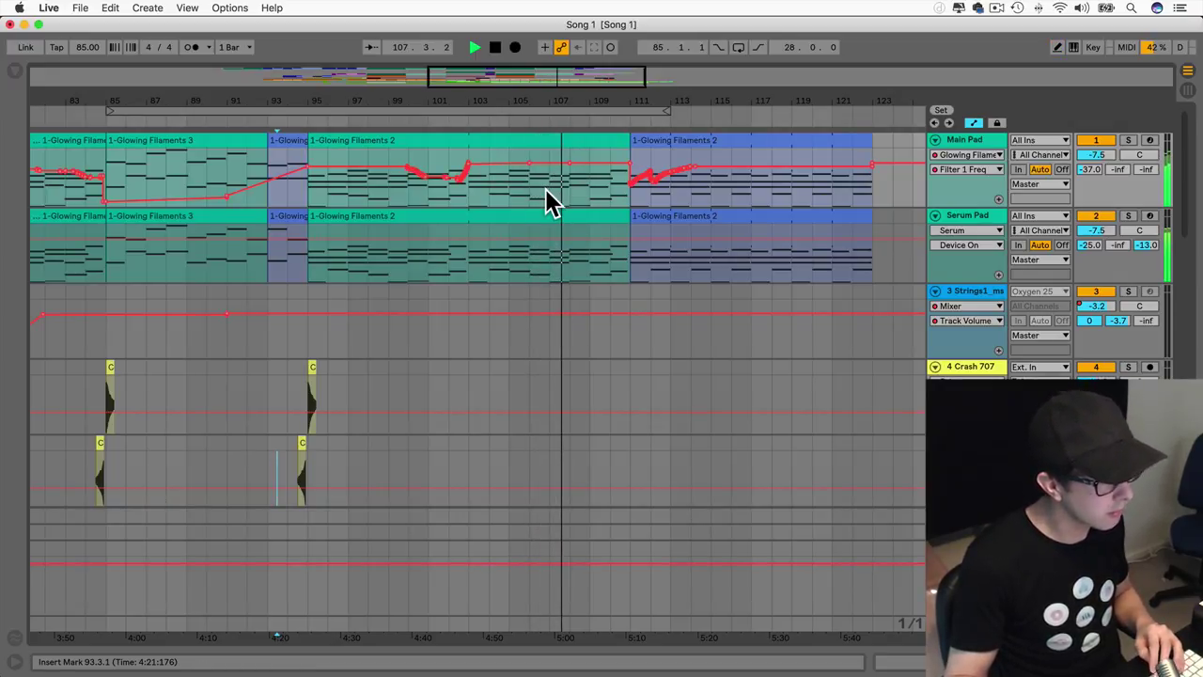
# Step: Move bars 102 to 108 of the 15 Drum Rack track to bar 107 and extend the preceding clip to fill the gap
pyautogui.scroll(-3, 545, 193)
pyautogui.scroll(-3, 552, 202)
pyautogui.moveTo(545, 364); pyautogui.dragTo(508, 368)
pyautogui.press('super+z')
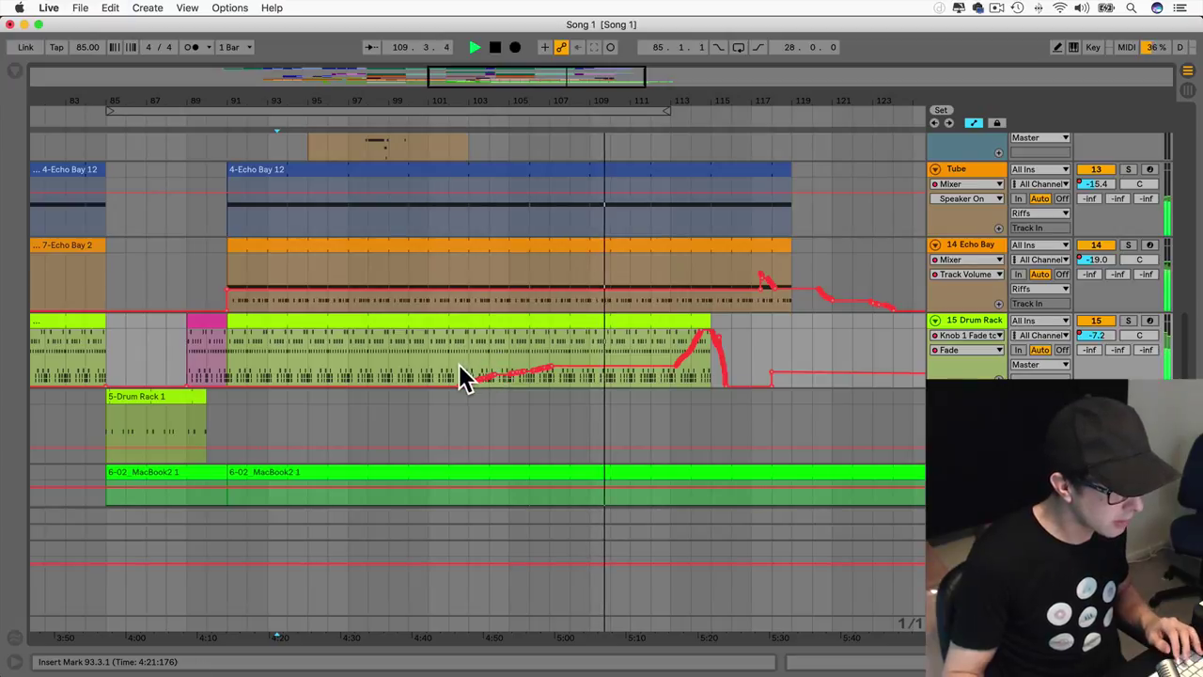
pyautogui.moveTo(460, 332); pyautogui.dragTo(570, 324)
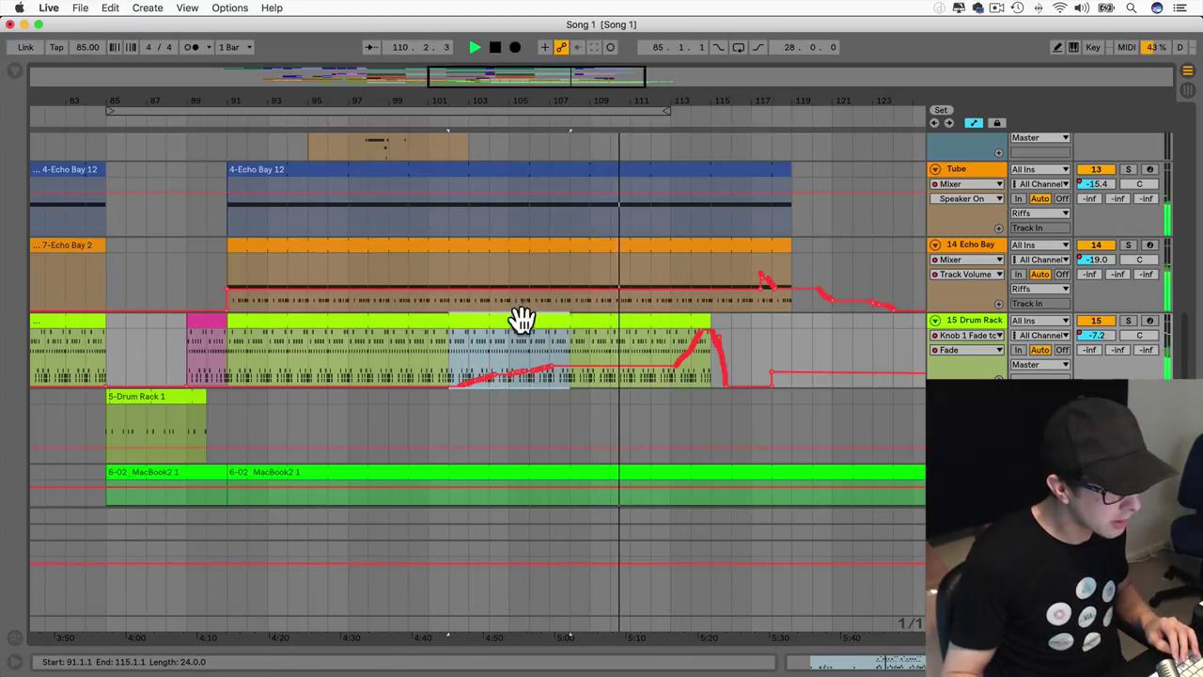
pyautogui.moveTo(483, 325); pyautogui.dragTo(594, 325)
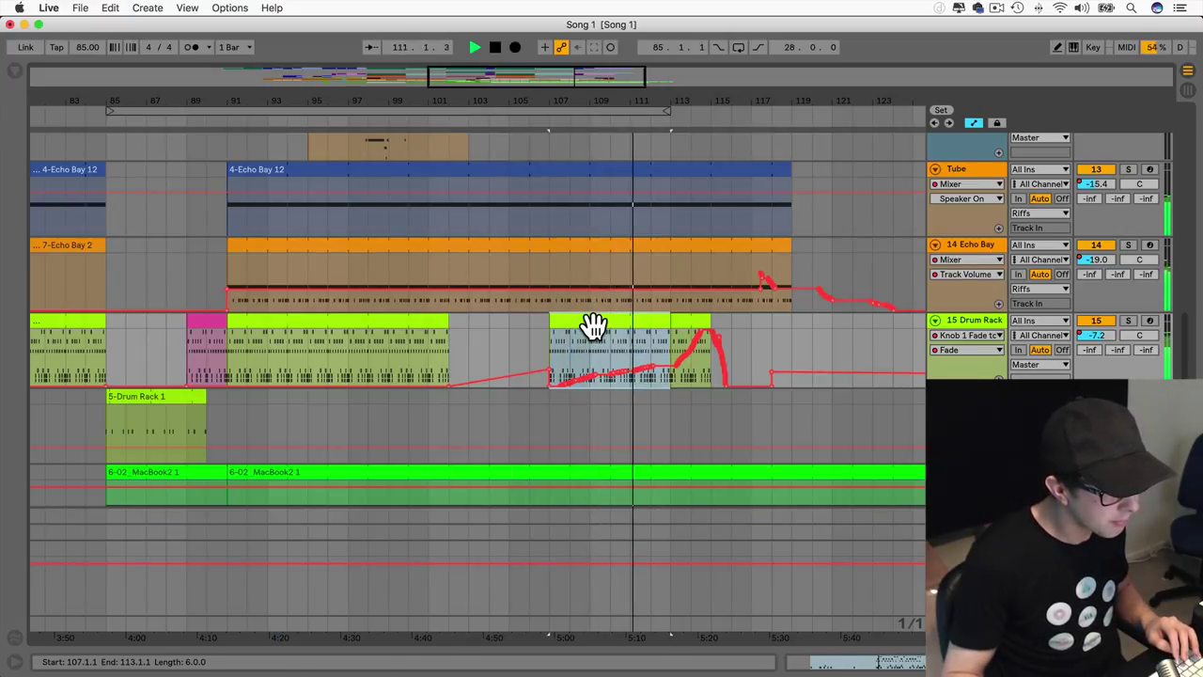
pyautogui.moveTo(457, 363); pyautogui.dragTo(544, 324)
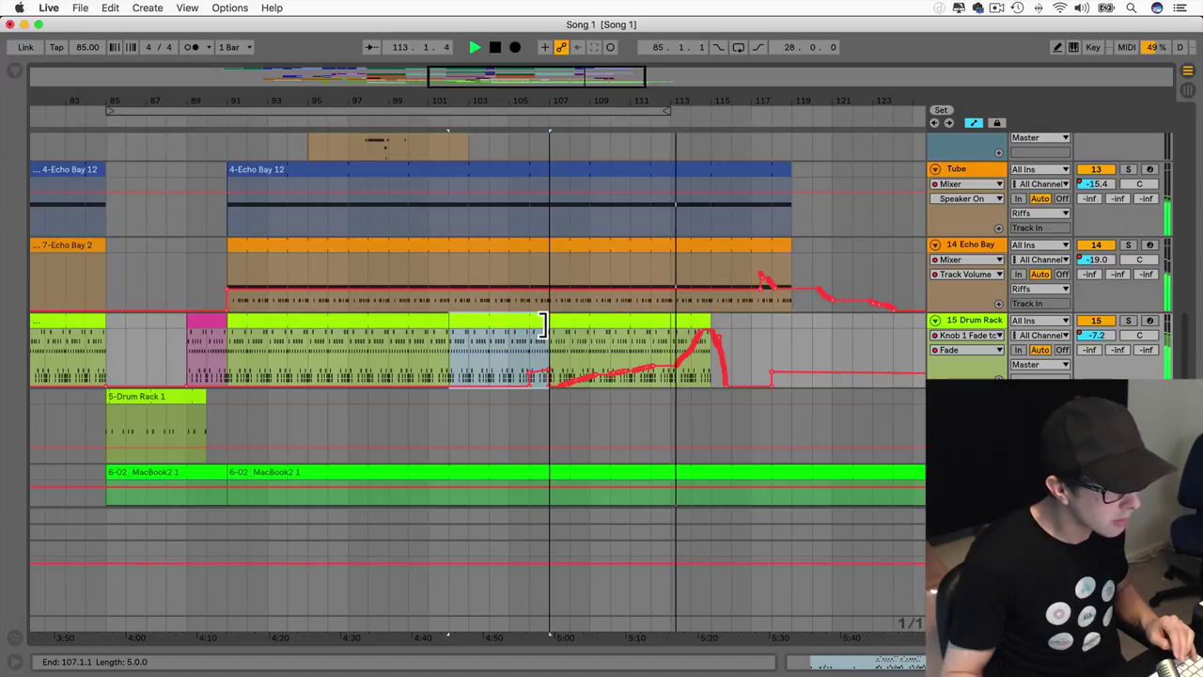
# Step: Flatten the 15 Drum Rack's Fade automation to 0 between bars 102 and 107
pyautogui.click(469, 351)
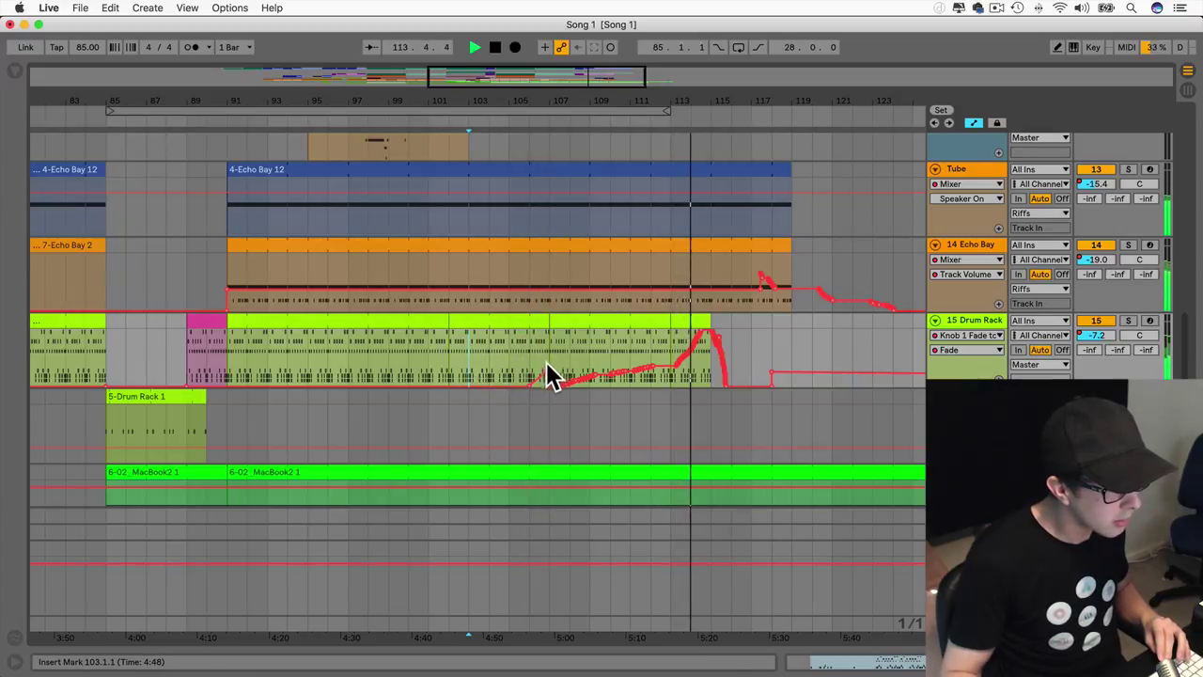
pyautogui.click(443, 350)
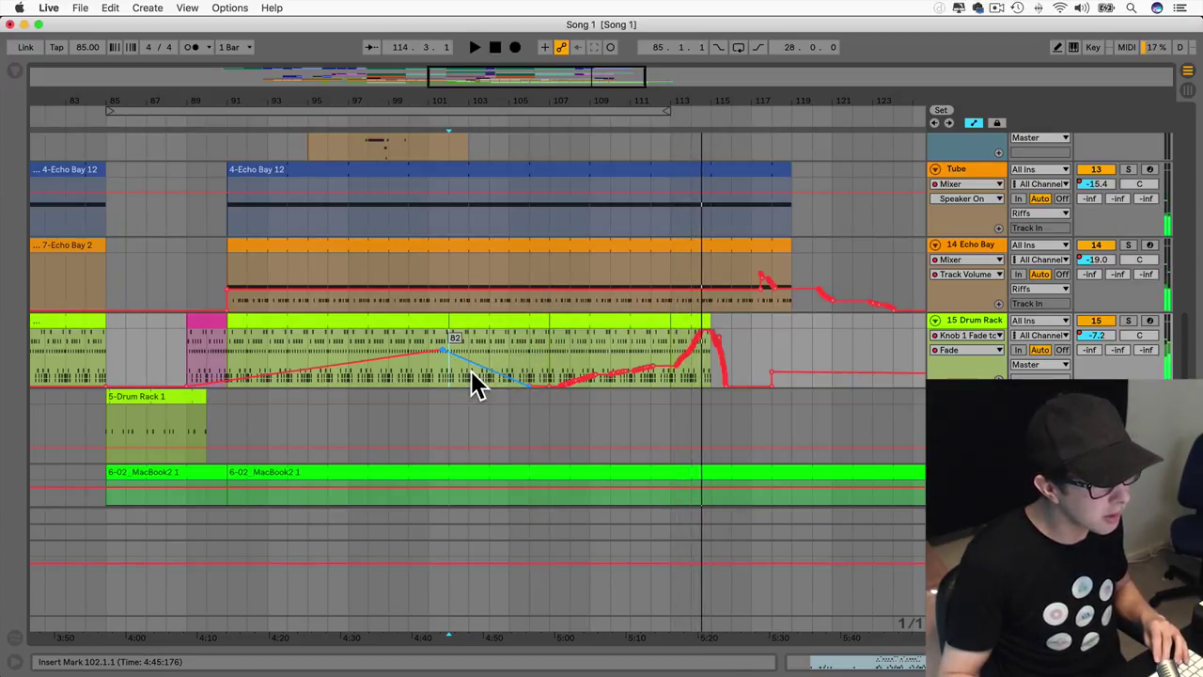
pyautogui.moveTo(478, 384); pyautogui.dragTo(449, 395)
pyautogui.click(530, 385)
pyautogui.moveTo(529, 385); pyautogui.dragTo(529, 386)
pyautogui.click(529, 385)
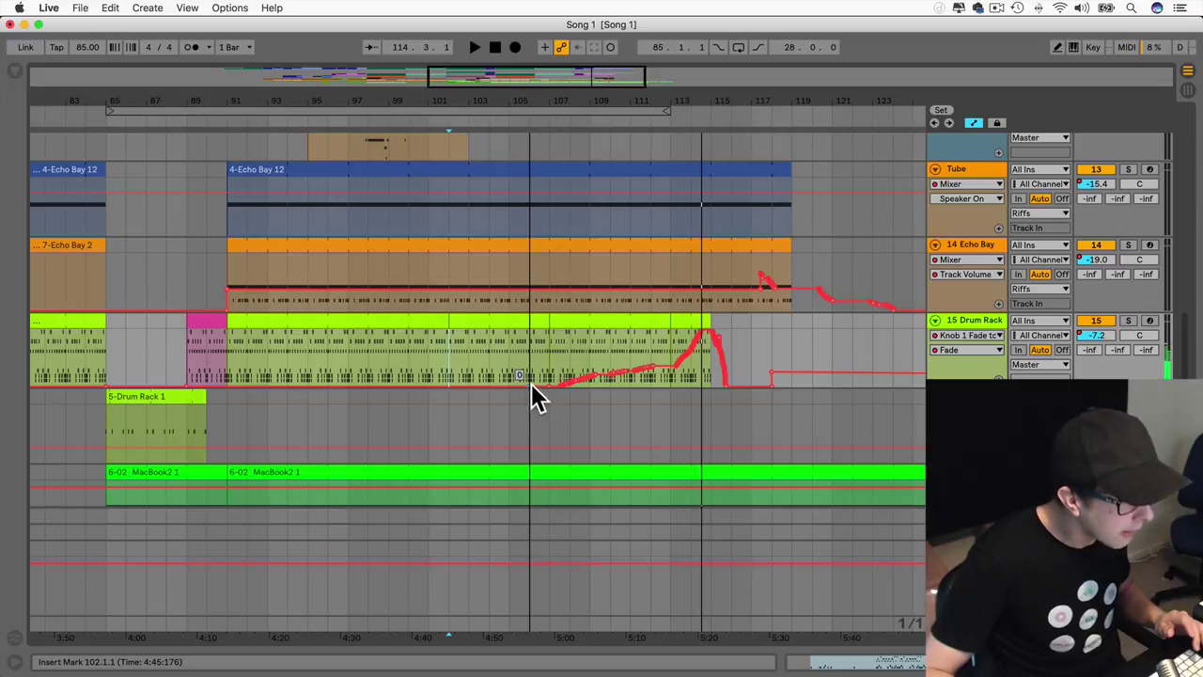
# Step: Play the arrangement from bar 104 to check the reworked drum fade against the pads
pyautogui.click(490, 360)
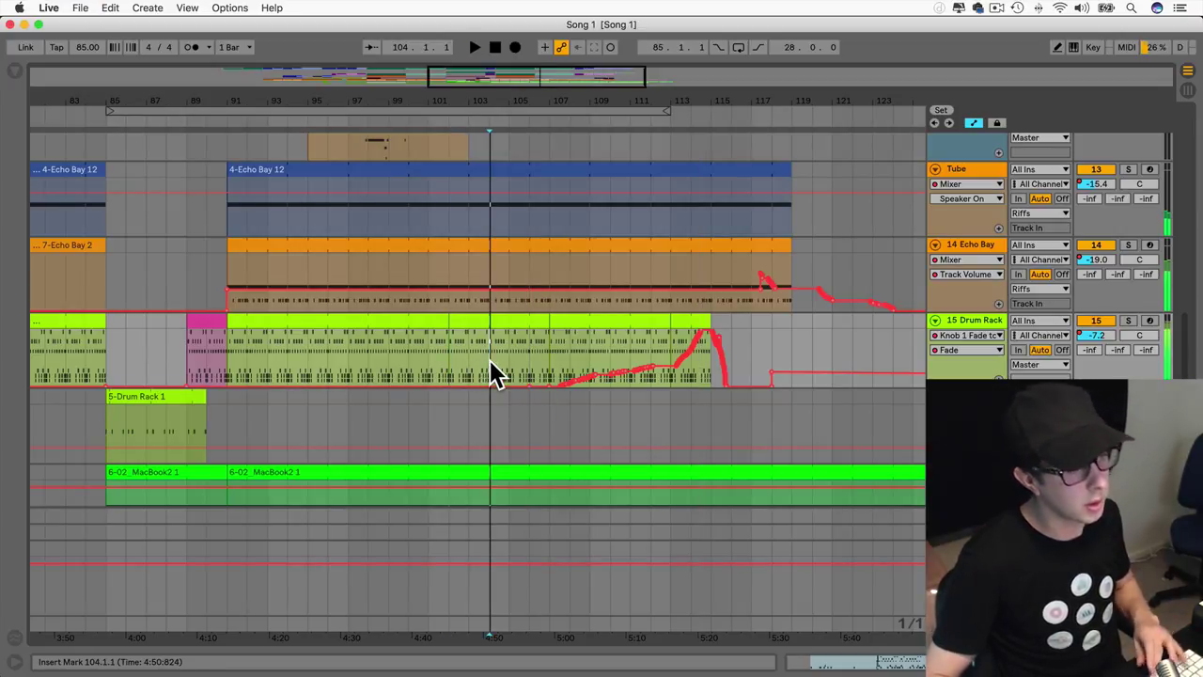
pyautogui.press('space')
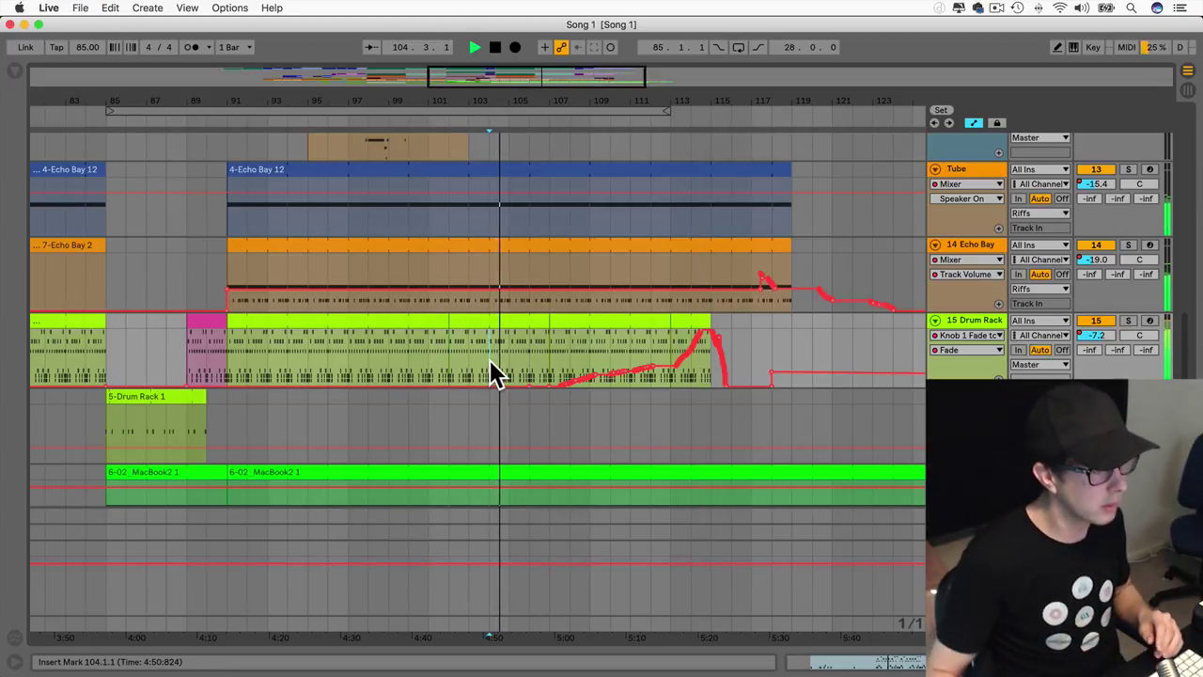
pyautogui.scroll(10, 490, 360)
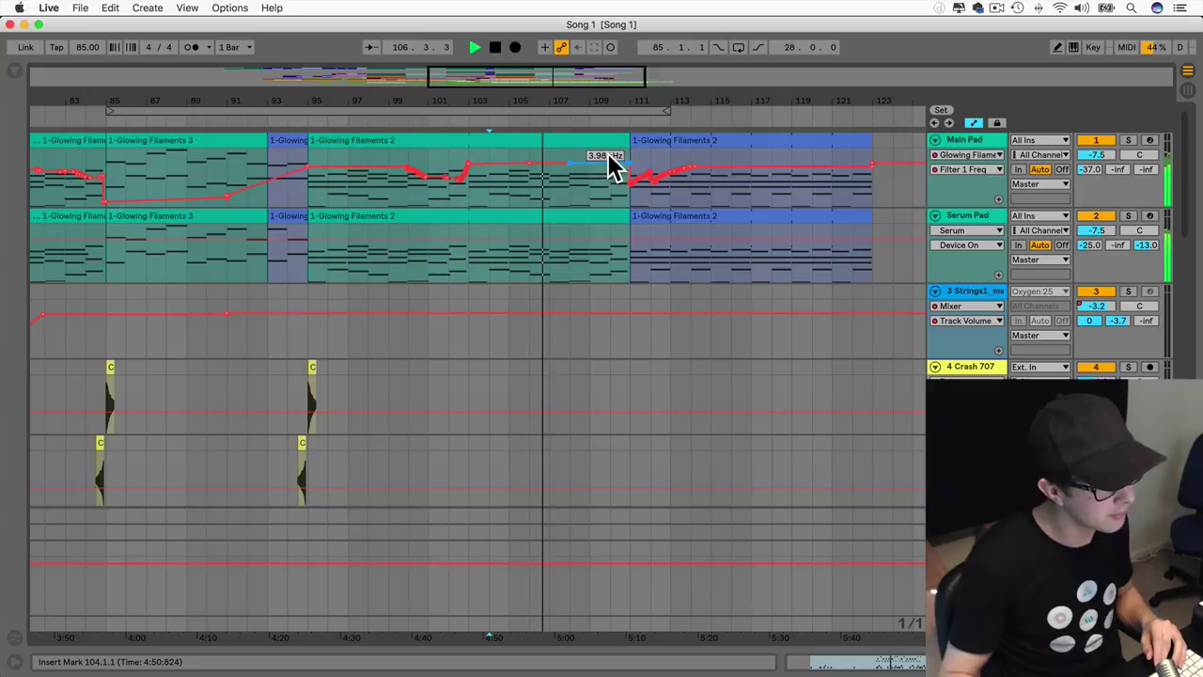
pyautogui.press('space')
# Step: Shorten the Main Pad and Serum Pad clips to end at bar 107 and move their following clips from bar 111 to 107
pyautogui.moveTo(628, 143); pyautogui.dragTo(550, 143)
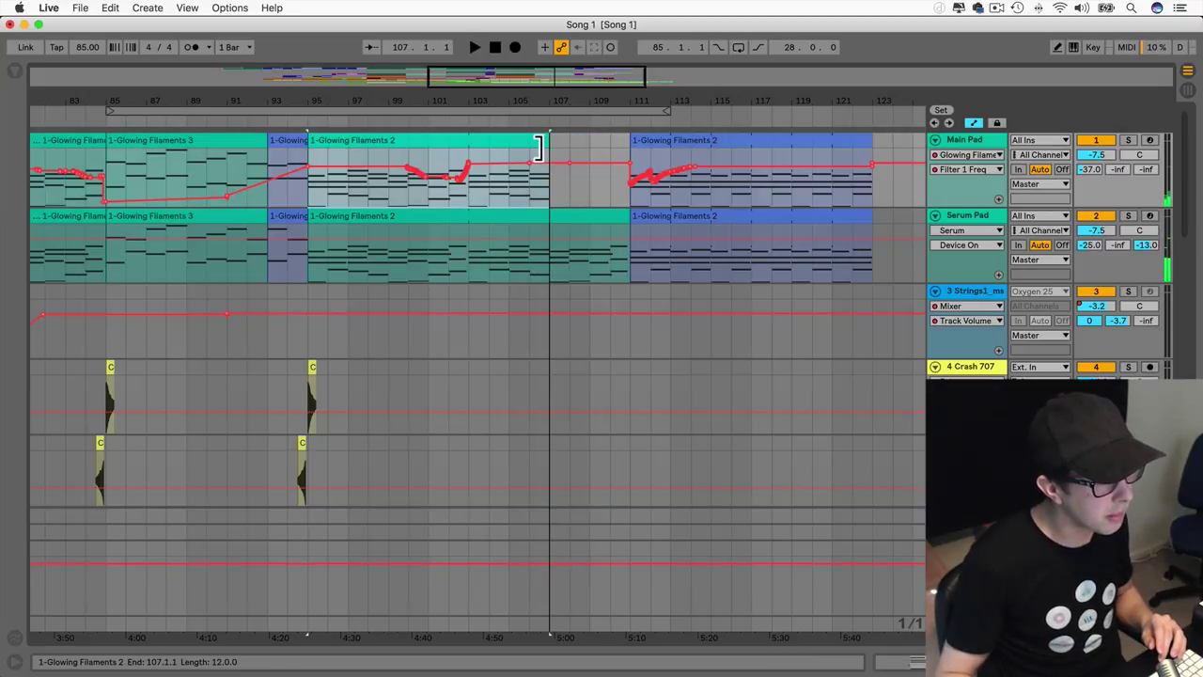
pyautogui.moveTo(622, 218); pyautogui.dragTo(548, 216)
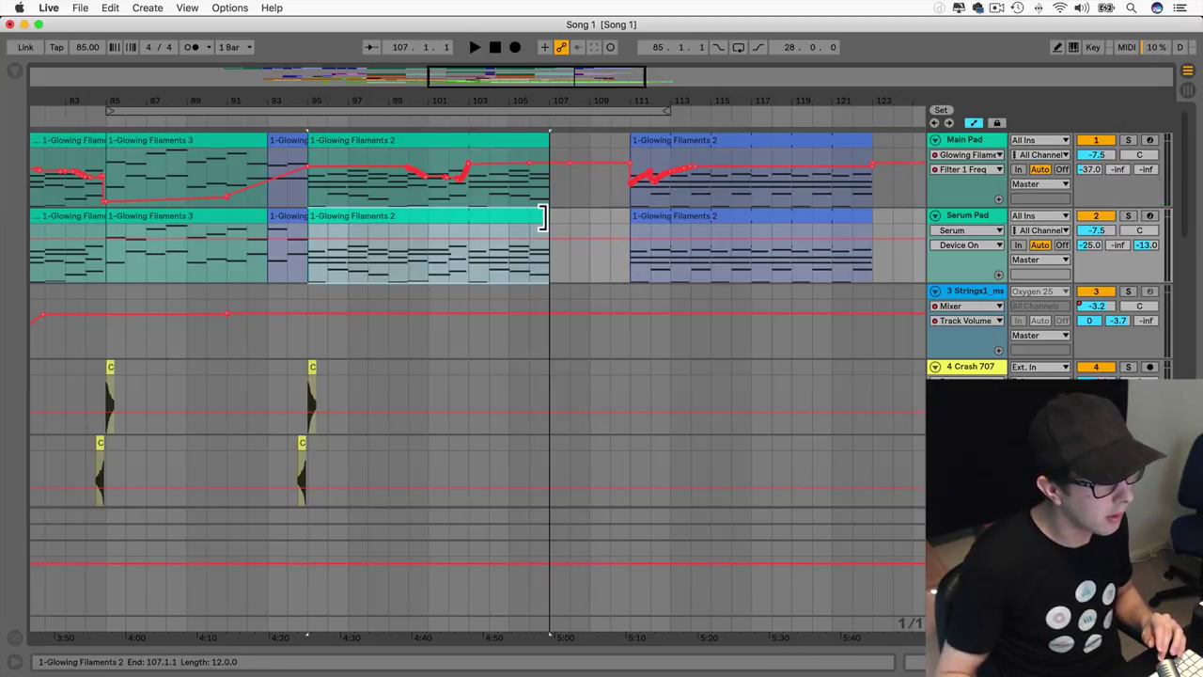
pyautogui.moveTo(631, 153); pyautogui.dragTo(869, 226)
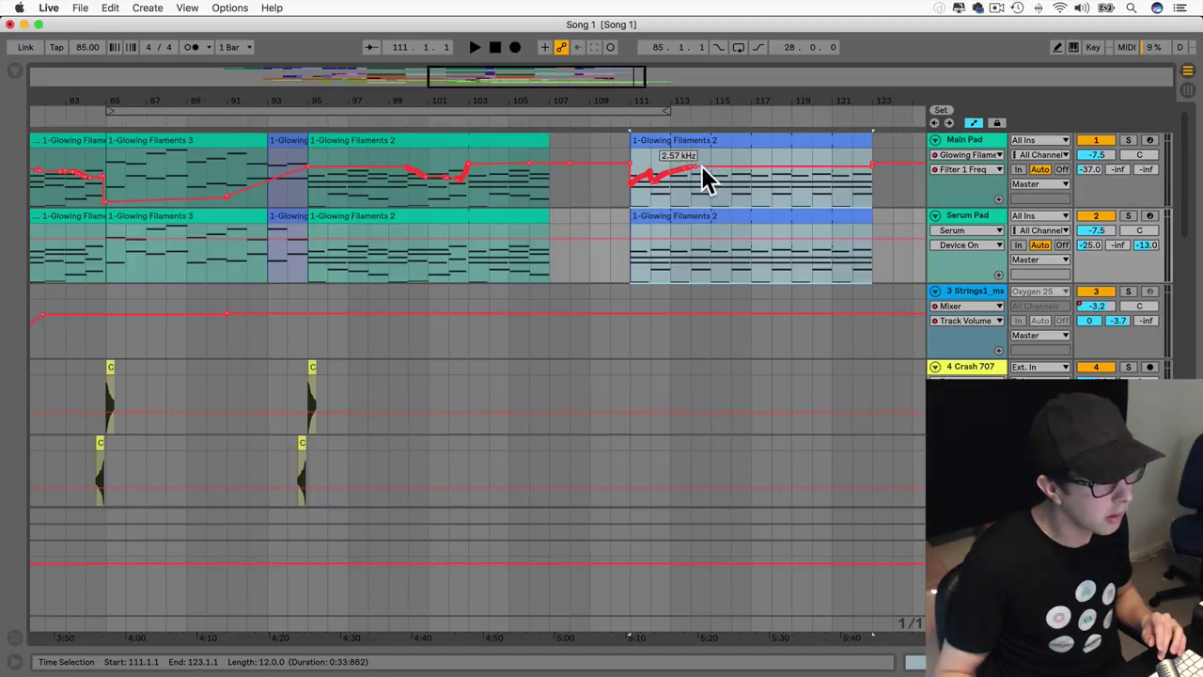
pyautogui.moveTo(658, 139); pyautogui.dragTo(583, 161)
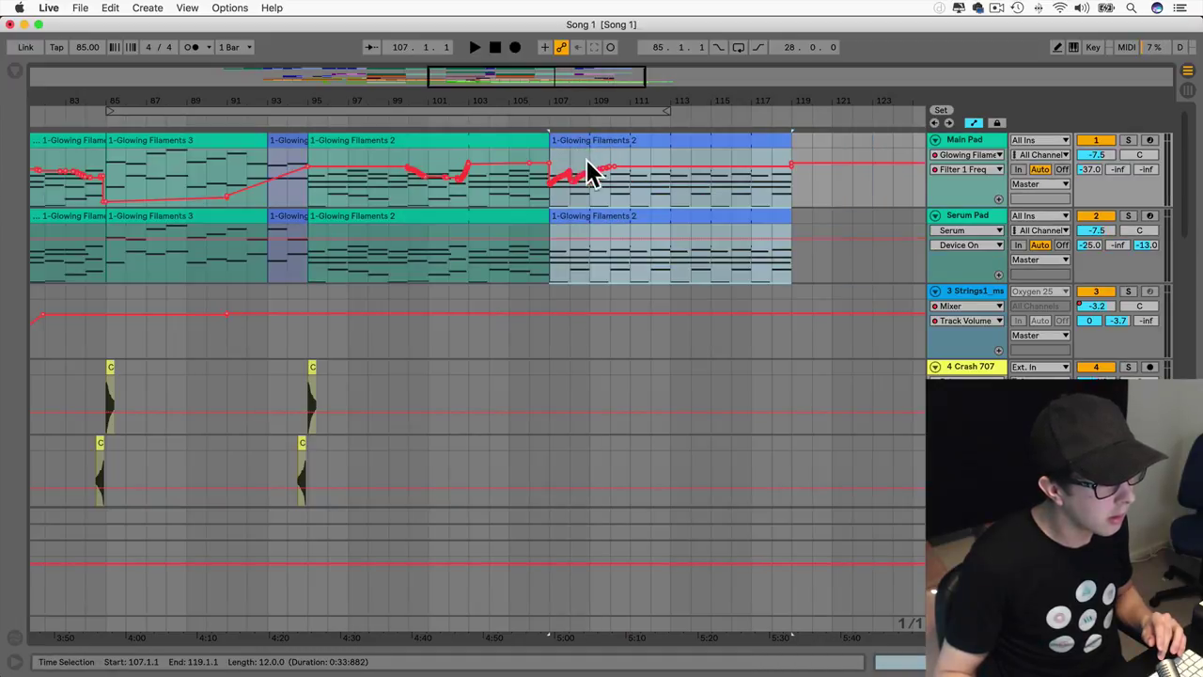
# Step: Delete bars 107 to 111 on the Echo Crazy, Bass and Serum Bass tracks and move the clips after them to bar 107
pyautogui.scroll(-5, 599, 180)
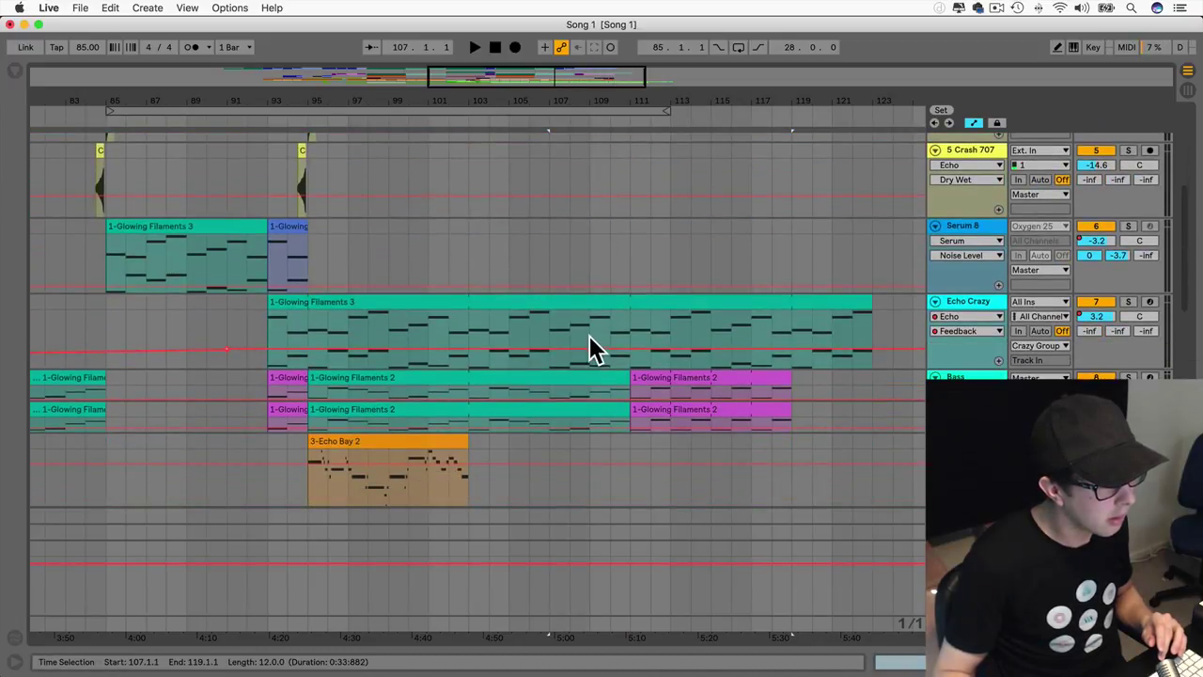
pyautogui.scroll(5, 569, 342)
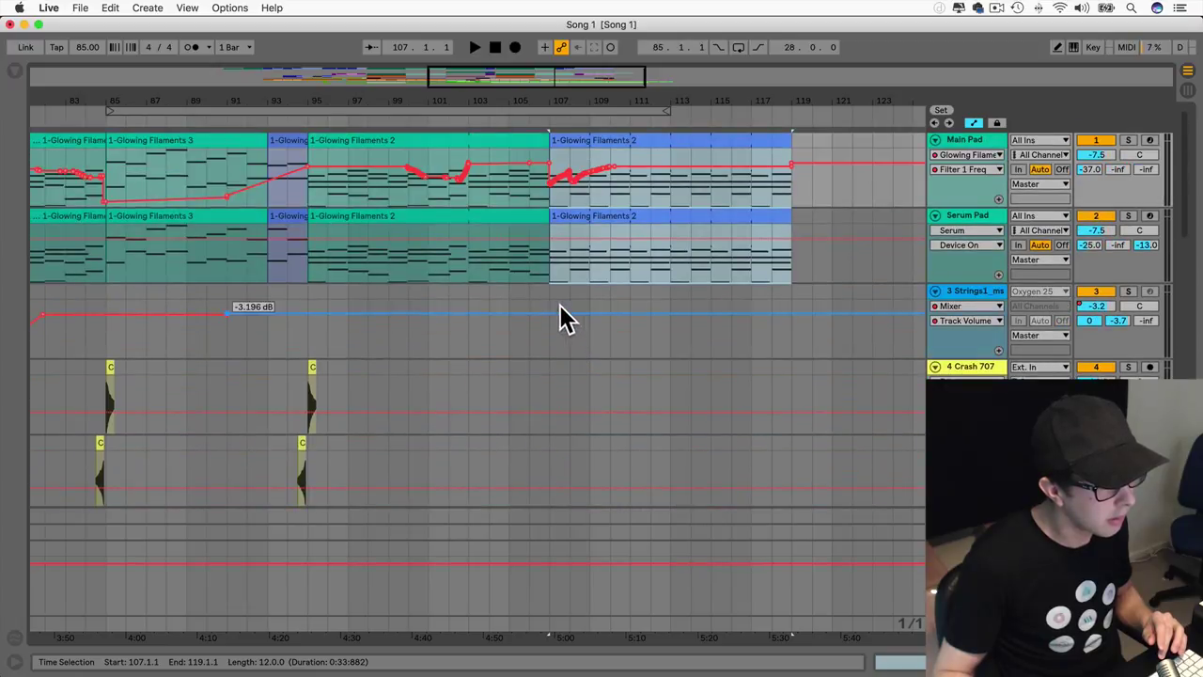
pyautogui.click(551, 302)
pyautogui.scroll(-5, 549, 348)
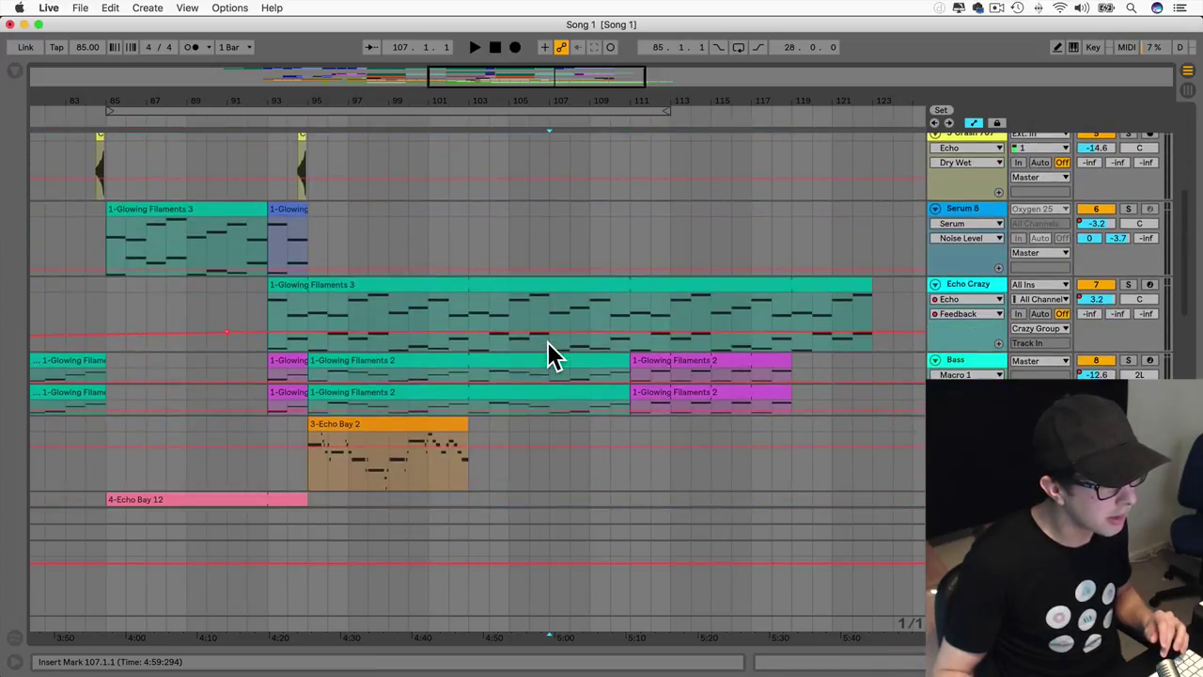
pyautogui.moveTo(549, 346); pyautogui.dragTo(629, 310)
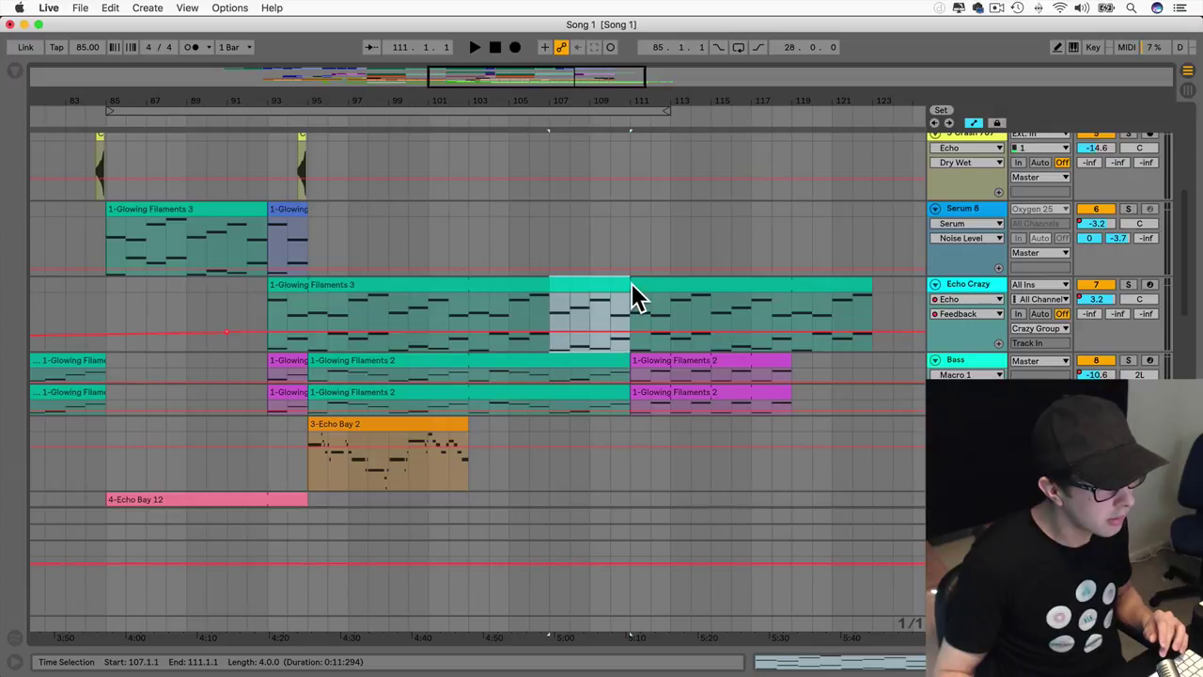
pyautogui.press('Delete')
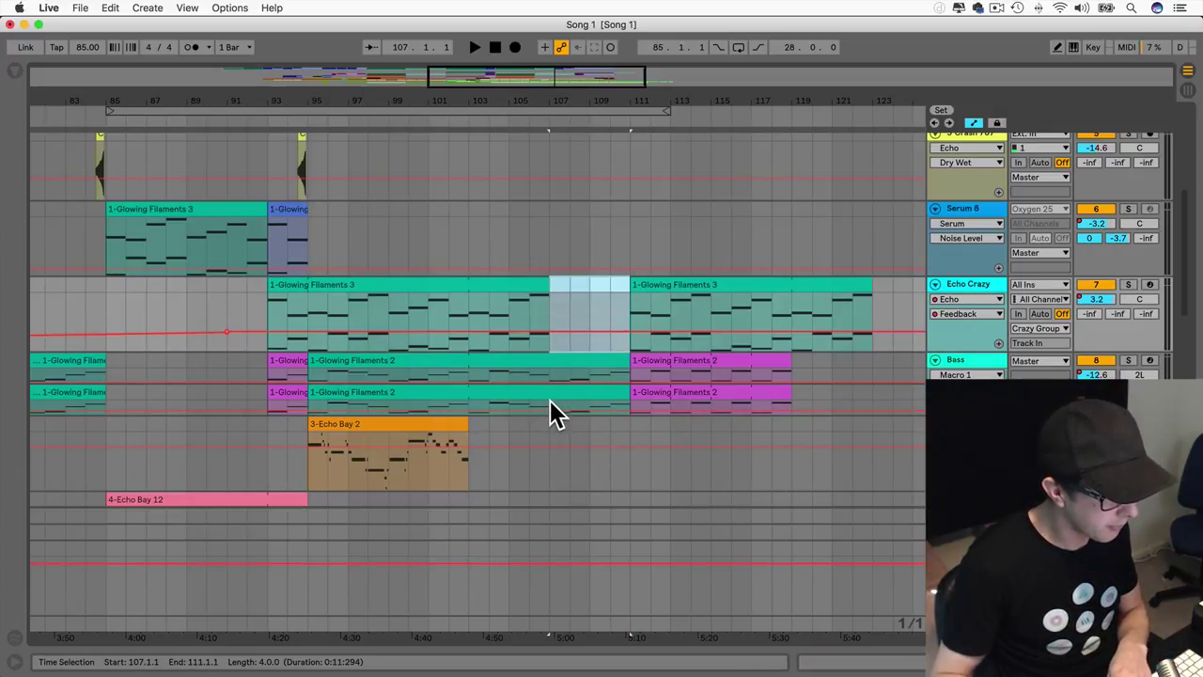
pyautogui.moveTo(551, 405); pyautogui.dragTo(631, 403)
pyautogui.scroll(-5, 632, 360)
pyautogui.scroll(5, 632, 360)
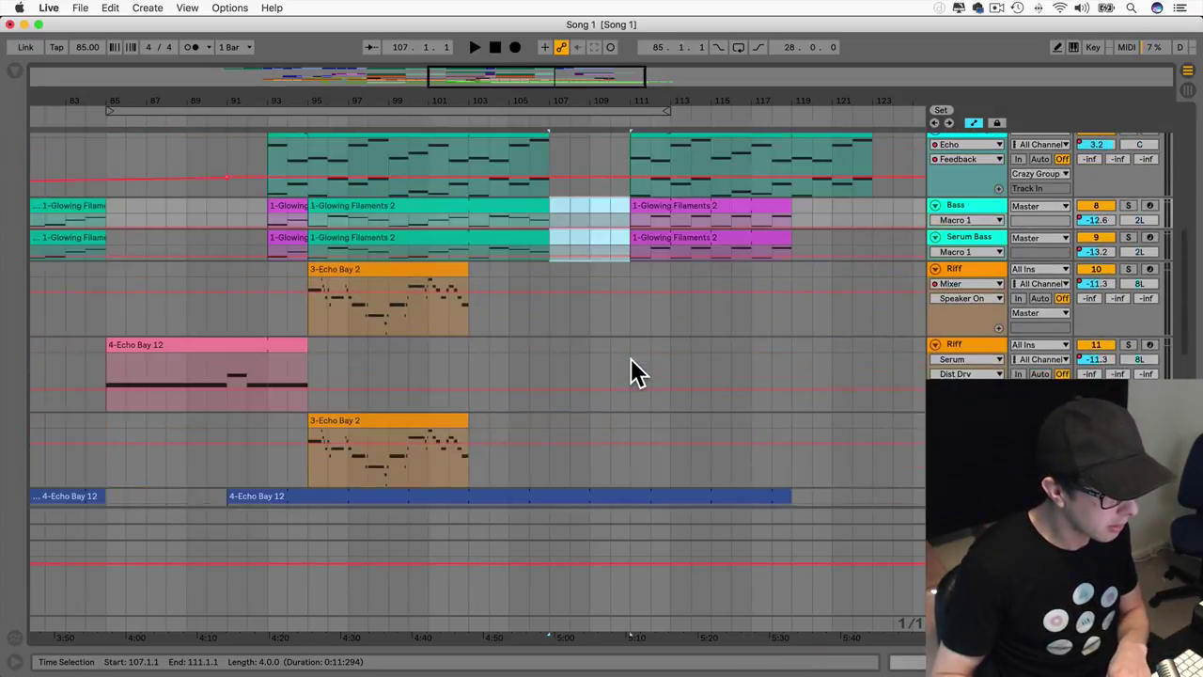
pyautogui.moveTo(628, 248); pyautogui.dragTo(874, 350)
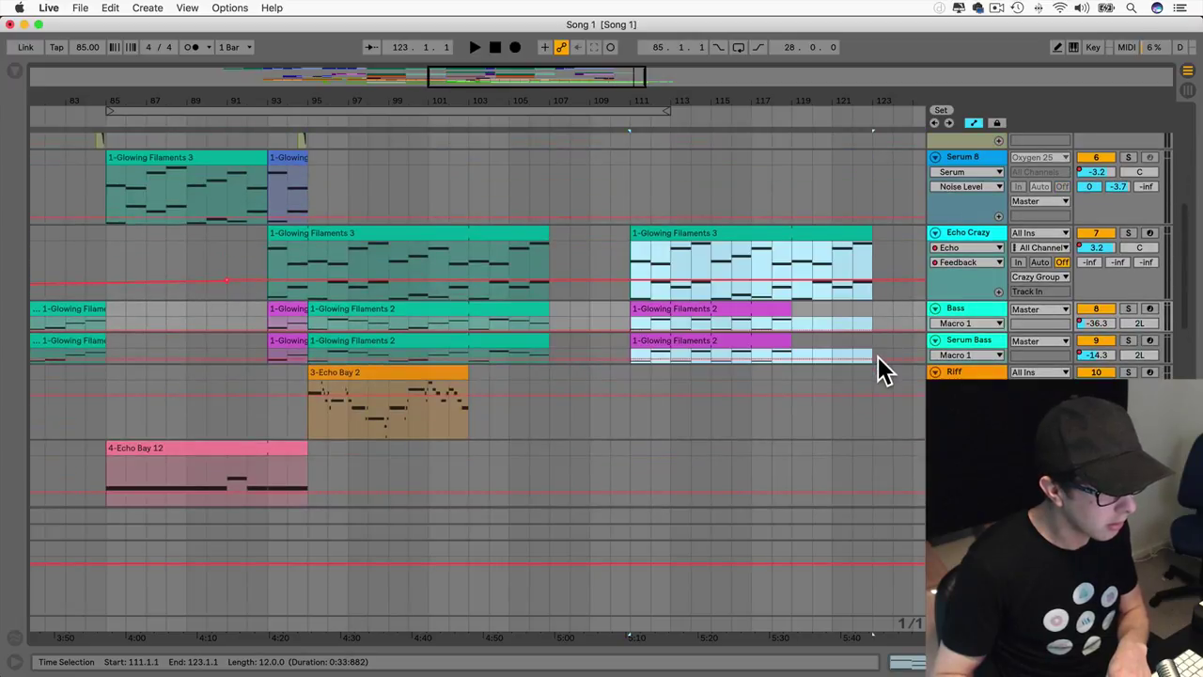
pyautogui.moveTo(687, 255); pyautogui.dragTo(593, 228)
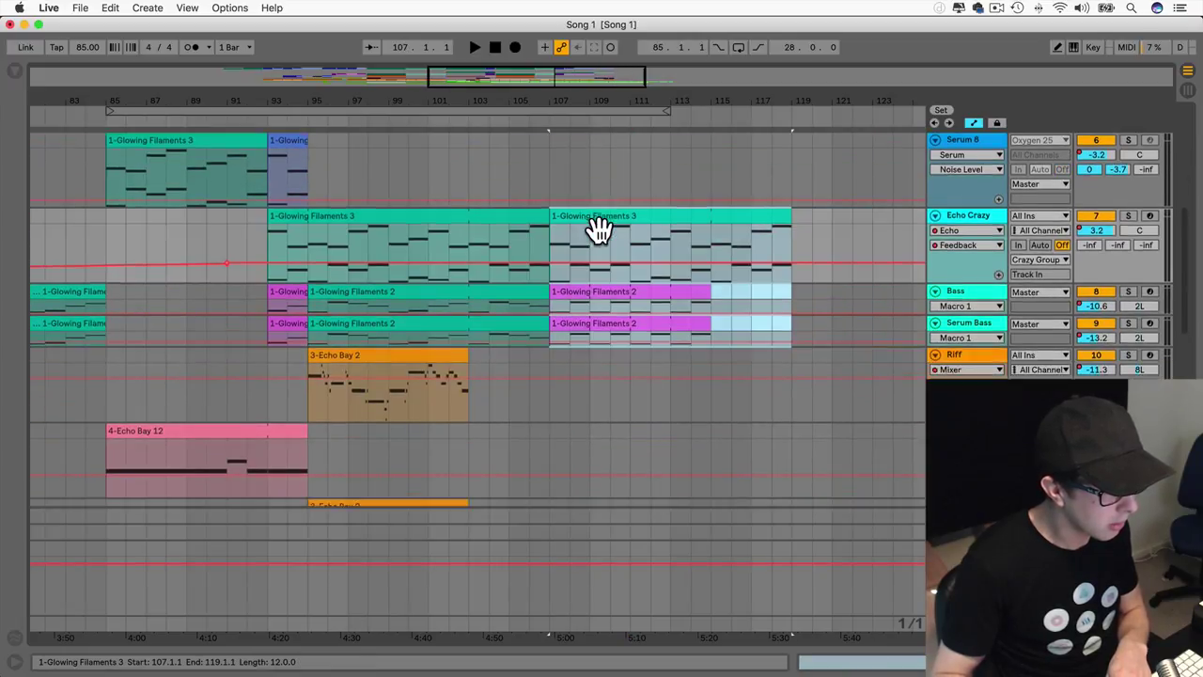
# Step: Move the 15 Drum Rack clips and fade automation from bar 107 onward to bar 102
pyautogui.scroll(-5, 601, 242)
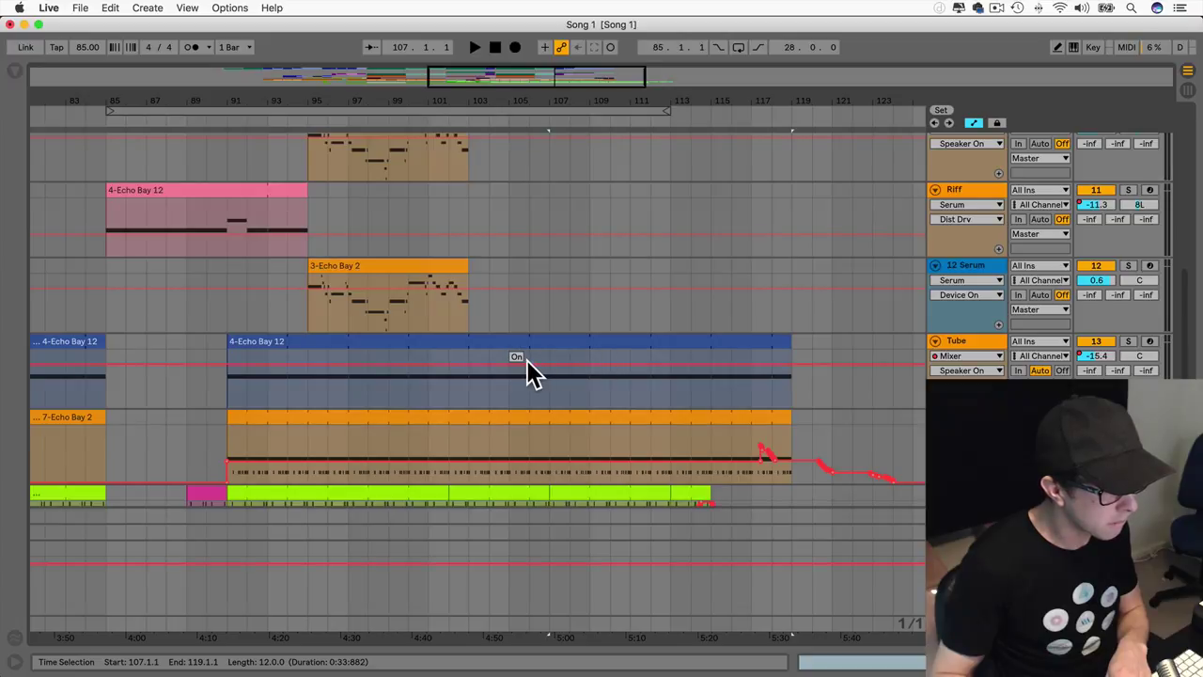
pyautogui.scroll(-5, 526, 370)
pyautogui.moveTo(546, 325); pyautogui.dragTo(771, 317)
pyautogui.press('Delete')
# Step: Delete bars 104 to 110 from the clip on the 14 Echo Bay track
pyautogui.moveTo(580, 305)
pyautogui.mouseDown()
pyautogui.moveTo(477, 305)
pyautogui.moveTo(602, 244)
pyautogui.mouseUp()
pyautogui.scroll(1, 484, 282)
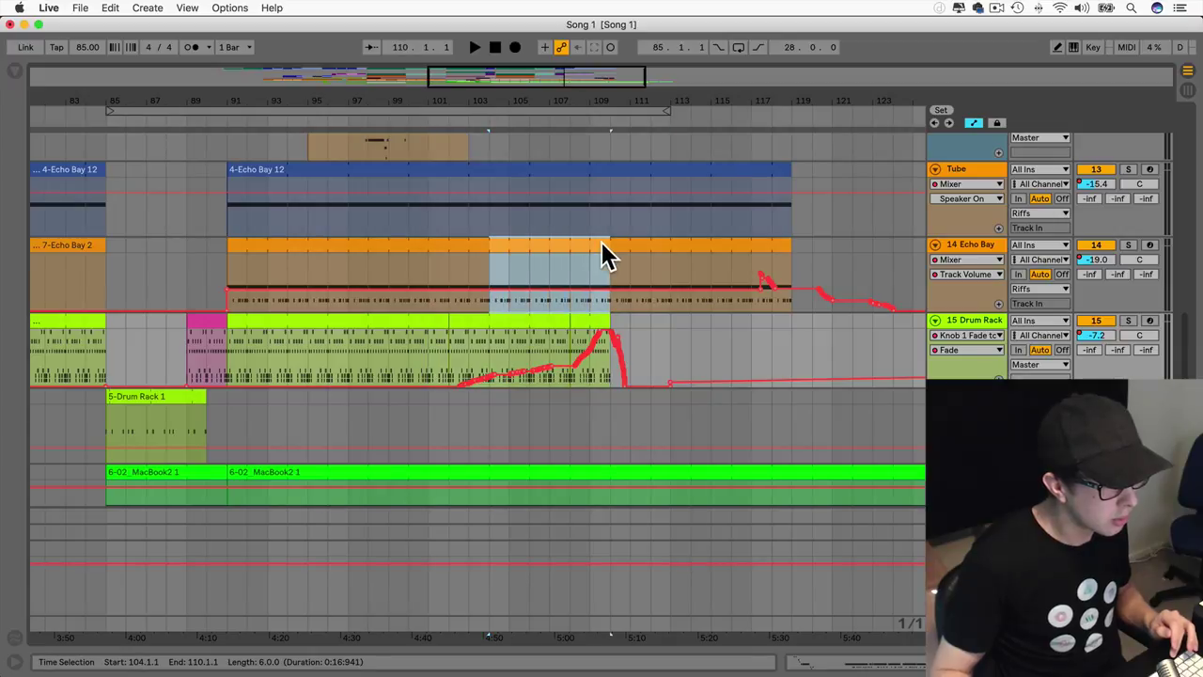
pyautogui.press('Delete')
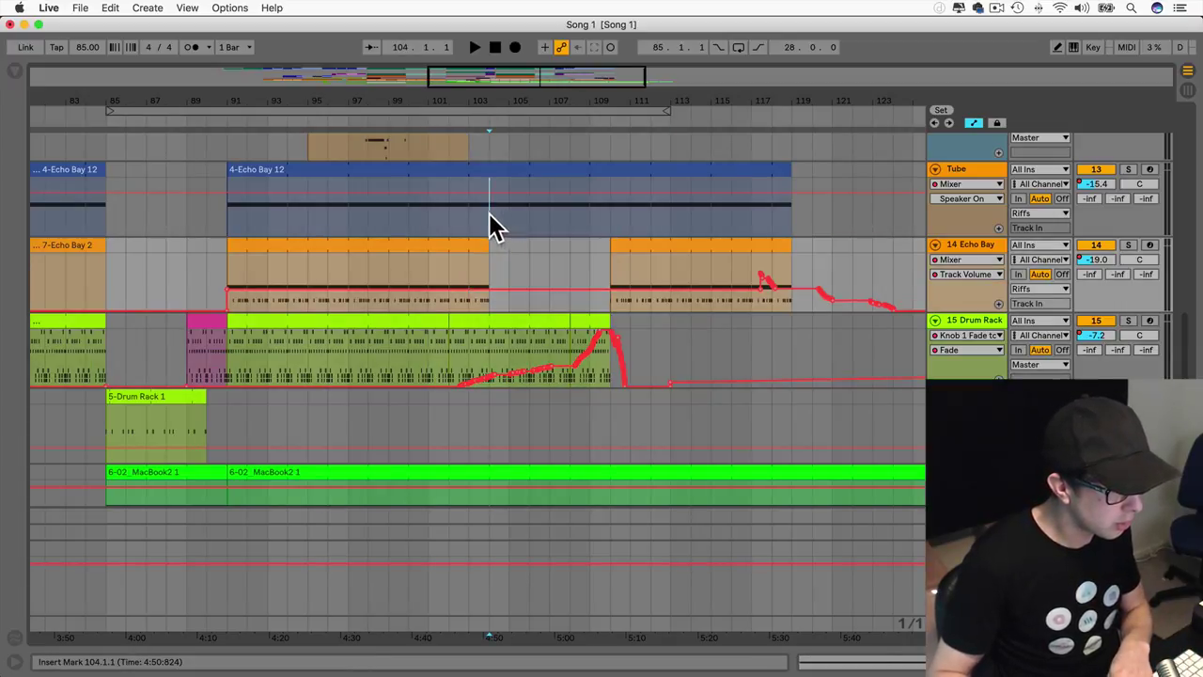
# Step: Remove bars 103 to 109 from the Tube track and move the Tube and Echo Bay material after the cut six bars earlier
pyautogui.moveTo(495, 229); pyautogui.dragTo(512, 202)
pyautogui.keyDown('shift'); pyautogui.click(590, 194); pyautogui.keyUp('shift')
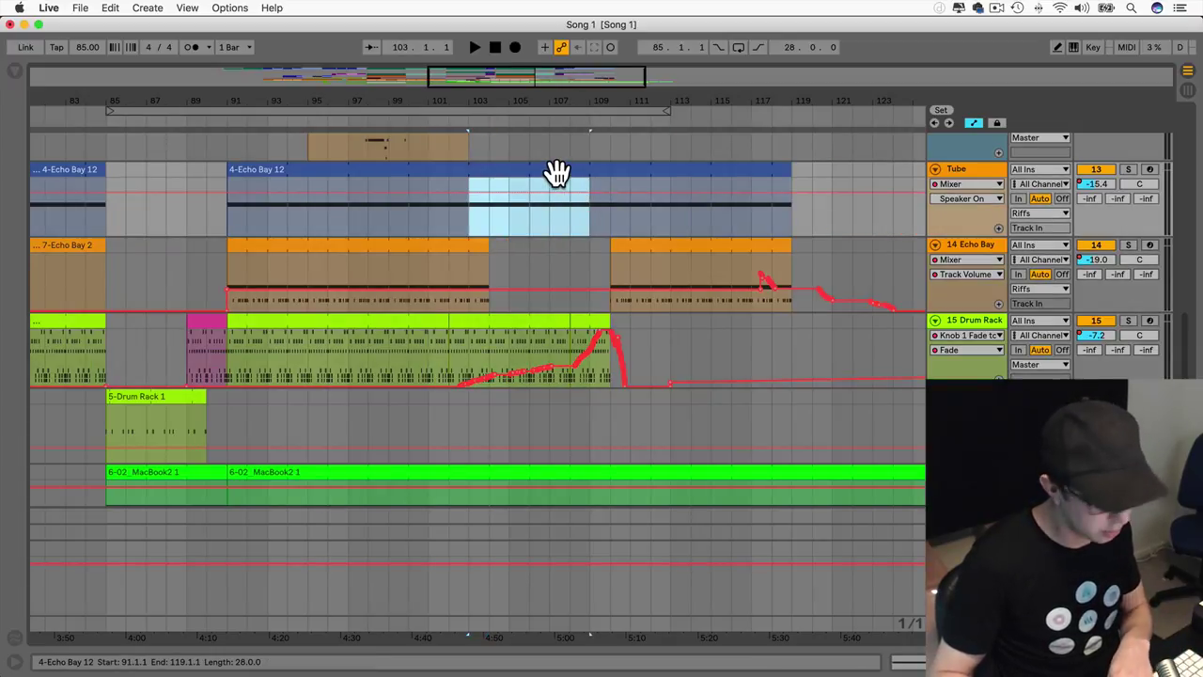
pyautogui.click(573, 172)
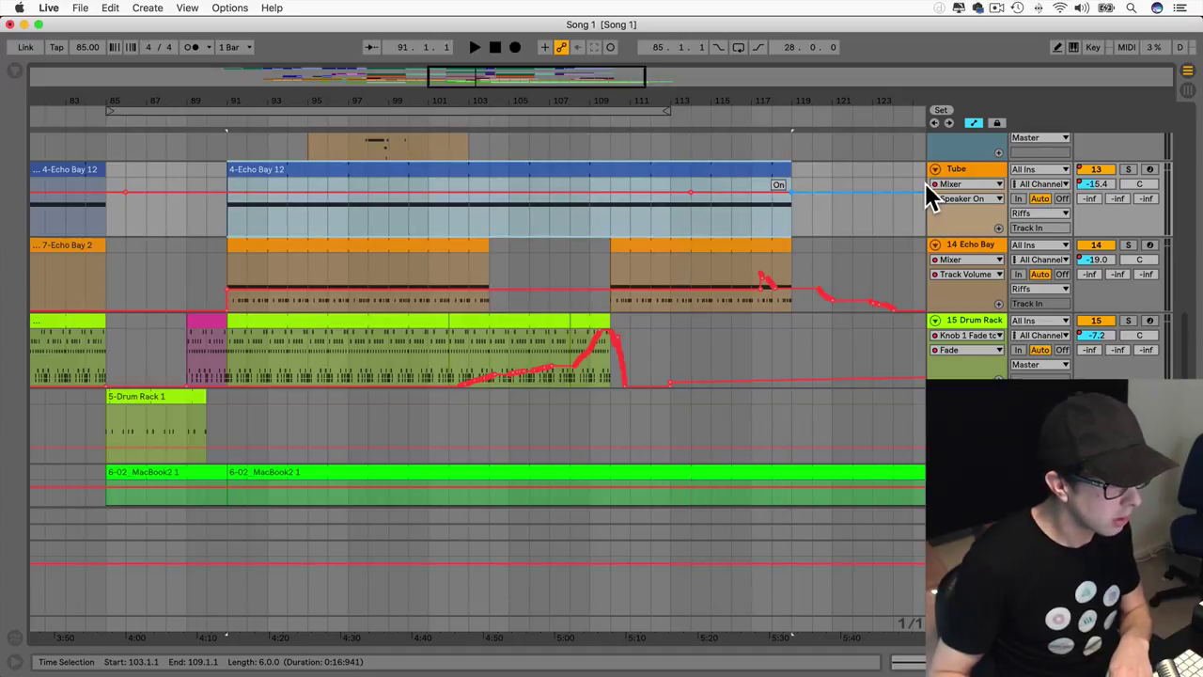
pyautogui.moveTo(589, 218); pyautogui.dragTo(470, 179)
pyautogui.click(502, 170)
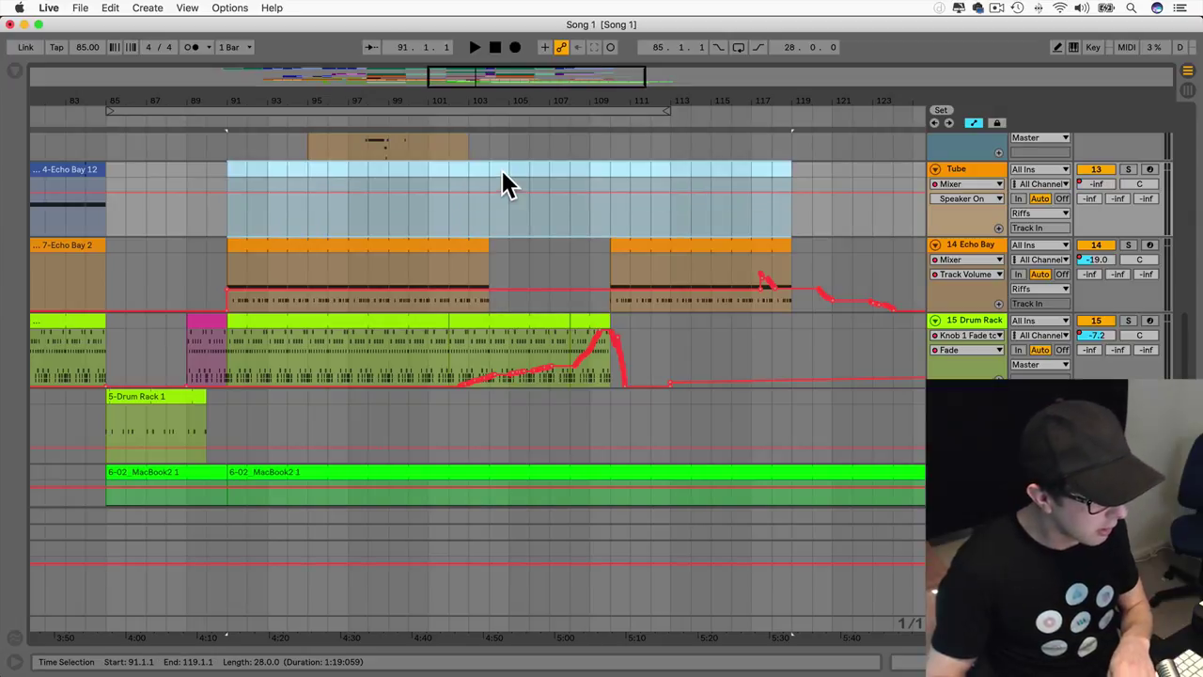
pyautogui.click(534, 225)
pyautogui.moveTo(468, 211); pyautogui.dragTo(813, 253)
pyautogui.moveTo(605, 167); pyautogui.dragTo(507, 201)
# Step: Shorten the long clip on the 17 02_MacBook track to end at bar 113
pyautogui.scroll(-5, 531, 225)
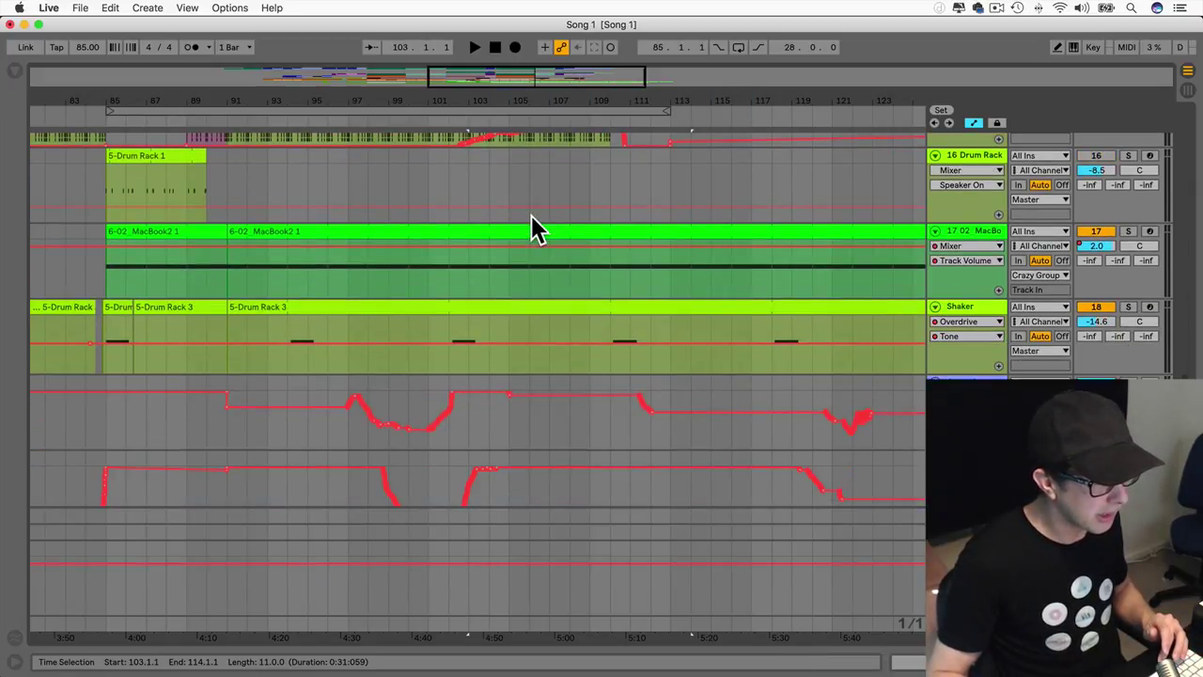
pyautogui.scroll(3, 531, 231)
pyautogui.hscroll(5, 538, 230)
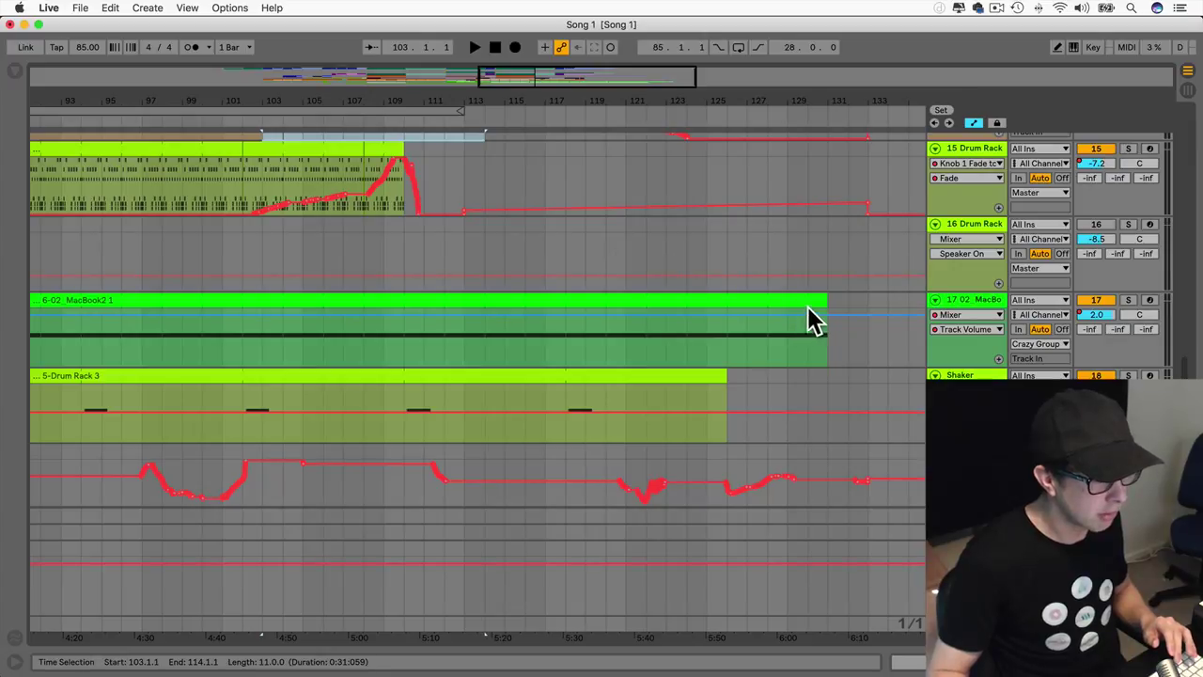
pyautogui.moveTo(824, 303); pyautogui.dragTo(465, 303)
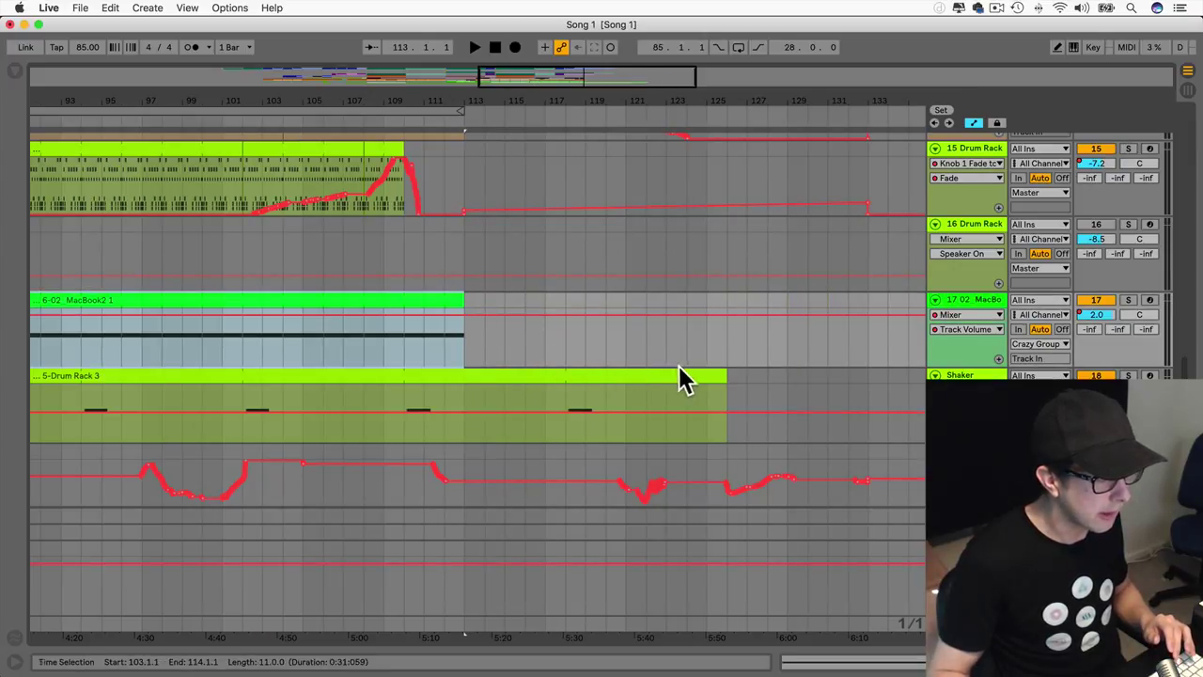
# Step: Shorten the long clip on the Shaker track to end at bar 113 and save the Set
pyautogui.moveTo(721, 388); pyautogui.dragTo(452, 372)
pyautogui.scroll(5, 503, 360)
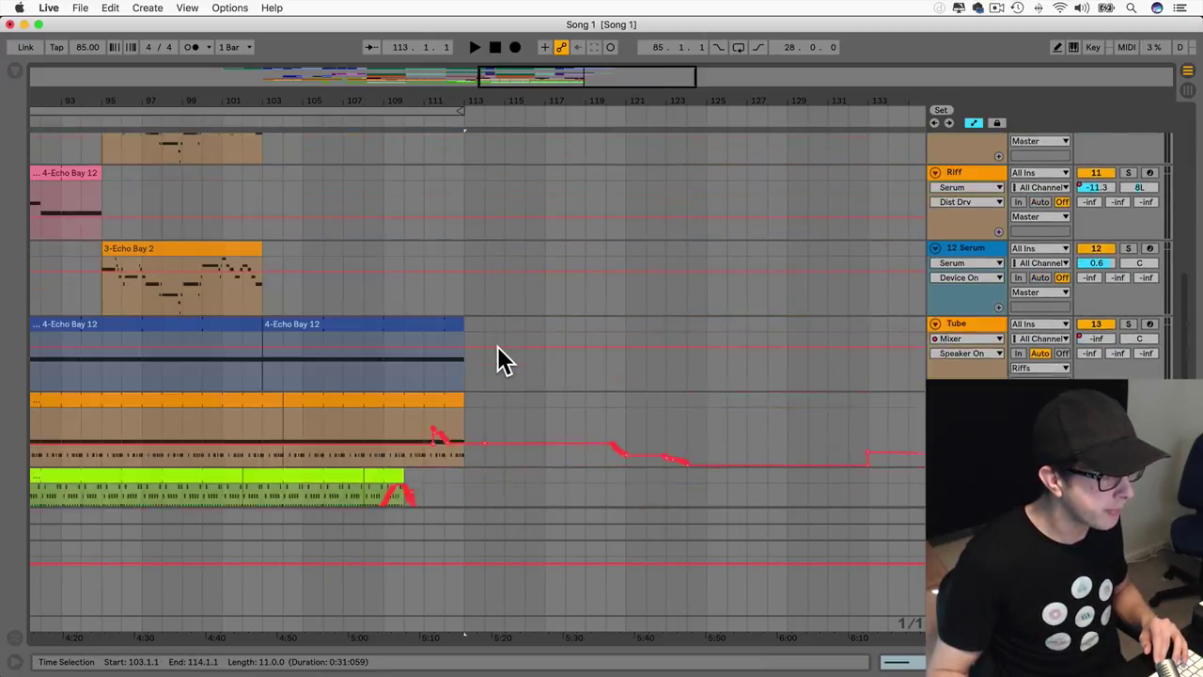
pyautogui.scroll(8, 503, 360)
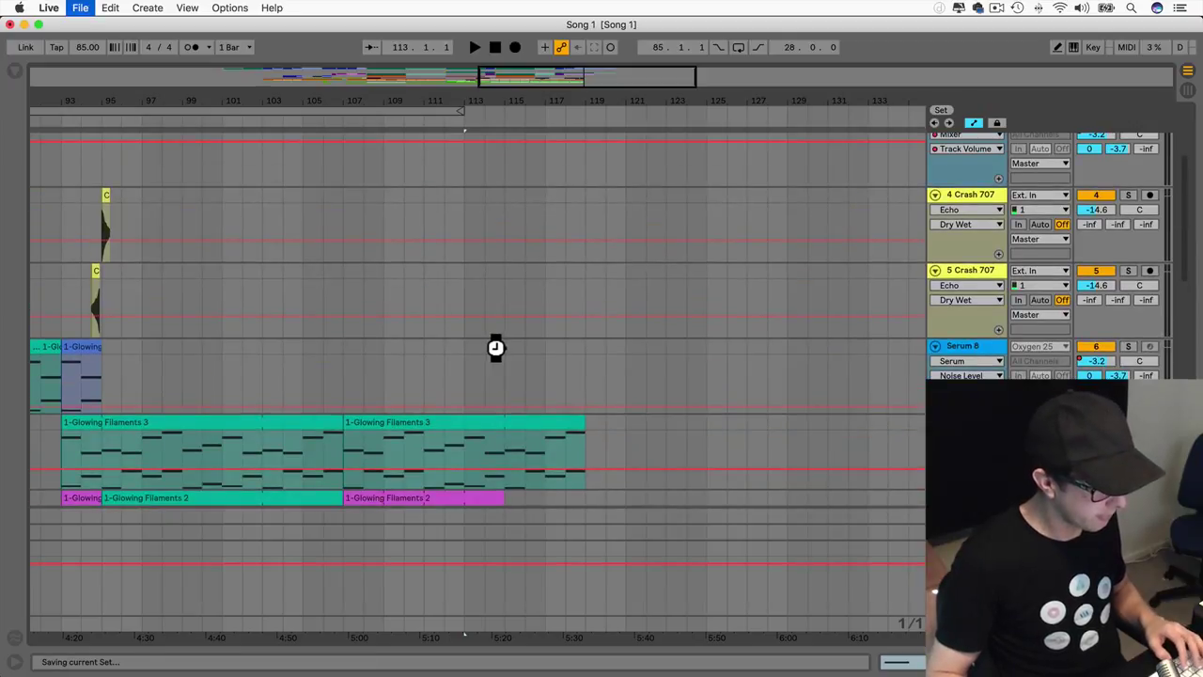
# Step: Shorten the last clip on the Echo Crazy track to end at bar 117
pyautogui.scroll(-6, 502, 357)
pyautogui.hscroll(-2, 365, 269)
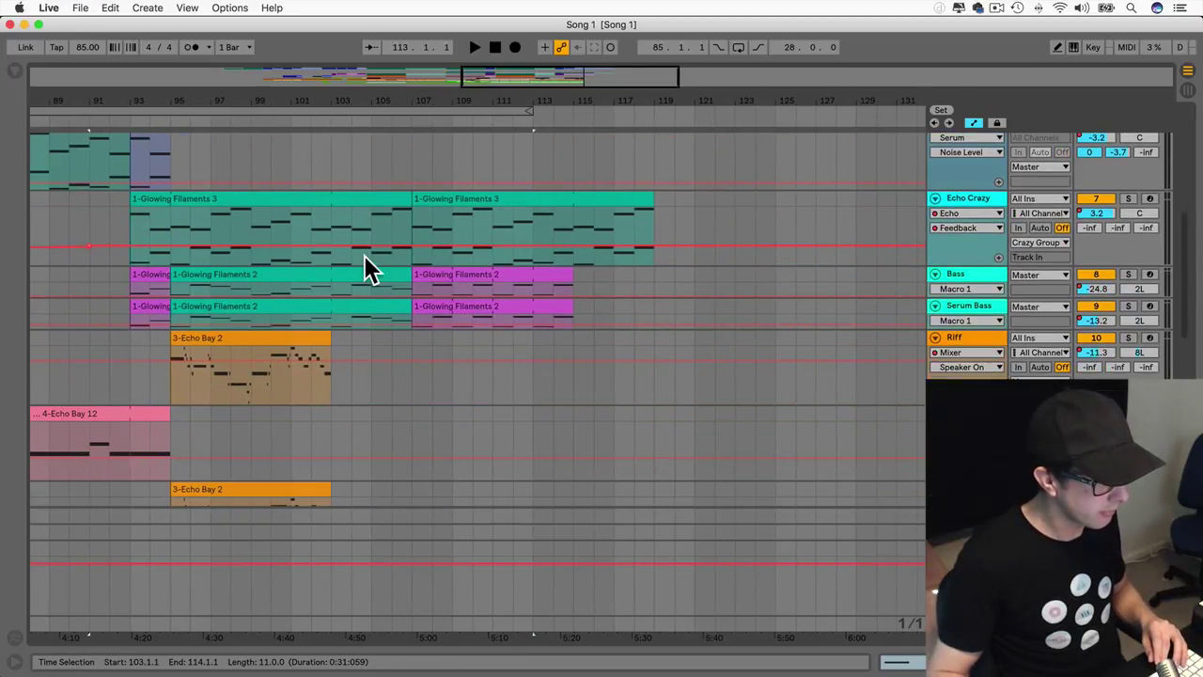
pyautogui.scroll(3, 366, 269)
pyautogui.moveTo(646, 358); pyautogui.dragTo(615, 352)
pyautogui.click(635, 363)
# Step: Shorten the last Main Pad and Serum Pad clips to end at bar 118
pyautogui.scroll(5, 634, 363)
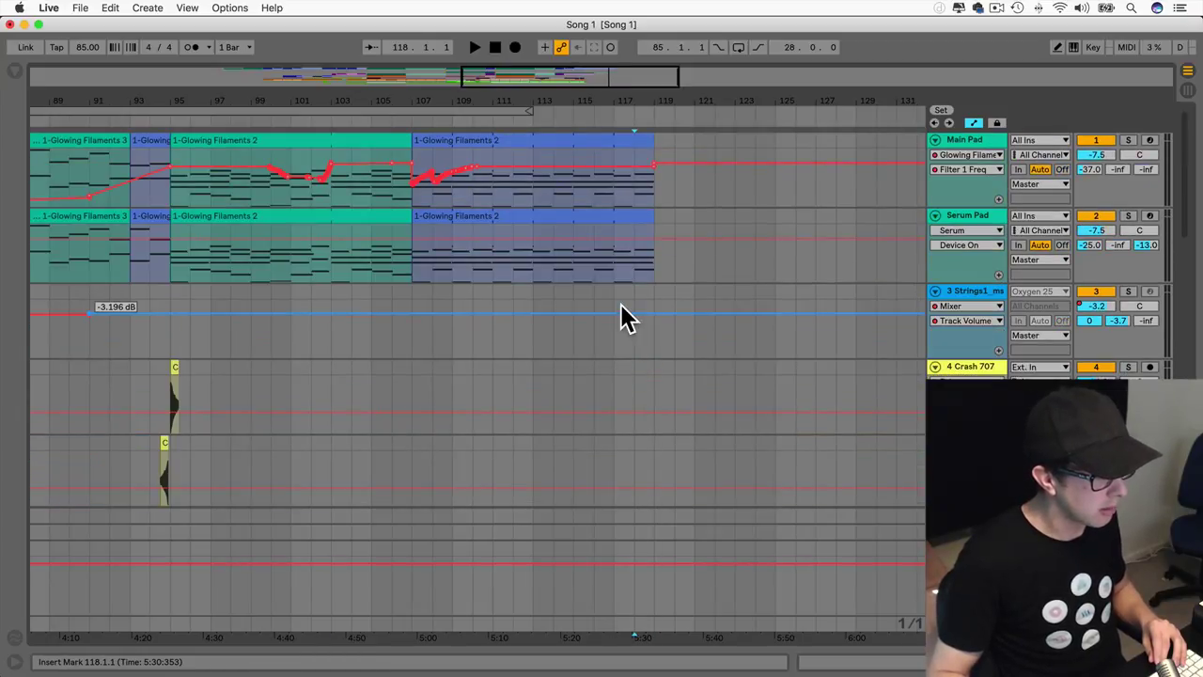
pyautogui.moveTo(647, 146)
pyautogui.mouseDown()
pyautogui.moveTo(612, 148)
pyautogui.moveTo(634, 147)
pyautogui.mouseUp()
pyautogui.moveTo(645, 217); pyautogui.dragTo(635, 217)
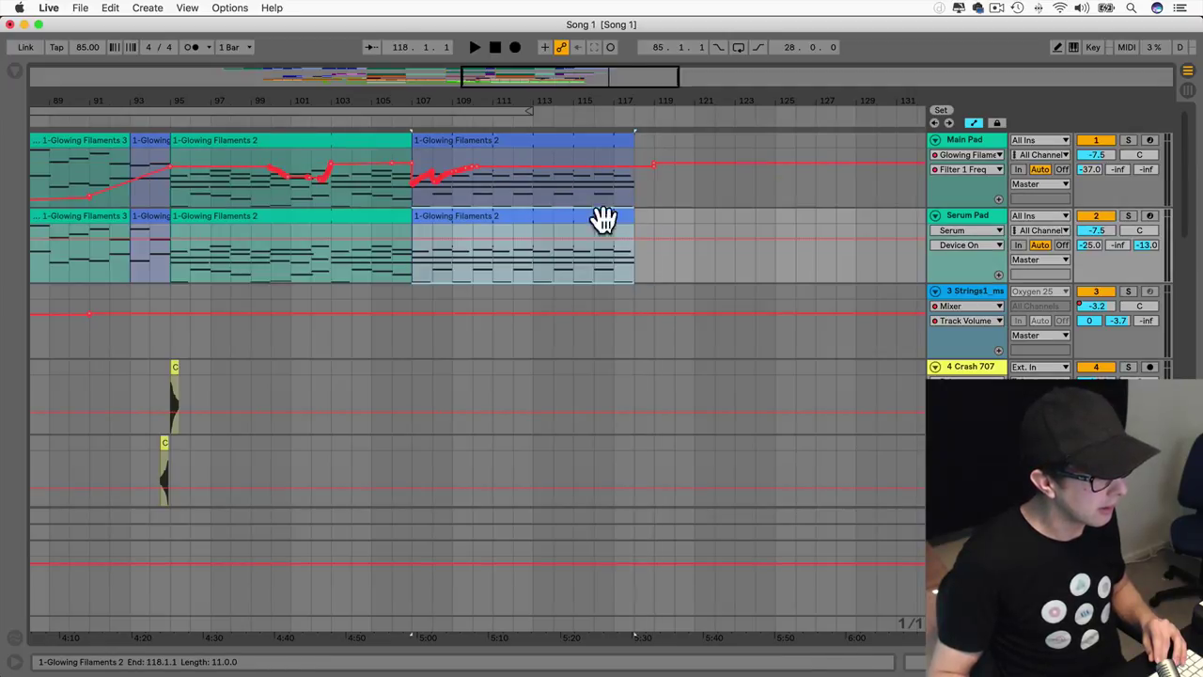
# Step: Play from bar 105, move the final 15 Drum Rack section with its fade to bar 104, and smooth the fade automation between bars 104 and 106
pyautogui.click(368, 194)
pyautogui.press('space')
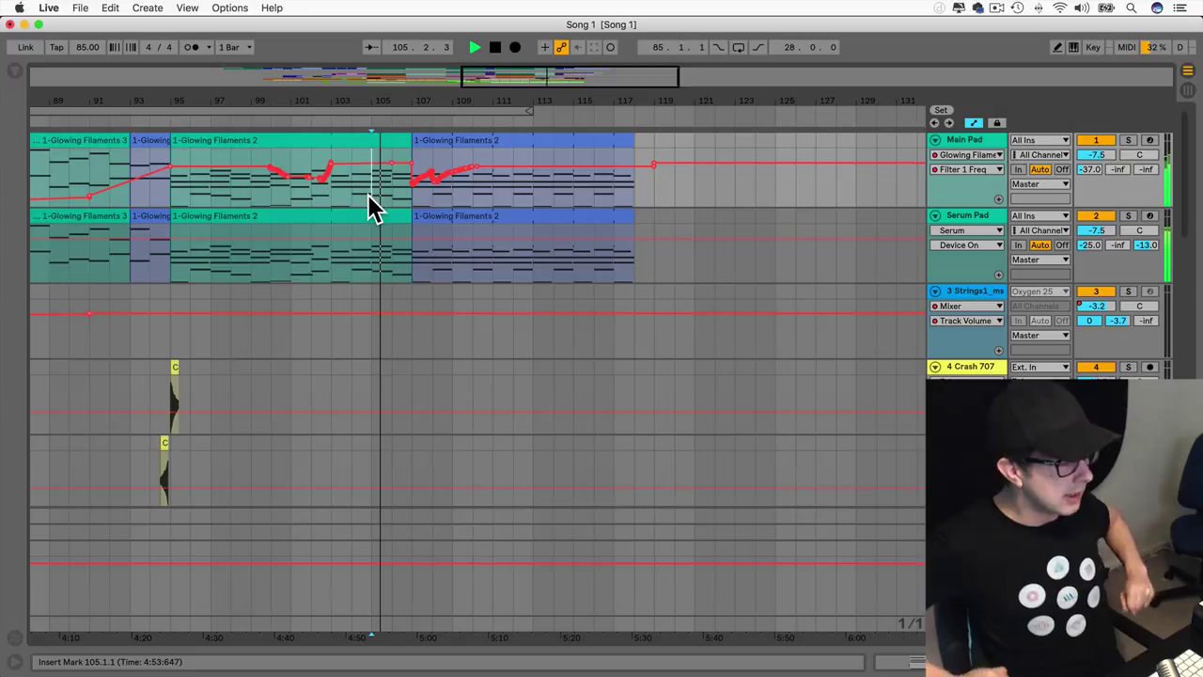
pyautogui.scroll(-15, 370, 197)
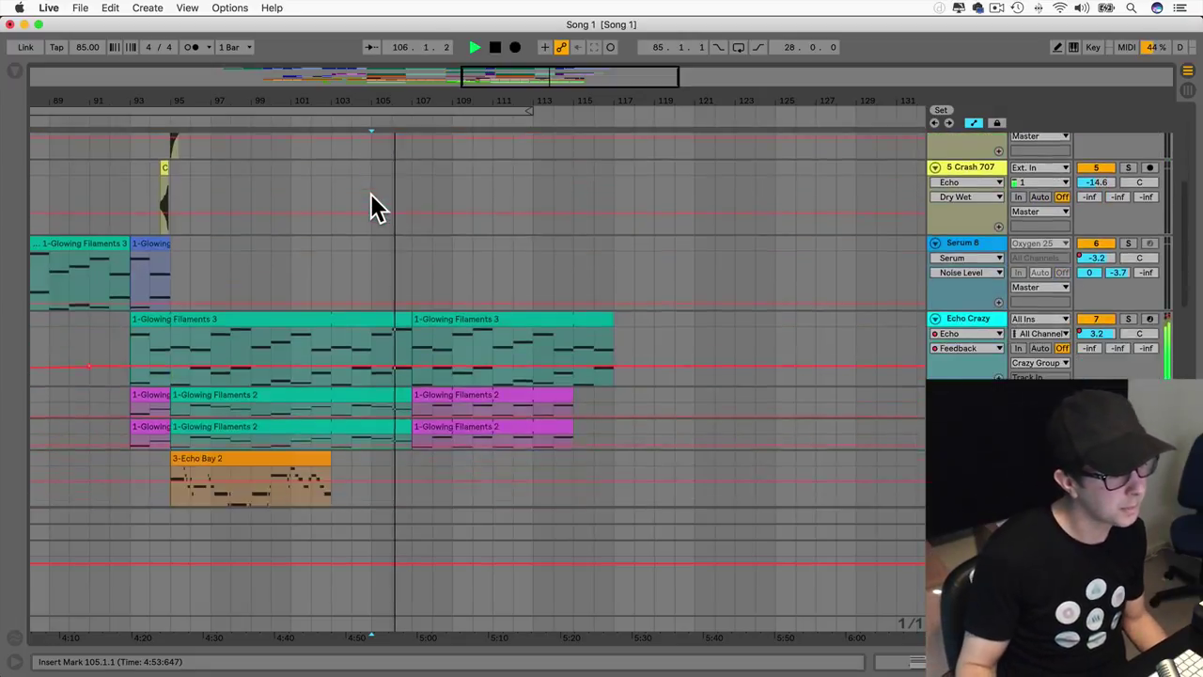
pyautogui.scroll(6, 372, 202)
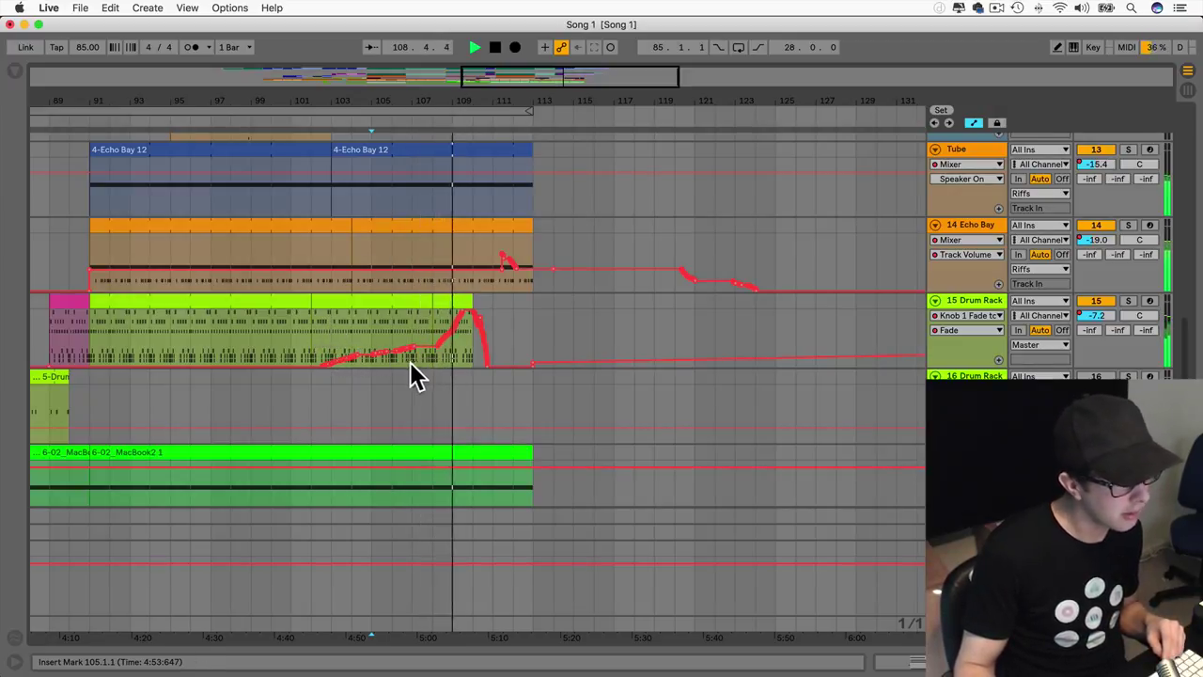
pyautogui.moveTo(411, 317); pyautogui.dragTo(371, 301)
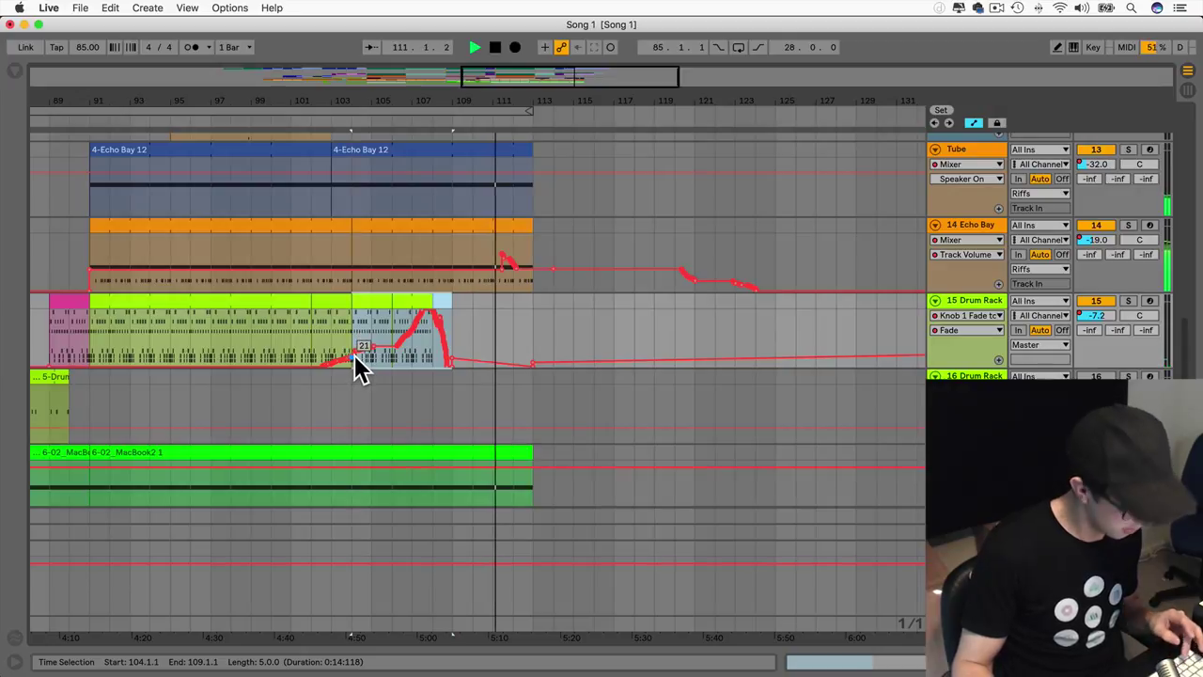
pyautogui.press('b')
pyautogui.press('b')
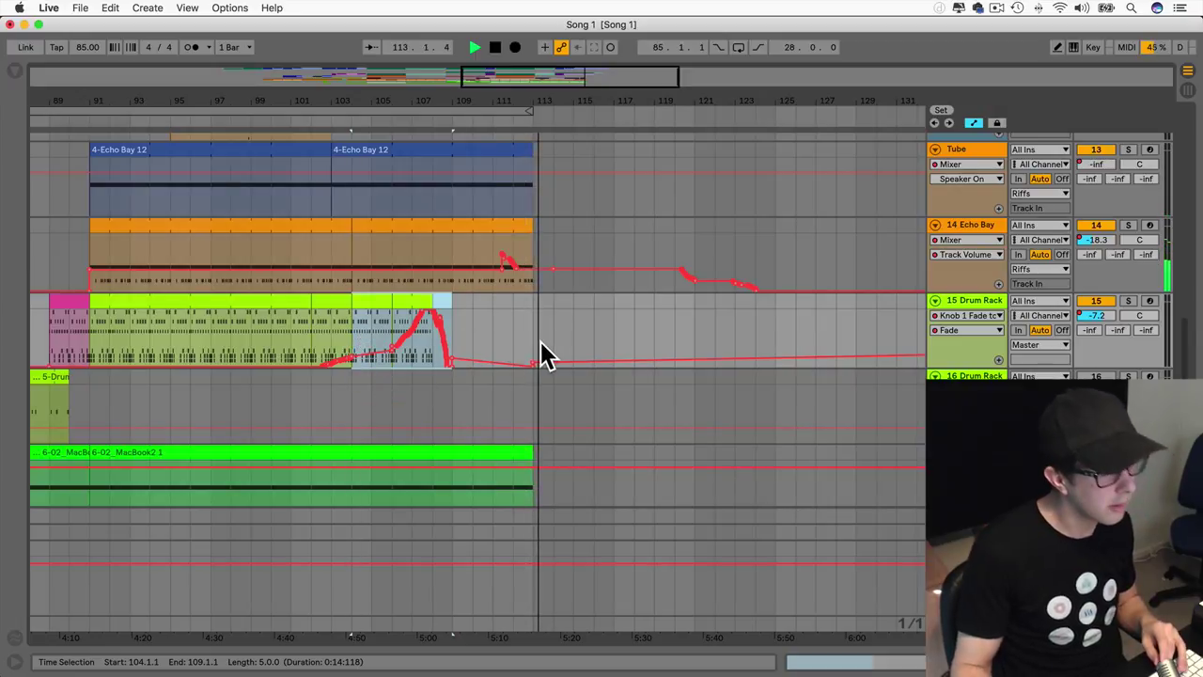
# Step: Stop playback and shorten the last Echo Crazy clip to end at bar 115
pyautogui.scroll(10, 543, 350)
pyautogui.scroll(-1, 555, 357)
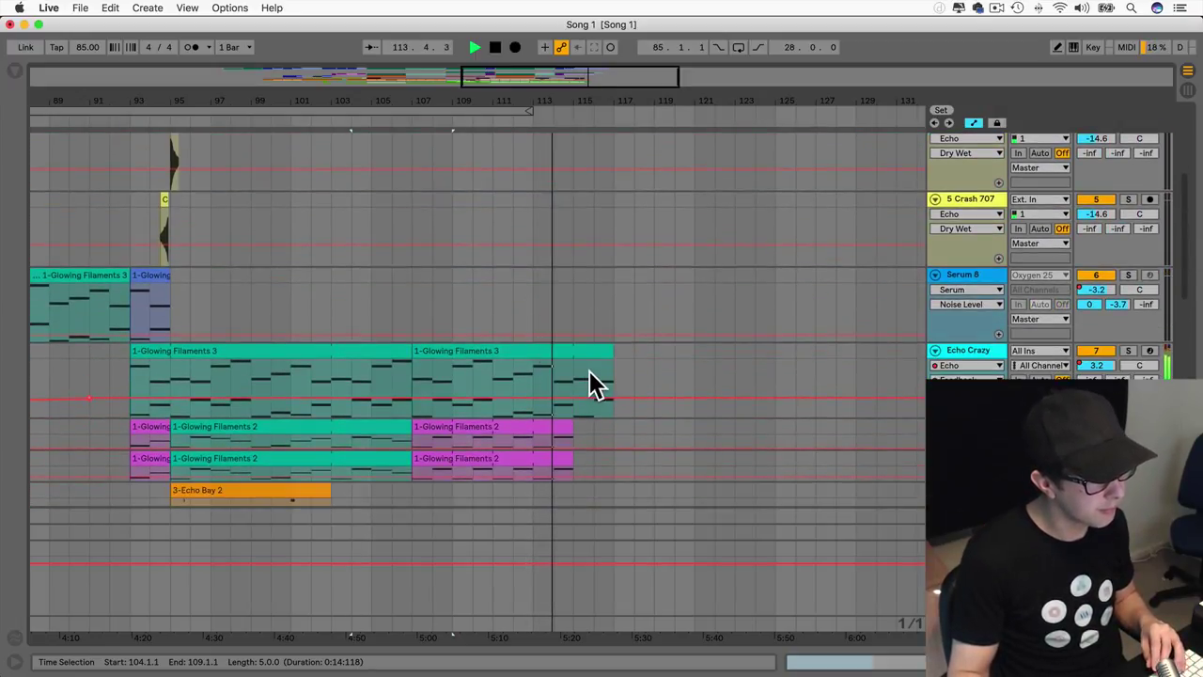
pyautogui.scroll(-1, 589, 369)
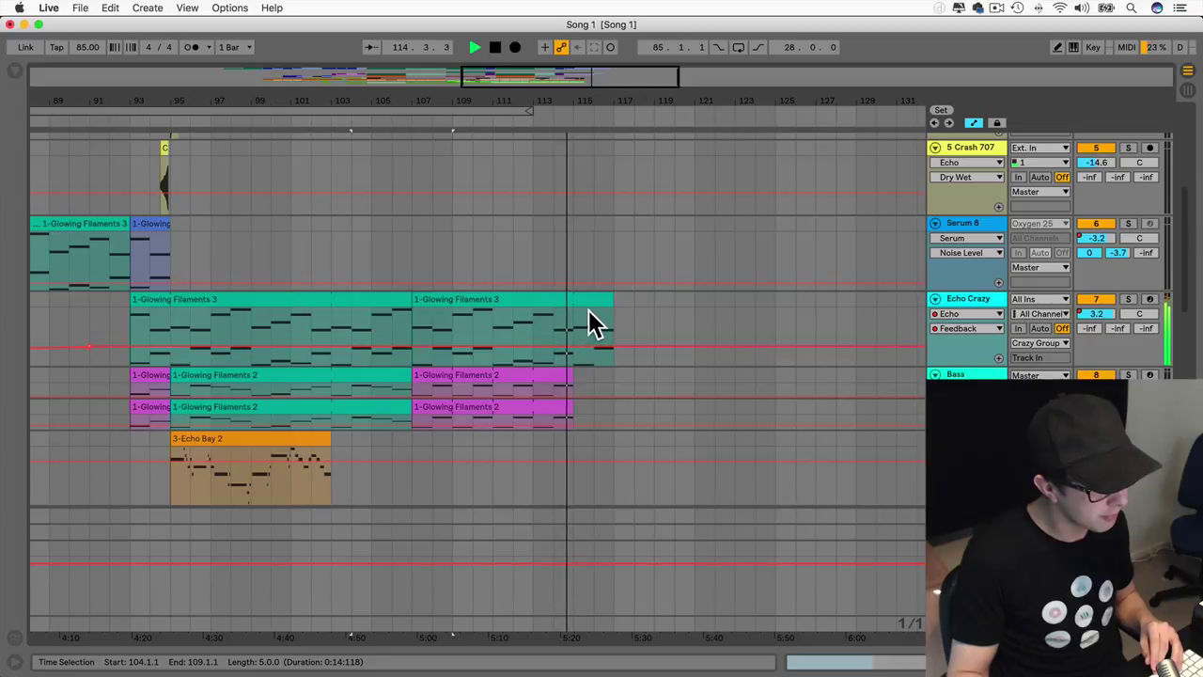
pyautogui.press('space')
pyautogui.moveTo(604, 301); pyautogui.dragTo(569, 299)
pyautogui.click(576, 308)
# Step: Try ending the Bass and Serum Bass clips at bar 113 during playback from bar 111, and restore their end to bar 115
pyautogui.scroll(-8, 576, 305)
pyautogui.scroll(-6, 577, 303)
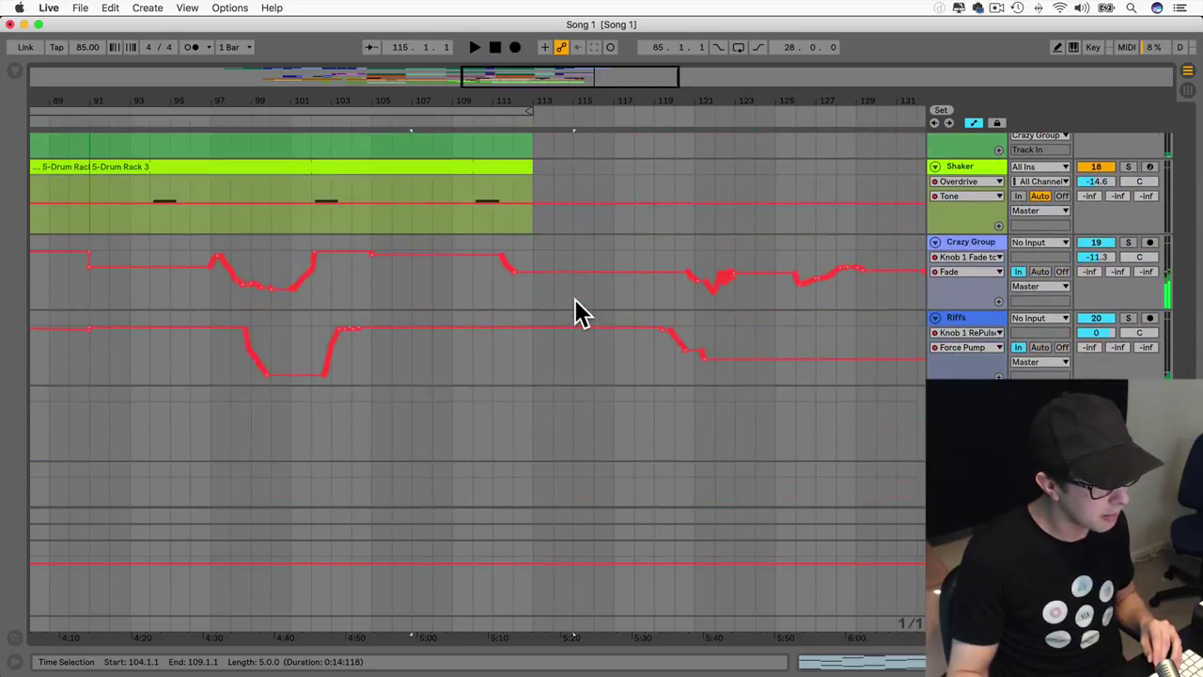
pyautogui.scroll(8, 576, 303)
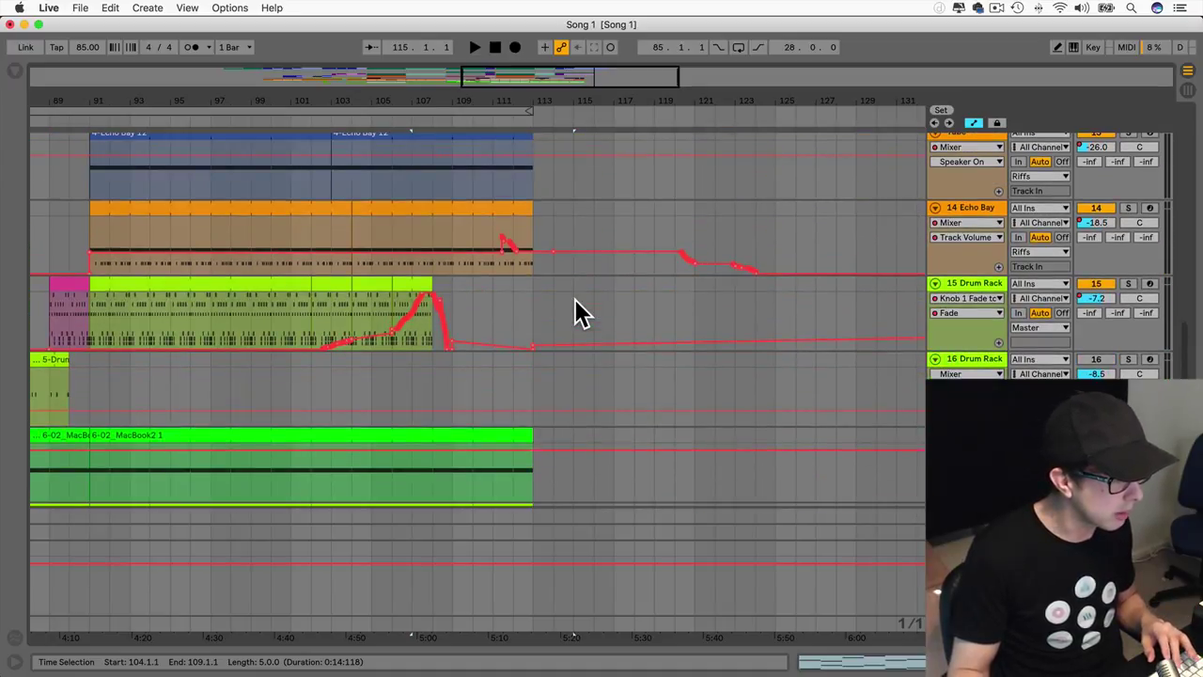
pyautogui.scroll(10, 575, 300)
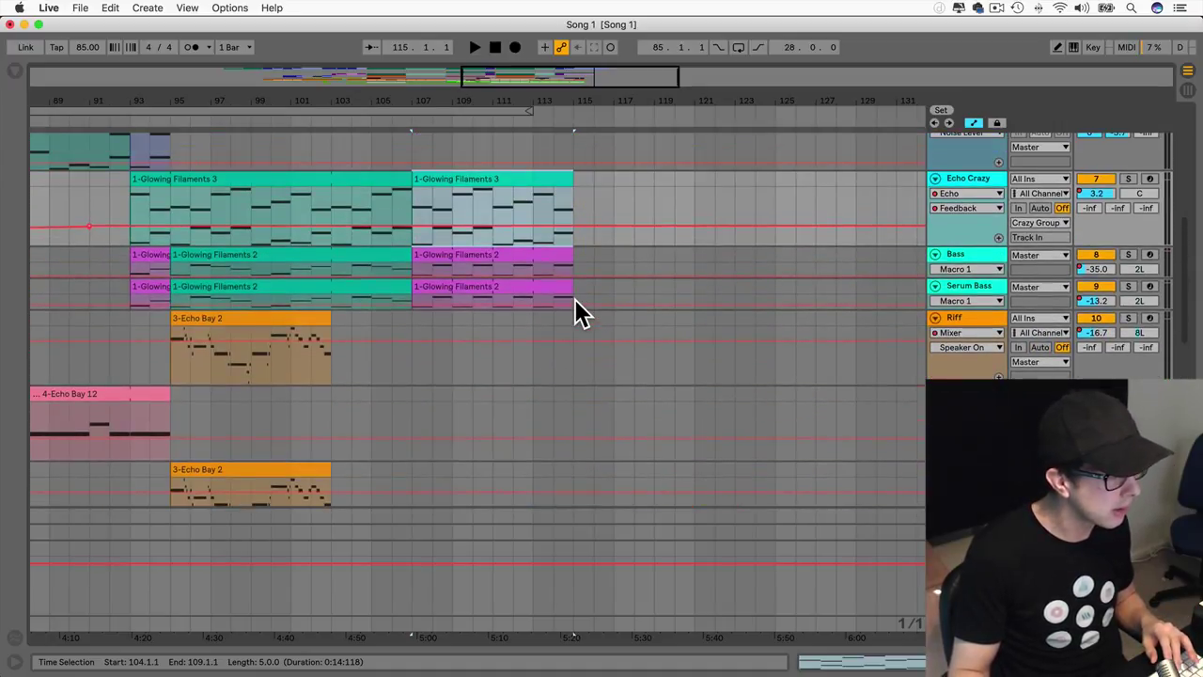
pyautogui.scroll(-3, 575, 299)
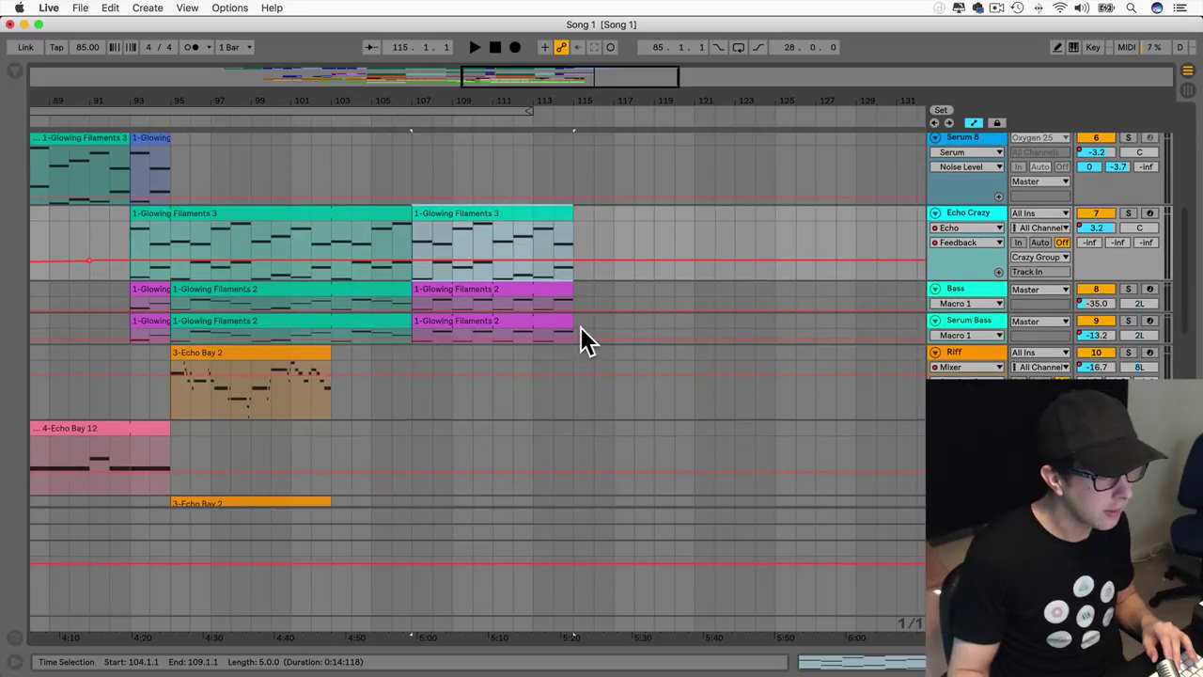
pyautogui.moveTo(583, 341); pyautogui.dragTo(511, 314)
pyautogui.click(493, 299)
pyautogui.press('space')
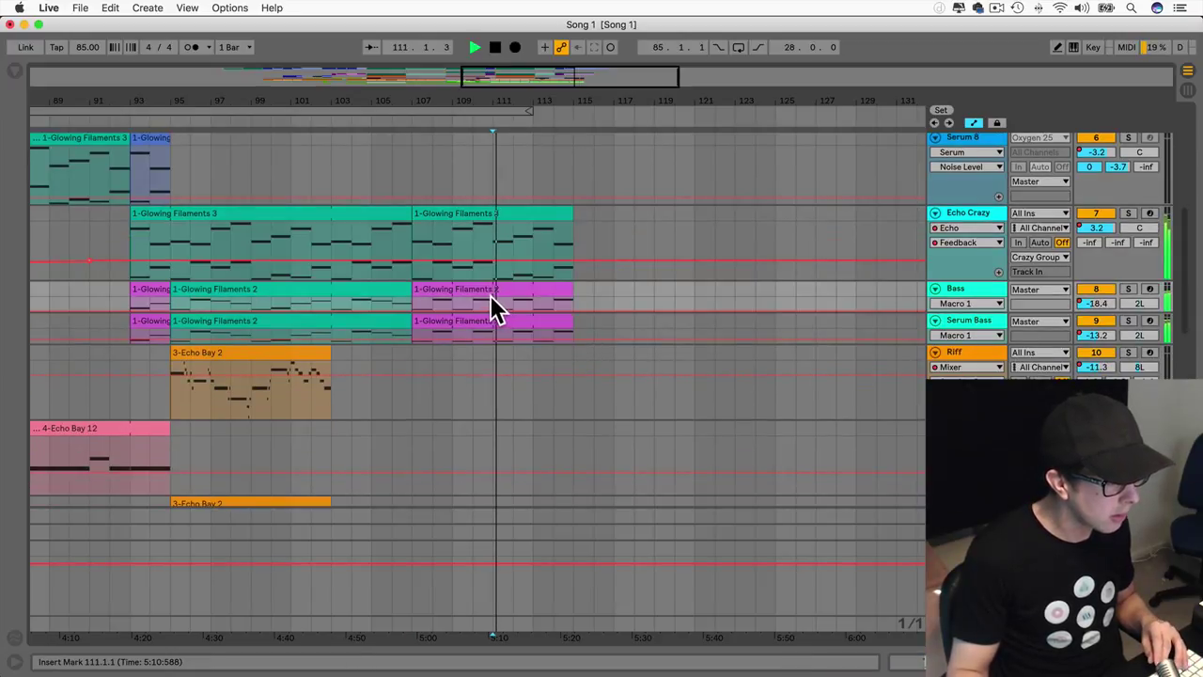
pyautogui.moveTo(567, 320); pyautogui.dragTo(532, 293)
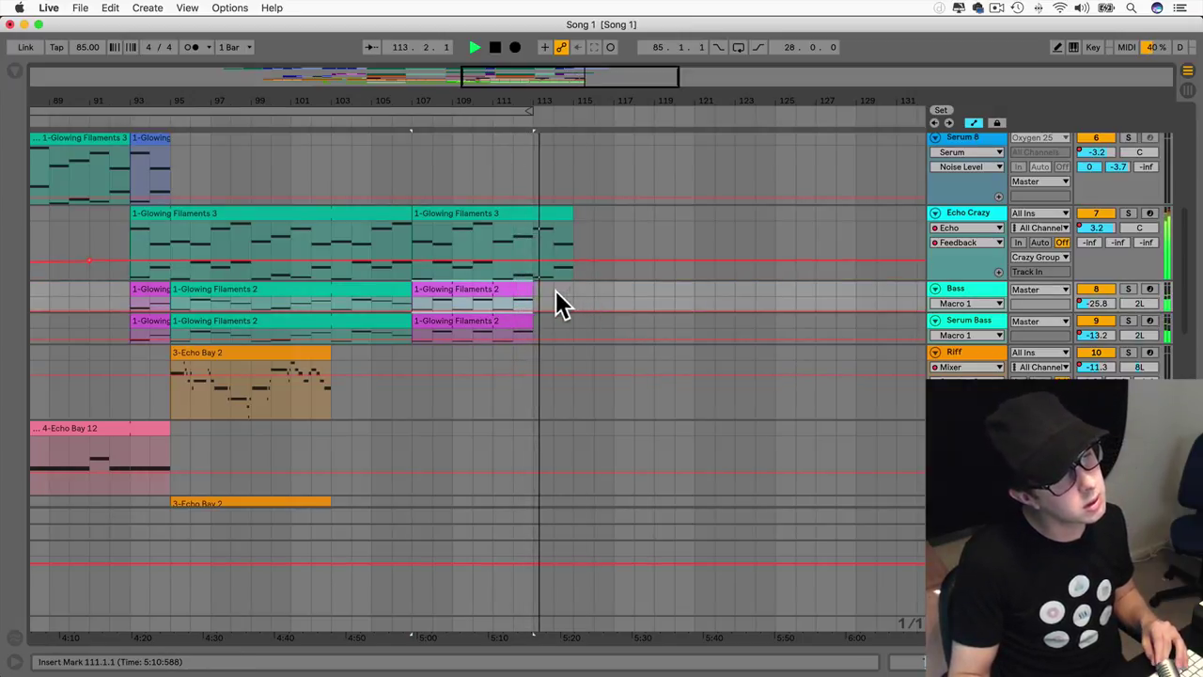
pyautogui.moveTo(533, 292); pyautogui.dragTo(573, 324)
pyautogui.click(590, 335)
pyautogui.press('space')
# Step: Shorten the last Main Pad and Serum Pad clips to end at bar 115
pyautogui.scroll(10, 587, 322)
pyautogui.moveTo(624, 144); pyautogui.dragTo(572, 144)
pyautogui.click(584, 212)
pyautogui.moveTo(585, 213); pyautogui.dragTo(571, 213)
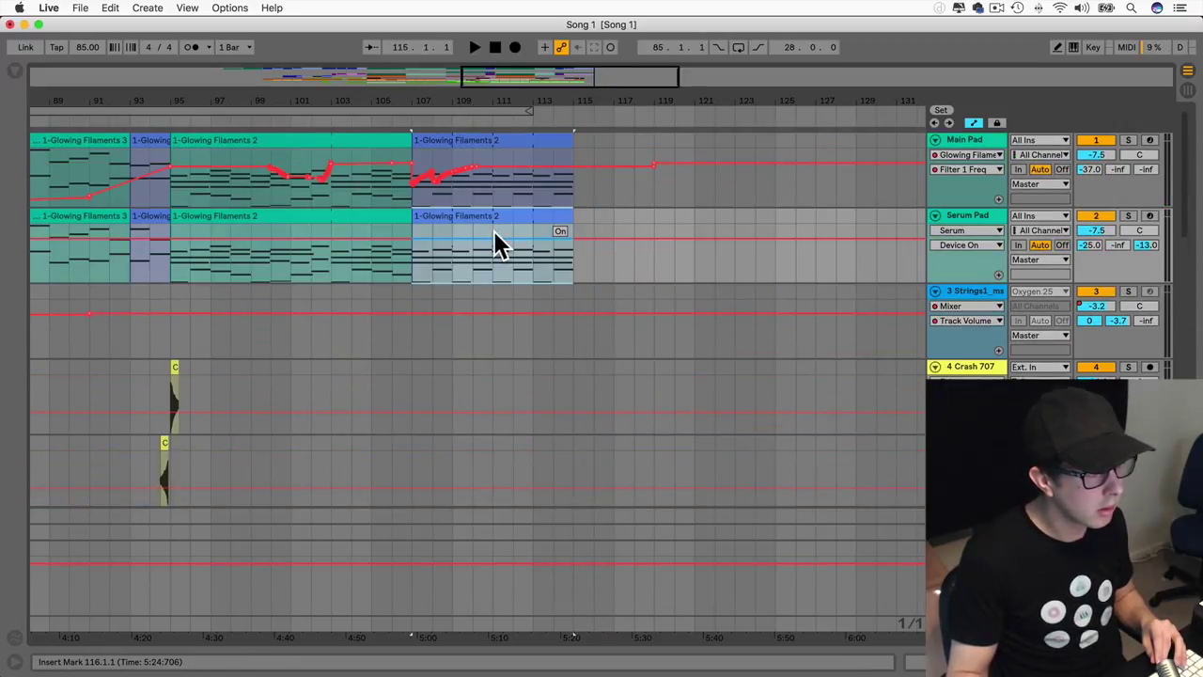
# Step: Play the ending from bar 112 and check where the clips stop on each track
pyautogui.press('space')
pyautogui.press('space')
pyautogui.click(514, 259)
pyautogui.press('space')
pyautogui.scroll(-10, 517, 258)
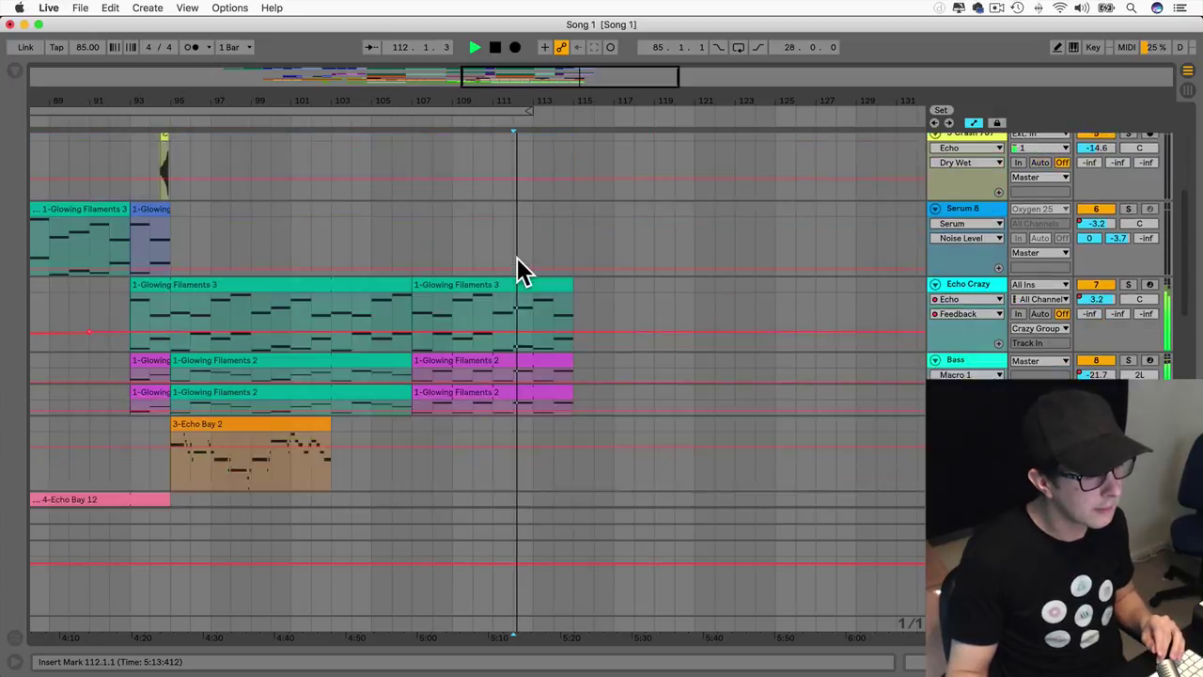
pyautogui.scroll(6, 517, 257)
pyautogui.scroll(1, 518, 262)
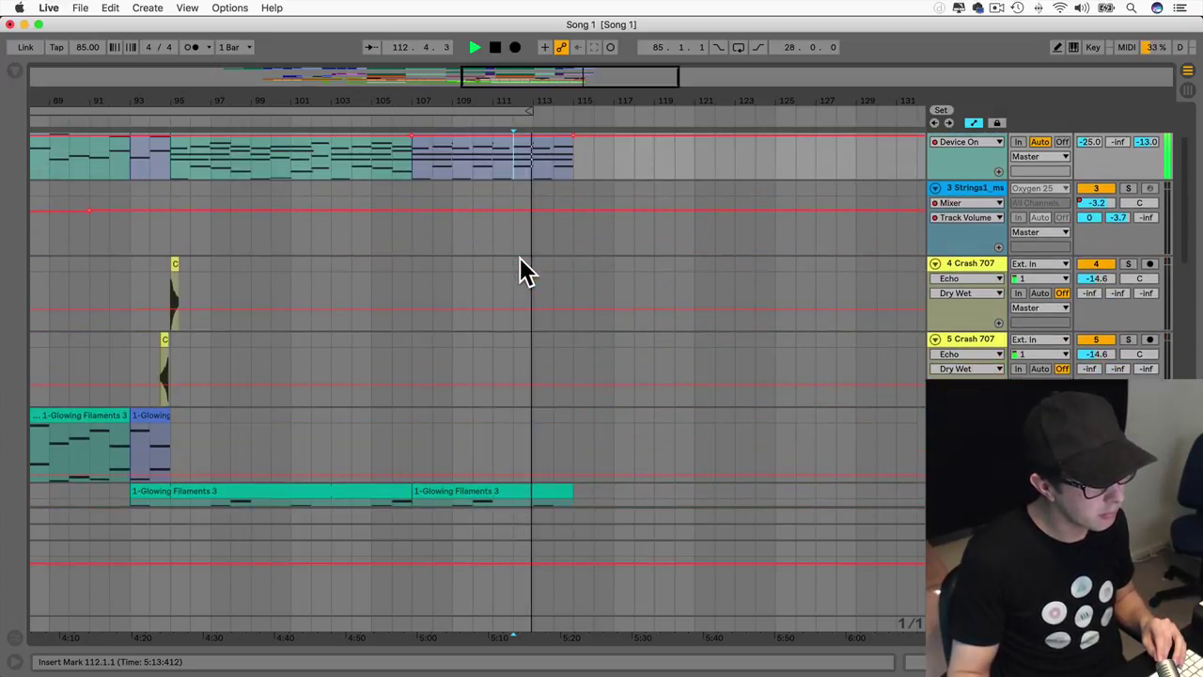
pyautogui.scroll(2, 523, 268)
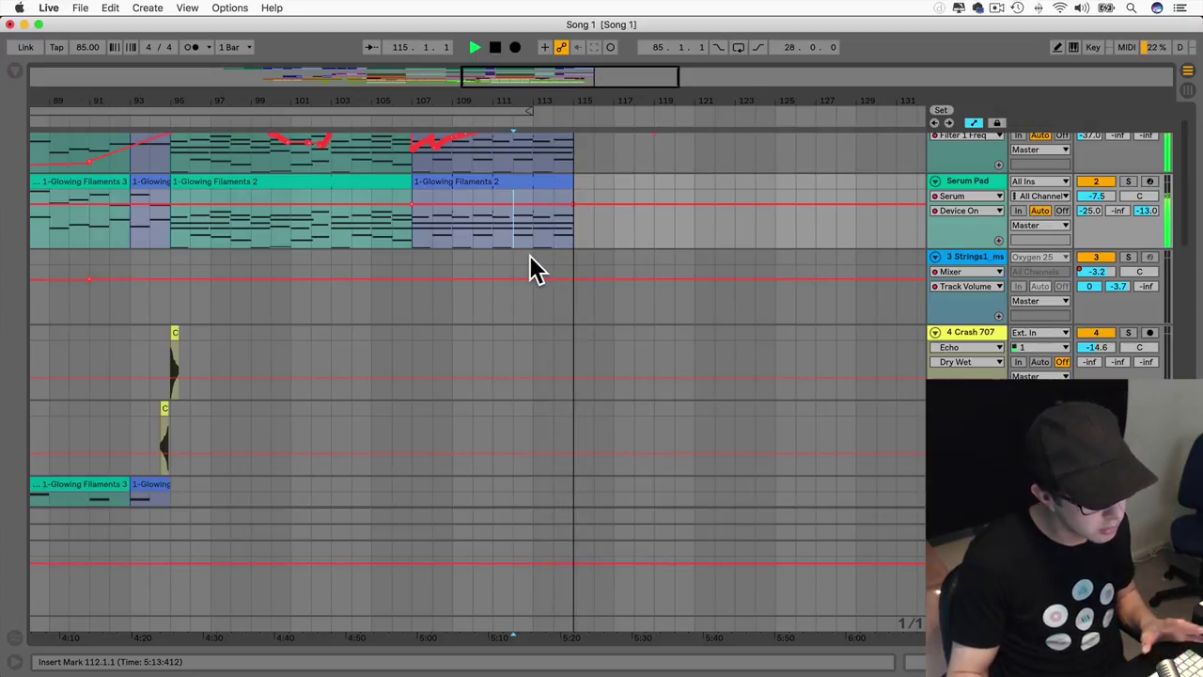
pyautogui.scroll(-8, 531, 268)
pyautogui.scroll(5, 531, 268)
pyautogui.press('space')
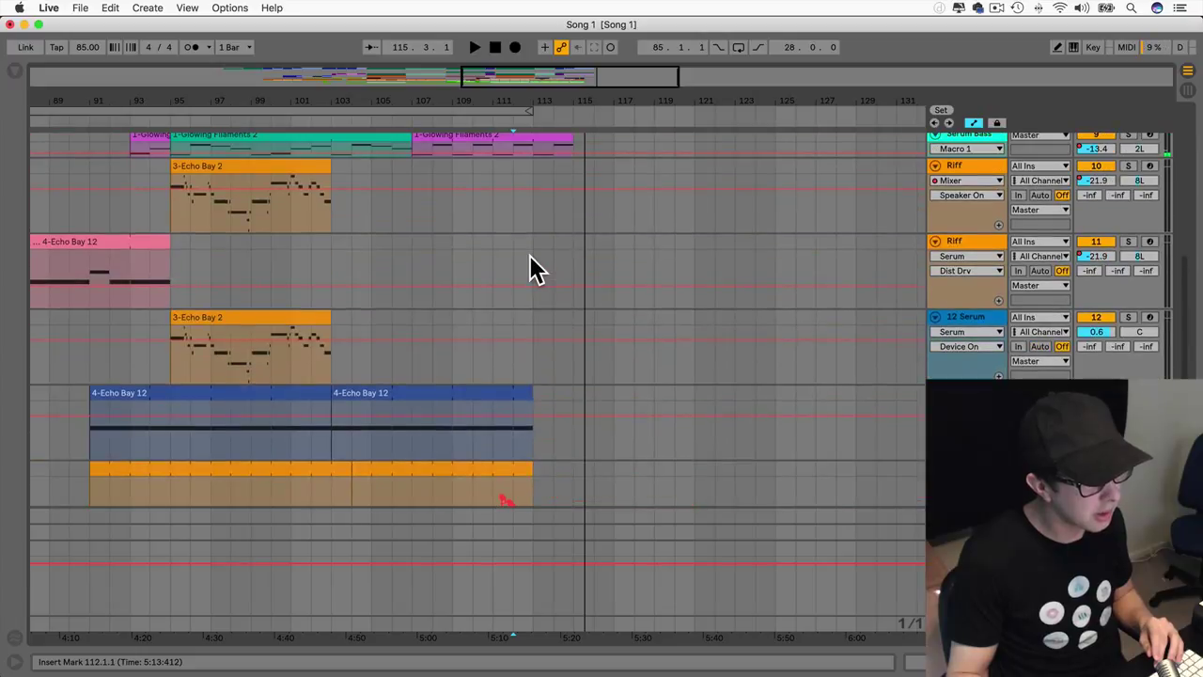
pyautogui.scroll(-8, 566, 299)
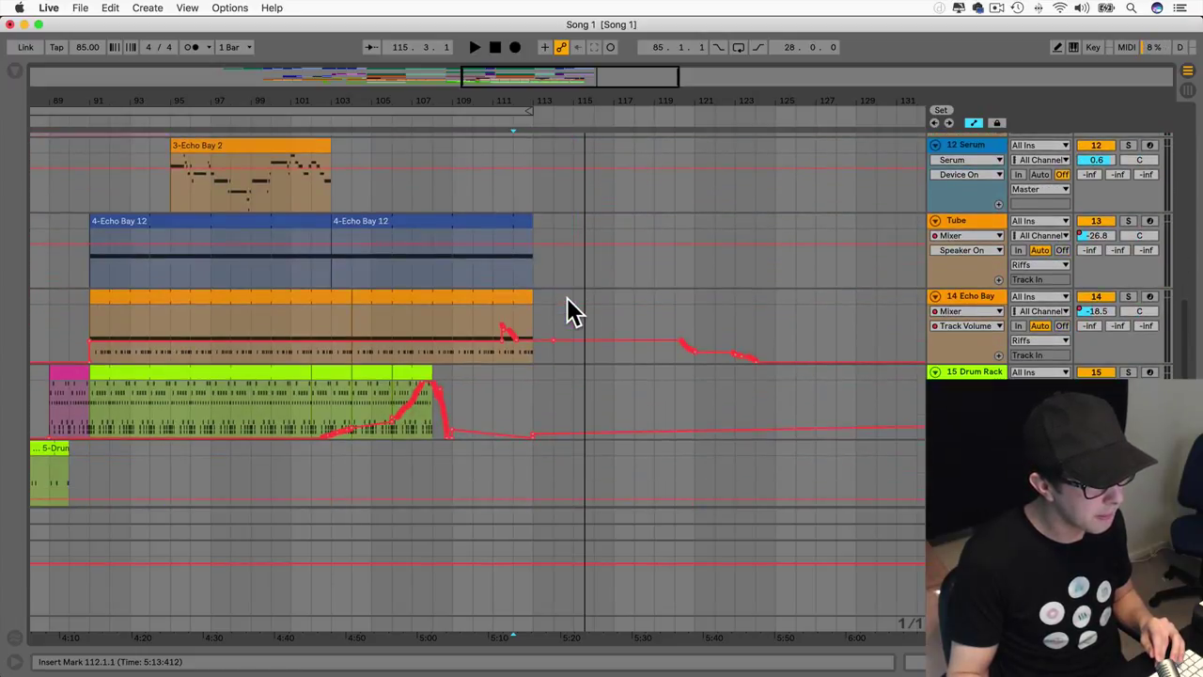
# Step: Trim the last Main Pad and Serum Pad clips to end at 114.4.4 and save the Set
pyautogui.scroll(15, 567, 299)
pyautogui.moveTo(579, 98); pyautogui.dragTo(630, 125)
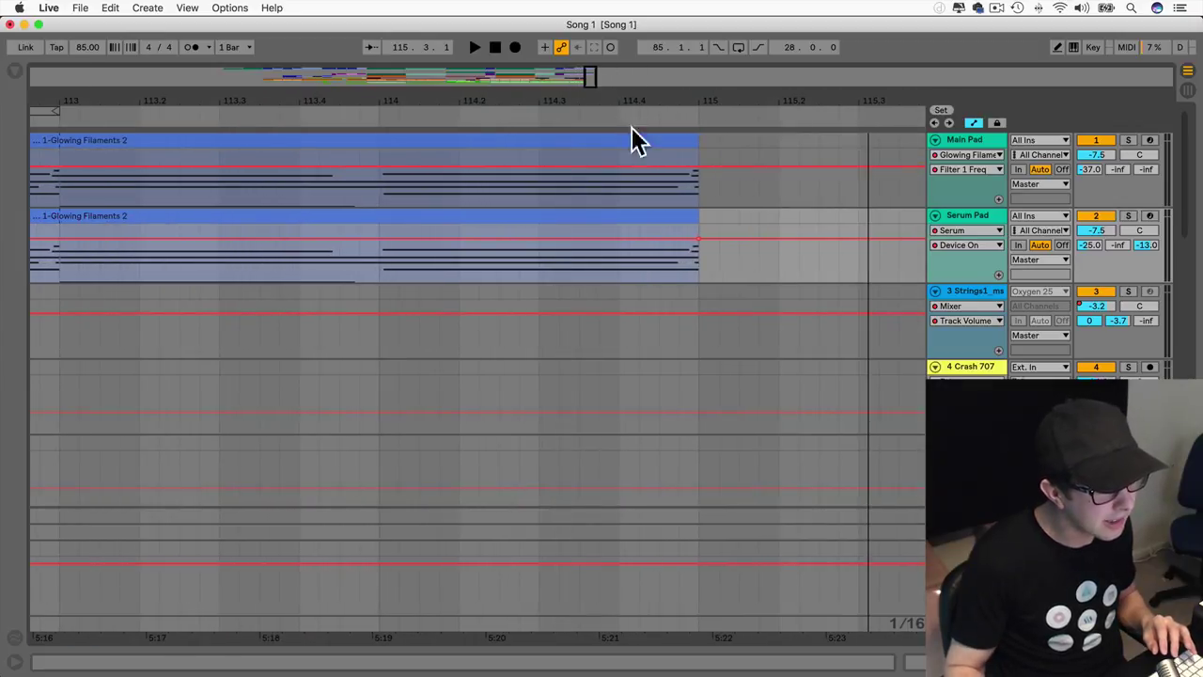
pyautogui.click(712, 149)
pyautogui.doubleClick(674, 142)
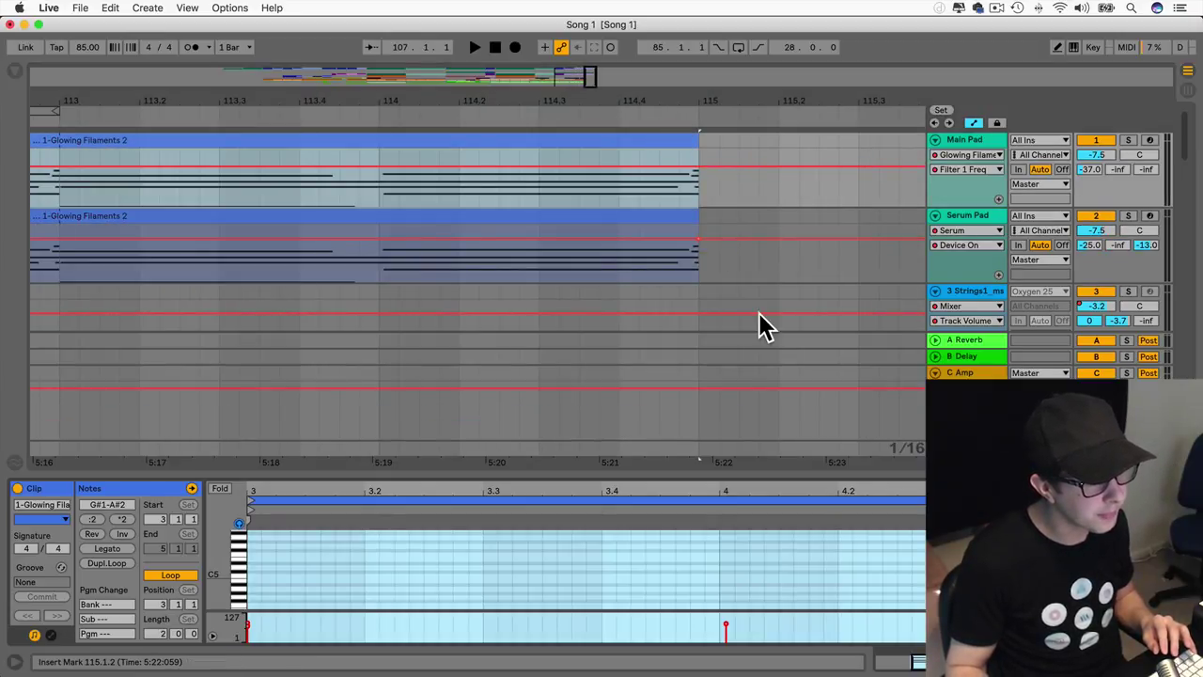
pyautogui.click(702, 151)
pyautogui.moveTo(688, 138); pyautogui.dragTo(677, 138)
pyautogui.moveTo(694, 222); pyautogui.dragTo(679, 222)
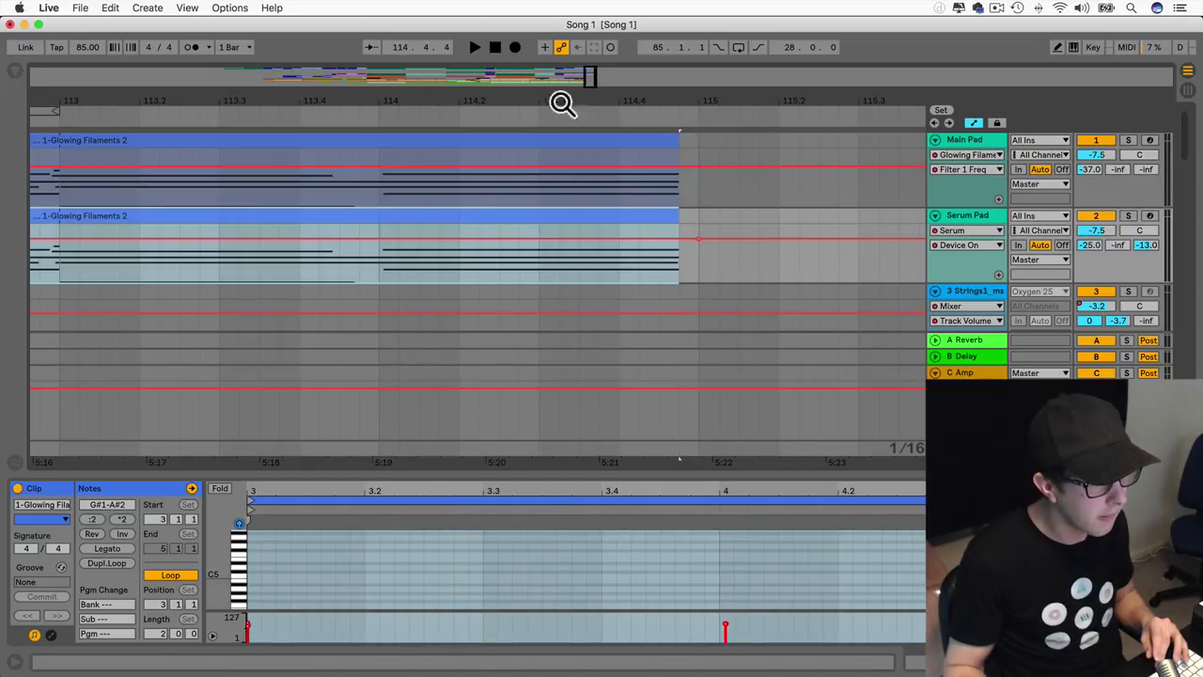
pyautogui.press('super+s')
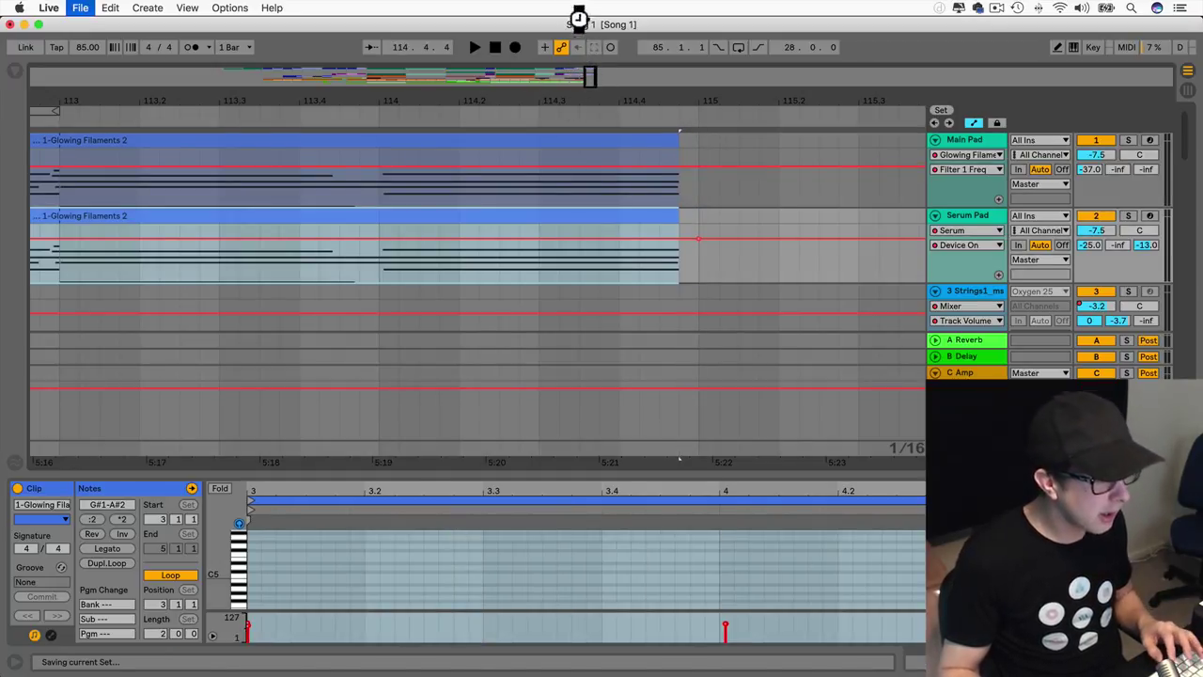
pyautogui.moveTo(604, 101); pyautogui.dragTo(580, 21)
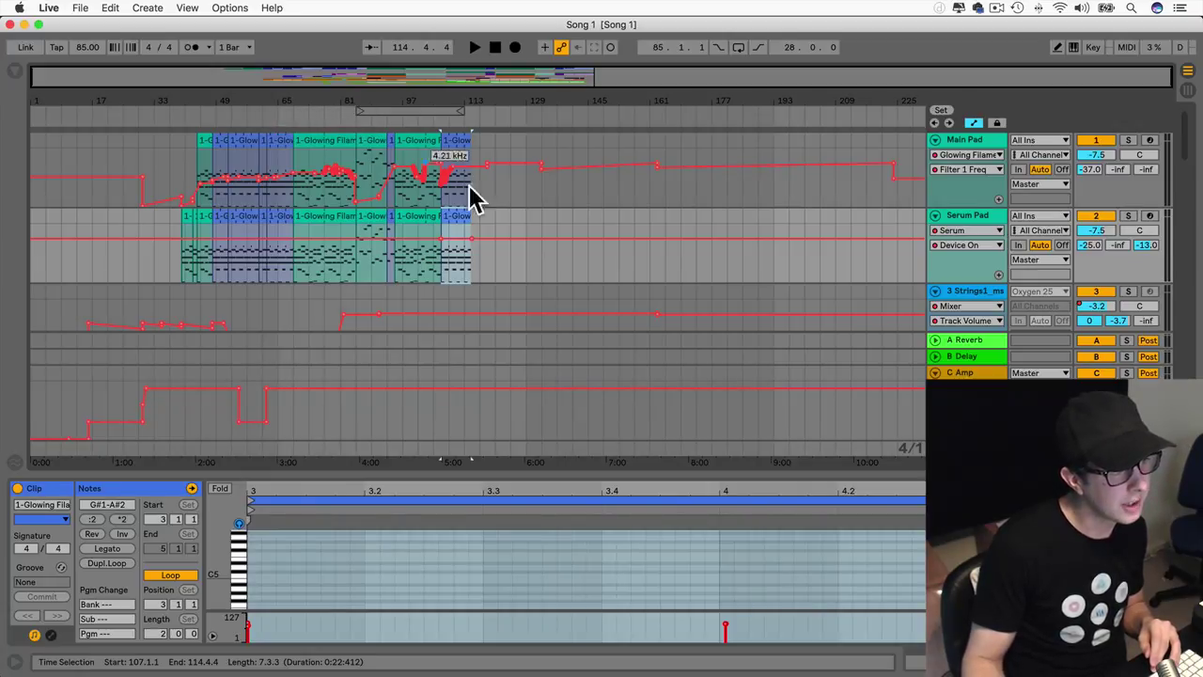
pyautogui.click(997, 9)
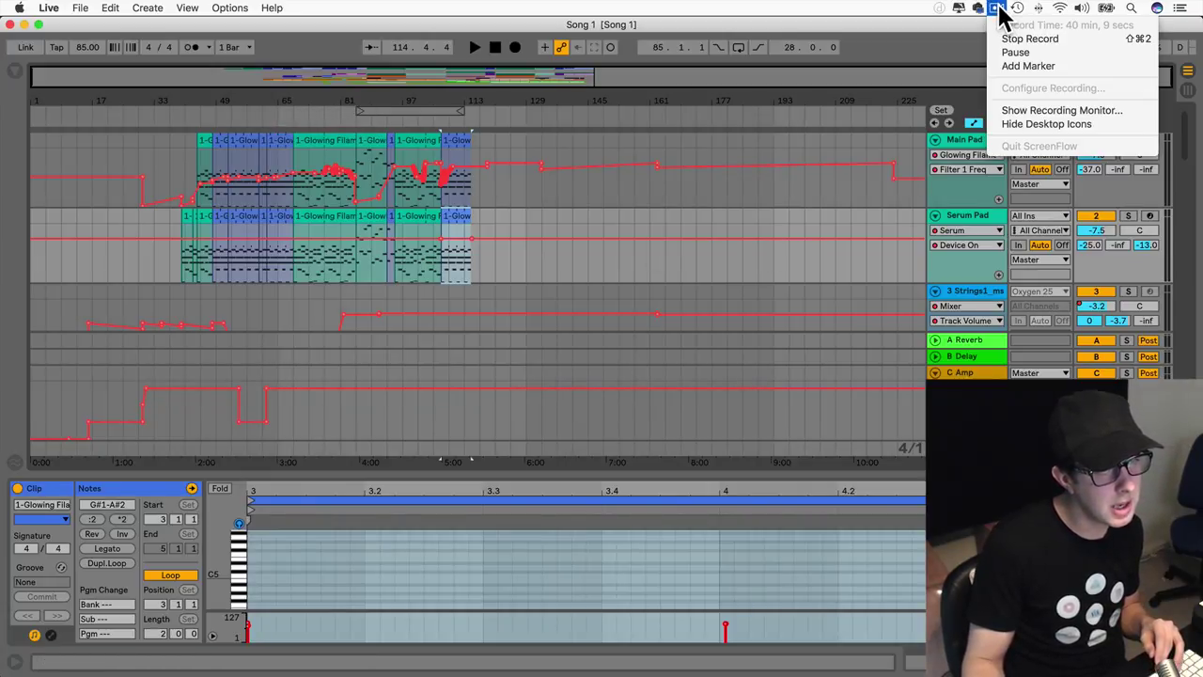
pyautogui.click(1016, 51)
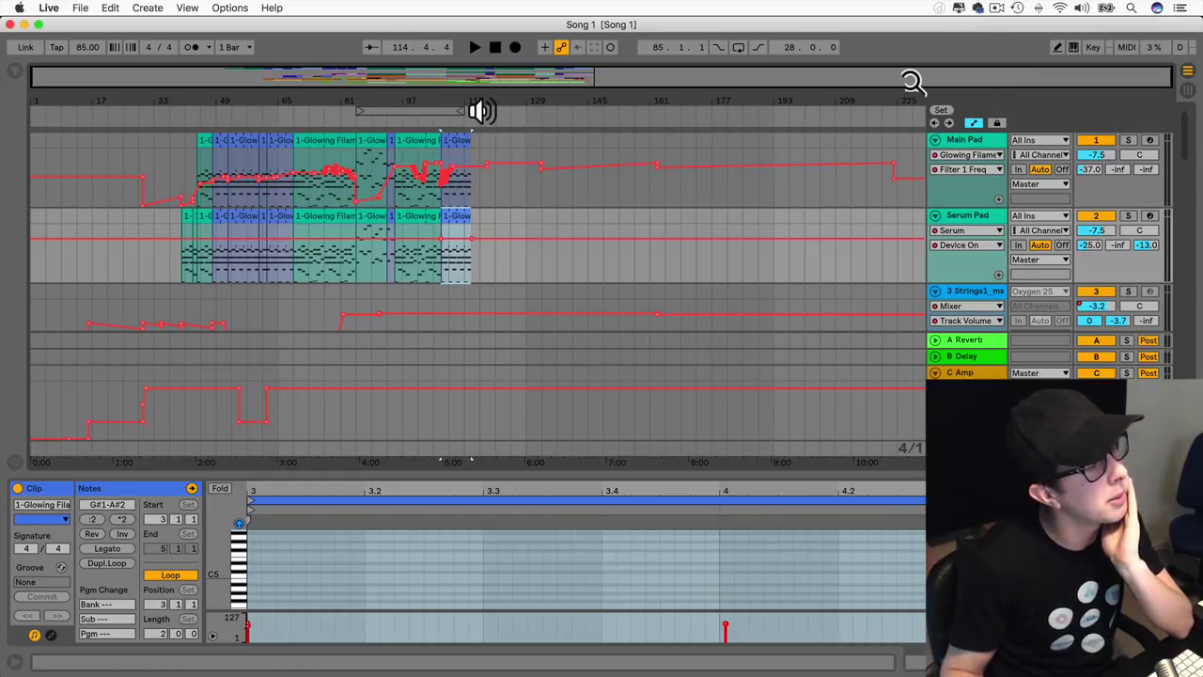
# Step: Set the arrangement loop to start at bar 40 and end at bar 119
pyautogui.moveTo(465, 81); pyautogui.dragTo(464, 126)
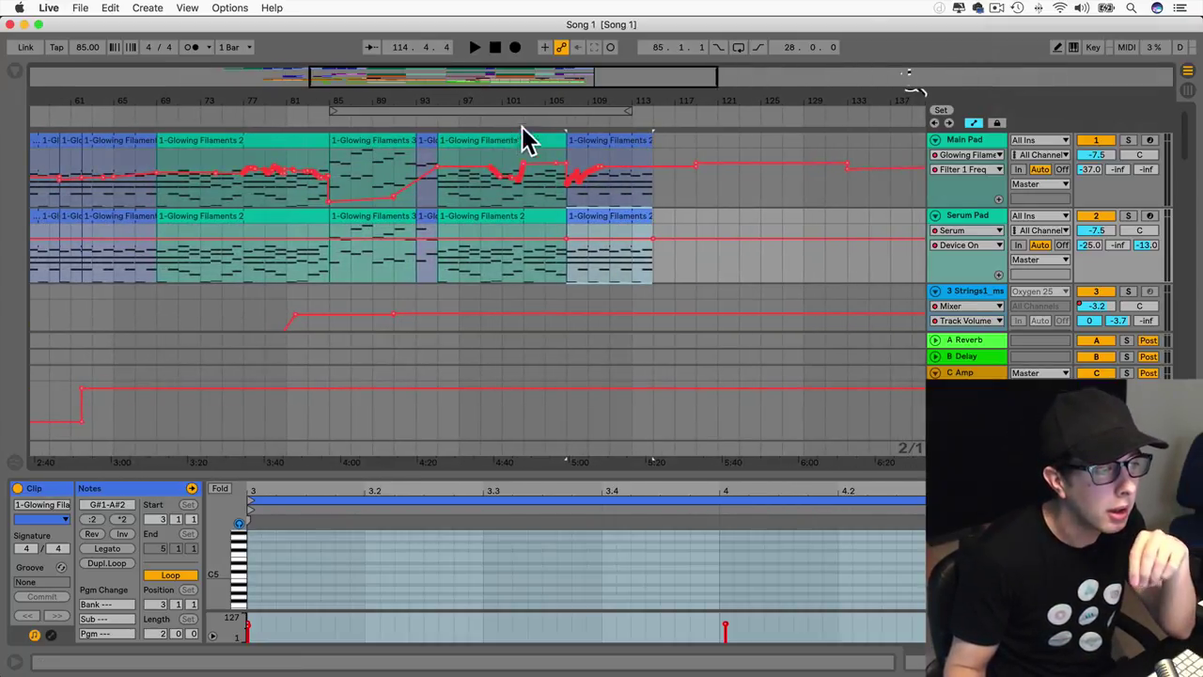
pyautogui.moveTo(628, 112); pyautogui.dragTo(676, 119)
pyautogui.hscroll(-5, 630, 162)
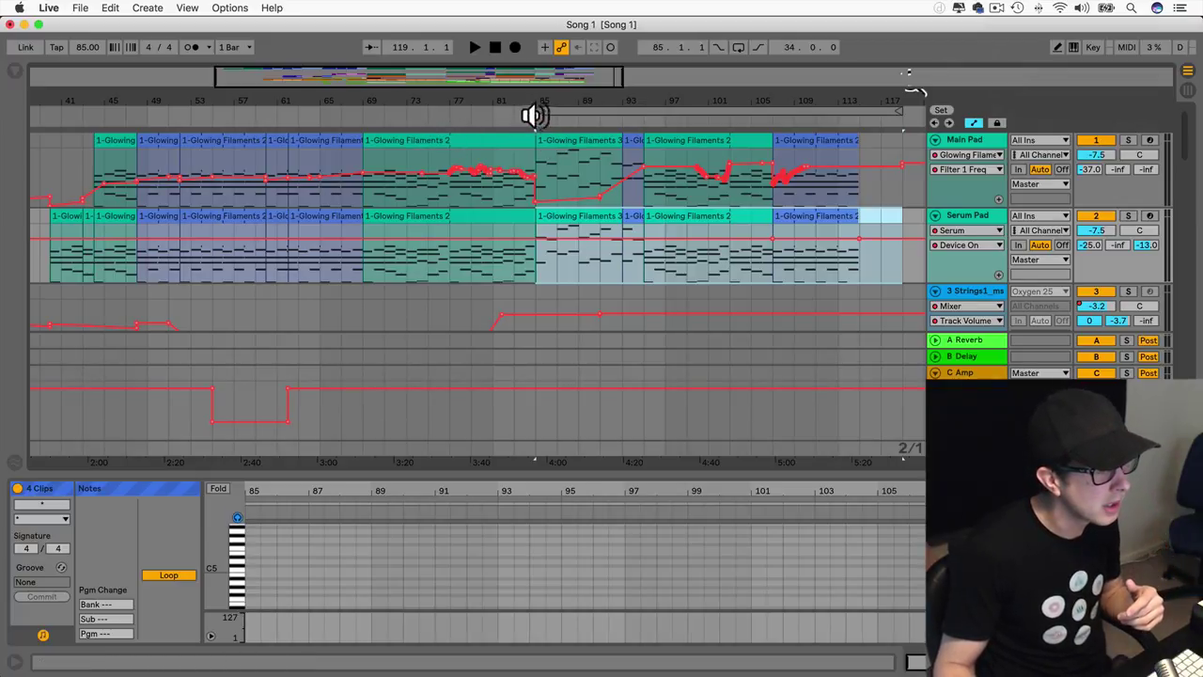
pyautogui.moveTo(535, 109); pyautogui.dragTo(46, 161)
pyautogui.moveTo(231, 83); pyautogui.dragTo(200, 160)
pyautogui.hscroll(-3, 197, 143)
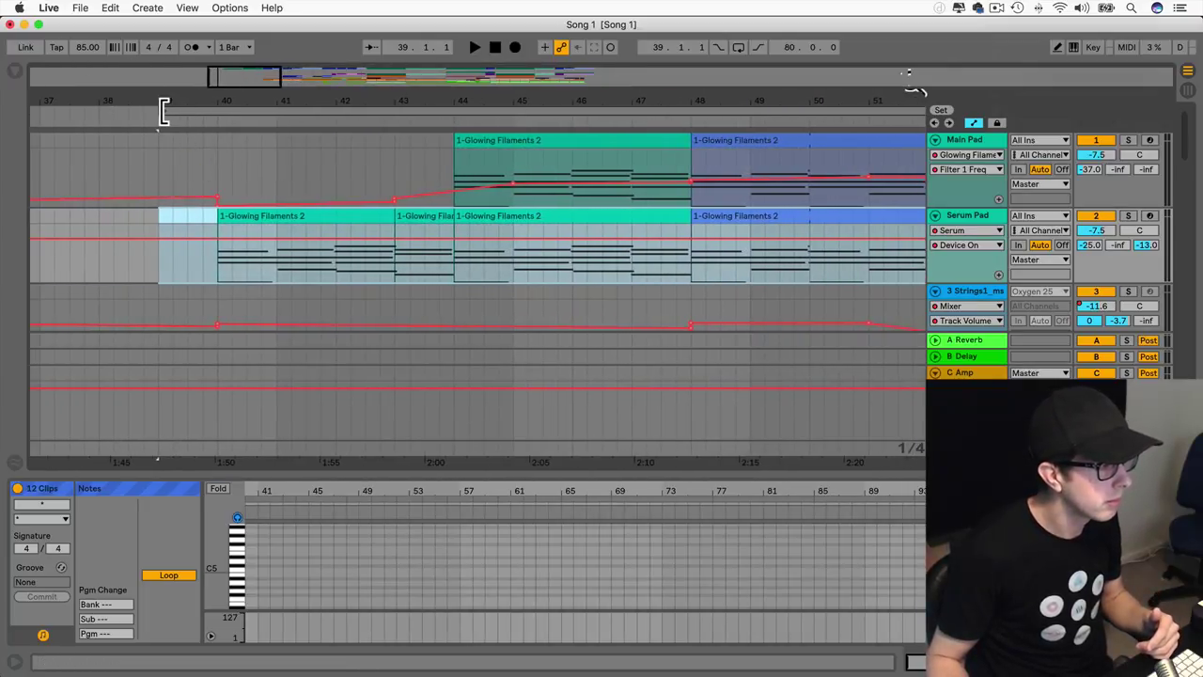
pyautogui.moveTo(160, 112); pyautogui.dragTo(217, 113)
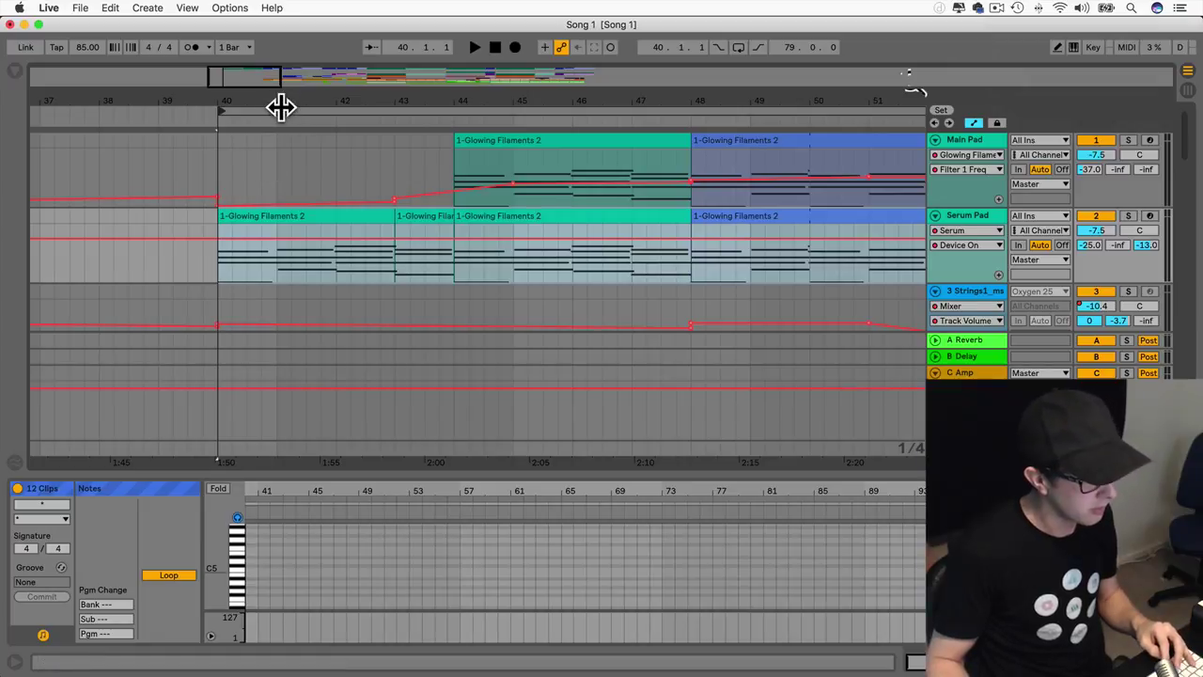
# Step: Select the arrangement loop range, enable looping over it, and open the audio export settings
pyautogui.click(279, 109)
pyautogui.click(738, 47)
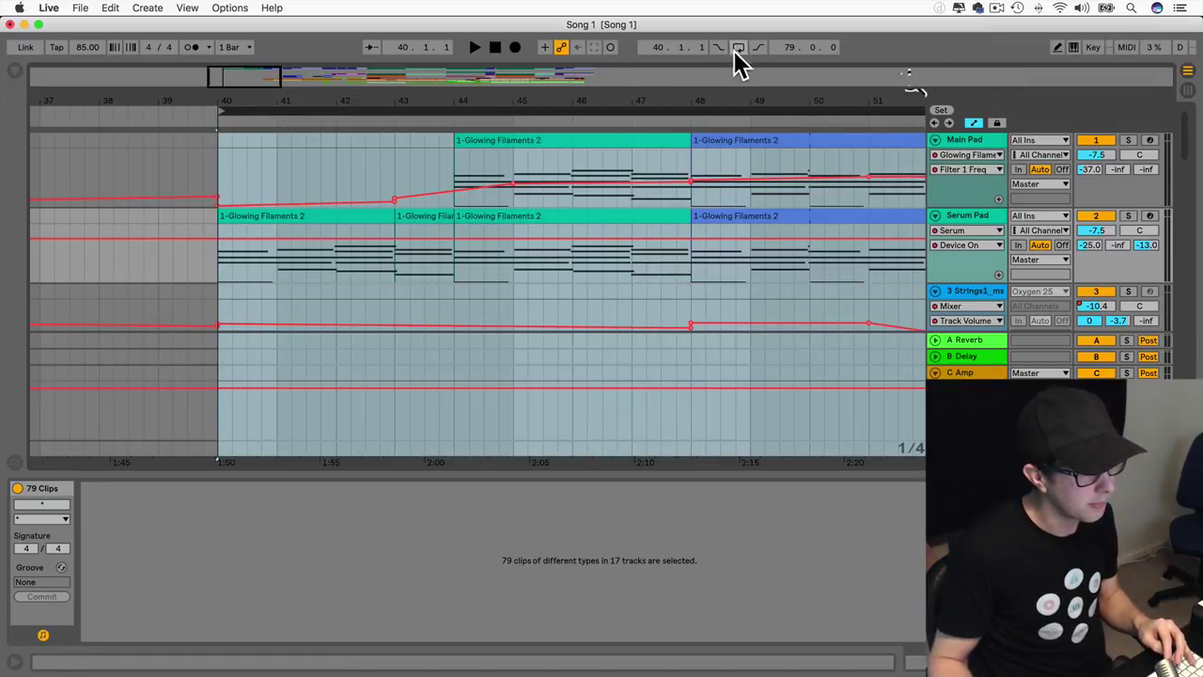
pyautogui.click(81, 8)
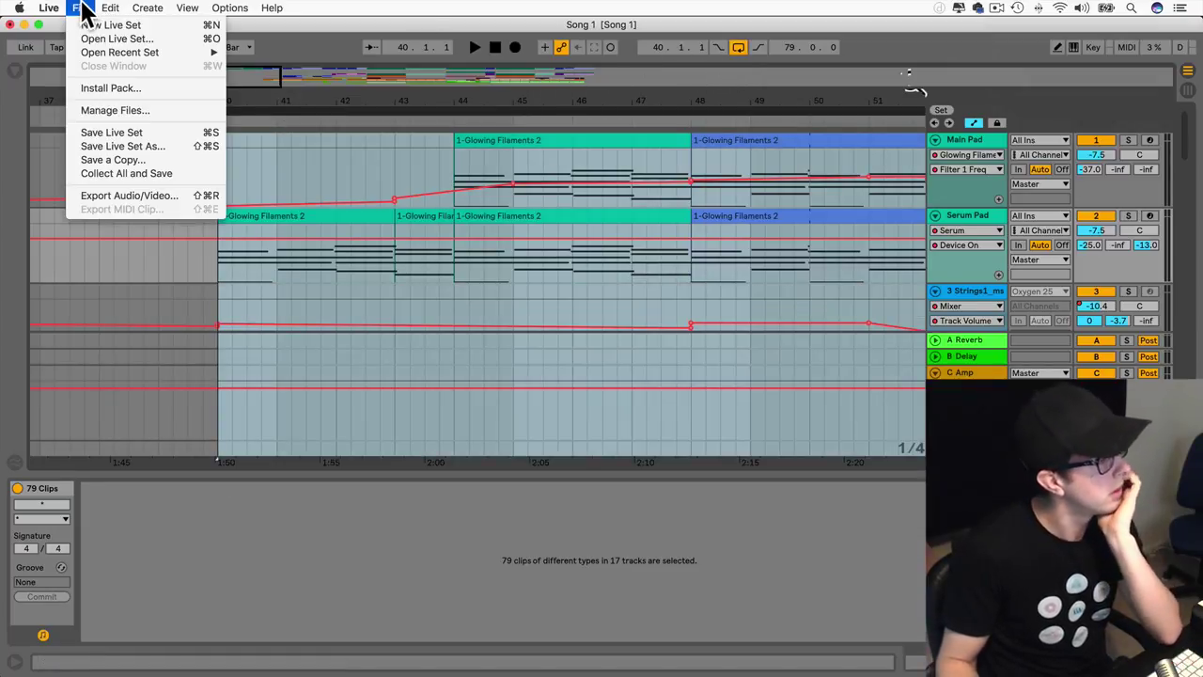
pyautogui.click(120, 197)
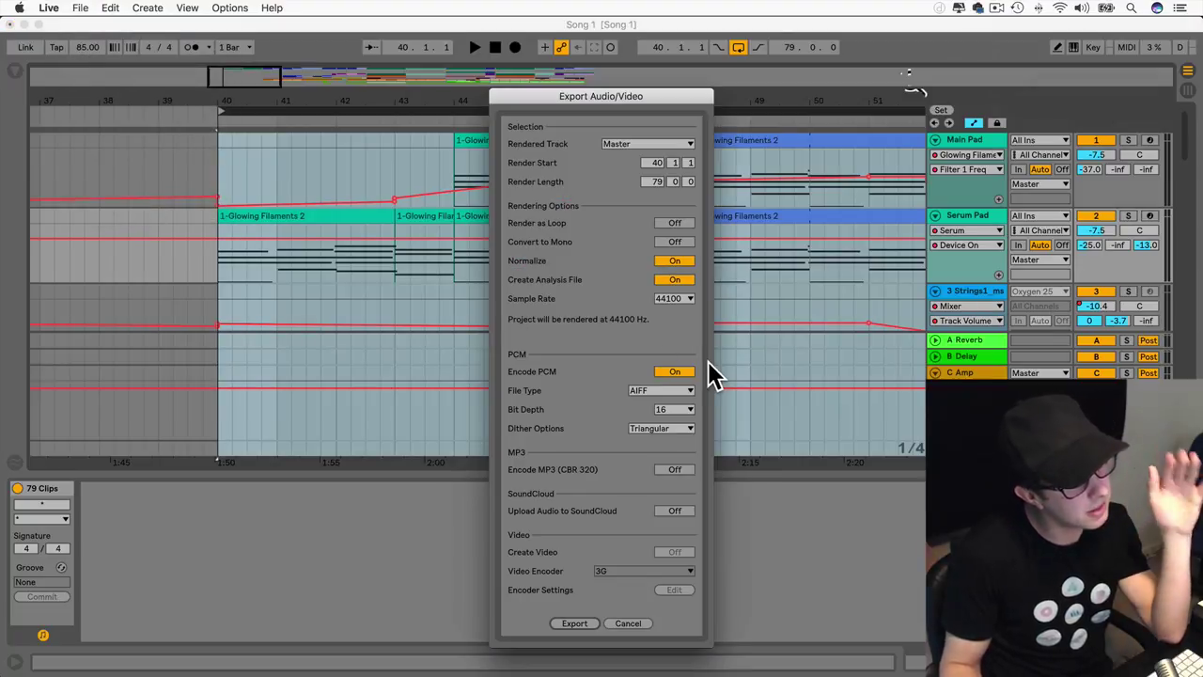
# Step: Set the export to encode an MP3 (CBR 320) and turn PCM encoding off
pyautogui.click(658, 387)
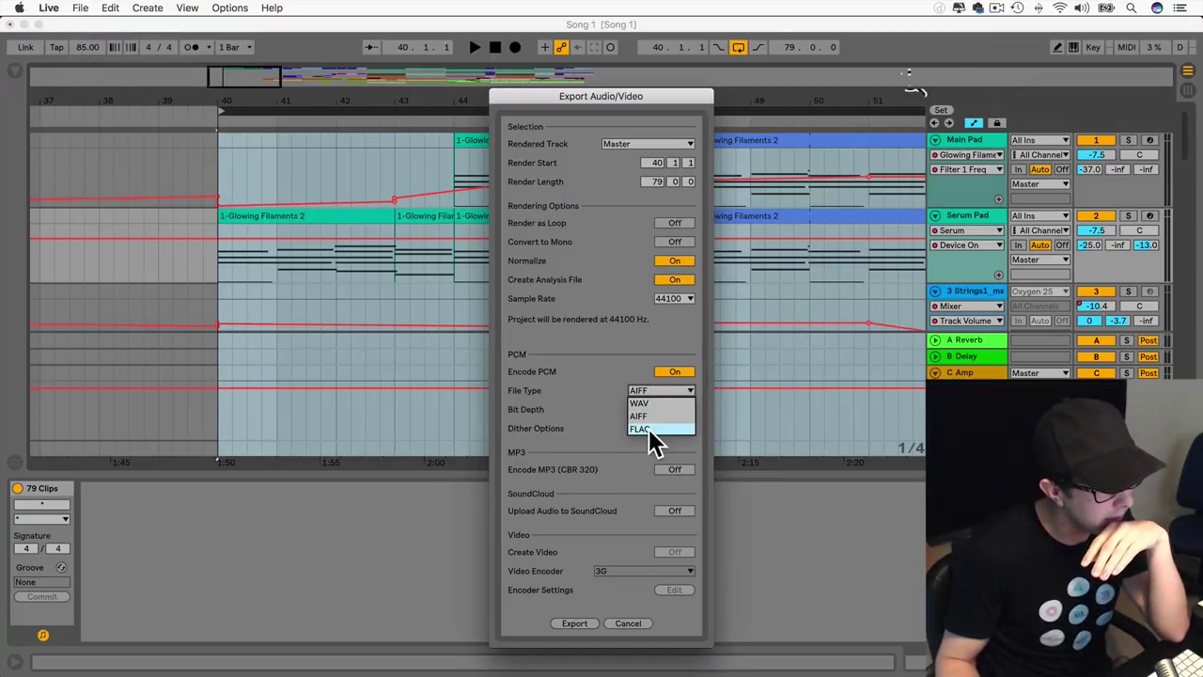
pyautogui.click(606, 360)
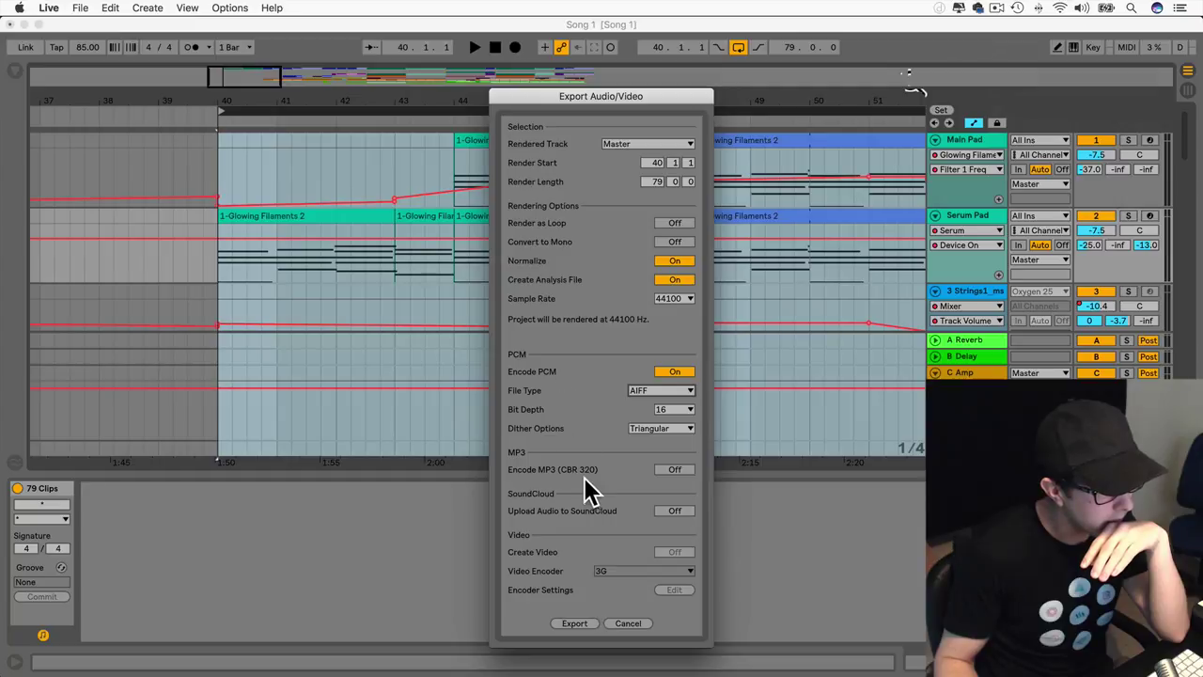
pyautogui.click(673, 469)
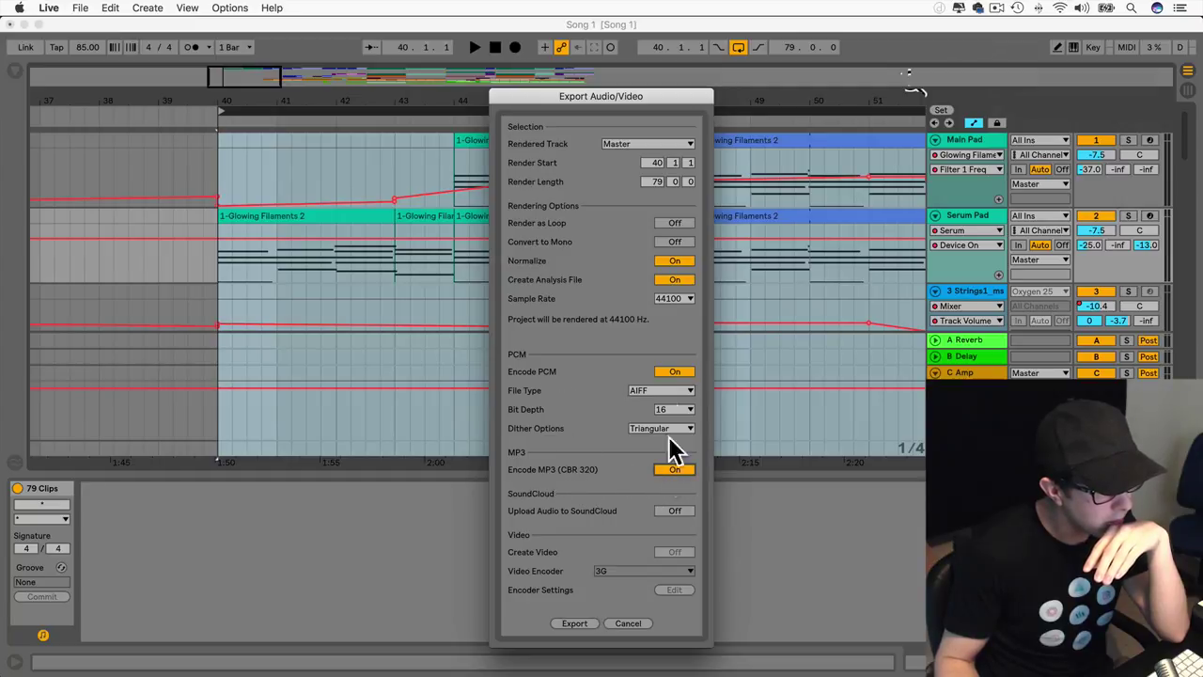
pyautogui.click(673, 372)
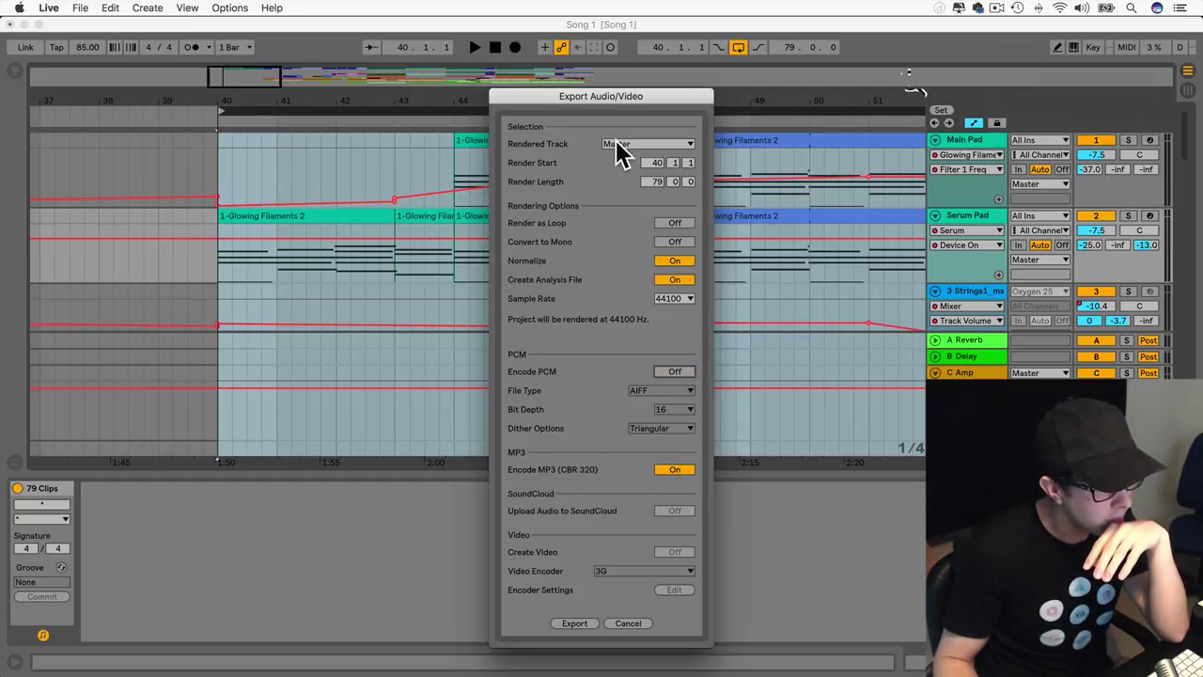
# Step: Export the song to the Desktop under the name Song 1
pyautogui.click(574, 624)
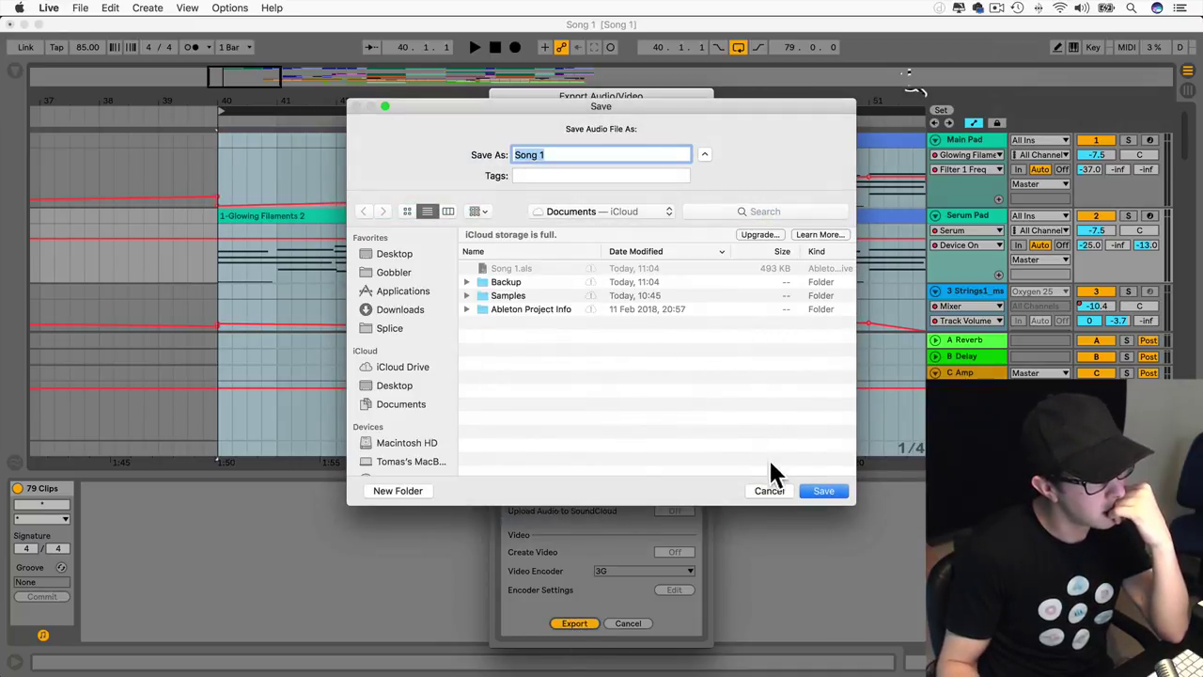
pyautogui.click(414, 387)
pyautogui.click(829, 497)
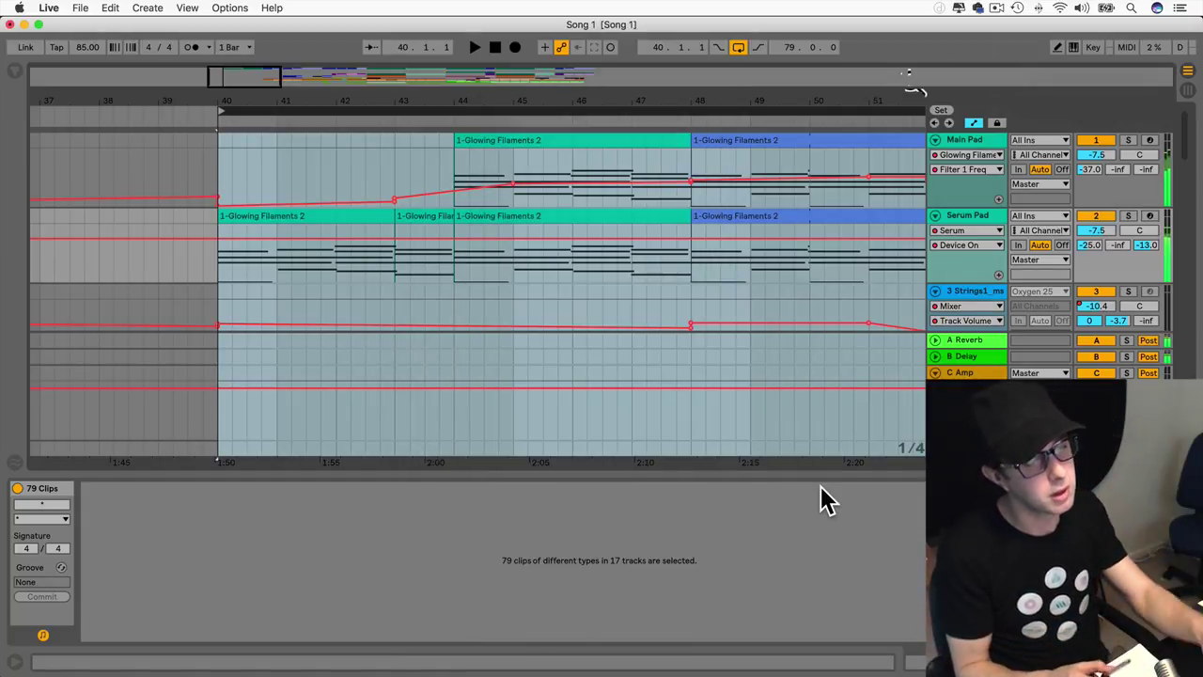
# Step: Minimize the Set, open the exported Song 1.mp3 from the desktop in QuickTime Player, and play it through
pyautogui.click(24, 25)
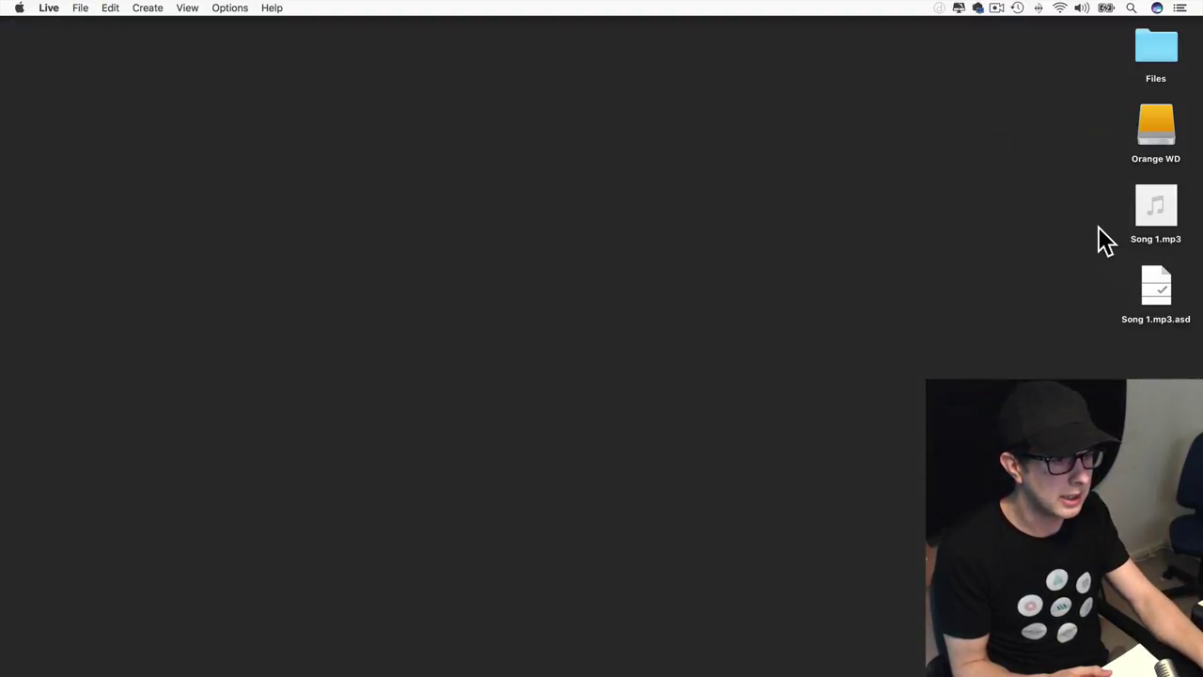
pyautogui.click(1145, 214)
pyautogui.rightClick(1144, 214)
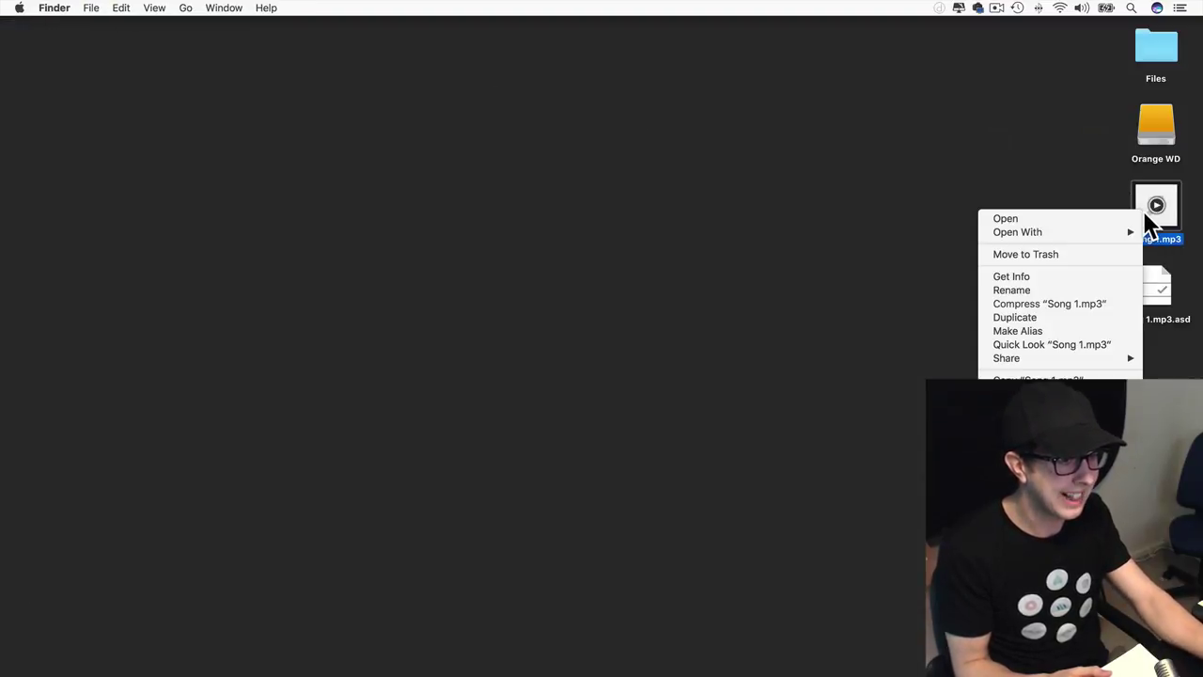
pyautogui.moveTo(1098, 235)
pyautogui.click(907, 312)
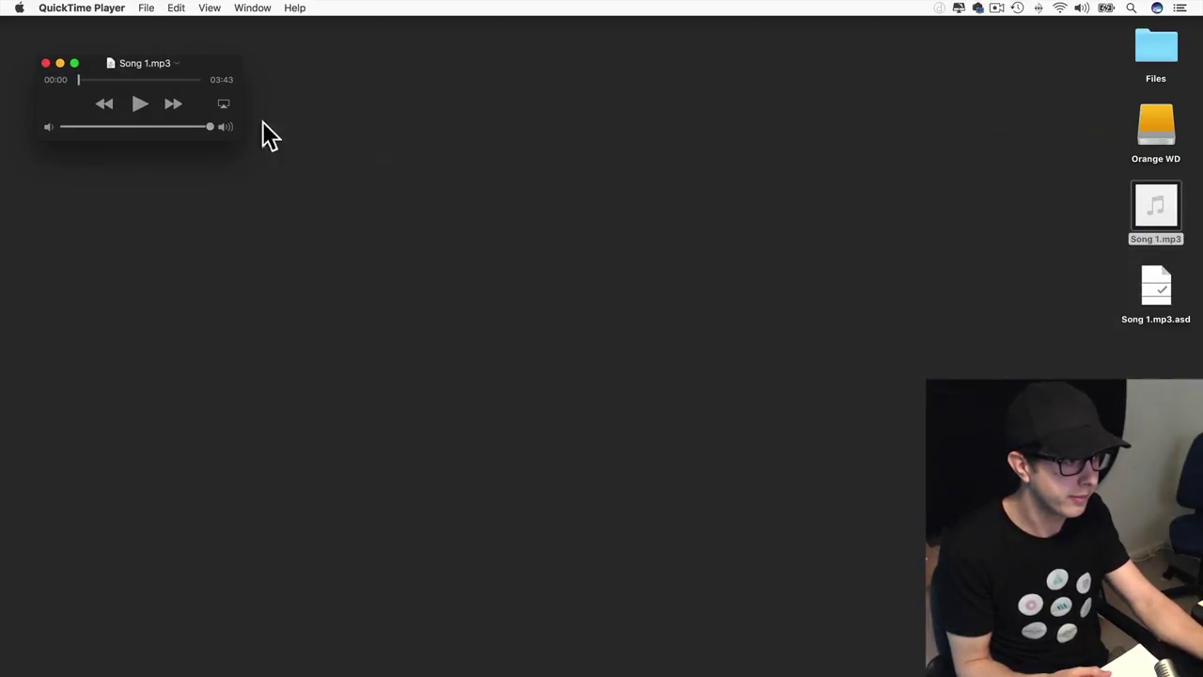
pyautogui.moveTo(242, 142); pyautogui.dragTo(674, 211)
pyautogui.press('space')
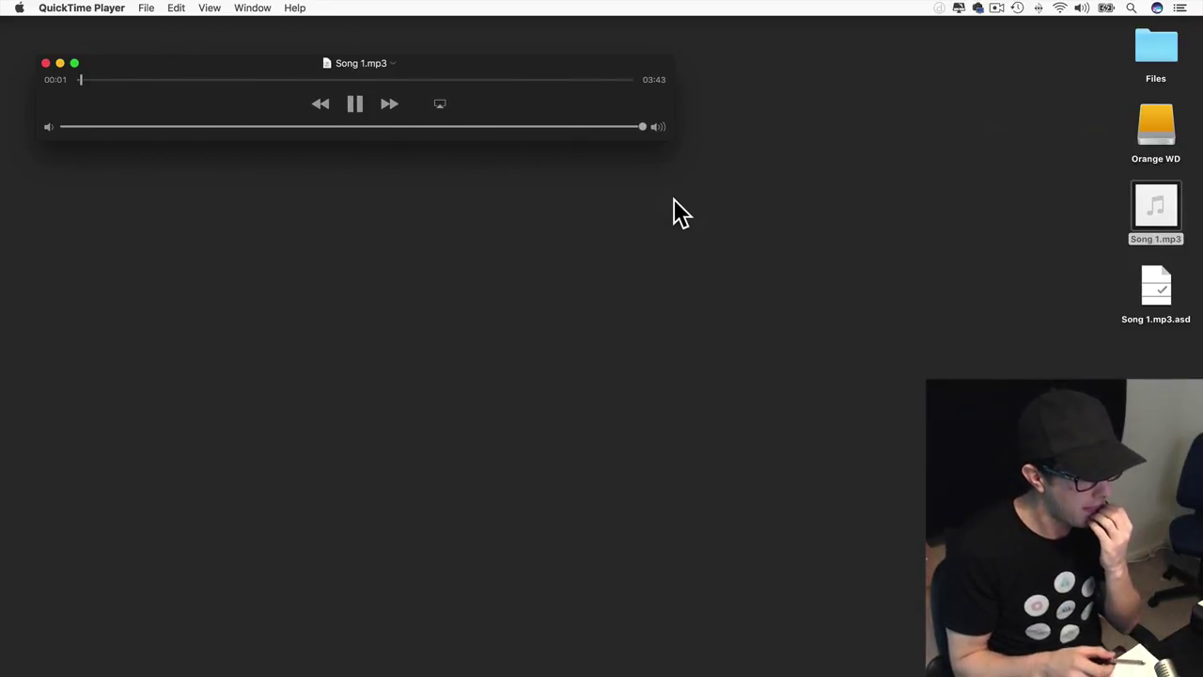
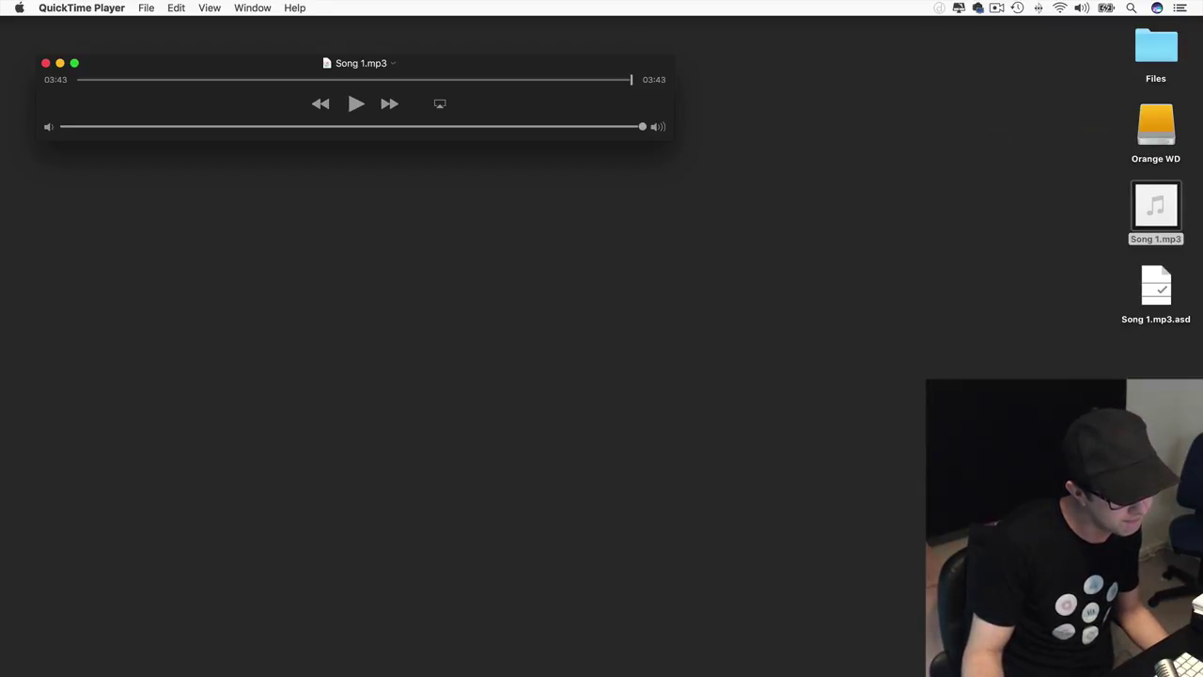
# Step: Switch back to Ableton Live and open the Serum Pad clip at bar 40 in an enlarged note editor
pyautogui.click(1090, 675)
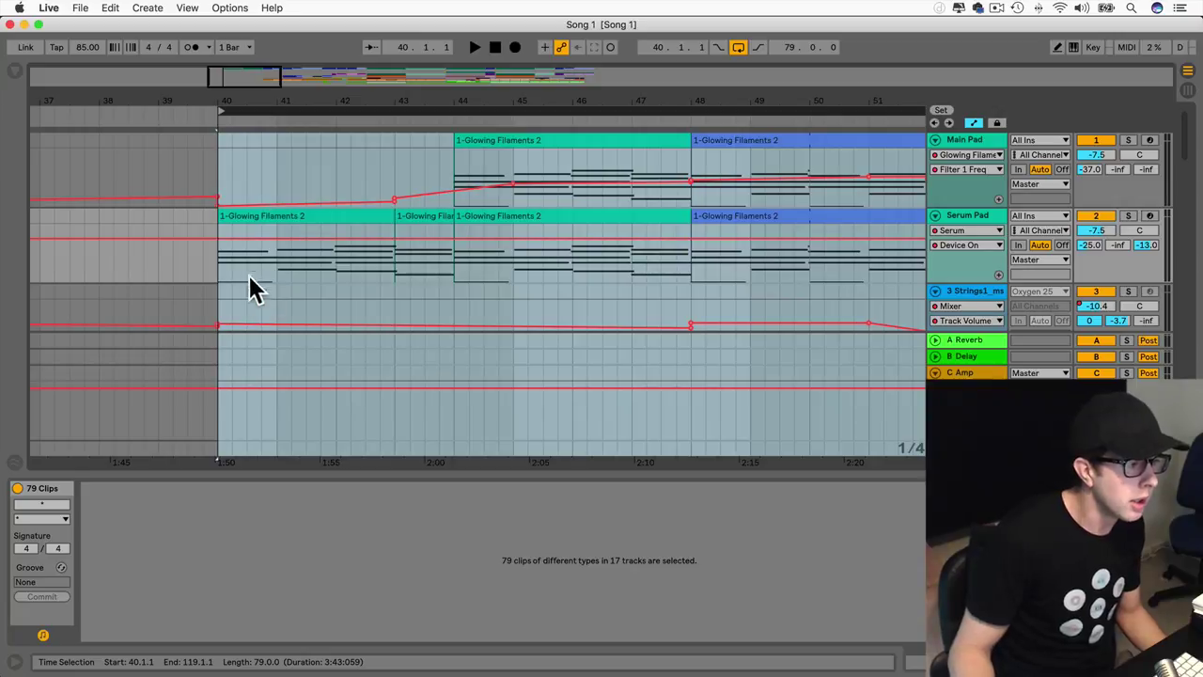
pyautogui.click(235, 254)
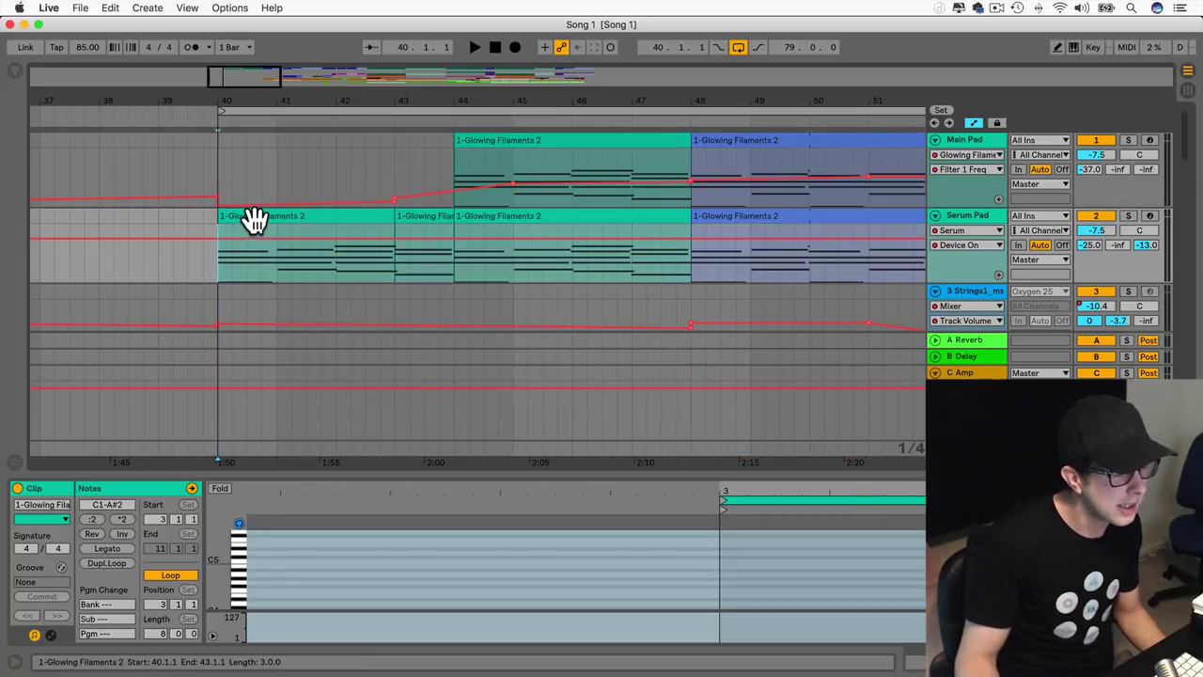
pyautogui.click(282, 215)
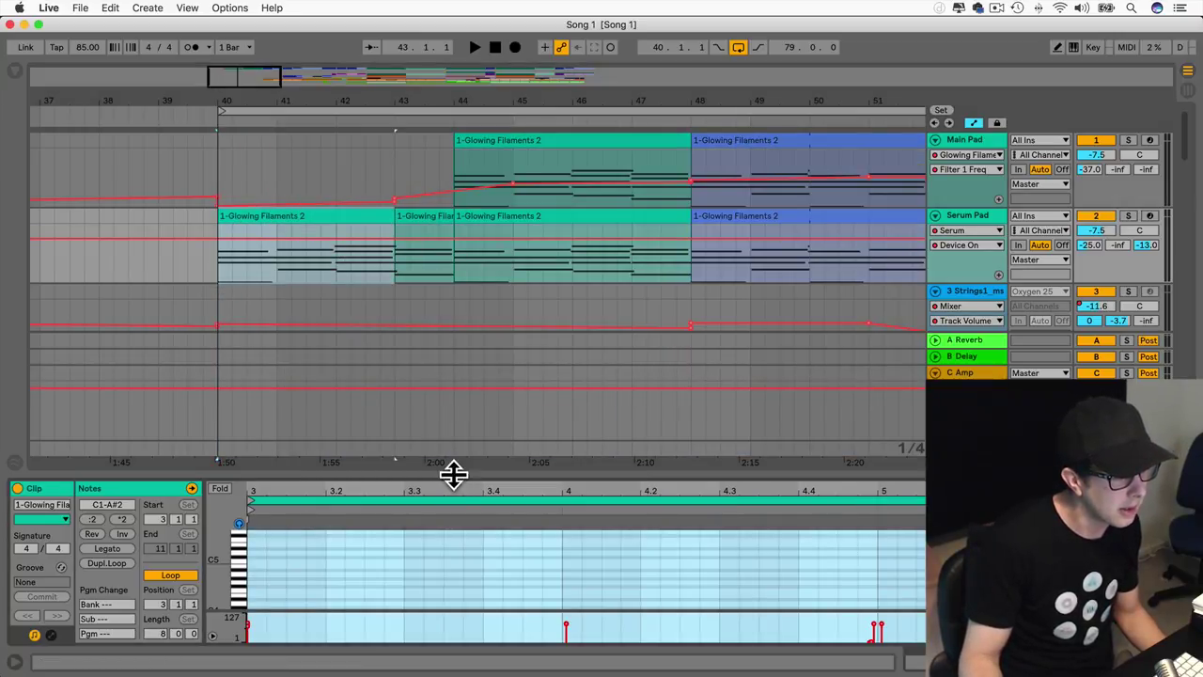
pyautogui.moveTo(459, 445); pyautogui.dragTo(434, 246)
# Step: Lengthen the first chord's top note and its C1 bass note so they end just before bar 4
pyautogui.scroll(-5, 485, 437)
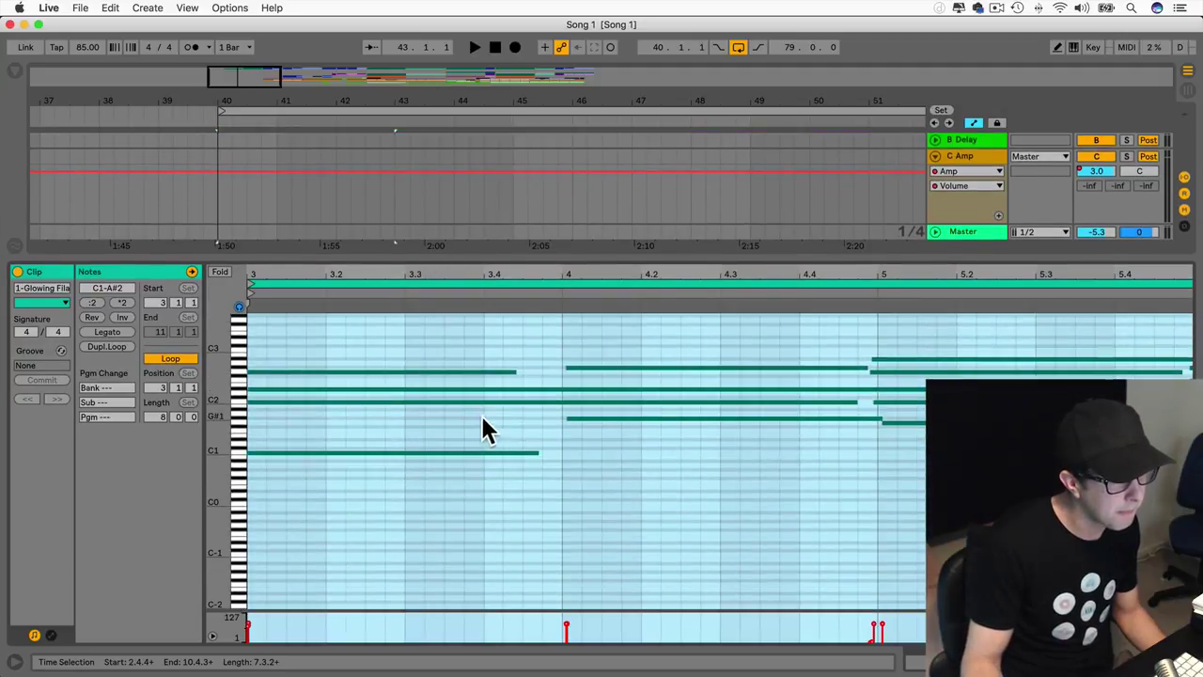
pyautogui.scroll(1, 522, 409)
pyautogui.moveTo(515, 387); pyautogui.dragTo(556, 387)
pyautogui.moveTo(537, 471); pyautogui.dragTo(555, 470)
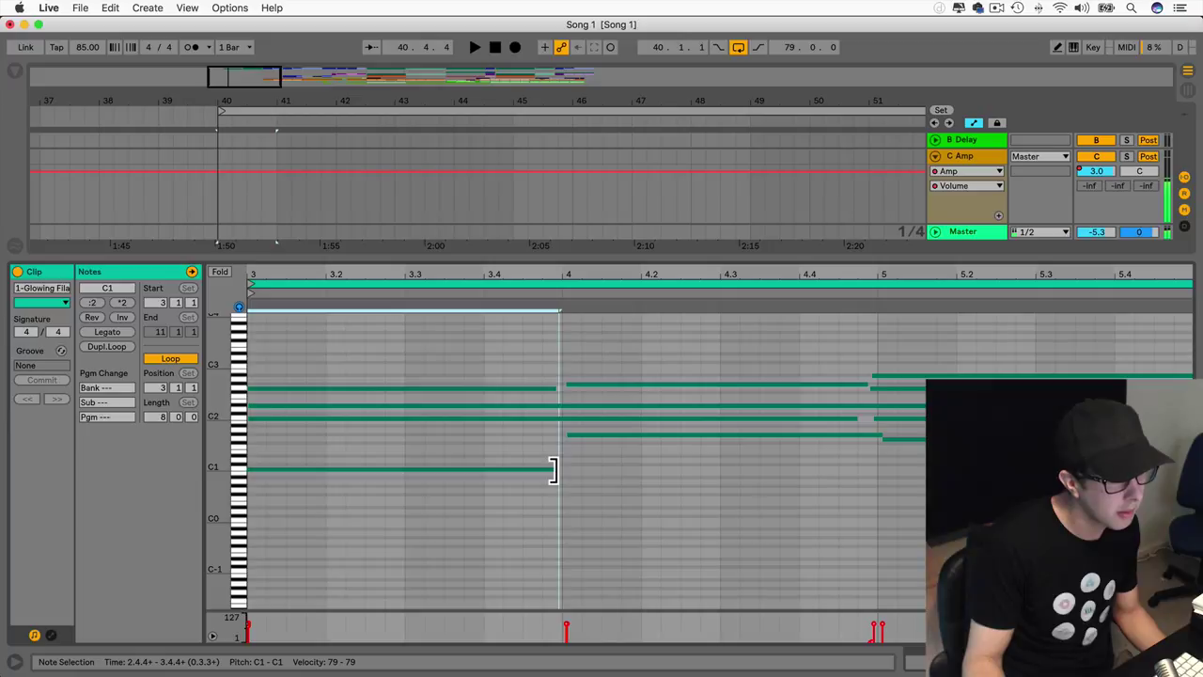
# Step: Adjust the ends of the G#2 and F2 notes in the bar 6 chord to just before bar 7
pyautogui.hscroll(5, 555, 473)
pyautogui.hscroll(10, 557, 480)
pyautogui.click(675, 385)
pyautogui.moveTo(679, 386); pyautogui.dragTo(688, 397)
pyautogui.hscroll(5, 696, 428)
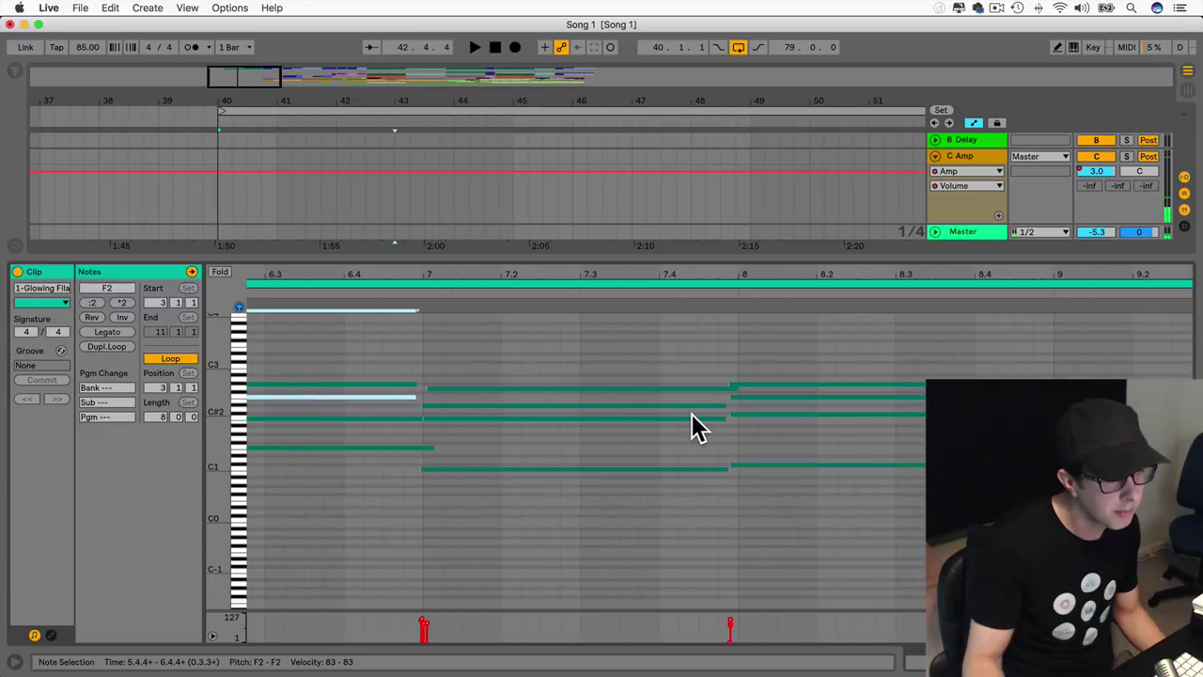
# Step: Move the starts of the bar 8 chord's G#2, F2, C#2 and C#1 notes closer to the bar line
pyautogui.click(733, 386)
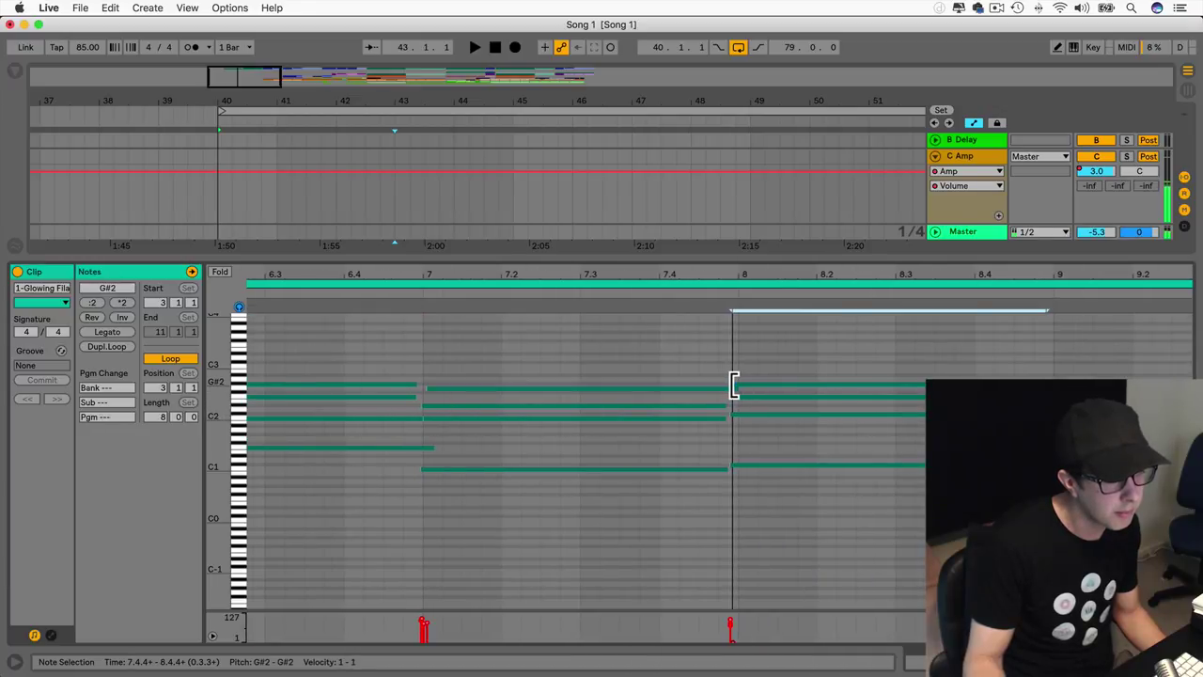
pyautogui.click(735, 388)
pyautogui.click(734, 398)
pyautogui.click(735, 414)
pyautogui.click(735, 464)
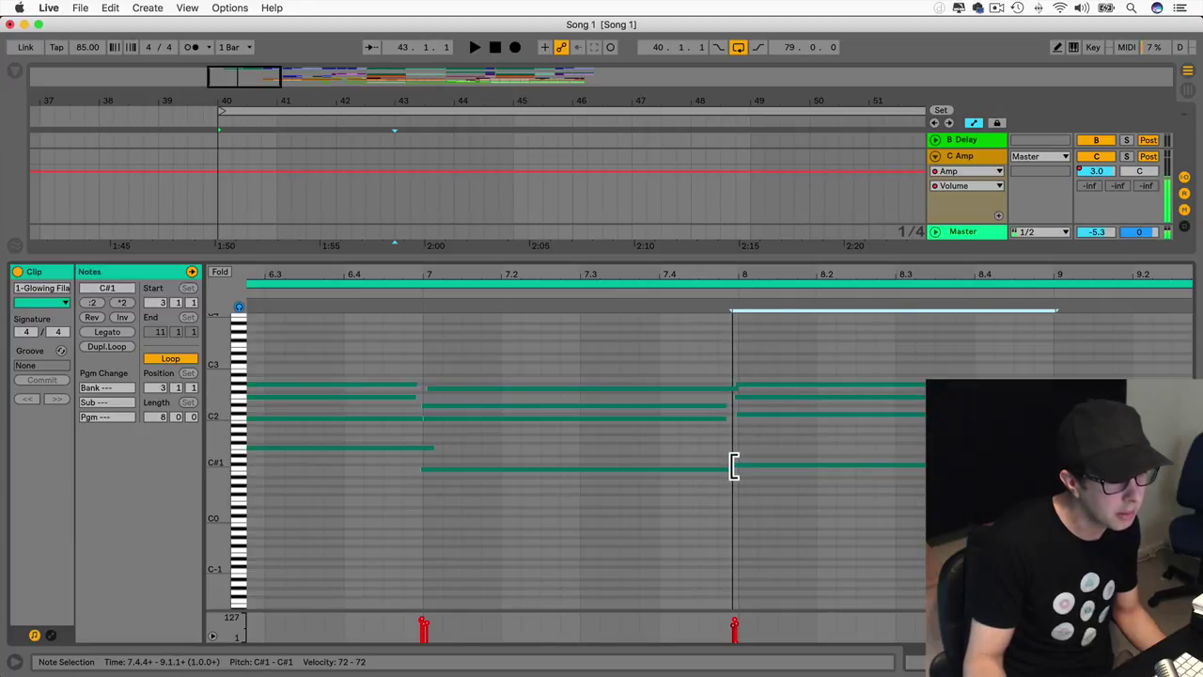
# Step: Move the starts of the bar 9 chord's F1, F2 and G#2 notes closer to the bar line
pyautogui.hscroll(5, 733, 467)
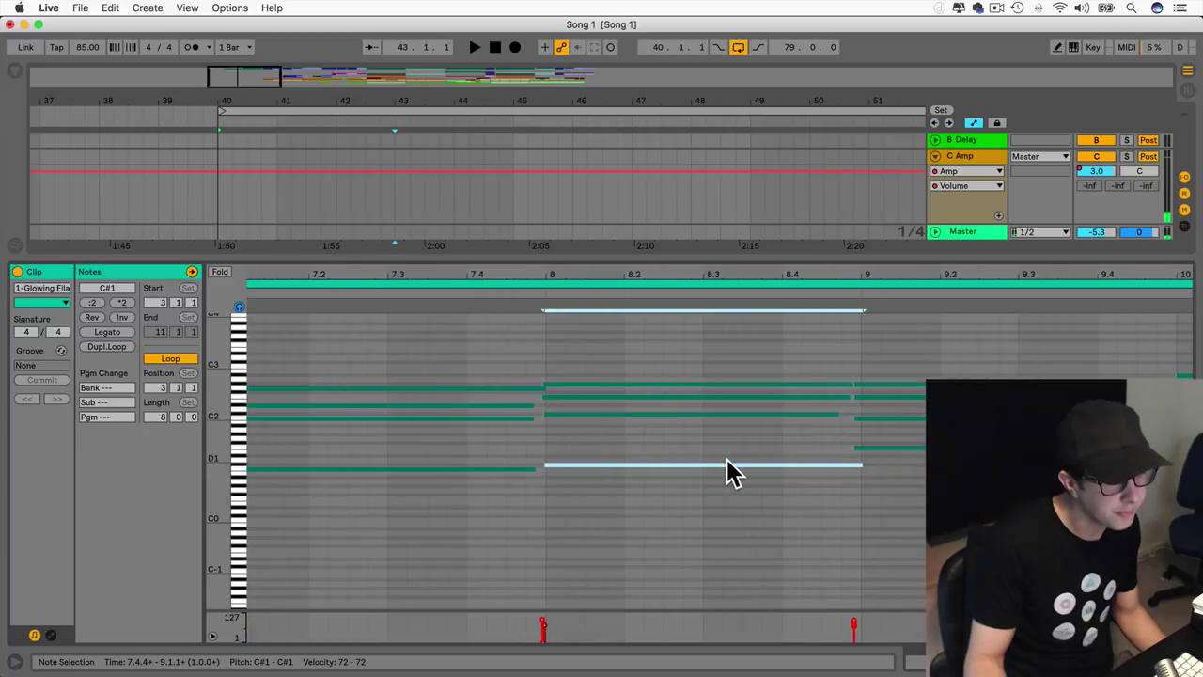
pyautogui.click(858, 449)
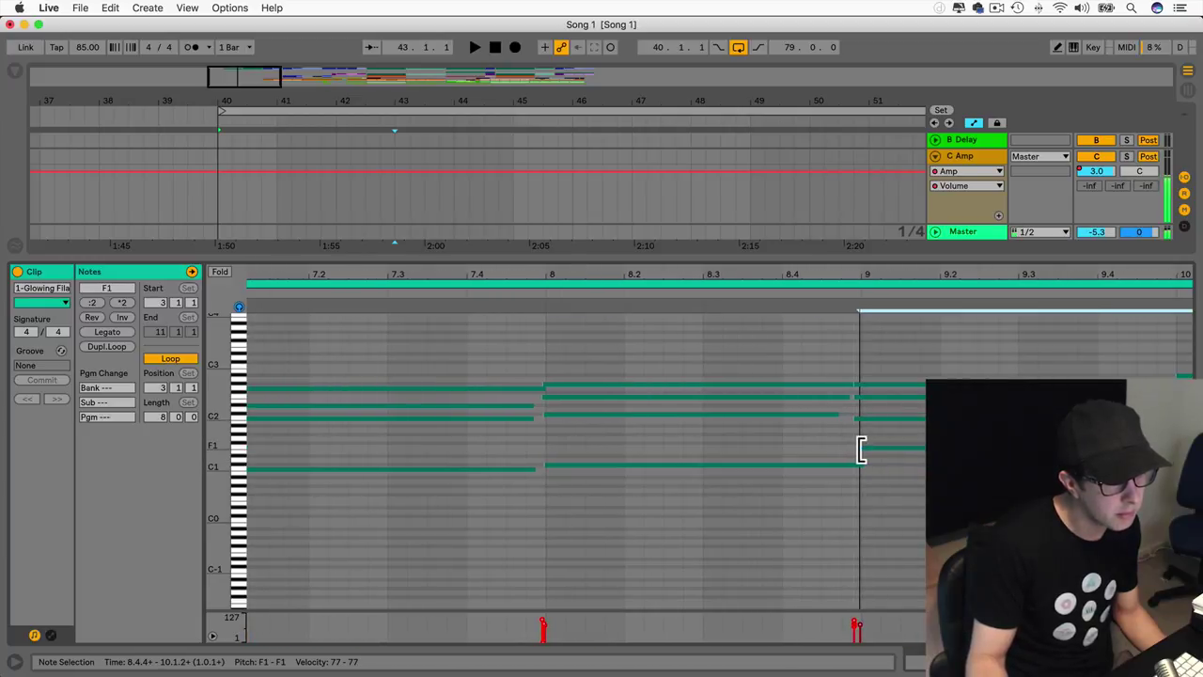
pyautogui.click(858, 398)
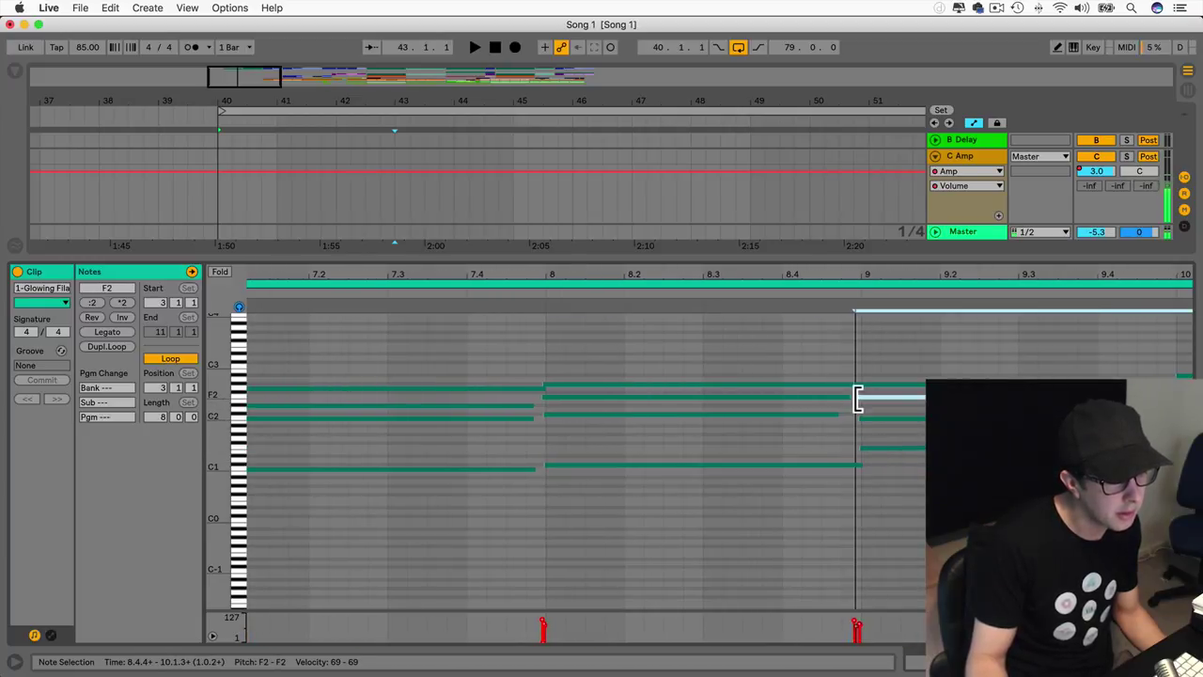
pyautogui.click(855, 384)
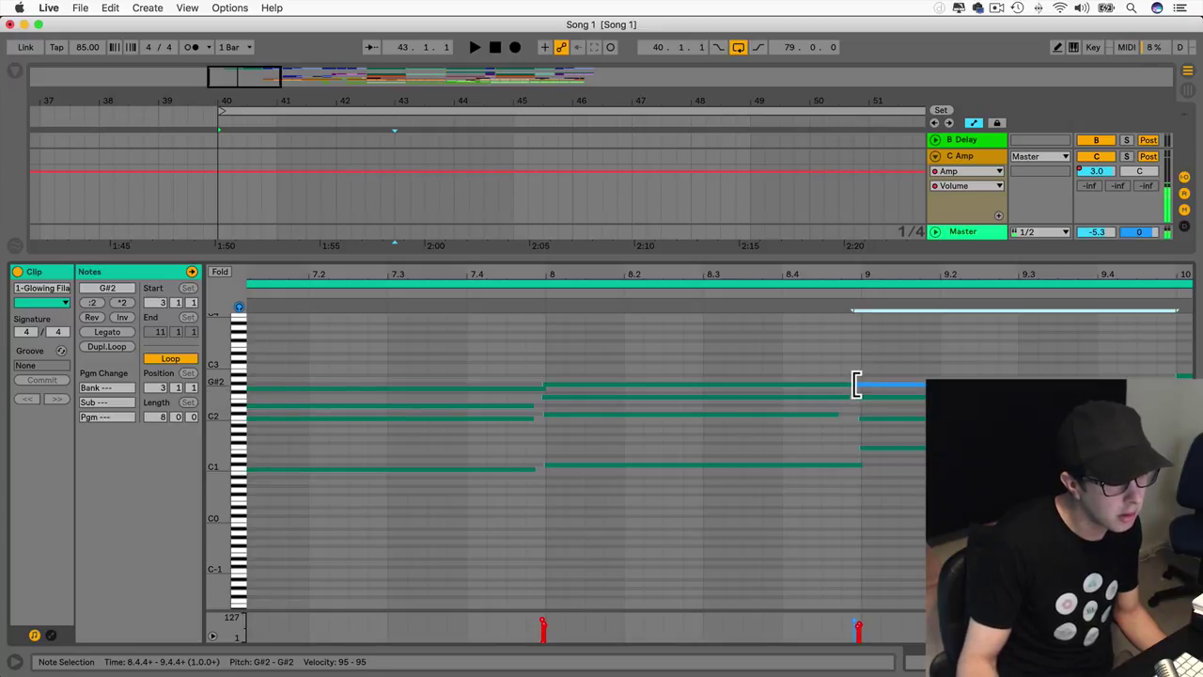
# Step: Align the ends of the bar 9 chord's F2, F1 and C2 notes with the start of bar 10
pyautogui.hscroll(5, 805, 430)
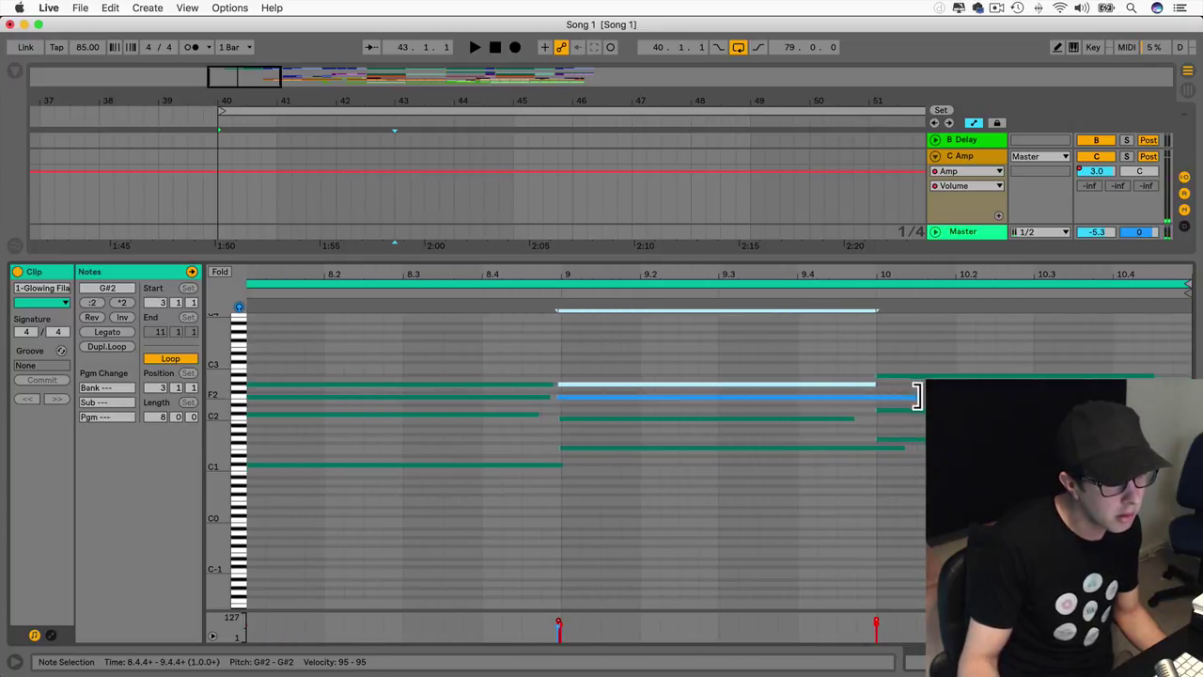
pyautogui.moveTo(914, 397); pyautogui.dragTo(877, 398)
pyautogui.moveTo(900, 448); pyautogui.dragTo(875, 419)
pyautogui.click(858, 420)
# Step: Extend the final chord's notes from bar 10 to the end of the clip at bar 11
pyautogui.moveTo(949, 467); pyautogui.dragTo(1190, 371)
pyautogui.click(1132, 348)
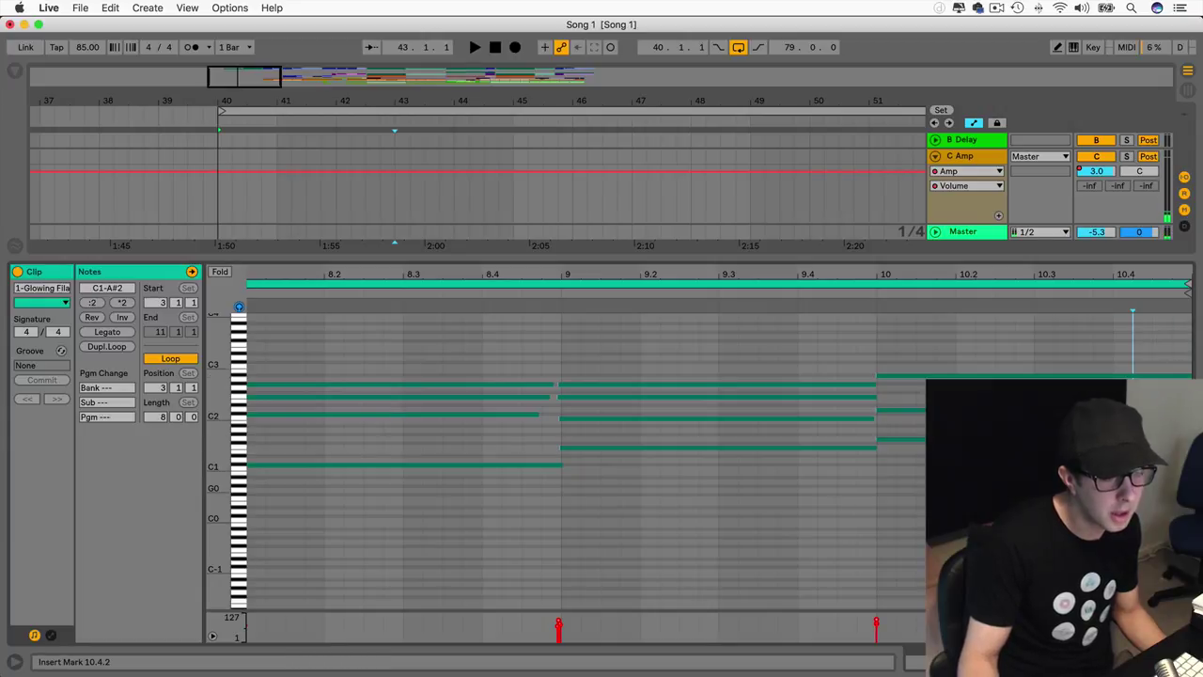
pyautogui.moveTo(1084, 486); pyautogui.dragTo(1060, 374)
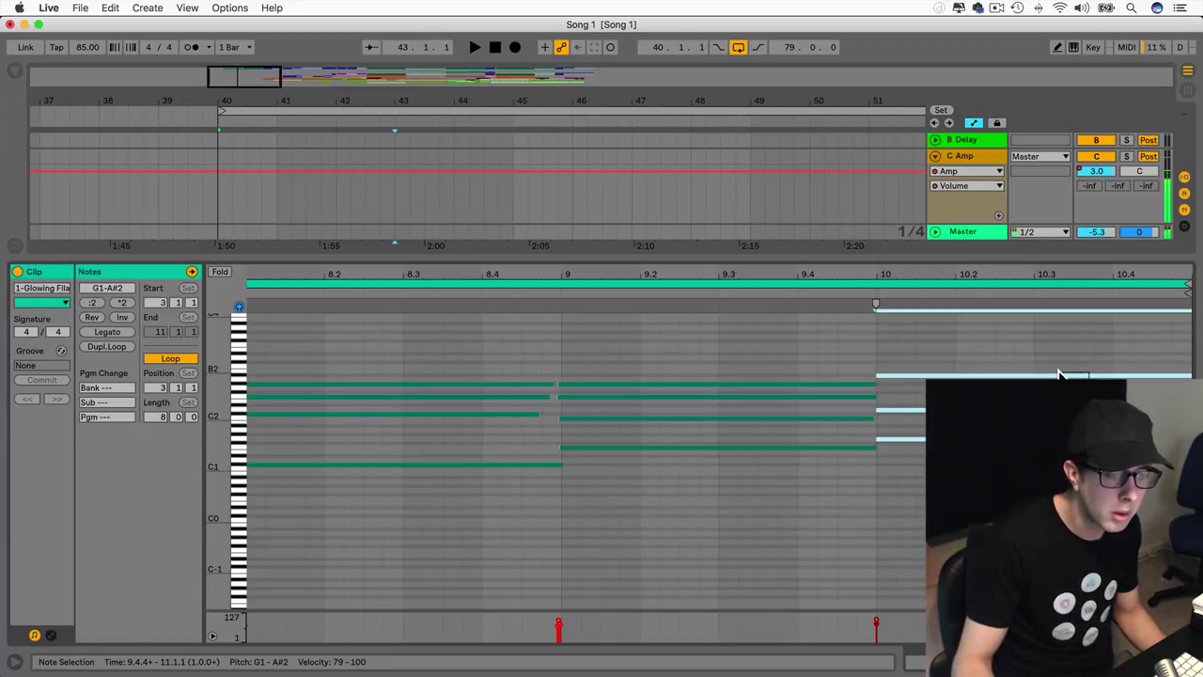
pyautogui.click(1036, 396)
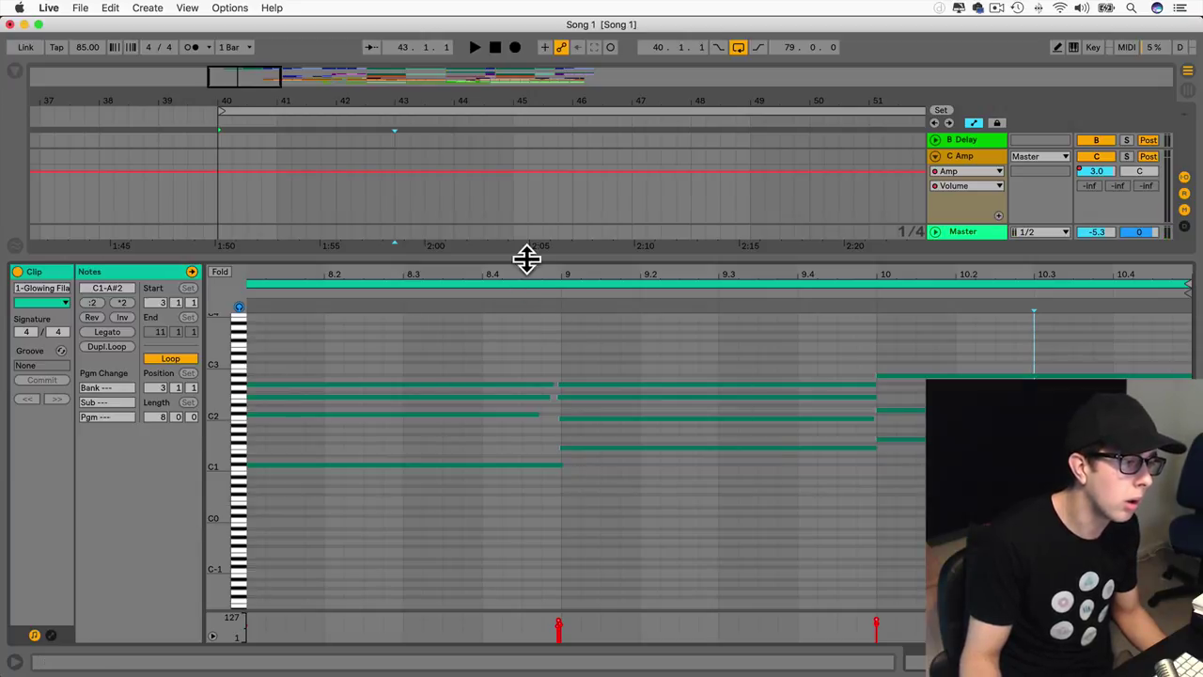
# Step: Collapse the note editor, duplicate the Serum Pad track, and solo the duplicate
pyautogui.moveTo(526, 260); pyautogui.dragTo(523, 655)
pyautogui.scroll(2, 365, 170)
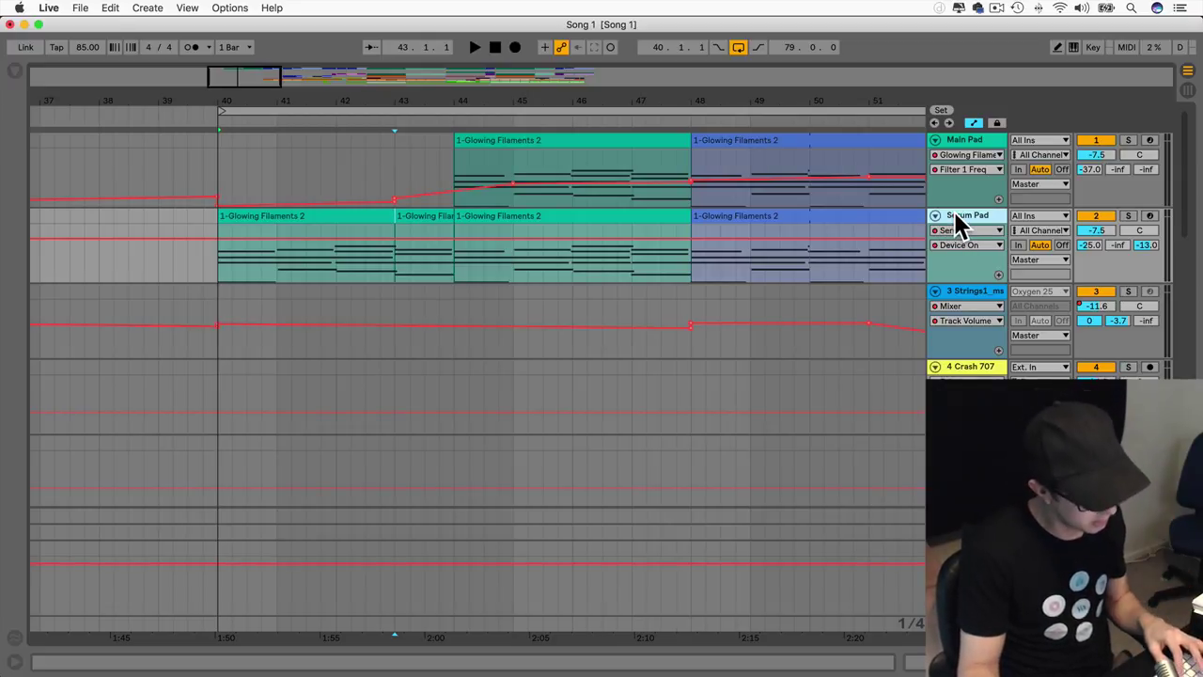
pyautogui.press('super+d')
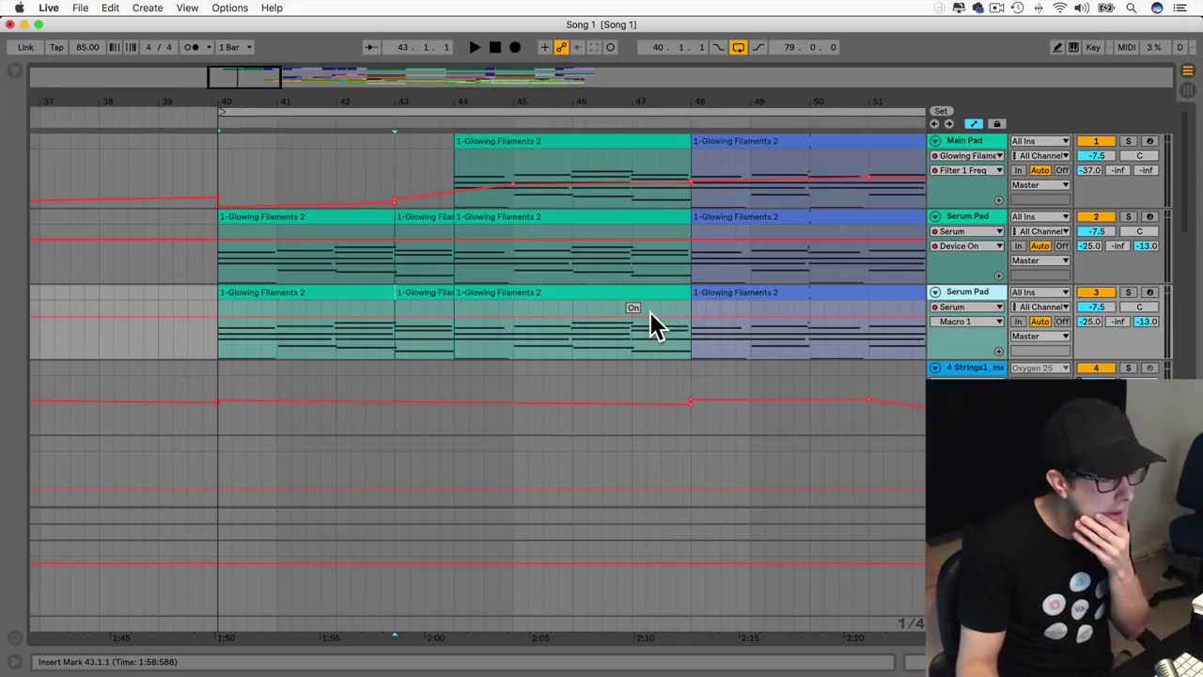
pyautogui.click(1128, 293)
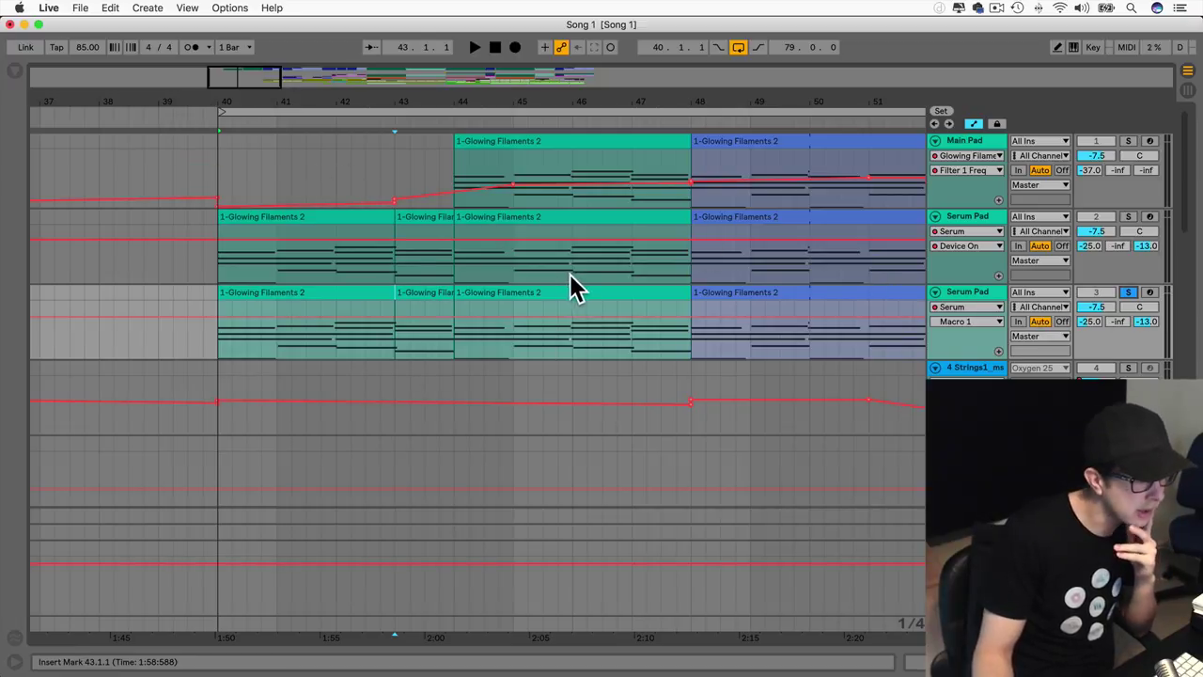
# Step: Add the Arpeggiator MIDI effect to the duplicated Serum Pad track
pyautogui.click(13, 72)
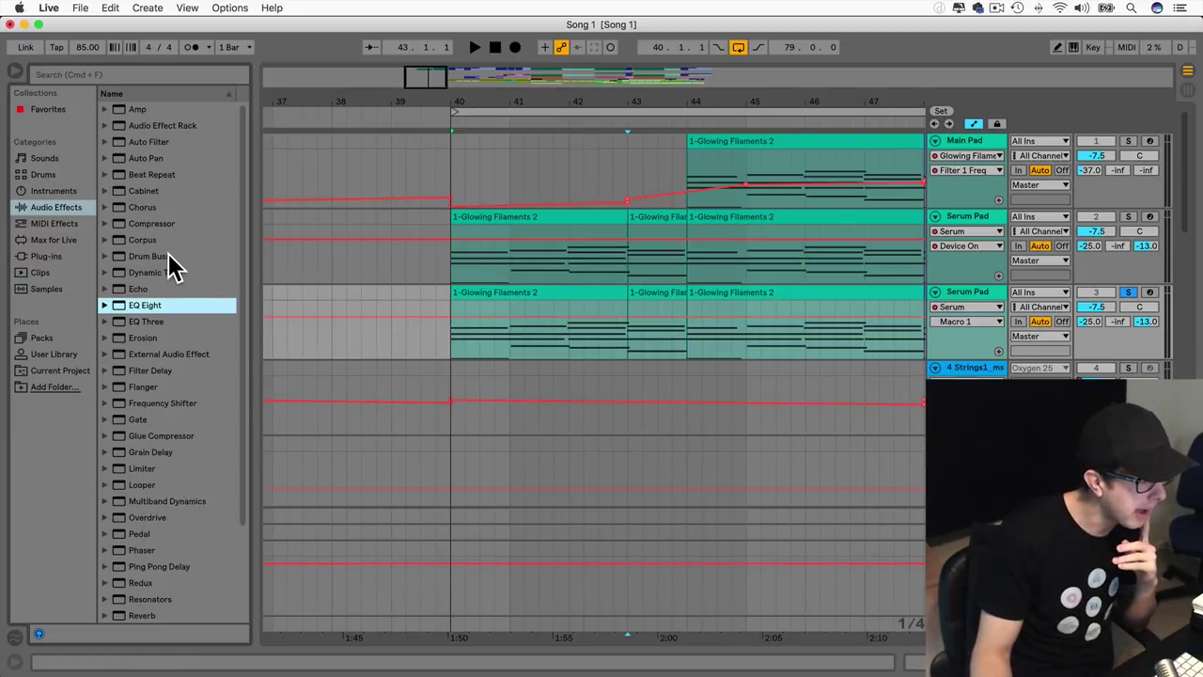
pyautogui.click(71, 223)
pyautogui.moveTo(153, 118); pyautogui.dragTo(986, 322)
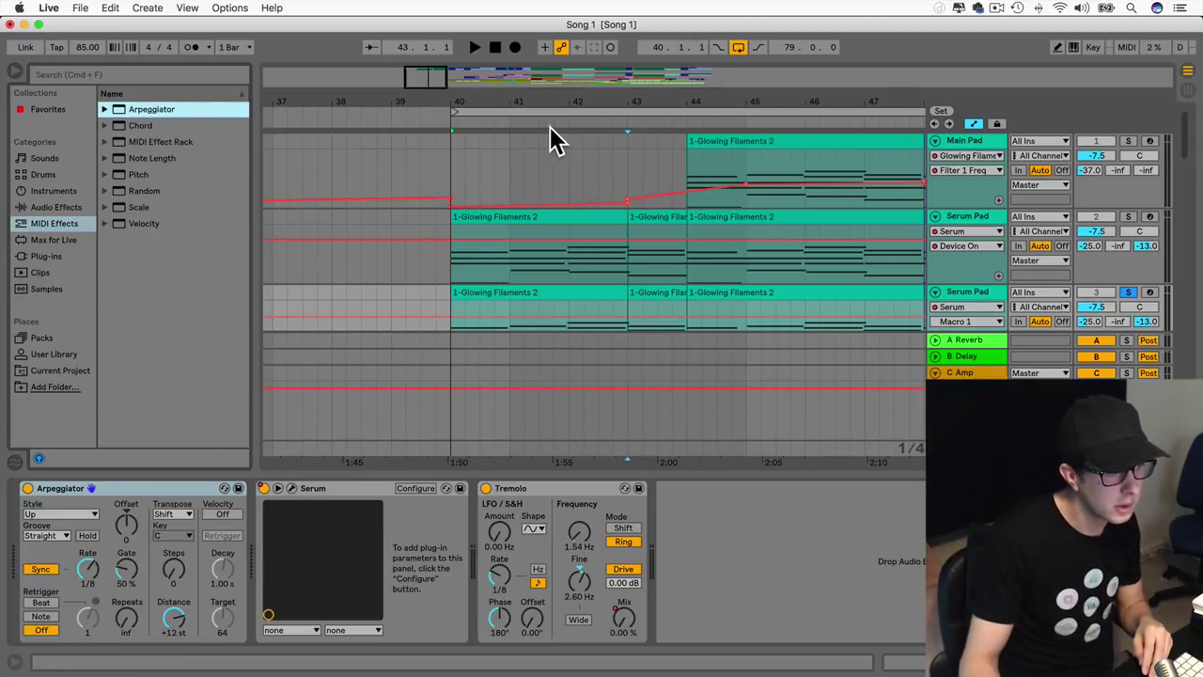
# Step: Shorten the loop to the three bars from bar 40 to bar 43 and play the arpeggiated Serum Pad
pyautogui.click(489, 111)
pyautogui.moveTo(433, 74); pyautogui.dragTo(428, 28)
pyautogui.hscroll(8, 531, 248)
pyautogui.hscroll(7, 833, 179)
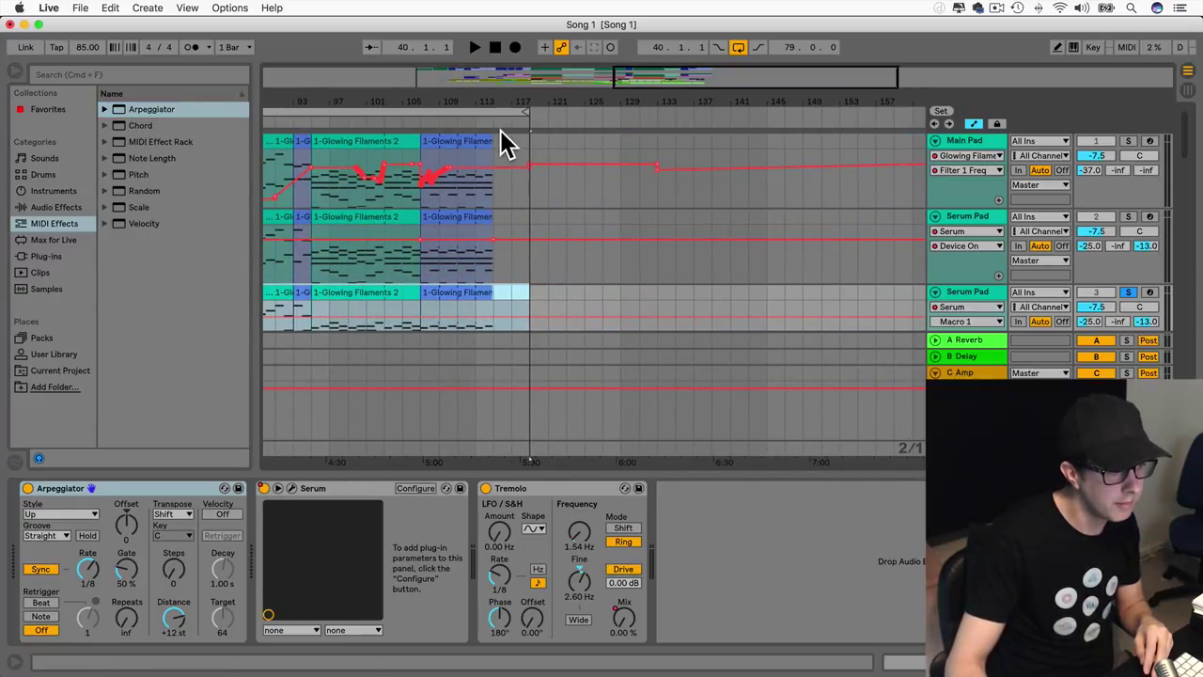
pyautogui.moveTo(524, 113); pyautogui.dragTo(302, 115)
pyautogui.hscroll(-5, 333, 176)
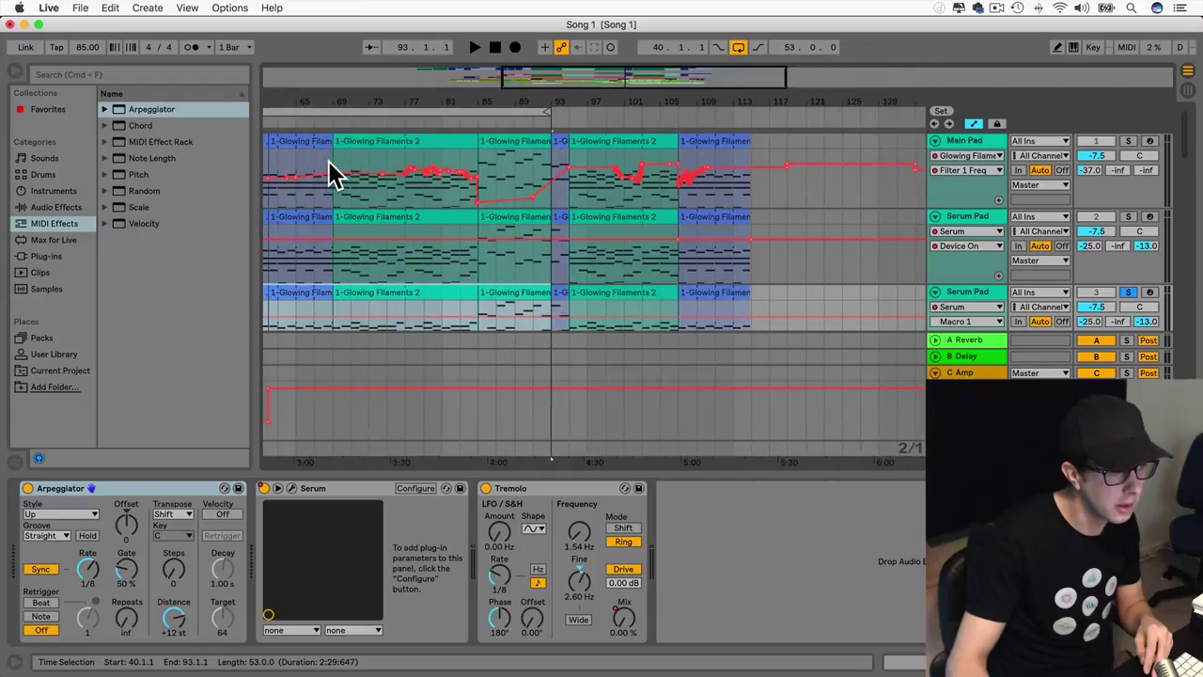
pyautogui.hscroll(-5, 334, 176)
pyautogui.moveTo(845, 113); pyautogui.dragTo(389, 140)
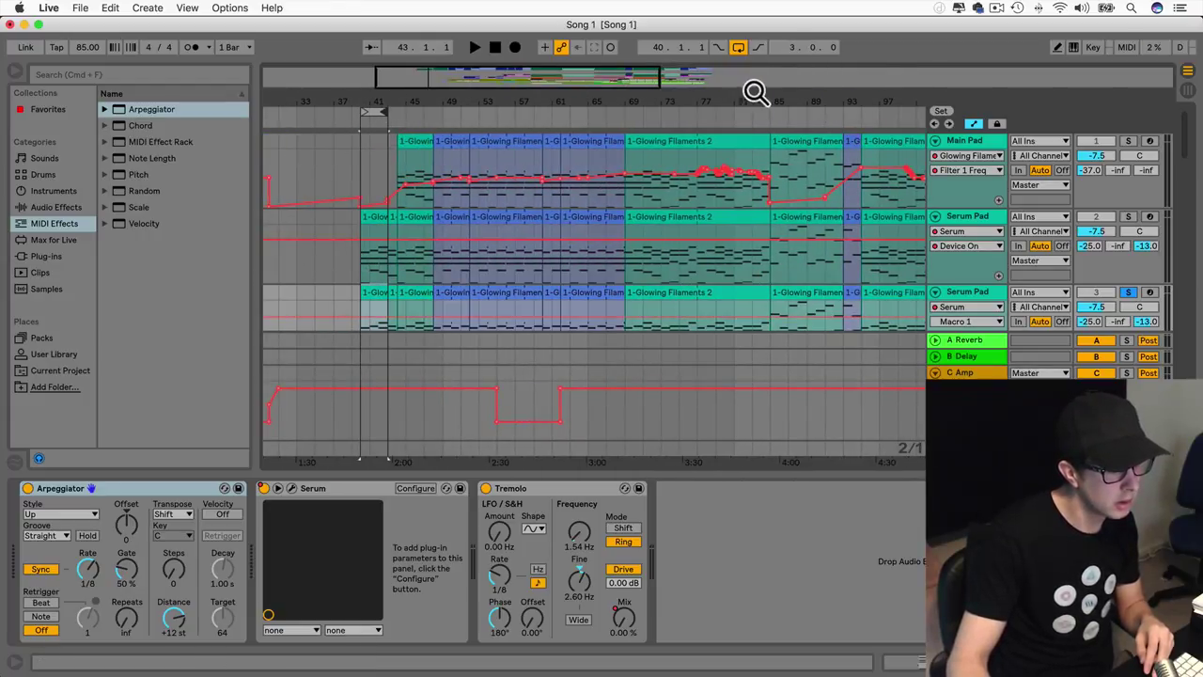
pyautogui.press('space')
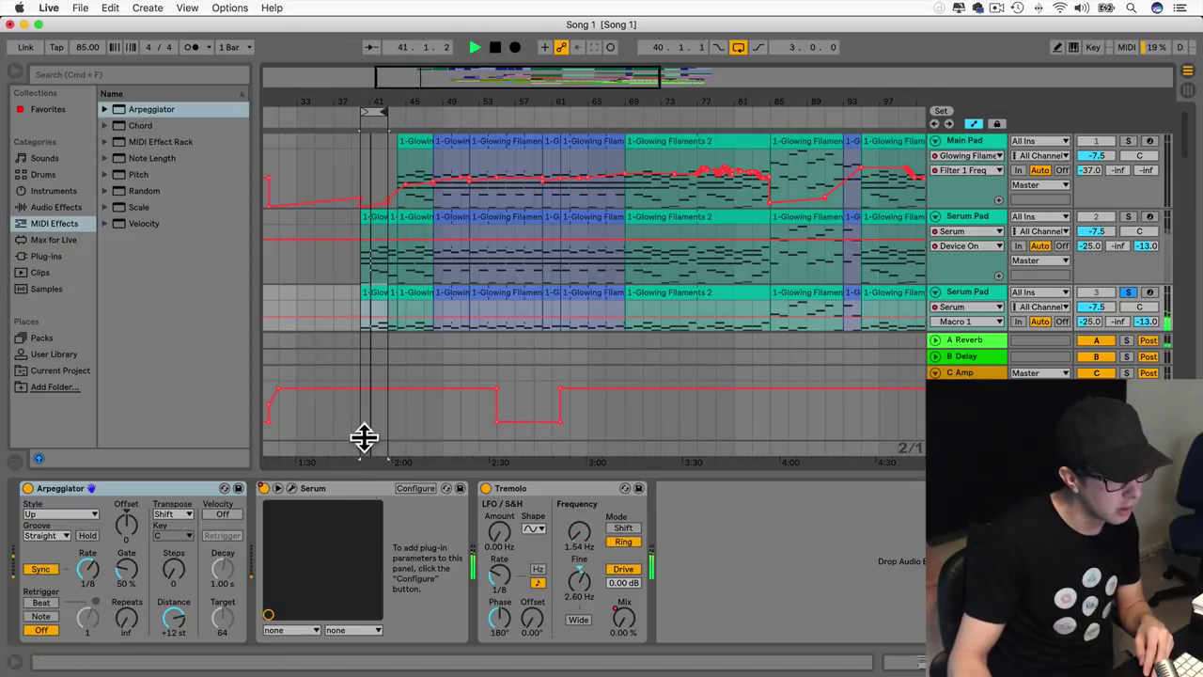
# Step: Try the Arpeggiator with its transpose Steps set to 1
pyautogui.moveTo(174, 570); pyautogui.dragTo(175, 564)
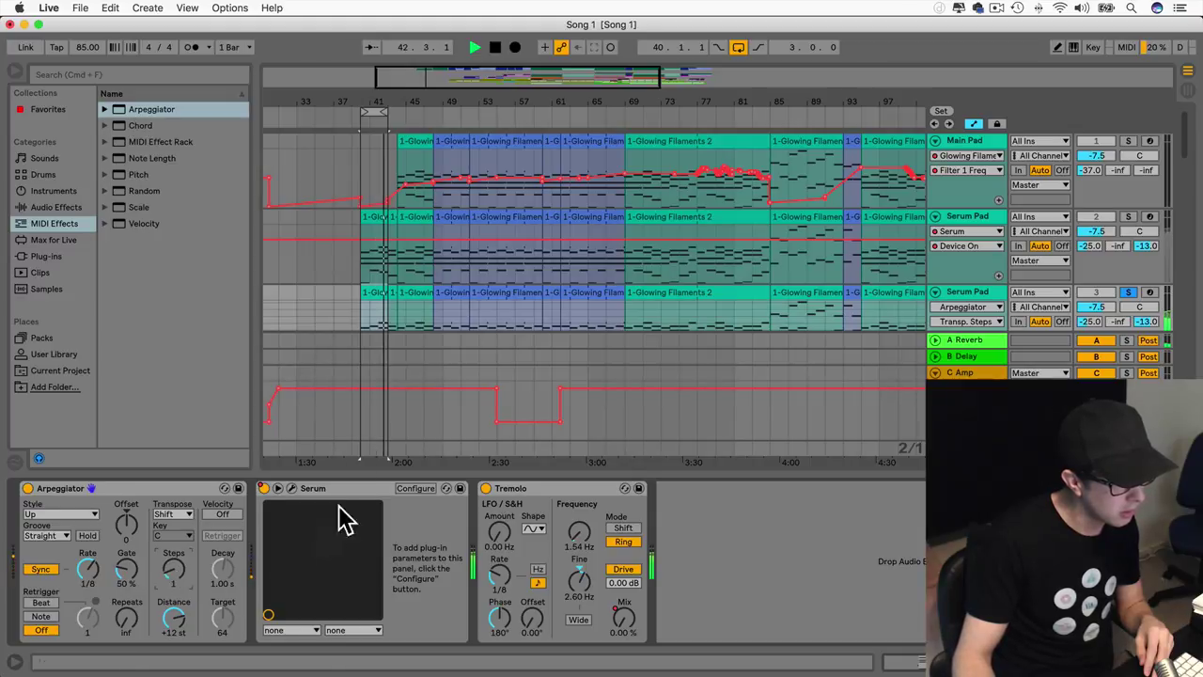
pyautogui.moveTo(425, 79); pyautogui.dragTo(438, 158)
pyautogui.scroll(-4, 438, 158)
pyautogui.hscroll(-2, 438, 158)
pyautogui.hscroll(-2, 438, 170)
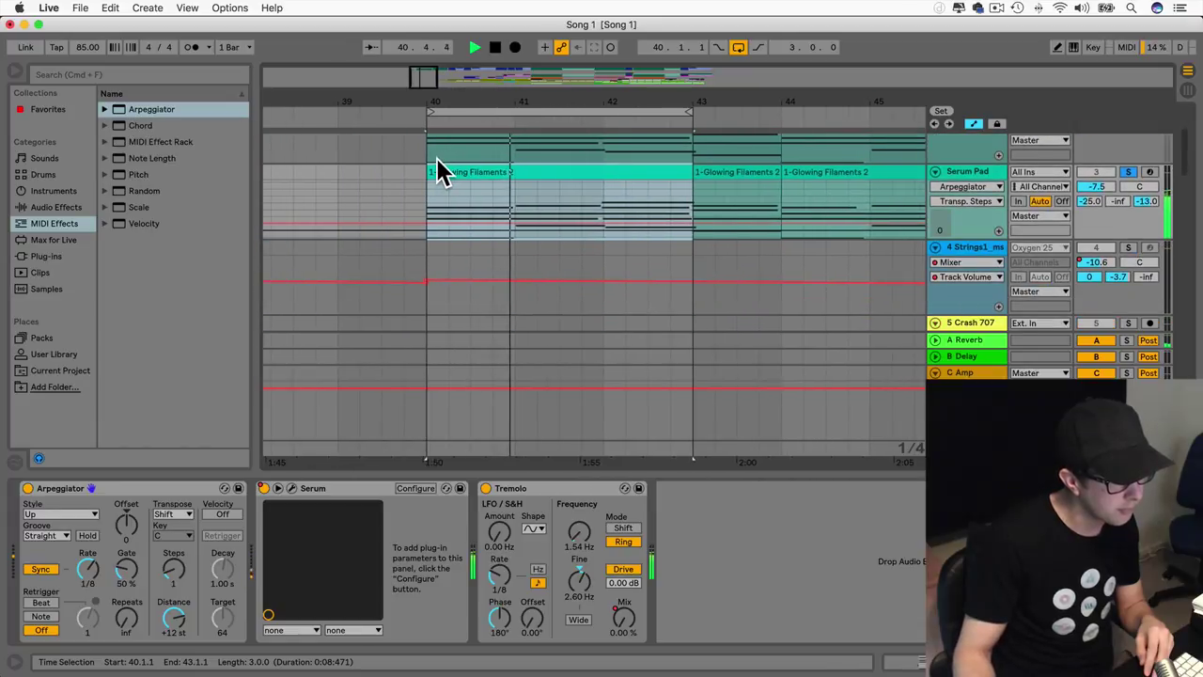
# Step: Audition the Arpeggiator's Down and UpDown styles and return the style to Up
pyautogui.click(94, 515)
pyautogui.click(56, 295)
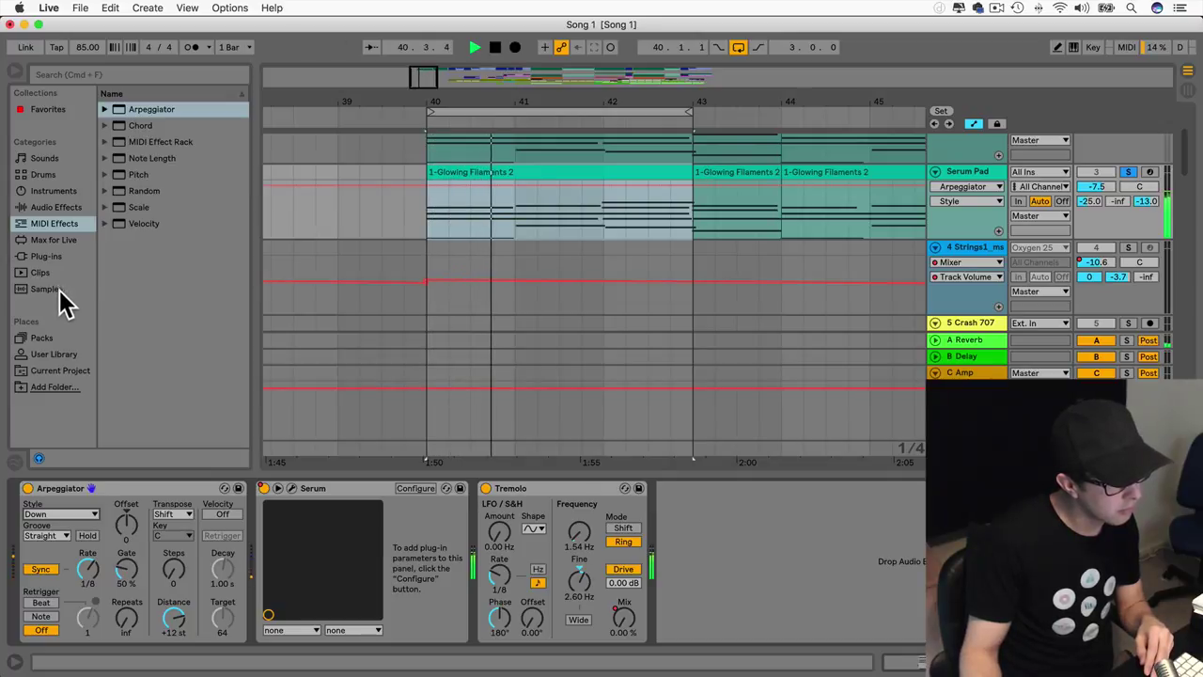
pyautogui.click(85, 525)
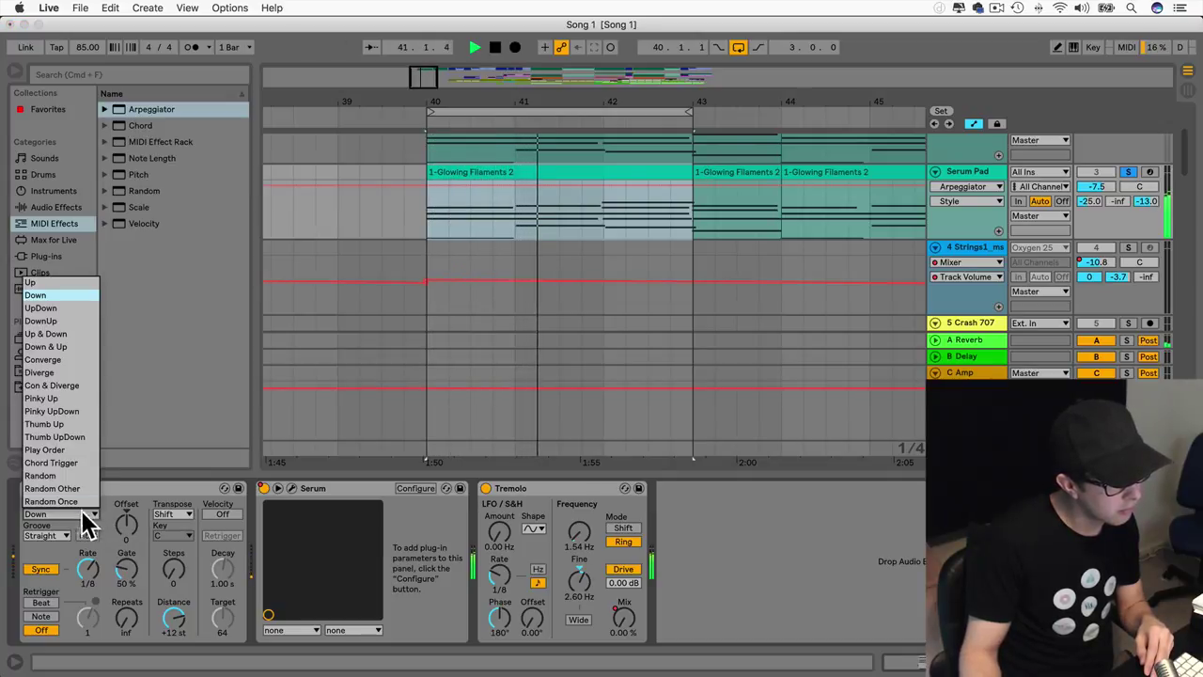
pyautogui.click(38, 311)
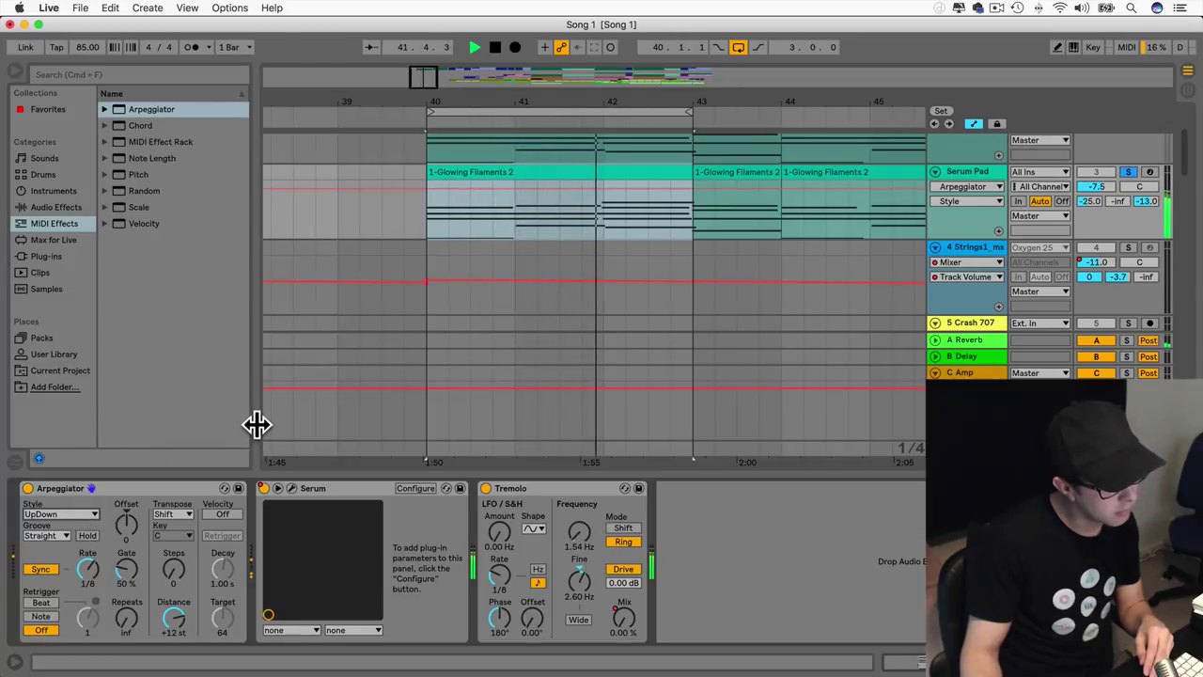
pyautogui.click(85, 519)
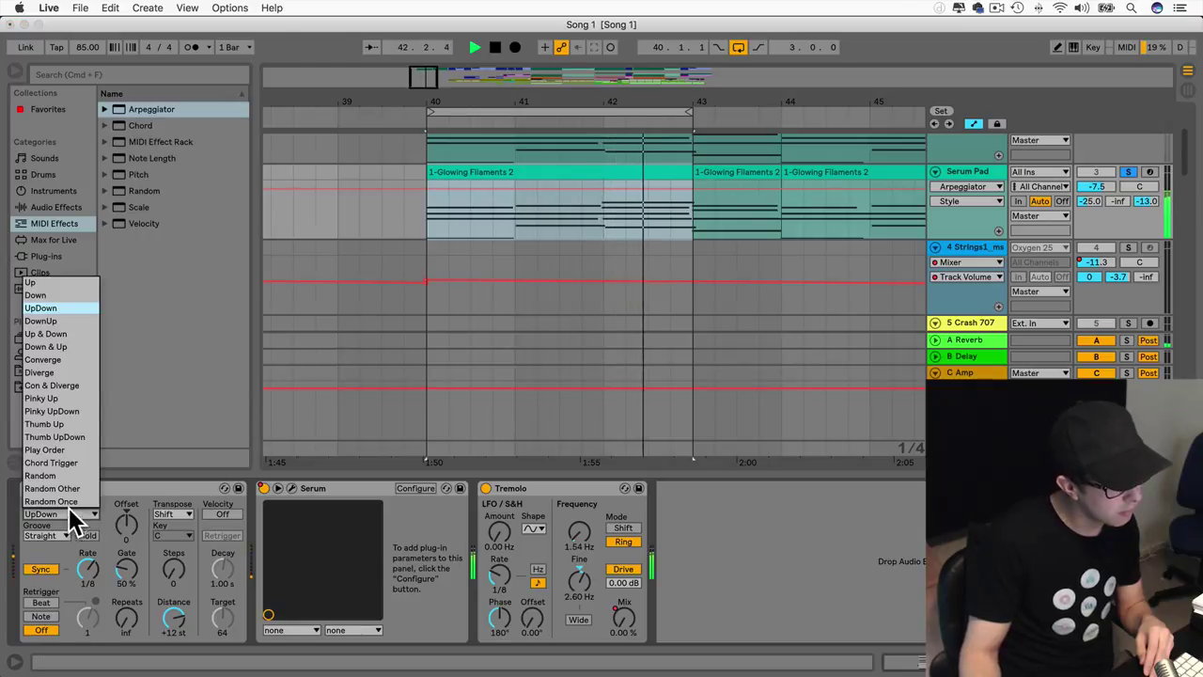
pyautogui.click(65, 285)
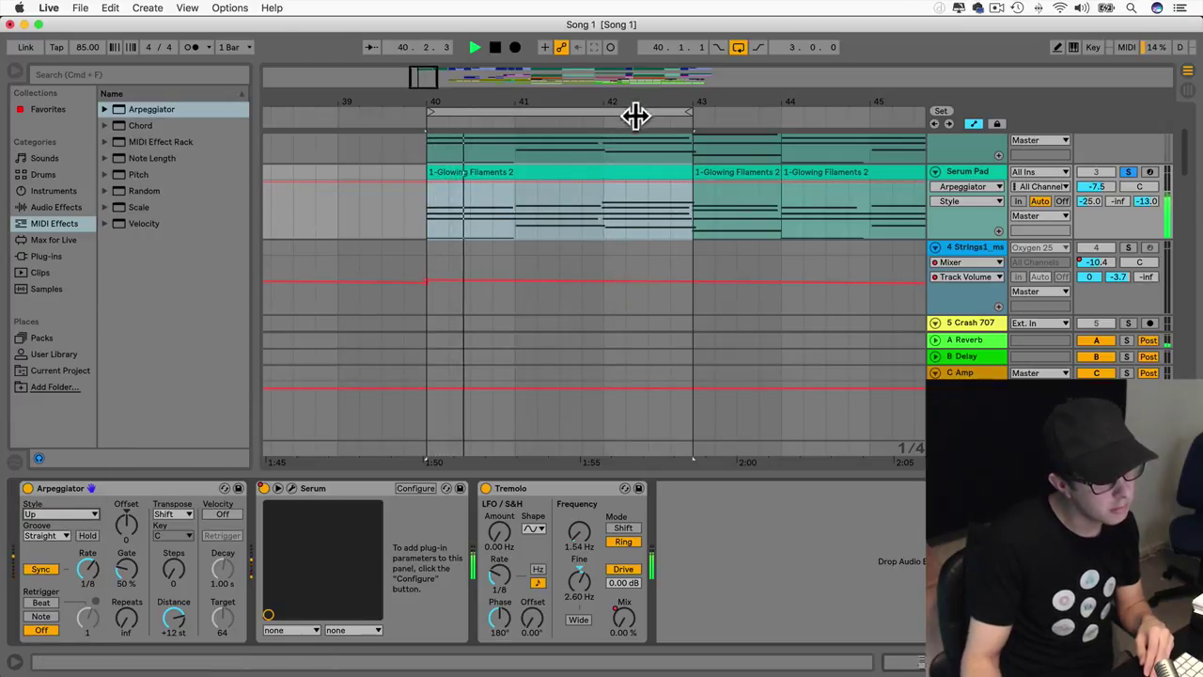
# Step: Extend the loop's end to bar 44 so that it spans four bars
pyautogui.hscroll(2, 650, 148)
pyautogui.scroll(3, 650, 149)
pyautogui.moveTo(604, 111); pyautogui.dragTo(688, 114)
pyautogui.scroll(-3, 551, 205)
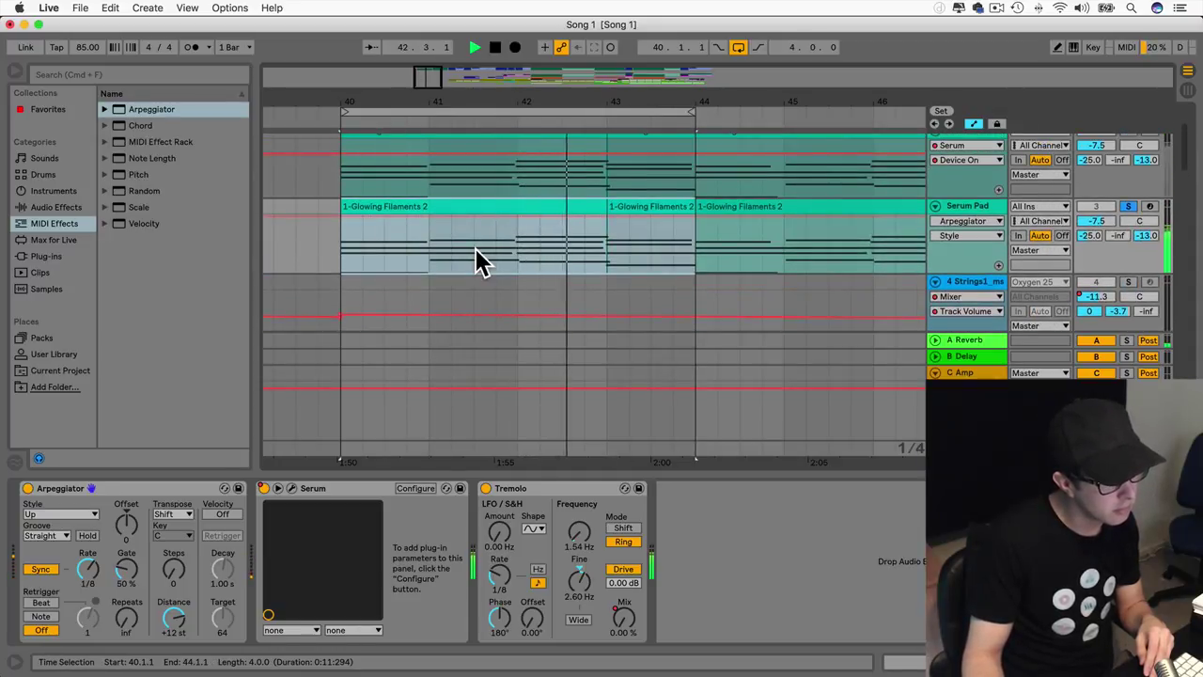
pyautogui.hscroll(2, 477, 260)
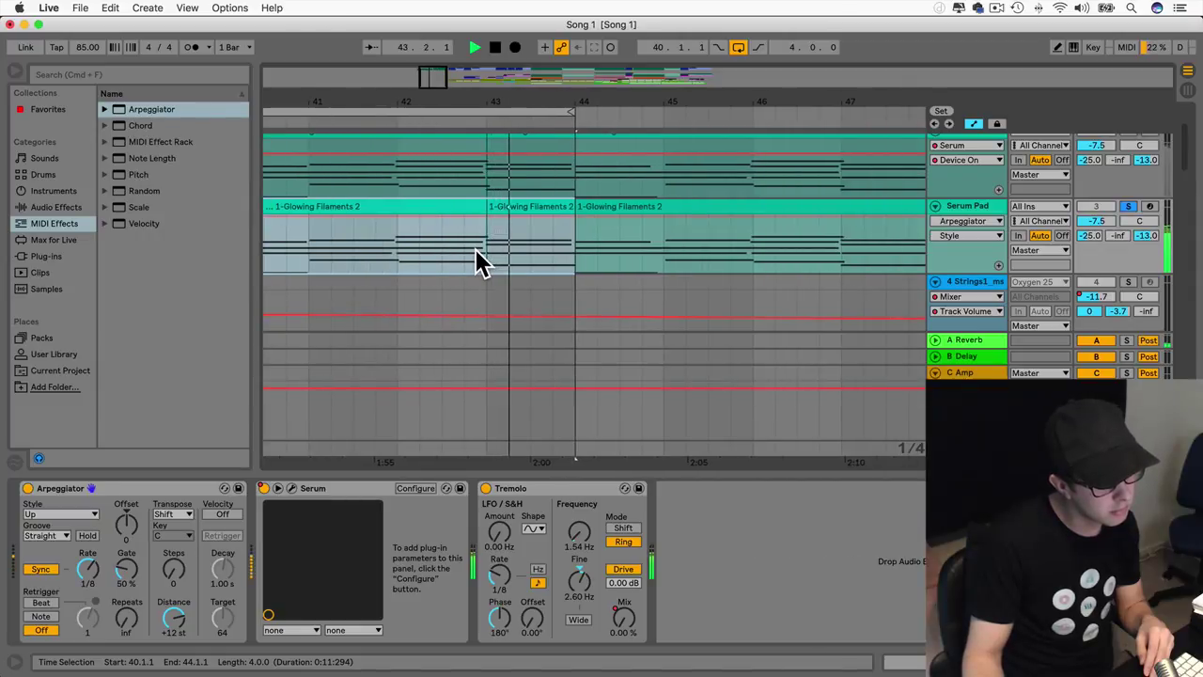
pyautogui.hscroll(-2, 480, 260)
pyautogui.hscroll(-2, 480, 248)
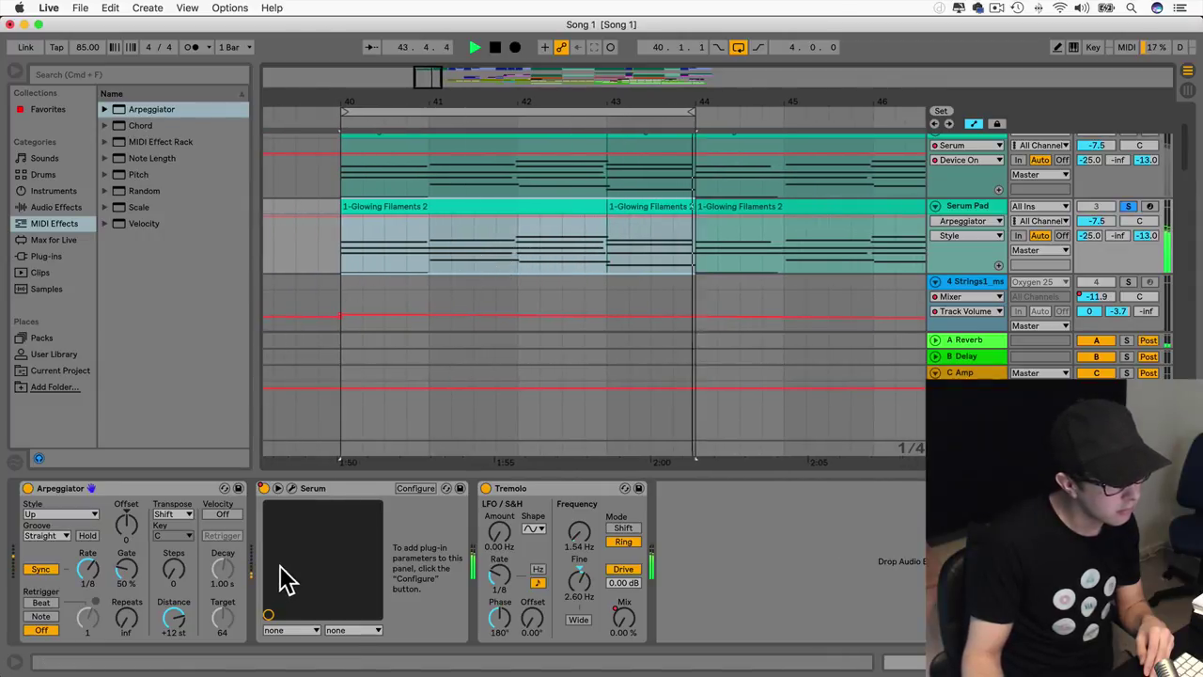
# Step: Audition faster Arpeggiator rates up to 1/16, set the Gate to 1 %, and return the Rate to 1/8
pyautogui.click(87, 569)
pyautogui.moveTo(87, 569); pyautogui.dragTo(87, 562)
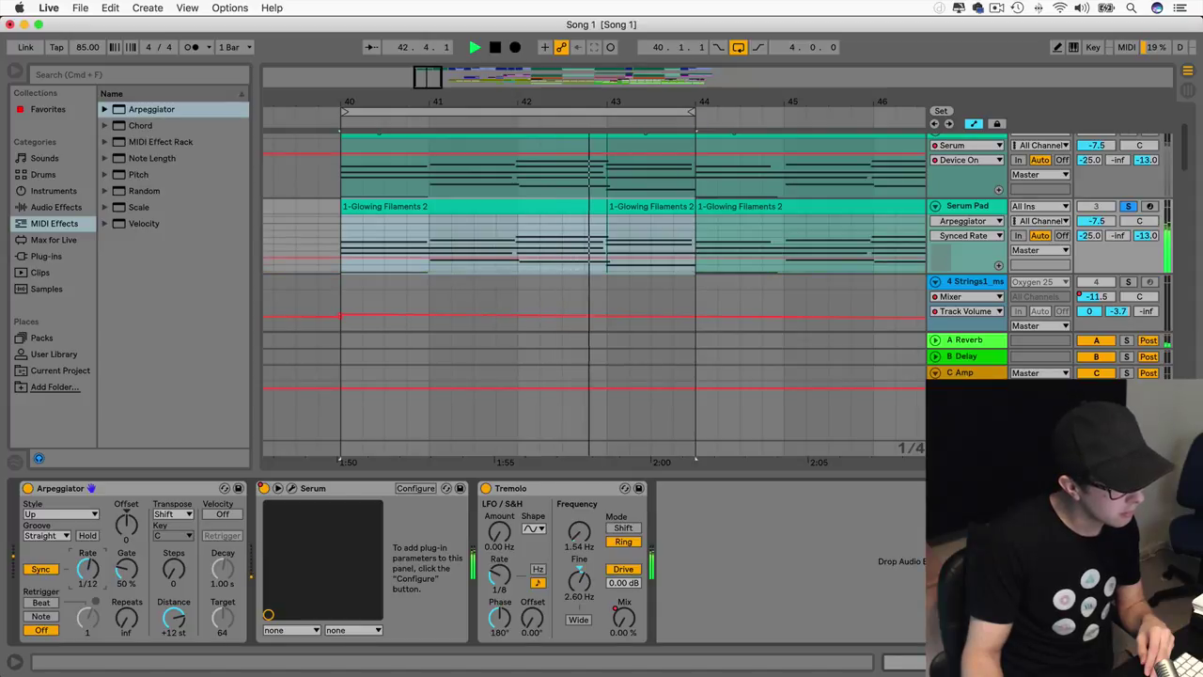
pyautogui.moveTo(139, 565); pyautogui.dragTo(139, 621)
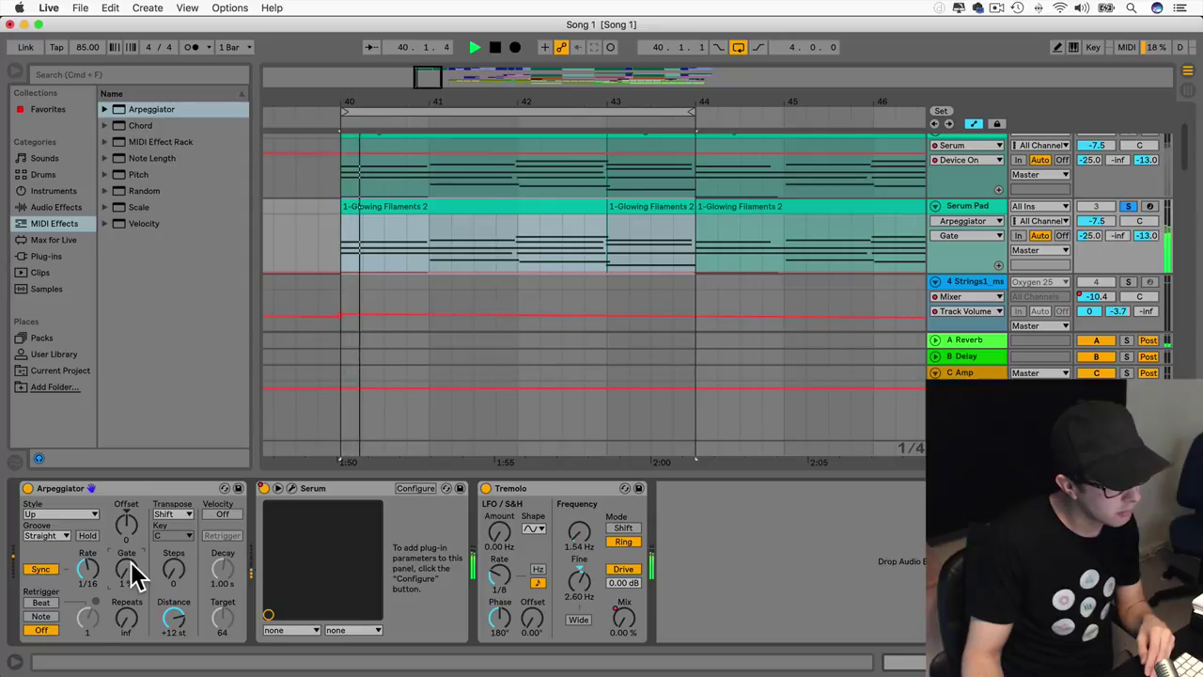
pyautogui.moveTo(88, 570); pyautogui.dragTo(89, 555)
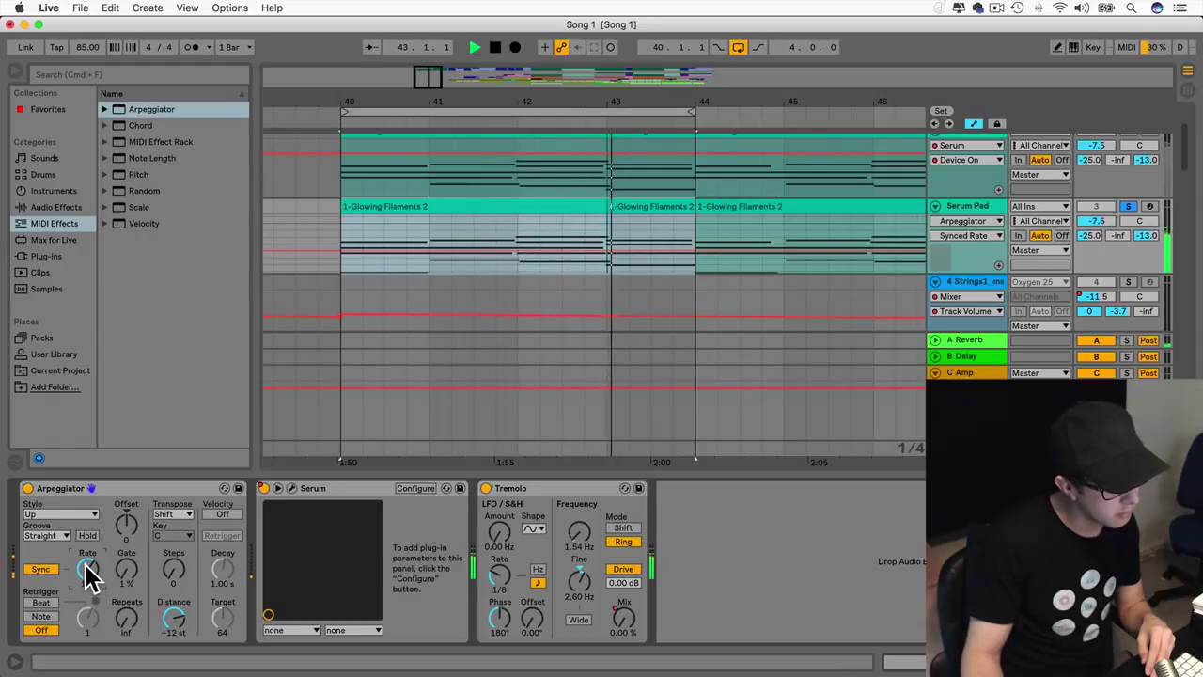
# Step: Stop playback and open the duplicated Serum Pad's bar 40 clip in an enlarged note editor
pyautogui.press('space')
pyautogui.doubleClick(398, 207)
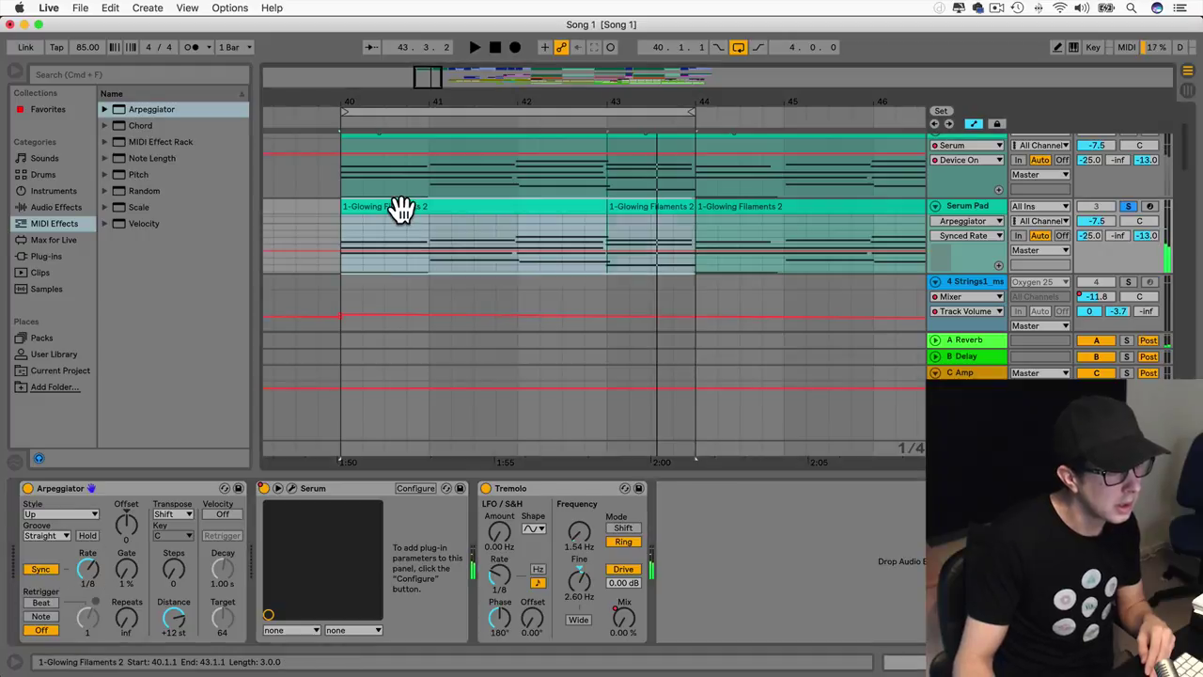
pyautogui.moveTo(478, 477); pyautogui.dragTo(457, 215)
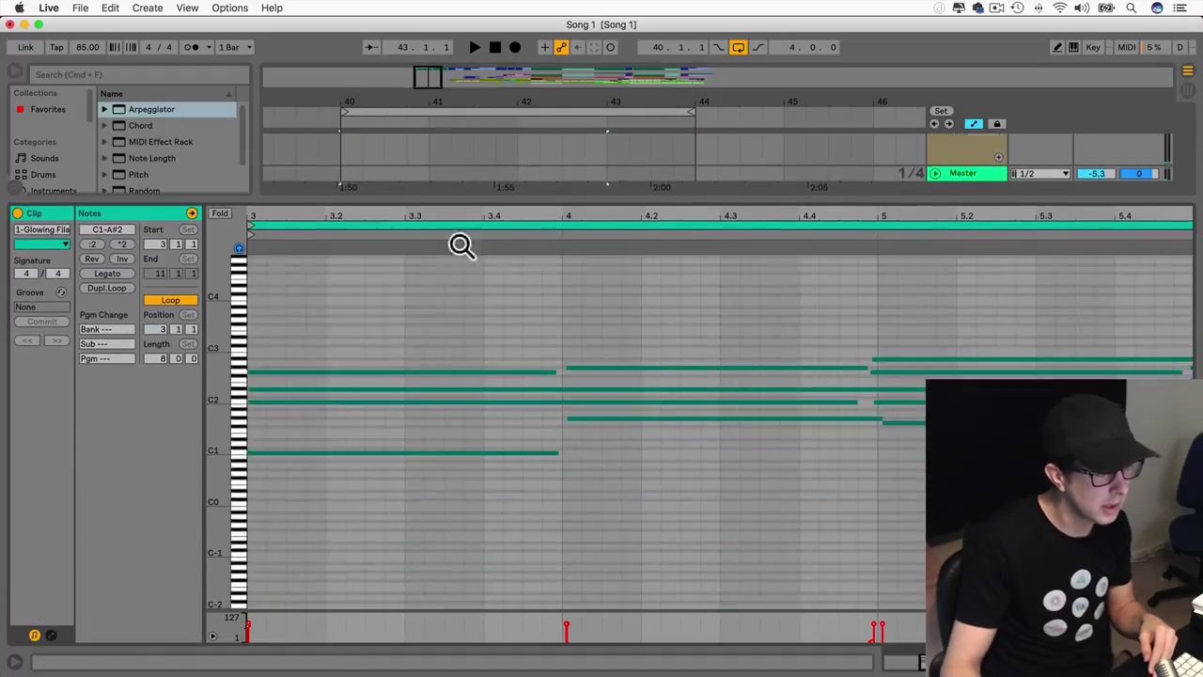
# Step: Try quantizing the start and end of all the clip's notes to 1/4 at 100 %, and undo it
pyautogui.click(482, 444)
pyautogui.press('super+a')
pyautogui.rightClick(478, 438)
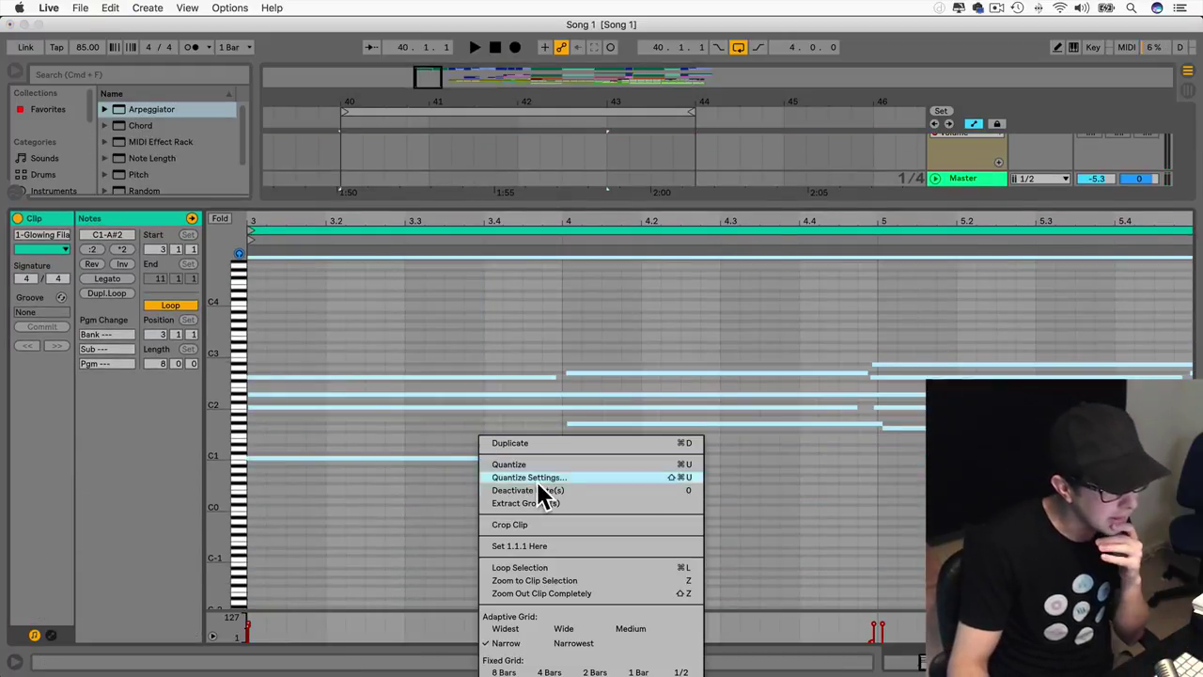
pyautogui.click(541, 474)
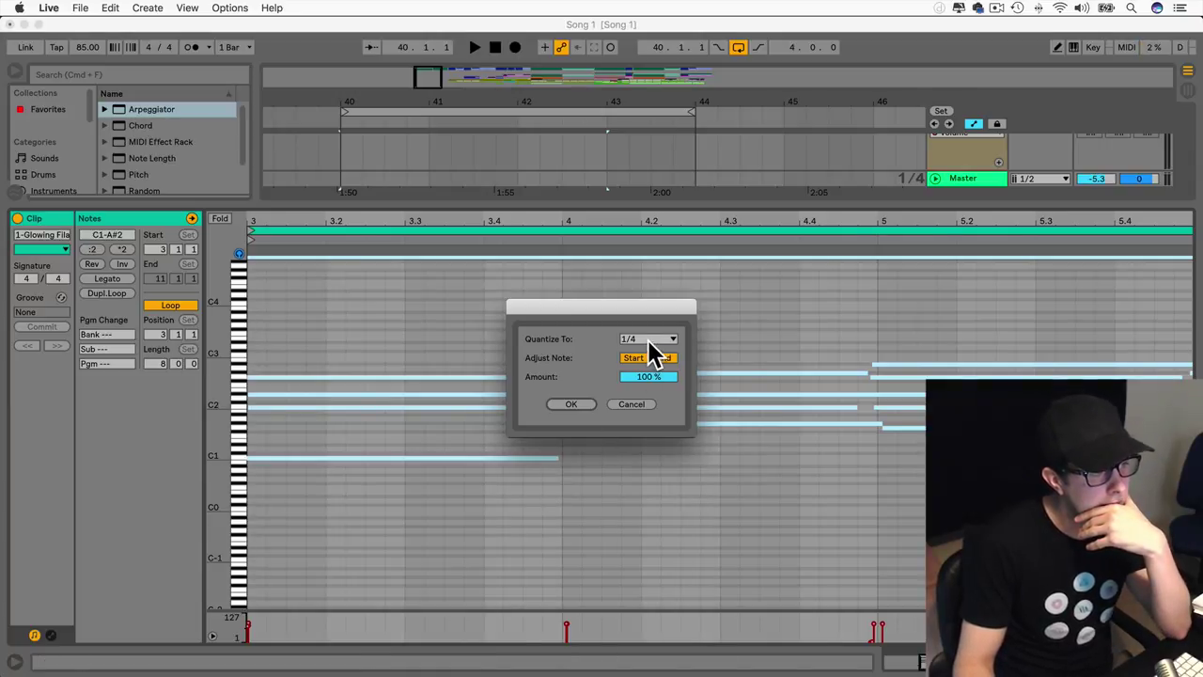
pyautogui.click(570, 405)
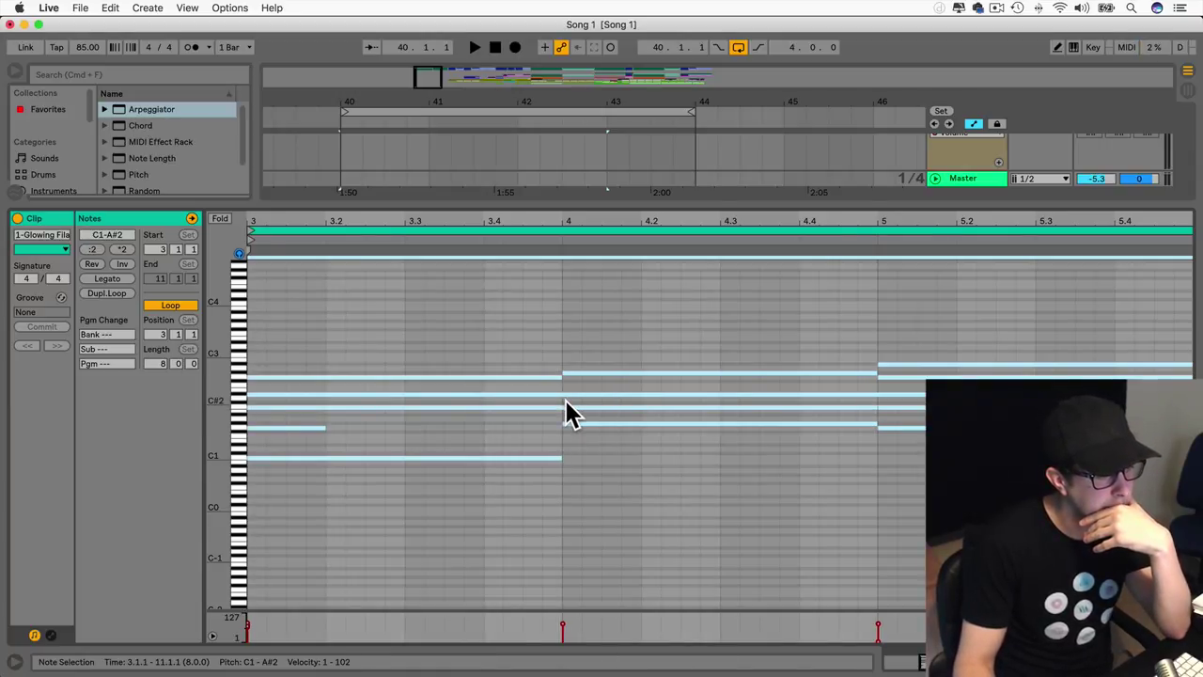
pyautogui.click(451, 475)
pyautogui.hscroll(-3, 440, 454)
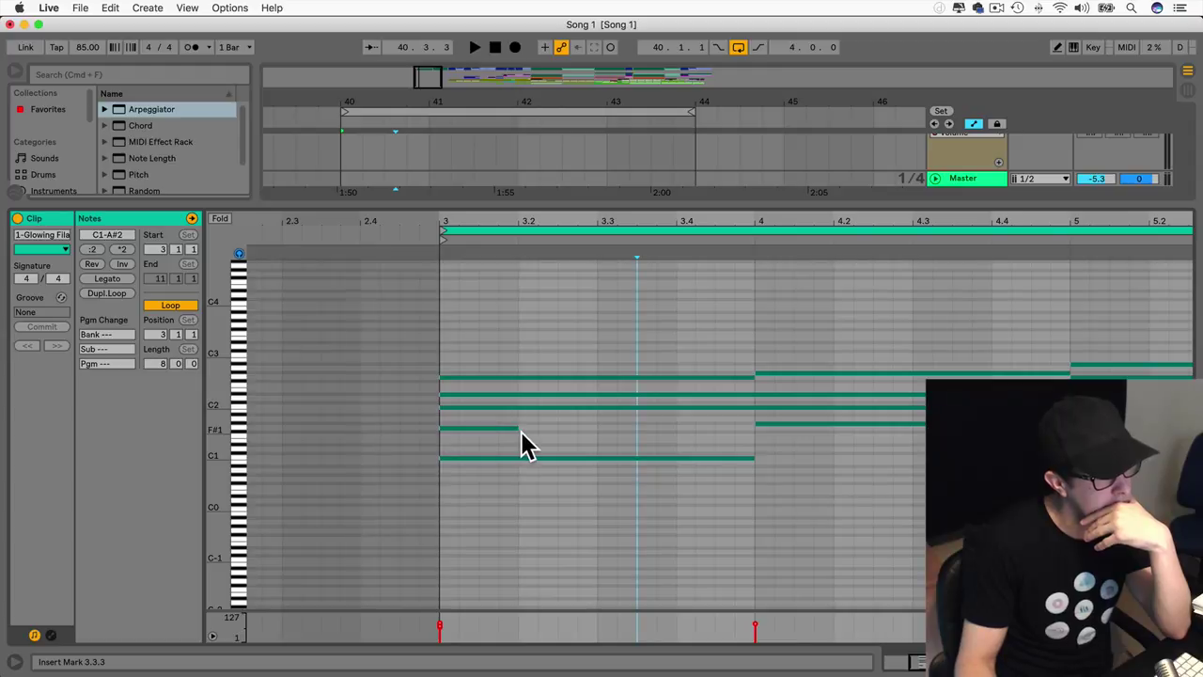
pyautogui.press('super+z')
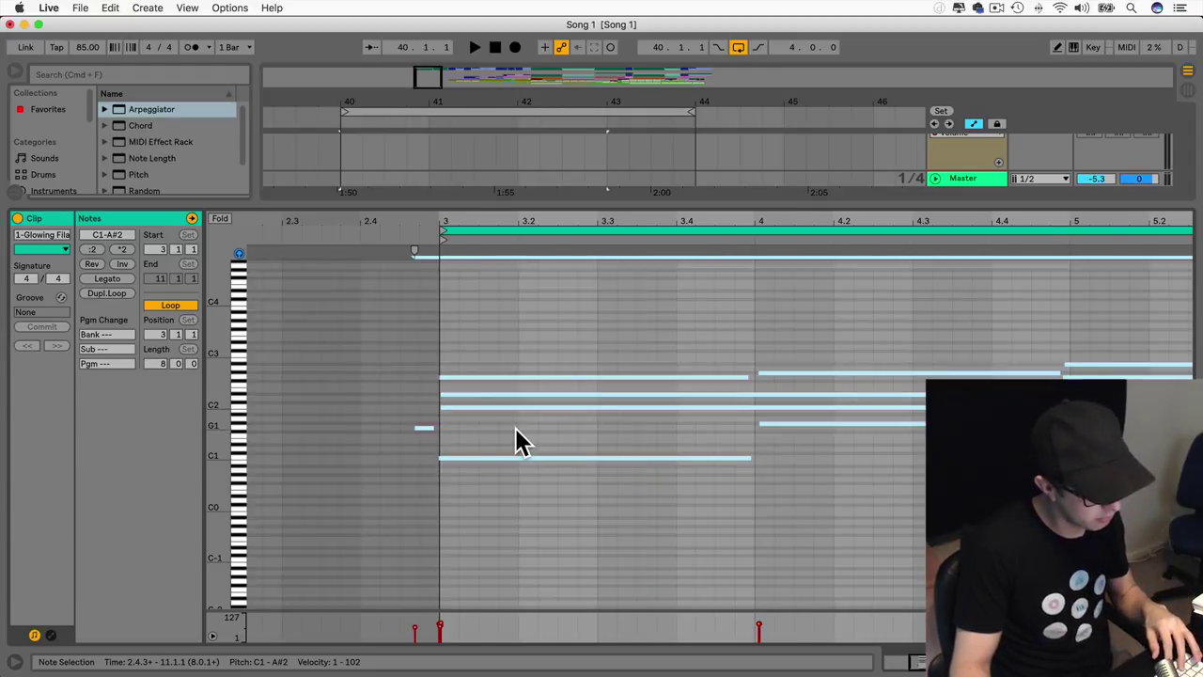
# Step: Delete the stray short G1 note before bar 3 and quantize all notes' starts and ends to 1/4 at 100 %
pyautogui.click(422, 448)
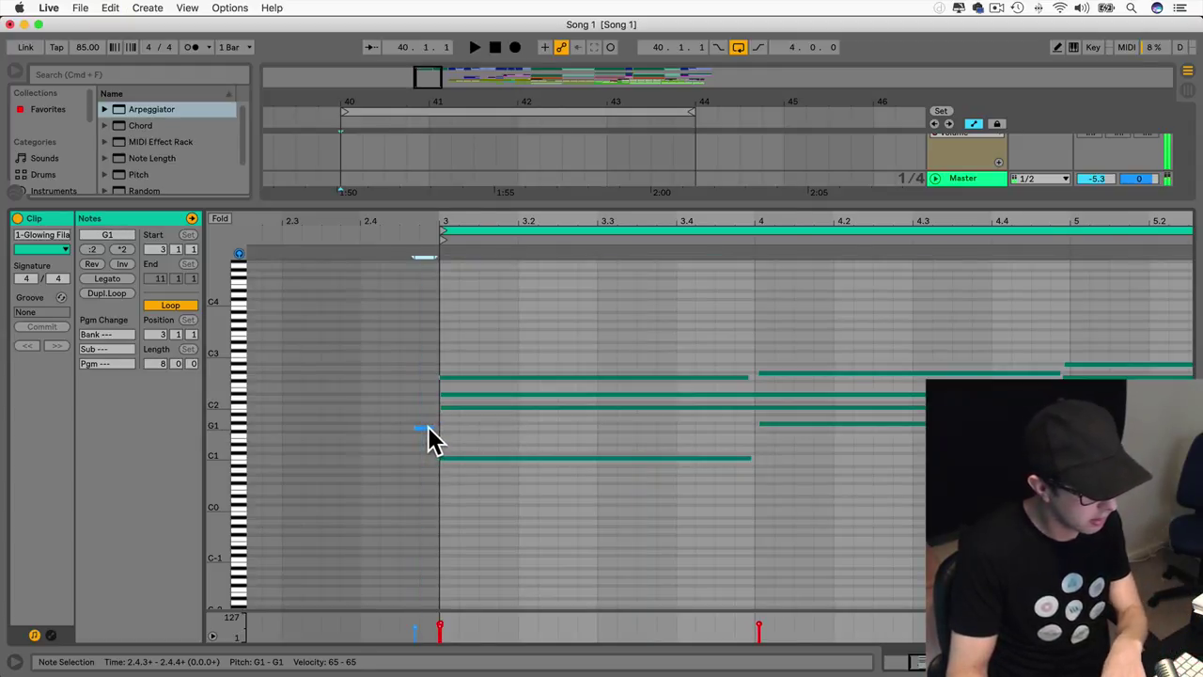
pyautogui.hscroll(-3, 428, 429)
pyautogui.press('super+a')
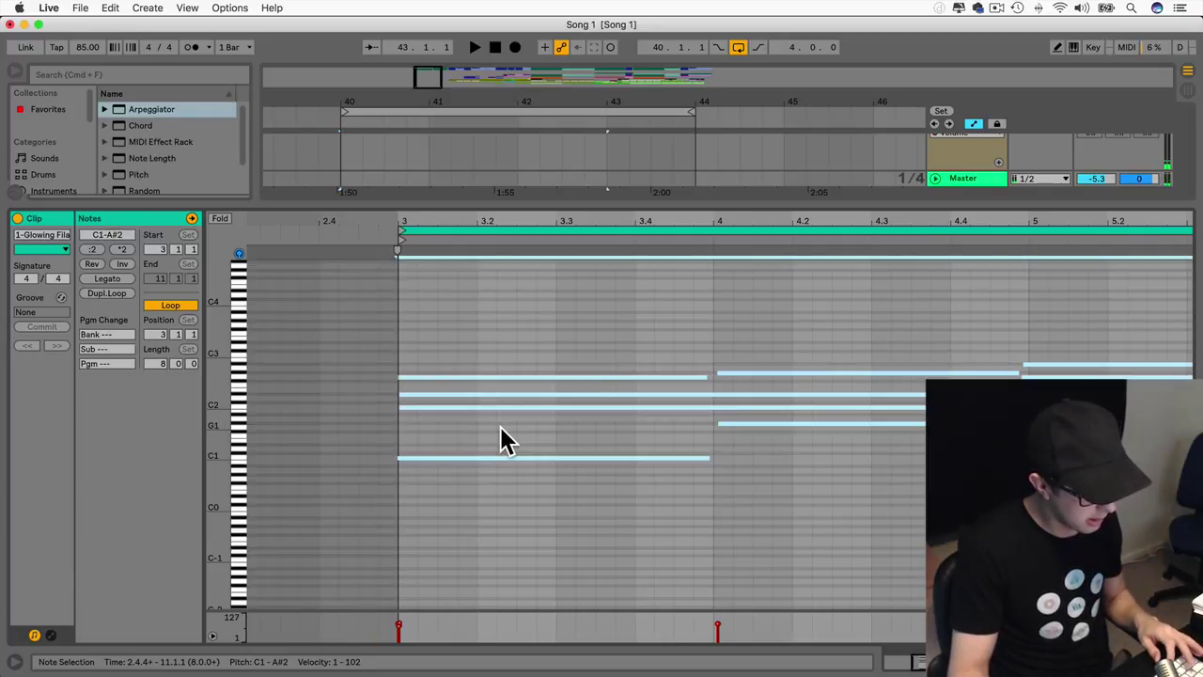
pyautogui.rightClick(502, 439)
pyautogui.click(553, 473)
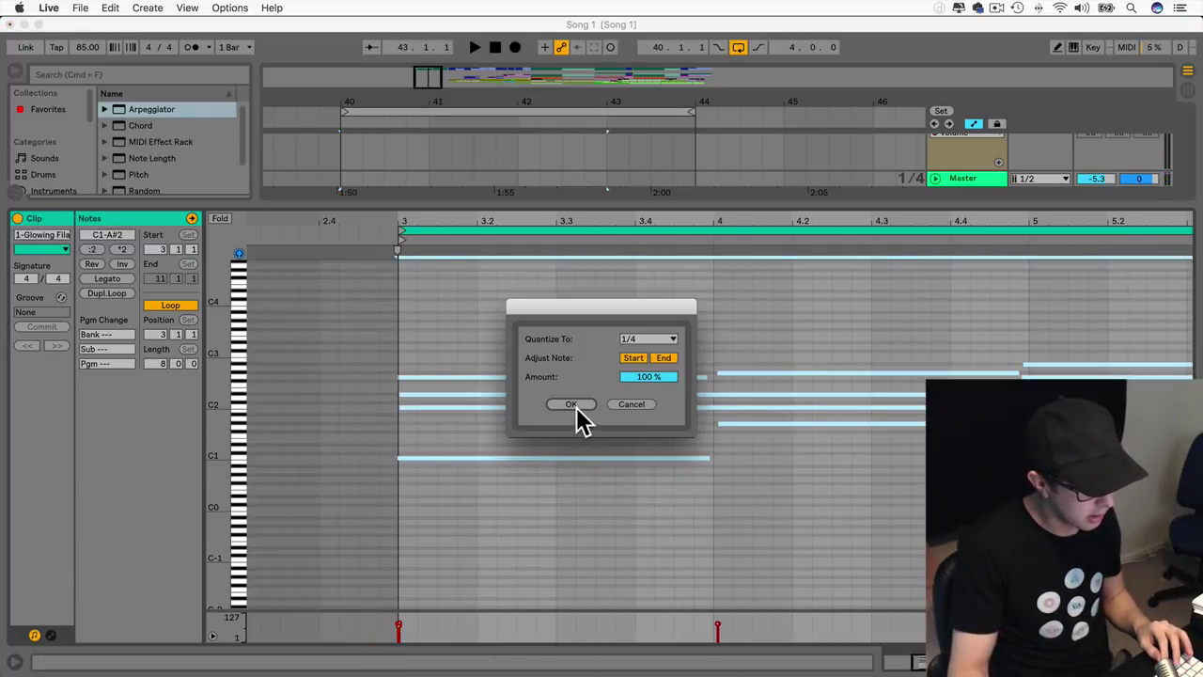
pyautogui.click(573, 406)
pyautogui.click(588, 457)
pyautogui.hscroll(5, 588, 458)
pyautogui.hscroll(-3, 589, 457)
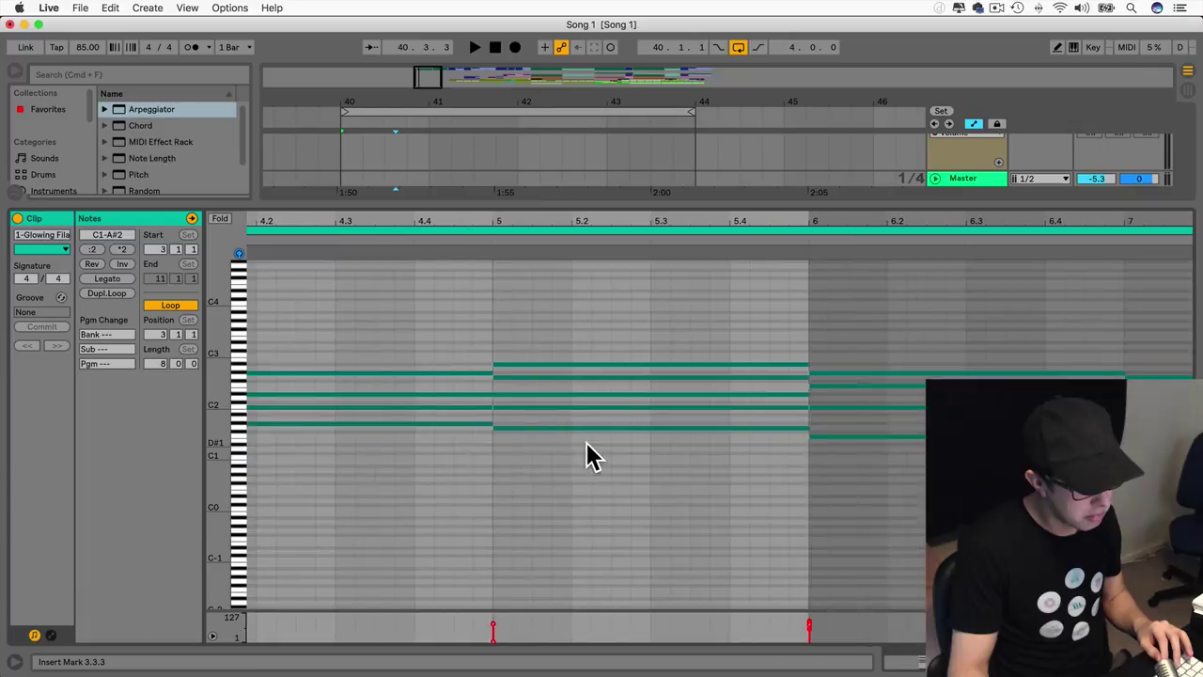
pyautogui.hscroll(3, 589, 457)
# Step: Play the quantized arpeggio from bar 40, stop it, and leave the clip's note editor hidden
pyautogui.press('super+alt+l')
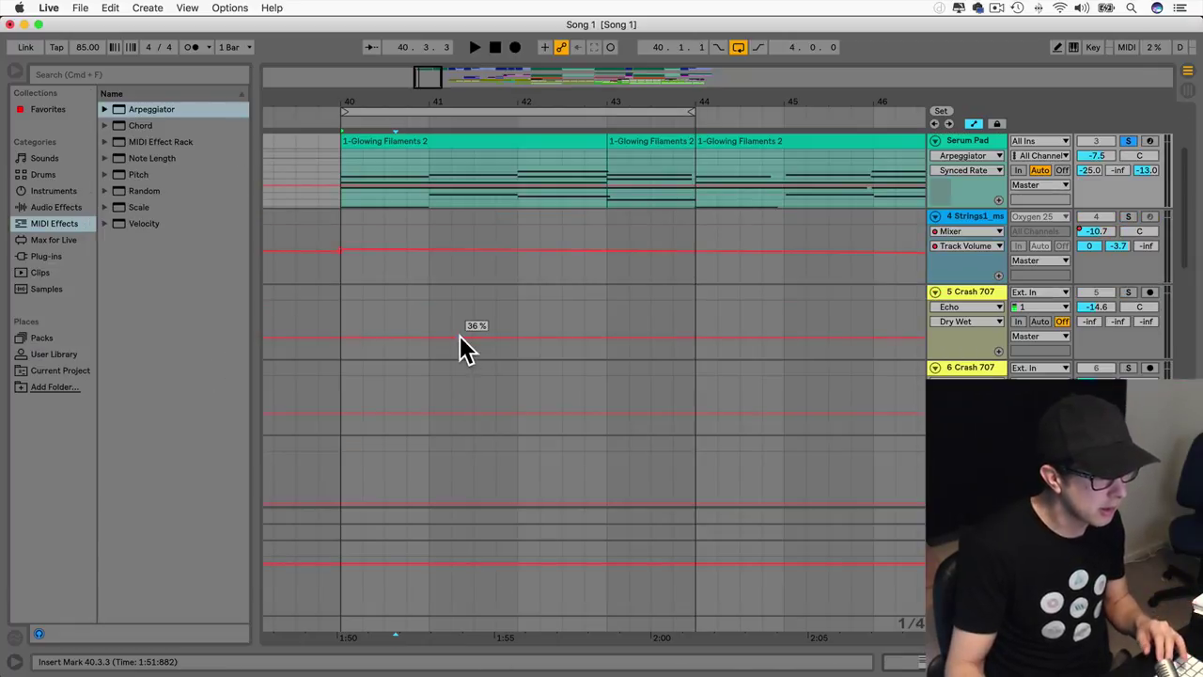
pyautogui.click(344, 162)
pyautogui.press('space')
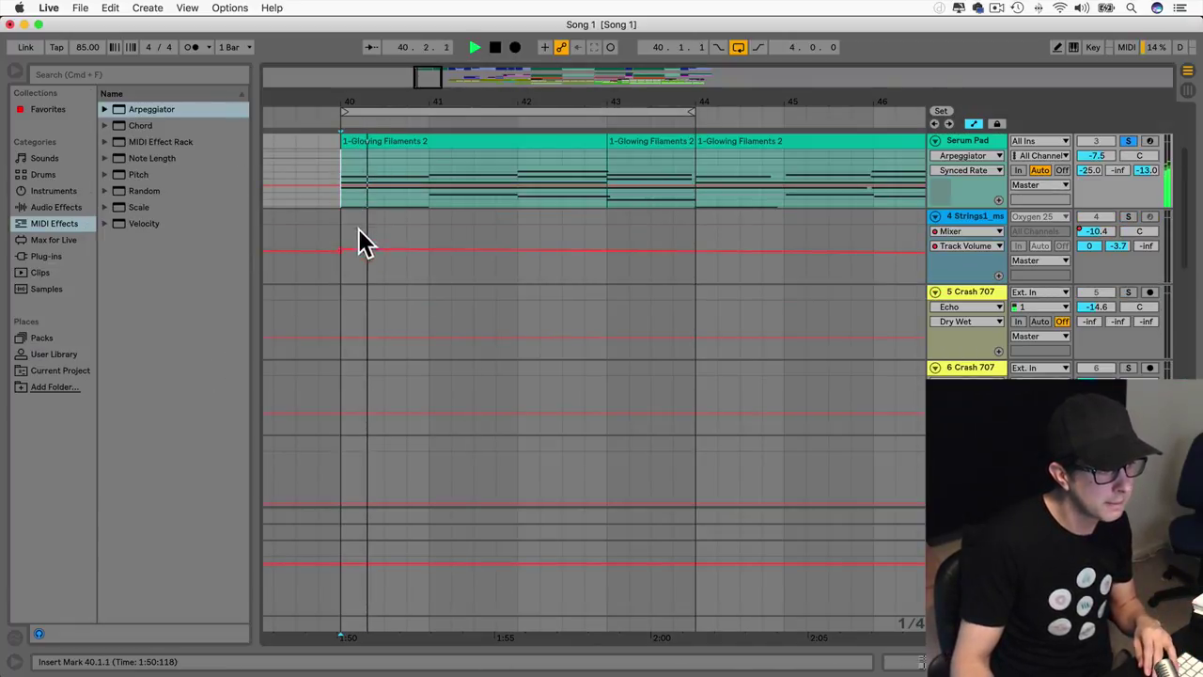
pyautogui.doubleClick(355, 134)
pyautogui.press('space')
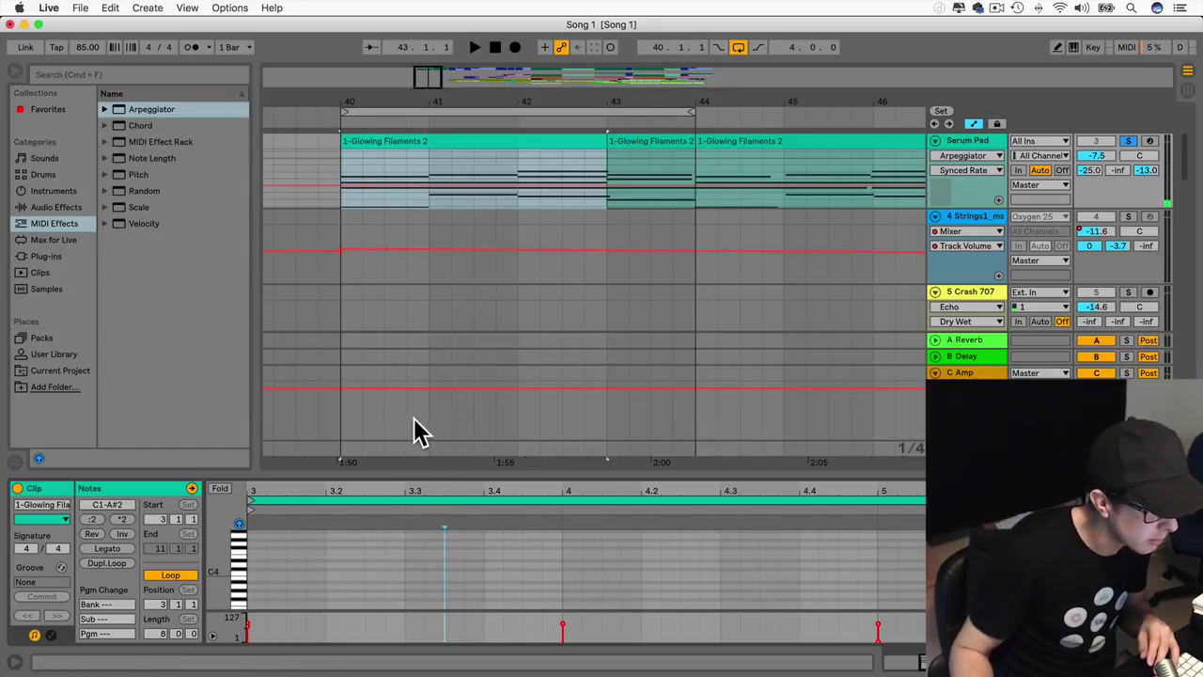
pyautogui.moveTo(420, 470); pyautogui.dragTo(467, 379)
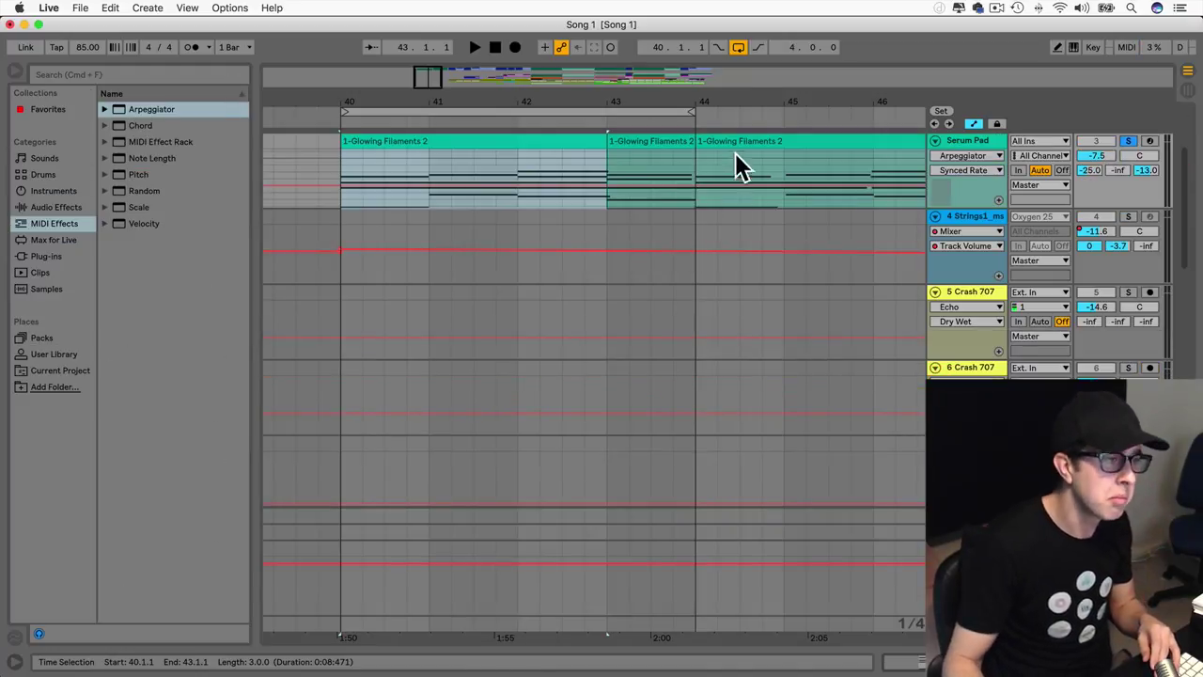
# Step: Turn off the arrangement loop and play the arpeggiated Serum Pad from just before bar 40
pyautogui.click(738, 47)
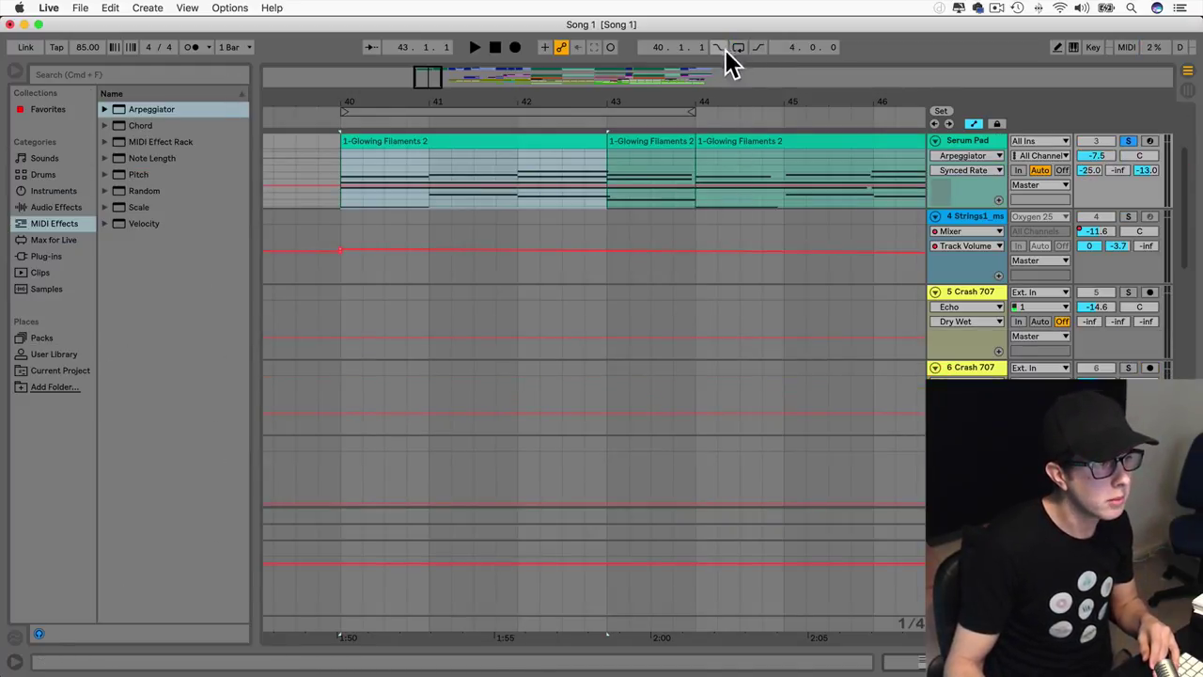
pyautogui.click(324, 175)
pyautogui.press('space')
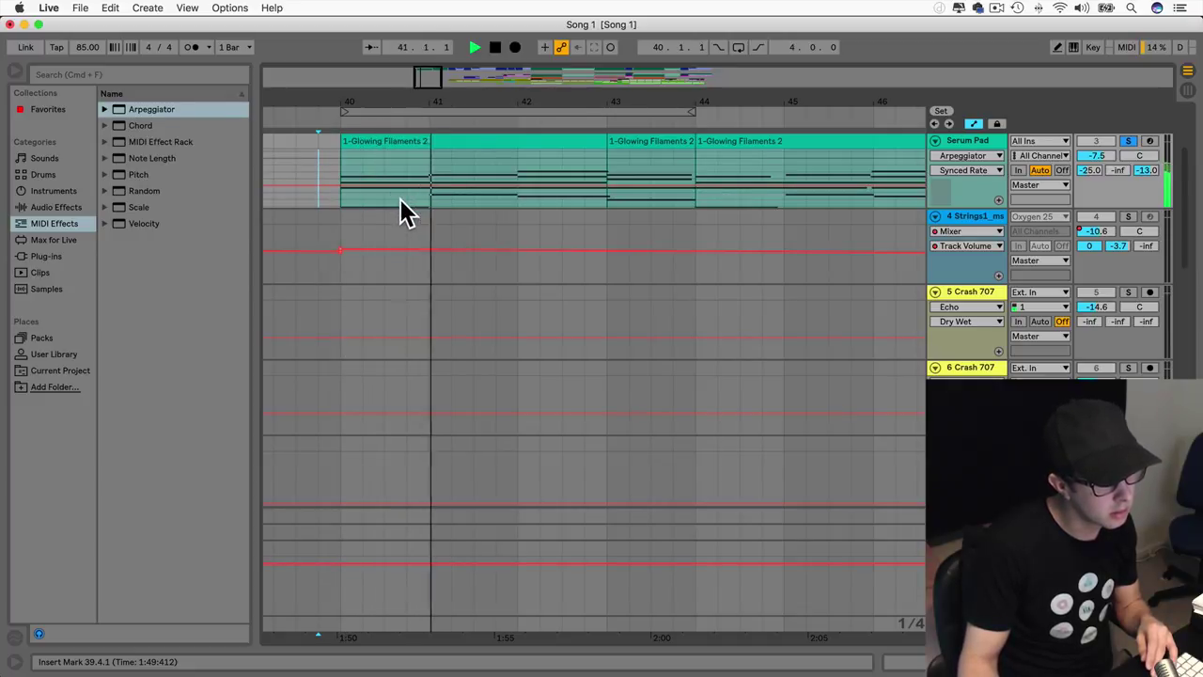
pyautogui.scroll(3, 395, 220)
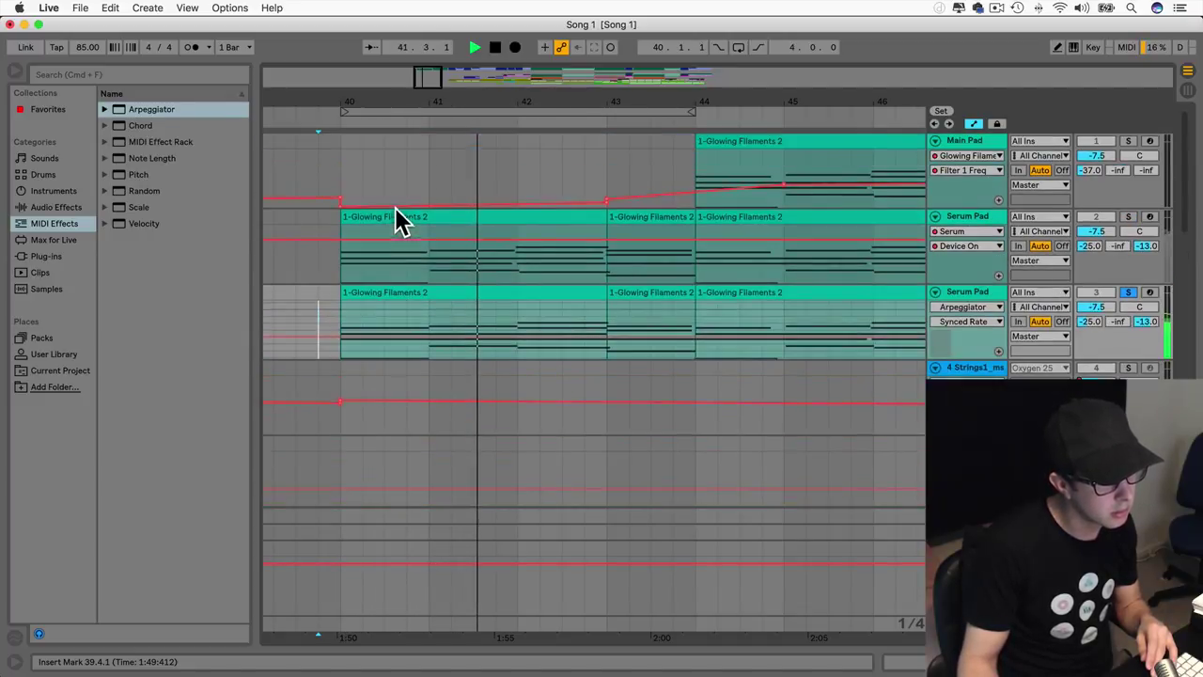
# Step: Loop bars 40 to 44, raise the arpeggiated Serum Pad's Arpeggiator gate to 167 %, and stop playback
pyautogui.click(429, 112)
pyautogui.click(739, 47)
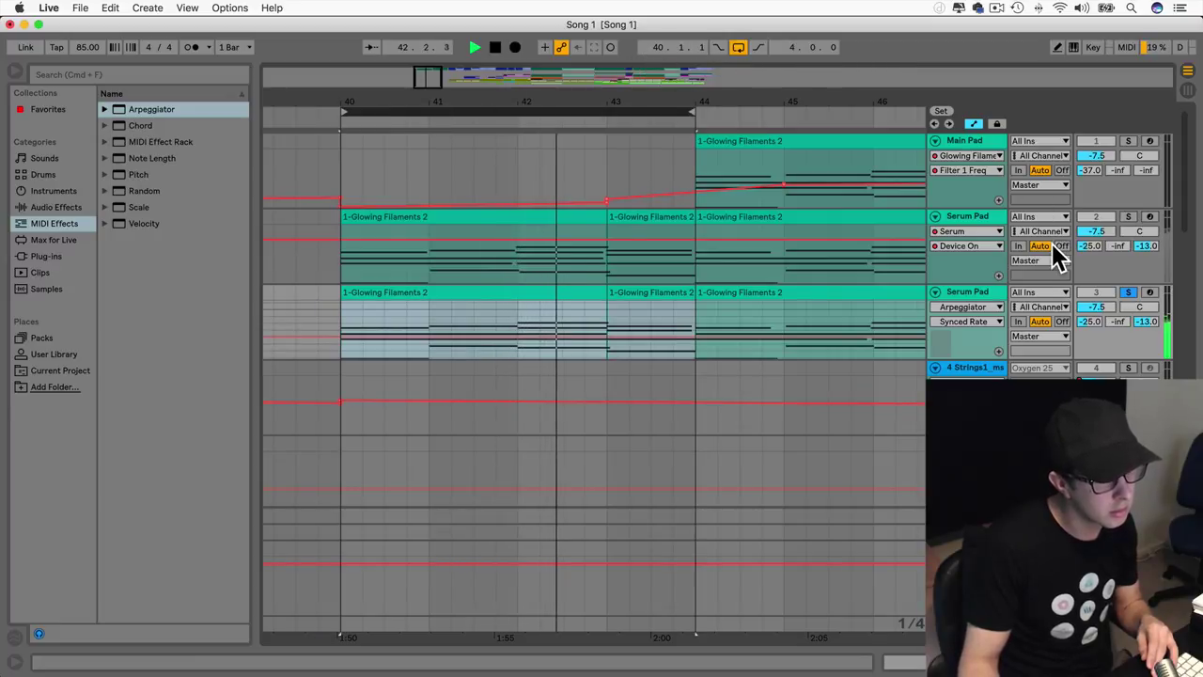
pyautogui.doubleClick(960, 292)
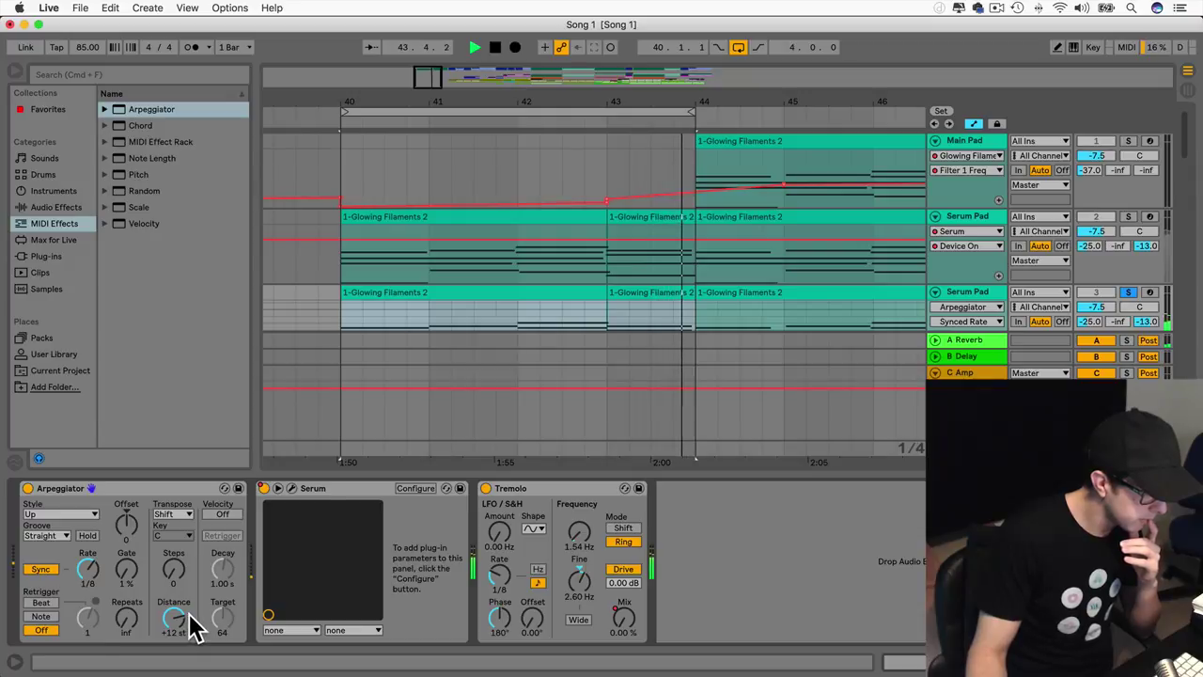
pyautogui.scroll(-3, 489, 311)
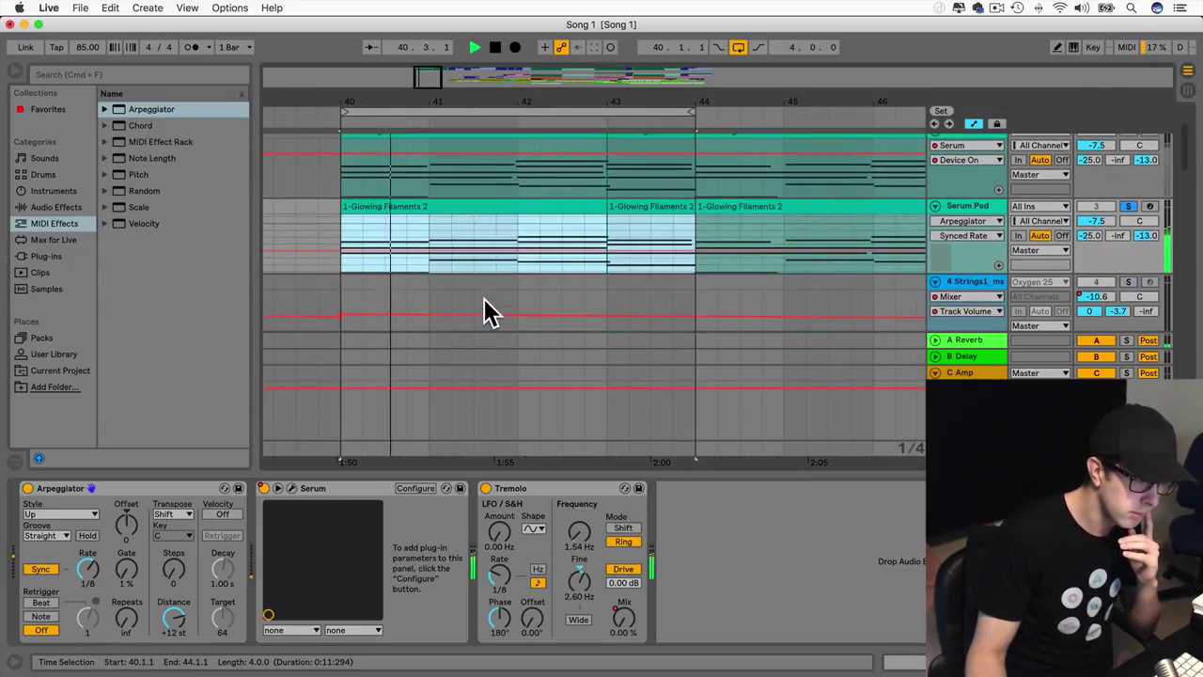
pyautogui.moveTo(126, 568); pyautogui.dragTo(126, 546)
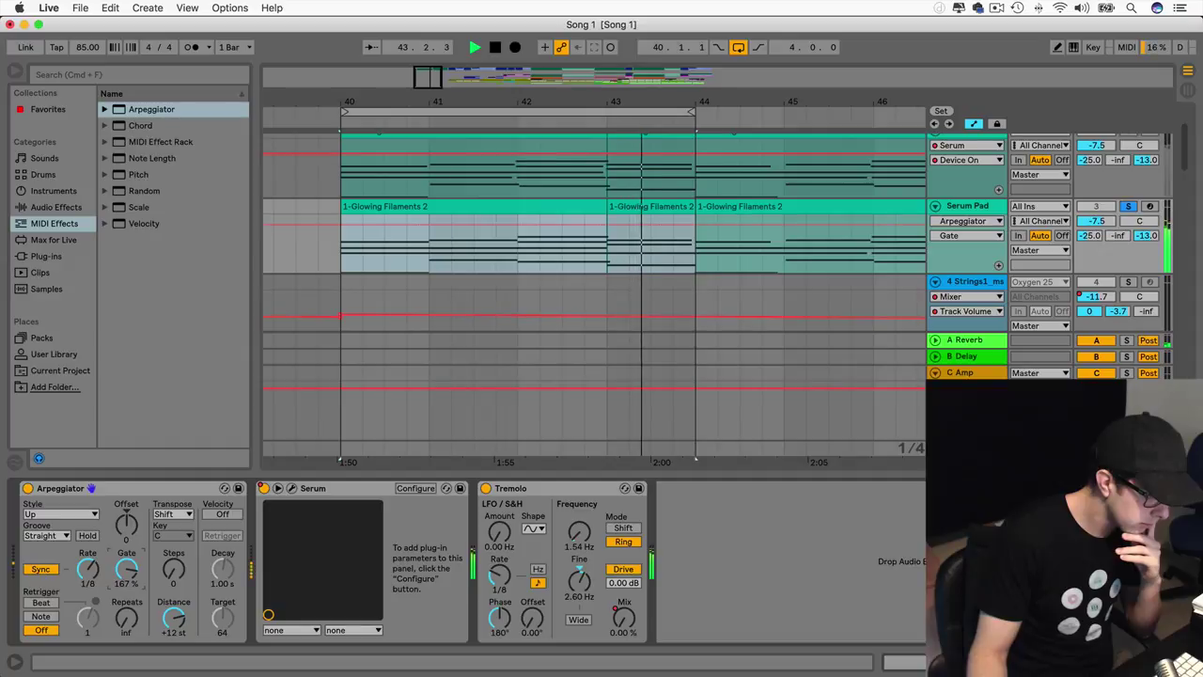
pyautogui.press('space')
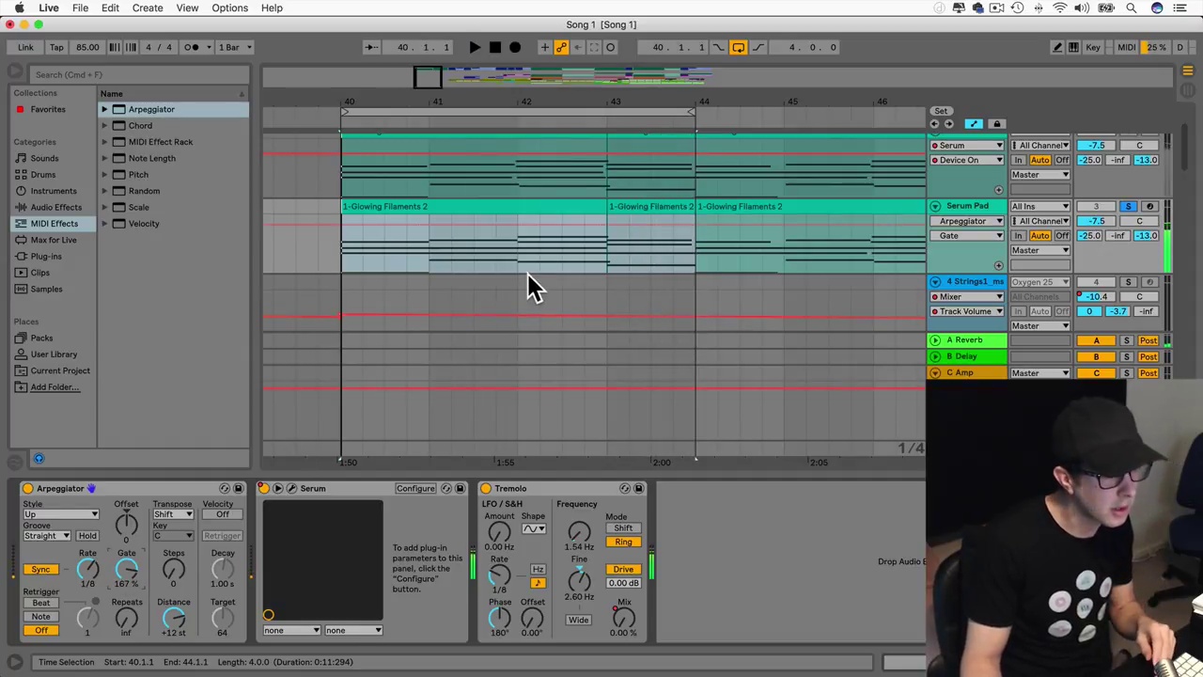
# Step: Examine the notes of the arpeggiated Serum Pad's one-bar clip at bar 43, then hide the note editor
pyautogui.doubleClick(627, 206)
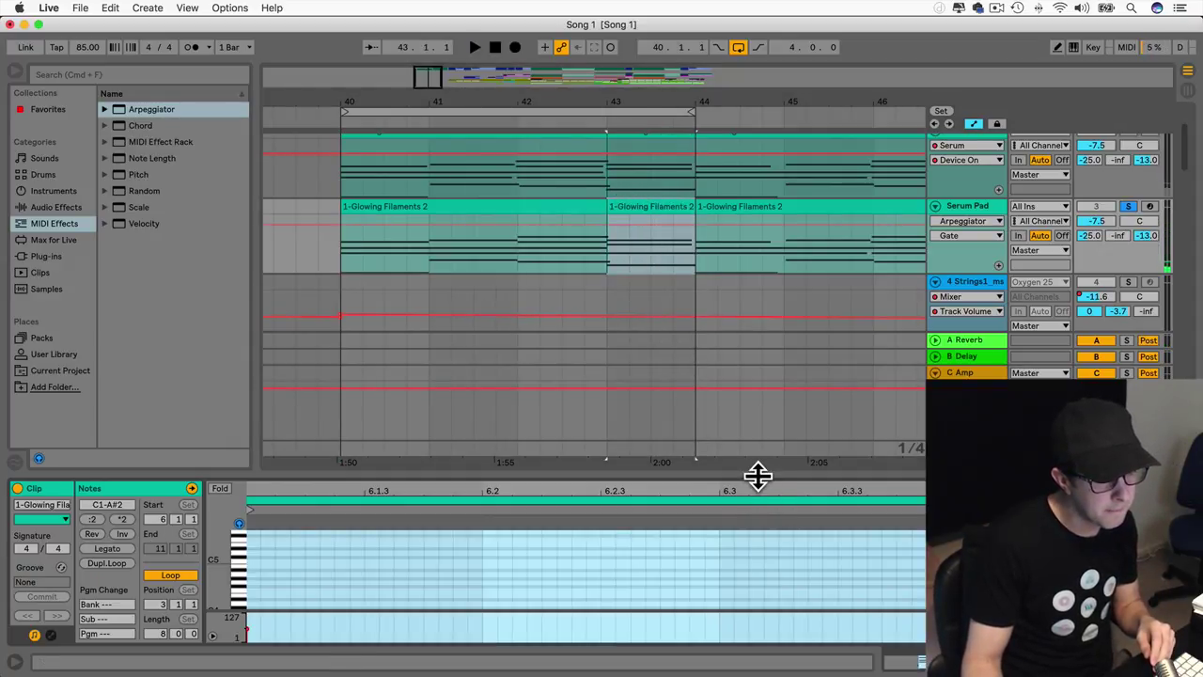
pyautogui.moveTo(758, 475); pyautogui.dragTo(704, 169)
pyautogui.hscroll(5, 712, 342)
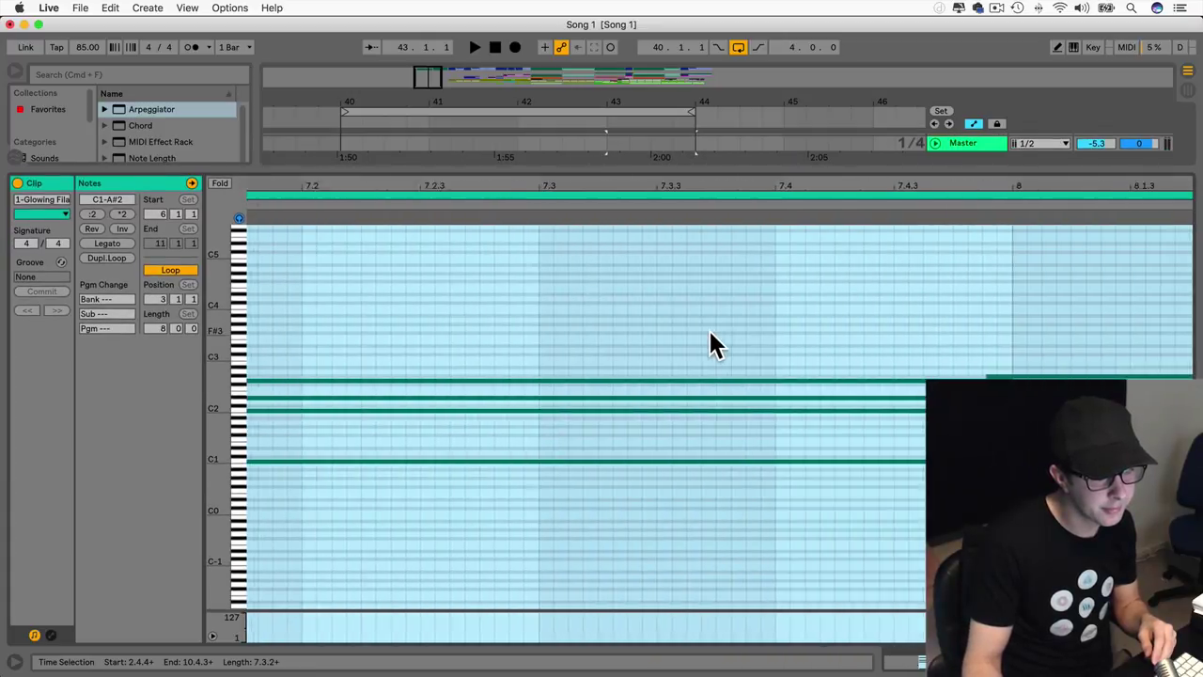
pyautogui.hscroll(5, 711, 343)
pyautogui.moveTo(554, 171); pyautogui.dragTo(485, 323)
pyautogui.scroll(4, 484, 323)
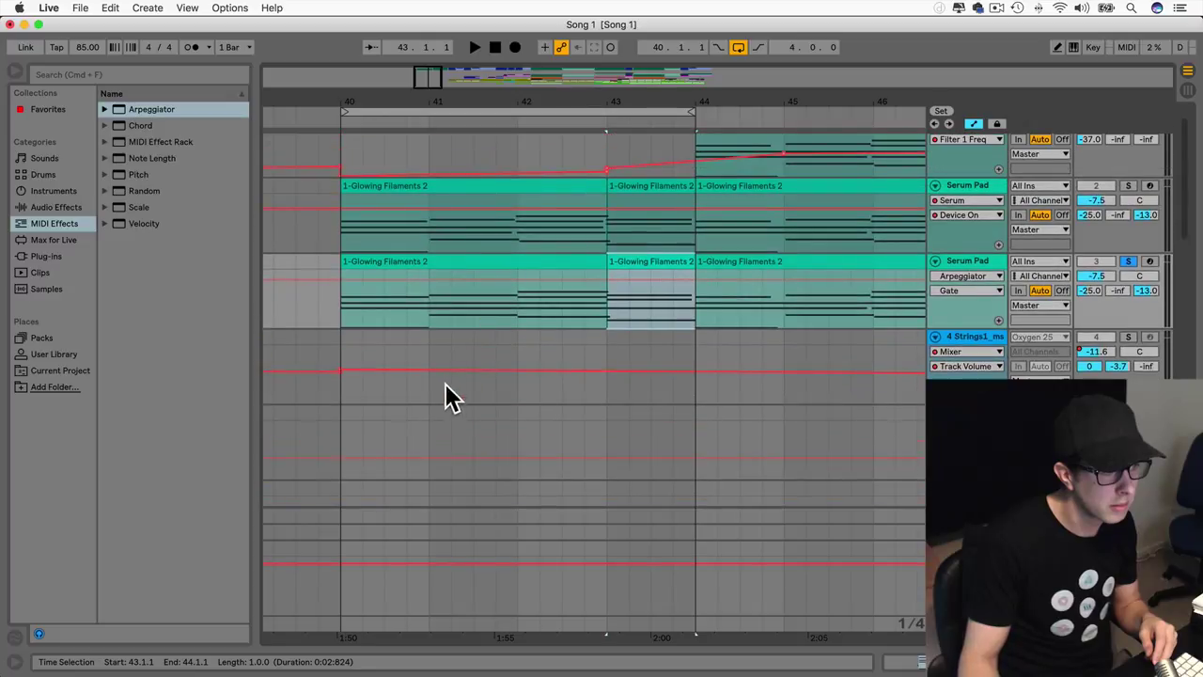
# Step: Extend the bar 40 clips on both Serum Pad tracks to bar 44, covering the one-bar clips at bar 43
pyautogui.click(473, 341)
pyautogui.click(624, 261)
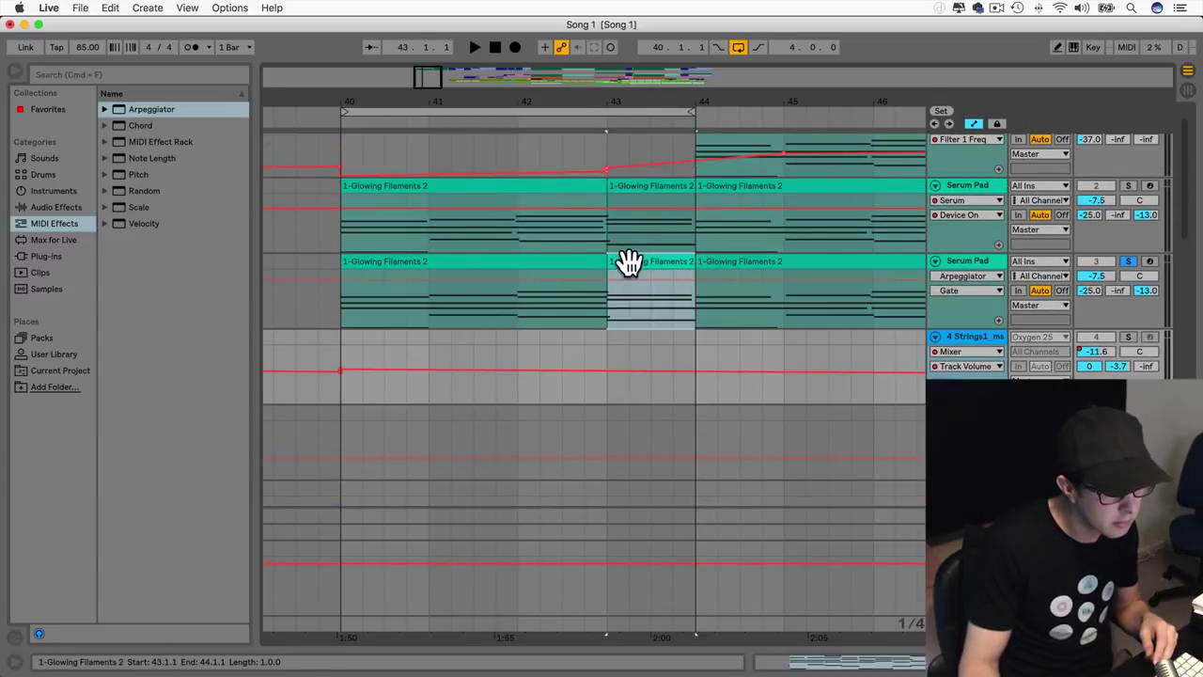
pyautogui.scroll(1, 658, 264)
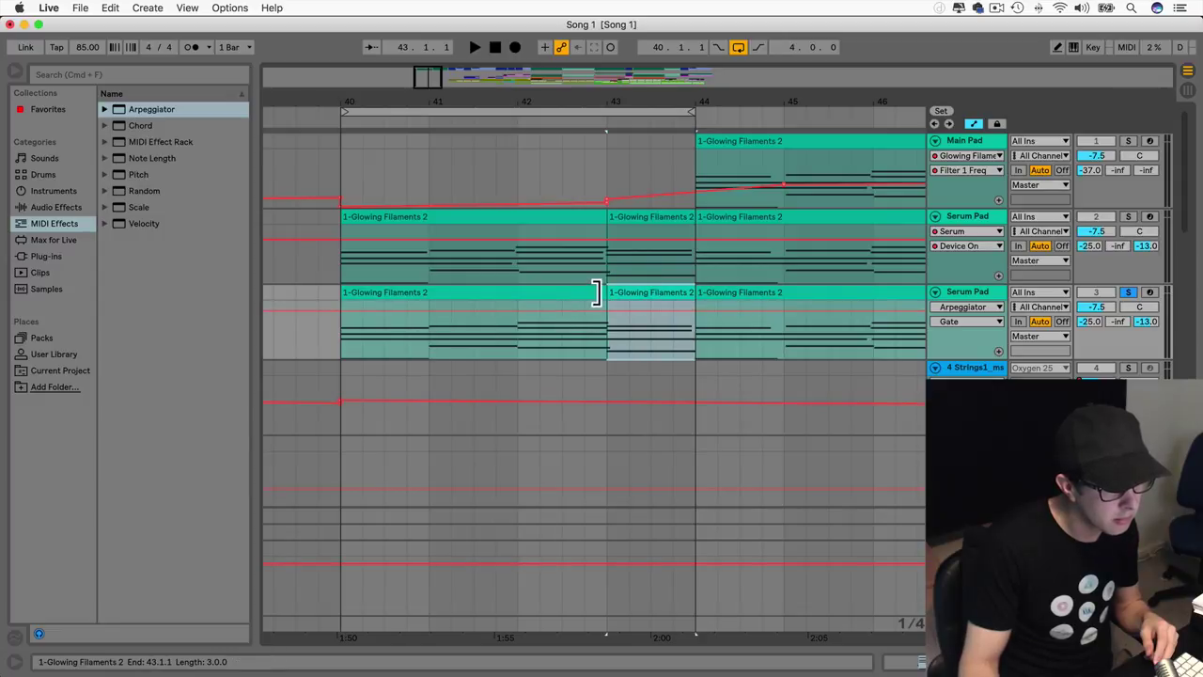
pyautogui.moveTo(598, 293); pyautogui.dragTo(695, 291)
pyautogui.moveTo(601, 218); pyautogui.dragTo(686, 218)
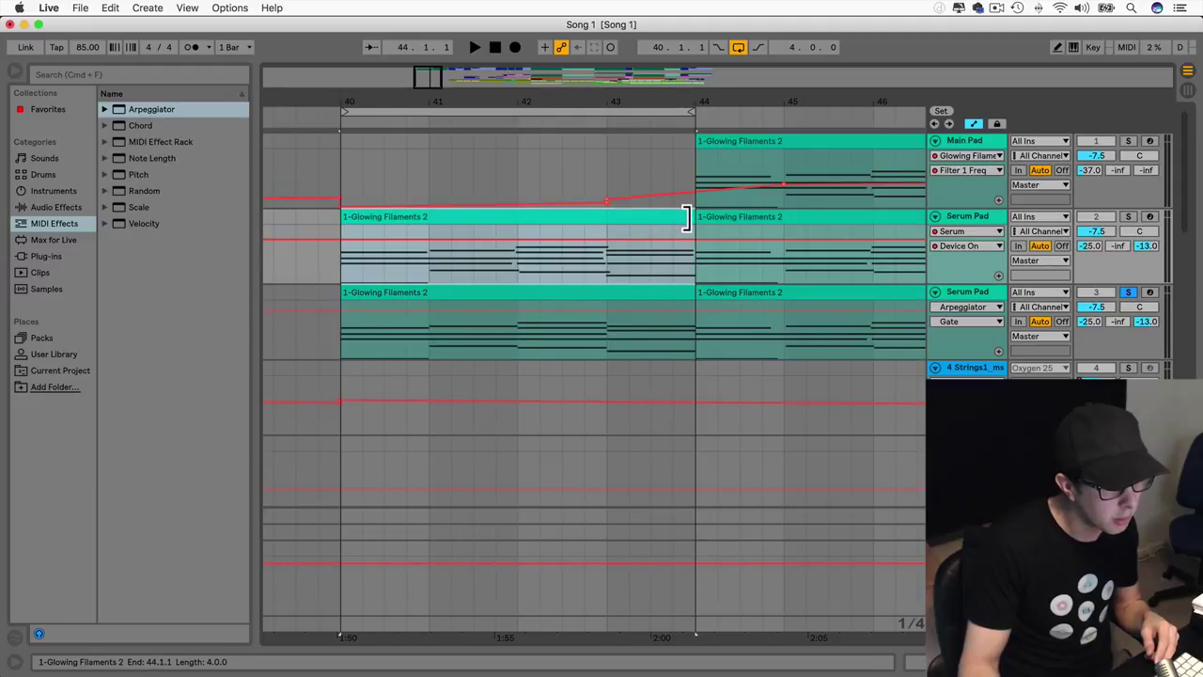
# Step: Review the notes of the extended four-bar arpeggiated Serum Pad clip during looped playback, then hide the note editor
pyautogui.doubleClick(630, 292)
pyautogui.moveTo(655, 475); pyautogui.dragTo(575, 178)
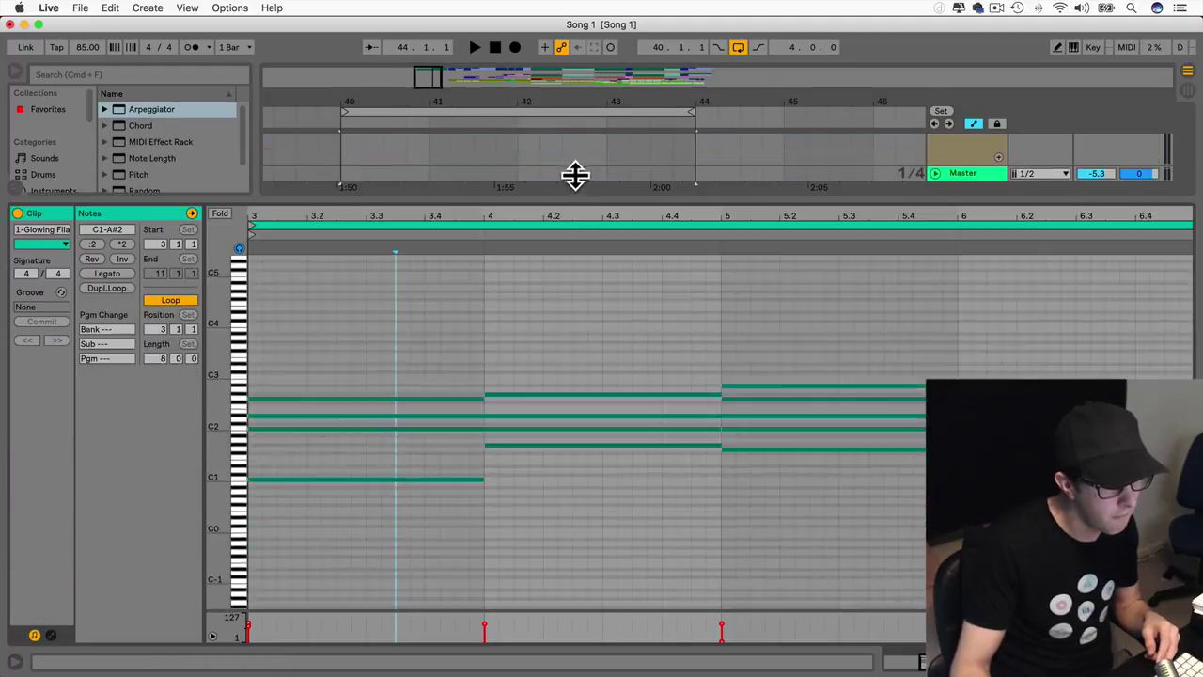
pyautogui.hscroll(5, 580, 394)
pyautogui.hscroll(-4, 583, 394)
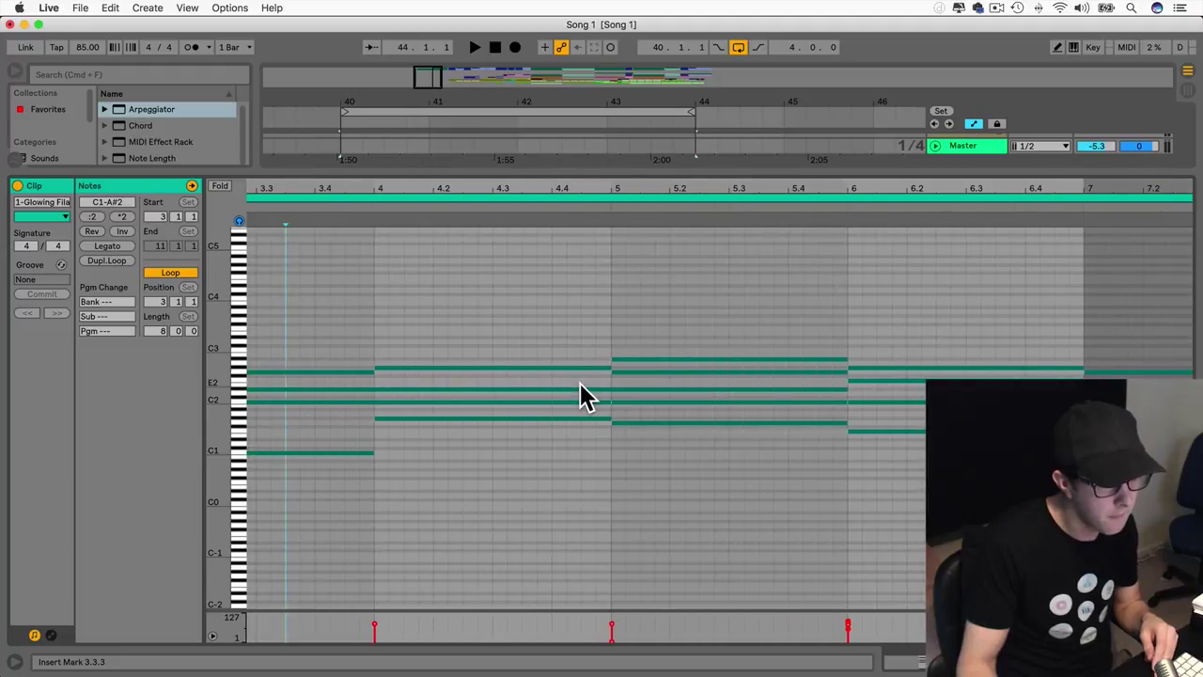
pyautogui.hscroll(-5, 559, 409)
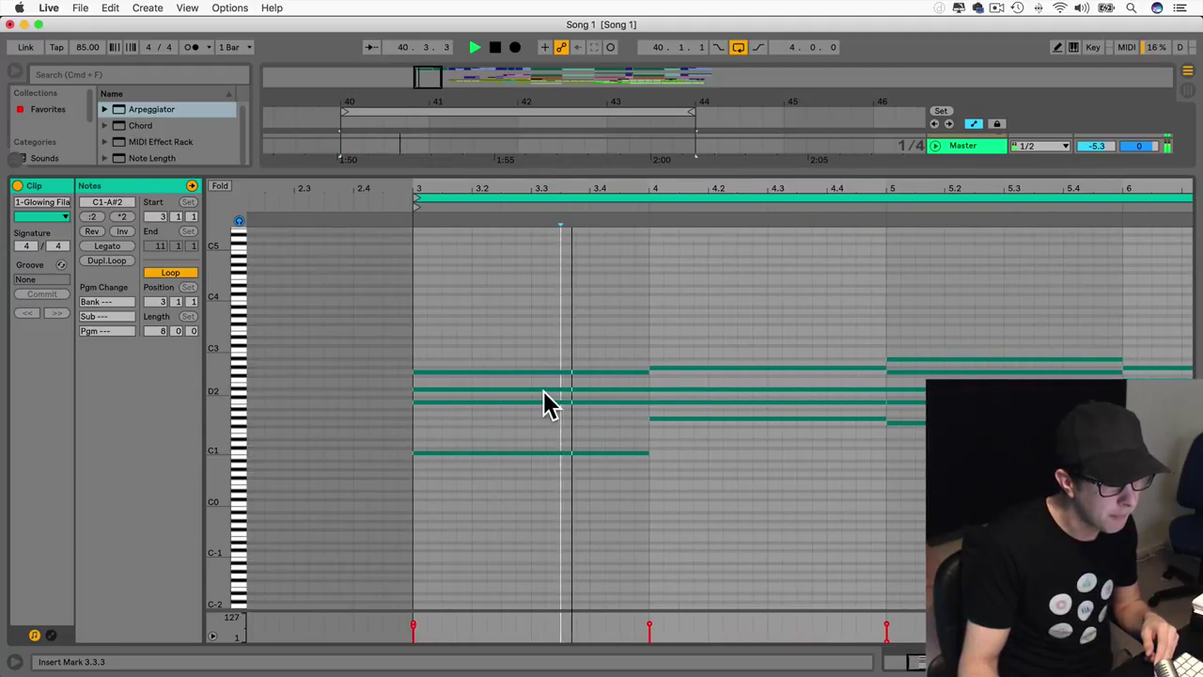
pyautogui.hscroll(3, 531, 404)
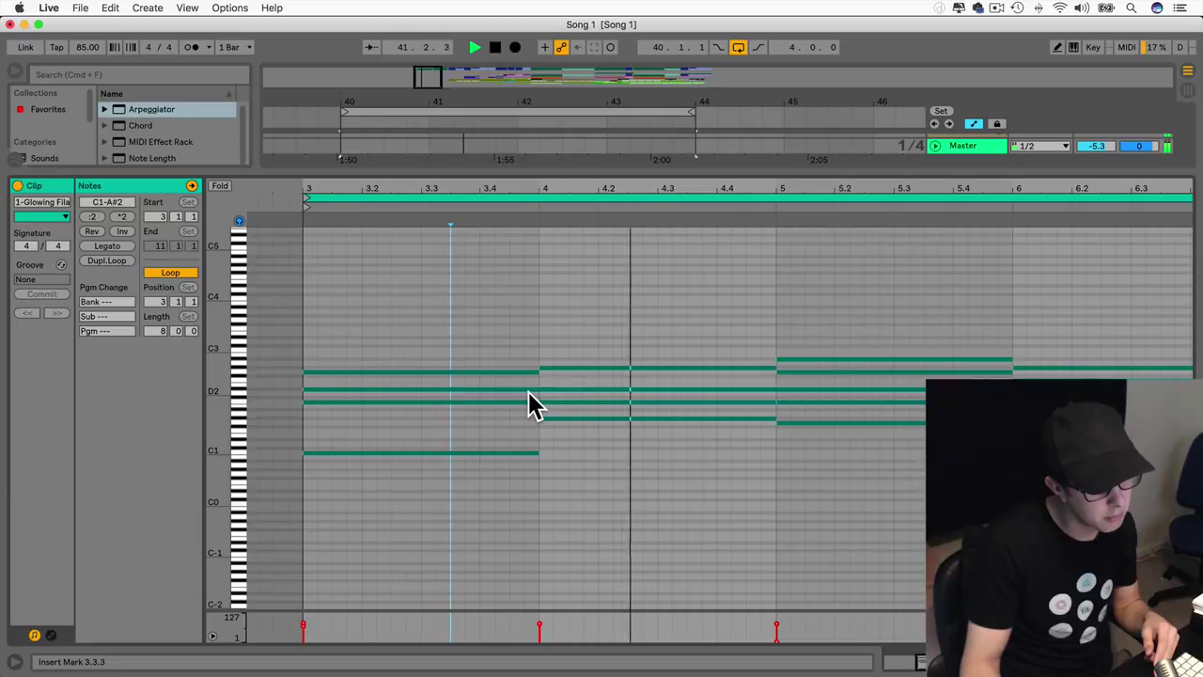
pyautogui.hscroll(4, 531, 404)
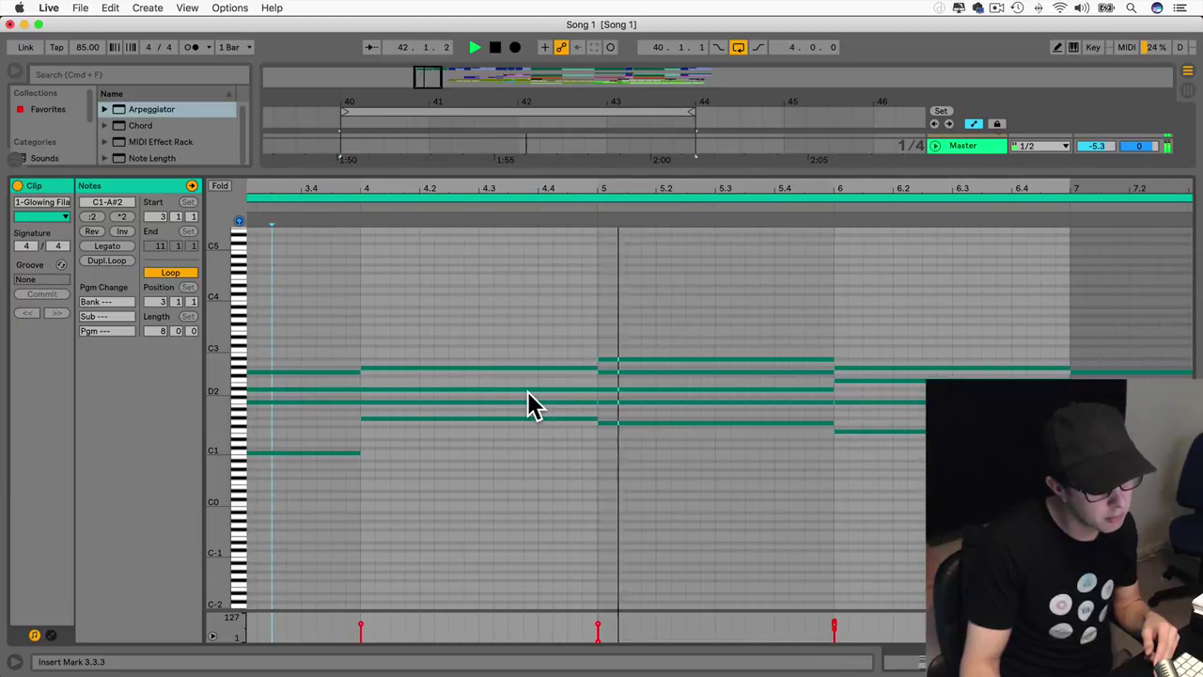
pyautogui.hscroll(4, 531, 404)
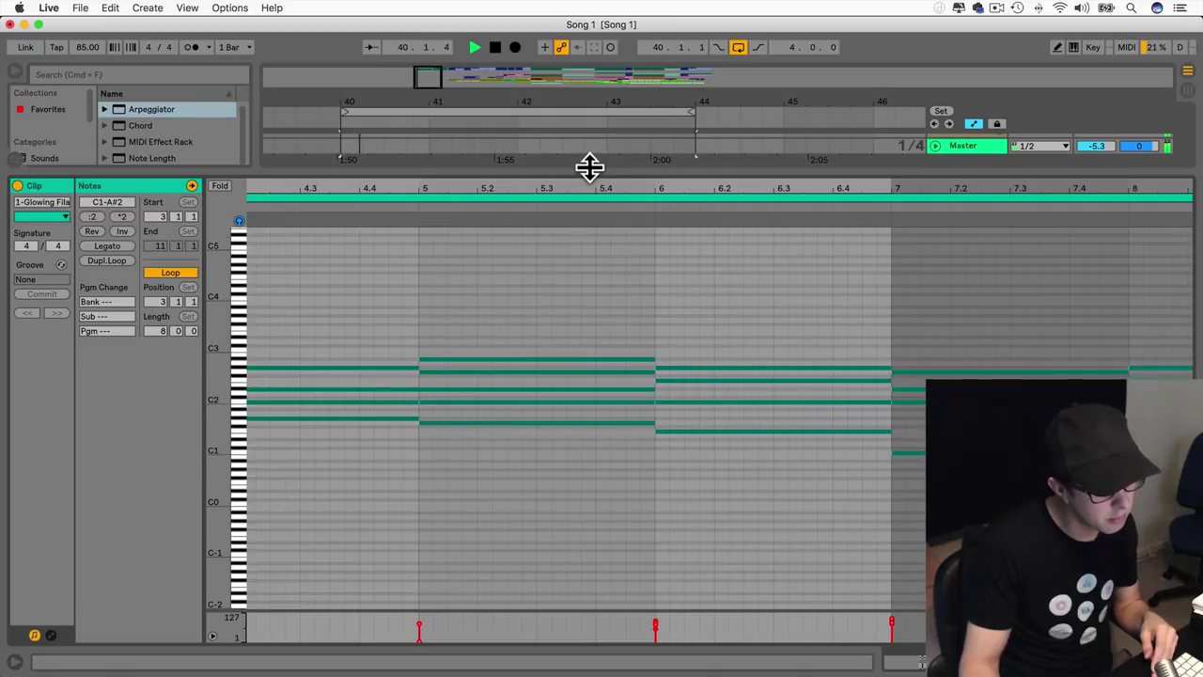
pyautogui.press('super+alt+l')
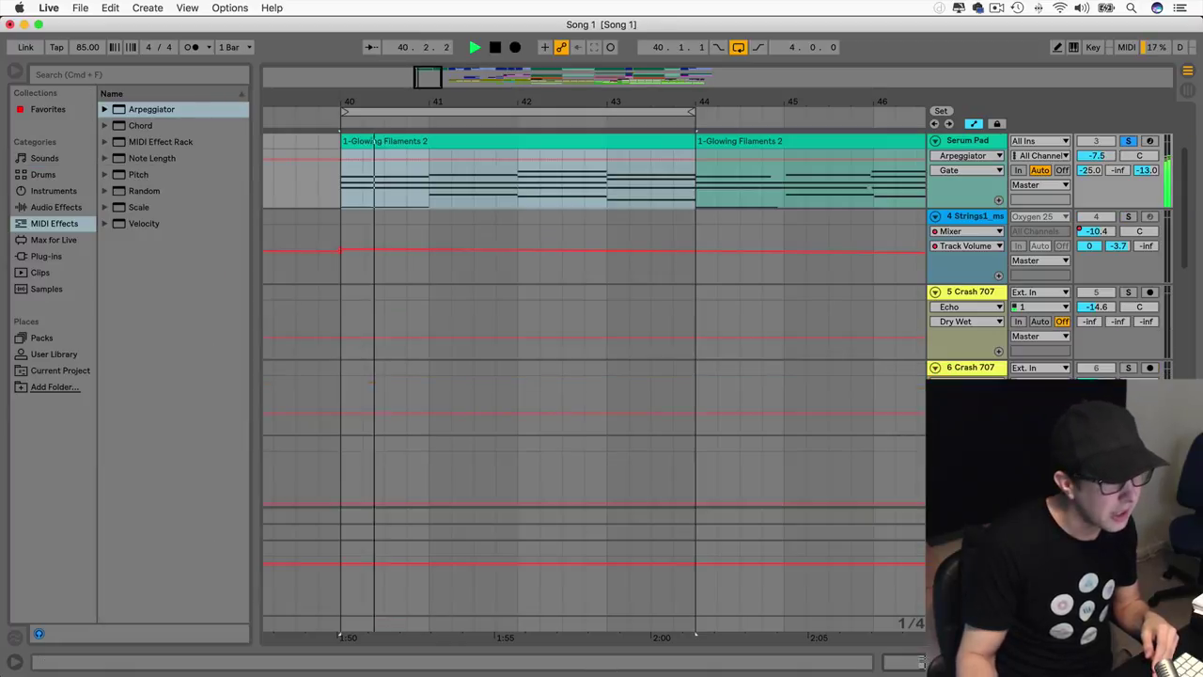
# Step: Show the arpeggiated Serum Pad's devices, check the Arpeggiator's groove choices, and try a free-running rate of 373 ms
pyautogui.doubleClick(958, 143)
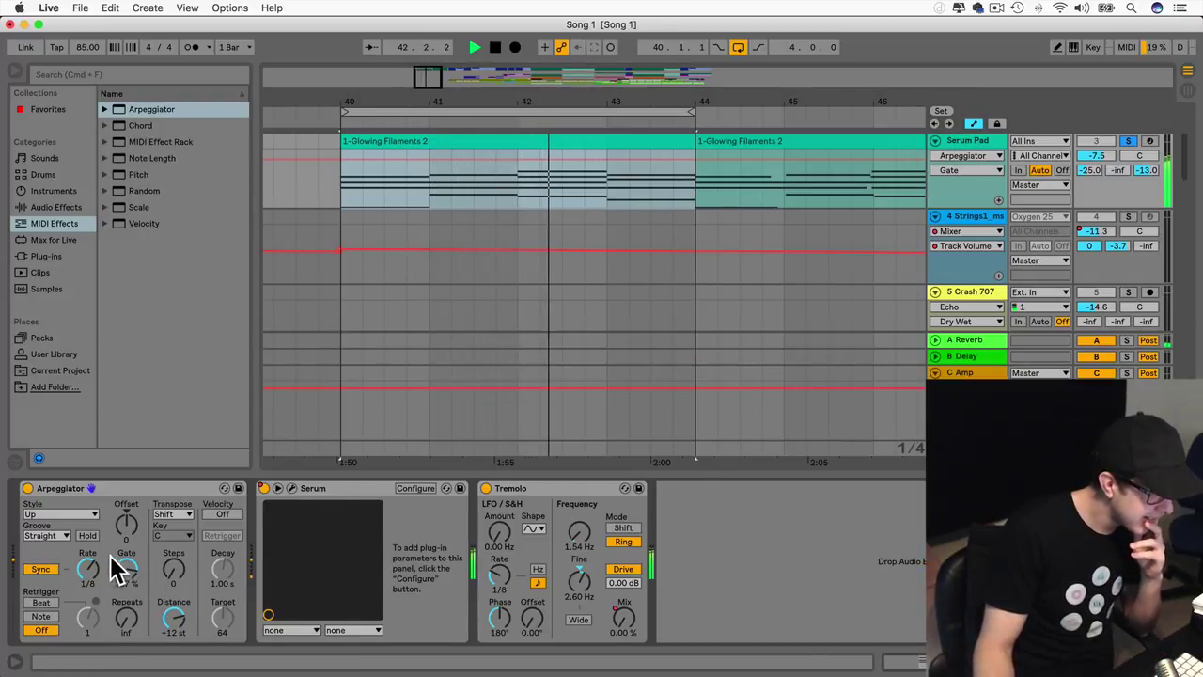
pyautogui.click(55, 536)
pyautogui.click(88, 528)
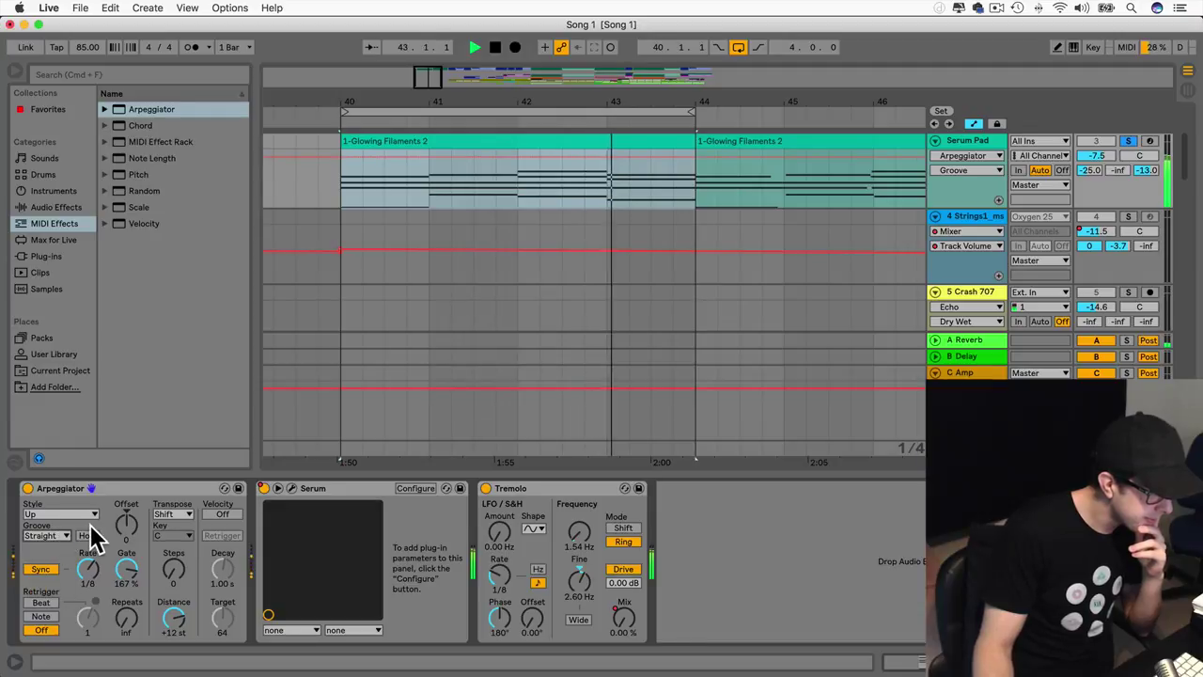
pyautogui.click(41, 569)
pyautogui.click(87, 570)
pyautogui.moveTo(88, 569); pyautogui.dragTo(87, 553)
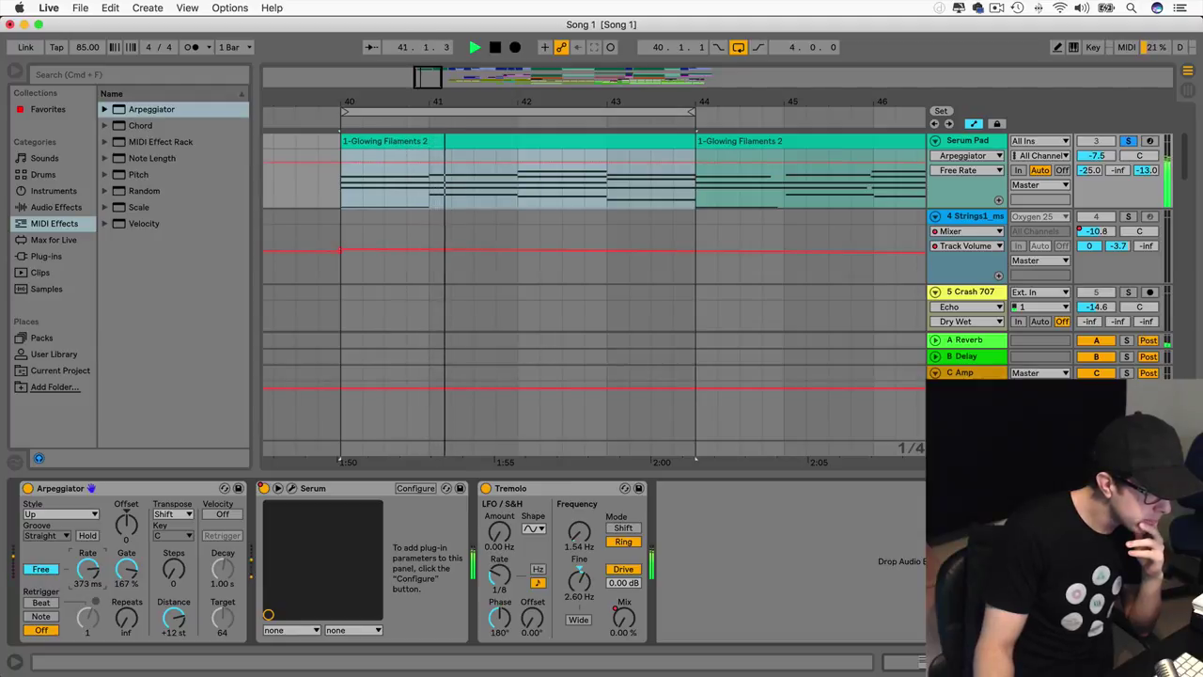
# Step: Sync the Arpeggiator to tempo at a 1/12 rate and lower its gate to 1 %
pyautogui.click(42, 570)
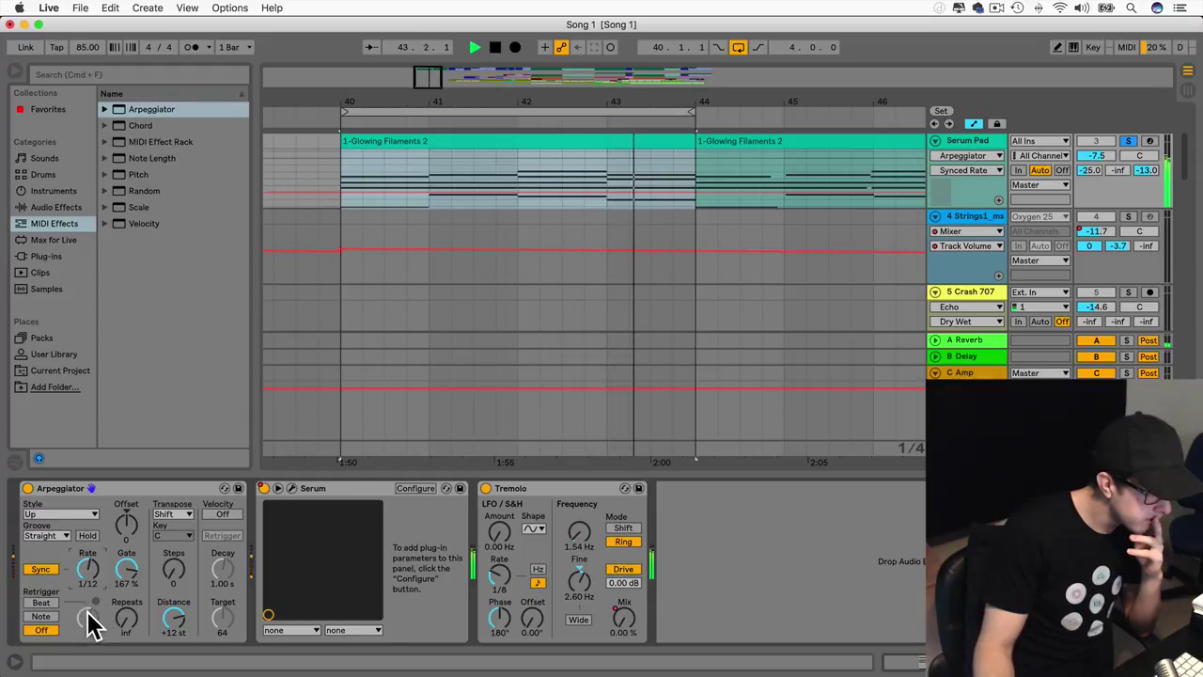
pyautogui.click(125, 569)
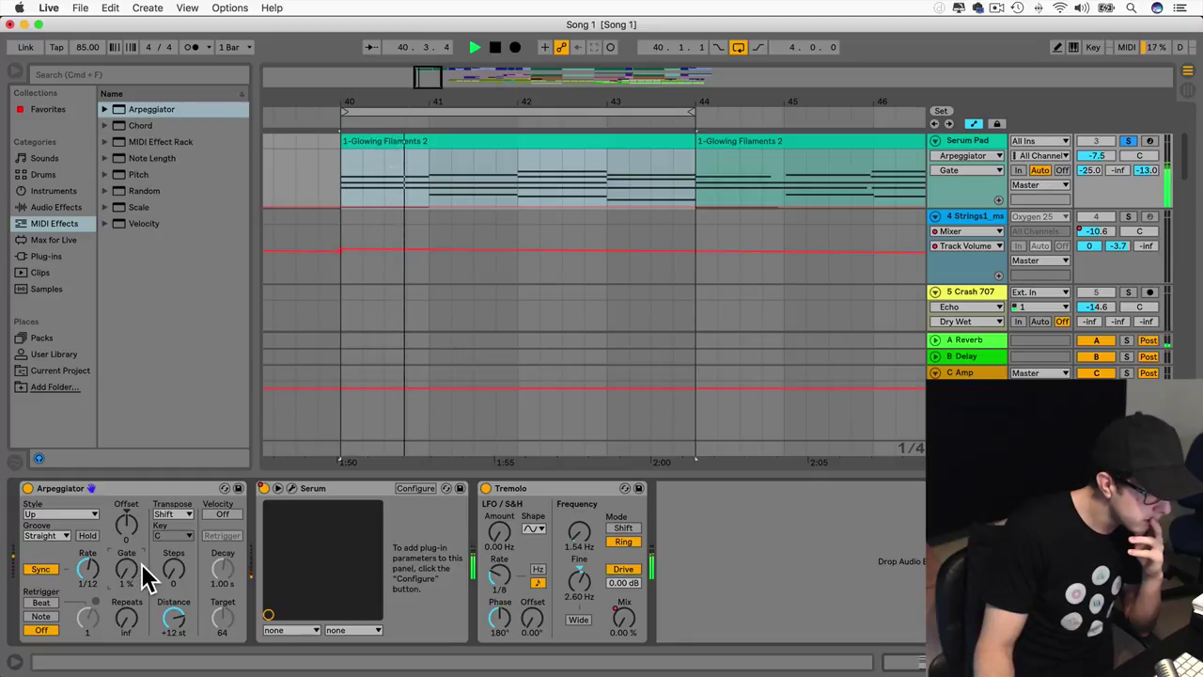
pyautogui.click(169, 572)
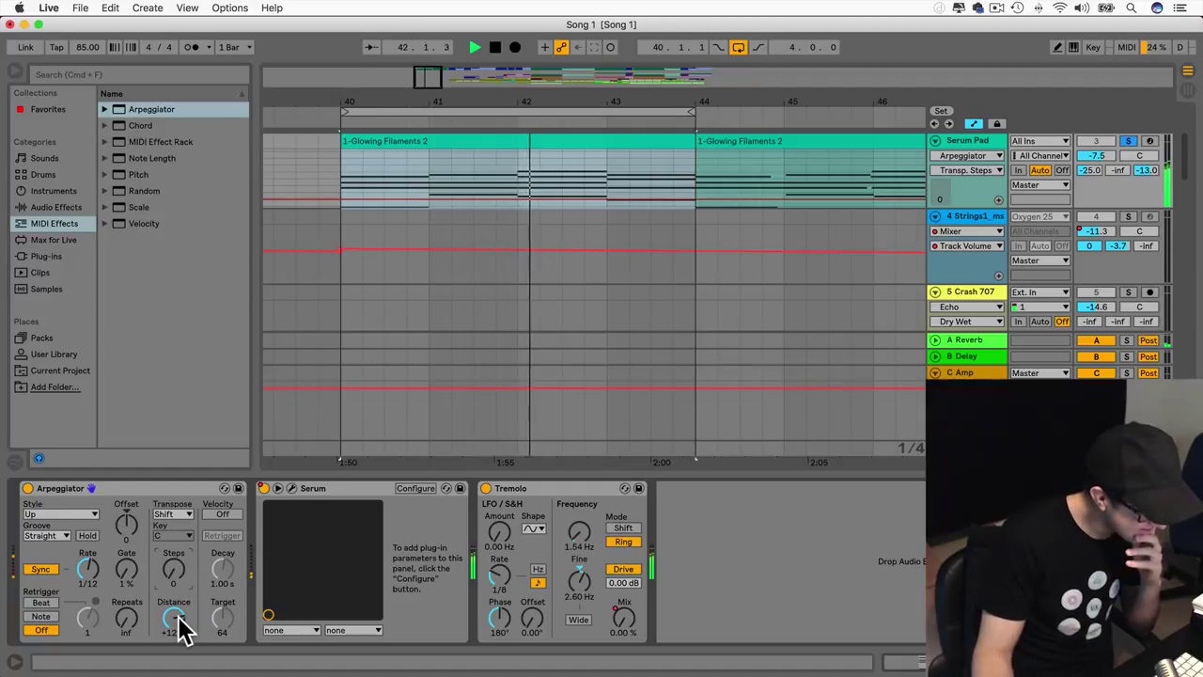
pyautogui.click(129, 574)
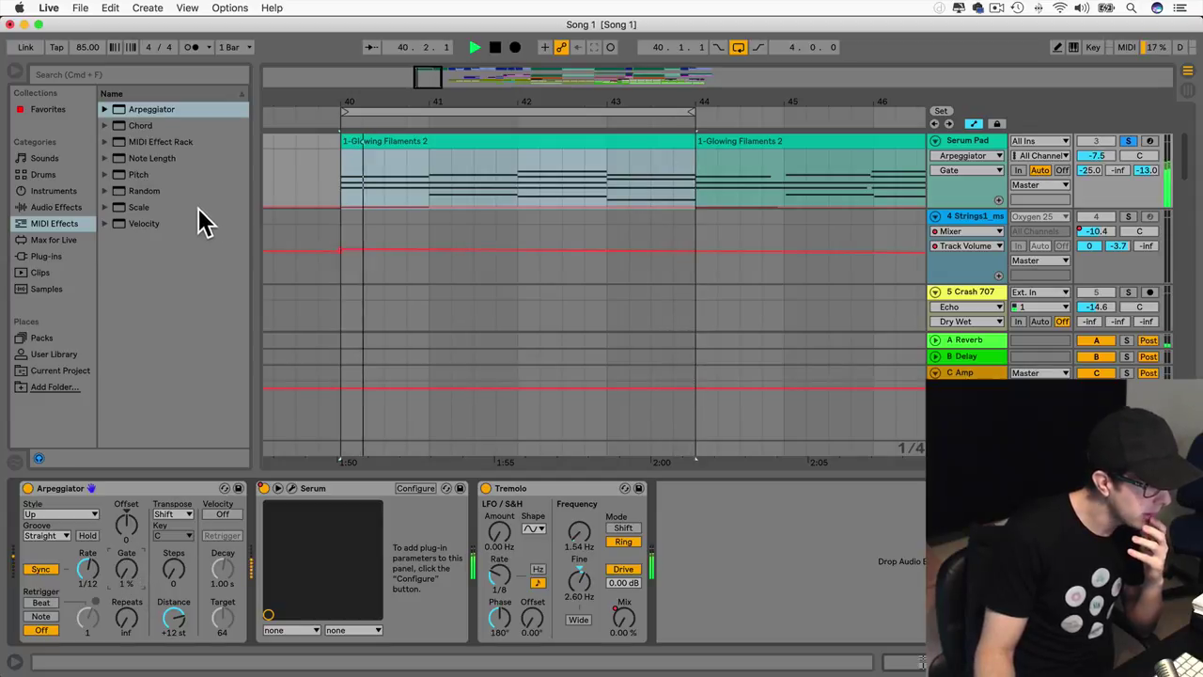
# Step: Add a Simple Delay audio effect after Tremolo on the arpeggiated Serum Pad track
pyautogui.click(58, 206)
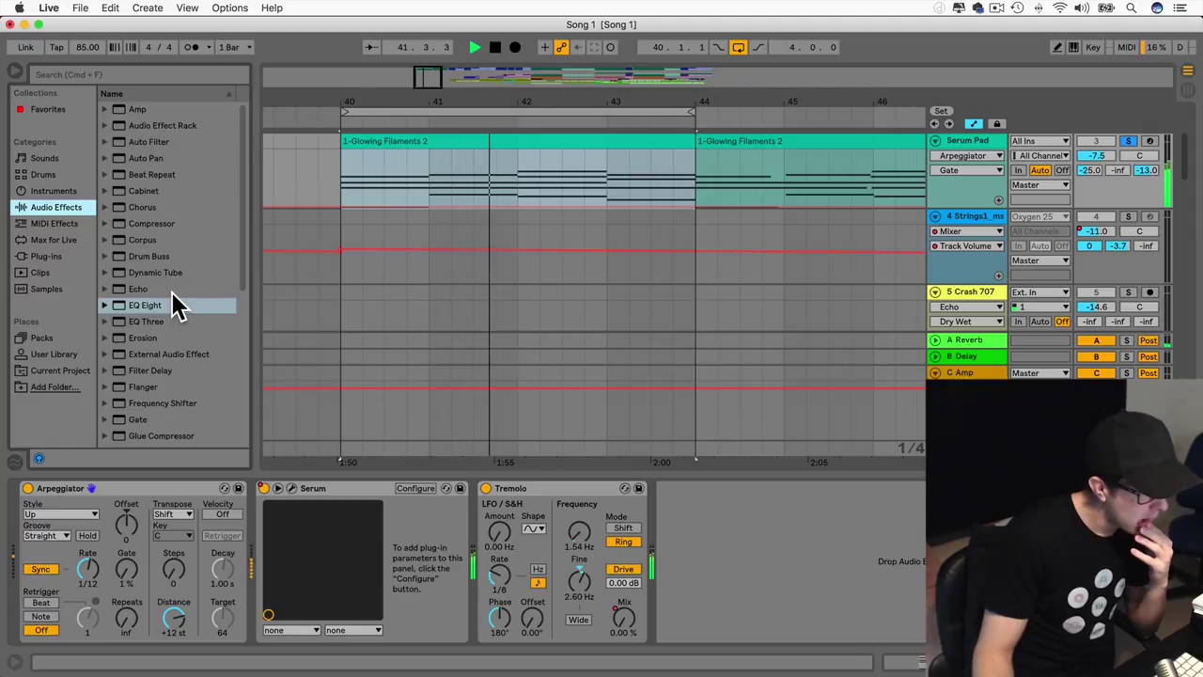
pyautogui.scroll(-5, 173, 294)
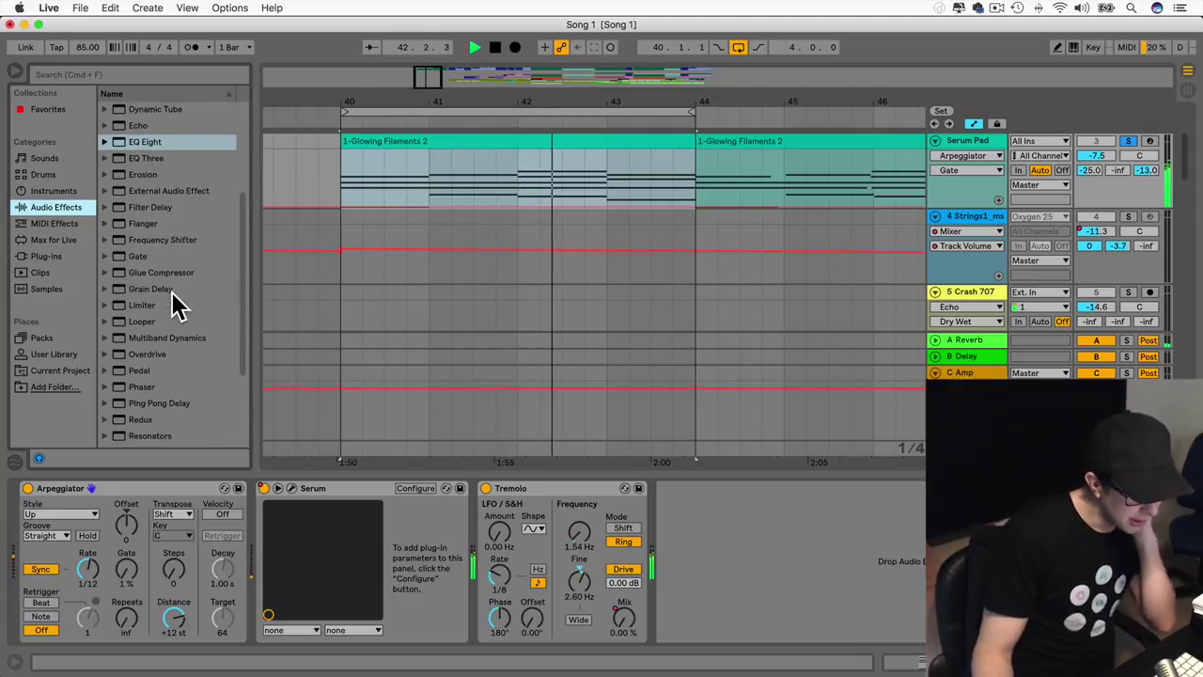
pyautogui.scroll(-1, 172, 292)
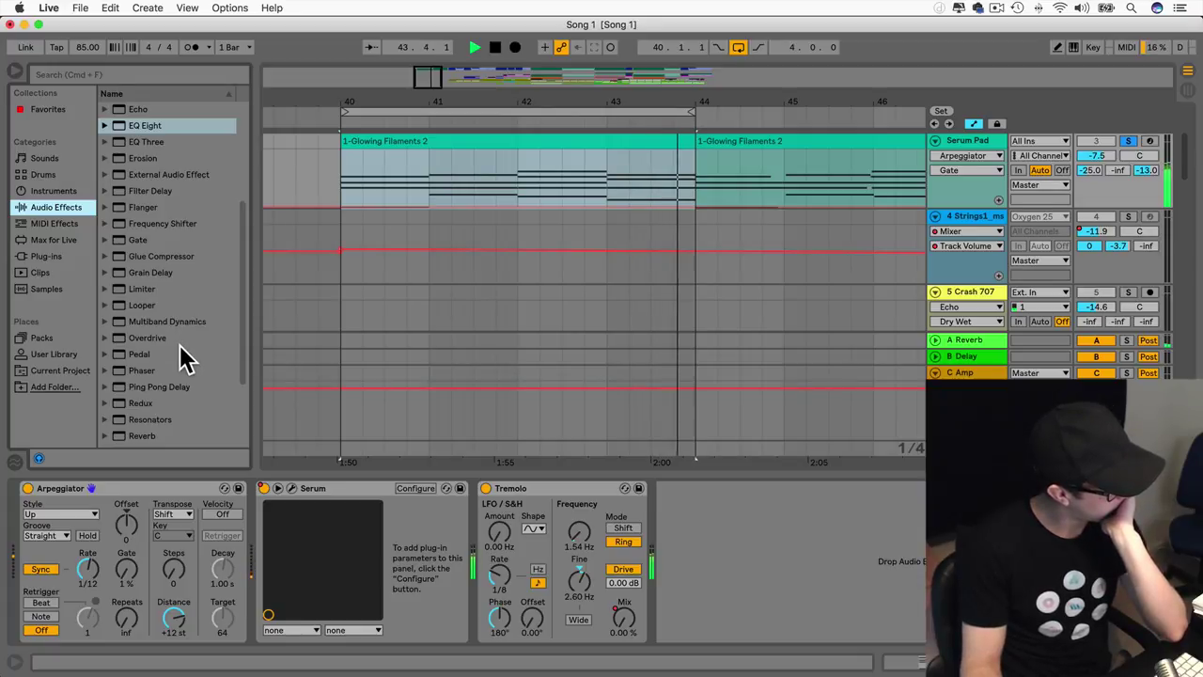
pyautogui.scroll(-3, 181, 355)
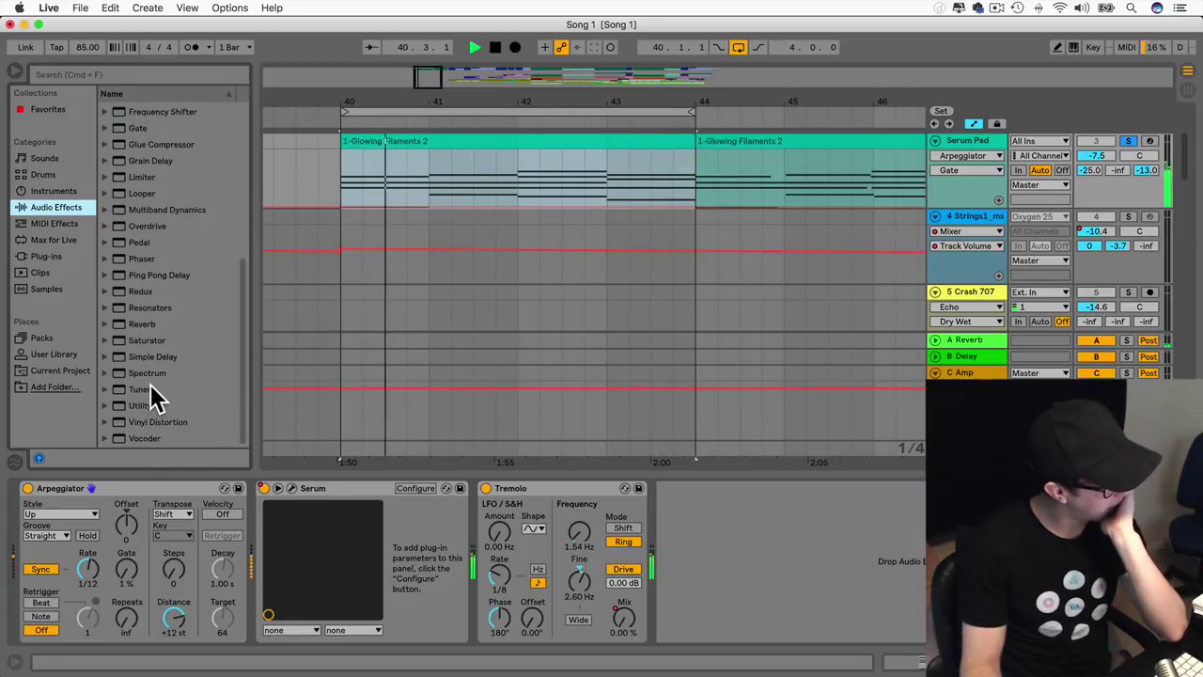
pyautogui.click(153, 361)
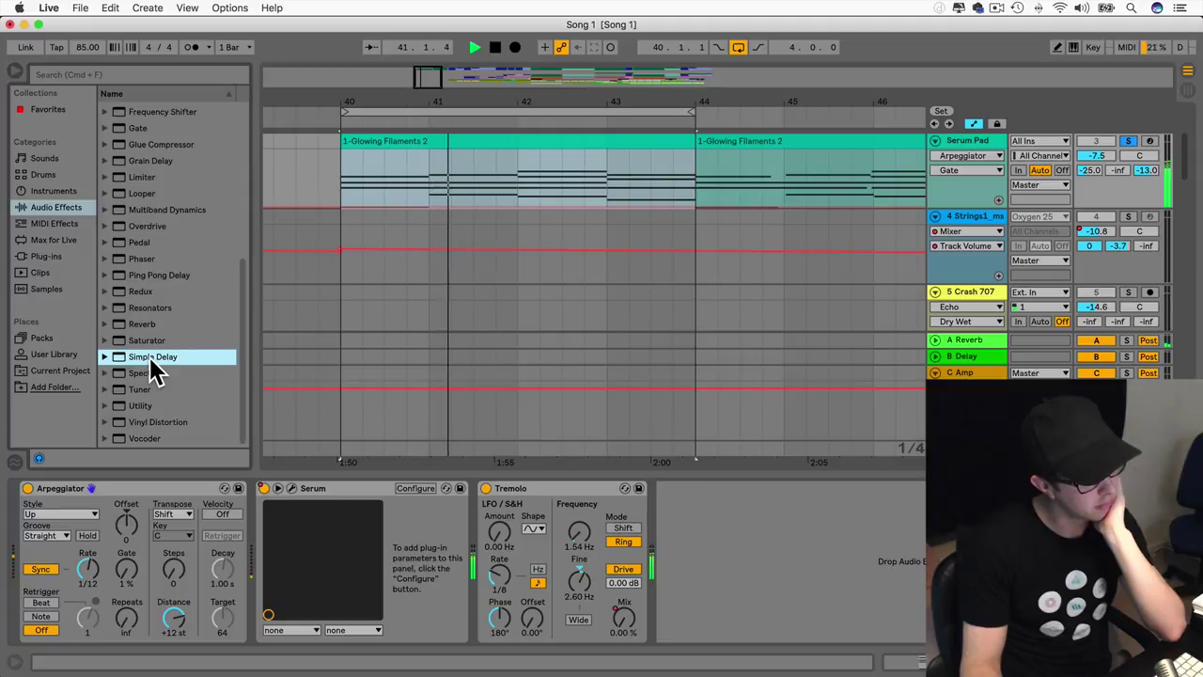
pyautogui.moveTo(152, 363); pyautogui.dragTo(735, 538)
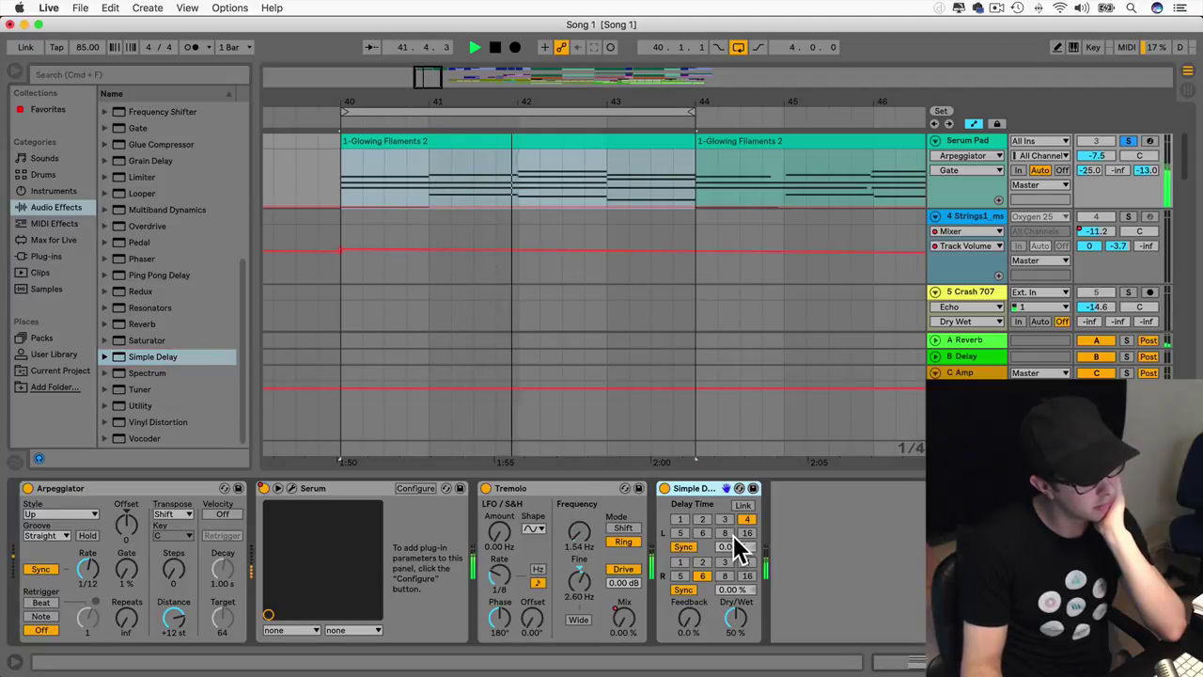
# Step: Set the Simple Delay's left and right delay times to 2, feedback to 32 % and dry/wet to 44 %
pyautogui.moveTo(737, 619); pyautogui.dragTo(694, 591)
pyautogui.click(701, 532)
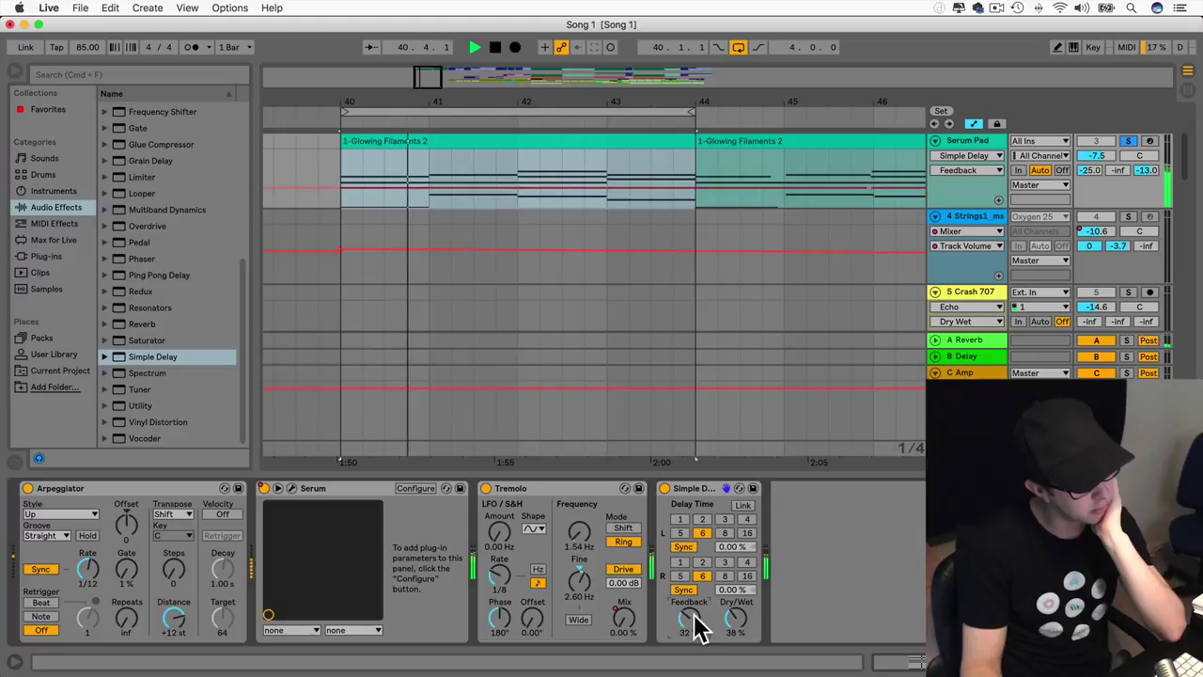
pyautogui.moveTo(725, 632); pyautogui.dragTo(725, 616)
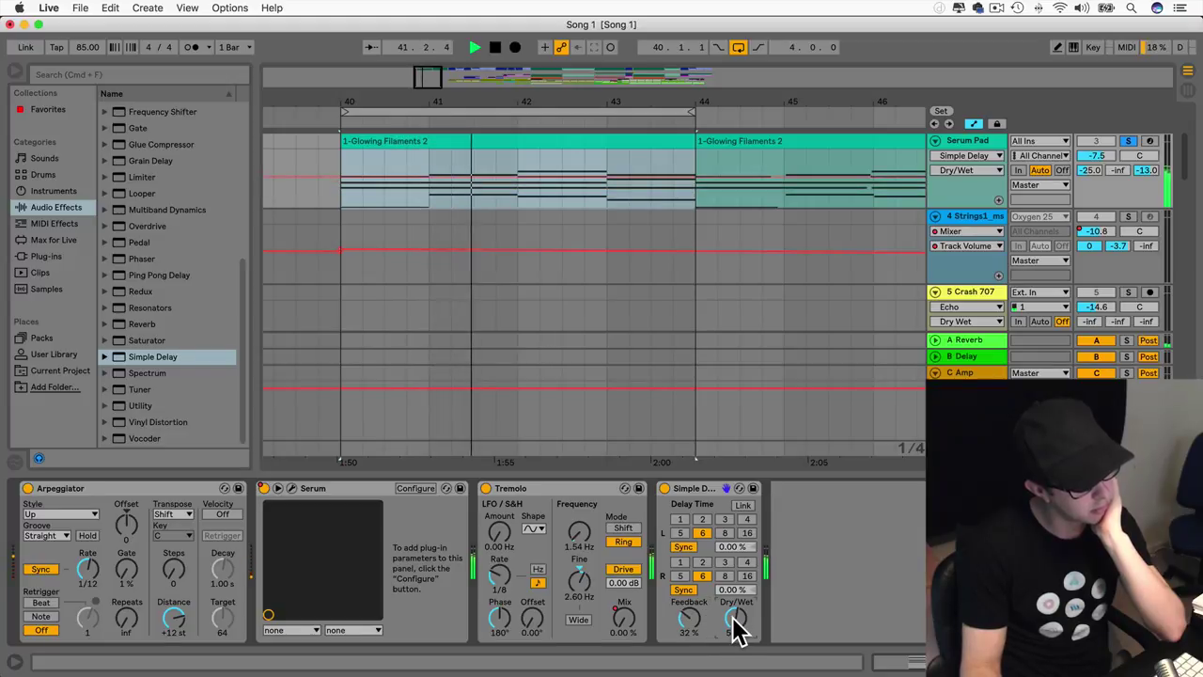
pyautogui.click(698, 562)
pyautogui.click(703, 517)
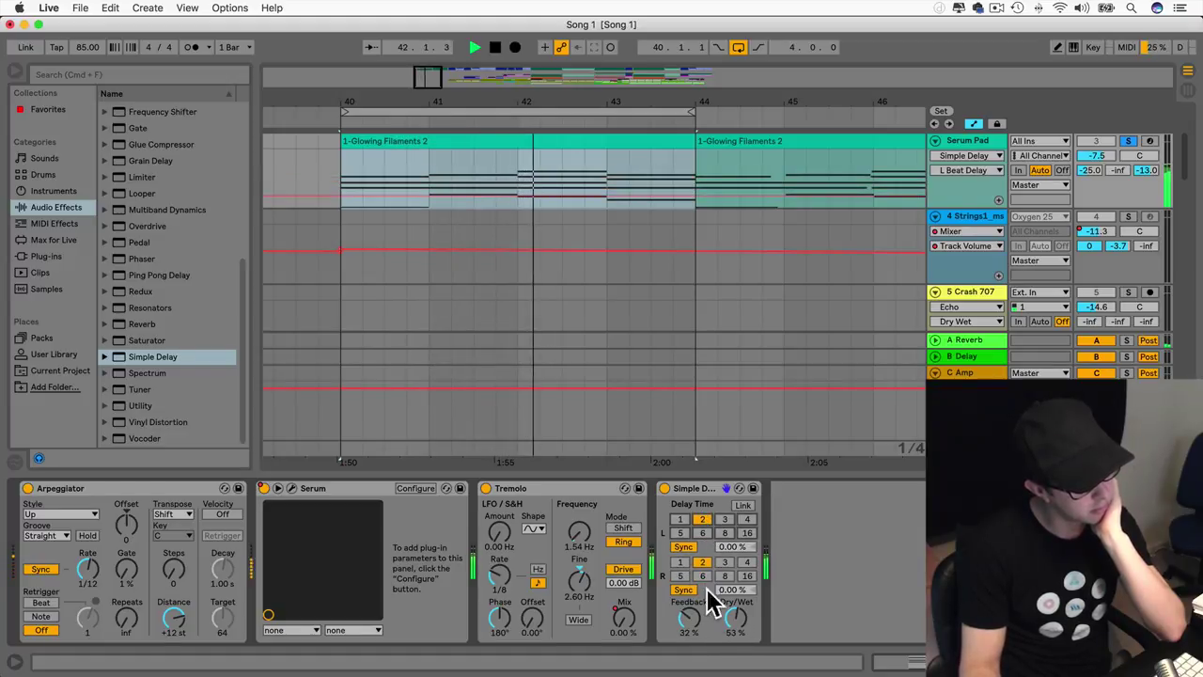
pyautogui.moveTo(731, 615)
pyautogui.mouseDown()
pyautogui.moveTo(735, 632)
pyautogui.moveTo(735, 614)
pyautogui.mouseUp()
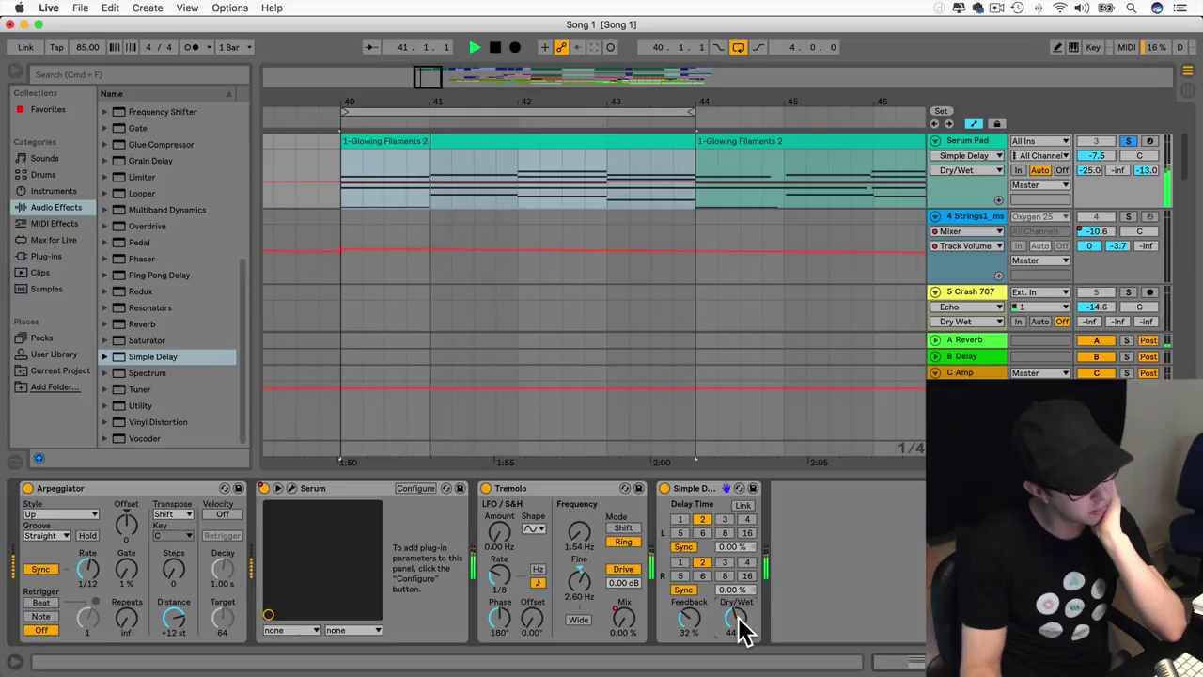
pyautogui.moveTo(126, 570)
pyautogui.mouseDown()
pyautogui.moveTo(126, 513)
pyautogui.moveTo(140, 572)
pyautogui.mouseUp()
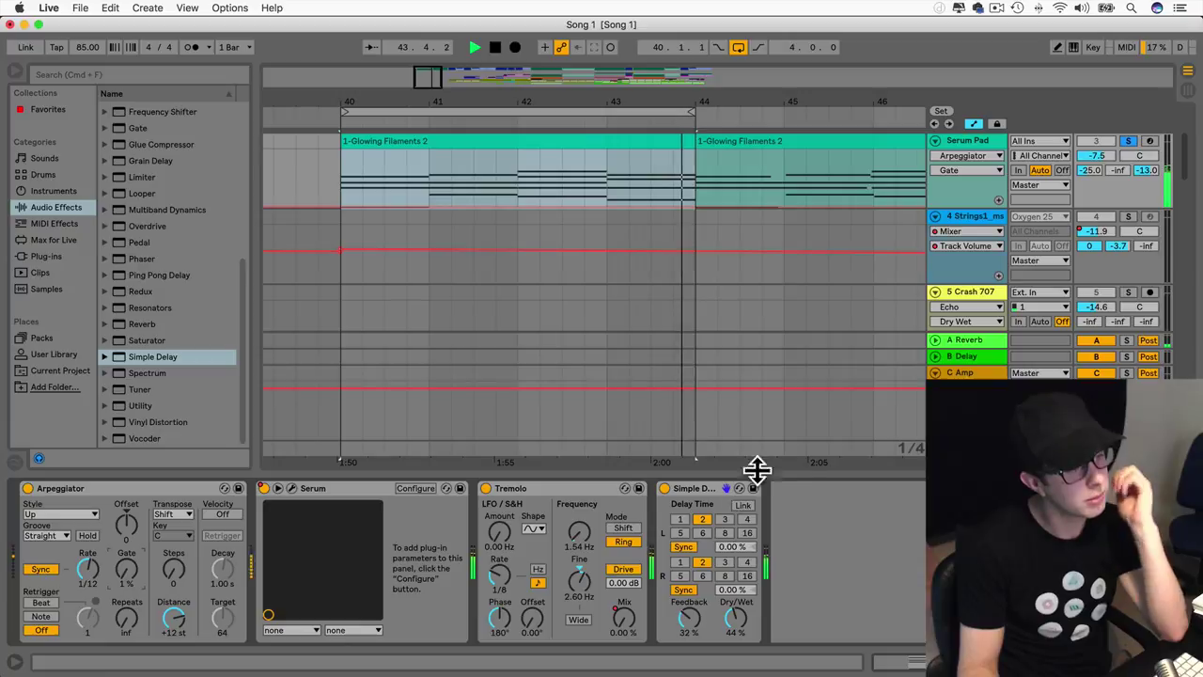
pyautogui.moveTo(798, 473); pyautogui.dragTo(916, 661)
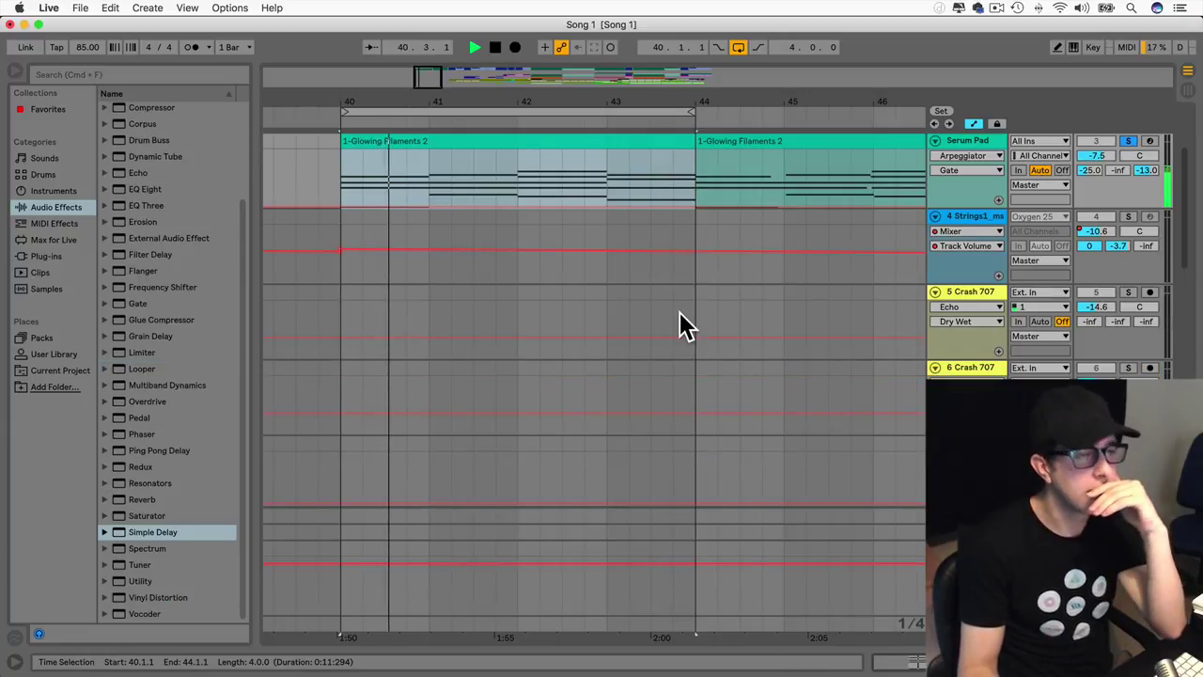
pyautogui.scroll(3, 671, 303)
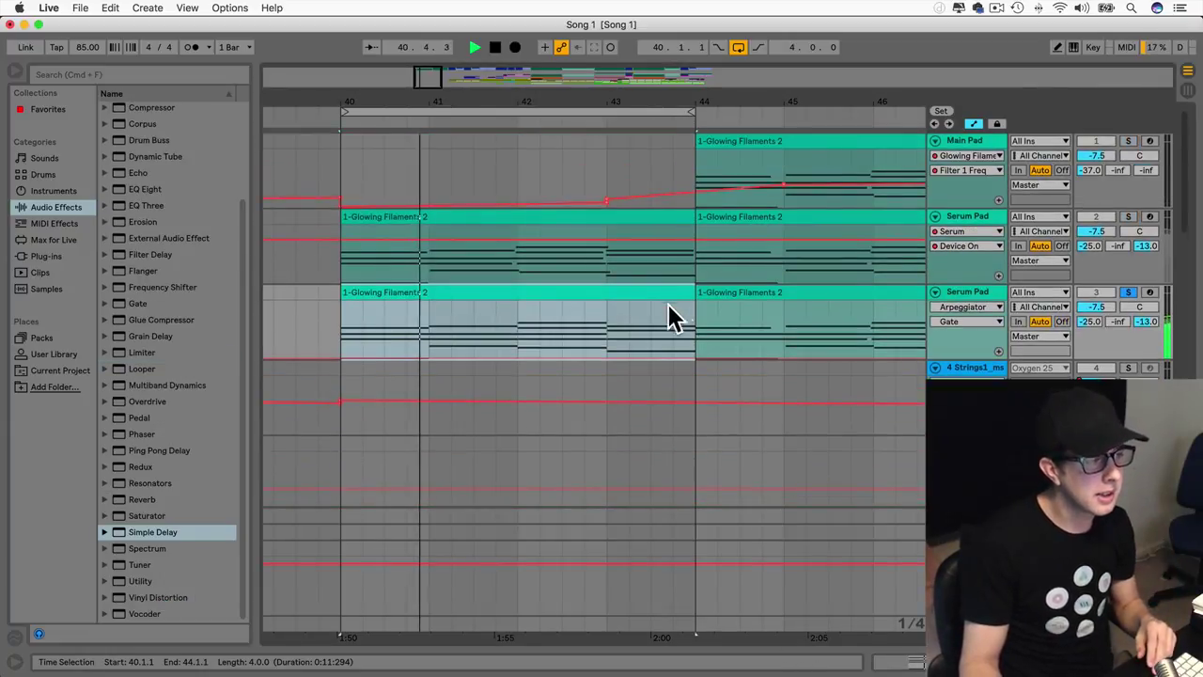
# Step: Open the Serum synth on the arpeggiated Serum Pad track, adjust its filter cutoff while the loop plays, and close it
pyautogui.doubleClick(968, 293)
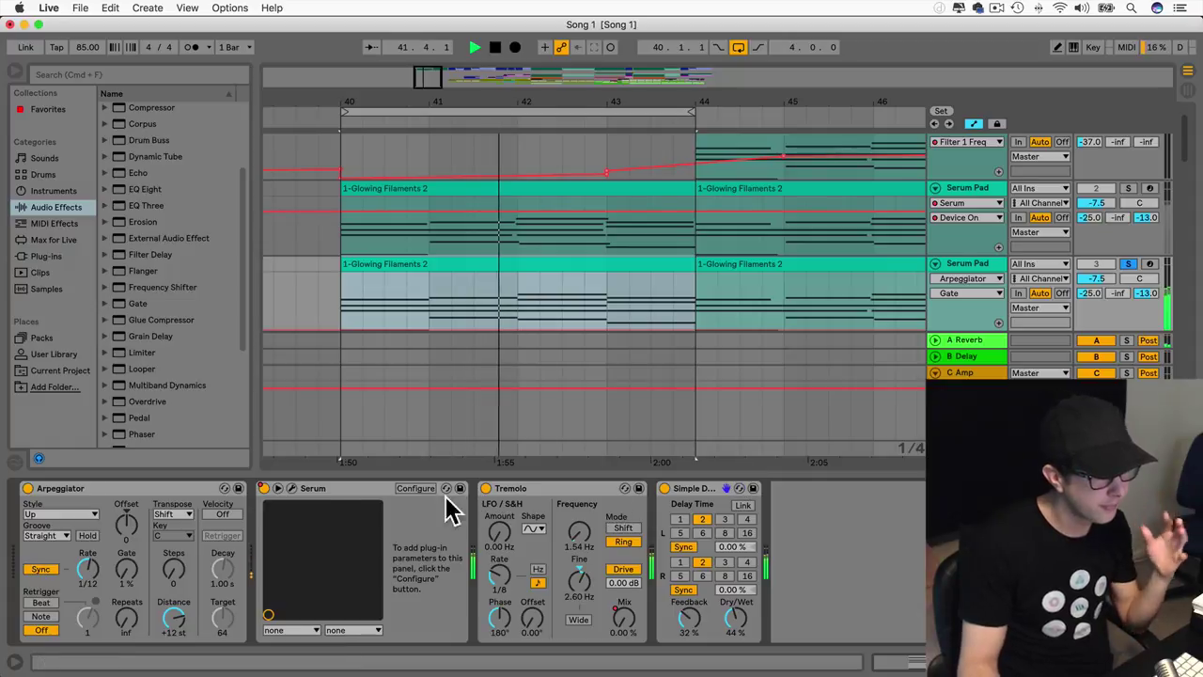
pyautogui.click(291, 487)
pyautogui.click(833, 299)
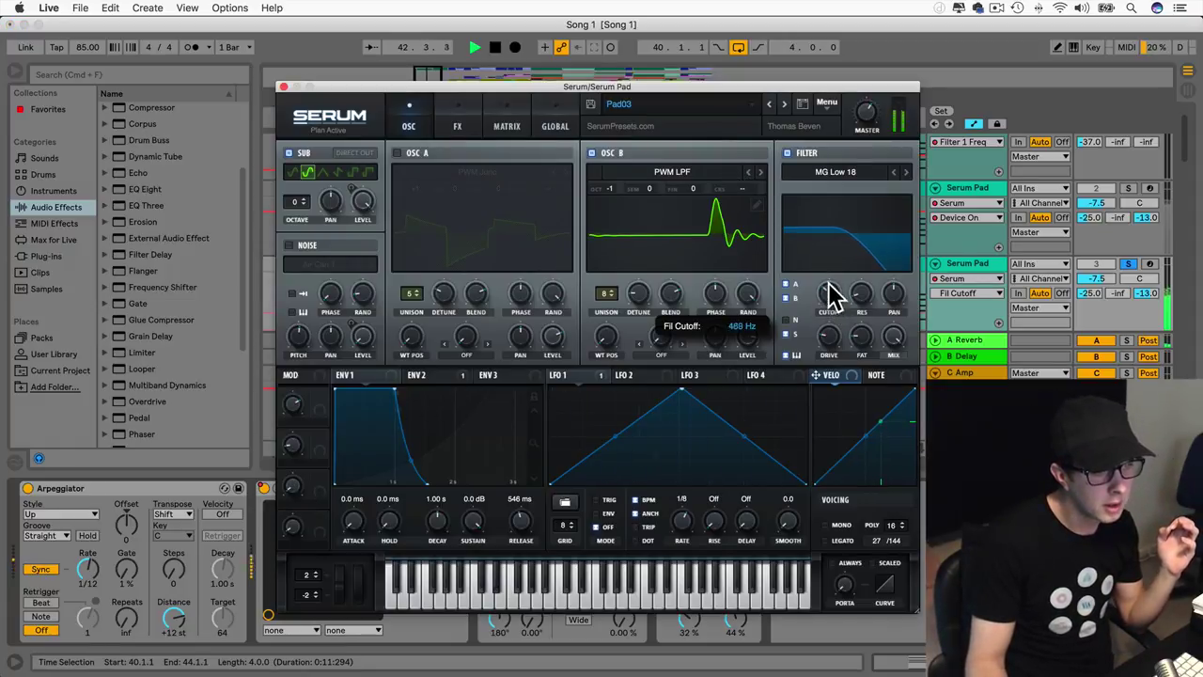
pyautogui.moveTo(827, 274); pyautogui.dragTo(819, 246)
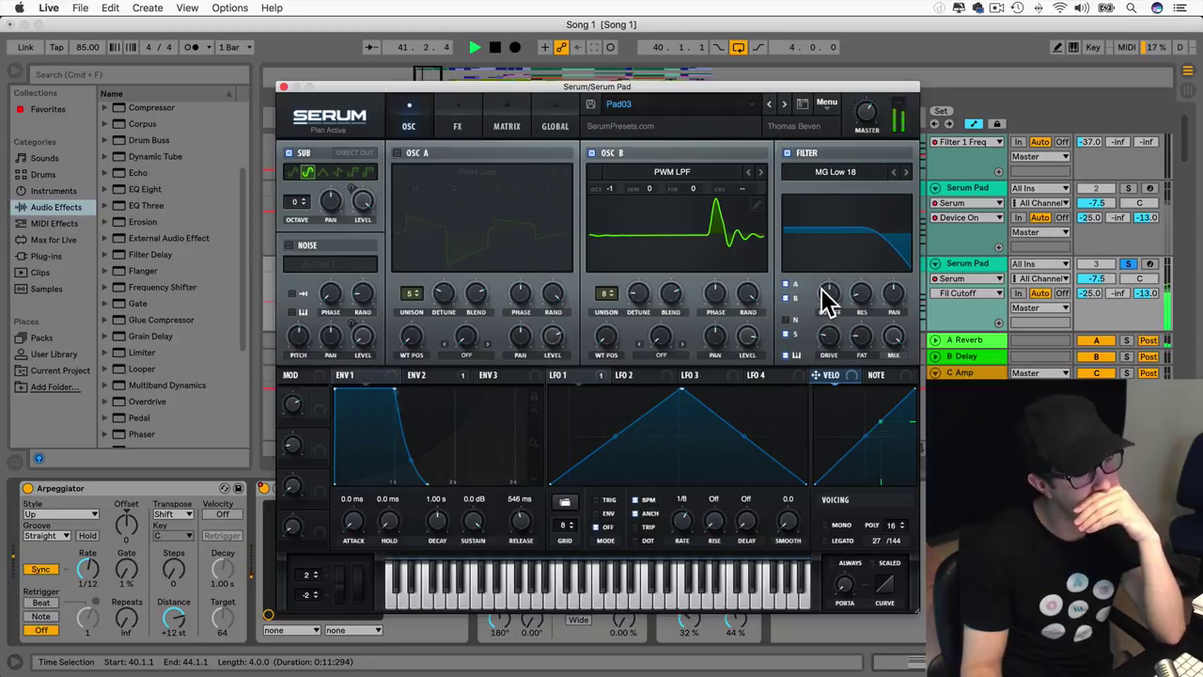
pyautogui.moveTo(831, 292)
pyautogui.mouseDown()
pyautogui.moveTo(826, 305)
pyautogui.moveTo(806, 197)
pyautogui.moveTo(810, 299)
pyautogui.mouseUp()
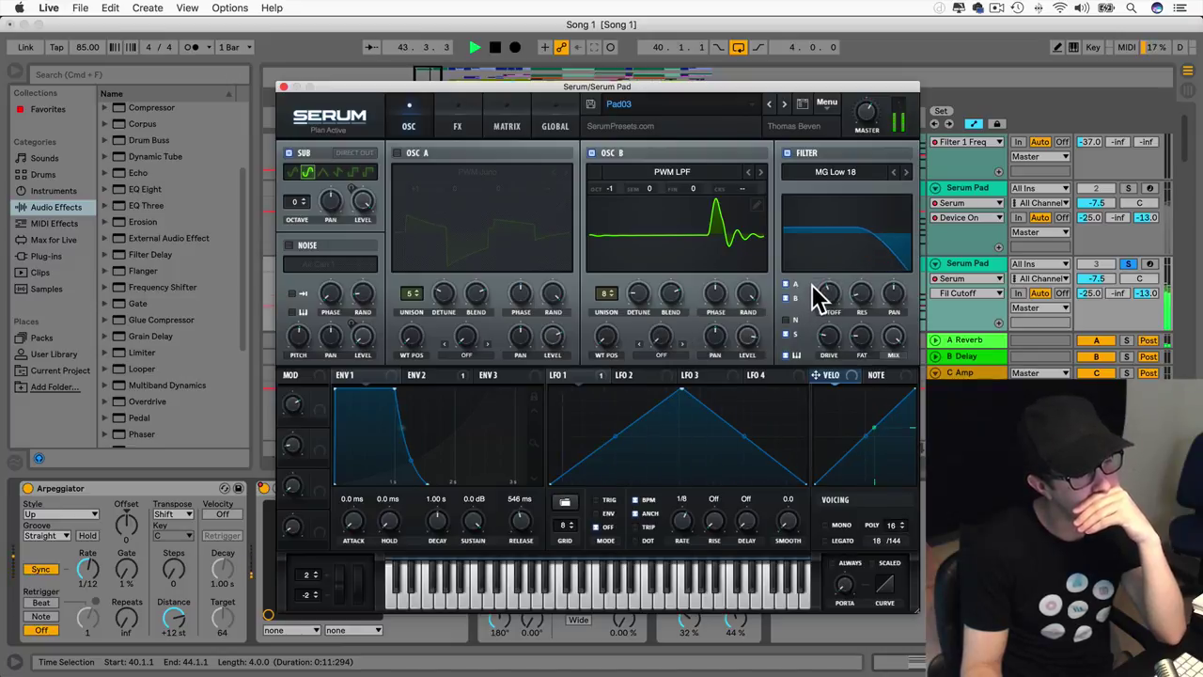
pyautogui.click(284, 86)
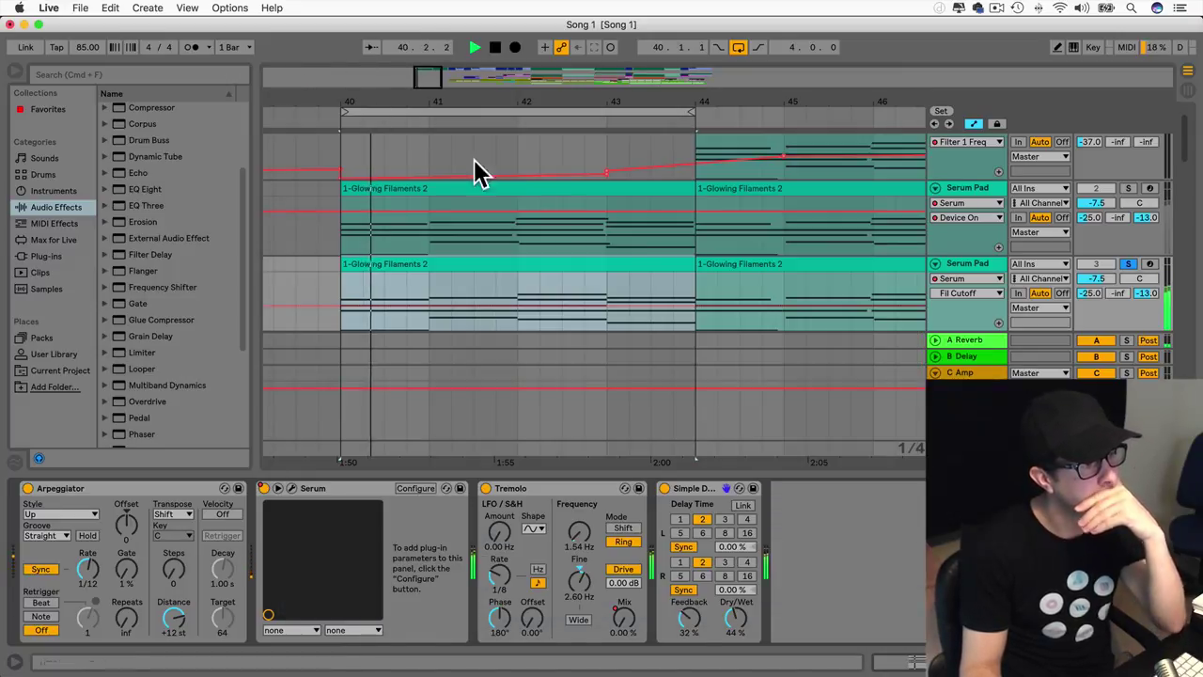
# Step: Audition the arpeggiated Serum Pad together with the other tracks from bar 39.3, with its solo and the arrangement loop off
pyautogui.press('space')
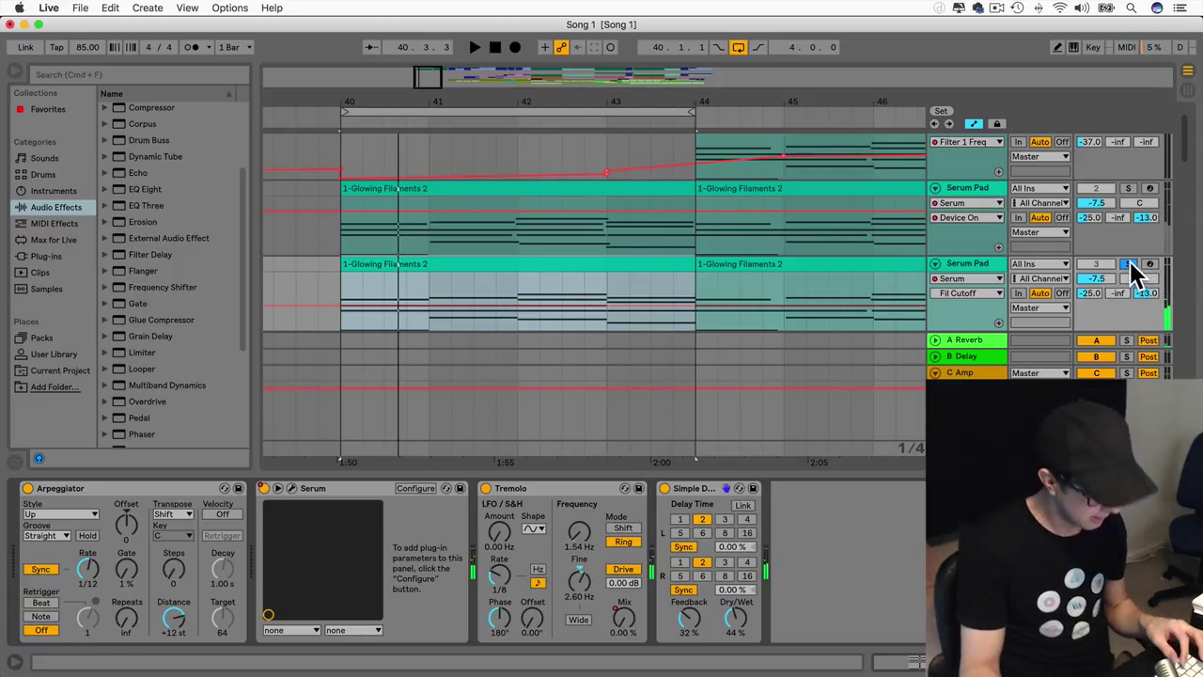
pyautogui.click(303, 293)
pyautogui.press('space')
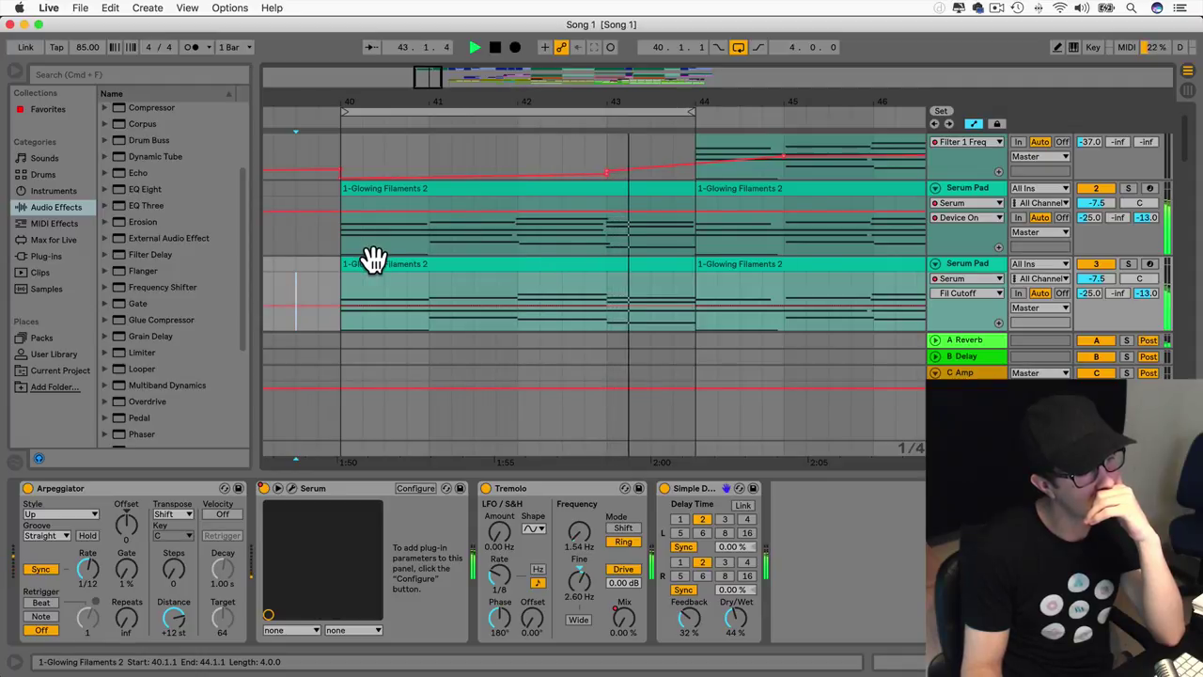
pyautogui.moveTo(432, 78); pyautogui.dragTo(427, 45)
pyautogui.hscroll(3, 484, 263)
pyautogui.click(735, 49)
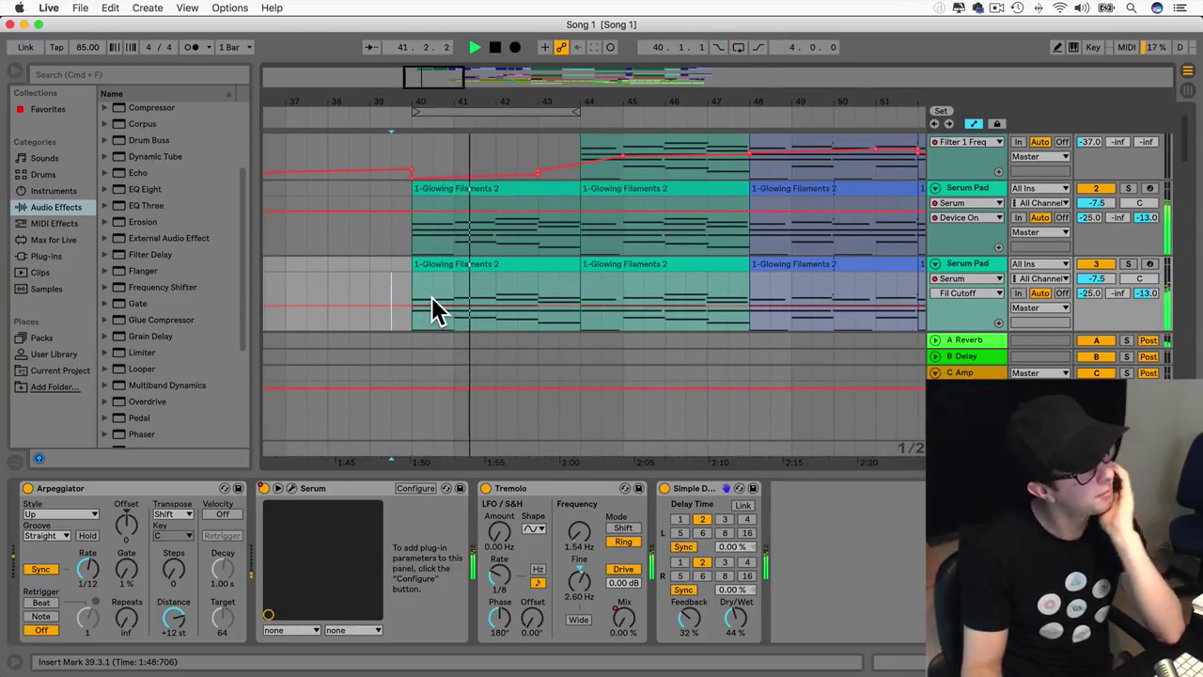
# Step: Replace the arpeggiated Serum Pad's clip at bars 44 to 48 with a copy of its clip from bar 40
pyautogui.hscroll(3, 431, 297)
pyautogui.hscroll(-1, 433, 310)
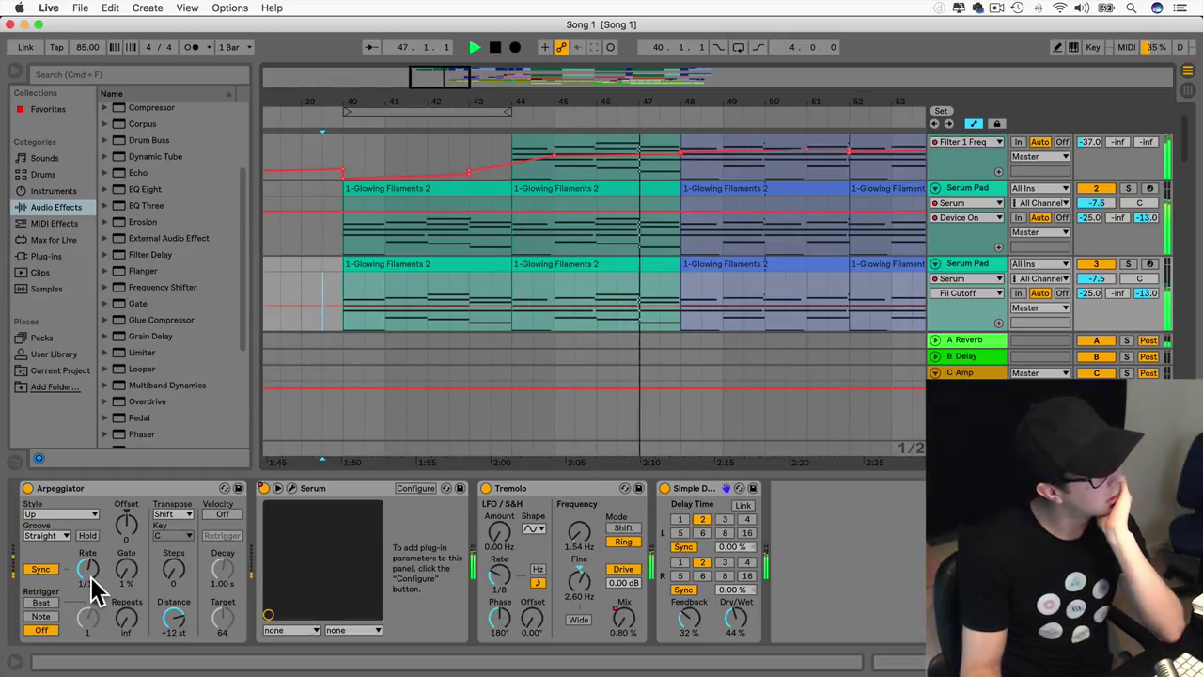
pyautogui.hscroll(3, 344, 325)
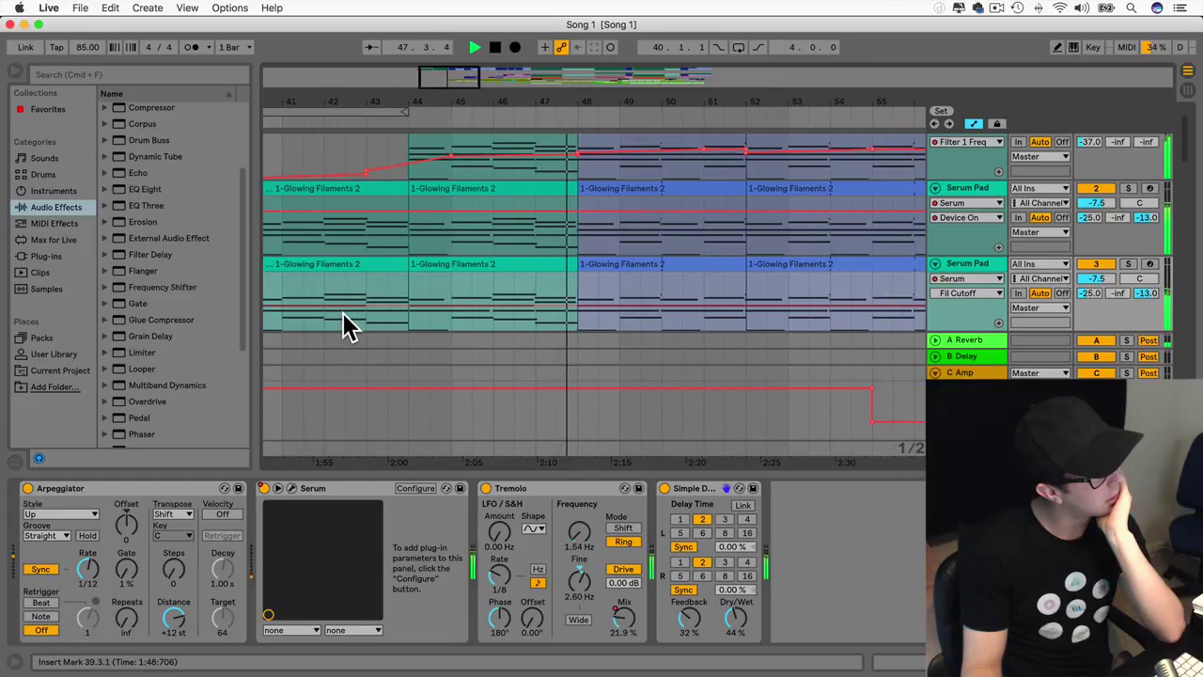
pyautogui.hscroll(2, 304, 328)
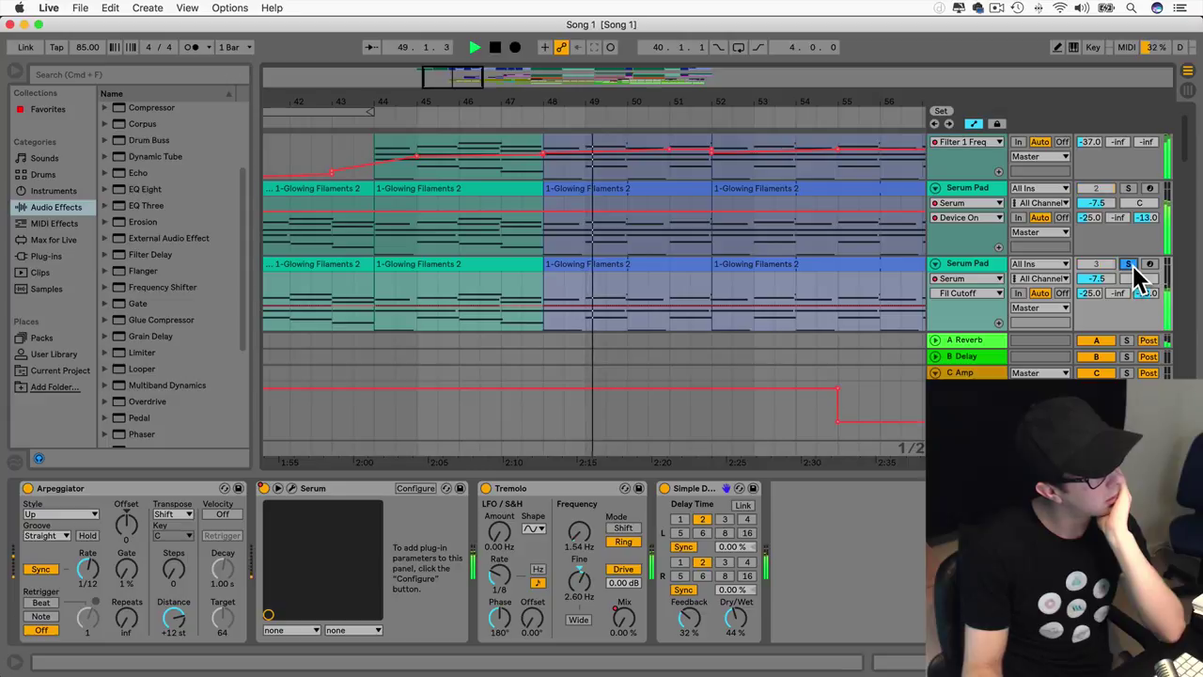
pyautogui.hscroll(-5, 582, 310)
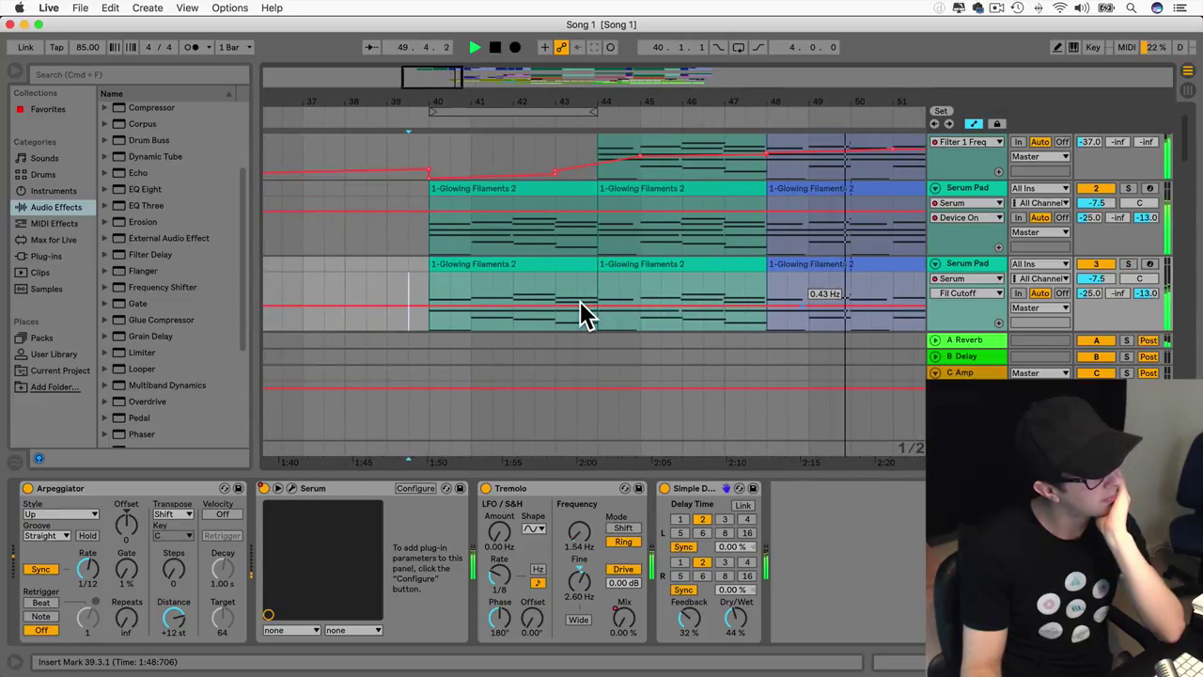
pyautogui.hscroll(3, 578, 306)
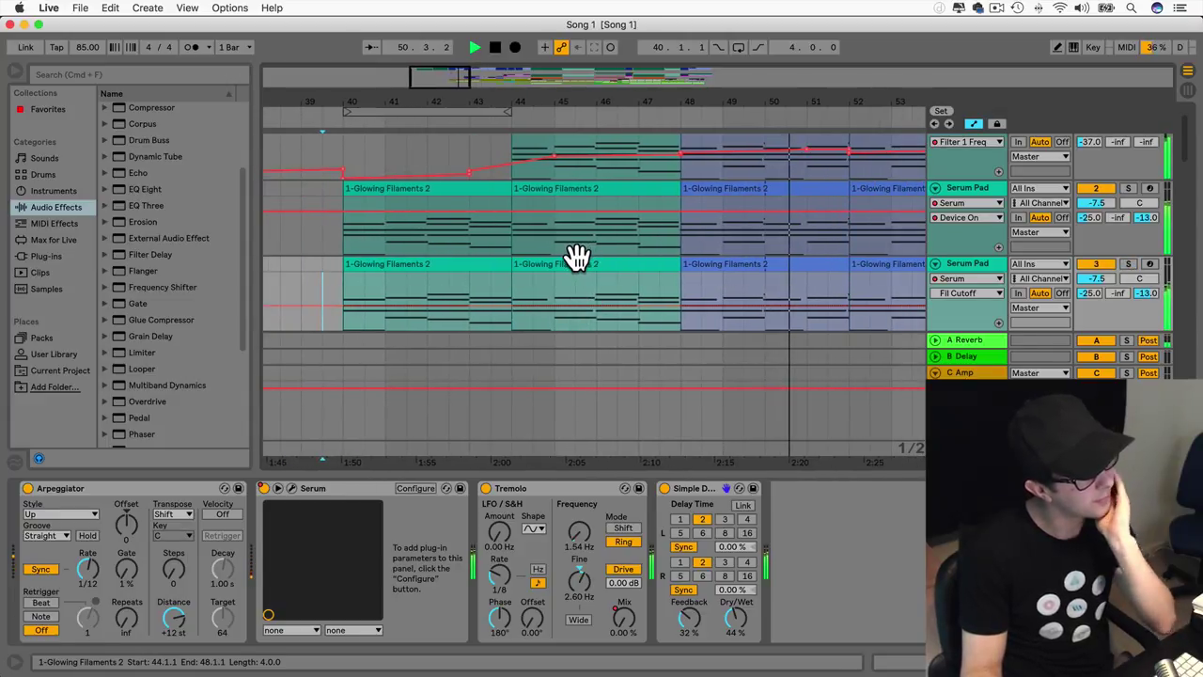
pyautogui.press('Delete')
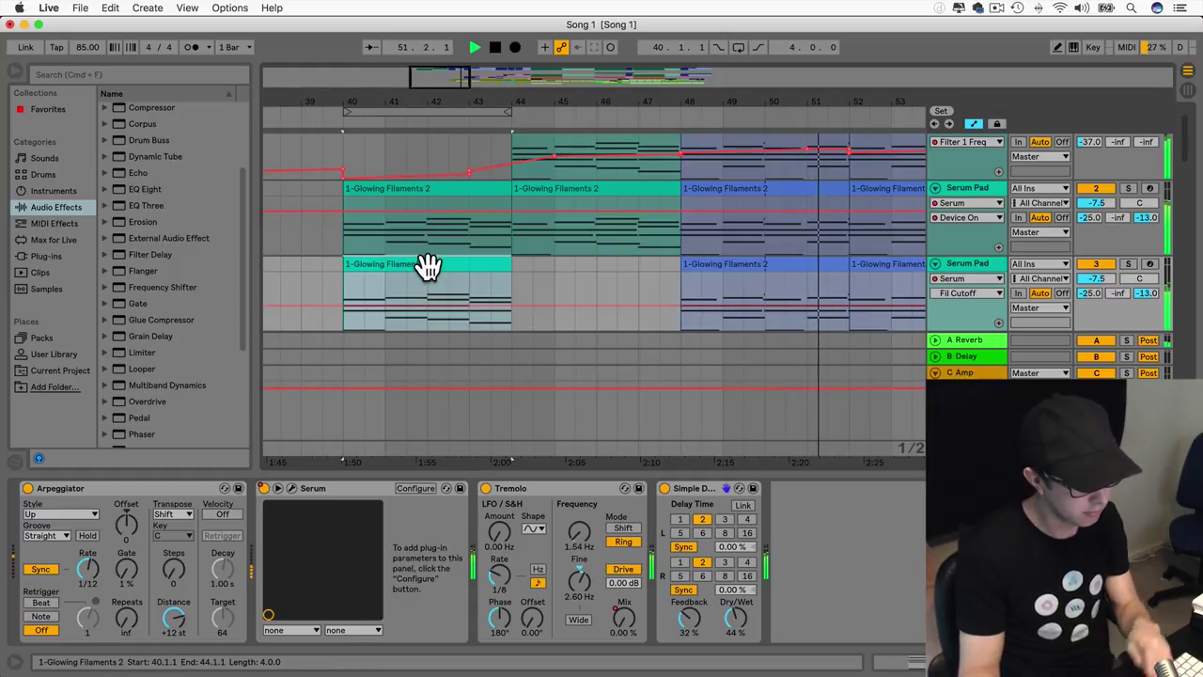
pyautogui.moveTo(425, 265); pyautogui.dragTo(564, 273)
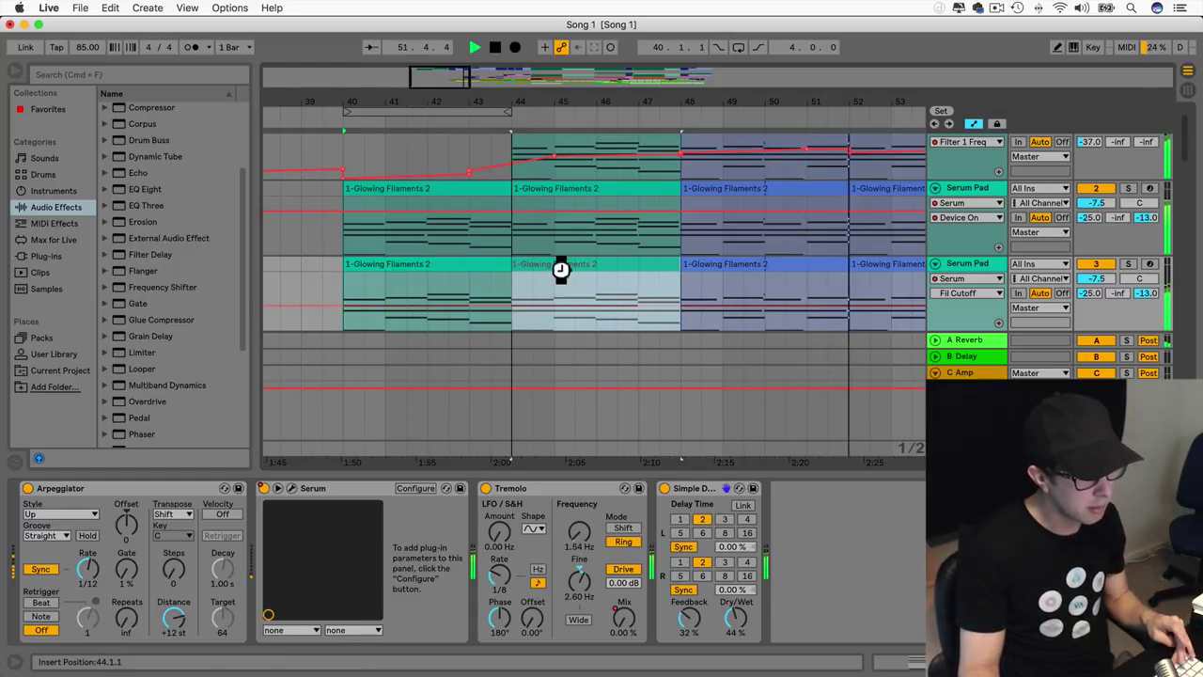
# Step: Solo the arpeggiated Serum Pad track and play it from bar 40
pyautogui.doubleClick(363, 265)
pyautogui.press('space')
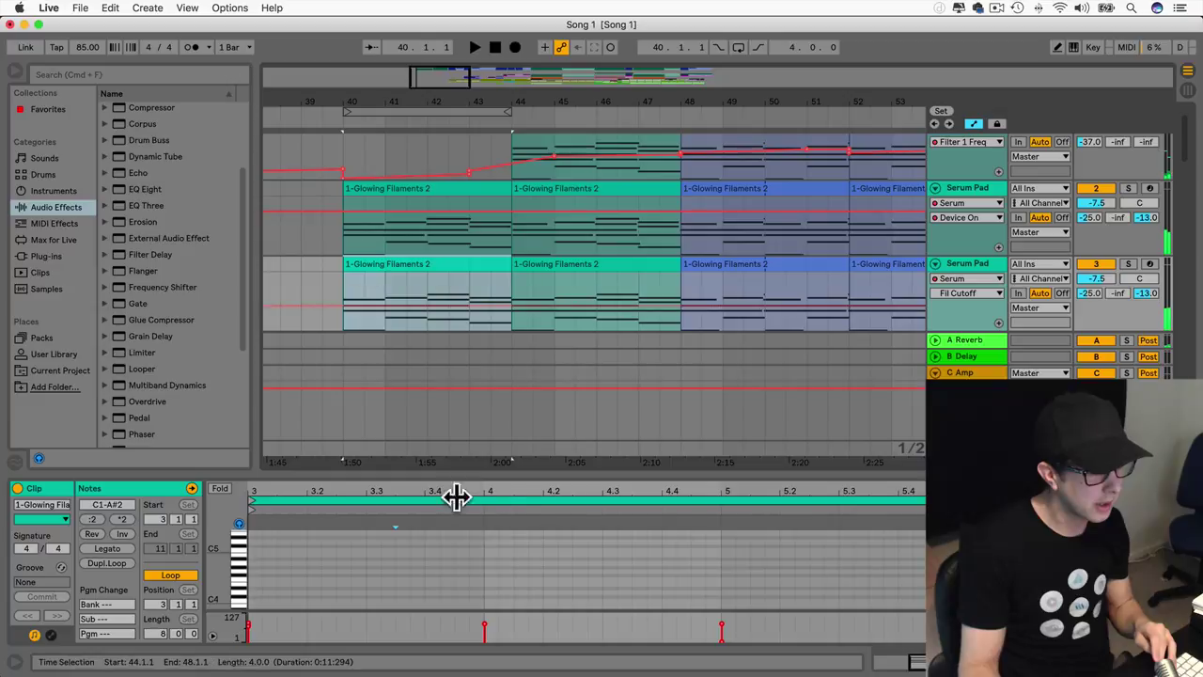
pyautogui.click(1129, 267)
pyautogui.click(342, 279)
pyautogui.press('space')
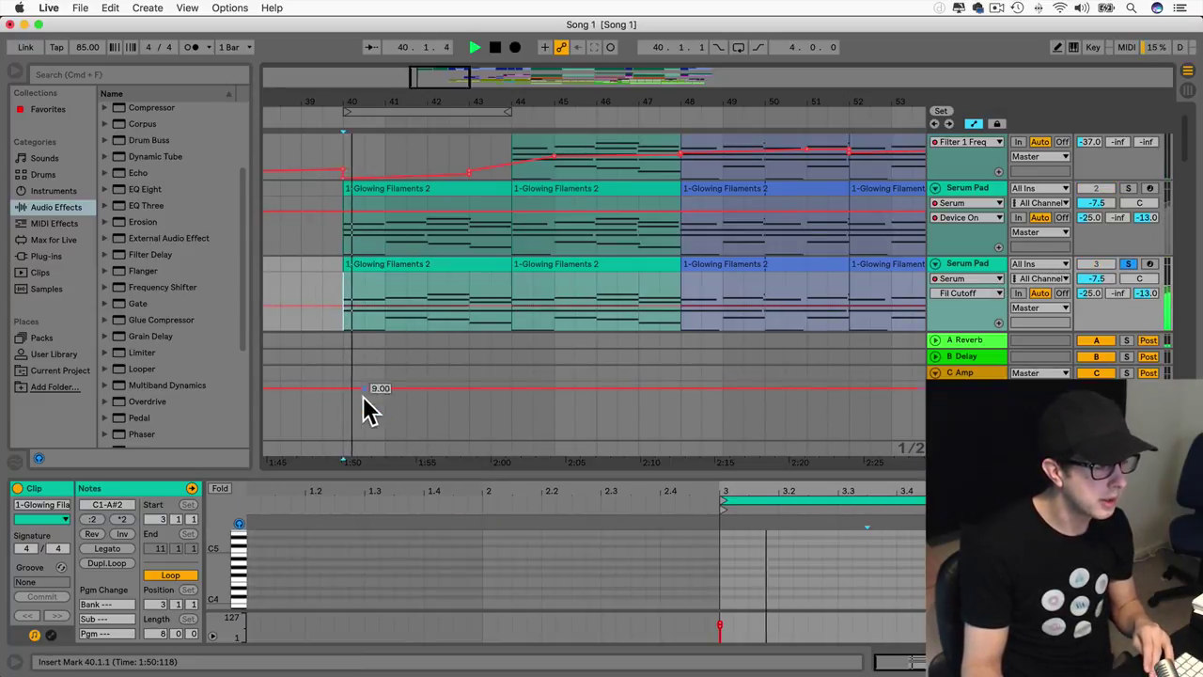
# Step: Set oscillator B's octave to 0 in the arpeggiated Serum Pad's synth and close the plug-in
pyautogui.click(967, 264)
pyautogui.click(291, 488)
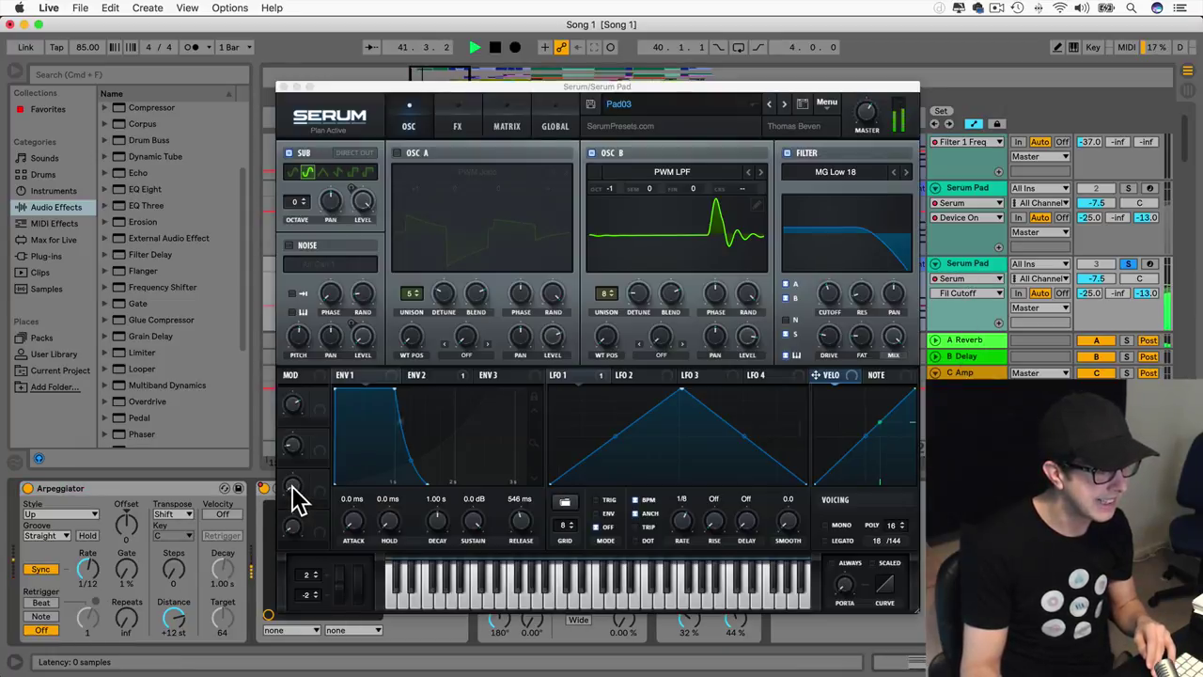
pyautogui.moveTo(612, 190); pyautogui.dragTo(612, 202)
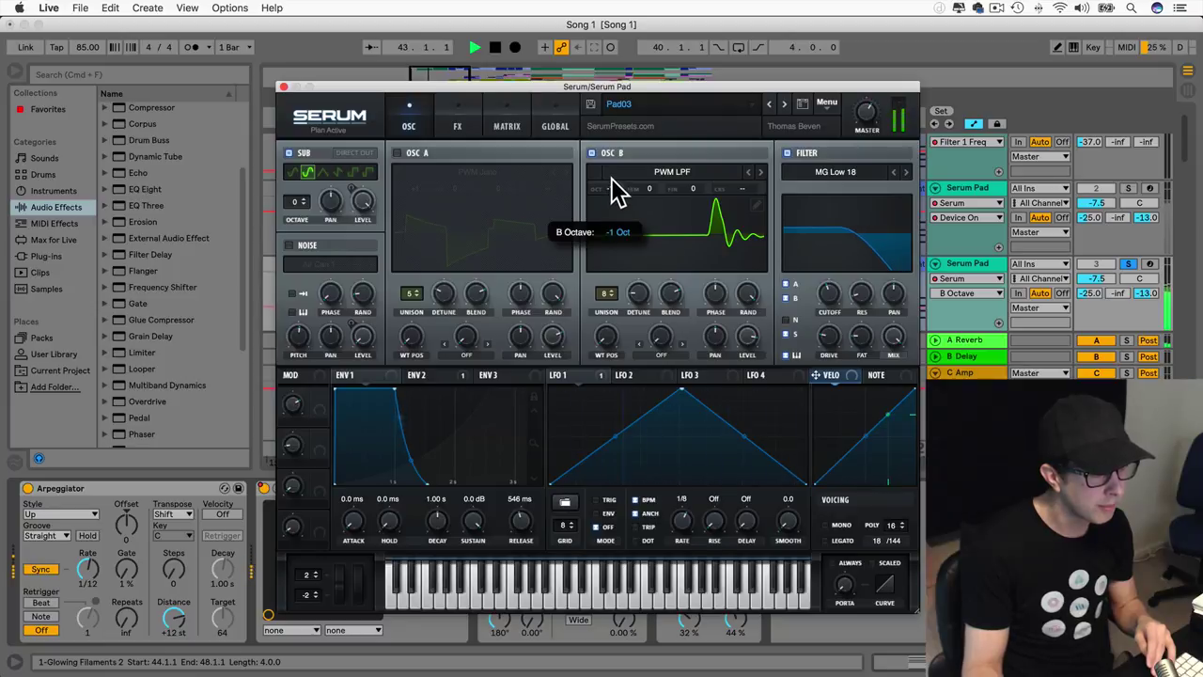
pyautogui.click(283, 86)
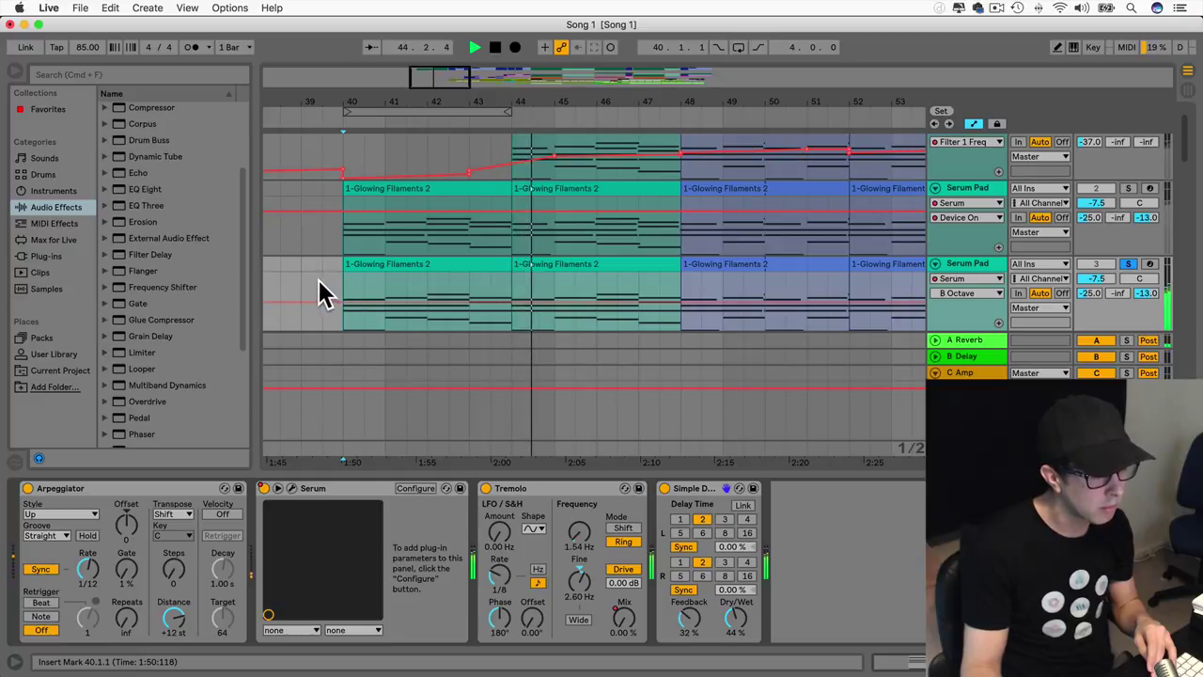
# Step: Unsolo the arpeggiated Serum Pad and loop playback of the four bars from bar 40
pyautogui.click(342, 280)
pyautogui.click(1128, 264)
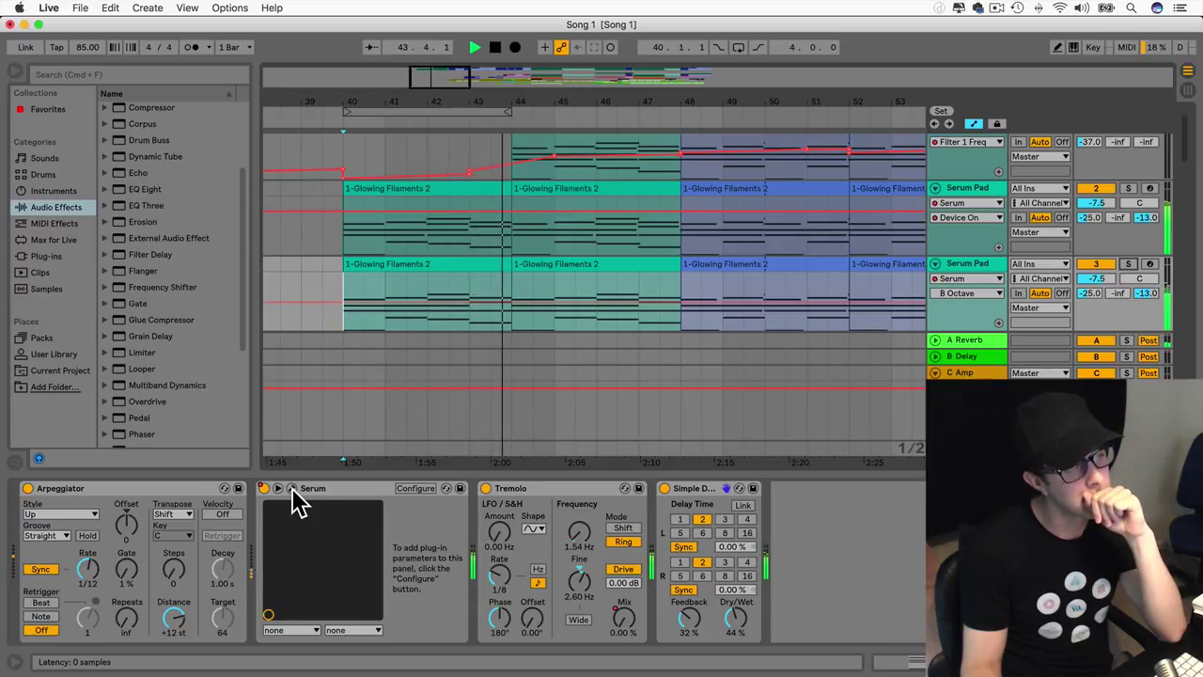
pyautogui.click(738, 47)
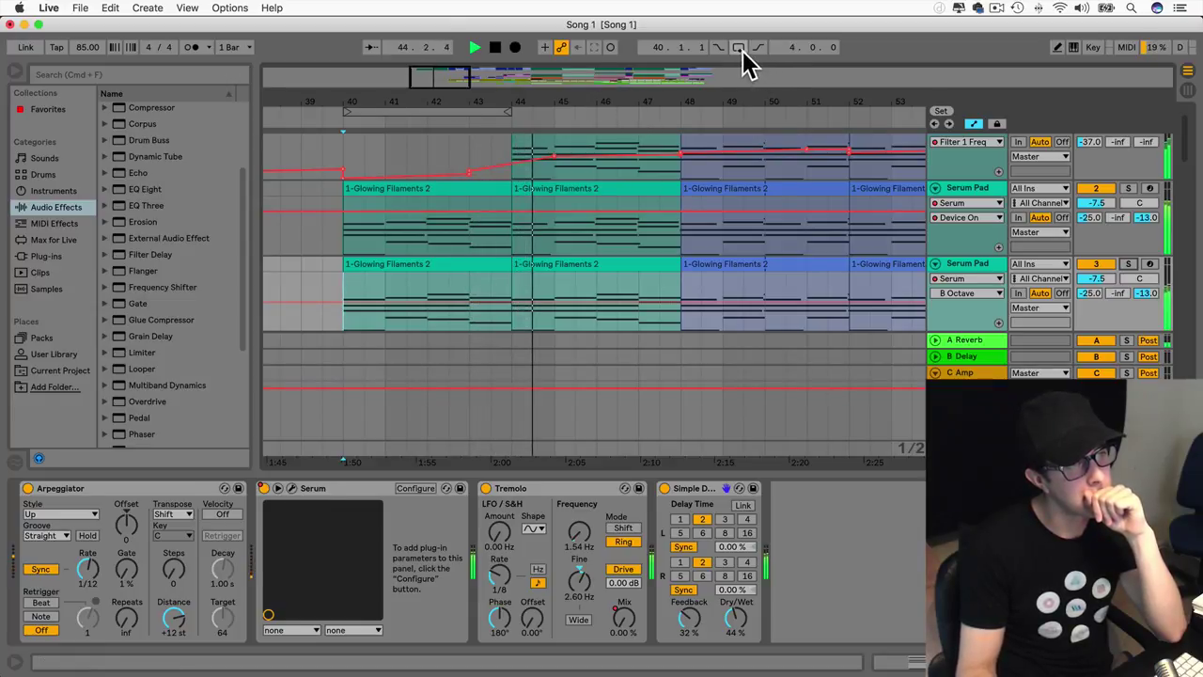
pyautogui.click(358, 104)
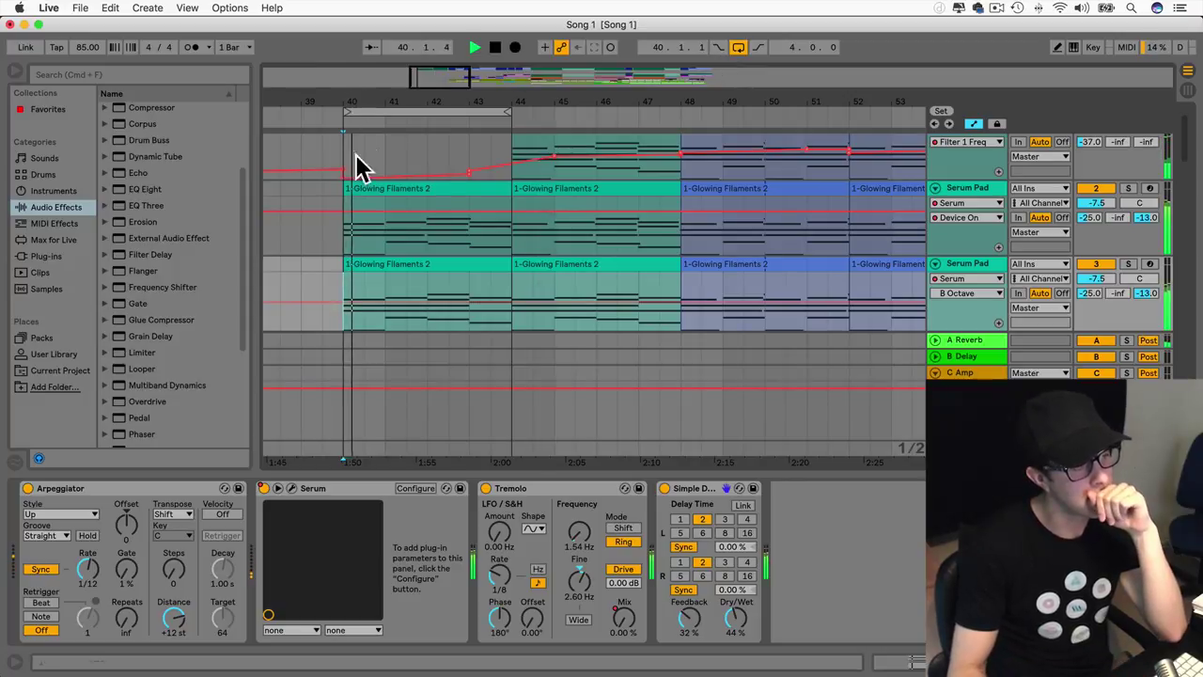
# Step: Load the Pluck01 preset from MainRoom EDM Plucks into the arpeggiated Serum Pad's synth
pyautogui.click(291, 488)
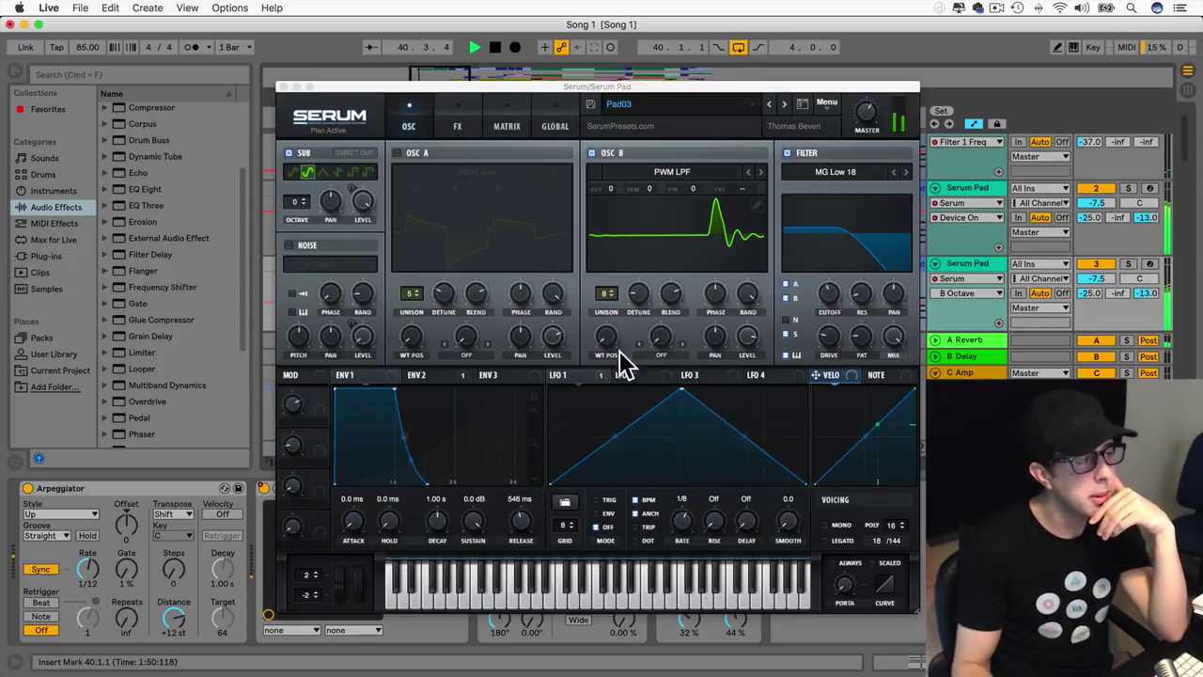
pyautogui.click(691, 105)
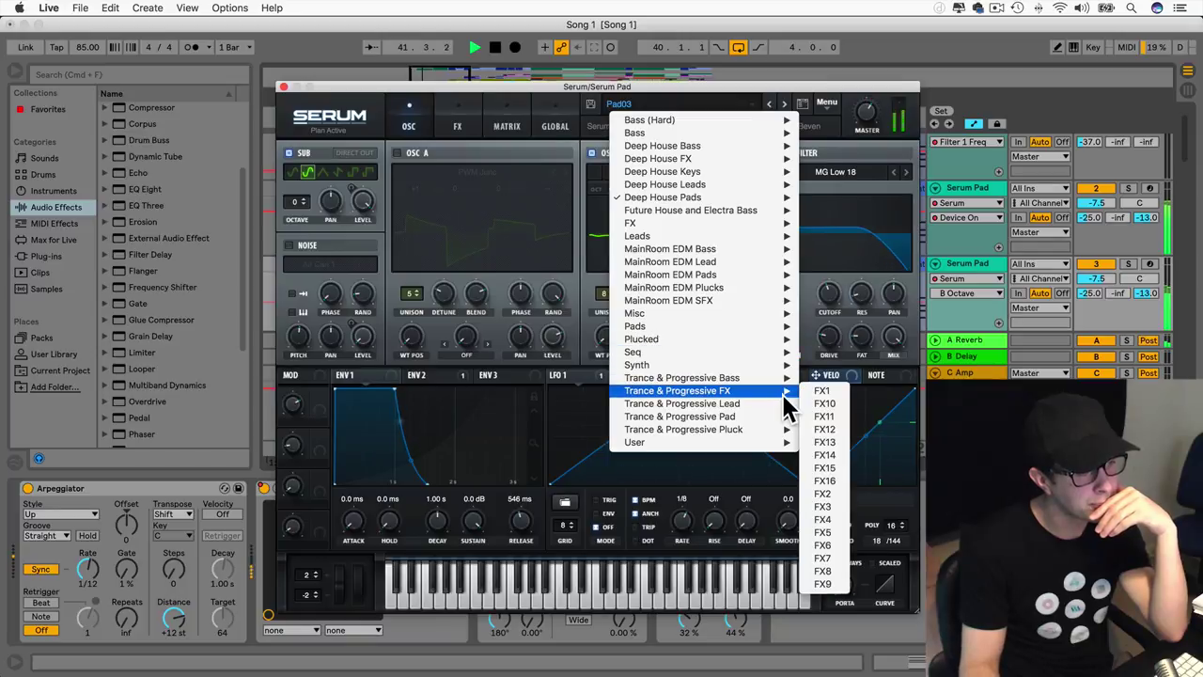
pyautogui.moveTo(776, 289)
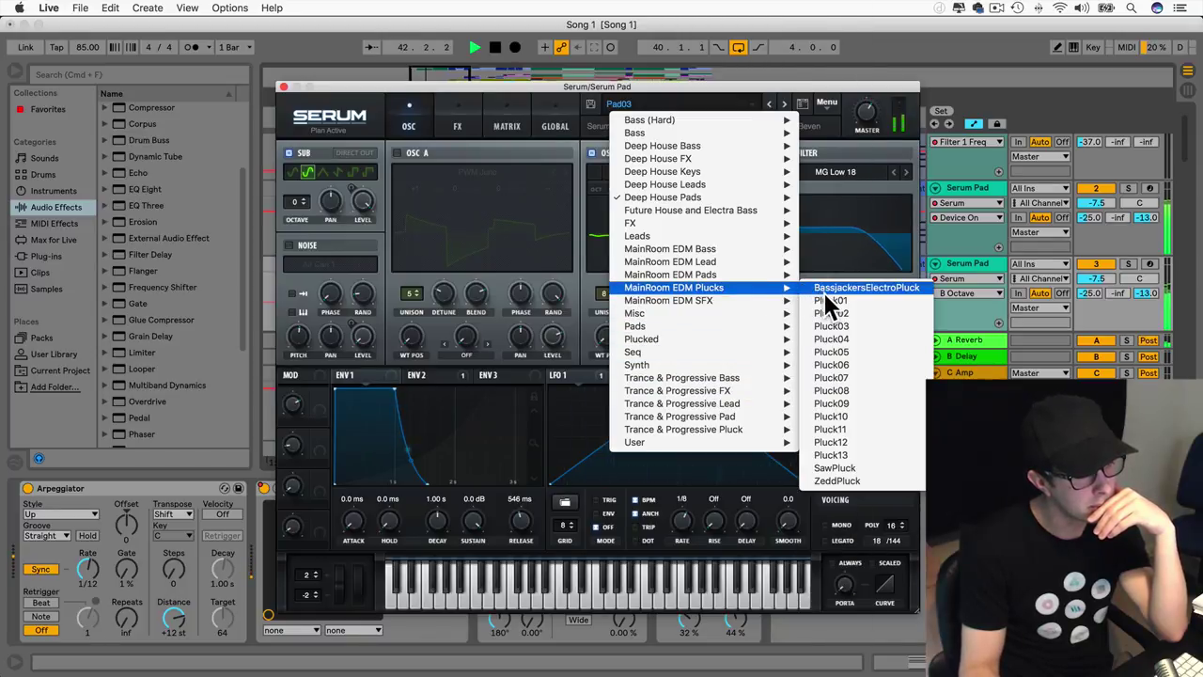
pyautogui.click(827, 301)
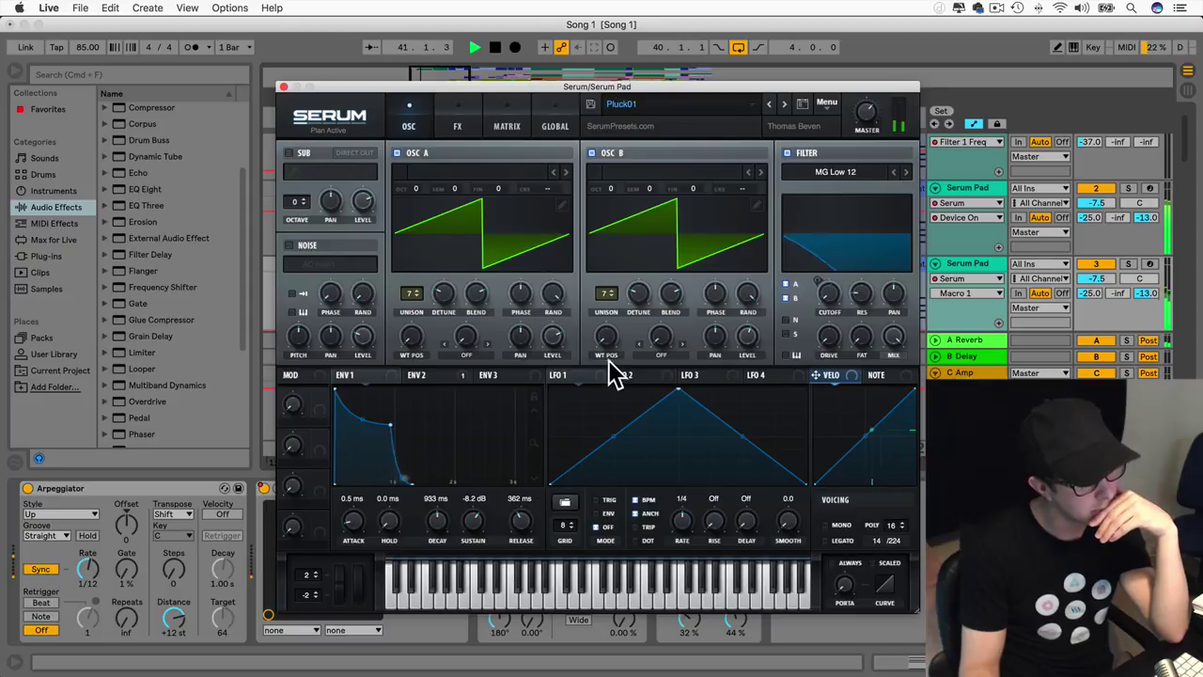
# Step: Shift the LFO 1 peak slightly earlier and set the Env 1 attack to 0.0 ms in Serum
pyautogui.moveTo(679, 390); pyautogui.dragTo(650, 376)
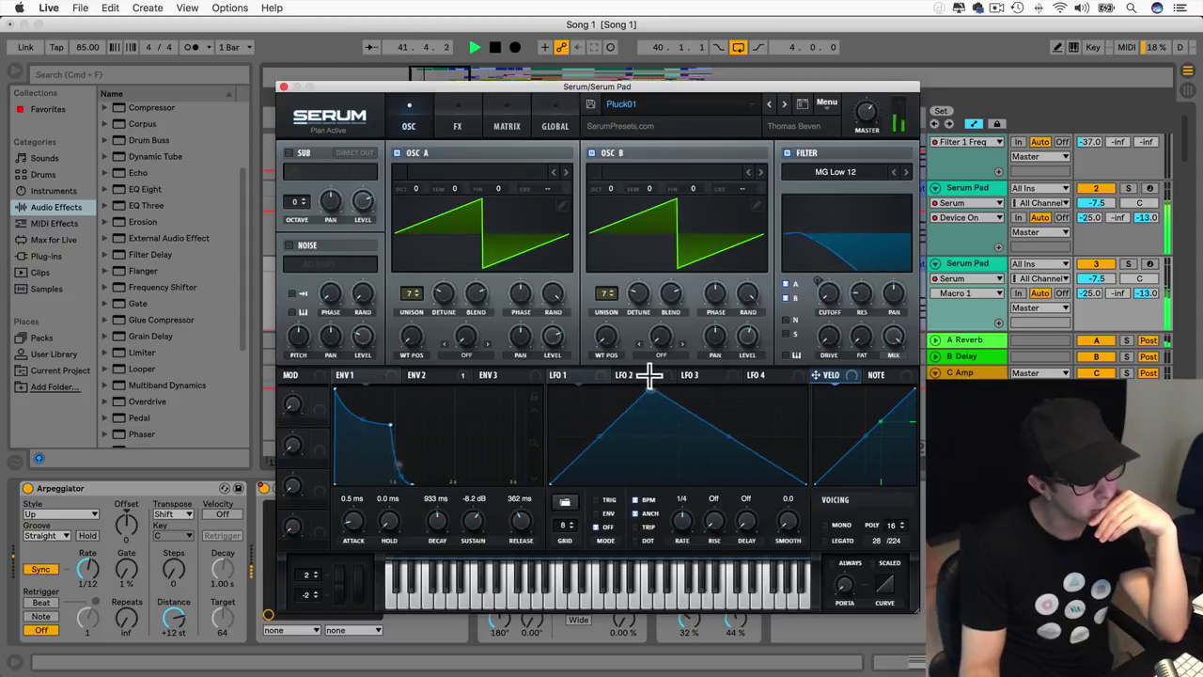
pyautogui.moveTo(335, 390); pyautogui.dragTo(297, 413)
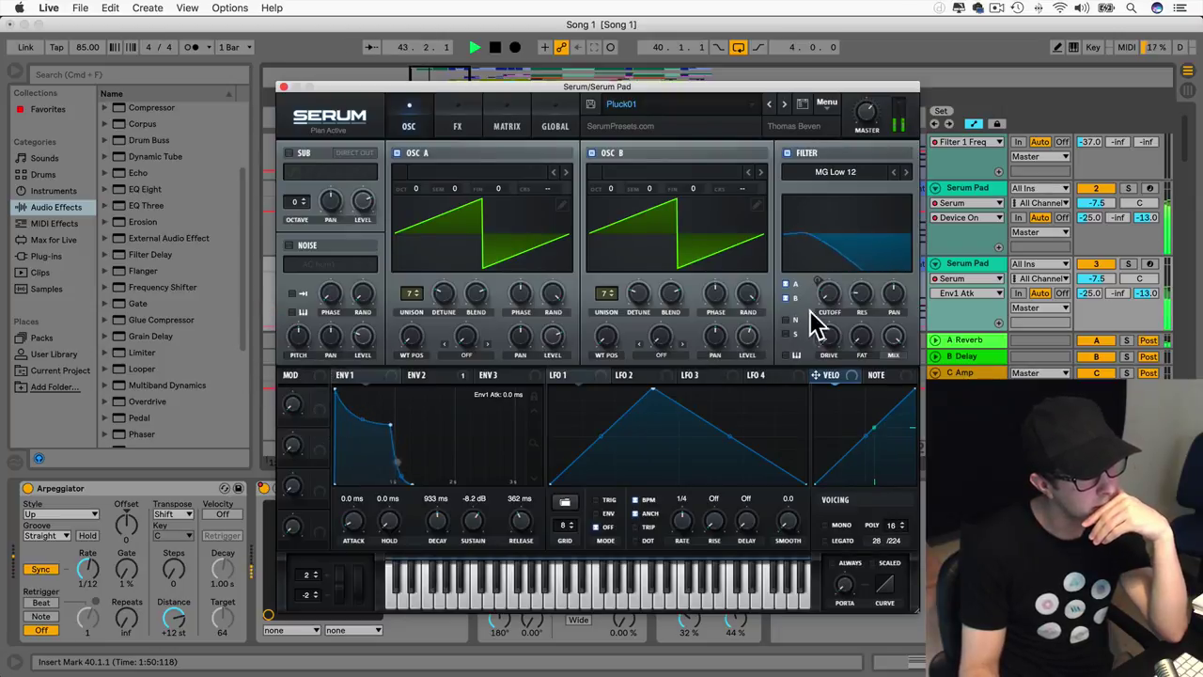
# Step: Raise the pluck's filter cutoff in Serum, try out the Sub oscillator's waveform, and switch the Sub oscillator off
pyautogui.moveTo(830, 303); pyautogui.dragTo(815, 213)
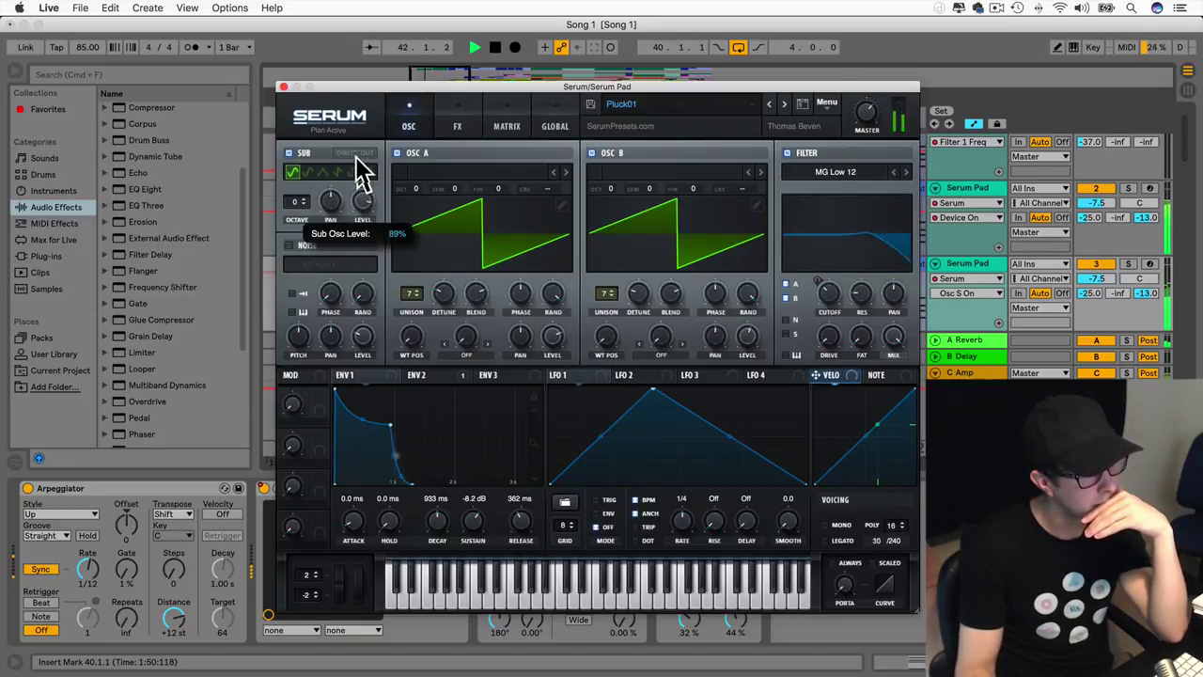
pyautogui.click(338, 172)
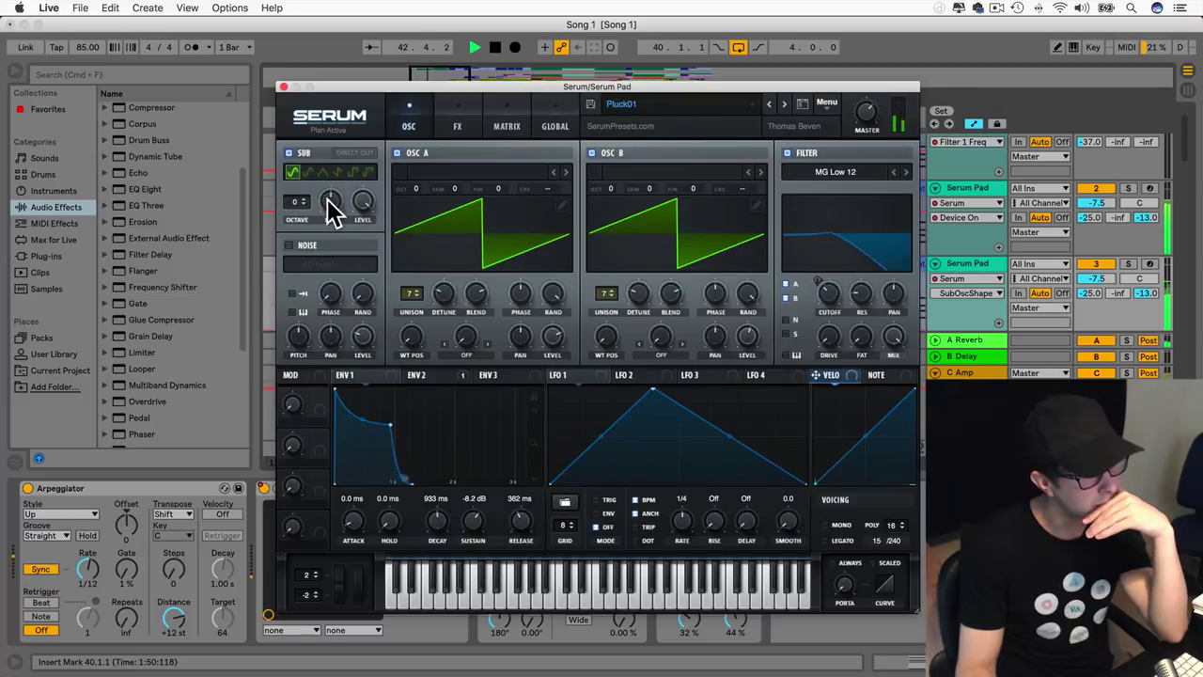
pyautogui.click(289, 152)
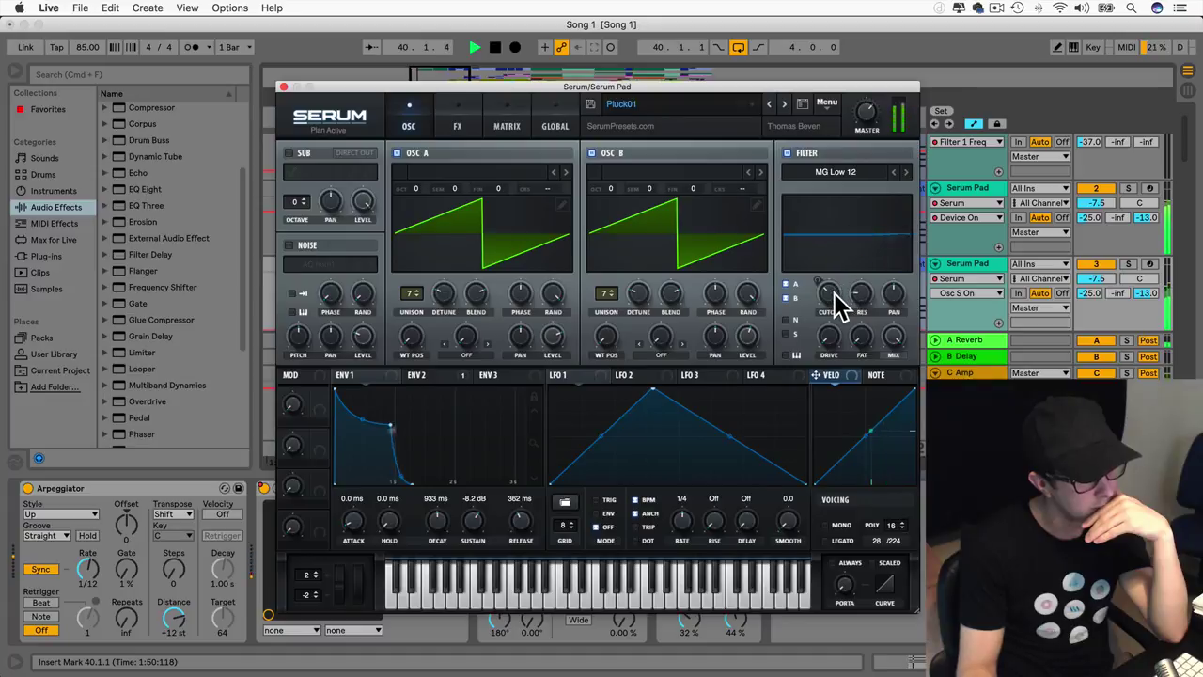
# Step: Adjust the pluck's filter resonance and cutoff in the arpeggiated Serum Pad's synth and close its window
pyautogui.moveTo(859, 295); pyautogui.dragTo(854, 234)
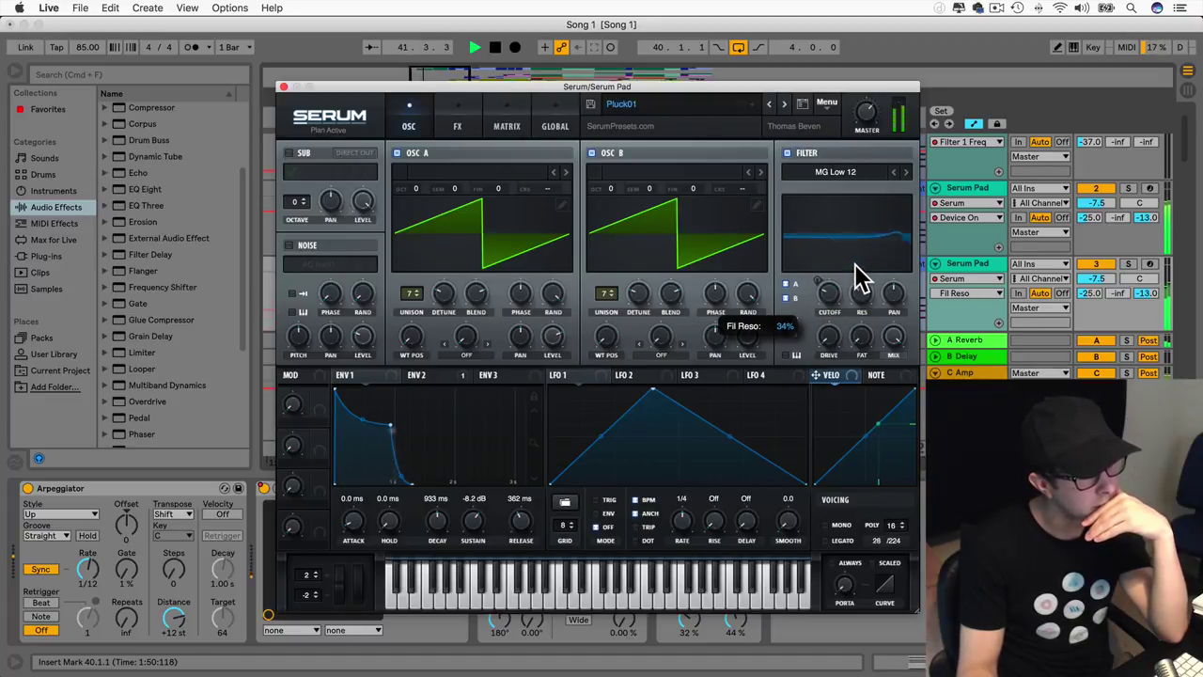
pyautogui.moveTo(864, 332); pyautogui.dragTo(826, 318)
pyautogui.click(283, 87)
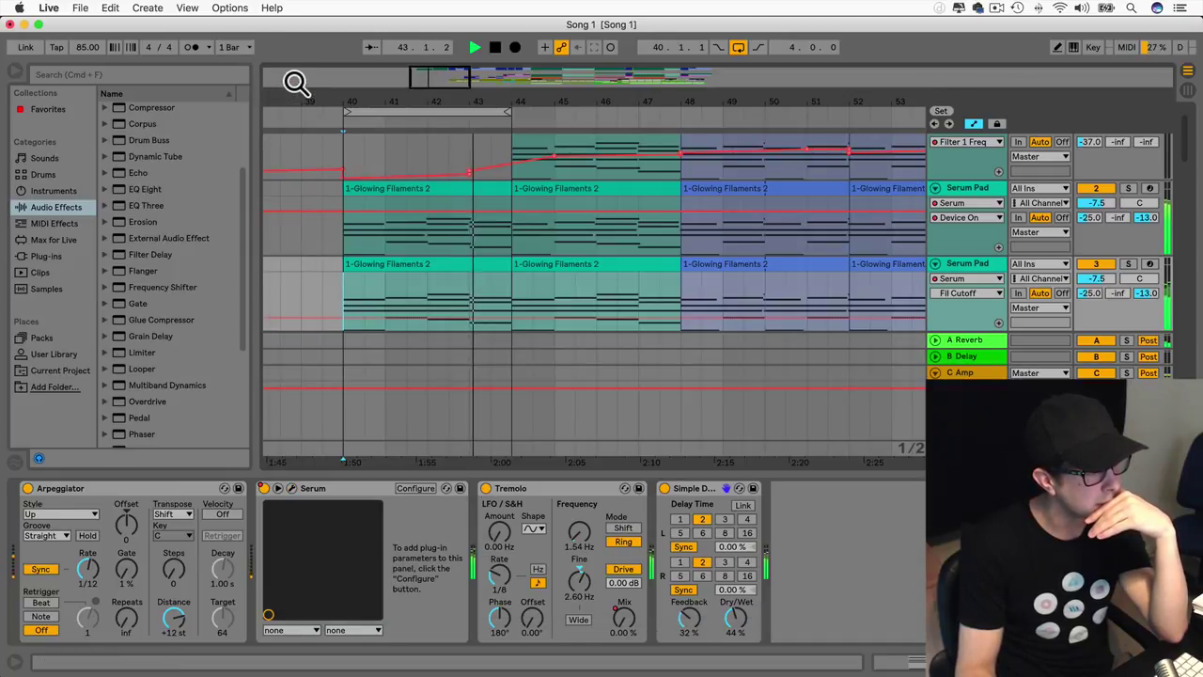
# Step: Compare the sound with Simple Delay off and on, and set the delay's Dry/Wet to 30 %
pyautogui.click(664, 489)
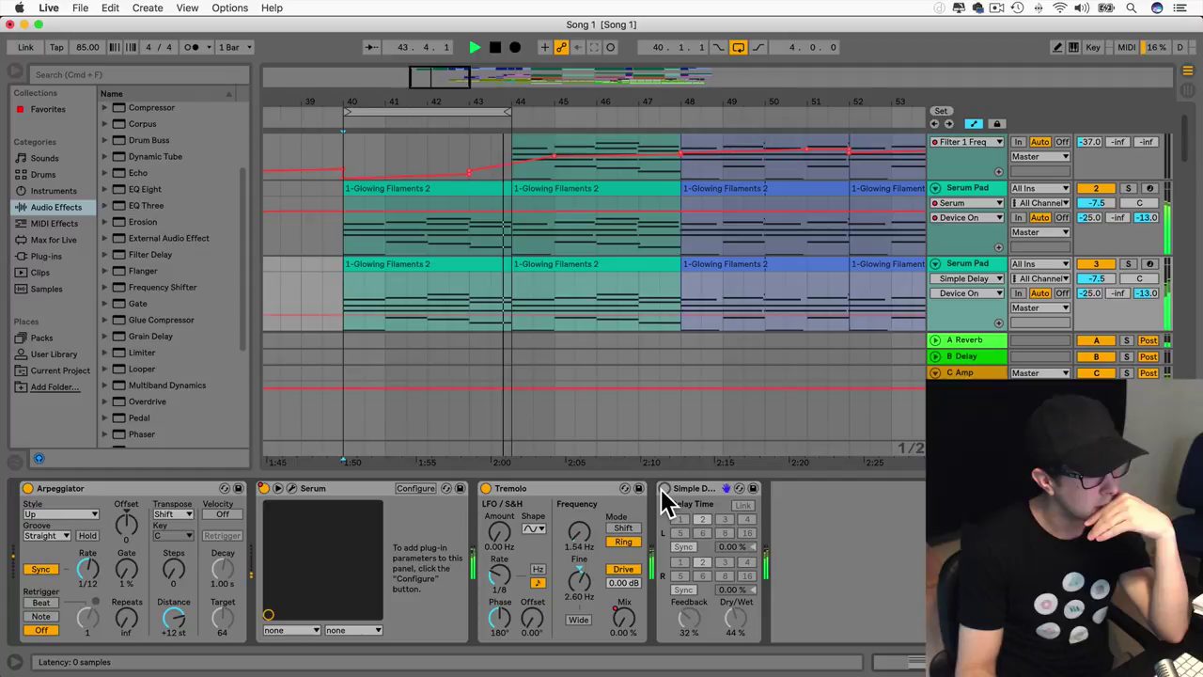
pyautogui.click(663, 489)
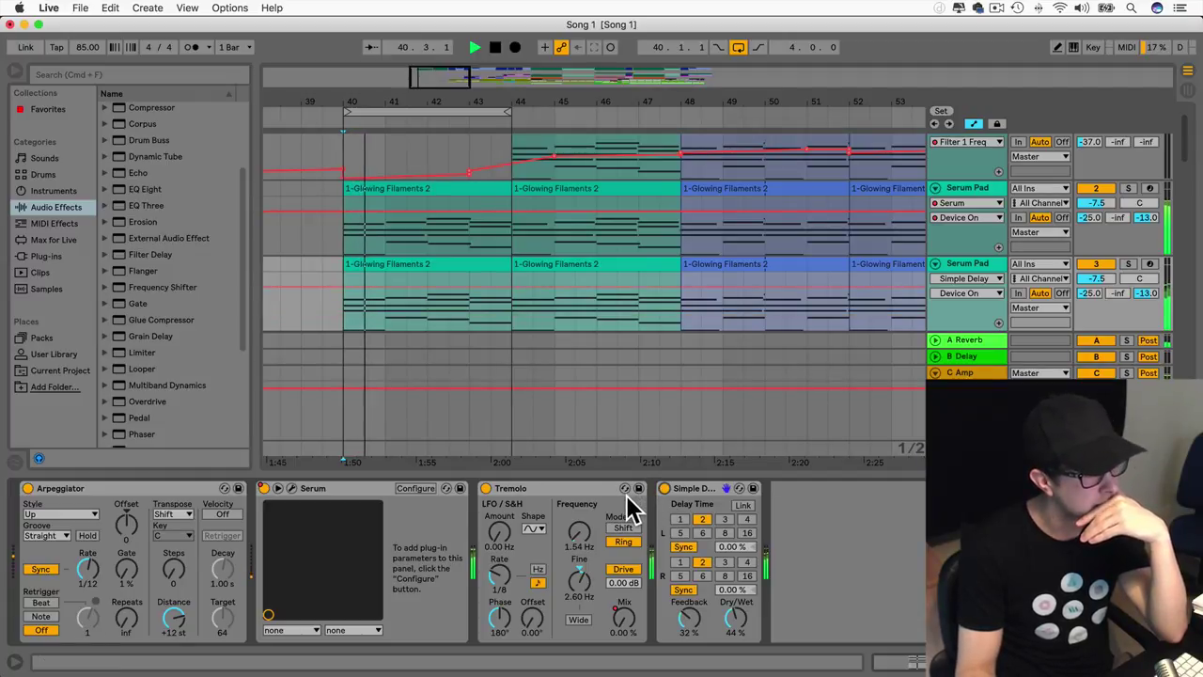
pyautogui.moveTo(719, 599); pyautogui.dragTo(719, 612)
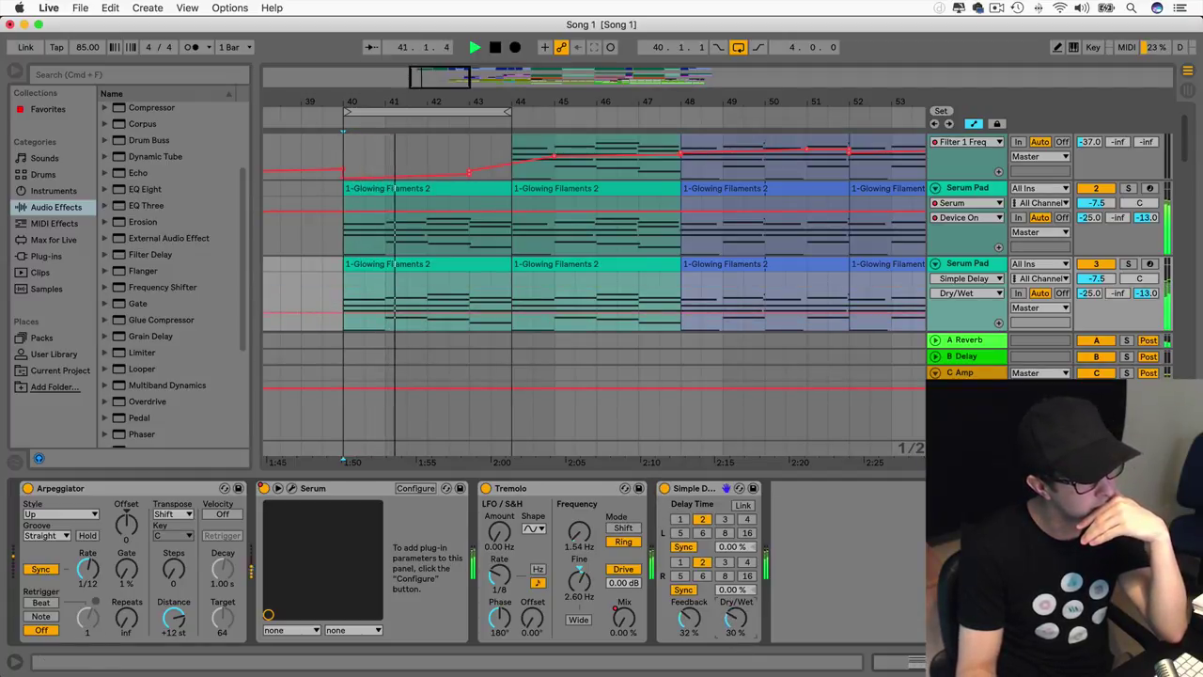
# Step: Try the Arpeggiator's Gate at 200 %, then automate it from 1 % at bar 44 up to about 173 % at bar 48 and play from bar 39
pyautogui.moveTo(128, 570); pyautogui.dragTo(128, 526)
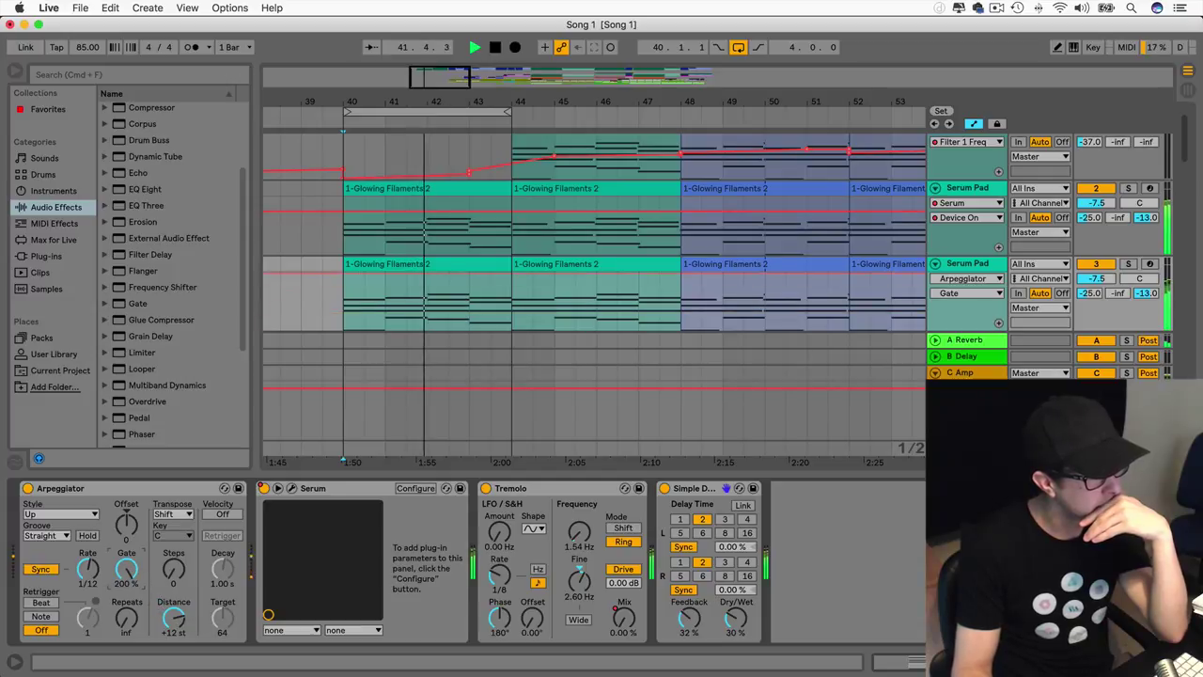
pyautogui.moveTo(127, 570); pyautogui.dragTo(127, 620)
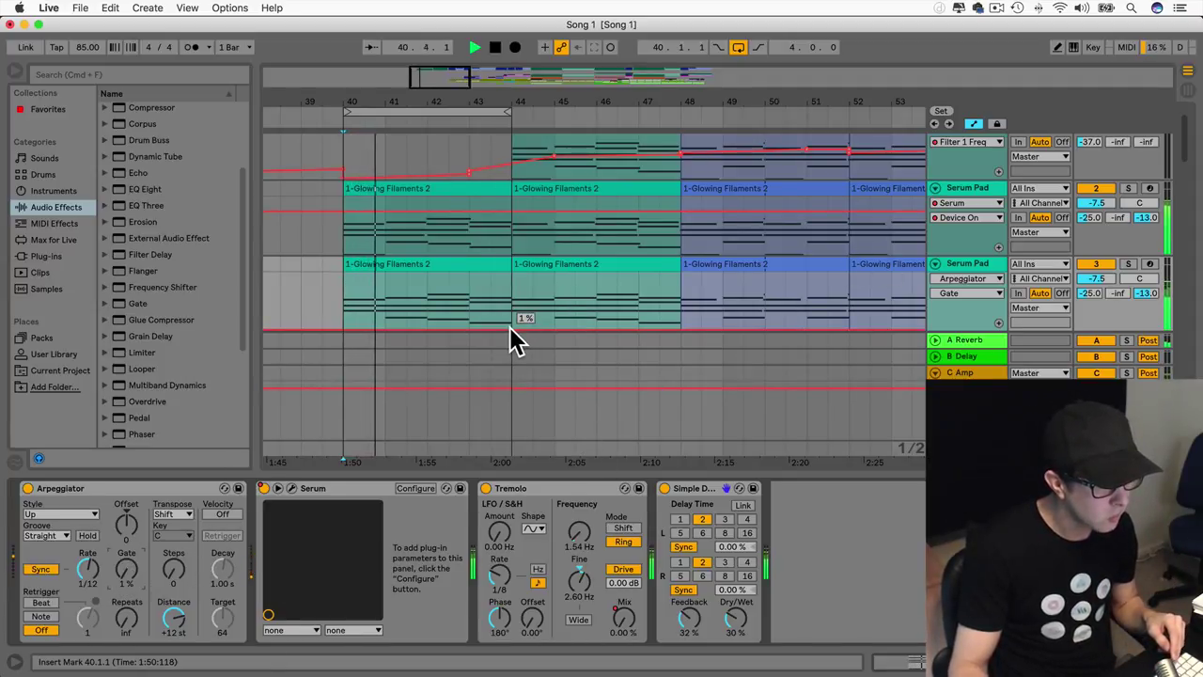
pyautogui.moveTo(681, 328); pyautogui.dragTo(681, 282)
pyautogui.press('space')
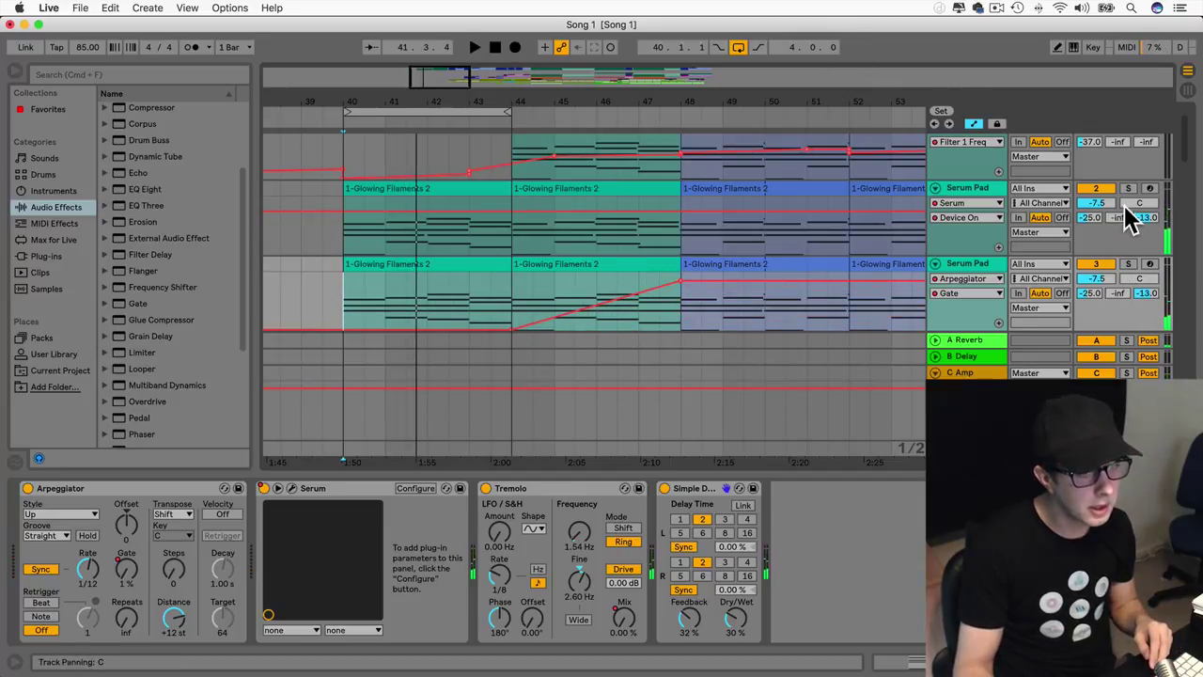
pyautogui.click(303, 281)
pyautogui.press('space')
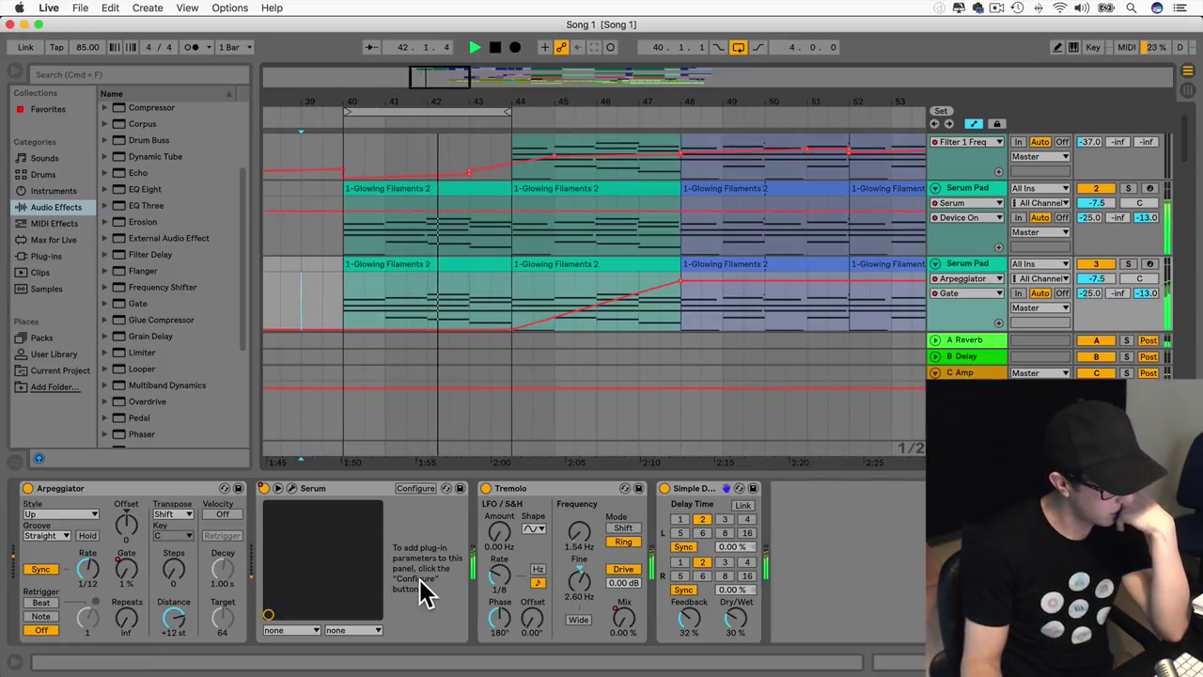
# Step: Reopen Serum, raise the filter resonance to about 44 % and readjust the filter's cutoff, drive and fat amounts
pyautogui.click(293, 488)
pyautogui.click(826, 310)
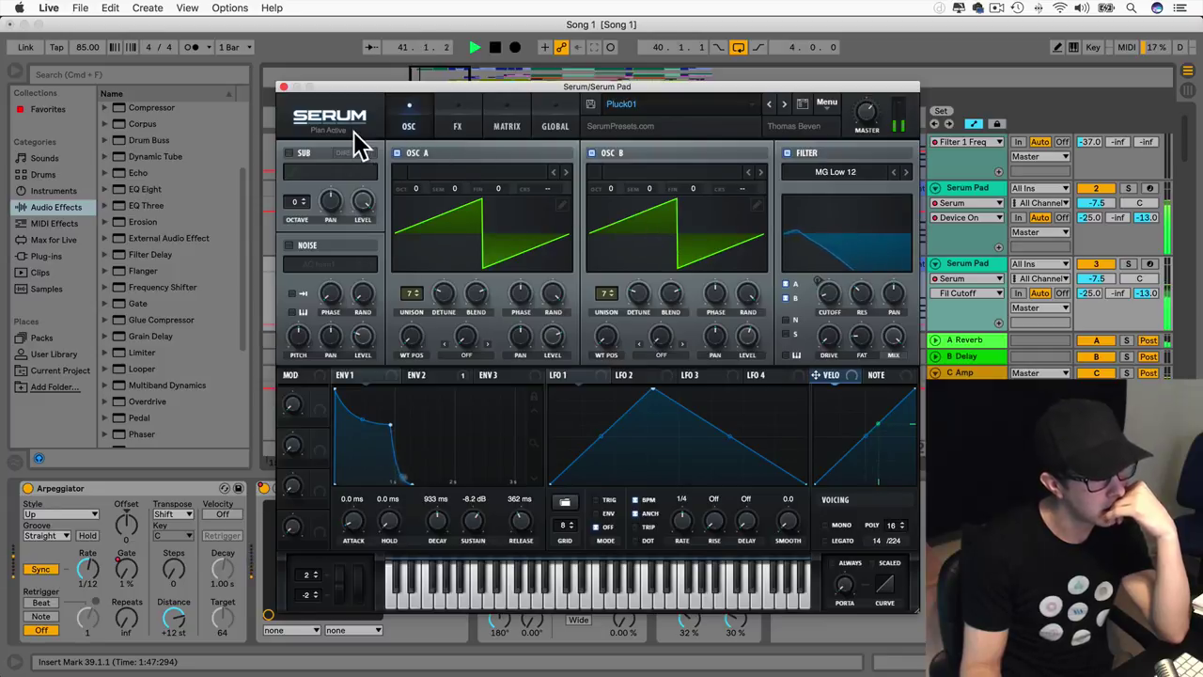
pyautogui.moveTo(861, 342); pyautogui.dragTo(860, 351)
pyautogui.click(826, 346)
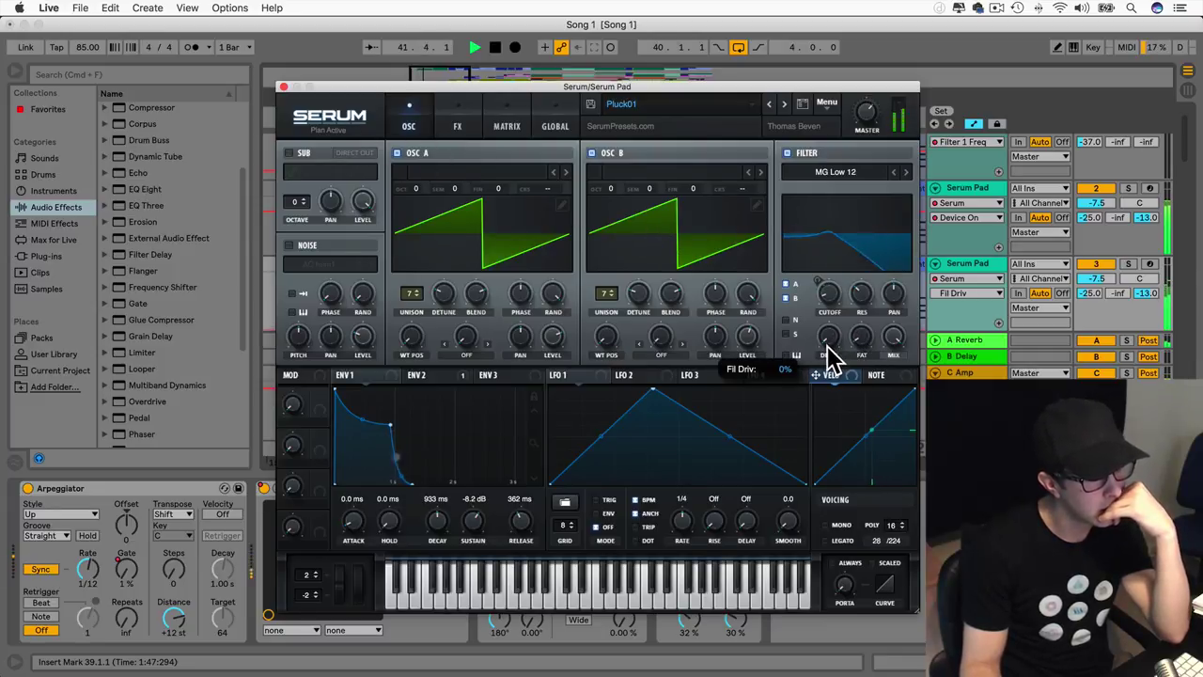
pyautogui.moveTo(864, 301); pyautogui.dragTo(862, 266)
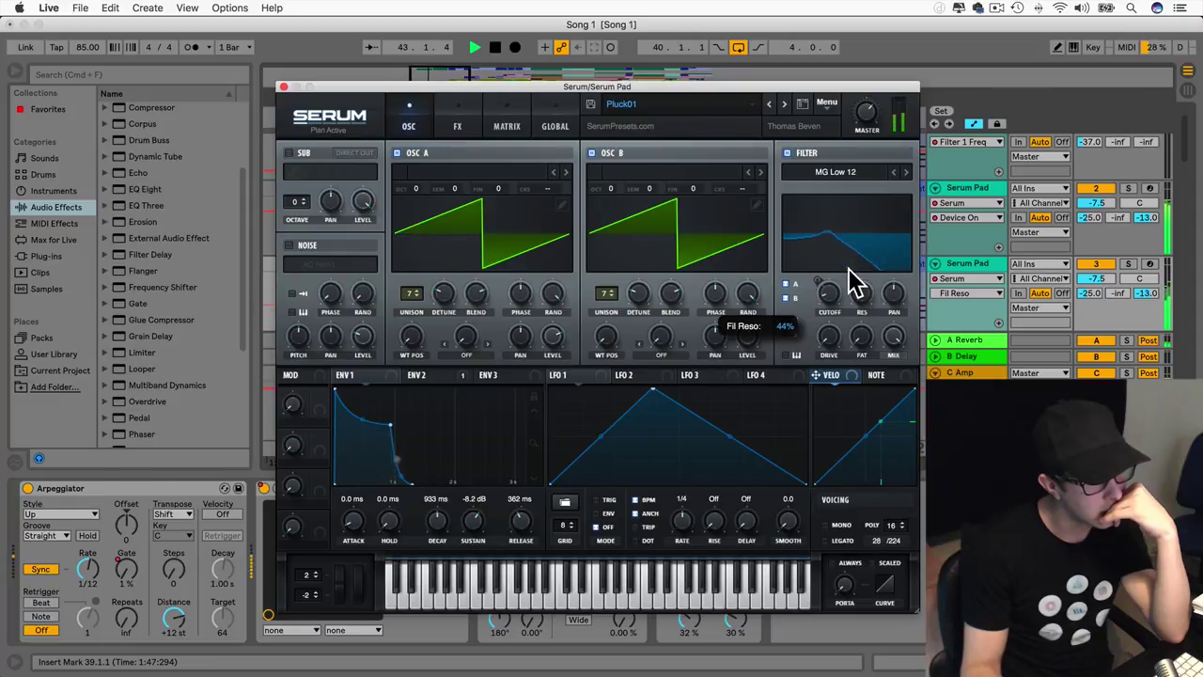
pyautogui.moveTo(839, 320); pyautogui.dragTo(844, 308)
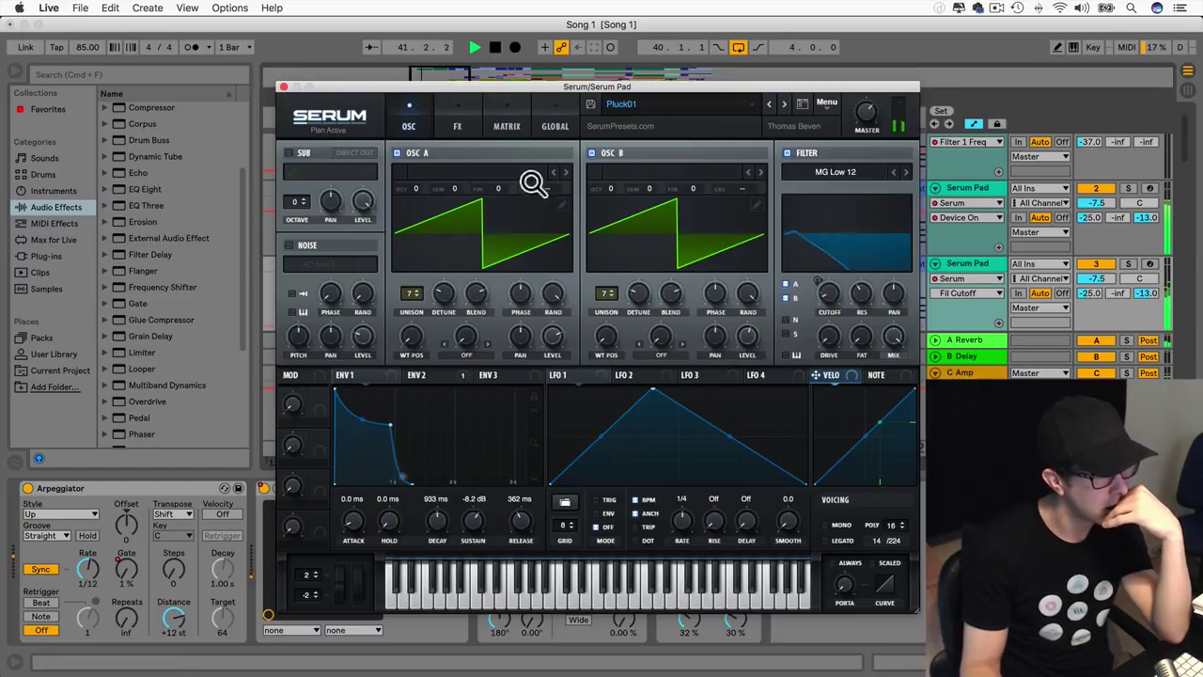
# Step: Change Serum's oscillator A wavetable to Basic Mini and close the synth window
pyautogui.click(566, 173)
pyautogui.click(566, 173)
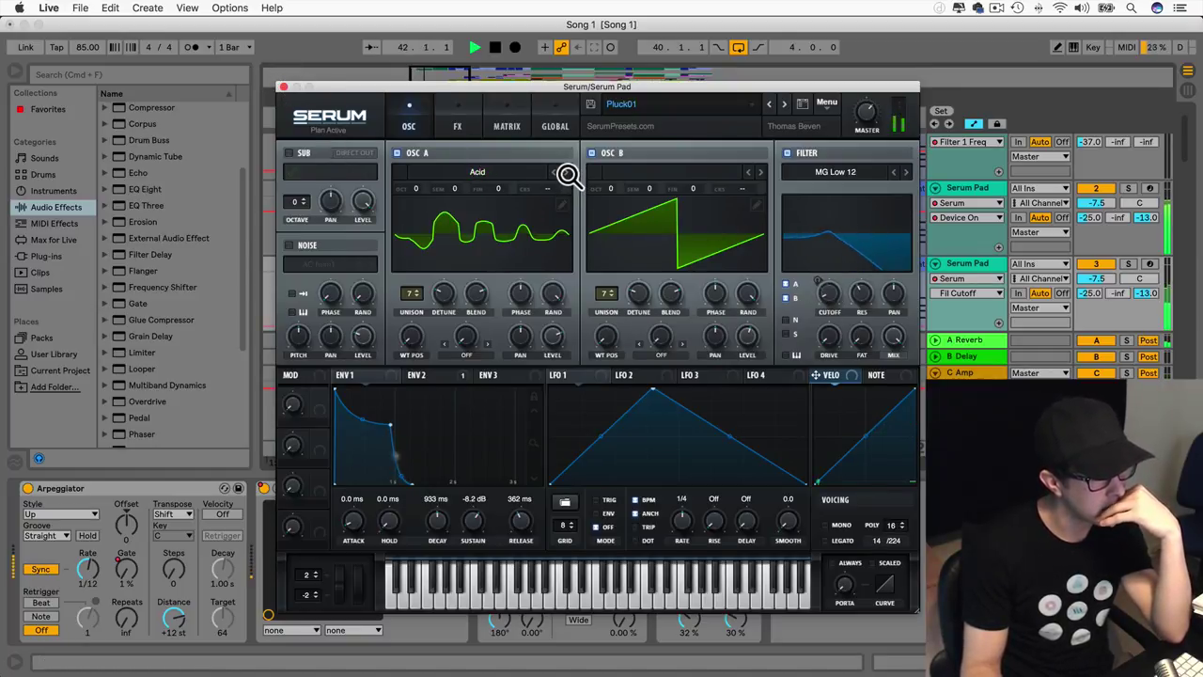
pyautogui.click(566, 173)
pyautogui.click(566, 173)
pyautogui.click(566, 173)
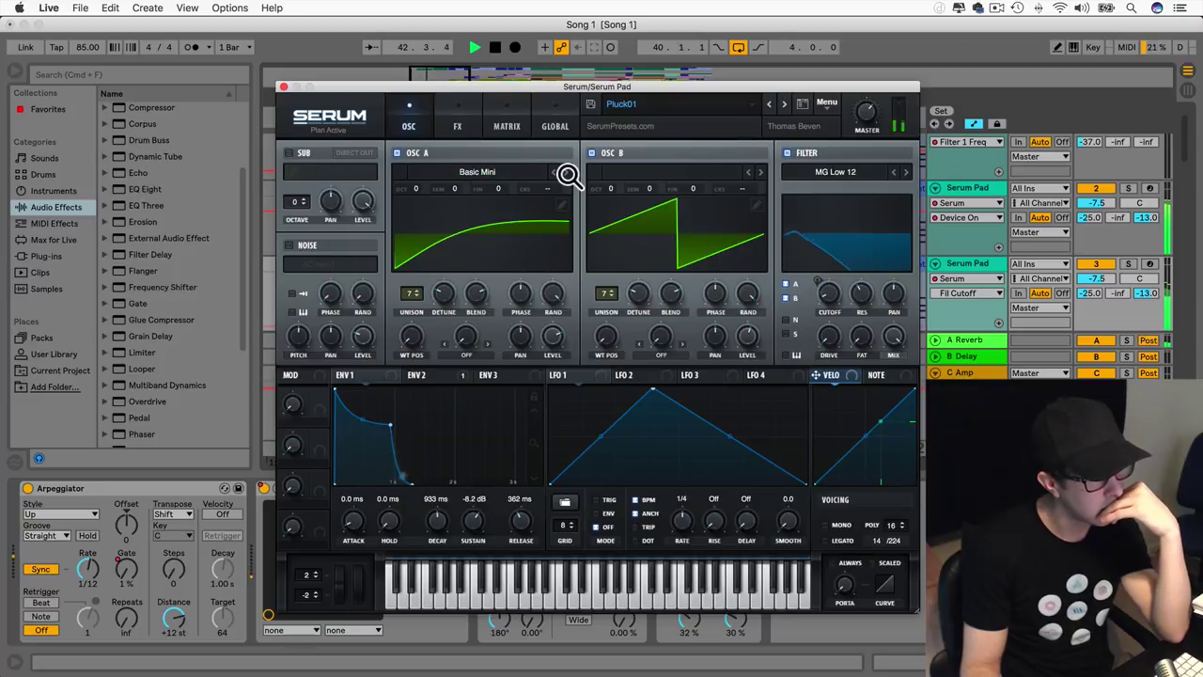
pyautogui.click(282, 85)
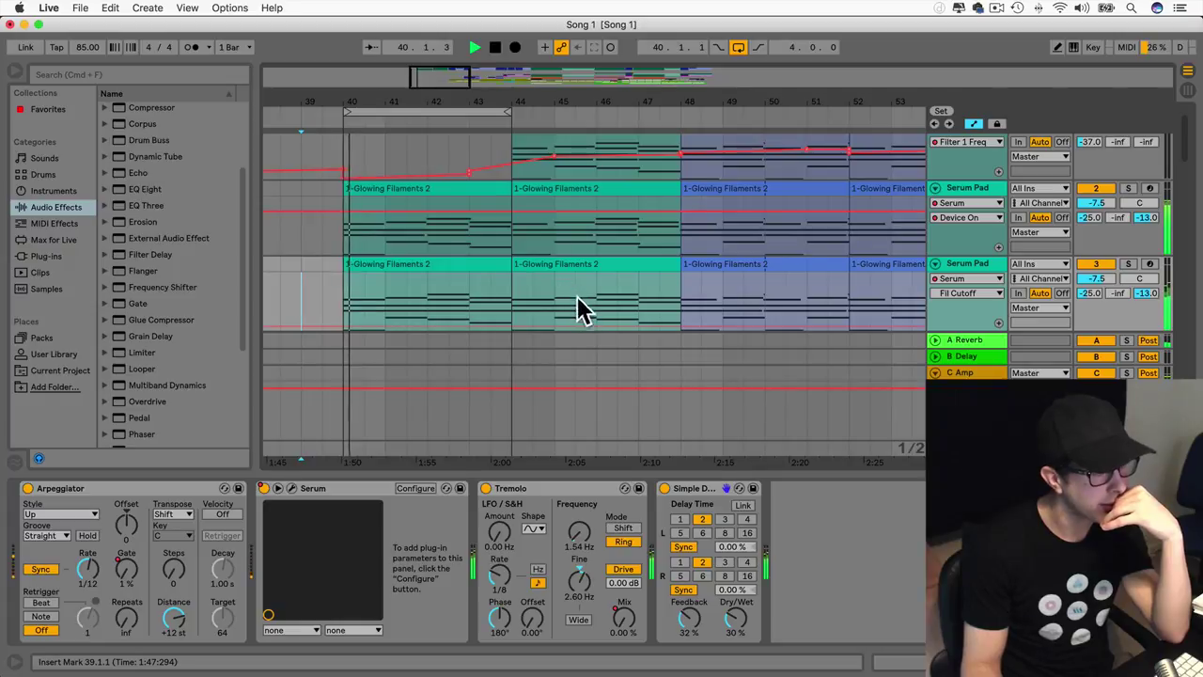
# Step: Turn off looping and play from bar 39 with Serum open, comparing the sound with Simple Delay off and on
pyautogui.click(738, 47)
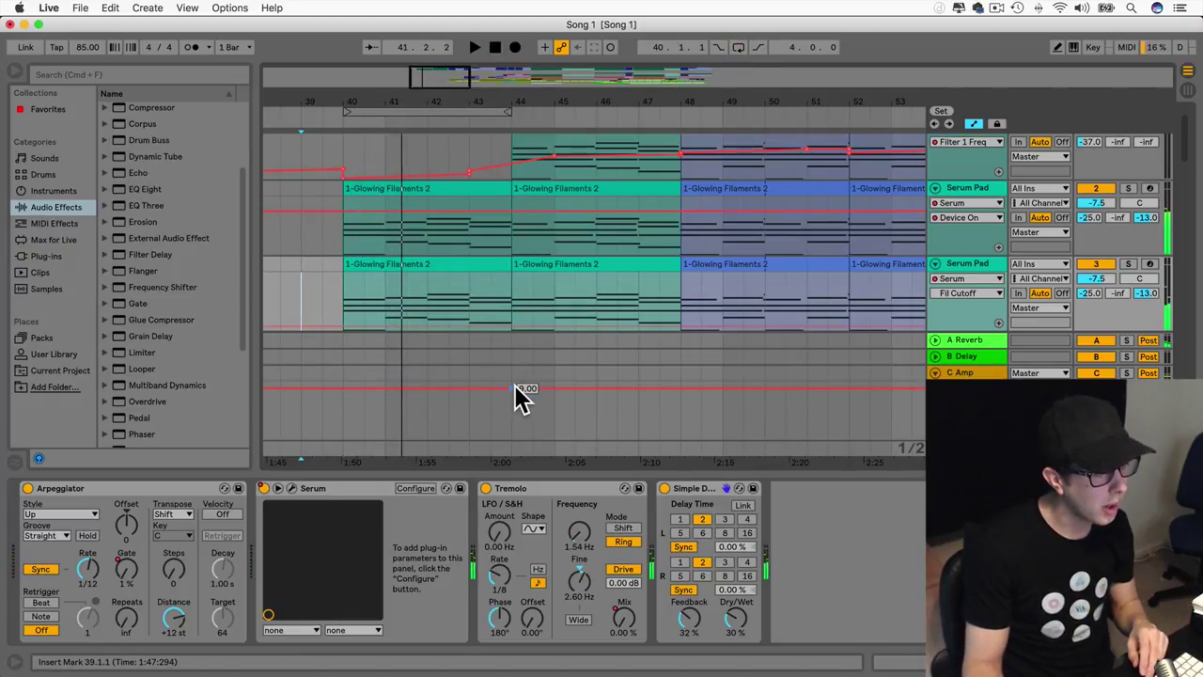
pyautogui.click(290, 487)
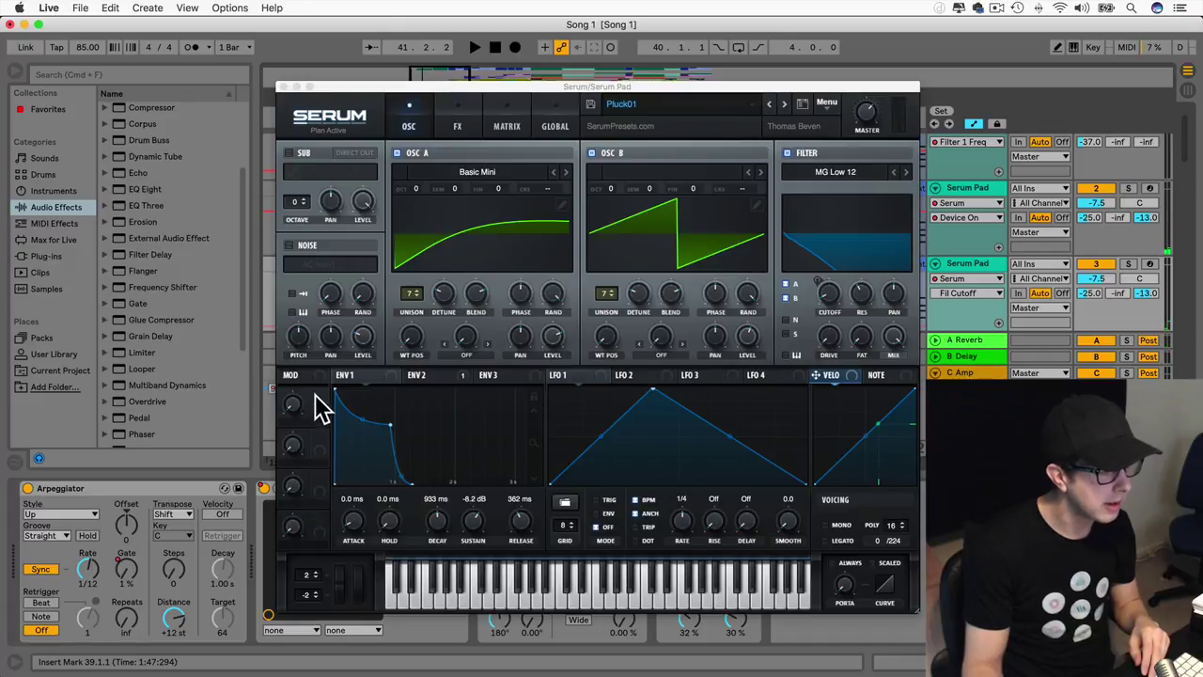
pyautogui.press('space')
pyautogui.moveTo(424, 83); pyautogui.dragTo(855, 10)
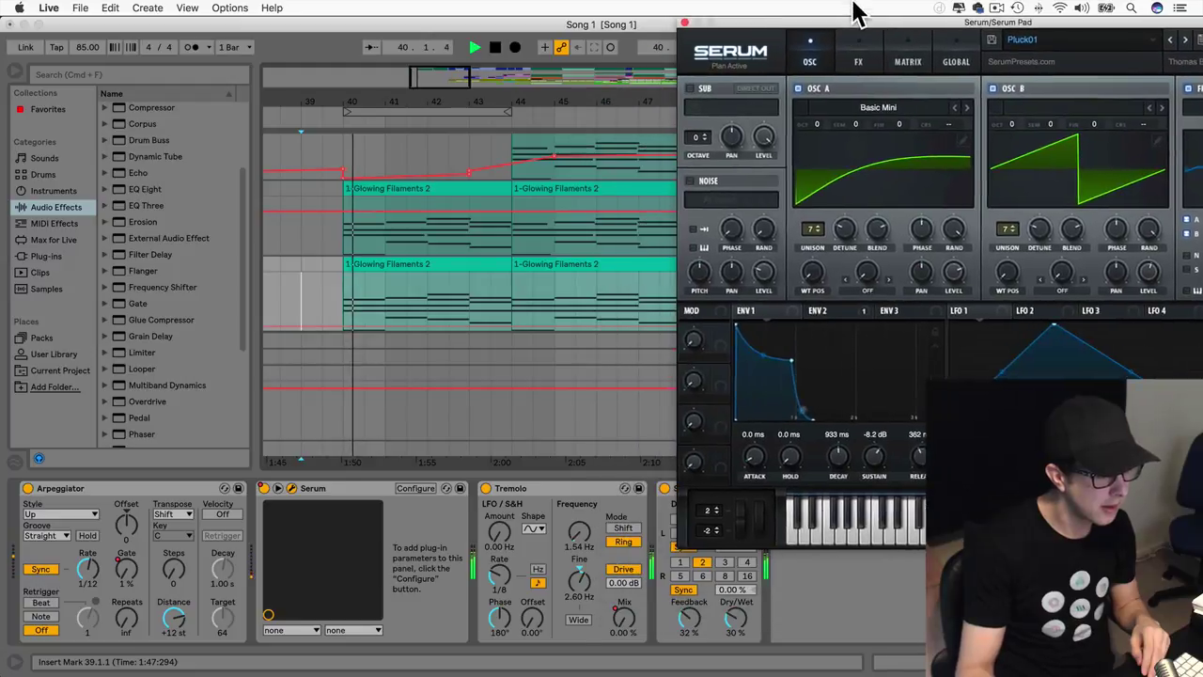
pyautogui.click(663, 489)
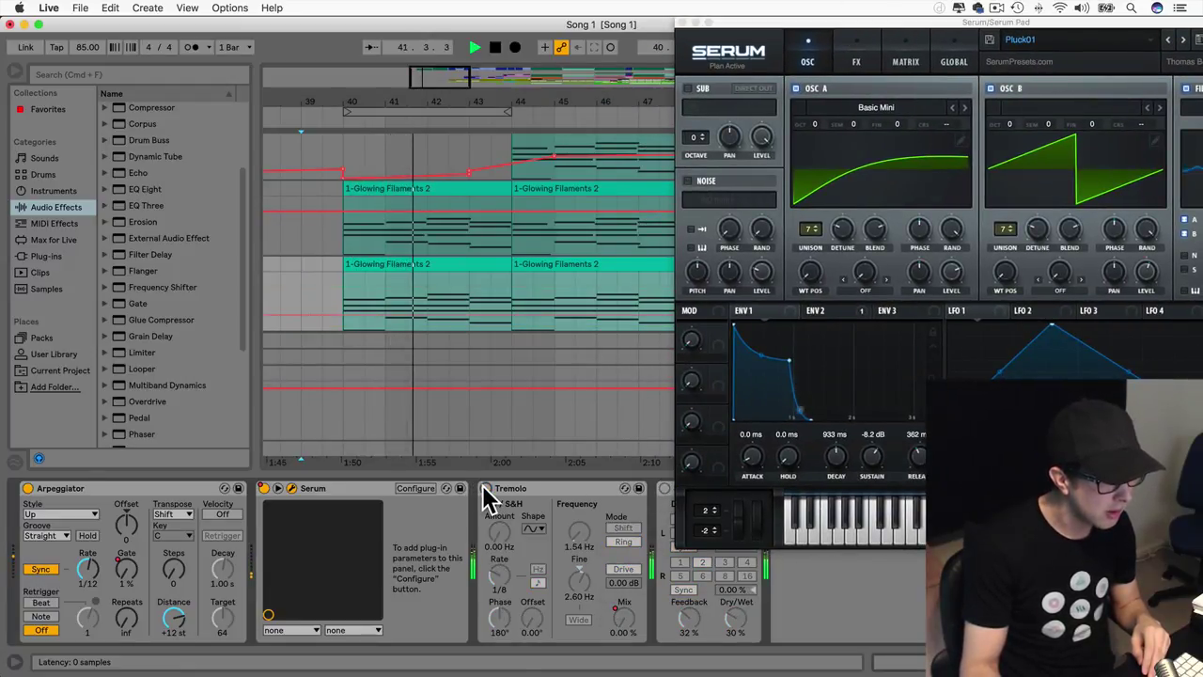
pyautogui.click(663, 489)
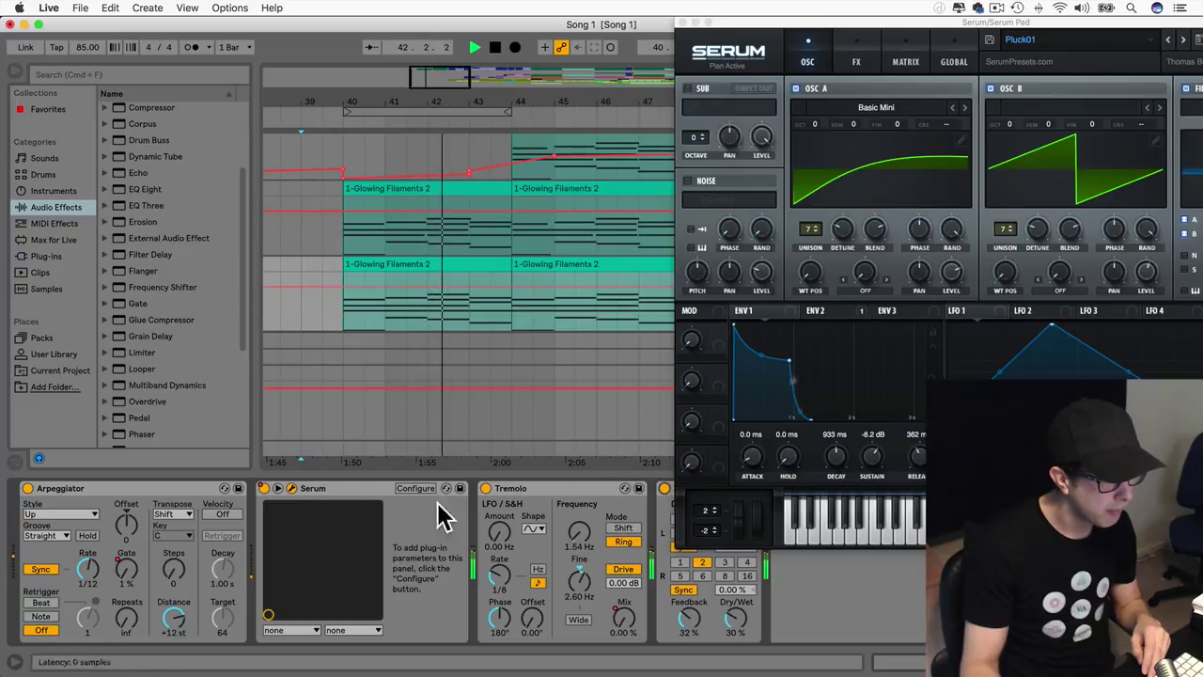
pyautogui.click(293, 489)
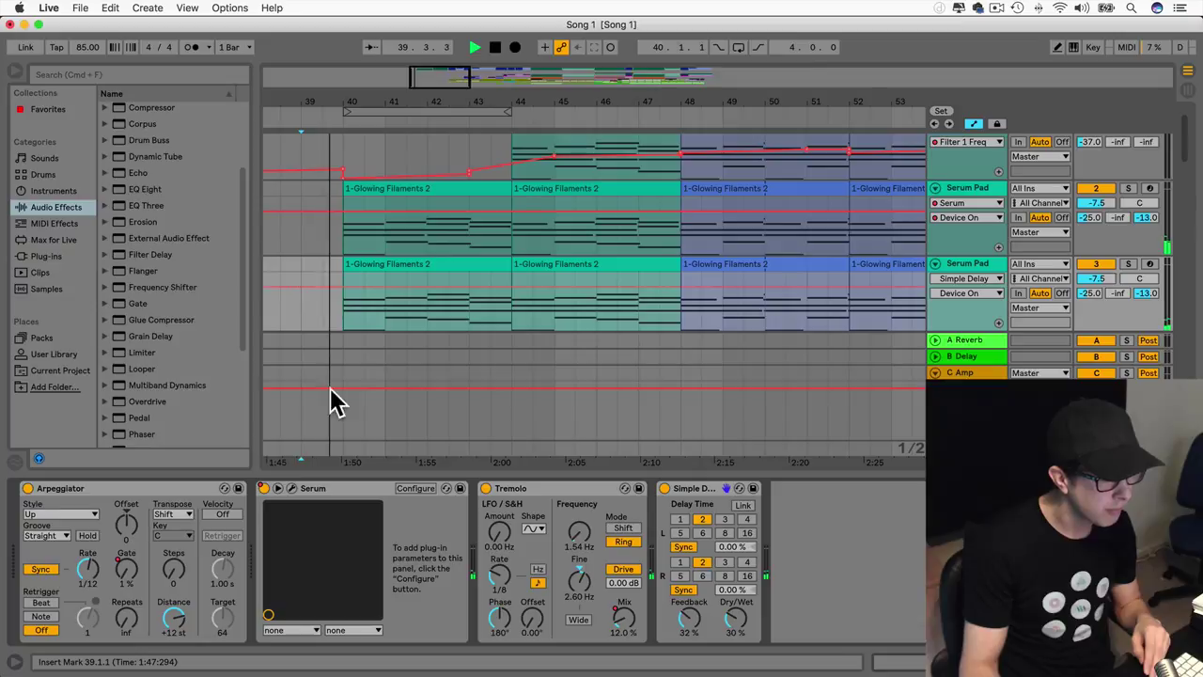
# Step: Solo the arpeggiated Serum Pad, loop the four bars from bar 40, and check the effects rack in Serum
pyautogui.click(1127, 264)
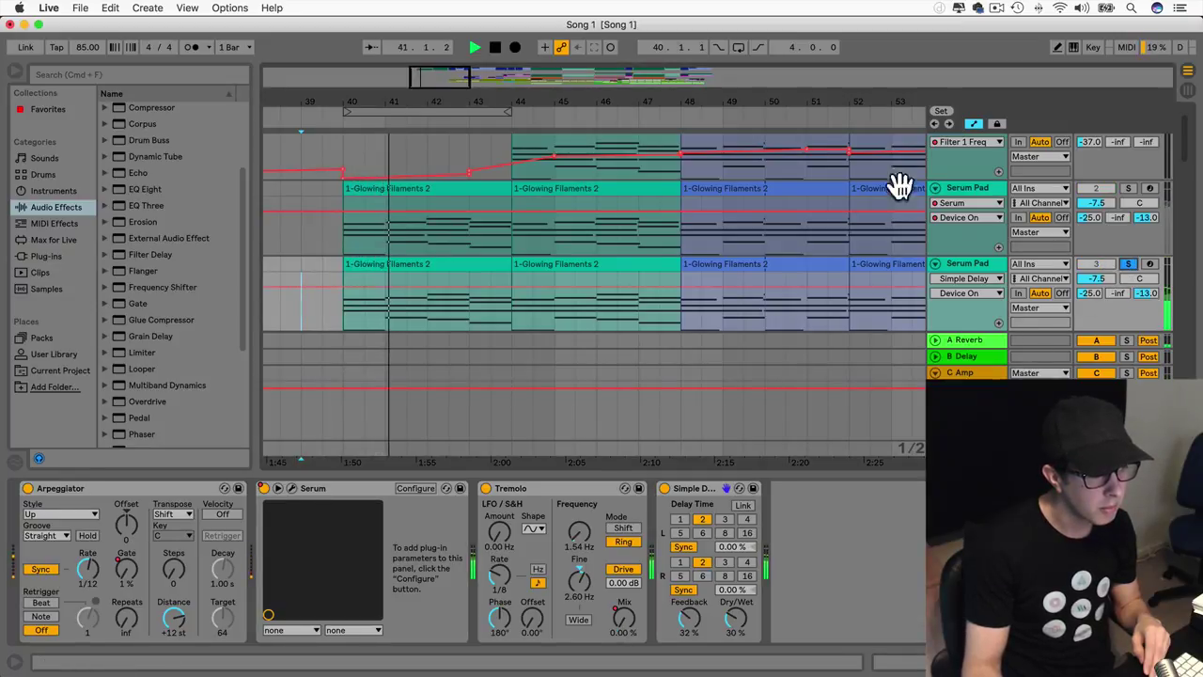
pyautogui.click(738, 47)
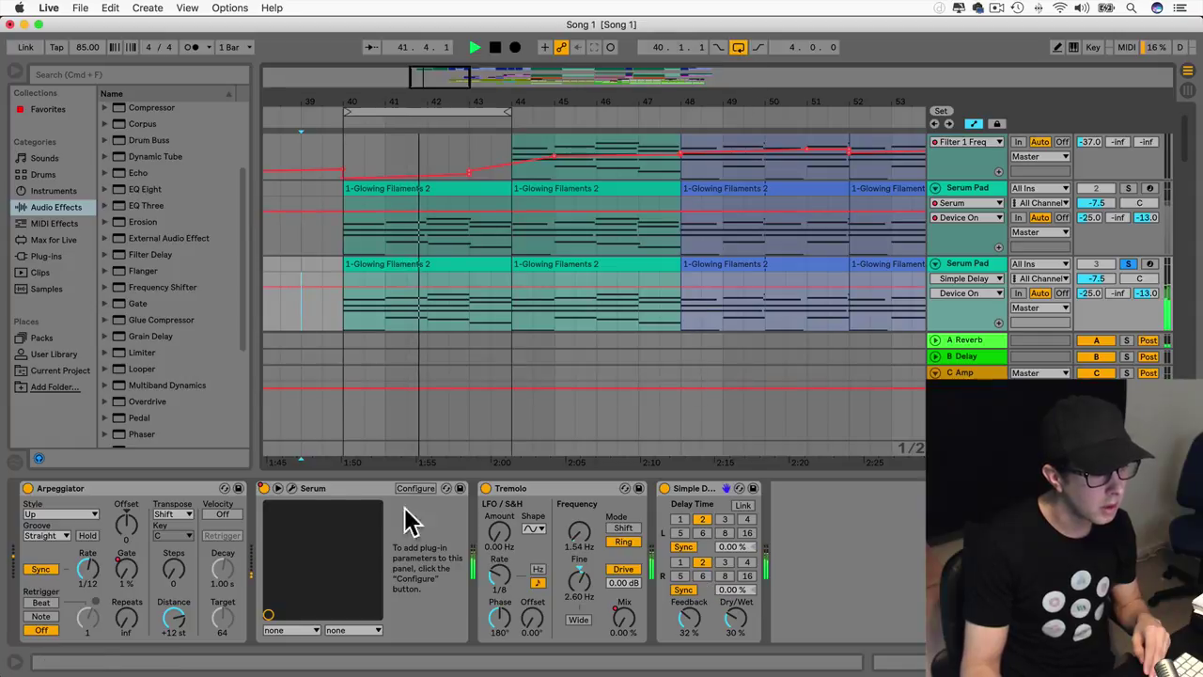
pyautogui.click(294, 487)
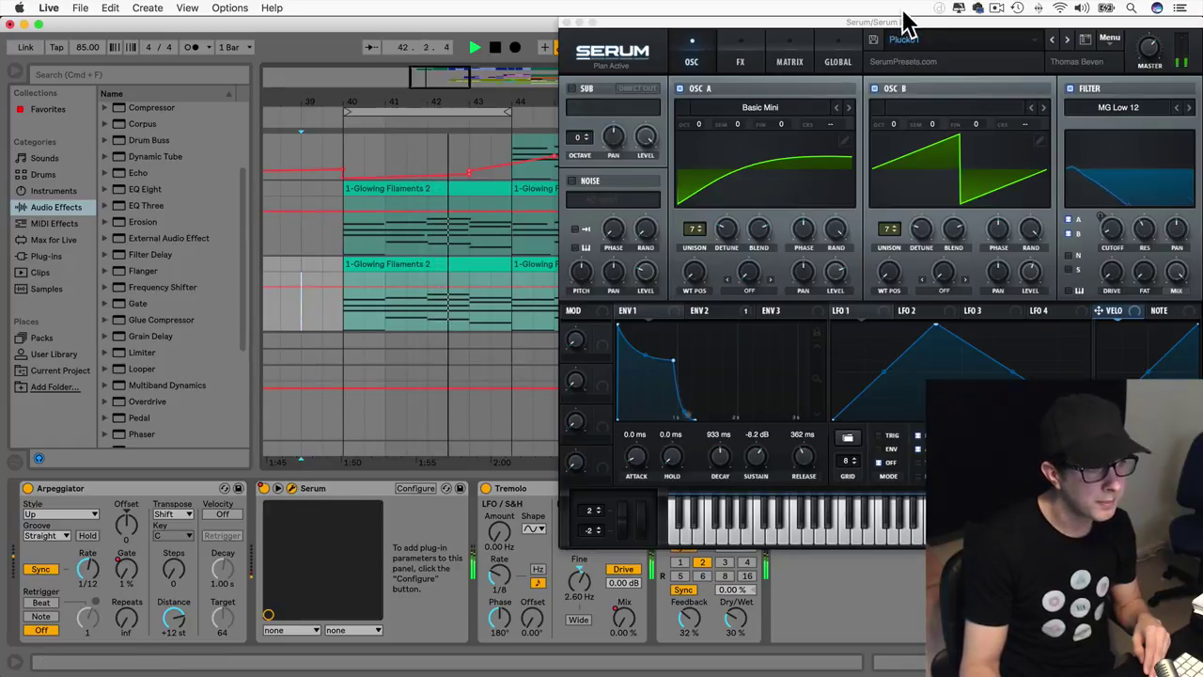
pyautogui.click(741, 58)
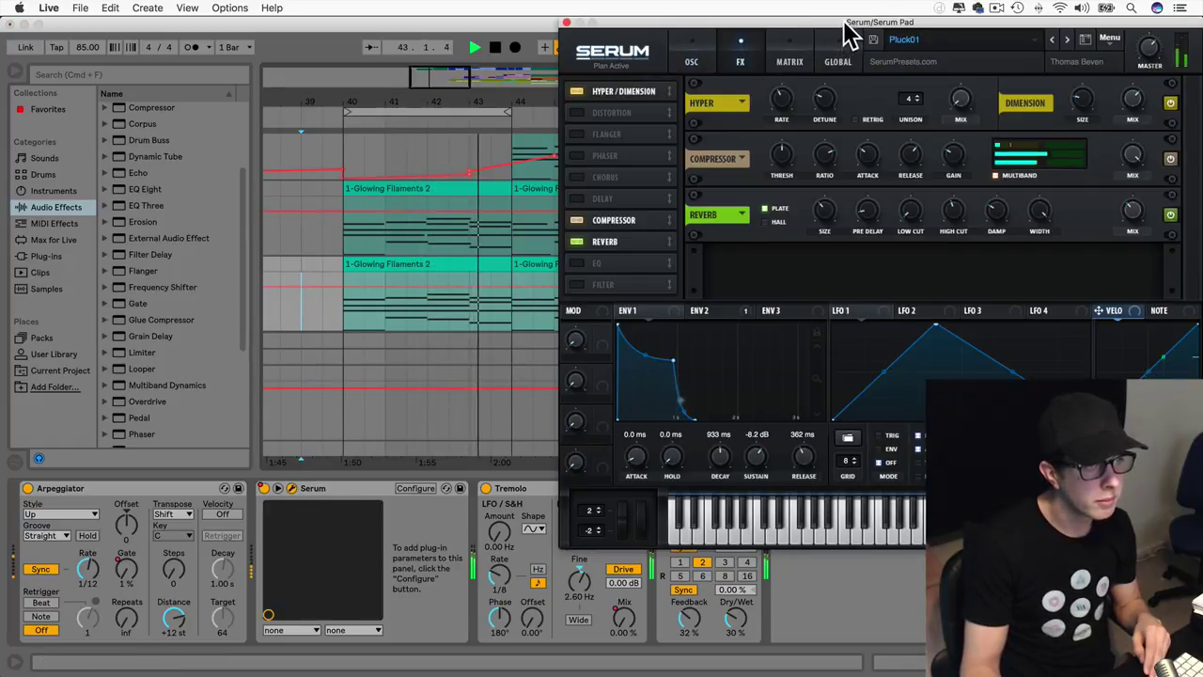
pyautogui.moveTo(850, 30); pyautogui.dragTo(550, 38)
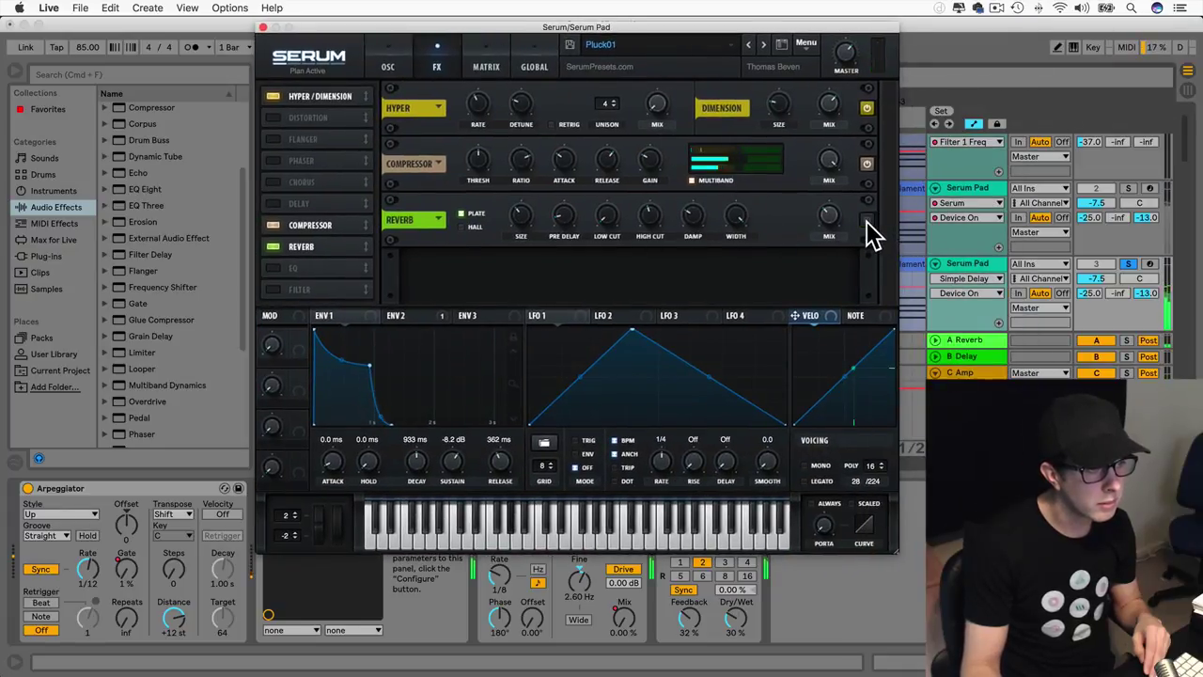
pyautogui.click(264, 28)
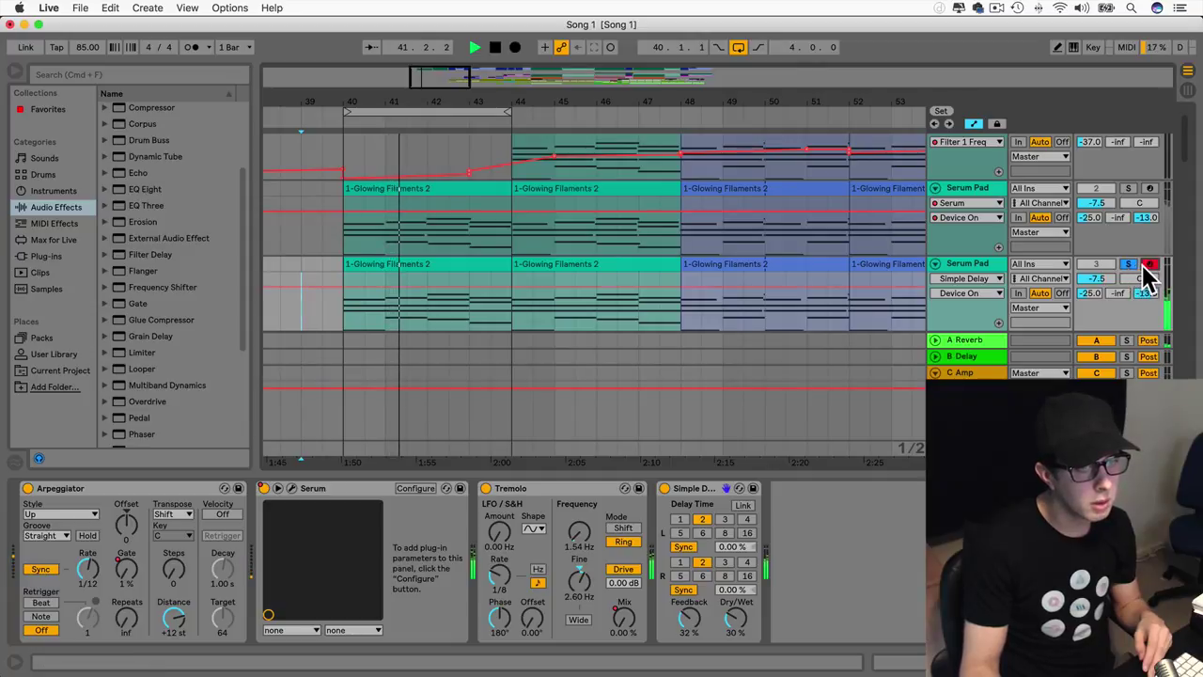
# Step: Unsolo the arpeggiated Serum Pad and review the arrangement's tracks while playing through the Gate ramp past bar 48
pyautogui.click(1129, 264)
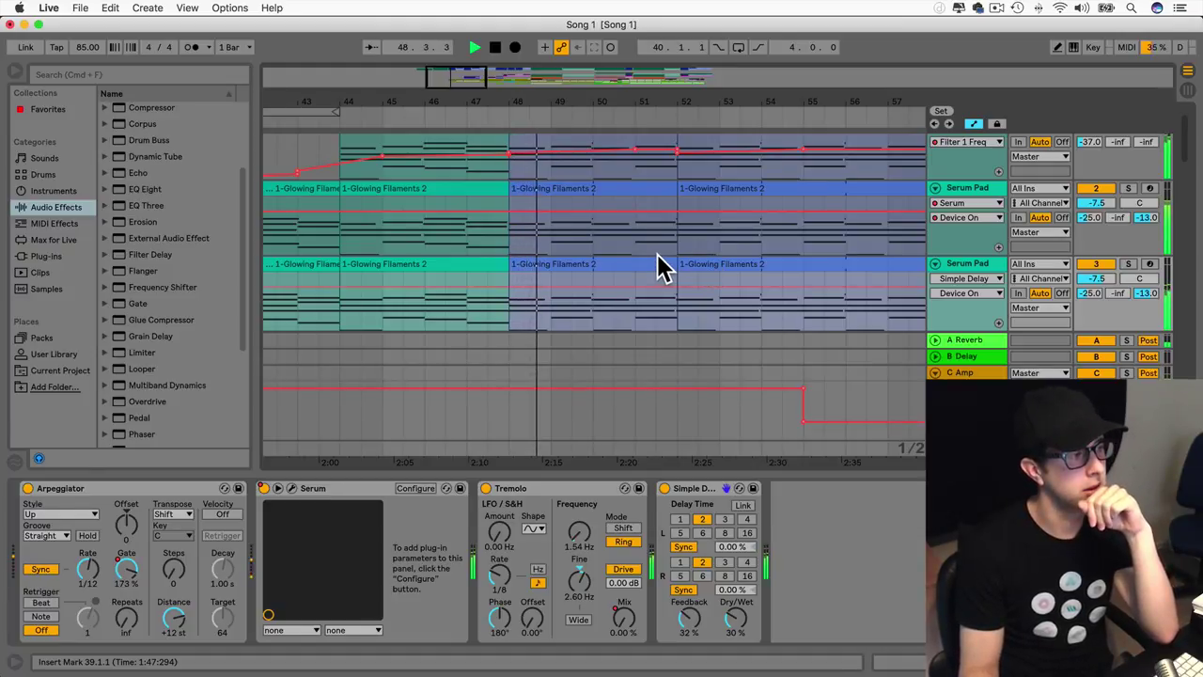
pyautogui.scroll(-5, 657, 254)
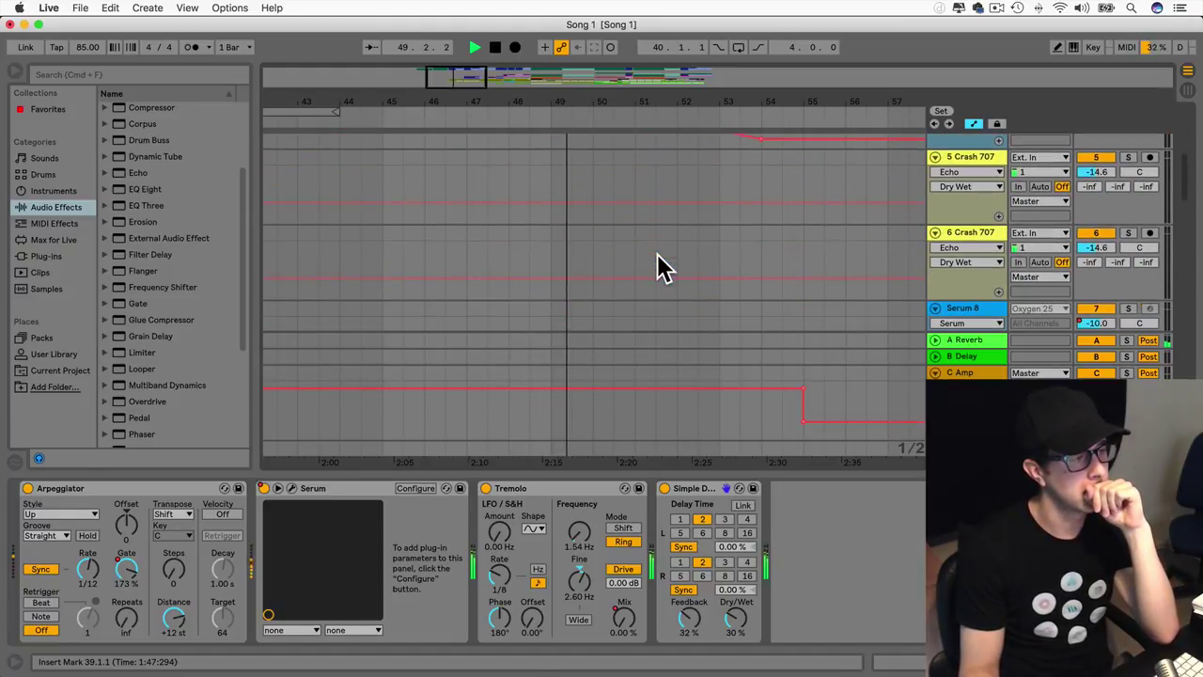
pyautogui.scroll(5, 657, 254)
pyautogui.moveTo(463, 82); pyautogui.dragTo(460, 49)
pyautogui.scroll(-5, 608, 231)
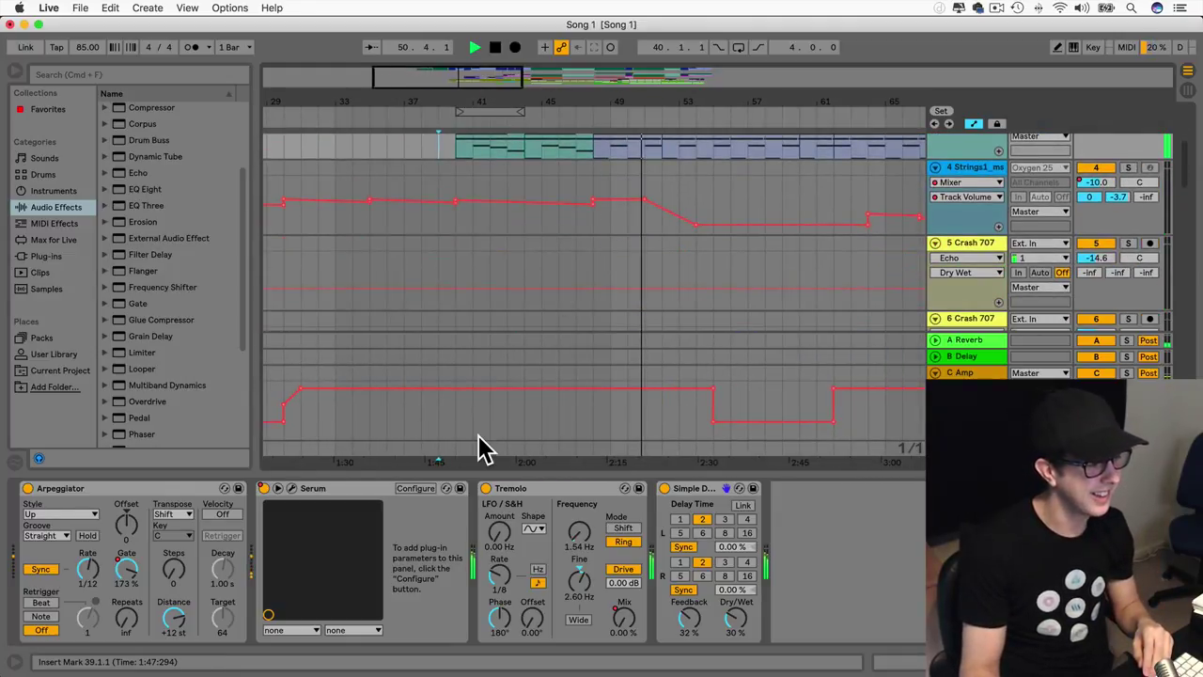
pyautogui.press('space')
# Step: Set the Arpeggiator's rate to 1/16 and audition the arpeggiated Serum Pad from bar 43
pyautogui.scroll(5, 507, 320)
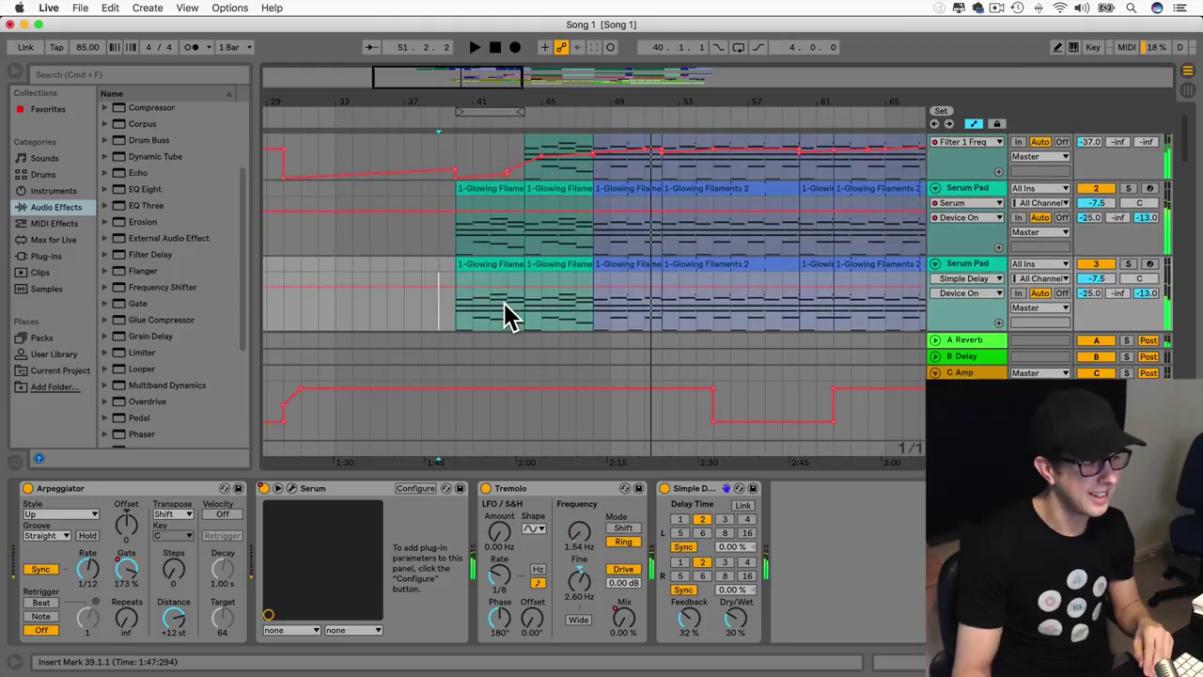
pyautogui.click(458, 286)
pyautogui.click(87, 569)
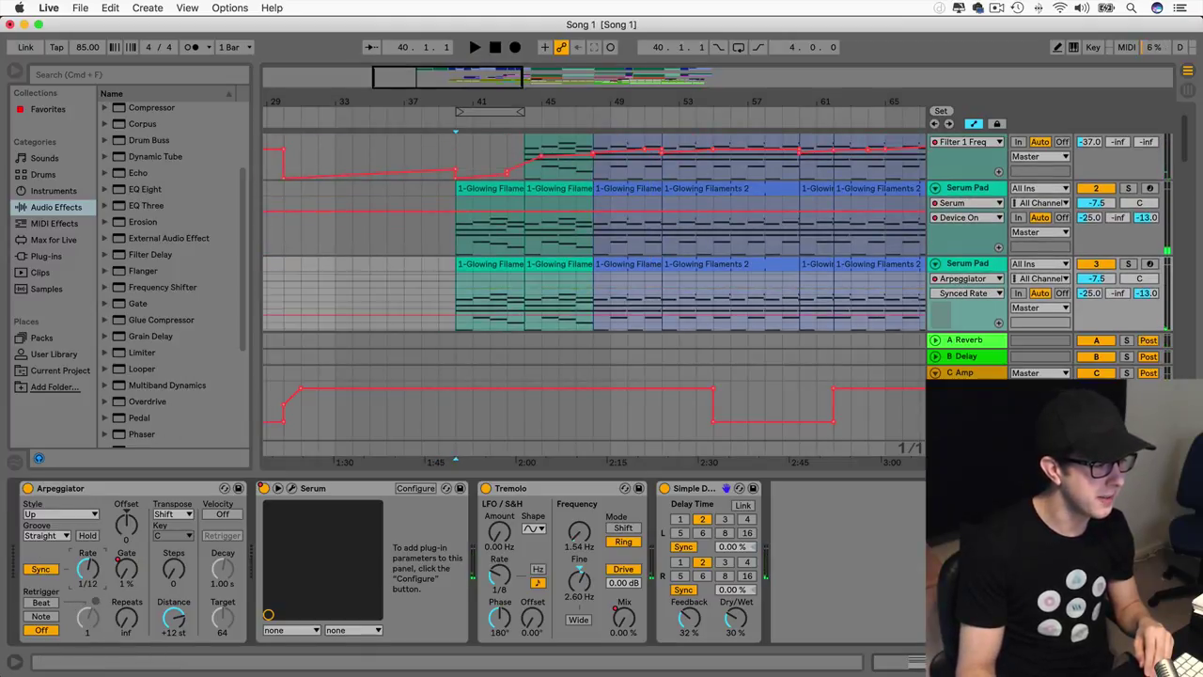
pyautogui.press('space')
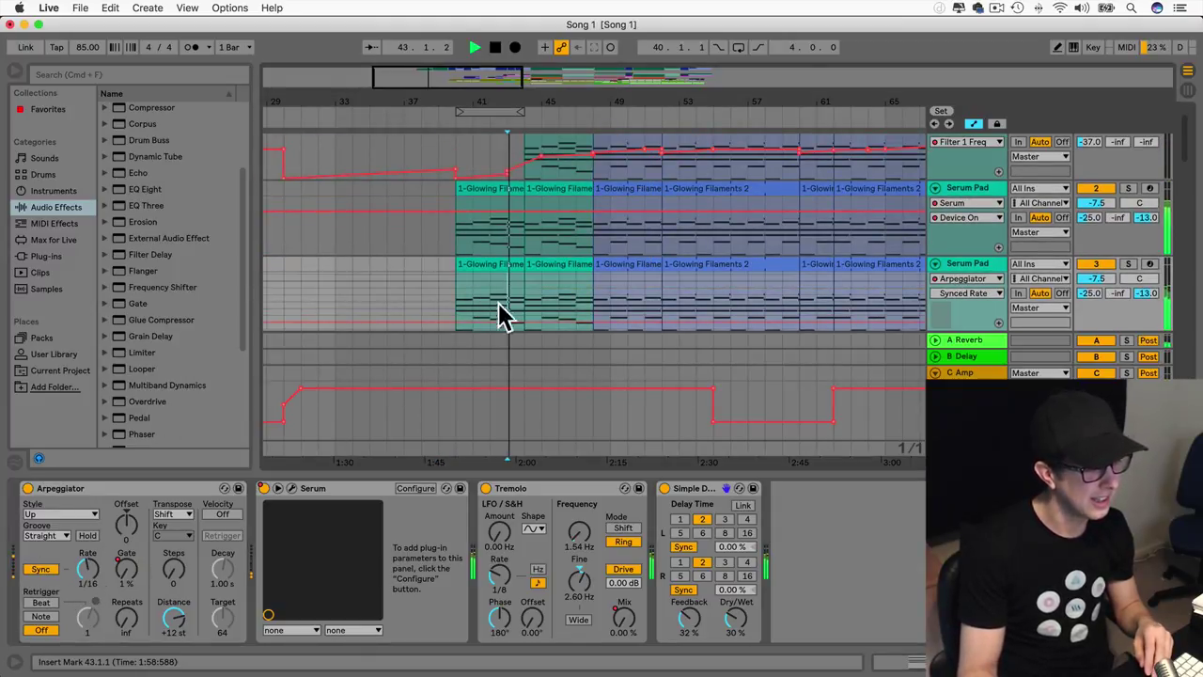
pyautogui.moveTo(512, 72); pyautogui.dragTo(513, 86)
pyautogui.moveTo(787, 101); pyautogui.dragTo(787, 132)
pyautogui.hscroll(-10, 598, 189)
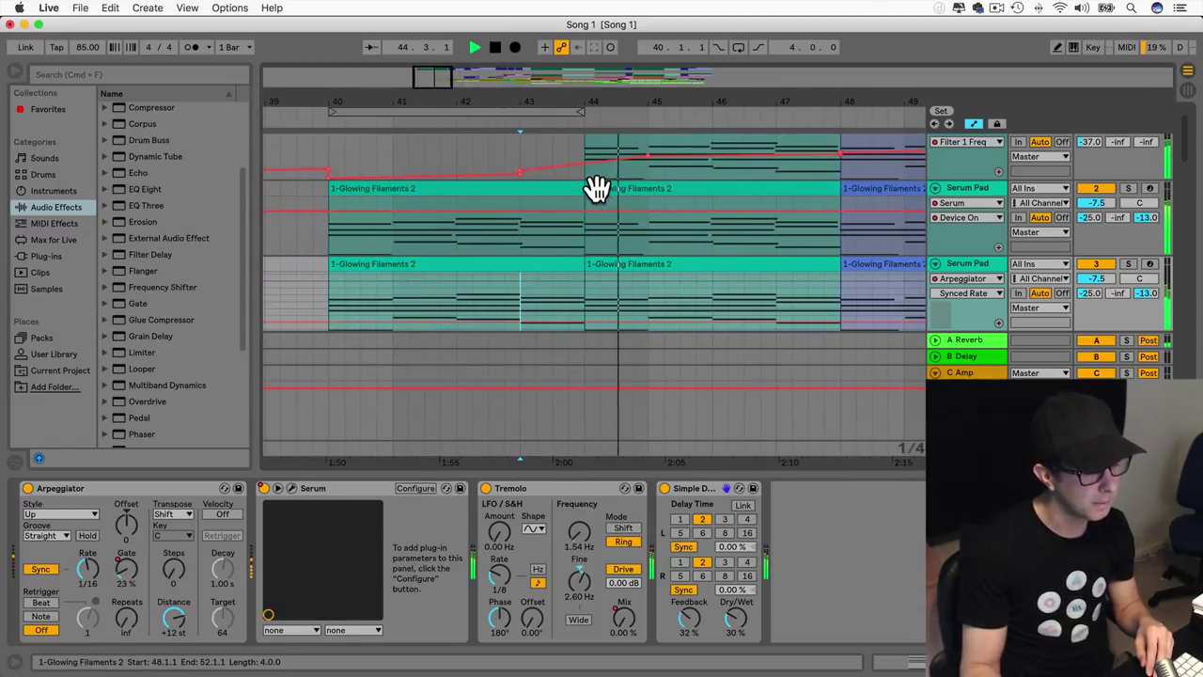
# Step: Delete the Glowing Filaments clip at bars 48 to 52 on the arpeggiated Serum Pad track
pyautogui.hscroll(5, 598, 189)
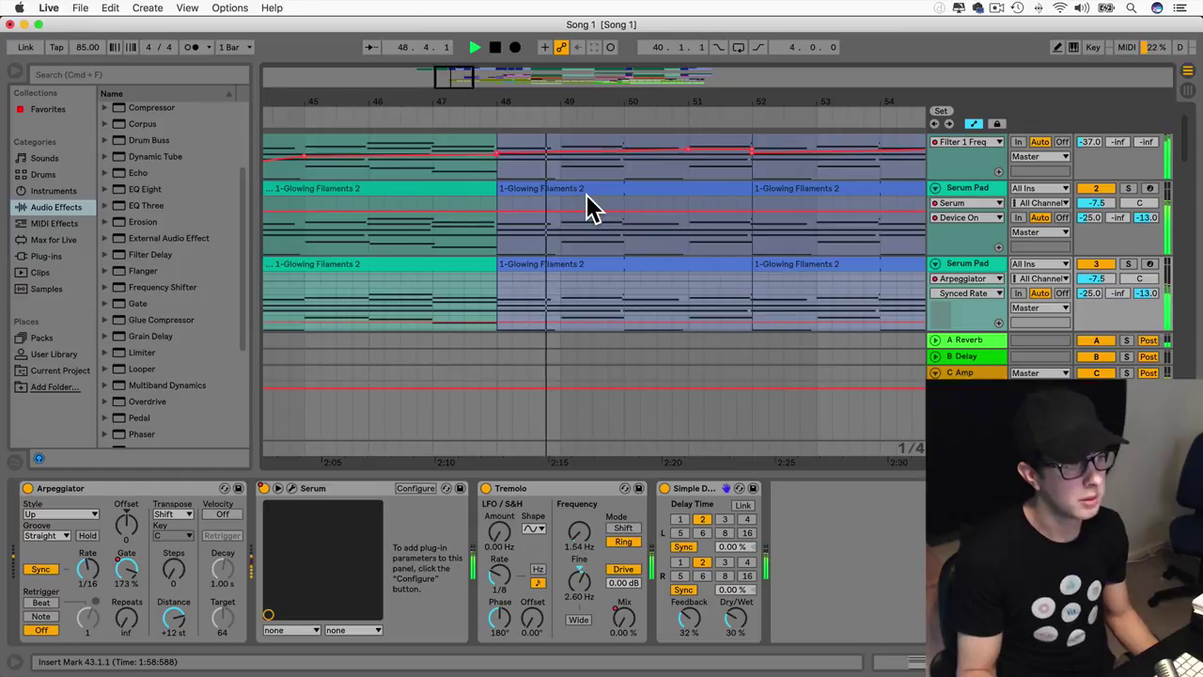
pyautogui.moveTo(451, 80); pyautogui.dragTo(452, 50)
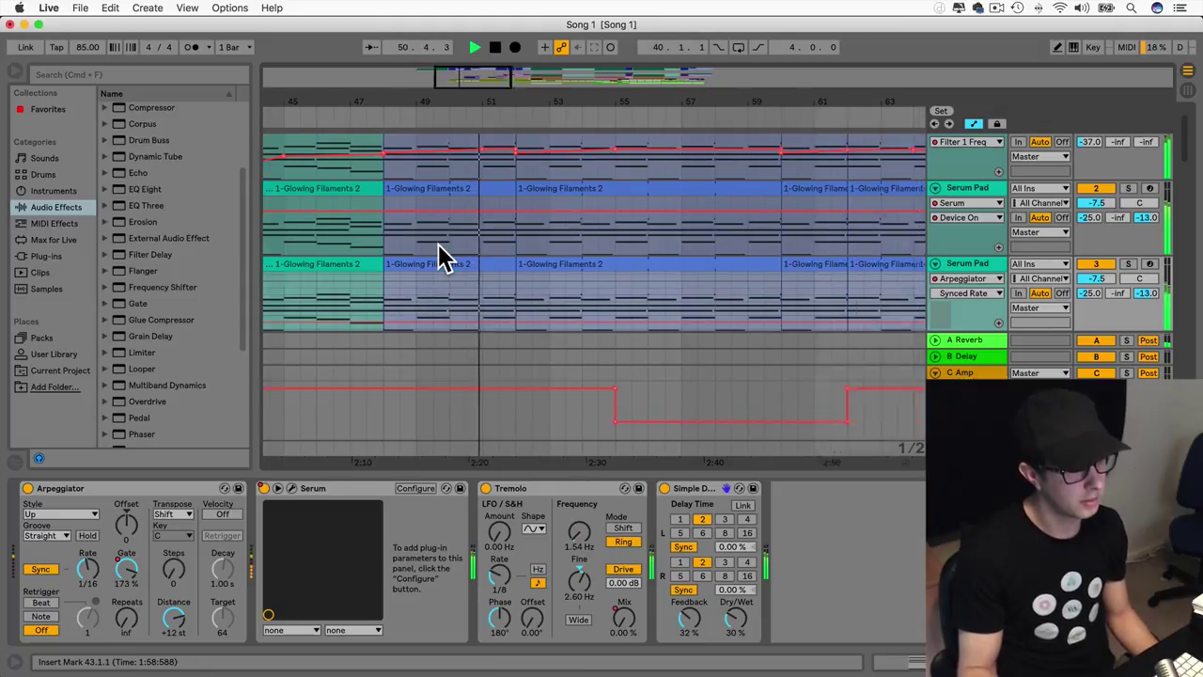
pyautogui.hscroll(-5, 442, 256)
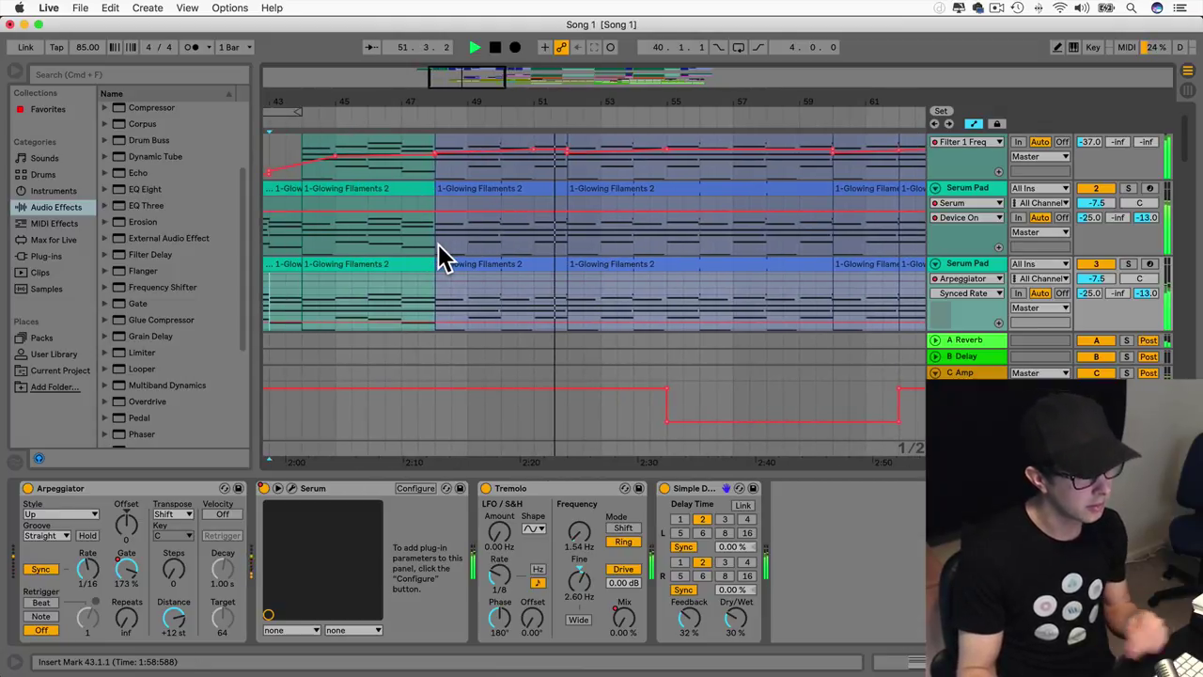
pyautogui.hscroll(-3, 438, 255)
pyautogui.moveTo(524, 300); pyautogui.dragTo(647, 268)
pyautogui.press('Delete')
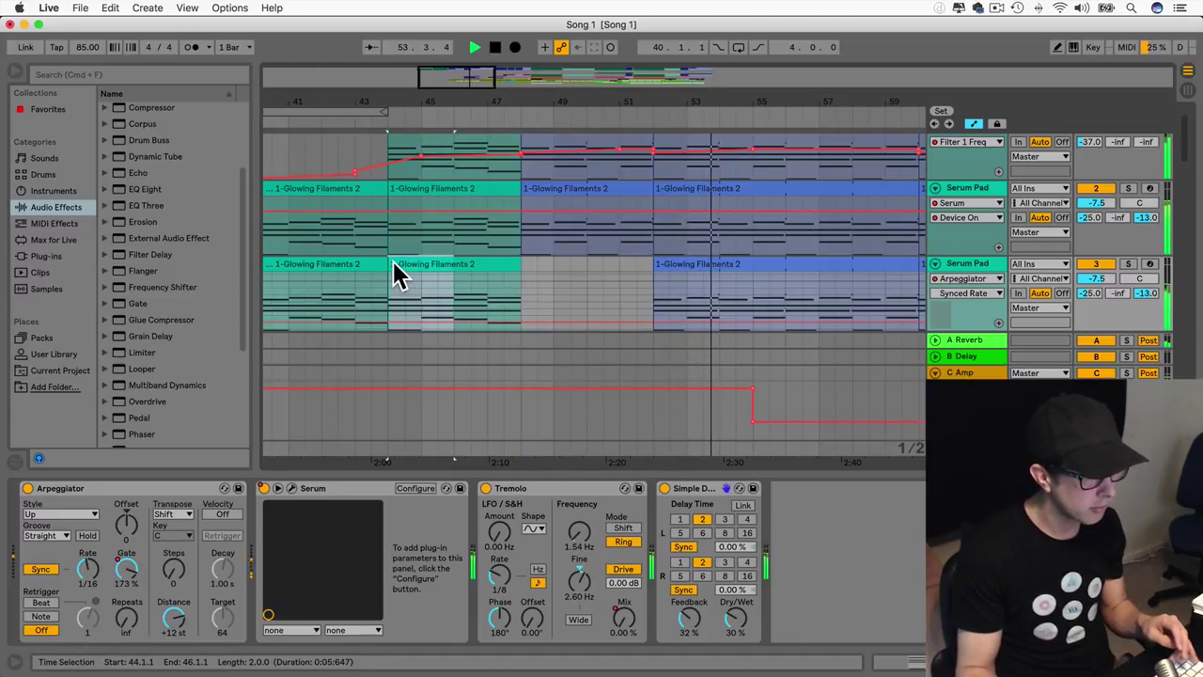
# Step: Fill bars 48 to 68 of the arpeggiated Serum Pad with copies of the two-bar section from bar 44, and stop playback
pyautogui.moveTo(403, 264); pyautogui.dragTo(611, 265)
pyautogui.hscroll(5, 610, 266)
pyautogui.moveTo(376, 263); pyautogui.dragTo(693, 260)
pyautogui.hscroll(5, 692, 261)
pyautogui.moveTo(554, 268); pyautogui.dragTo(714, 264)
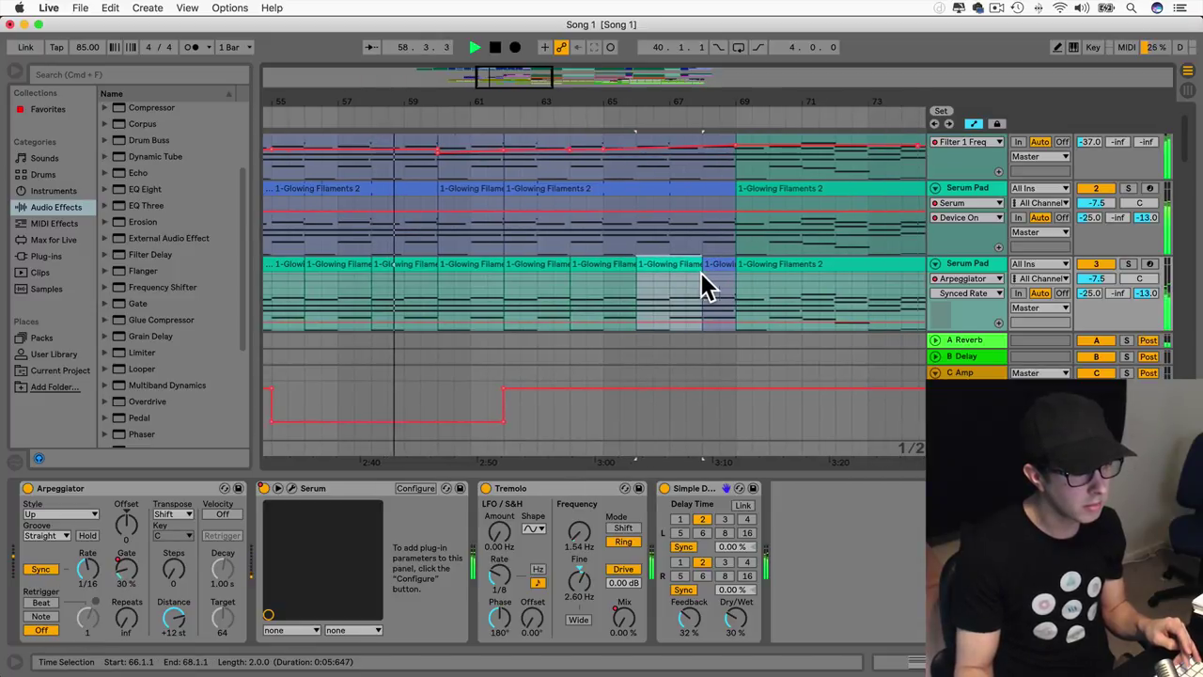
pyautogui.hscroll(-10, 700, 274)
pyautogui.press('space')
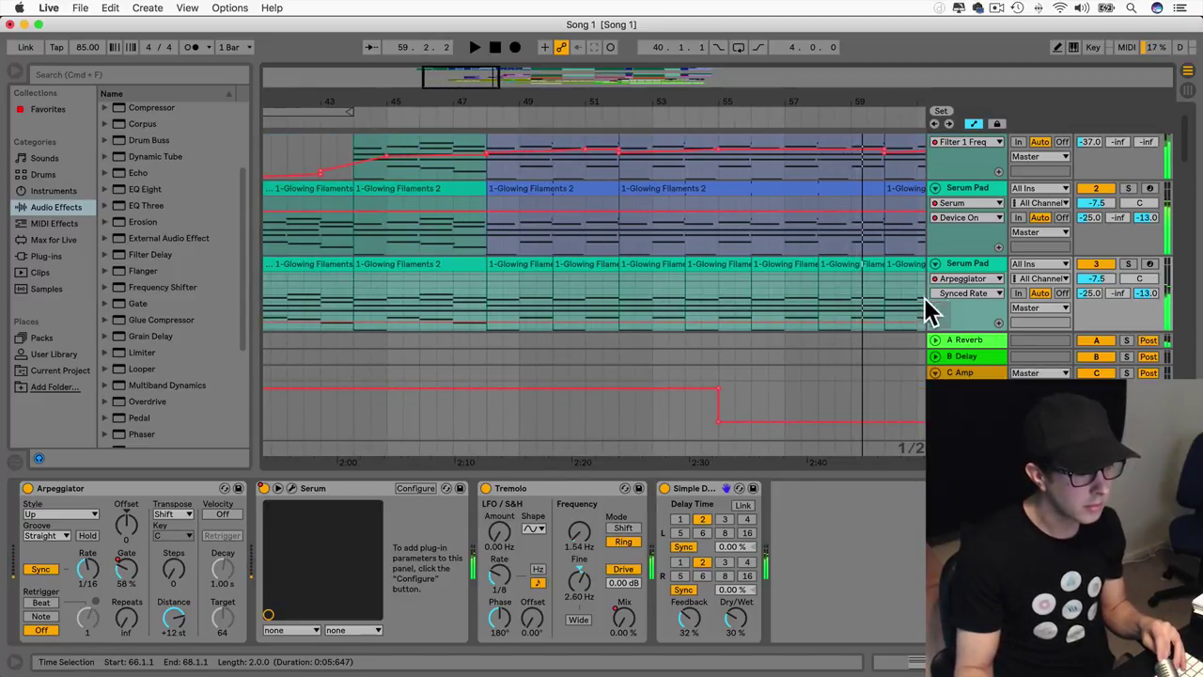
# Step: Show the Arpeggiator's Gate automation, remove the repeated ramps after bar 48, and hold it level at about 173% through bar 68
pyautogui.click(961, 294)
pyautogui.click(959, 293)
pyautogui.click(959, 293)
pyautogui.click(963, 396)
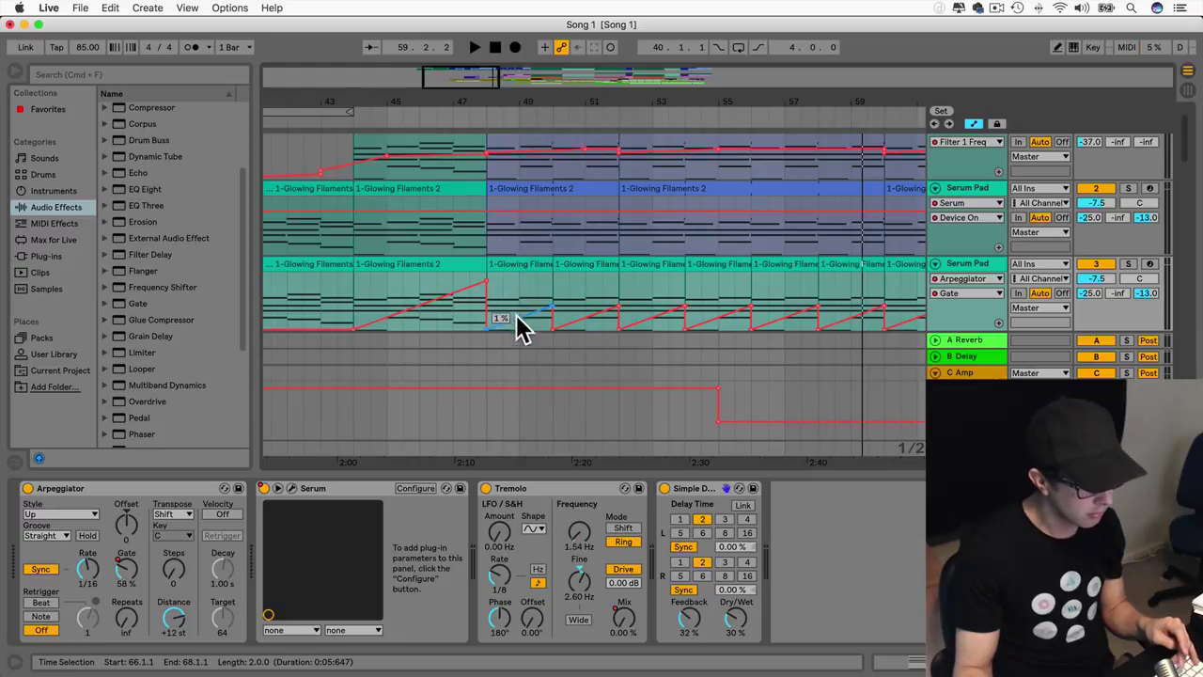
pyautogui.click(486, 329)
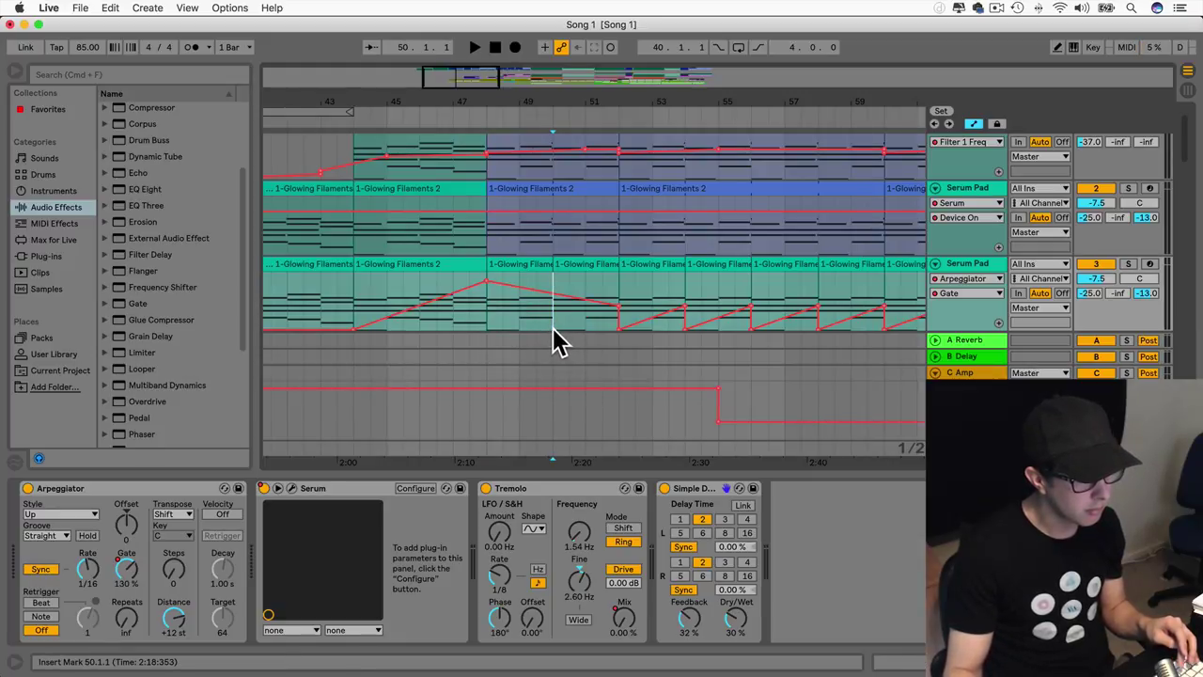
pyautogui.hscroll(5, 558, 320)
pyautogui.moveTo(365, 318); pyautogui.dragTo(891, 279)
pyautogui.hscroll(-3, 777, 320)
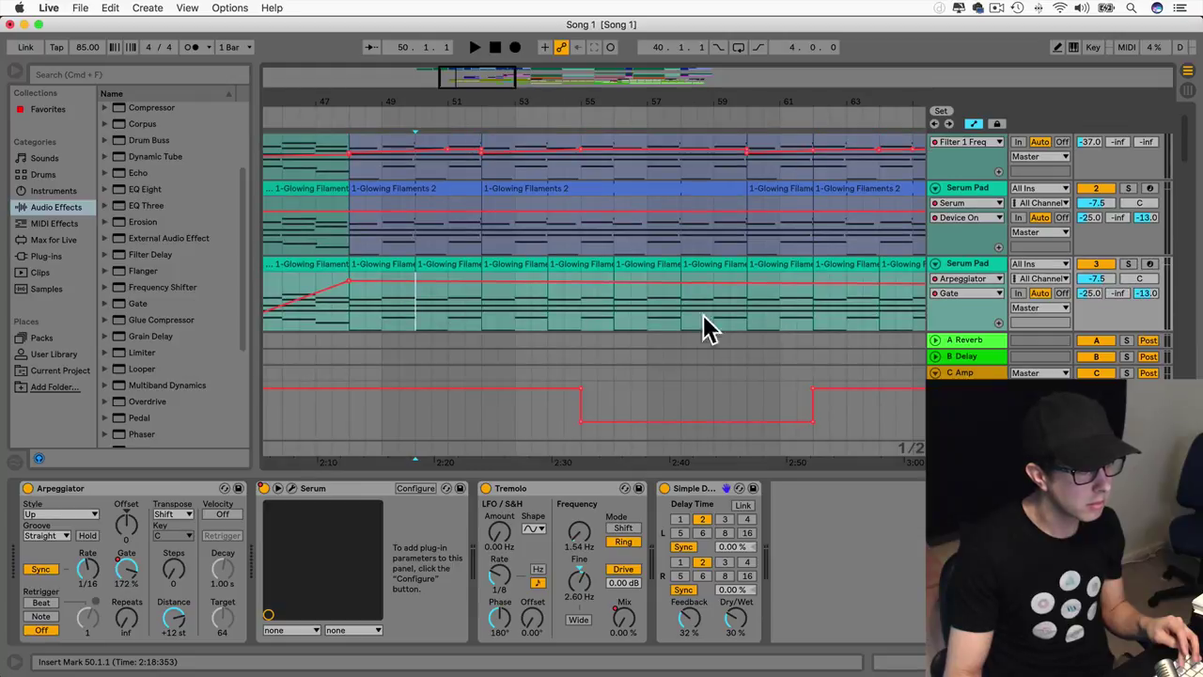
pyautogui.hscroll(8, 355, 293)
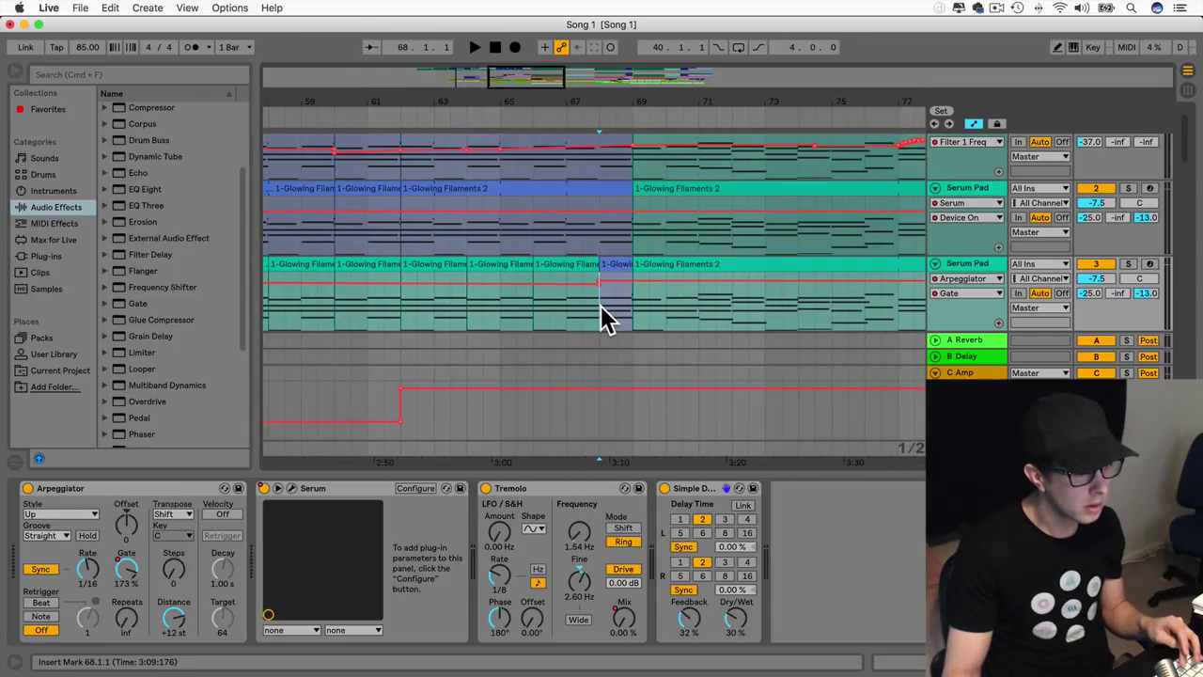
pyautogui.moveTo(596, 283); pyautogui.dragTo(597, 281)
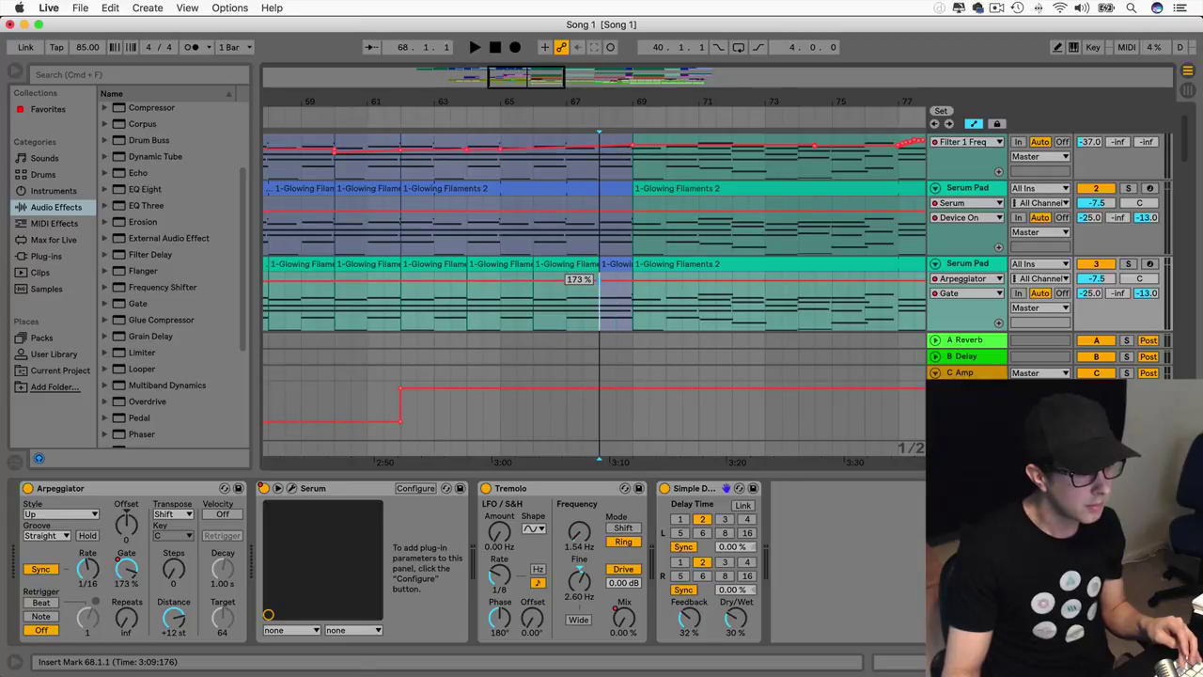
# Step: Audition the flattened Gate automation by playing the arrangement from bar 43
pyautogui.hscroll(-15, 495, 314)
pyautogui.click(477, 305)
pyautogui.press('space')
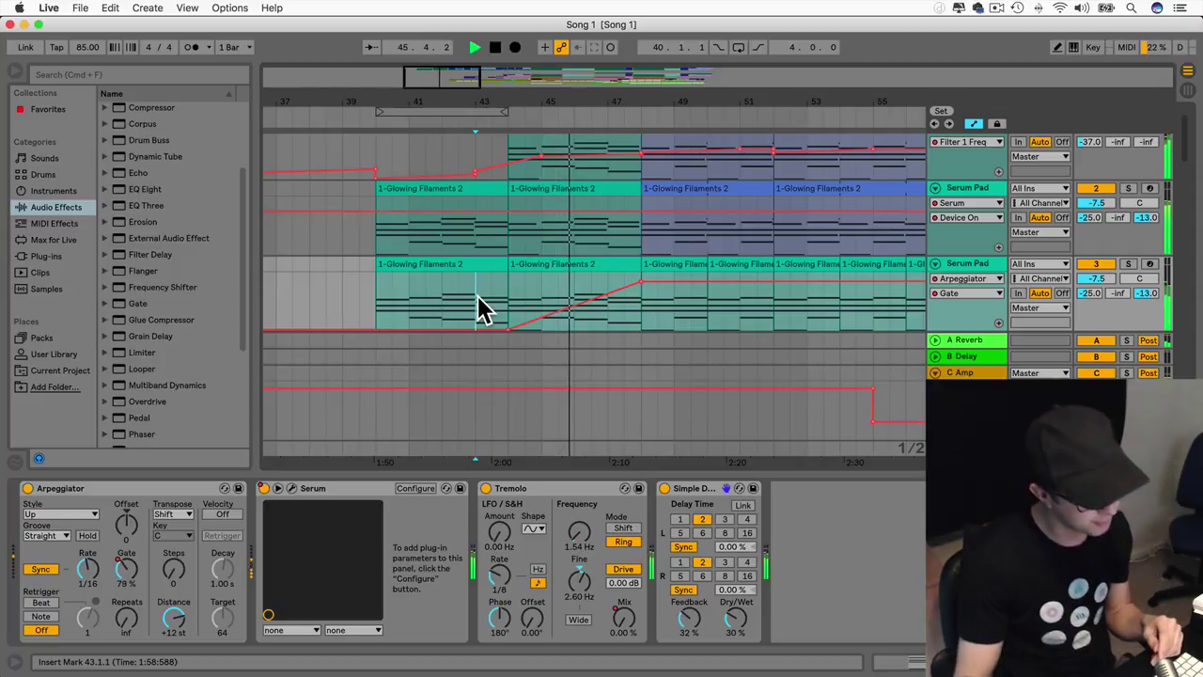
pyautogui.hscroll(4, 456, 314)
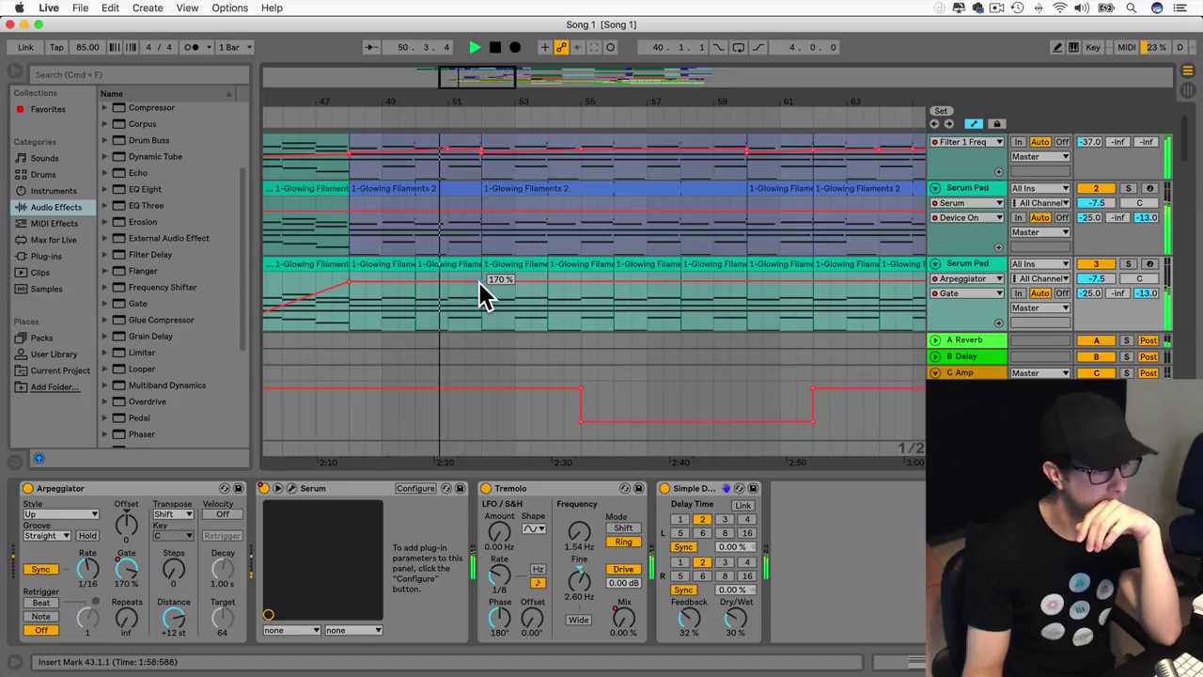
# Step: Dip the Gate automation to about 119% near bar 54, raise it gradually towards bar 59, and drop it to 1% at bar 60
pyautogui.moveTo(543, 281); pyautogui.dragTo(546, 320)
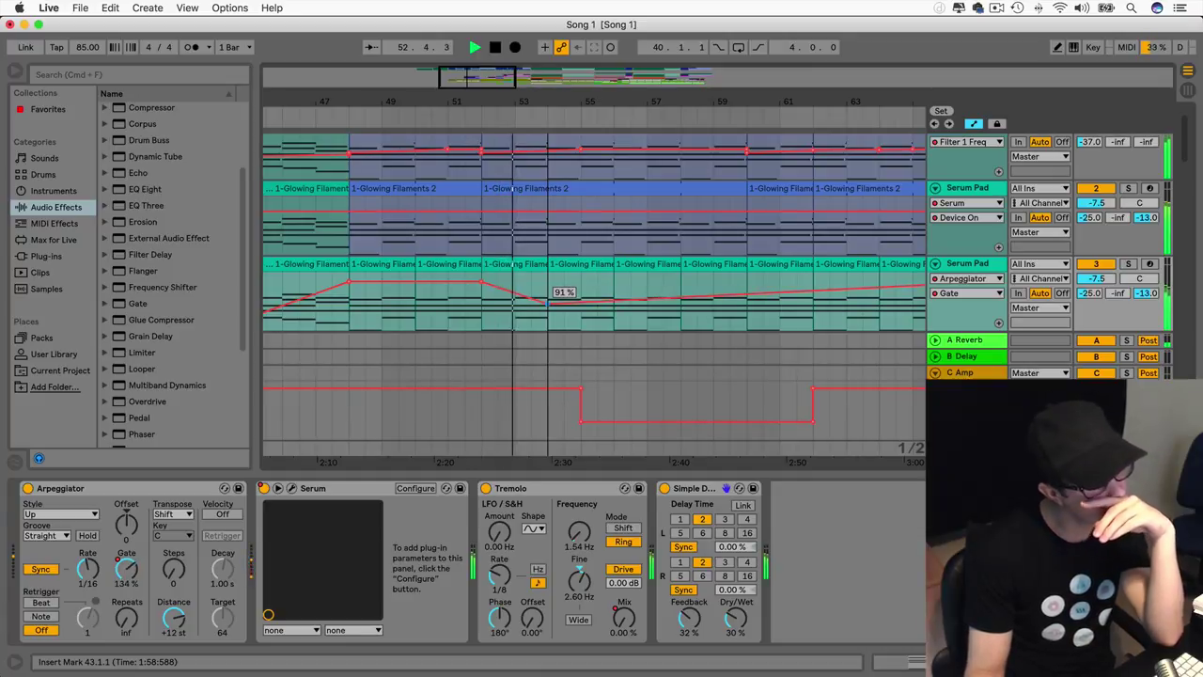
pyautogui.click(681, 297)
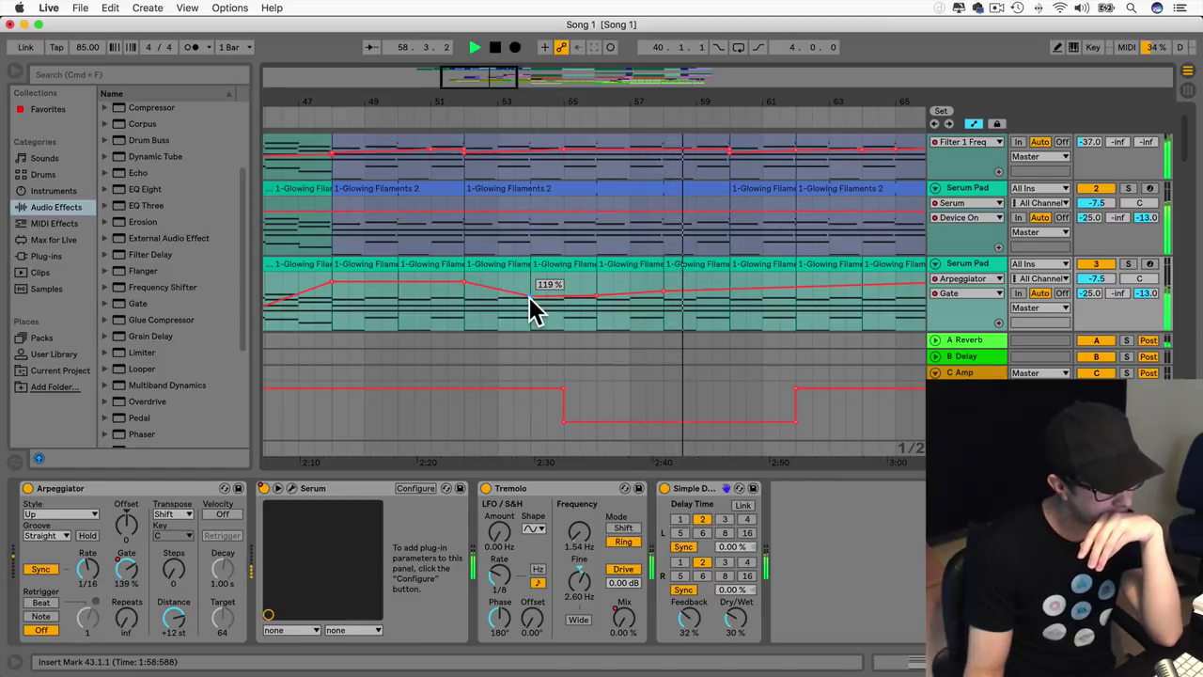
pyautogui.moveTo(593, 288); pyautogui.dragTo(852, 271)
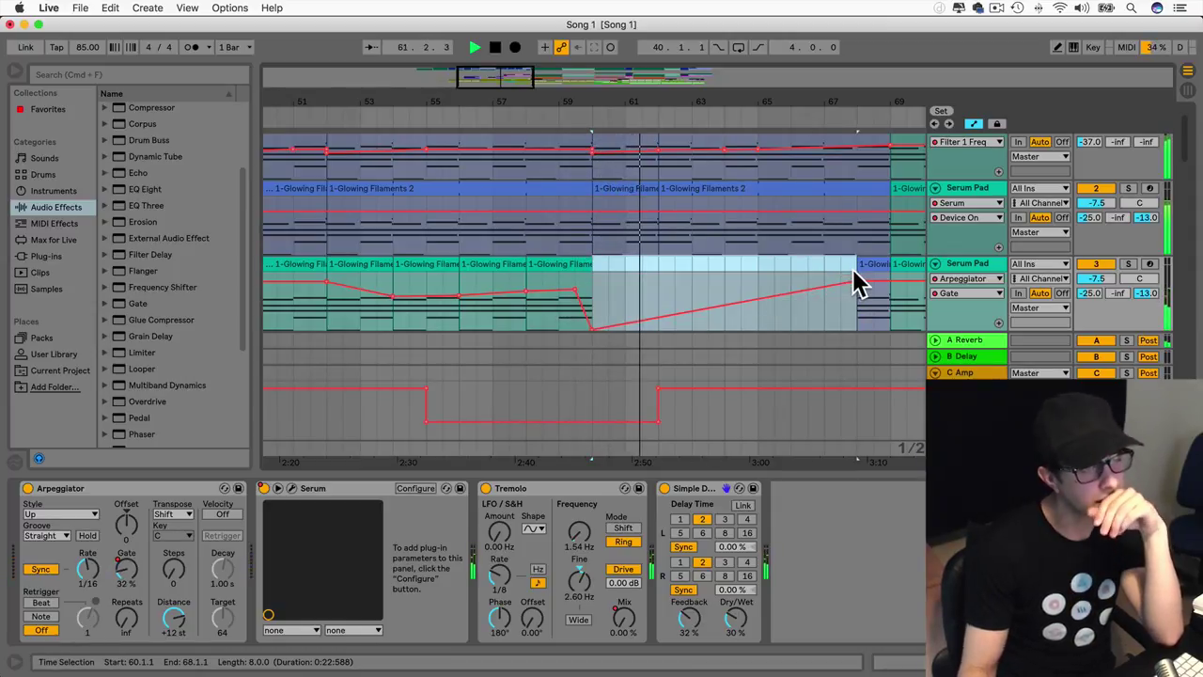
pyautogui.press('super+z')
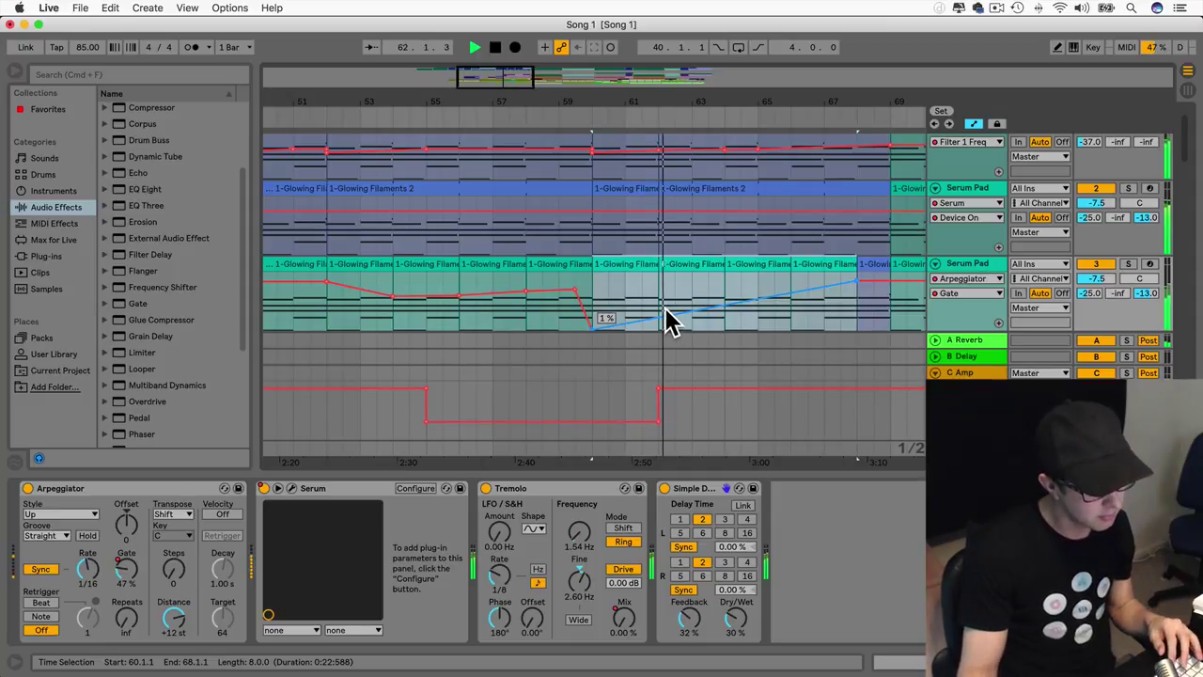
# Step: Hold Gate at its minimum until bar 62, jump it to about 143%, and let it rise gently to a slightly lowered point at bar 68
pyautogui.moveTo(658, 317)
pyautogui.mouseDown()
pyautogui.moveTo(658, 293)
pyautogui.moveTo(658, 329)
pyautogui.mouseUp()
pyautogui.click(654, 333)
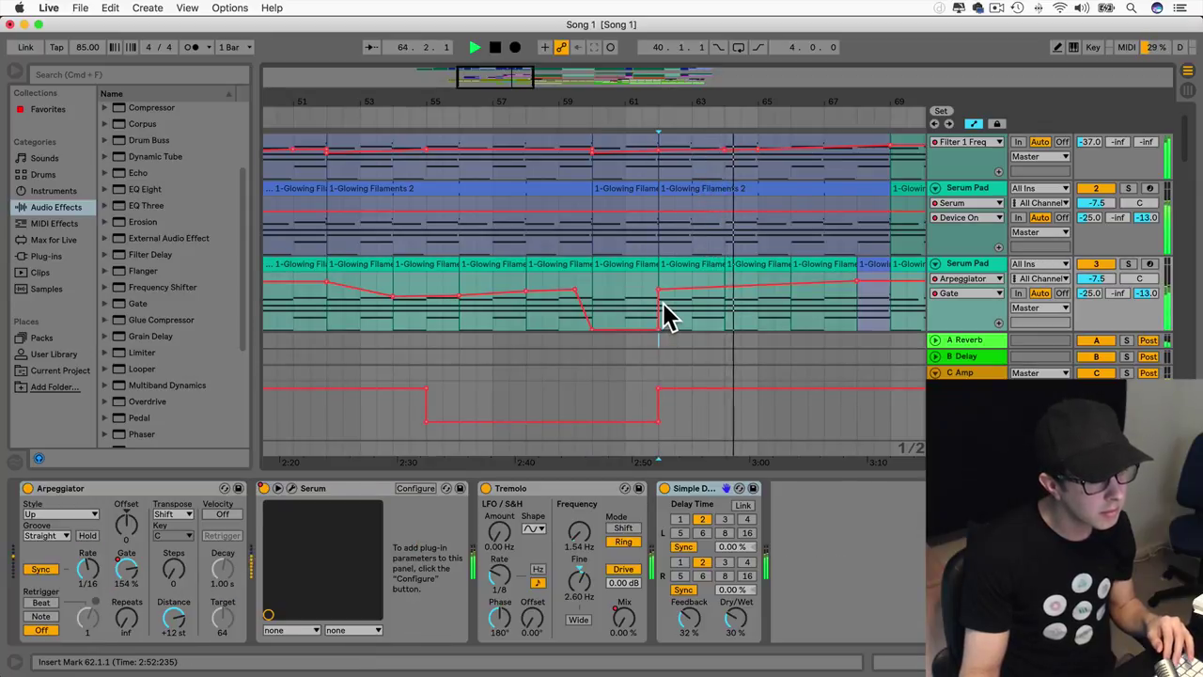
pyautogui.moveTo(856, 280); pyautogui.dragTo(856, 284)
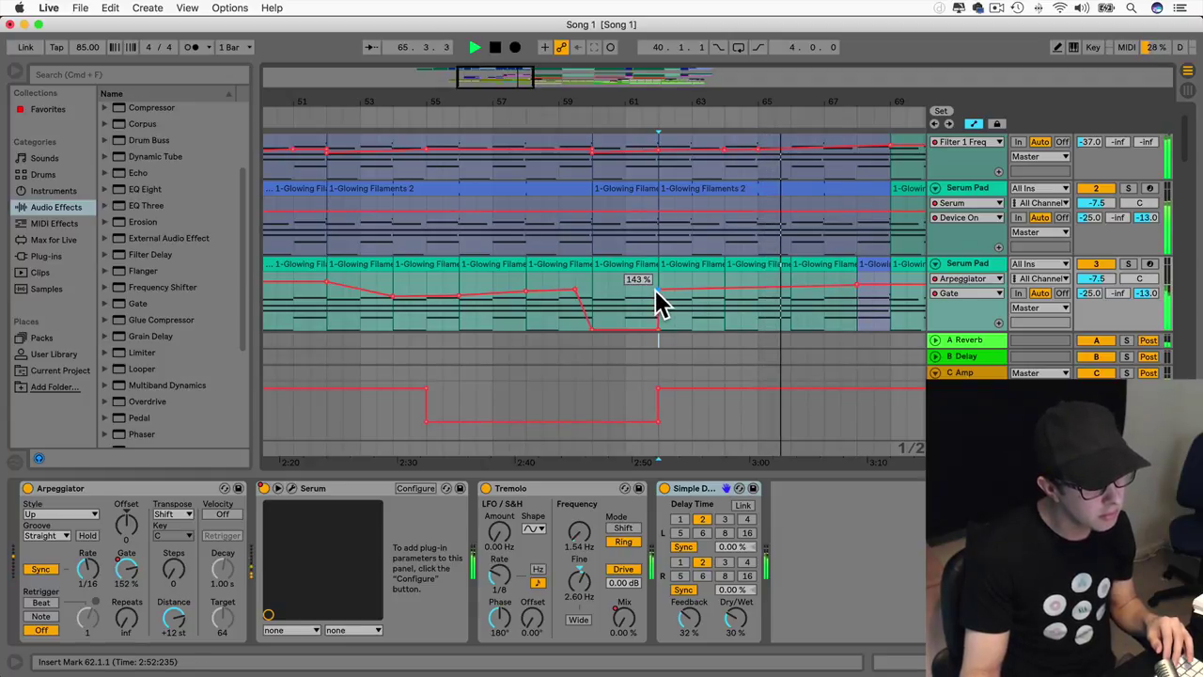
# Step: Stop playback and examine the reshaped Gate automation on the arpeggiated Serum Pad between bars 43 and 69
pyautogui.hscroll(3, 655, 289)
pyautogui.hscroll(2, 655, 290)
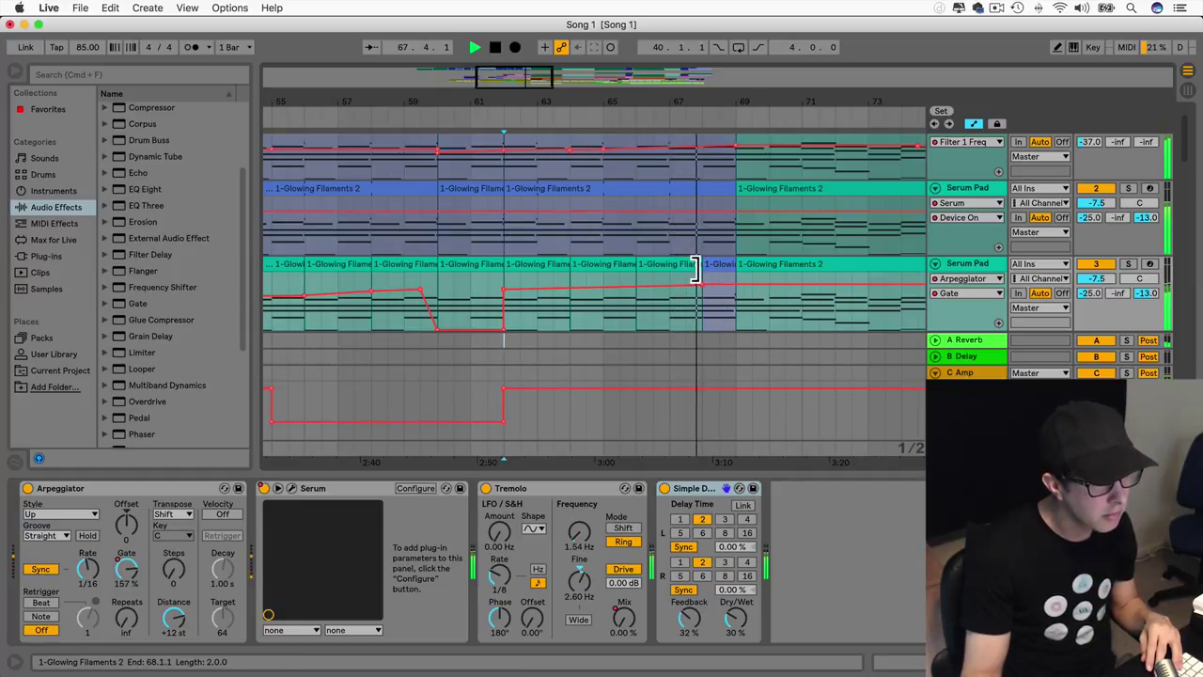
pyautogui.hscroll(-10, 695, 268)
pyautogui.press('space')
pyautogui.hscroll(-8, 696, 267)
pyautogui.hscroll(6, 611, 268)
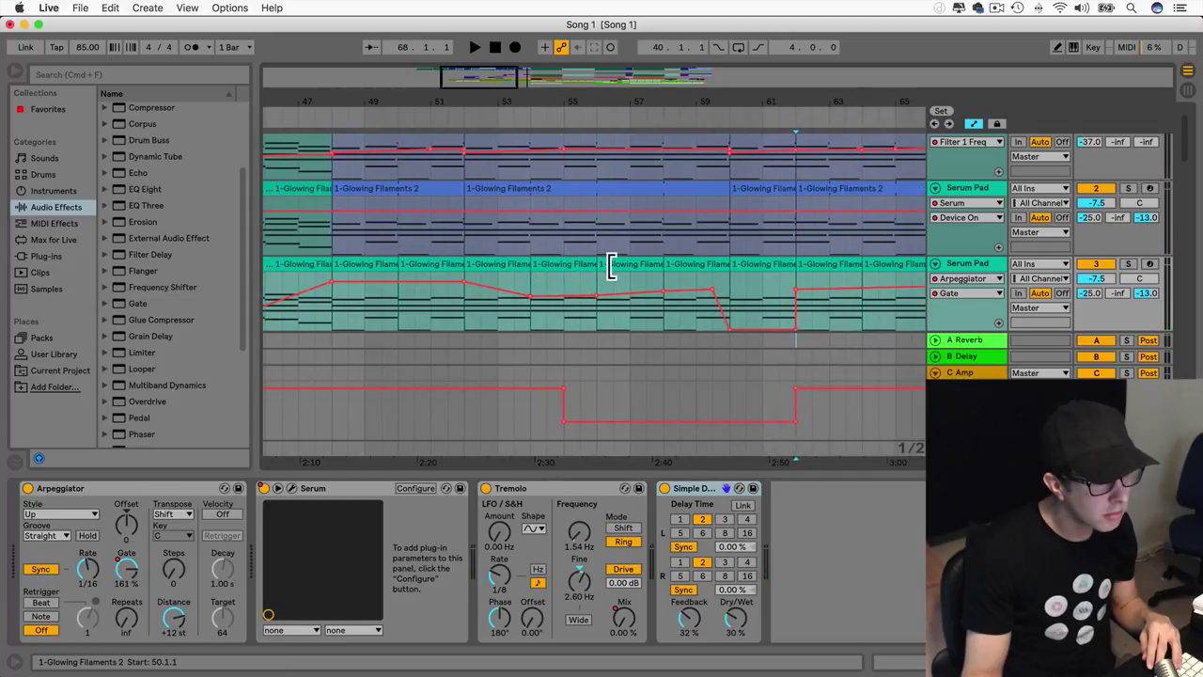
pyautogui.hscroll(7, 507, 261)
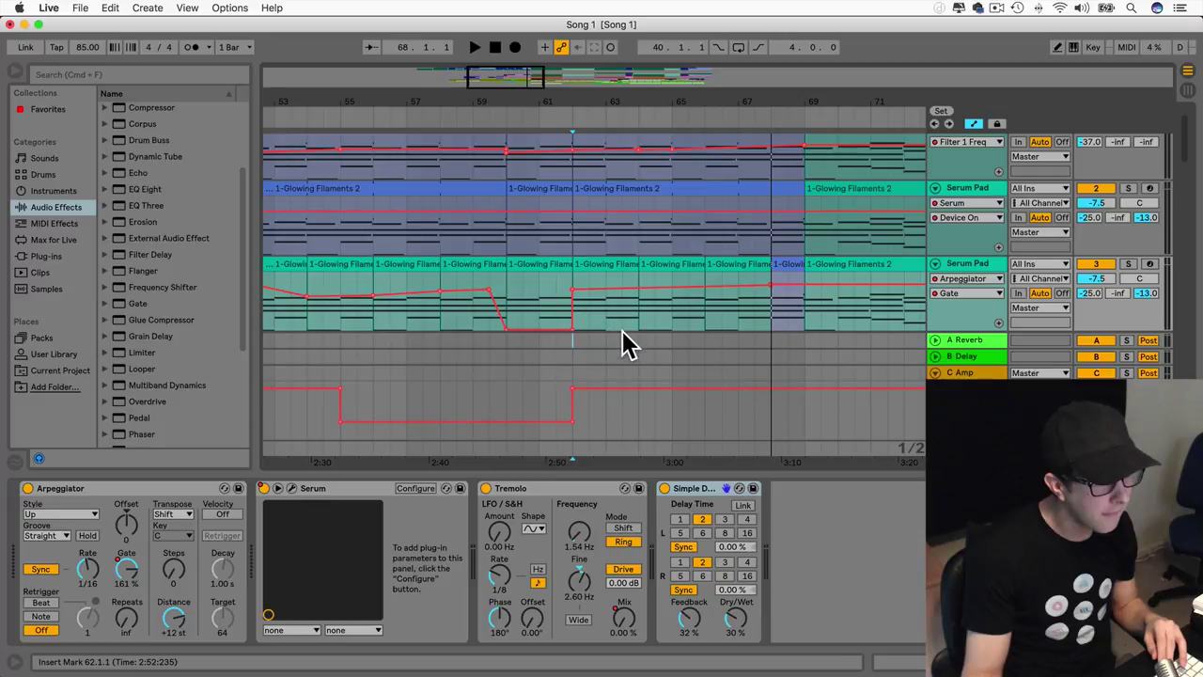
pyautogui.hscroll(-11, 621, 333)
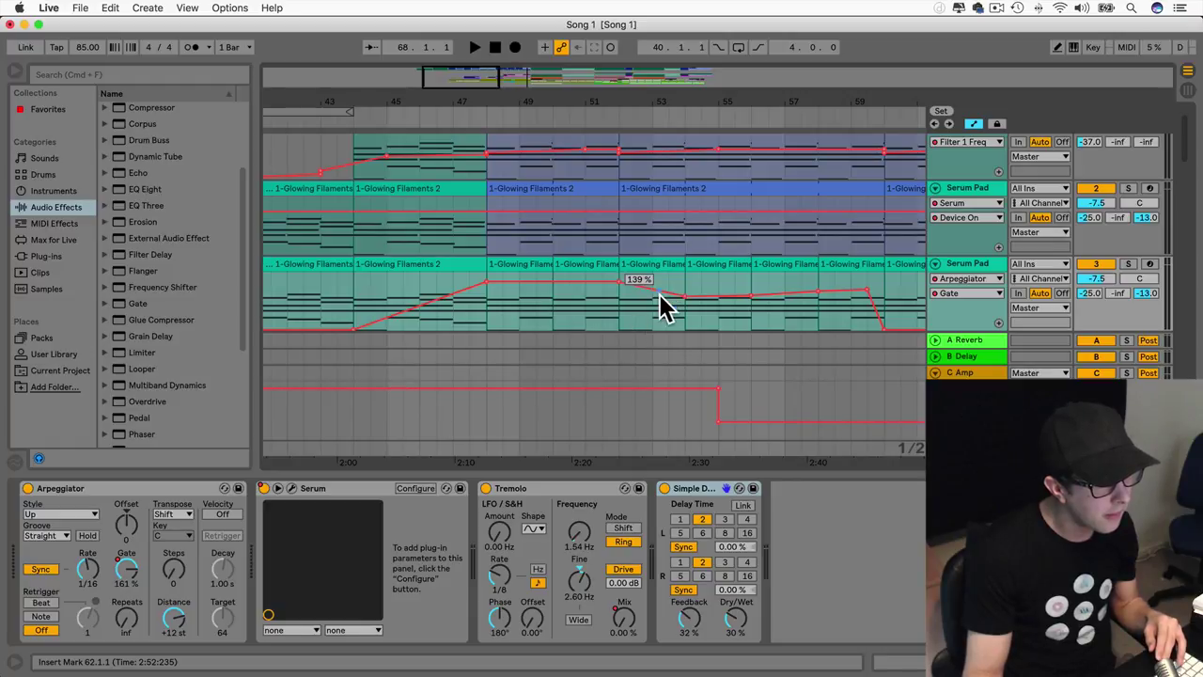
pyautogui.hscroll(3, 719, 320)
pyautogui.hscroll(6, 707, 317)
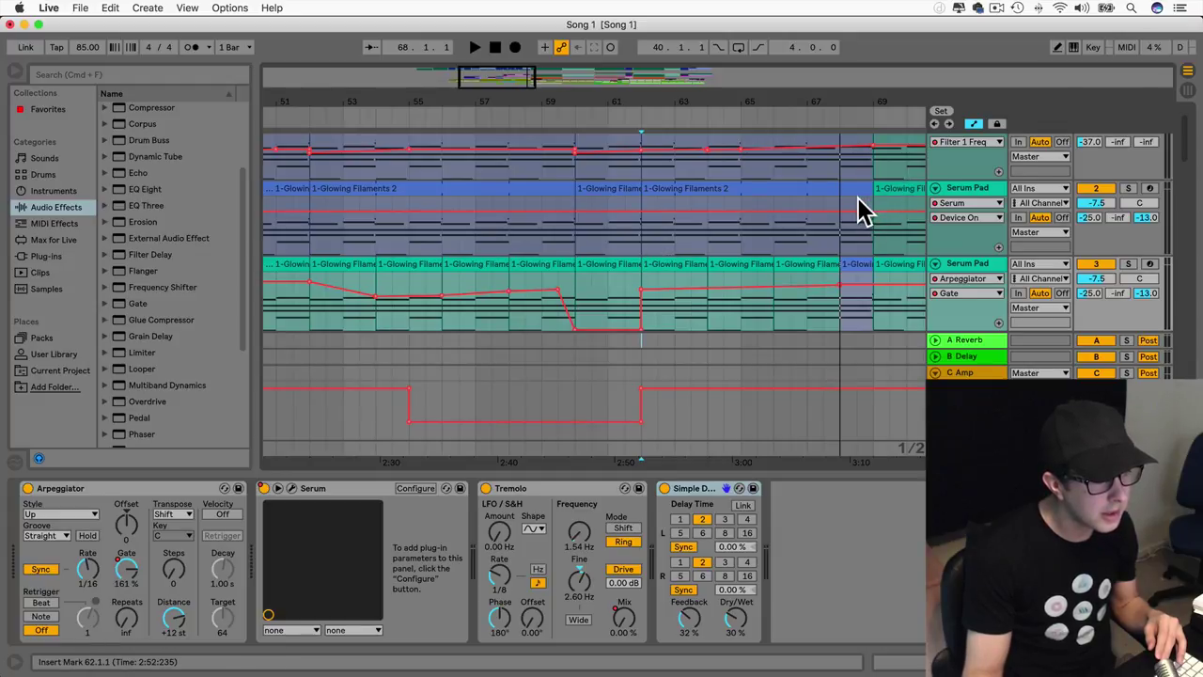
# Step: Copy the two-bar clips at bar 60 on the Main Pad and first Serum Pad across bars 62 to 68
pyautogui.scroll(1, 856, 207)
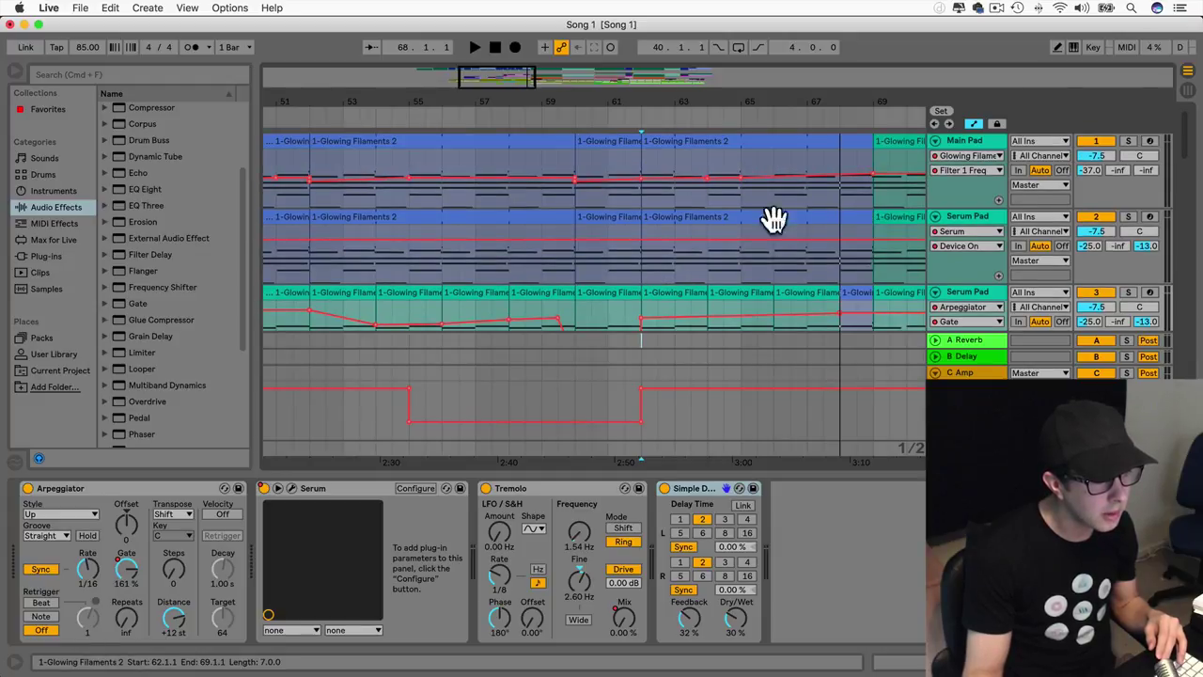
pyautogui.click(611, 143)
pyautogui.moveTo(611, 143); pyautogui.dragTo(724, 141)
pyautogui.moveTo(758, 140); pyautogui.dragTo(788, 140)
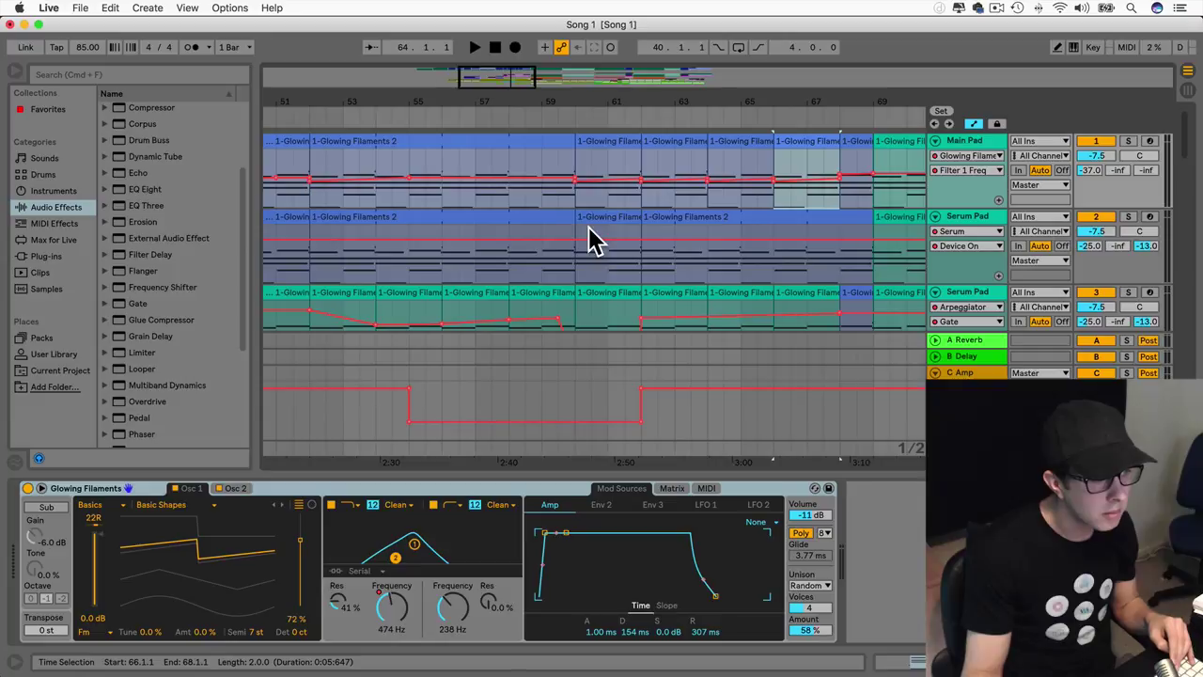
pyautogui.moveTo(612, 220); pyautogui.dragTo(797, 217)
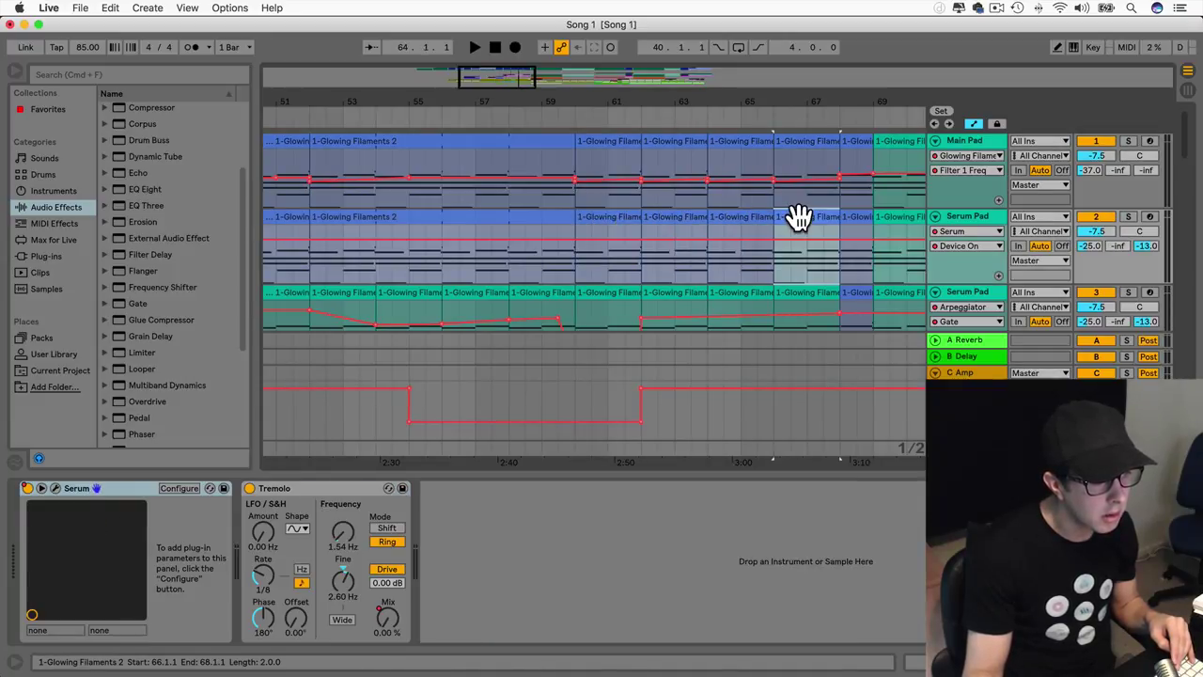
# Step: Delete the one-bar clips at bar 68 on the Main Pad and both Serum Pad tracks
pyautogui.click(854, 216)
pyautogui.press('Delete')
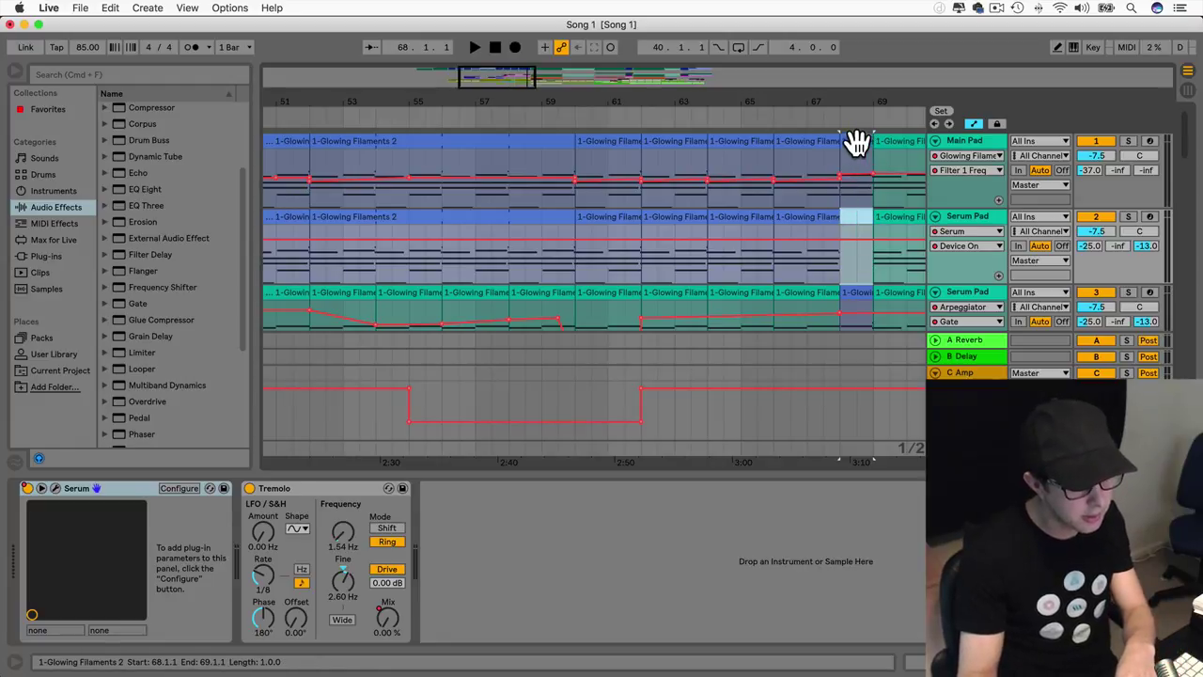
pyautogui.click(859, 143)
pyautogui.press('Delete')
pyautogui.click(859, 293)
# Step: Examine the clips and automation on the tracks below the pads around bars 61 to 69
pyautogui.scroll(-10, 860, 296)
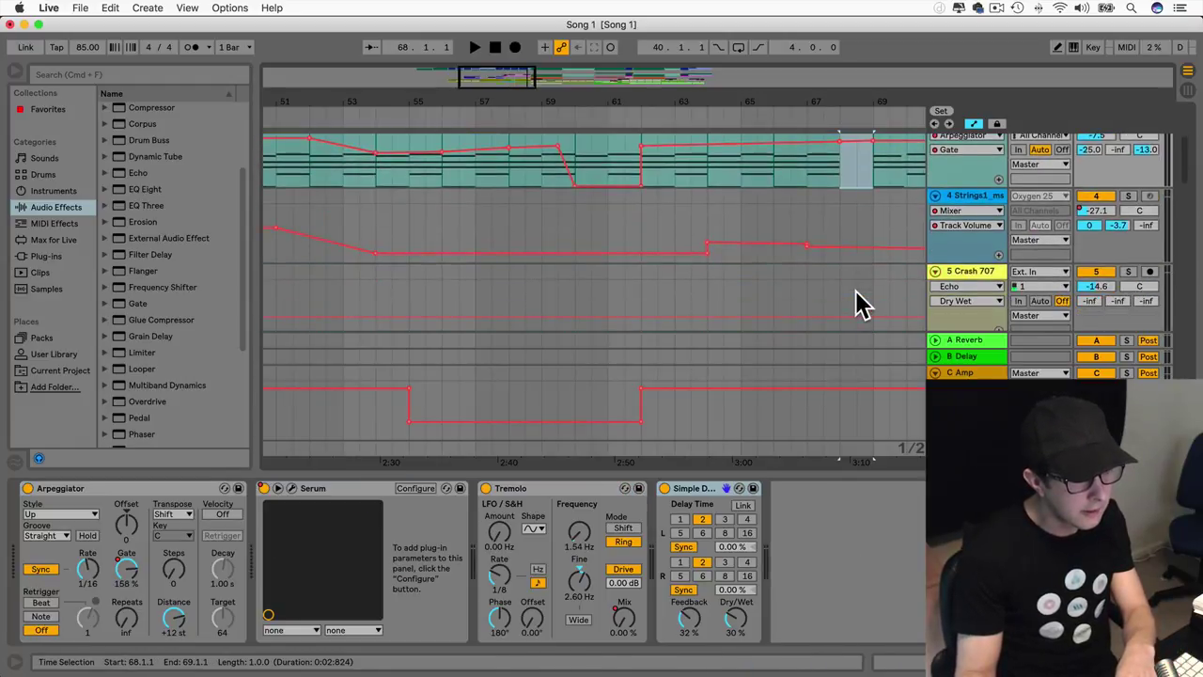
pyautogui.scroll(10, 857, 301)
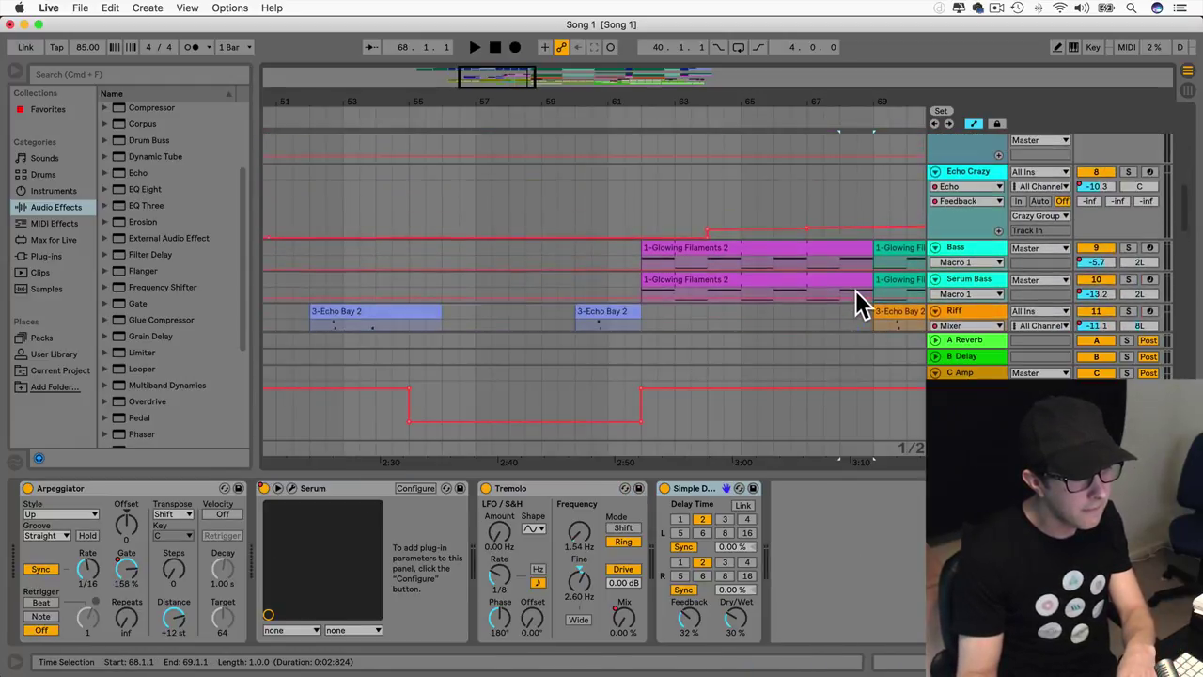
pyautogui.scroll(-10, 856, 301)
pyautogui.hscroll(2, 856, 301)
pyautogui.scroll(2, 856, 291)
pyautogui.scroll(-6, 857, 290)
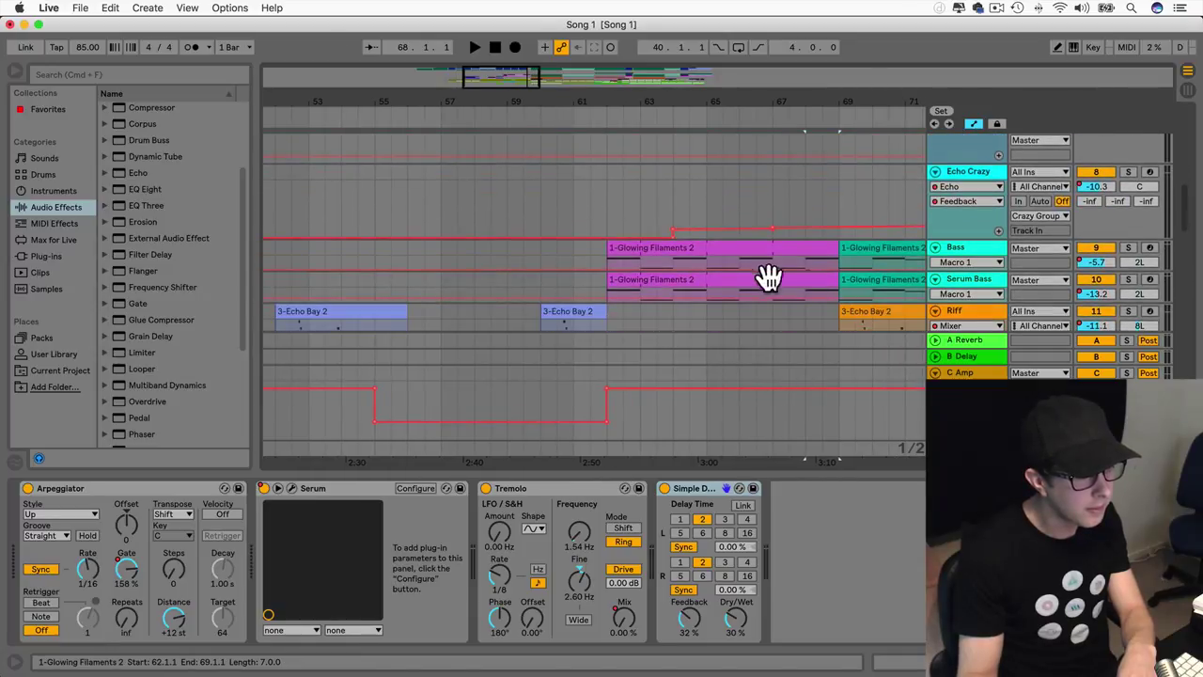
pyautogui.scroll(3, 607, 258)
pyautogui.scroll(6, 607, 272)
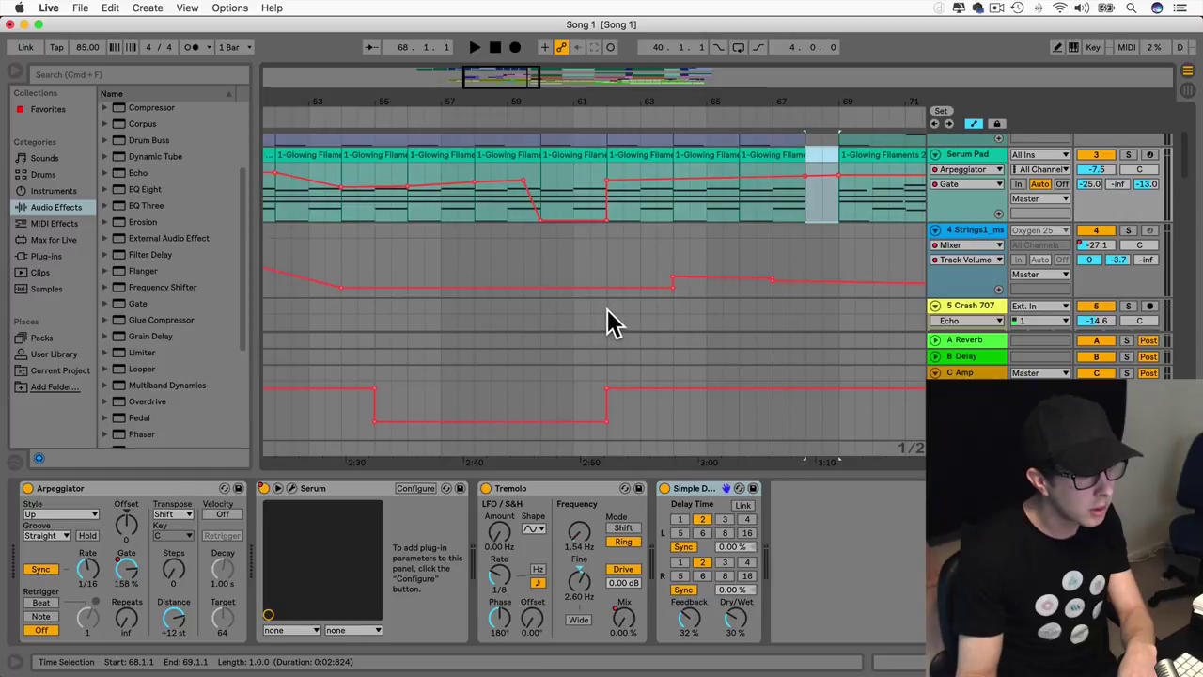
pyautogui.click(606, 310)
pyautogui.scroll(-6, 607, 310)
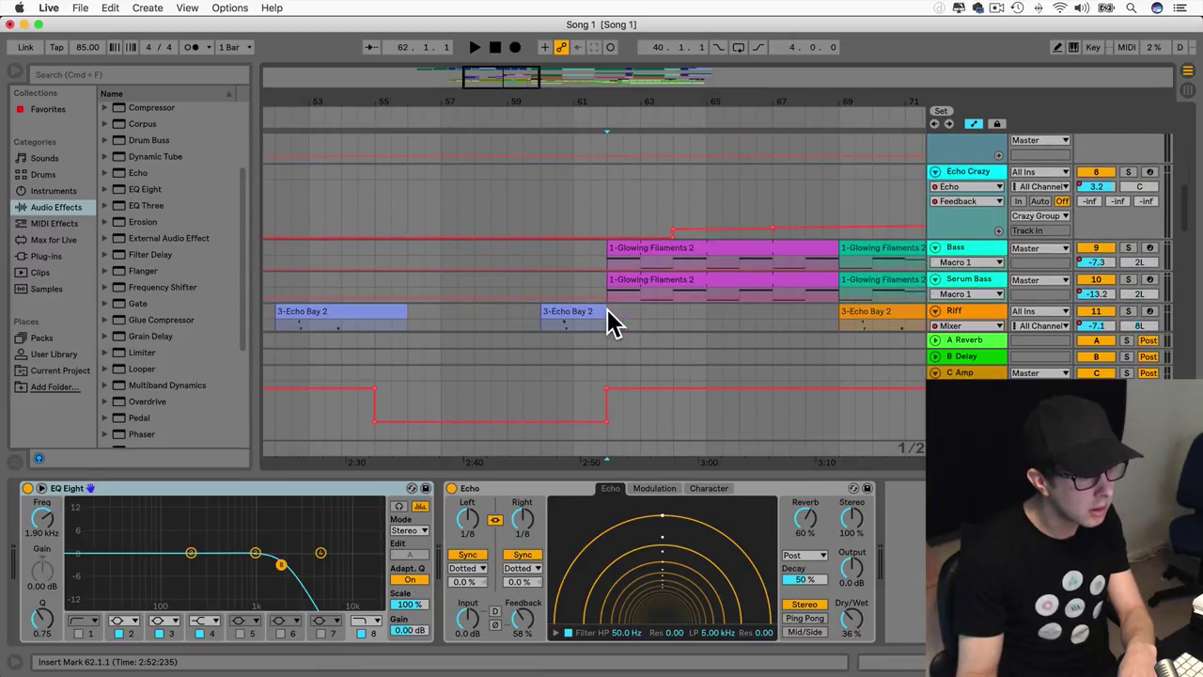
pyautogui.scroll(-3, 607, 310)
pyautogui.scroll(8, 607, 308)
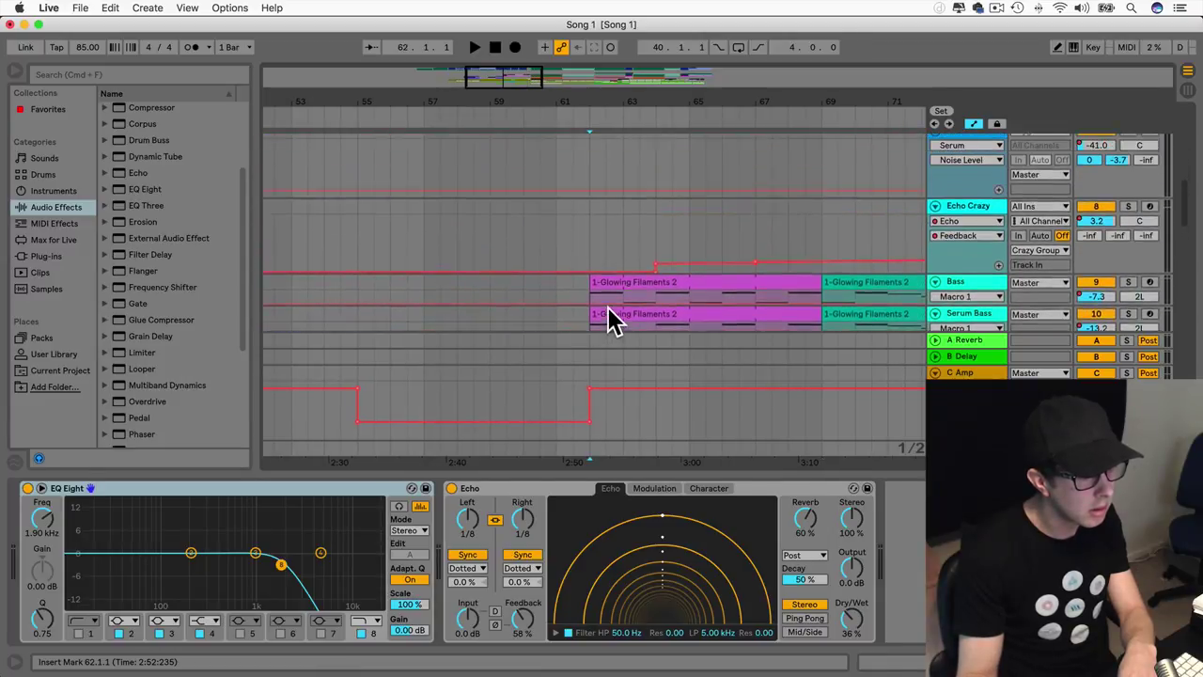
# Step: Move the seven-bar Bass and Serum Bass clips from bar 62 to start at bar 60
pyautogui.moveTo(518, 80); pyautogui.dragTo(518, 62)
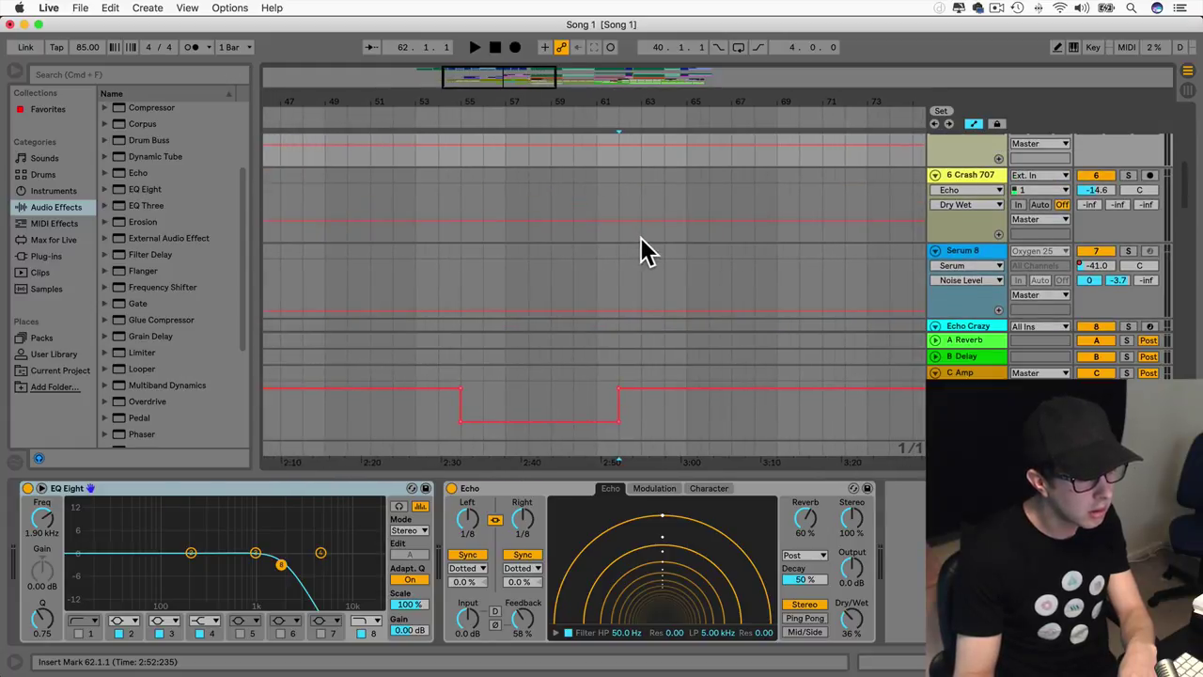
pyautogui.scroll(-8, 641, 239)
pyautogui.moveTo(710, 471); pyautogui.dragTo(709, 564)
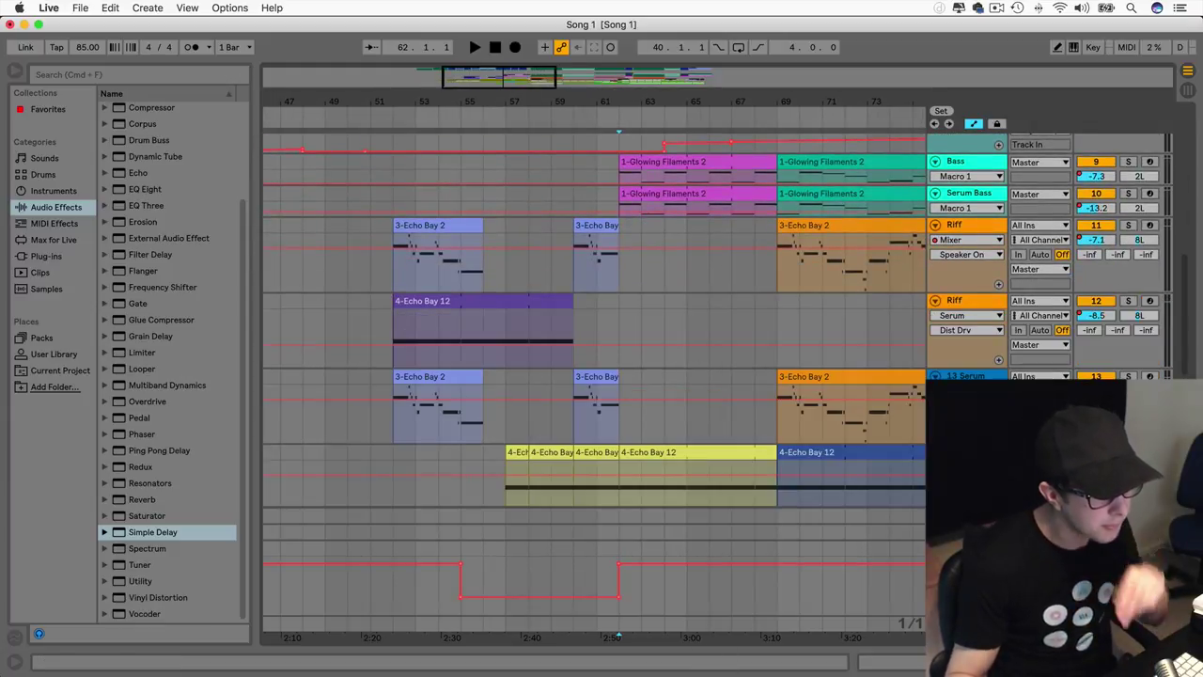
pyautogui.scroll(10, 642, 282)
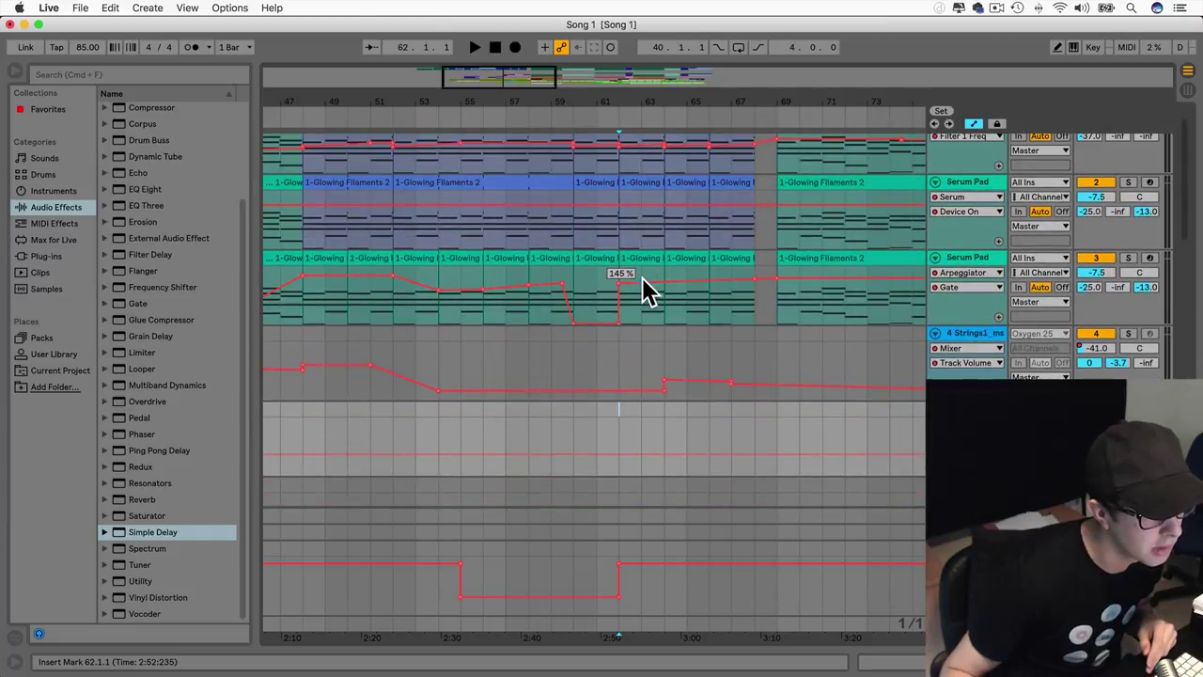
pyautogui.click(576, 270)
pyautogui.scroll(-3, 576, 275)
pyautogui.scroll(-3, 575, 278)
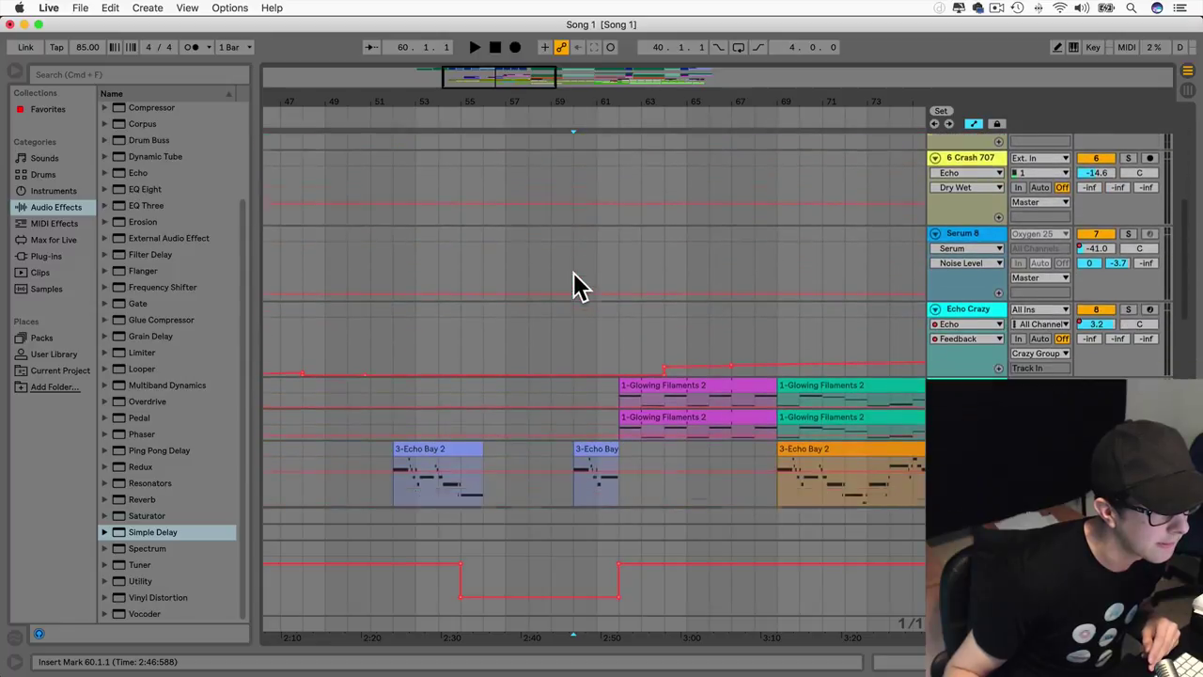
pyautogui.moveTo(610, 301); pyautogui.dragTo(773, 341)
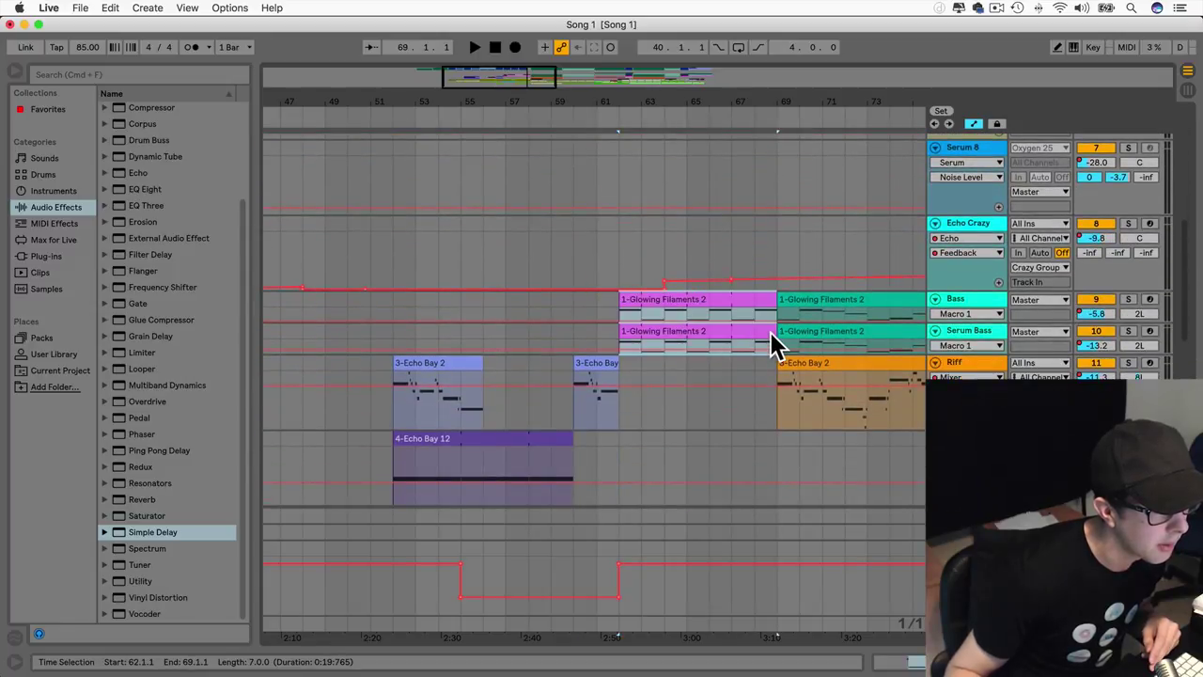
pyautogui.moveTo(626, 297); pyautogui.dragTo(574, 305)
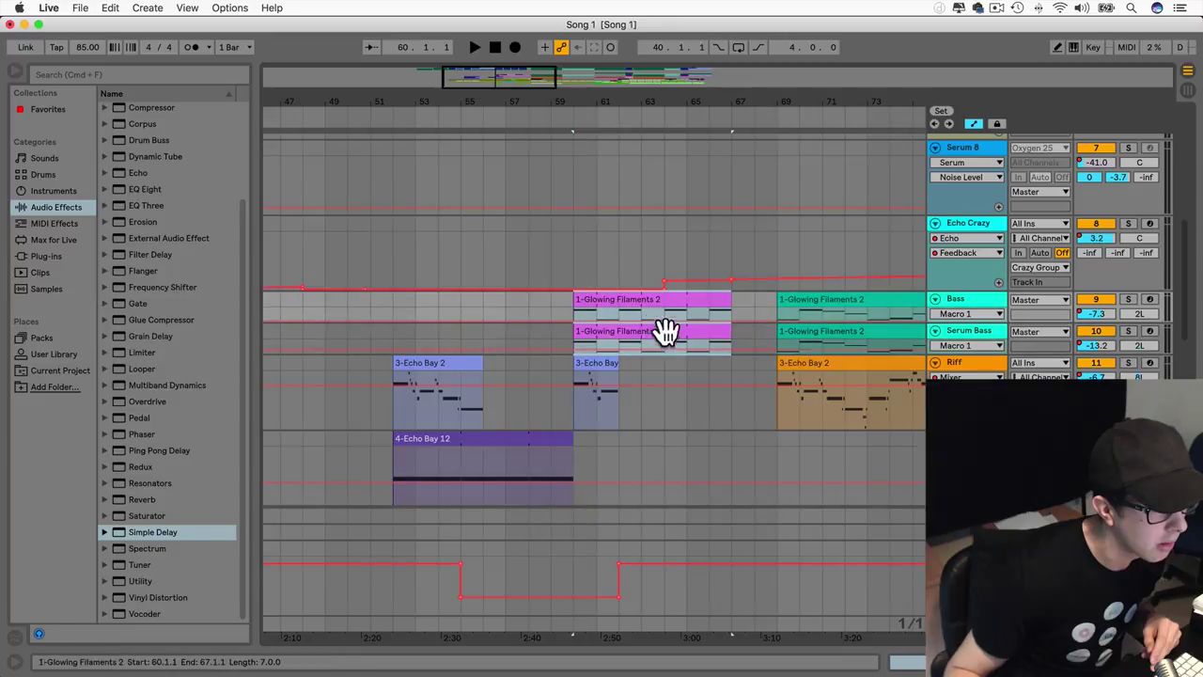
# Step: Trim the yellow Tube clip to end at bar 68 and delete bar 68 of the orange 7-Echo Bay 2 clip below it
pyautogui.scroll(-5, 699, 357)
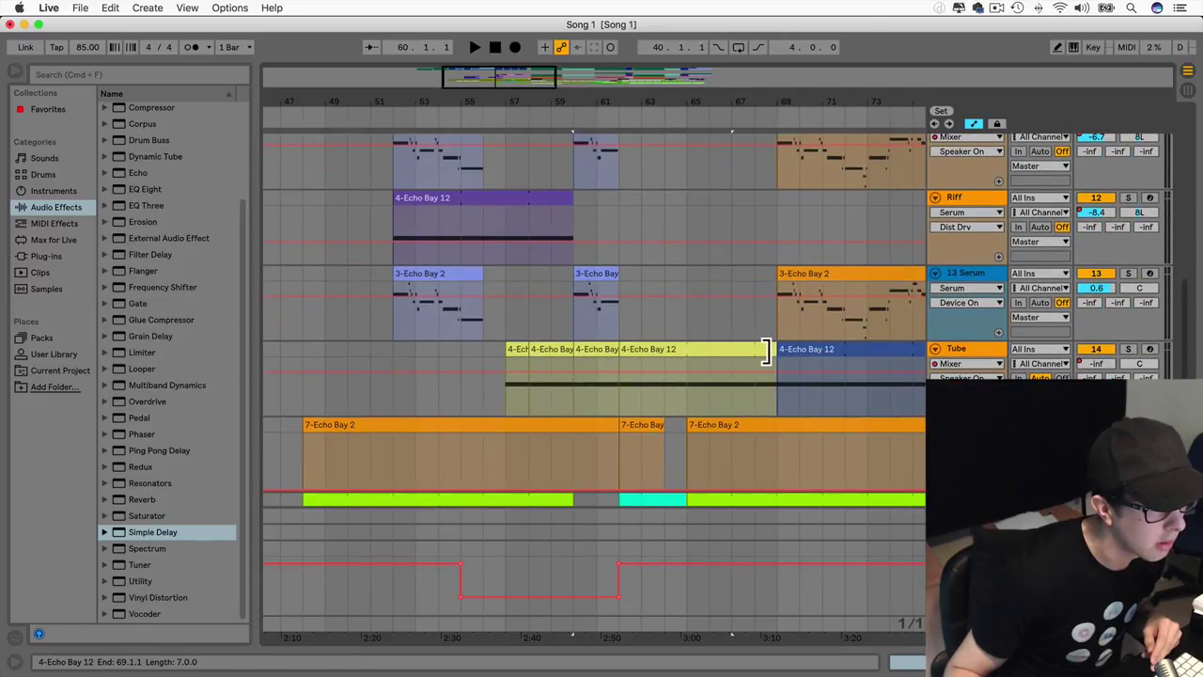
pyautogui.moveTo(766, 350); pyautogui.dragTo(754, 350)
pyautogui.moveTo(760, 437); pyautogui.dragTo(776, 425)
pyautogui.press('Delete')
# Step: Delete bar 68 from the drum clip above the 17 Drum Rack track and from the Shaker clip
pyautogui.scroll(-5, 775, 425)
pyautogui.moveTo(754, 357); pyautogui.dragTo(772, 341)
pyautogui.scroll(-5, 771, 340)
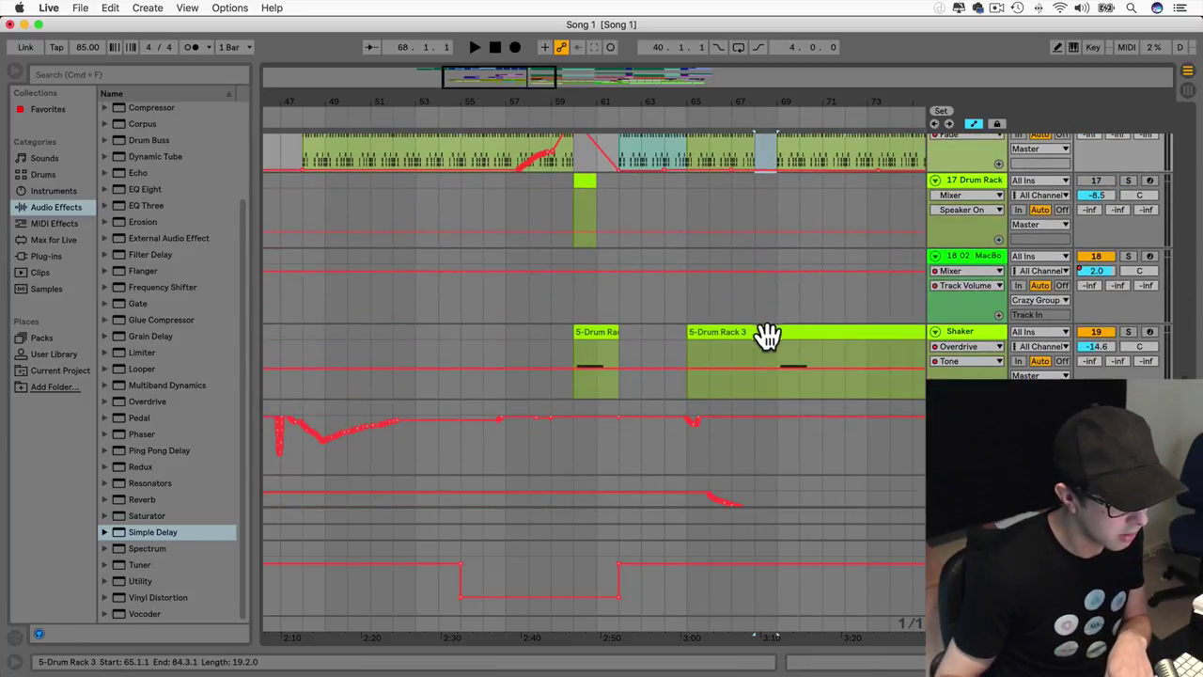
pyautogui.click(769, 352)
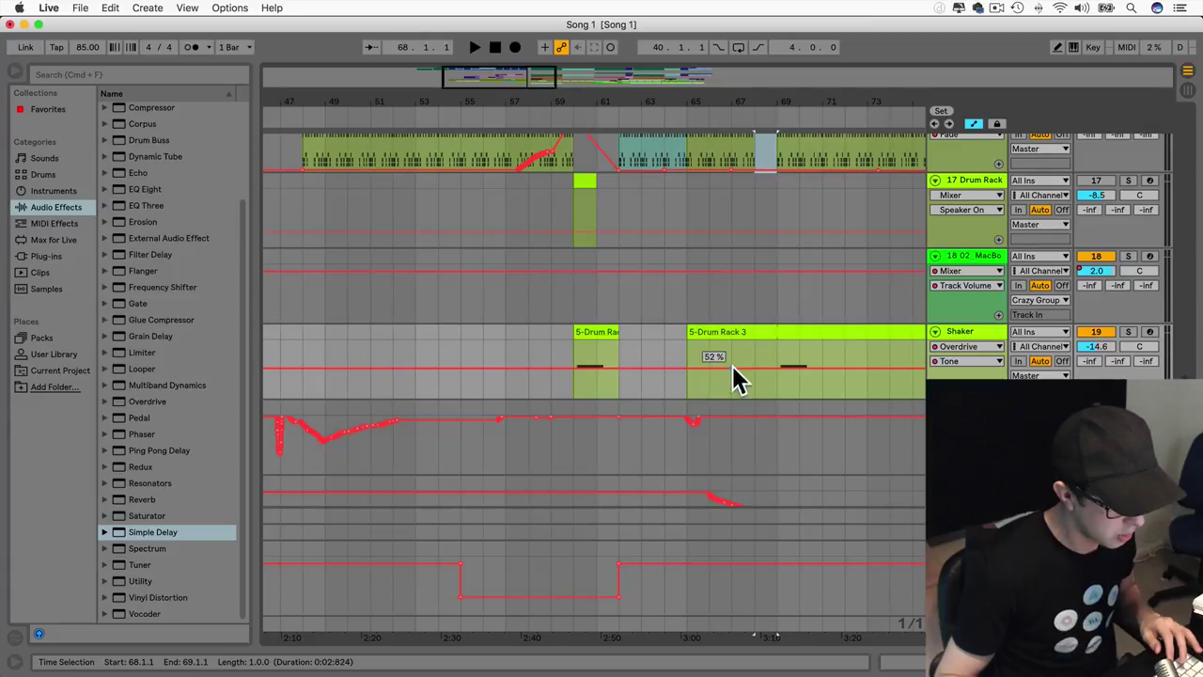
pyautogui.moveTo(757, 363); pyautogui.dragTo(769, 342)
pyautogui.press('Delete')
# Step: Select bars 40 to 69 from the Riffs group track up to Main Pad and shift the selection one bar later
pyautogui.scroll(-2, 738, 365)
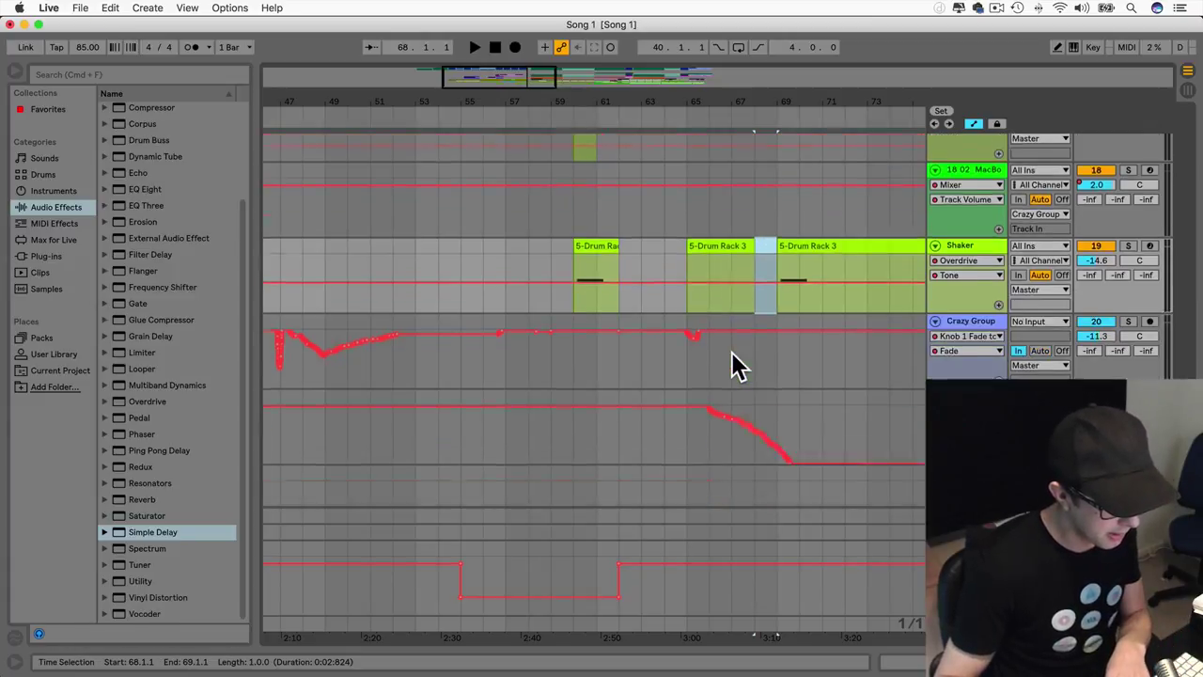
pyautogui.scroll(-4, 732, 361)
pyautogui.scroll(3, 738, 372)
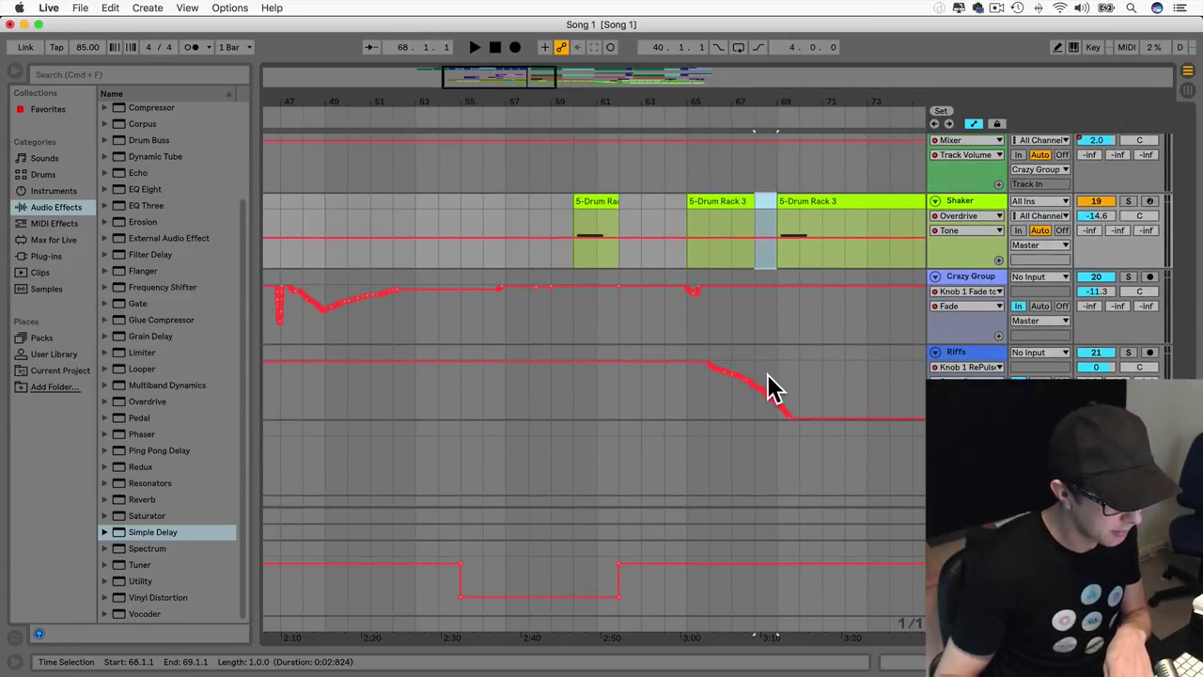
pyautogui.moveTo(778, 390); pyautogui.dragTo(377, 161)
pyautogui.hscroll(5, 430, 210)
pyautogui.hscroll(2, 430, 209)
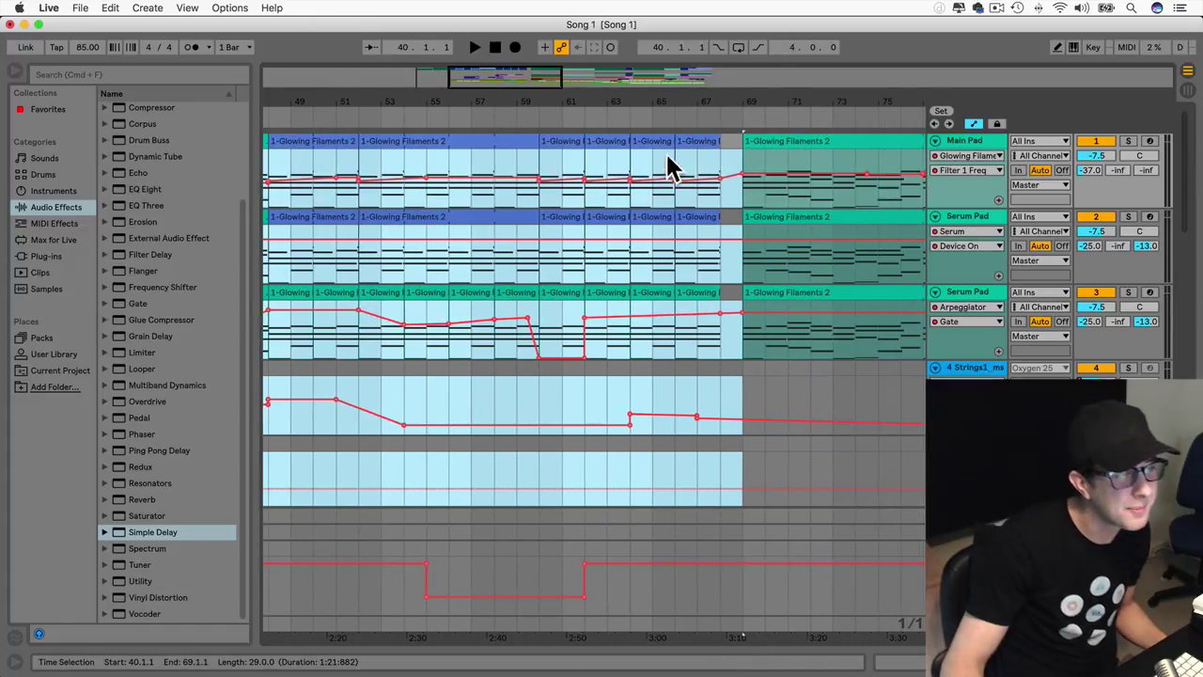
pyautogui.moveTo(687, 142); pyautogui.dragTo(713, 145)
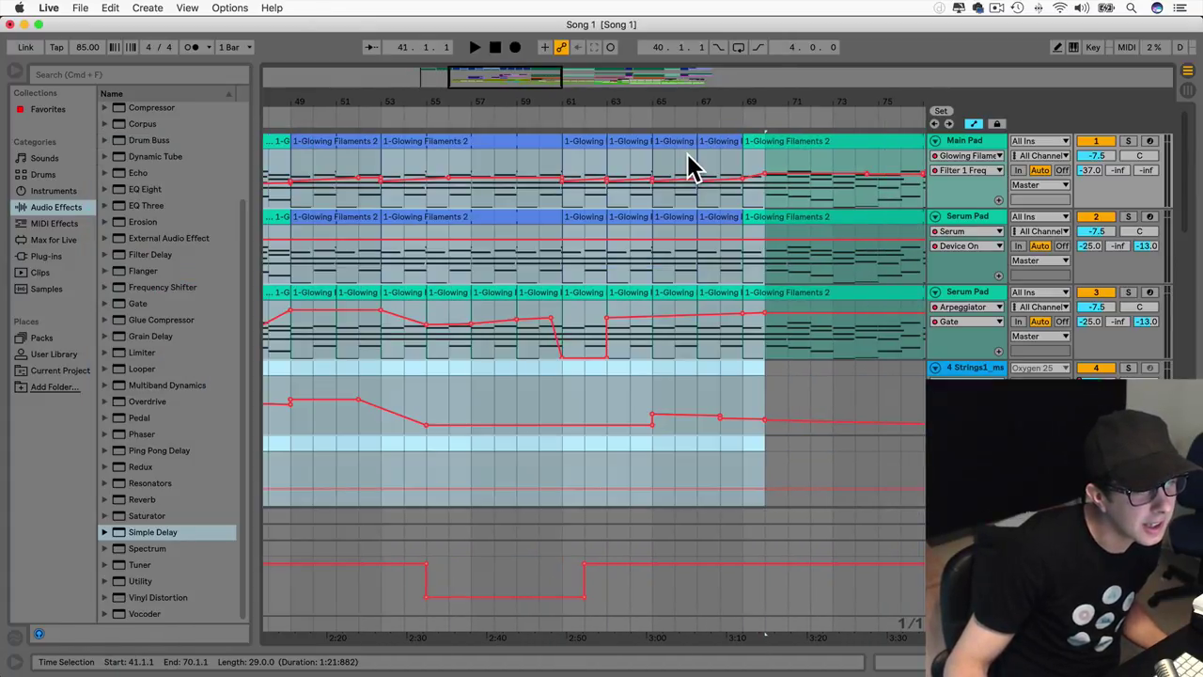
# Step: Play the shifted arrangement from bar 40 to check the Serum Pad entrance, and stop playback
pyautogui.hscroll(-6, 430, 263)
pyautogui.click(358, 299)
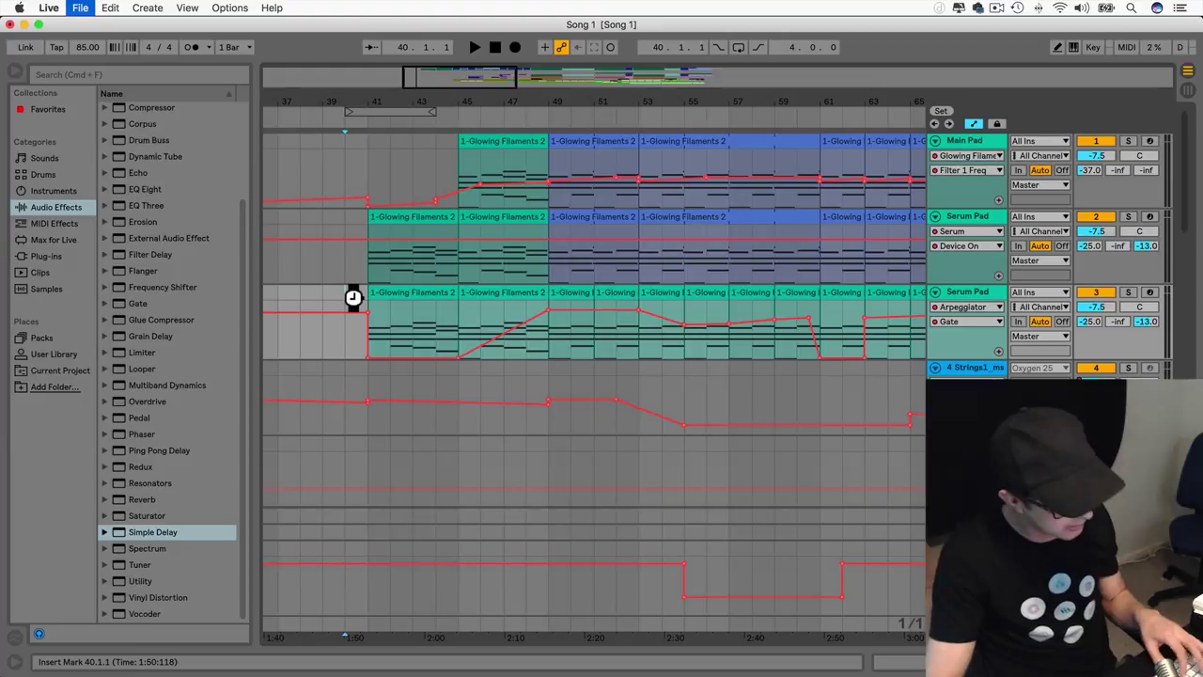
pyautogui.press('space')
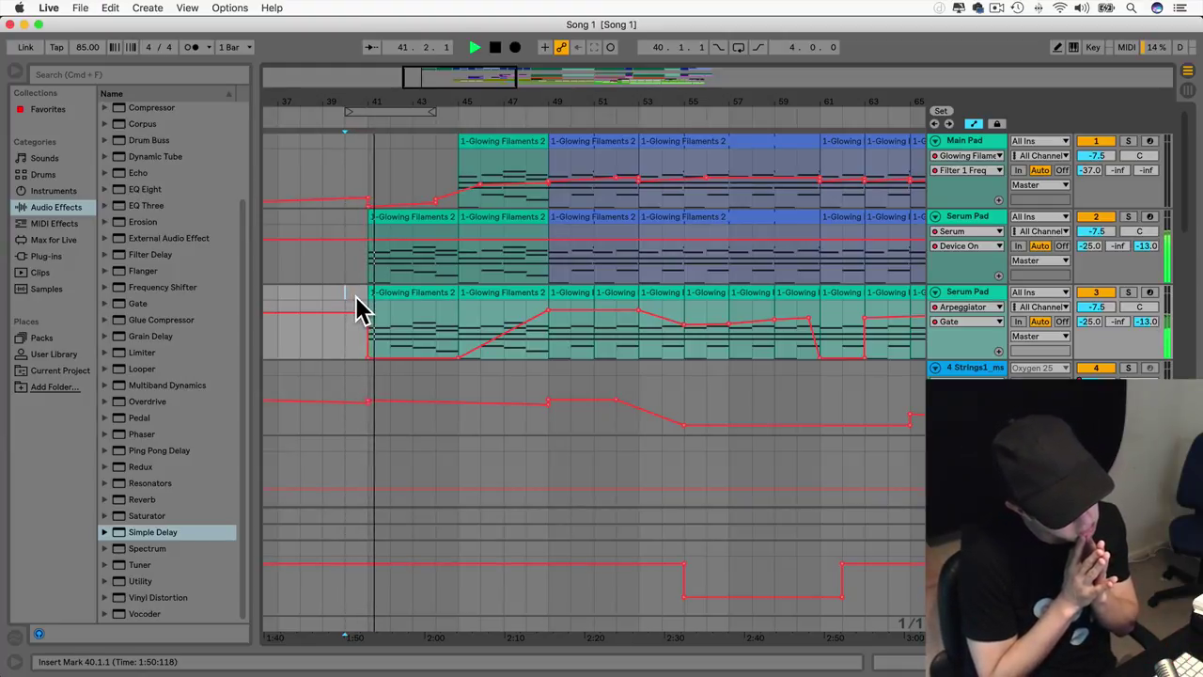
pyautogui.press('space')
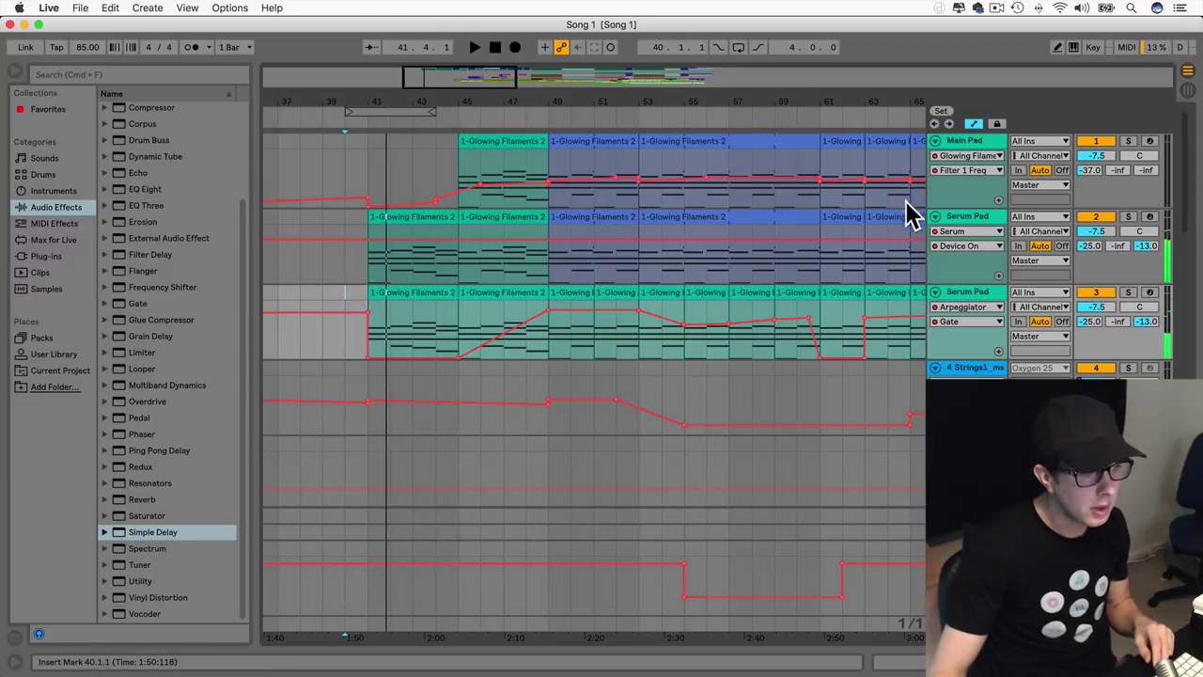
# Step: Expose the filter cutoff of the first Serum Pad's Serum as the track's automation parameter and close the plug-in window
pyautogui.doubleClick(980, 216)
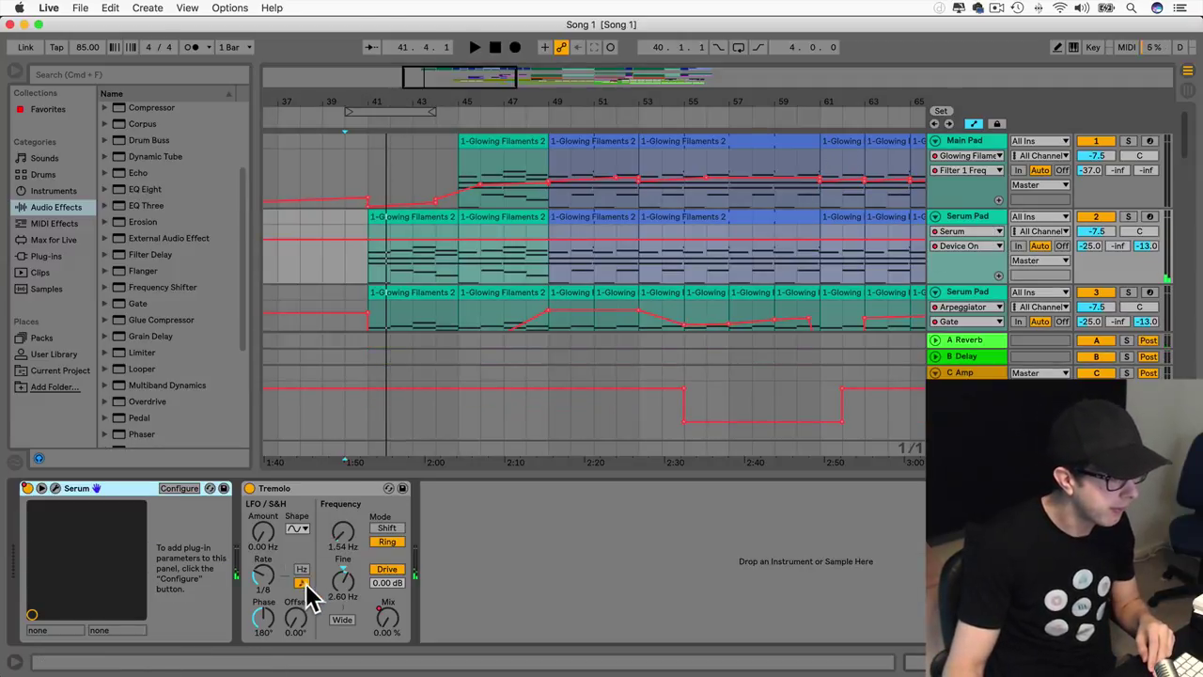
pyautogui.click(55, 489)
pyautogui.click(828, 295)
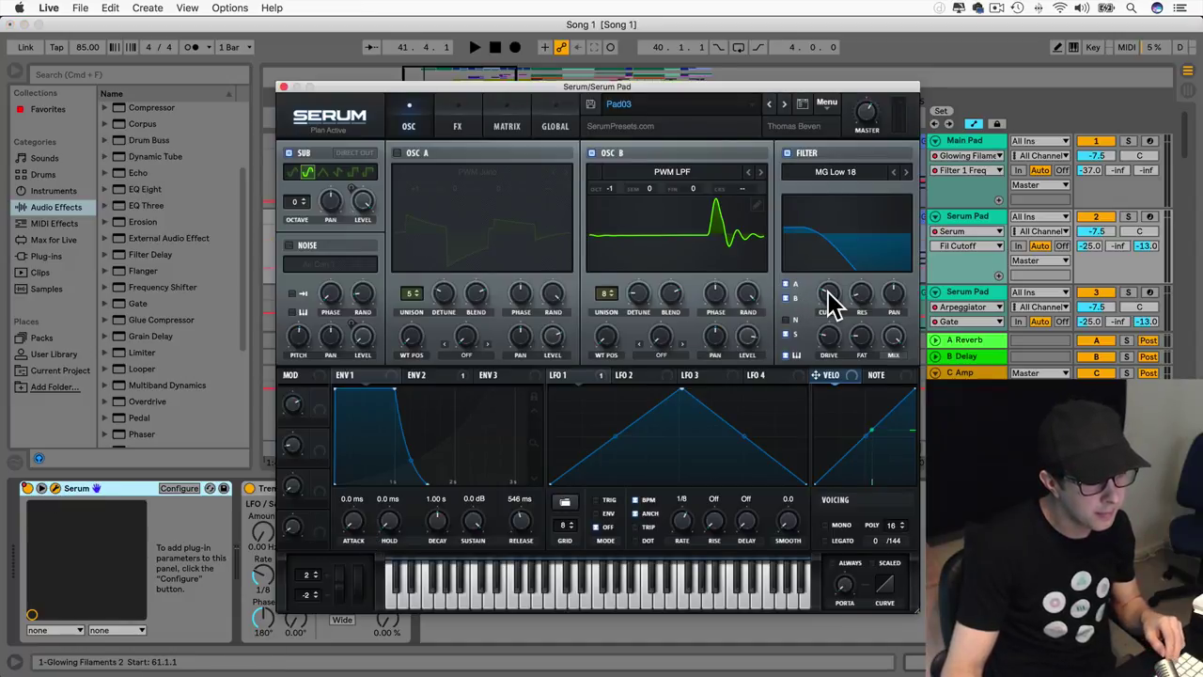
pyautogui.click(282, 84)
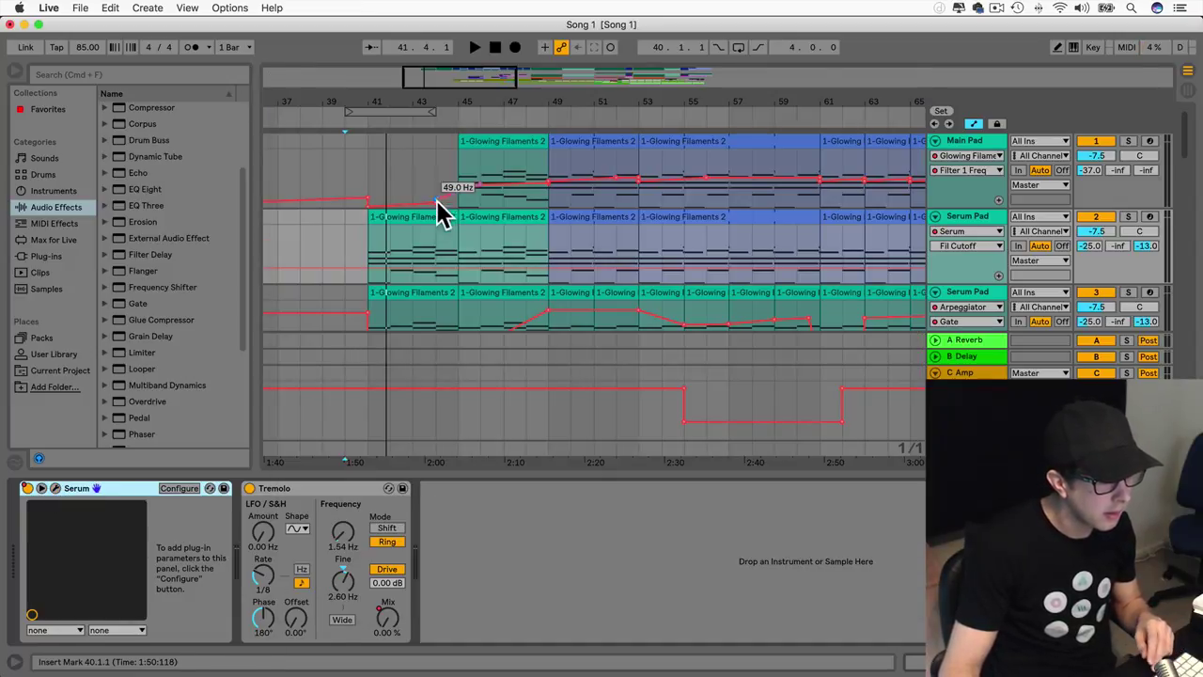
# Step: Keep the first Serum Pad's Fil Cutoff low until bar 43, raise it by bar 45, and listen from bar 40
pyautogui.moveTo(363, 270); pyautogui.dragTo(363, 283)
pyautogui.press('space')
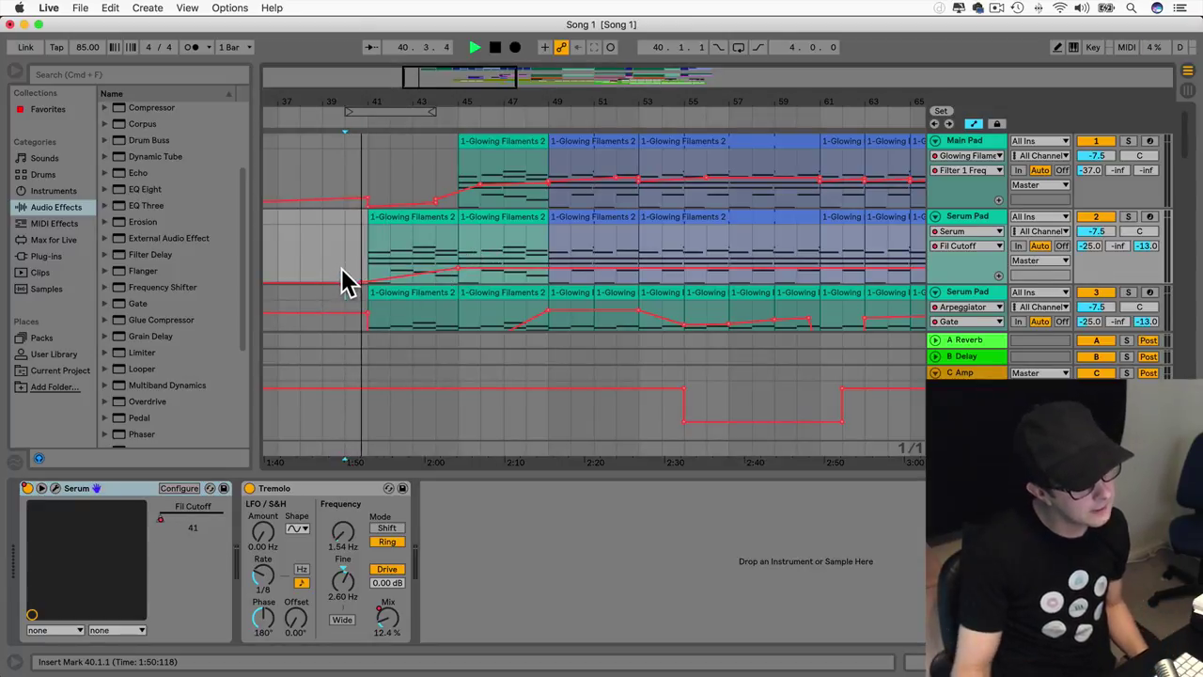
pyautogui.scroll(-2, 343, 282)
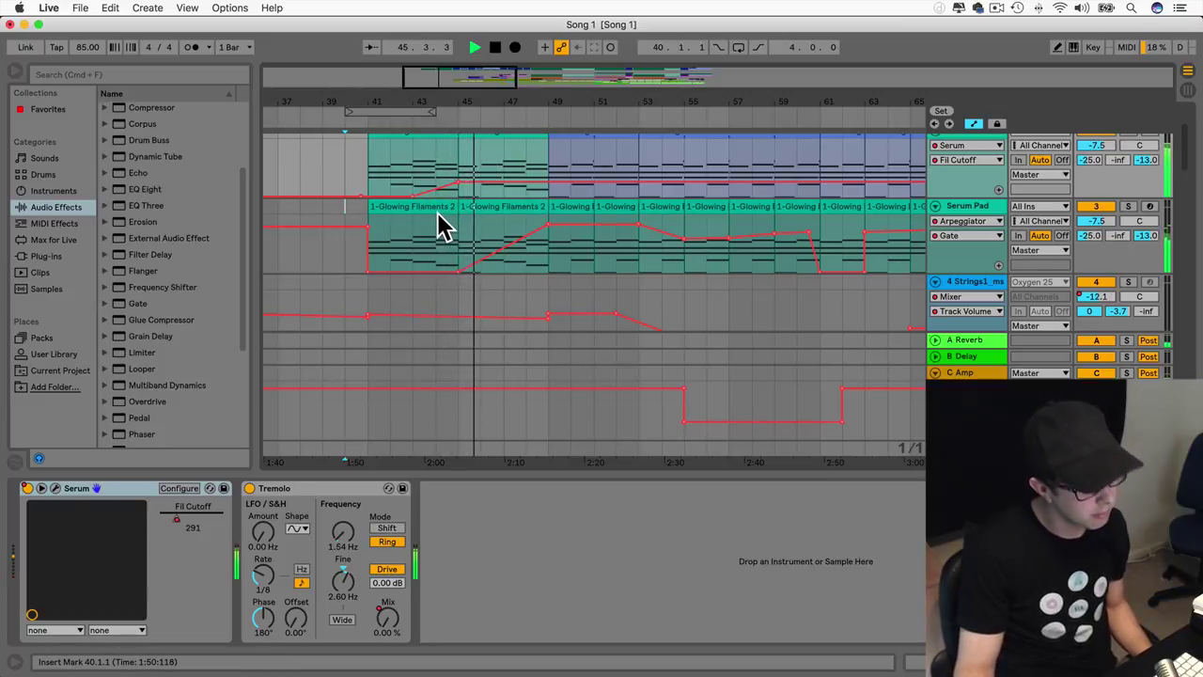
pyautogui.scroll(3, 455, 231)
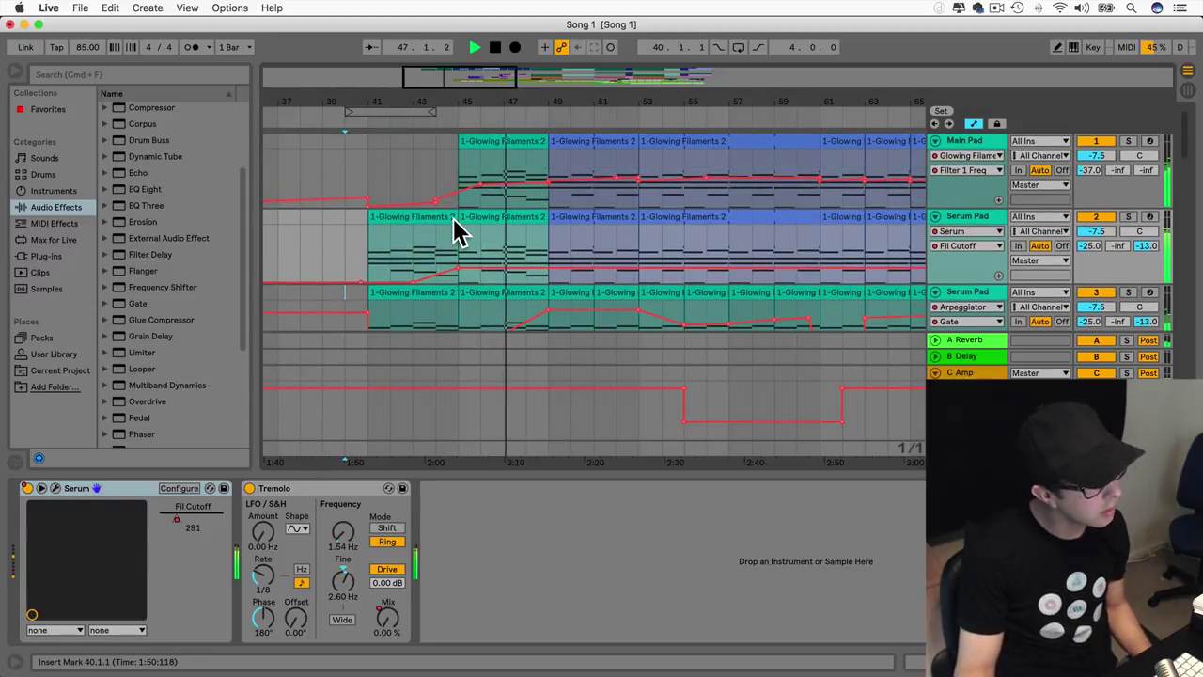
pyautogui.hscroll(2, 454, 231)
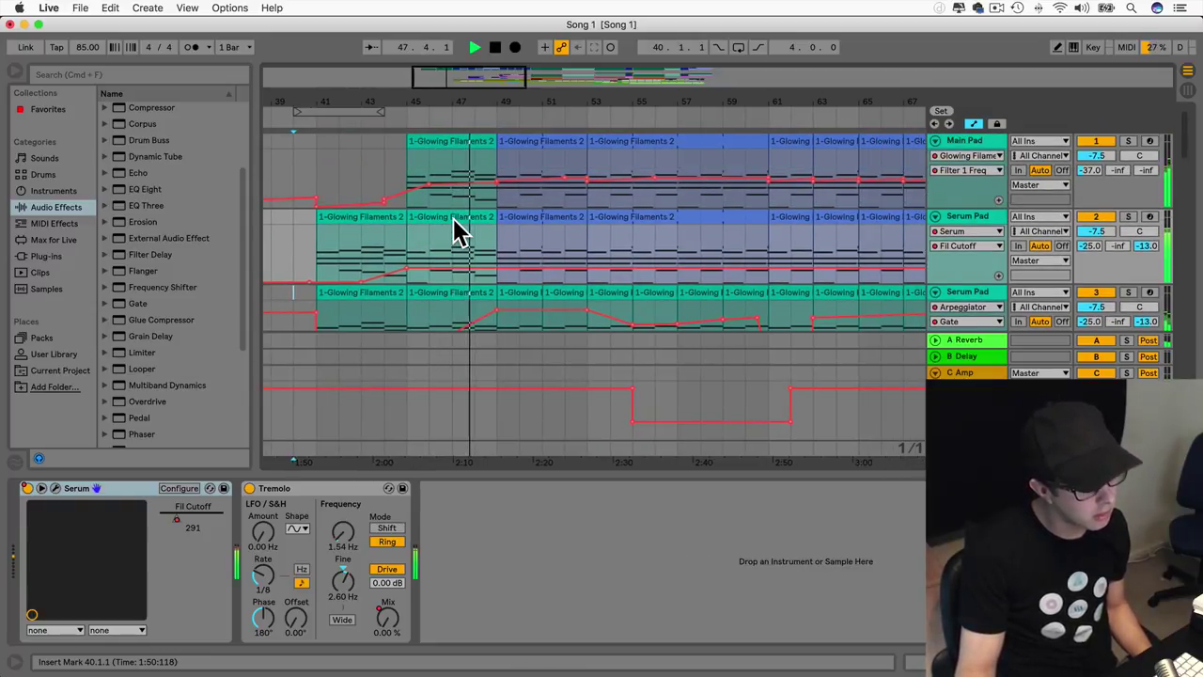
pyautogui.scroll(-3, 456, 230)
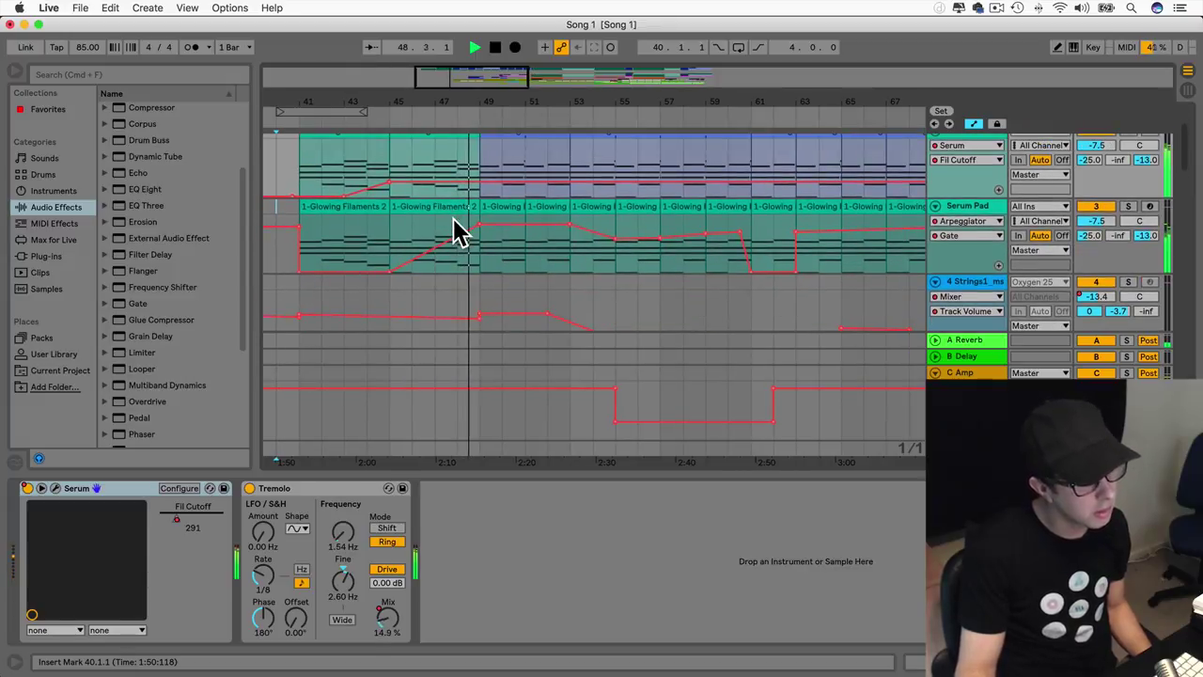
# Step: Flatten the arpeggiated Serum Pad's Gate automation at about 170% from bar 49 to bar 61 and replay from bar 40
pyautogui.hscroll(1, 454, 231)
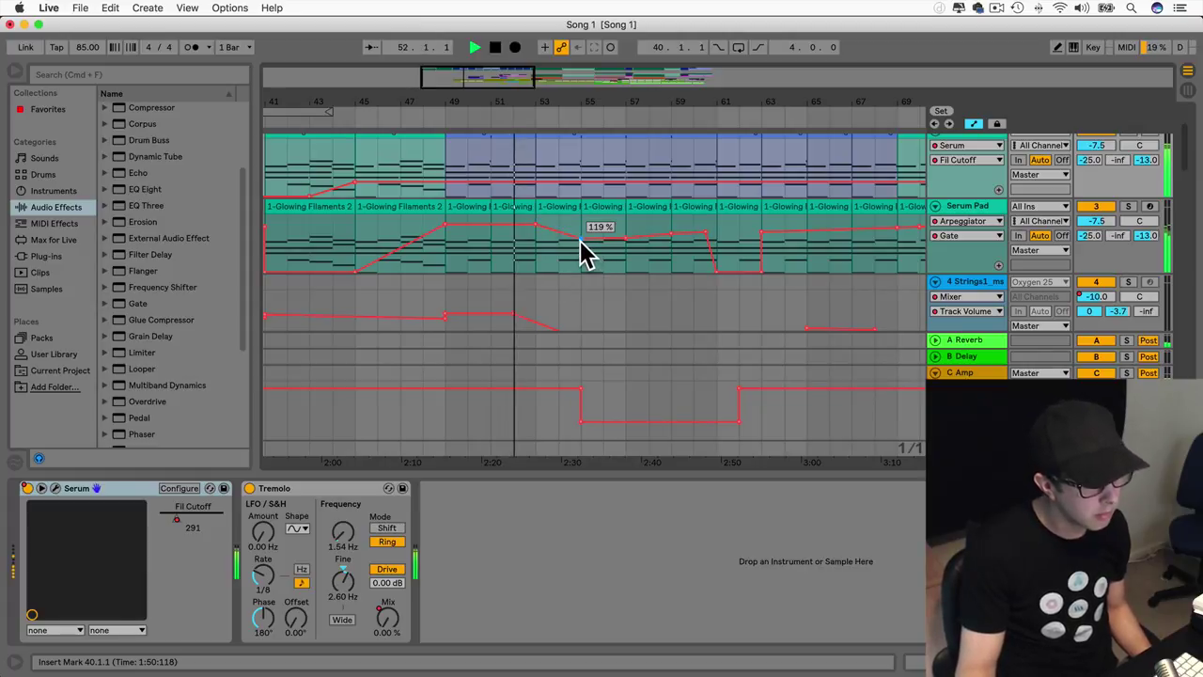
pyautogui.moveTo(581, 238); pyautogui.dragTo(626, 231)
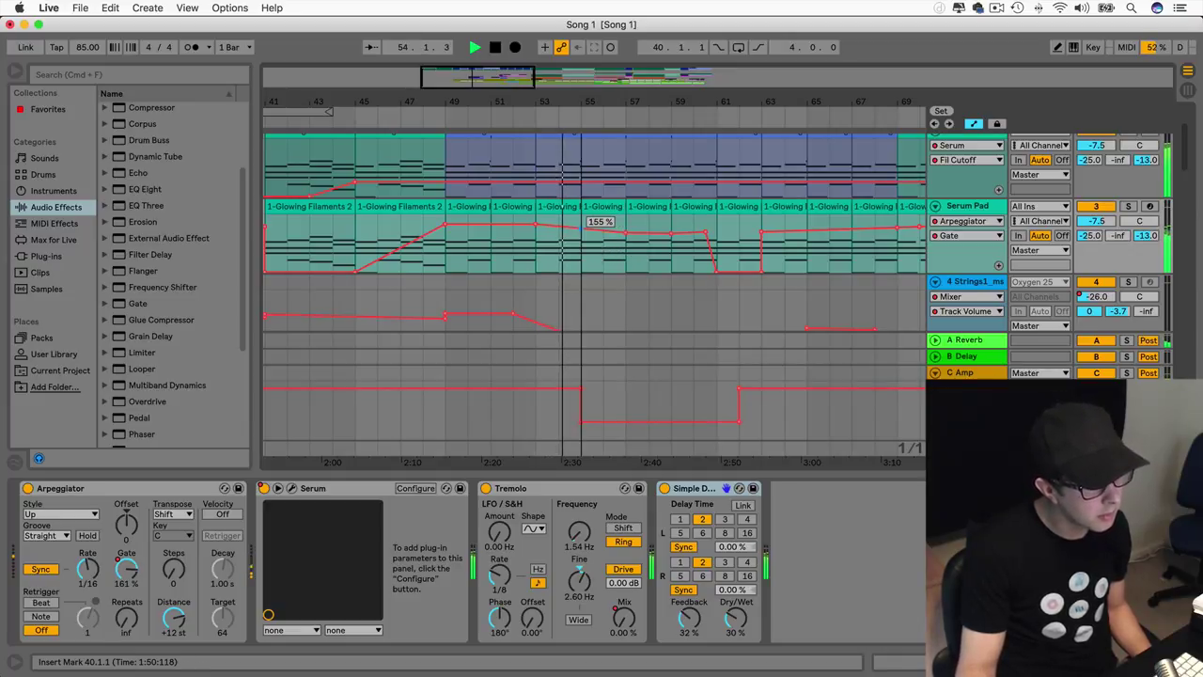
pyautogui.moveTo(535, 224); pyautogui.dragTo(716, 224)
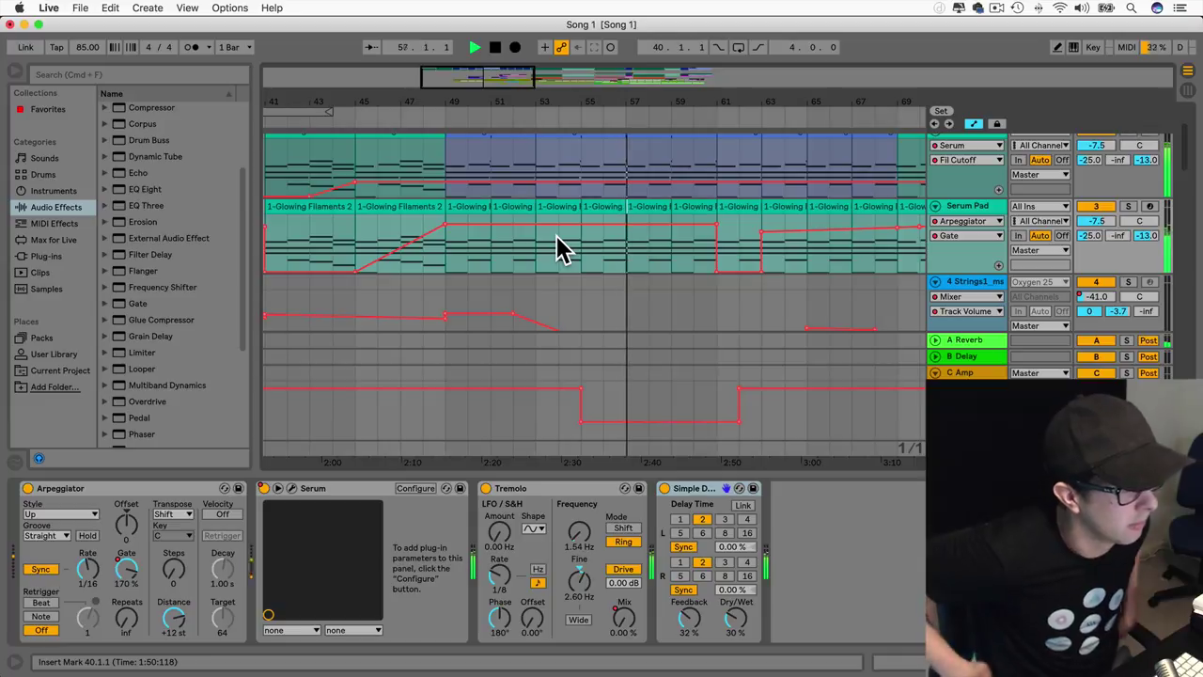
pyautogui.press('space')
pyautogui.press('space')
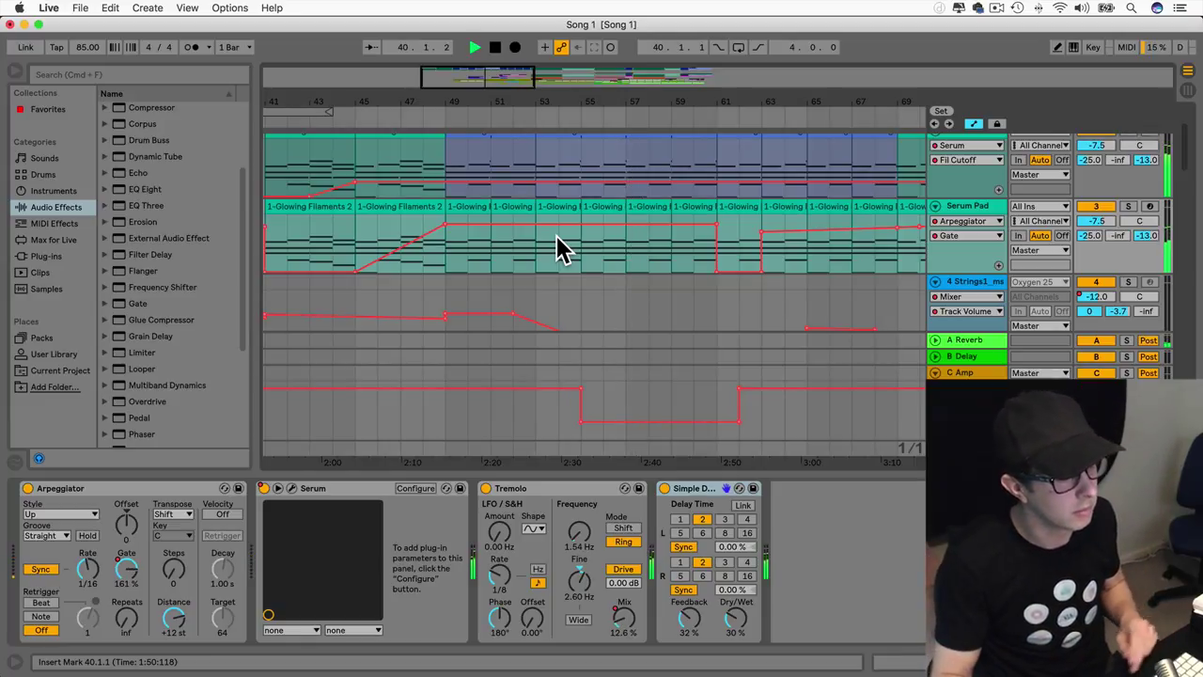
# Step: Switch the arpeggiated Serum Pad's automation display to Serum and open its parameter choices
pyautogui.click(446, 244)
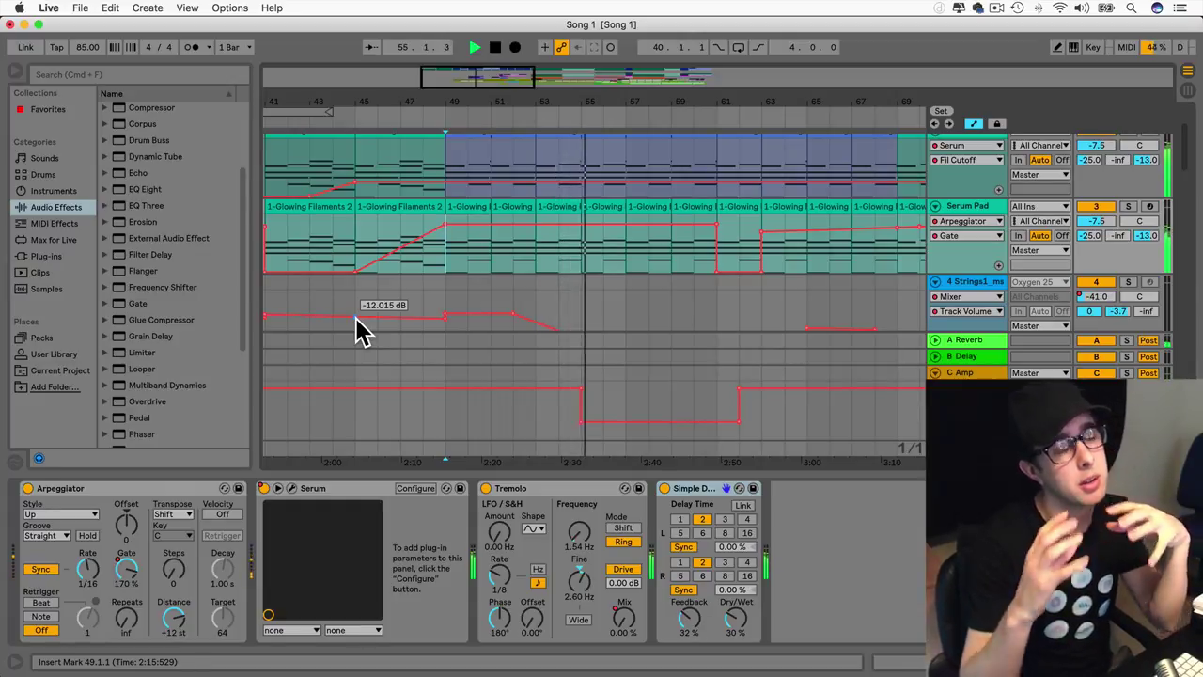
pyautogui.click(978, 222)
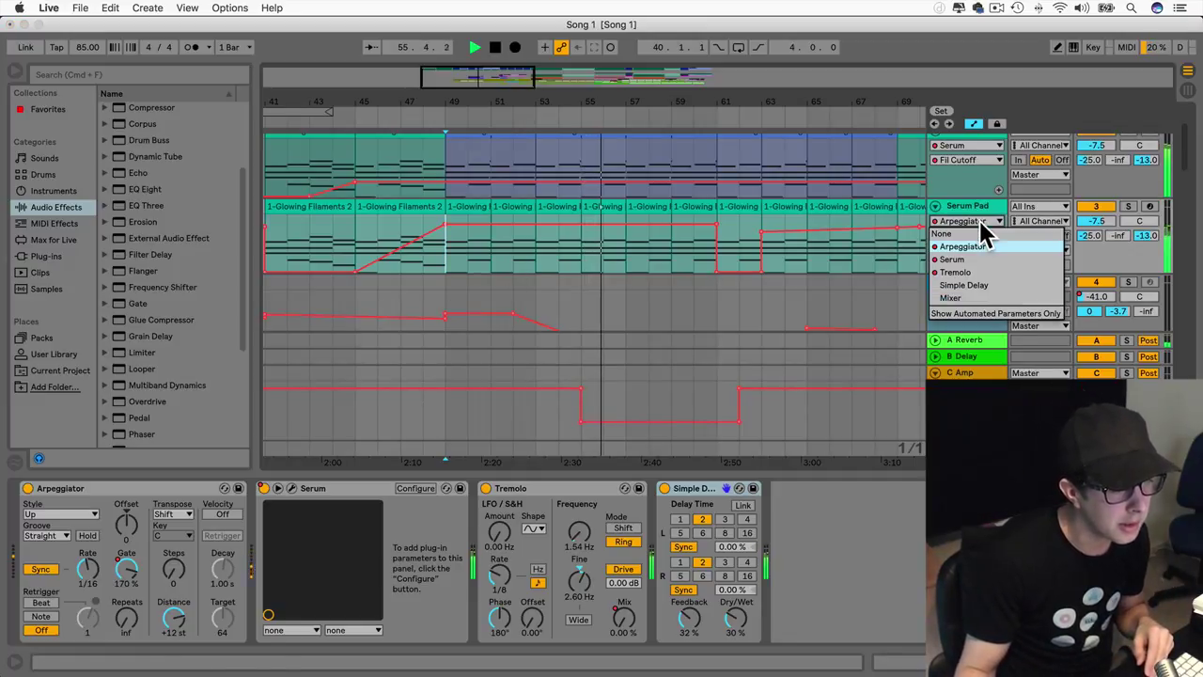
pyautogui.click(968, 258)
pyautogui.click(971, 236)
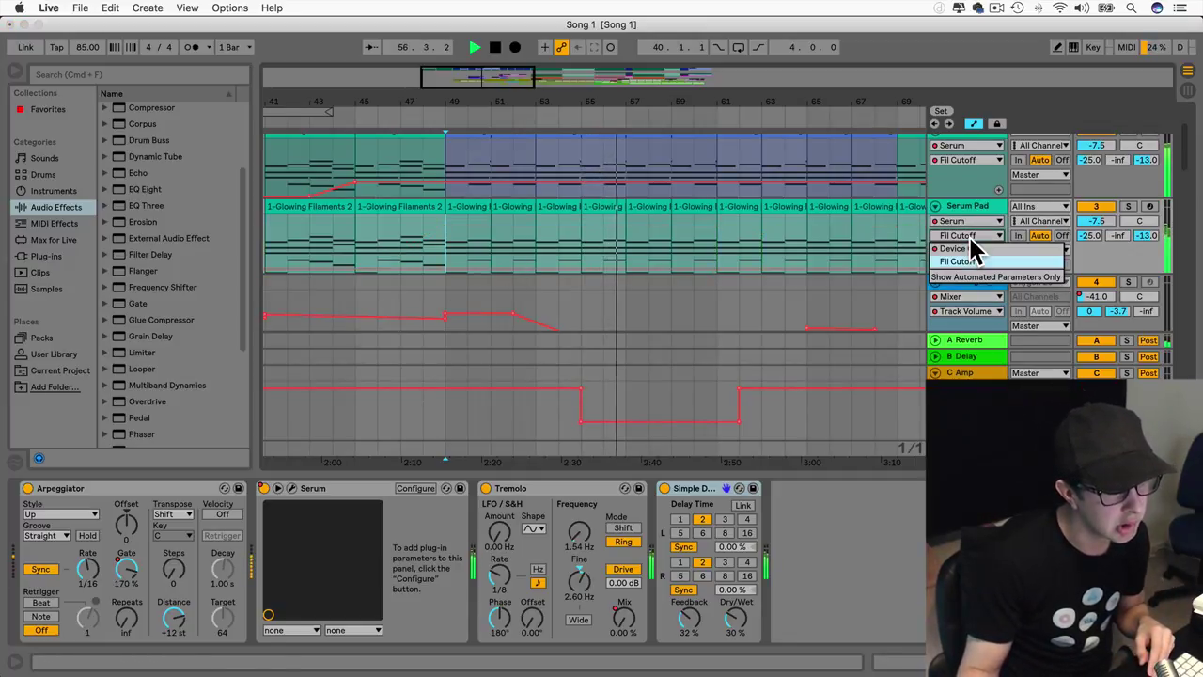
# Step: Review the Serum and Tremolo automation on track 3's Serum Pad, ending on the Arpeggiator automation
pyautogui.click(964, 254)
pyautogui.click(972, 222)
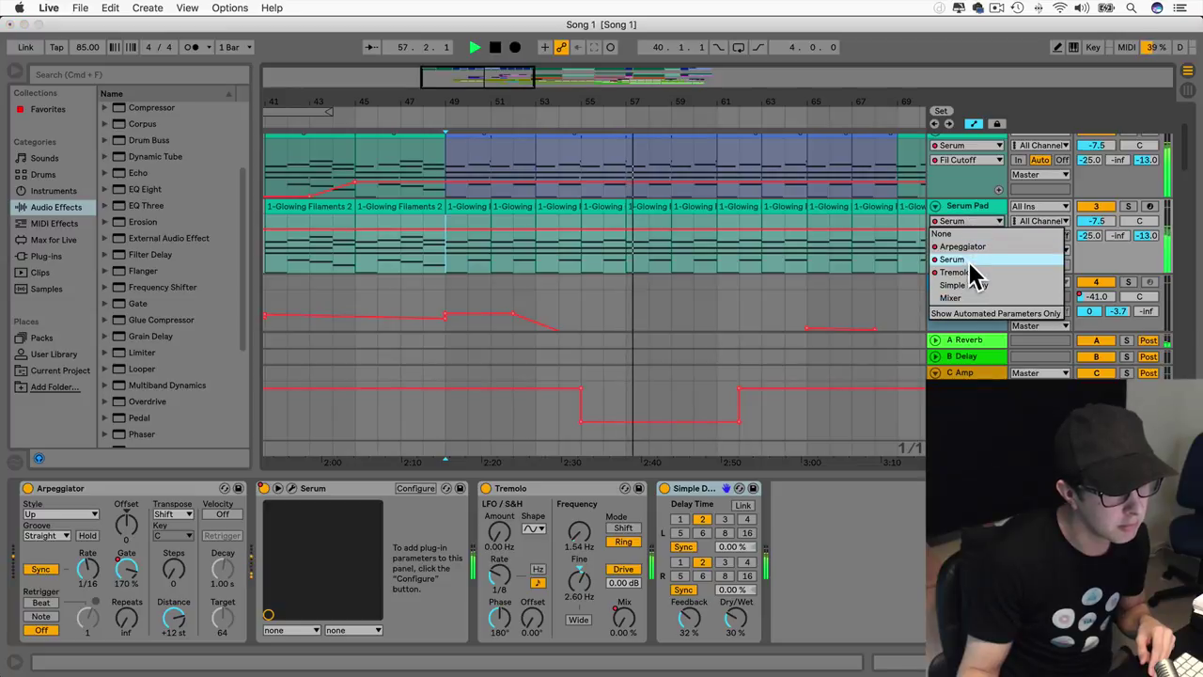
pyautogui.click(964, 271)
pyautogui.click(970, 222)
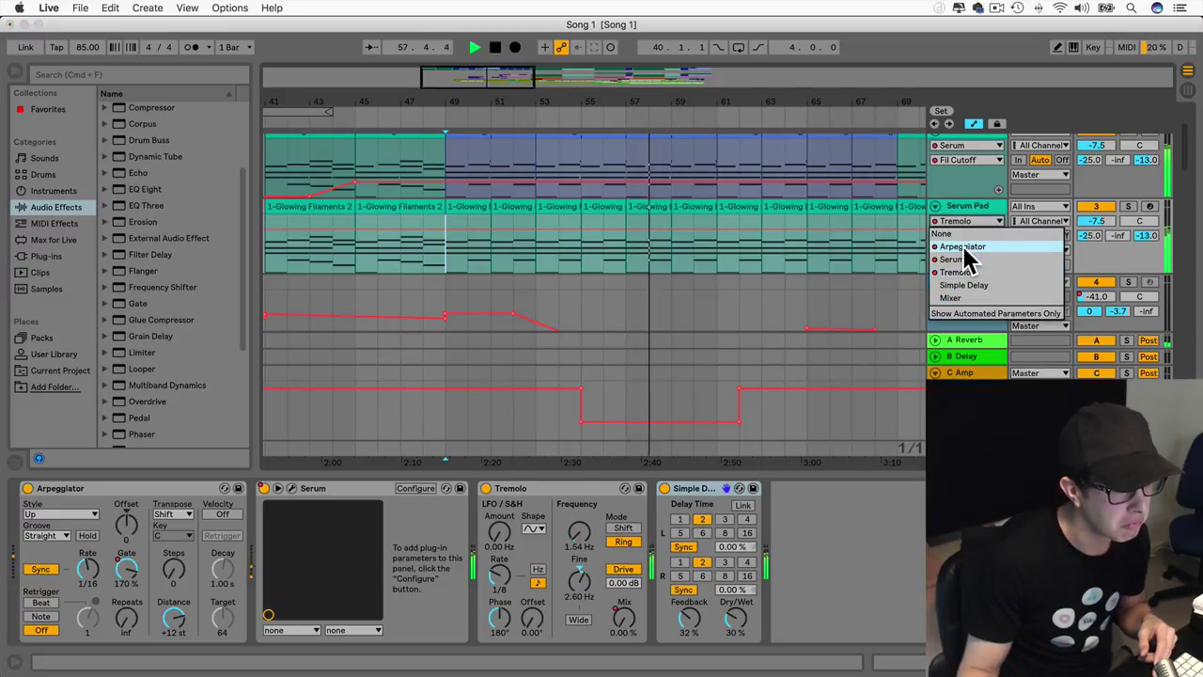
pyautogui.click(965, 248)
# Step: Try editing the Arpeggiator Gate automation at bar 49 on track 3, undo the edit and replay from there
pyautogui.moveTo(451, 242)
pyautogui.mouseDown()
pyautogui.moveTo(495, 234)
pyautogui.moveTo(448, 215)
pyautogui.mouseUp()
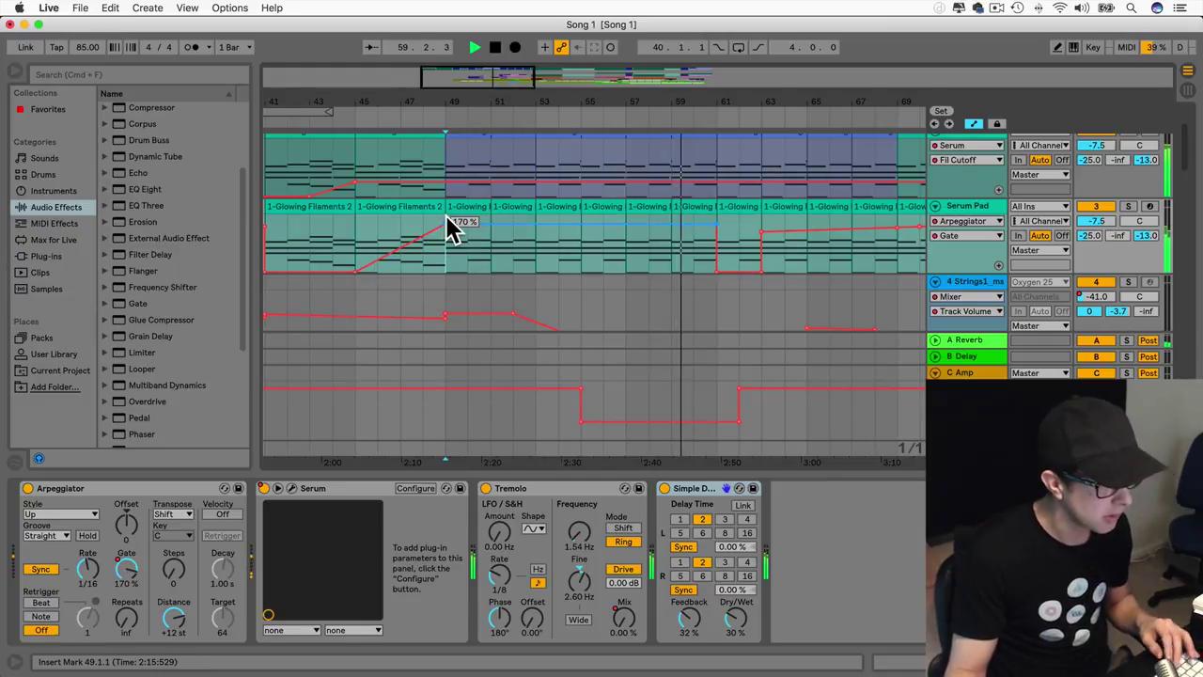
pyautogui.press('space')
pyautogui.press('super+z')
pyautogui.press('space')
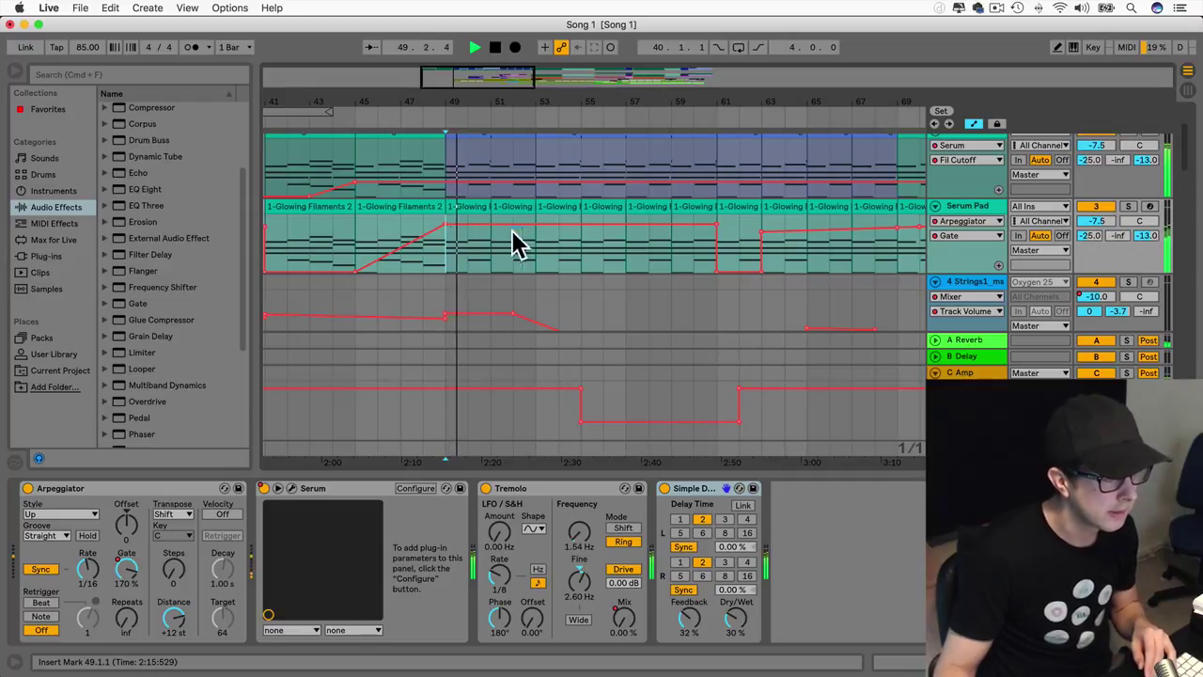
# Step: Copy the two Glowing Filaments clips at bars 49–53 on track 3 over the clips that follow them
pyautogui.press('space')
pyautogui.click(457, 209)
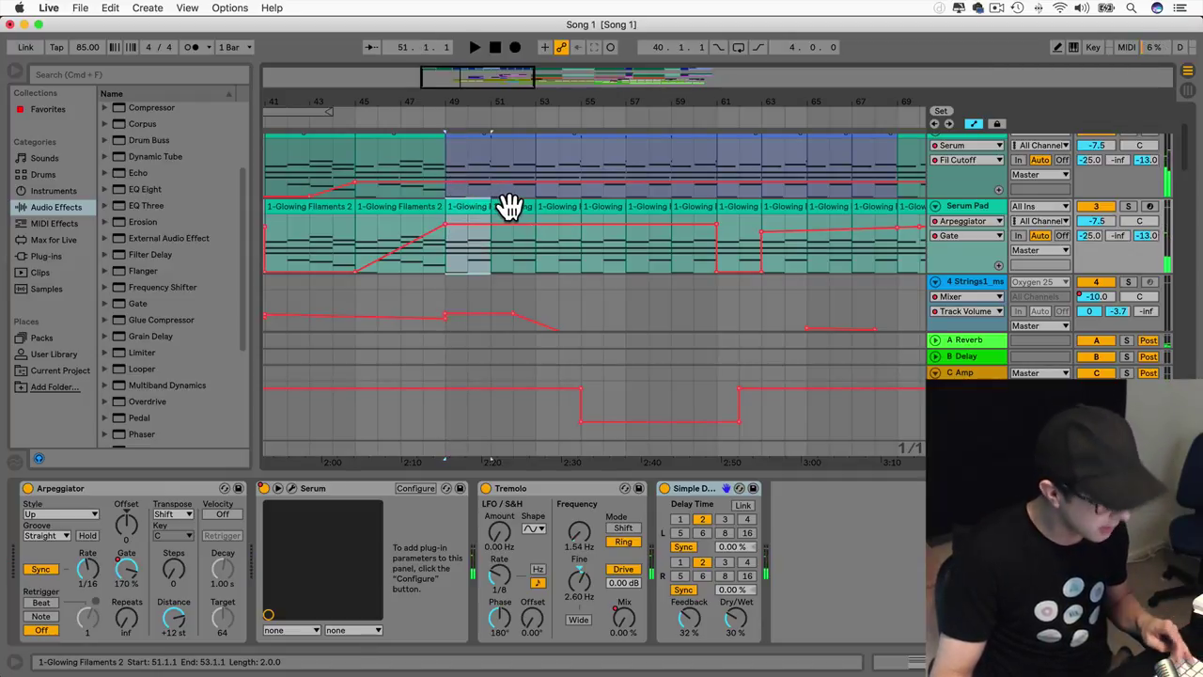
pyautogui.keyDown('shift'); pyautogui.click(509, 207); pyautogui.keyUp('shift')
pyautogui.moveTo(457, 209); pyautogui.dragTo(643, 217)
# Step: Audition track 3's copied clips from bar 54 and save the set
pyautogui.click(559, 241)
pyautogui.press('space')
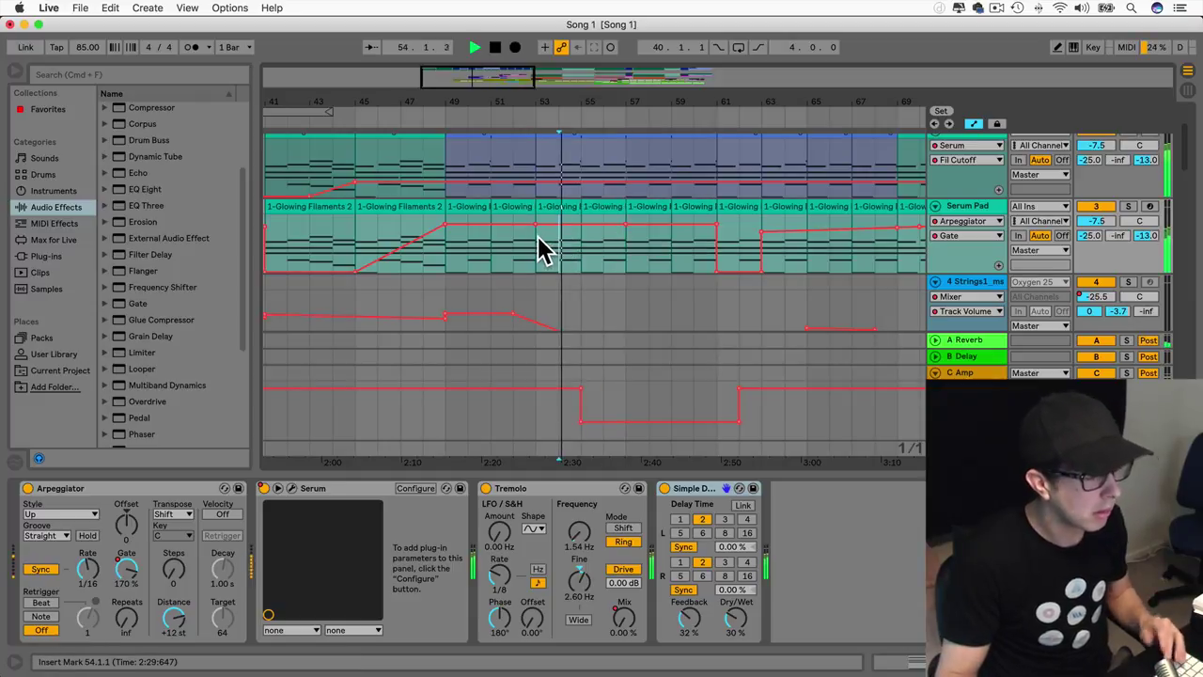
pyautogui.press('super+s')
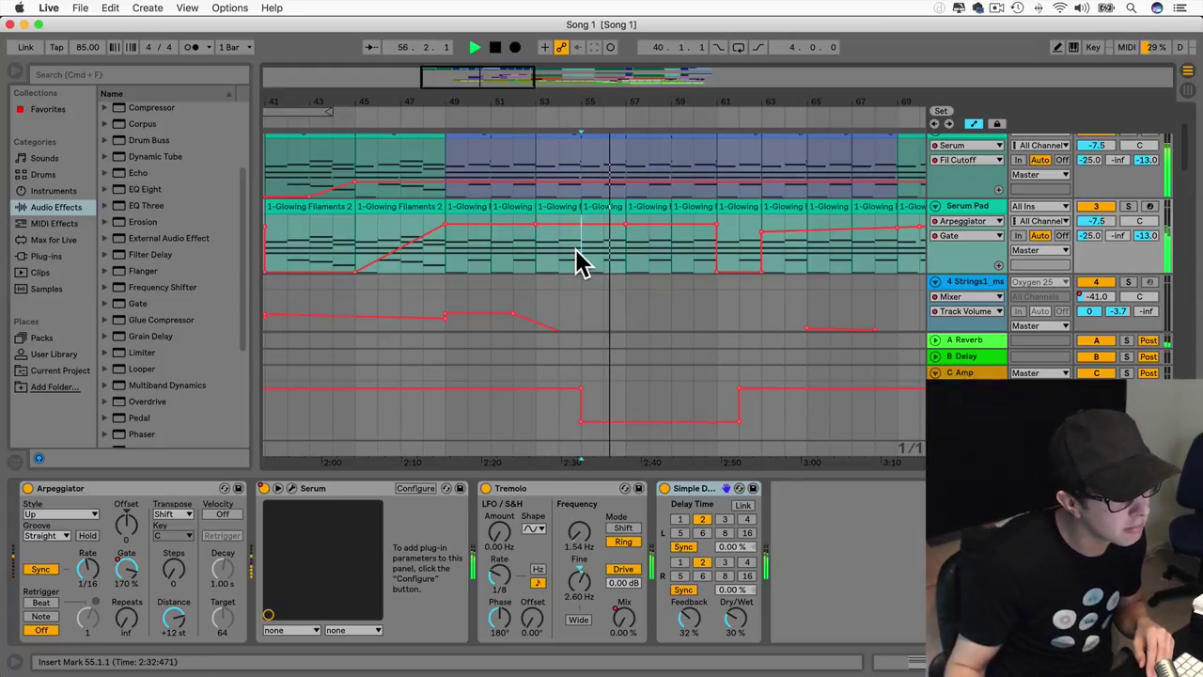
pyautogui.moveTo(581, 242)
pyautogui.press('space')
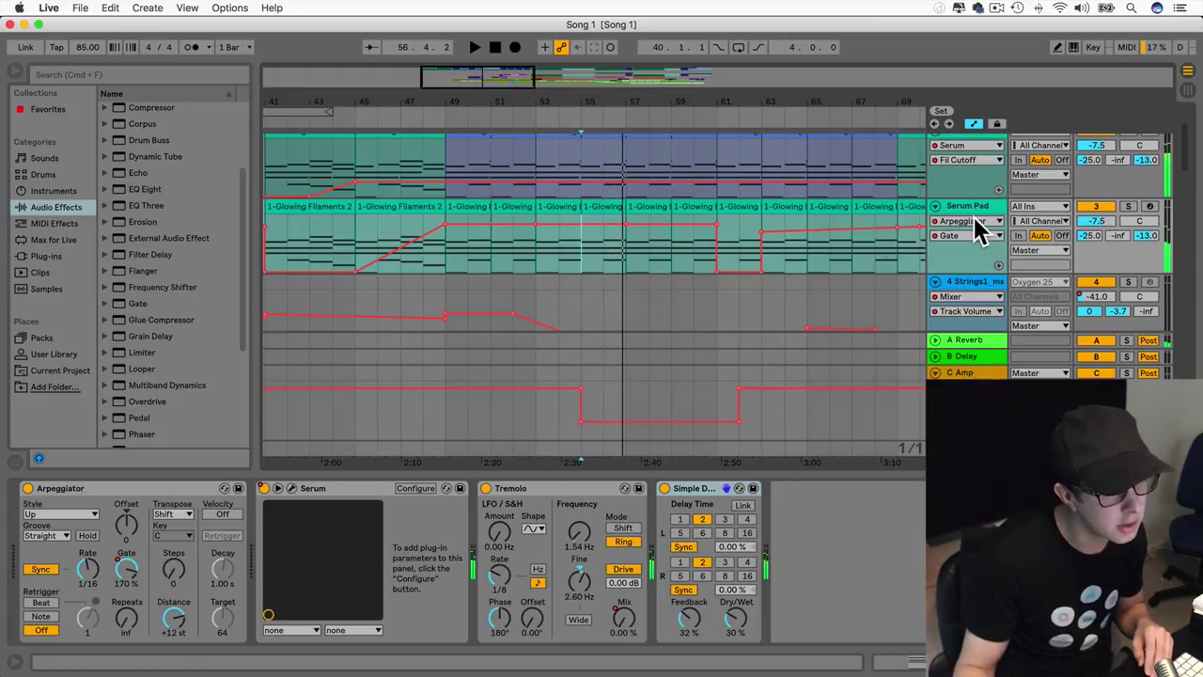
pyautogui.click(973, 222)
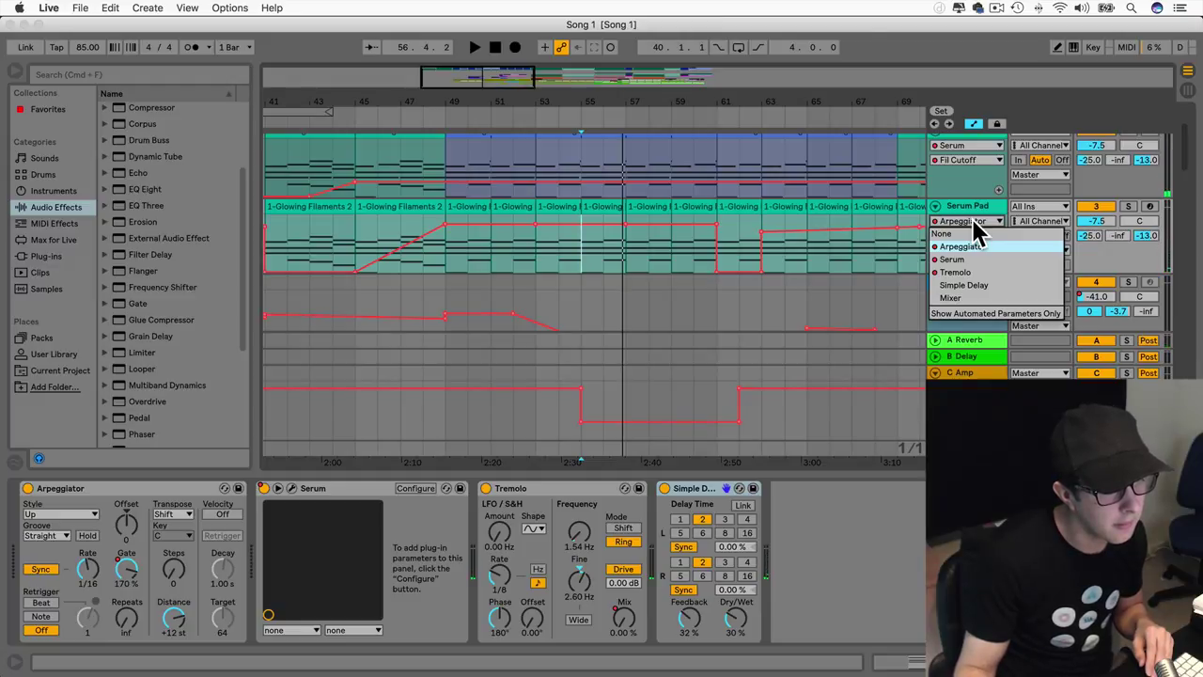
pyautogui.click(972, 218)
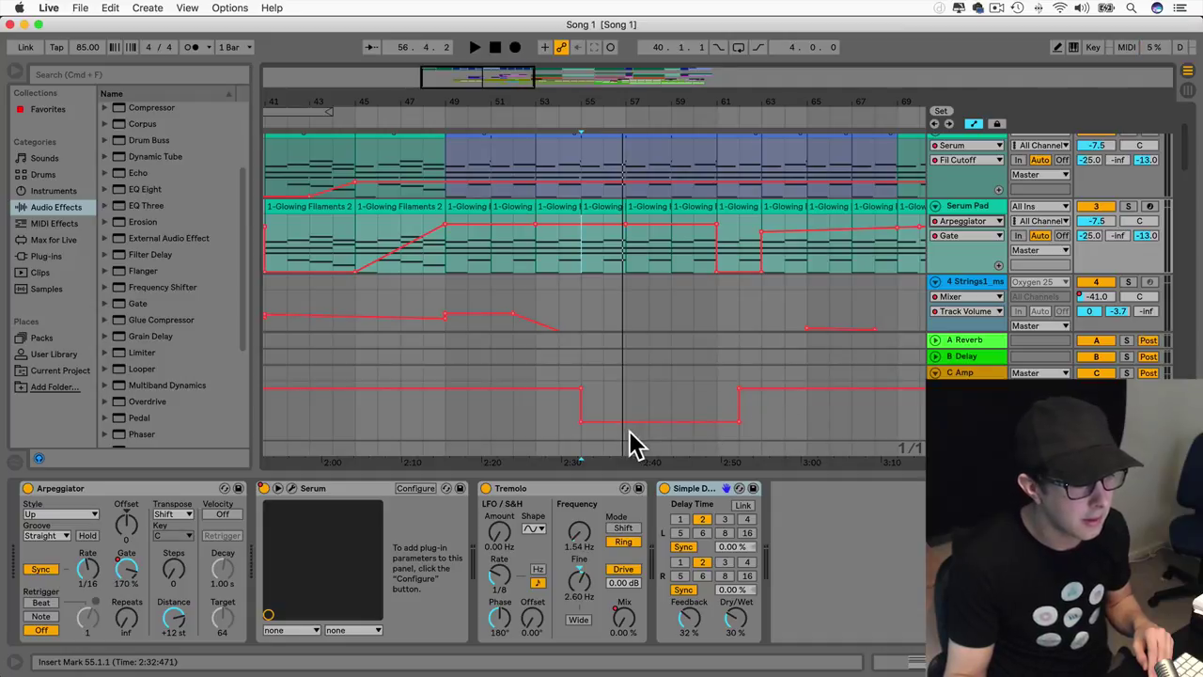
# Step: Flatten the dip in the C Amp return's Volume automation between bars 55 and 62, and play from bar 56
pyautogui.click(581, 421)
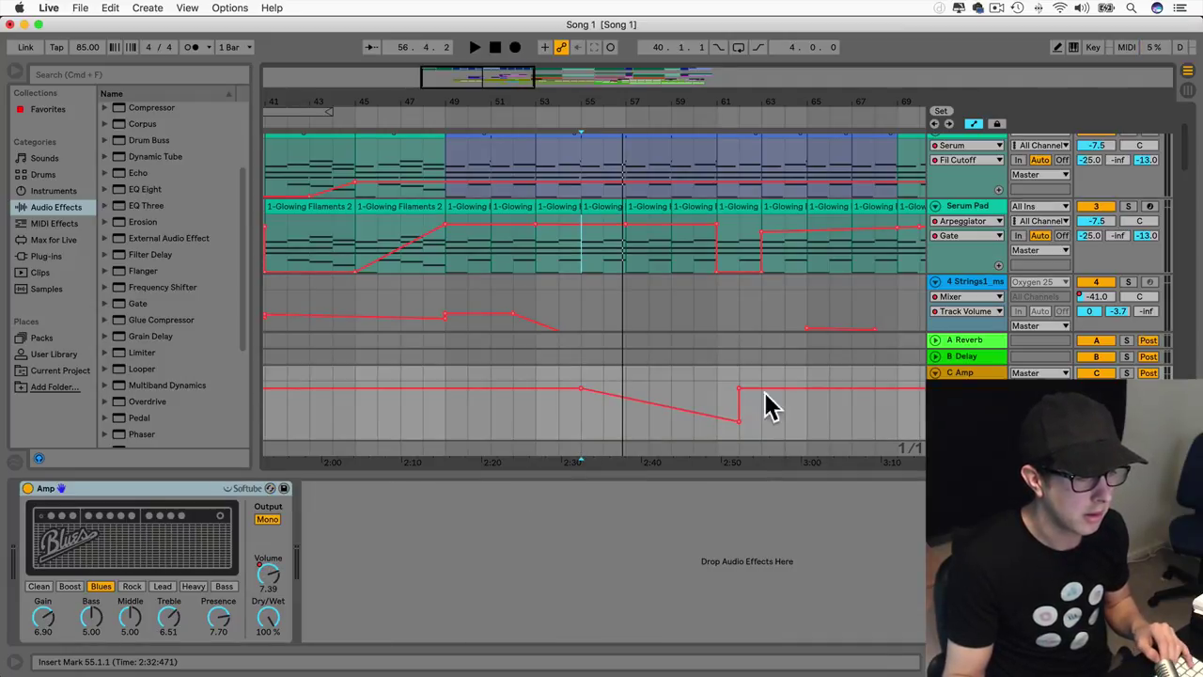
pyautogui.moveTo(738, 421); pyautogui.dragTo(738, 388)
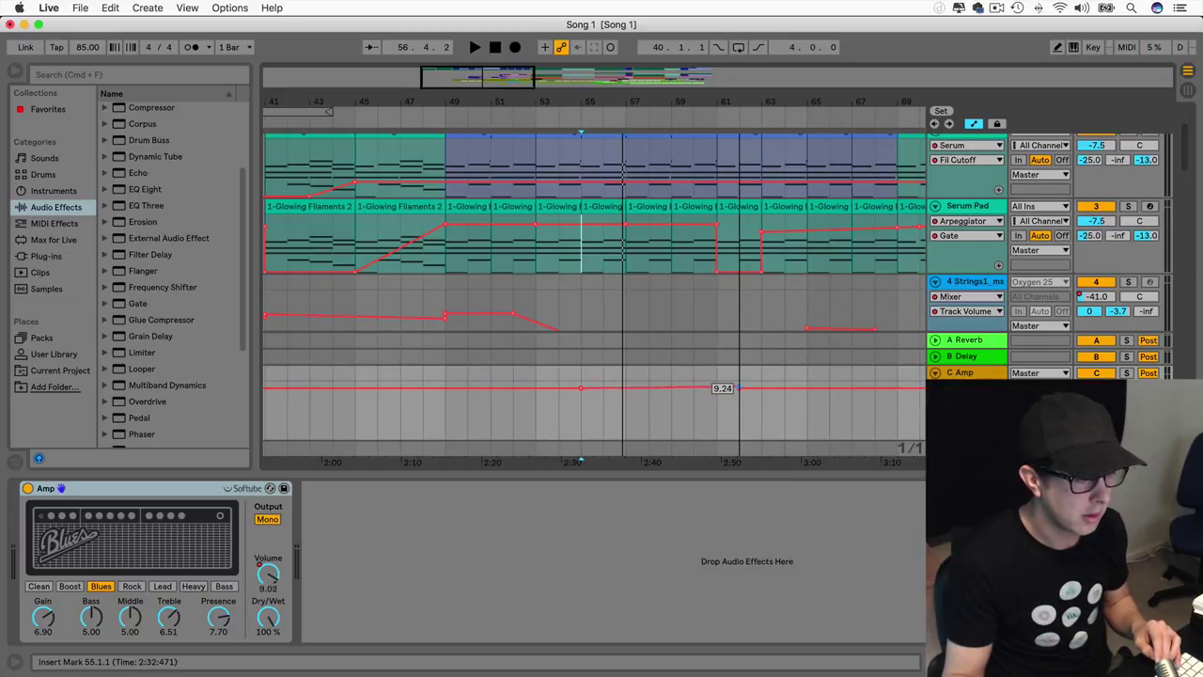
pyautogui.click(602, 258)
pyautogui.press('space')
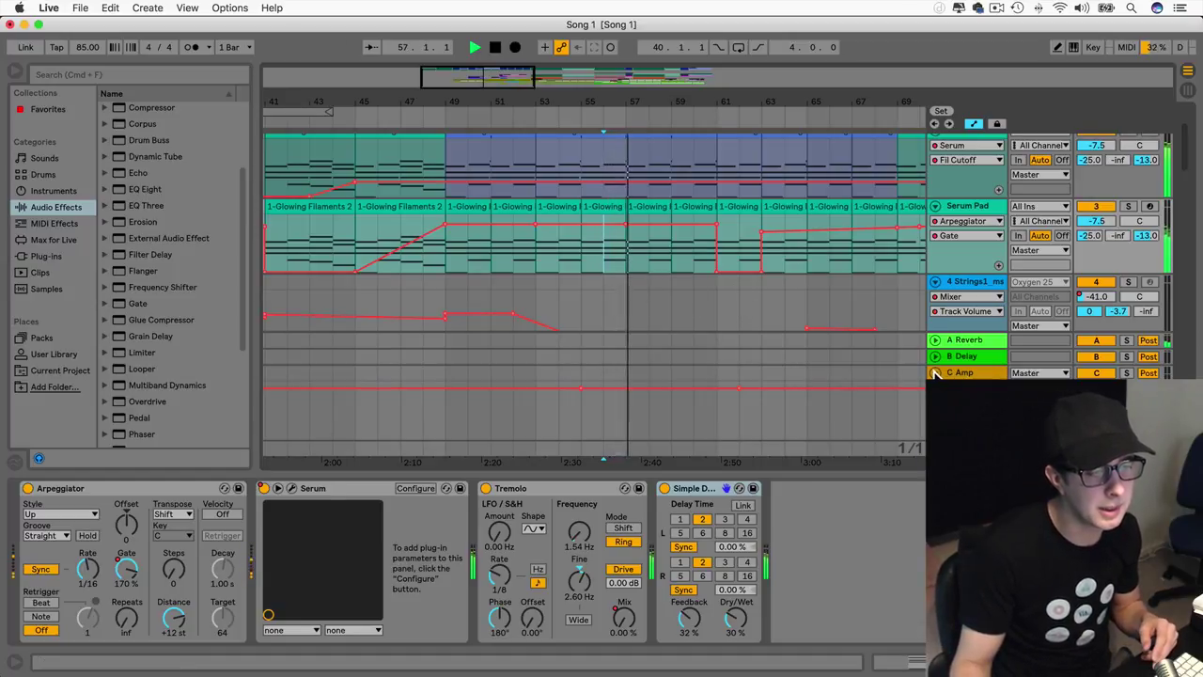
# Step: Collapse the C Amp return track and the Master track
pyautogui.click(935, 374)
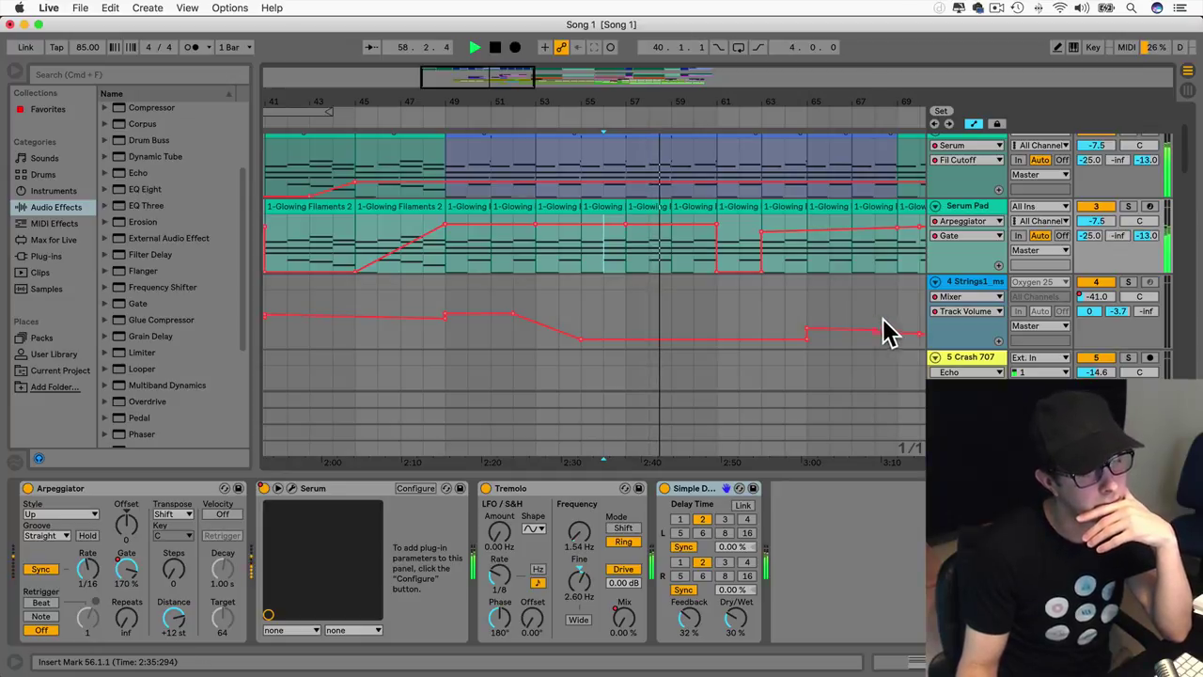
pyautogui.click(935, 447)
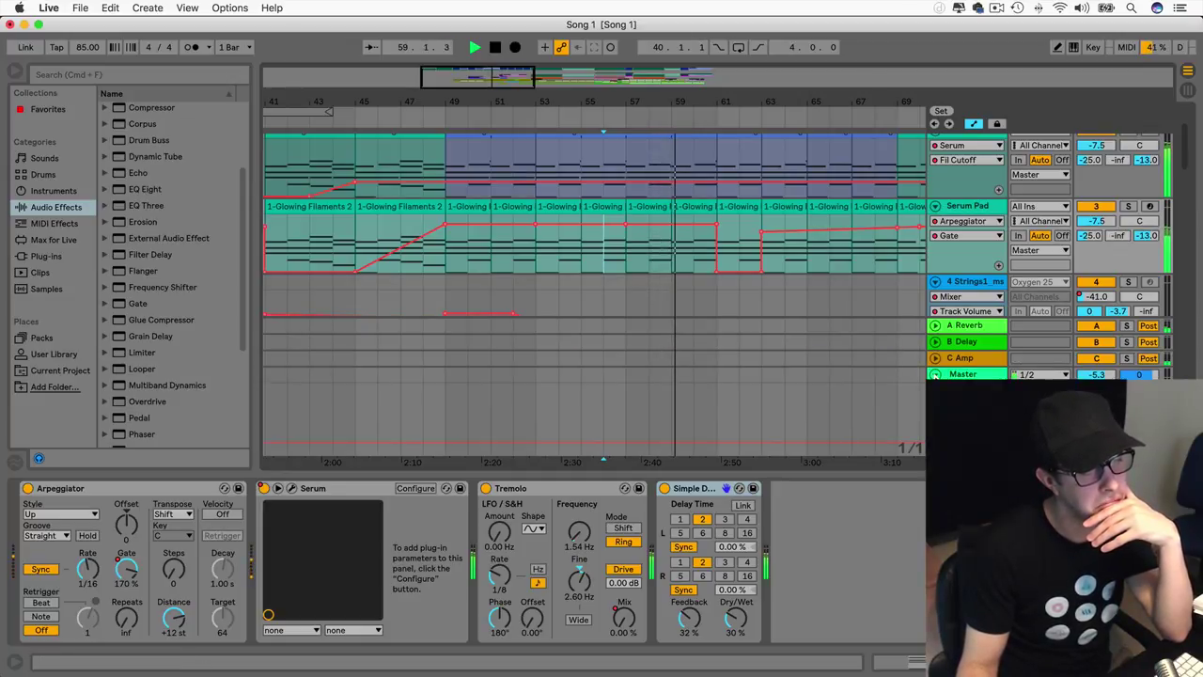
pyautogui.scroll(3, 724, 324)
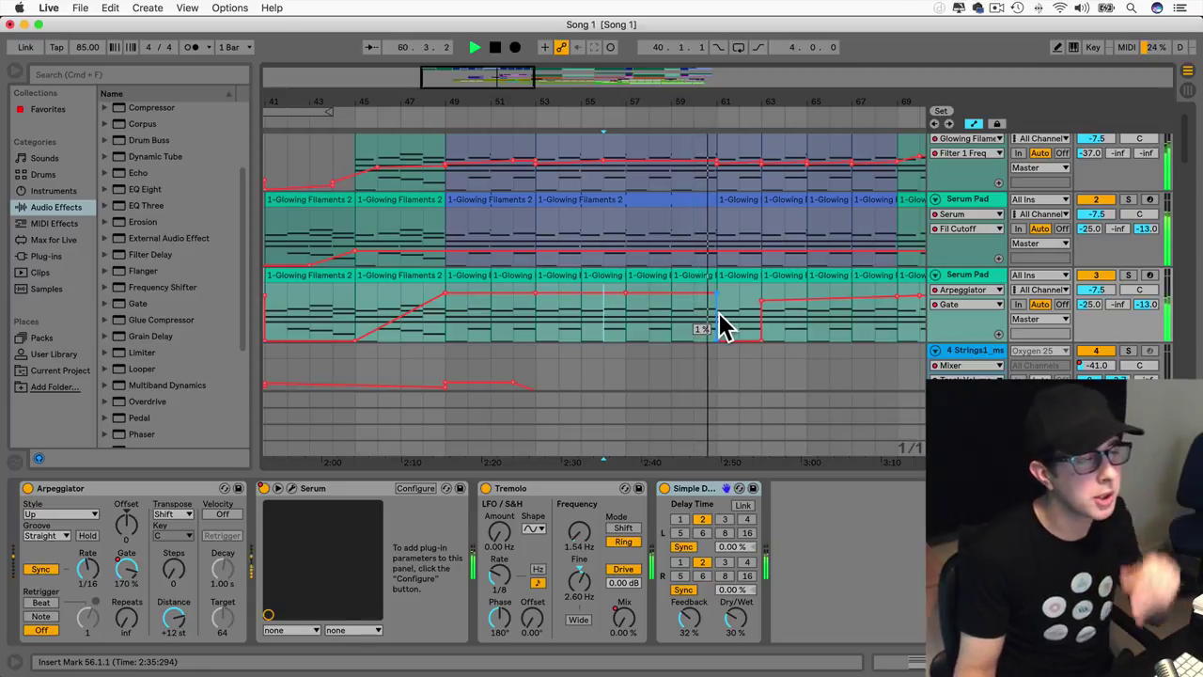
pyautogui.scroll(-4, 719, 324)
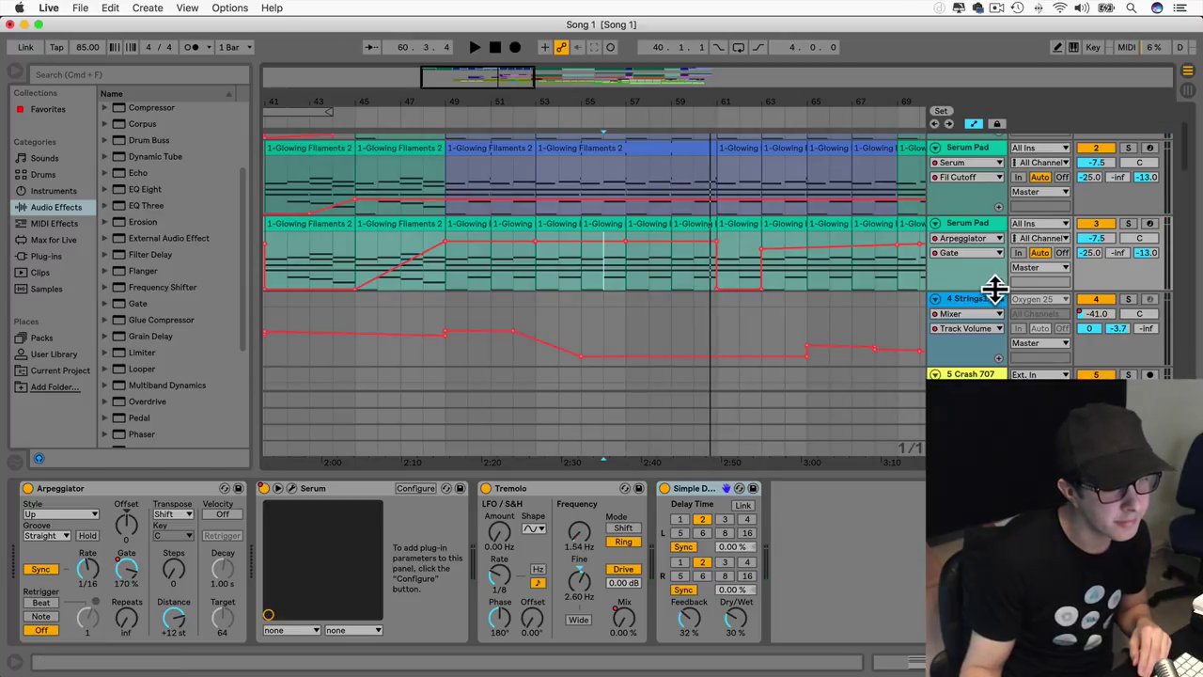
# Step: Check the output routing options of track 3's Serum Pad and play from bar 54
pyautogui.click(1043, 267)
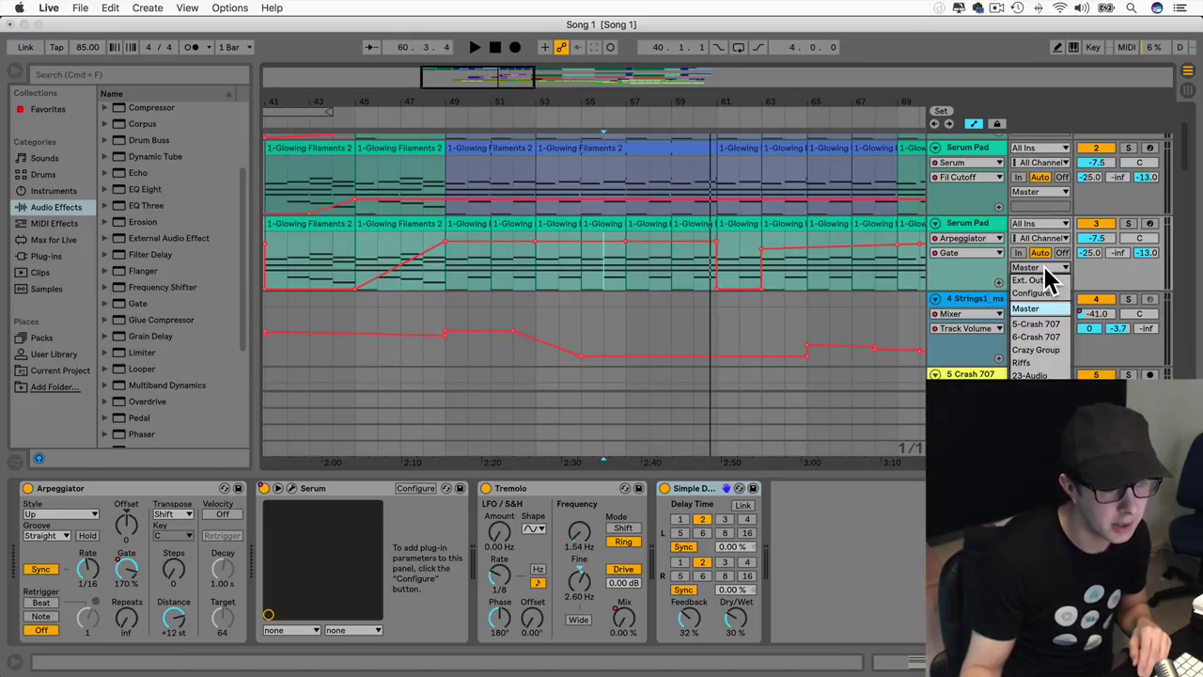
pyautogui.click(1045, 267)
pyautogui.click(564, 267)
pyautogui.press('space')
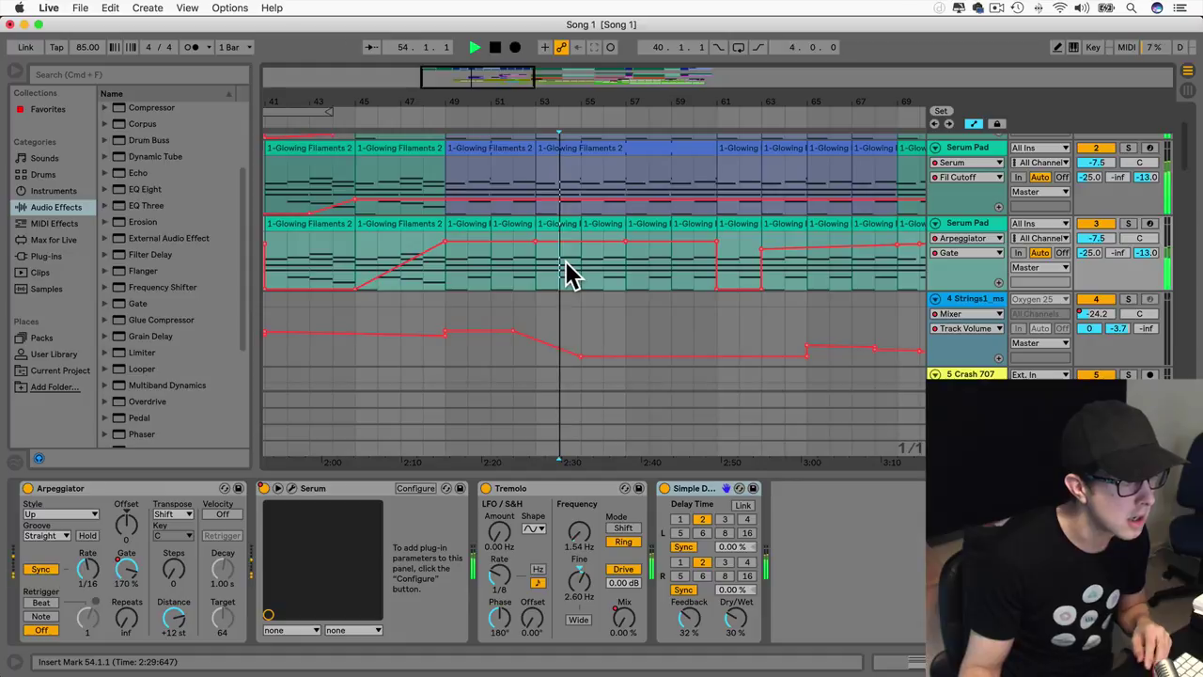
# Step: Examine track 3's Serum Device On and Fil Cutoff automation and its Tremolo Dry/Wet automation during playback
pyautogui.click(956, 237)
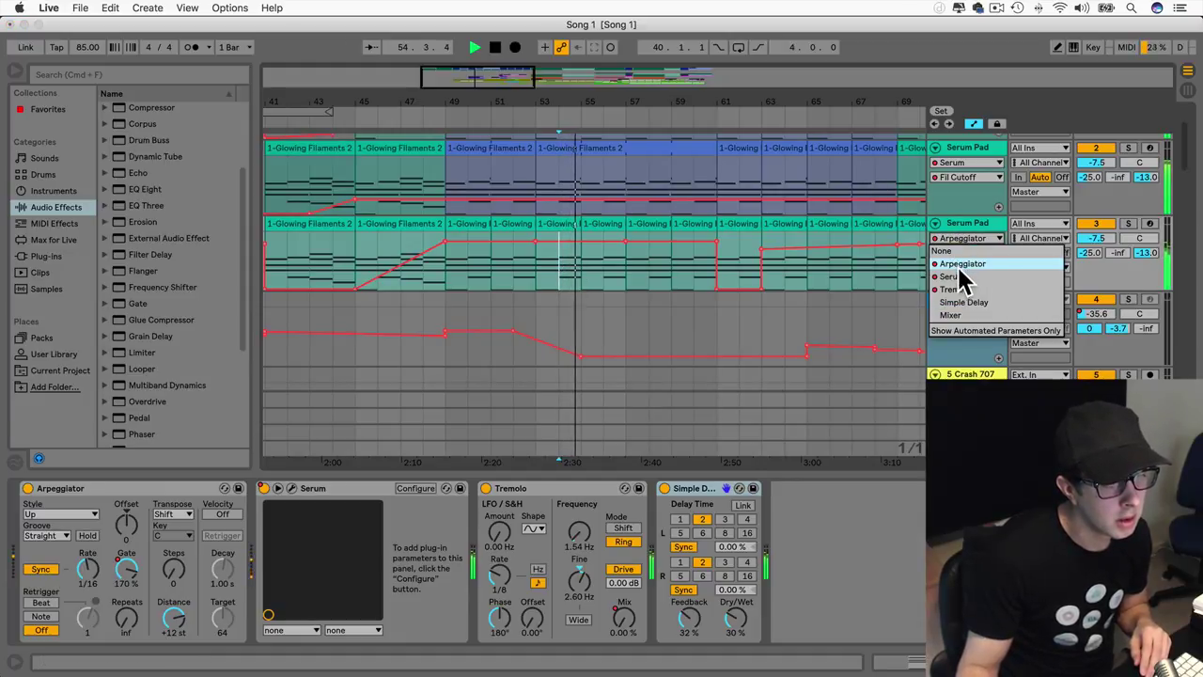
pyautogui.click(958, 275)
pyautogui.click(967, 254)
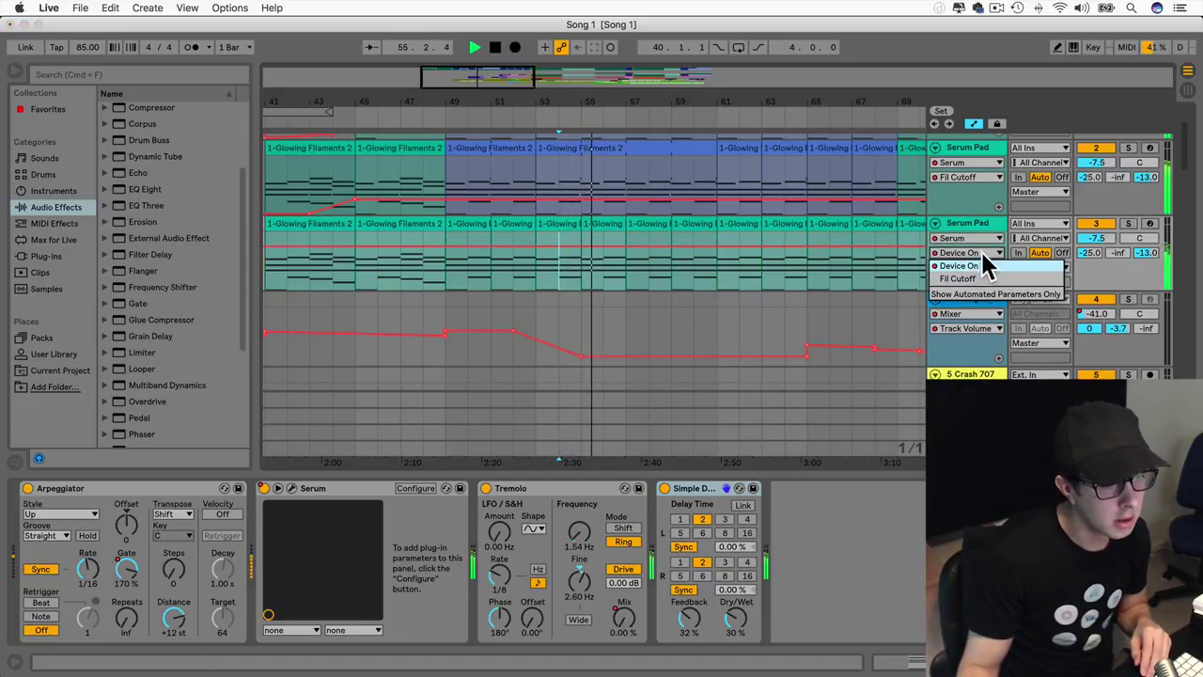
pyautogui.click(965, 279)
pyautogui.click(963, 254)
pyautogui.click(964, 266)
pyautogui.click(965, 239)
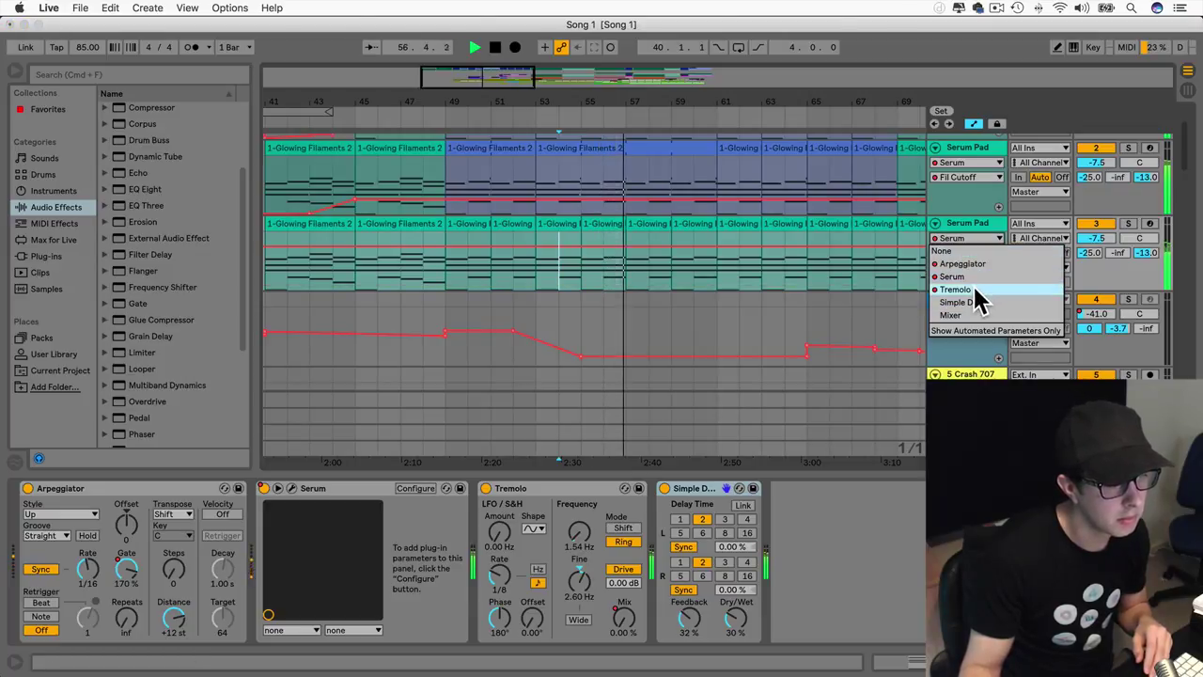
pyautogui.click(976, 291)
pyautogui.click(979, 254)
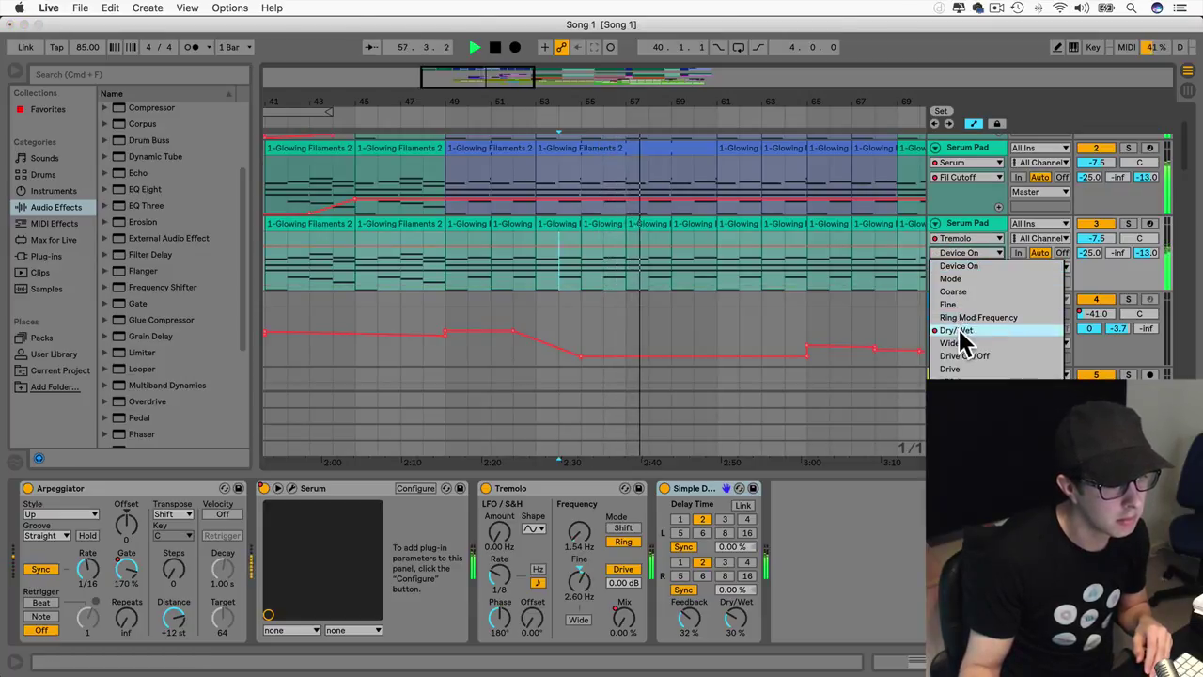
pyautogui.click(956, 330)
# Step: Recheck track 3's Serum automation and return its lane to the Arpeggiator's Gate automation
pyautogui.click(965, 237)
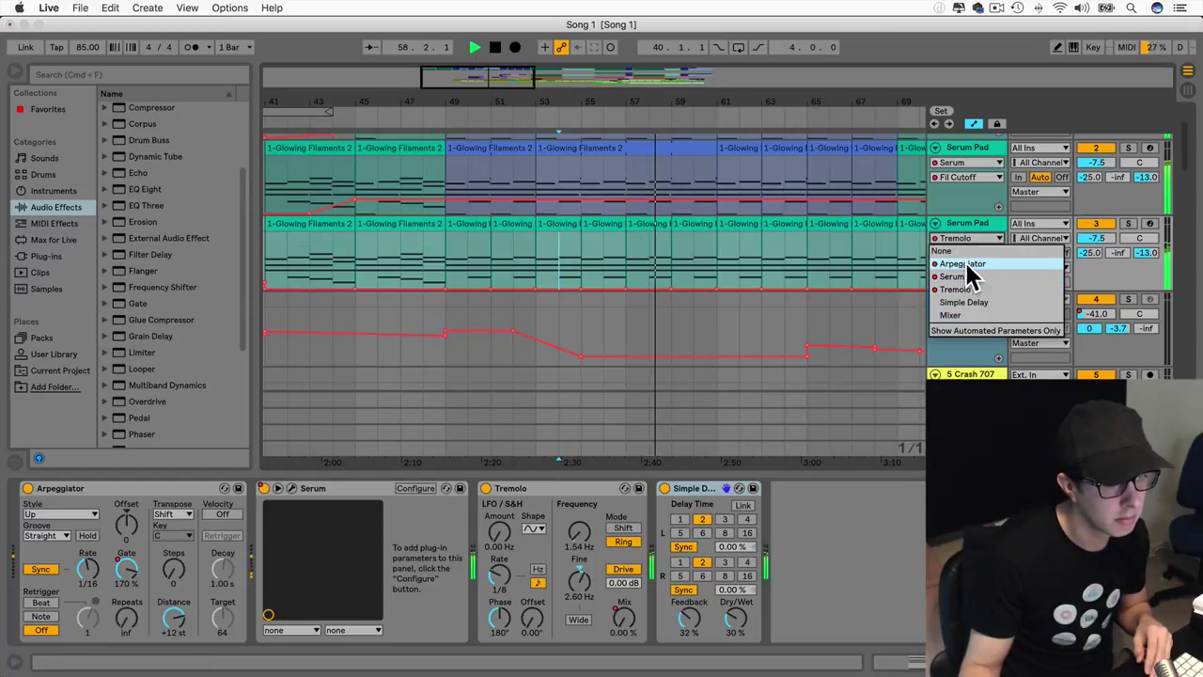
pyautogui.click(954, 277)
pyautogui.click(964, 239)
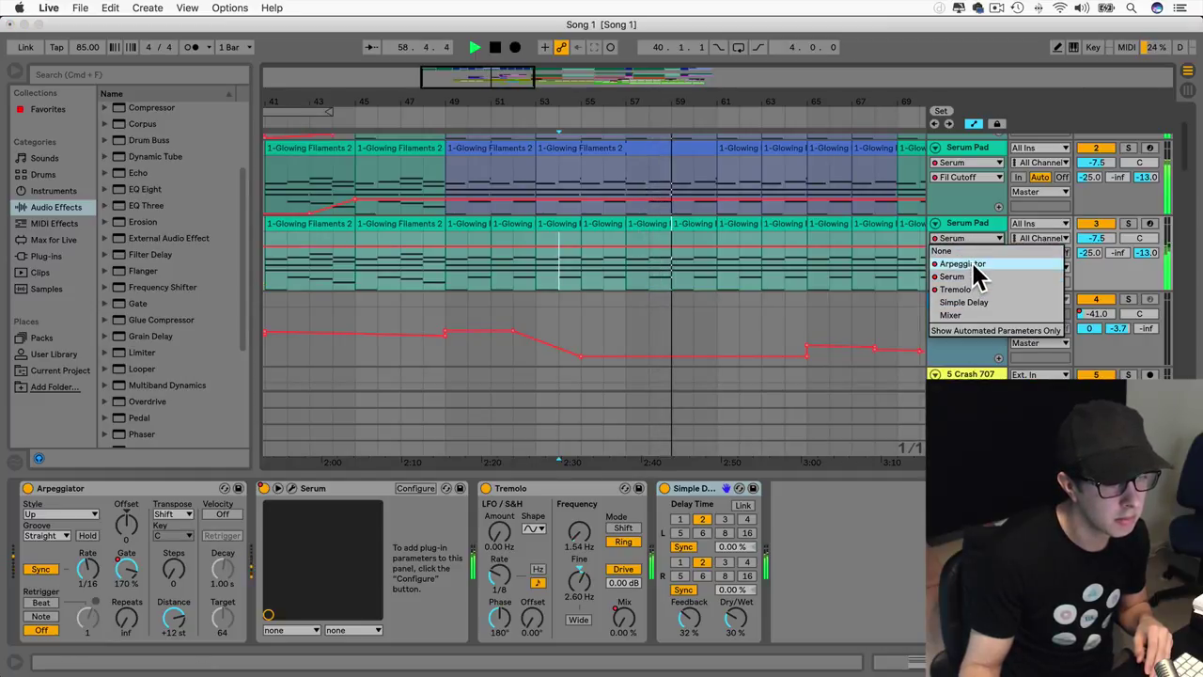
pyautogui.click(972, 263)
pyautogui.click(970, 254)
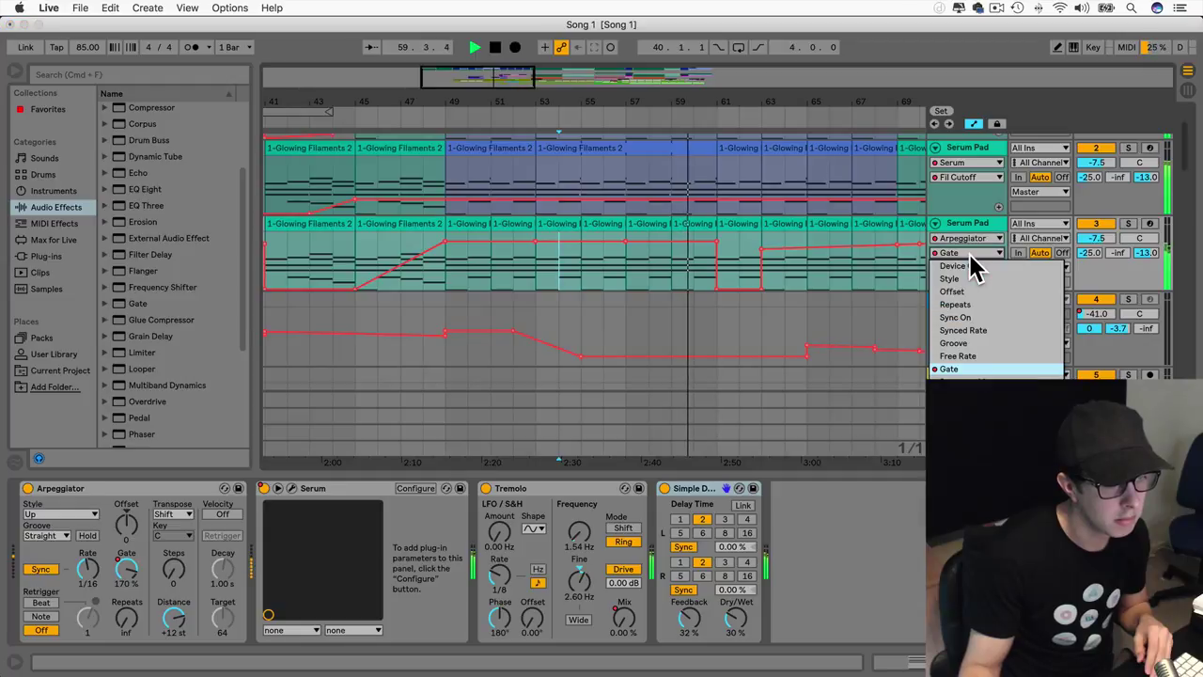
pyautogui.click(970, 254)
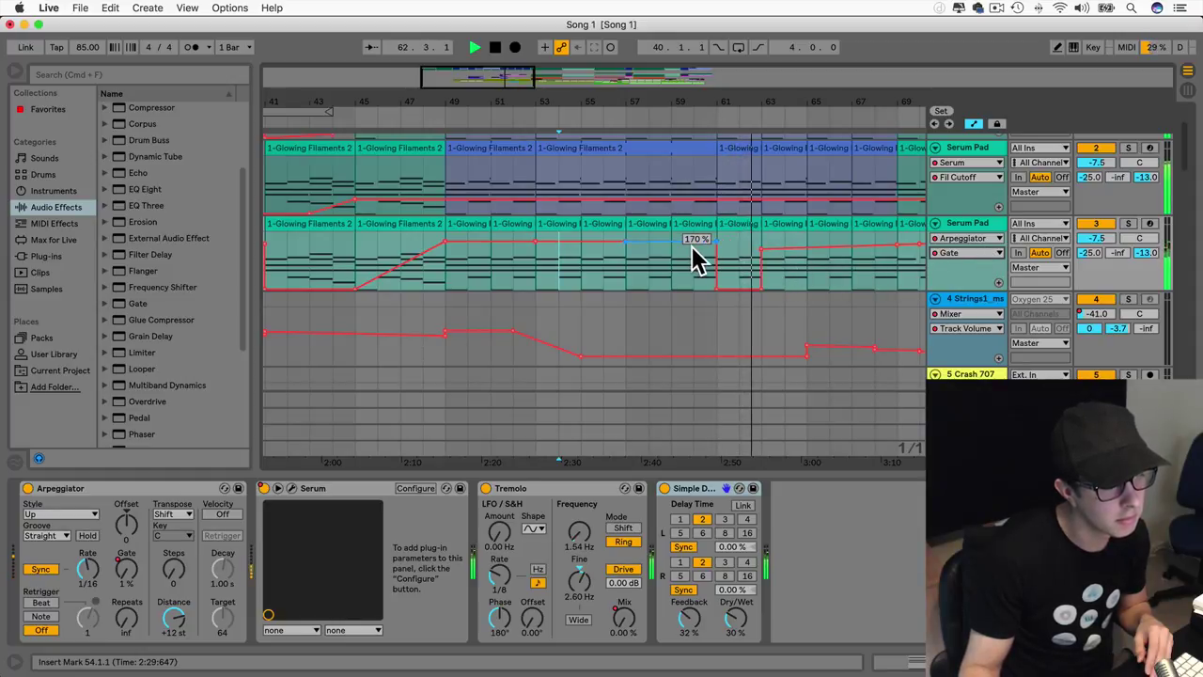
# Step: Delete the clips at bars 61–63 on both Serum Pad tracks
pyautogui.click(743, 225)
pyautogui.press('space')
pyautogui.press('Delete')
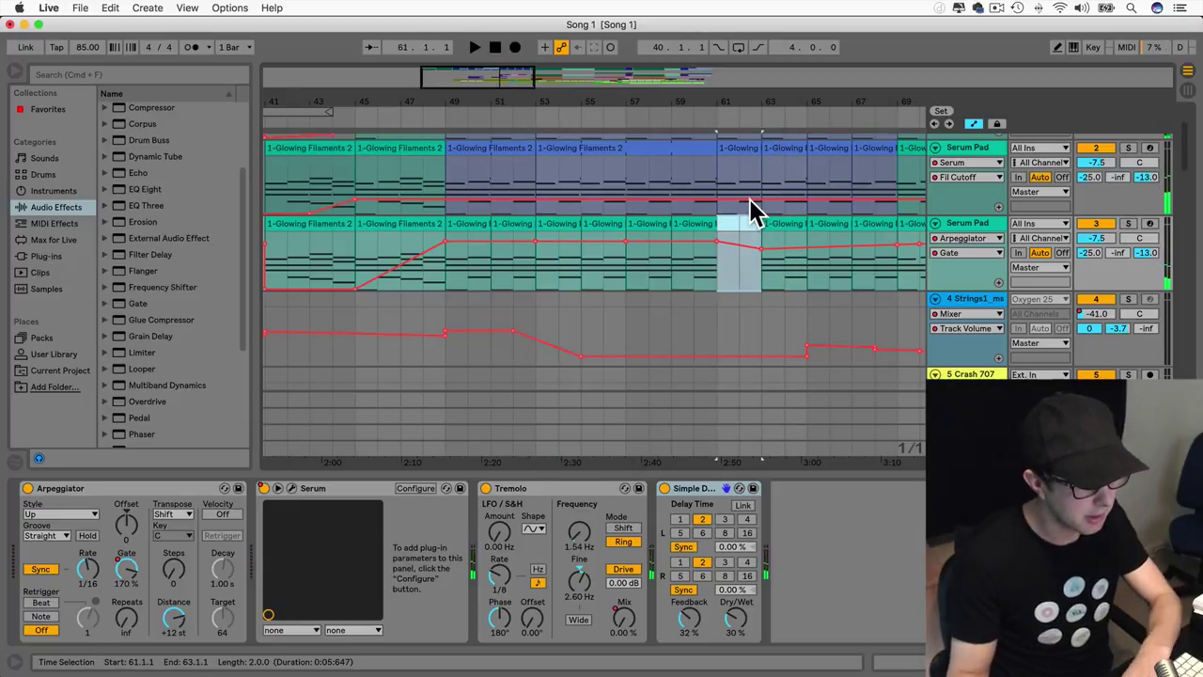
pyautogui.click(741, 148)
pyautogui.press('Delete')
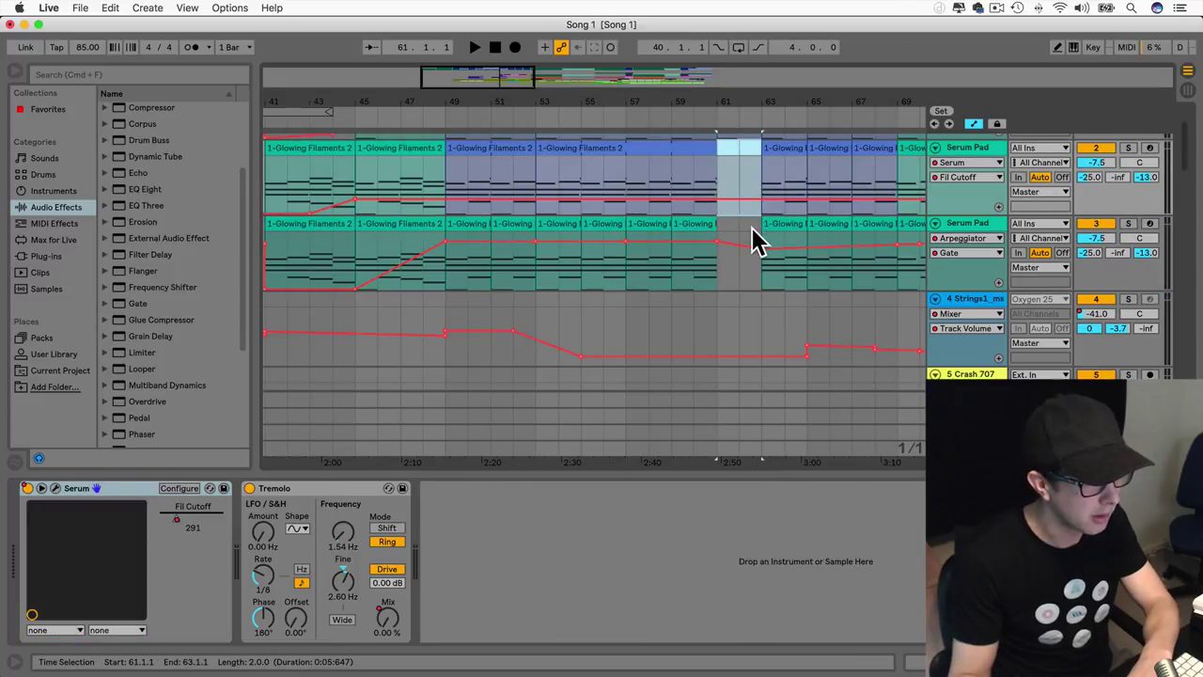
# Step: Clear bars 61–63 on the lower instrument tracks, trimming track 15's long 7-Echo Bay 2 clip to end at bar 61
pyautogui.scroll(-10, 757, 240)
pyautogui.moveTo(721, 232); pyautogui.dragTo(777, 291)
pyautogui.scroll(-6, 776, 291)
pyautogui.moveTo(734, 207); pyautogui.dragTo(775, 207)
pyautogui.click(743, 281)
pyautogui.press('Delete')
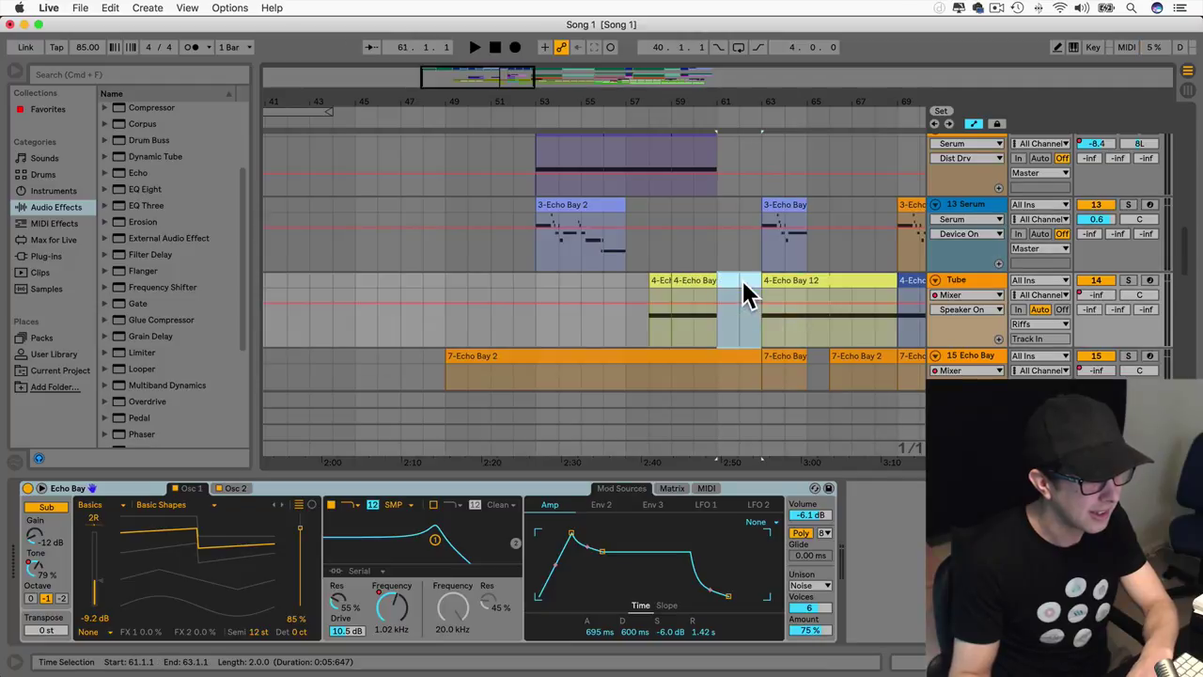
pyautogui.click(735, 355)
pyautogui.moveTo(752, 358); pyautogui.dragTo(717, 359)
# Step: Select bars 40–63 across the tracks and move the whole section by two bars to start at bar 42
pyautogui.scroll(-5, 728, 368)
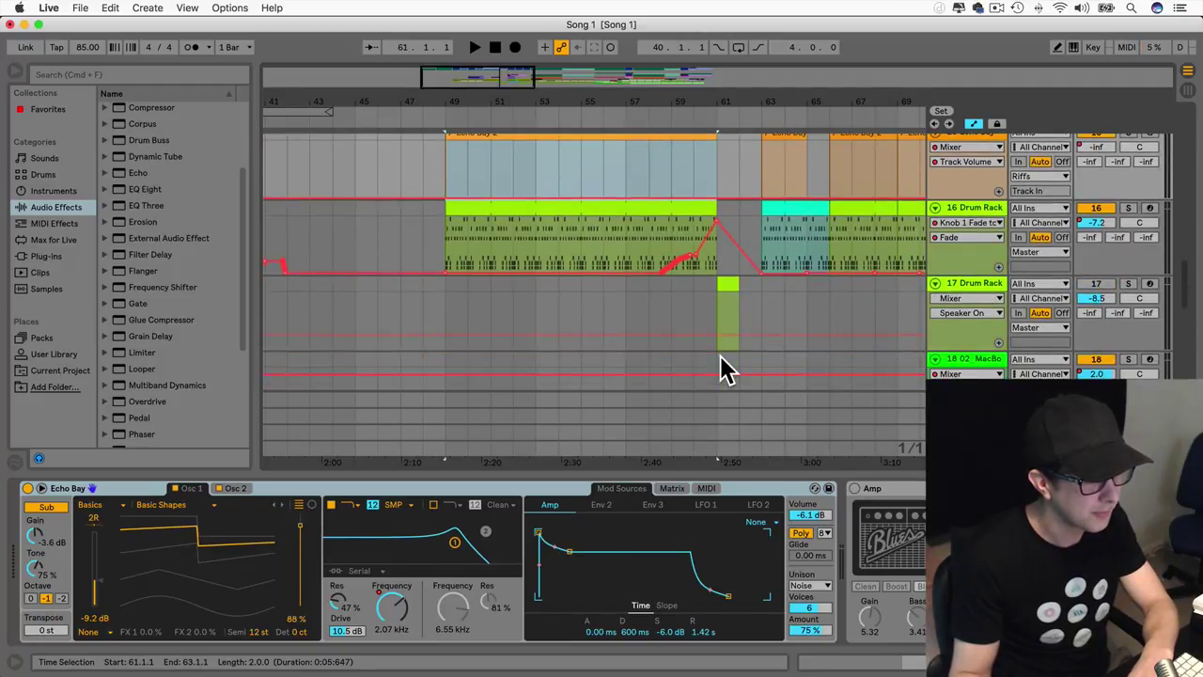
pyautogui.moveTo(757, 311); pyautogui.dragTo(279, 123)
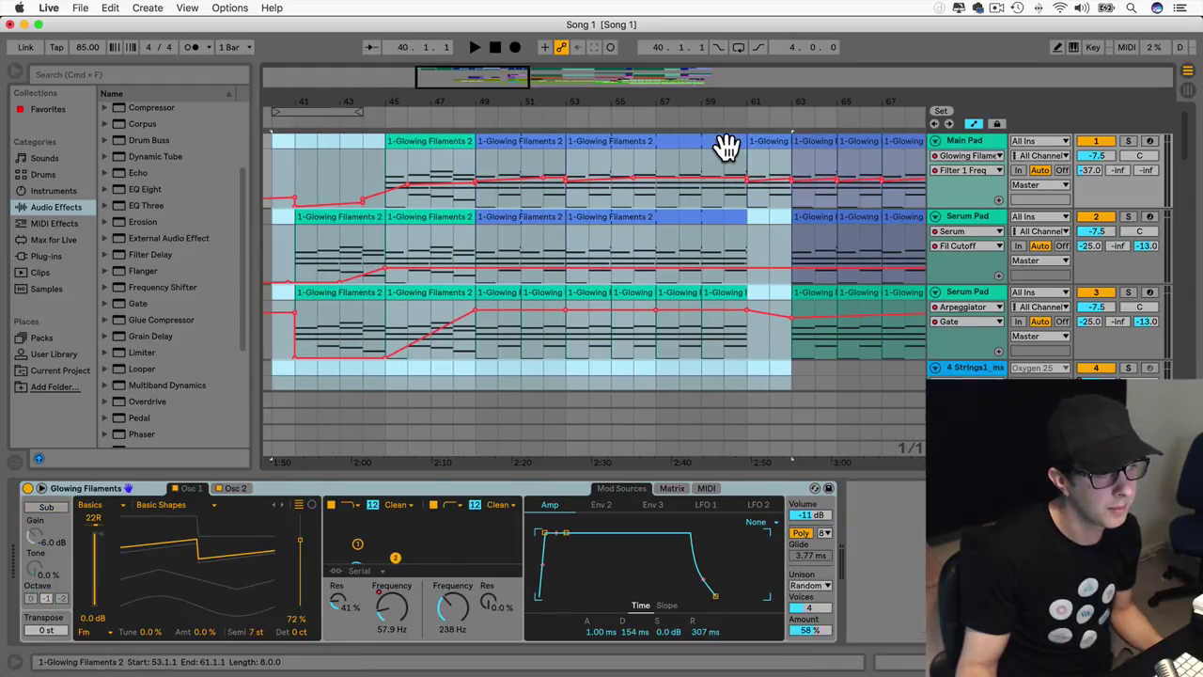
pyautogui.moveTo(720, 140); pyautogui.dragTo(784, 156)
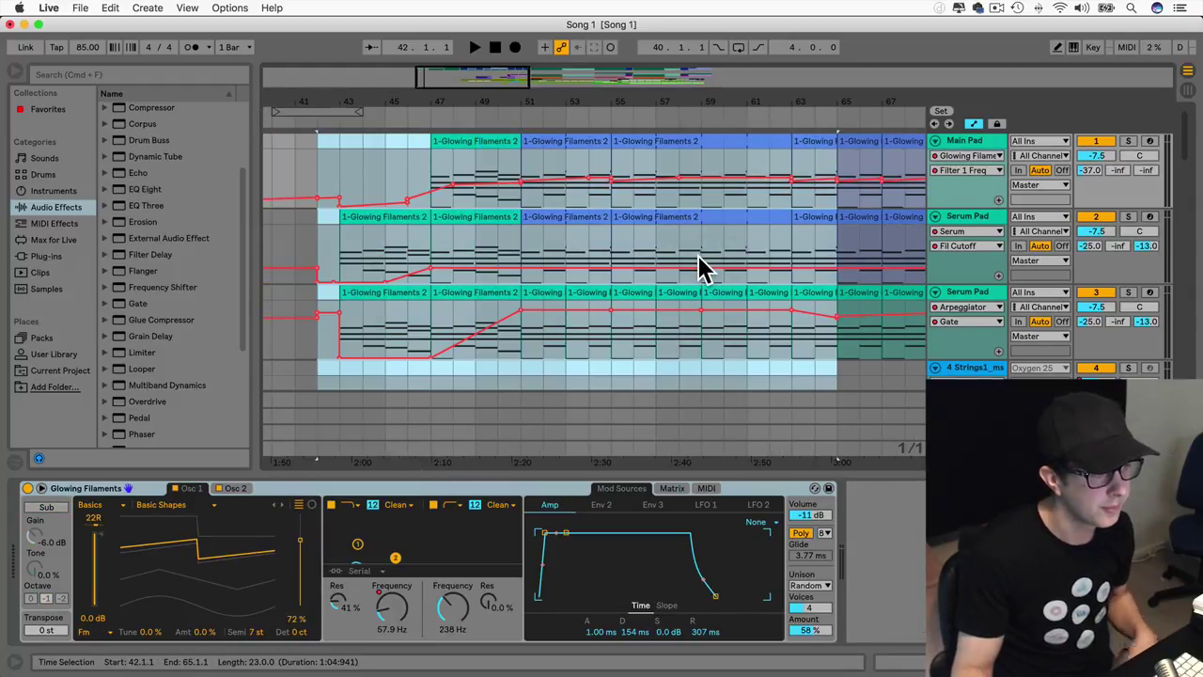
# Step: Play the rearranged section from bar 59 to check the transition
pyautogui.click(696, 344)
pyautogui.press('space')
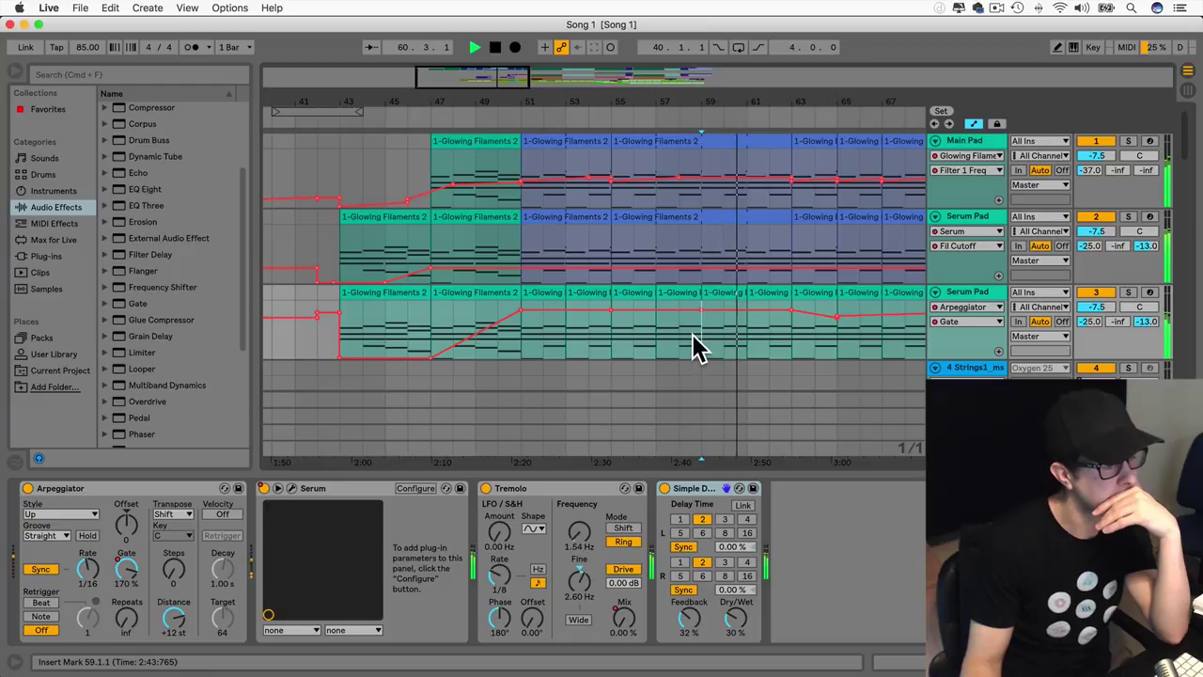
pyautogui.moveTo(806, 329)
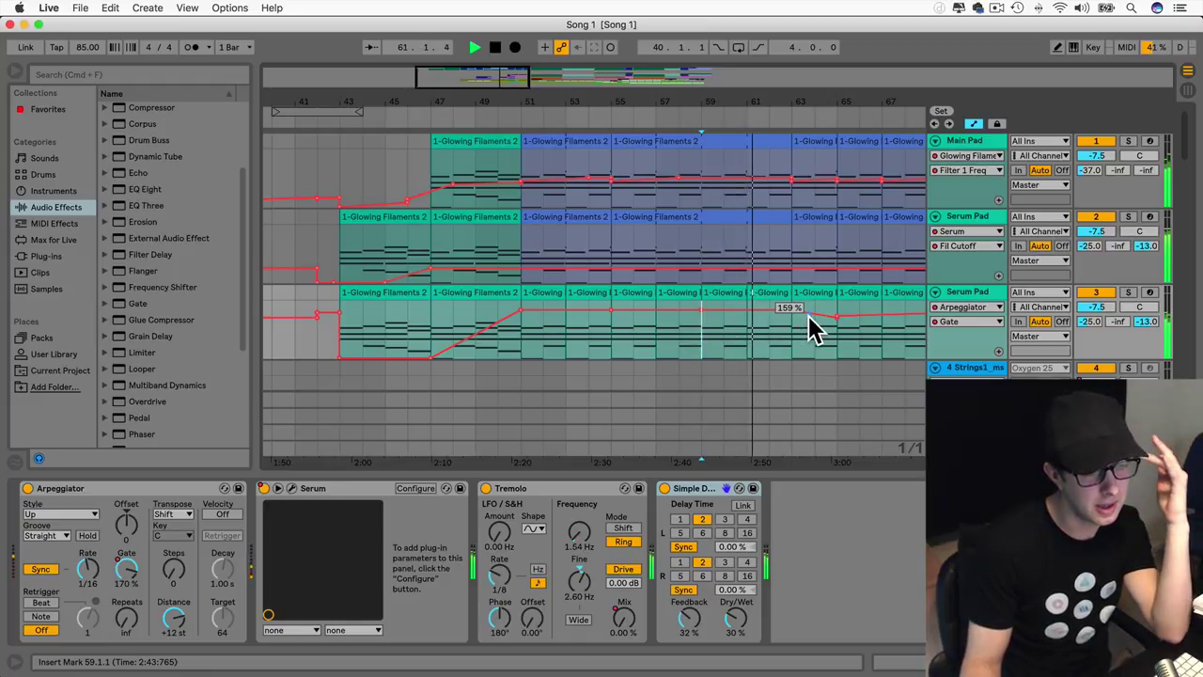
# Step: Play the song from bar 53 and view the Pluck01 patch of the third track's Serum before closing its window
pyautogui.click(559, 342)
pyautogui.press('space')
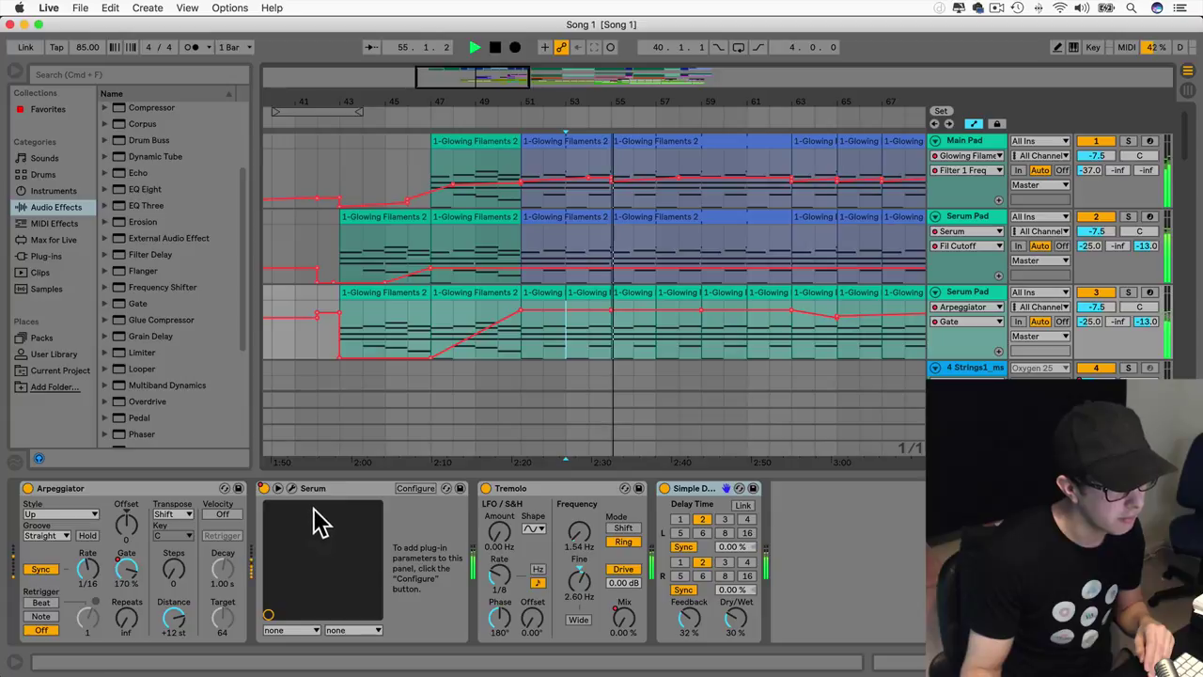
pyautogui.click(290, 488)
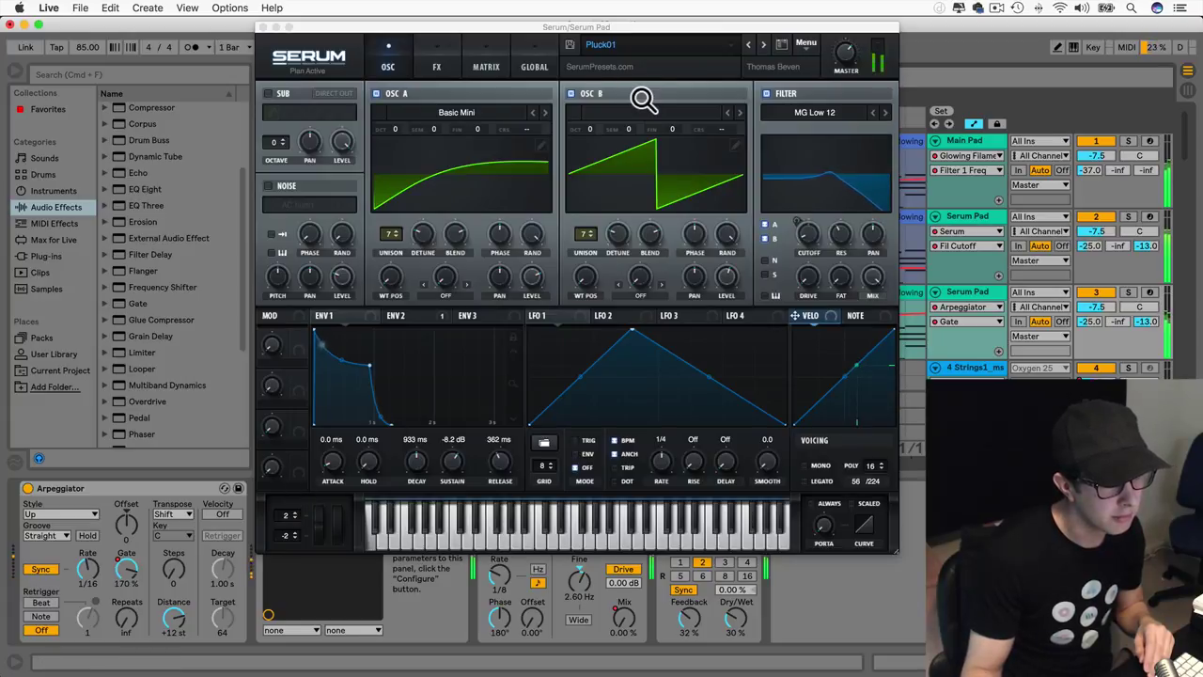
pyautogui.moveTo(564, 28); pyautogui.dragTo(643, 171)
pyautogui.click(569, 318)
pyautogui.press('space')
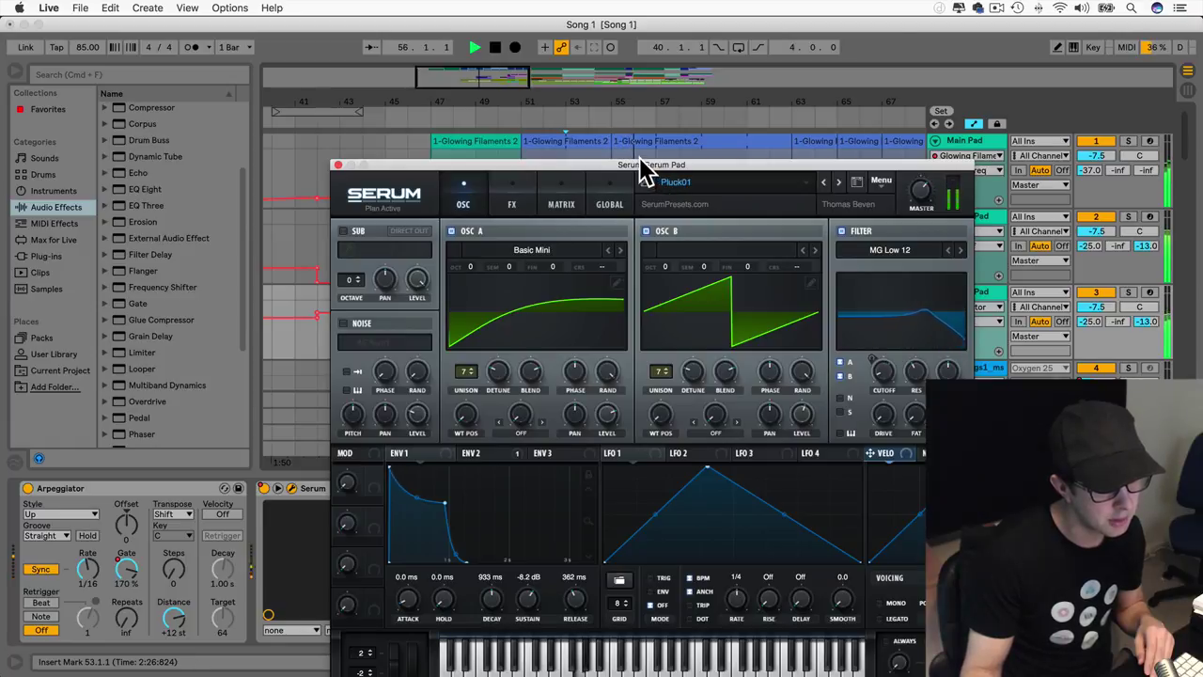
pyautogui.click(338, 165)
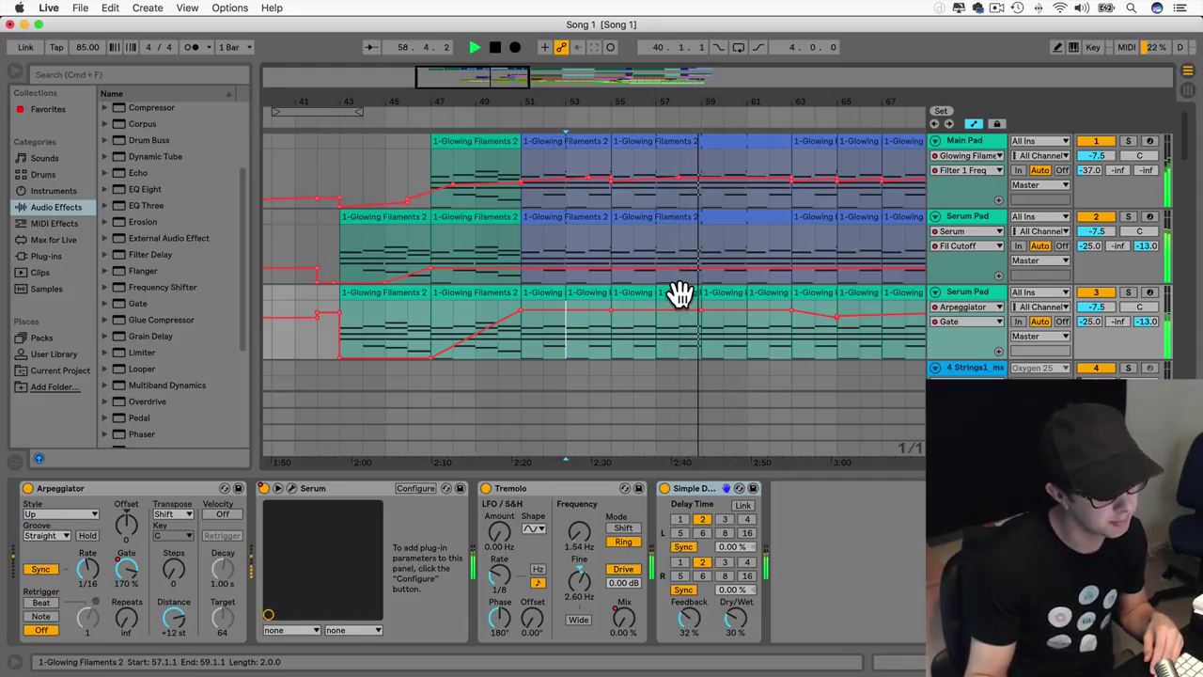
# Step: Play from bar 57 and select the third track's clip at bars 57–59
pyautogui.moveTo(520, 344); pyautogui.dragTo(671, 314)
pyautogui.press('space')
pyautogui.click(658, 344)
pyautogui.press('space')
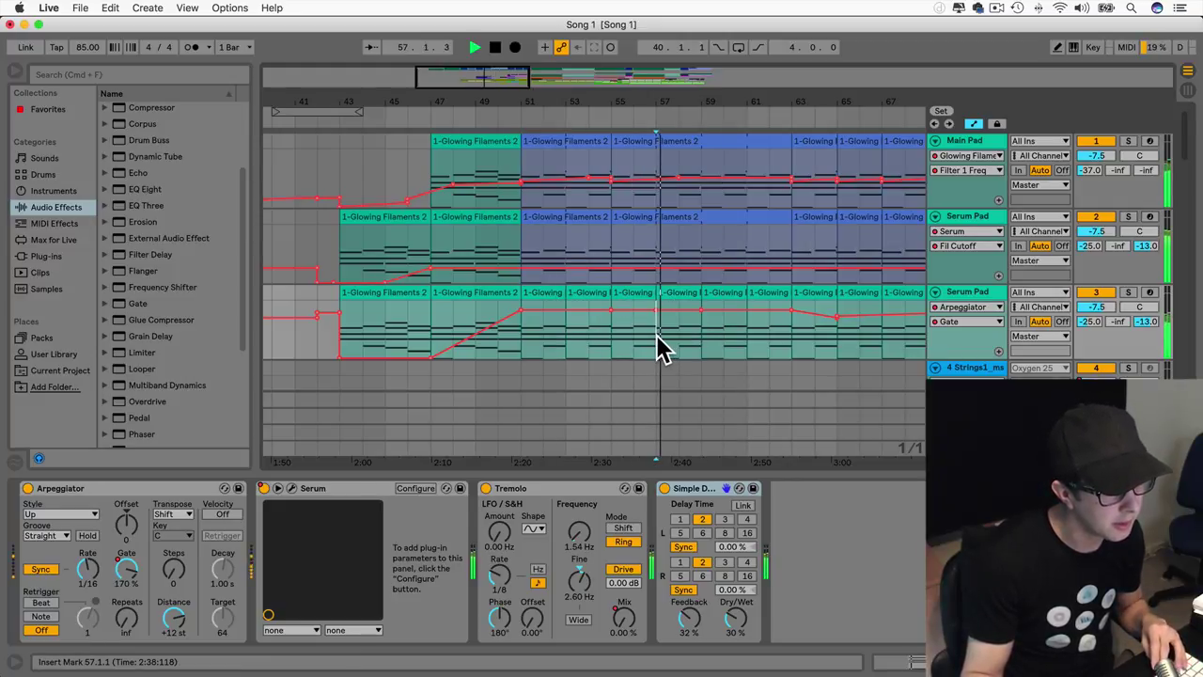
pyautogui.click(674, 292)
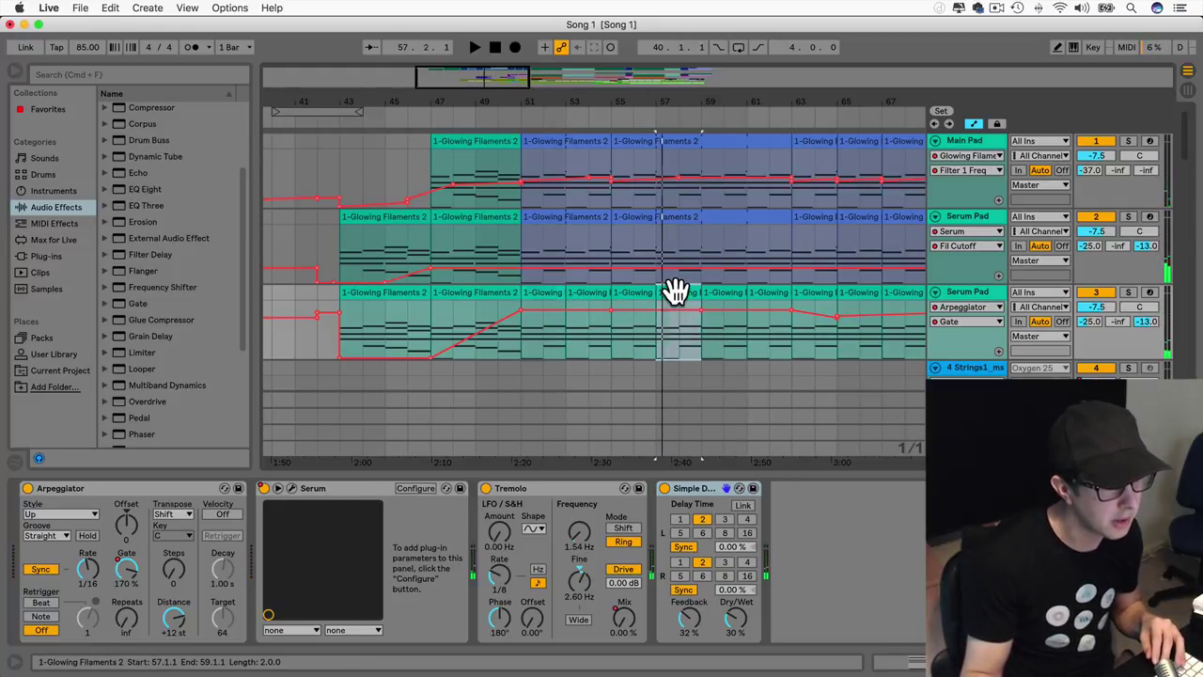
# Step: Fold the 4 Strings1_ms track while leaving the third track, Serum Pad, unfolded
pyautogui.click(935, 293)
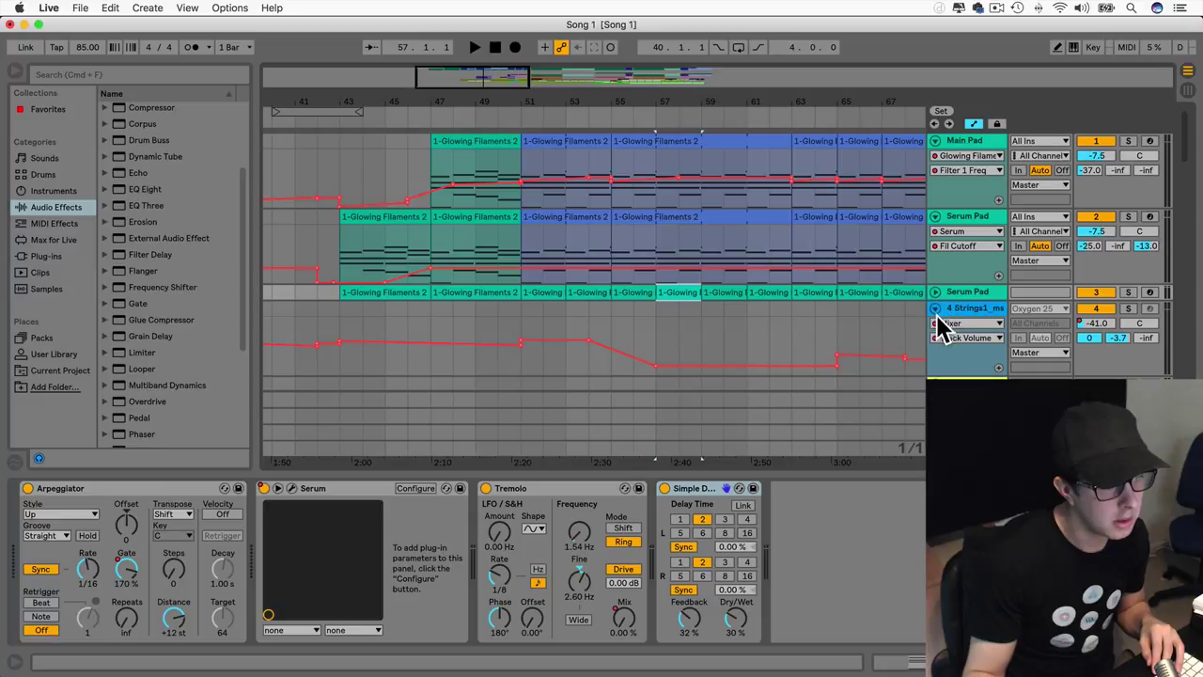
pyautogui.click(936, 309)
pyautogui.click(935, 292)
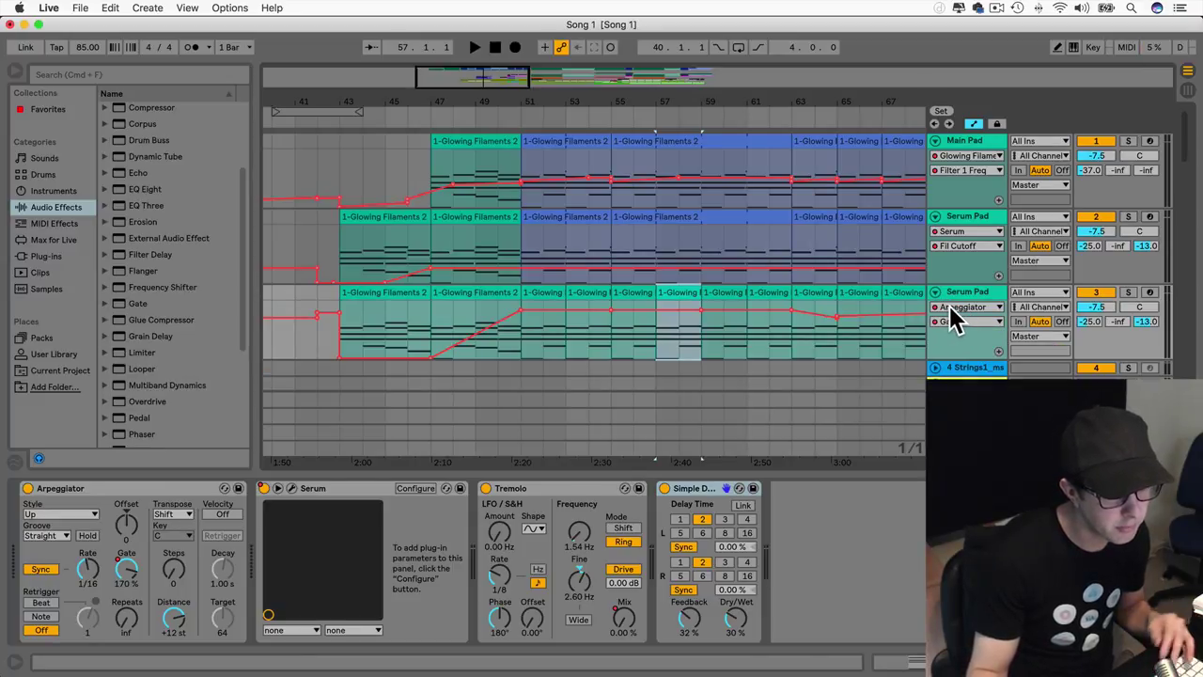
# Step: Play from bar 57 and check which devices and Arpeggiator parameters are automated on the third track
pyautogui.press('space')
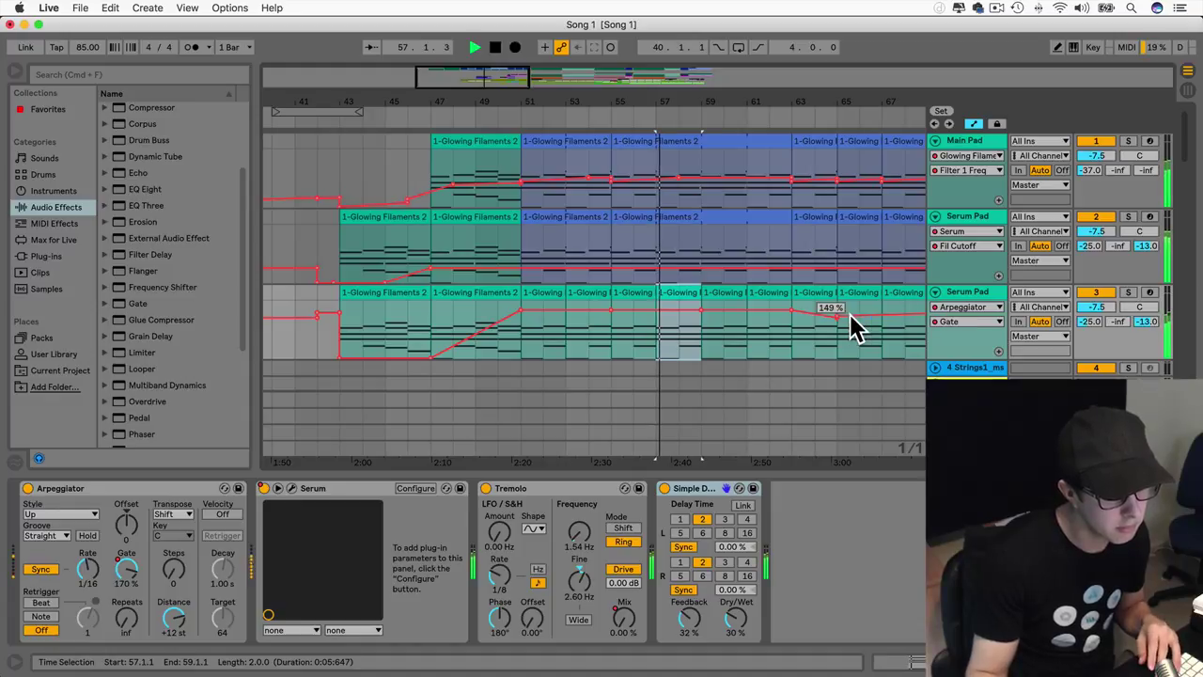
pyautogui.click(969, 305)
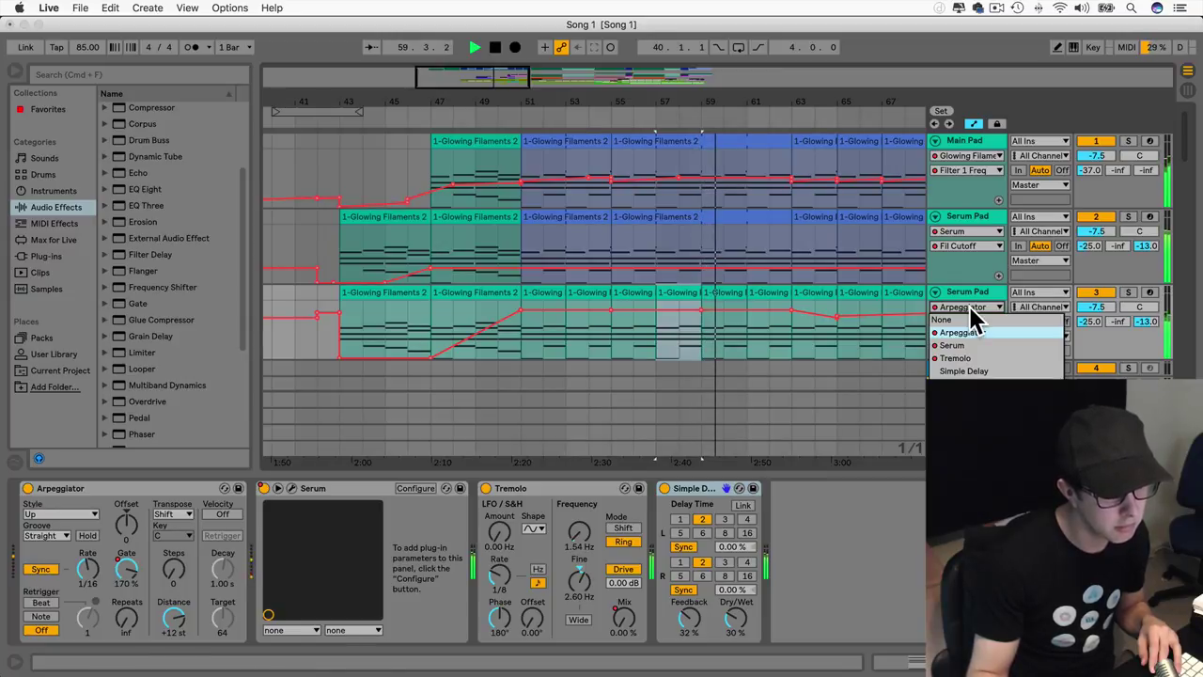
pyautogui.press('Up')
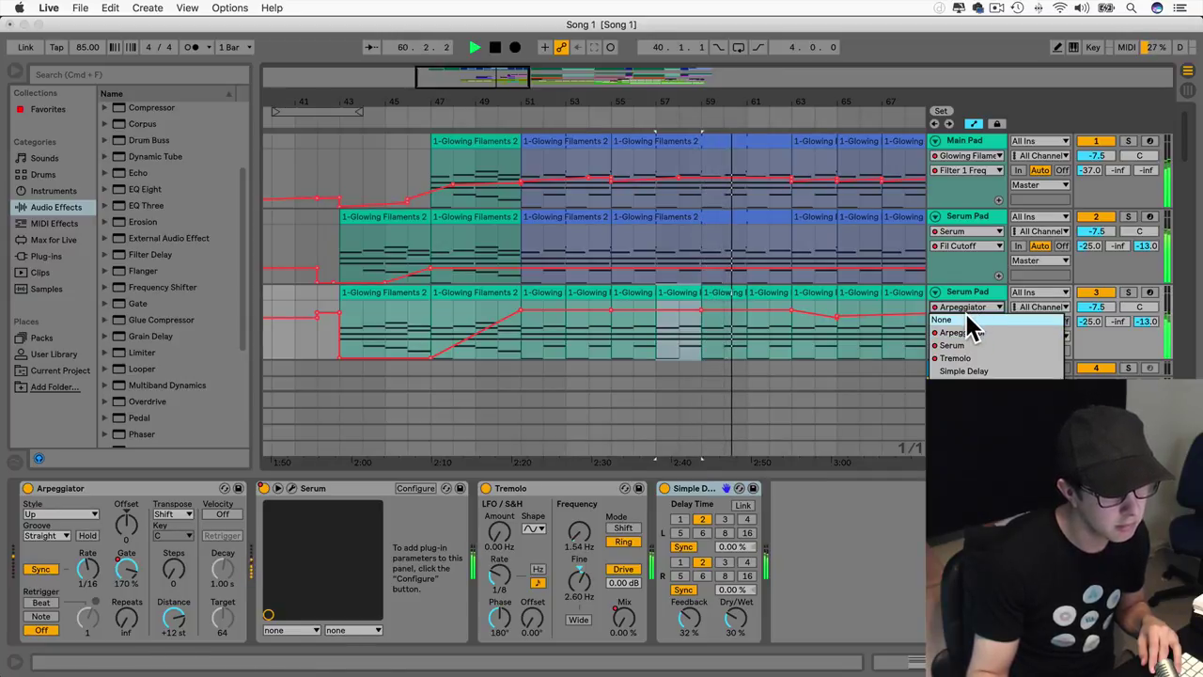
pyautogui.click(968, 333)
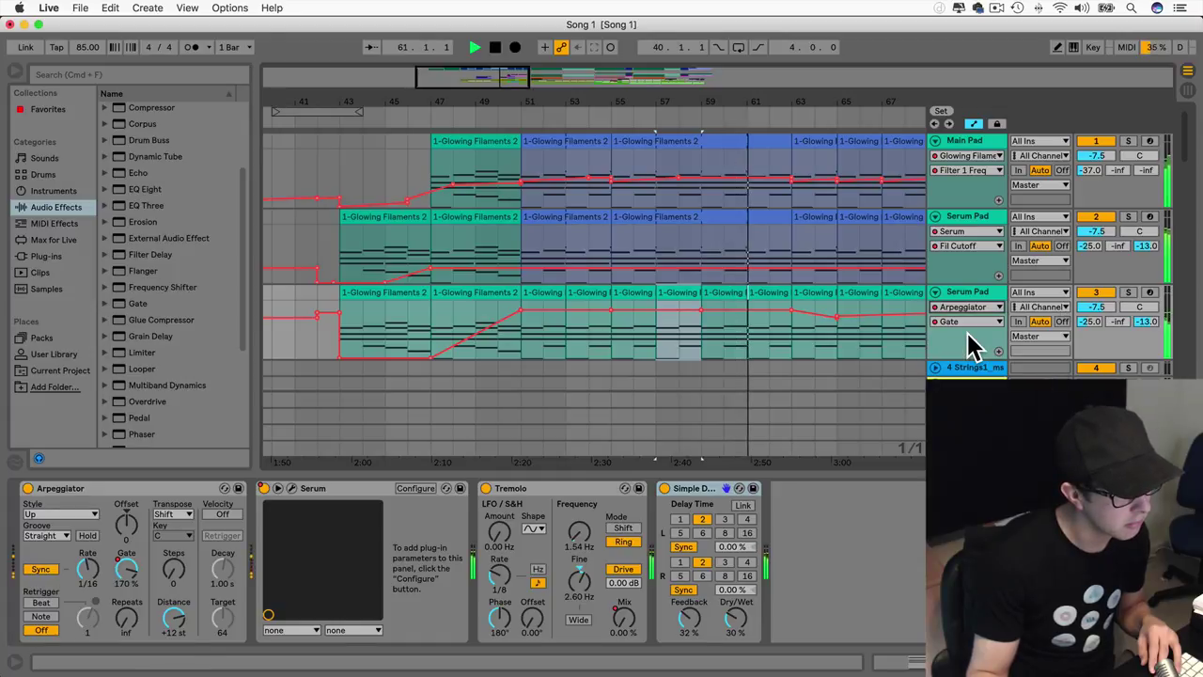
pyautogui.click(658, 341)
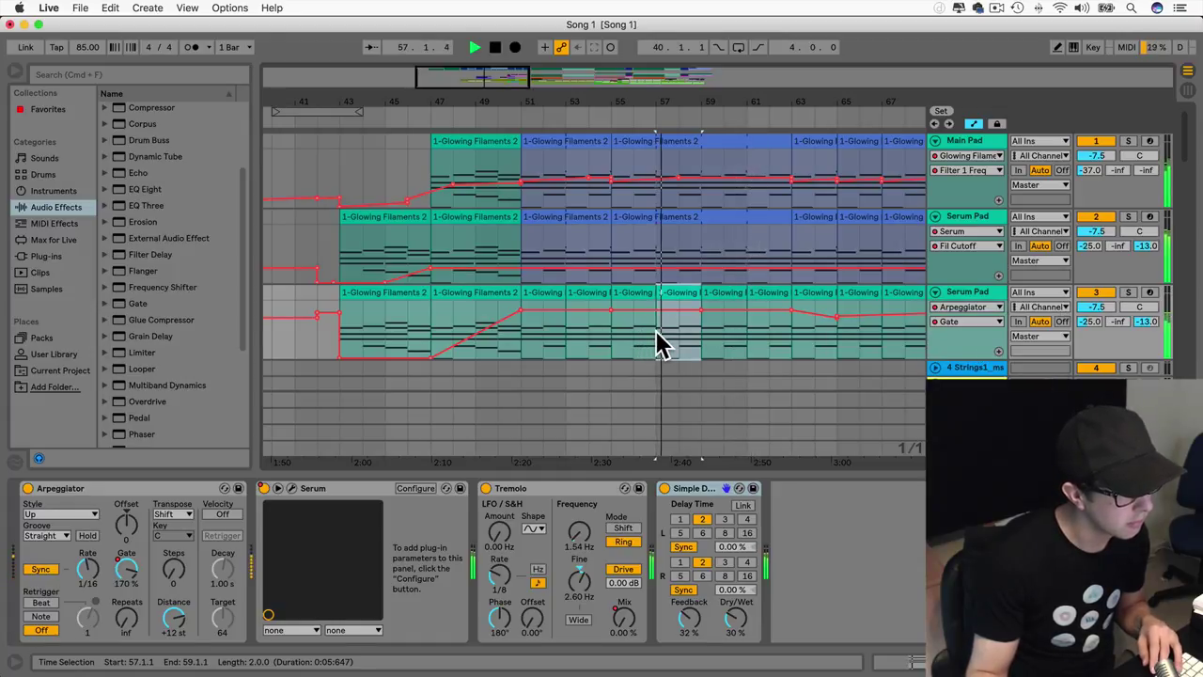
pyautogui.click(973, 323)
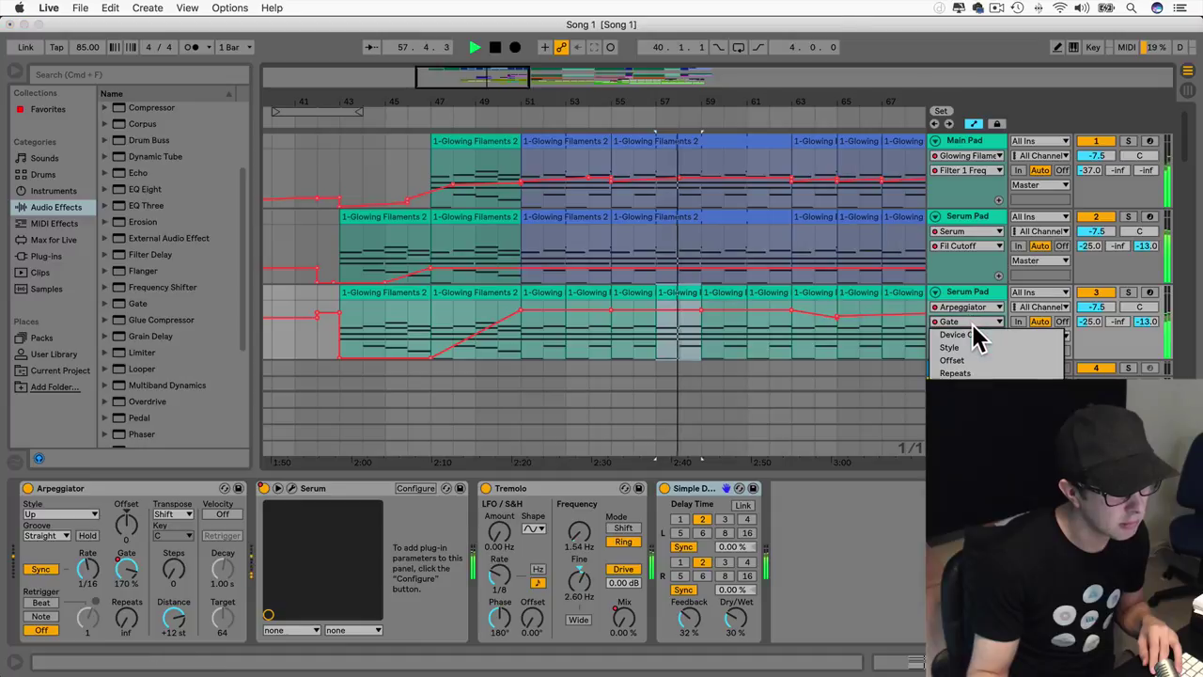
pyautogui.click(972, 319)
# Step: Review the Serum Device On and Tremolo Dry/Wet automation on the third track and return to the Arpeggiator Gate envelope
pyautogui.click(964, 305)
pyautogui.click(970, 347)
pyautogui.click(965, 322)
pyautogui.click(972, 330)
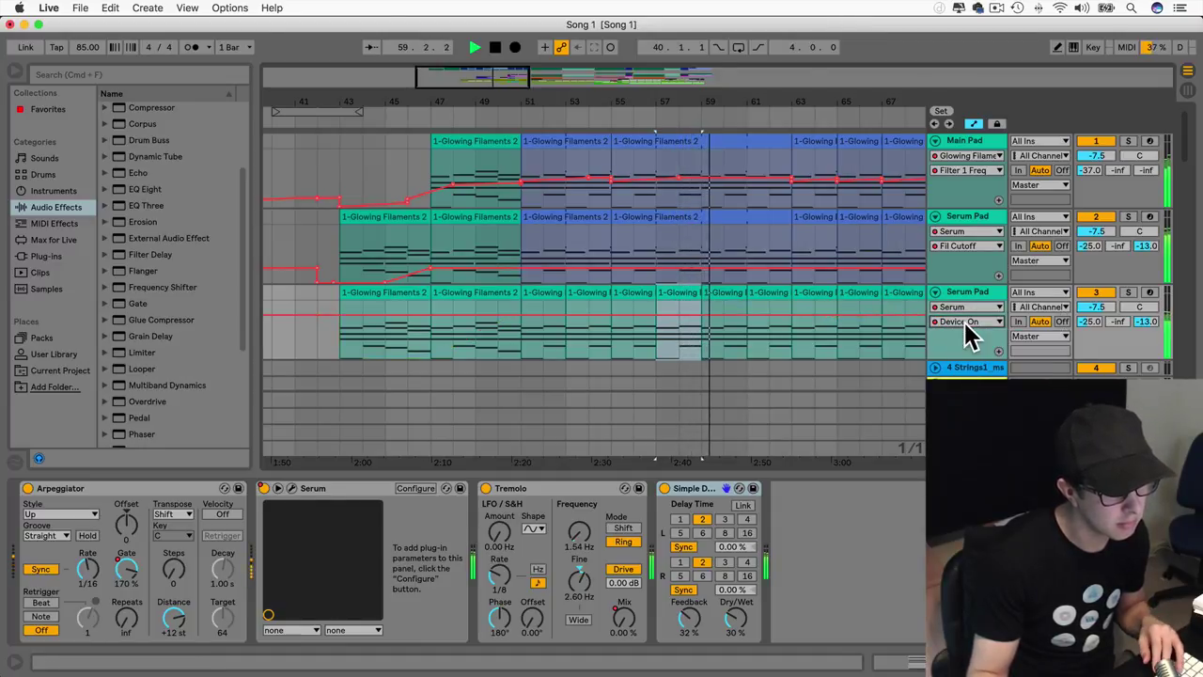
pyautogui.click(966, 309)
pyautogui.click(969, 362)
pyautogui.click(972, 328)
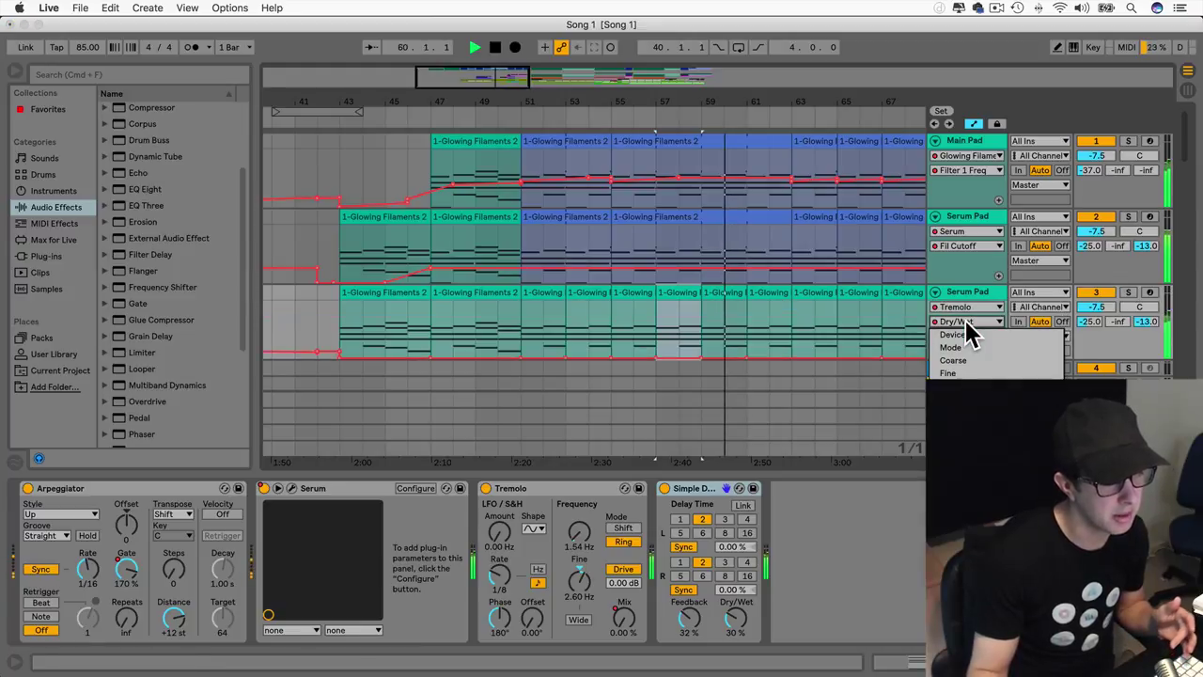
pyautogui.click(965, 310)
pyautogui.click(963, 333)
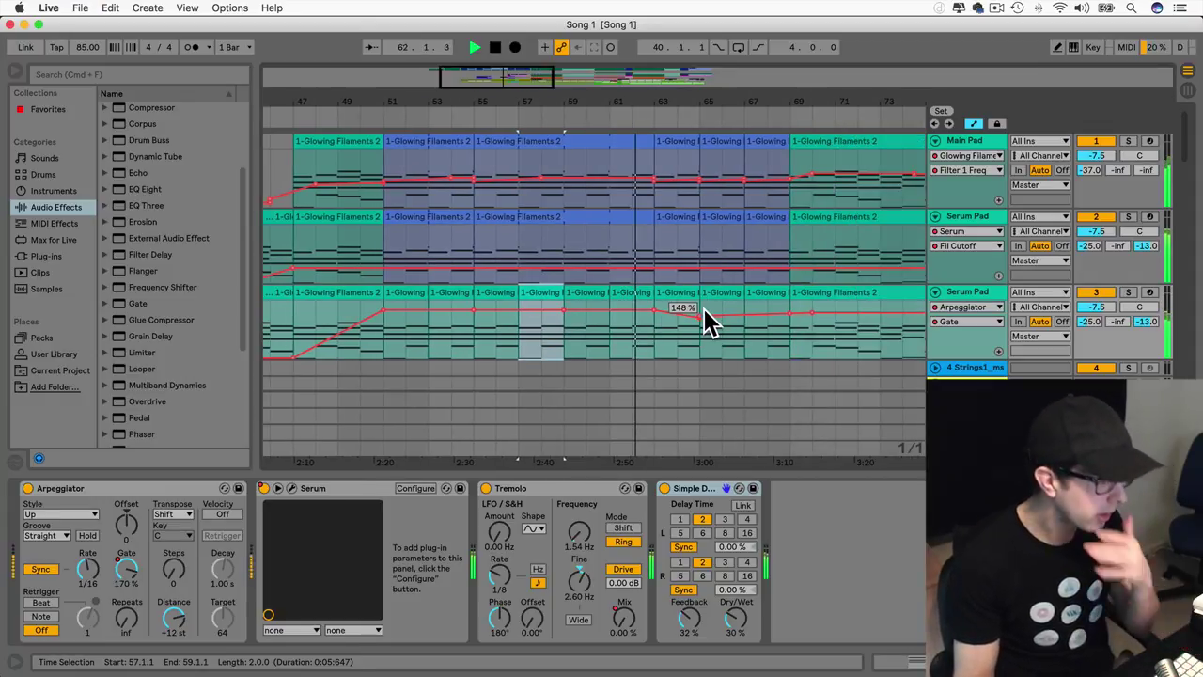
# Step: Play from bar 61 and lower the third track's Arpeggiator Gate automation between bars 65 and 69 to about 115%
pyautogui.click(613, 319)
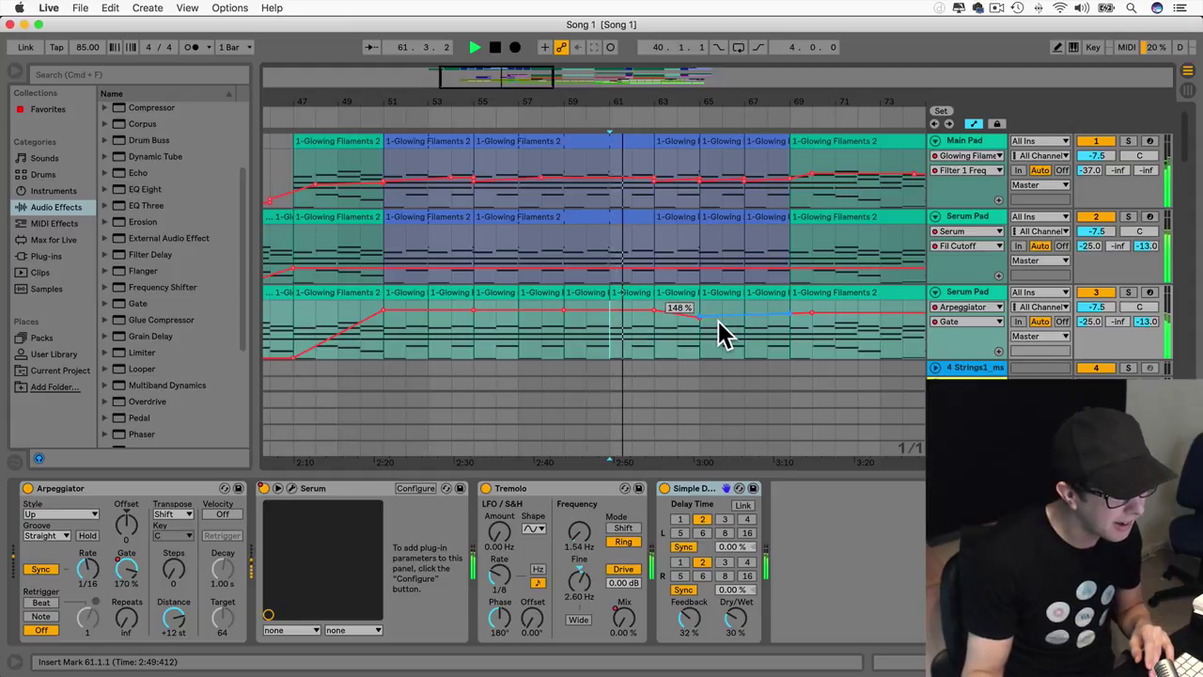
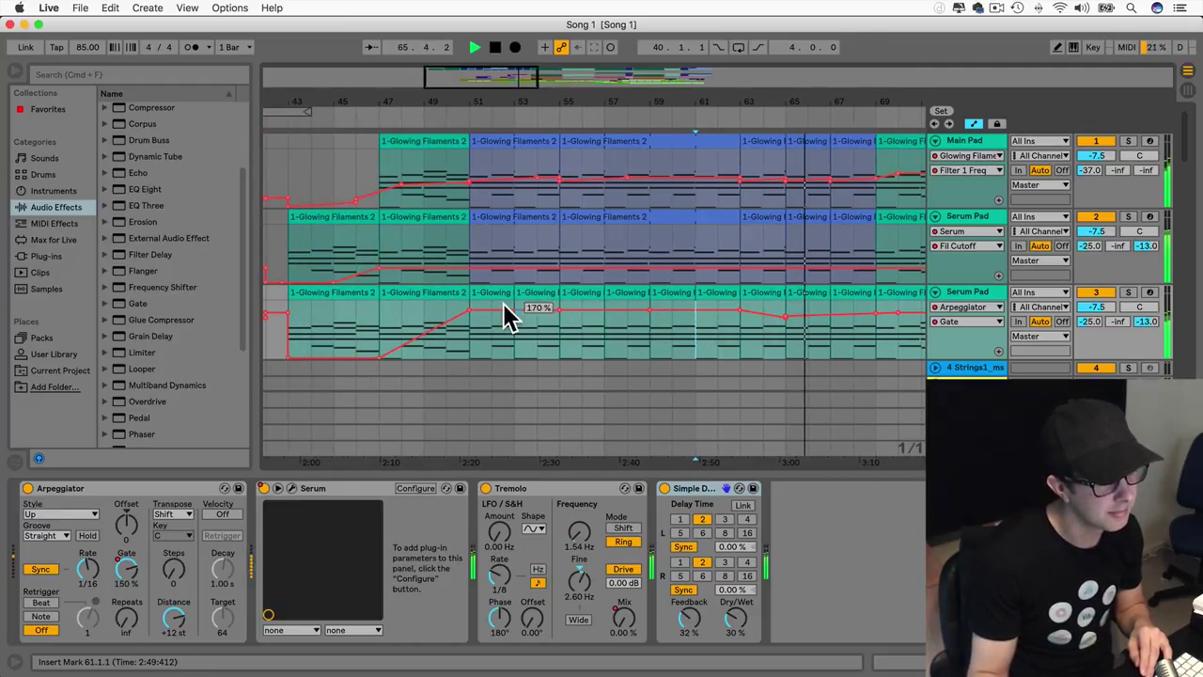
pyautogui.moveTo(632, 316); pyautogui.dragTo(632, 320)
pyautogui.moveTo(721, 313); pyautogui.dragTo(721, 324)
pyautogui.moveTo(632, 321); pyautogui.dragTo(631, 327)
pyautogui.moveTo(706, 325)
pyautogui.mouseDown()
pyautogui.moveTo(706, 357)
pyautogui.moveTo(706, 329)
pyautogui.moveTo(721, 325)
pyautogui.mouseUp()
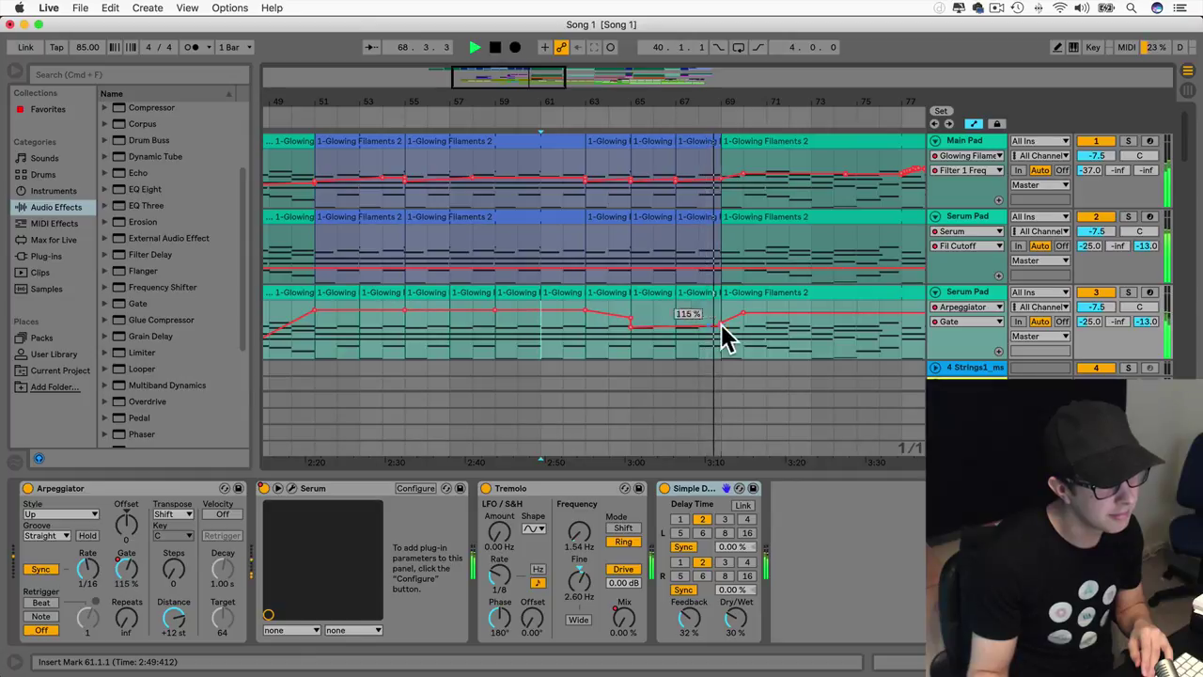
# Step: Lower the third track's Gate automation to about 125% at bar 63 and 100% from about bar 70
pyautogui.click(631, 320)
pyautogui.moveTo(631, 320); pyautogui.dragTo(587, 320)
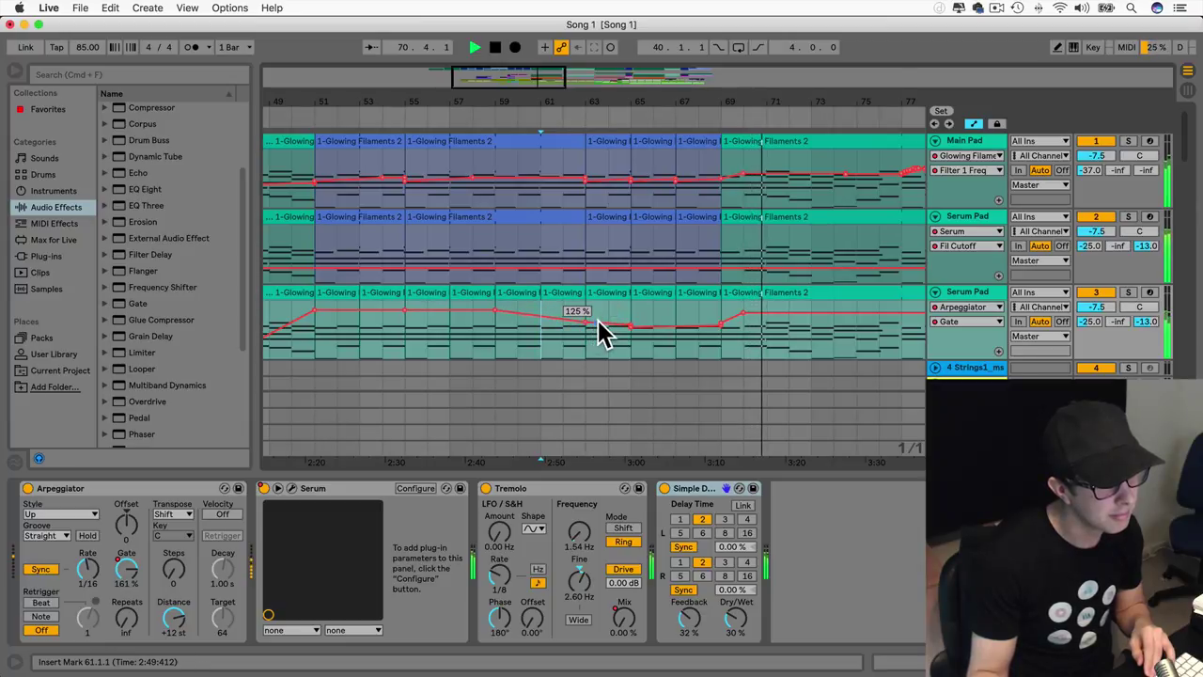
pyautogui.hscroll(5, 598, 319)
pyautogui.moveTo(490, 317)
pyautogui.mouseDown()
pyautogui.moveTo(491, 335)
pyautogui.moveTo(491, 324)
pyautogui.mouseUp()
pyautogui.hscroll(-8, 491, 335)
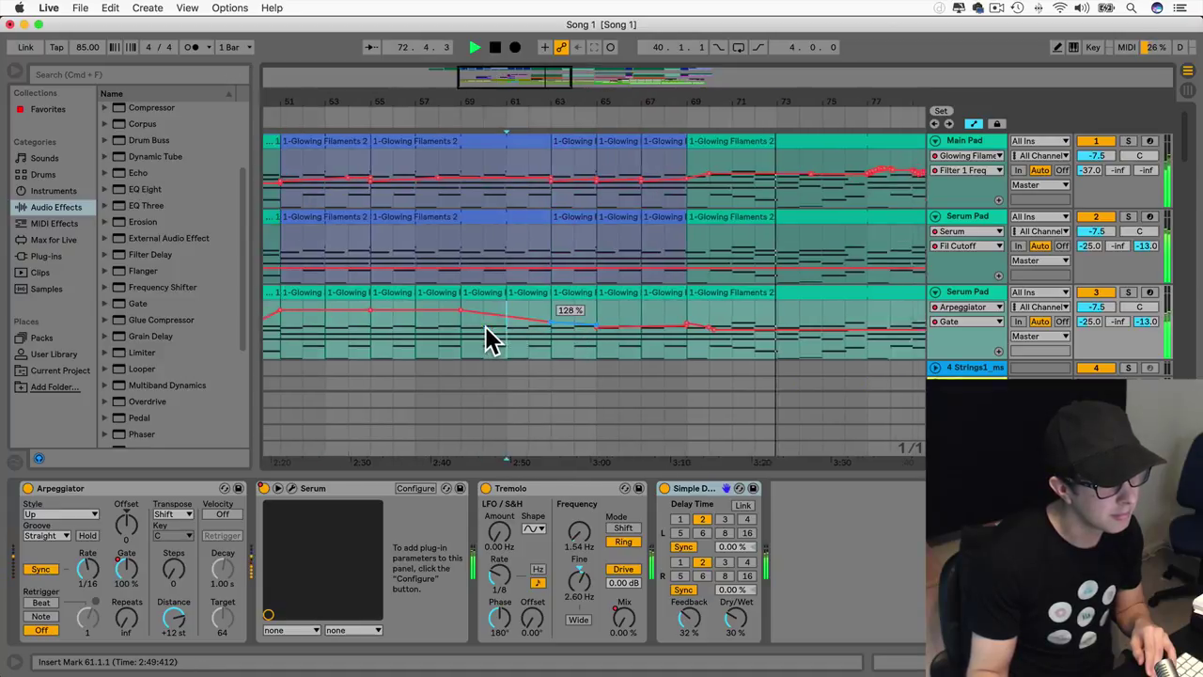
# Step: Set the third track's volume to -10.3 dB
pyautogui.moveTo(1105, 310); pyautogui.dragTo(1106, 324)
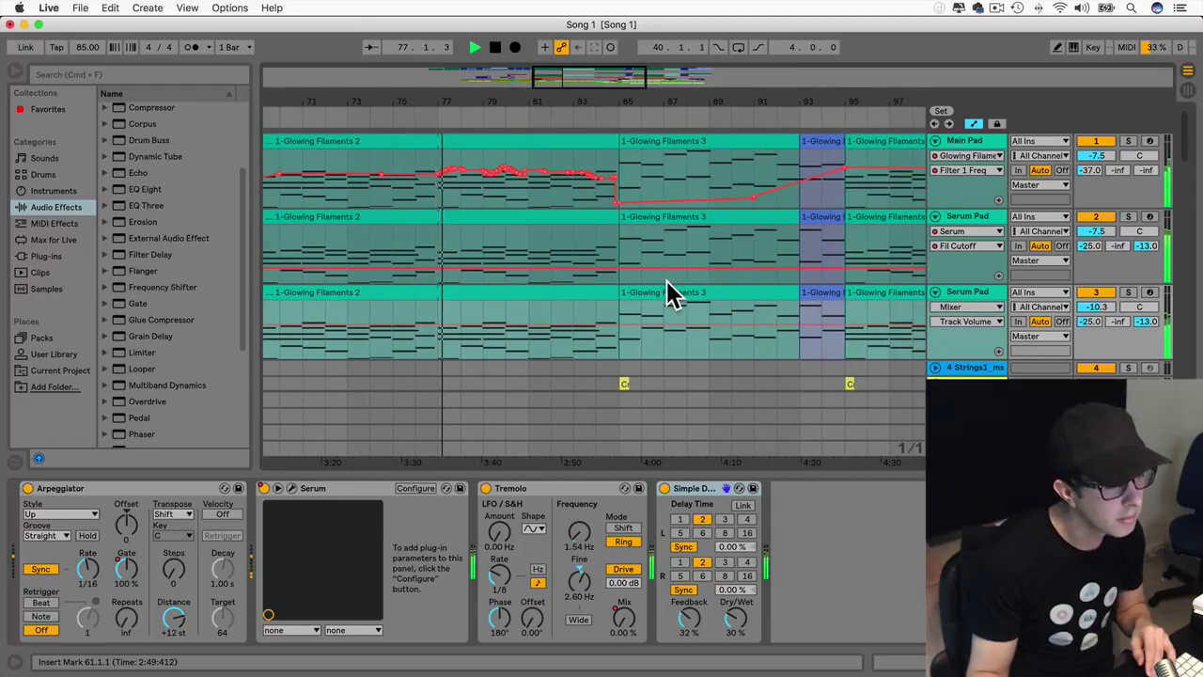
# Step: Select bars 77–85 on the third track, stop playback and look over the arrangement back to bar 25
pyautogui.scroll(-3, 667, 282)
pyautogui.scroll(2, 669, 293)
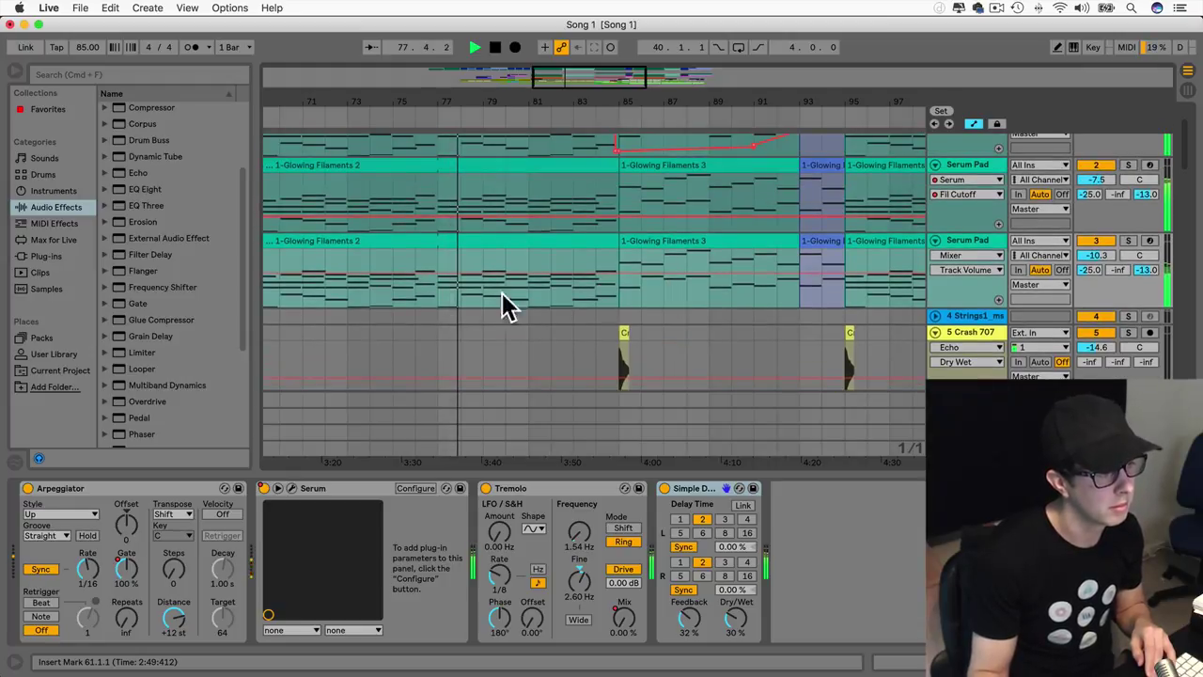
pyautogui.moveTo(439, 291); pyautogui.dragTo(618, 244)
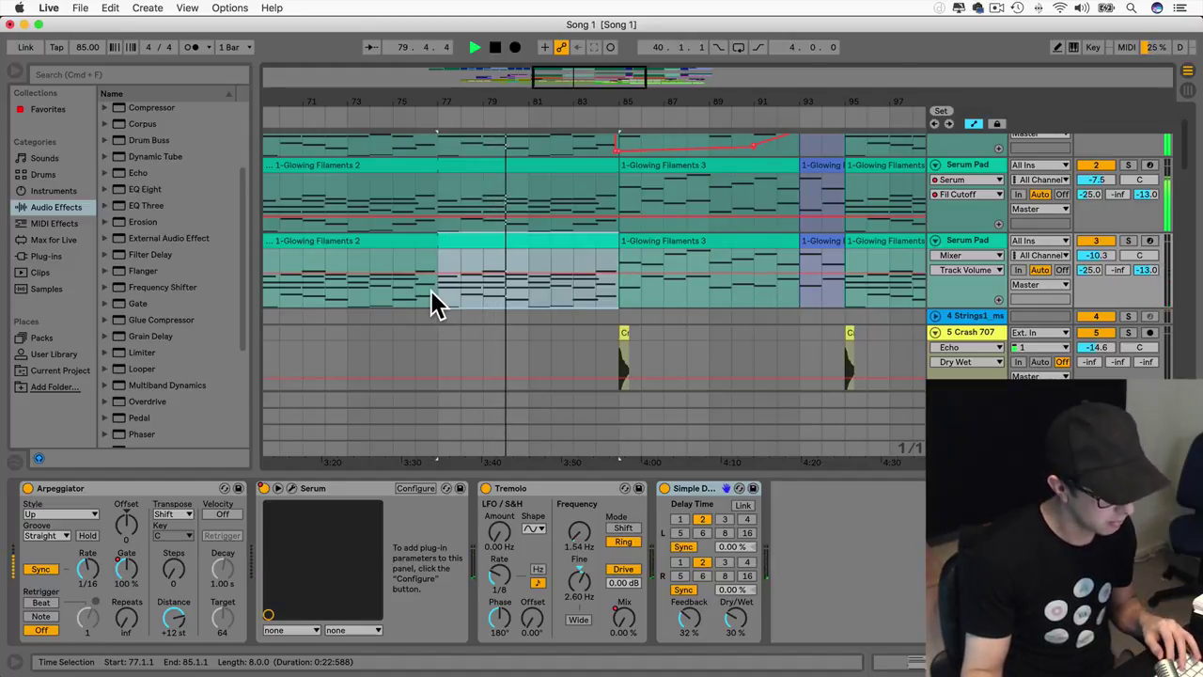
pyautogui.press('space')
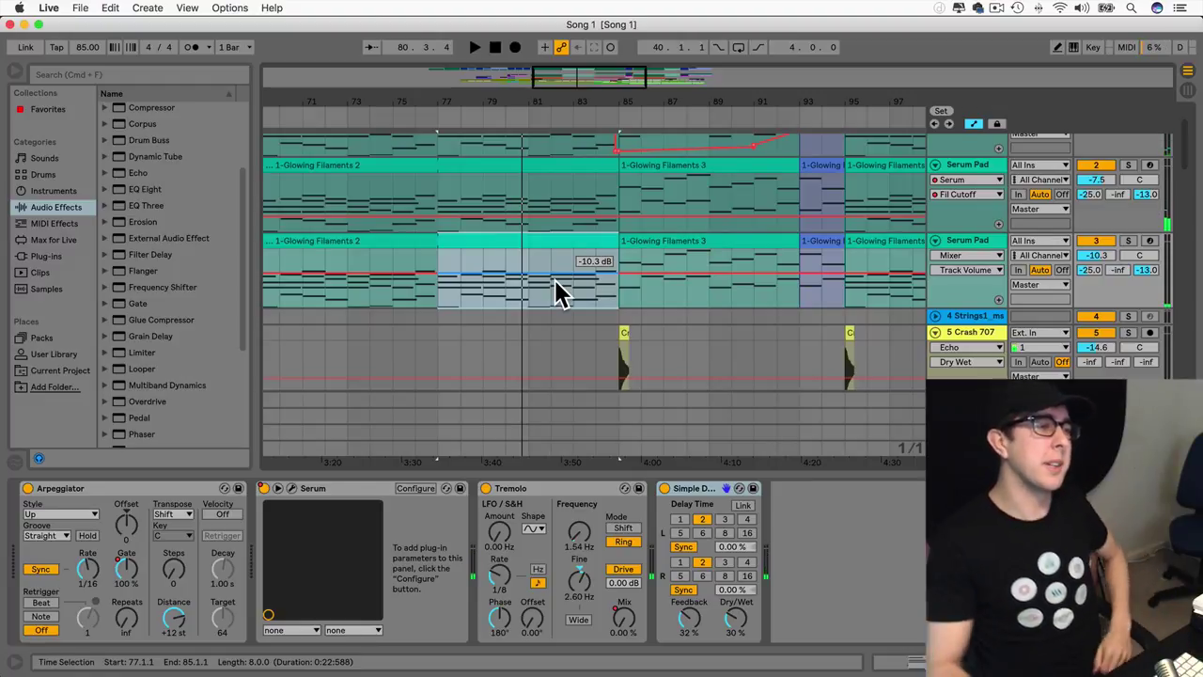
pyautogui.moveTo(572, 72)
pyautogui.mouseDown()
pyautogui.moveTo(572, 37)
pyautogui.moveTo(572, 66)
pyautogui.mouseUp()
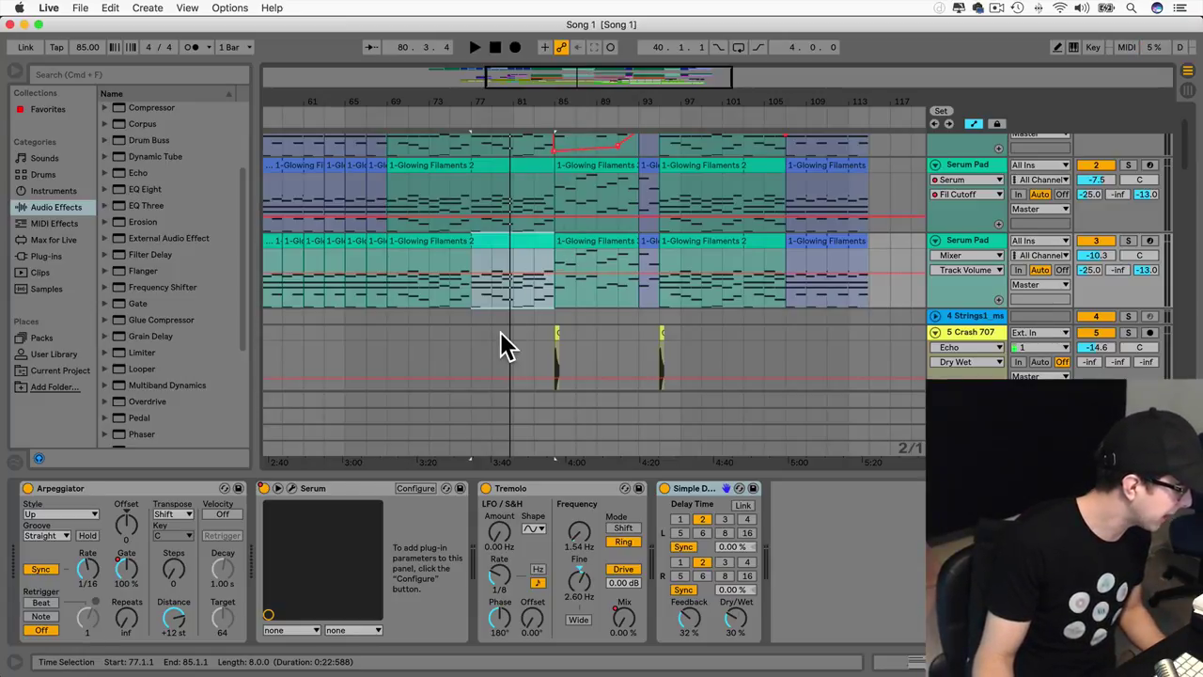
pyautogui.scroll(3, 449, 367)
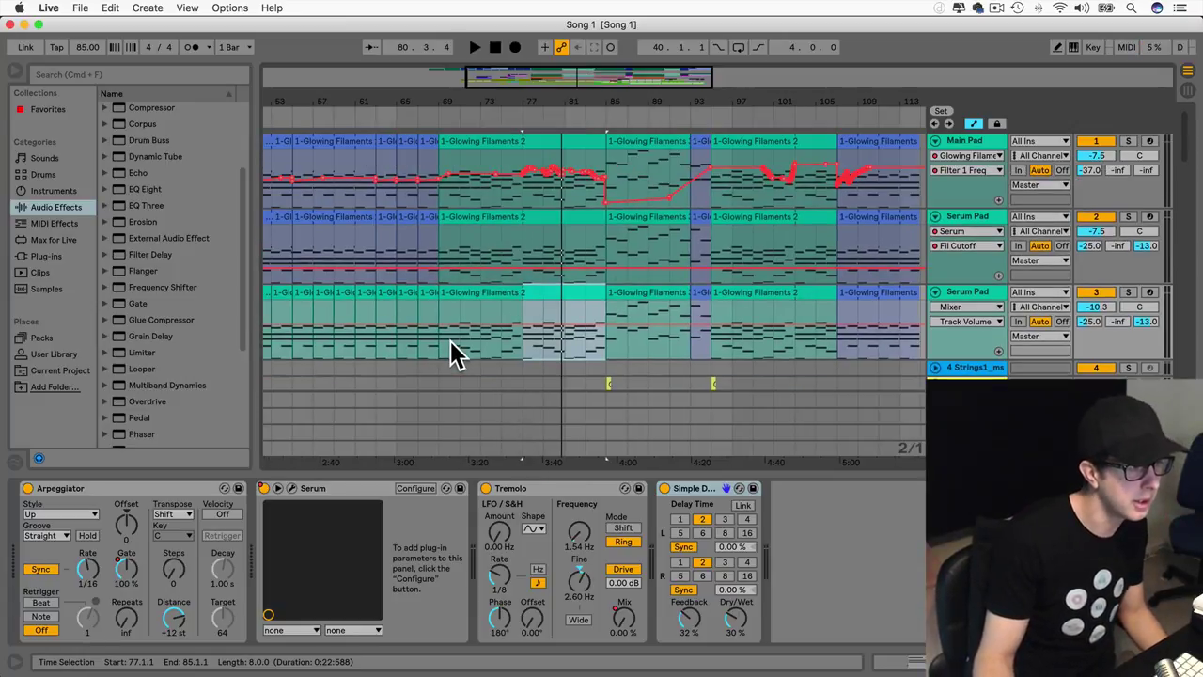
pyautogui.hscroll(-10, 449, 367)
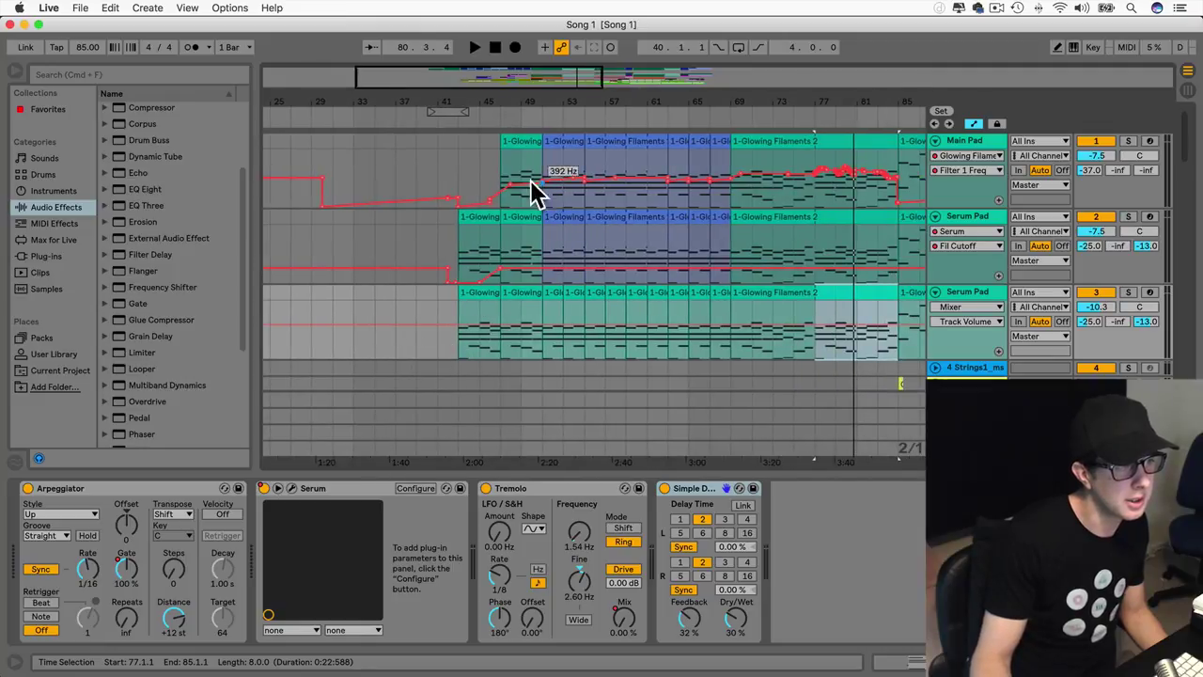
# Step: Inspect the Pad03 patch of the second track's Serum, including its effects and filter controls, and close its window
pyautogui.click(470, 216)
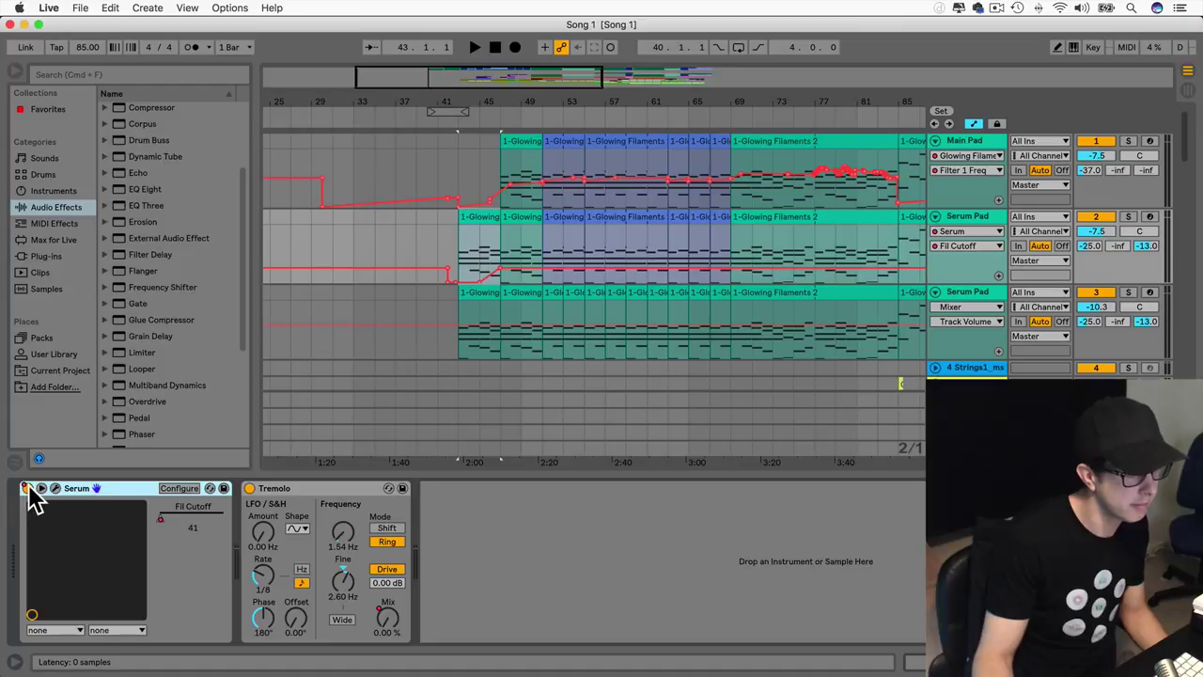
pyautogui.click(55, 489)
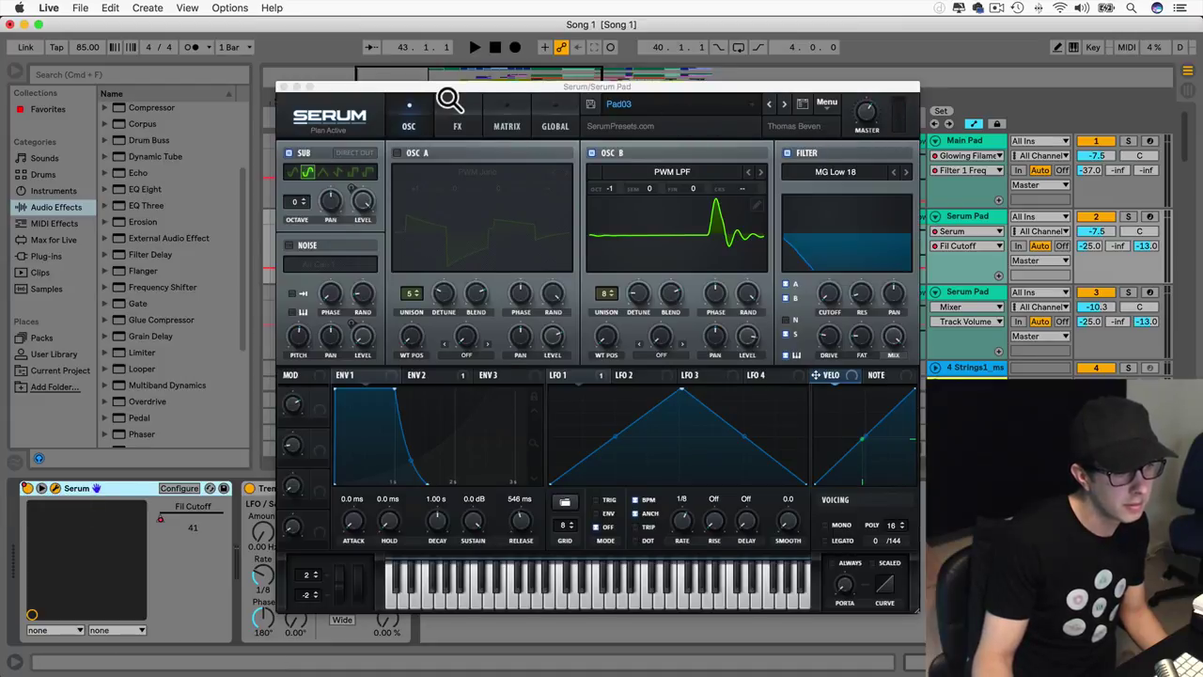
pyautogui.click(827, 338)
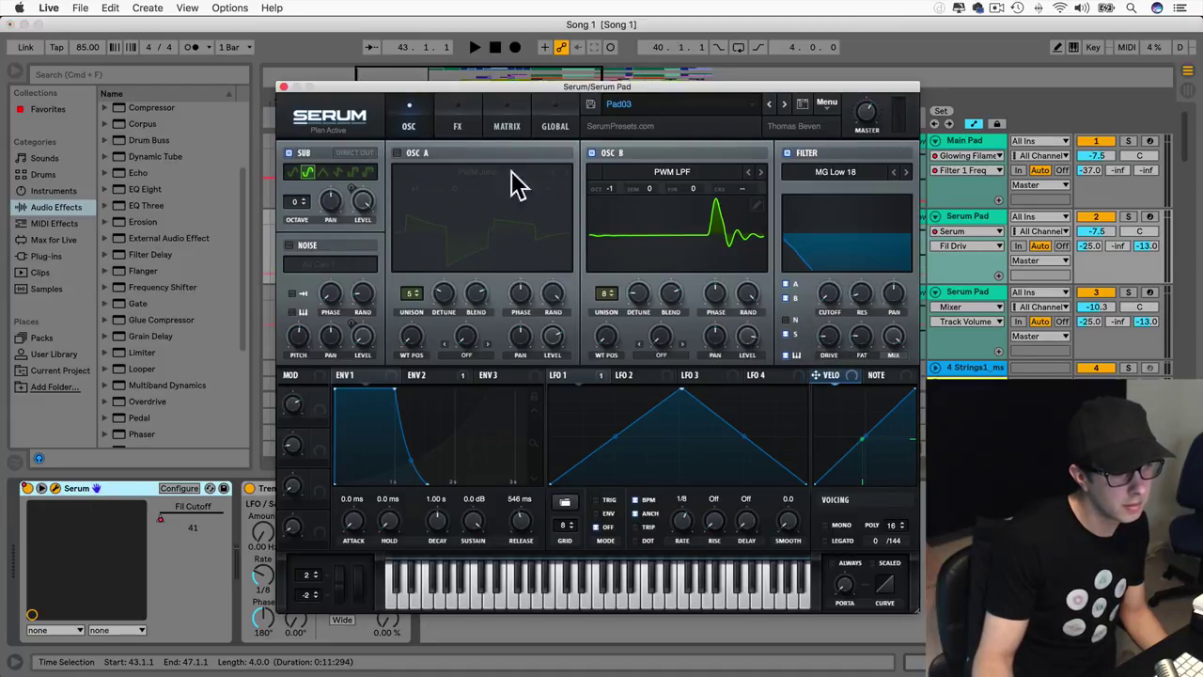
pyautogui.click(459, 124)
pyautogui.click(411, 125)
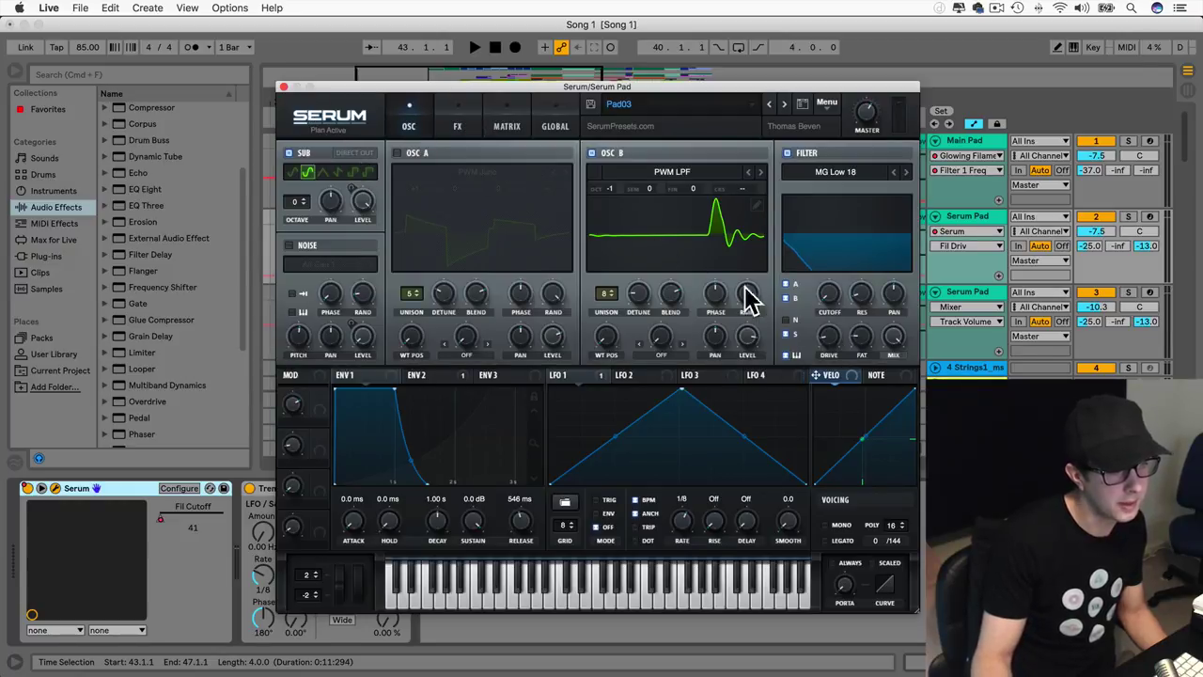
pyautogui.click(865, 336)
pyautogui.click(287, 95)
pyautogui.click(286, 91)
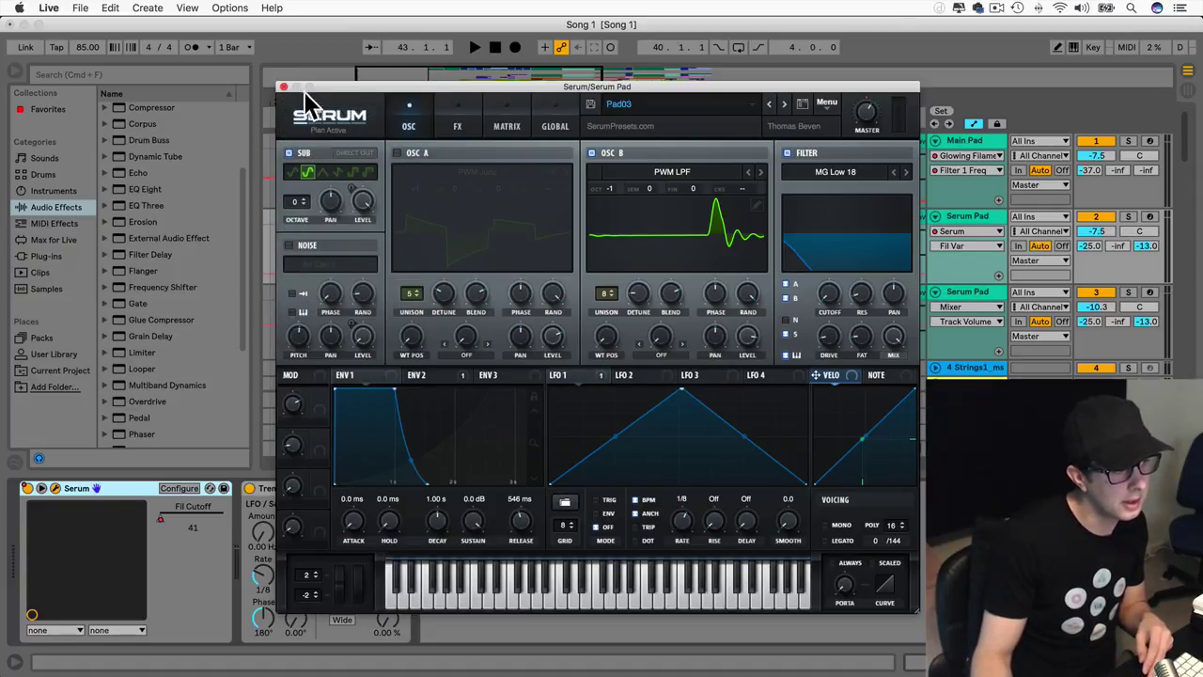
pyautogui.click(283, 86)
# Step: Listen to the second track's pad entrance from about bar 43 and again from bar 47, then stop playback
pyautogui.click(455, 233)
pyautogui.press('space')
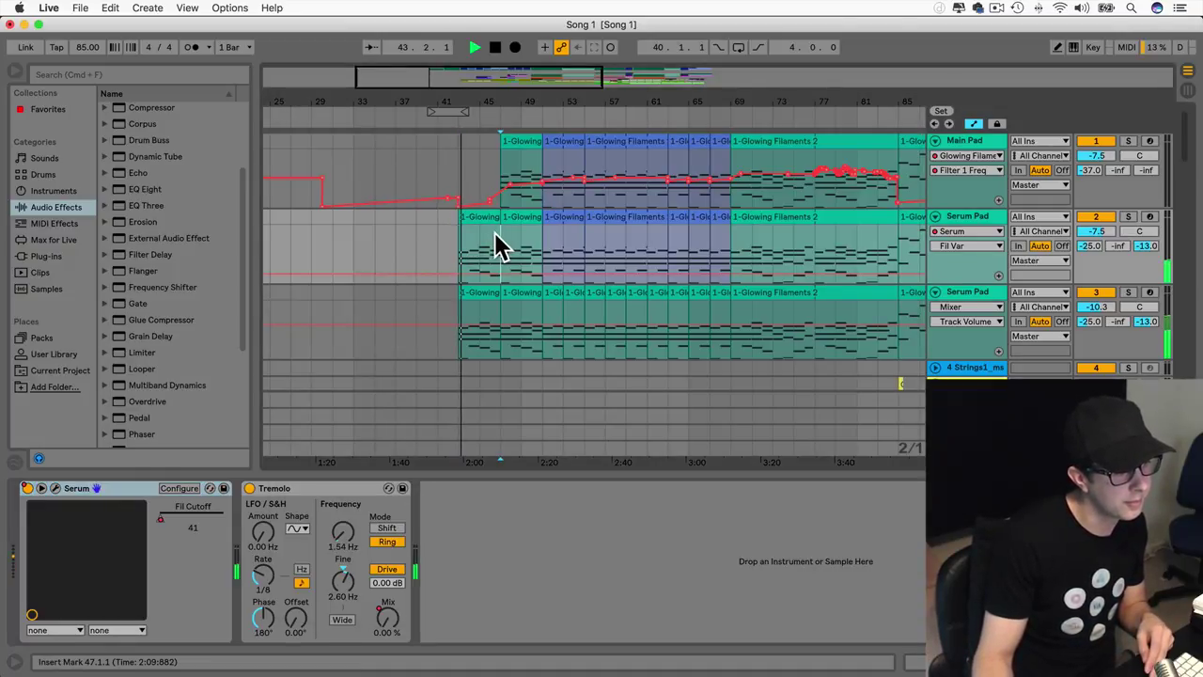
pyautogui.click(501, 232)
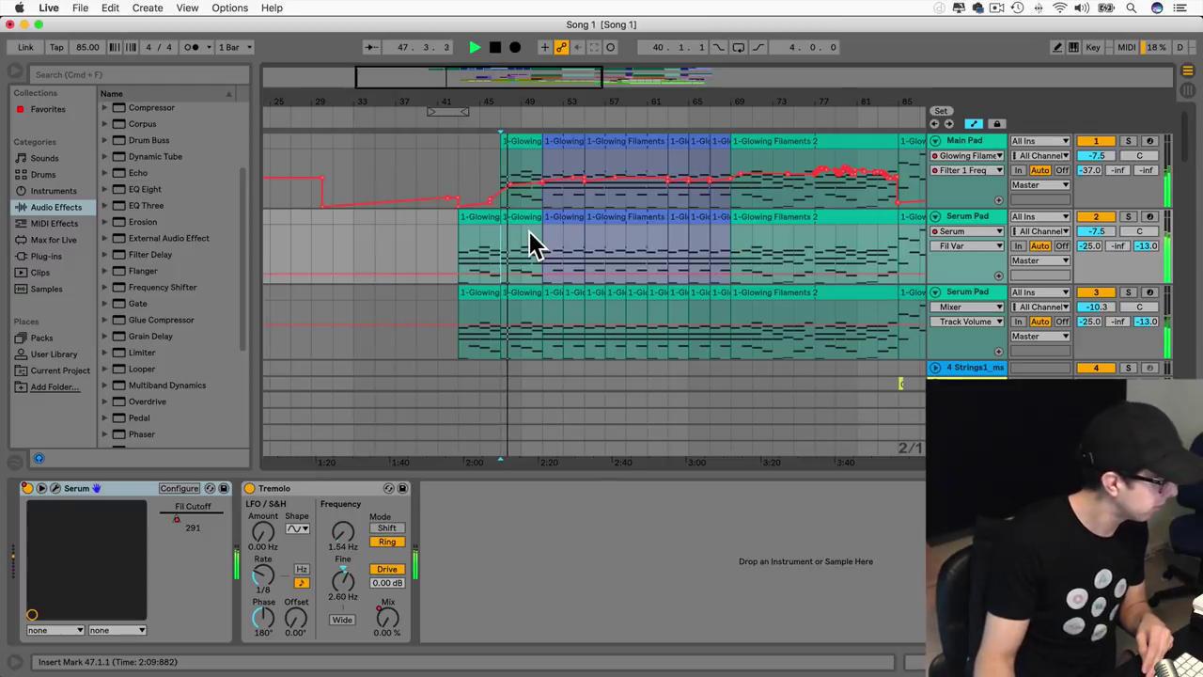
pyautogui.press('space')
pyautogui.hscroll(2, 529, 231)
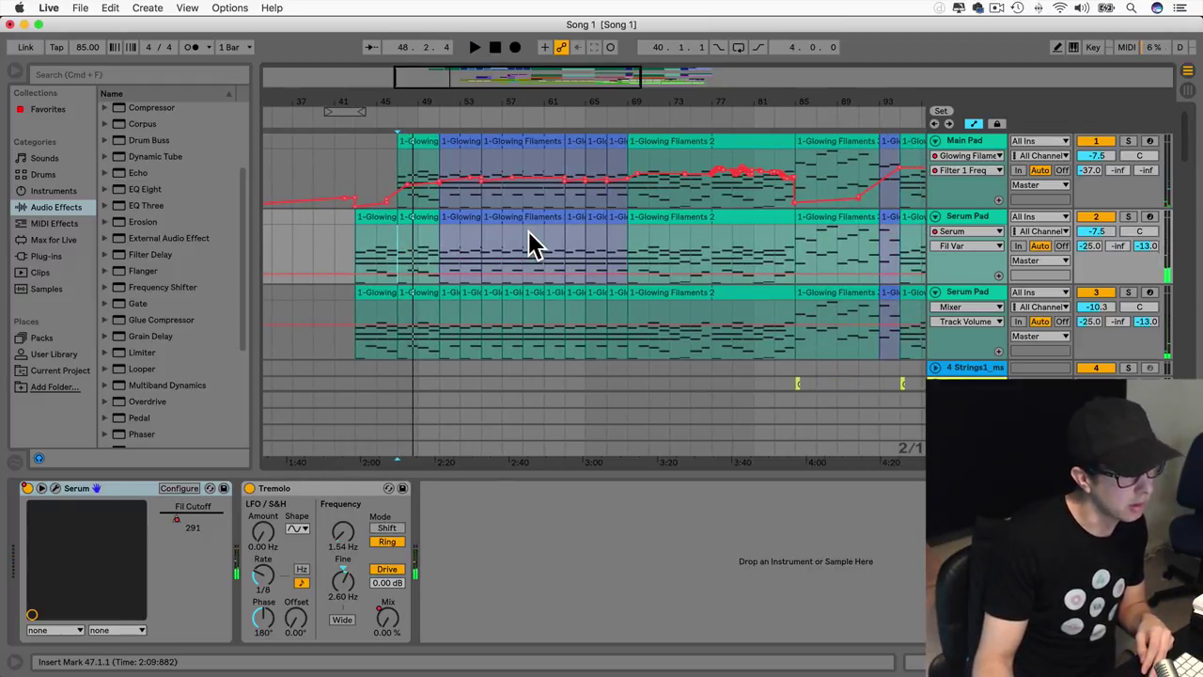
# Step: Clear everything in bars 1–43 on the three pad tracks, including the Main Pad's filter frequency automation
pyautogui.hscroll(-7, 368, 288)
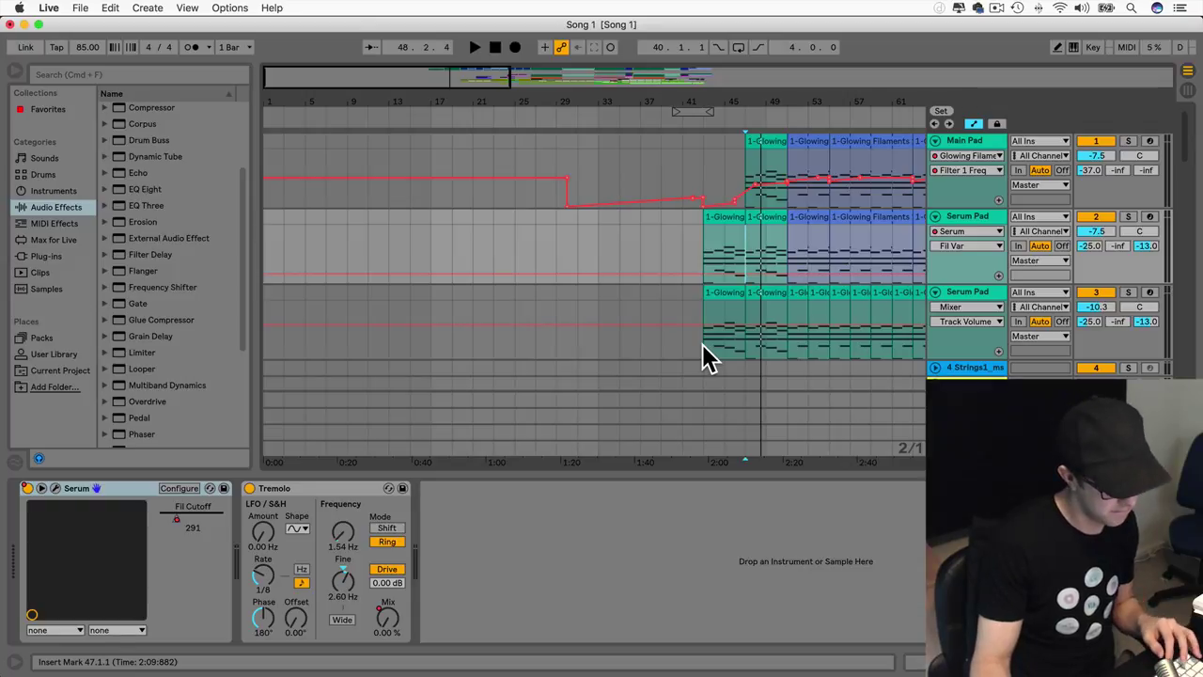
pyautogui.moveTo(709, 358); pyautogui.dragTo(212, 113)
pyautogui.press('BackSpace')
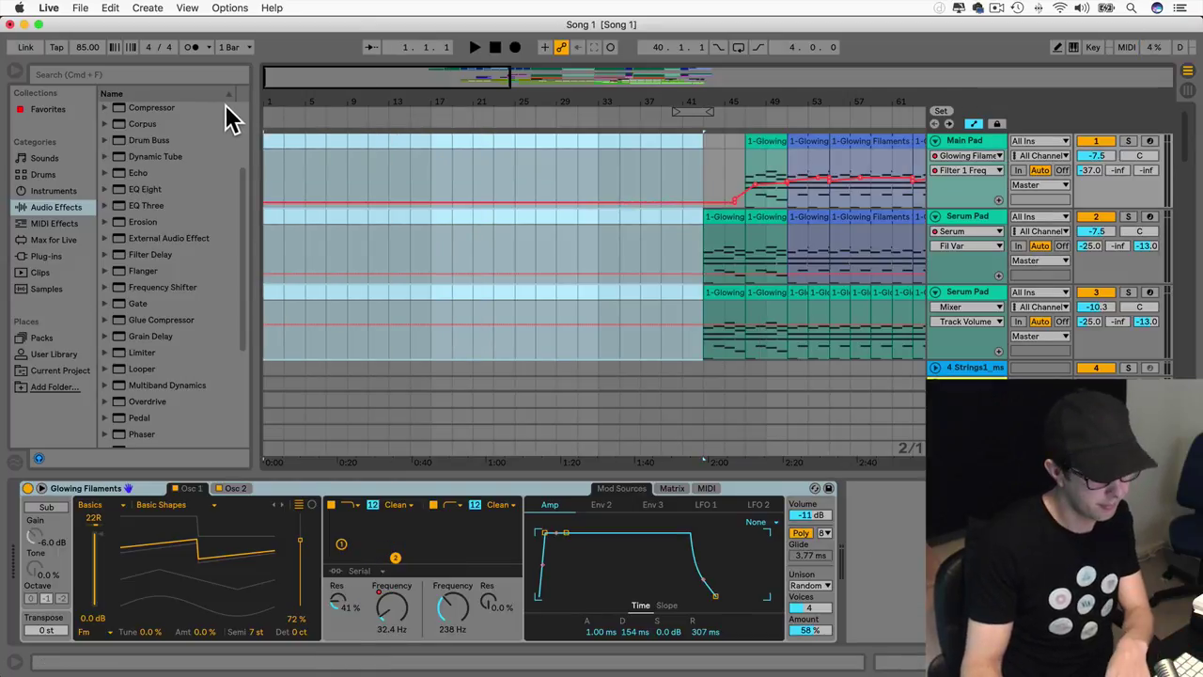
# Step: Select bars 1–43 across the crash and lower tracks and check that range for leftover material
pyautogui.scroll(-3, 430, 287)
pyautogui.moveTo(701, 277); pyautogui.dragTo(261, 562)
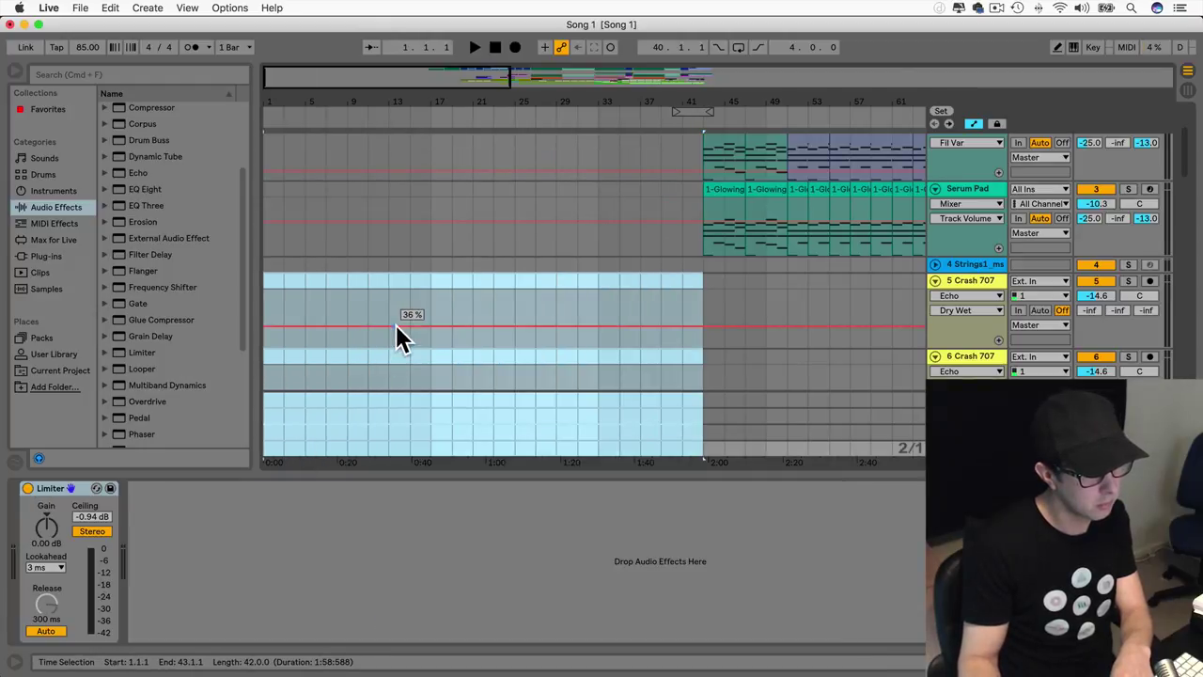
pyautogui.scroll(-10, 396, 324)
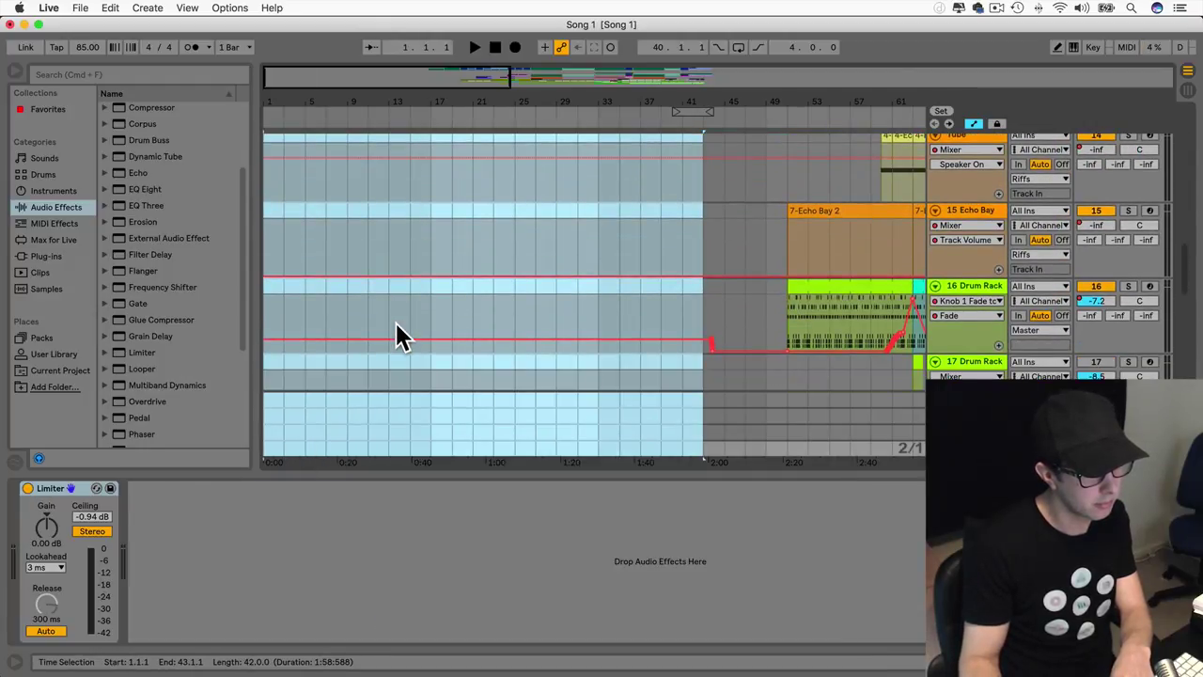
pyautogui.scroll(12, 396, 329)
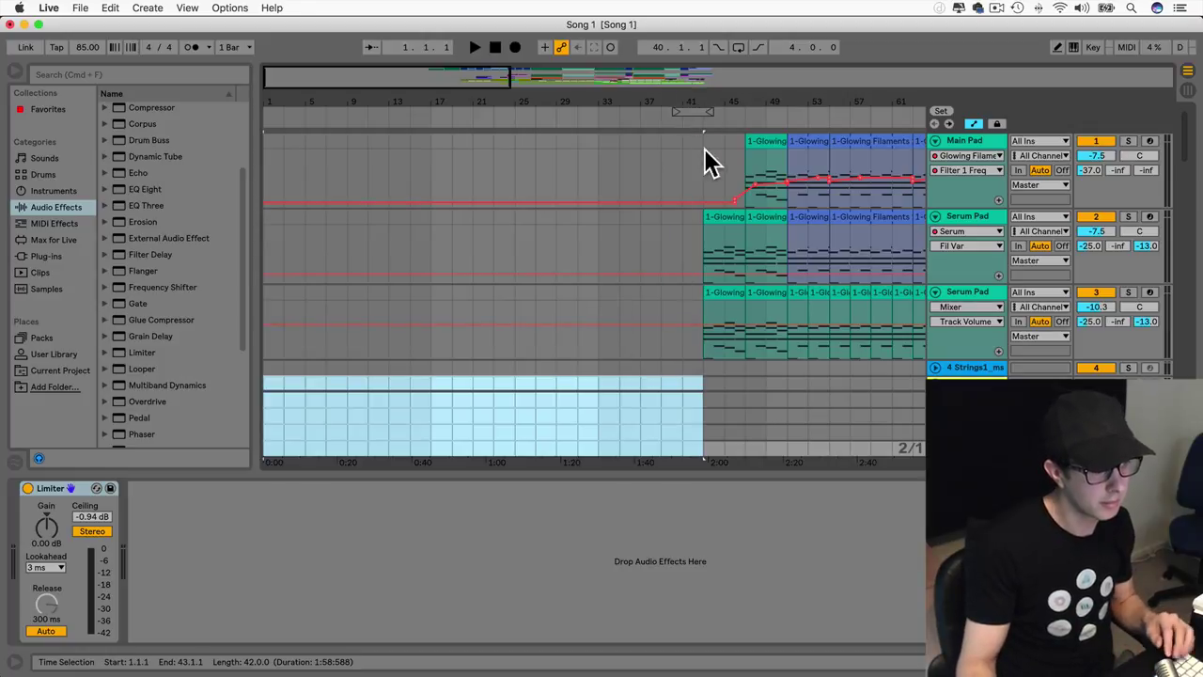
# Step: Move the entire arrangement 14 bars earlier so the Serum Pad clips start at bar 29, and look over the shifted tracks
pyautogui.click(711, 167)
pyautogui.press('super+a')
pyautogui.moveTo(780, 131); pyautogui.dragTo(446, 155)
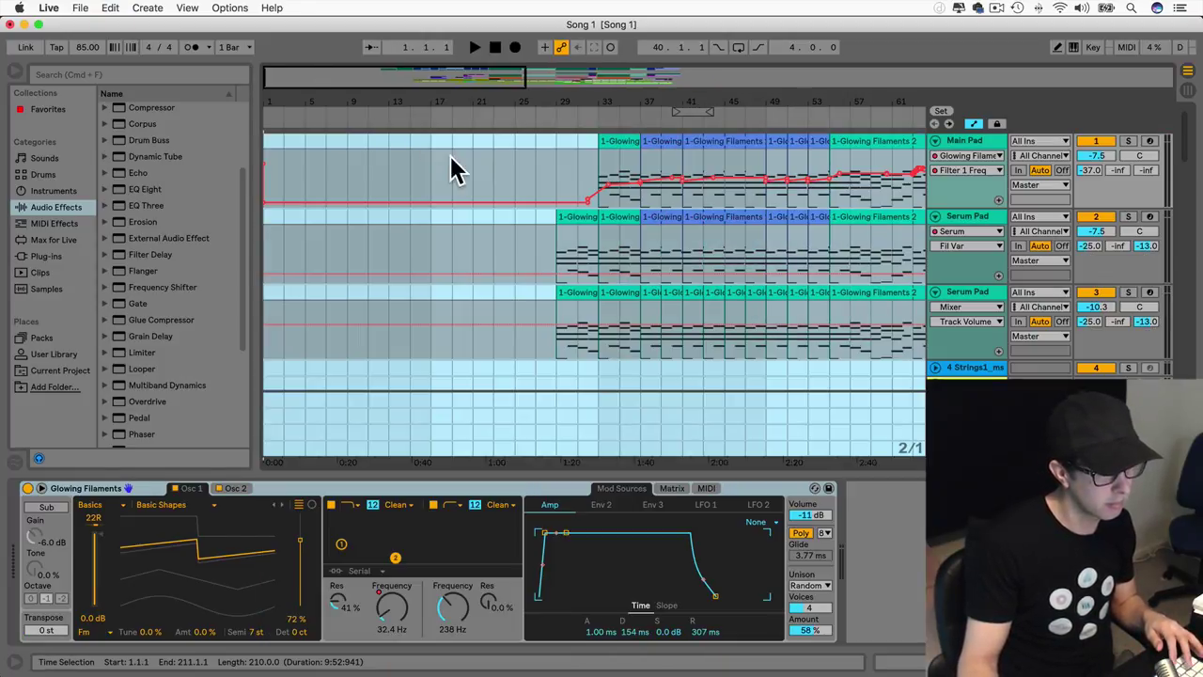
pyautogui.click(456, 157)
pyautogui.scroll(-10, 550, 155)
pyautogui.scroll(-15, 553, 162)
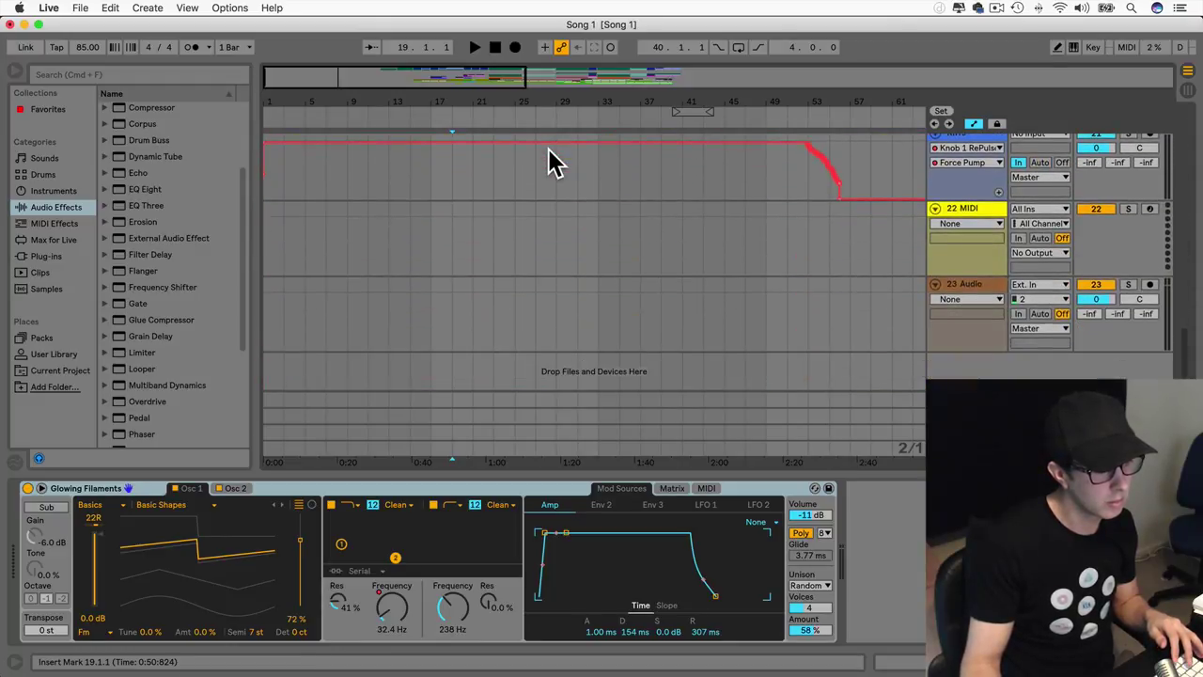
pyautogui.moveTo(470, 87); pyautogui.dragTo(470, 33)
pyautogui.scroll(15, 936, 254)
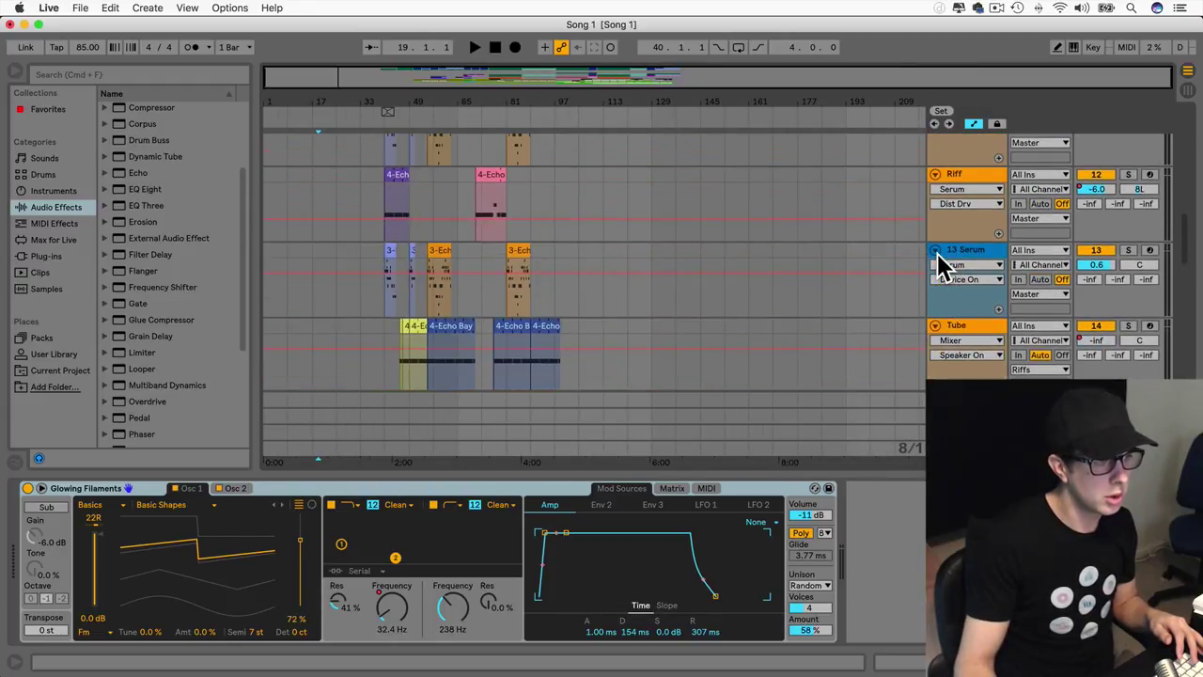
pyautogui.scroll(10, 333, 197)
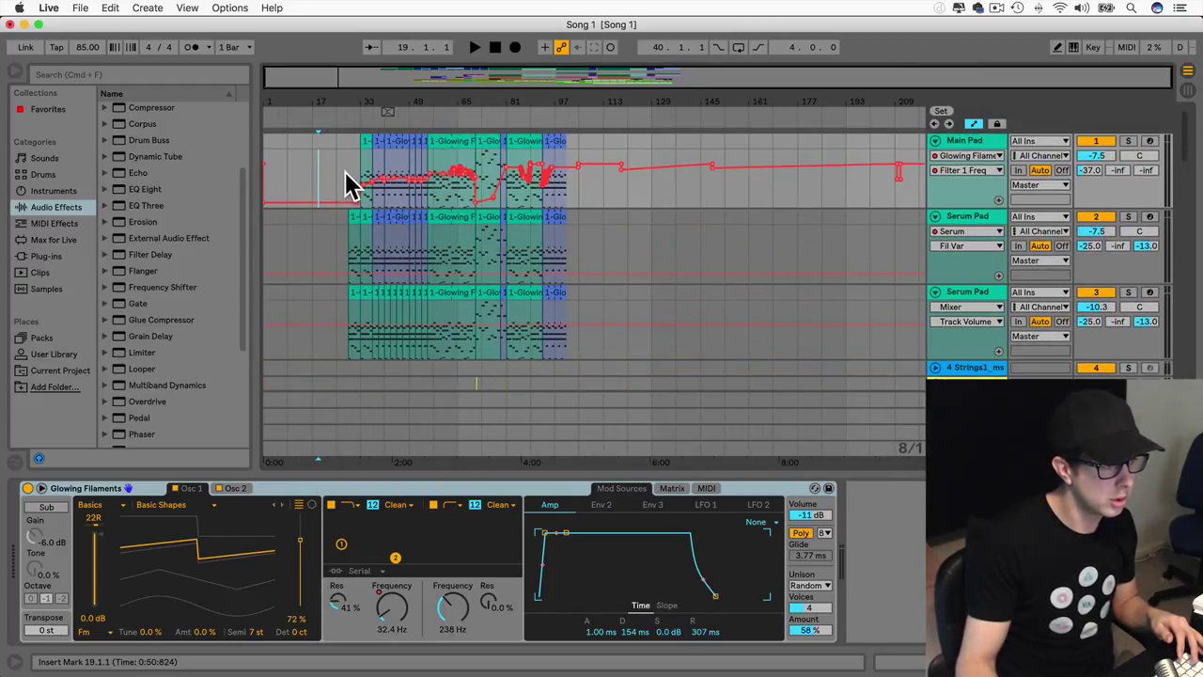
pyautogui.moveTo(358, 153); pyautogui.dragTo(428, 202)
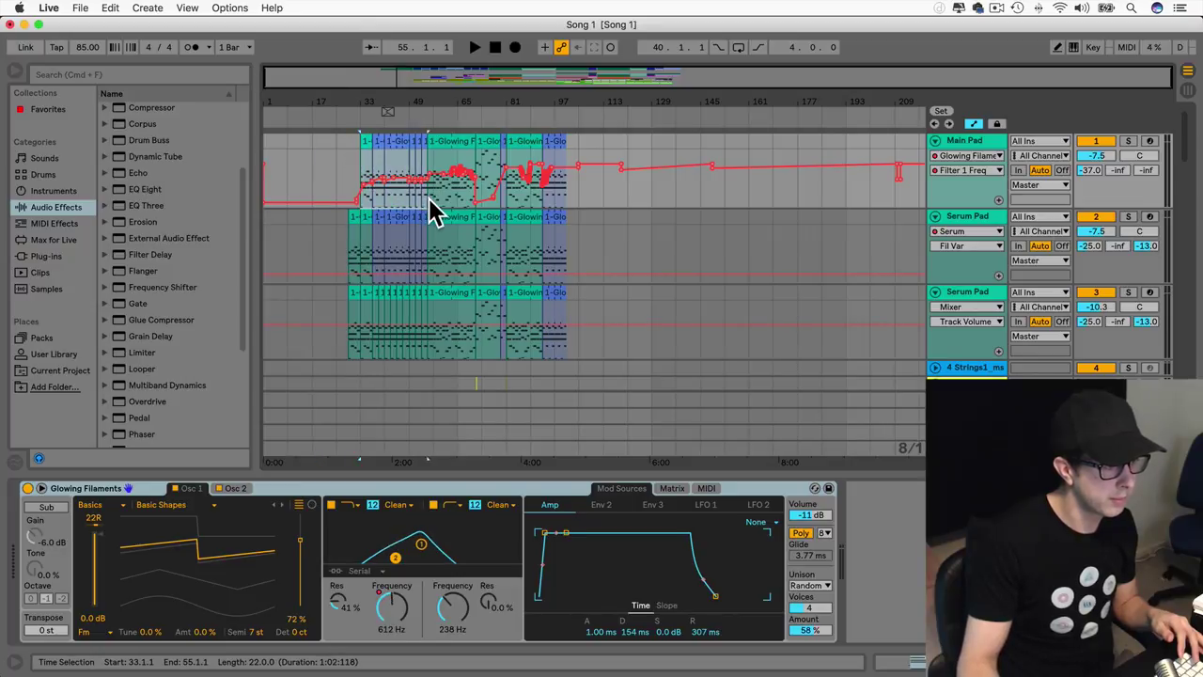
pyautogui.moveTo(343, 254); pyautogui.dragTo(437, 160)
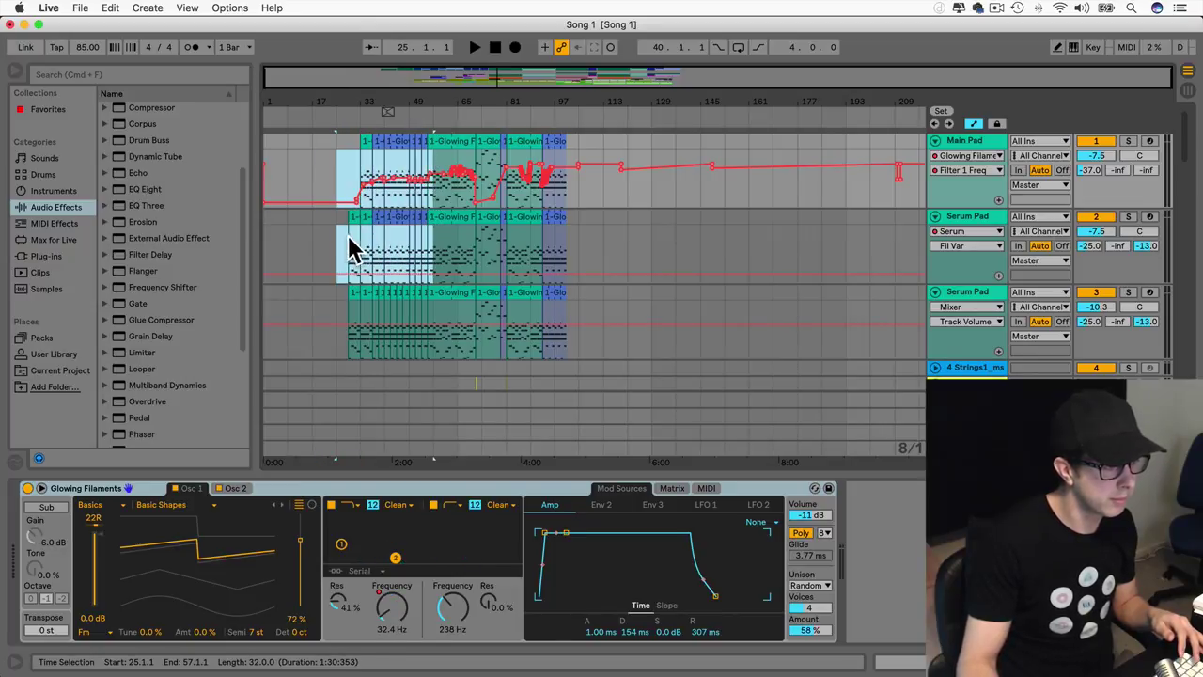
pyautogui.click(348, 237)
pyautogui.moveTo(353, 237); pyautogui.dragTo(571, 173)
pyautogui.moveTo(579, 245); pyautogui.dragTo(305, 149)
# Step: Select bars 29–113 across all tracks and move the material to start at bar 1
pyautogui.scroll(-15, 569, 305)
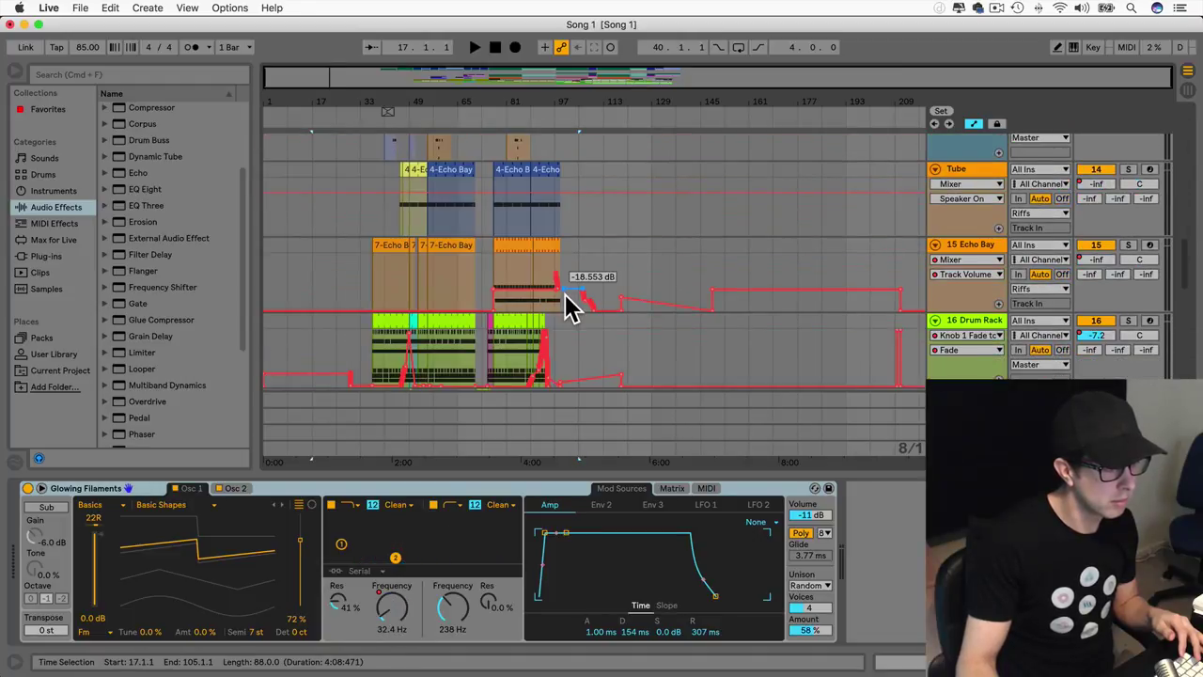
pyautogui.scroll(5, 567, 301)
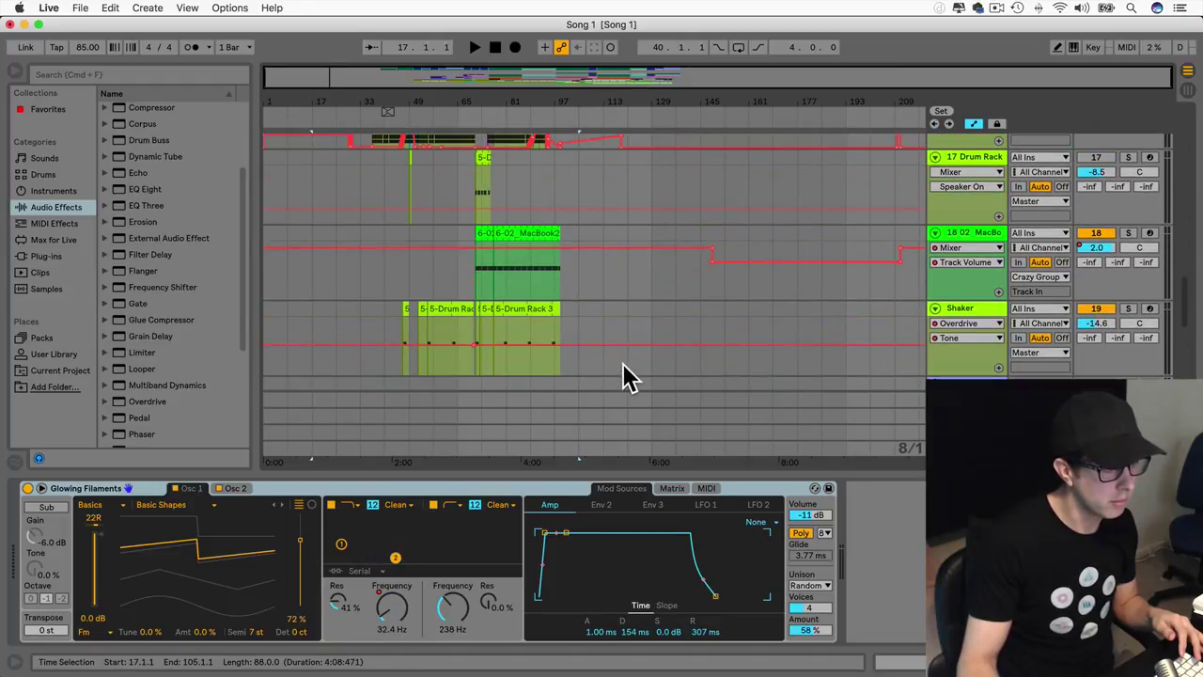
pyautogui.scroll(3, 611, 372)
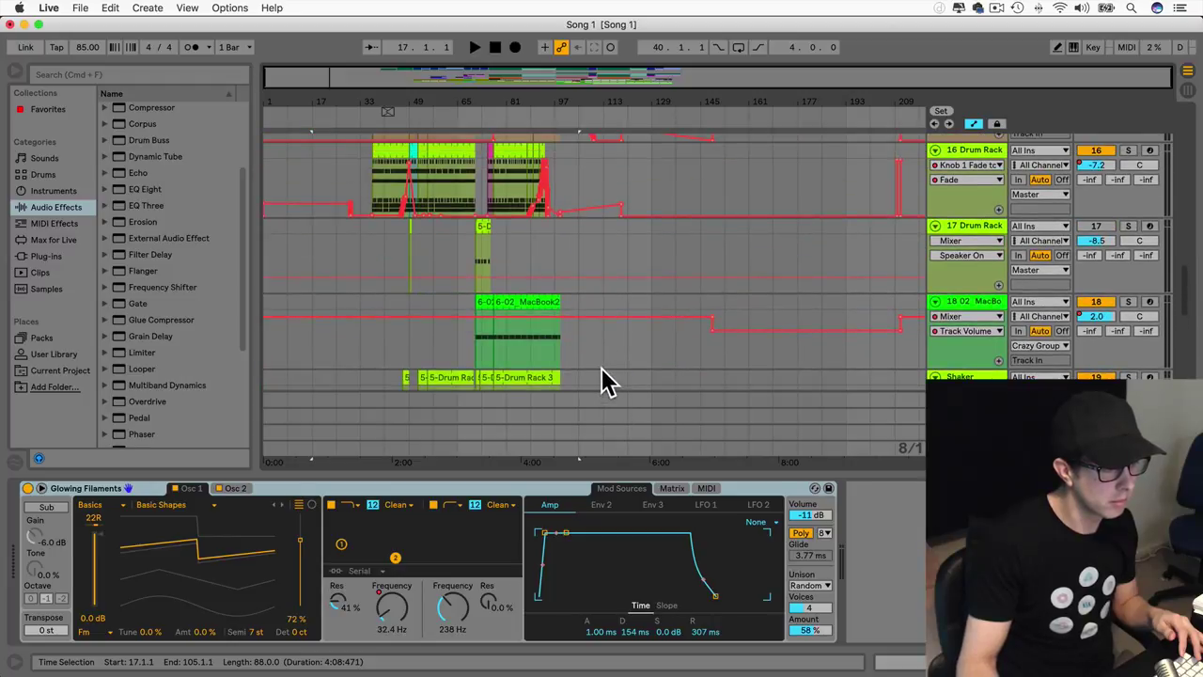
pyautogui.scroll(-3, 602, 368)
pyautogui.moveTo(605, 334); pyautogui.dragTo(343, 97)
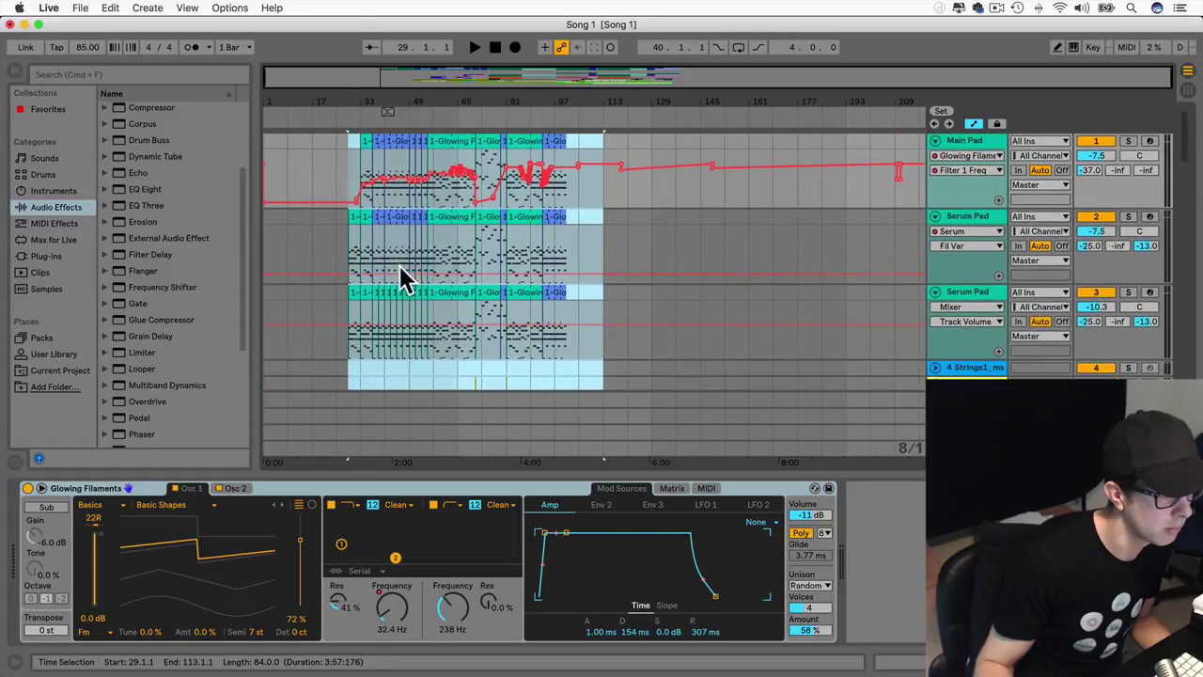
pyautogui.moveTo(453, 215)
pyautogui.mouseDown()
pyautogui.moveTo(353, 227)
pyautogui.moveTo(348, 215)
pyautogui.mouseUp()
pyautogui.click(564, 255)
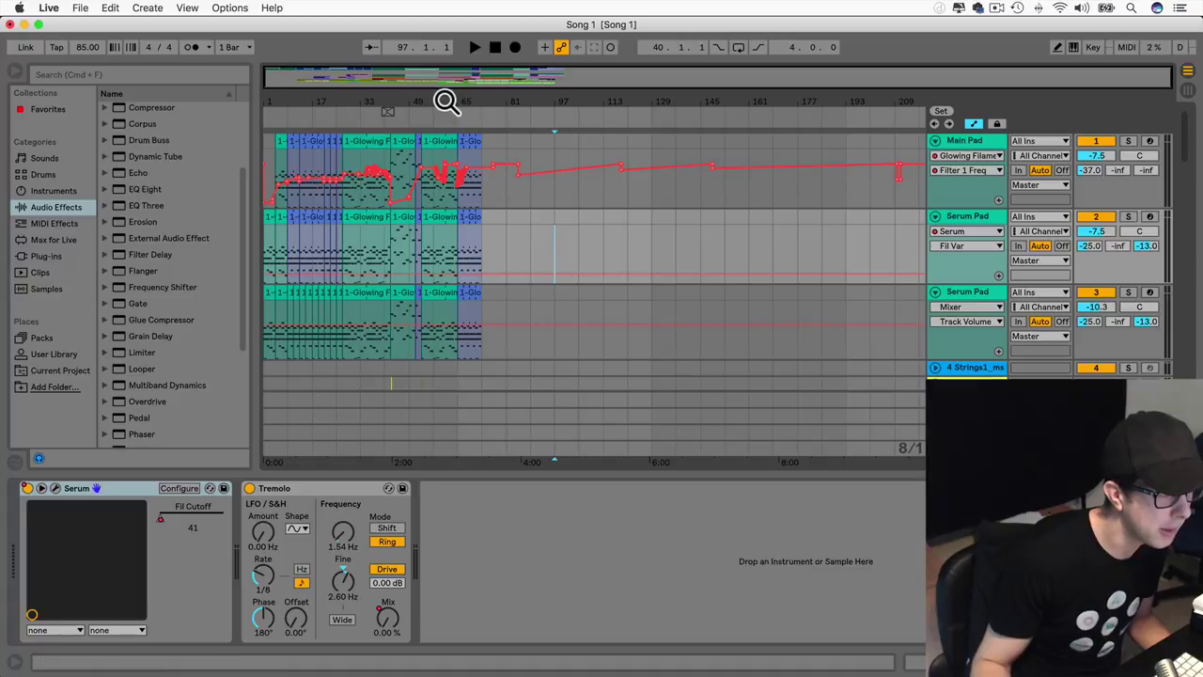
# Step: Play the moved arrangement from bar 12 on the third track and stop playback
pyautogui.moveTo(310, 80); pyautogui.dragTo(309, 87)
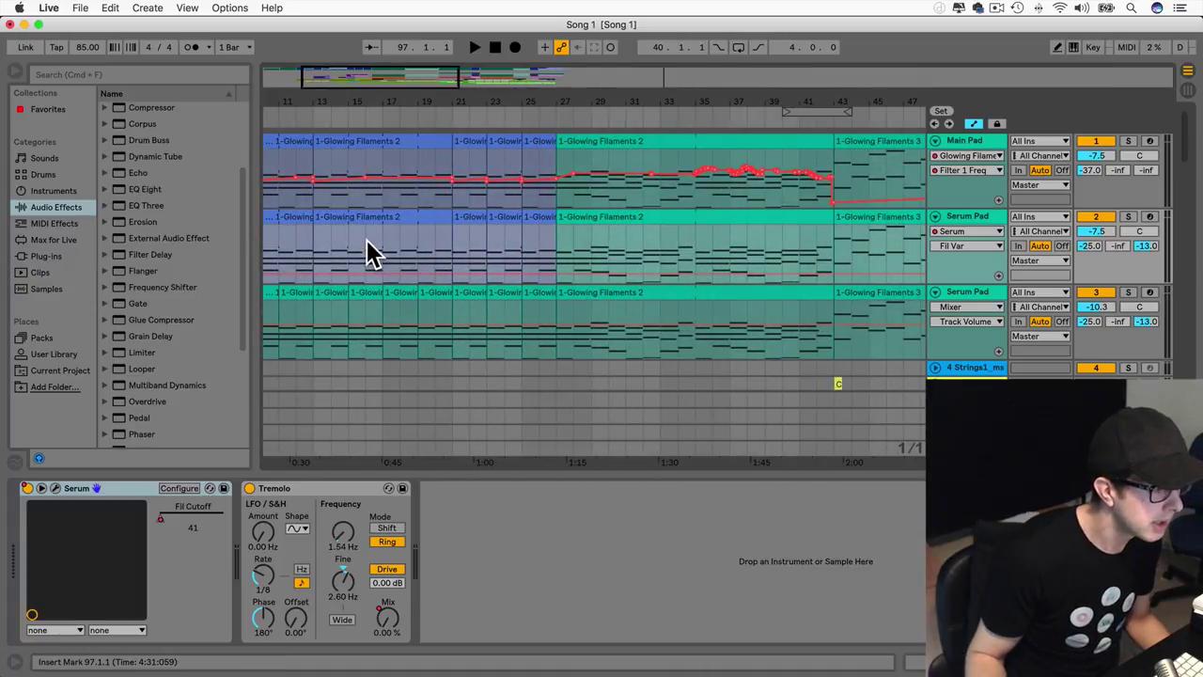
pyautogui.hscroll(-2, 346, 380)
pyautogui.click(365, 389)
pyautogui.click(360, 352)
pyautogui.press('space')
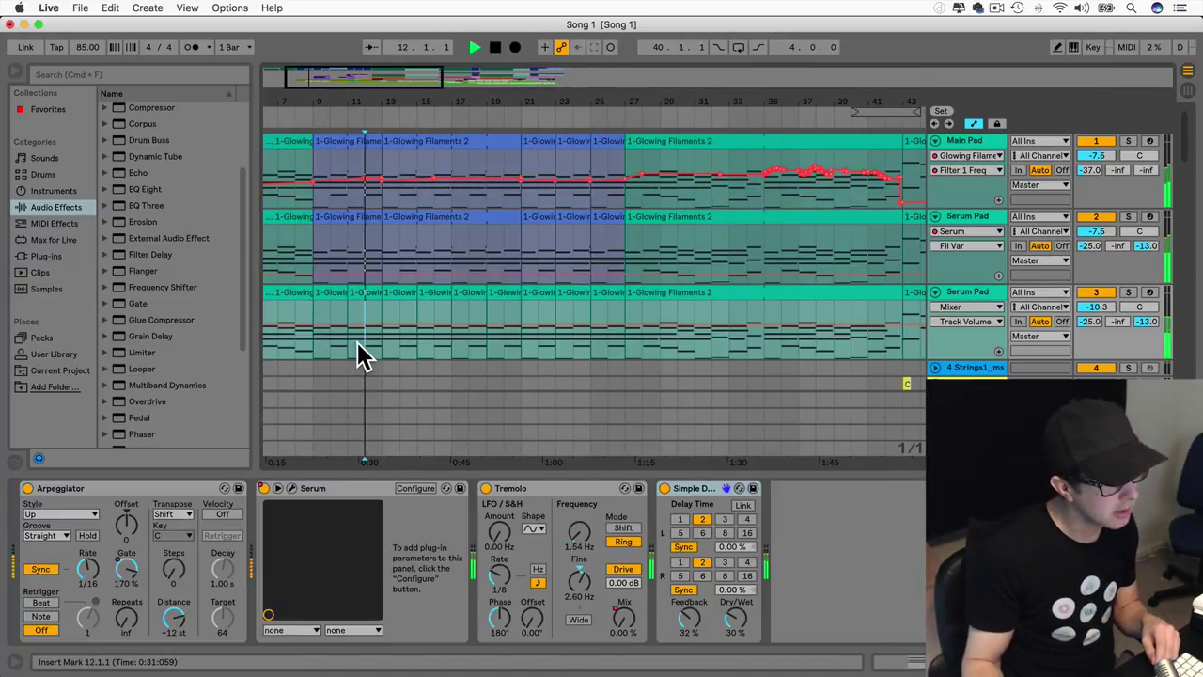
pyautogui.moveTo(381, 81); pyautogui.dragTo(381, 104)
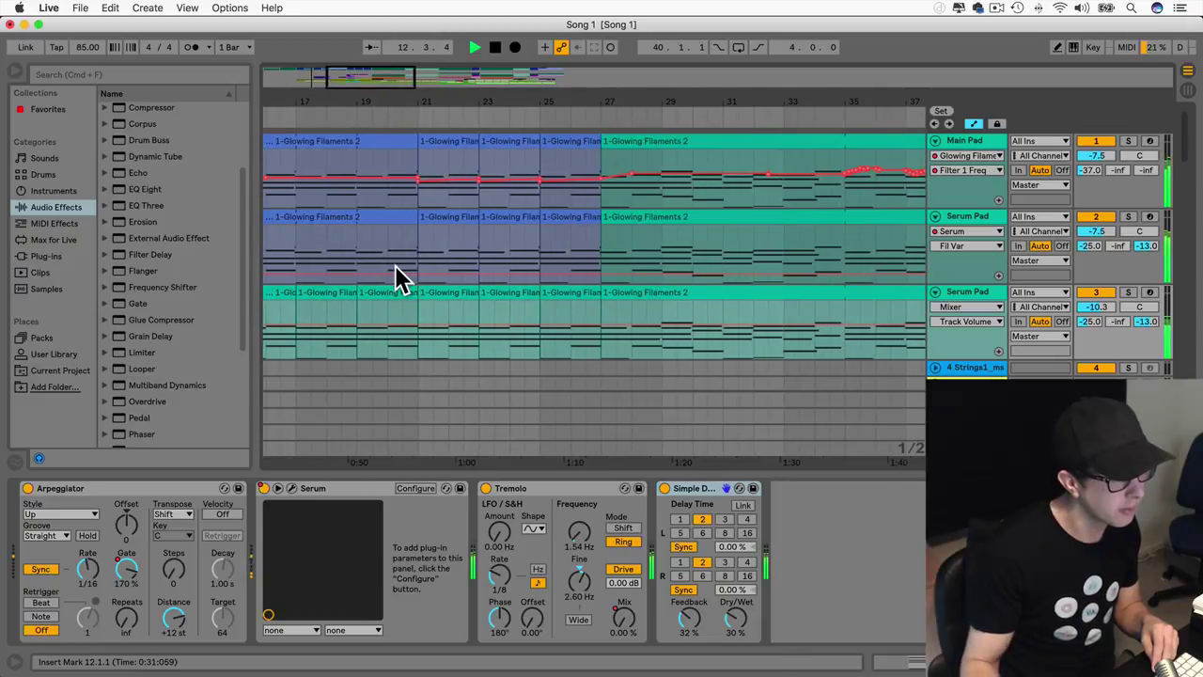
pyautogui.hscroll(-5, 392, 265)
pyautogui.press('space')
# Step: Place the insert marker at bar 13 and examine where the riff, bass and Echo Bay clips enter
pyautogui.click(502, 380)
pyautogui.scroll(-10, 503, 372)
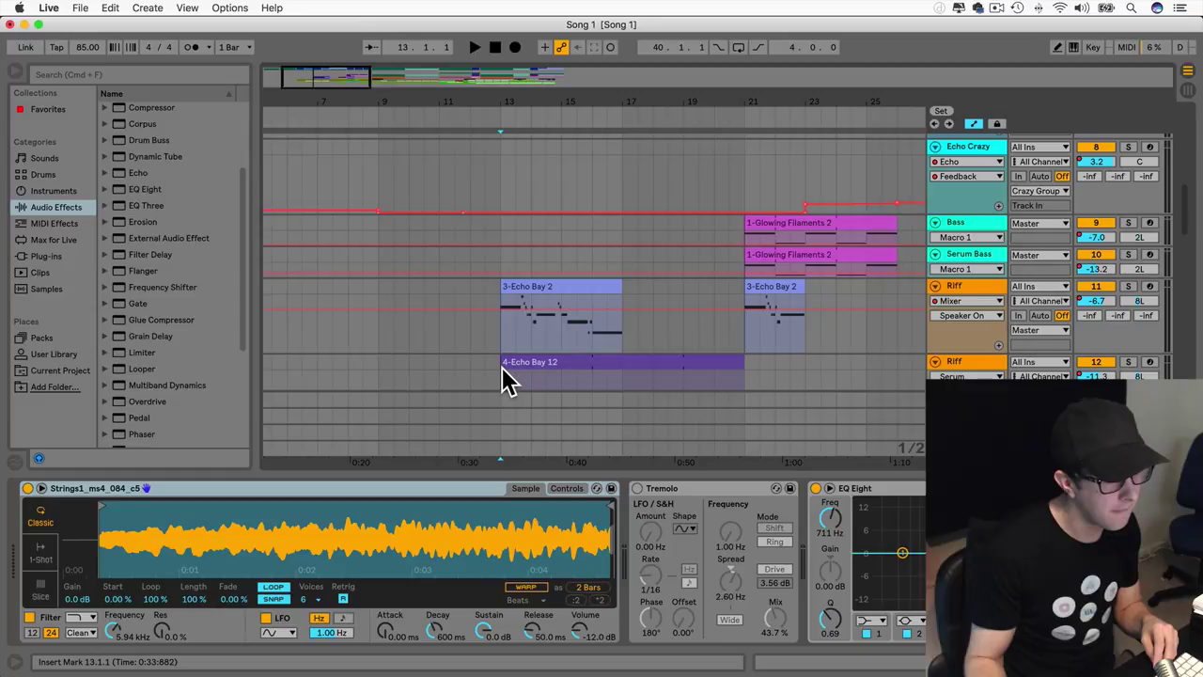
pyautogui.scroll(-5, 502, 379)
pyautogui.scroll(5, 502, 379)
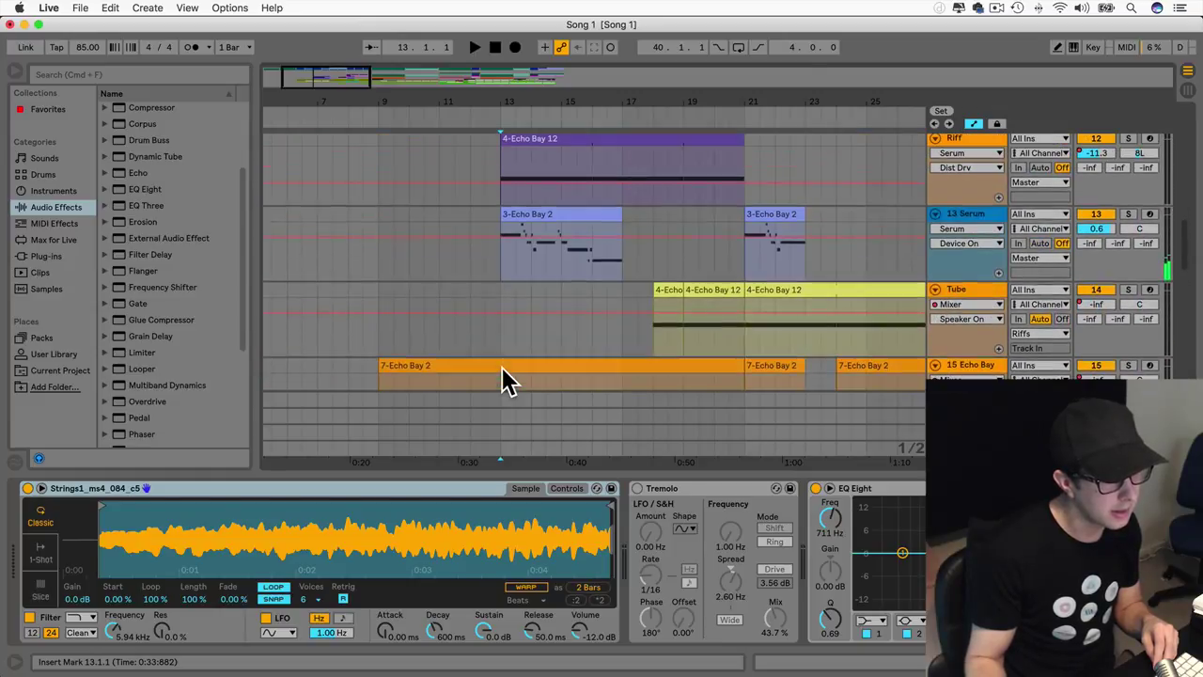
pyautogui.moveTo(357, 85); pyautogui.dragTo(357, 43)
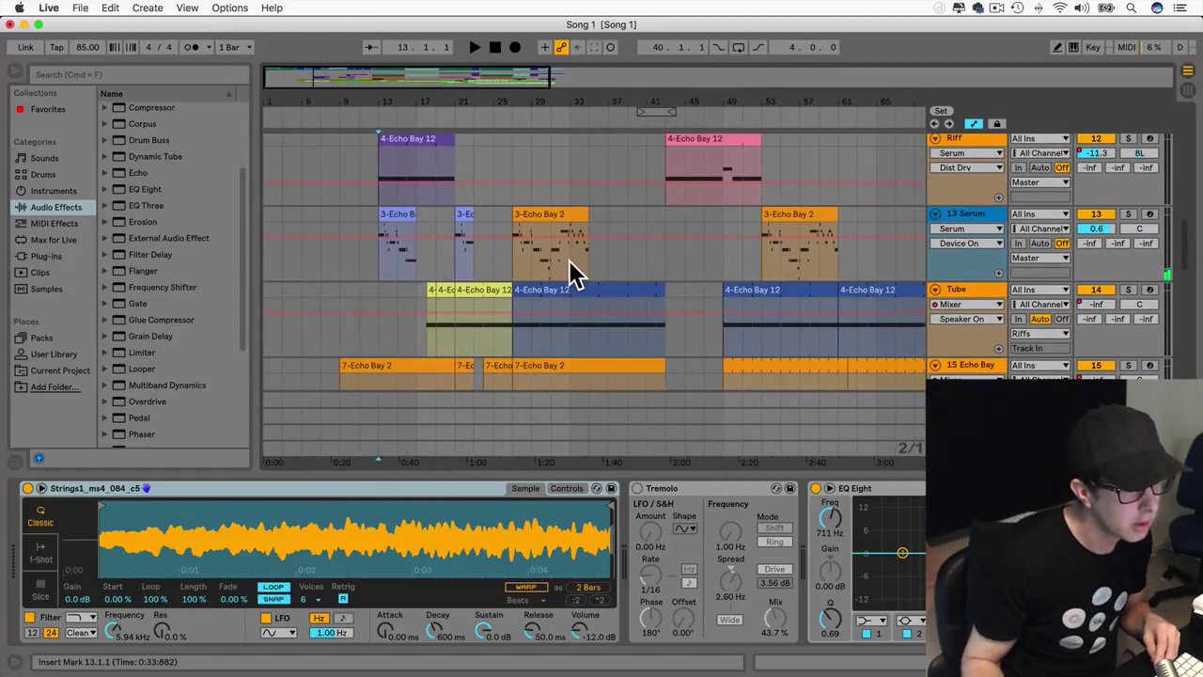
pyautogui.scroll(10, 568, 260)
pyautogui.scroll(3, 570, 264)
pyautogui.moveTo(649, 301); pyautogui.dragTo(690, 376)
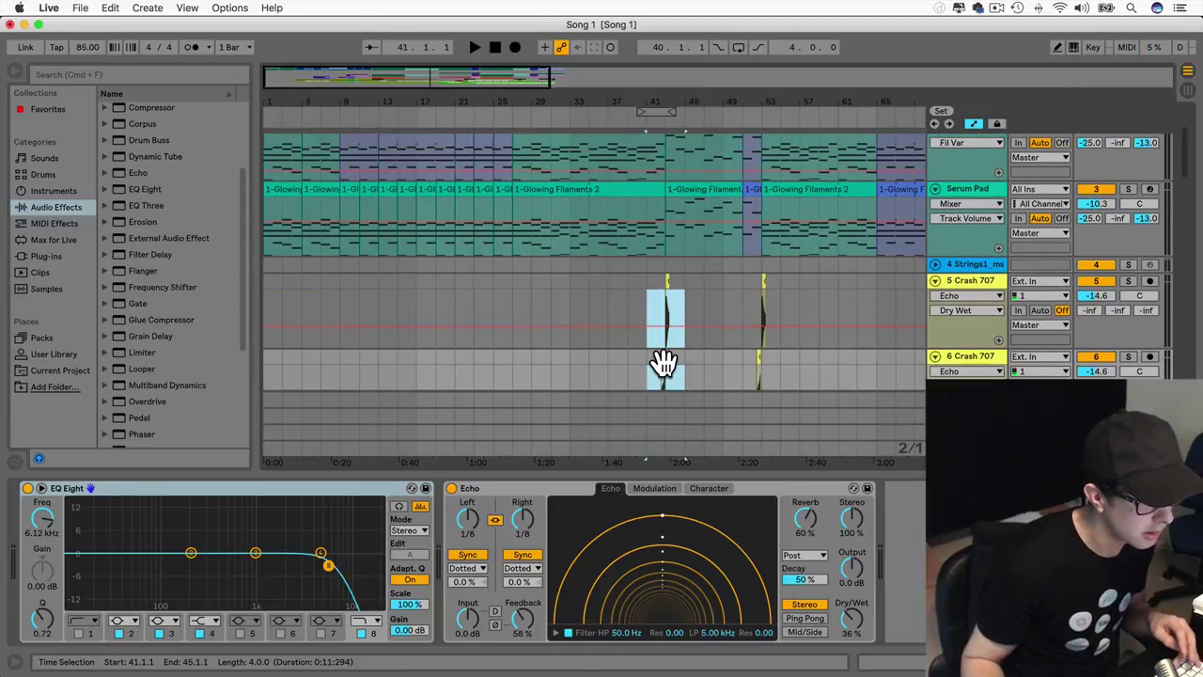
pyautogui.moveTo(666, 381); pyautogui.dragTo(361, 355)
pyautogui.moveTo(606, 314); pyautogui.dragTo(704, 310)
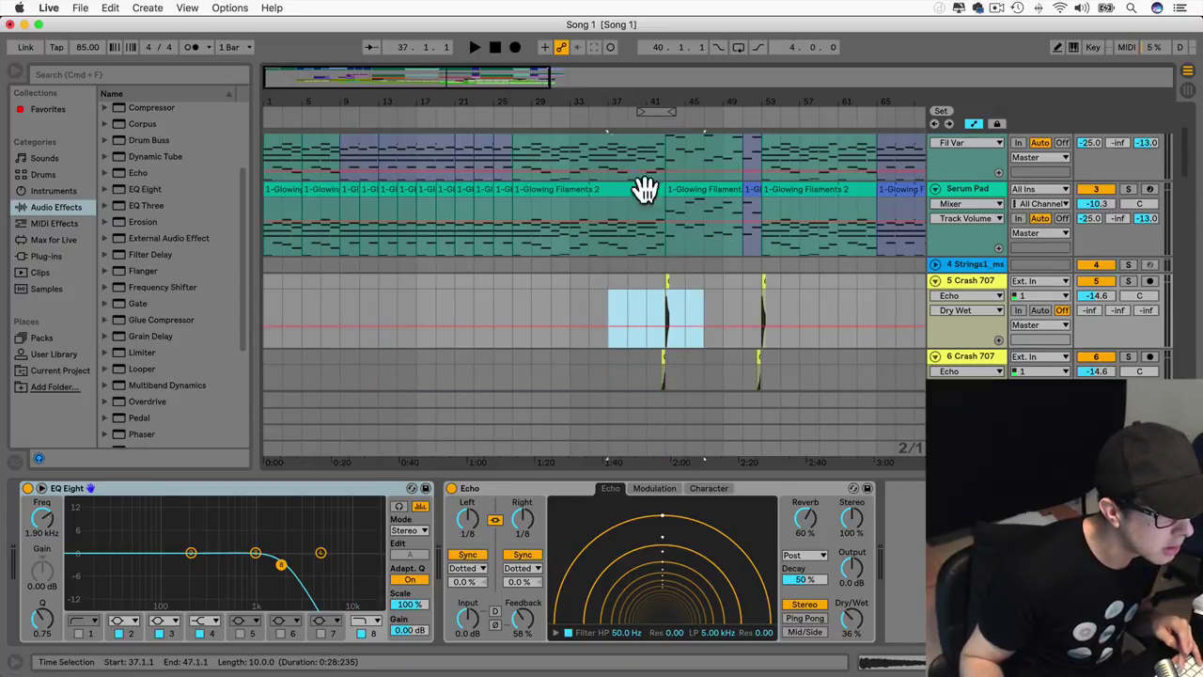
# Step: Place a pair of crash clips at bar 12.3.1 on the sixth track and bar 13 on the fifth track
pyautogui.moveTo(418, 75); pyautogui.dragTo(368, 271)
pyautogui.hscroll(-10, 368, 270)
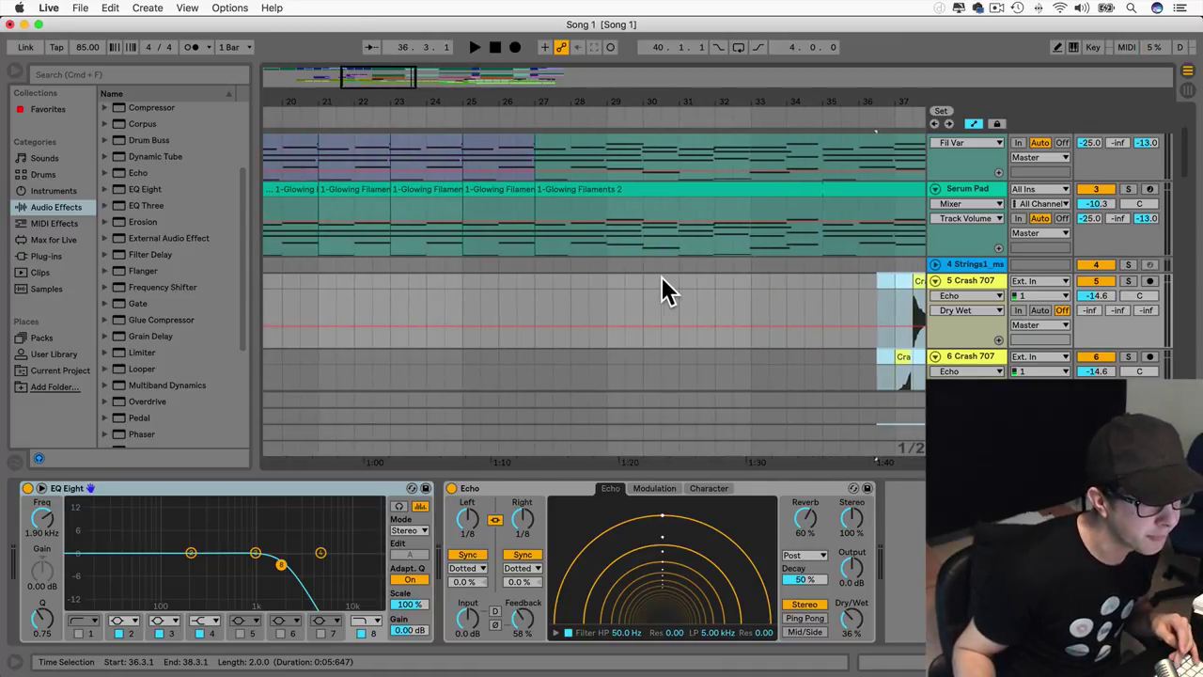
pyautogui.moveTo(849, 280); pyautogui.dragTo(325, 277)
pyautogui.hscroll(-10, 327, 293)
pyautogui.moveTo(687, 276); pyautogui.dragTo(328, 282)
# Step: Play back the crash transition from bar 12.3.1 and stop playback
pyautogui.click(305, 285)
pyautogui.press('space')
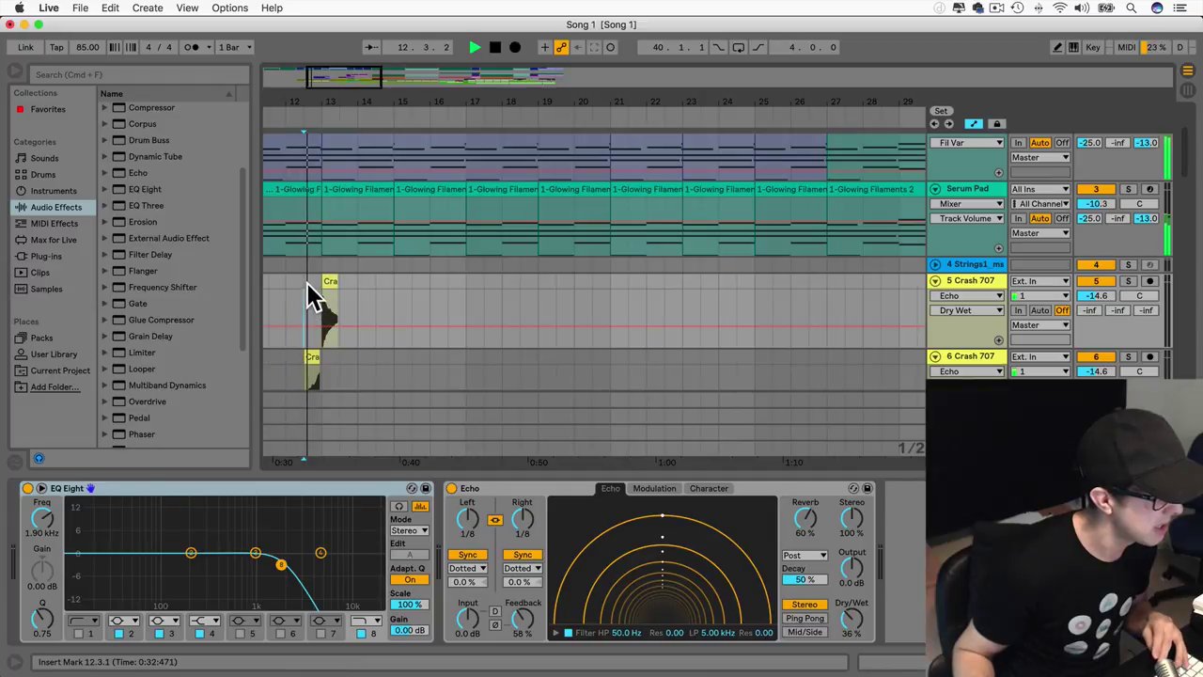
pyautogui.hscroll(-3, 309, 279)
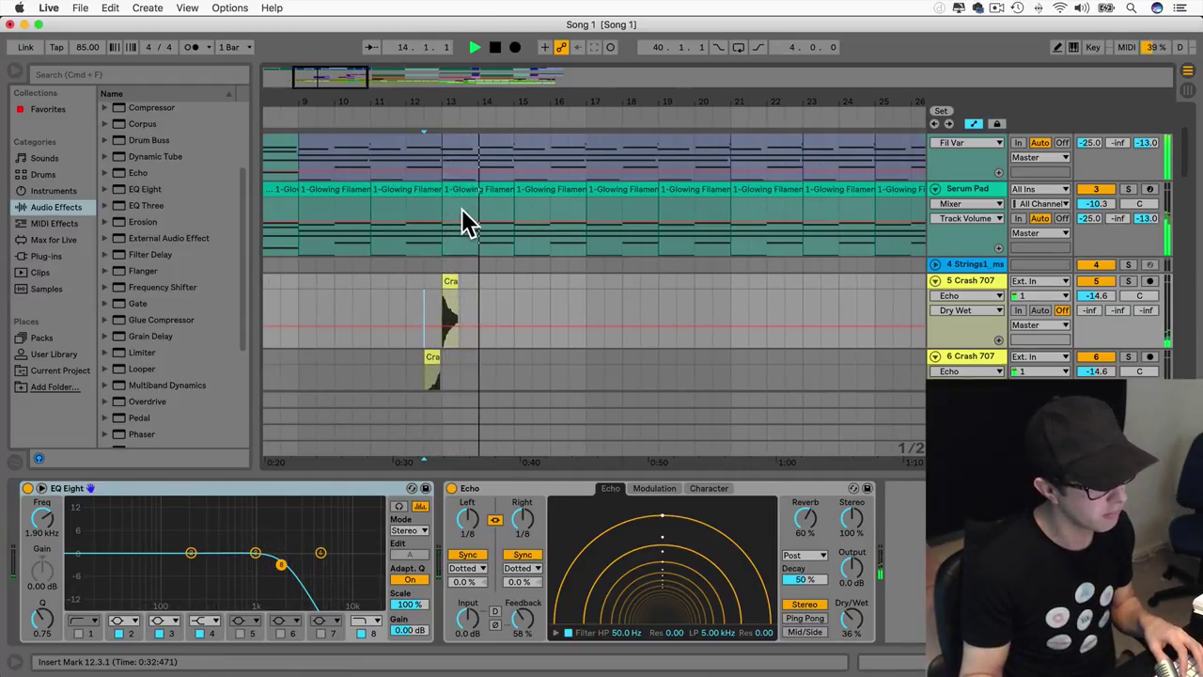
pyautogui.press('space')
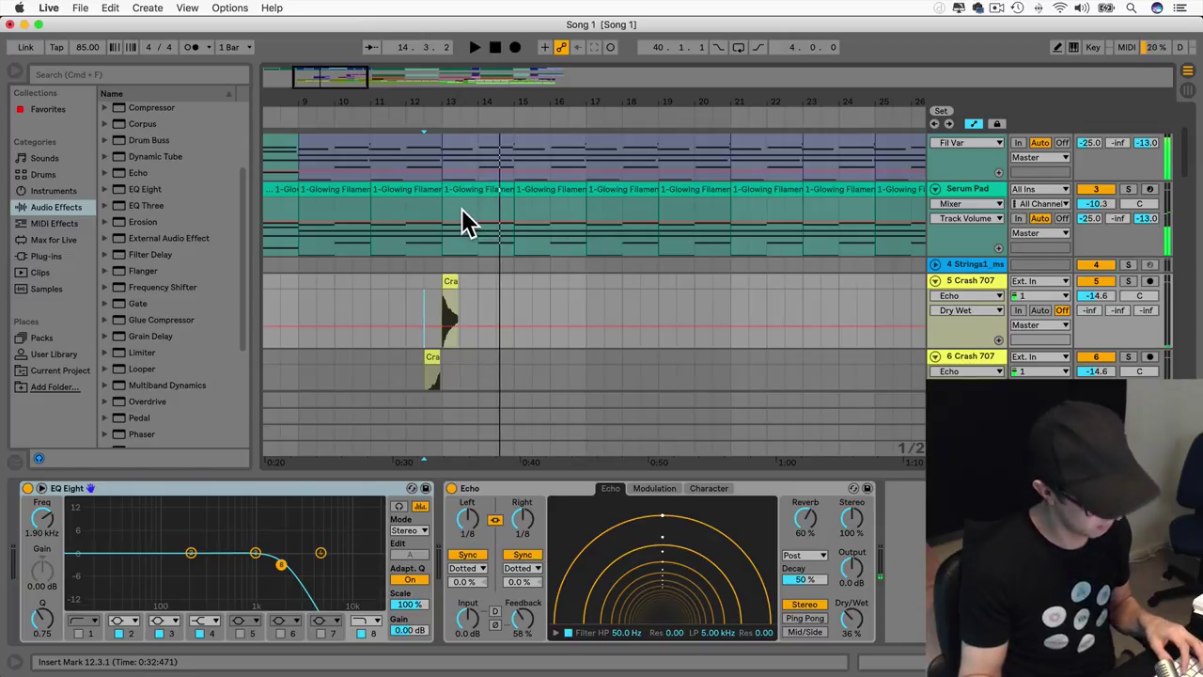
pyautogui.click(994, 8)
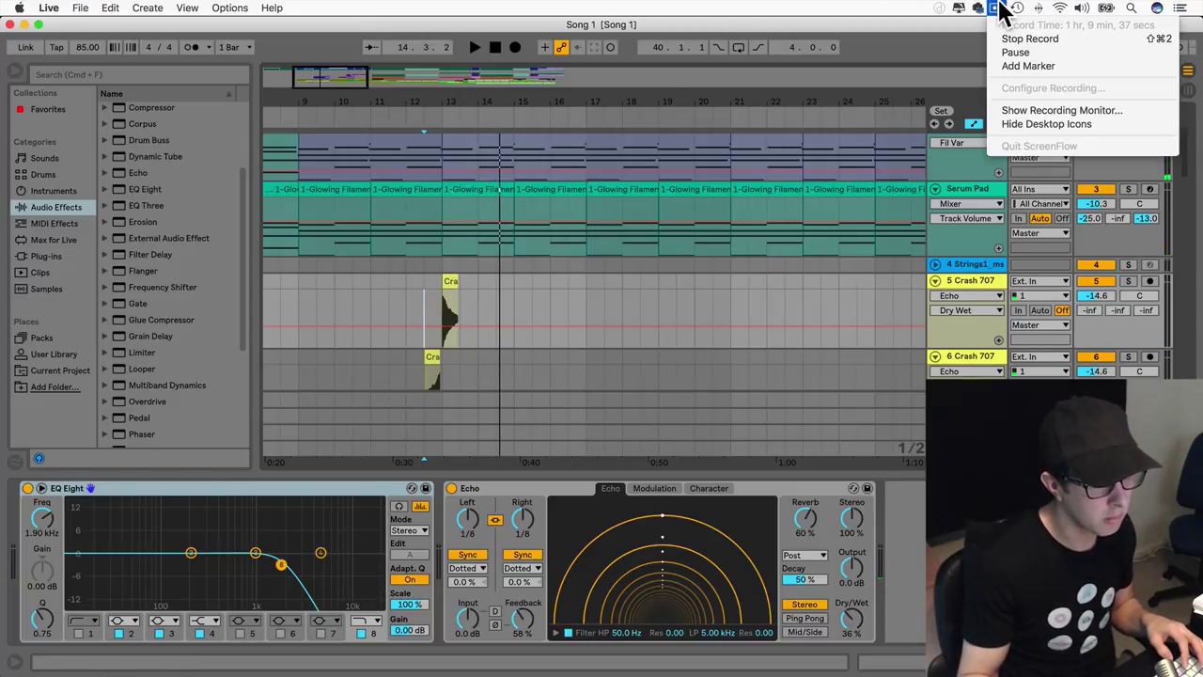
pyautogui.click(1015, 51)
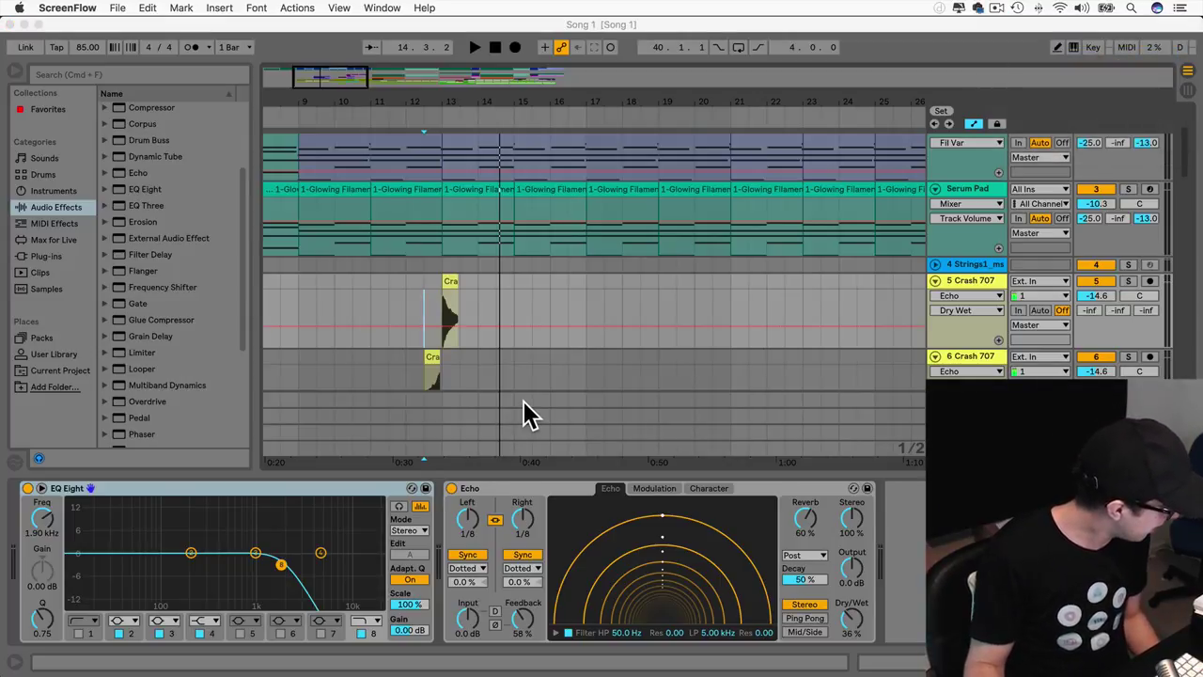
# Step: Copy the crash clip at bar 13 to bar 19 on the fifth track and play it from bar 18.3.1
pyautogui.scroll(-3, 470, 376)
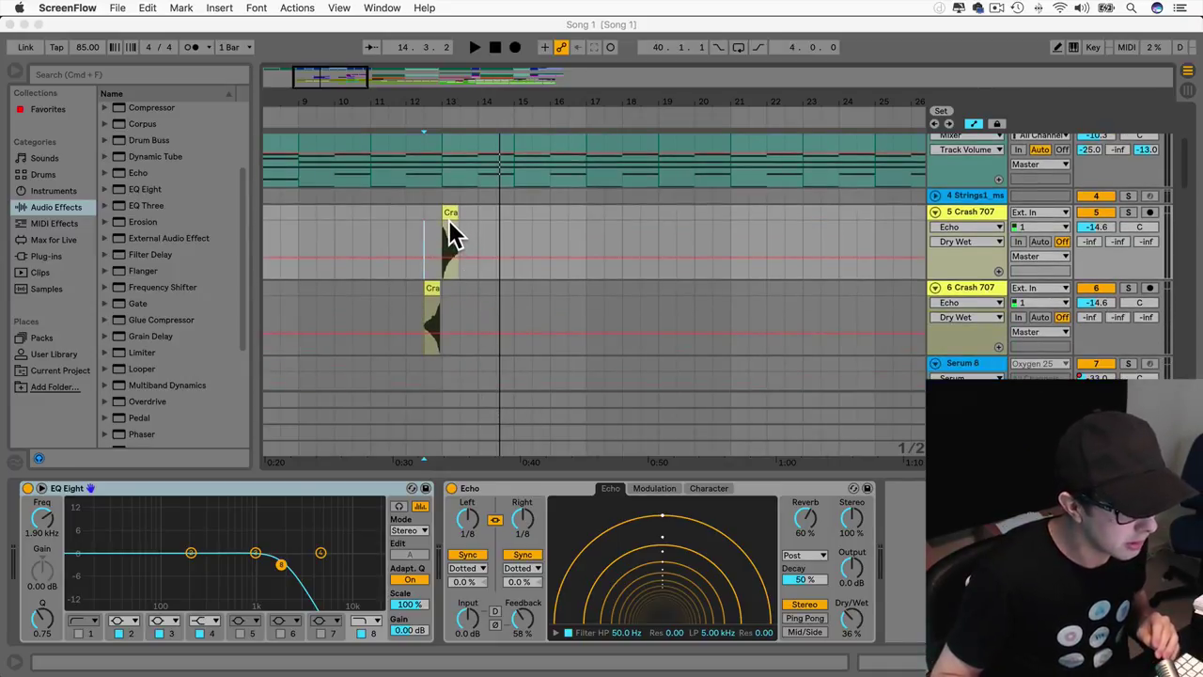
pyautogui.click(452, 226)
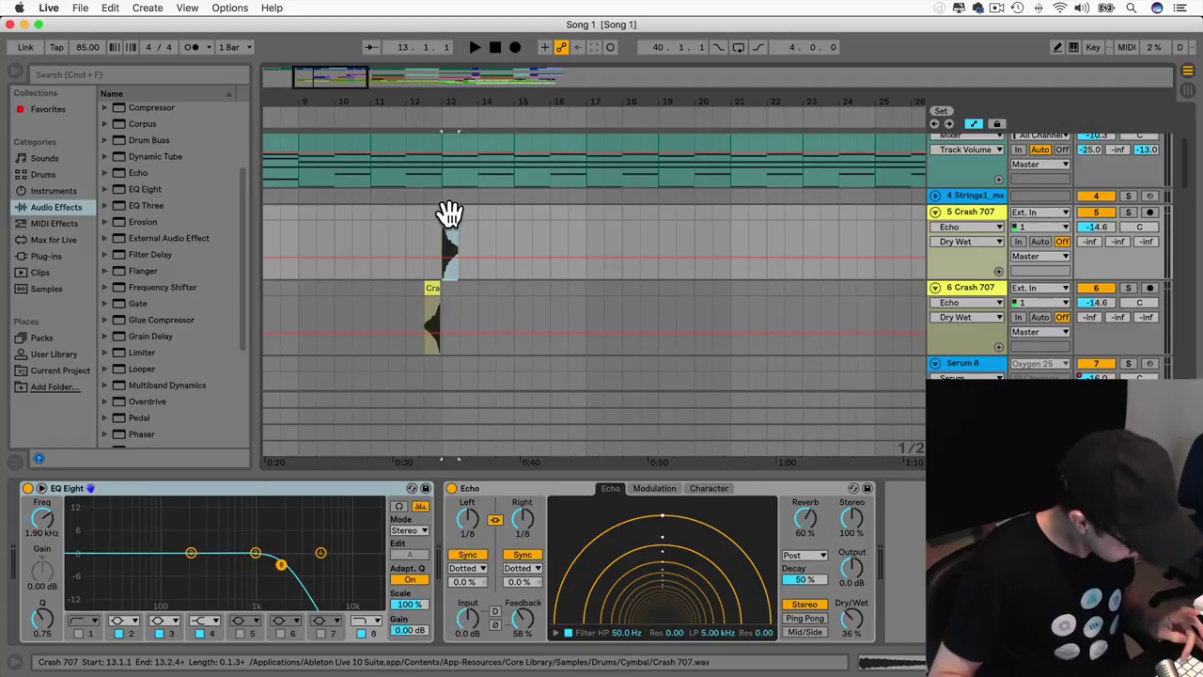
pyautogui.moveTo(449, 215); pyautogui.dragTo(667, 221)
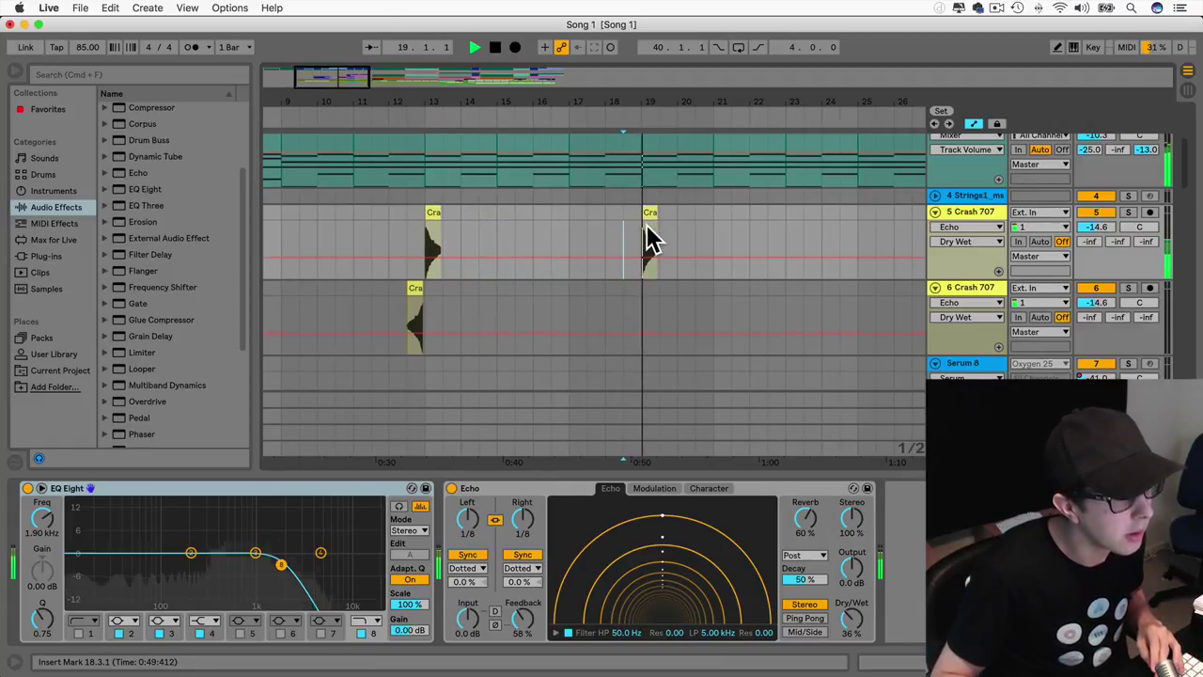
pyautogui.scroll(5, 653, 240)
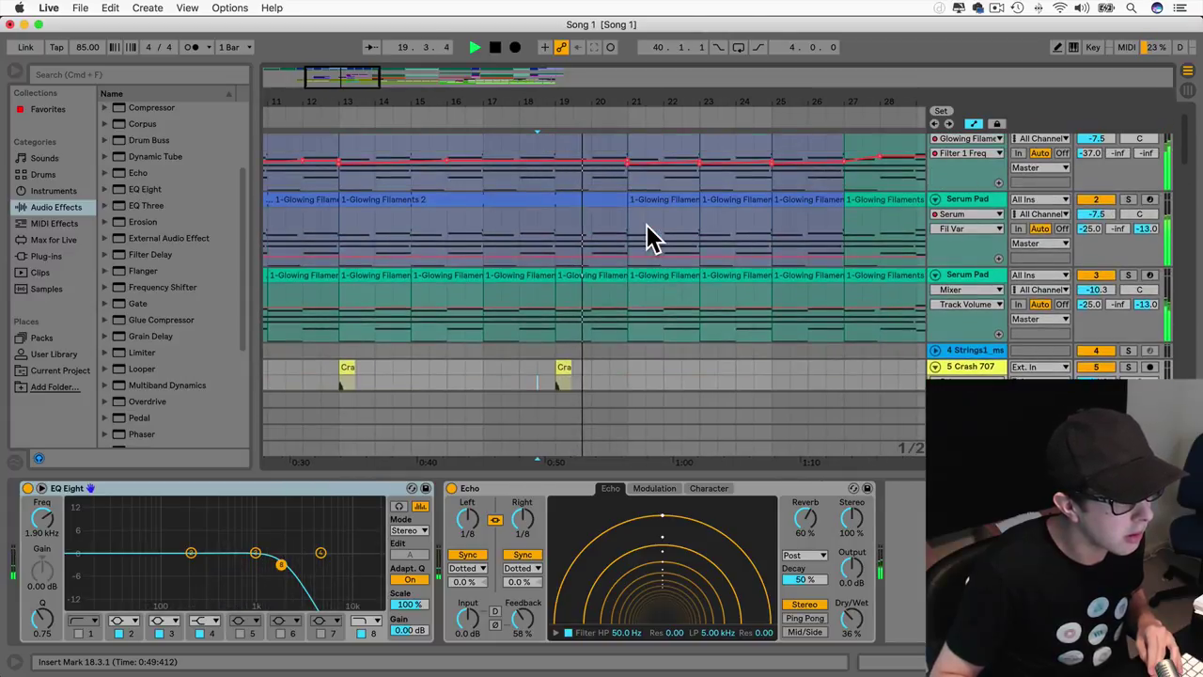
pyautogui.scroll(-5, 653, 239)
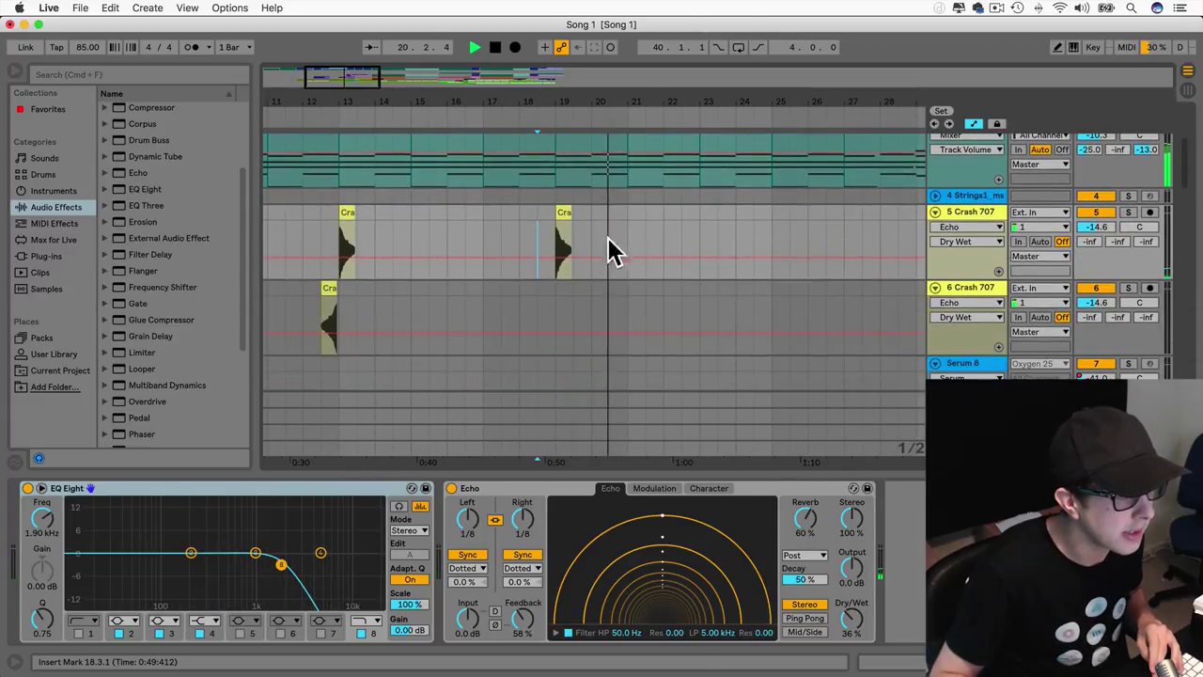
# Step: Move the copied crash clip to bar 21 on the fifth track, play the entry and stop playback
pyautogui.moveTo(561, 215); pyautogui.dragTo(634, 215)
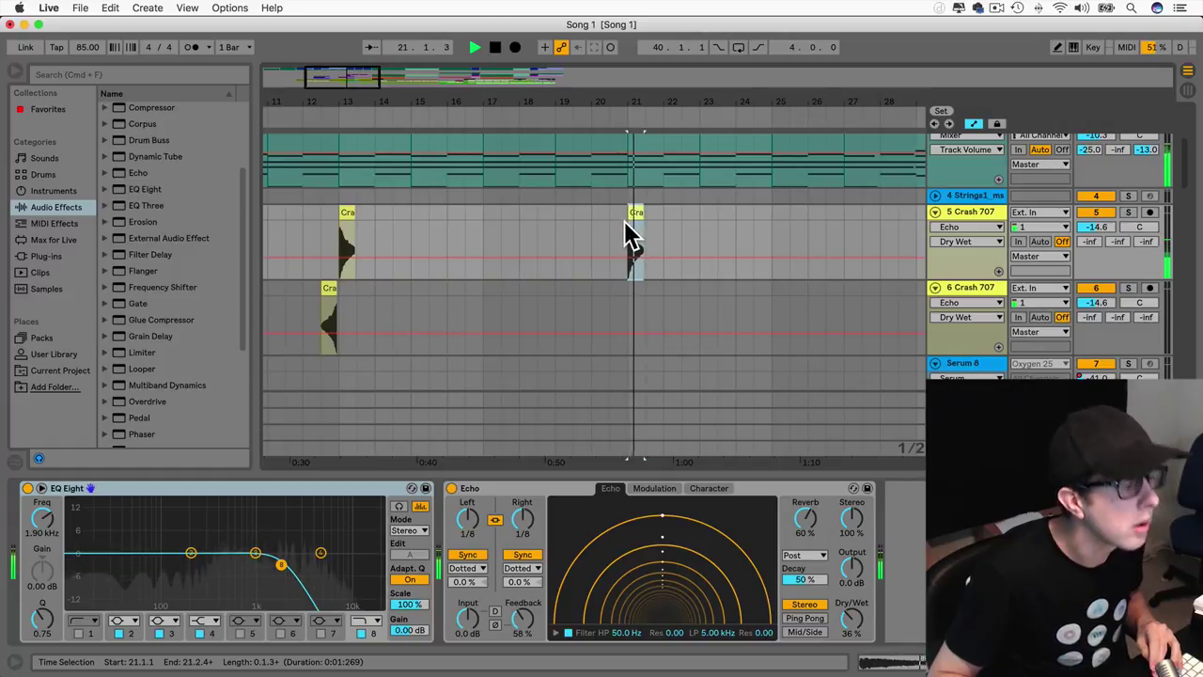
pyautogui.click(624, 220)
pyautogui.press('space')
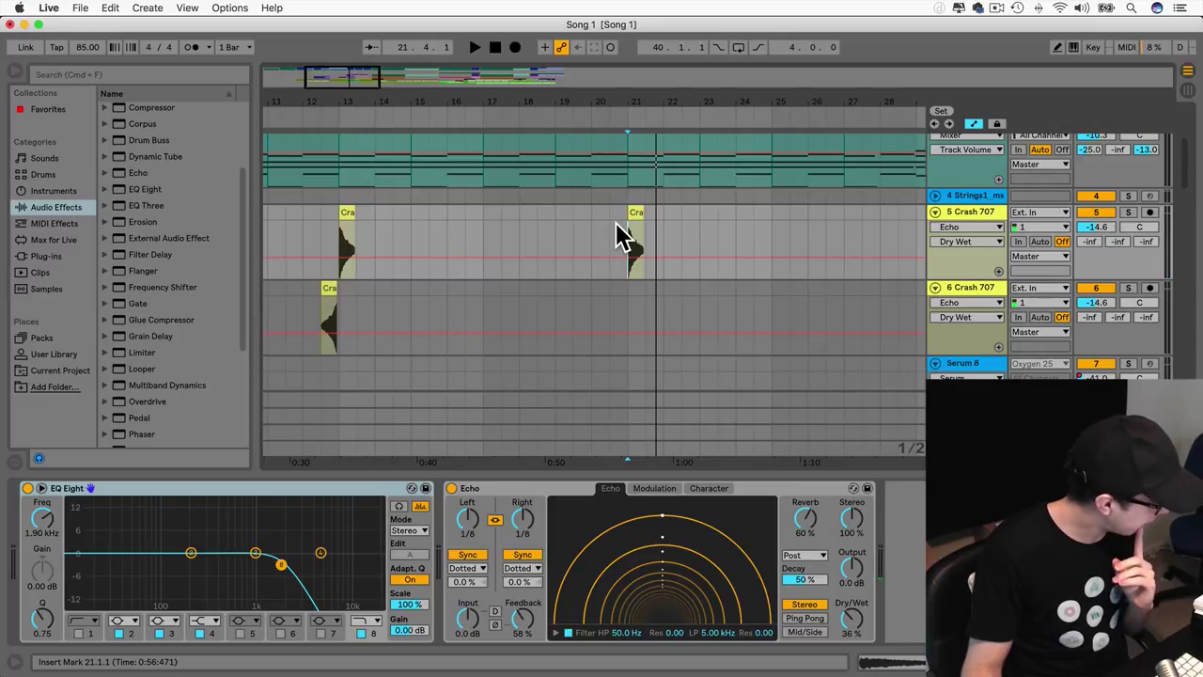
# Step: Flatten the bumps in the Main Pad's Filter 1 Freq automation from bar 35 to about bar 39 and play from bar 35
pyautogui.scroll(2, 616, 222)
pyautogui.hscroll(6, 616, 222)
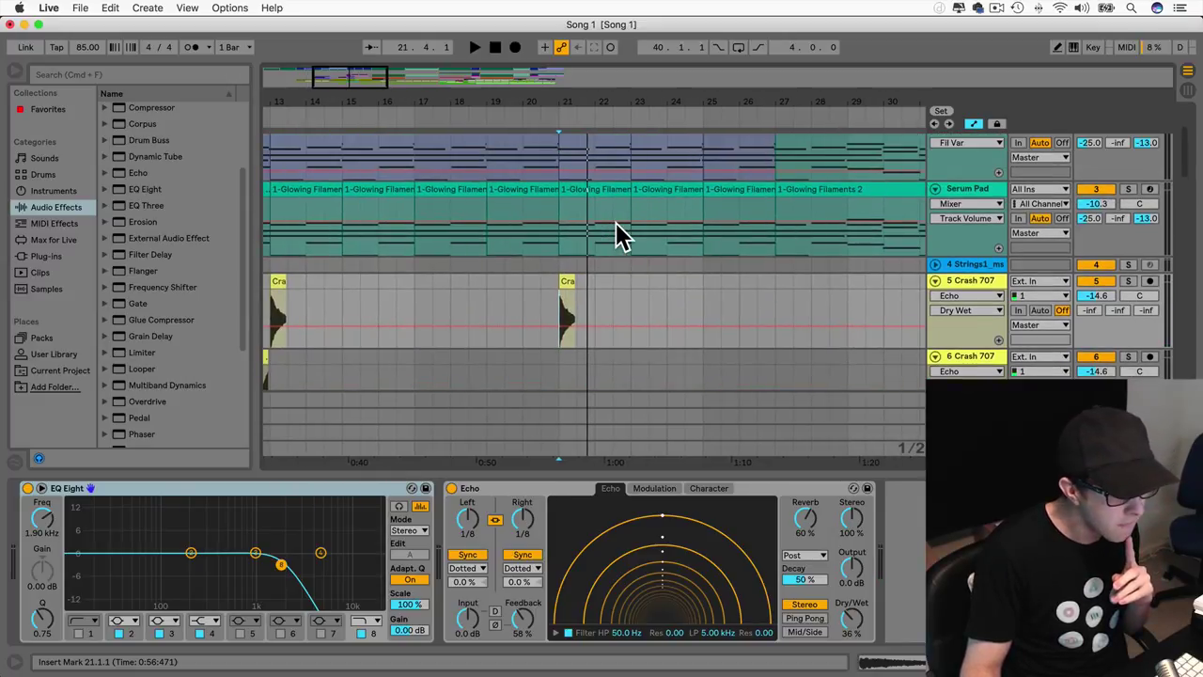
pyautogui.click(614, 278)
pyautogui.scroll(3, 615, 277)
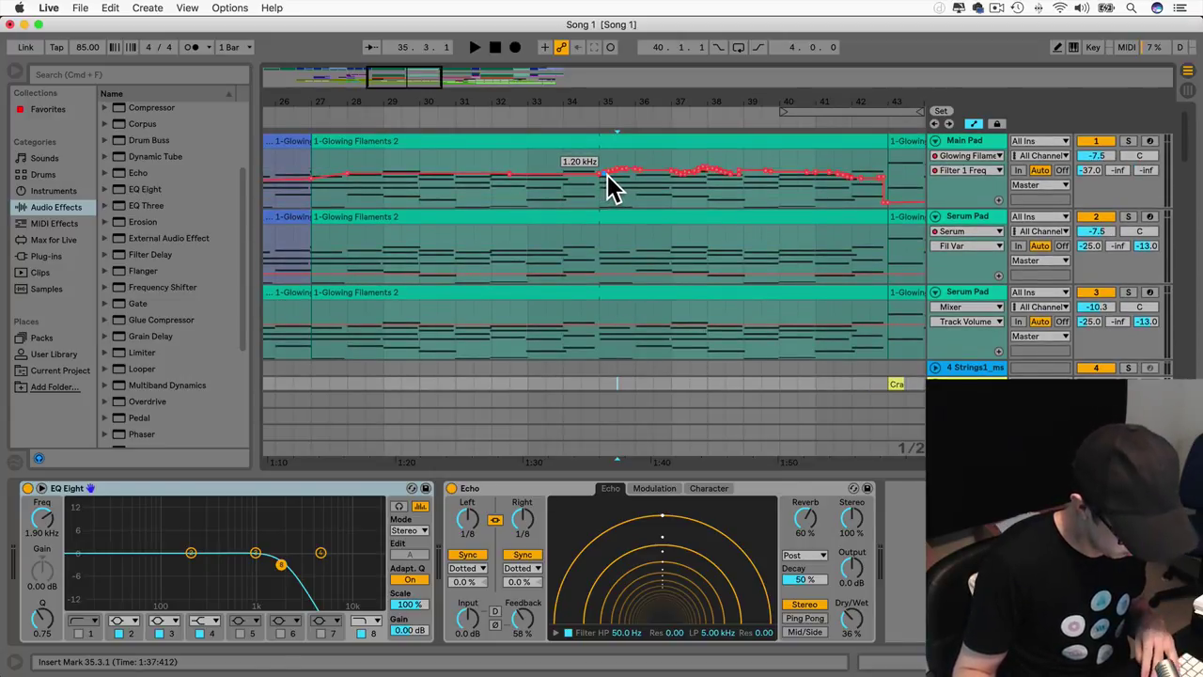
pyautogui.press('b')
pyautogui.moveTo(604, 172); pyautogui.dragTo(740, 170)
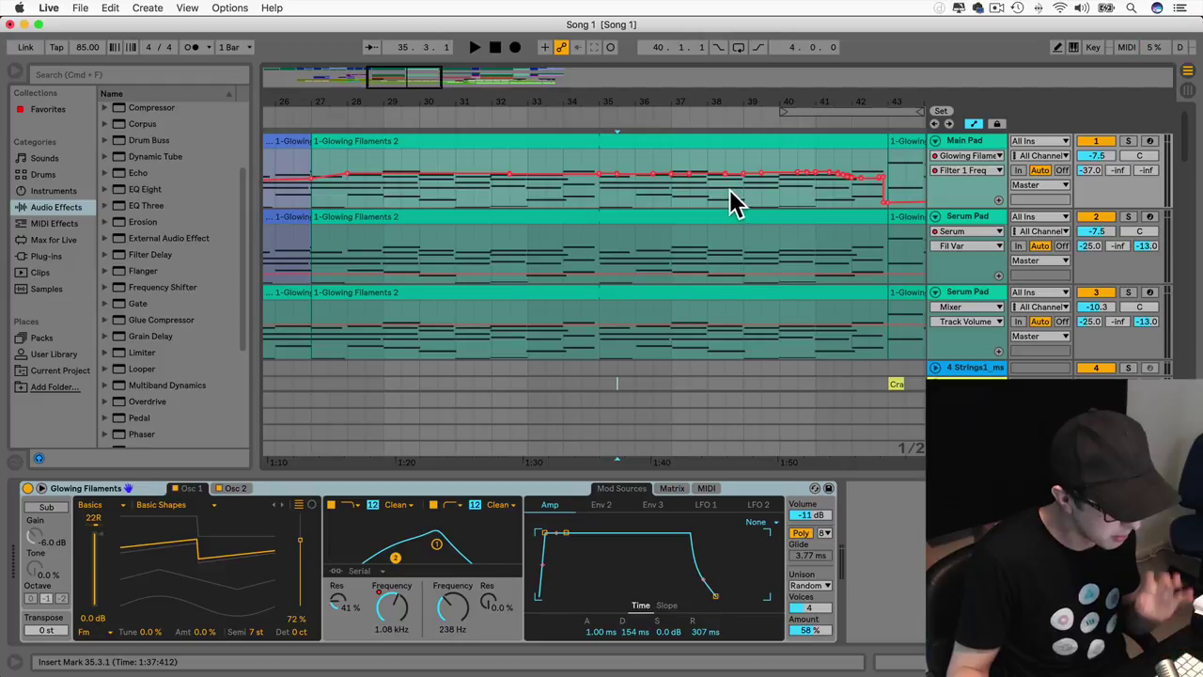
pyautogui.press('space')
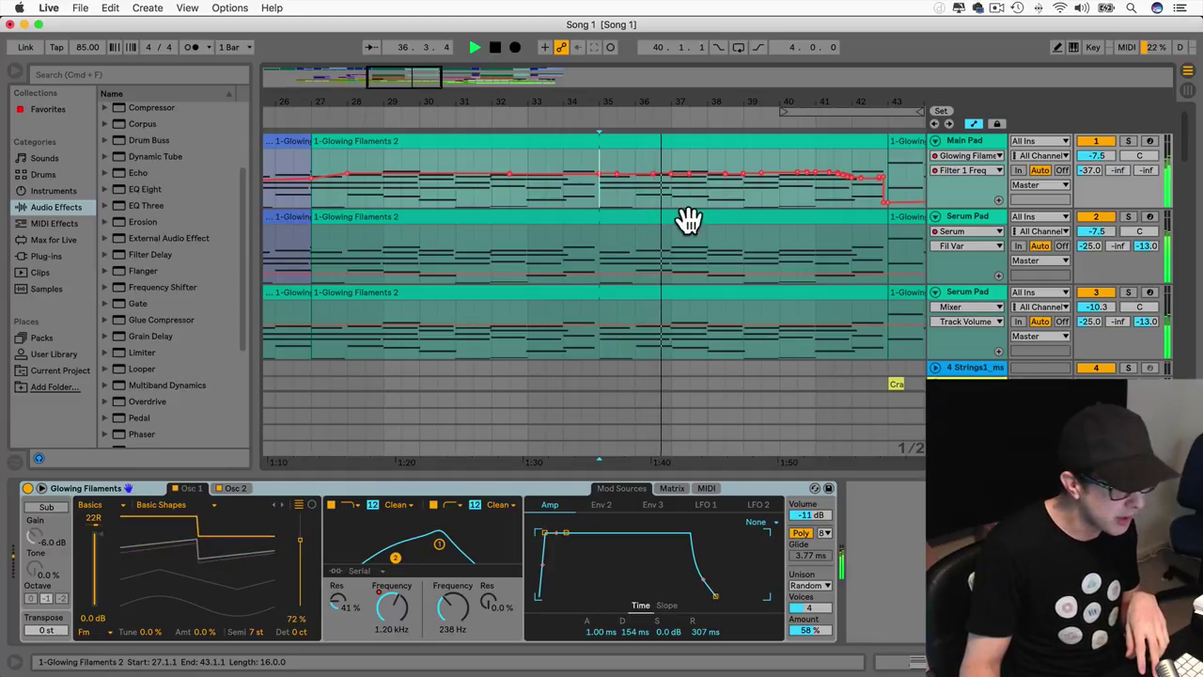
pyautogui.hscroll(5, 686, 263)
pyautogui.moveTo(630, 325); pyautogui.dragTo(630, 339)
pyautogui.press('space')
pyautogui.press('super+z')
# Step: Play the arrangement from bar 43 to hear the breakdown entry and stop playback
pyautogui.click(623, 416)
pyautogui.press('space')
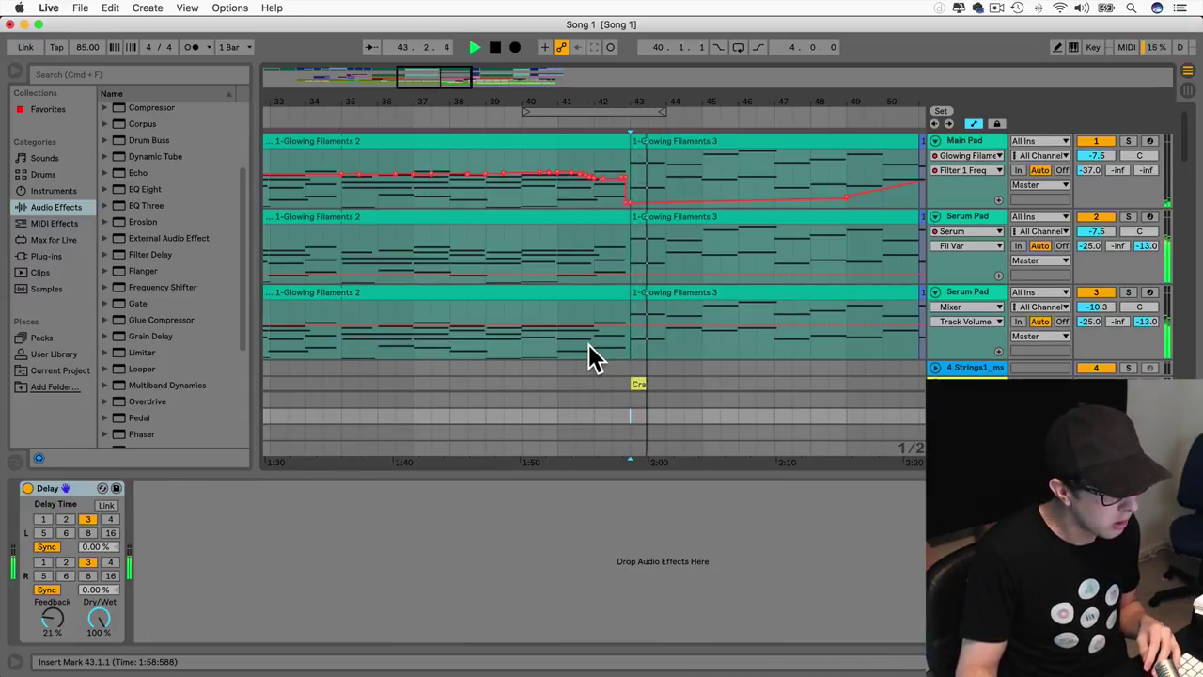
pyautogui.hscroll(2, 592, 357)
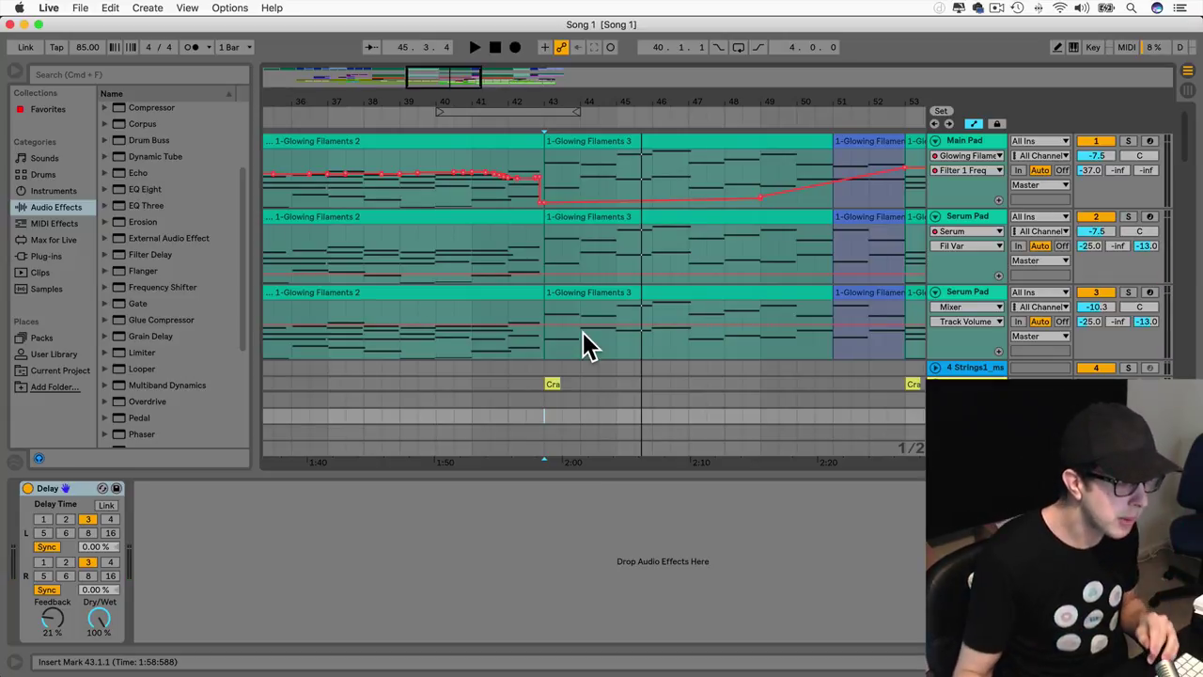
# Step: Play the arrangement from bar 49 and briefly solo the Tube track to check its part
pyautogui.hscroll(5, 583, 332)
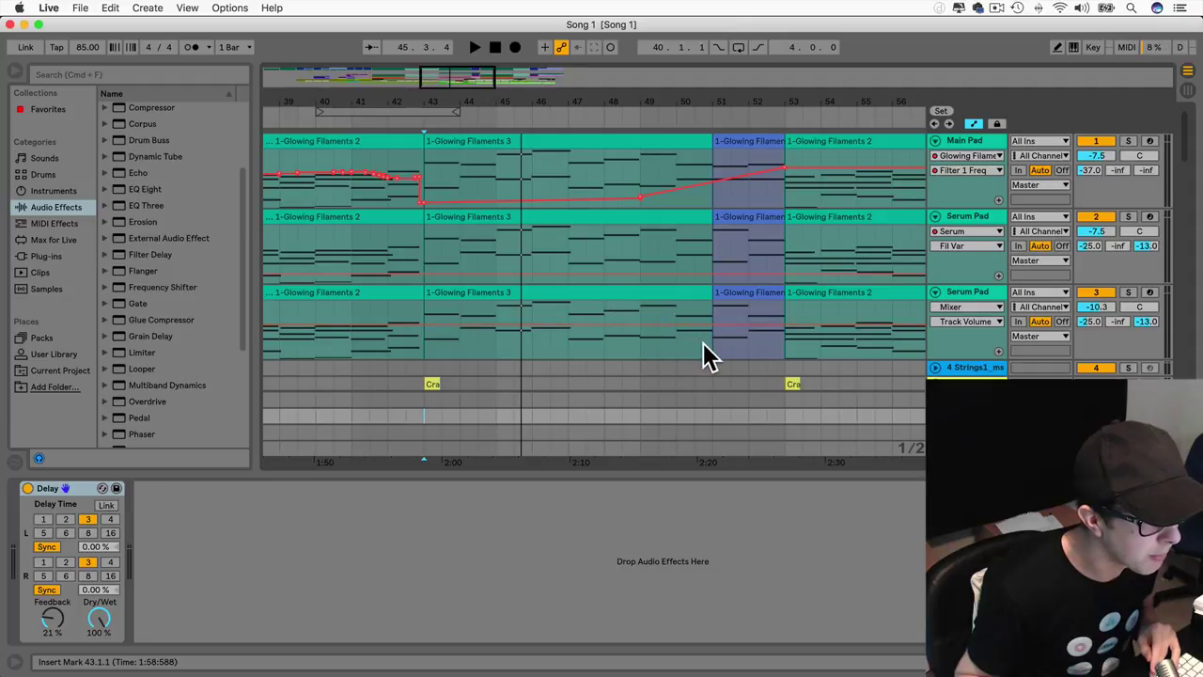
pyautogui.scroll(-10, 703, 343)
pyautogui.scroll(-10, 703, 342)
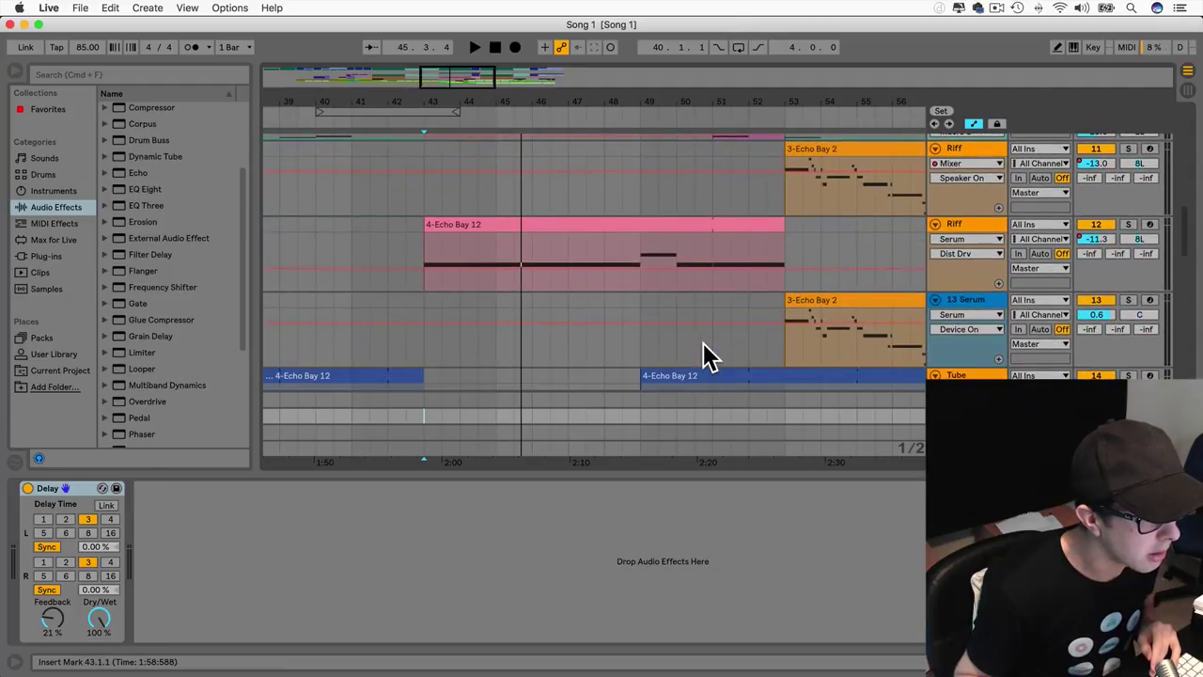
pyautogui.click(643, 201)
pyautogui.press('space')
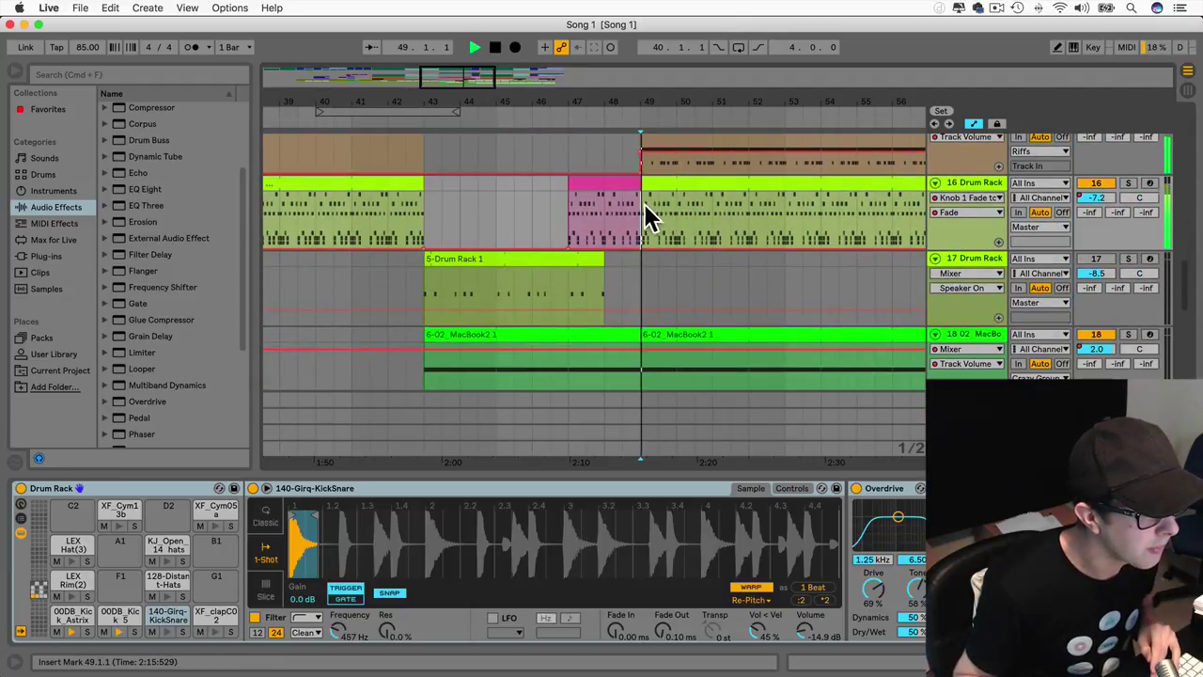
pyautogui.scroll(-5, 663, 310)
pyautogui.scroll(10, 663, 311)
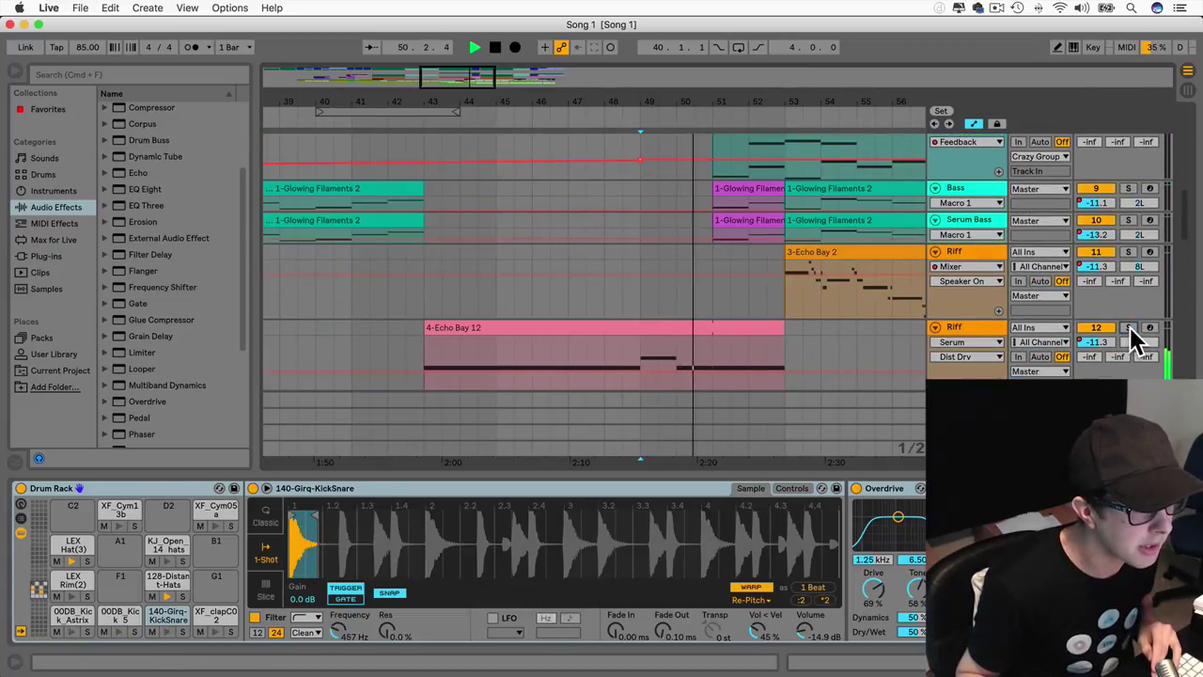
pyautogui.scroll(-4, 646, 362)
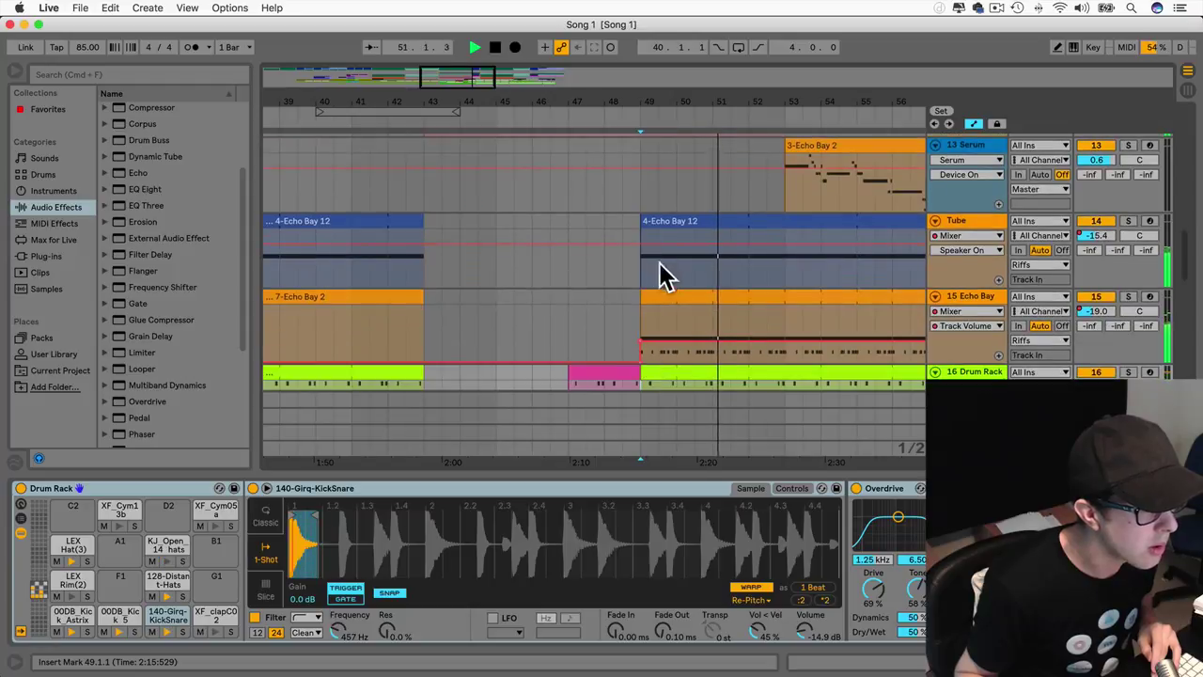
pyautogui.click(1128, 222)
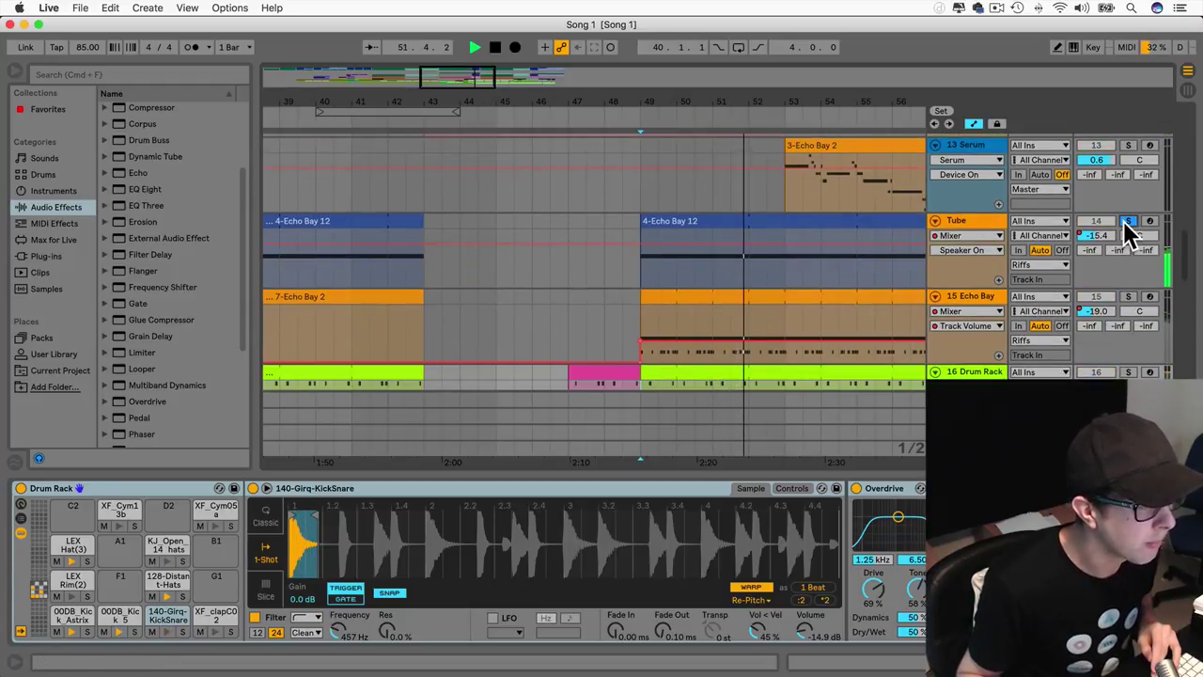
pyautogui.click(1128, 228)
# Step: Trim the start of the Tube track's Echo Bay clip from bar 49 to bar 53, listen and stop playback
pyautogui.moveTo(641, 222); pyautogui.dragTo(775, 232)
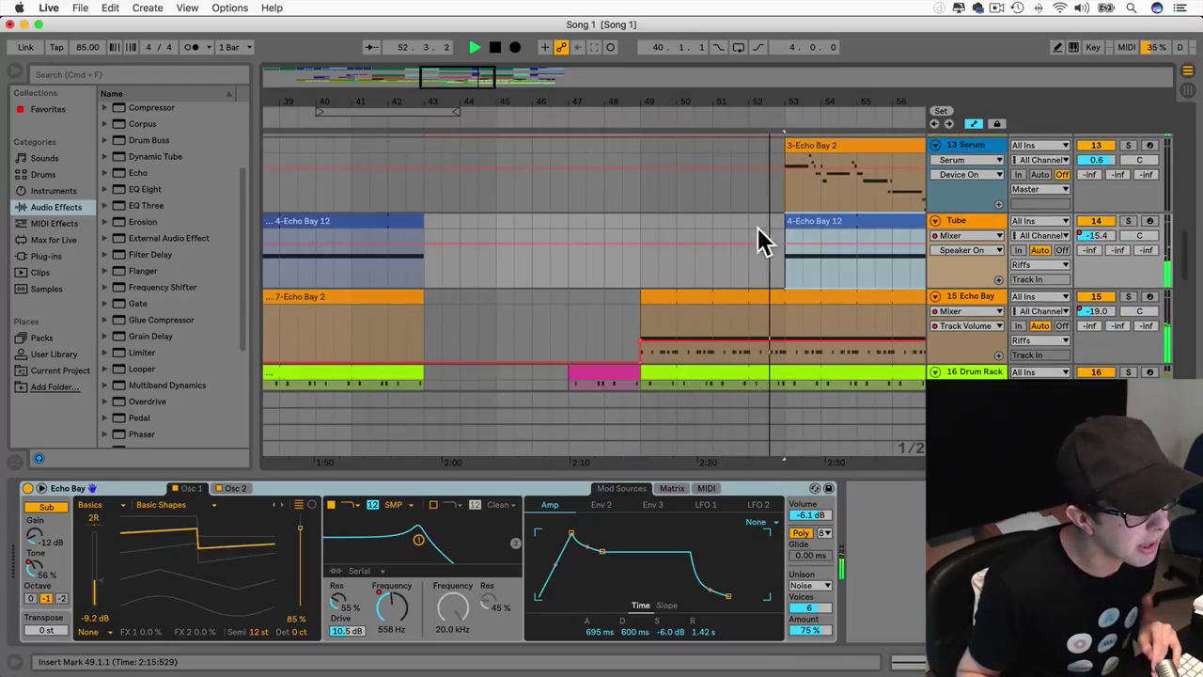
pyautogui.click(729, 230)
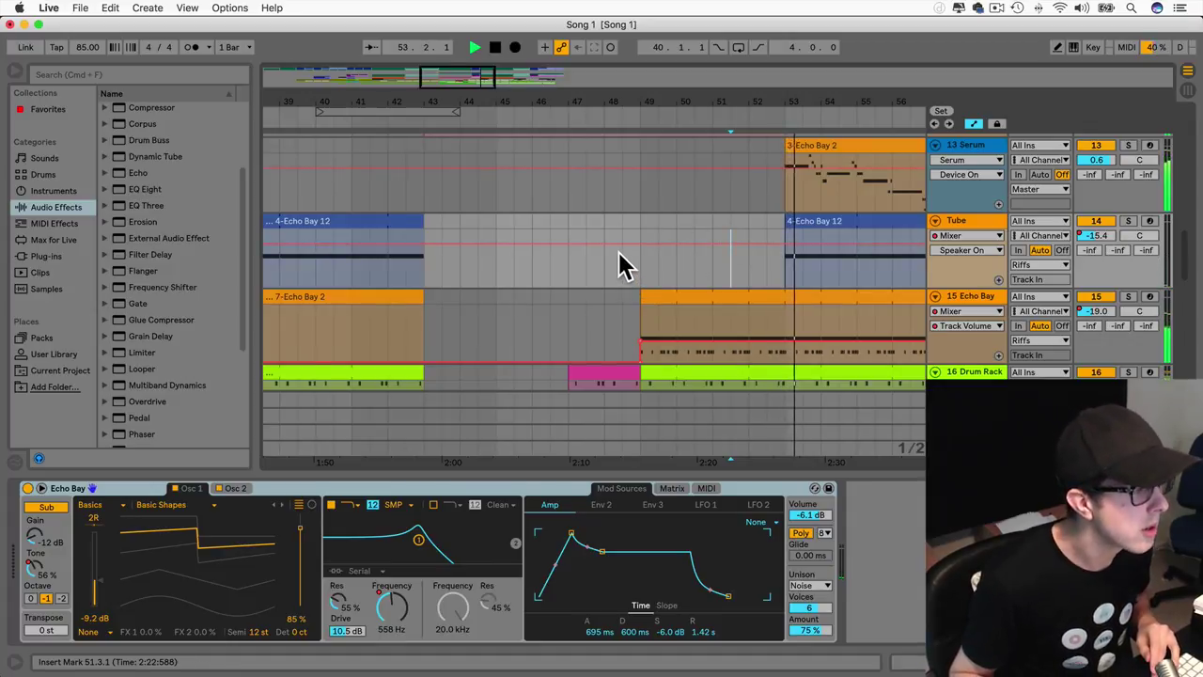
pyautogui.press('space')
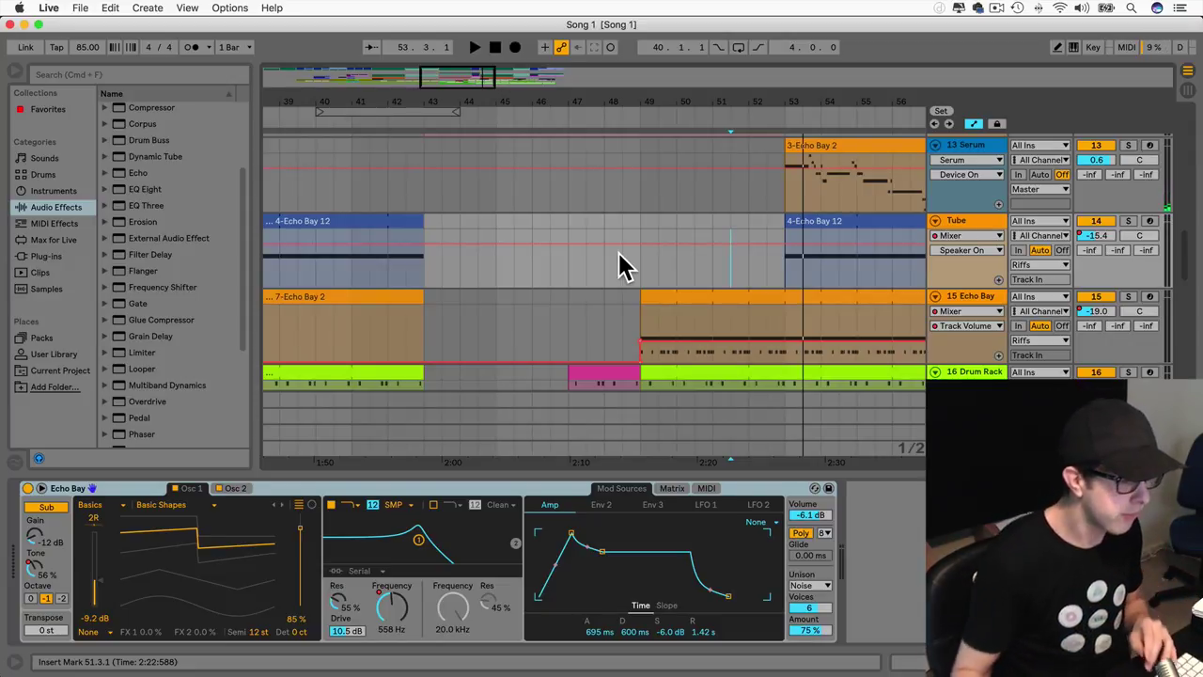
# Step: Shift the Drum Rack section from bars 58–62 two bars later with its Fade automation, and refill bars 58–60 with the drum pattern
pyautogui.hscroll(10, 621, 252)
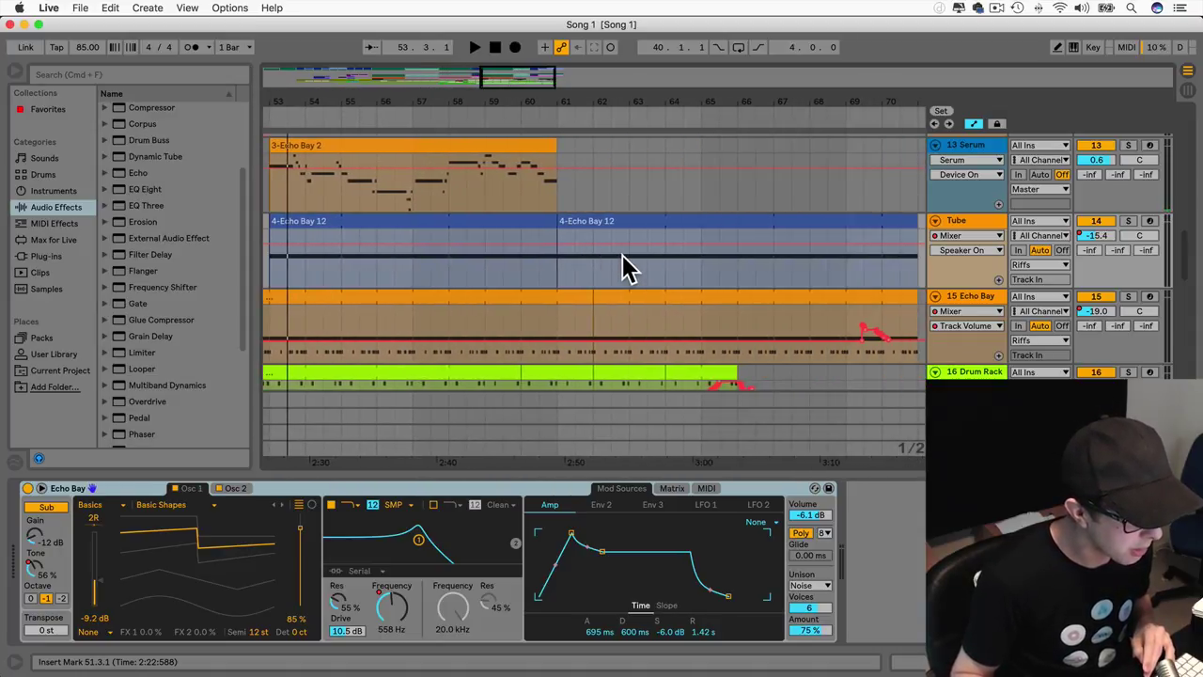
pyautogui.scroll(-5, 622, 254)
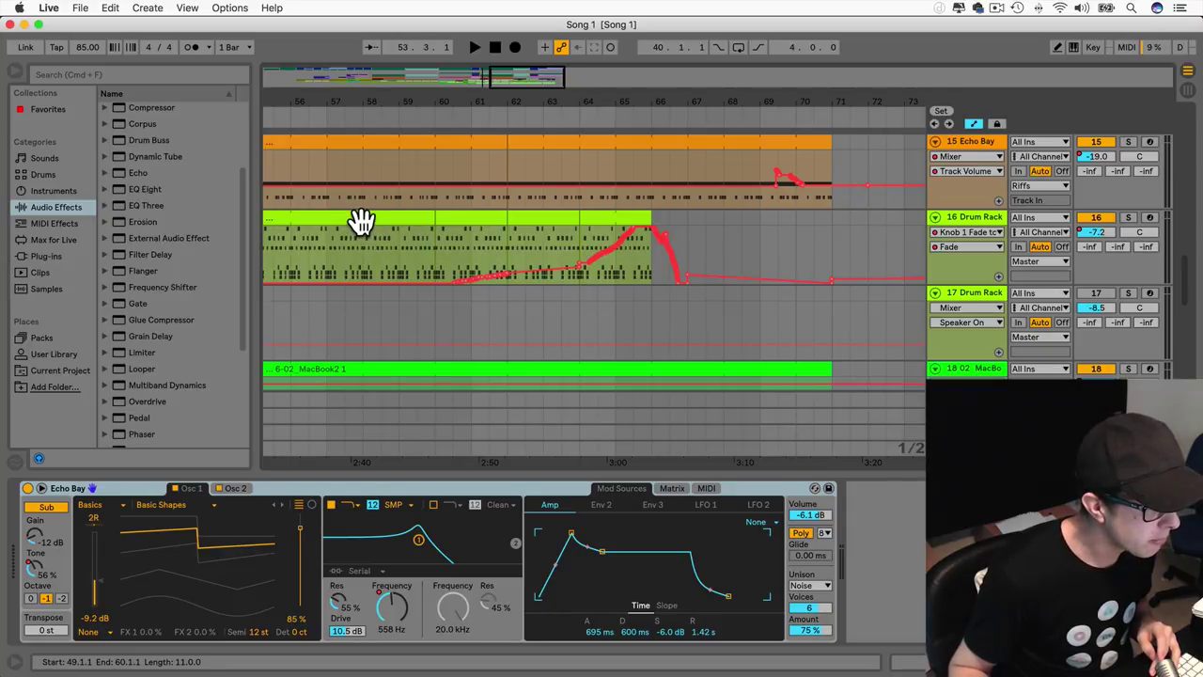
pyautogui.moveTo(366, 242); pyautogui.dragTo(511, 249)
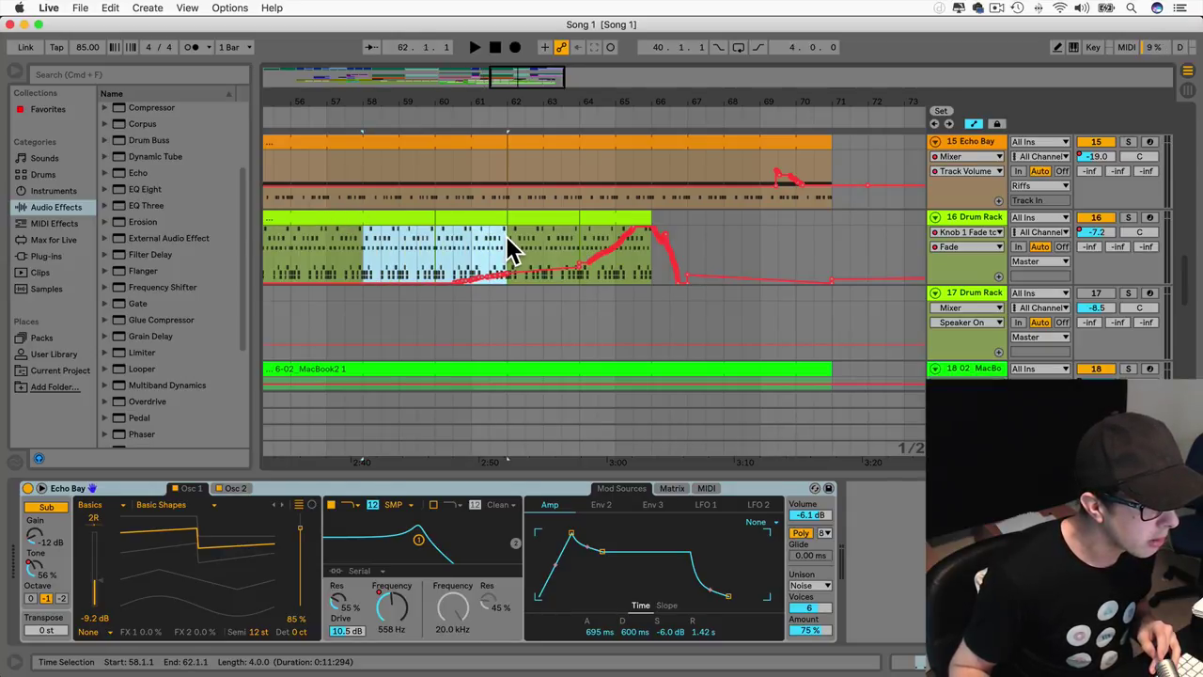
pyautogui.moveTo(411, 235)
pyautogui.mouseDown()
pyautogui.moveTo(468, 229)
pyautogui.moveTo(448, 220)
pyautogui.moveTo(400, 239)
pyautogui.mouseUp()
pyautogui.click(458, 218)
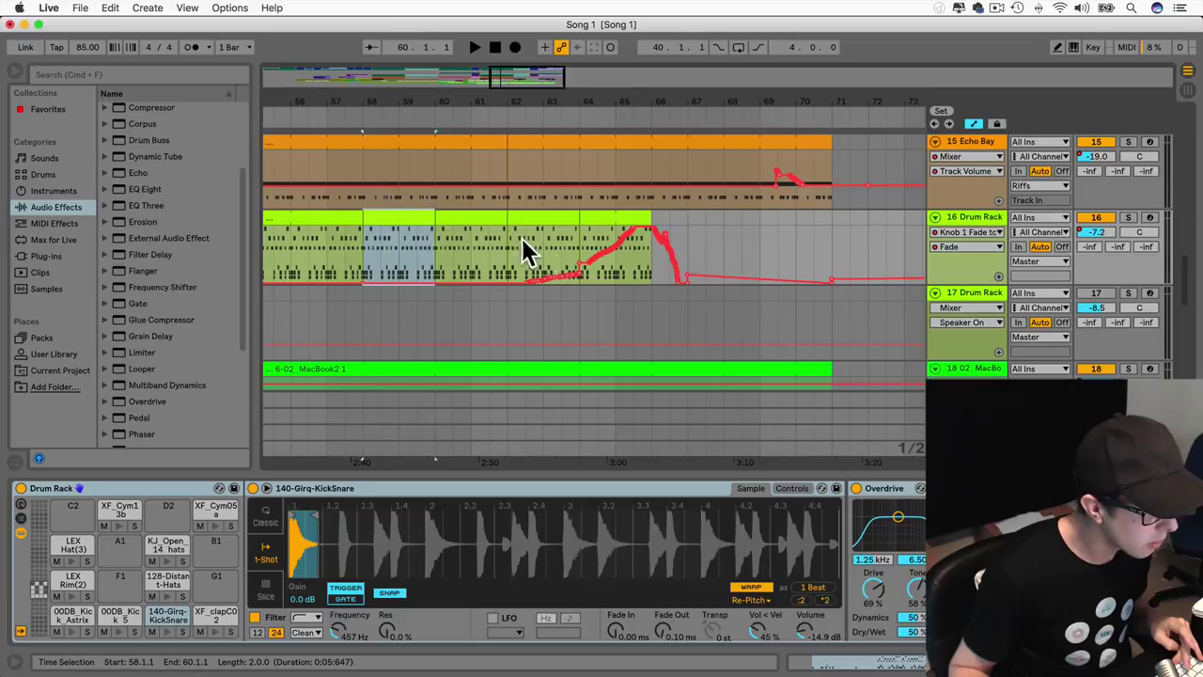
# Step: Redraw the track 16 Drum Rack's Fade automation as a smoother rise from bar 64 towards bar 66 and save the song
pyautogui.press('b')
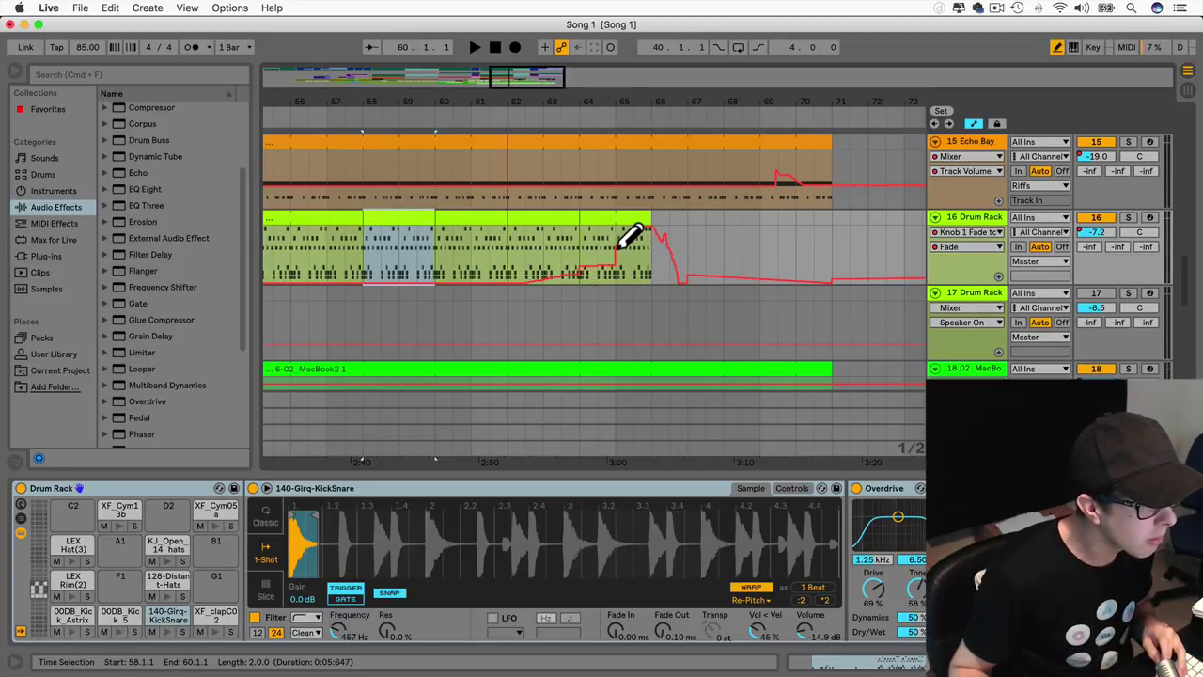
pyautogui.press('b')
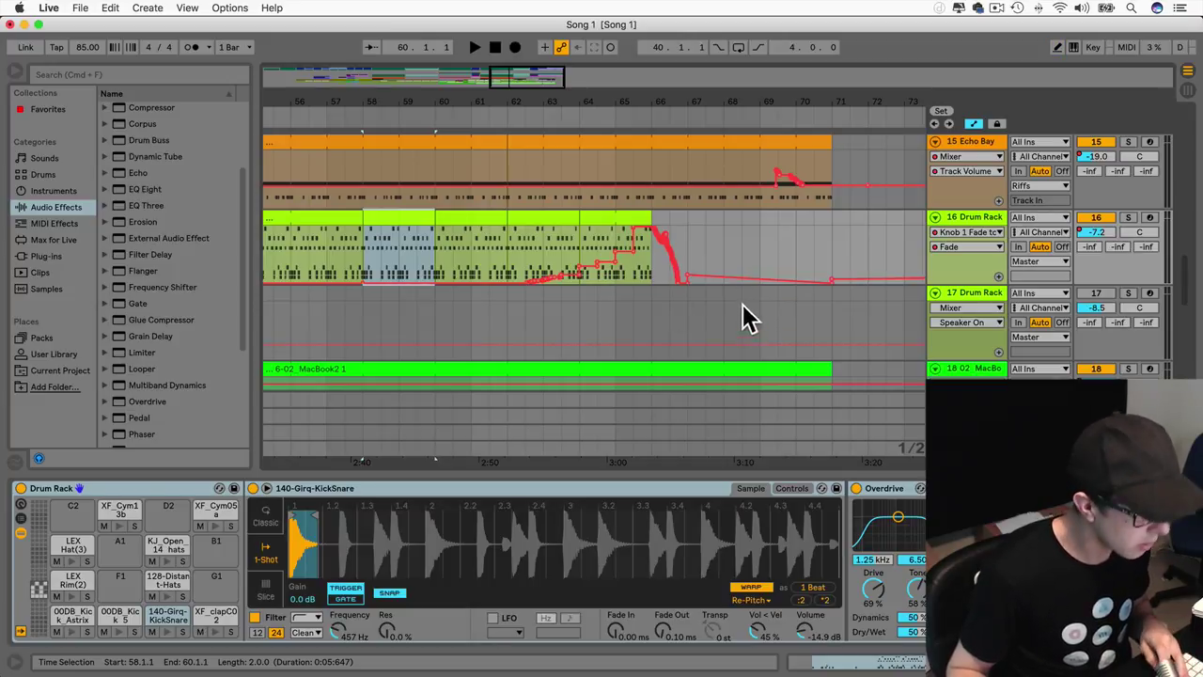
pyautogui.moveTo(636, 266); pyautogui.dragTo(621, 279)
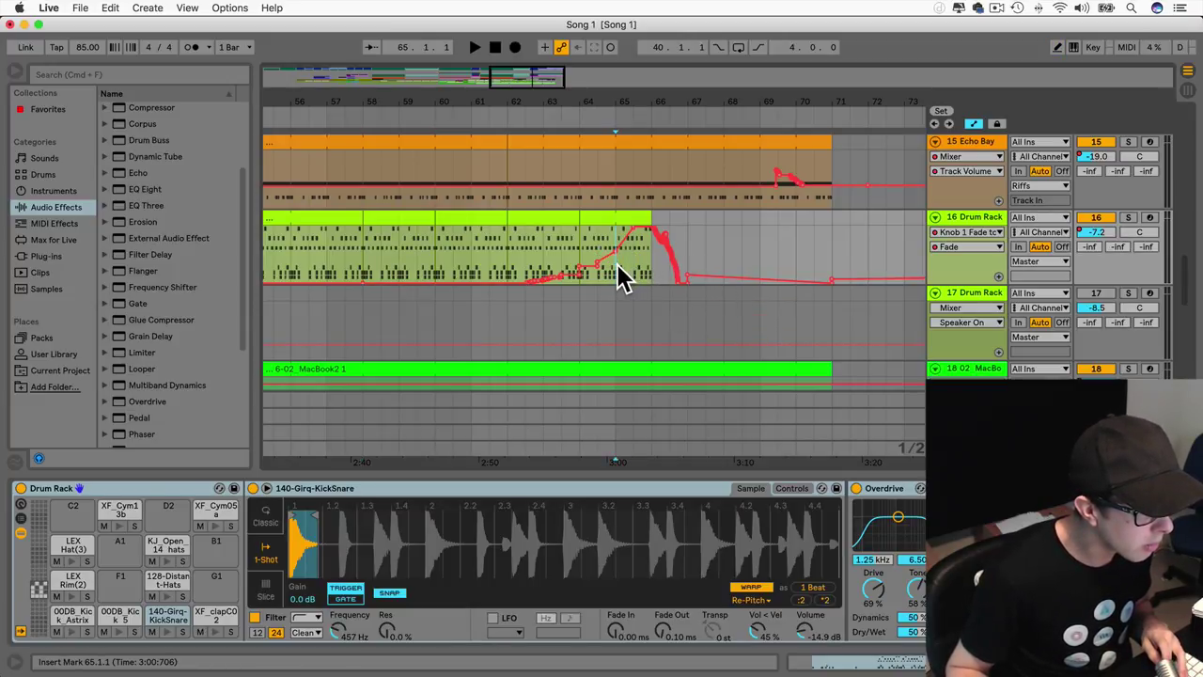
pyautogui.click(582, 268)
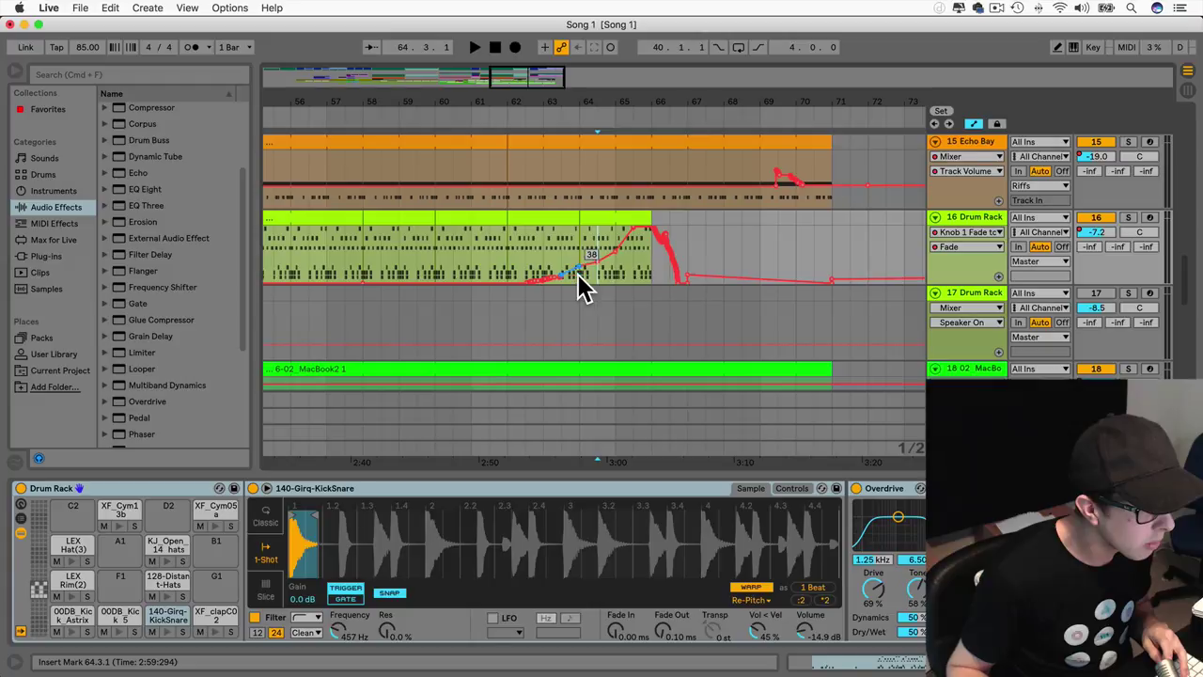
pyautogui.click(577, 275)
pyautogui.press('super+s')
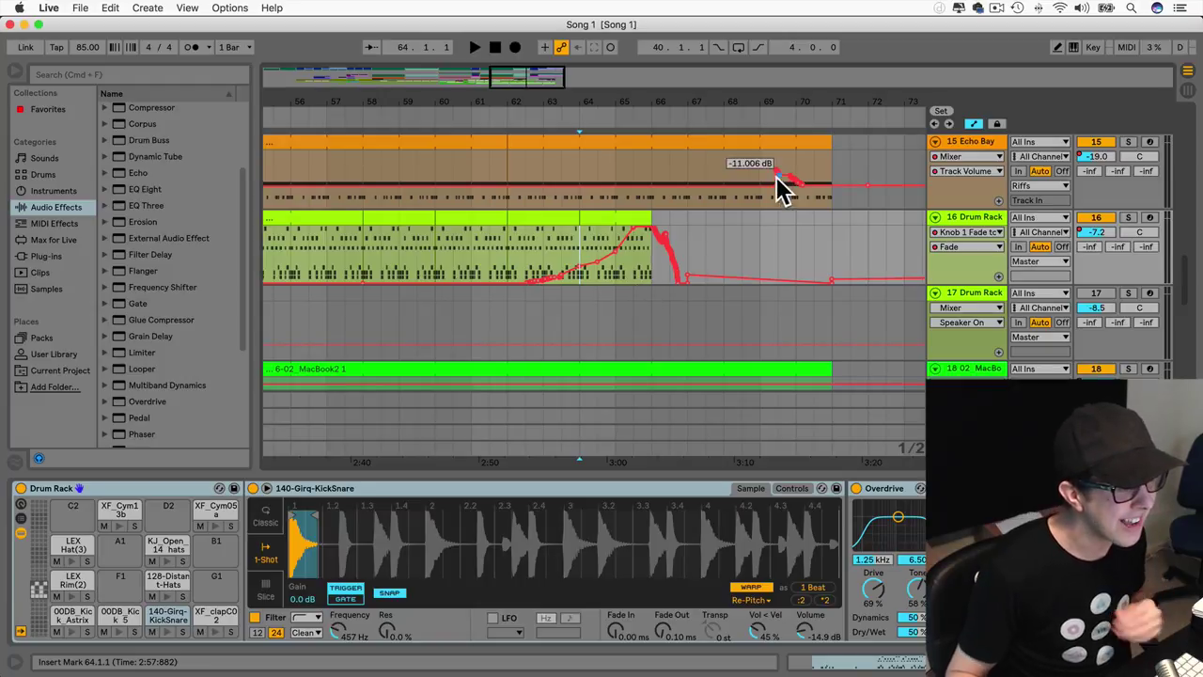
# Step: Play the arrangement from bar 65 and examine how the bass, riff and drum clips are laid out before the ending
pyautogui.moveTo(515, 105); pyautogui.dragTo(529, 104)
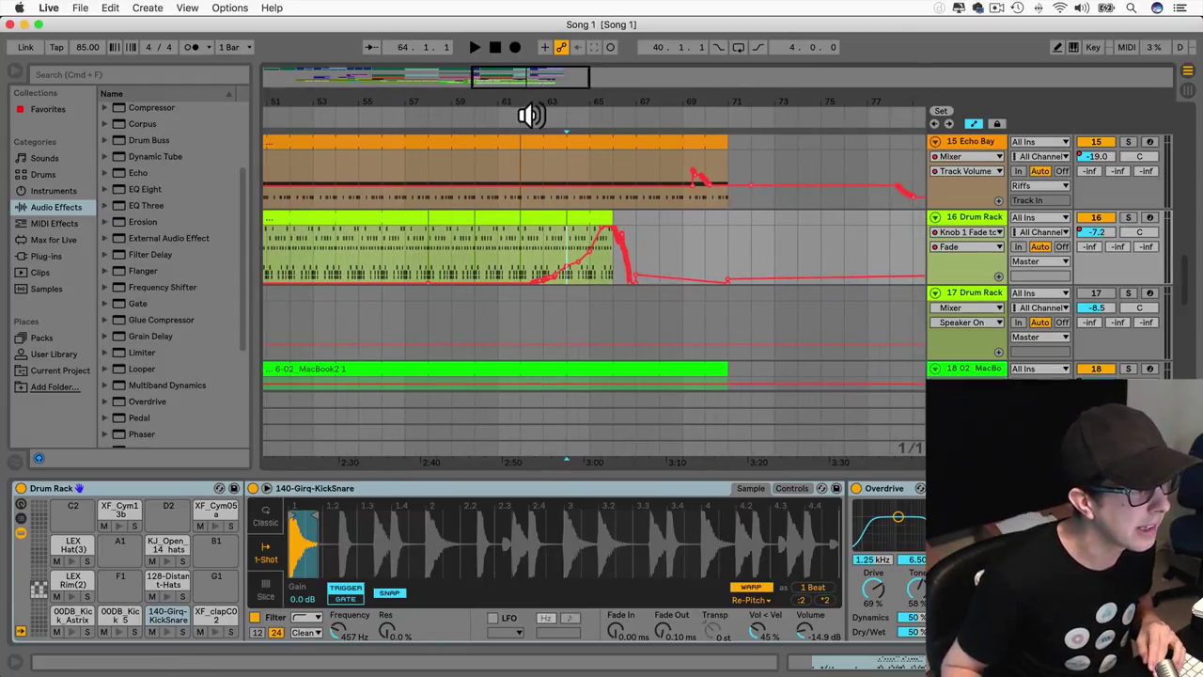
pyautogui.scroll(15, 561, 221)
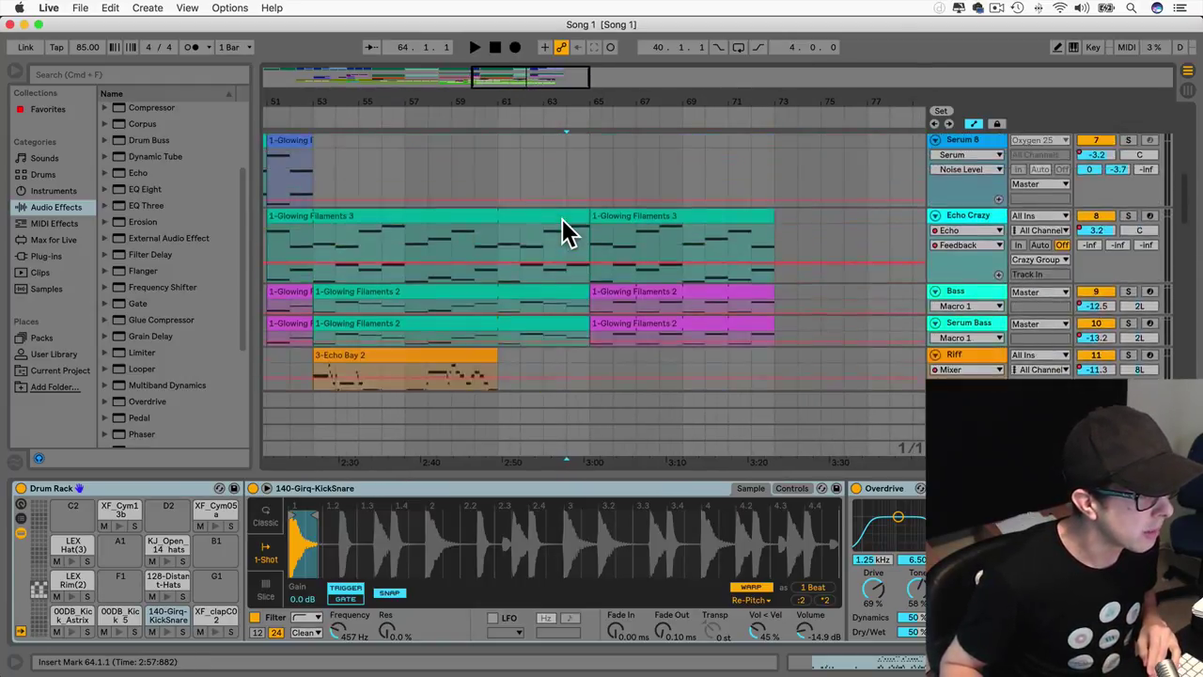
pyautogui.click(592, 252)
pyautogui.press('space')
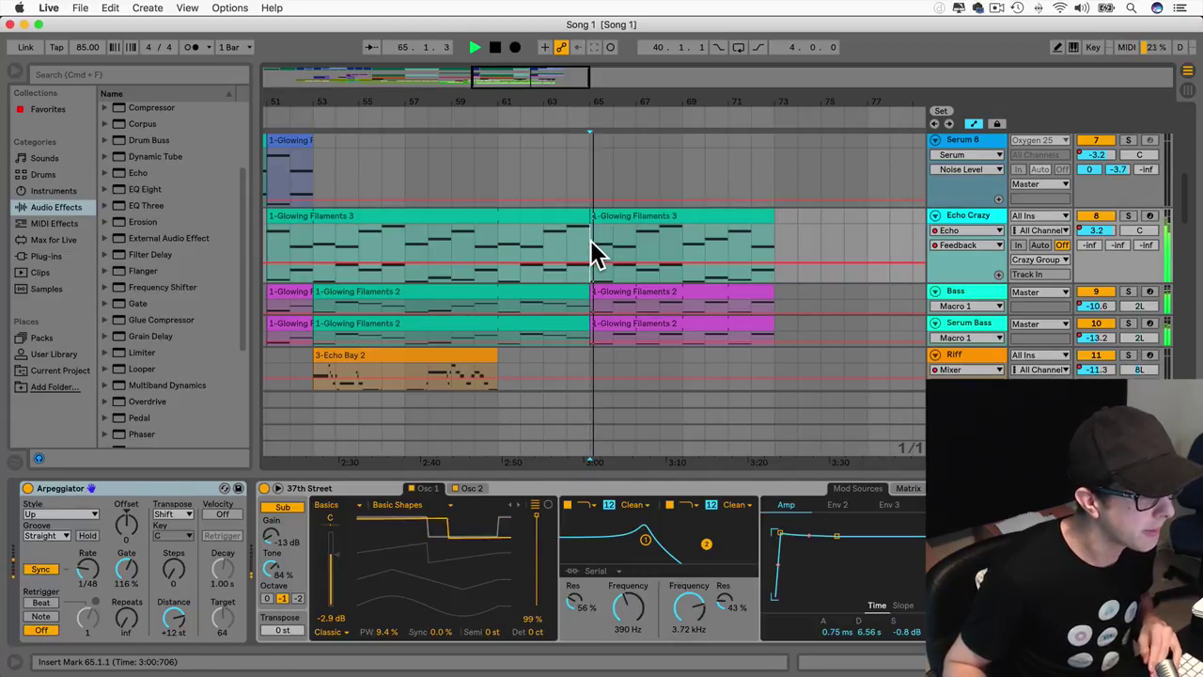
pyautogui.scroll(-10, 592, 252)
pyautogui.scroll(4, 592, 252)
pyautogui.scroll(2, 590, 250)
pyautogui.hscroll(-5, 587, 244)
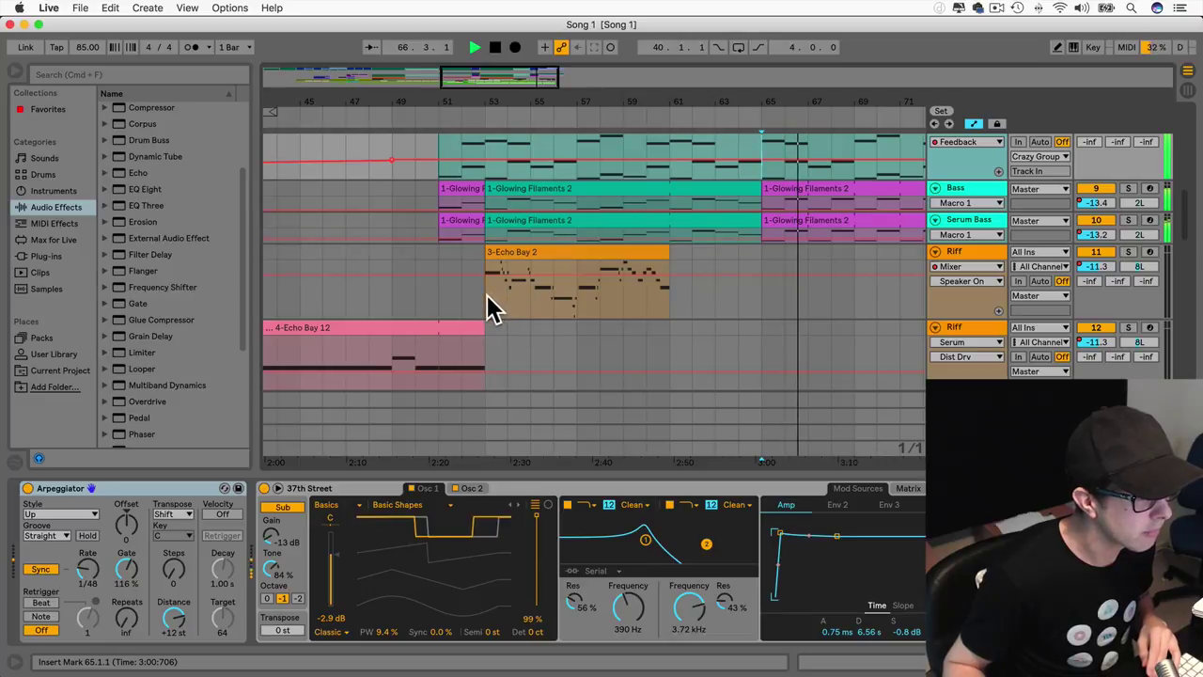
# Step: Review the bass, riff, Tube and Echo Crazy clips around bars 61–73 during playback, and stop playback
pyautogui.hscroll(4, 487, 294)
pyautogui.scroll(-4, 487, 294)
pyautogui.hscroll(1, 487, 294)
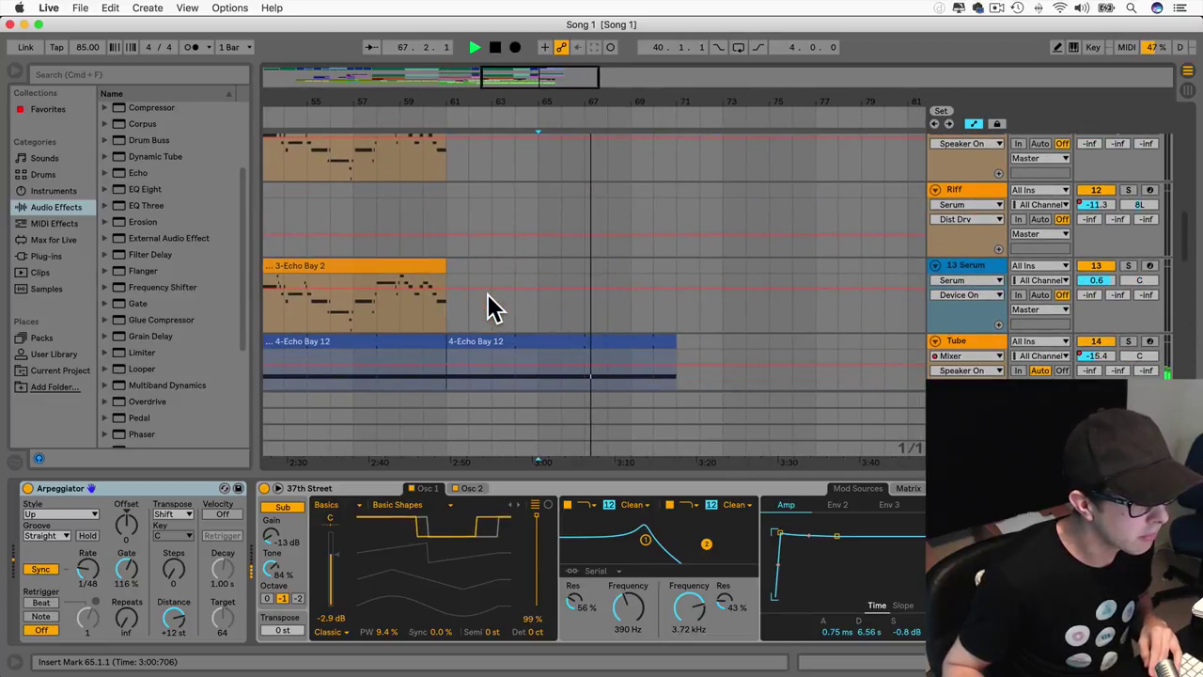
pyautogui.scroll(3, 487, 294)
pyautogui.hscroll(1, 487, 293)
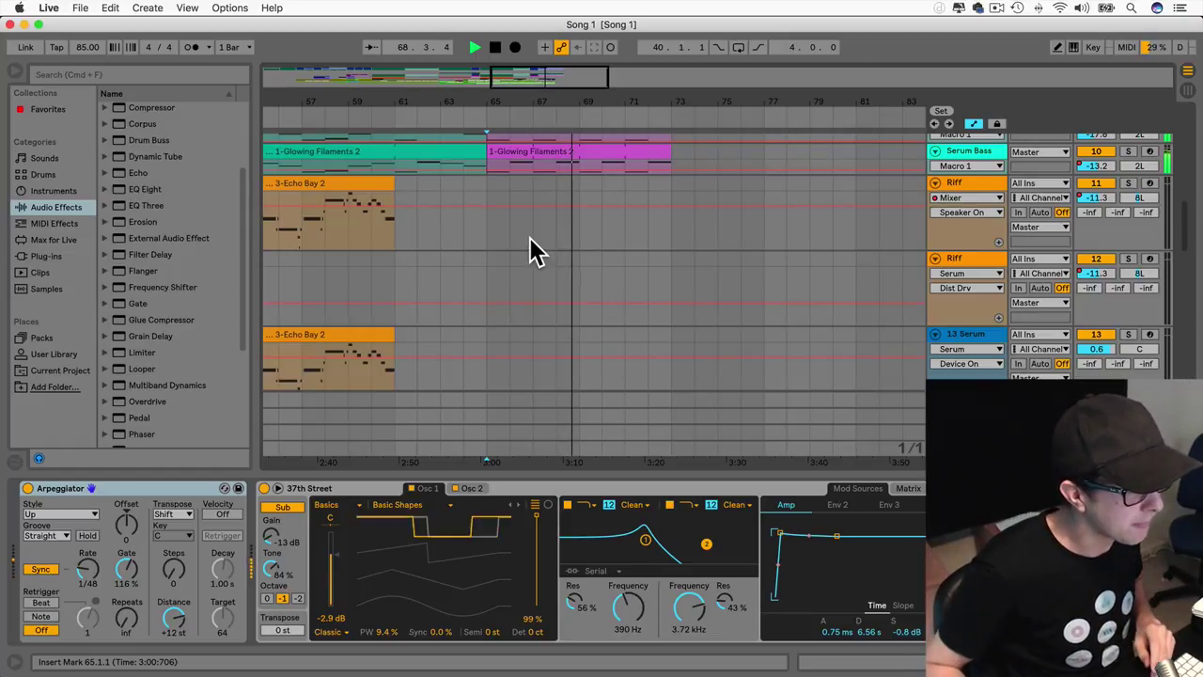
pyautogui.scroll(3, 568, 208)
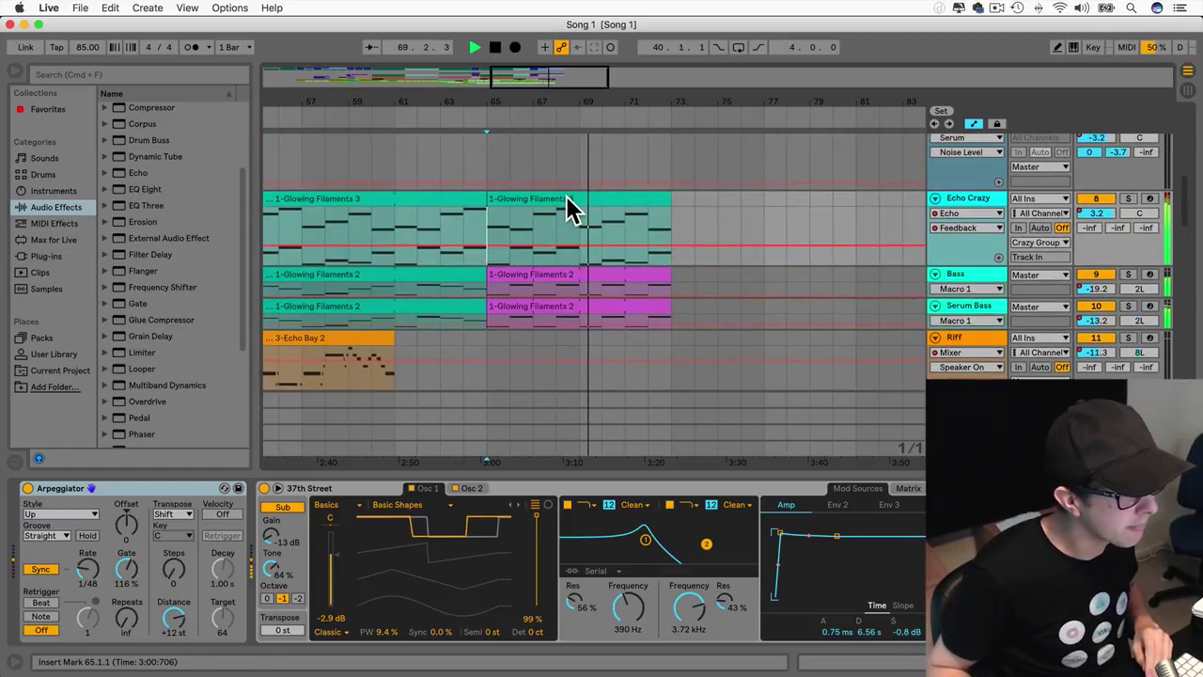
pyautogui.scroll(-5, 571, 212)
pyautogui.scroll(5, 571, 216)
pyautogui.scroll(3, 572, 219)
pyautogui.press('space')
pyautogui.scroll(-3, 575, 230)
pyautogui.moveTo(579, 172); pyautogui.dragTo(648, 380)
pyautogui.moveTo(655, 489)
pyautogui.mouseDown()
pyautogui.moveTo(663, 510)
pyautogui.moveTo(668, 461)
pyautogui.moveTo(668, 472)
pyautogui.mouseUp()
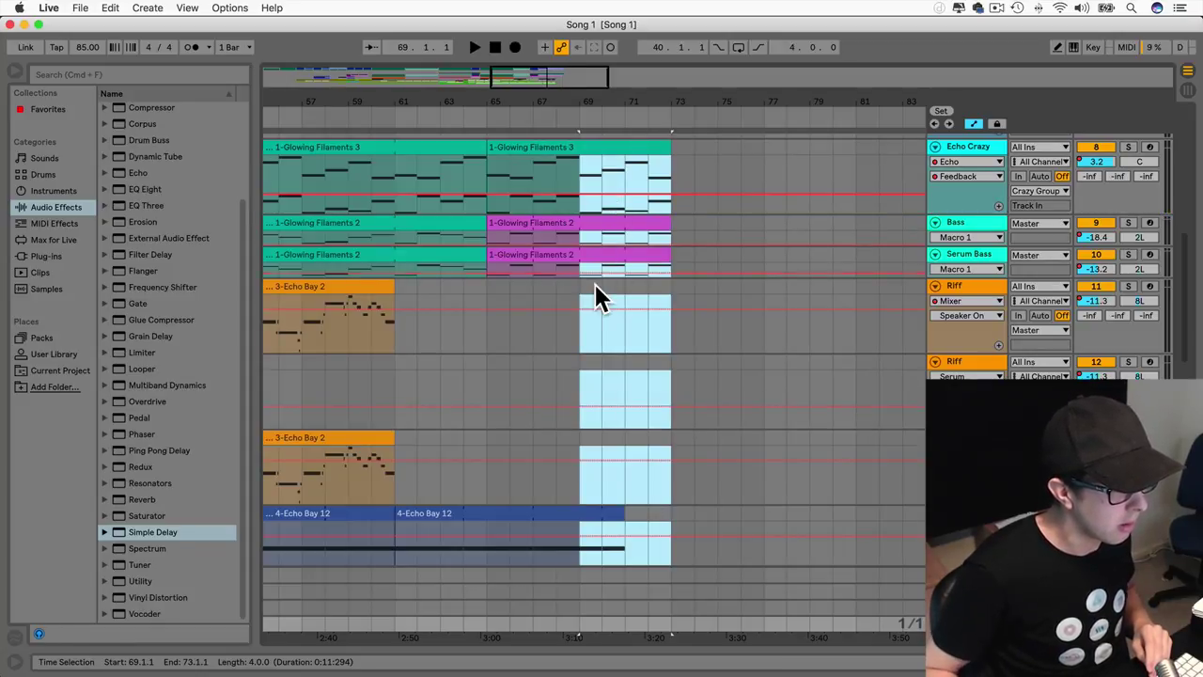
pyautogui.click(591, 320)
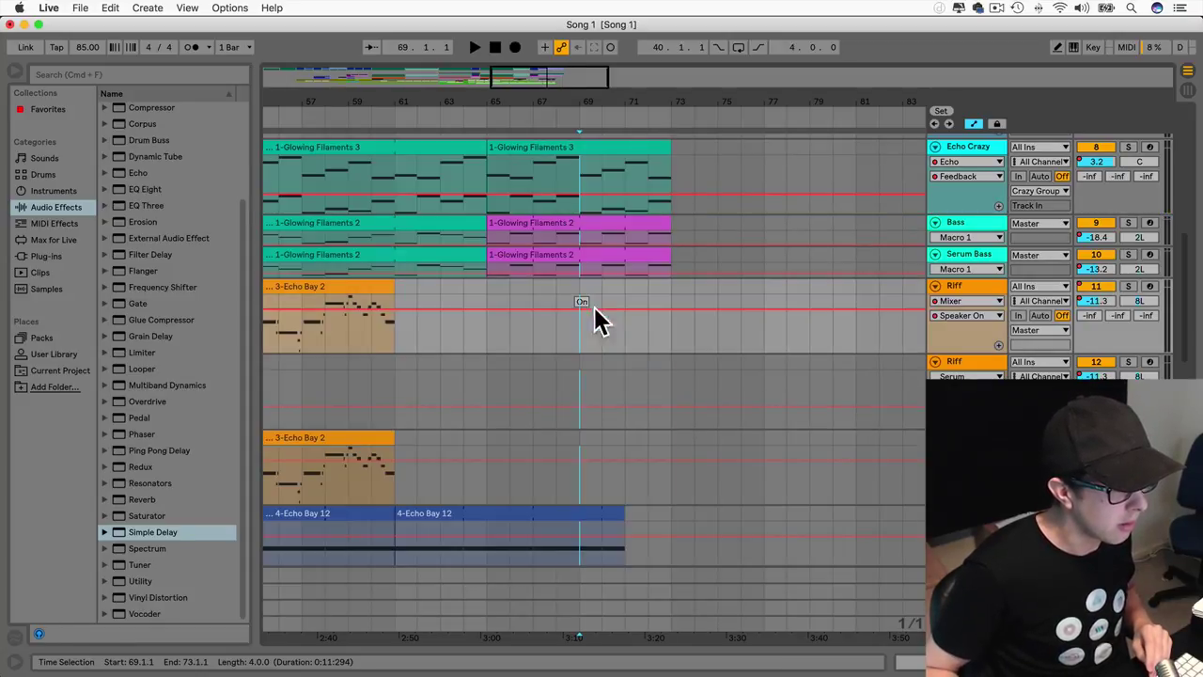
pyautogui.hscroll(-5, 549, 263)
pyautogui.hscroll(5, 547, 256)
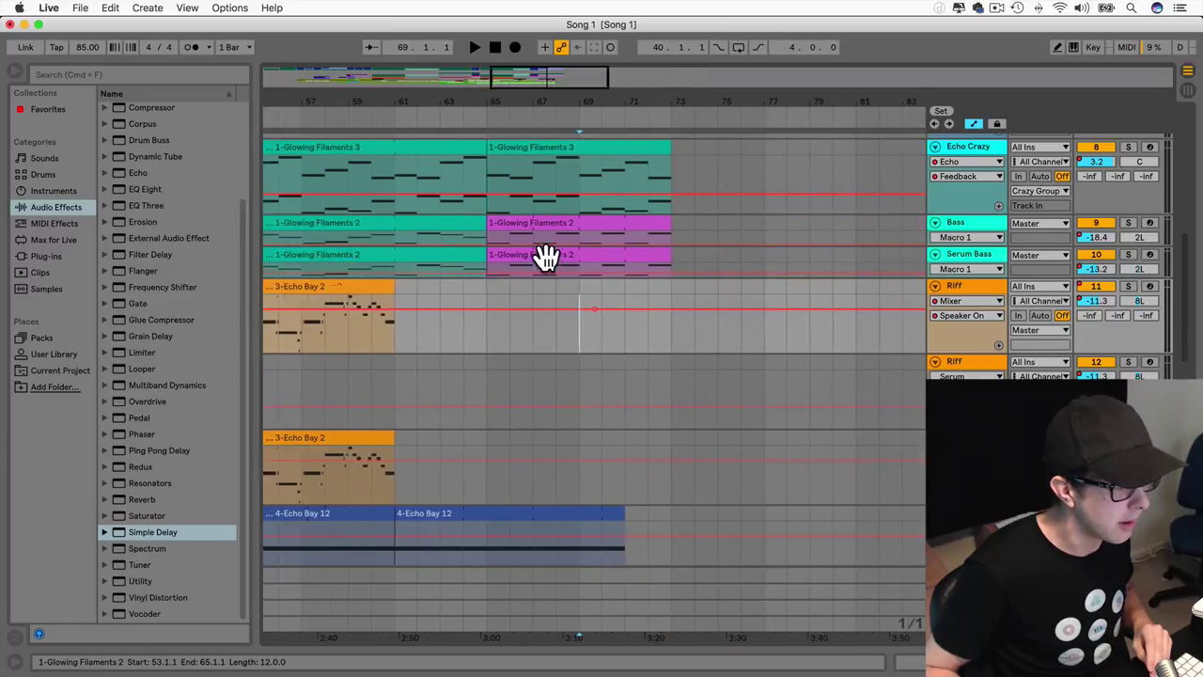
# Step: Move the bars 69–73 section of all tracks eight bars later to start at bar 77
pyautogui.moveTo(544, 175); pyautogui.dragTo(646, 569)
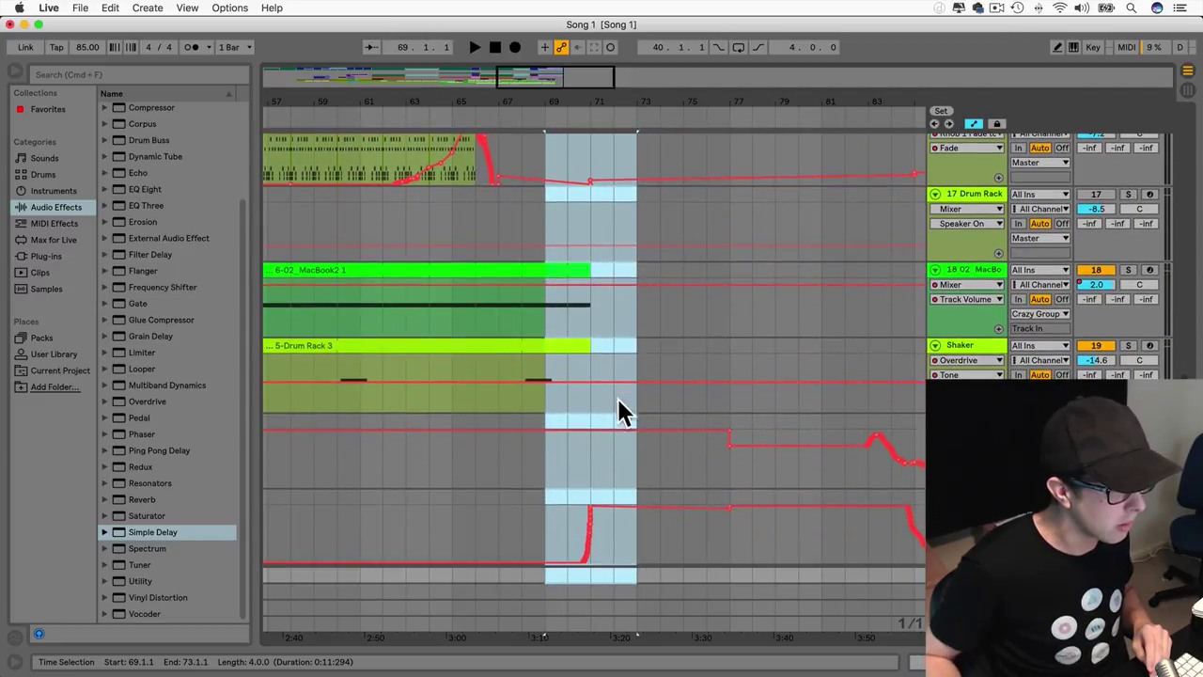
pyautogui.scroll(10, 617, 395)
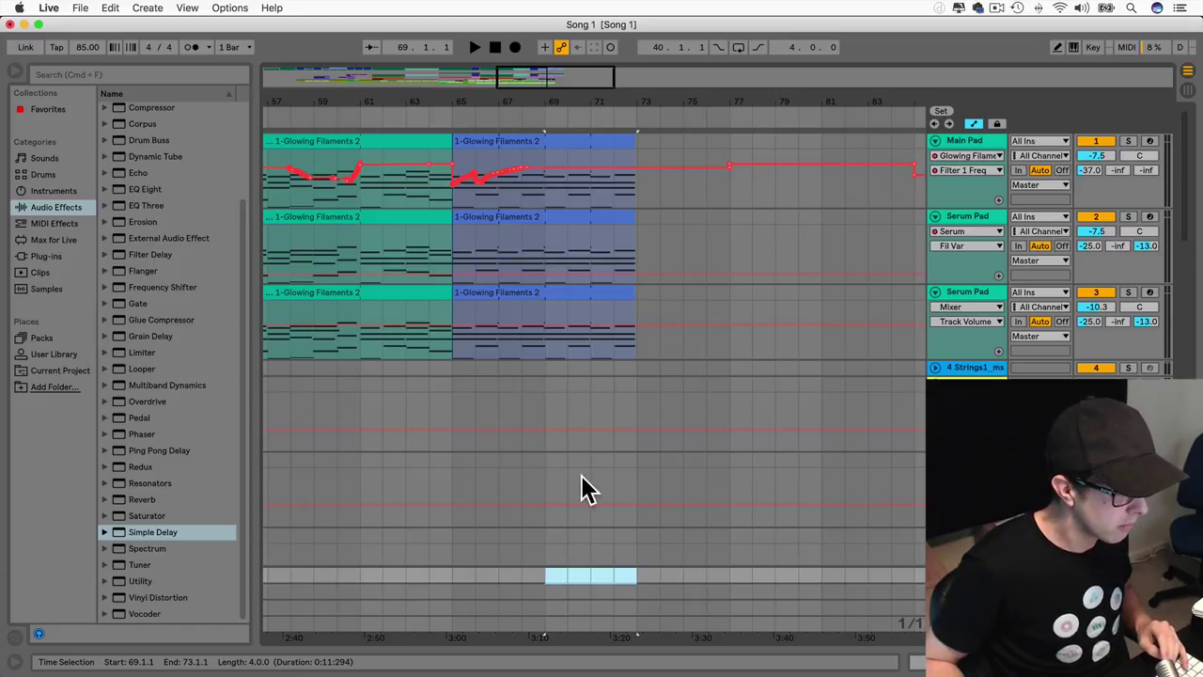
pyautogui.scroll(-5, 580, 473)
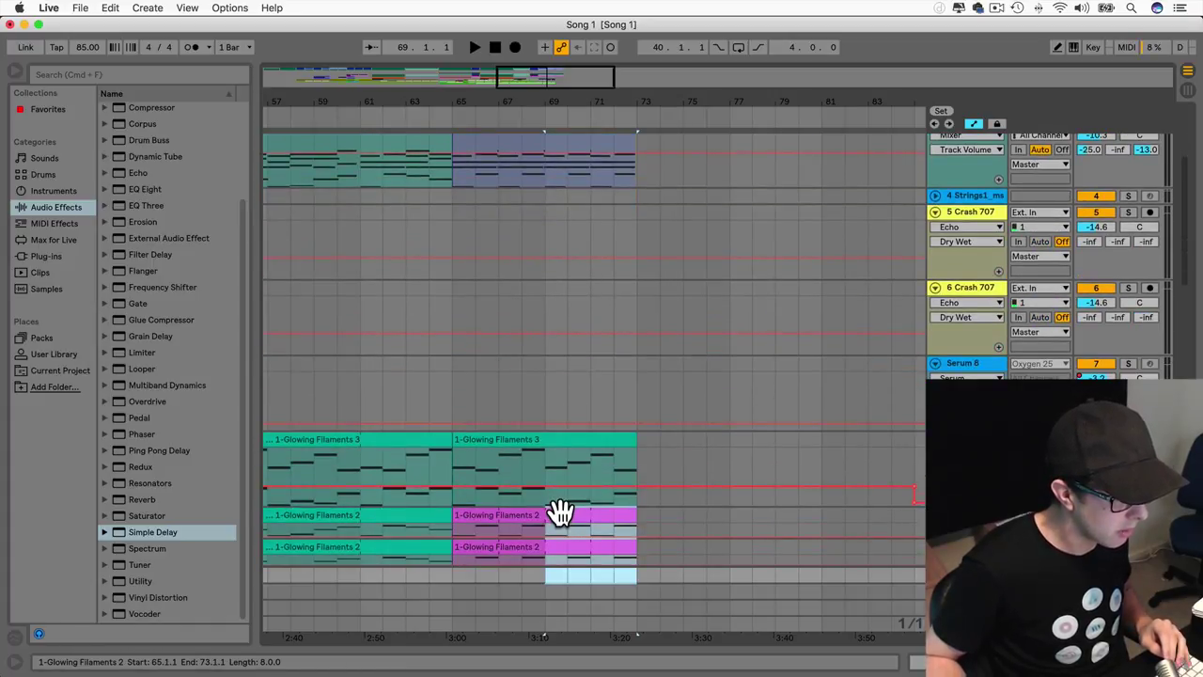
pyautogui.moveTo(562, 514); pyautogui.dragTo(739, 526)
pyautogui.moveTo(634, 465); pyautogui.dragTo(766, 153)
pyautogui.scroll(3, 676, 188)
pyautogui.scroll(-3, 677, 188)
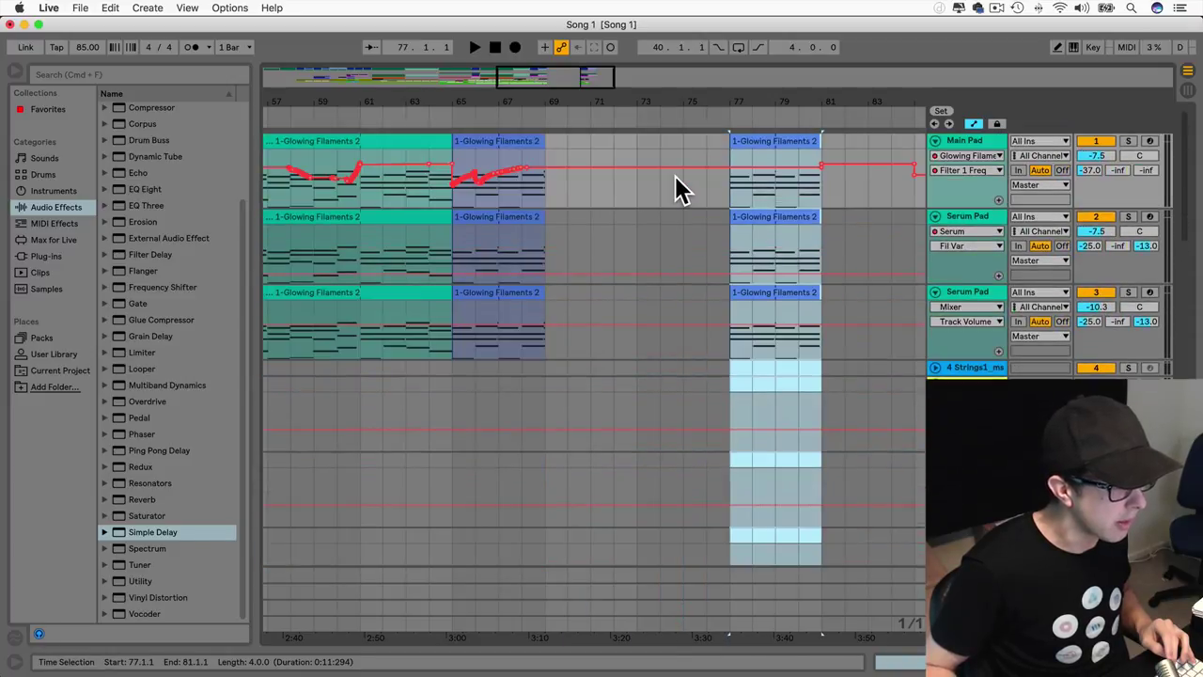
# Step: Copy bars 43–51 of the Main Pad and both Serum Pad tracks, with their filter automation, to bar 69
pyautogui.hscroll(-10, 675, 179)
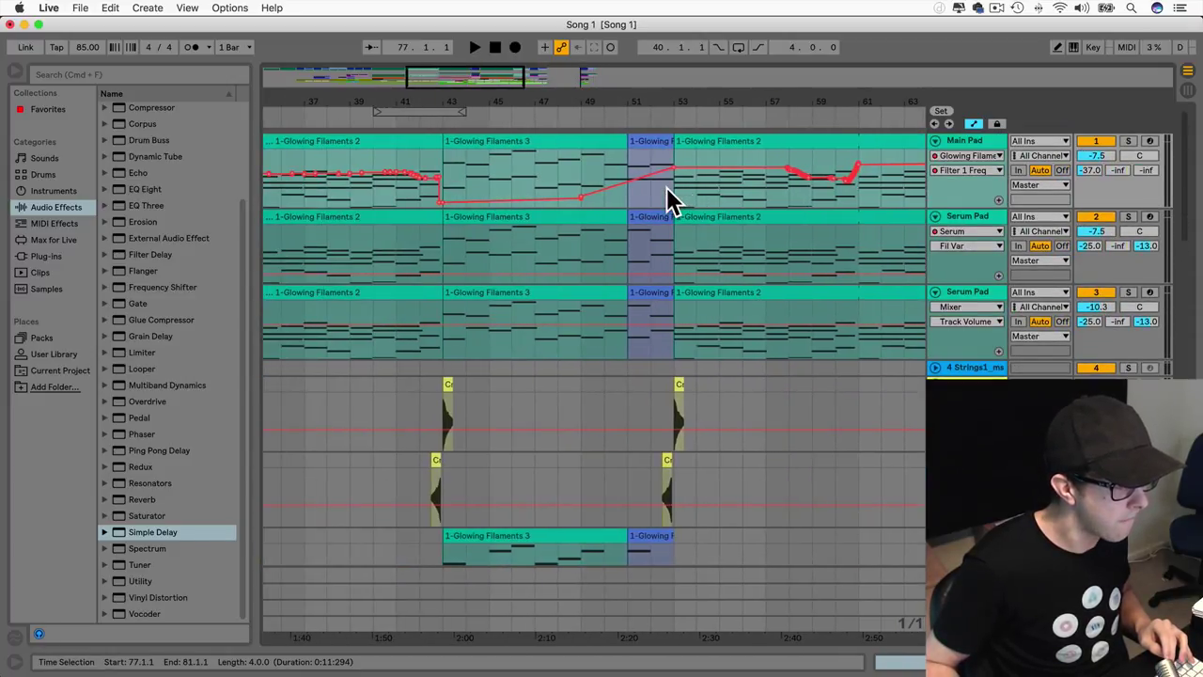
pyautogui.scroll(-5, 456, 479)
pyautogui.click(448, 411)
pyautogui.scroll(4, 447, 410)
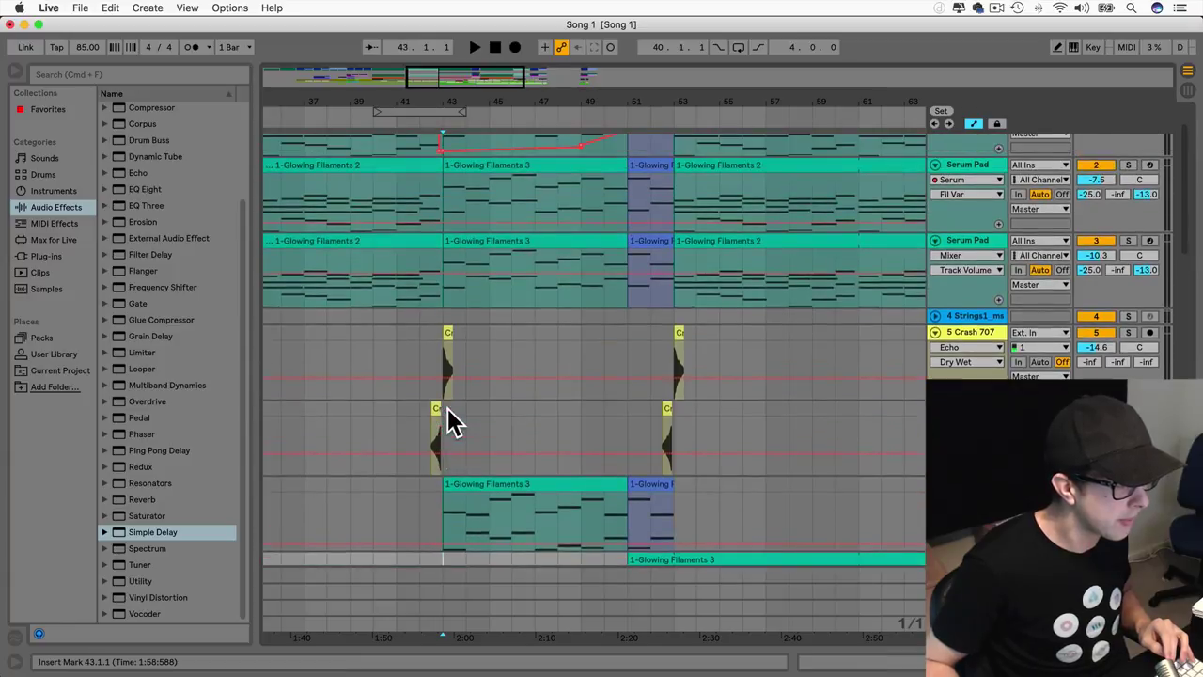
pyautogui.moveTo(444, 312); pyautogui.dragTo(619, 113)
pyautogui.moveTo(498, 139); pyautogui.dragTo(706, 175)
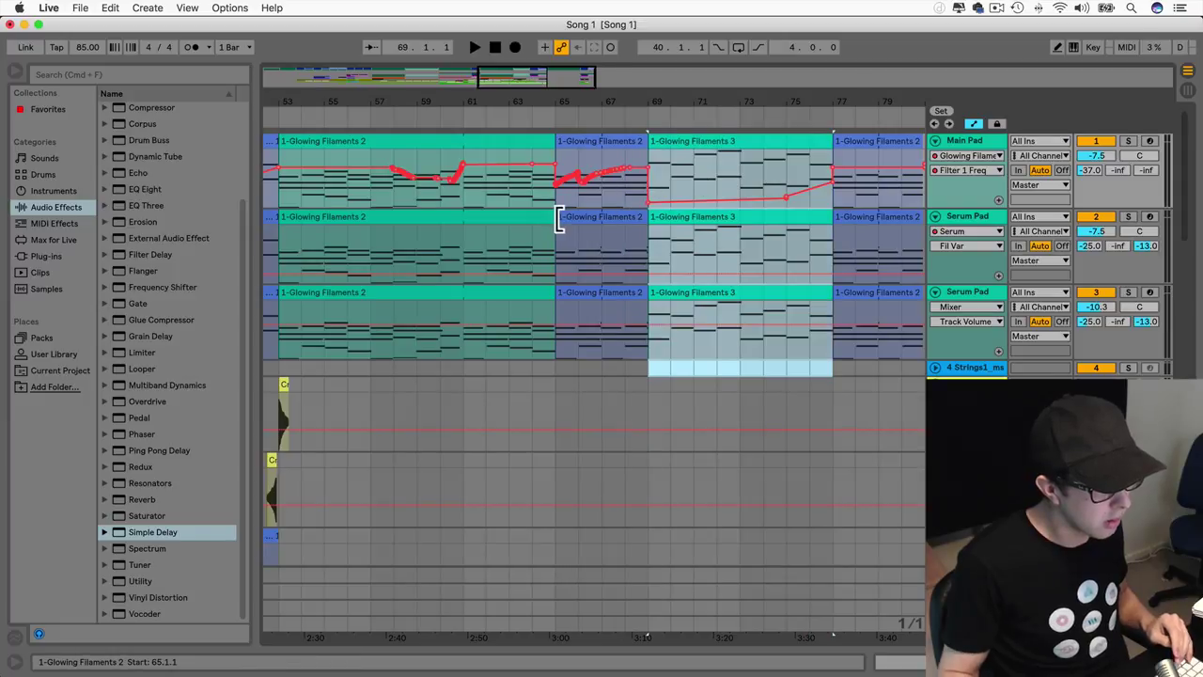
# Step: Copy bars 41–51 of both Crash 707 tracks and the Serum track below them to bar 67, and start playback there
pyautogui.hscroll(-10, 557, 217)
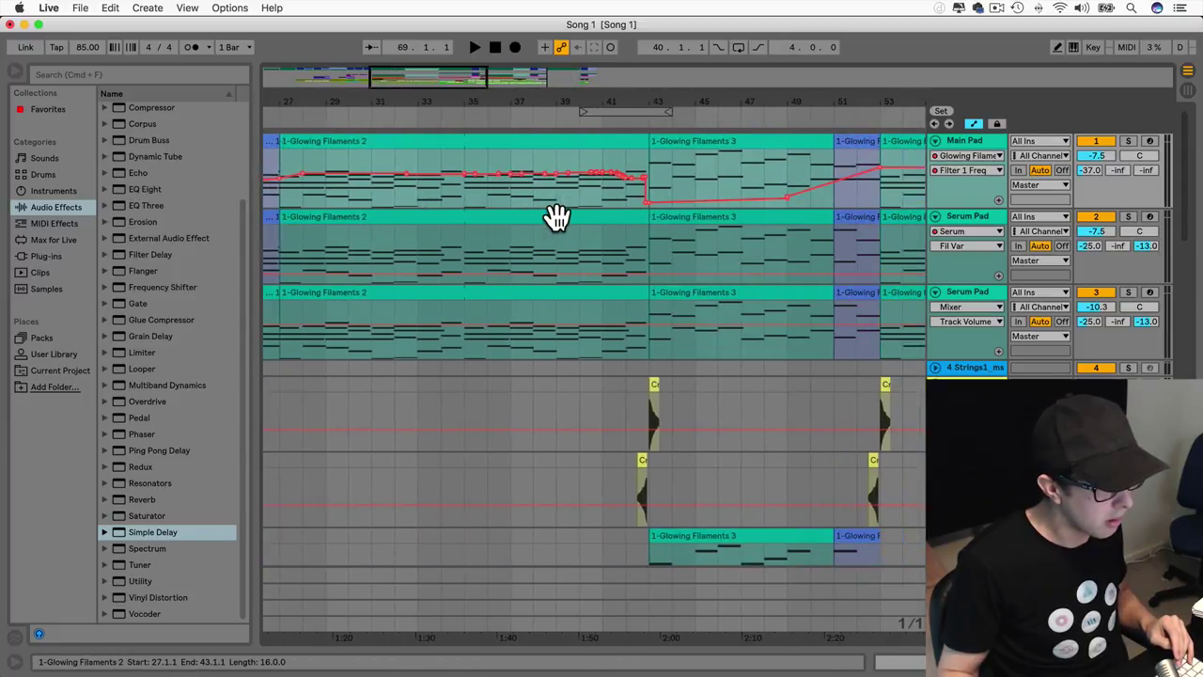
pyautogui.hscroll(2, 557, 217)
pyautogui.scroll(-5, 558, 226)
pyautogui.moveTo(576, 412); pyautogui.dragTo(801, 218)
pyautogui.hscroll(6, 760, 247)
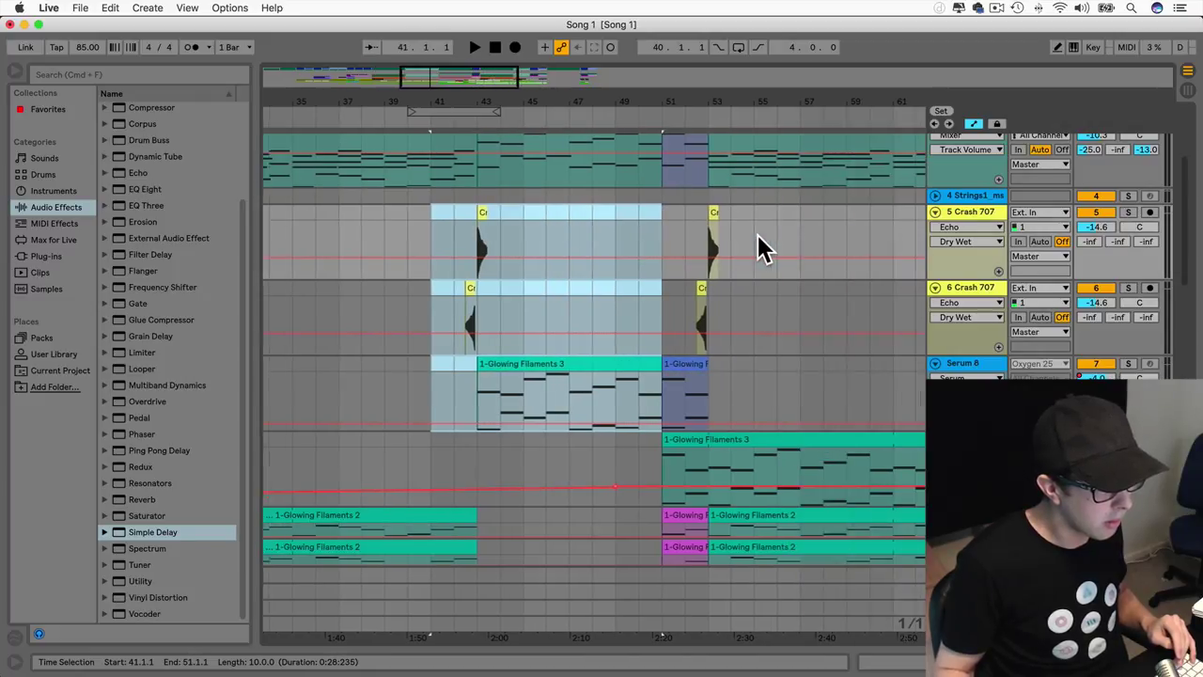
pyautogui.moveTo(350, 364); pyautogui.dragTo(805, 342)
pyautogui.hscroll(5, 801, 339)
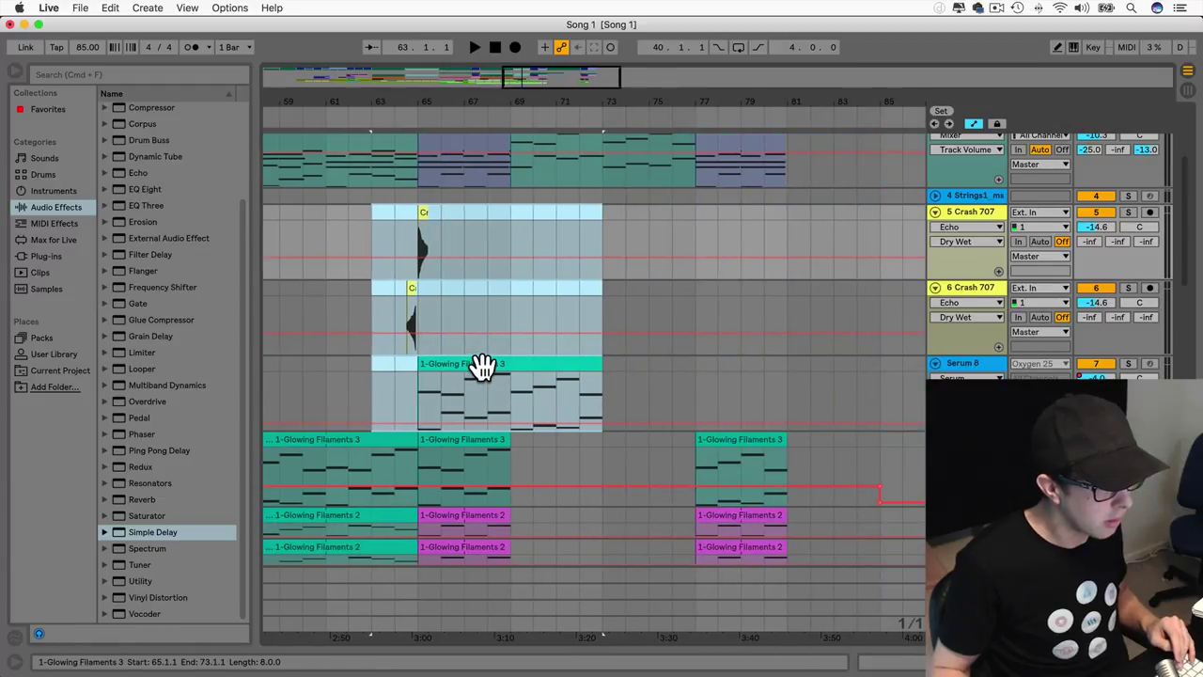
pyautogui.moveTo(481, 364); pyautogui.dragTo(572, 362)
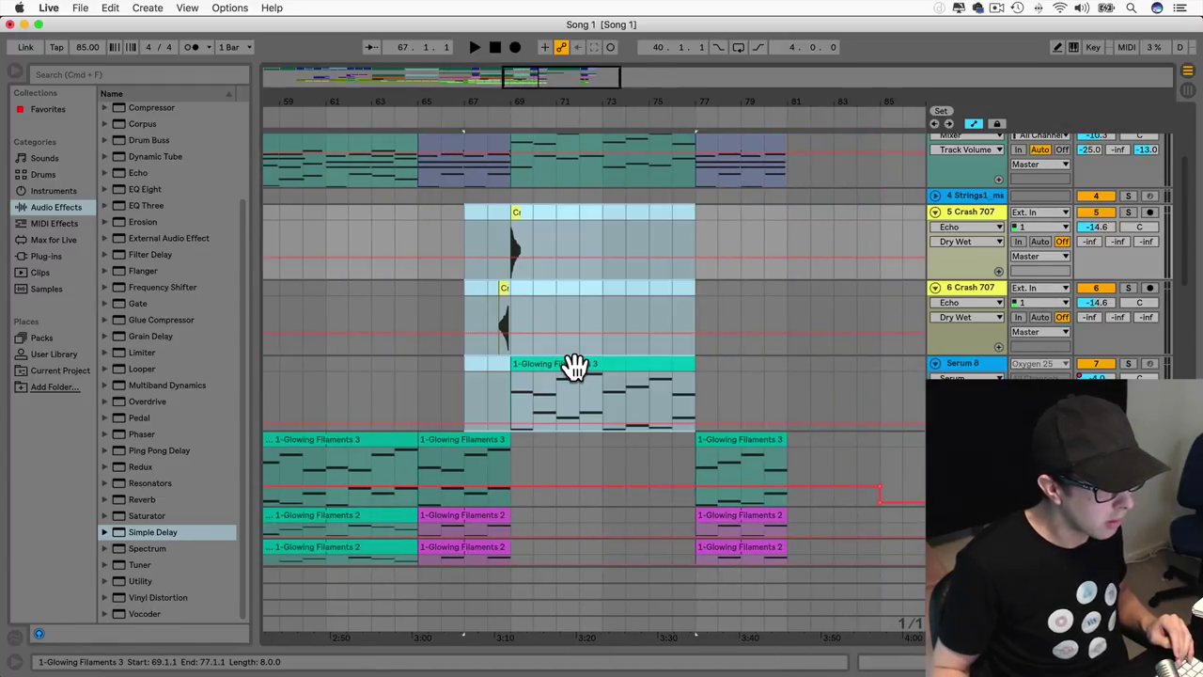
pyautogui.hscroll(-4, 575, 376)
pyautogui.hscroll(-2, 576, 376)
pyautogui.hscroll(2, 693, 367)
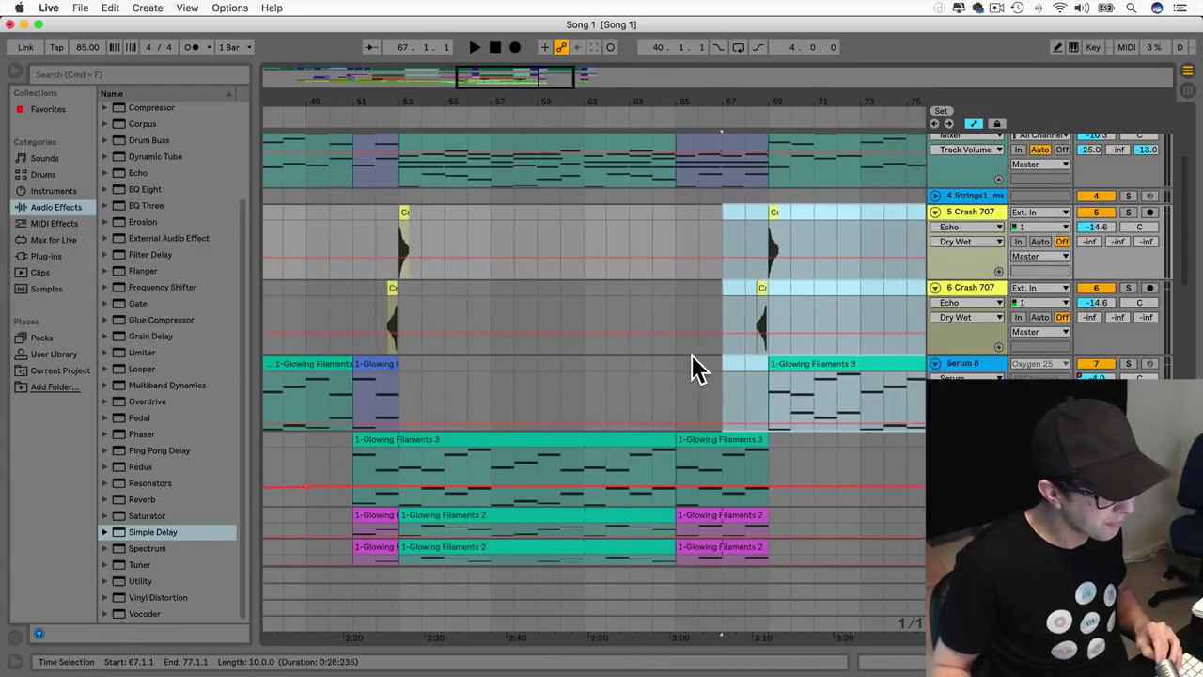
pyautogui.click(725, 395)
pyautogui.press('space')
# Step: Copy bars 27–35 of the Bass, Serum Bass, Riff and 13 Serum tracks to bar 69, stopping playback
pyautogui.scroll(-4, 666, 386)
pyautogui.hscroll(-15, 666, 373)
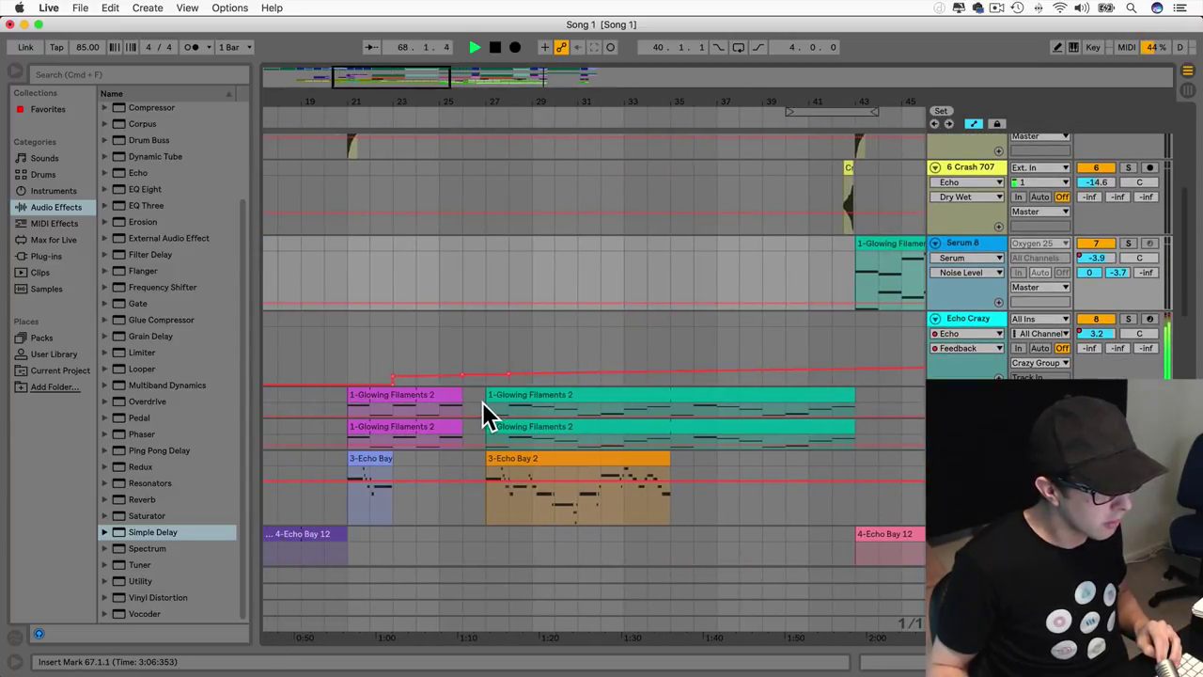
pyautogui.moveTo(483, 401); pyautogui.dragTo(669, 427)
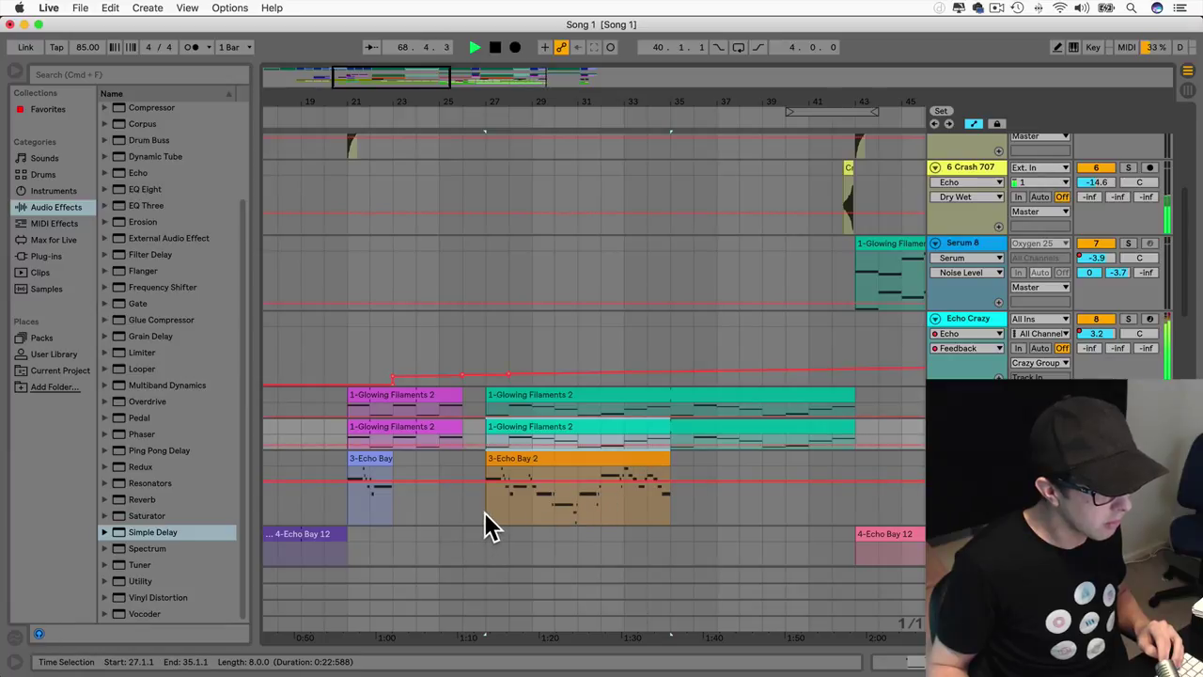
pyautogui.scroll(-5, 486, 507)
pyautogui.moveTo(483, 480); pyautogui.dragTo(665, 229)
pyautogui.press('space')
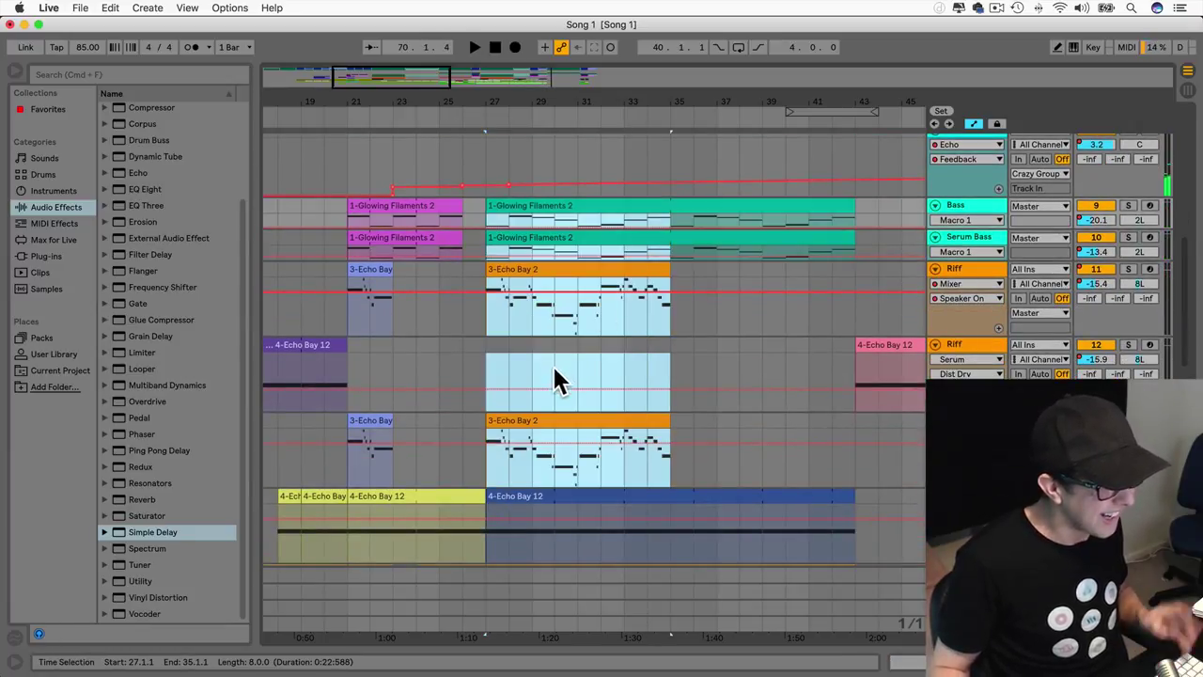
pyautogui.hscroll(3, 554, 376)
pyautogui.moveTo(400, 422); pyautogui.dragTo(950, 470)
pyautogui.moveTo(930, 341); pyautogui.dragTo(608, 328)
pyautogui.scroll(-2, 606, 339)
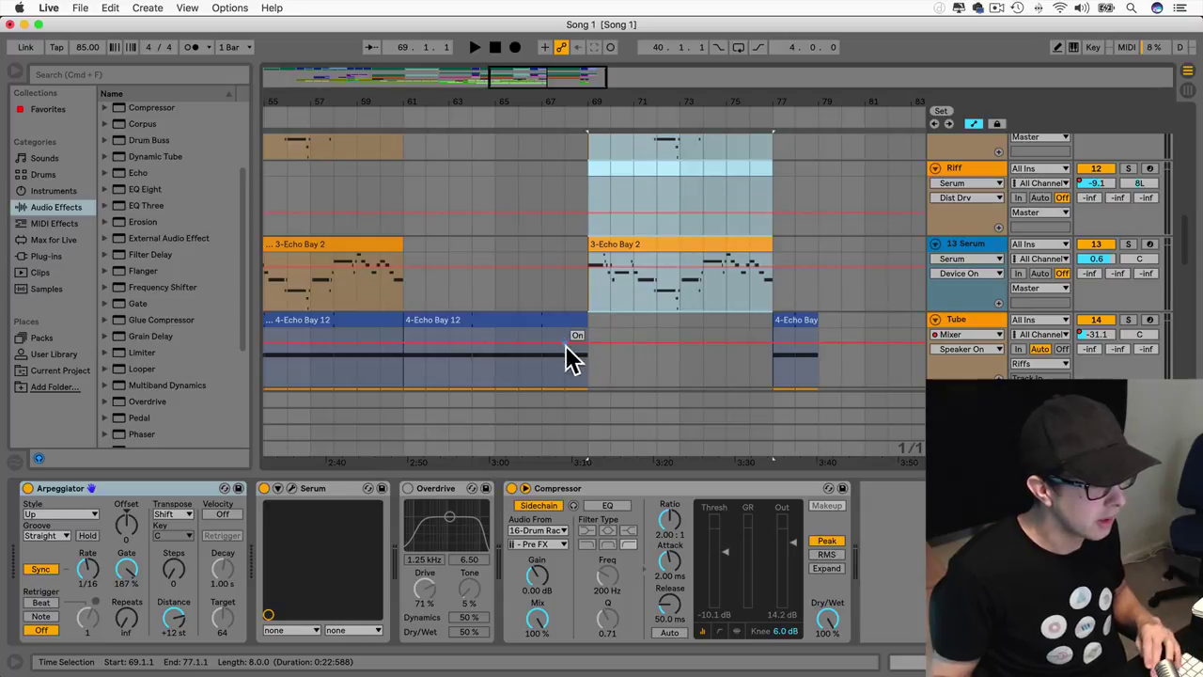
# Step: Play from bar 68 and examine the Echo Bay, drum, crash and riff clips in the song's earlier sections
pyautogui.click(567, 380)
pyautogui.press('space')
pyautogui.scroll(-5, 576, 367)
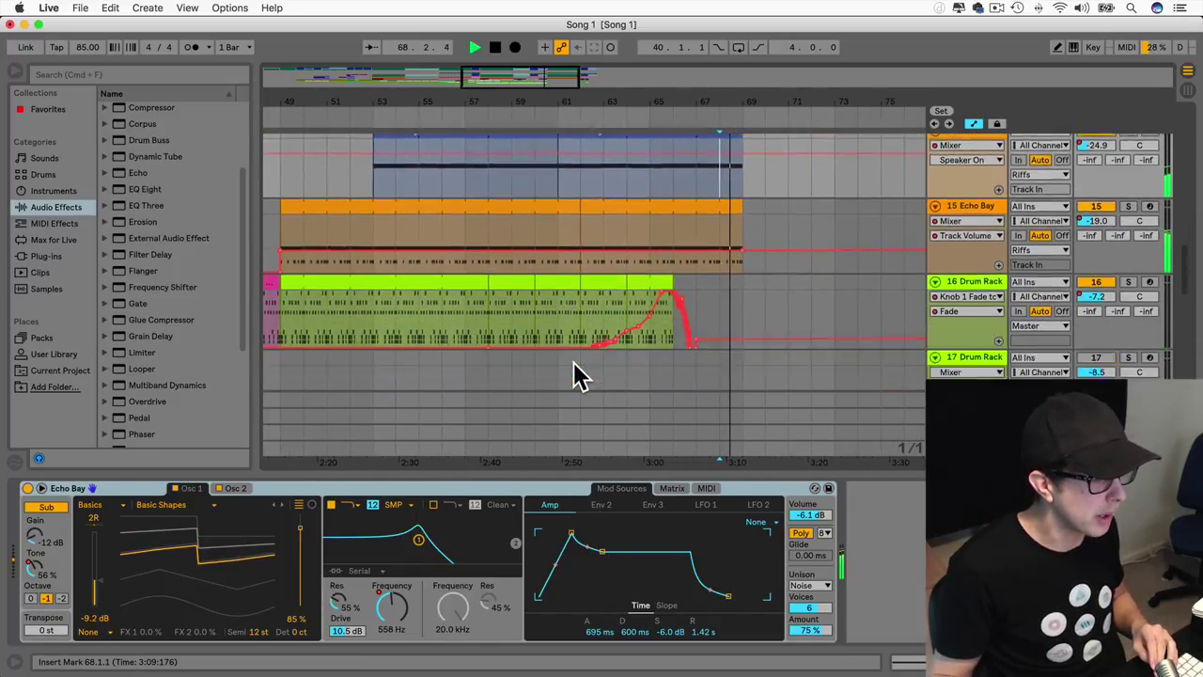
pyautogui.hscroll(5, 573, 362)
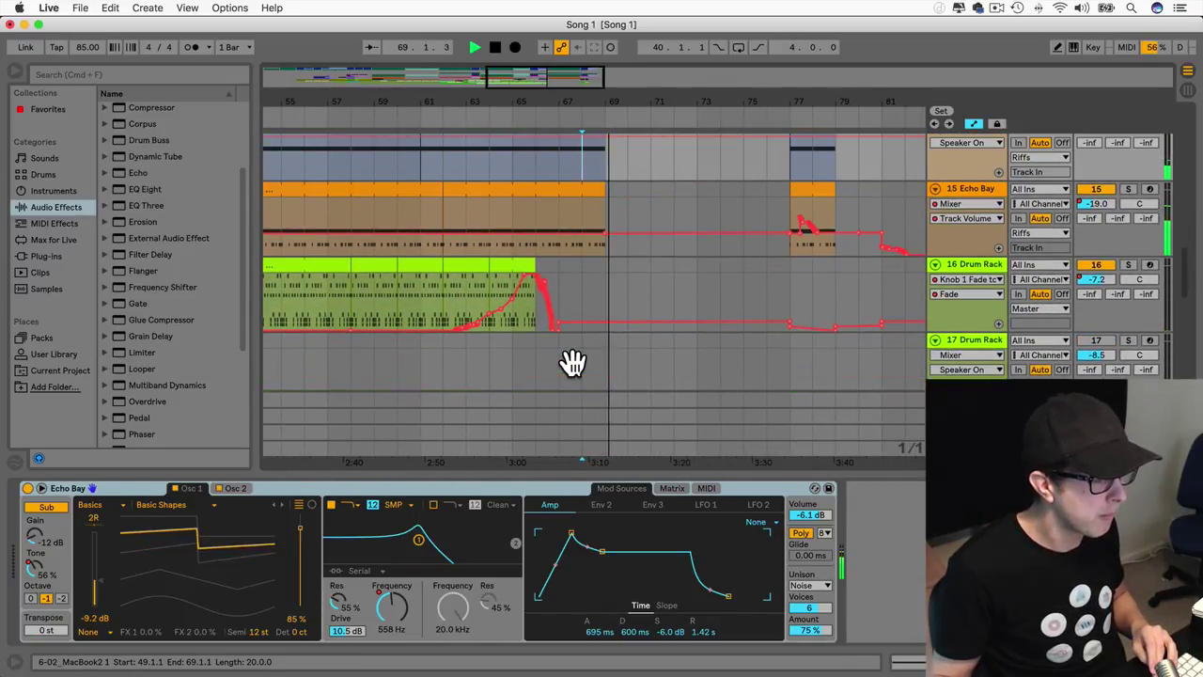
pyautogui.hscroll(-15, 573, 365)
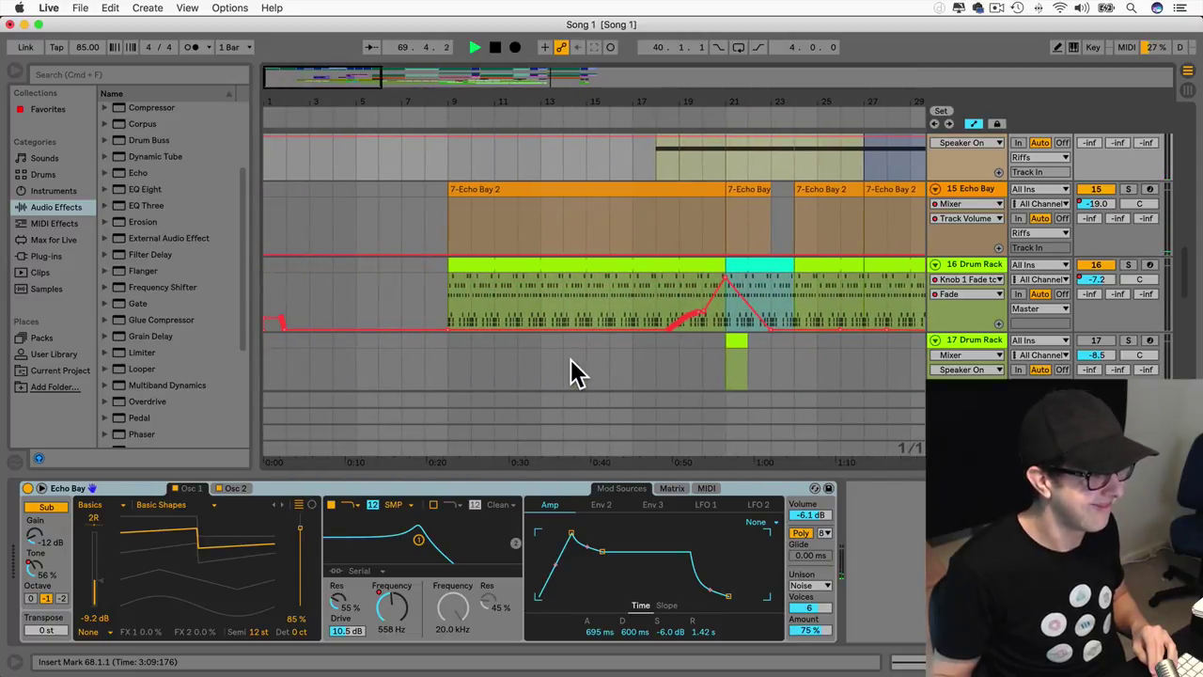
pyautogui.scroll(10, 575, 371)
pyautogui.hscroll(2, 576, 371)
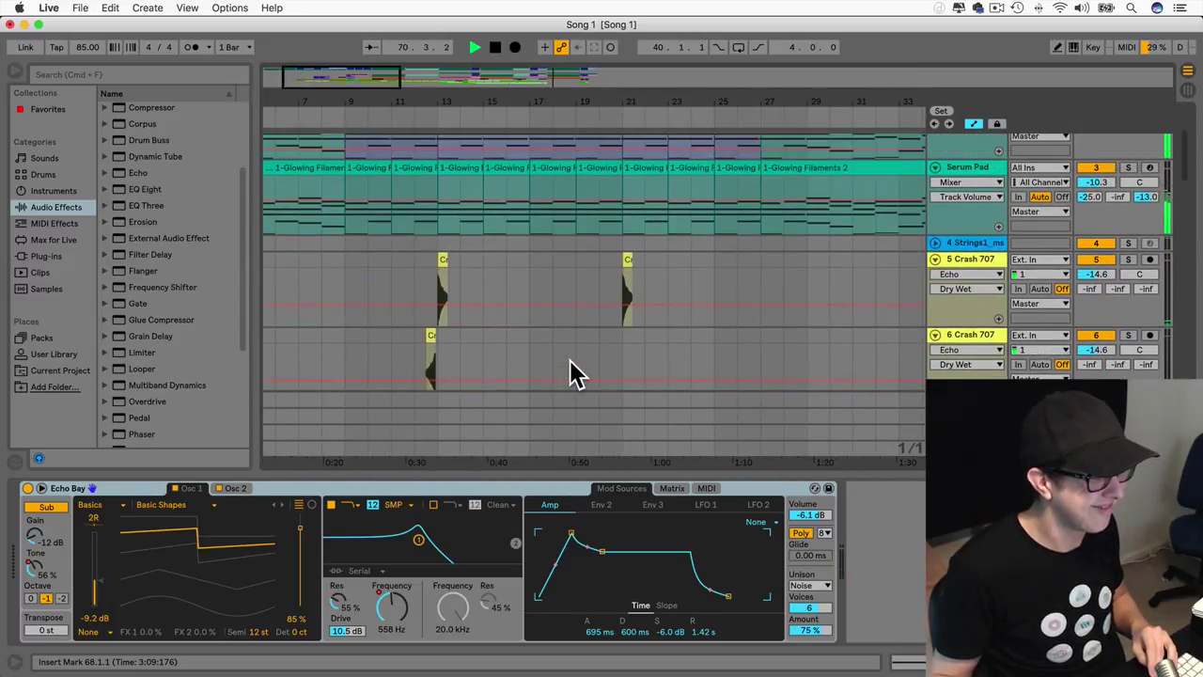
pyautogui.scroll(-6, 573, 370)
pyautogui.hscroll(6, 570, 369)
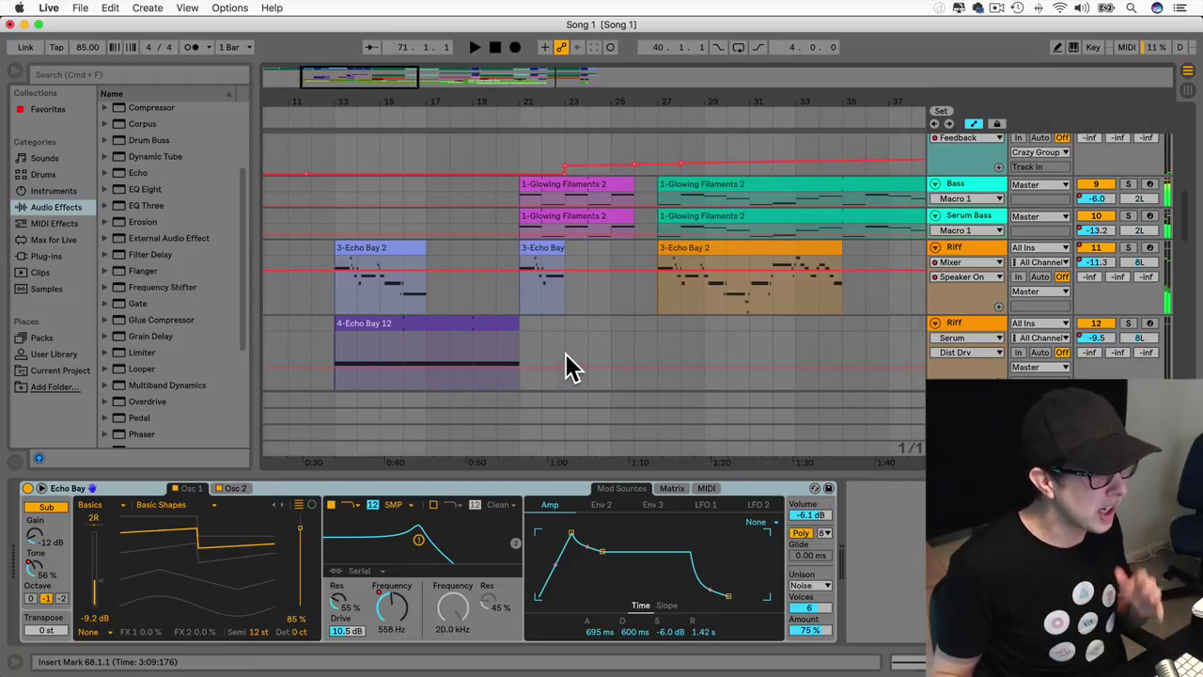
# Step: Copy bars 27–35 of the Tube, Echo Bay and drum tracks, with their automation, to bar 69
pyautogui.scroll(-8, 572, 365)
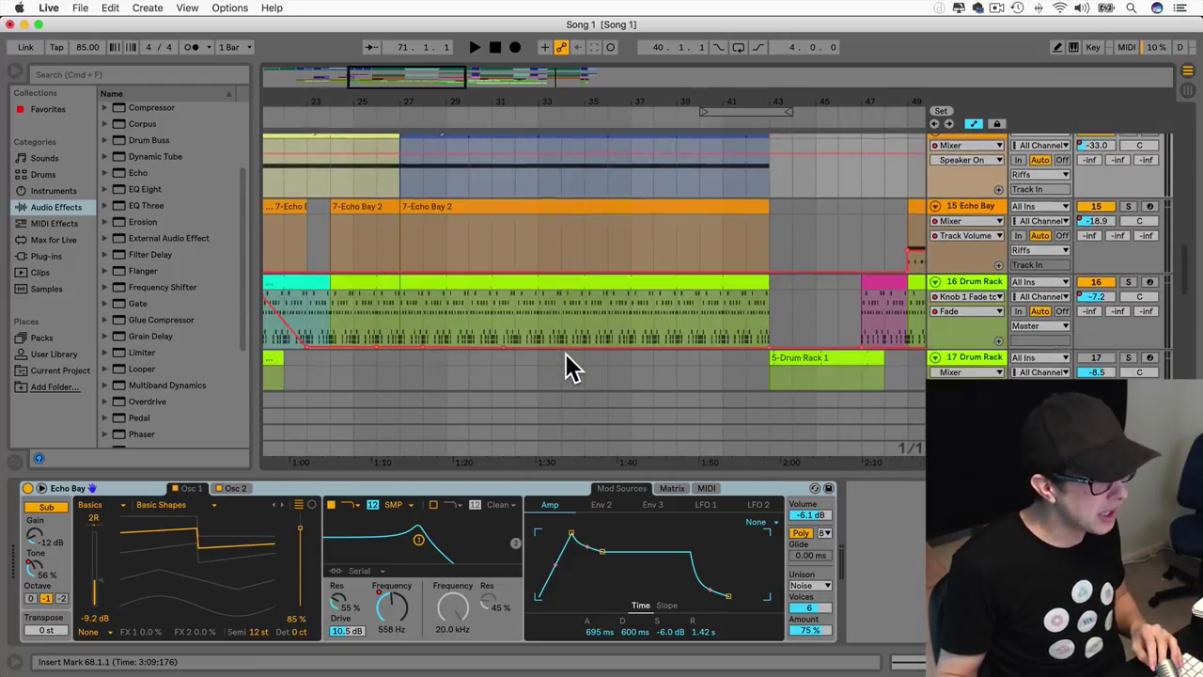
pyautogui.hscroll(2, 573, 364)
pyautogui.scroll(3, 573, 367)
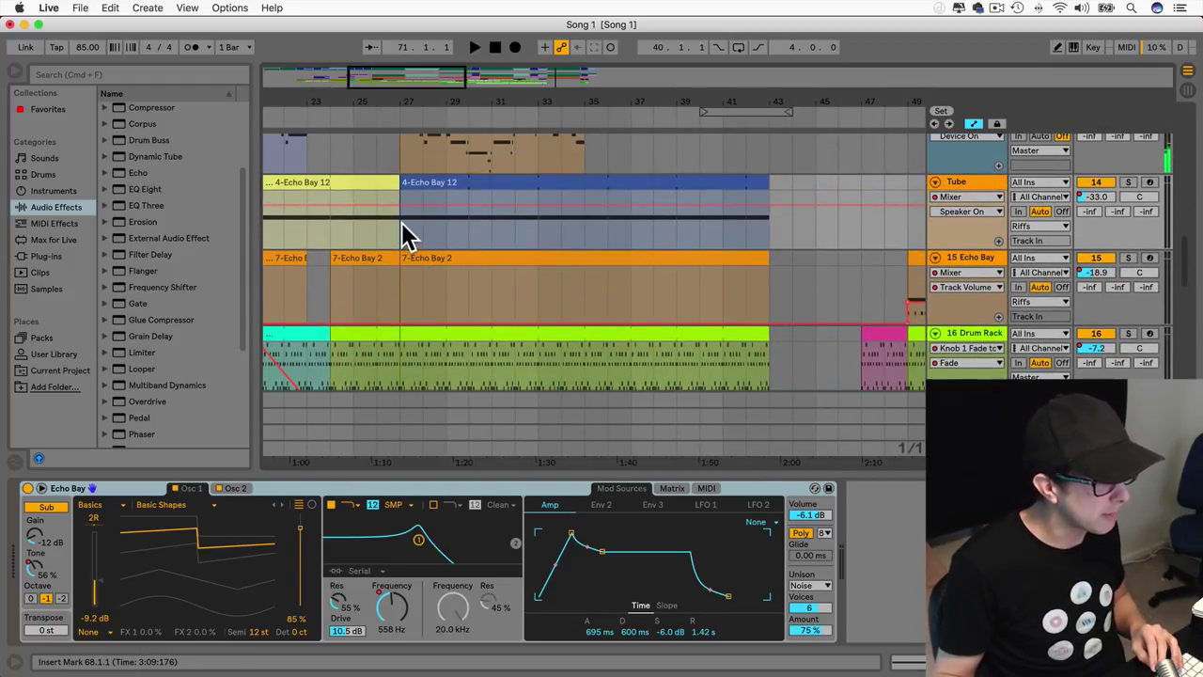
pyautogui.moveTo(407, 235); pyautogui.dragTo(583, 226)
pyautogui.scroll(10, 577, 221)
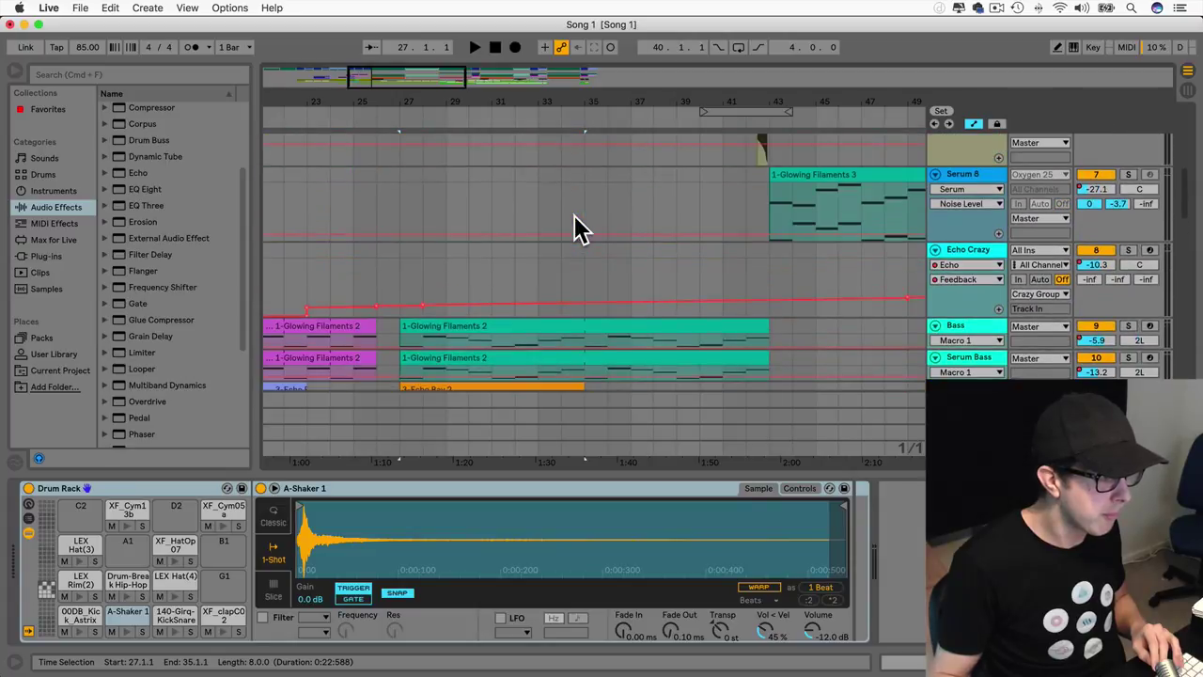
pyautogui.scroll(-4, 470, 212)
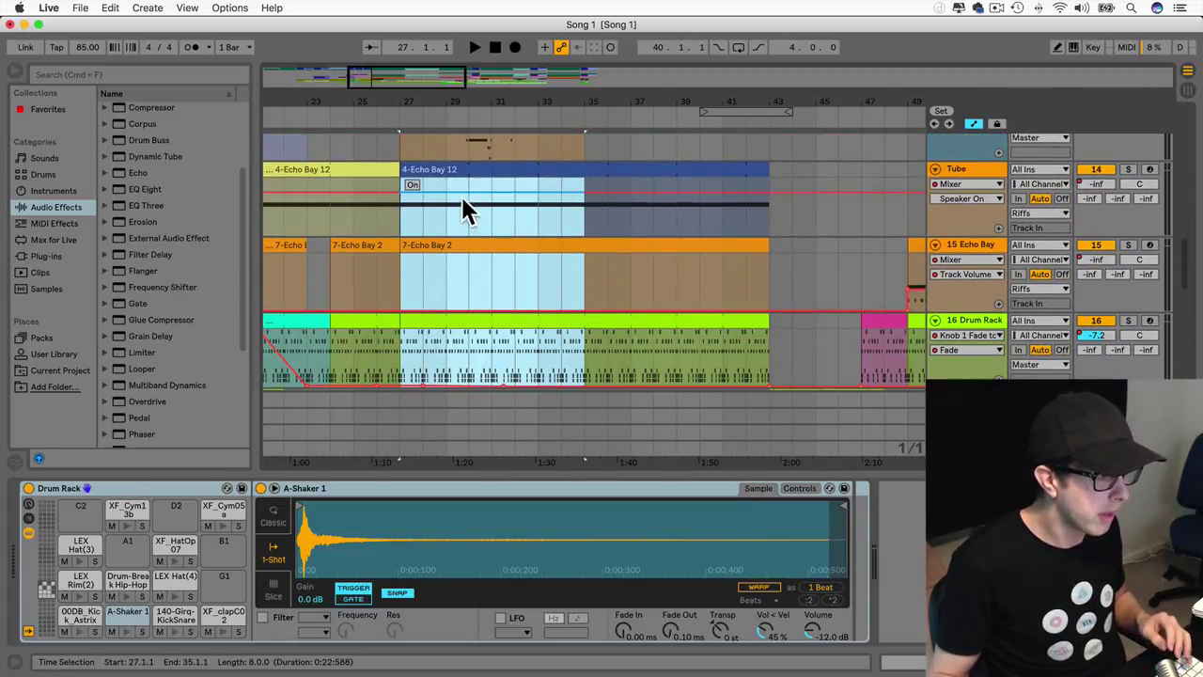
pyautogui.moveTo(414, 172); pyautogui.dragTo(526, 193)
# Step: Play from bar 68 and move the Glowing Filaments 3 clip at bars 69–77 from Serum 6 down to the Echo Crazy track
pyautogui.click(478, 209)
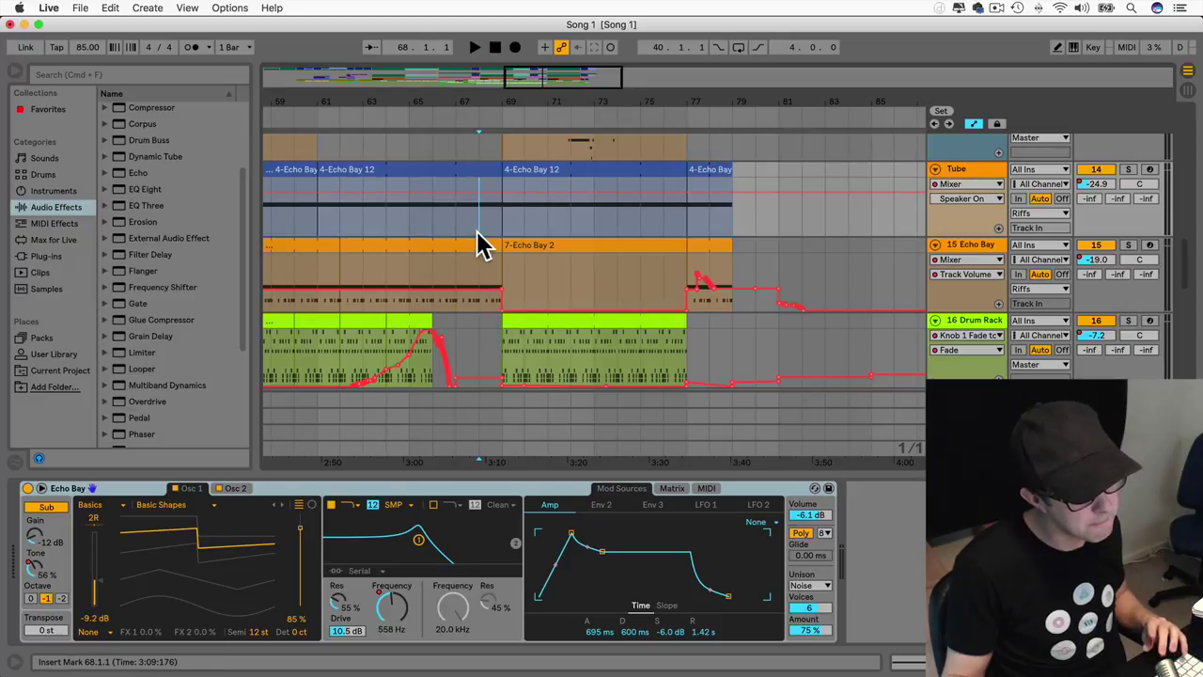
pyautogui.press('space')
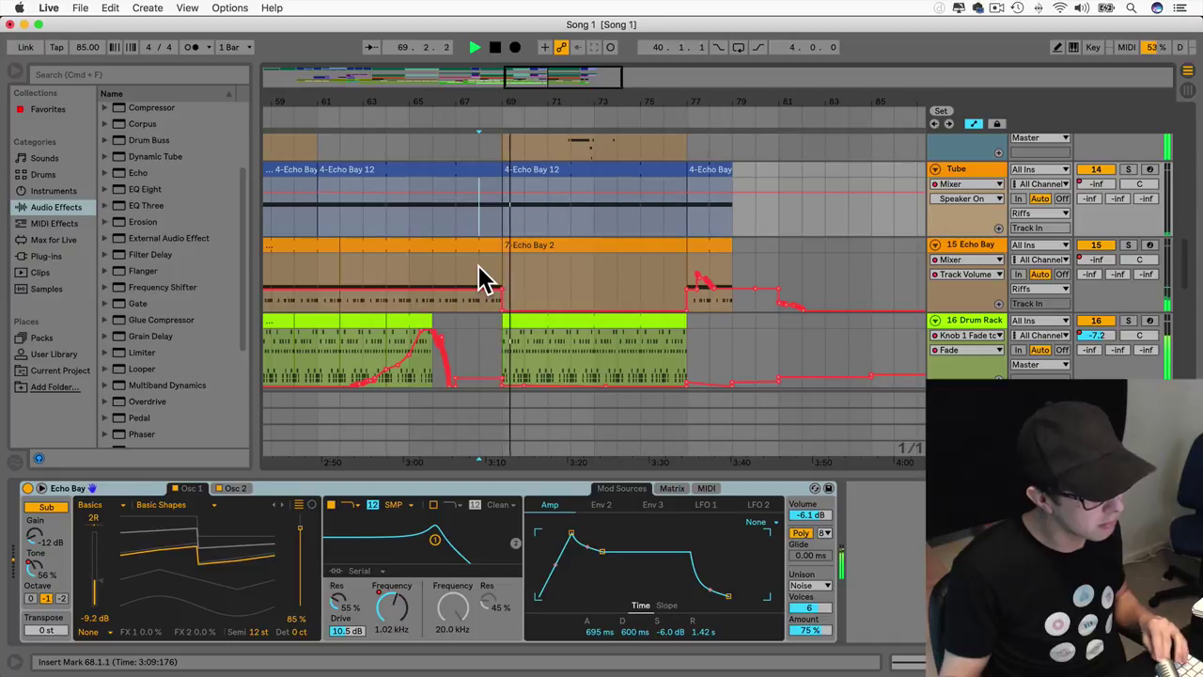
pyautogui.scroll(10, 479, 266)
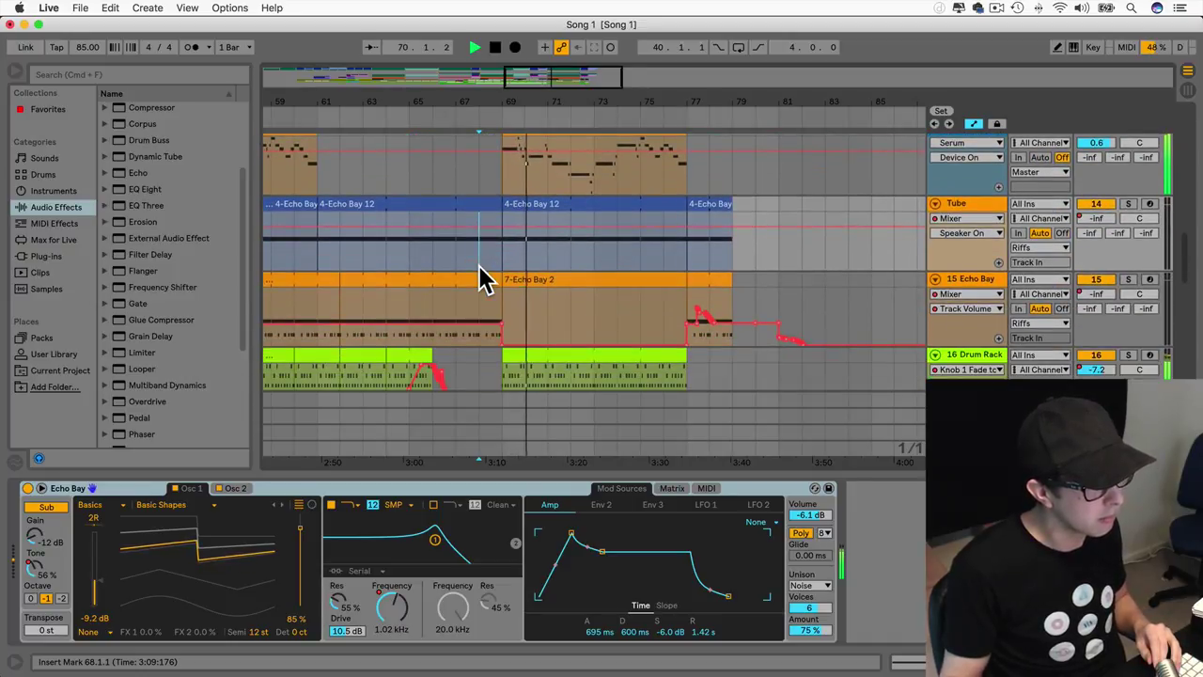
pyautogui.scroll(5, 479, 265)
pyautogui.scroll(-4, 478, 265)
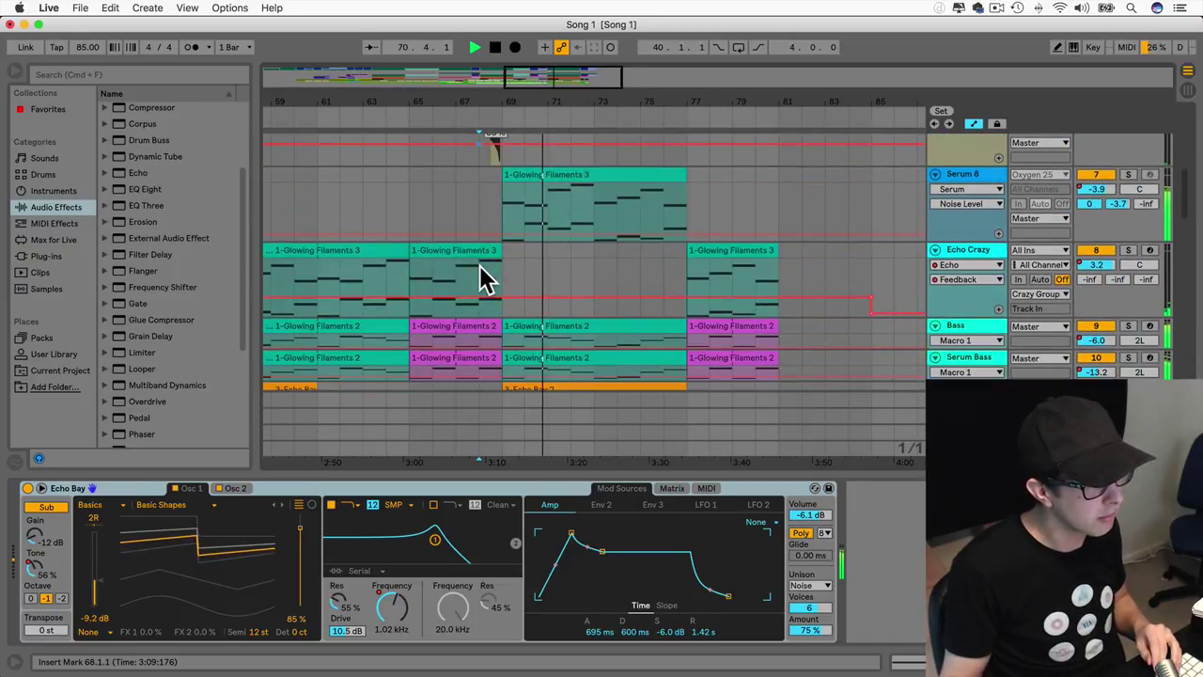
pyautogui.moveTo(564, 175); pyautogui.dragTo(564, 249)
# Step: Stop playback and extend the 15 Echo Bay clip ending at bar 69 to bar 77, over the 7-Echo Bay 2 clip
pyautogui.scroll(6, 567, 249)
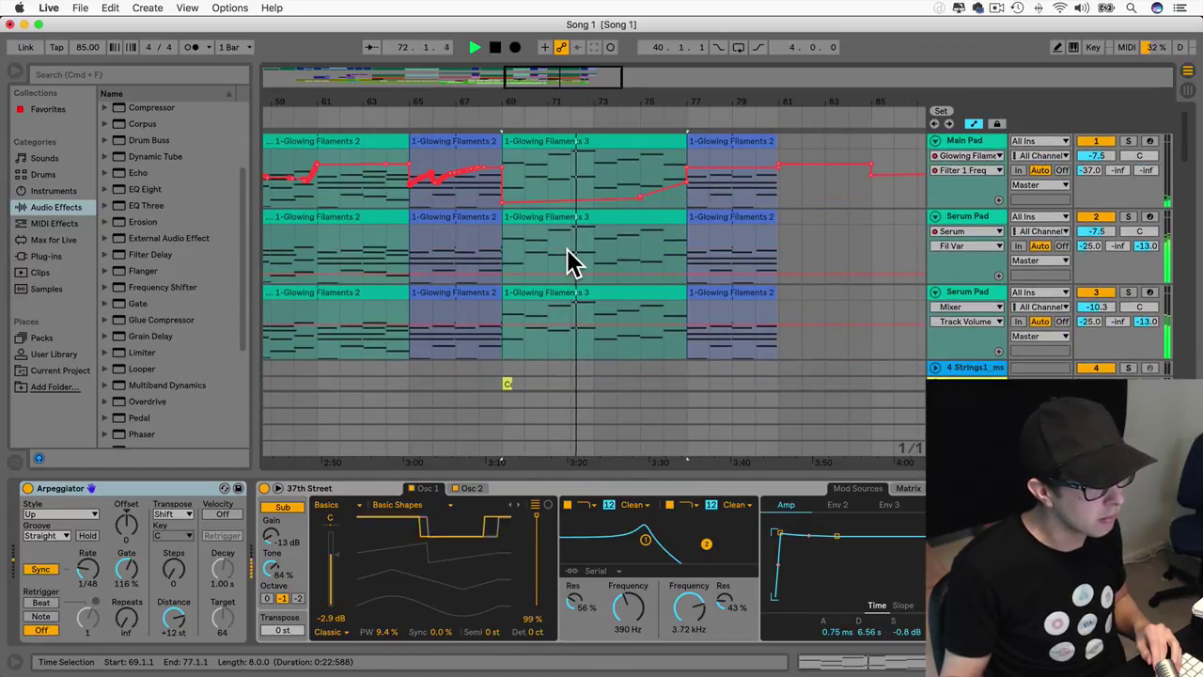
pyautogui.scroll(-7, 567, 248)
pyautogui.scroll(-10, 567, 248)
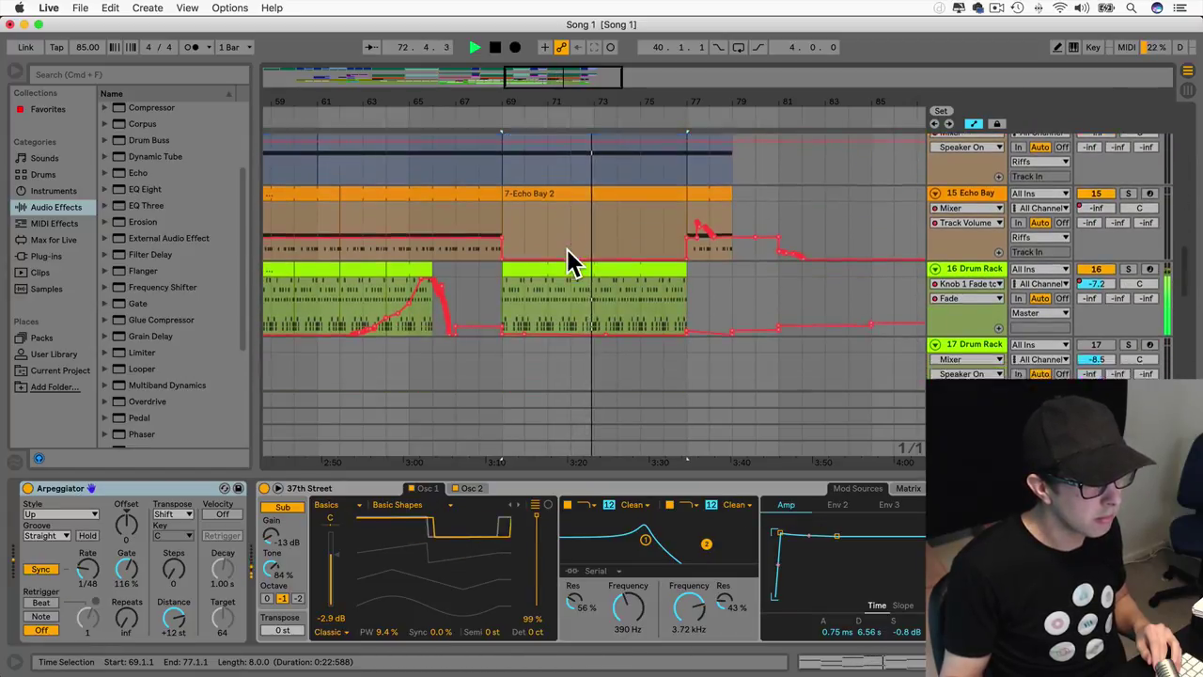
pyautogui.scroll(8, 566, 248)
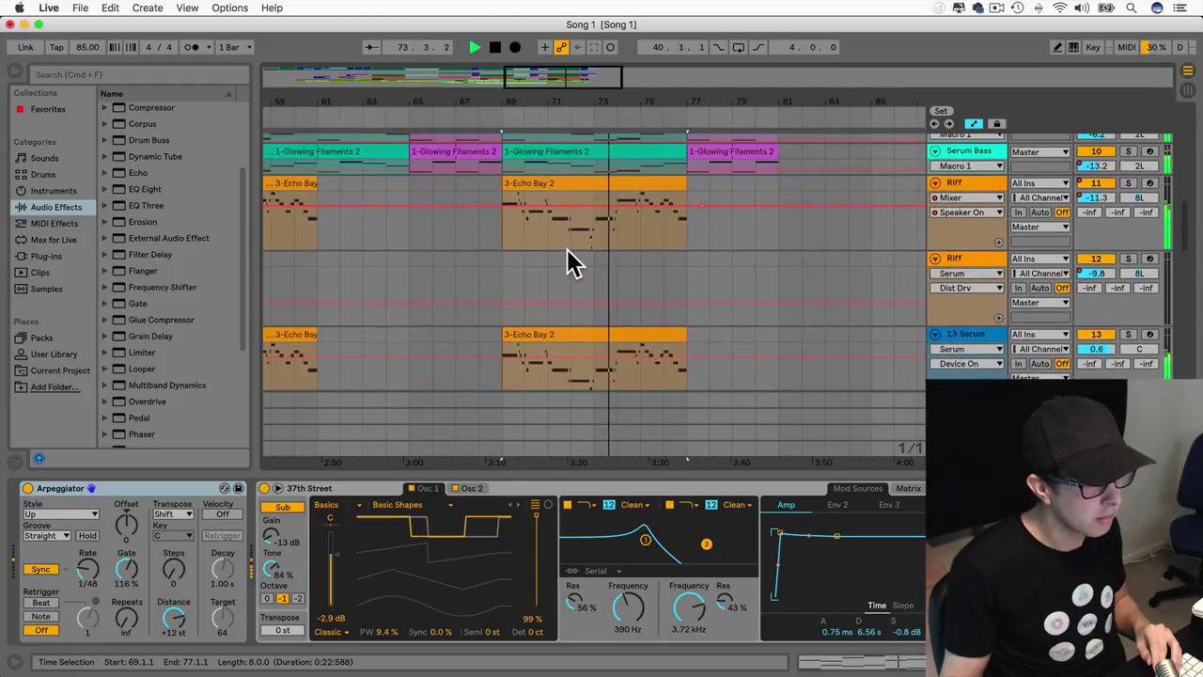
pyautogui.press('space')
pyautogui.scroll(-5, 567, 249)
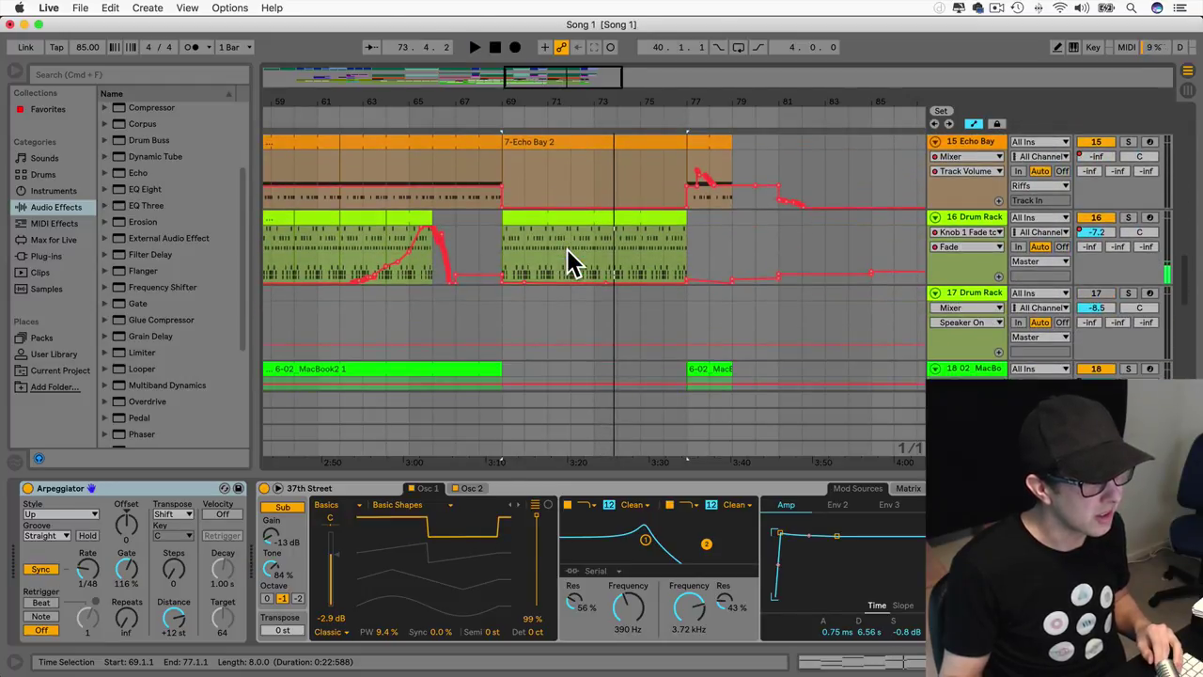
pyautogui.scroll(4, 567, 248)
pyautogui.click(457, 314)
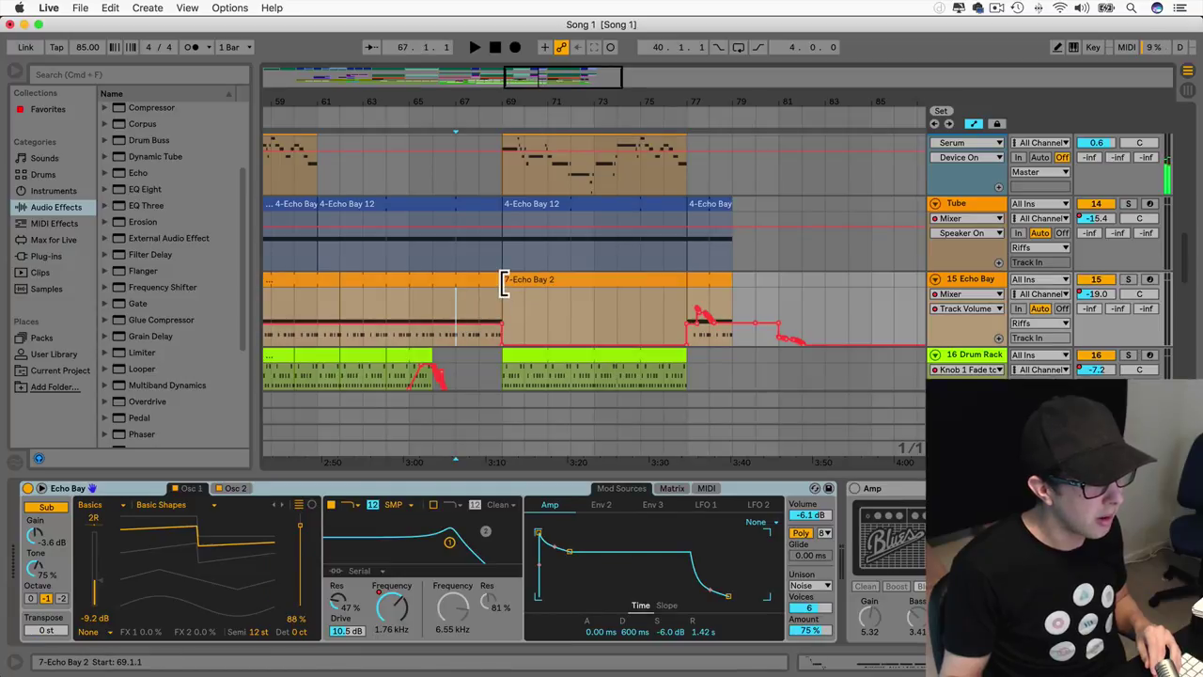
pyautogui.moveTo(496, 283); pyautogui.dragTo(686, 286)
# Step: Play from bar 73 and examine the Echo Bay, drum, bass, riff and pad clips around the new section
pyautogui.click(585, 314)
pyautogui.press('space')
pyautogui.hscroll(-10, 578, 324)
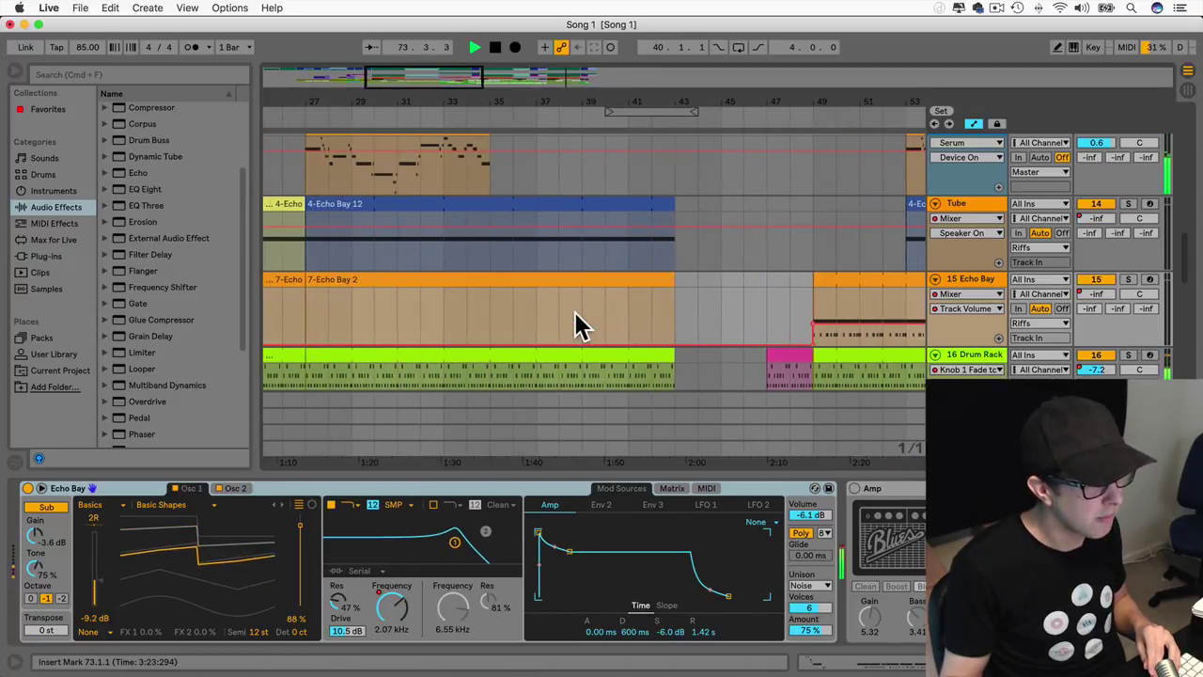
pyautogui.hscroll(10, 576, 313)
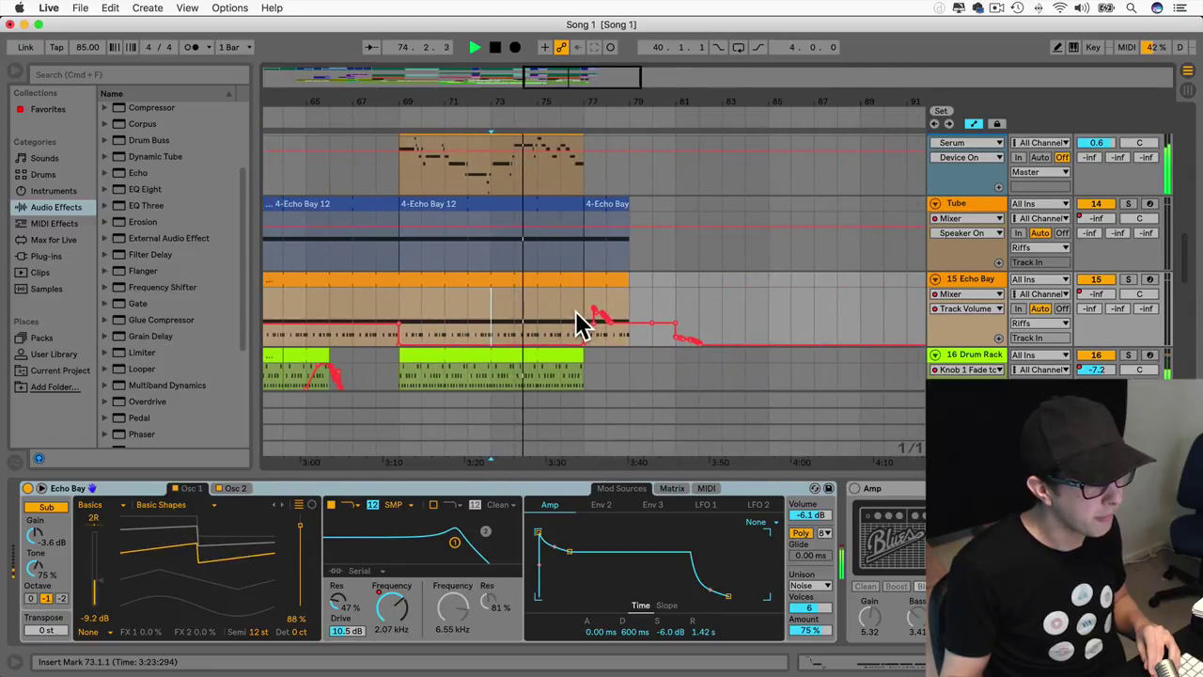
pyautogui.scroll(-7, 576, 311)
pyautogui.press('space')
pyautogui.scroll(6, 576, 312)
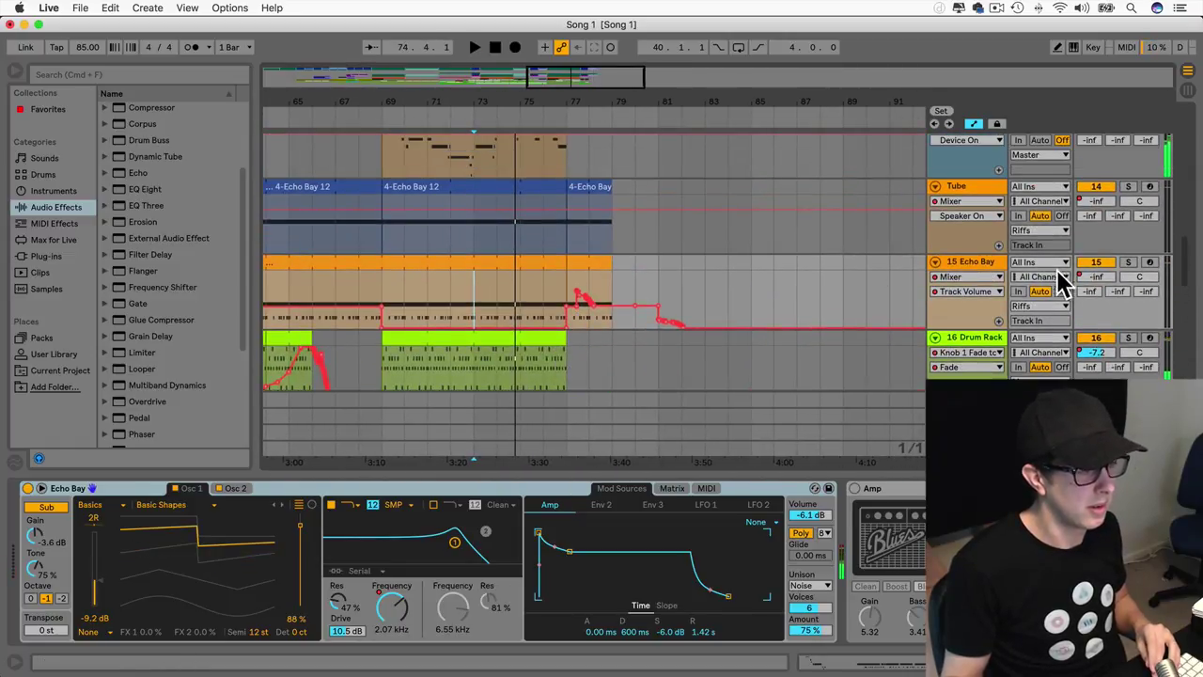
pyautogui.scroll(5, 418, 282)
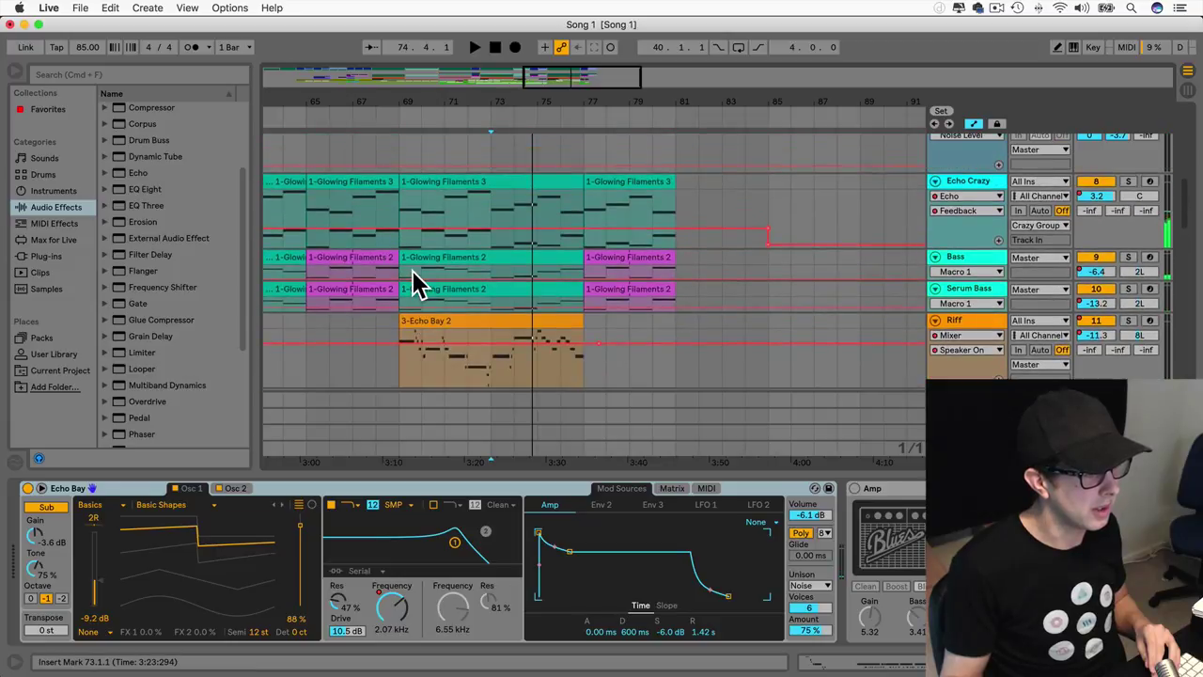
pyautogui.scroll(4, 533, 280)
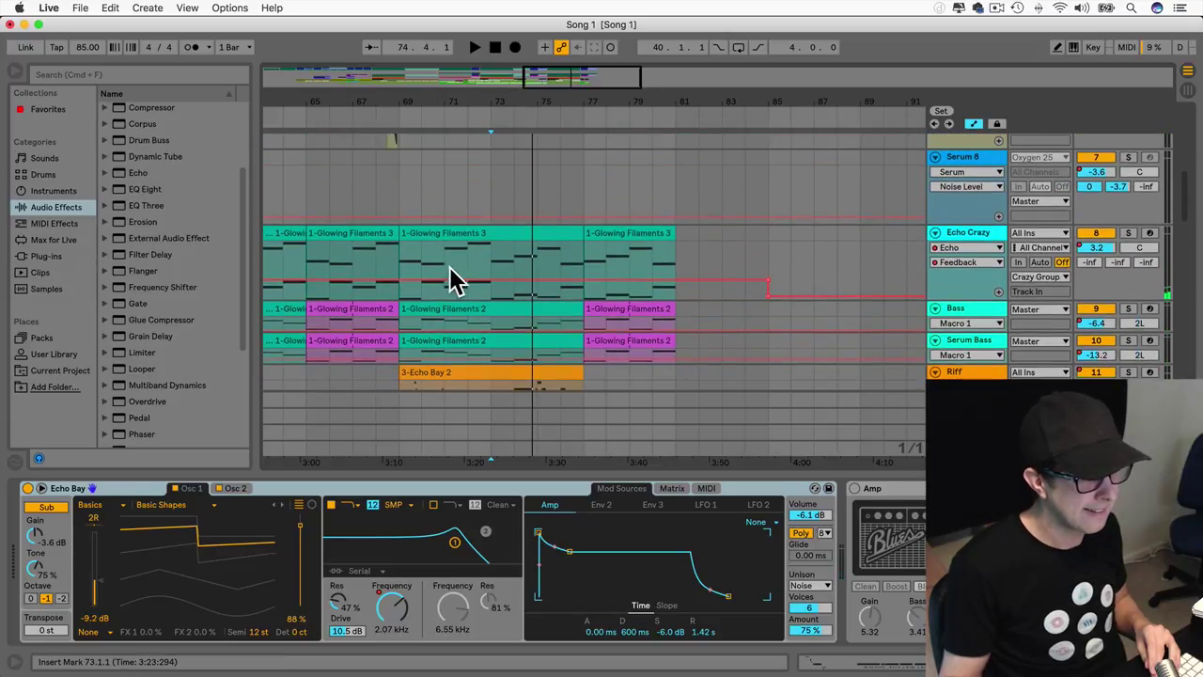
pyautogui.scroll(3, 419, 273)
pyautogui.scroll(1, 423, 268)
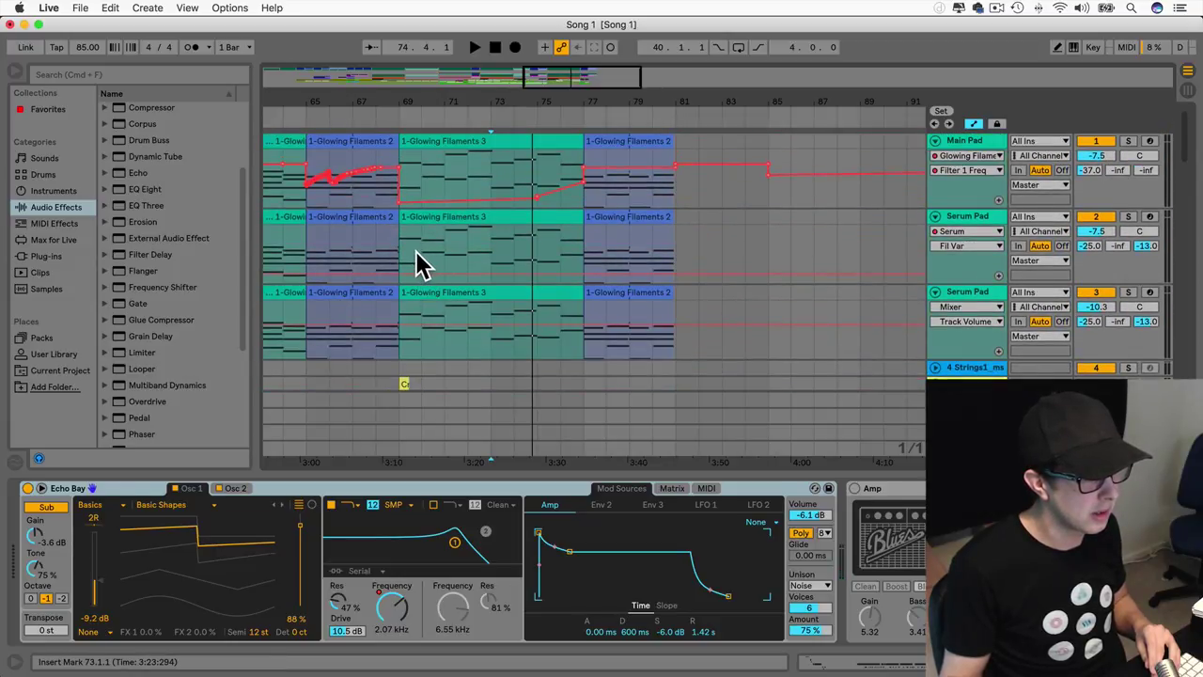
# Step: Listen briefly from bar 69, then compare the section with the pad, bass and riff clips around bars 25–55
pyautogui.click(407, 314)
pyautogui.press('space')
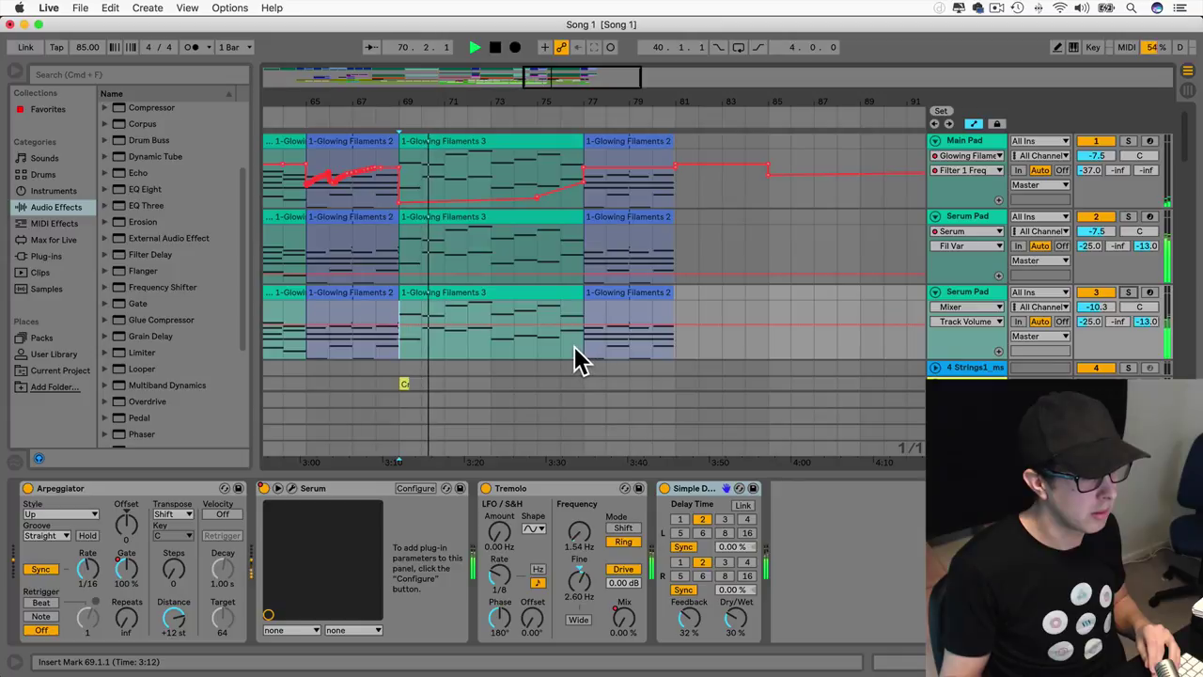
pyautogui.press('space')
pyautogui.hscroll(-15, 578, 362)
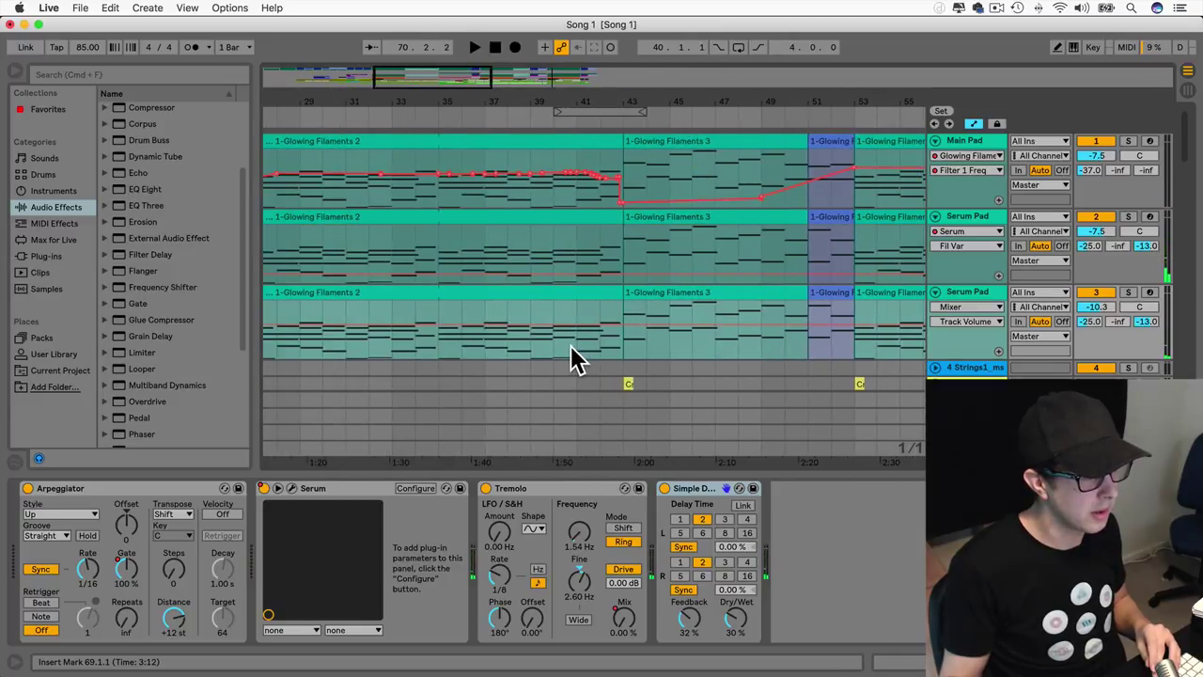
pyautogui.scroll(-8, 575, 360)
pyautogui.scroll(8, 575, 360)
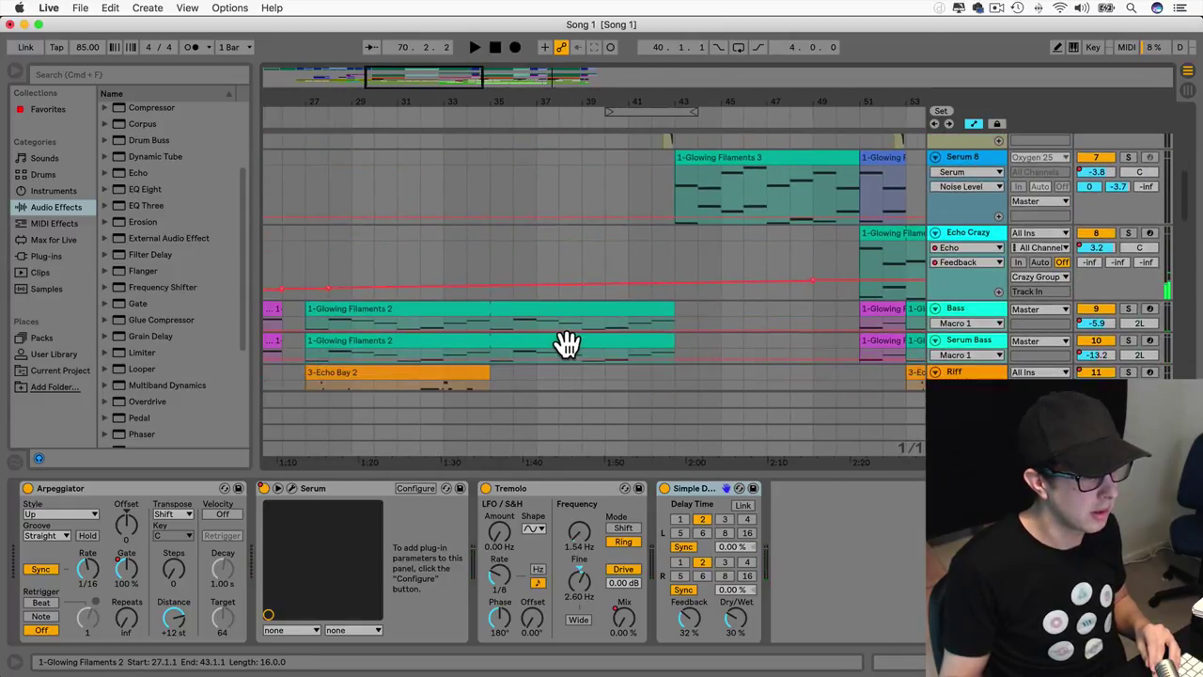
pyautogui.scroll(2, 573, 357)
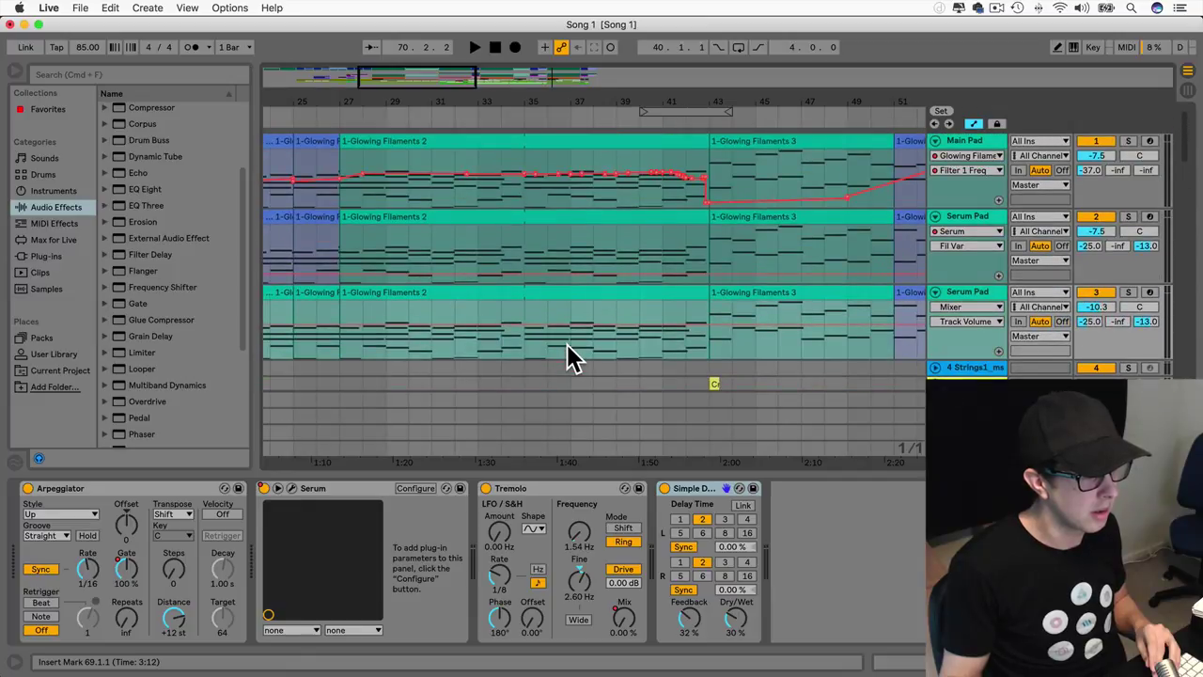
pyautogui.hscroll(15, 544, 343)
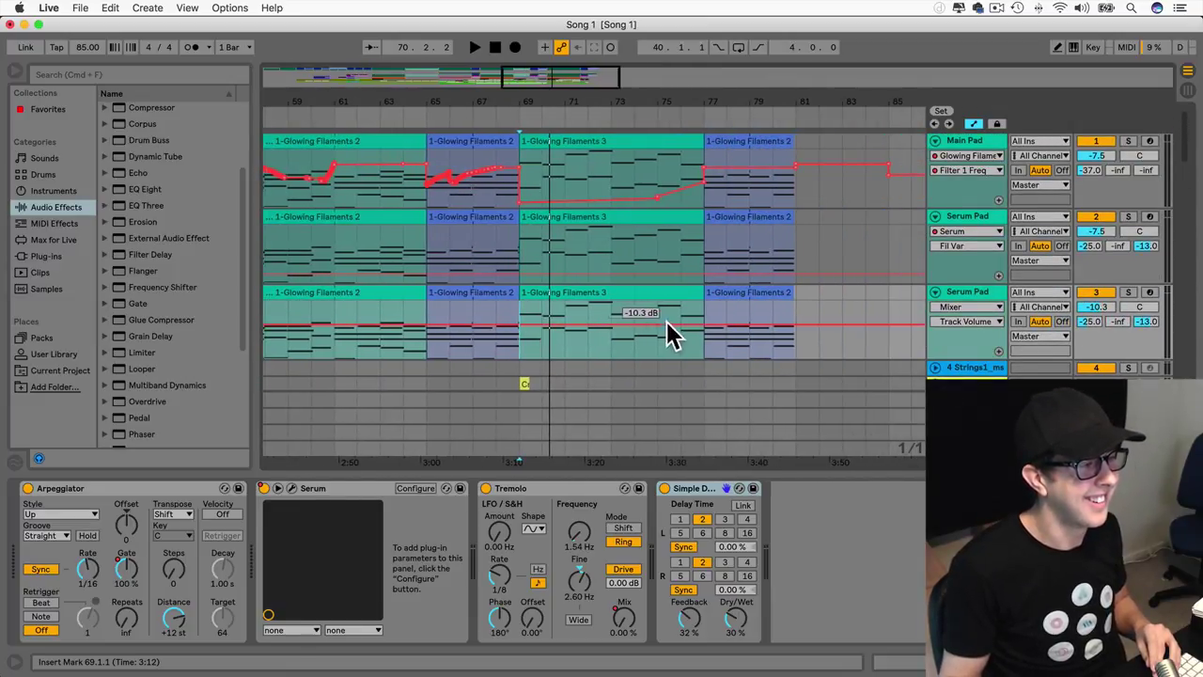
# Step: Delete bars 69–77 of the Main Pad, both Serum Pad tracks and the Echo Crazy track
pyautogui.moveTo(709, 330); pyautogui.dragTo(532, 156)
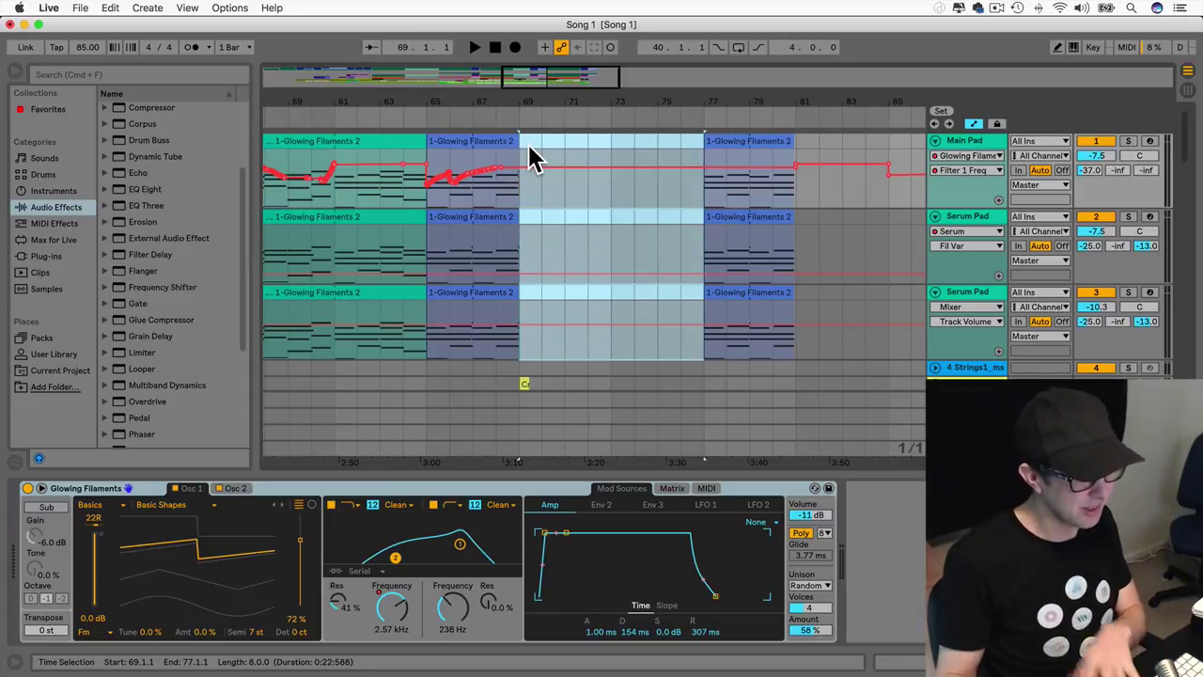
pyautogui.scroll(-5, 554, 216)
pyautogui.scroll(-8, 550, 214)
pyautogui.moveTo(526, 280); pyautogui.dragTo(699, 255)
pyautogui.press('Delete')
# Step: Delete the Glowing Filaments 2 clips at bars 69–77 on the Bass and Serum Bass tracks
pyautogui.scroll(-4, 692, 258)
pyautogui.moveTo(526, 268); pyautogui.dragTo(705, 295)
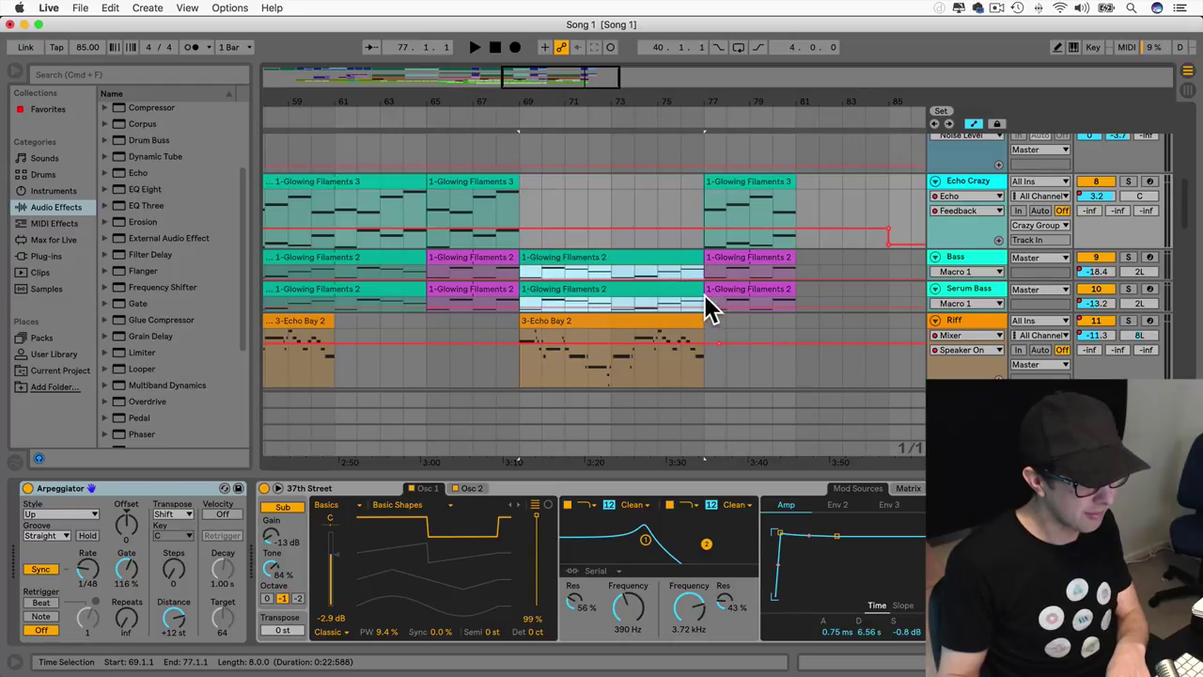
pyautogui.scroll(-8, 669, 292)
pyautogui.scroll(8, 670, 292)
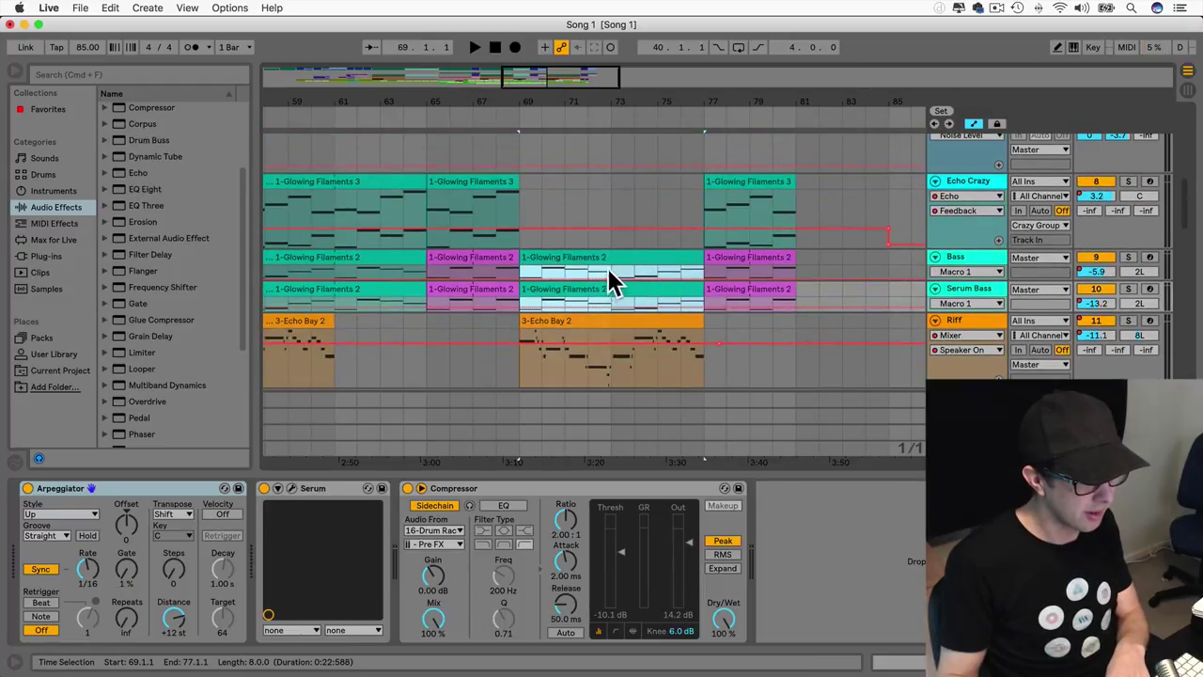
pyautogui.moveTo(528, 268); pyautogui.dragTo(680, 272)
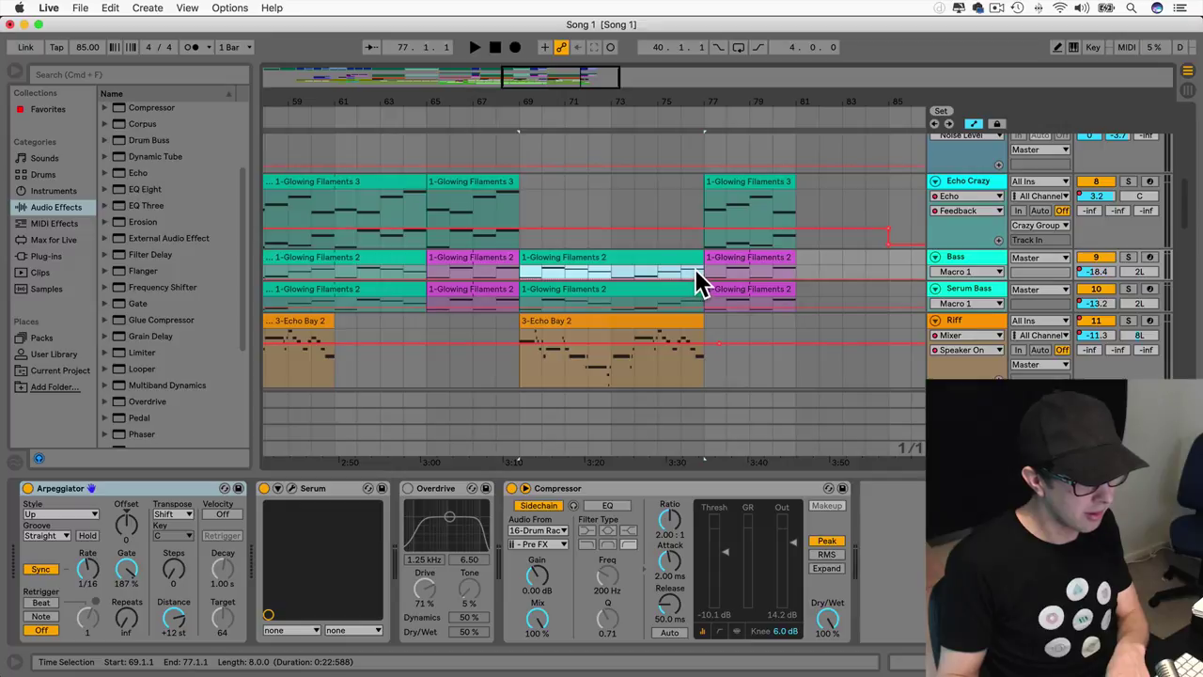
pyautogui.click(671, 295)
# Step: Shorten the 15 Echo Bay clip that starts at bar 62 so it ends at bar 69
pyautogui.scroll(-8, 673, 299)
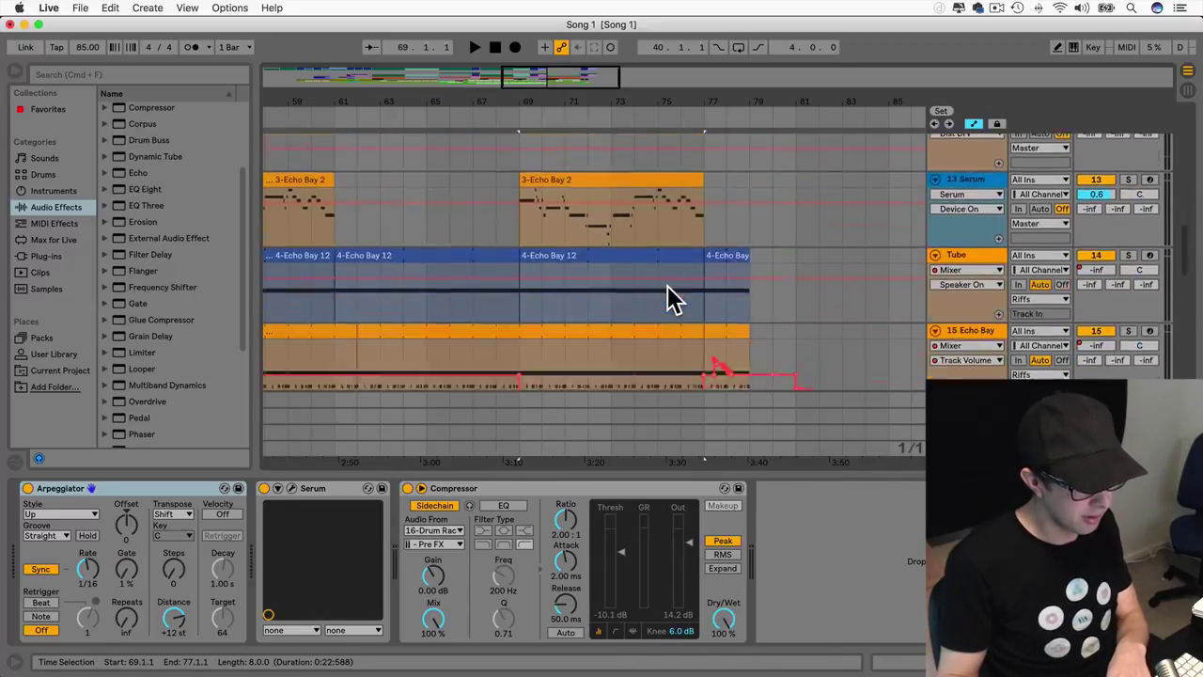
pyautogui.scroll(-8, 671, 298)
pyautogui.scroll(5, 645, 290)
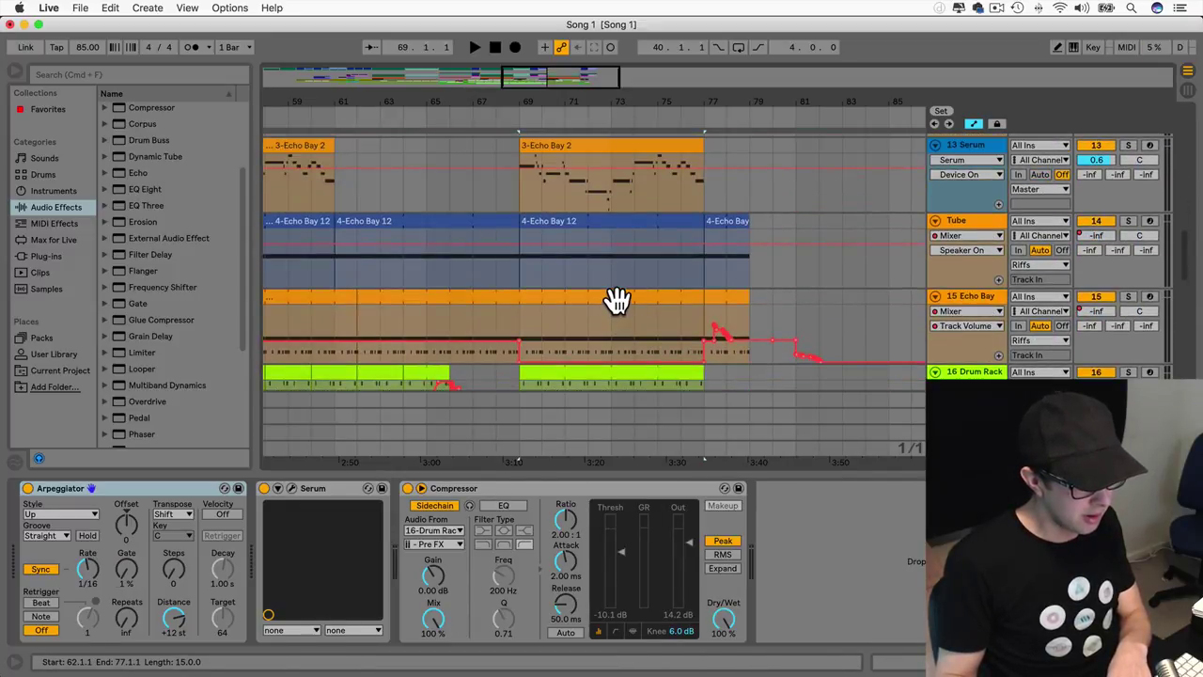
pyautogui.moveTo(693, 299); pyautogui.dragTo(526, 301)
# Step: Collapse the device view and examine the pad, crash, Serum, bass and riff clips in the song's earlier sections
pyautogui.scroll(12, 516, 303)
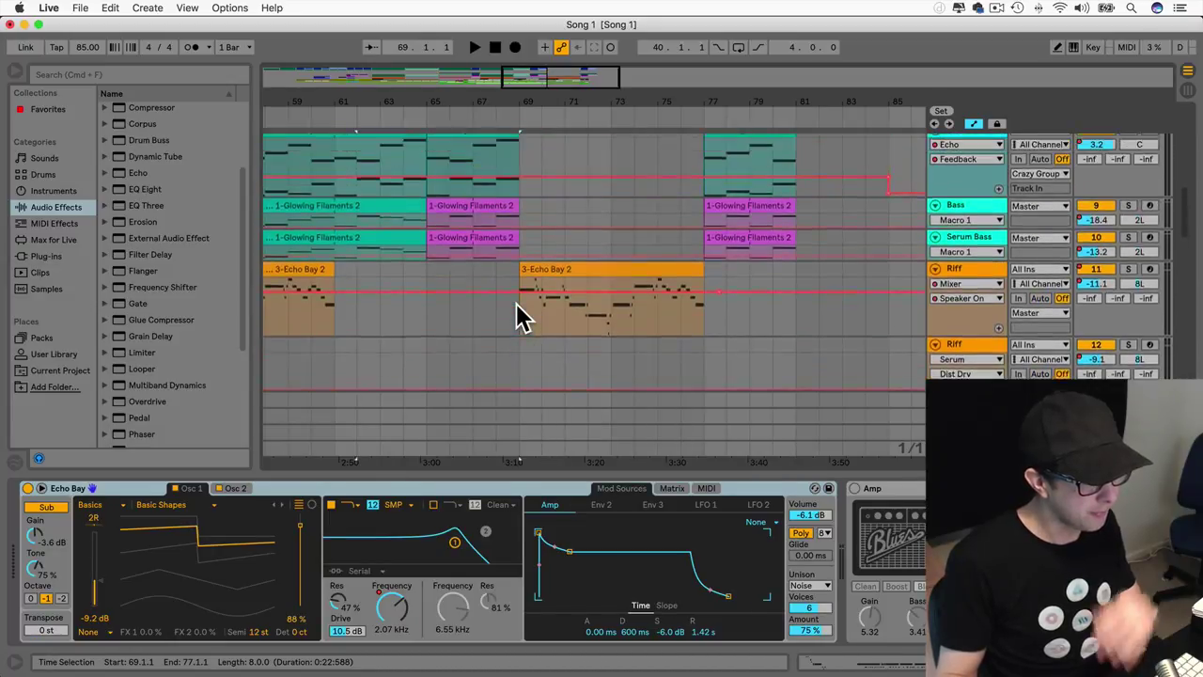
pyautogui.hscroll(-10, 516, 298)
pyautogui.hscroll(-4, 516, 297)
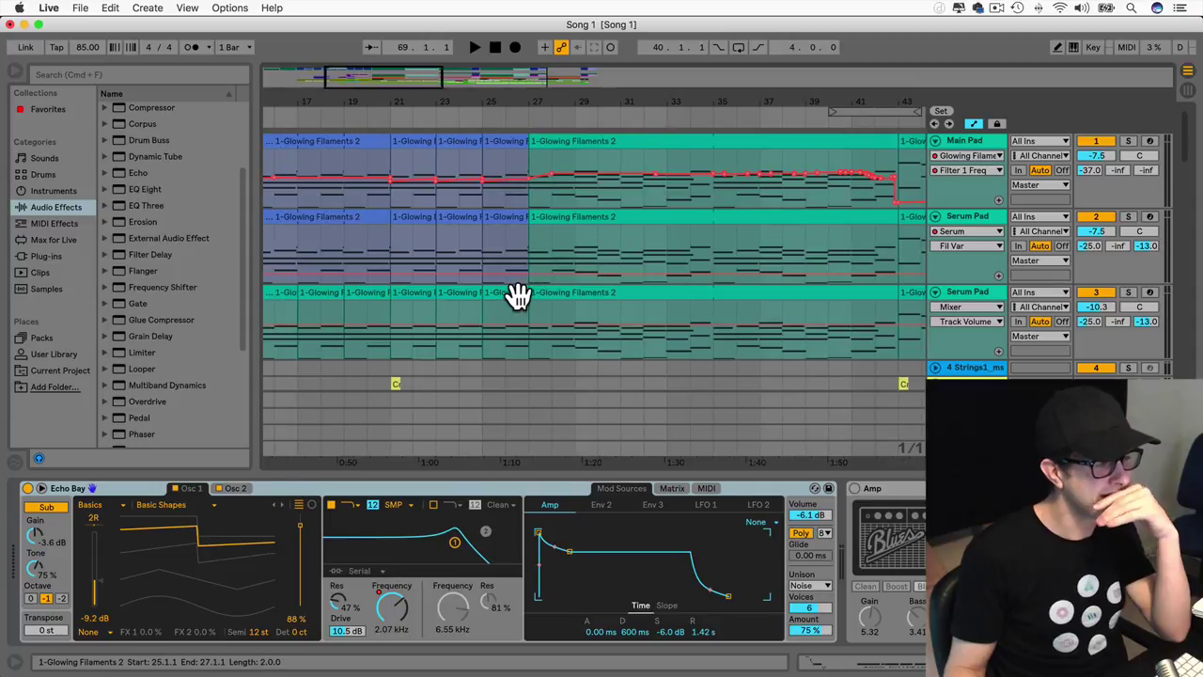
pyautogui.moveTo(591, 478); pyautogui.dragTo(587, 592)
pyautogui.hscroll(4, 546, 415)
pyautogui.hscroll(3, 547, 429)
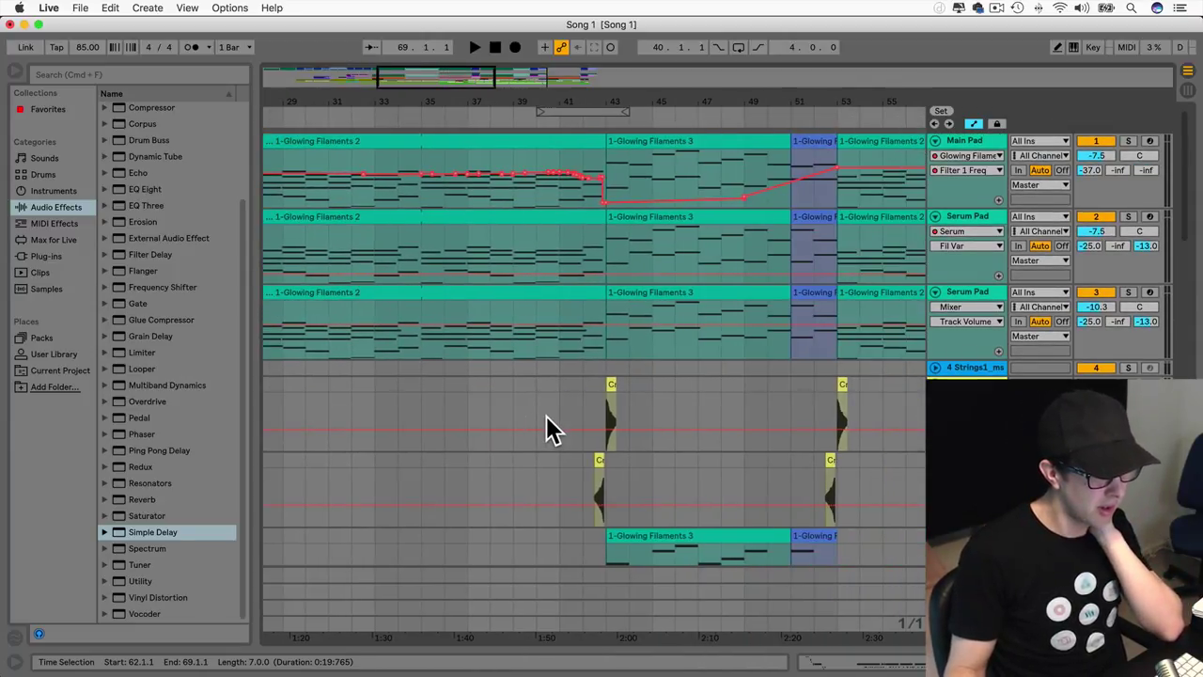
pyautogui.hscroll(1, 548, 415)
pyautogui.scroll(-5, 547, 414)
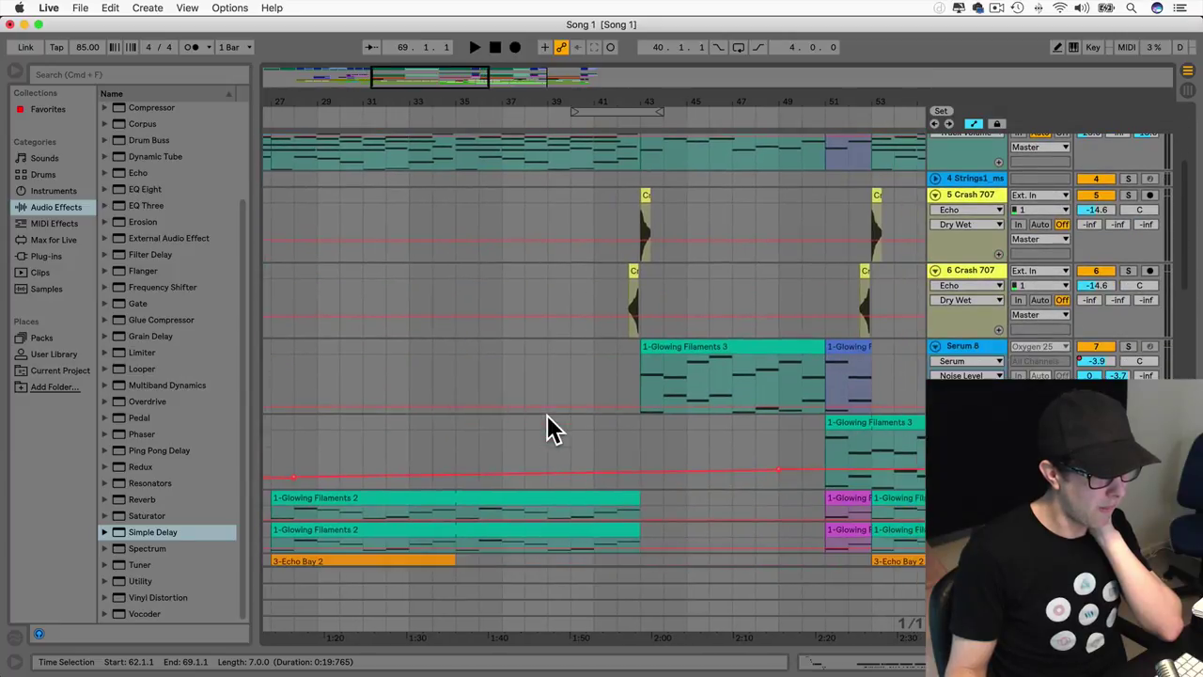
pyautogui.hscroll(5, 547, 417)
pyautogui.scroll(-2, 547, 416)
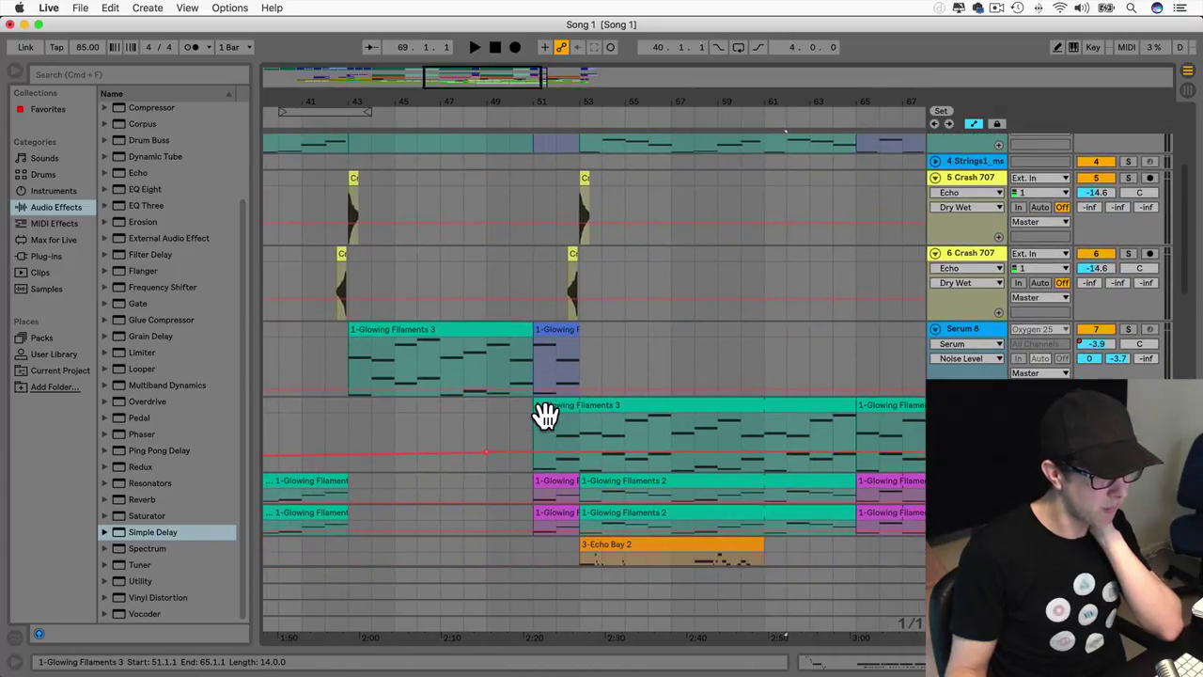
pyautogui.hscroll(-6, 545, 415)
pyautogui.hscroll(-8, 548, 426)
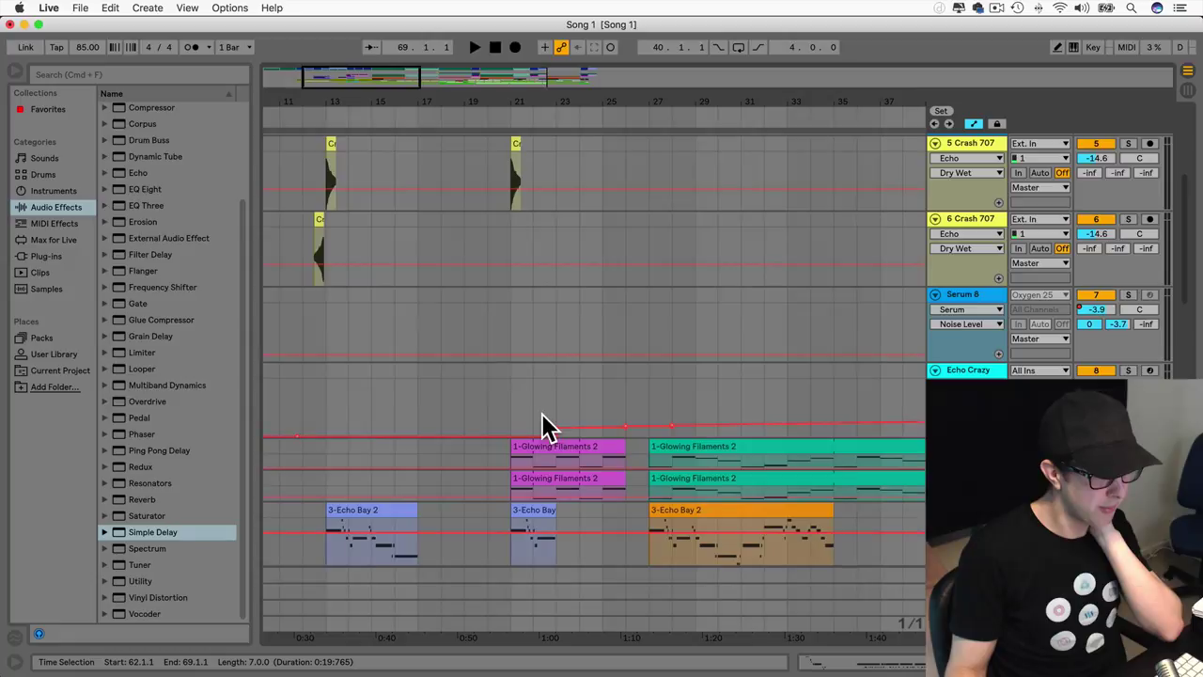
pyautogui.scroll(6, 549, 426)
# Step: Copy bars 27–35 of the Main Pad and both Serum Pad tracks to bar 69
pyautogui.moveTo(541, 270); pyautogui.dragTo(677, 160)
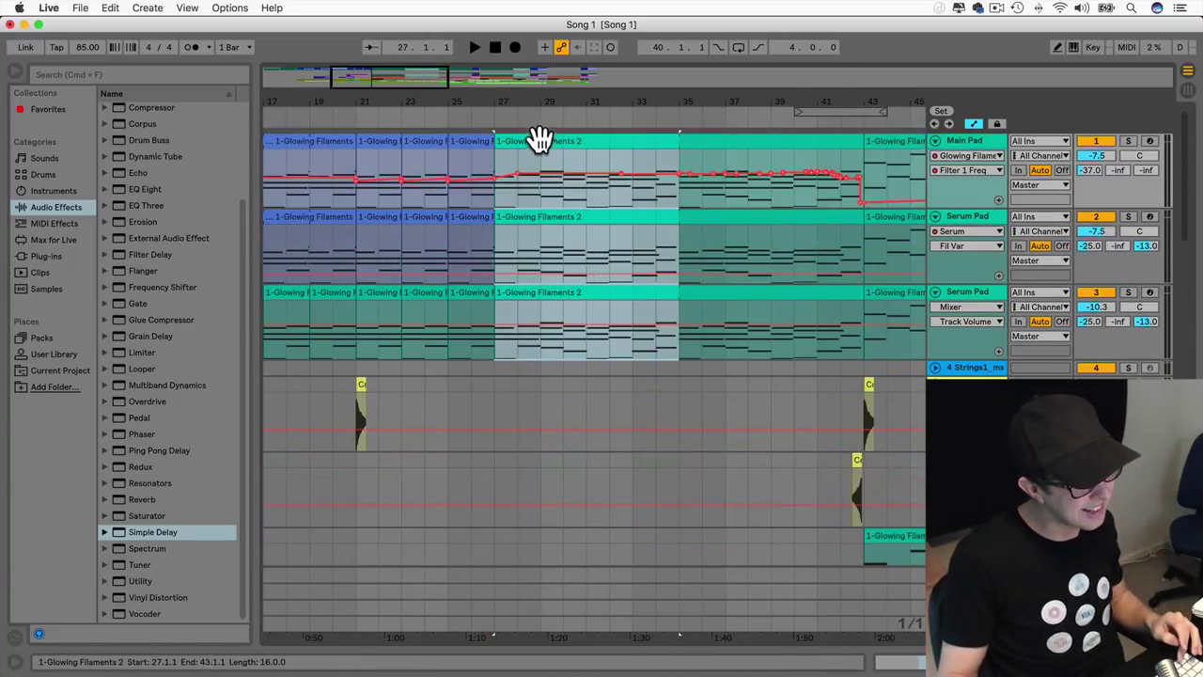
pyautogui.moveTo(538, 141); pyautogui.dragTo(690, 169)
pyautogui.hscroll(-15, 611, 178)
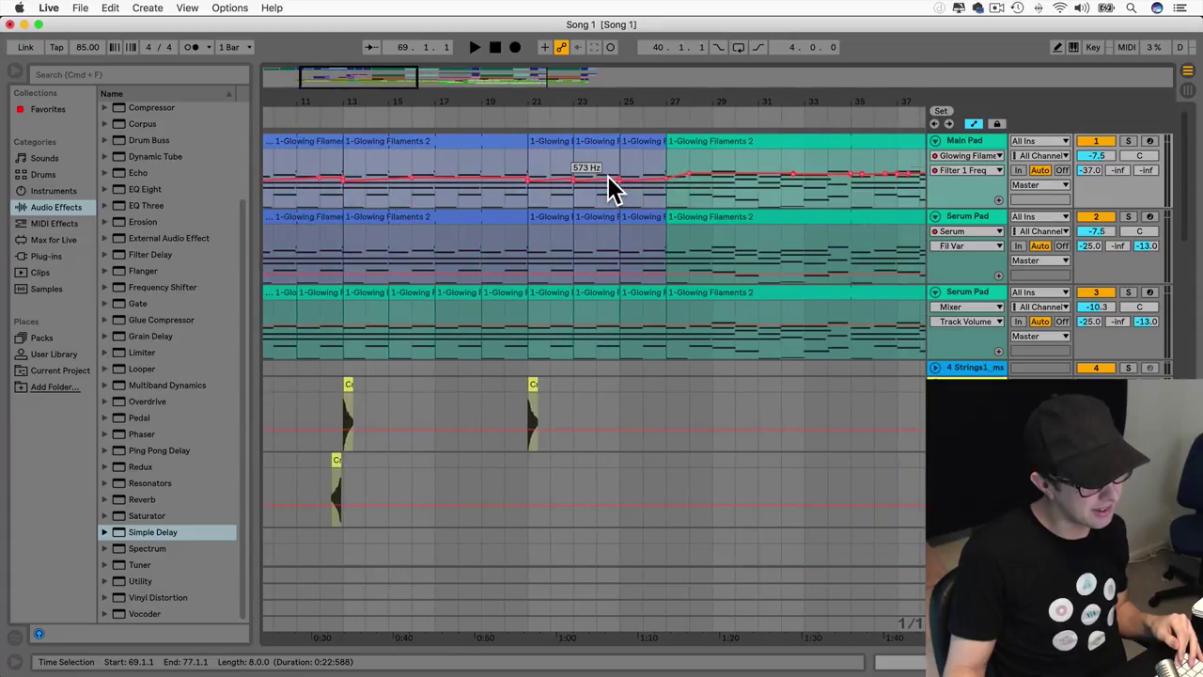
pyautogui.hscroll(7, 606, 183)
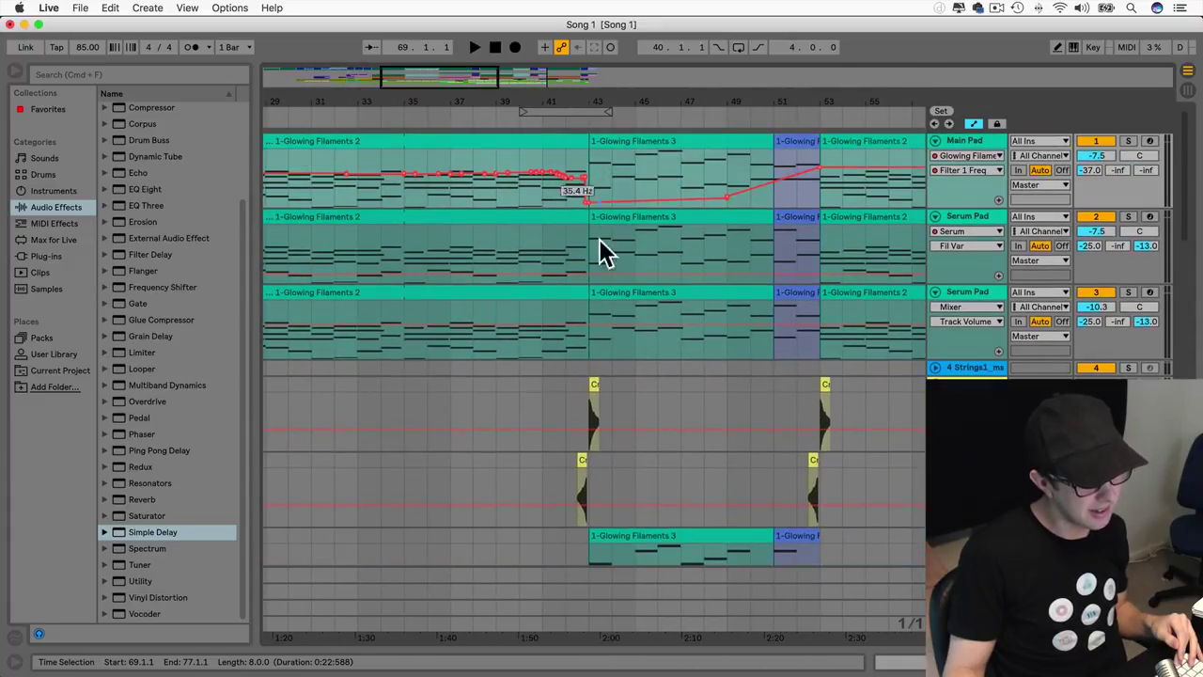
# Step: Copy the Bass, Serum Bass and riff clips from bars 27–35 to bar 69
pyautogui.hscroll(-10, 630, 209)
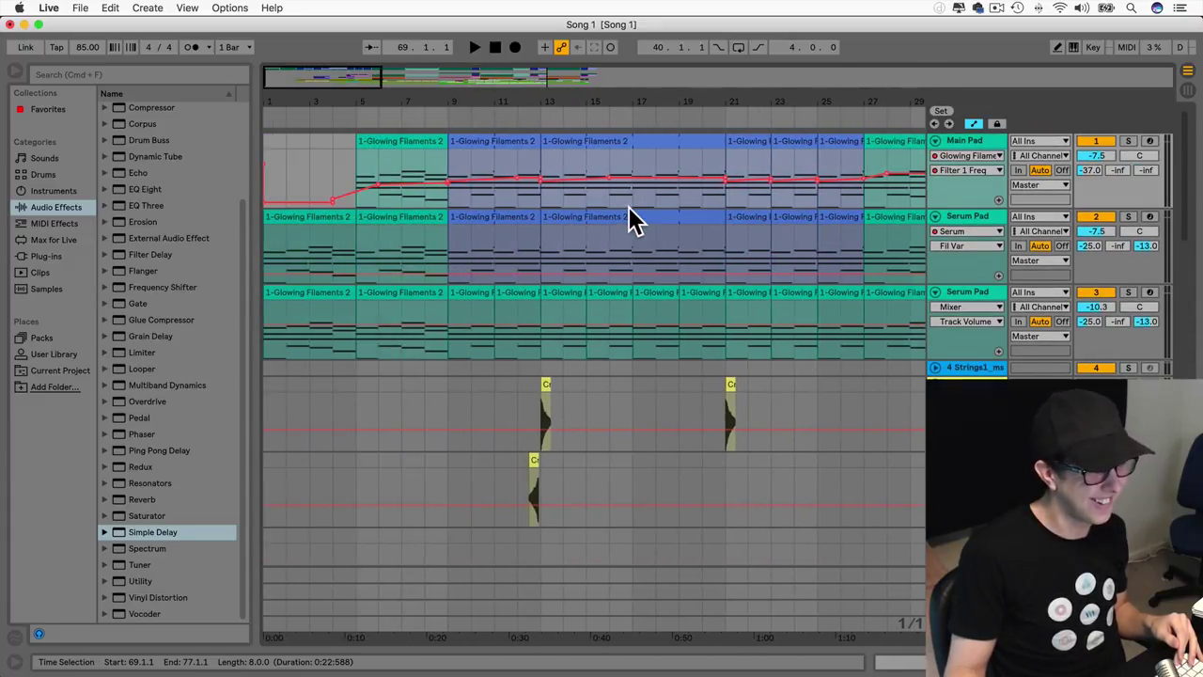
pyautogui.hscroll(9, 628, 217)
pyautogui.scroll(-5, 628, 216)
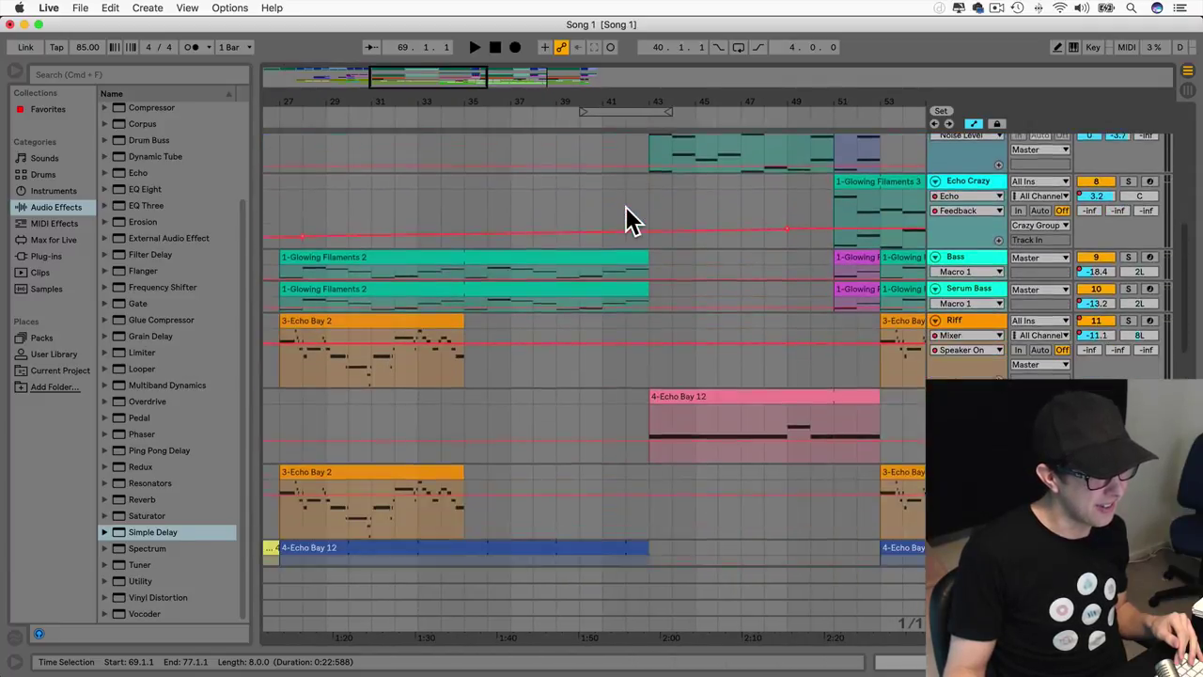
pyautogui.scroll(-2, 516, 261)
pyautogui.hscroll(-2, 384, 246)
pyautogui.moveTo(376, 235); pyautogui.dragTo(522, 541)
pyautogui.moveTo(526, 593); pyautogui.dragTo(522, 457)
pyautogui.moveTo(354, 410); pyautogui.dragTo(583, 396)
pyautogui.scroll(10, 583, 396)
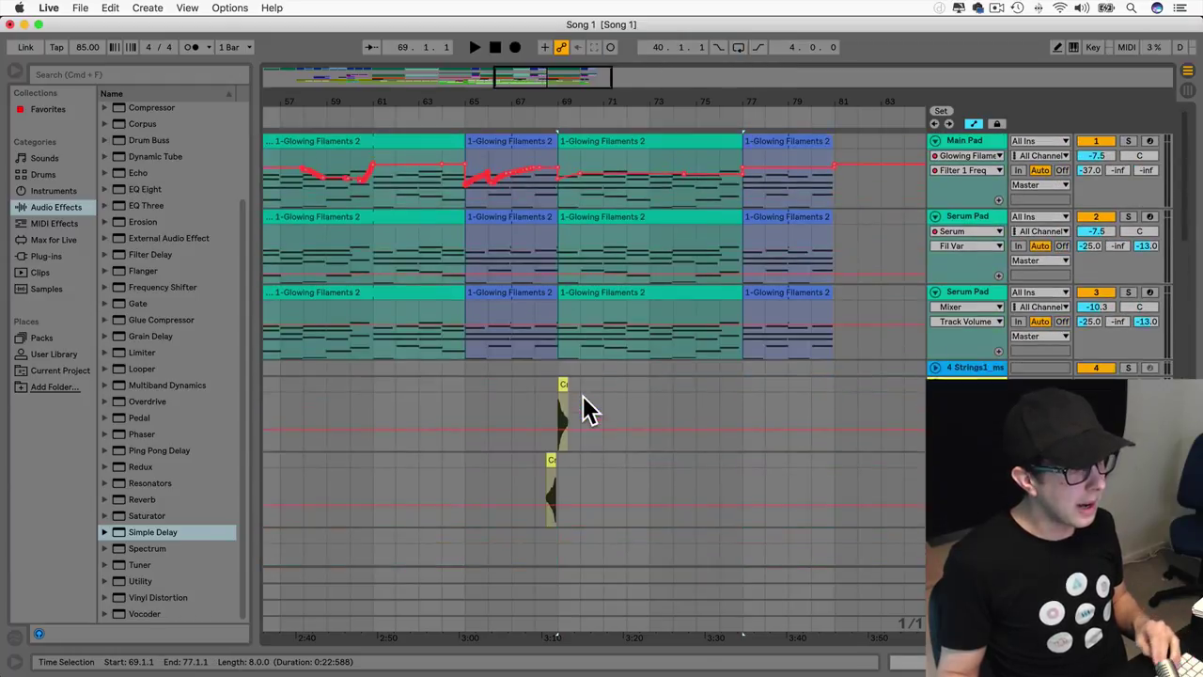
# Step: Save the song and, during playback from bar 68, level out the Main Pad's Filter 1 Freq automation across bars 69–77
pyautogui.press('space')
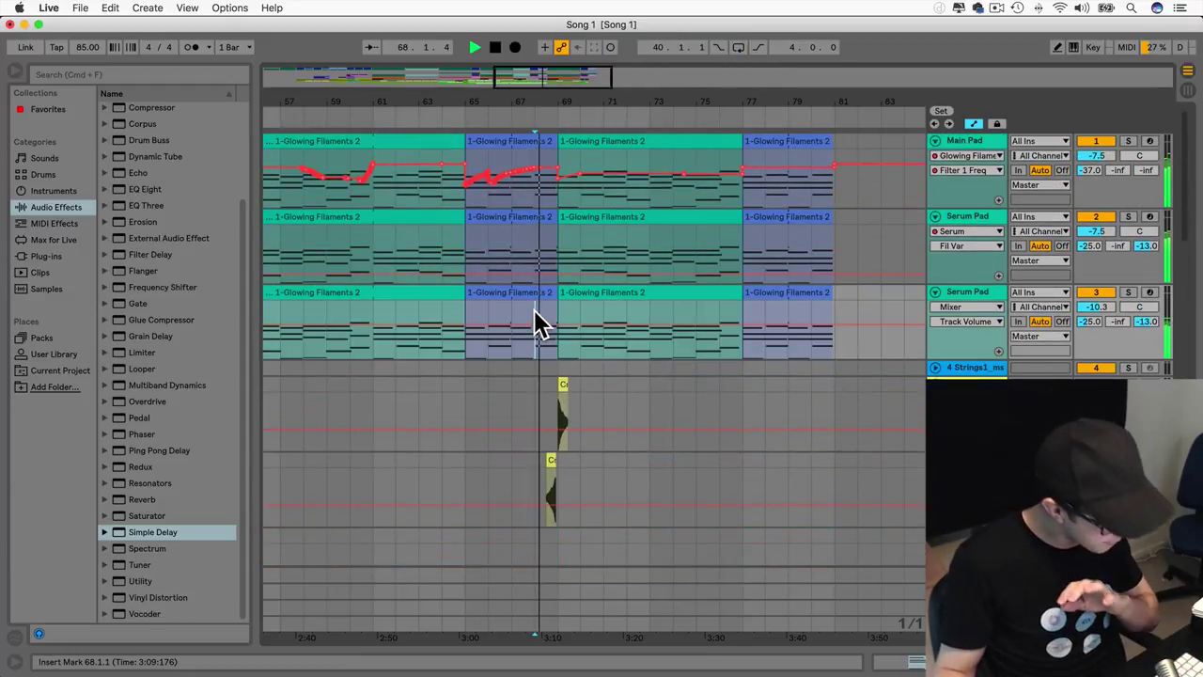
pyautogui.press('super+s')
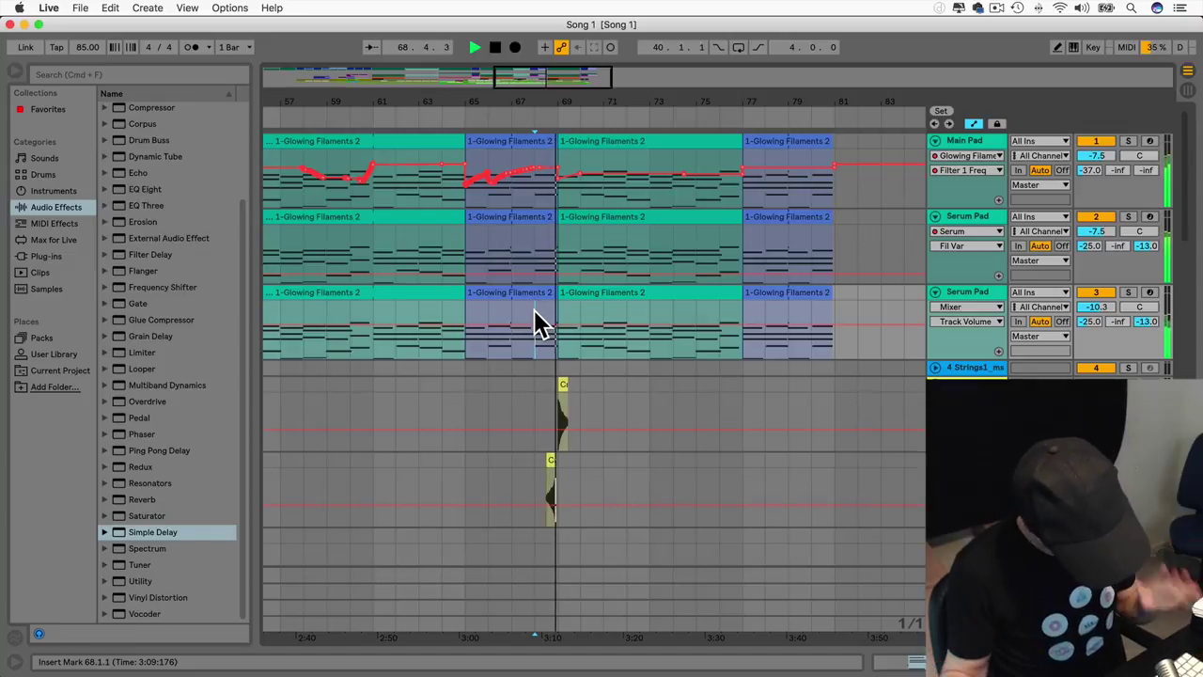
pyautogui.moveTo(528, 321)
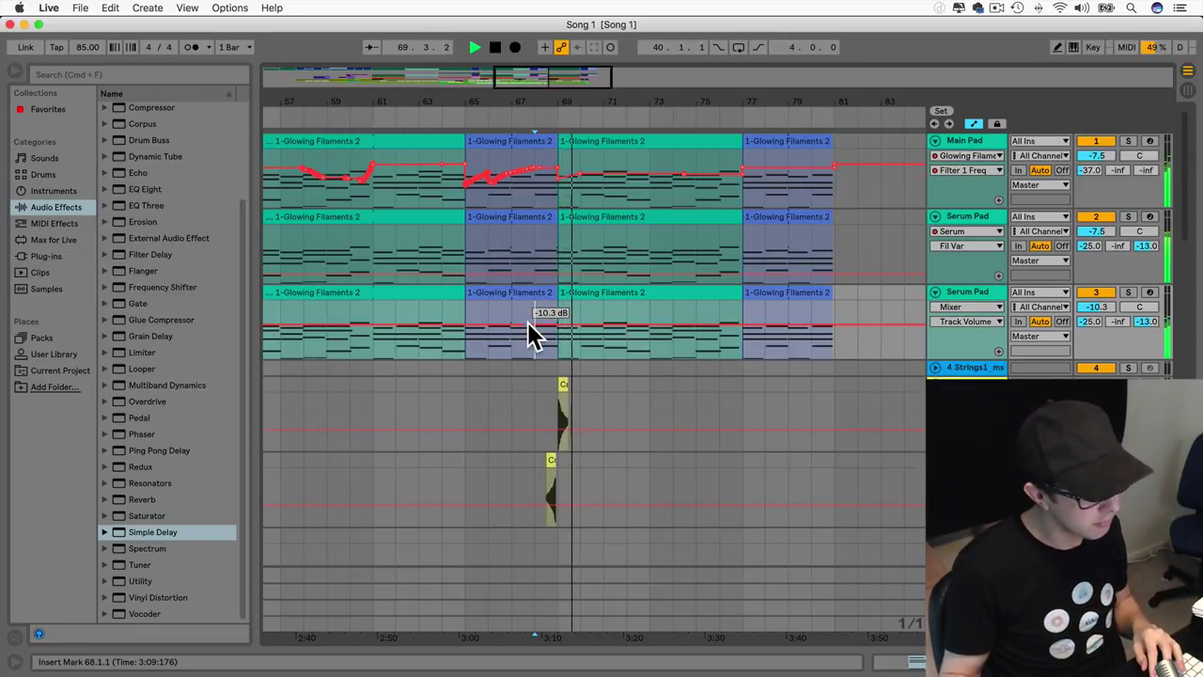
pyautogui.moveTo(559, 176)
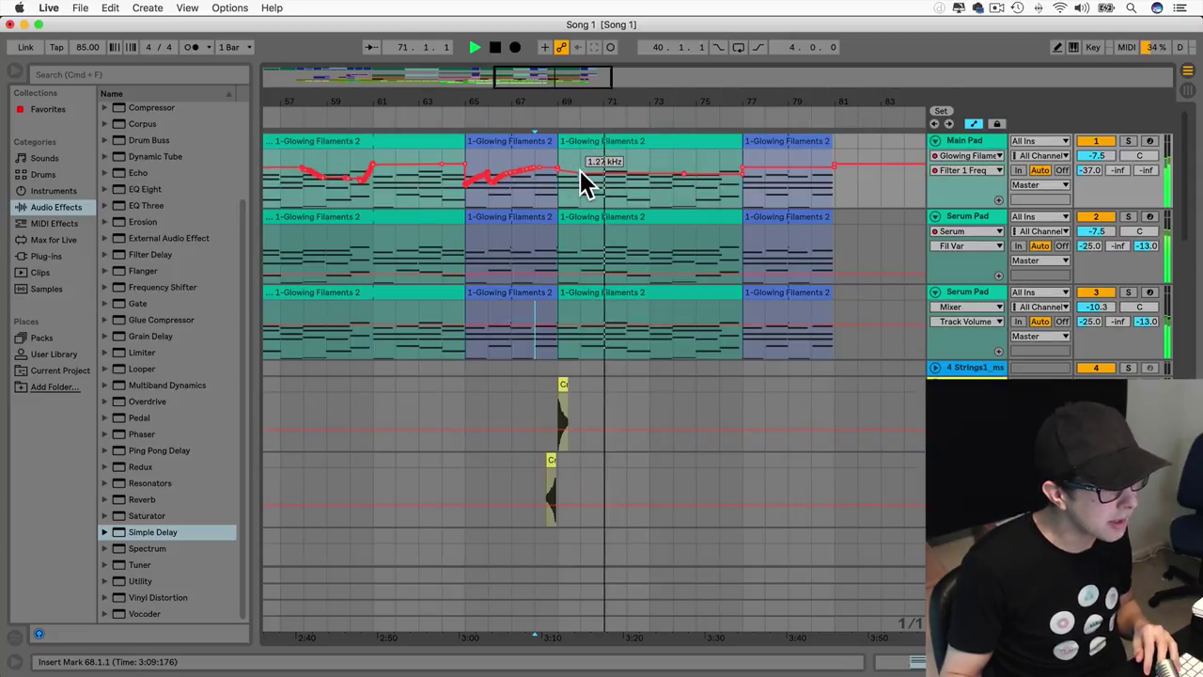
pyautogui.moveTo(560, 170); pyautogui.dragTo(743, 166)
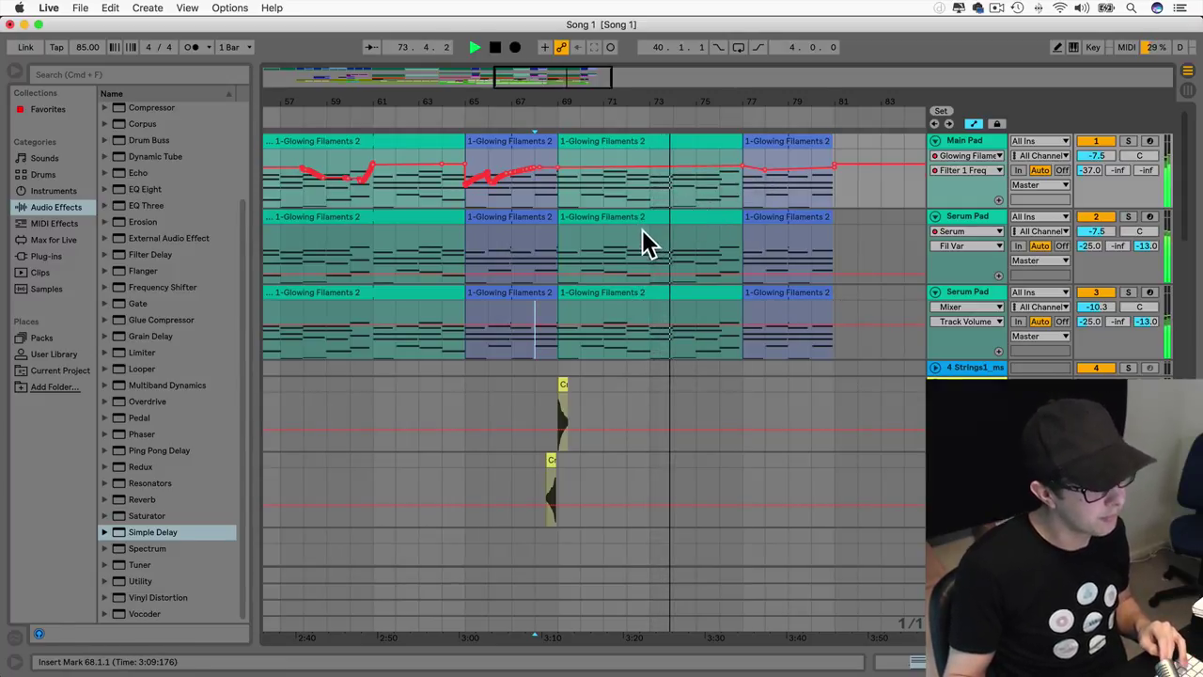
# Step: Copy bars 53–61 of the Echo Crazy track's Glowing Filaments 3 clip to bar 69
pyautogui.scroll(-4, 640, 231)
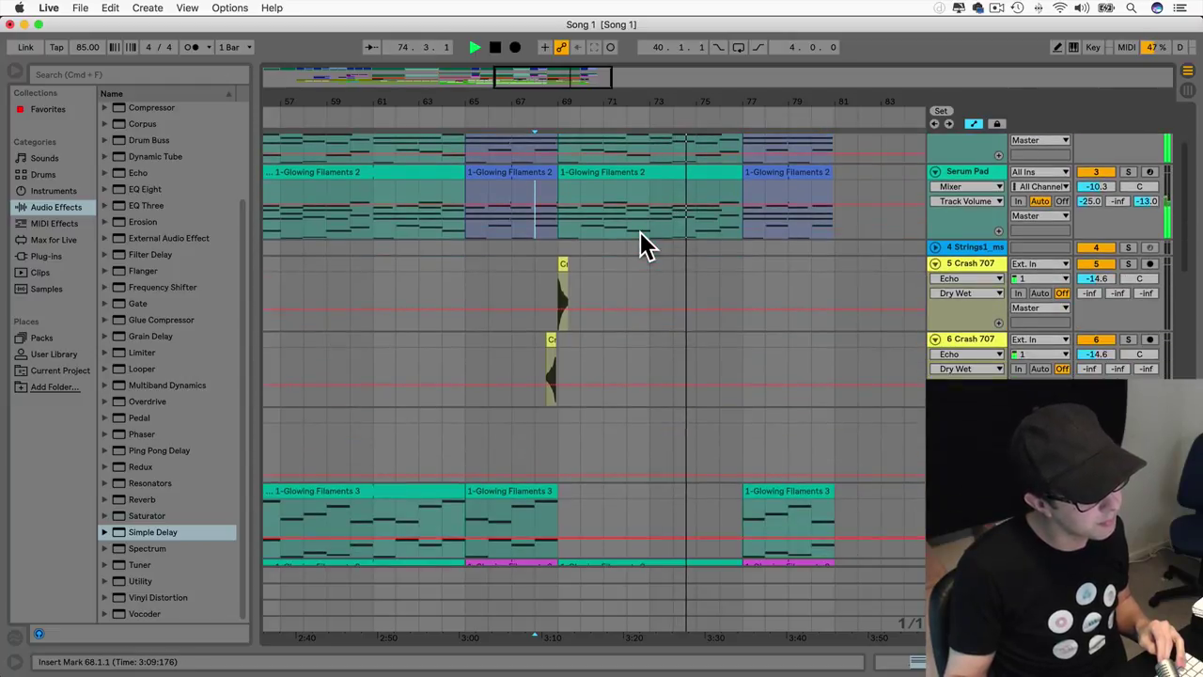
pyautogui.scroll(-5, 632, 231)
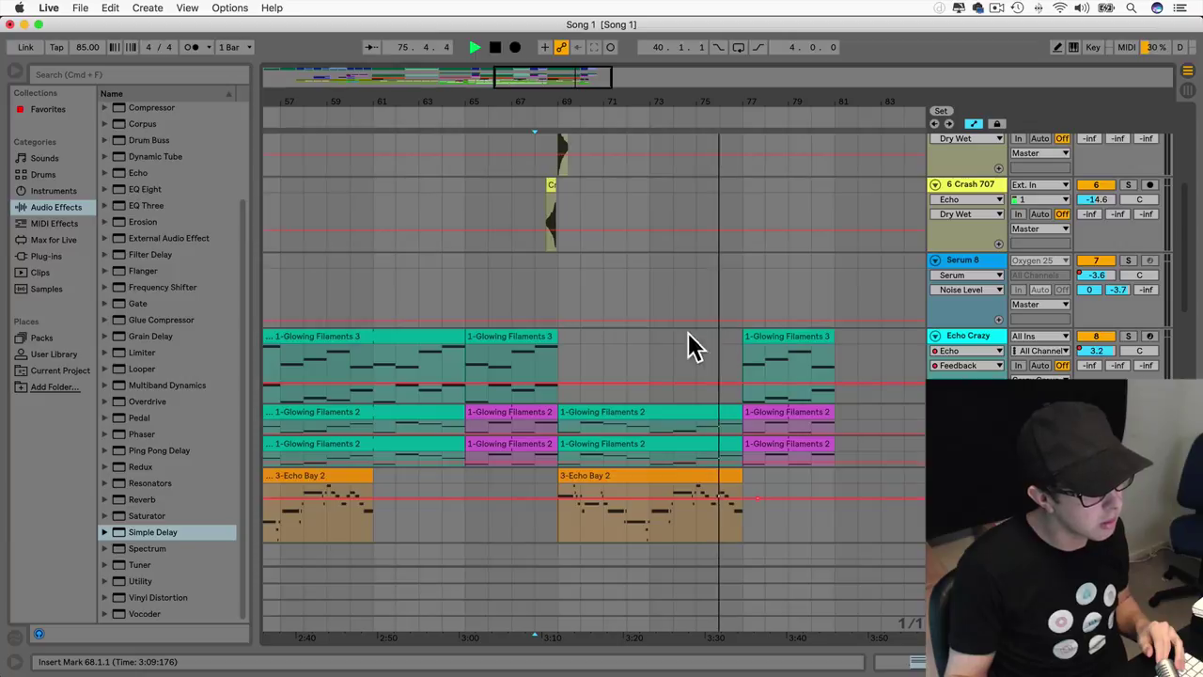
pyautogui.hscroll(-4, 621, 329)
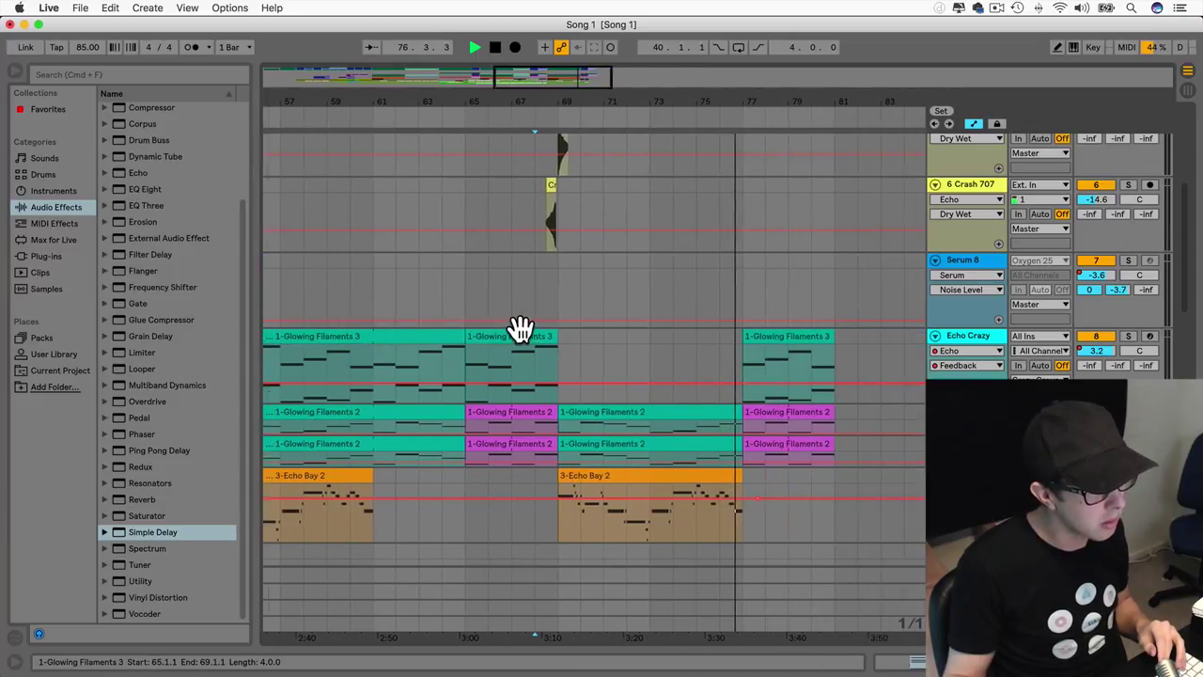
pyautogui.hscroll(-10, 528, 329)
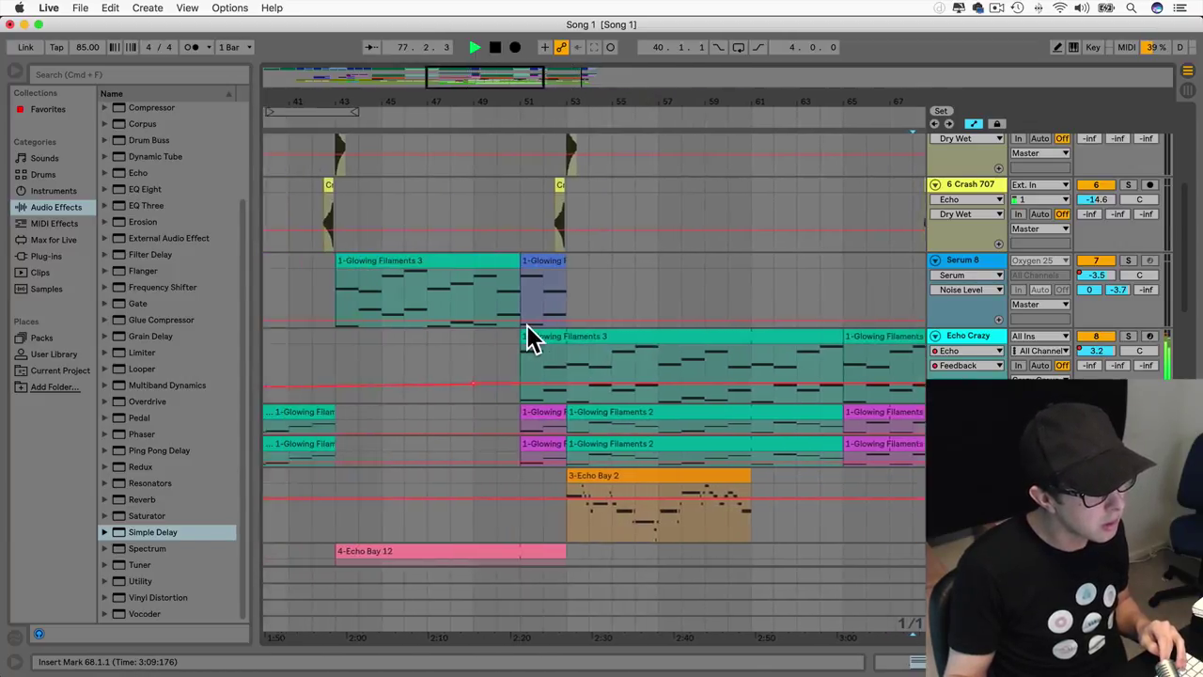
pyautogui.hscroll(6, 526, 325)
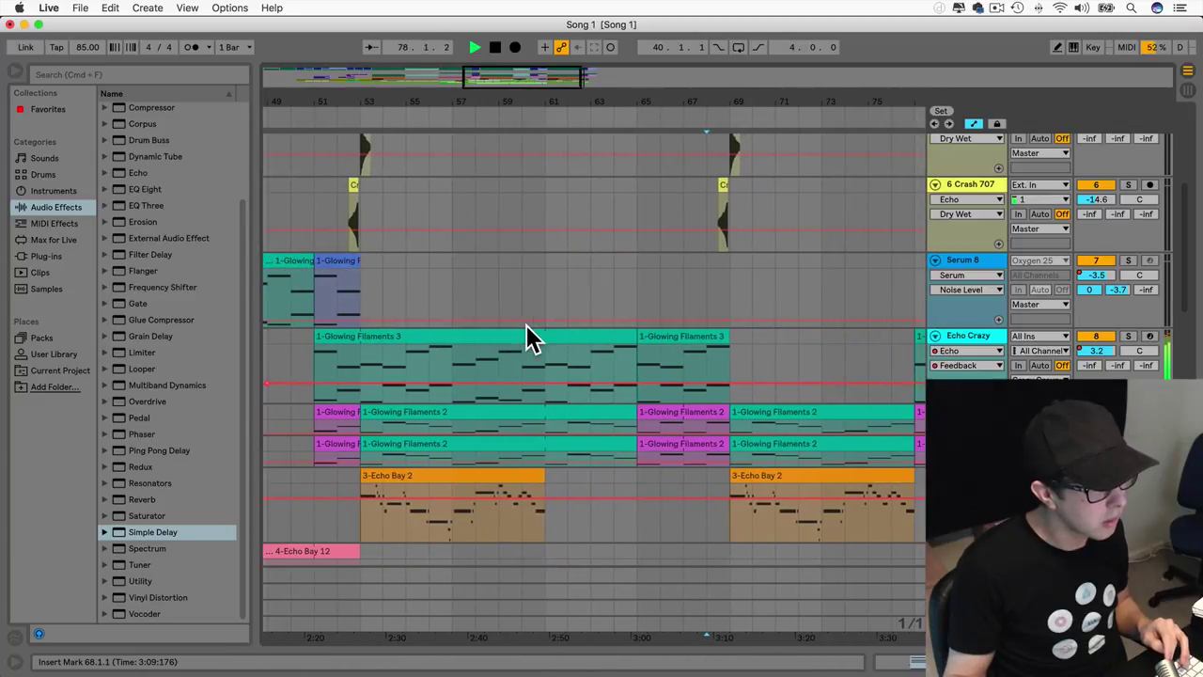
pyautogui.moveTo(367, 364); pyautogui.dragTo(538, 338)
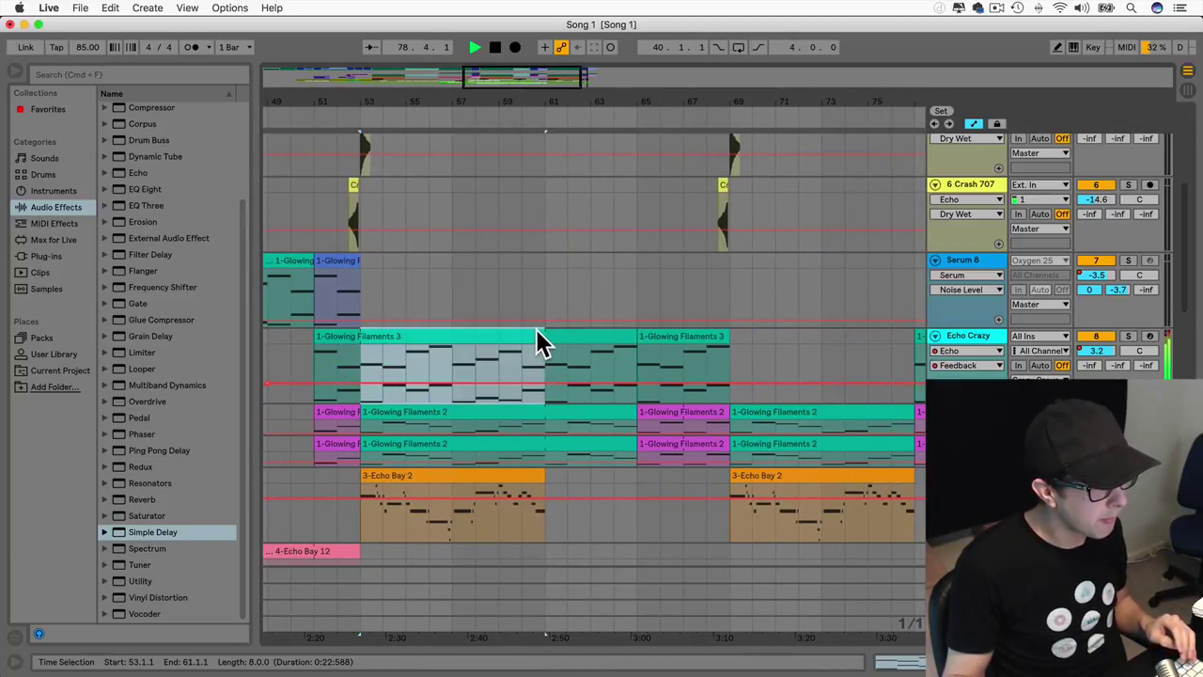
pyautogui.moveTo(384, 338); pyautogui.dragTo(749, 357)
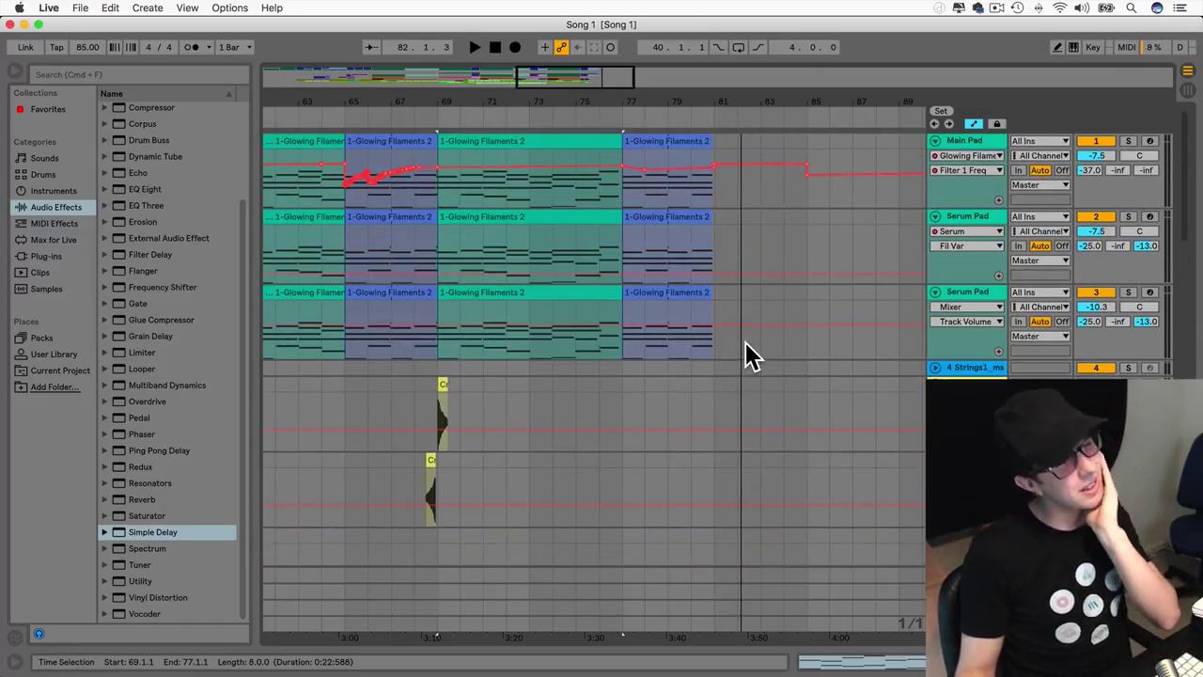
# Step: Play the song from bar 1 and trim the second Serum Pad track's opening clip to start at bar 4
pyautogui.hscroll(-20, 743, 342)
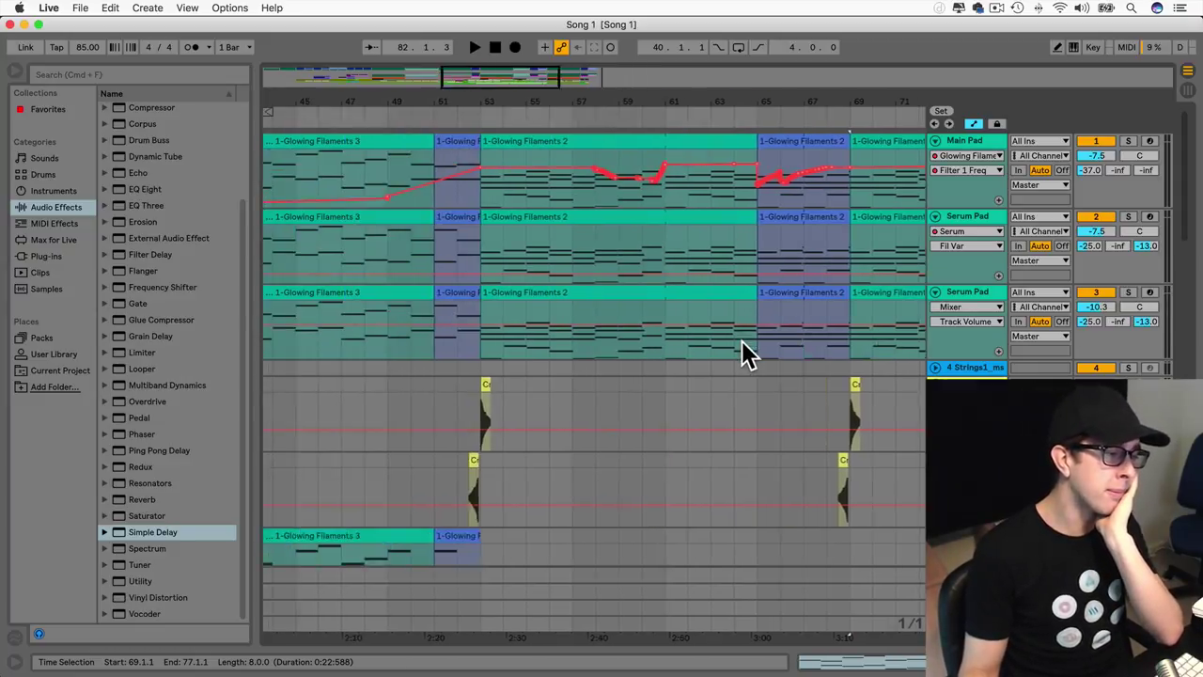
pyautogui.hscroll(-3, 741, 353)
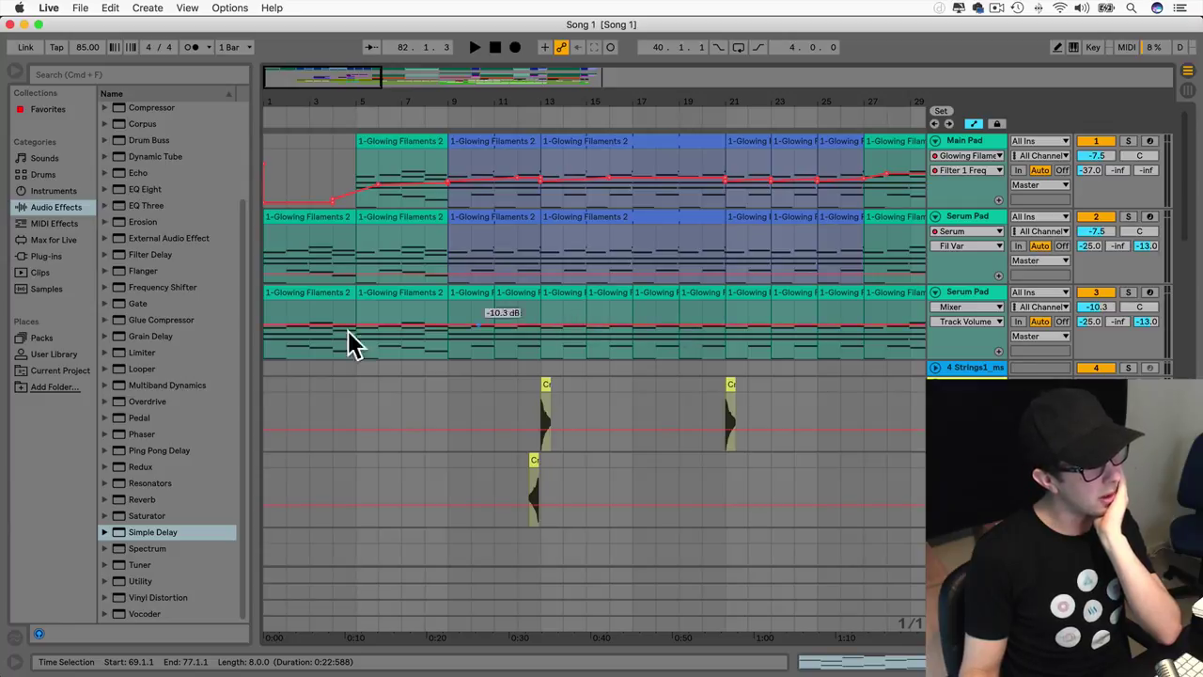
pyautogui.click(267, 344)
pyautogui.press('space')
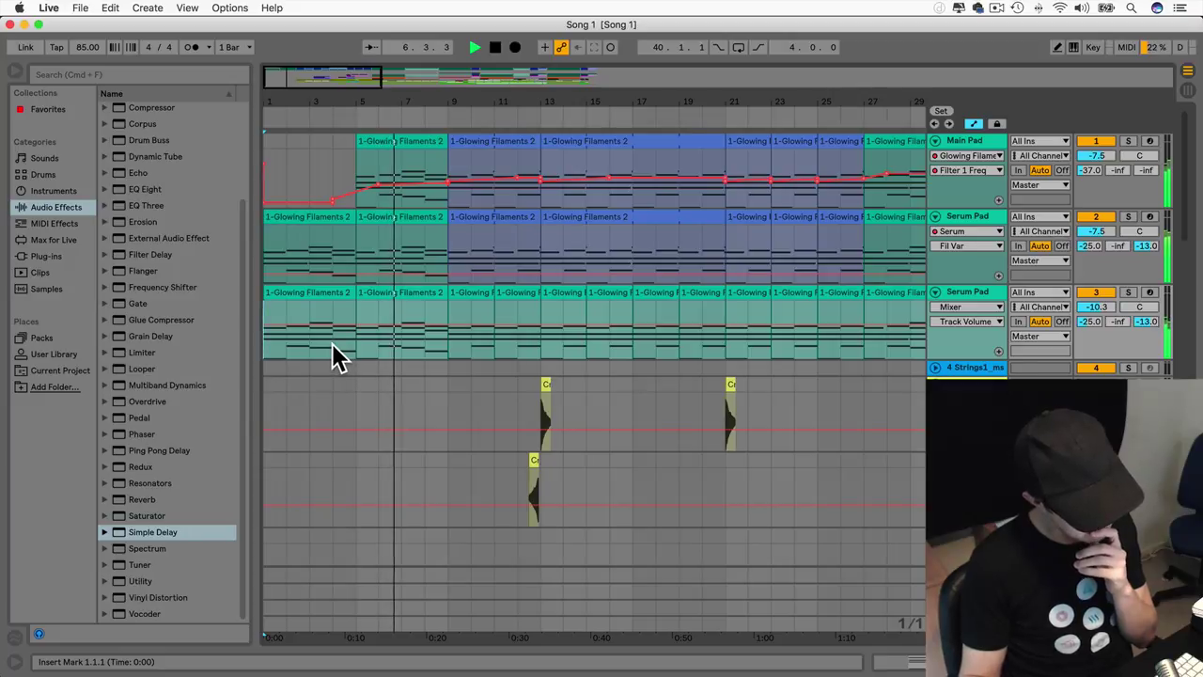
pyautogui.moveTo(263, 295); pyautogui.dragTo(353, 301)
pyautogui.press('space')
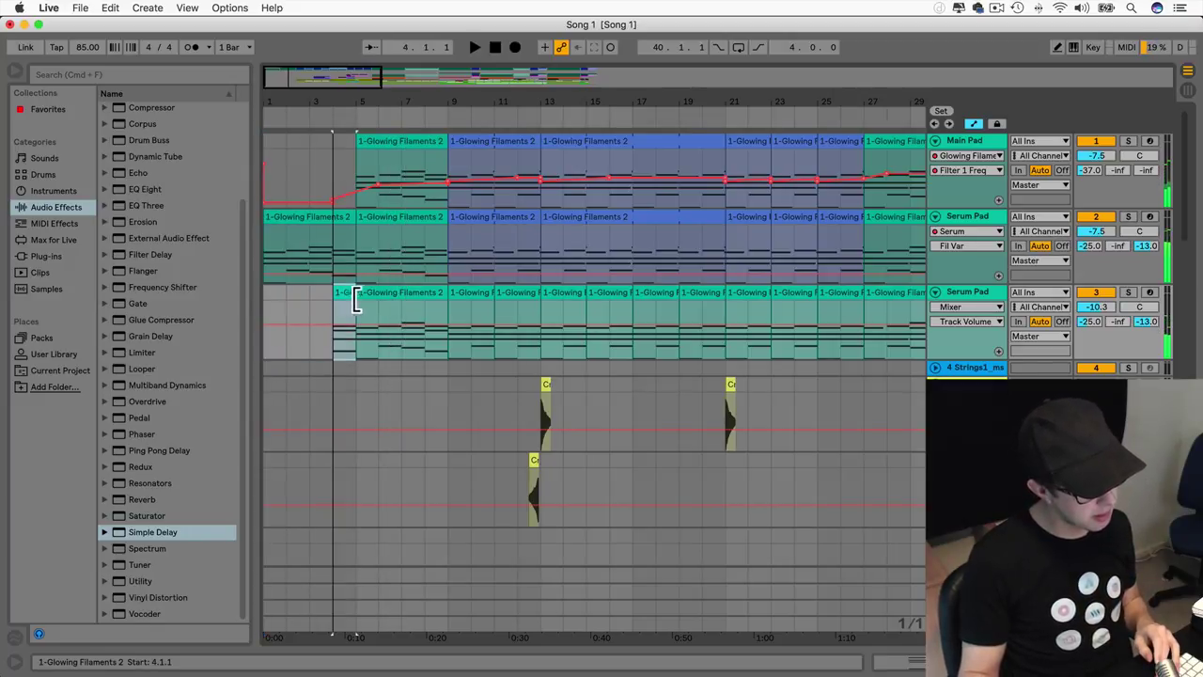
pyautogui.click(346, 314)
pyautogui.press('space')
pyautogui.click(267, 302)
pyautogui.press('space')
pyautogui.press('space')
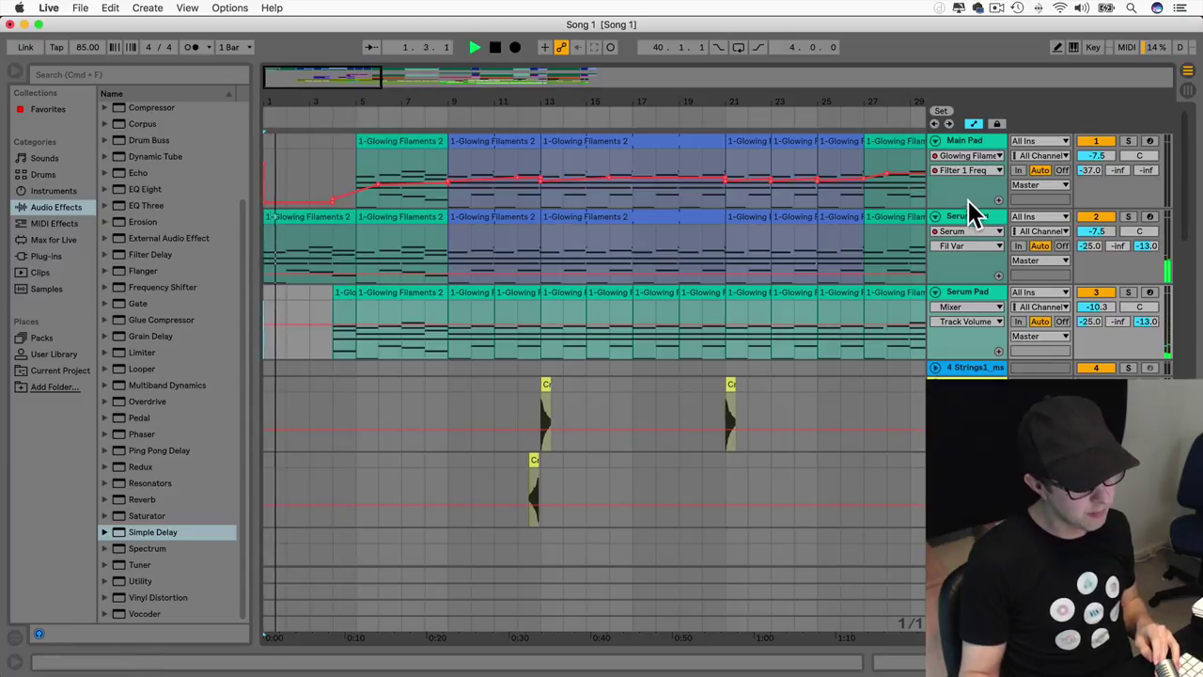
# Step: Show Serum's Fil Cutoff automation on the first Serum Pad track and reshape it to rise steadily from bar 1 to bar 5
pyautogui.click(973, 232)
pyautogui.click(951, 258)
pyautogui.click(969, 246)
pyautogui.click(961, 275)
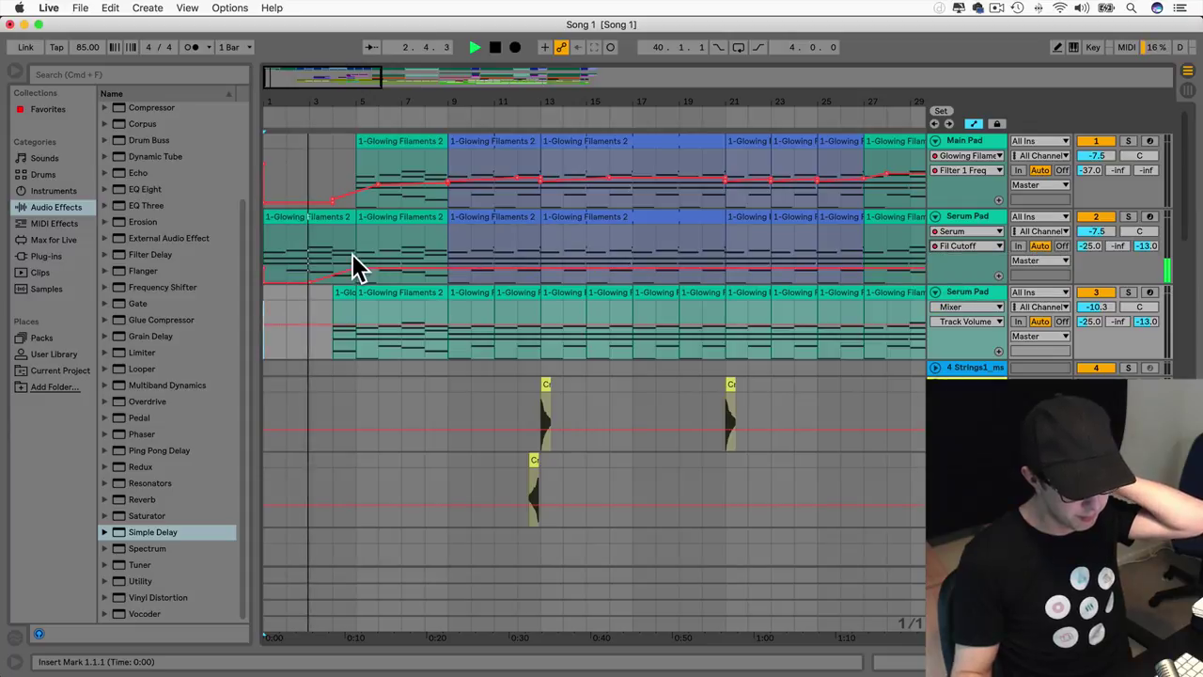
pyautogui.moveTo(311, 283); pyautogui.dragTo(276, 282)
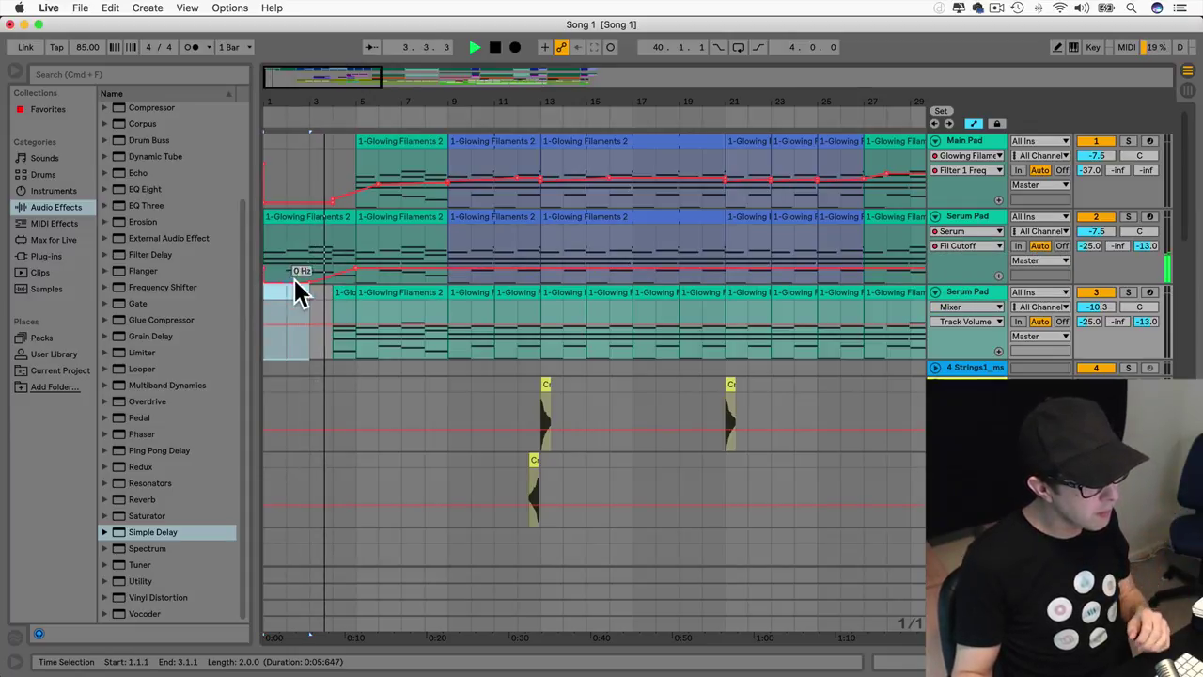
pyautogui.click(309, 280)
pyautogui.press('space')
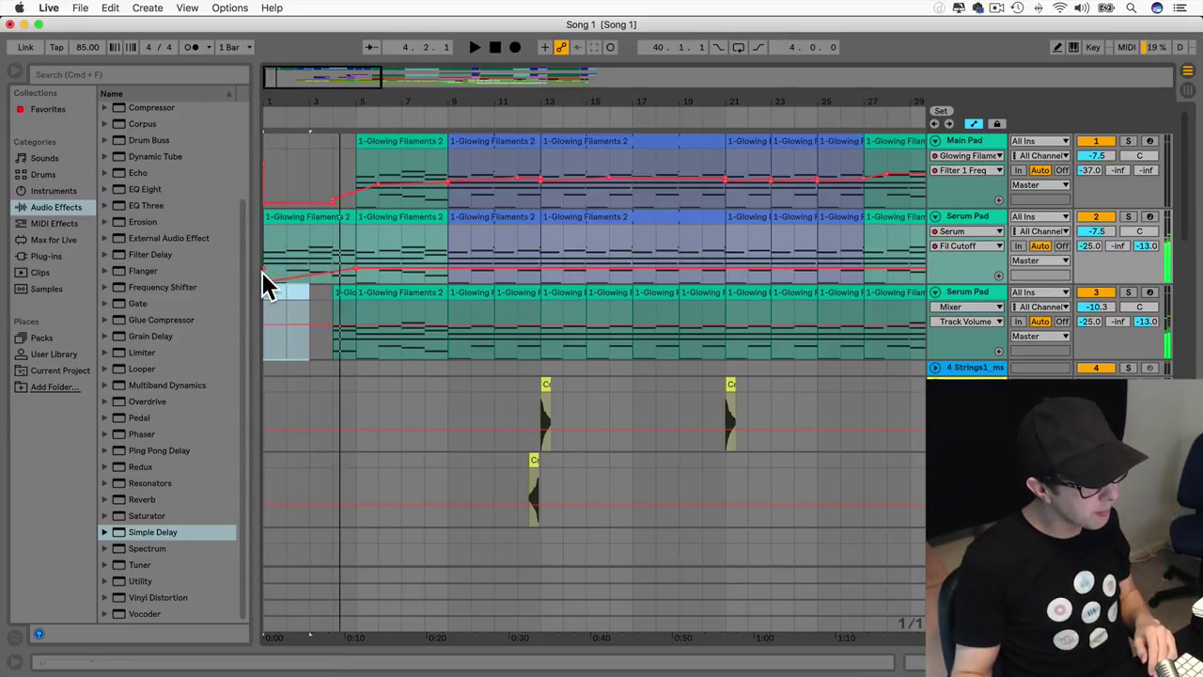
pyautogui.press('space')
pyautogui.click(272, 282)
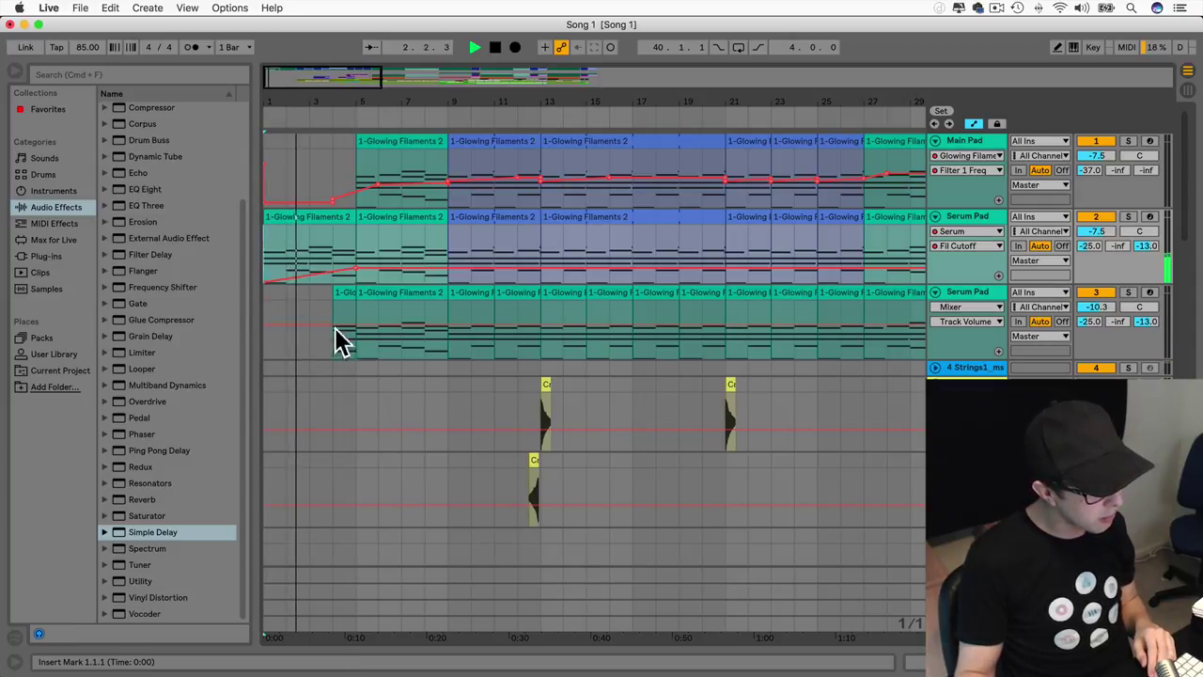
# Step: Delete the second Serum Pad track's one-bar clip at bar 4 and show that track's Arpeggiator Gate automation
pyautogui.click(336, 292)
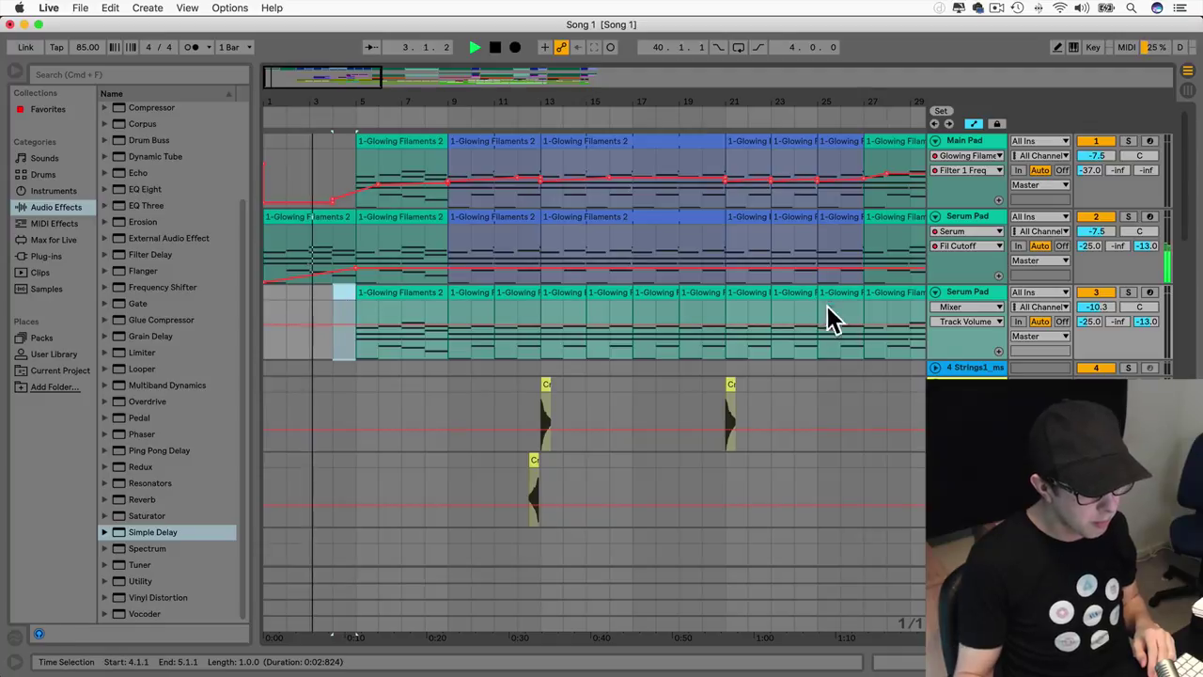
pyautogui.click(978, 309)
pyautogui.click(982, 355)
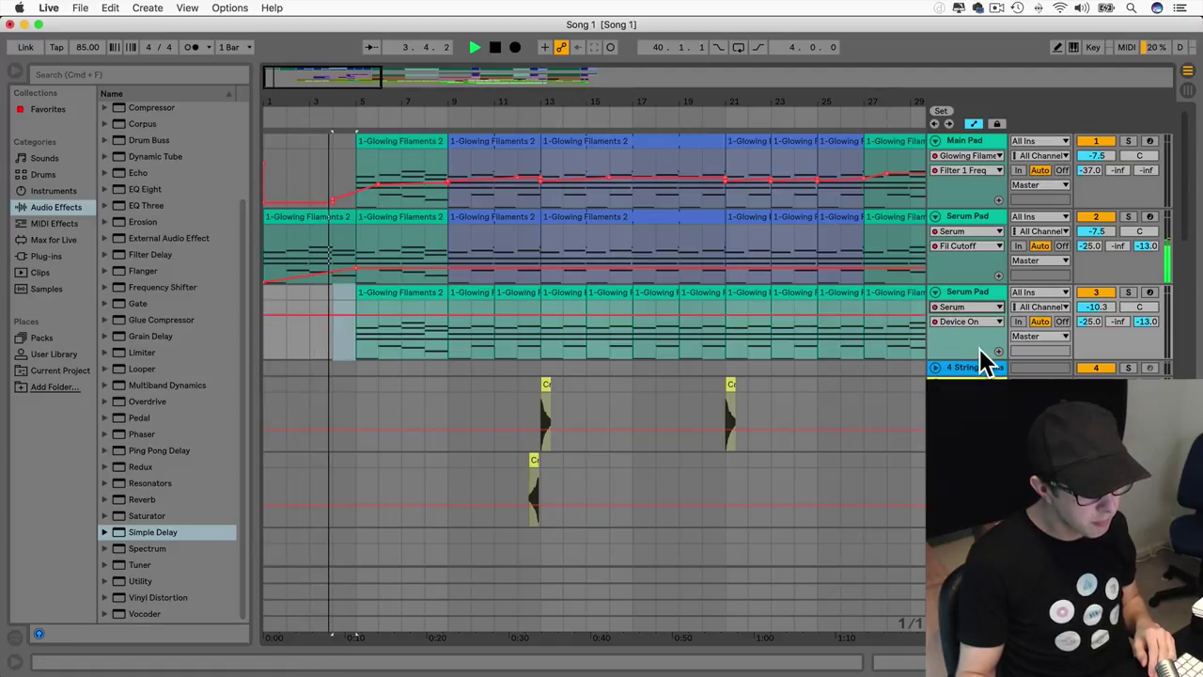
pyautogui.click(977, 321)
pyautogui.click(984, 346)
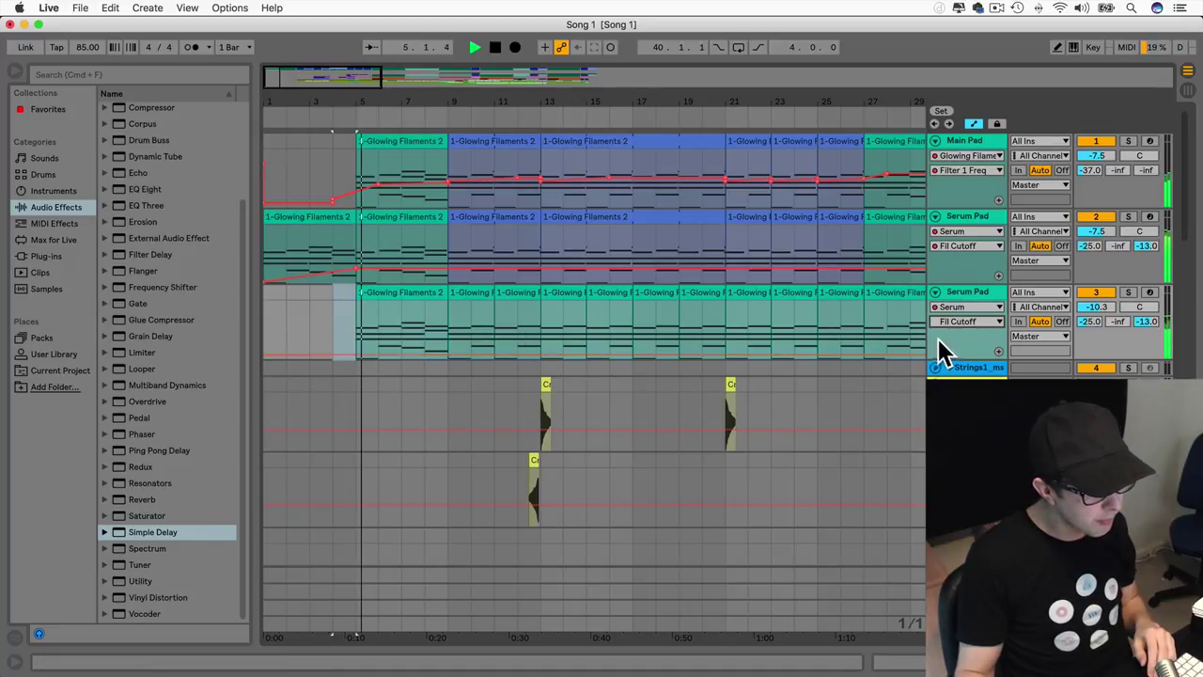
pyautogui.click(971, 308)
pyautogui.click(981, 333)
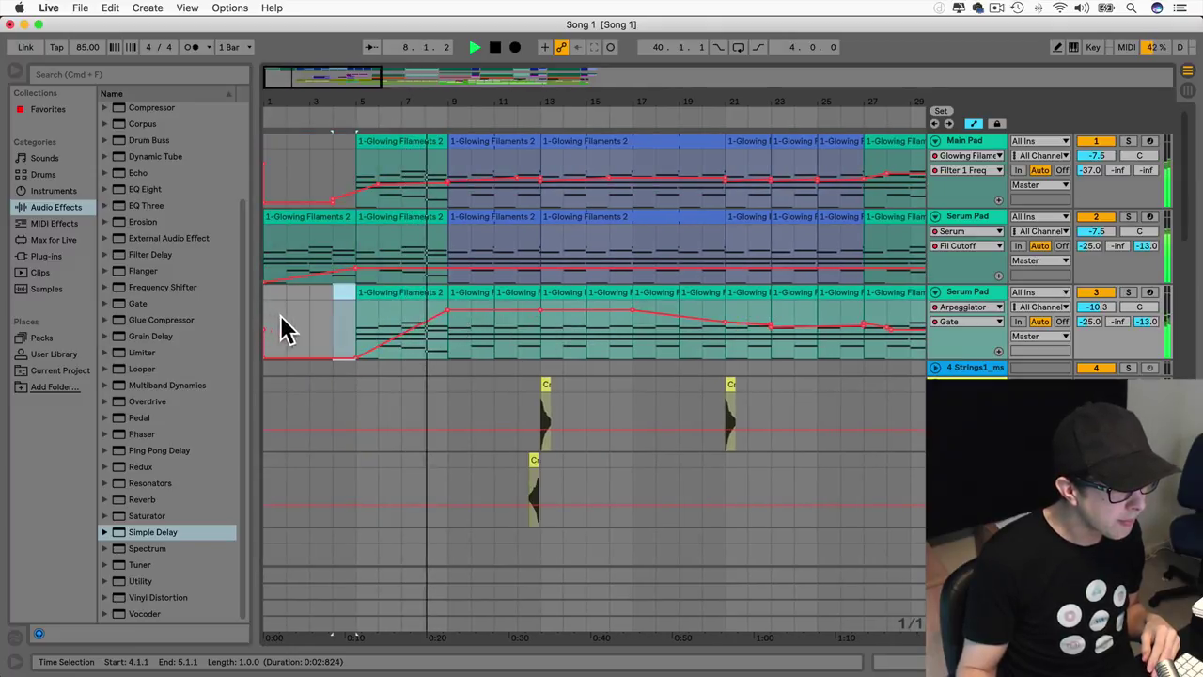
# Step: Slightly lower the Gate automation point at bar 9 on the second Serum Pad track and play from bar 5
pyautogui.click(353, 334)
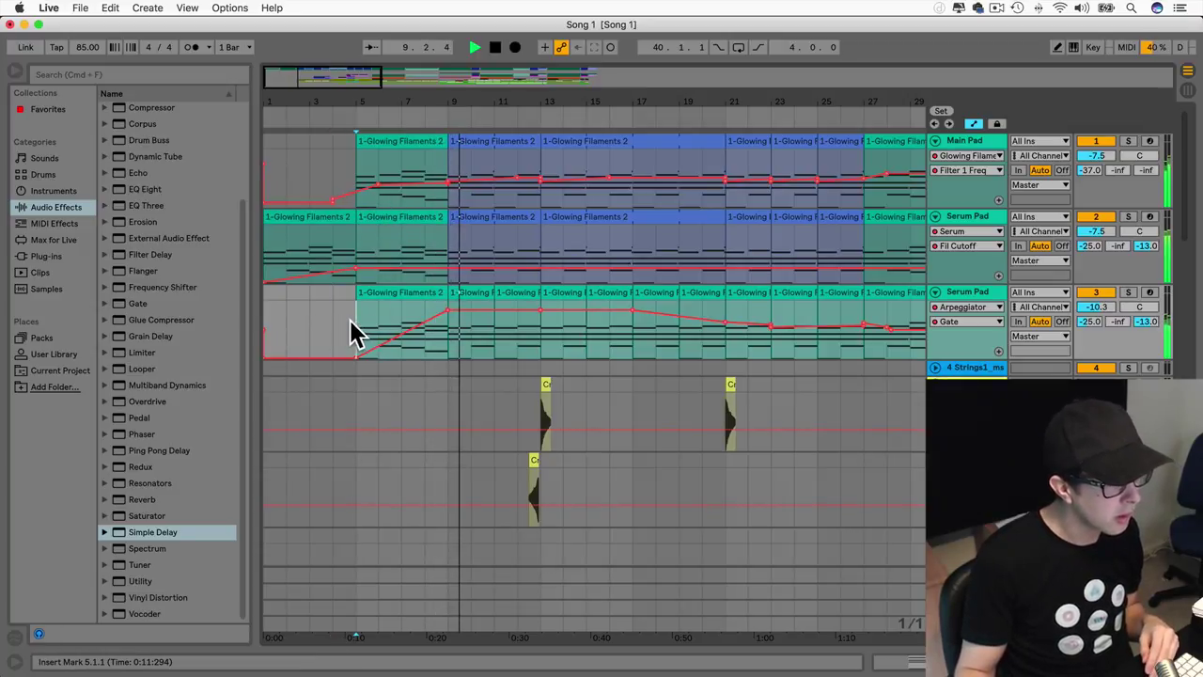
pyautogui.moveTo(449, 310); pyautogui.dragTo(448, 315)
pyautogui.click(356, 327)
pyautogui.press('space')
pyautogui.press('space')
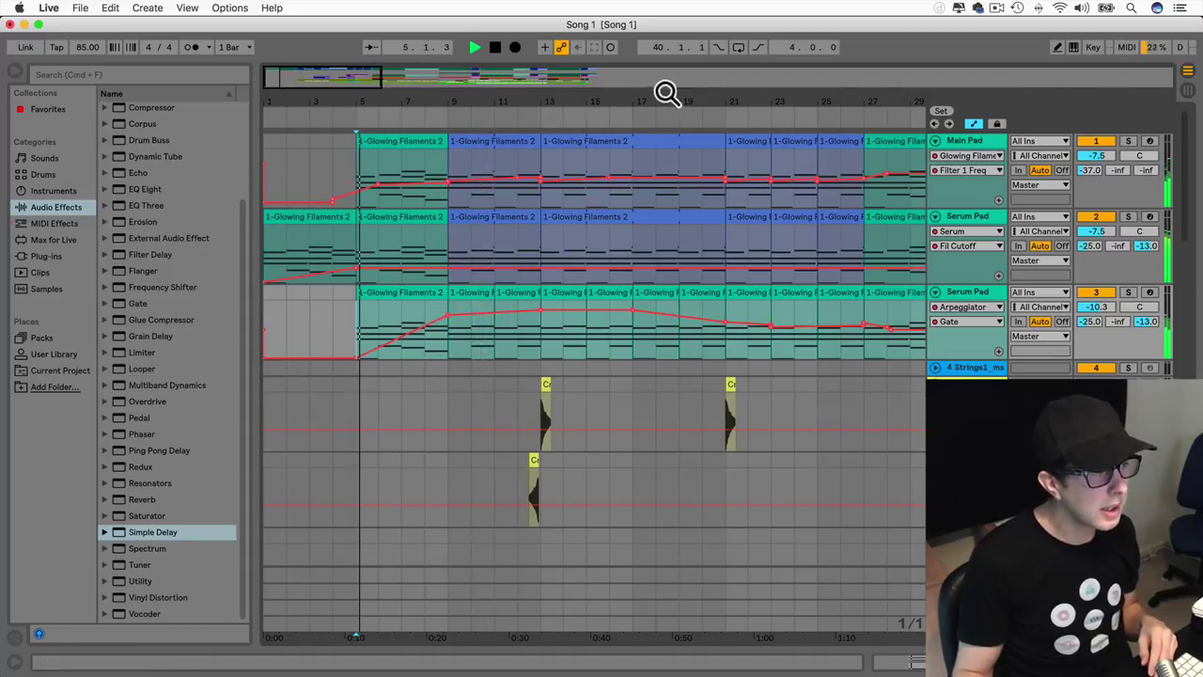
# Step: Set the loop to bars 5–9 and turn loop playback on
pyautogui.moveTo(379, 88); pyautogui.dragTo(647, 81)
pyautogui.moveTo(283, 113); pyautogui.dragTo(308, 113)
pyautogui.click(738, 47)
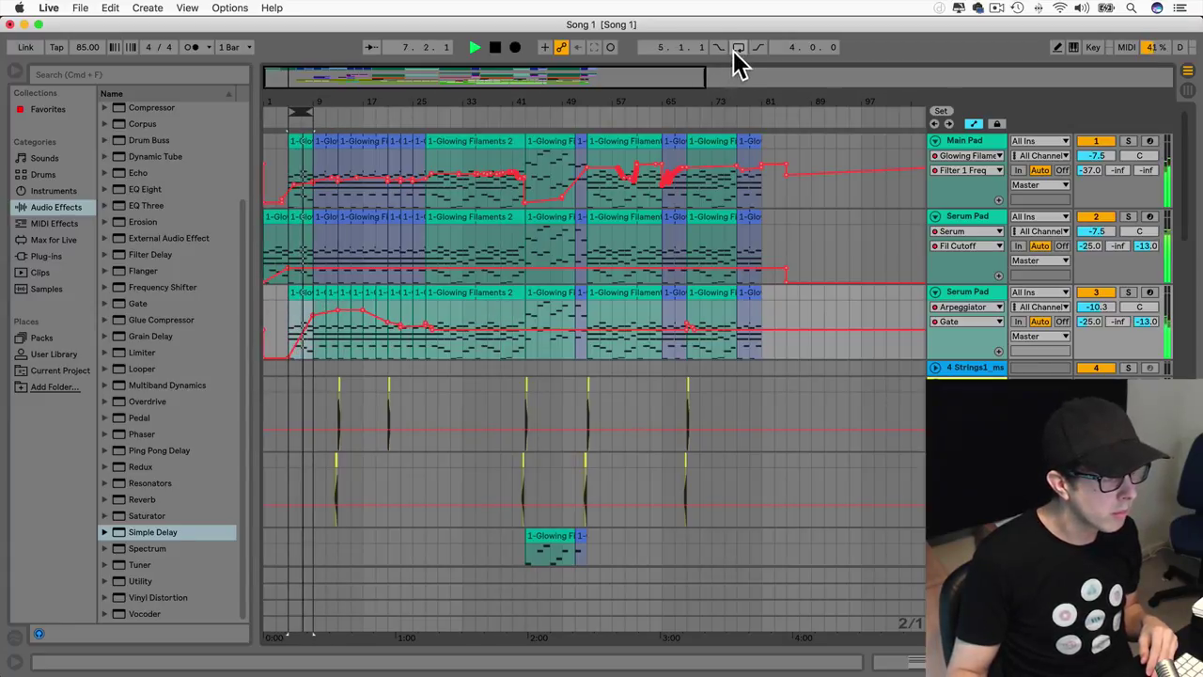
# Step: Open the Serum plug-in on the second Serum Pad track and adjust its filter cutoff
pyautogui.doubleClick(977, 301)
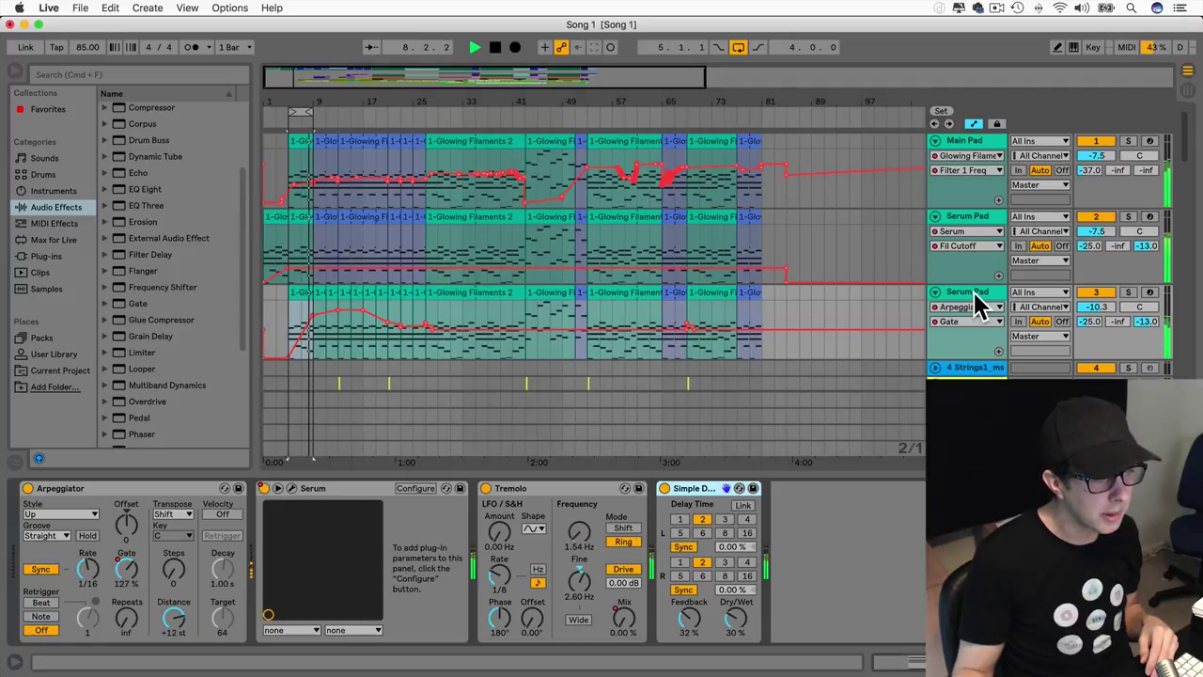
pyautogui.click(292, 489)
pyautogui.moveTo(877, 367)
pyautogui.mouseDown()
pyautogui.moveTo(877, 308)
pyautogui.moveTo(907, 374)
pyautogui.moveTo(886, 376)
pyautogui.moveTo(884, 365)
pyautogui.mouseUp()
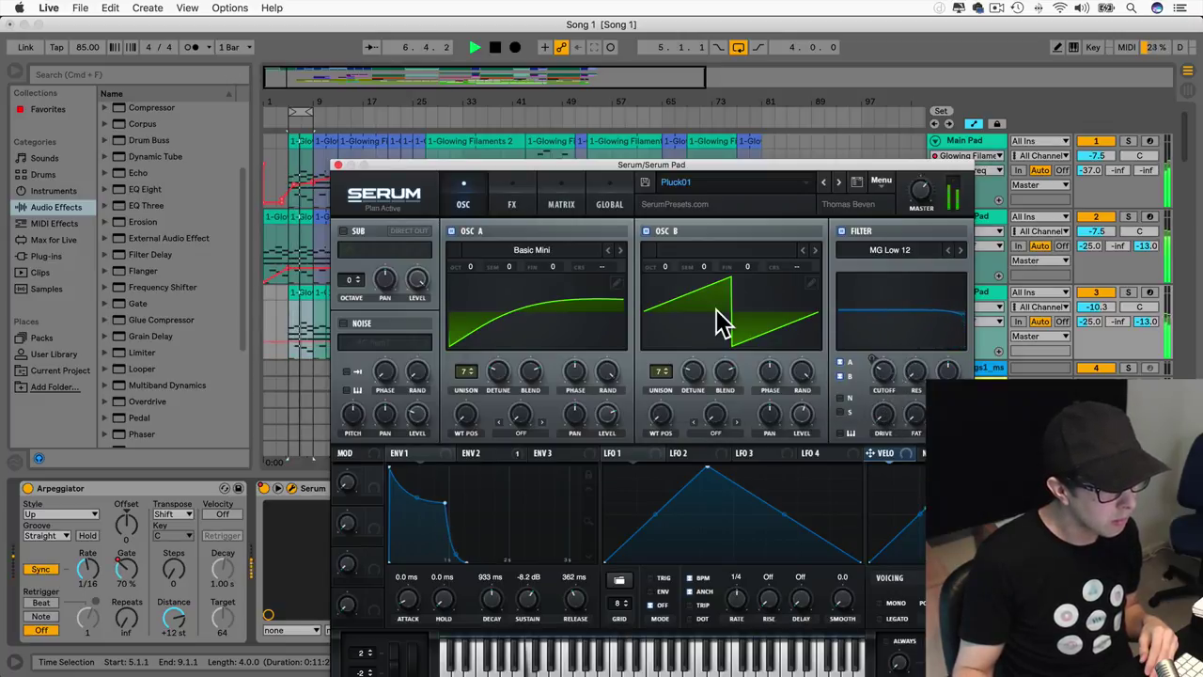
# Step: Load the Pluck01 preset from the Trance & Progressive Pluck folder in Serum
pyautogui.click(795, 182)
pyautogui.moveTo(837, 380)
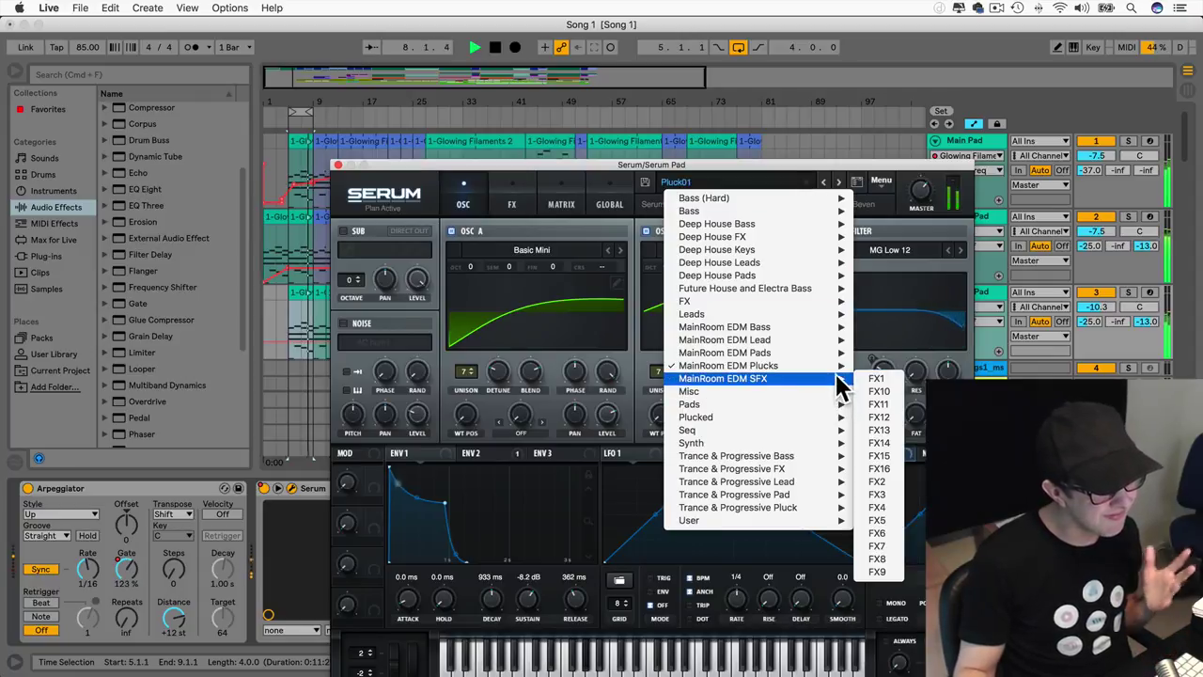
pyautogui.moveTo(819, 512)
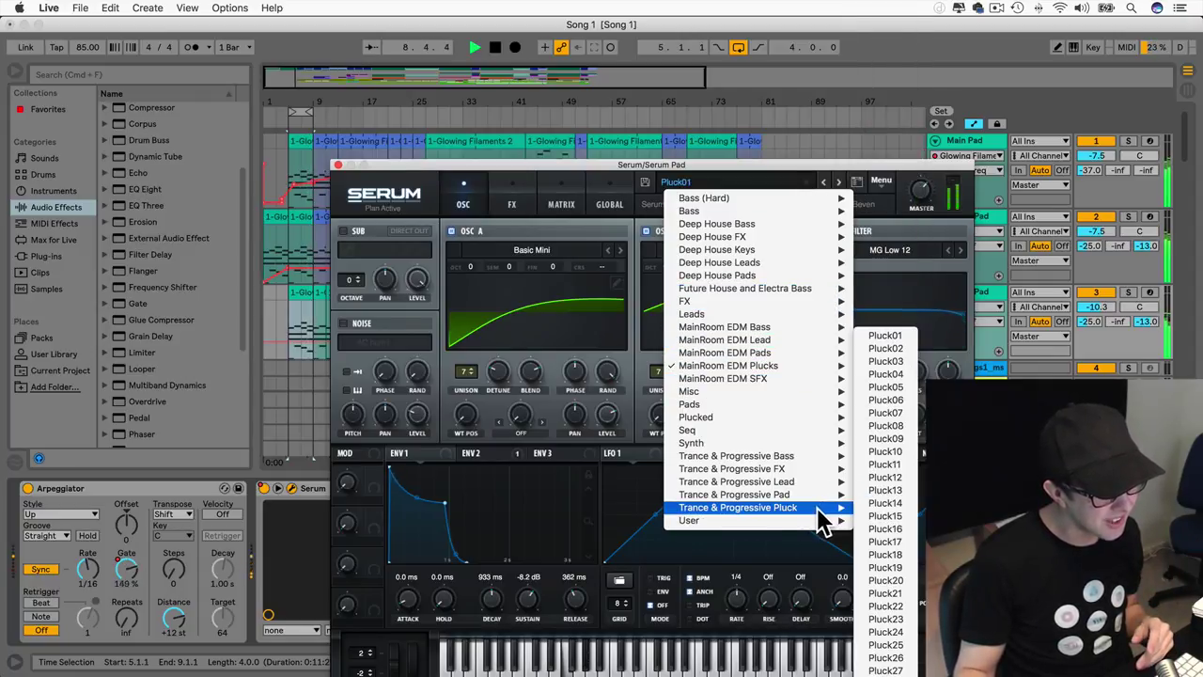
pyautogui.click(883, 336)
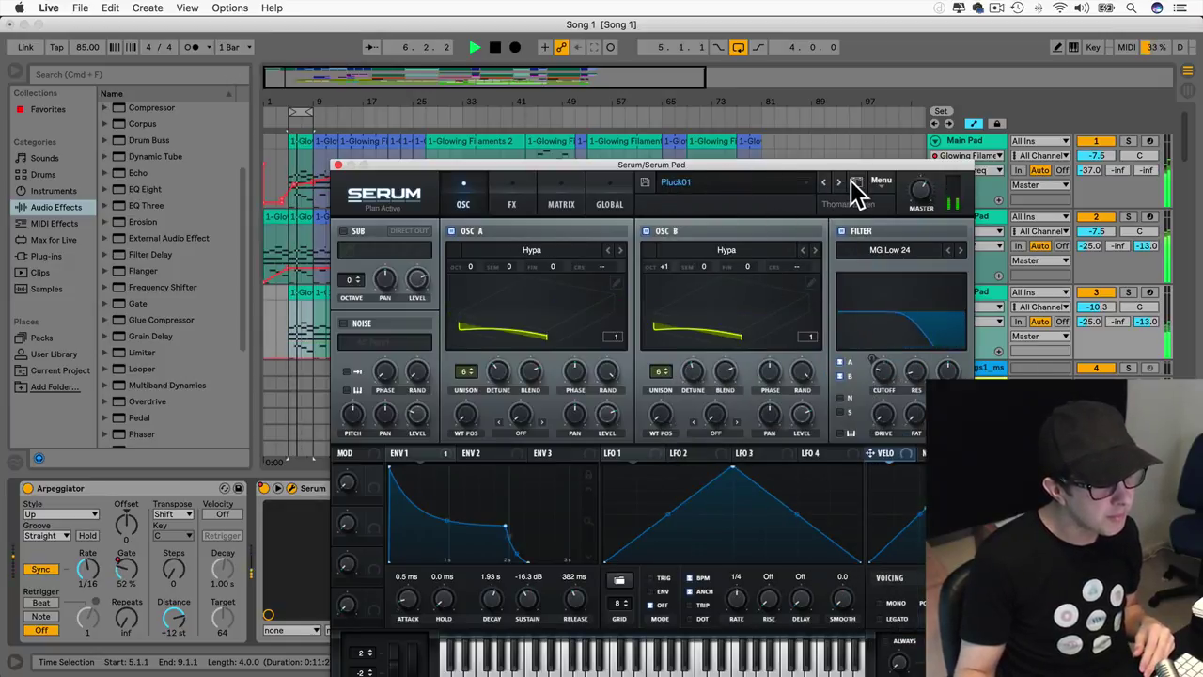
# Step: Audition the following pluck presets one by one up to Pluck10 and go back to Pluck08
pyautogui.click(839, 182)
pyautogui.click(839, 182)
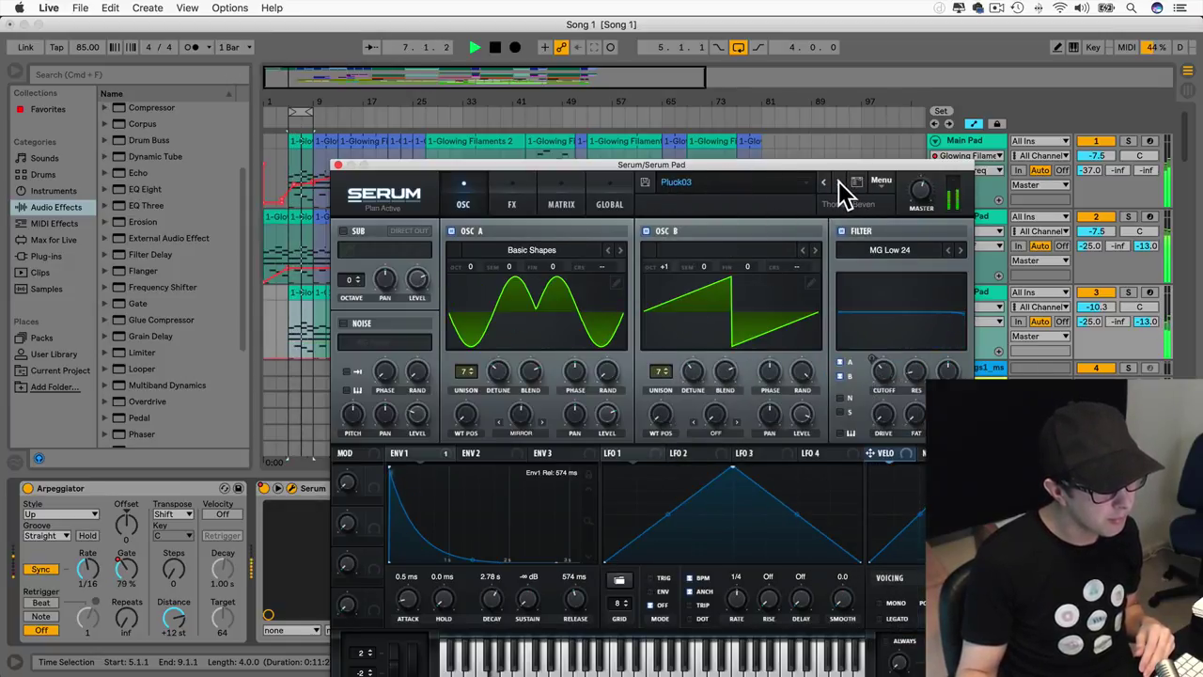
pyautogui.click(839, 181)
pyautogui.click(839, 181)
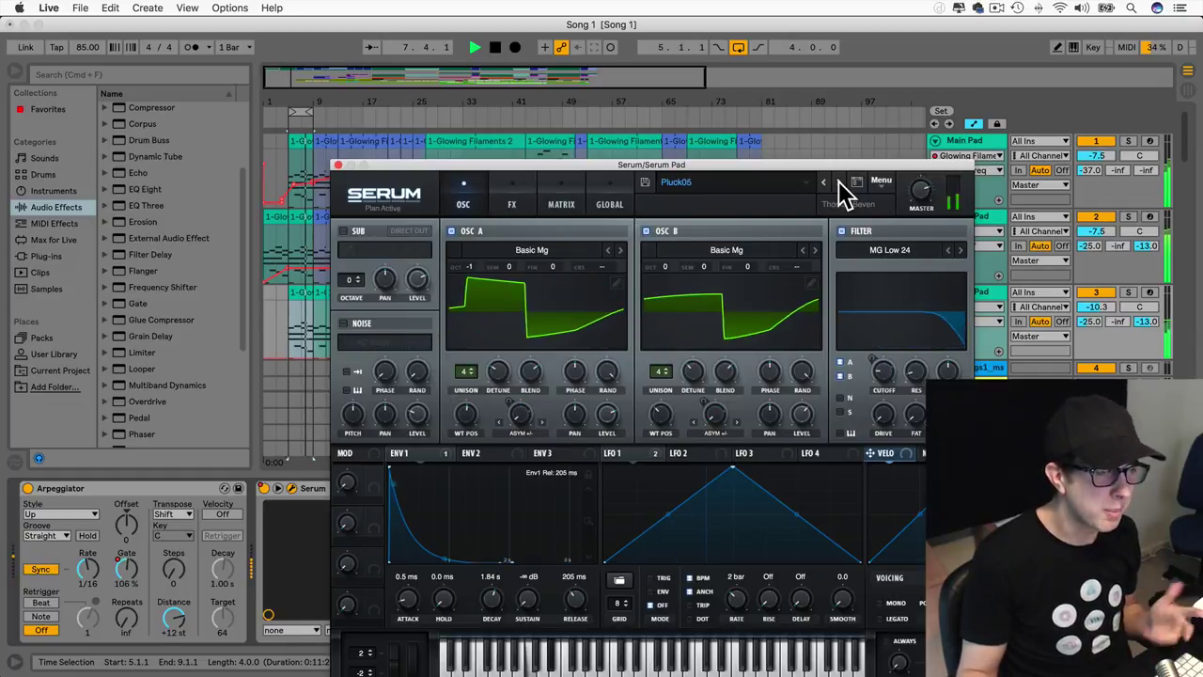
pyautogui.click(838, 182)
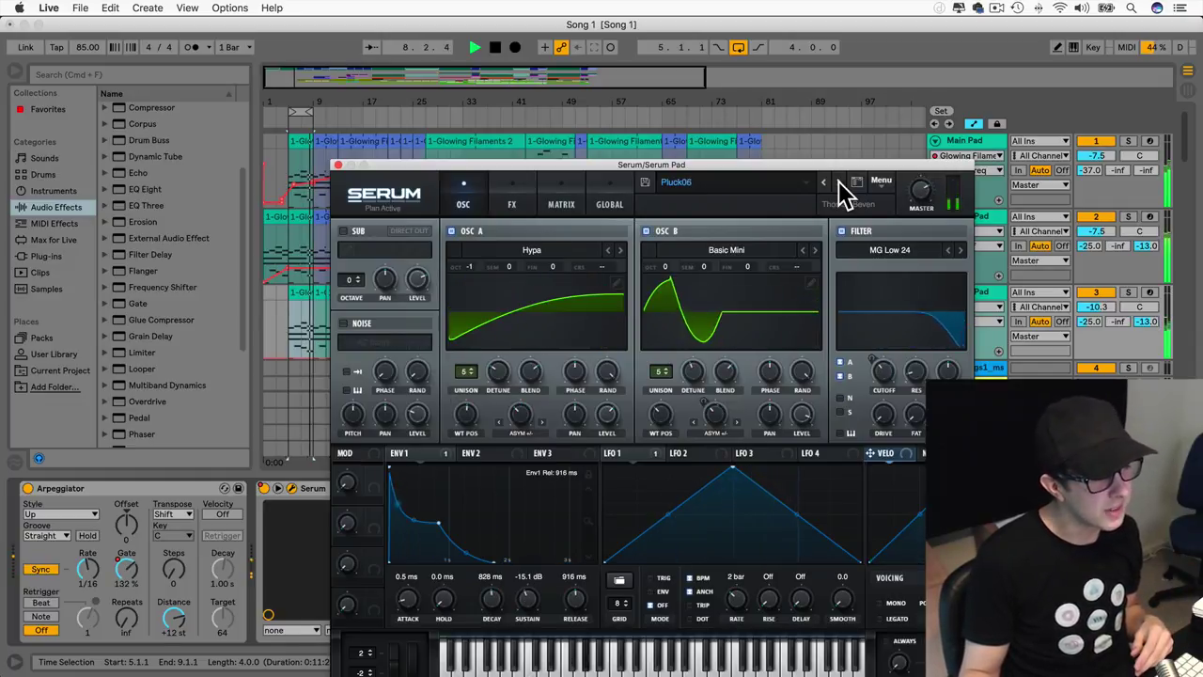
pyautogui.click(838, 182)
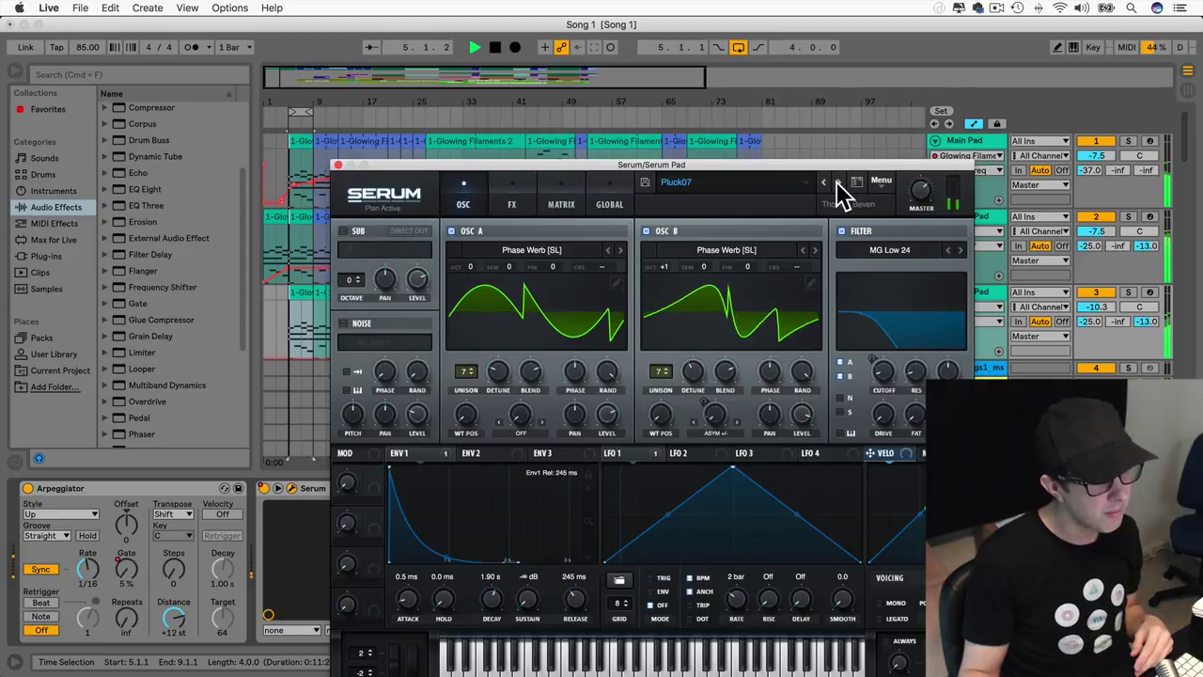
pyautogui.click(839, 181)
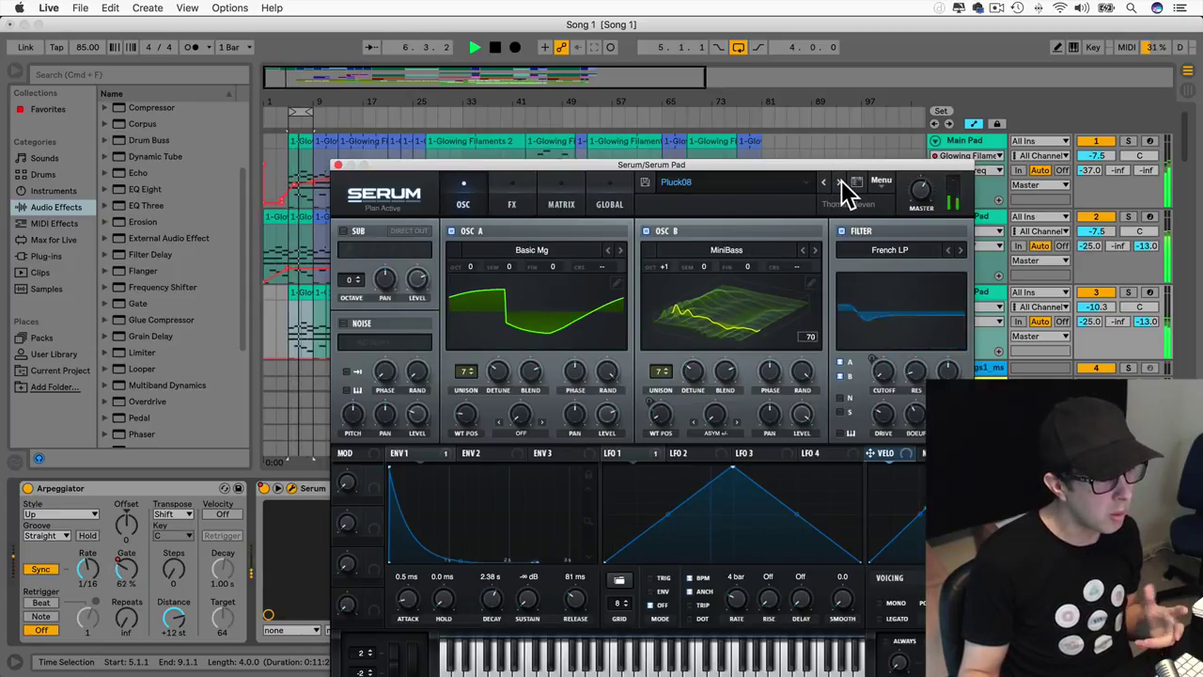
pyautogui.click(838, 181)
pyautogui.click(839, 182)
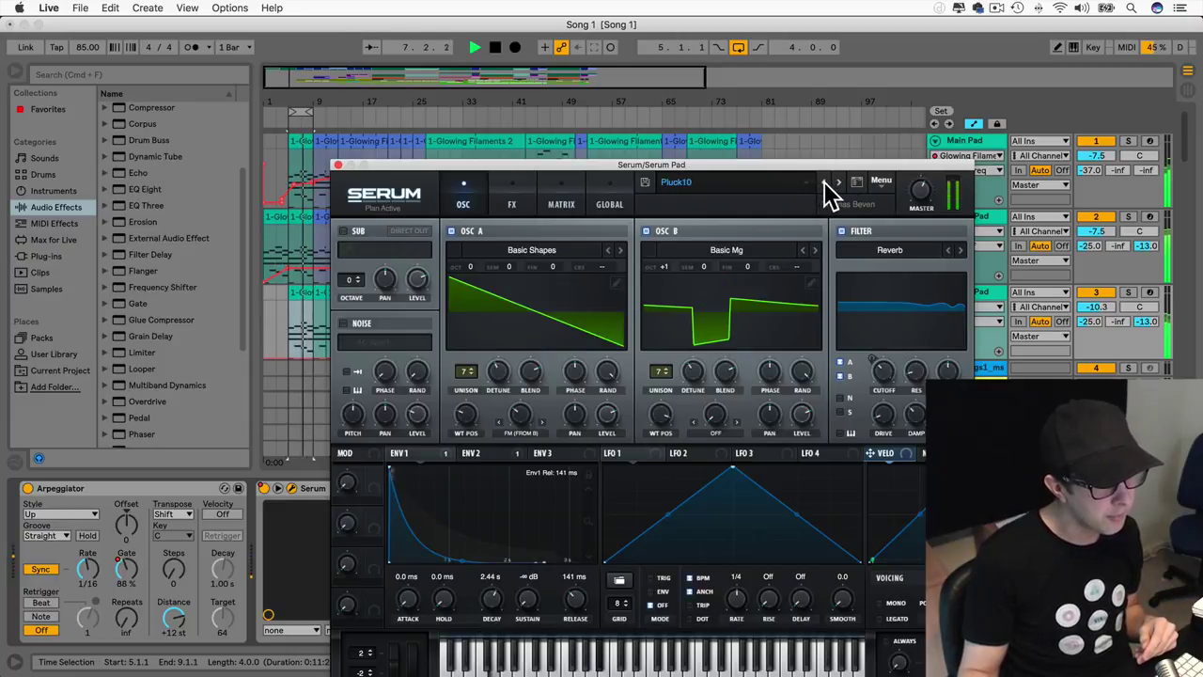
pyautogui.click(824, 183)
pyautogui.click(820, 182)
# Step: Move the Serum window higher and lower the reverb mix to about 19%
pyautogui.moveTo(768, 168); pyautogui.dragTo(757, 103)
pyautogui.click(501, 137)
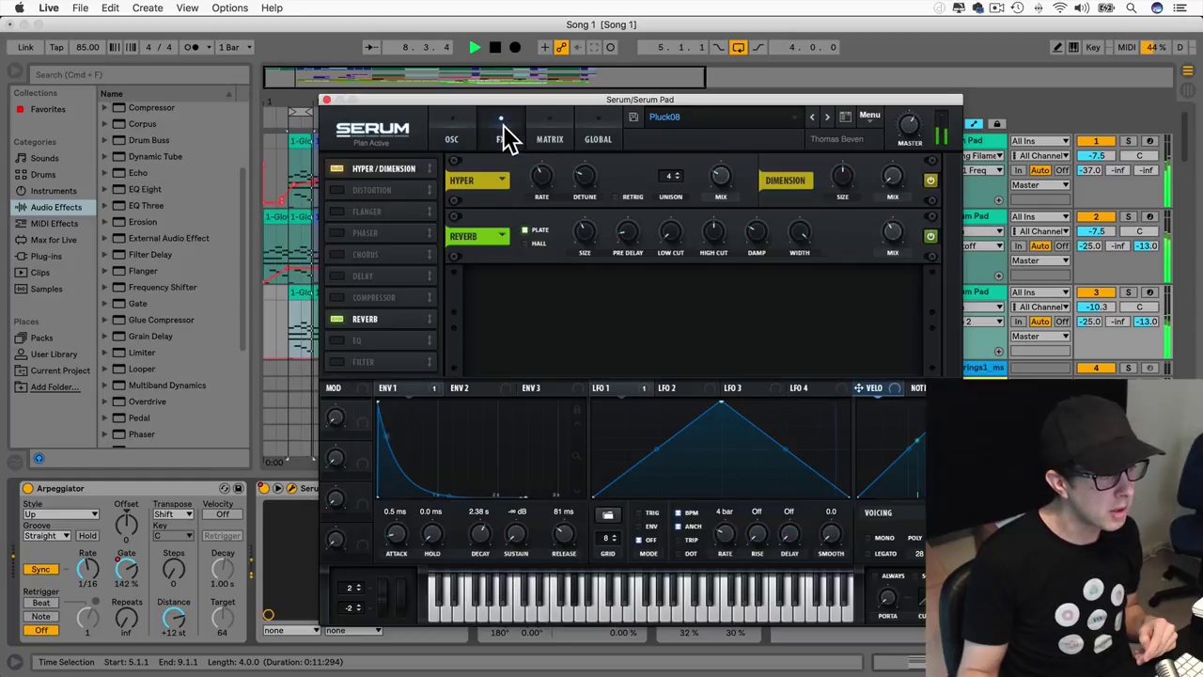
pyautogui.moveTo(892, 230); pyautogui.dragTo(893, 264)
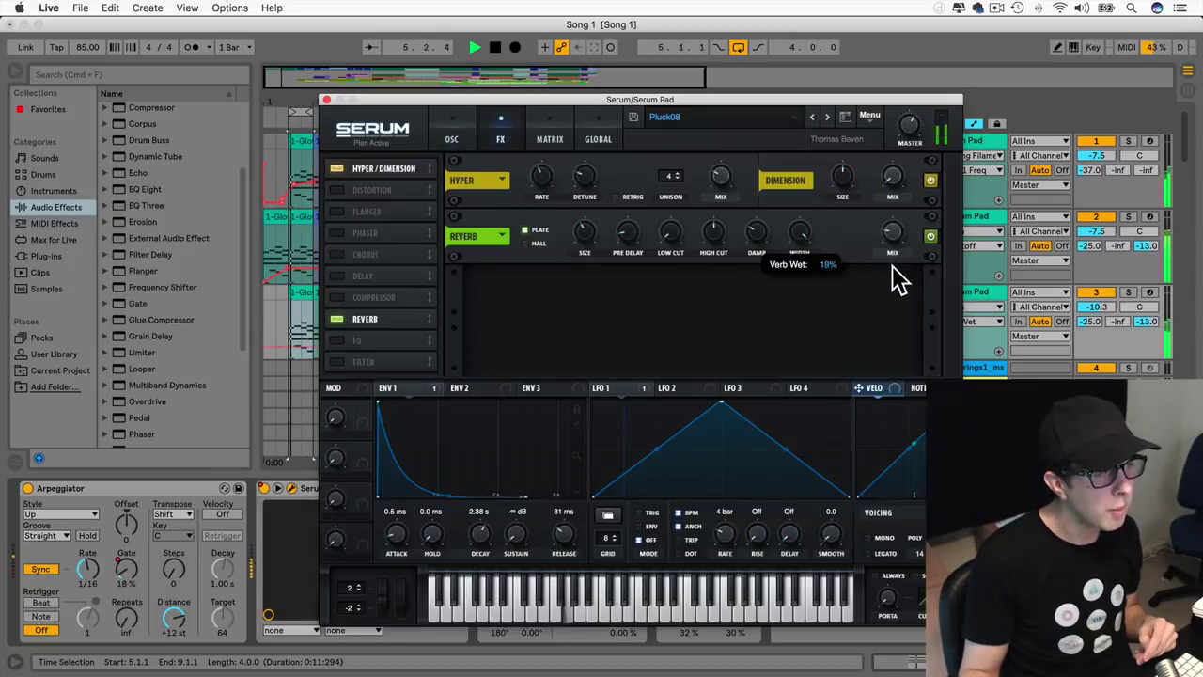
# Step: Set oscillator B to 11 unison voices and oscillator A to 8, adjusting their detune
pyautogui.click(452, 138)
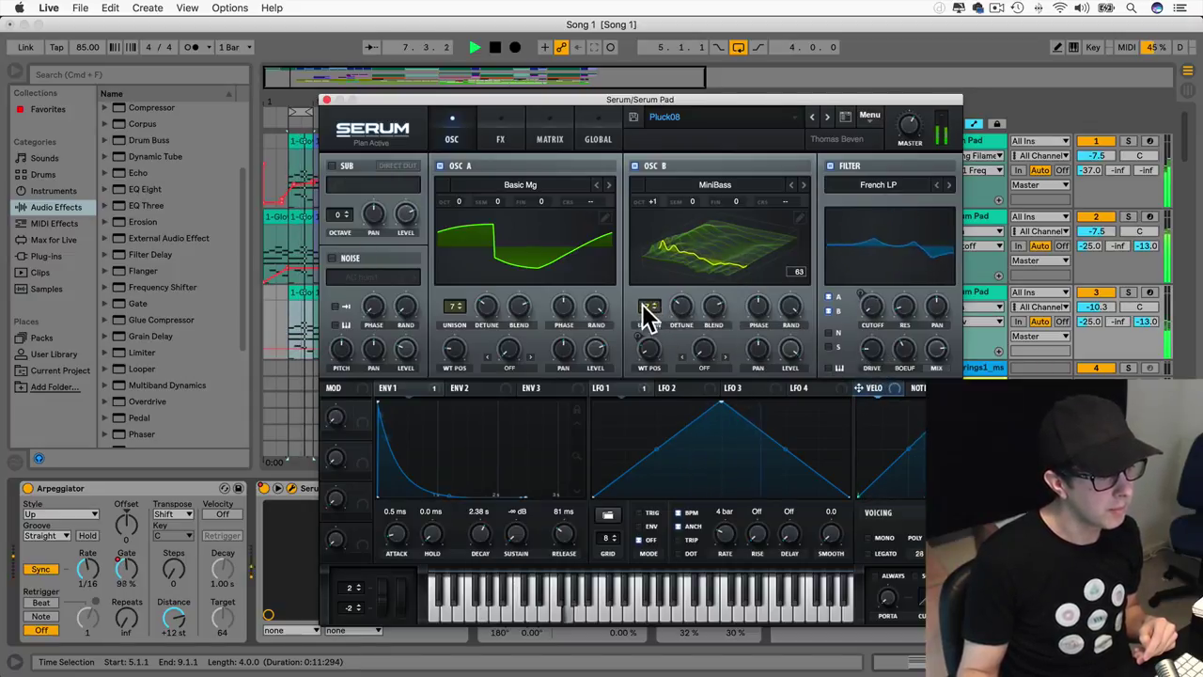
pyautogui.moveTo(649, 310); pyautogui.dragTo(648, 271)
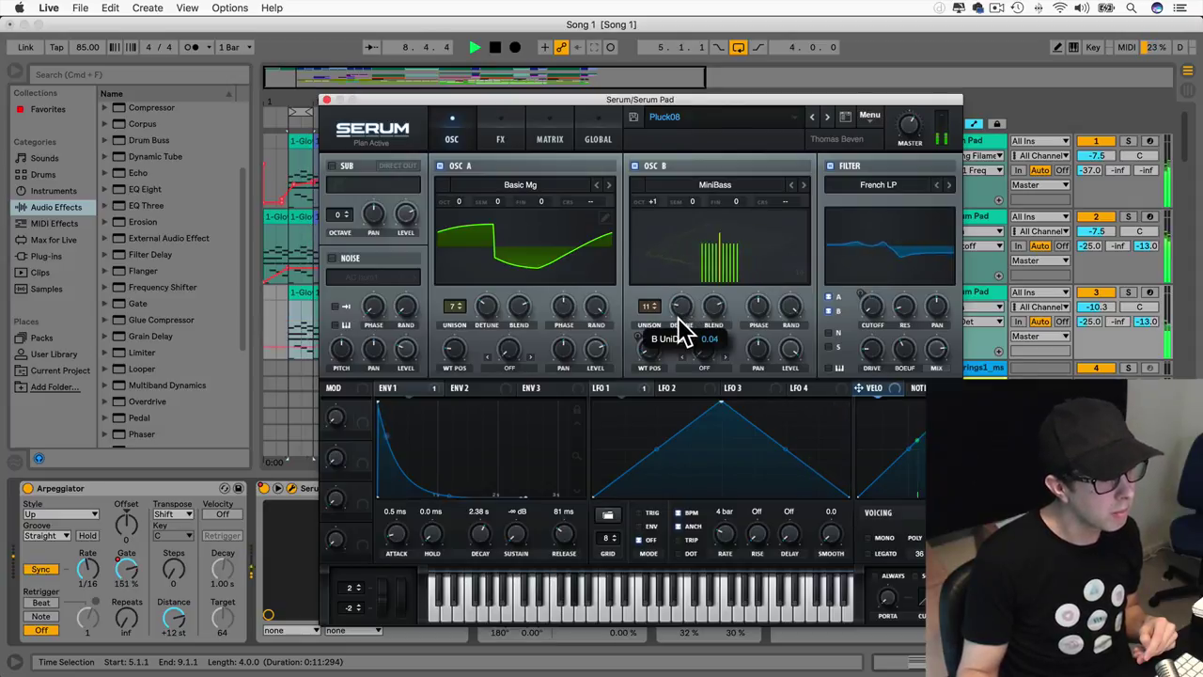
pyautogui.moveTo(460, 311); pyautogui.dragTo(489, 254)
# Step: Turn on the sub oscillator and turn off oscillators A and B
pyautogui.click(332, 167)
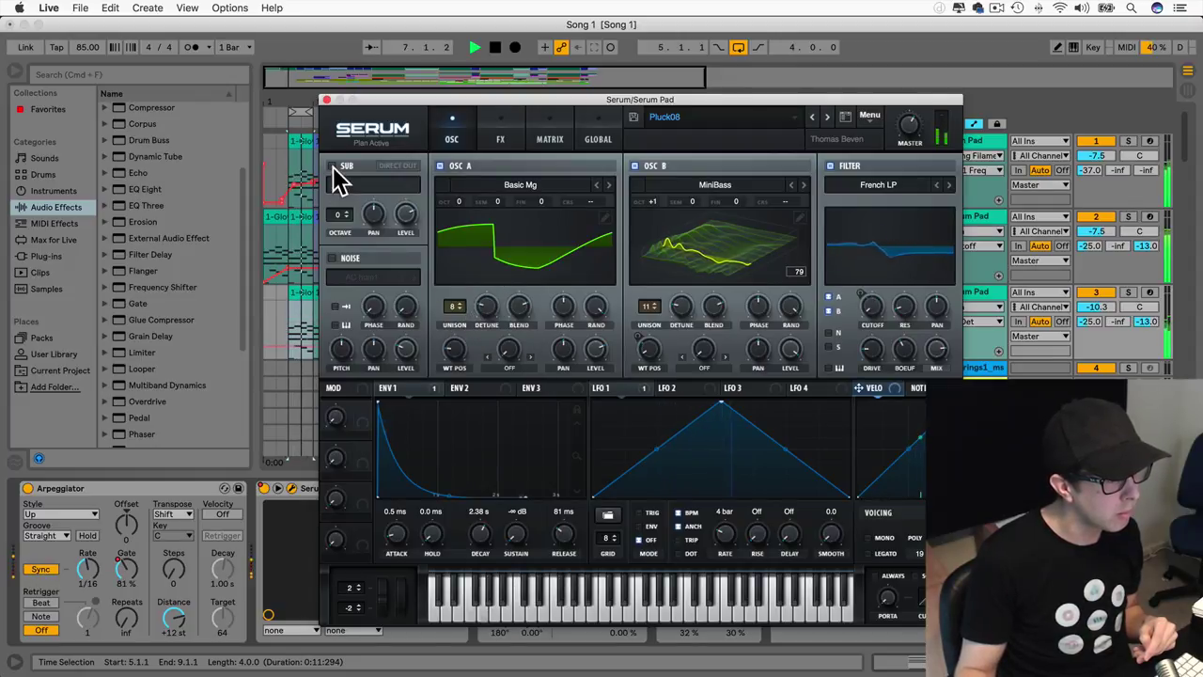
pyautogui.click(440, 166)
pyautogui.click(635, 165)
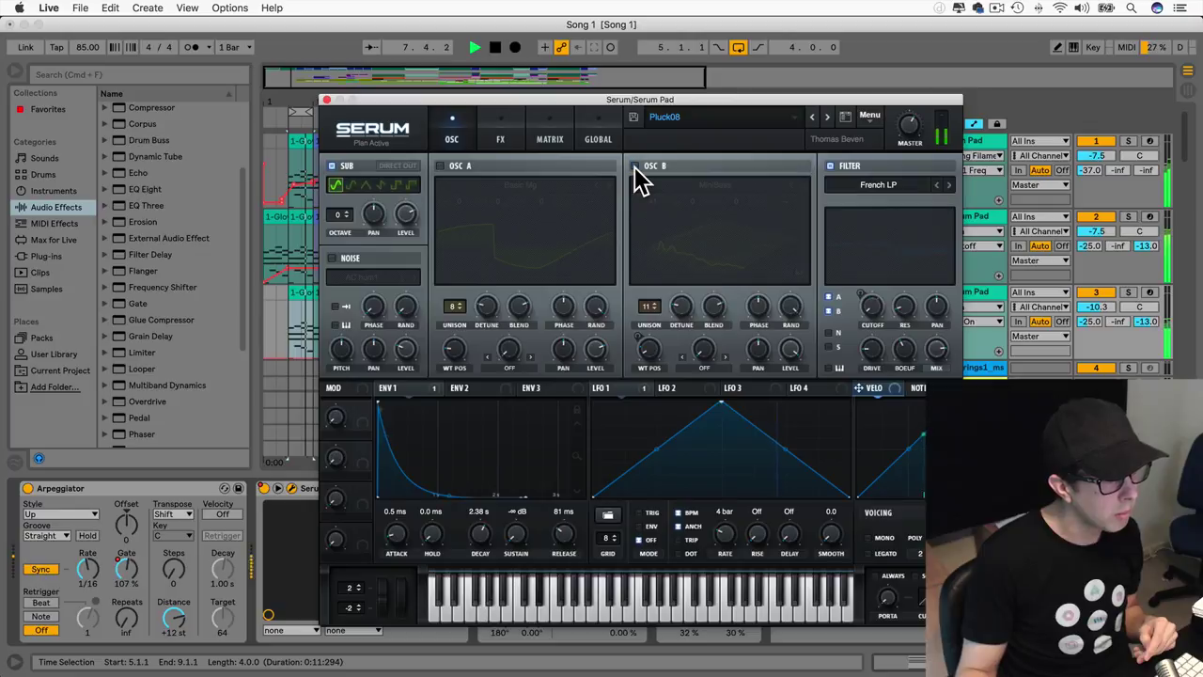
# Step: Set the sub oscillator to the sine shape at octave 2, trying the noise oscillator and octave 1 for comparison
pyautogui.moveTo(346, 205); pyautogui.dragTo(347, 199)
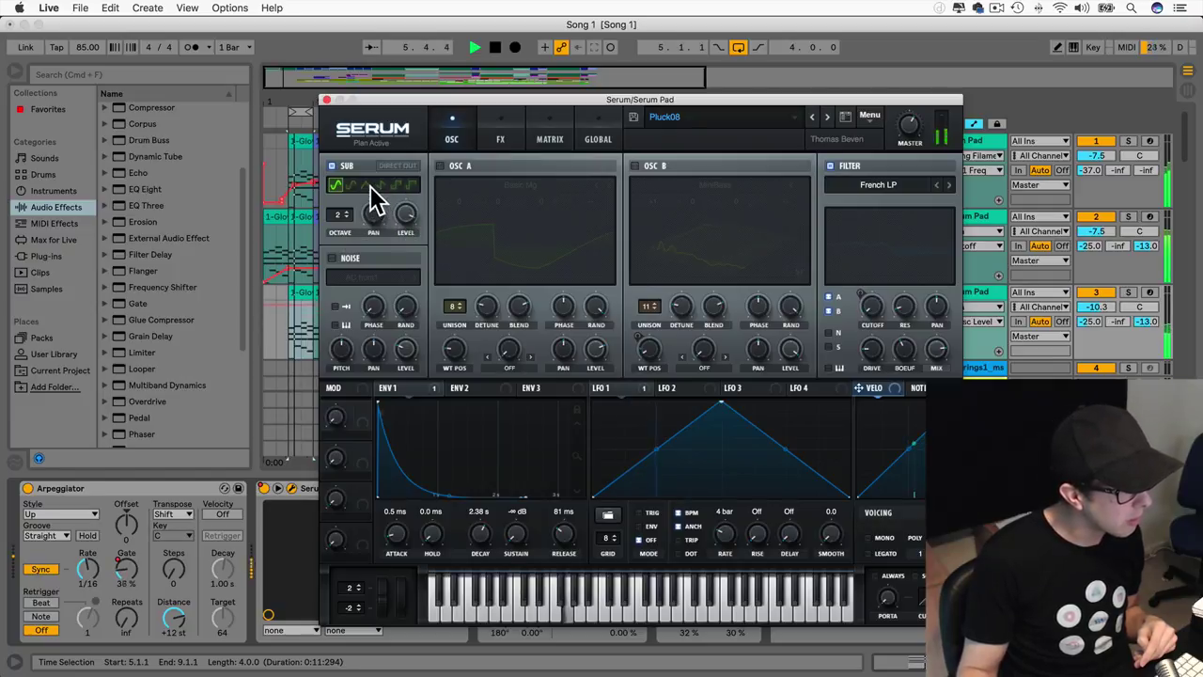
pyautogui.click(338, 185)
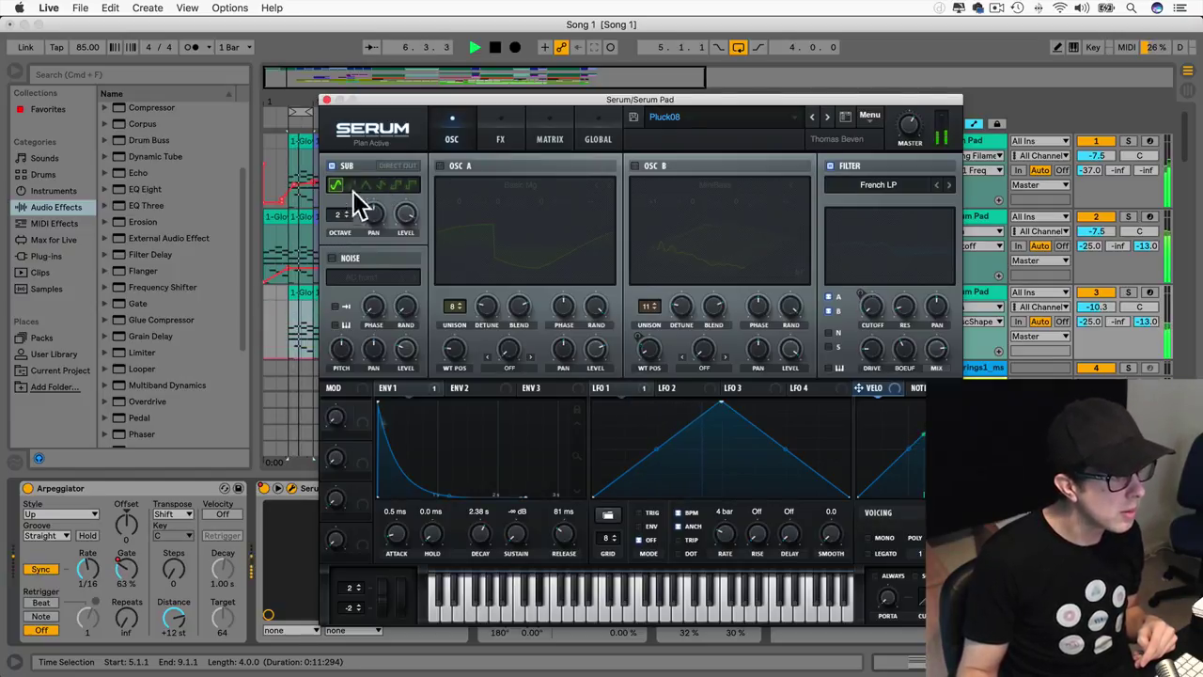
pyautogui.click(334, 260)
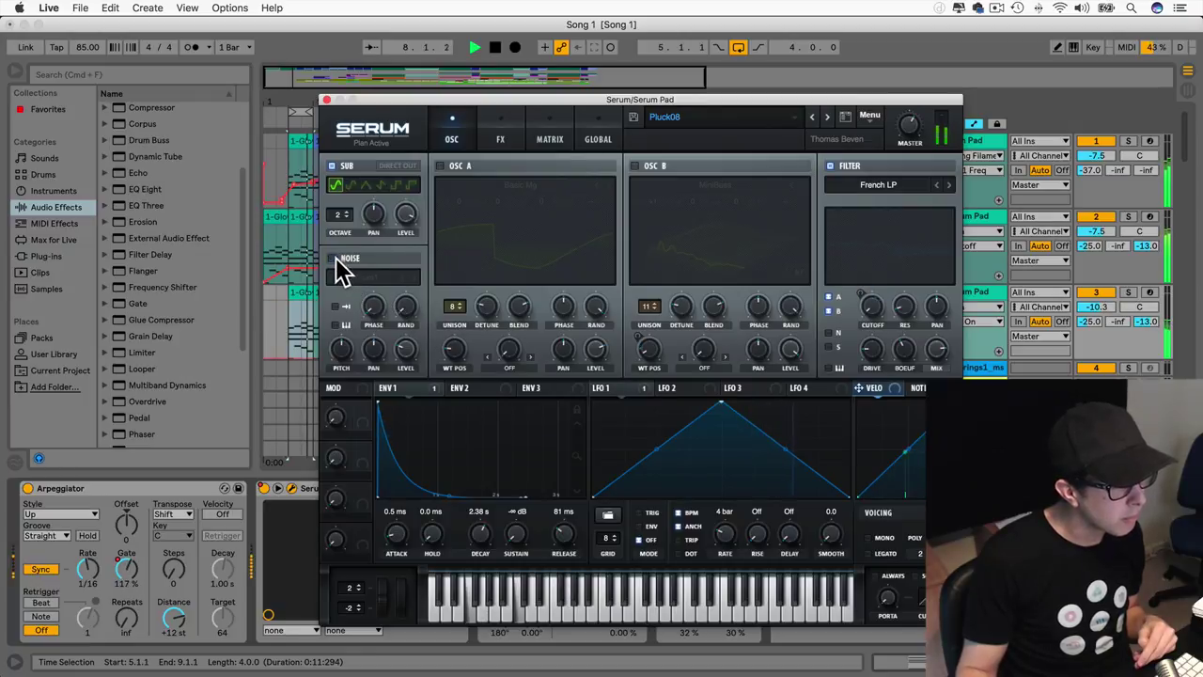
pyautogui.click(337, 185)
pyautogui.moveTo(340, 213)
pyautogui.mouseDown()
pyautogui.moveTo(340, 232)
pyautogui.moveTo(342, 218)
pyautogui.mouseUp()
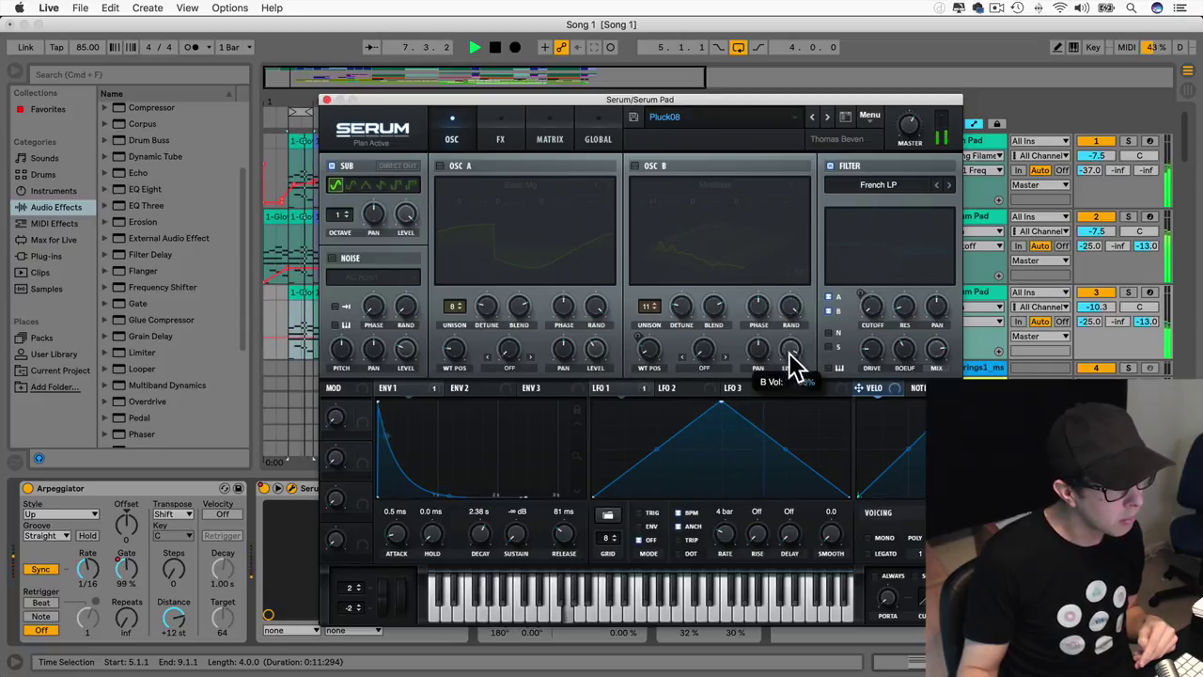
pyautogui.moveTo(347, 235); pyautogui.dragTo(341, 215)
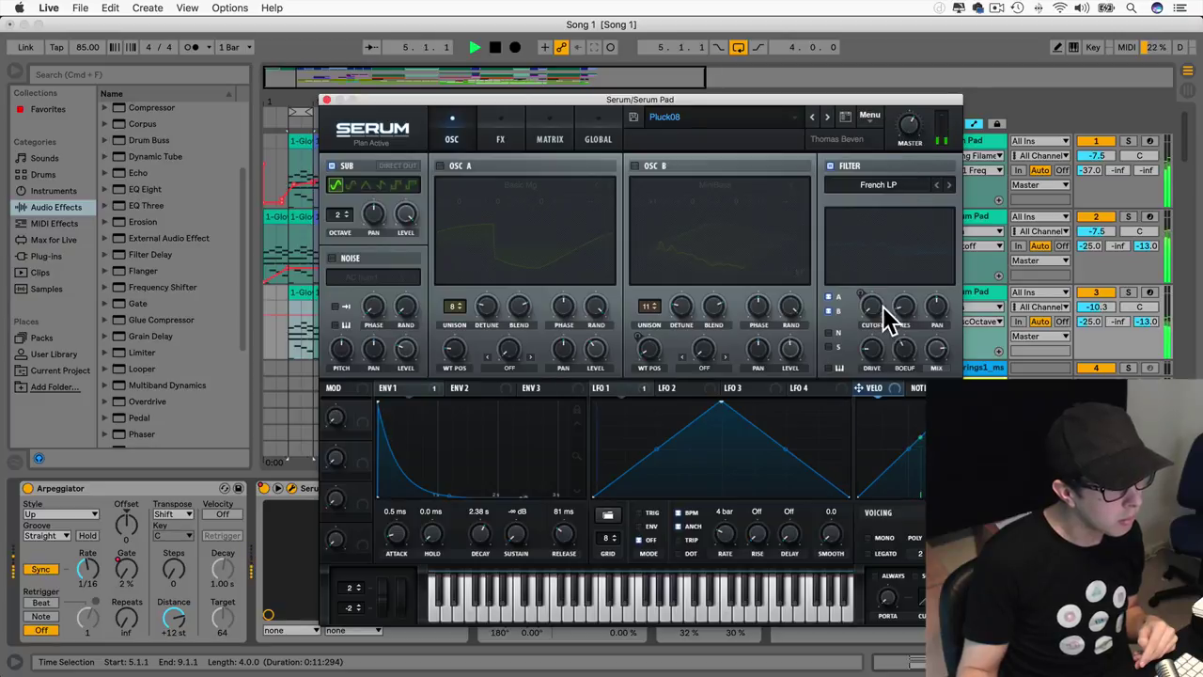
# Step: Route the sub oscillator through the French LP filter and adjust the filter cutoff
pyautogui.click(828, 347)
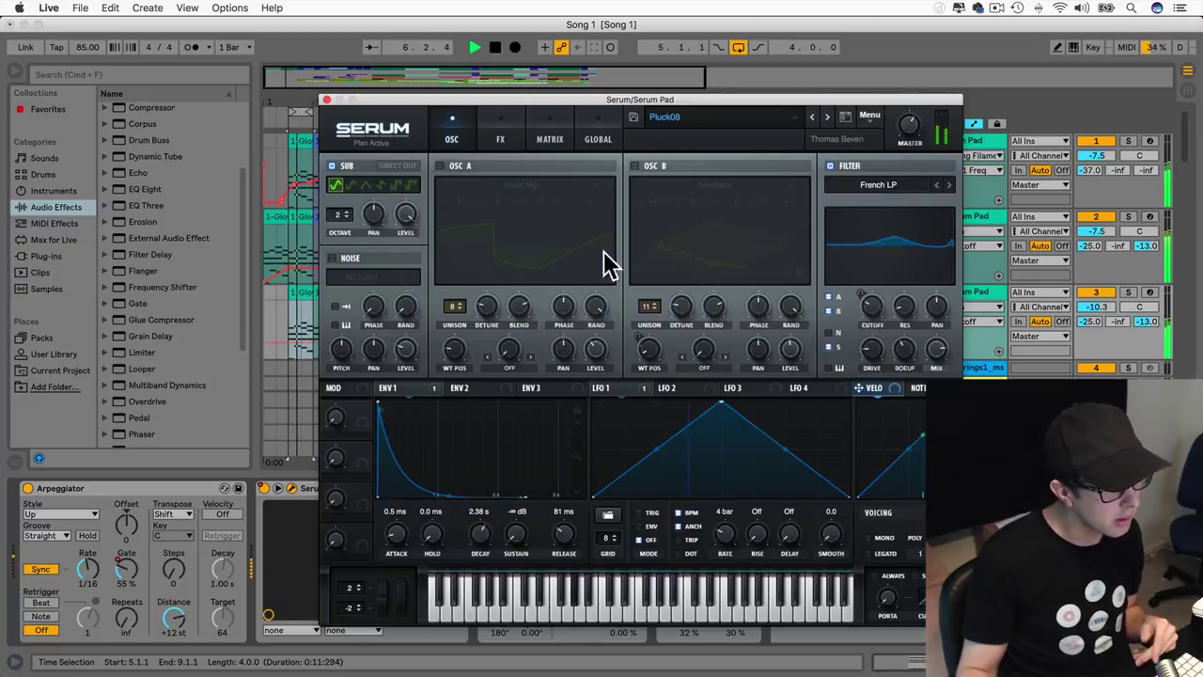
pyautogui.click(331, 166)
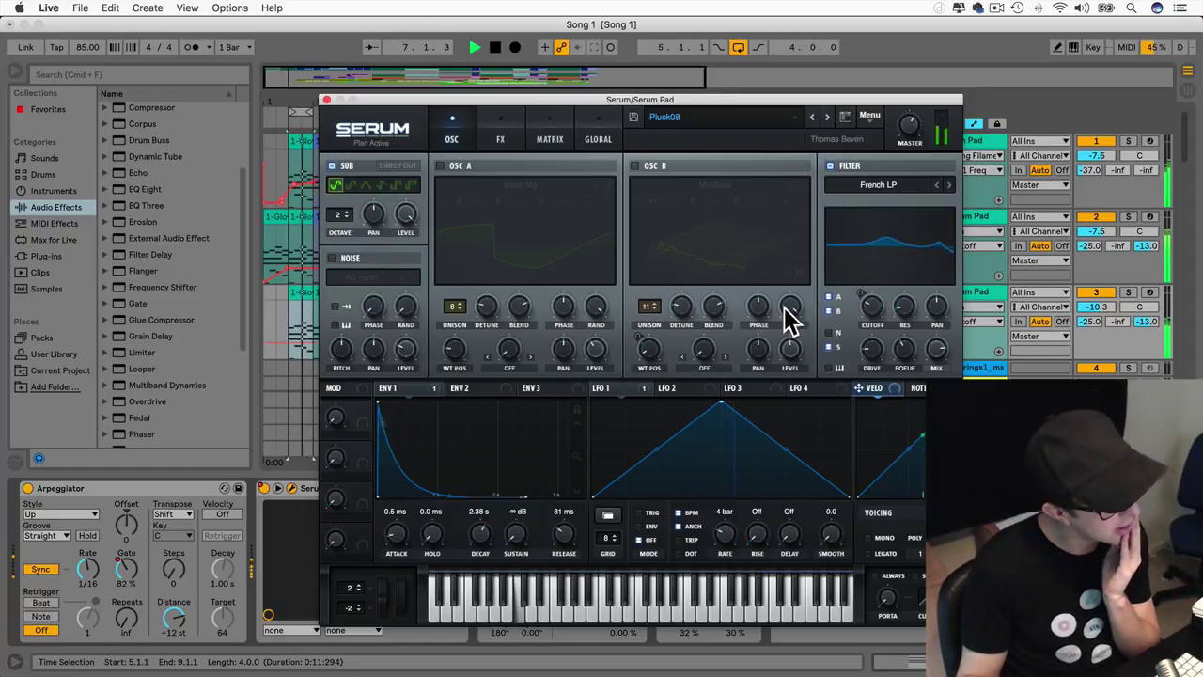
pyautogui.moveTo(870, 353)
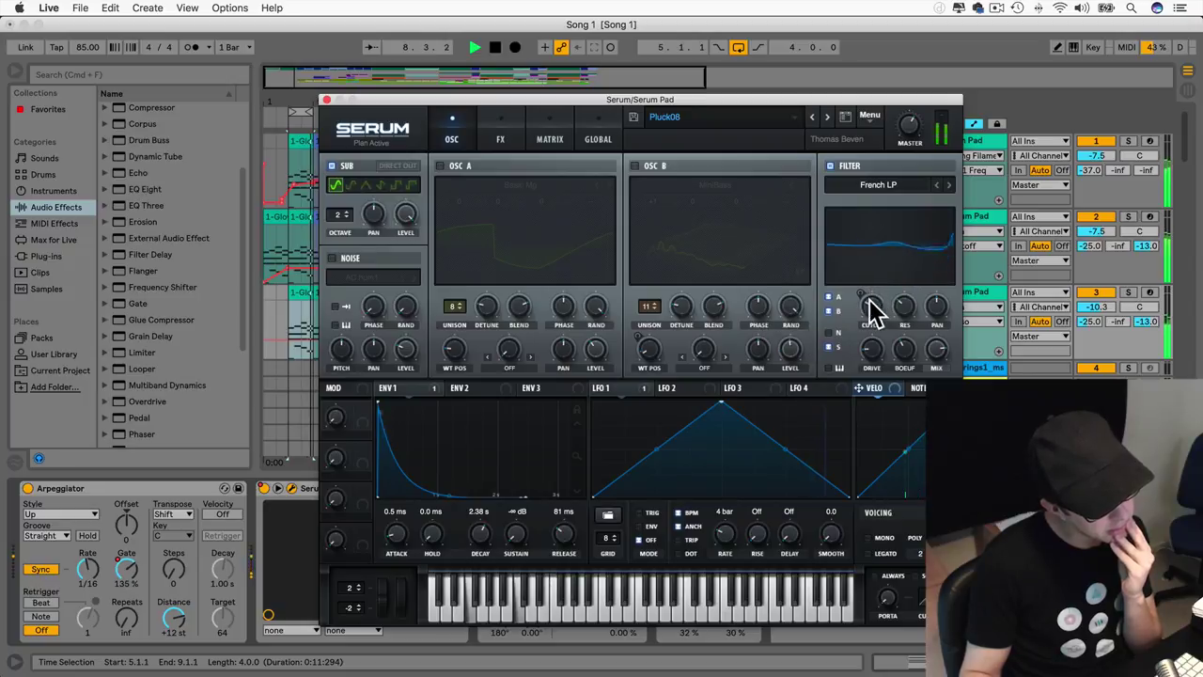
pyautogui.moveTo(872, 289)
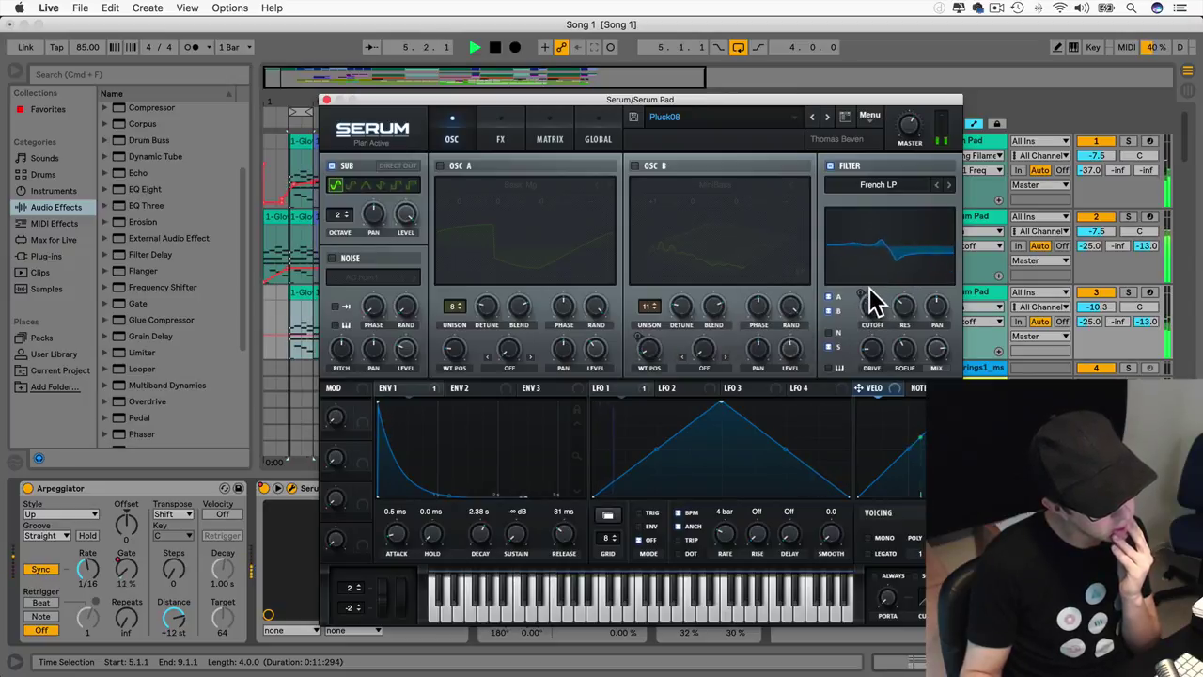
# Step: Compare the sound with the Hyper/Dimension effect bypassed and readjust the reverb mix
pyautogui.click(501, 143)
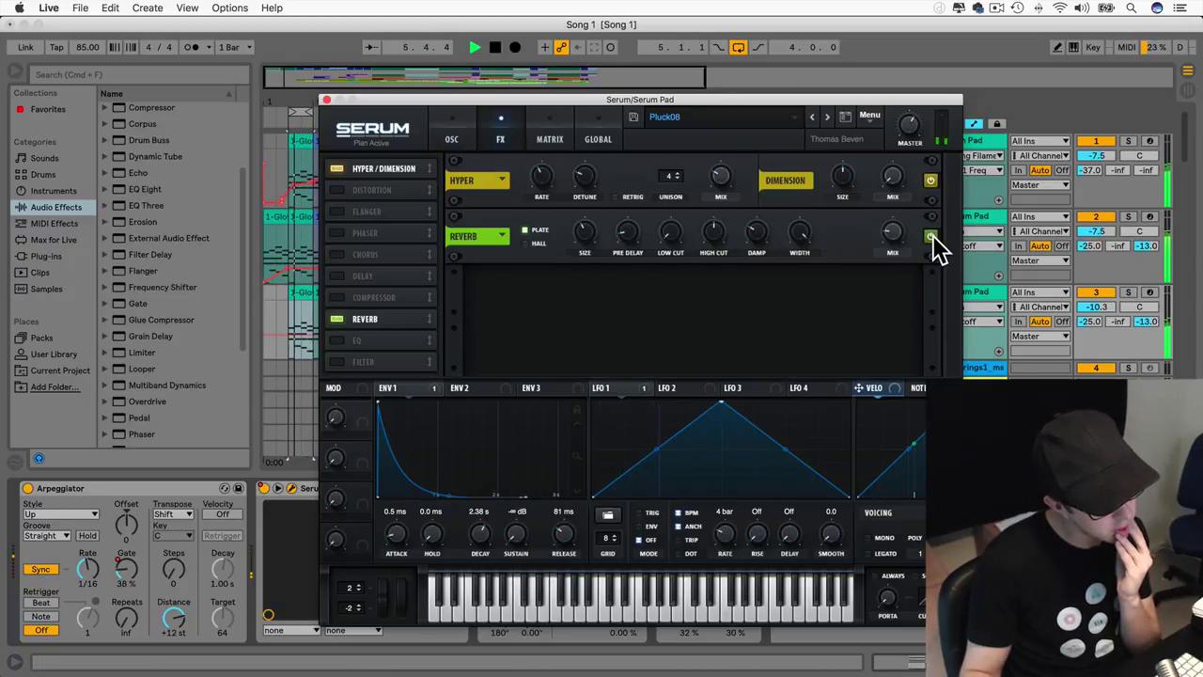
pyautogui.click(929, 180)
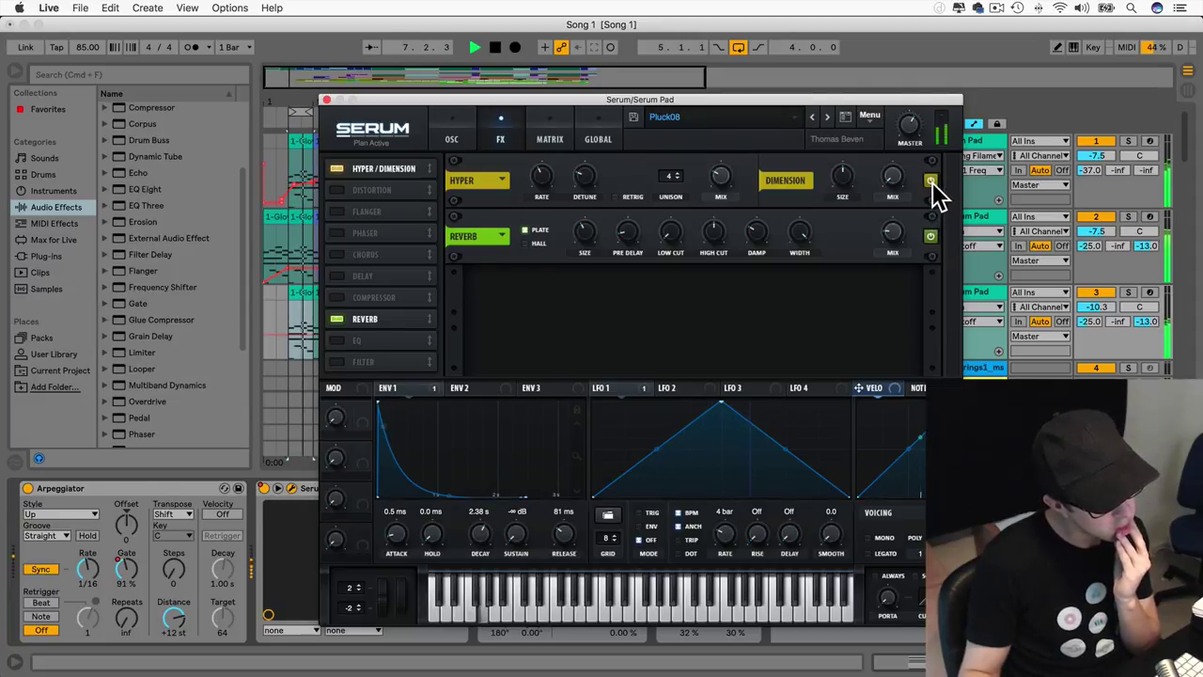
pyautogui.moveTo(895, 233)
pyautogui.mouseDown()
pyautogui.moveTo(890, 185)
pyautogui.moveTo(892, 248)
pyautogui.mouseUp()
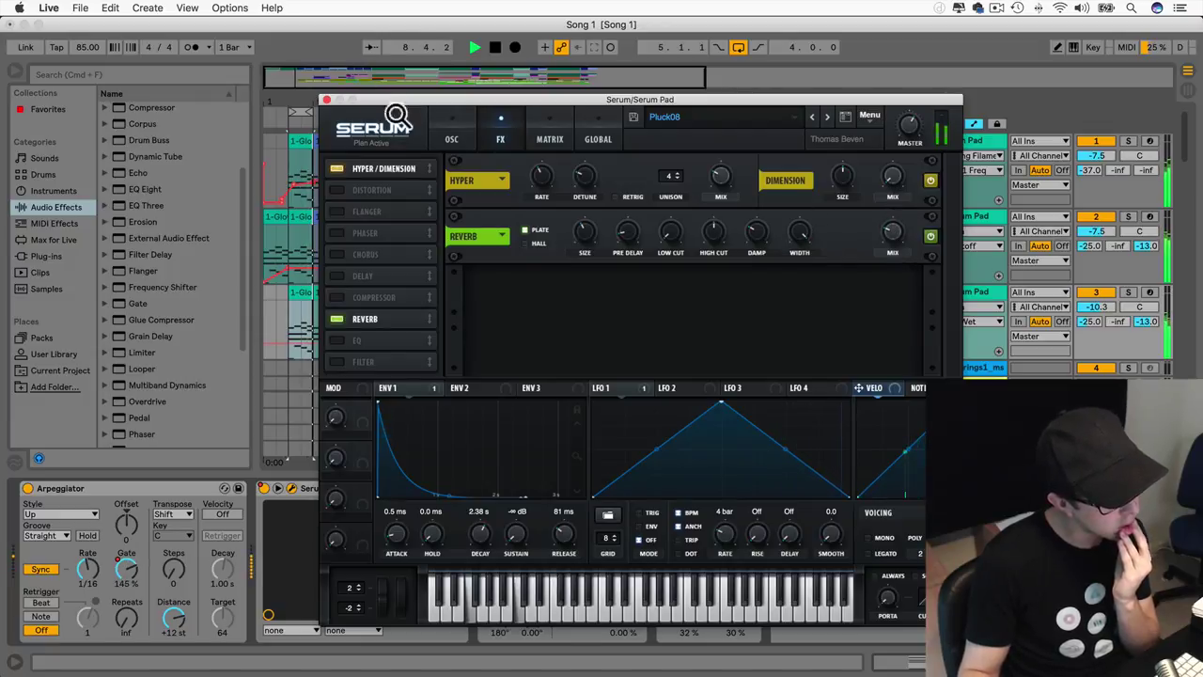
# Step: Set the attack of Envelope 1 to 29 ms
pyautogui.click(455, 138)
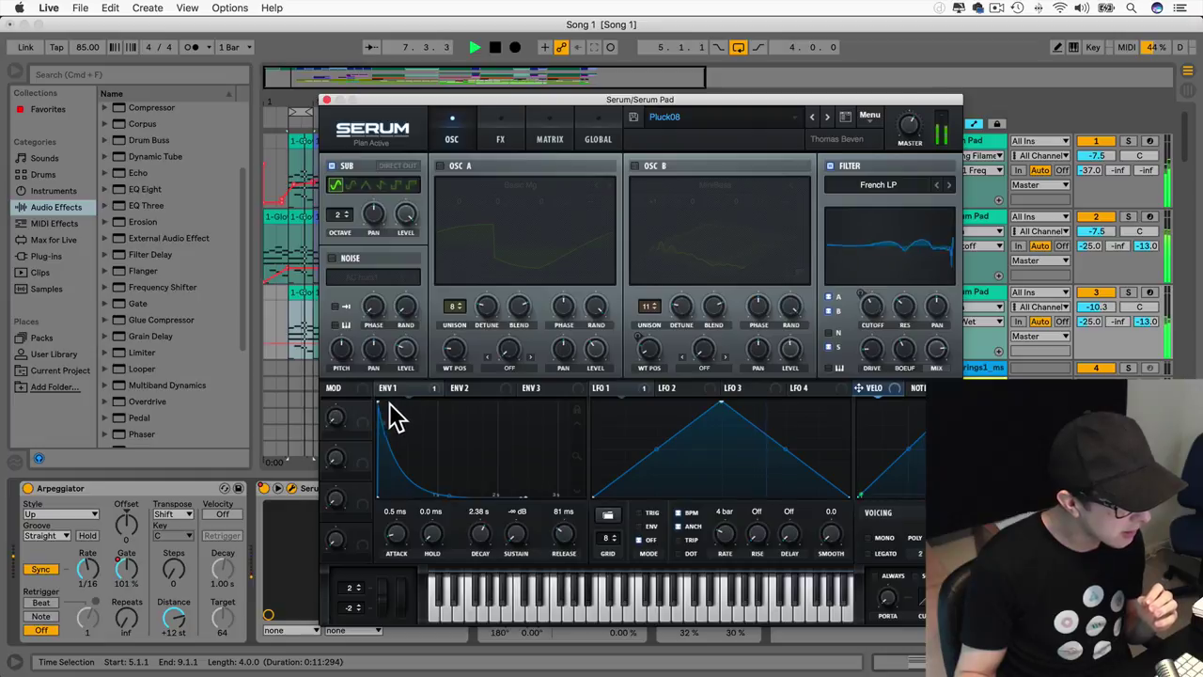
pyautogui.moveTo(392, 404)
pyautogui.mouseDown()
pyautogui.moveTo(425, 407)
pyautogui.moveTo(394, 403)
pyautogui.mouseUp()
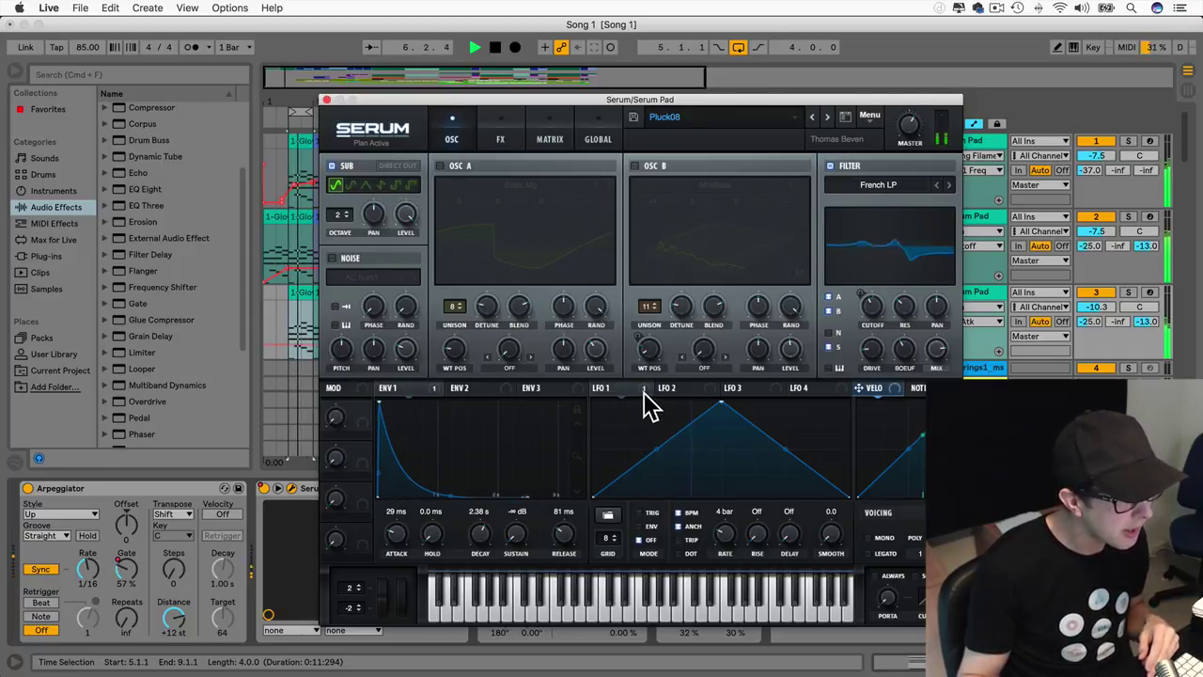
# Step: Assign LFO 1 to the filter cutoff and set the LFO rate to 1/8
pyautogui.moveTo(646, 388)
pyautogui.moveTo(645, 390); pyautogui.dragTo(872, 310)
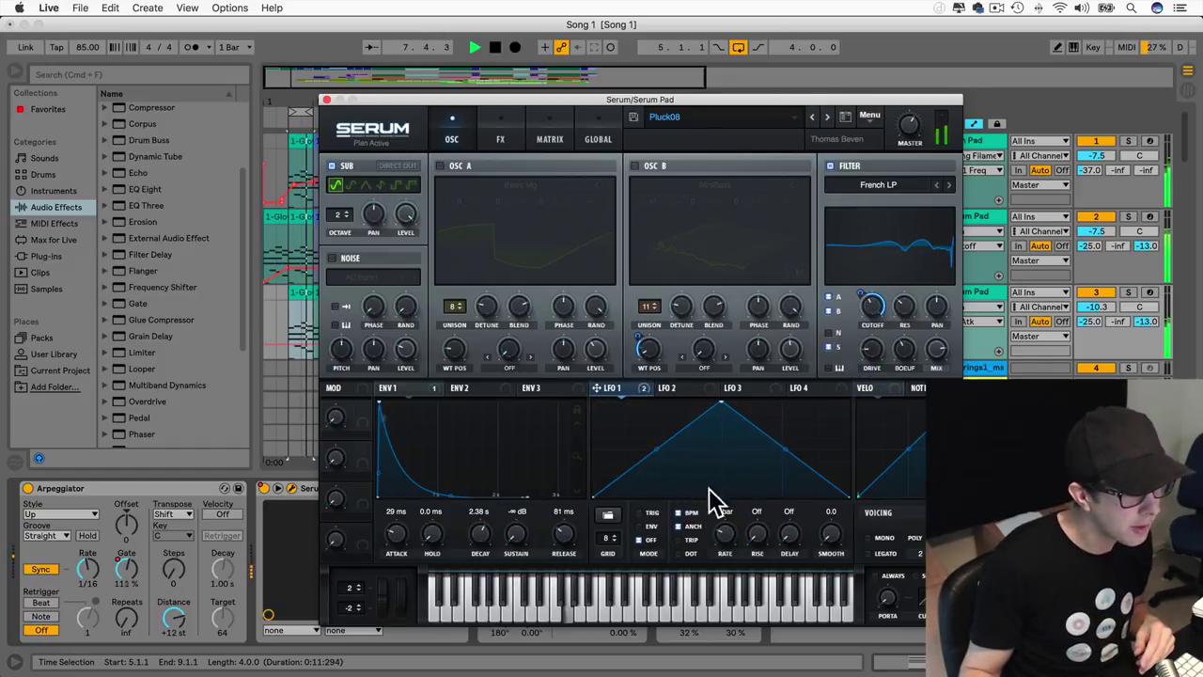
pyautogui.moveTo(721, 529); pyautogui.dragTo(723, 481)
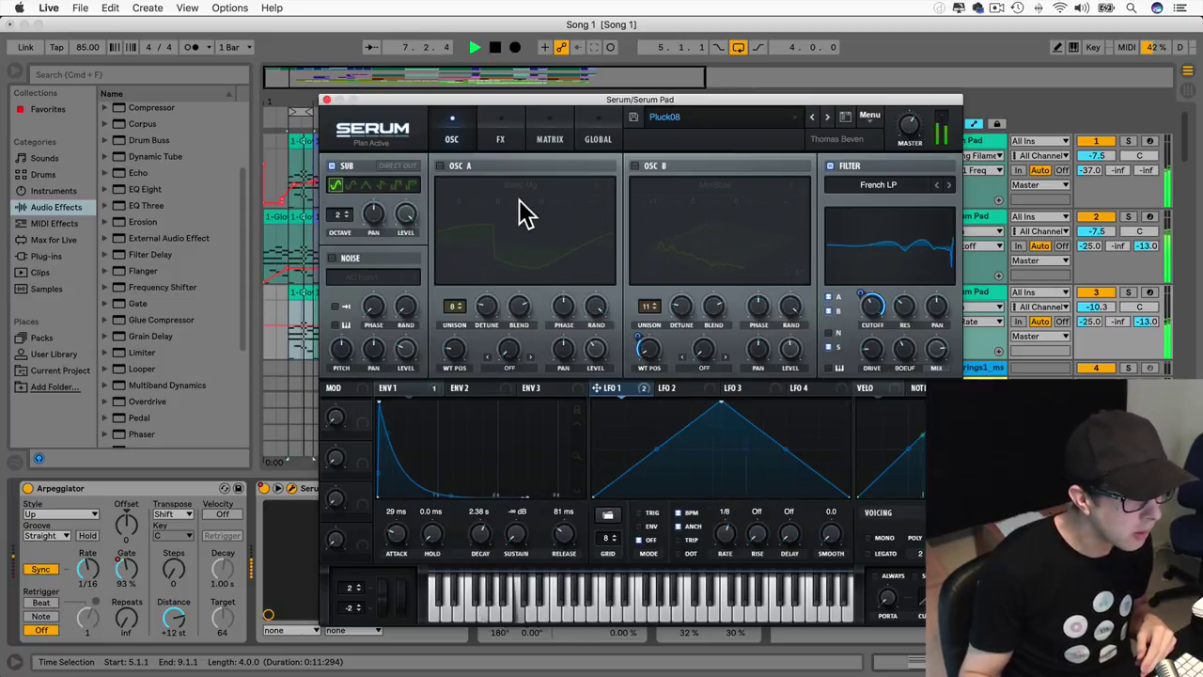
# Step: Try oscillator A together with the sub oscillator
pyautogui.click(446, 169)
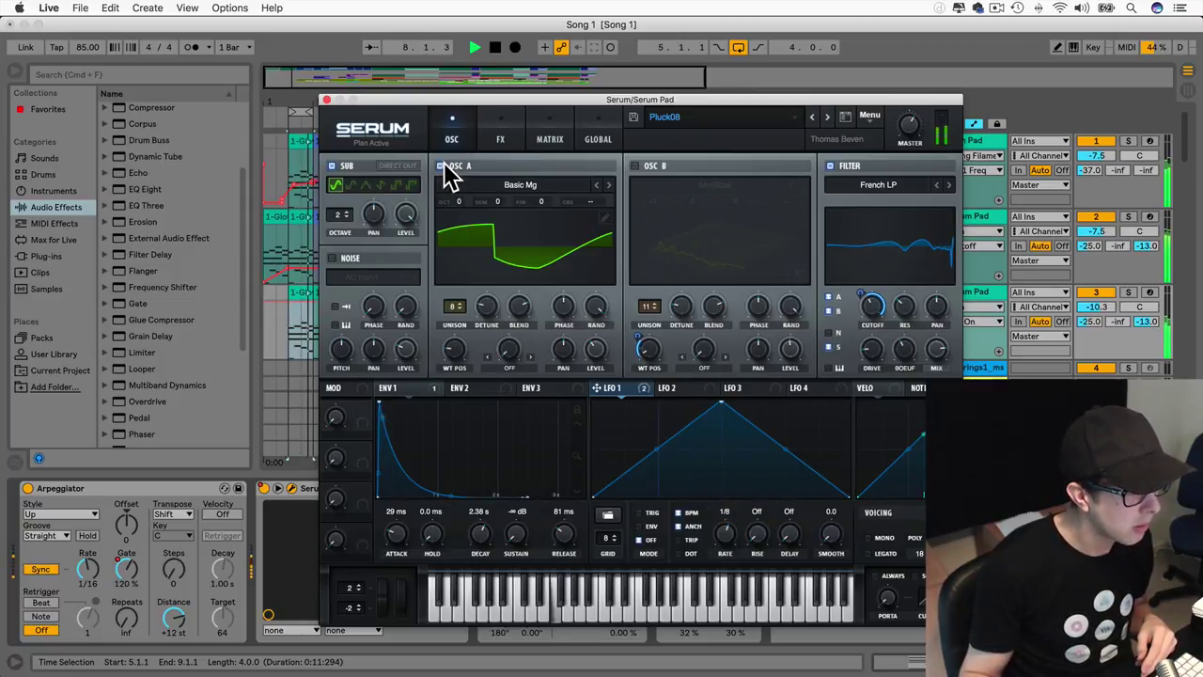
pyautogui.click(458, 167)
# Step: Enable the Tube distortion effect and set its drive to about 37%
pyautogui.click(498, 138)
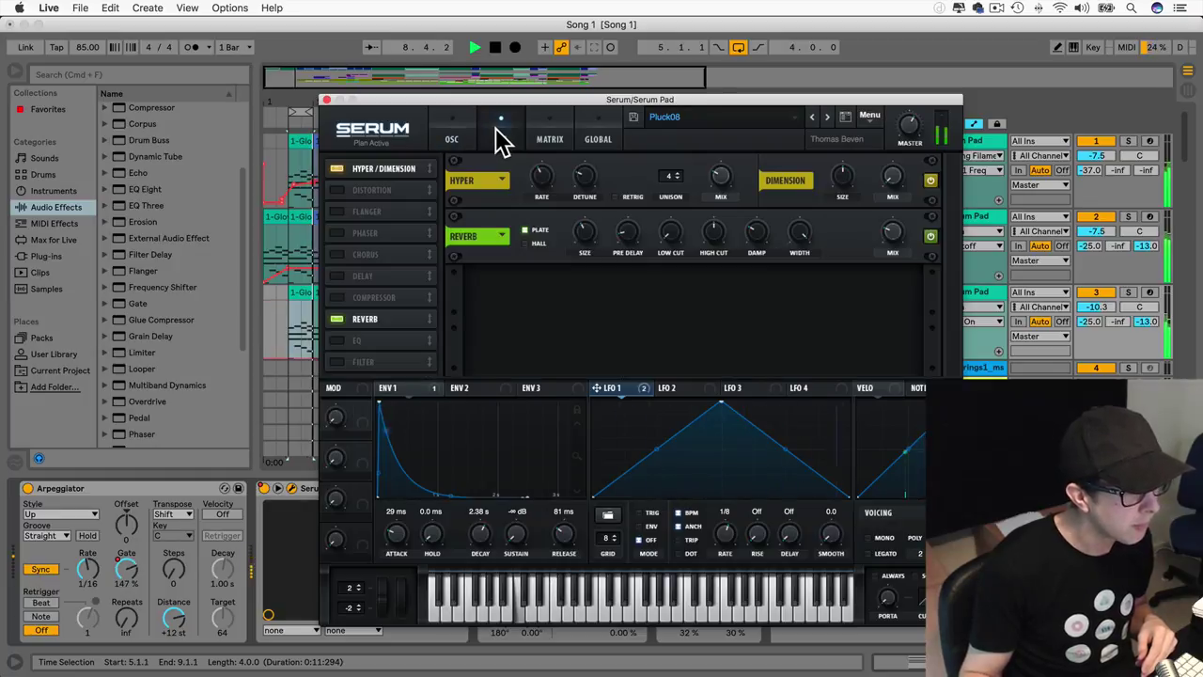
pyautogui.click(341, 188)
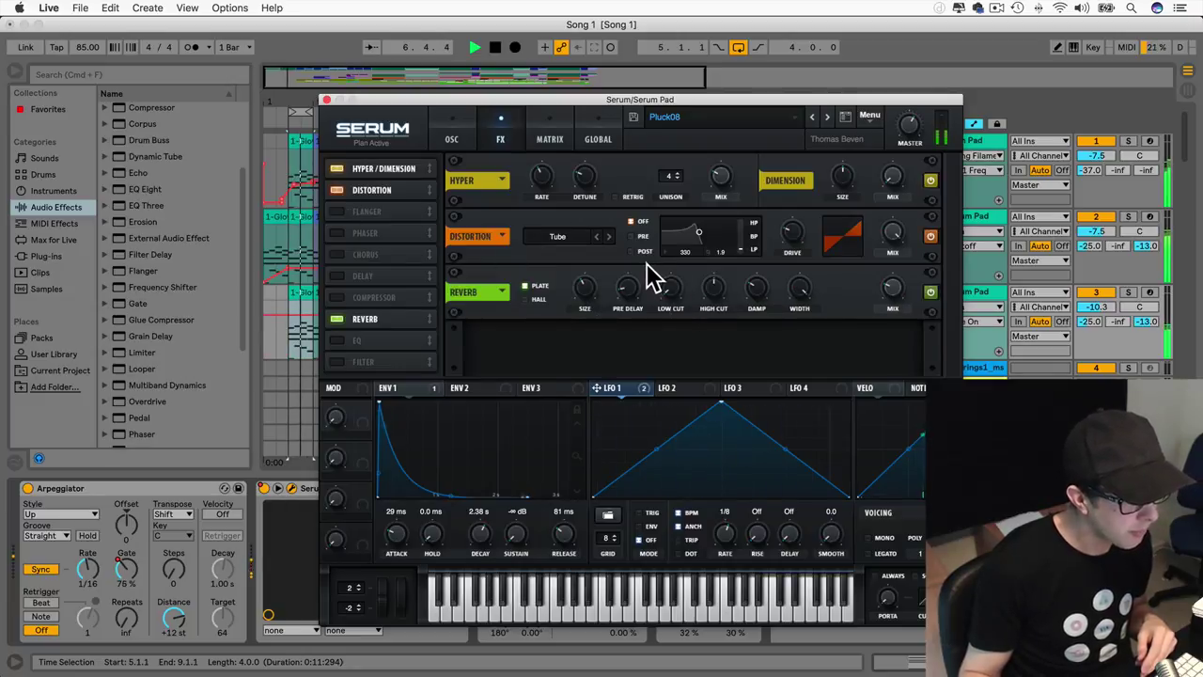
pyautogui.moveTo(788, 233); pyautogui.dragTo(782, 201)
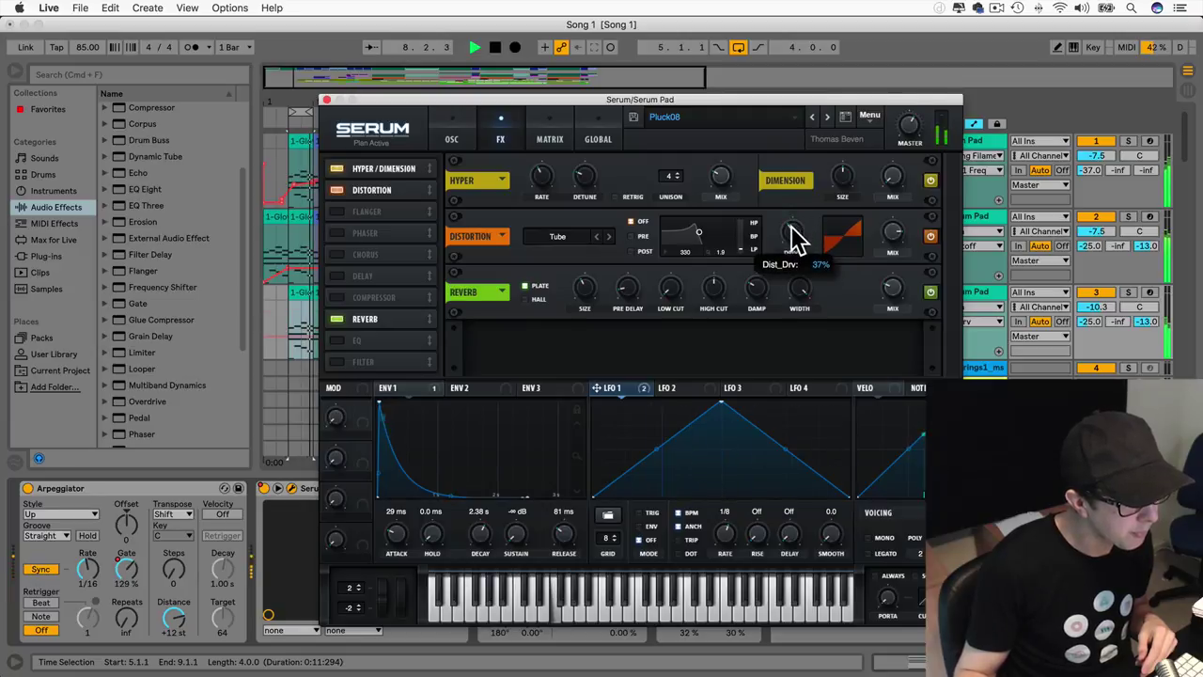
# Step: Set the Tube distortion drive to about 33% and close the Serum window
pyautogui.click(598, 236)
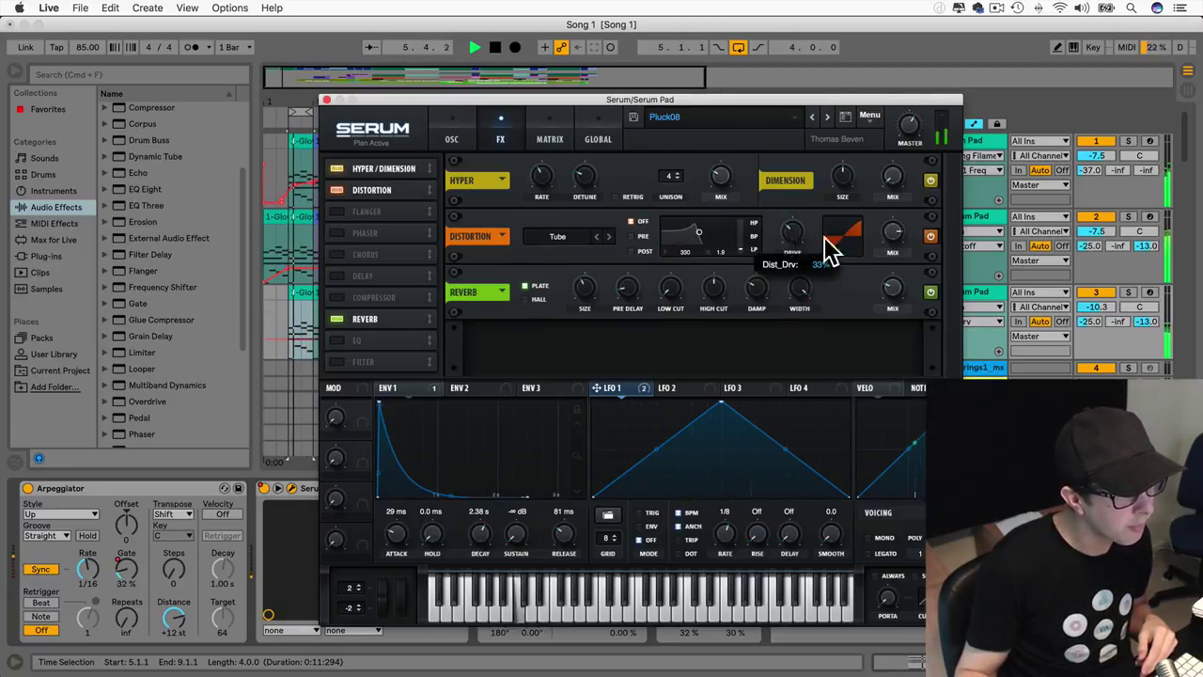
pyautogui.click(326, 99)
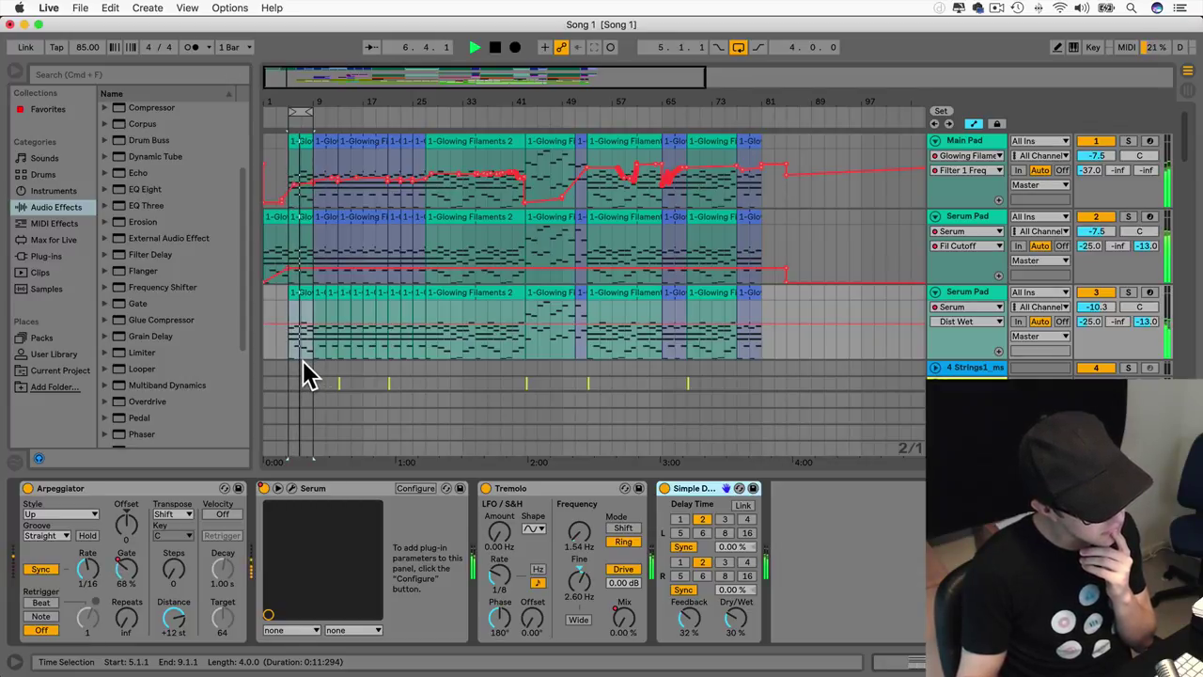
# Step: Try a Velocity MIDI effect ahead of the Arpeggiator, with Out Hi 25, Out Low 23 and its operation set to Velocity
pyautogui.click(52, 223)
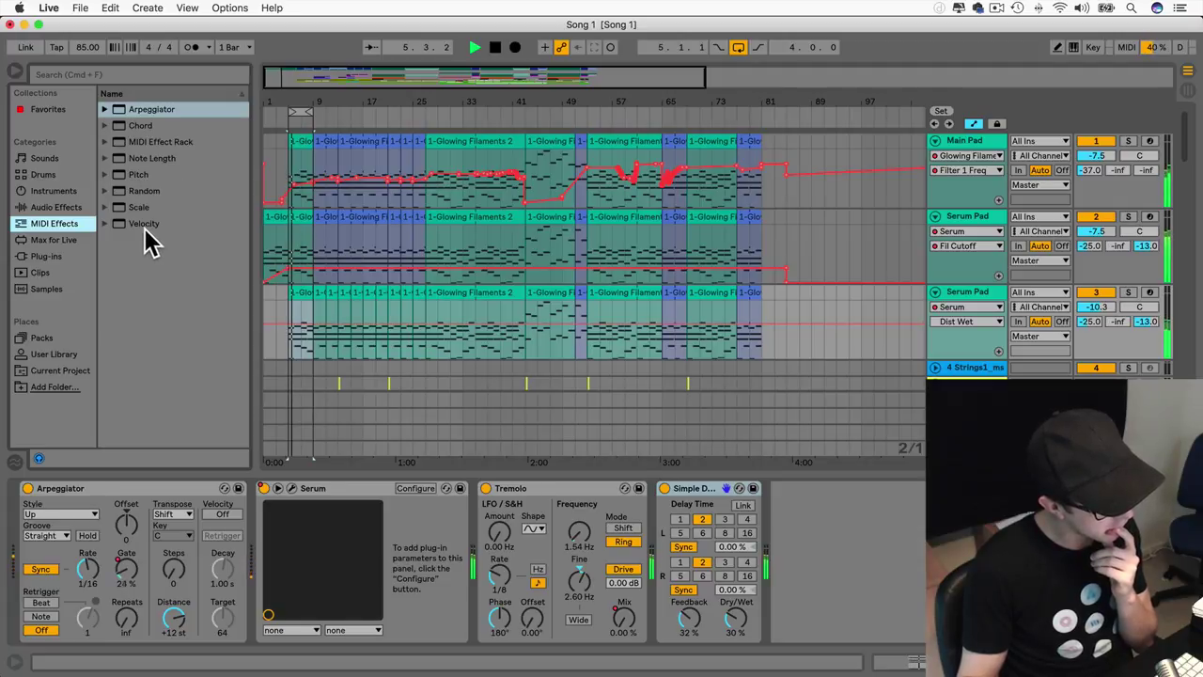
pyautogui.moveTo(160, 235); pyautogui.dragTo(25, 529)
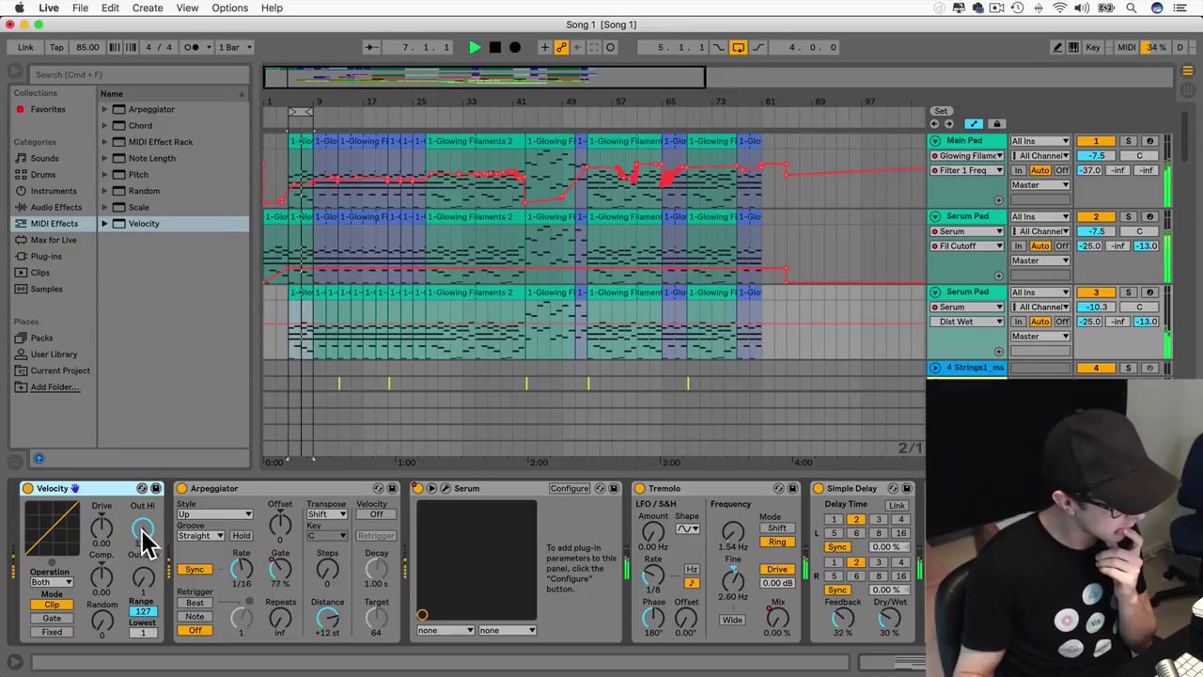
pyautogui.moveTo(143, 529); pyautogui.dragTo(143, 560)
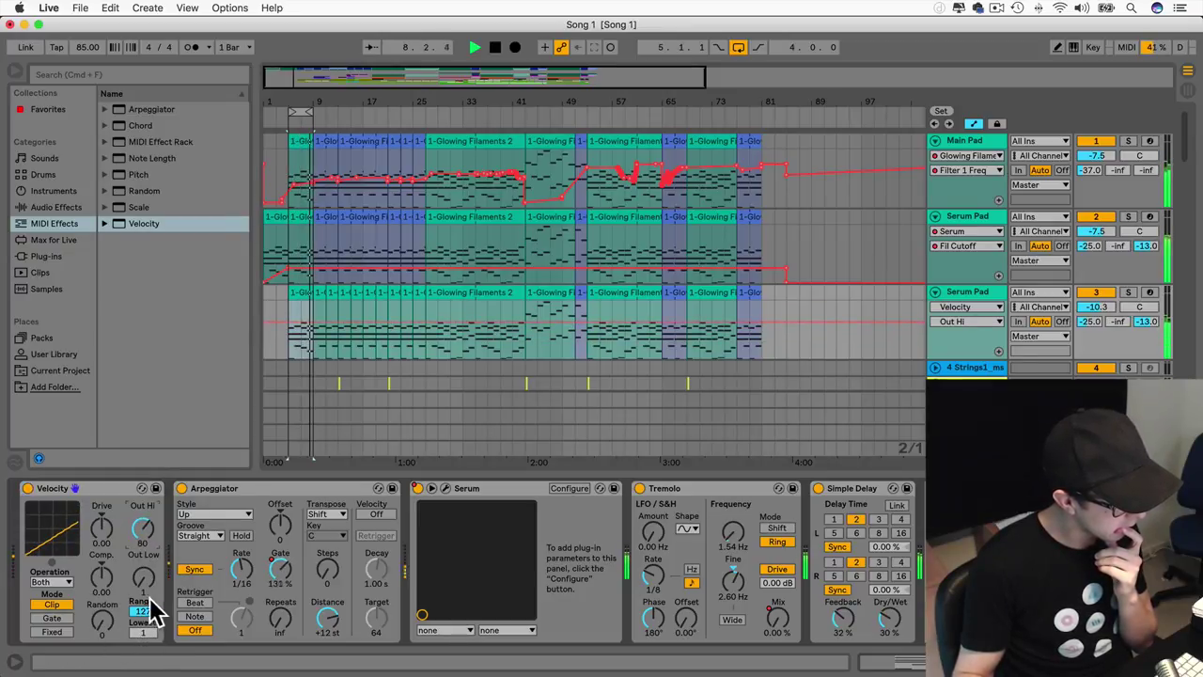
pyautogui.moveTo(146, 576); pyautogui.dragTo(143, 628)
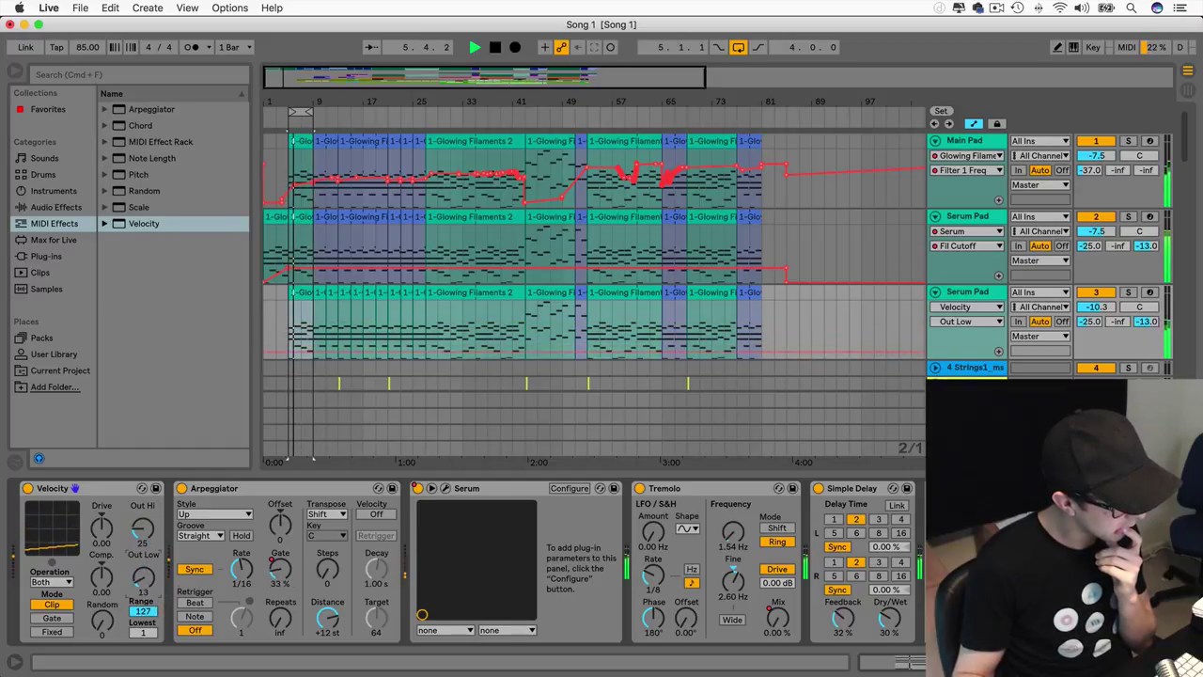
pyautogui.click(52, 583)
pyautogui.click(53, 598)
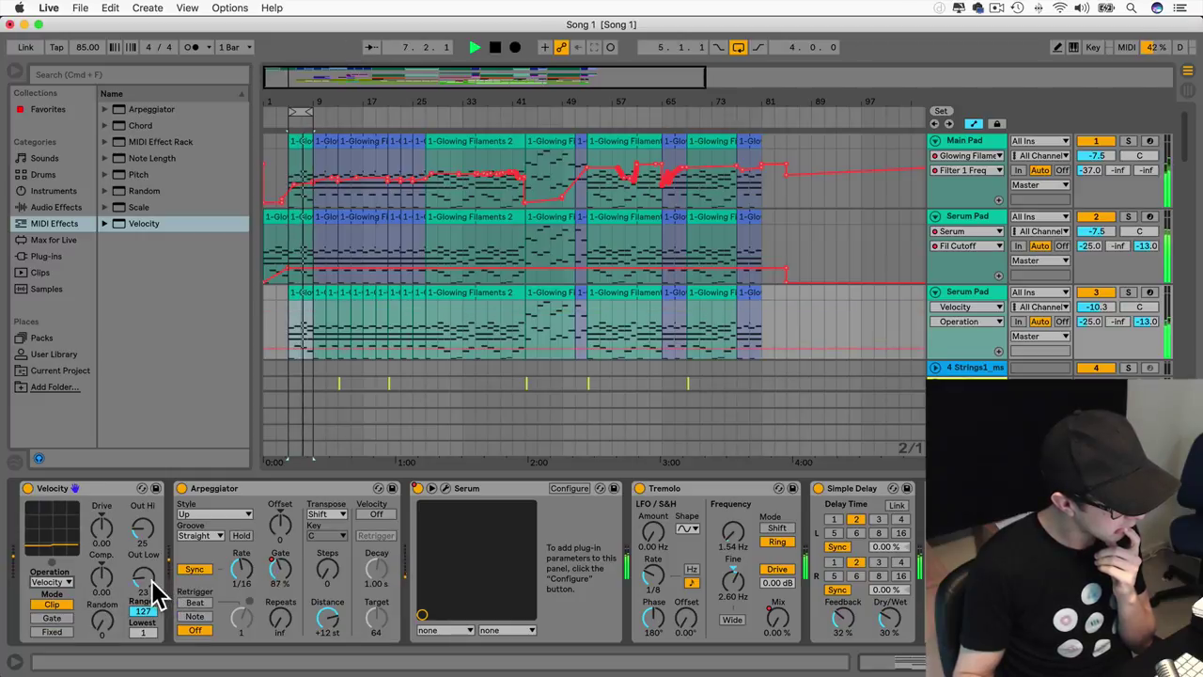
# Step: Bypass the Velocity effect and delete it from the Serum Pad track
pyautogui.click(27, 489)
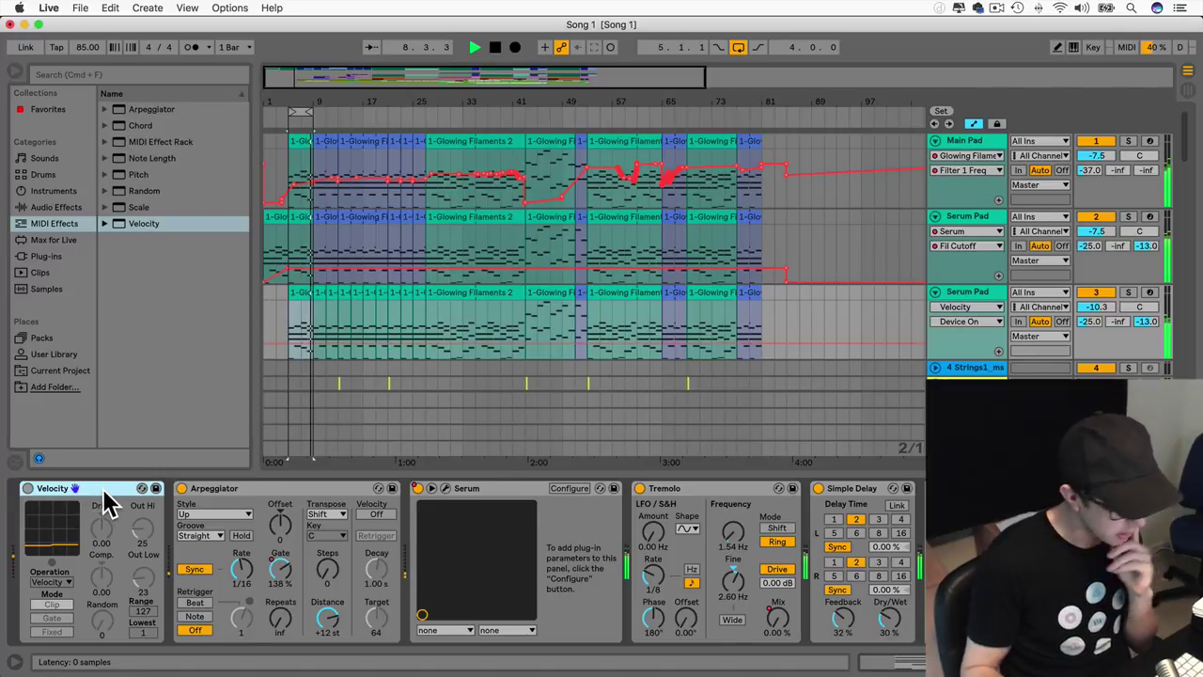
pyautogui.press('Delete')
pyautogui.press('space')
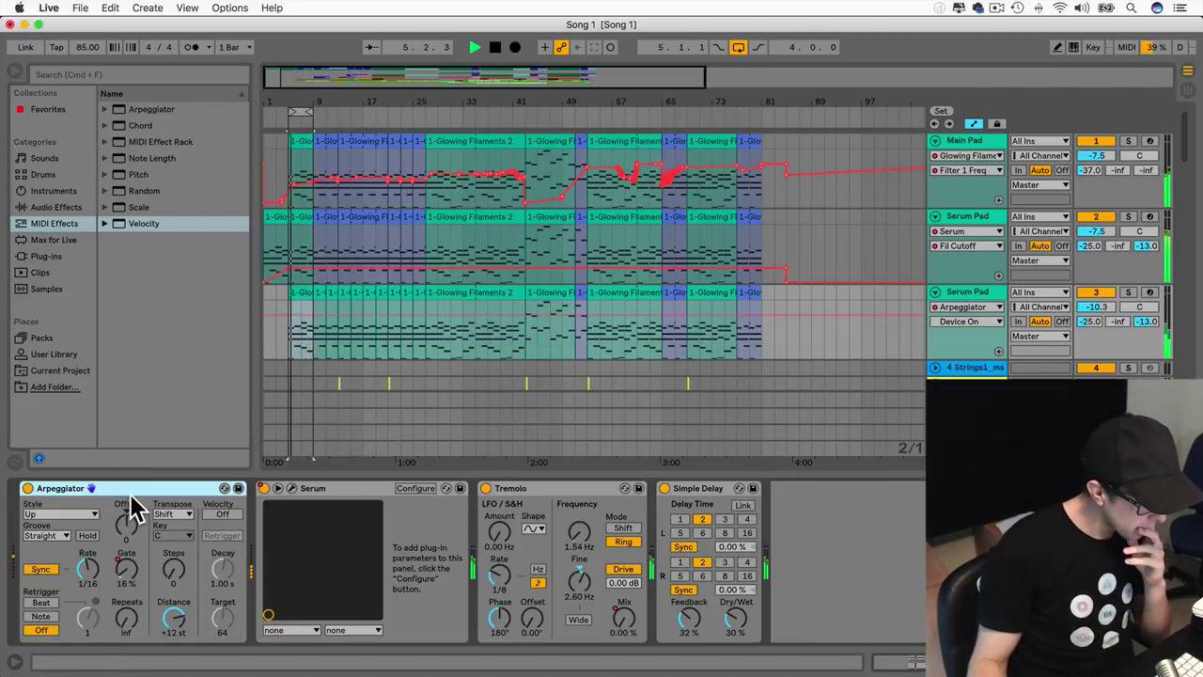
# Step: Reopen Serum, set the sub oscillator's octave to 1 and the master volume to about 68%
pyautogui.click(293, 487)
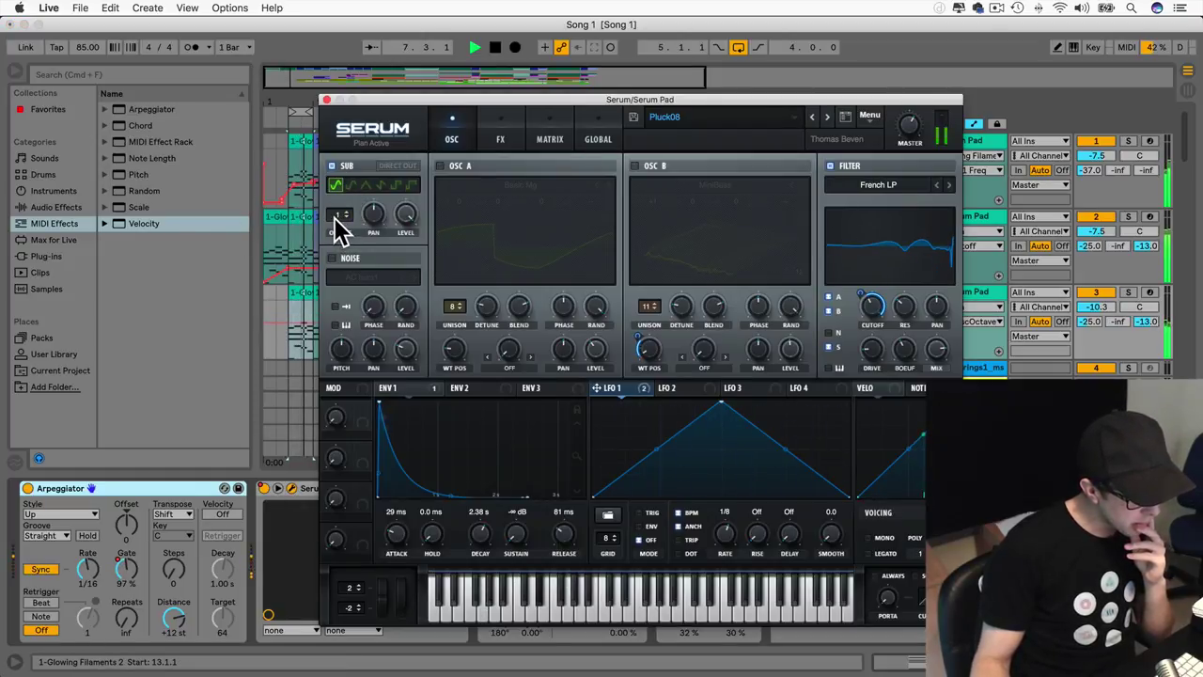
pyautogui.click(339, 218)
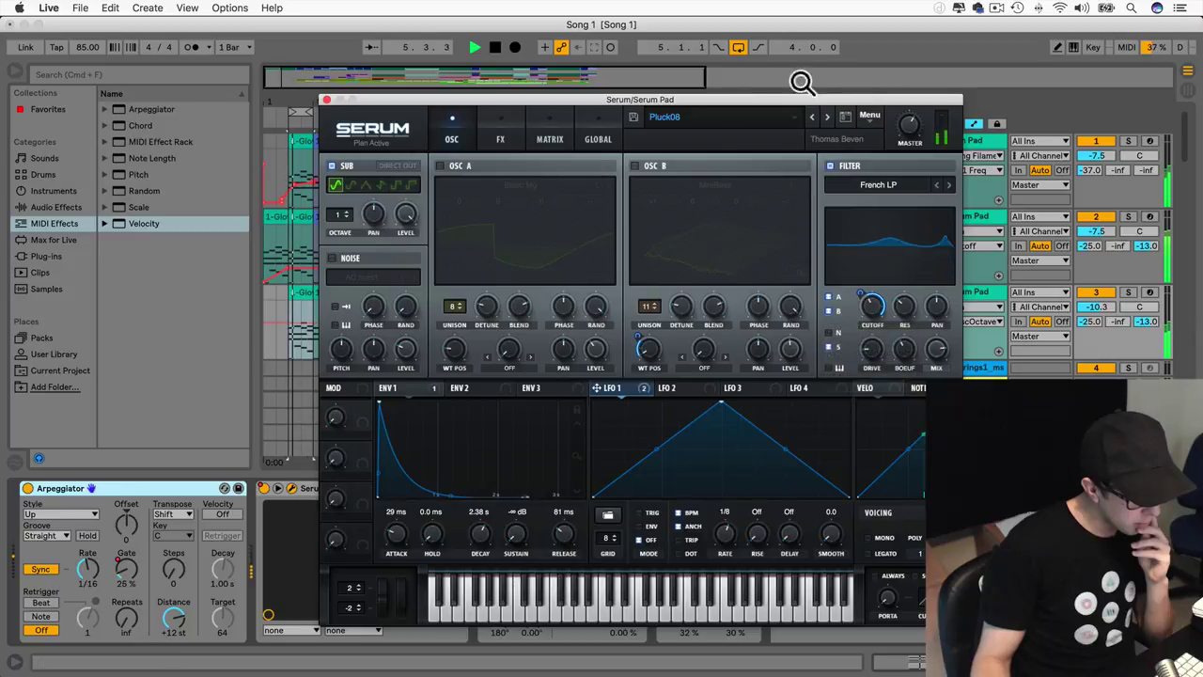
pyautogui.moveTo(915, 131); pyautogui.dragTo(909, 91)
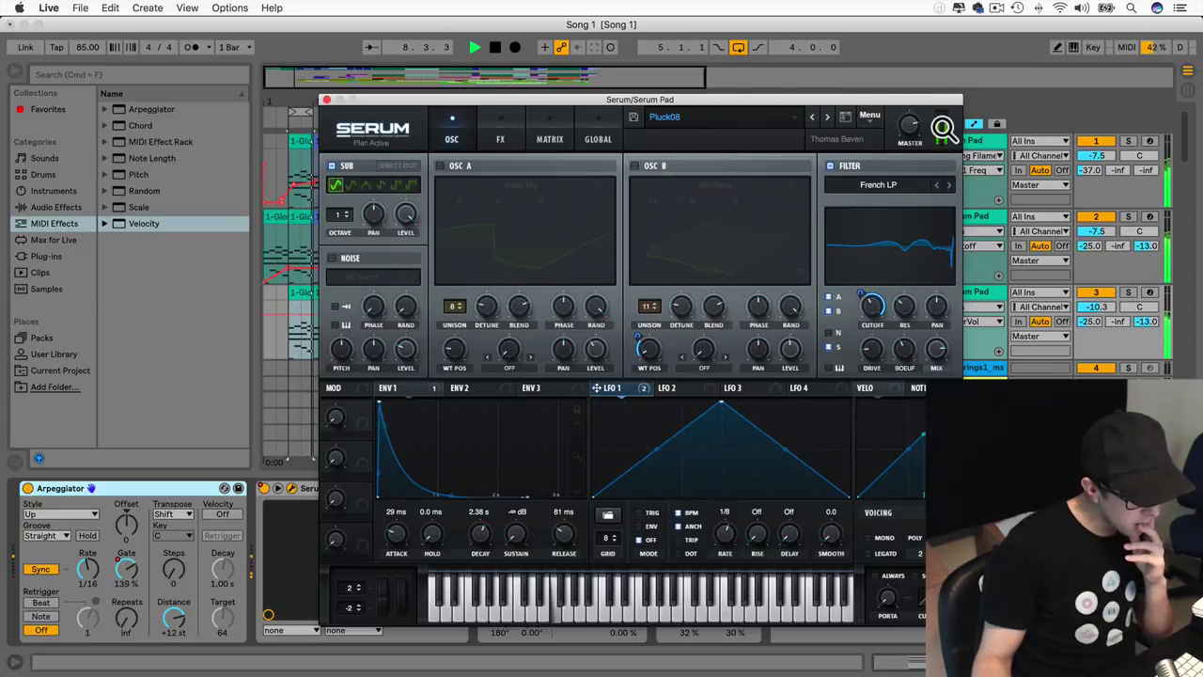
# Step: Enable oscillator B, lower its level and audition the Analog wavetables from MsAw through PWM LPF
pyautogui.click(639, 167)
pyautogui.moveTo(791, 350); pyautogui.dragTo(792, 388)
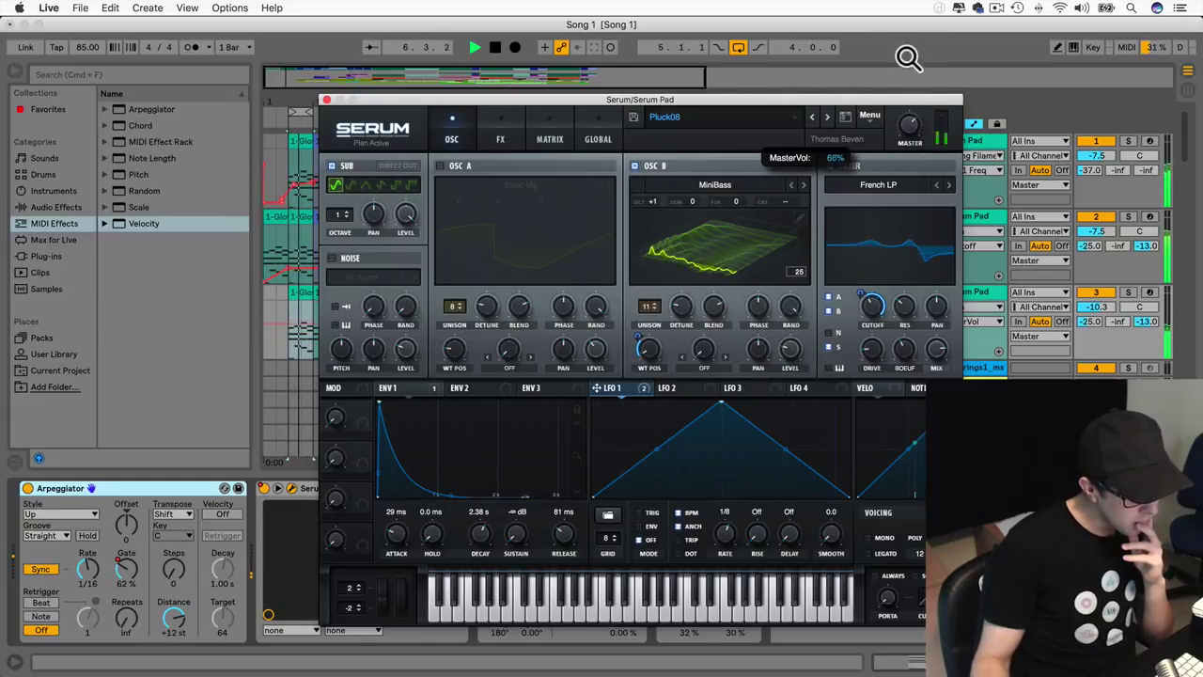
pyautogui.click(803, 184)
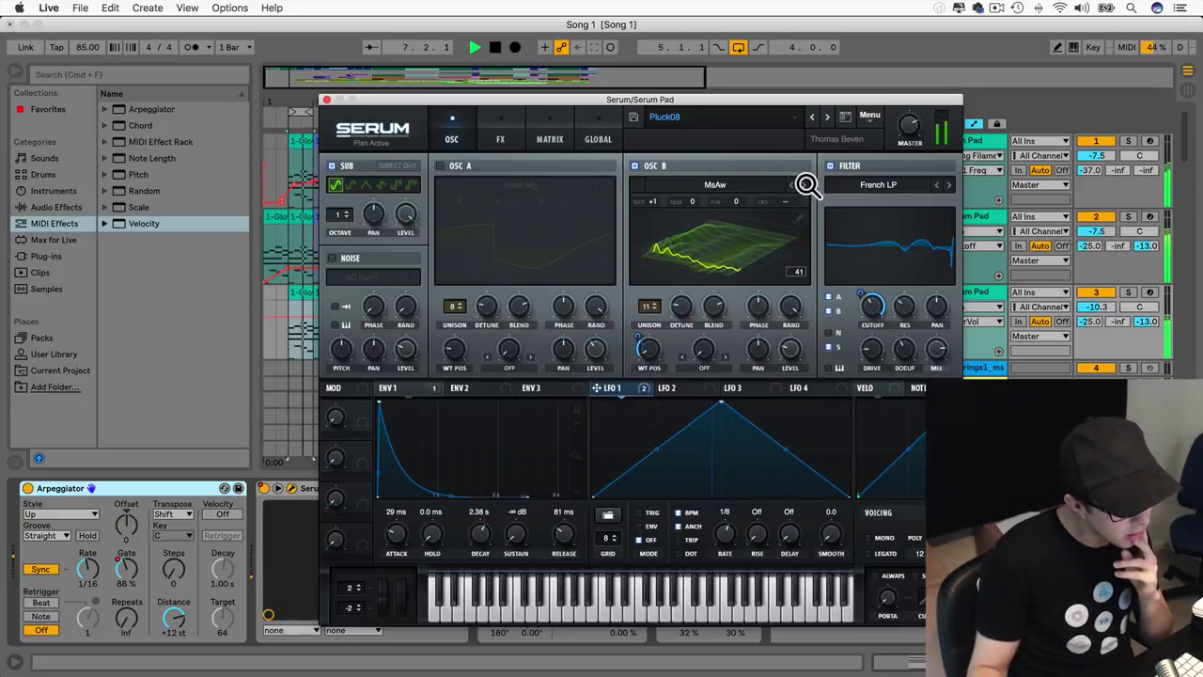
pyautogui.click(804, 184)
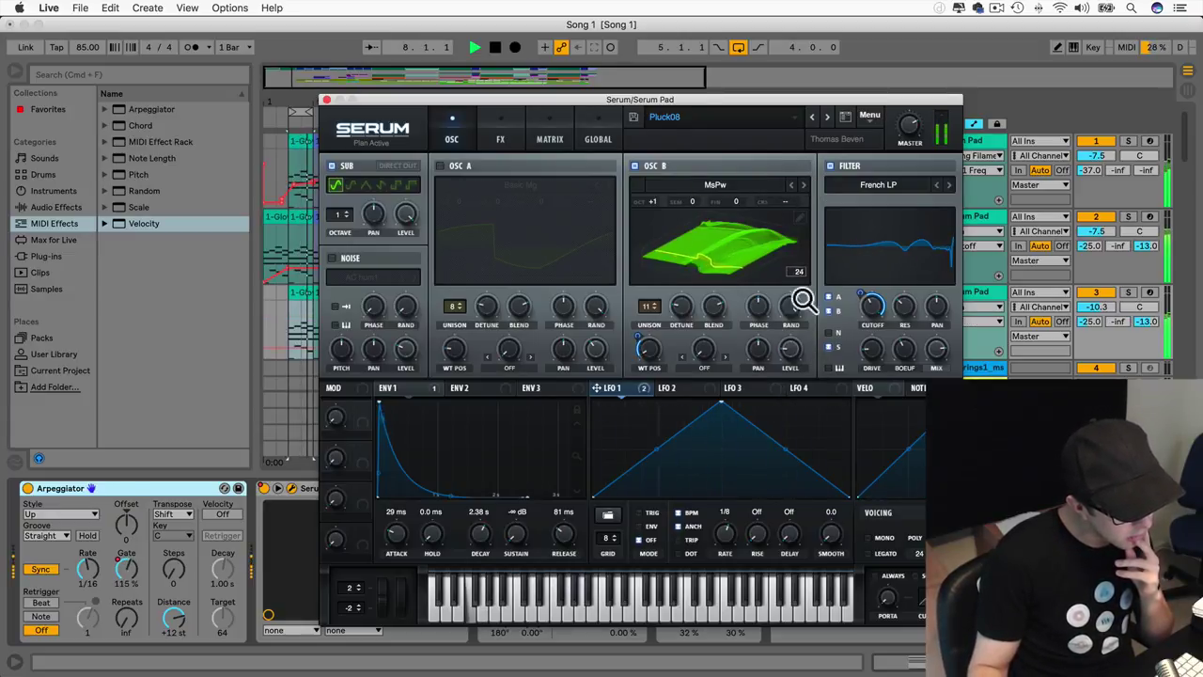
pyautogui.click(803, 185)
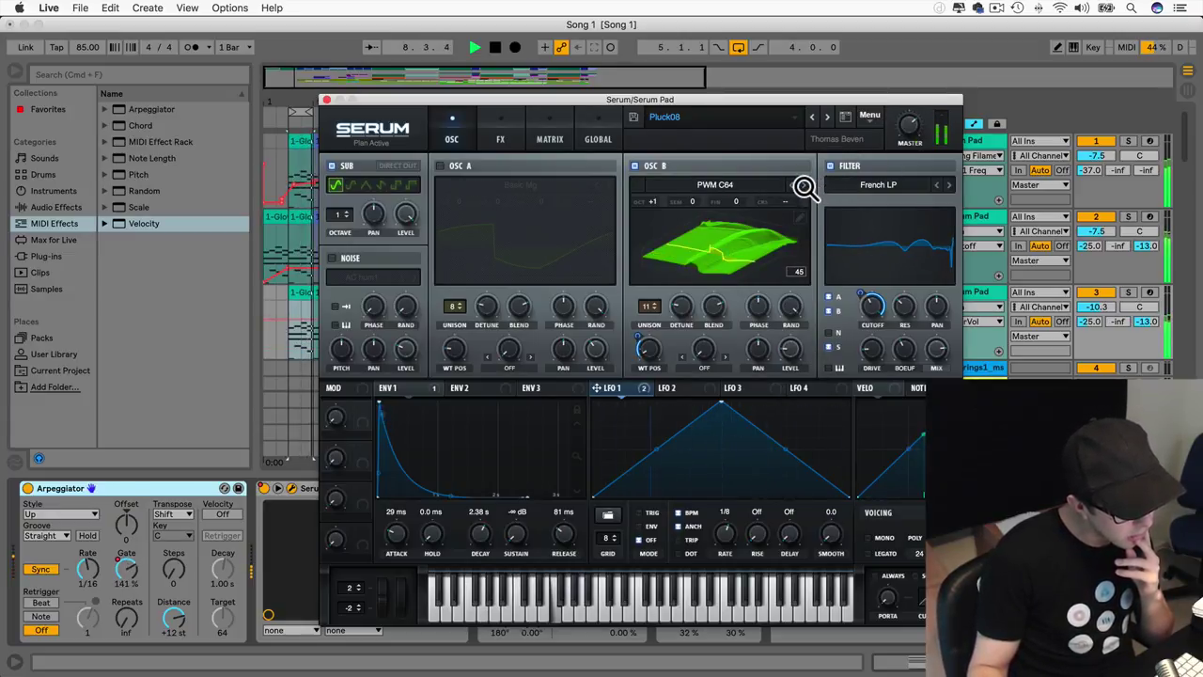
pyautogui.click(804, 184)
pyautogui.click(804, 184)
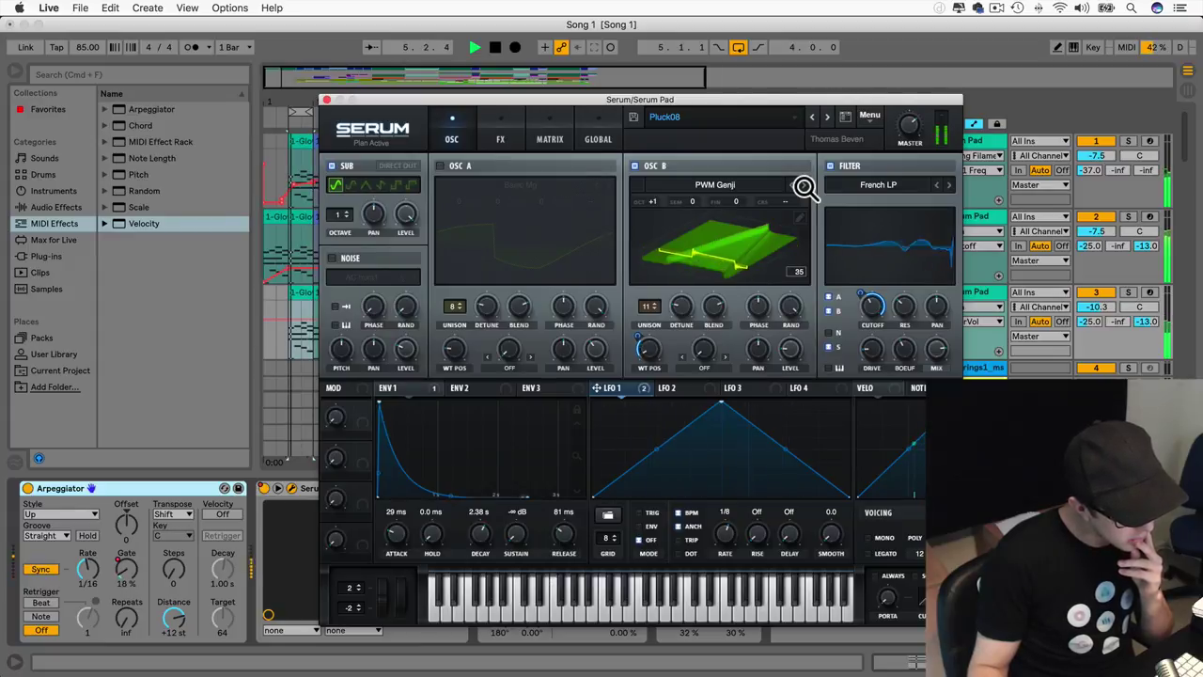
pyautogui.click(804, 184)
pyautogui.click(803, 184)
pyautogui.click(804, 184)
# Step: Load the Vowel wavetable DudaChoir into oscillator B, set its octave to -1 and raise its wavetable position and level
pyautogui.click(729, 186)
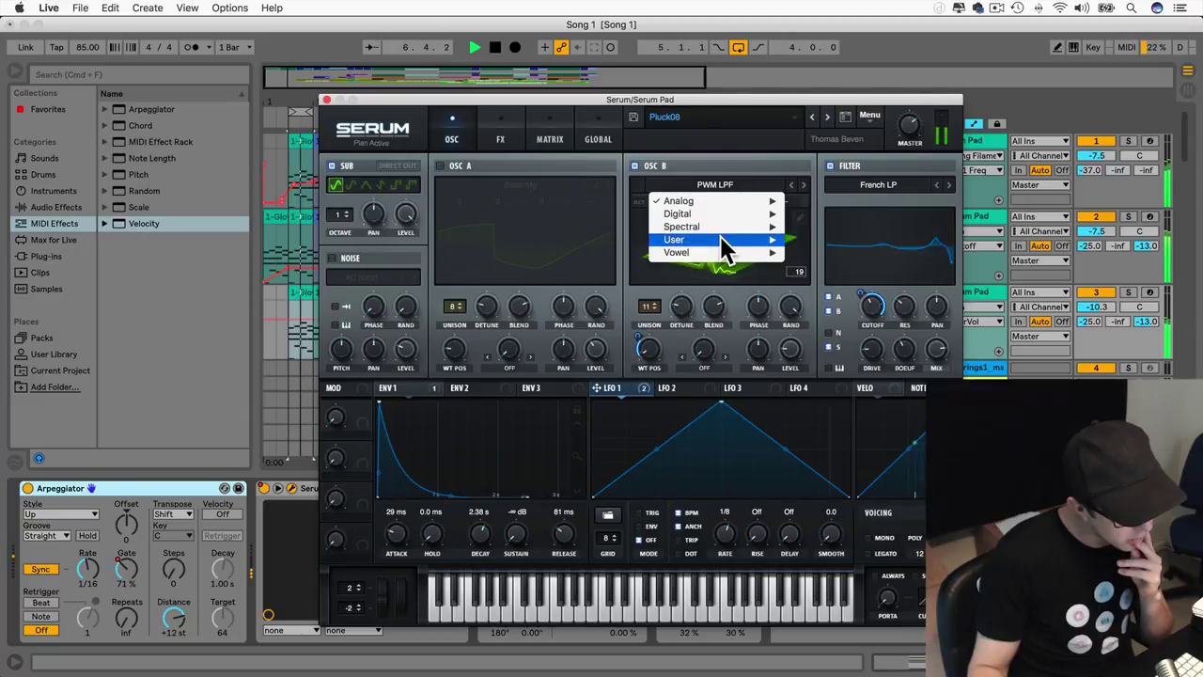
pyautogui.moveTo(718, 255)
pyautogui.click(810, 263)
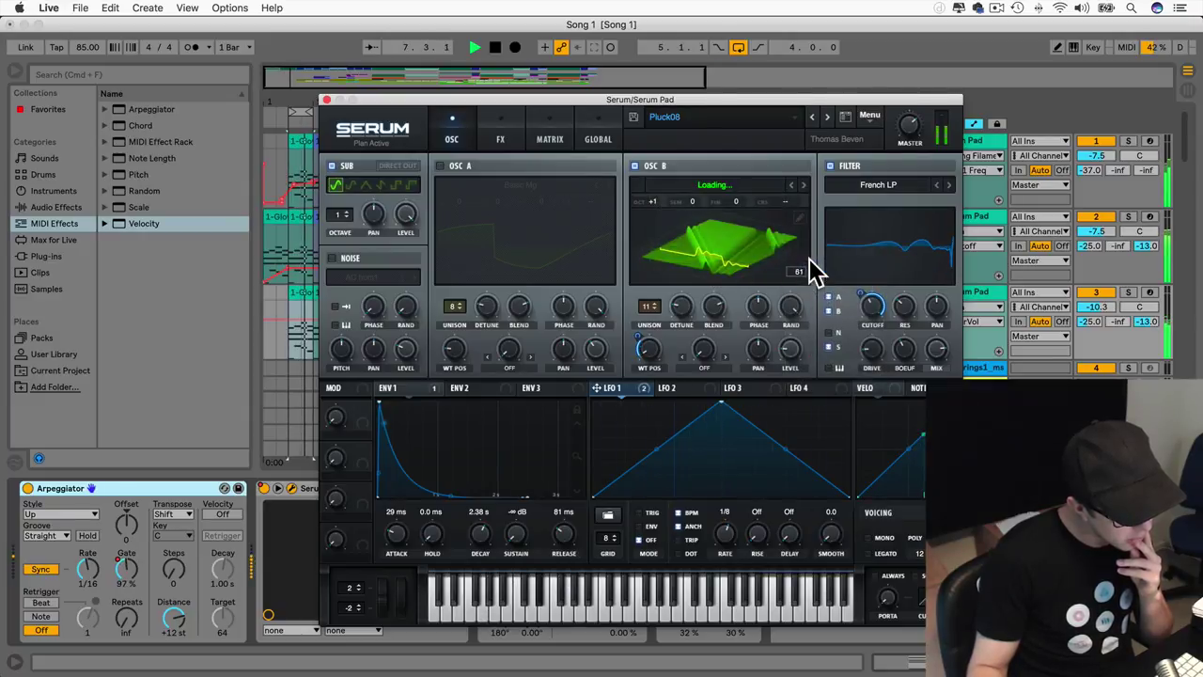
pyautogui.moveTo(652, 202); pyautogui.dragTo(643, 235)
pyautogui.moveTo(644, 355); pyautogui.dragTo(640, 270)
pyautogui.moveTo(785, 352); pyautogui.dragTo(784, 304)
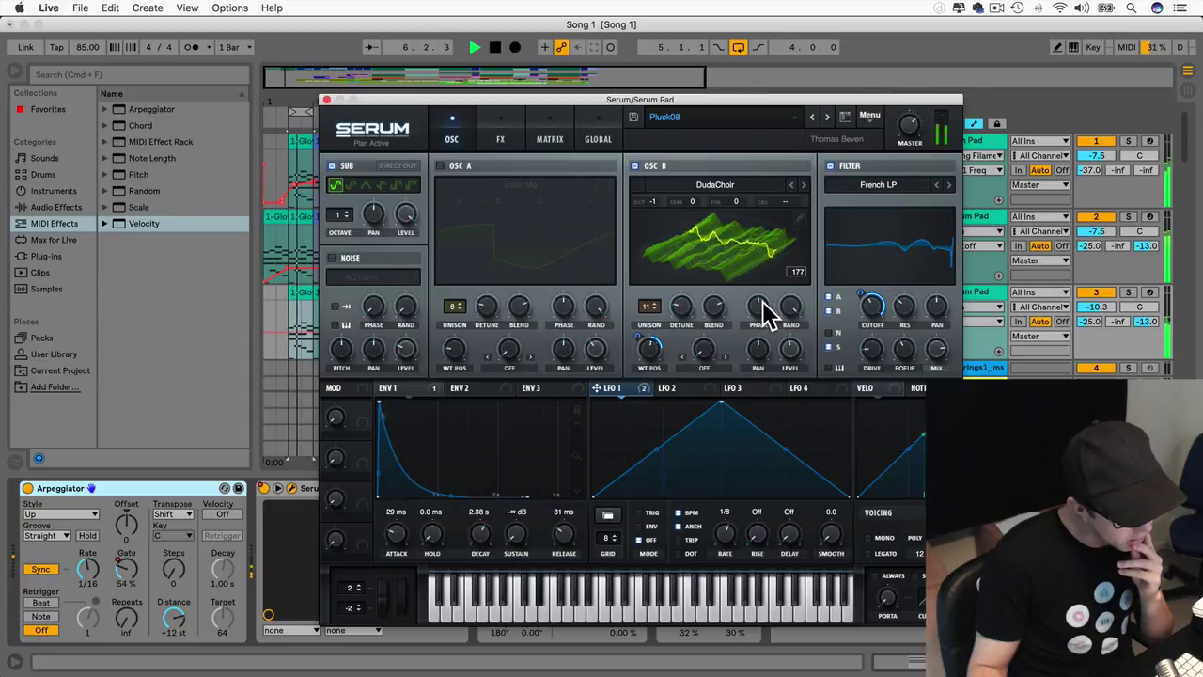
# Step: Try the Digital wavetable Evol Longreece in oscillator B
pyautogui.click(741, 192)
pyautogui.moveTo(718, 217)
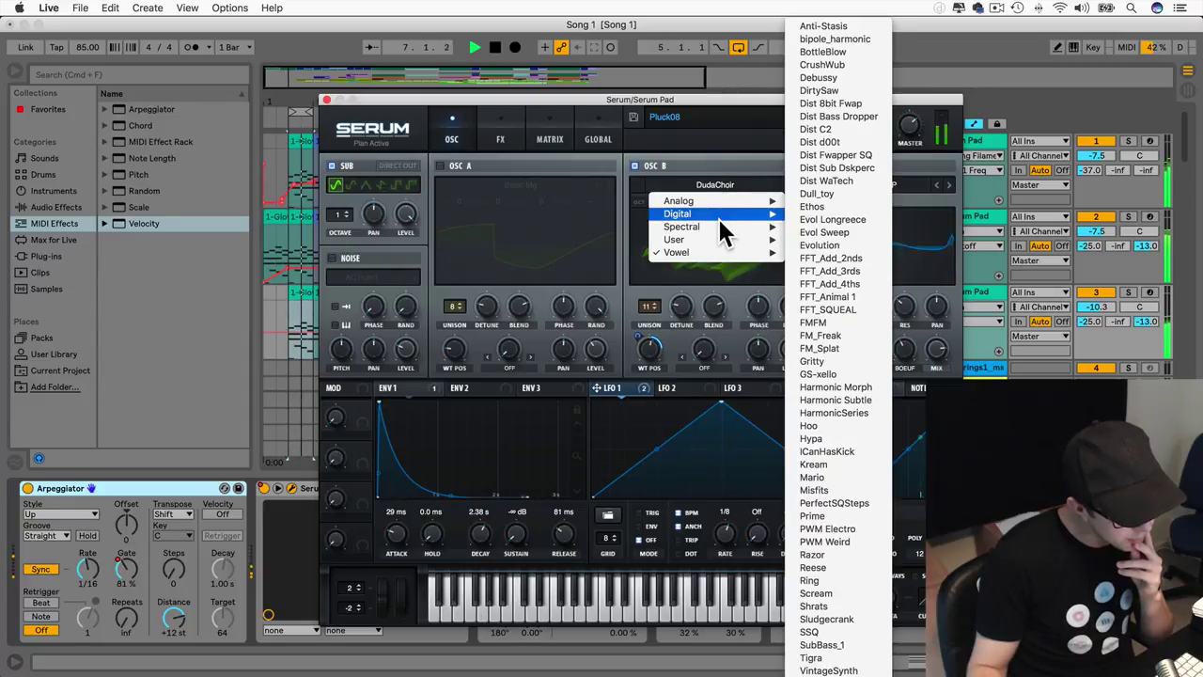
pyautogui.click(831, 219)
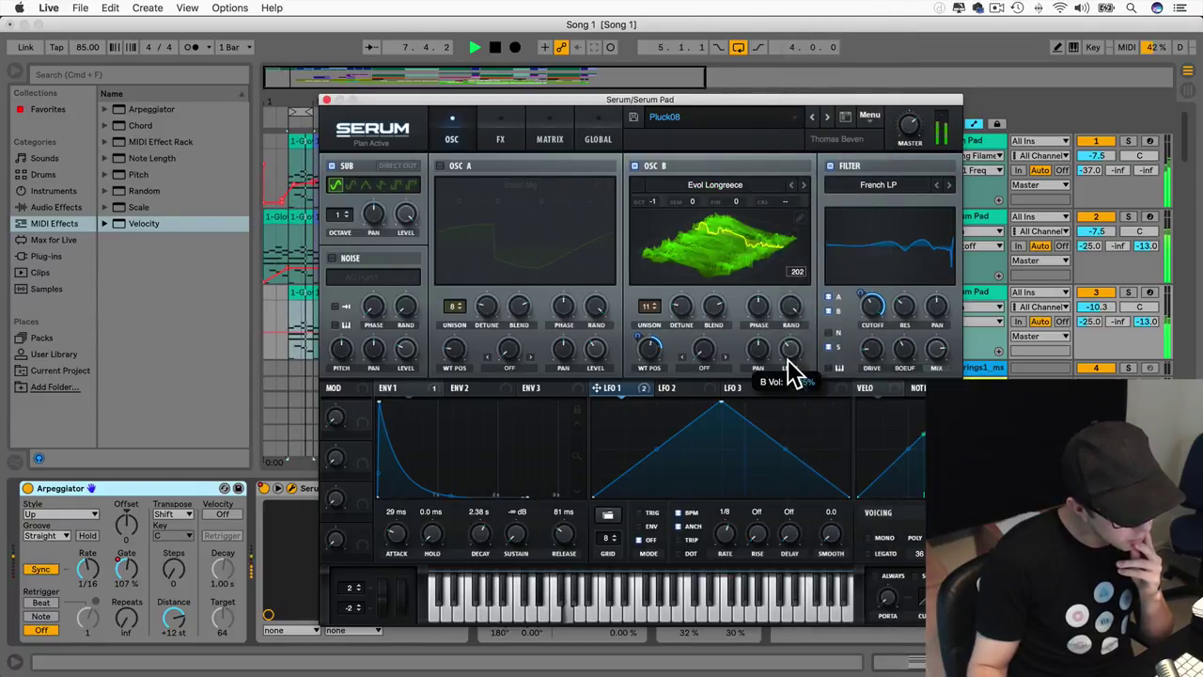
# Step: Try the Digital wavetable Dist d00t in oscillator B at octave 0, with wavetable position about 225 and level about 29%
pyautogui.click(709, 187)
pyautogui.moveTo(723, 214)
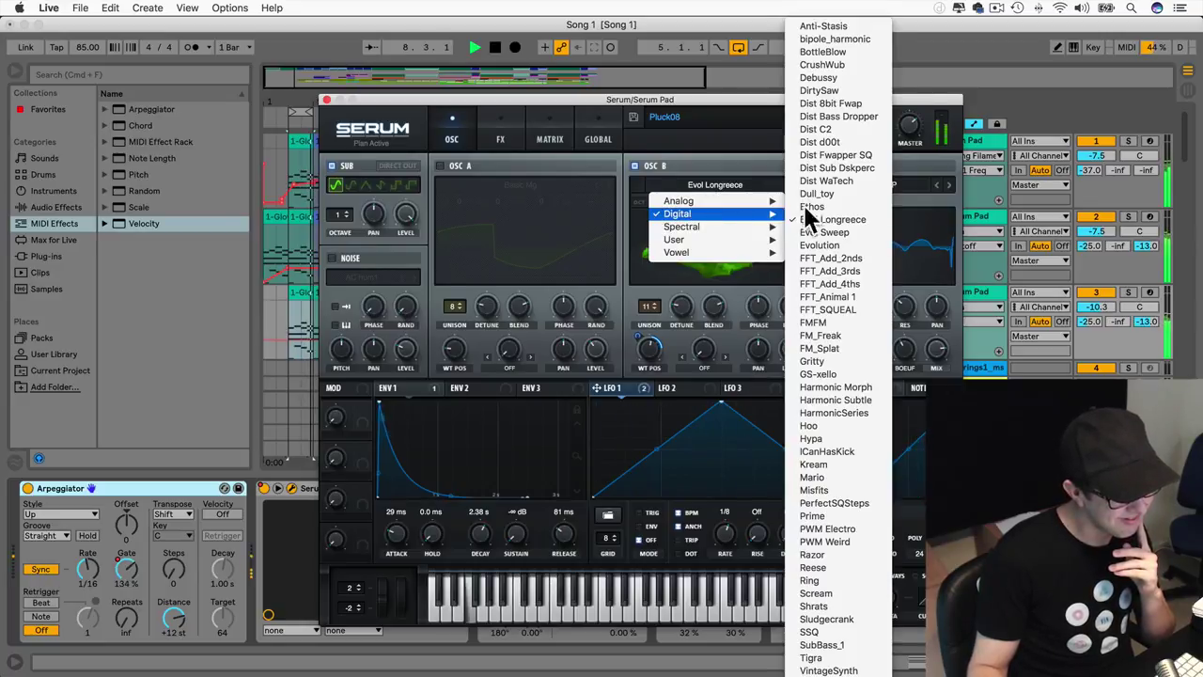
pyautogui.click(820, 142)
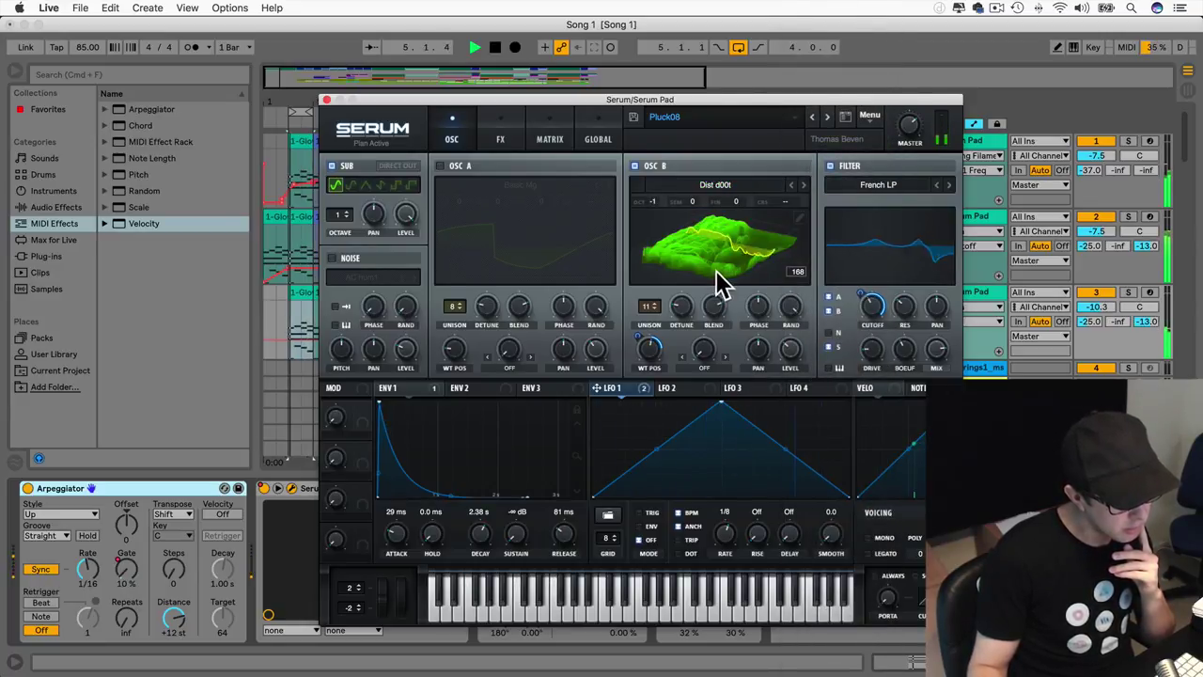
pyautogui.moveTo(651, 355); pyautogui.dragTo(677, 302)
pyautogui.moveTo(787, 346); pyautogui.dragTo(791, 308)
pyautogui.moveTo(652, 201)
pyautogui.mouseDown()
pyautogui.moveTo(654, 226)
pyautogui.moveTo(655, 193)
pyautogui.mouseUp()
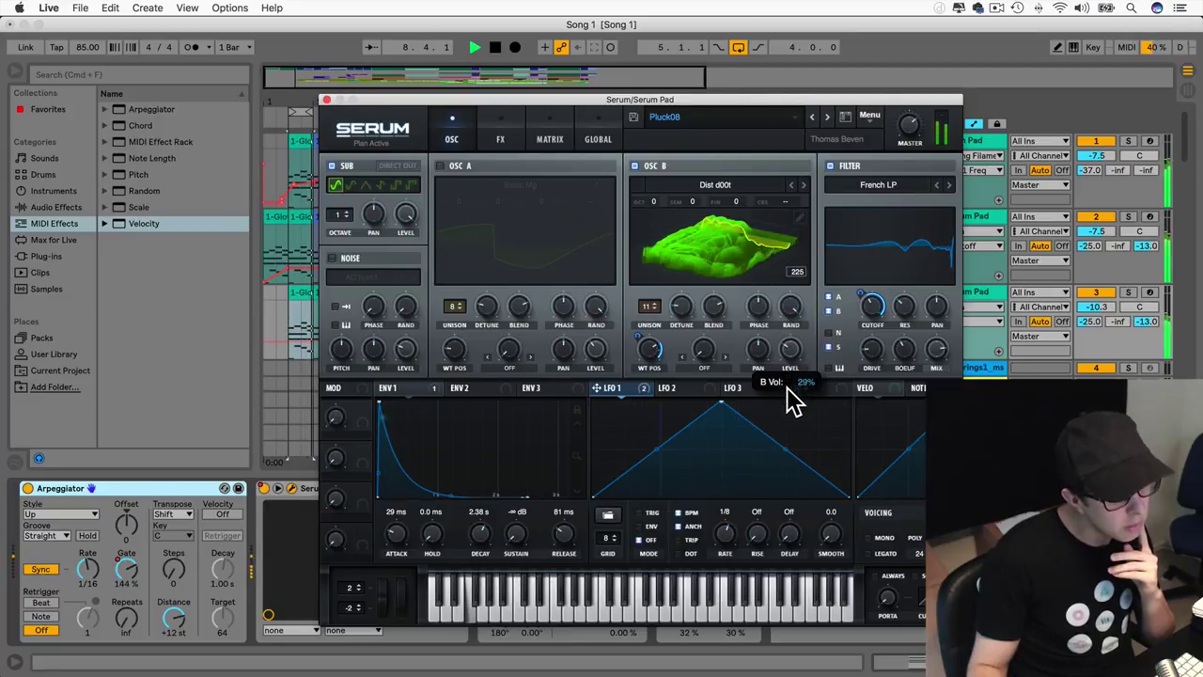
# Step: Turn off oscillator B and set the sub oscillator's octave to 2
pyautogui.click(635, 165)
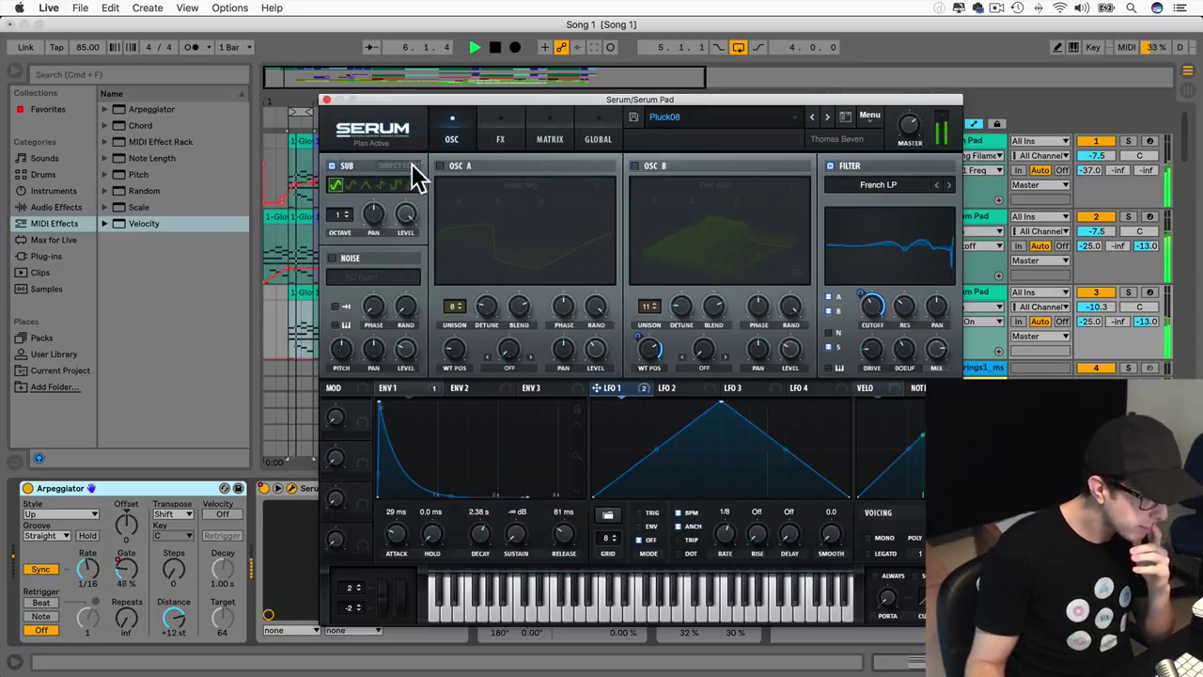
pyautogui.moveTo(344, 234); pyautogui.dragTo(343, 217)
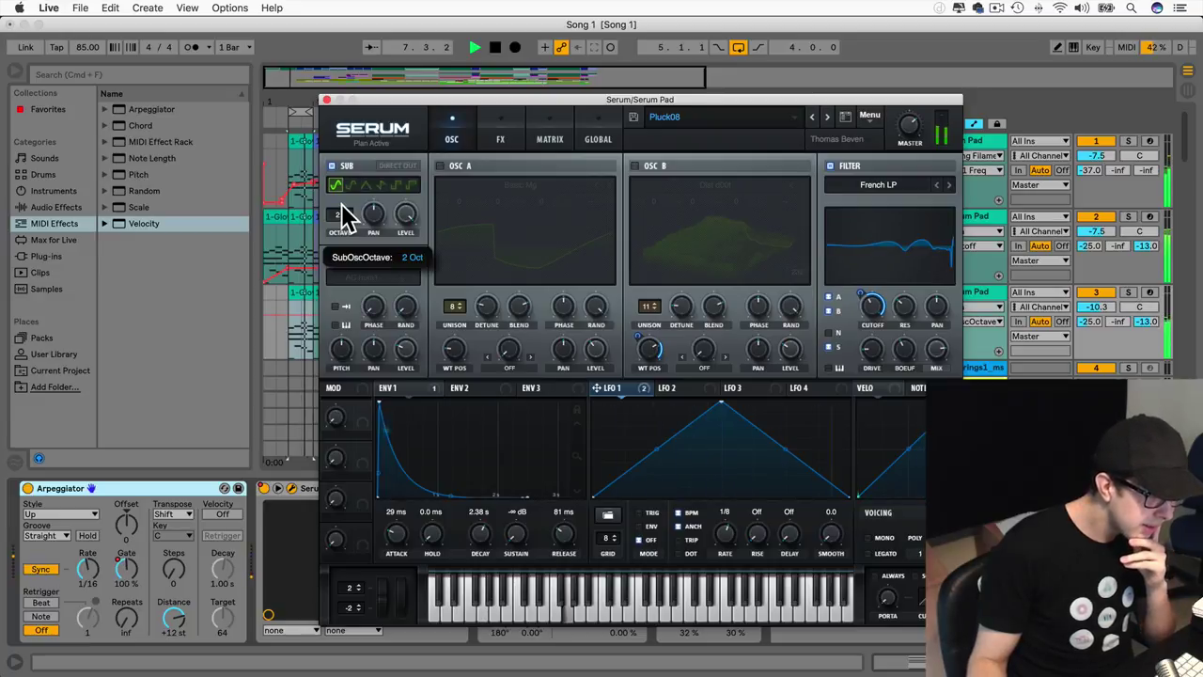
# Step: Enable the Filter effect and move it ahead of Distortion in the effects chain
pyautogui.click(499, 119)
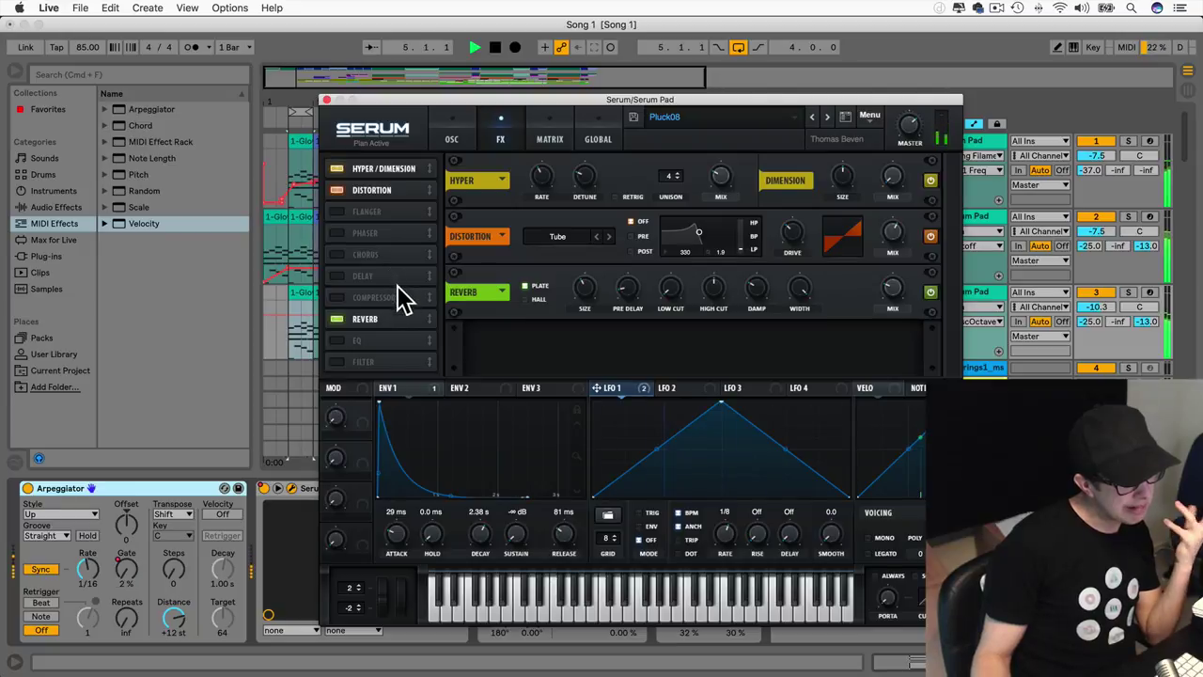
pyautogui.click(341, 363)
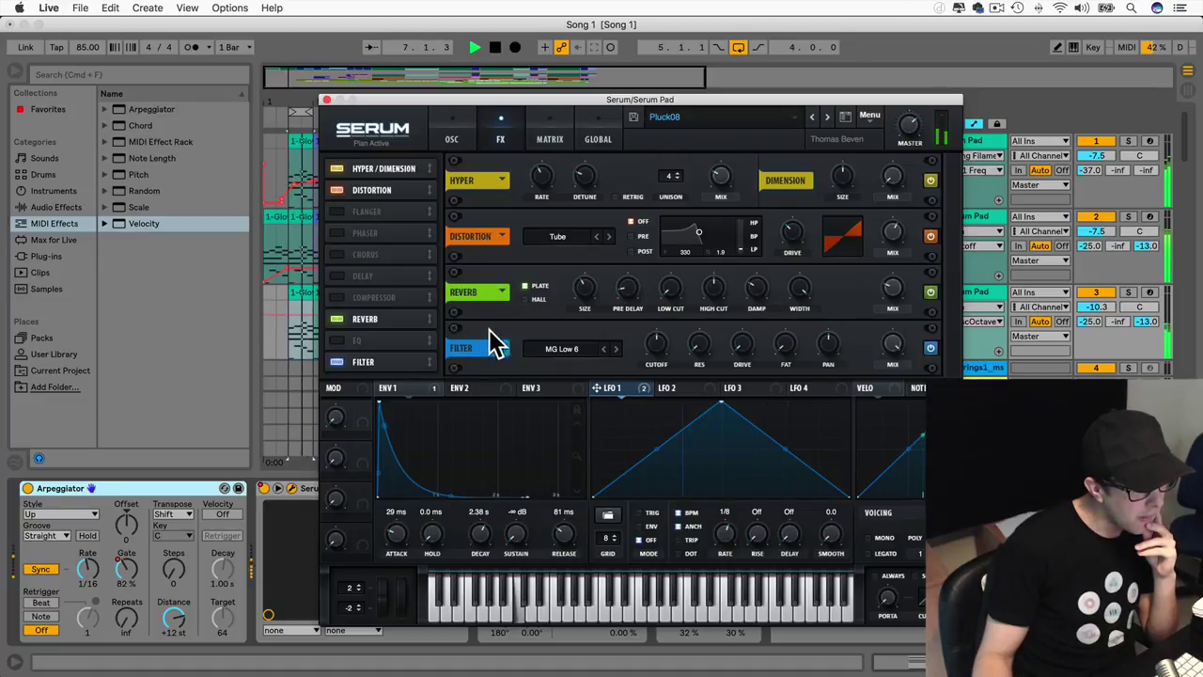
pyautogui.moveTo(374, 267); pyautogui.dragTo(378, 232)
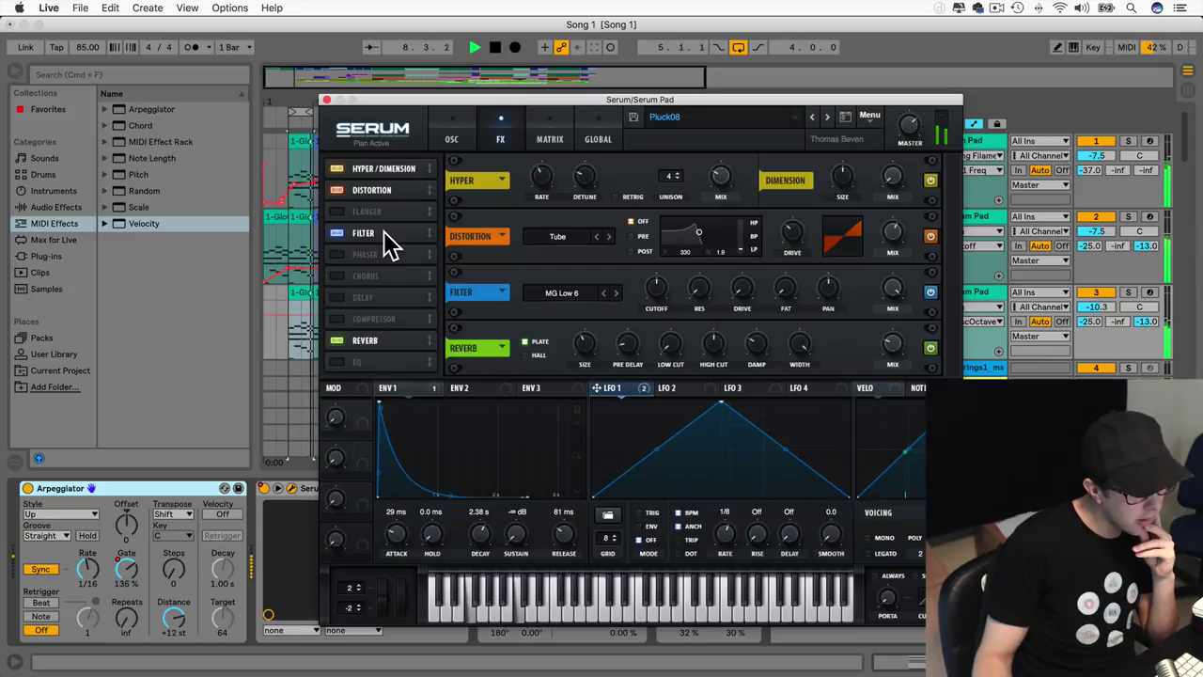
pyautogui.moveTo(383, 232); pyautogui.dragTo(379, 178)
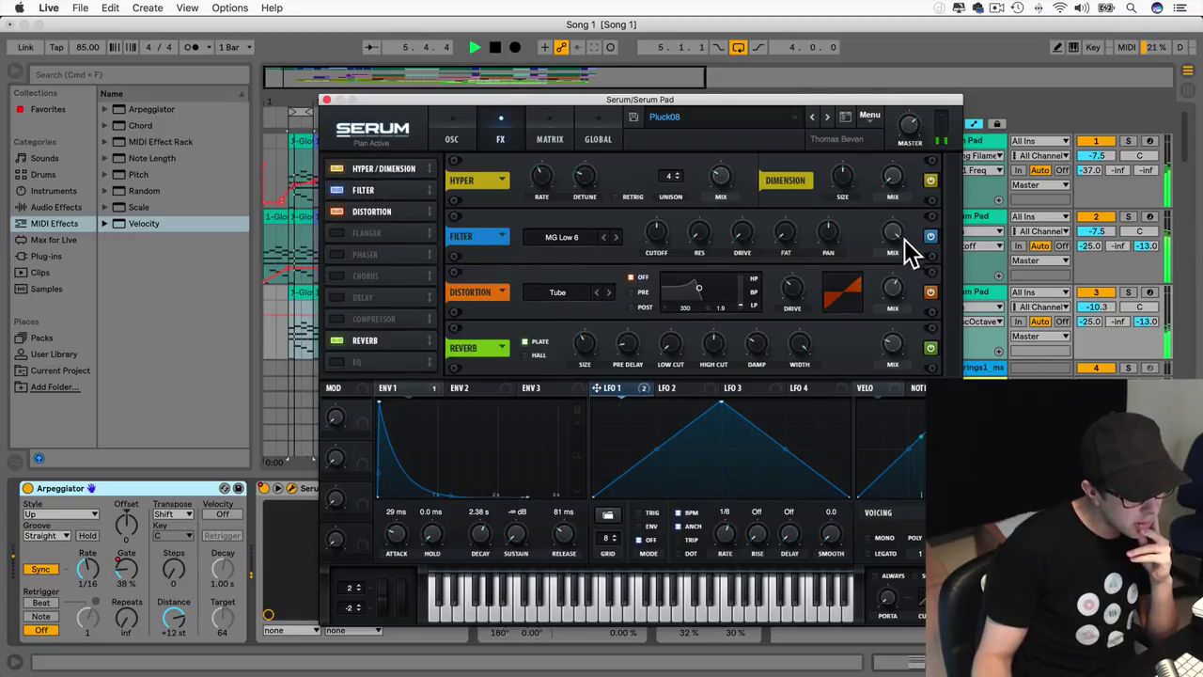
# Step: Choose the MG Low 6 type for the Filter effect, set its drive to about 30%, raise Fat and adjust the cutoff
pyautogui.click(572, 246)
pyautogui.moveTo(583, 255)
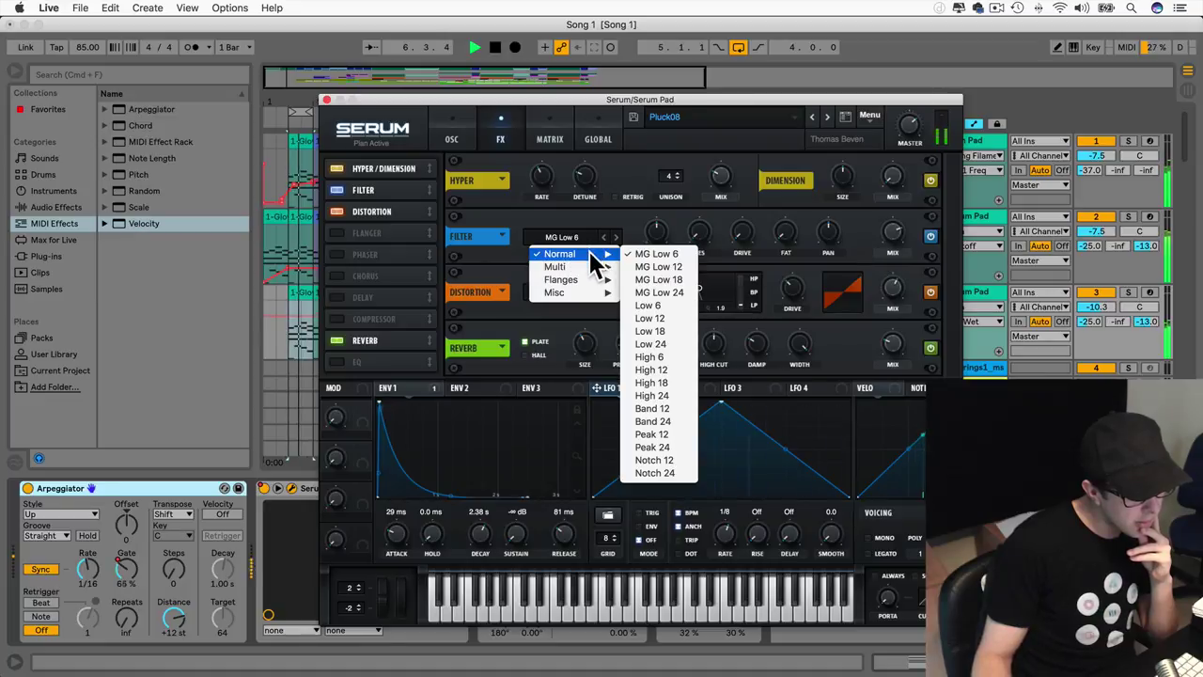
pyautogui.click(673, 252)
pyautogui.moveTo(660, 229); pyautogui.dragTo(650, 141)
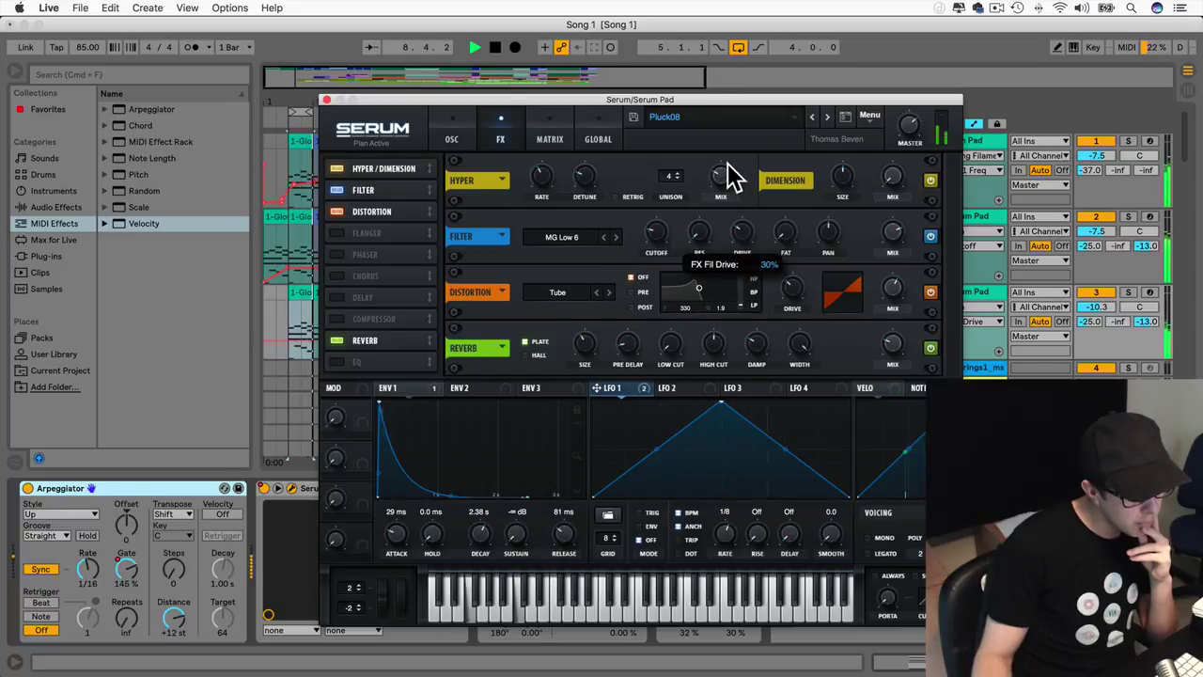
pyautogui.moveTo(782, 243); pyautogui.dragTo(779, 205)
pyautogui.moveTo(653, 236); pyautogui.dragTo(660, 268)
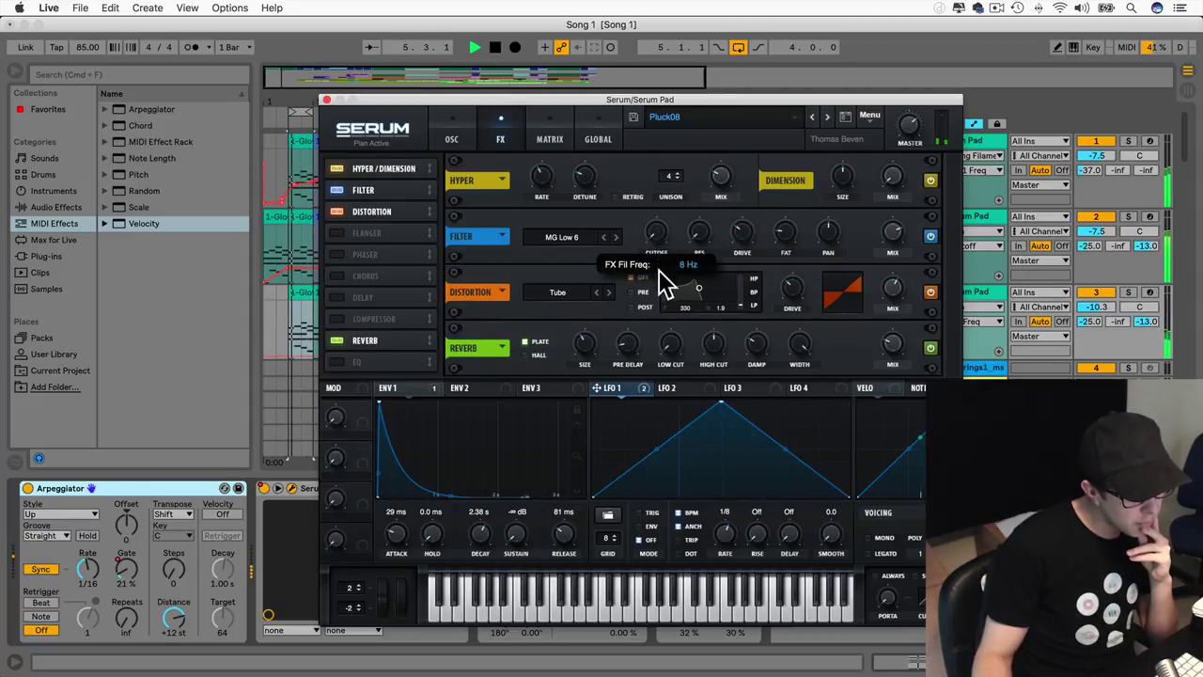
pyautogui.moveTo(663, 225)
pyautogui.mouseDown()
pyautogui.moveTo(671, 122)
pyautogui.moveTo(672, 250)
pyautogui.moveTo(673, 228)
pyautogui.moveTo(661, 216)
pyautogui.moveTo(655, 236)
pyautogui.moveTo(653, 205)
pyautogui.moveTo(656, 232)
pyautogui.mouseUp()
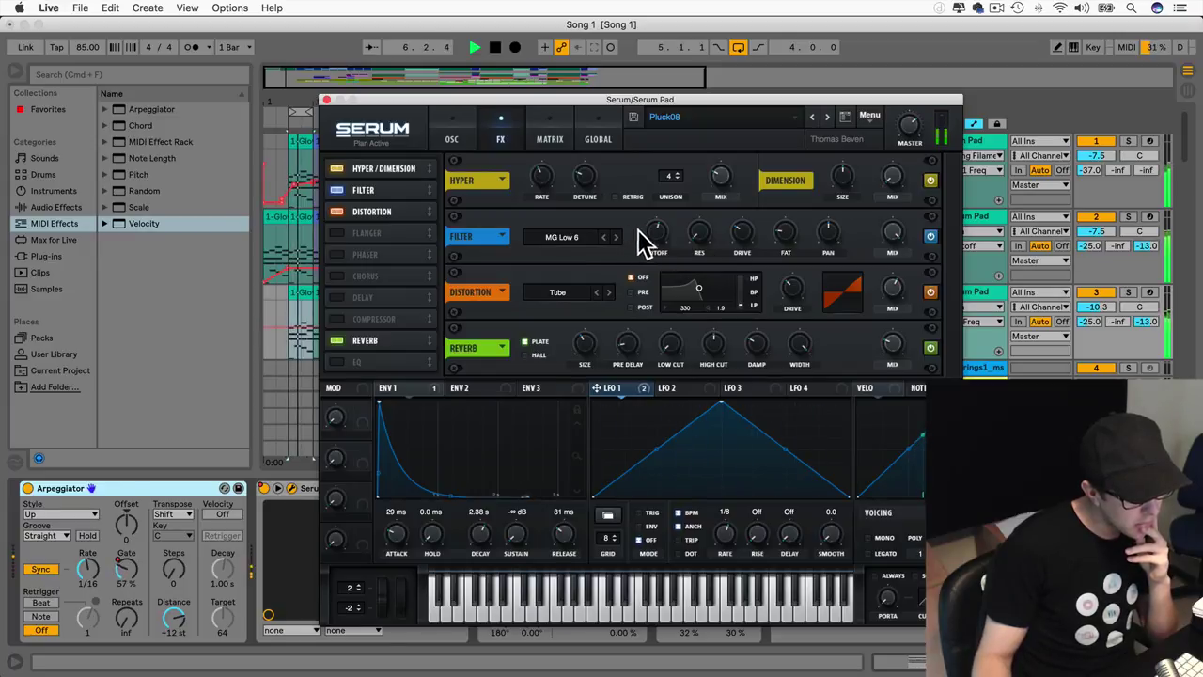
# Step: Set Serum's master volume to about 61% and the Distortion effect's drive to about 40%
pyautogui.click(907, 132)
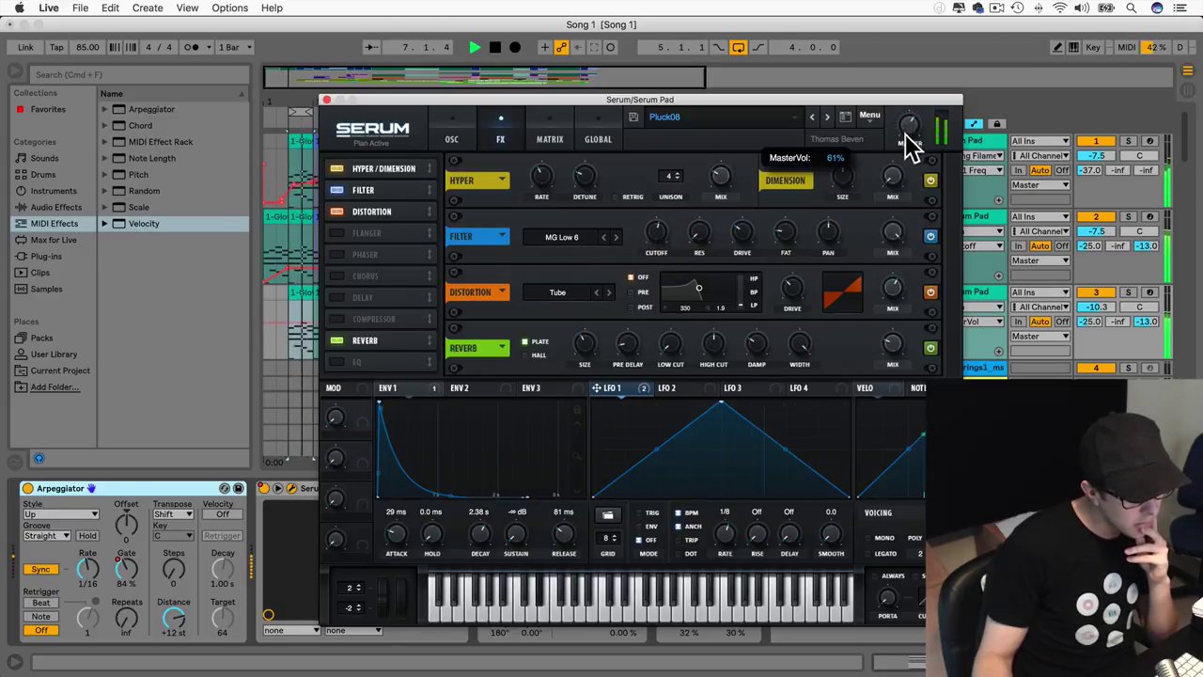
pyautogui.click(792, 291)
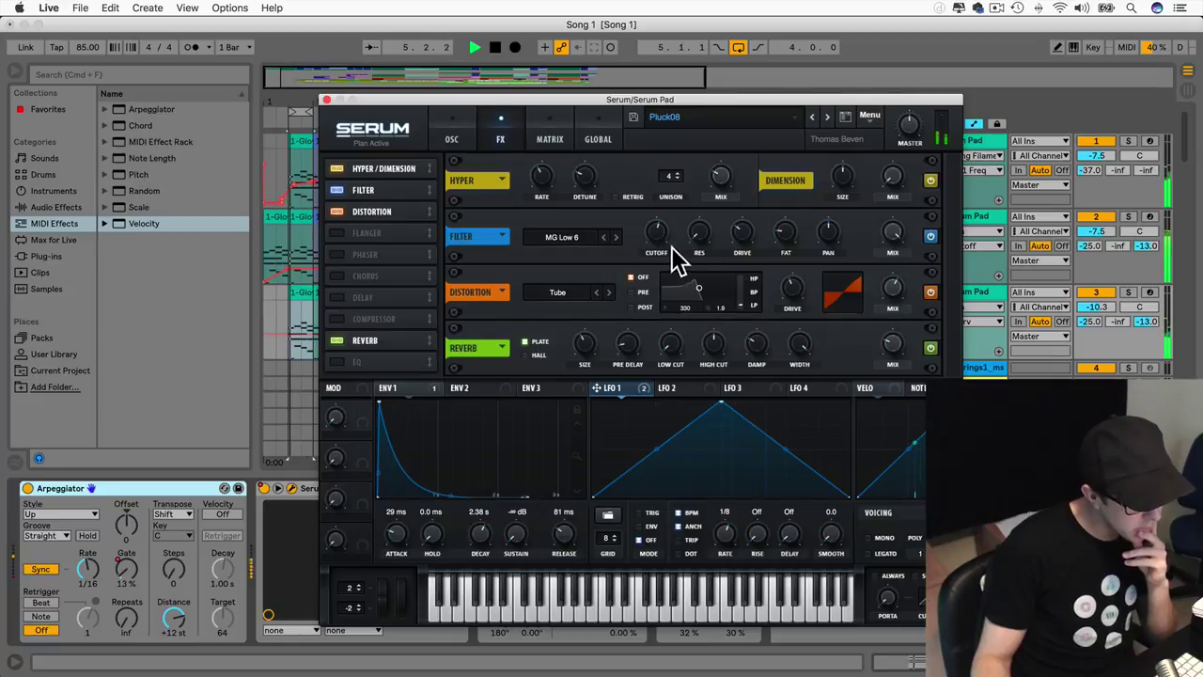
pyautogui.moveTo(792, 292)
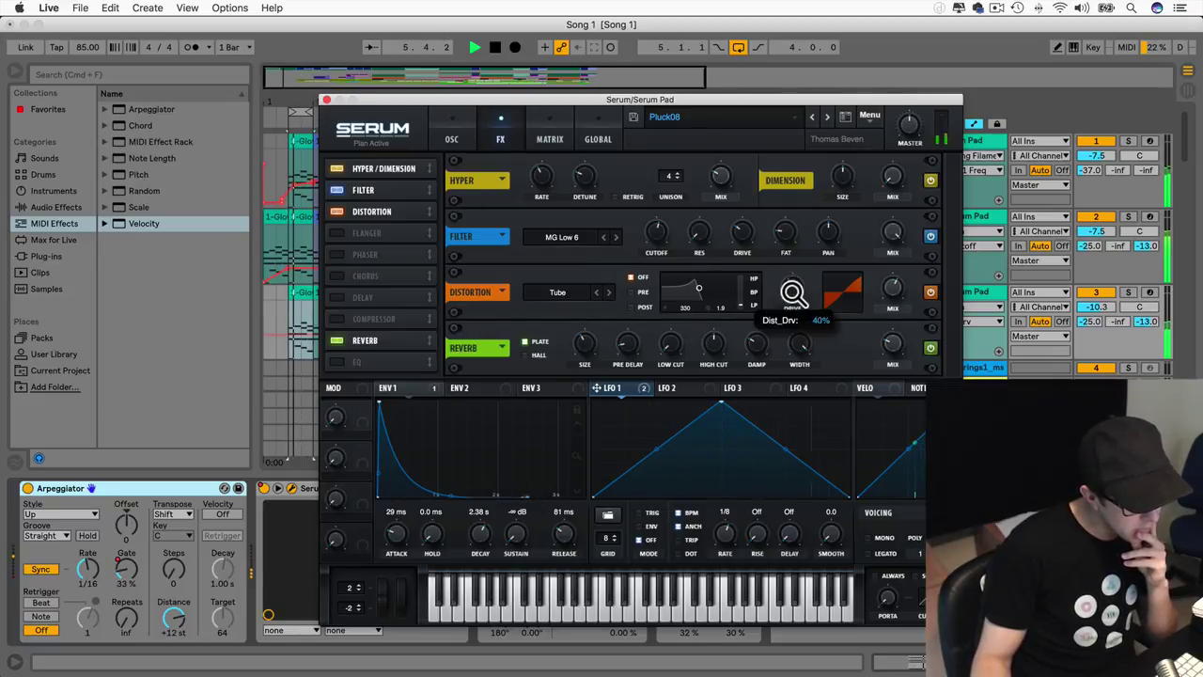
# Step: Close the Serum window, set the Simple Delay's Dry/Wet to 29% and stop playback
pyautogui.click(326, 100)
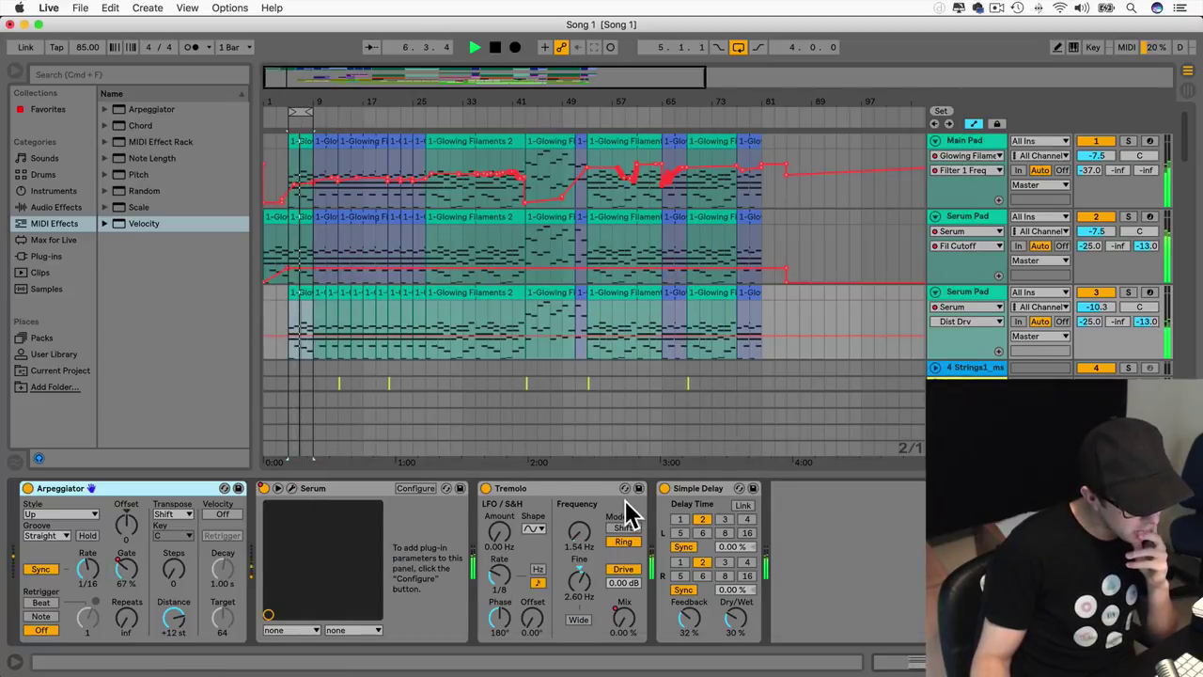
pyautogui.moveTo(735, 617); pyautogui.dragTo(735, 578)
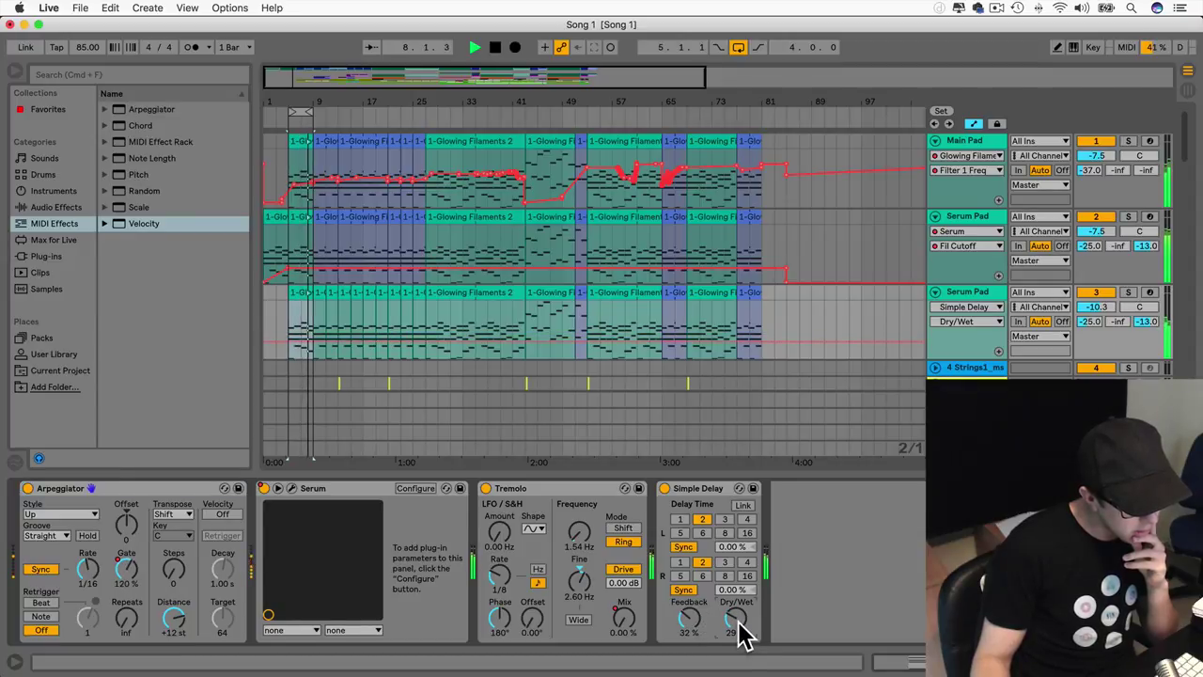
pyautogui.press('space')
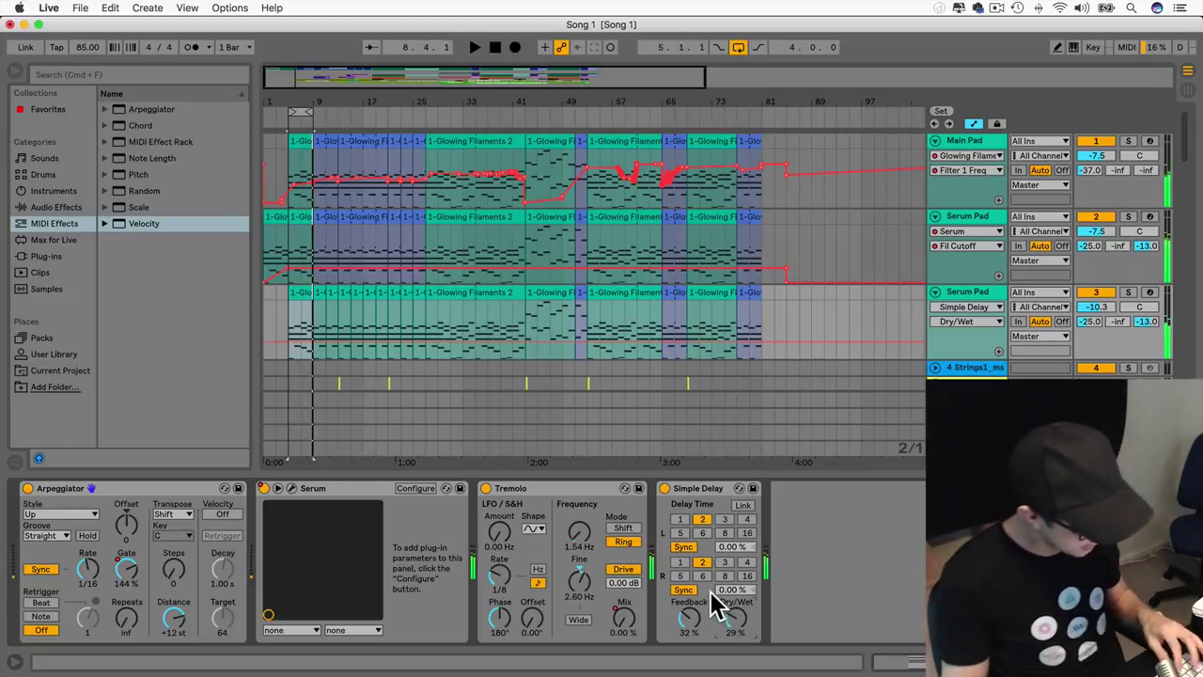
# Step: Play the song from bar 1 with the device view hidden, the intro zoomed in and looping turned off
pyautogui.click(270, 256)
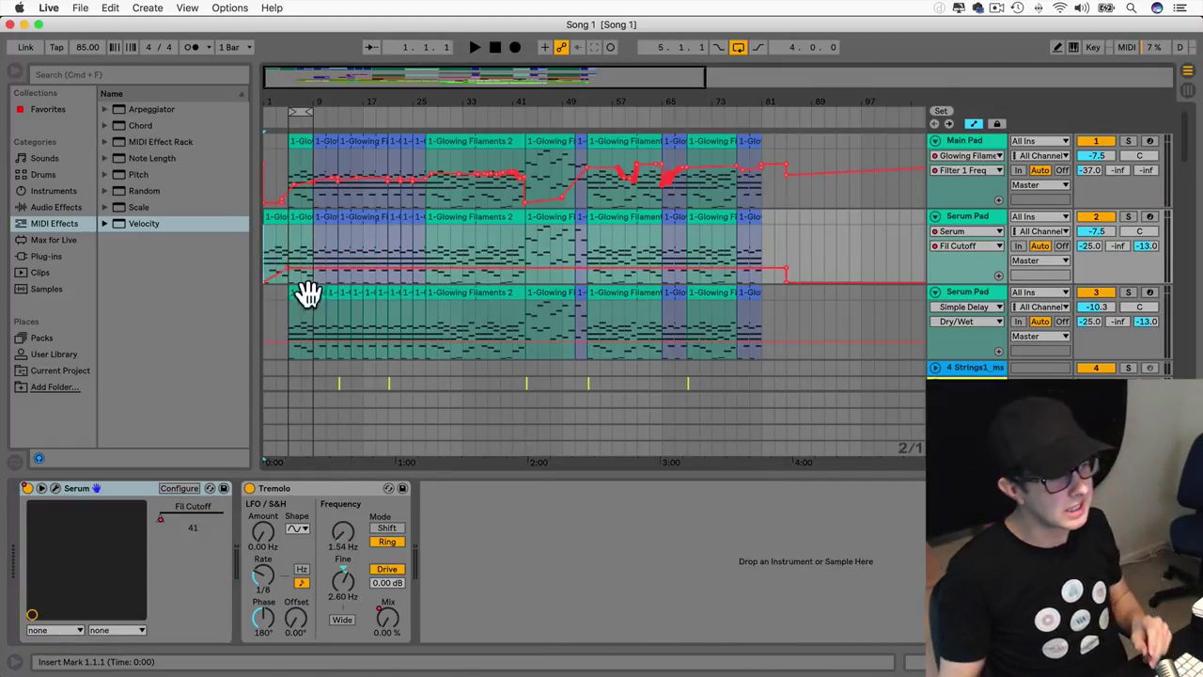
pyautogui.moveTo(490, 558); pyautogui.dragTo(527, 662)
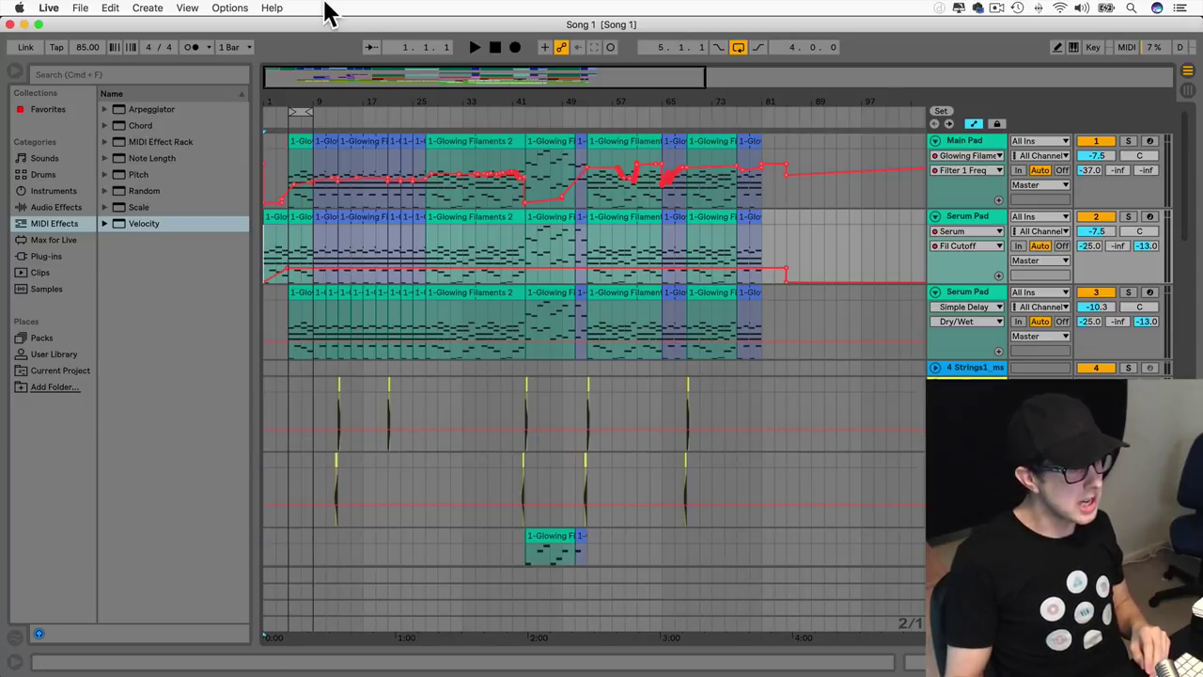
pyautogui.moveTo(320, 73); pyautogui.dragTo(326, 89)
pyautogui.hscroll(-5, 353, 162)
pyautogui.press('space')
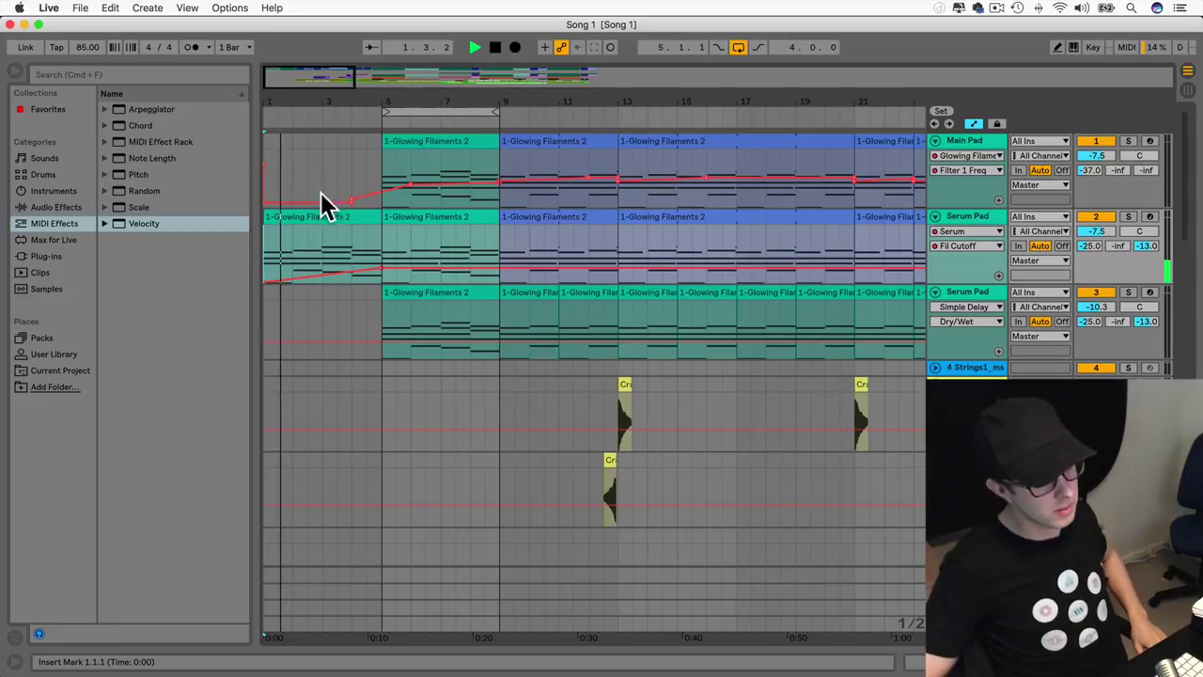
pyautogui.click(738, 47)
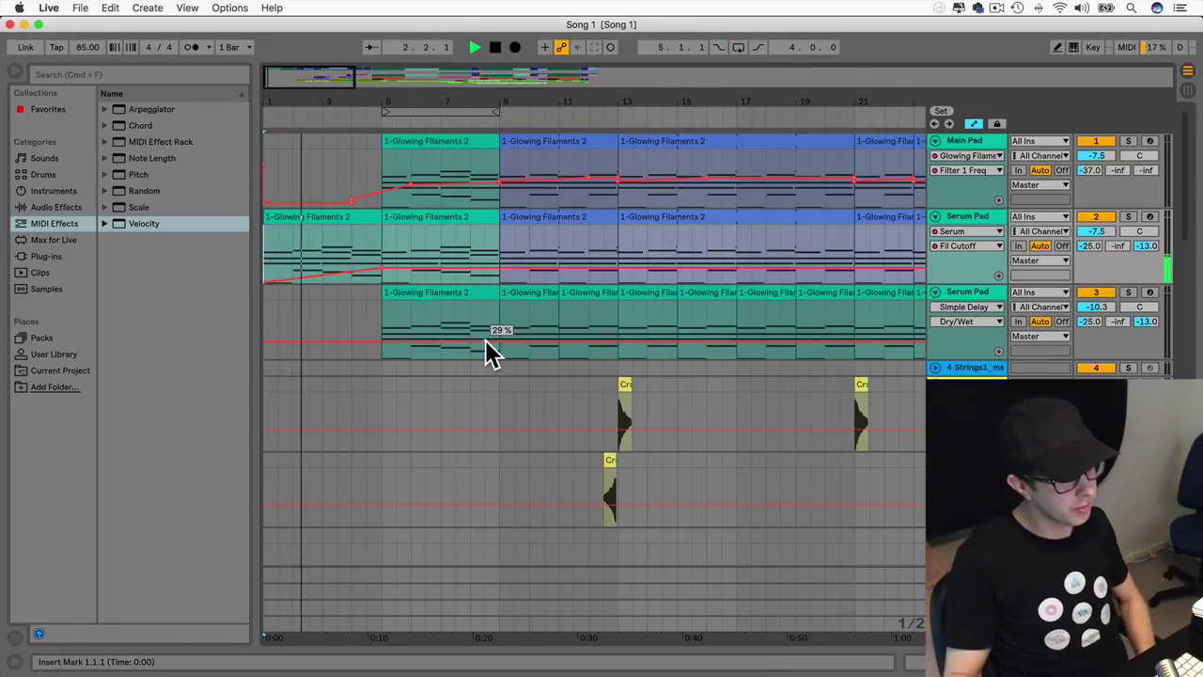
# Step: Show the second Serum Pad's Track Volume automation and fade it in from -inf dB at bar 5 to full level at bar 9
pyautogui.click(983, 307)
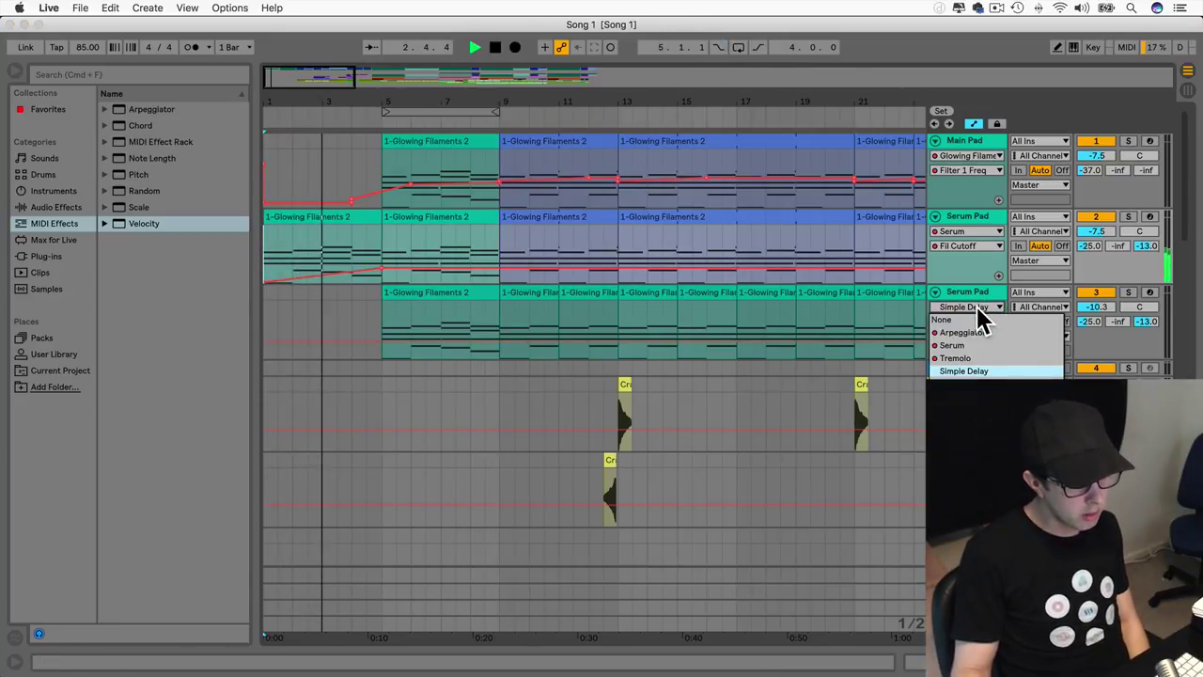
pyautogui.click(967, 367)
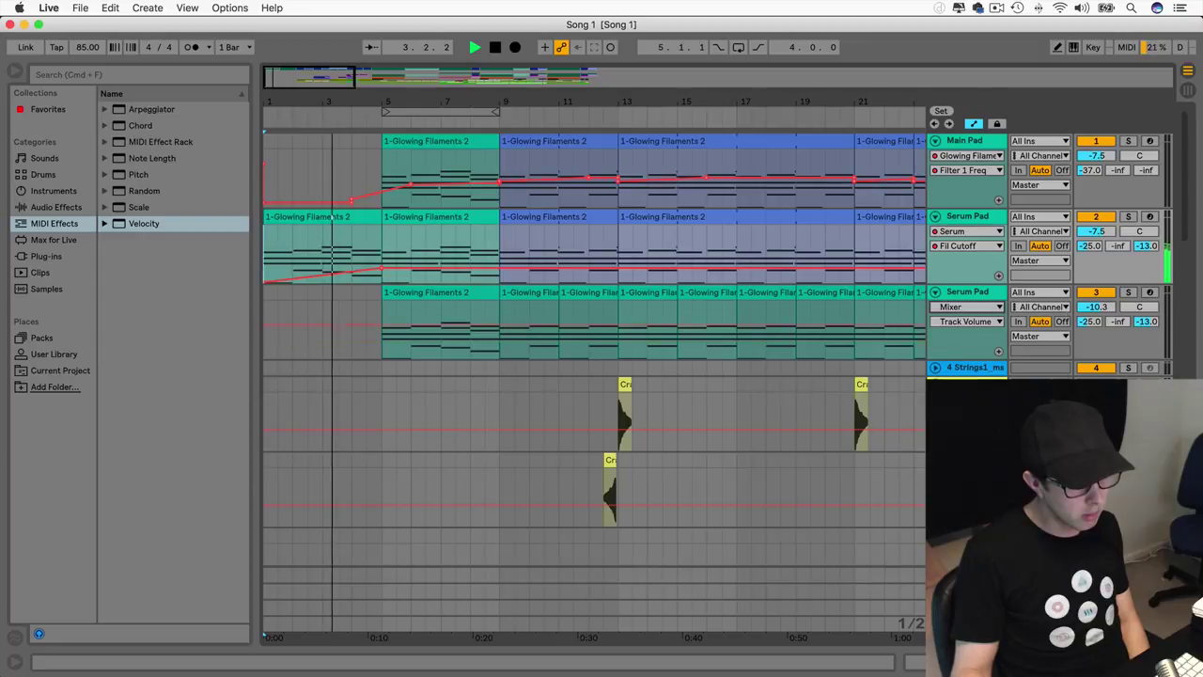
pyautogui.click(411, 325)
pyautogui.moveTo(382, 324); pyautogui.dragTo(382, 359)
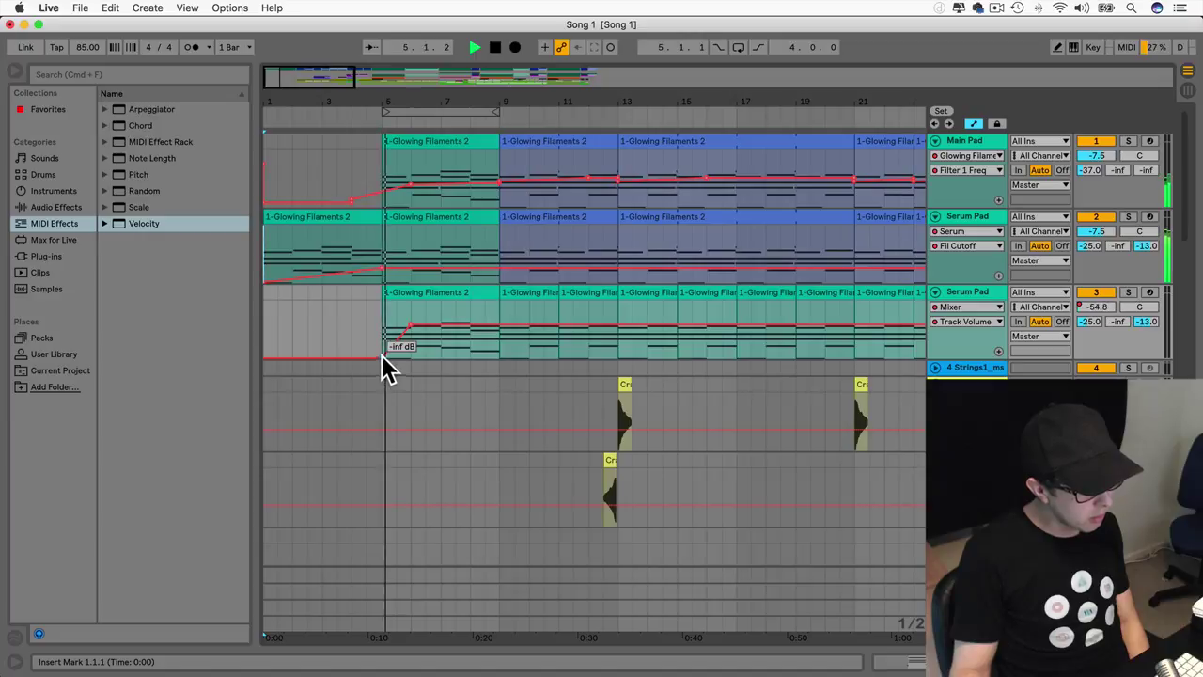
pyautogui.moveTo(411, 325); pyautogui.dragTo(499, 326)
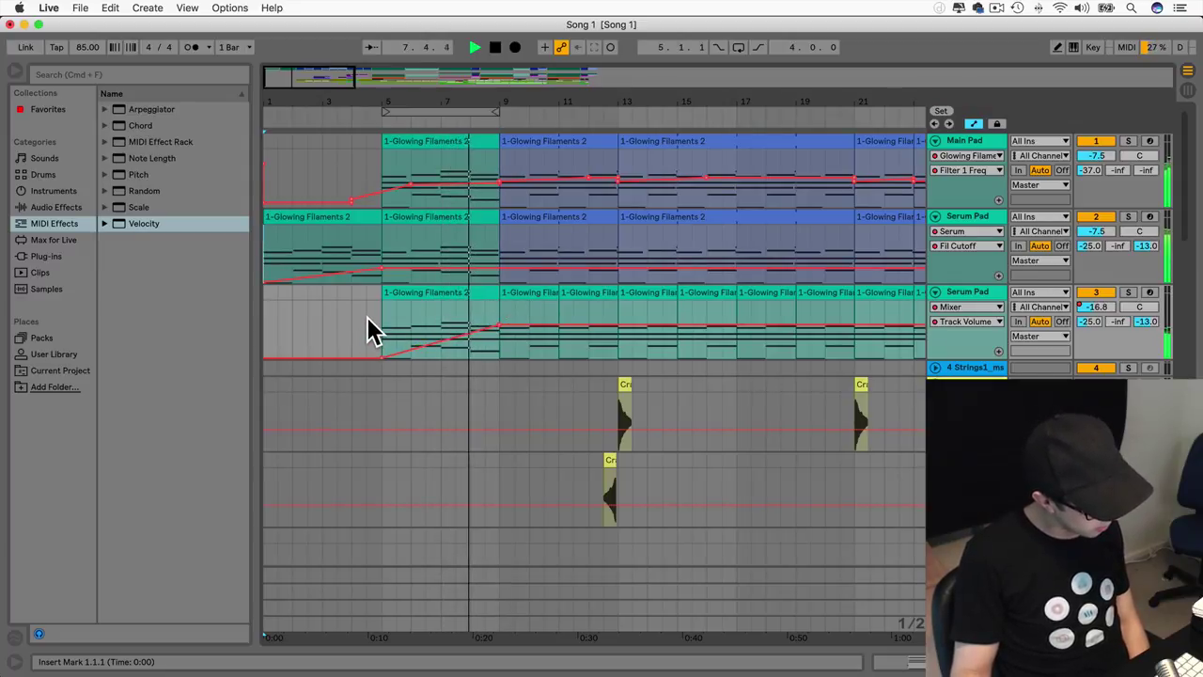
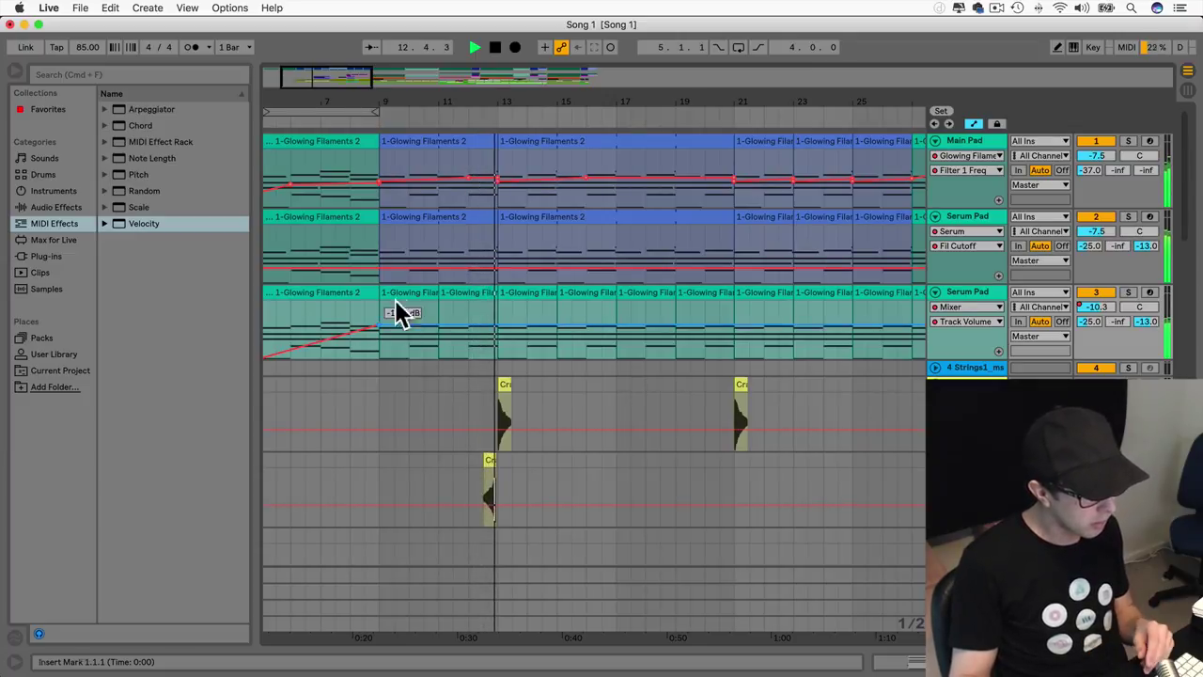
# Step: Extend the clips starting at bar 5 on all three pad tracks so they end at bar 13, and save the set
pyautogui.moveTo(379, 293); pyautogui.dragTo(497, 294)
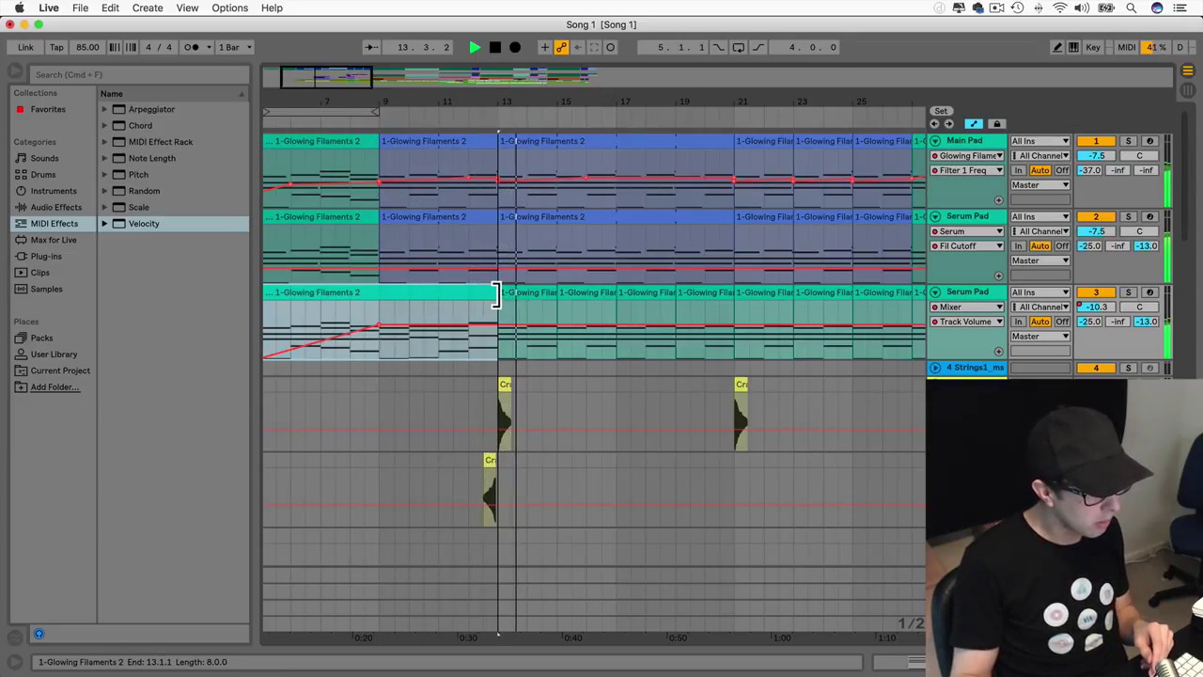
pyautogui.moveTo(379, 222); pyautogui.dragTo(496, 215)
pyautogui.click(362, 220)
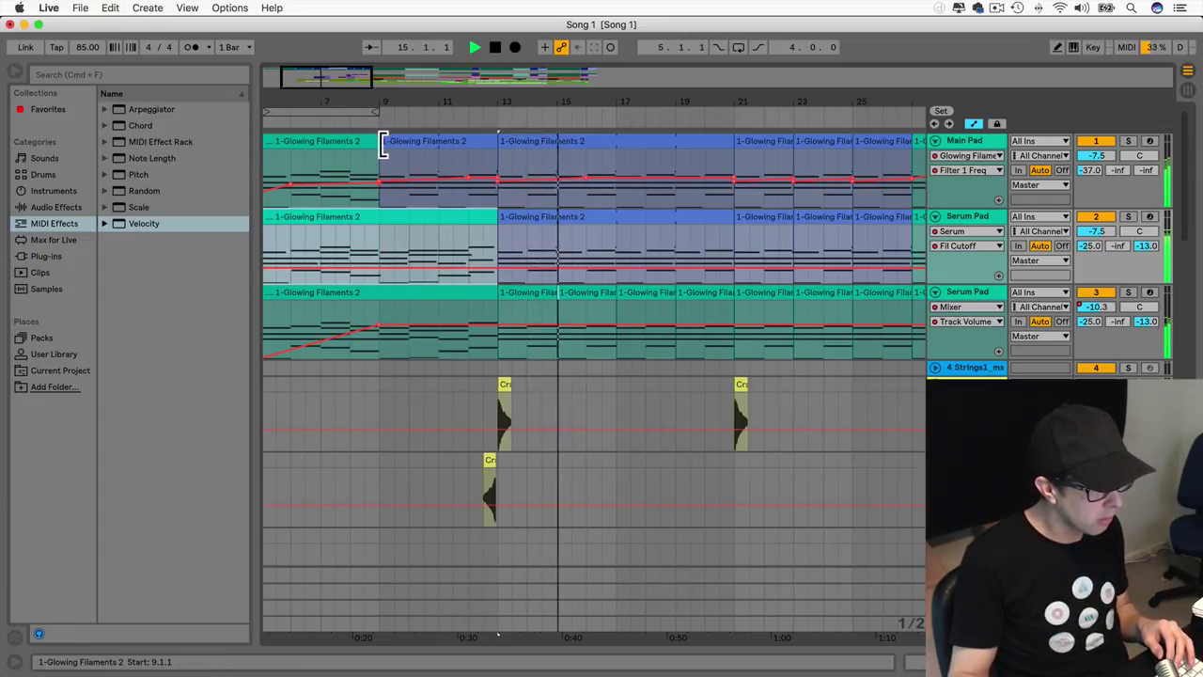
pyautogui.hscroll(-5, 366, 156)
pyautogui.moveTo(491, 142); pyautogui.dragTo(617, 150)
pyautogui.hscroll(7, 494, 212)
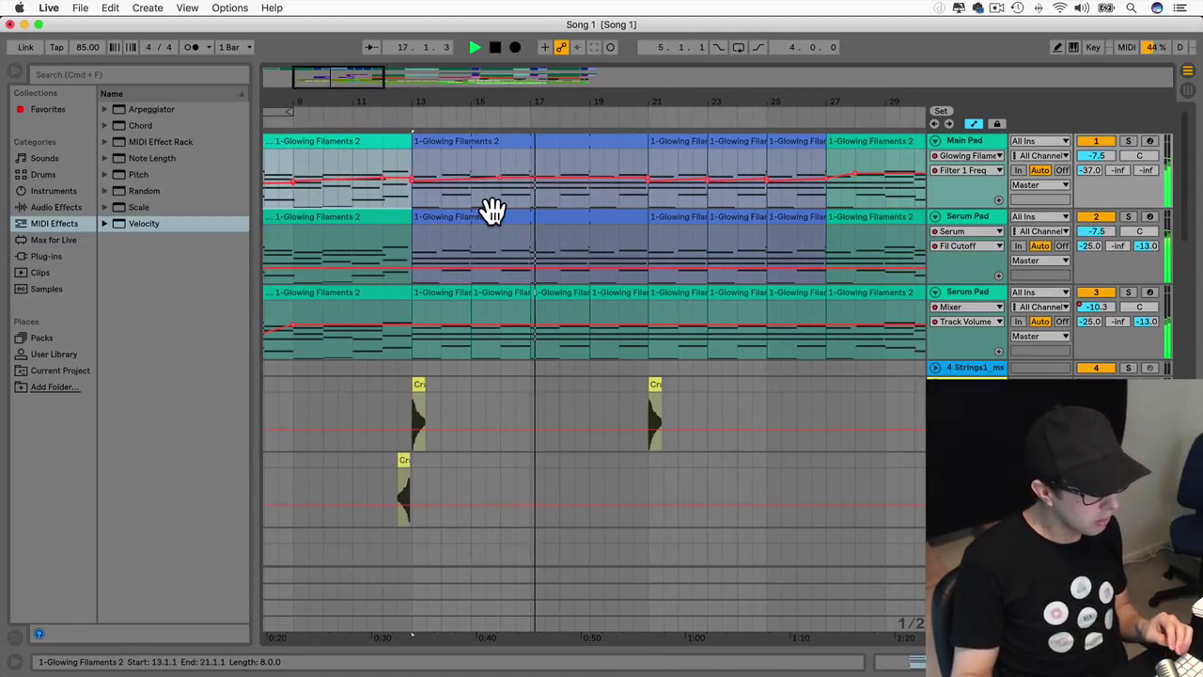
pyautogui.hscroll(1, 493, 211)
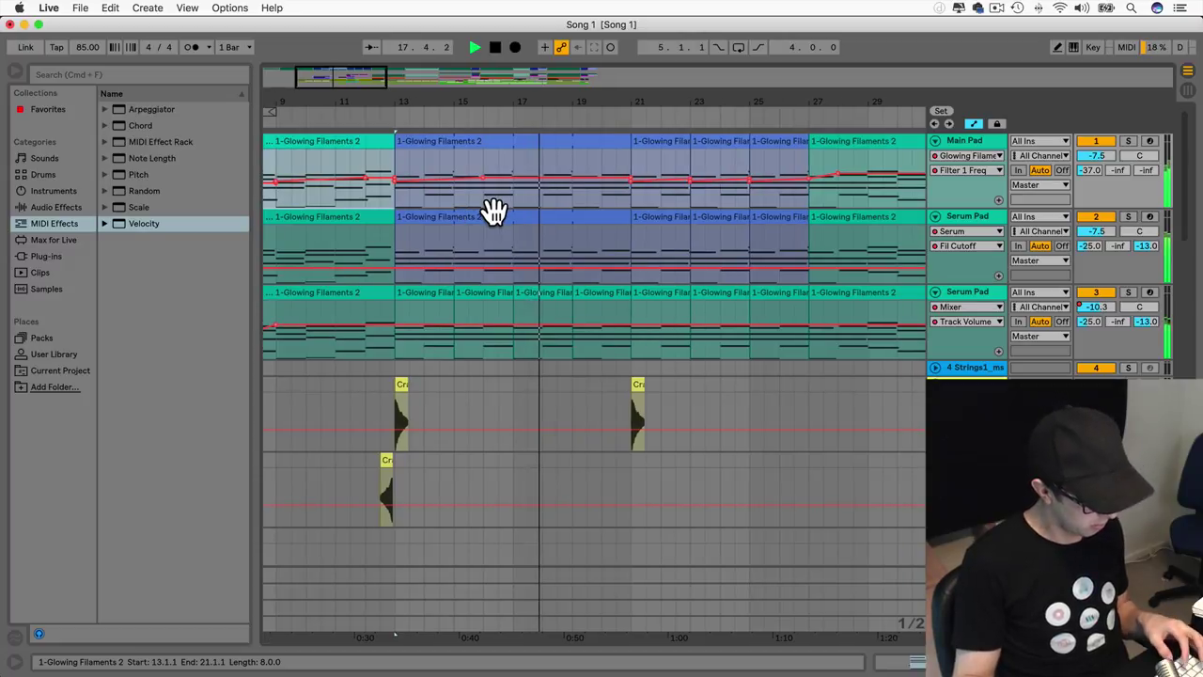
pyautogui.press('super+s')
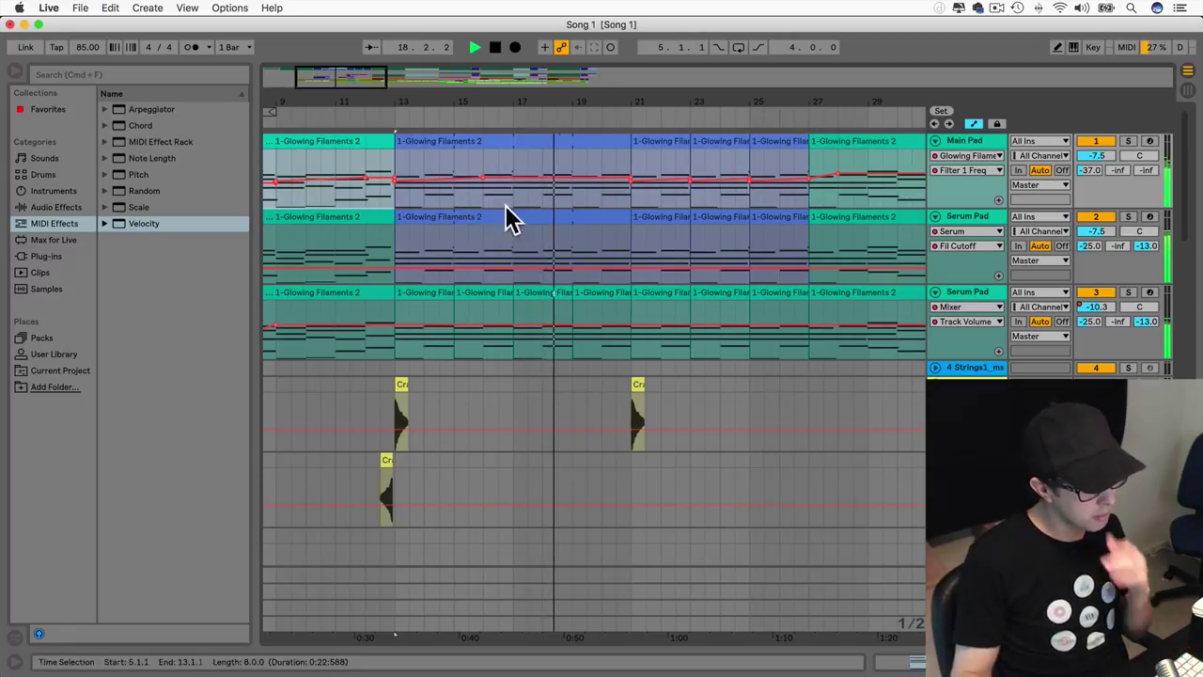
# Step: Delete the second Serum Pad's clips between bars 21 and 27 and lower its volume automation to -15.0 dB at bar 21
pyautogui.hscroll(5, 573, 277)
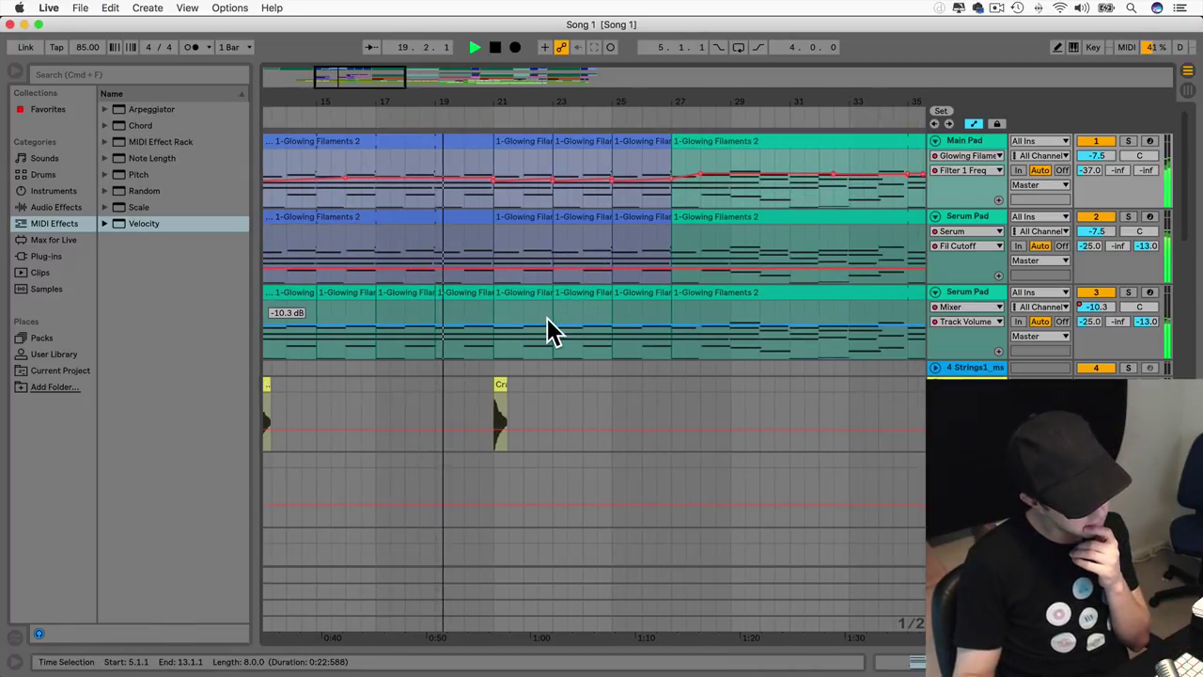
pyautogui.moveTo(502, 310); pyautogui.dragTo(668, 299)
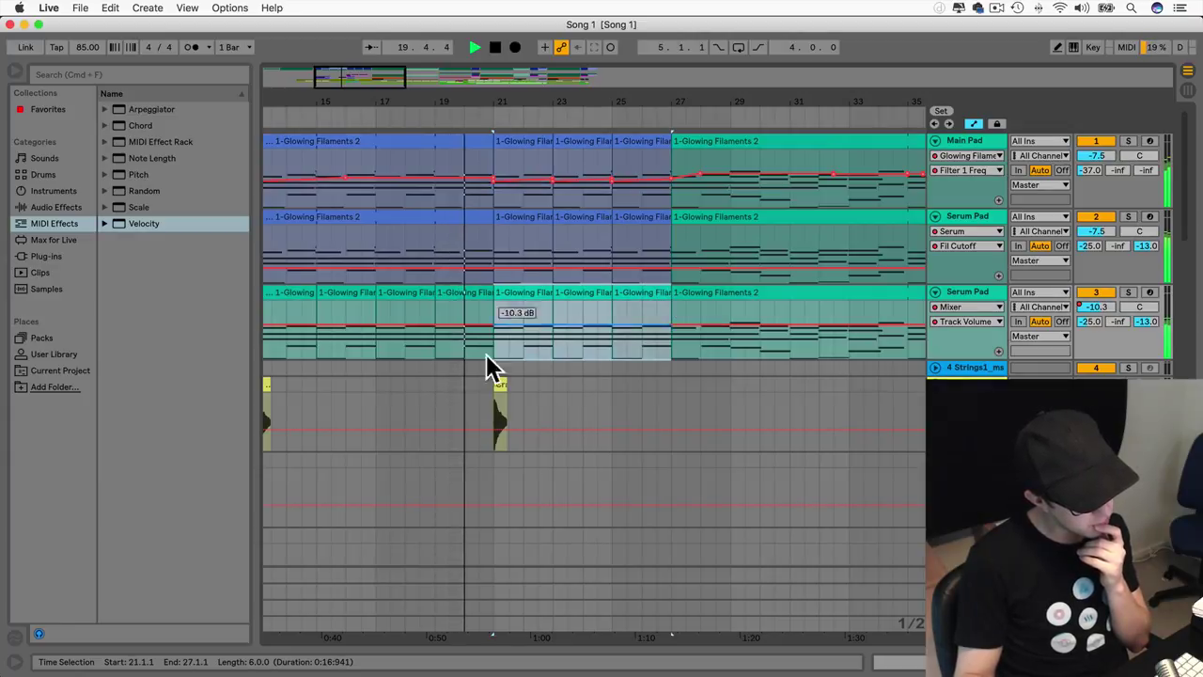
pyautogui.click(450, 325)
pyautogui.moveTo(493, 327)
pyautogui.mouseDown()
pyautogui.moveTo(493, 345)
pyautogui.moveTo(494, 331)
pyautogui.mouseUp()
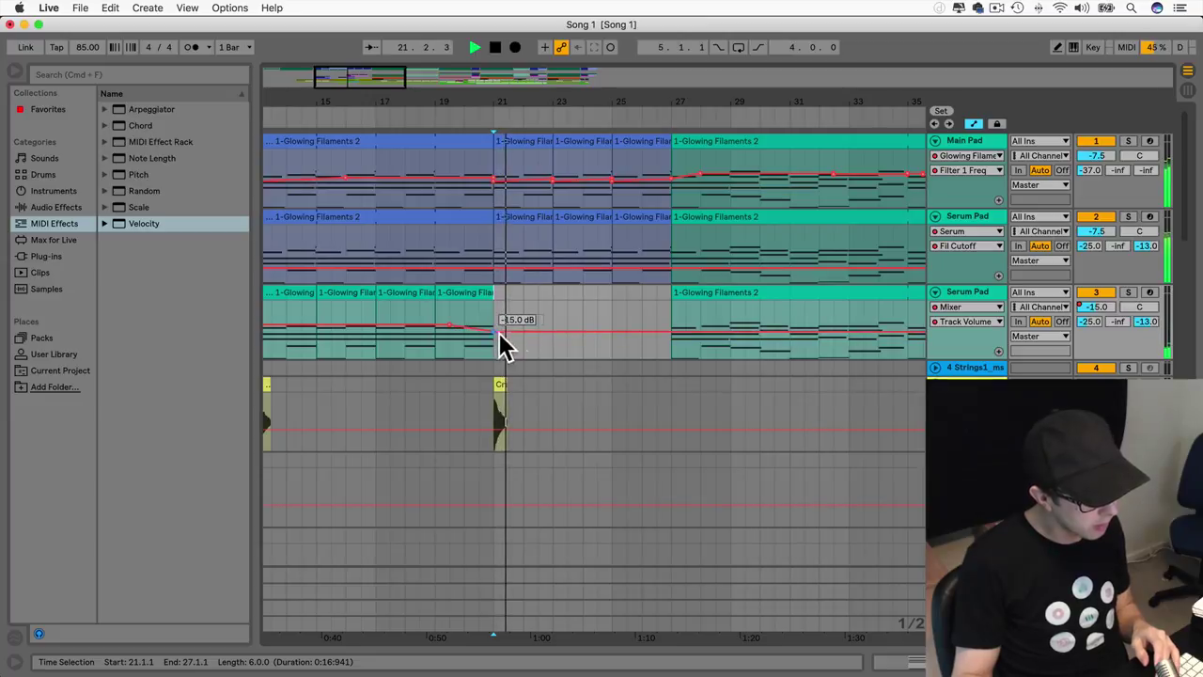
# Step: Try dropping the second Serum Pad's volume to -inf dB at bar 21, undo it, and set that breakpoint to -30.0 dB
pyautogui.hscroll(2, 527, 344)
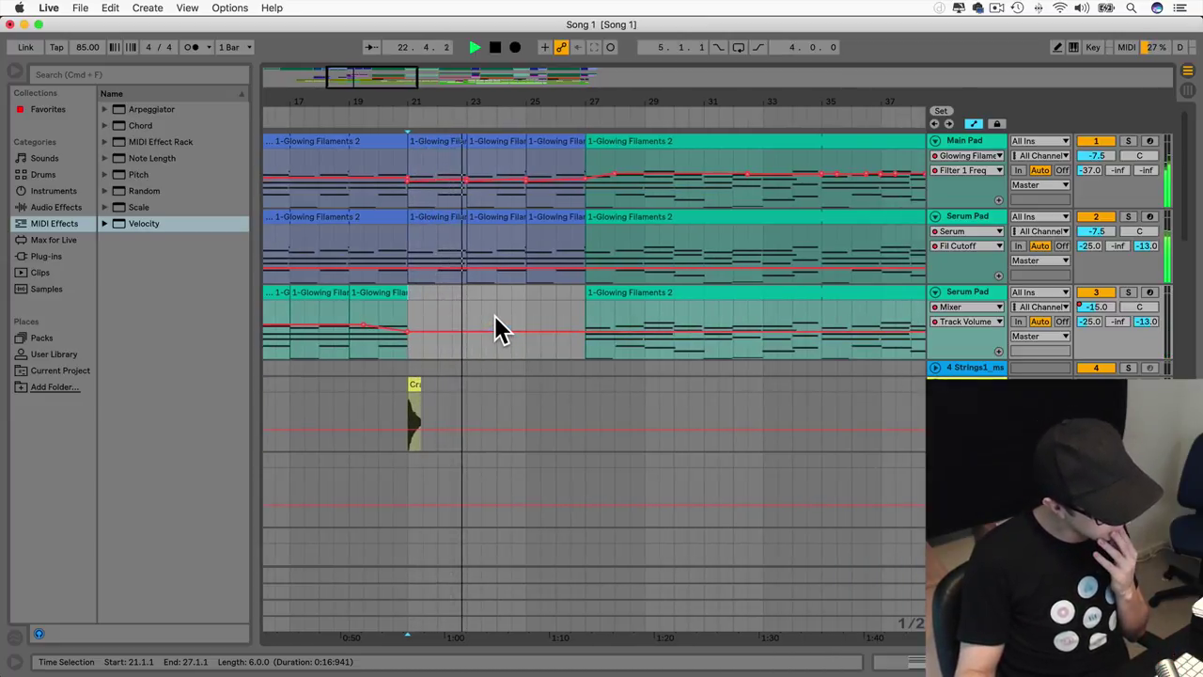
pyautogui.moveTo(440, 331); pyautogui.dragTo(403, 361)
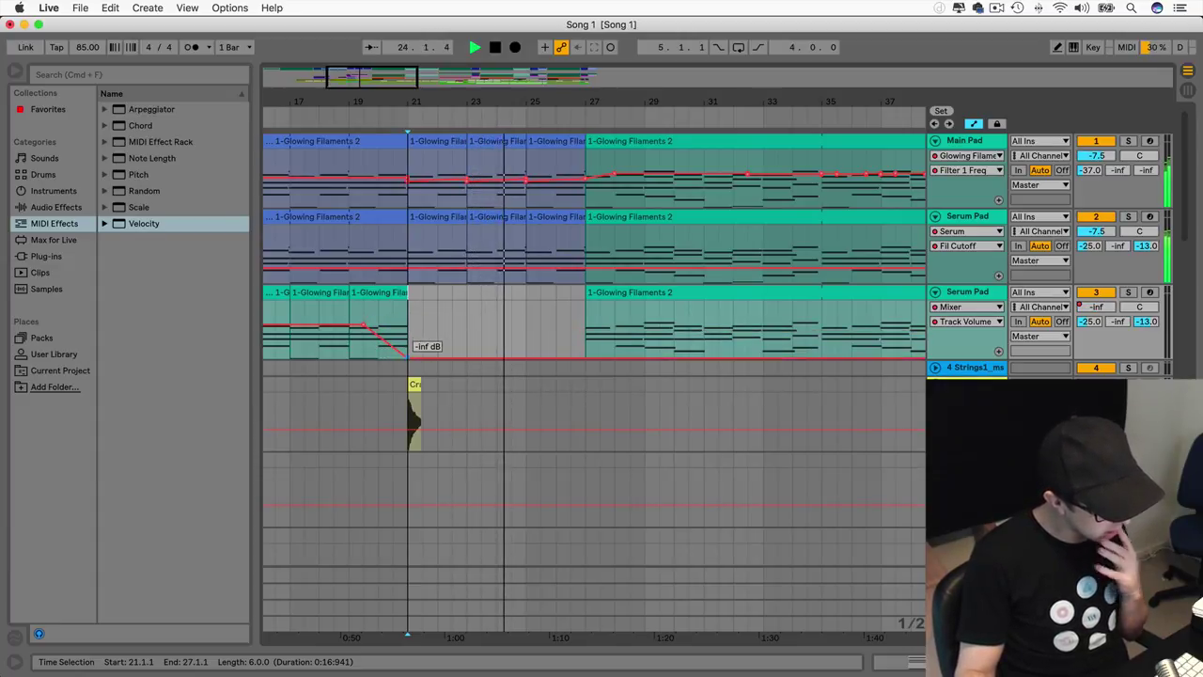
pyautogui.press('super+z')
pyautogui.moveTo(406, 331); pyautogui.dragTo(406, 344)
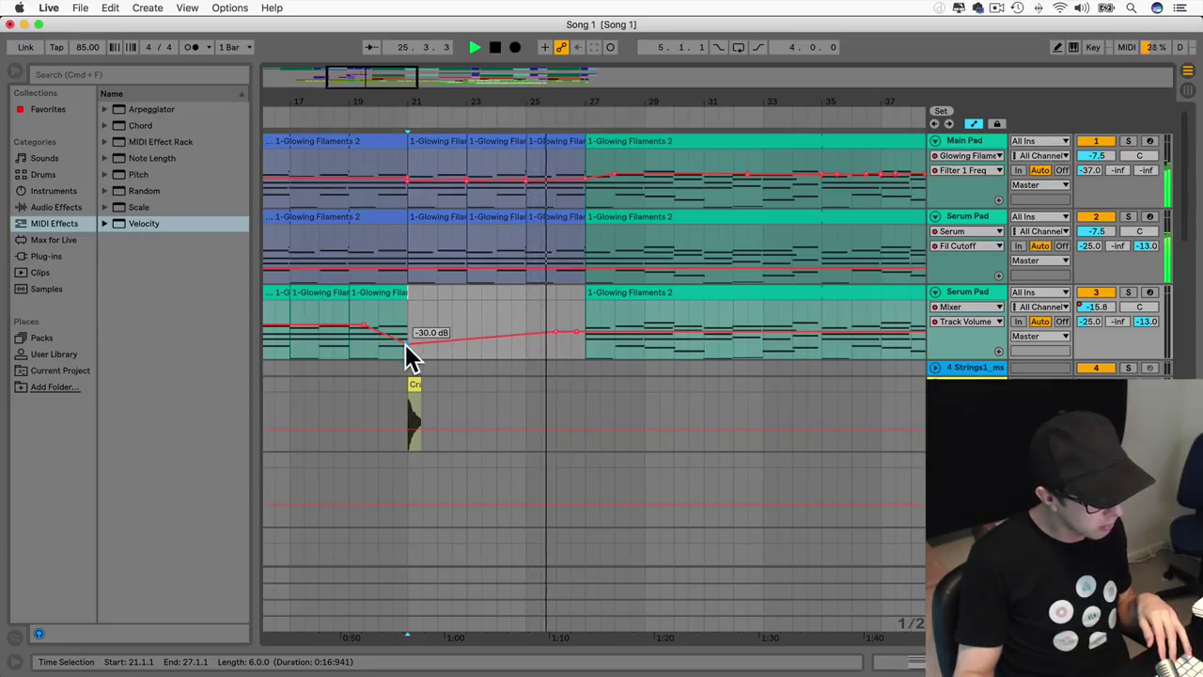
# Step: Dip the second Serum Pad's volume automation just before bar 27 and ramp it back up to -15.0 dB at bar 31
pyautogui.hscroll(2, 511, 331)
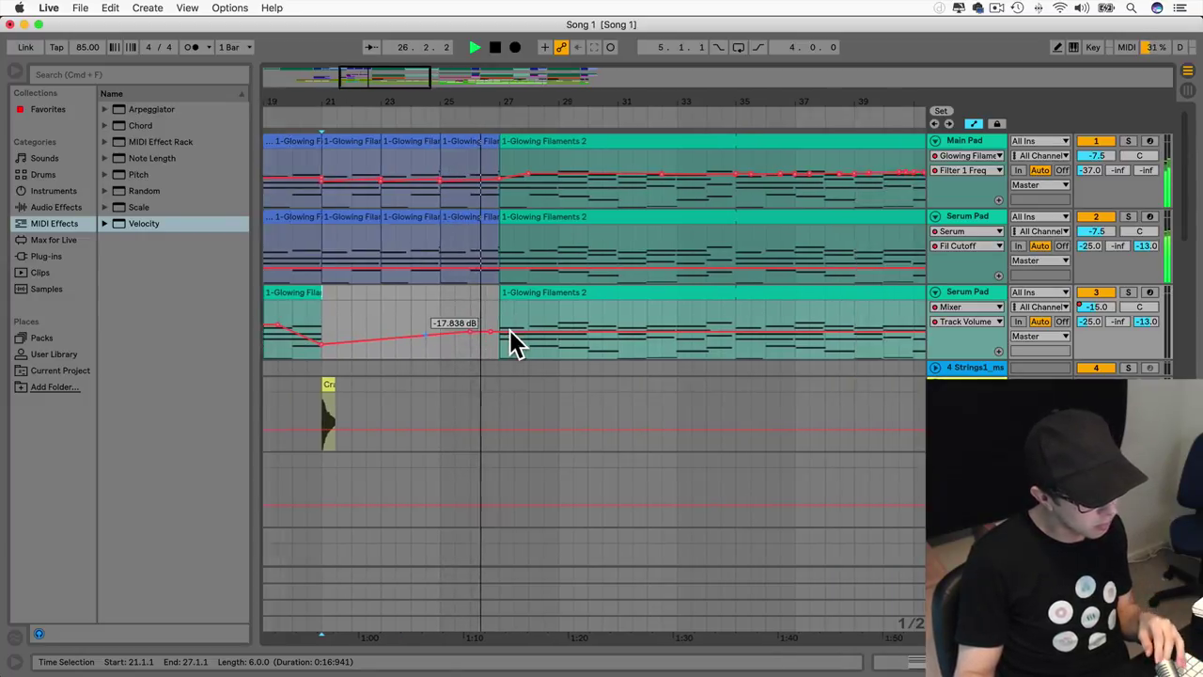
pyautogui.hscroll(3, 517, 331)
pyautogui.hscroll(-1, 525, 329)
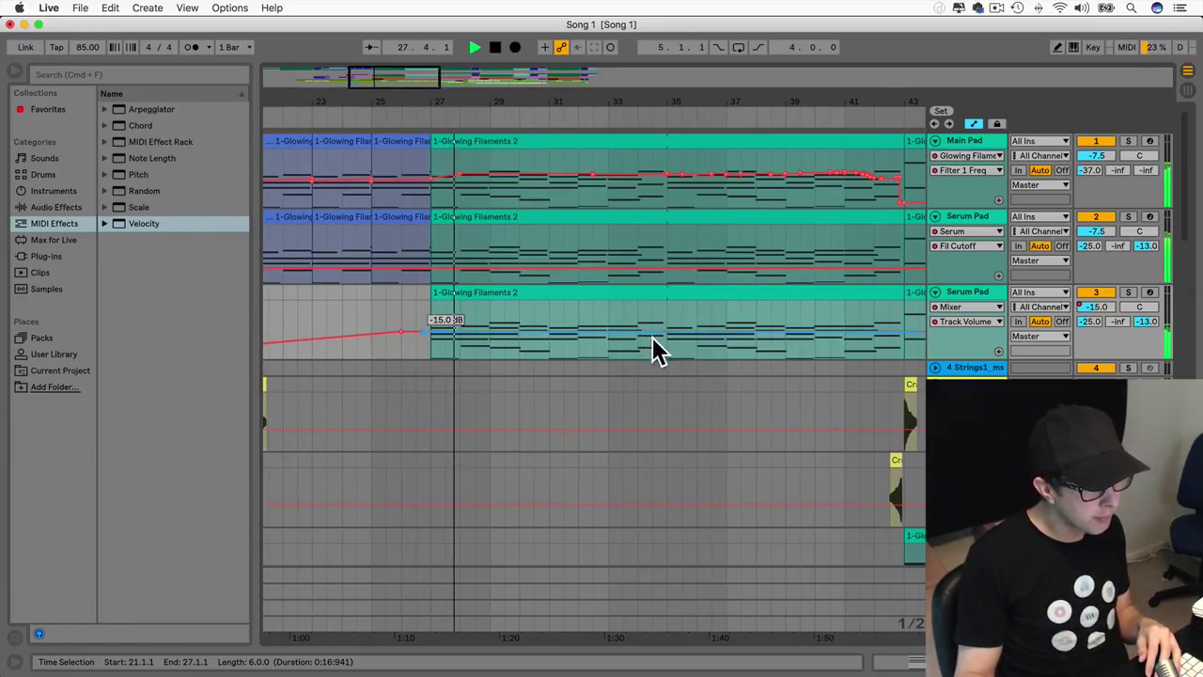
pyautogui.click(468, 332)
pyautogui.click(549, 332)
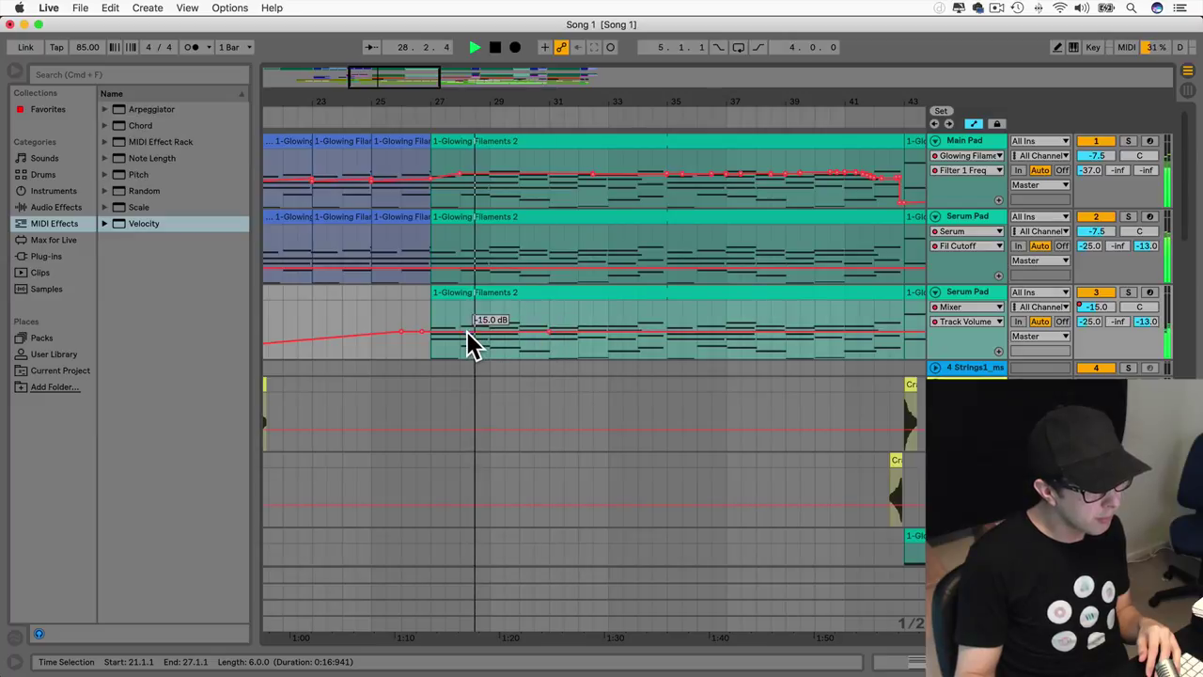
pyautogui.moveTo(427, 331); pyautogui.dragTo(425, 350)
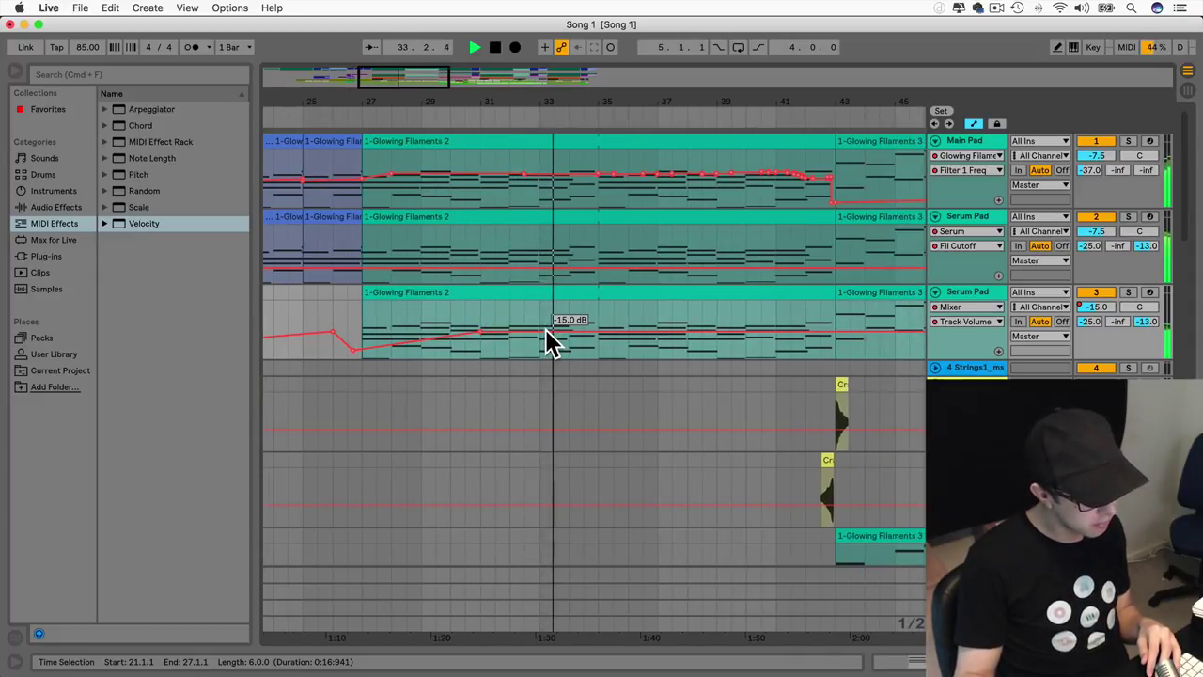
# Step: Step the second Serum Pad's volume up to -9.0 dB at bar 35 and slightly lower its breakpoint at bar 31
pyautogui.click(481, 331)
pyautogui.moveTo(494, 331); pyautogui.dragTo(495, 331)
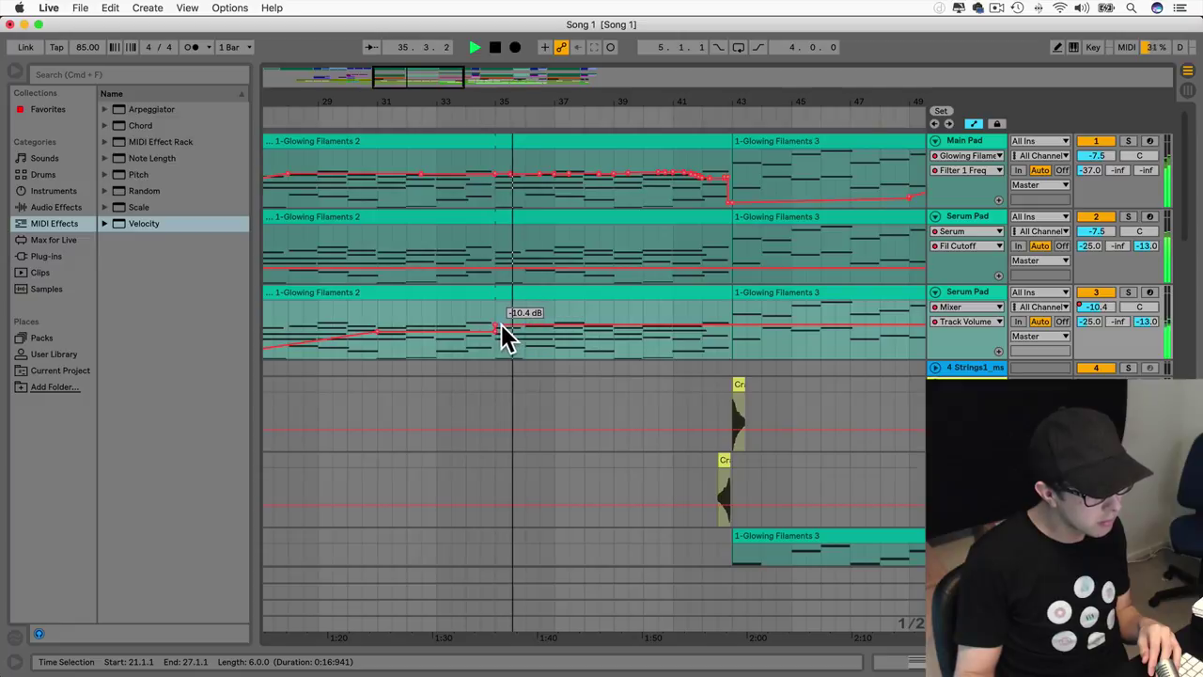
pyautogui.moveTo(495, 325); pyautogui.dragTo(494, 336)
pyautogui.moveTo(378, 331); pyautogui.dragTo(378, 337)
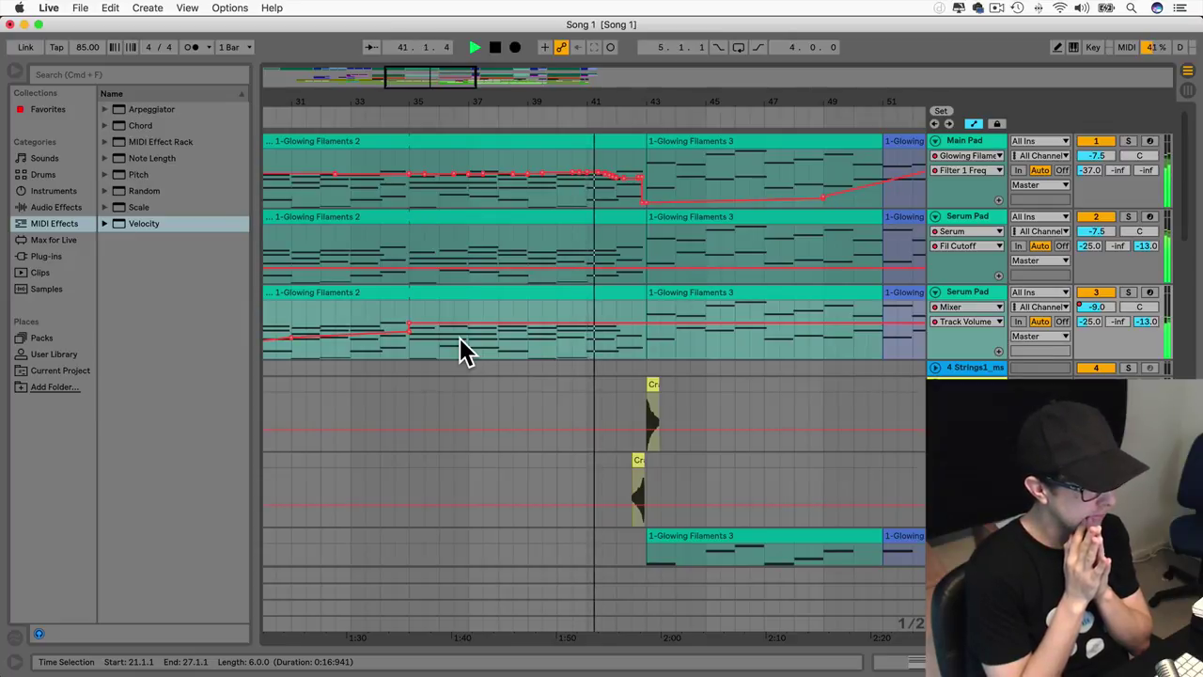
# Step: Review the lower tracks and the arrangement around bars 43 to 53 during playback
pyautogui.scroll(-15, 461, 340)
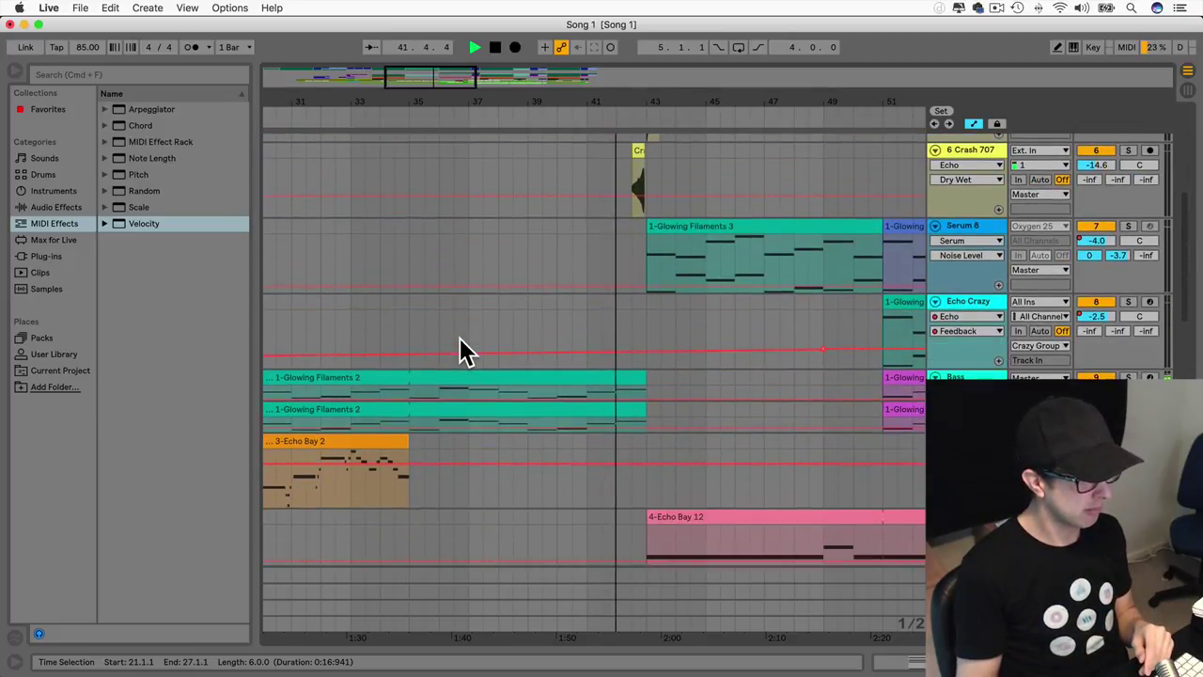
pyautogui.scroll(-5, 460, 338)
pyautogui.scroll(20, 458, 340)
pyautogui.hscroll(5, 459, 340)
pyautogui.hscroll(-4, 459, 341)
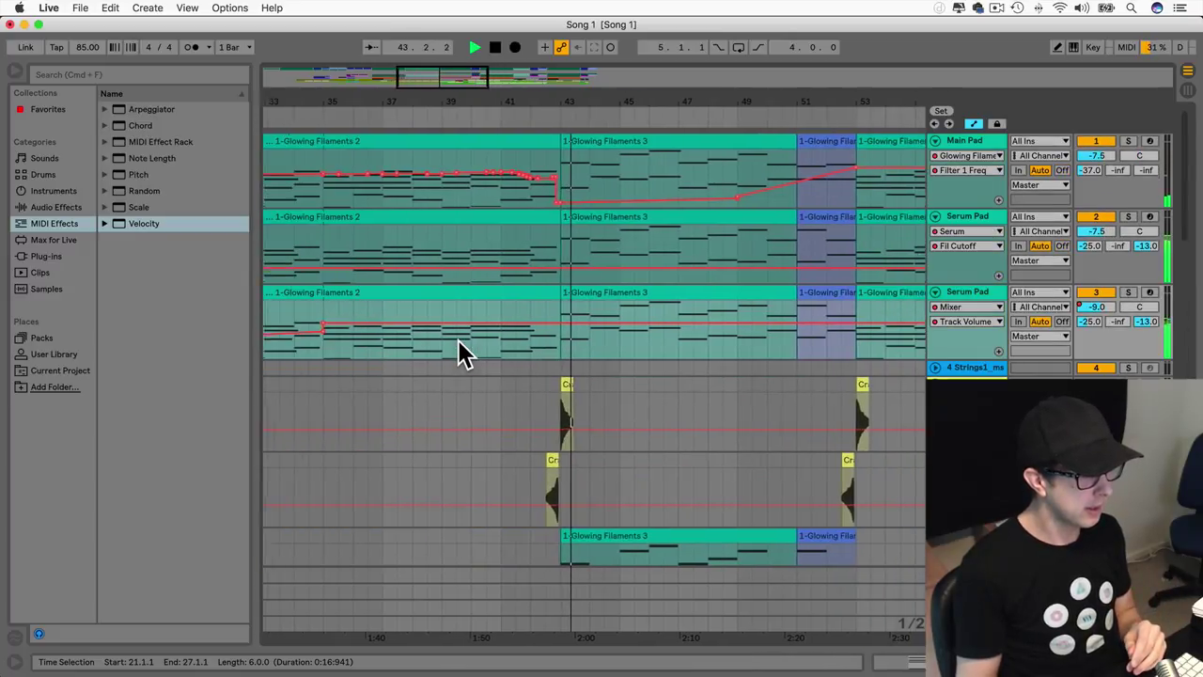
pyautogui.hscroll(1, 459, 341)
pyautogui.hscroll(3, 458, 341)
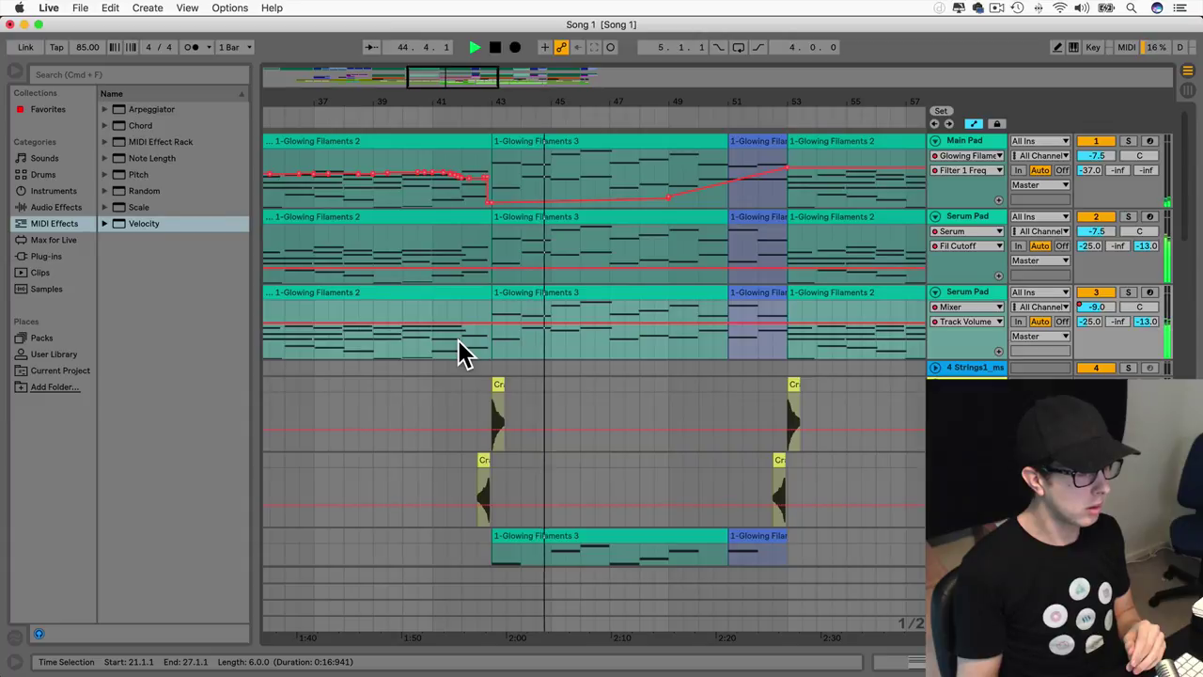
# Step: Compare the pad tracks' clips and automation between bars 19 and 57 during playback
pyautogui.hscroll(-4, 459, 340)
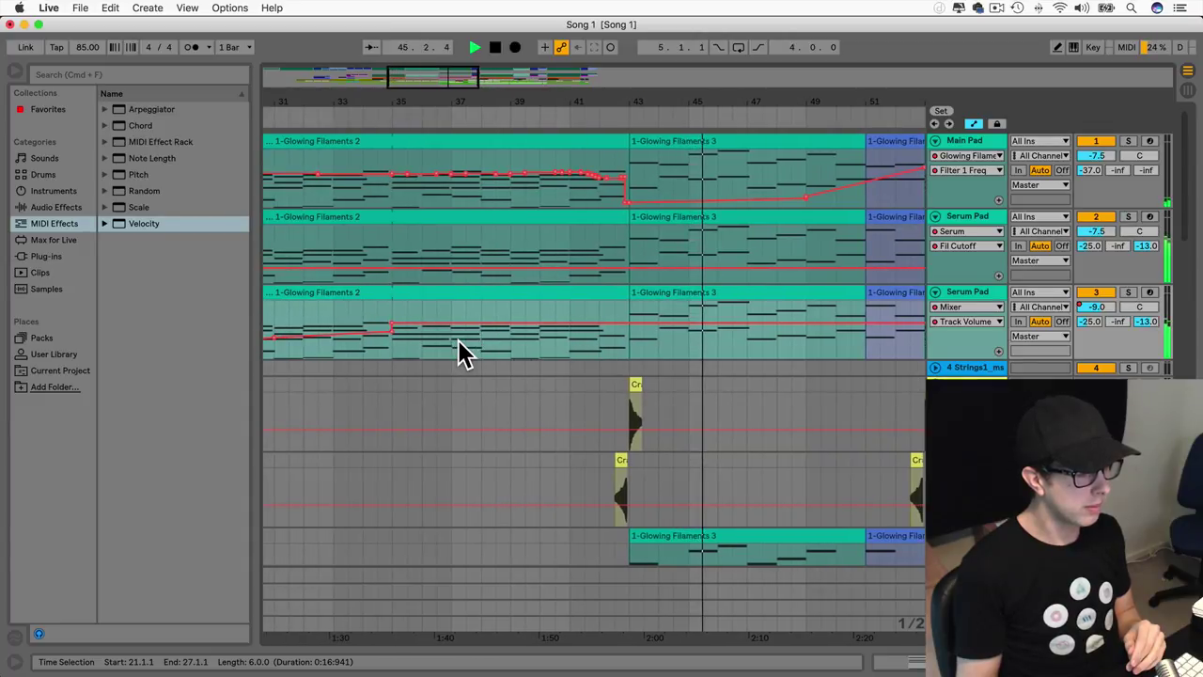
pyautogui.hscroll(3, 458, 340)
pyautogui.scroll(-1, 458, 340)
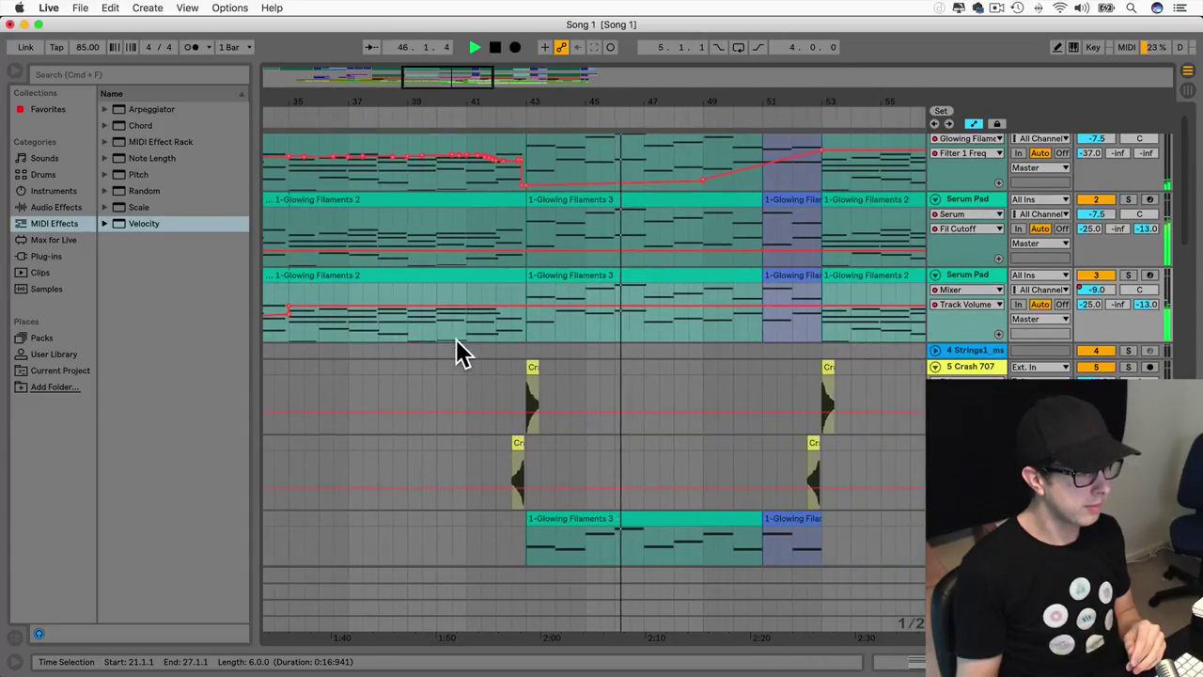
pyautogui.scroll(1, 456, 339)
pyautogui.hscroll(-3, 455, 339)
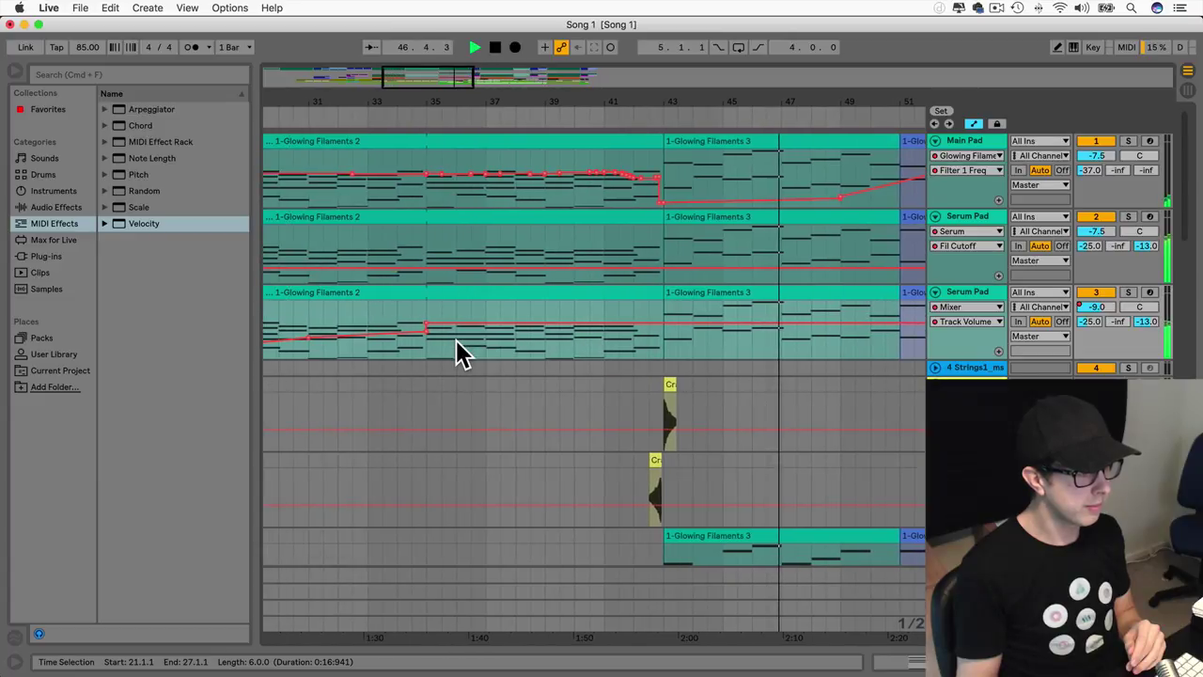
pyautogui.hscroll(-3, 456, 339)
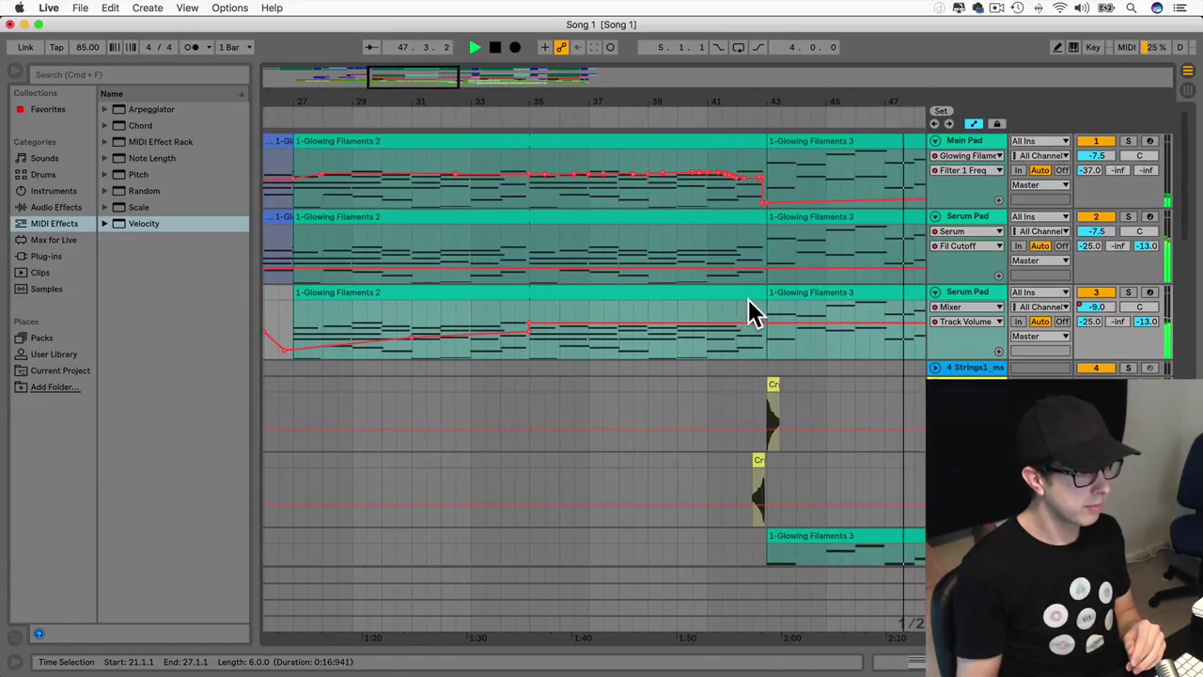
pyautogui.hscroll(4, 739, 299)
pyautogui.hscroll(-4, 666, 297)
pyautogui.hscroll(-5, 666, 297)
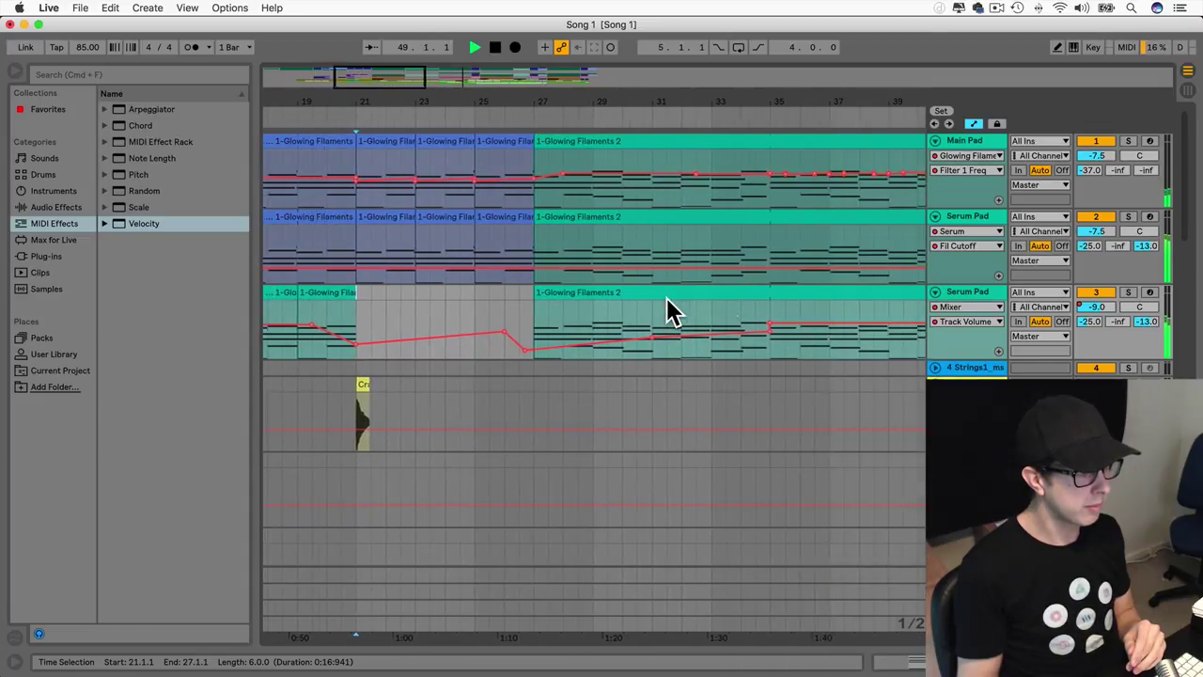
pyautogui.hscroll(8, 667, 297)
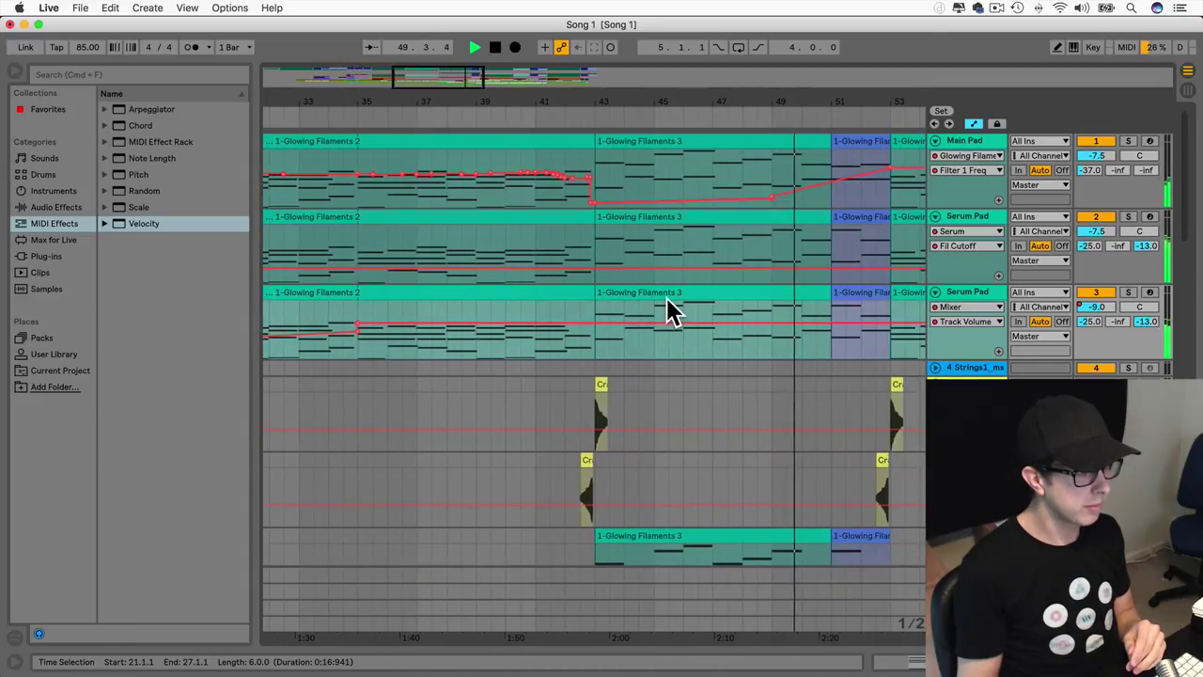
# Step: Examine the lower tracks from the crashes to the basses and riffs around bars 21 to 43 during playback
pyautogui.hscroll(-6, 667, 297)
pyautogui.scroll(-8, 423, 325)
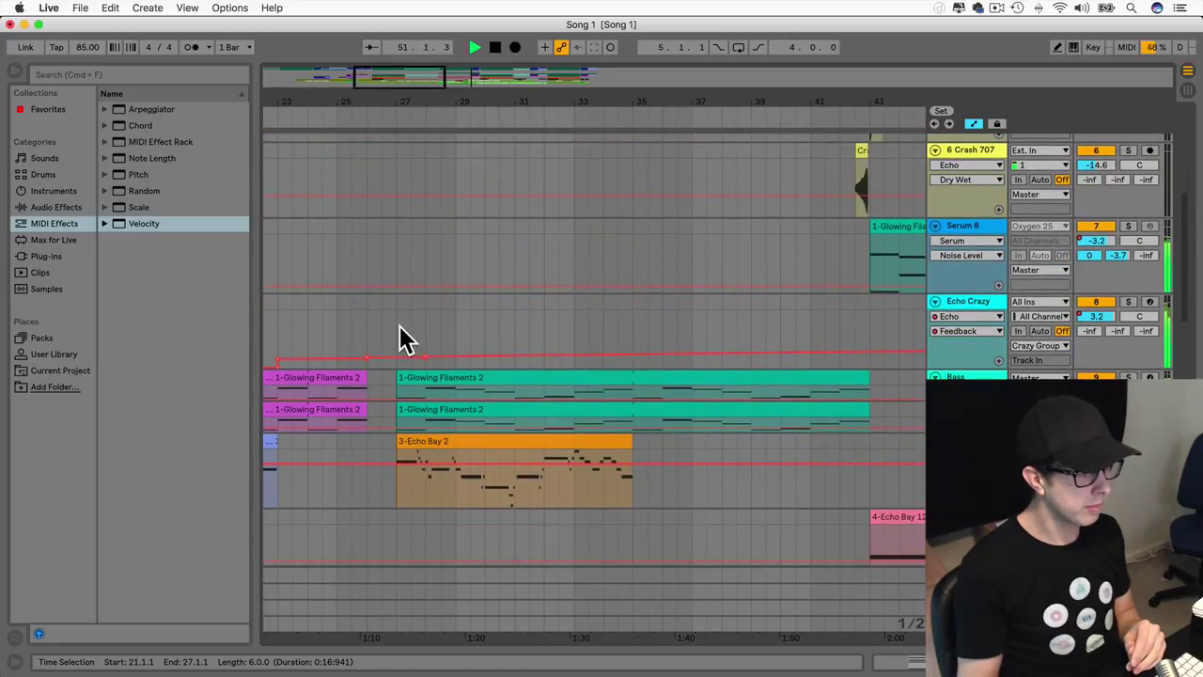
pyautogui.scroll(8, 400, 327)
pyautogui.scroll(-10, 399, 337)
pyautogui.scroll(10, 399, 336)
pyautogui.scroll(-1, 399, 337)
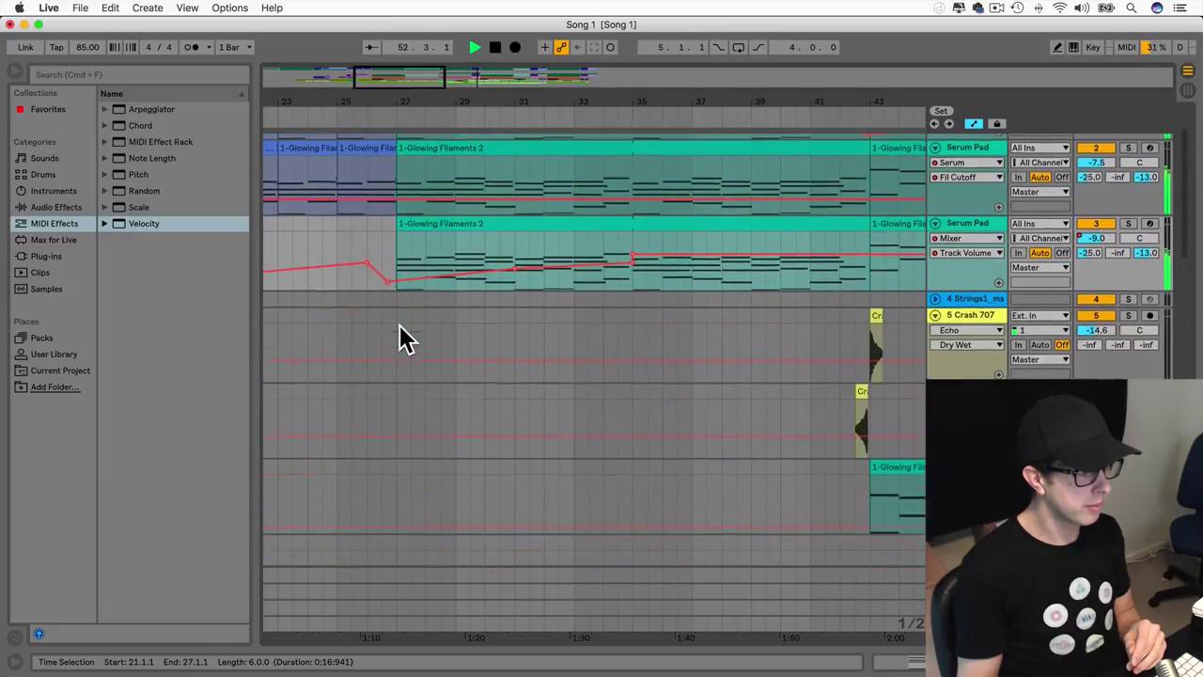
pyautogui.scroll(-5, 399, 329)
pyautogui.hscroll(-3, 399, 324)
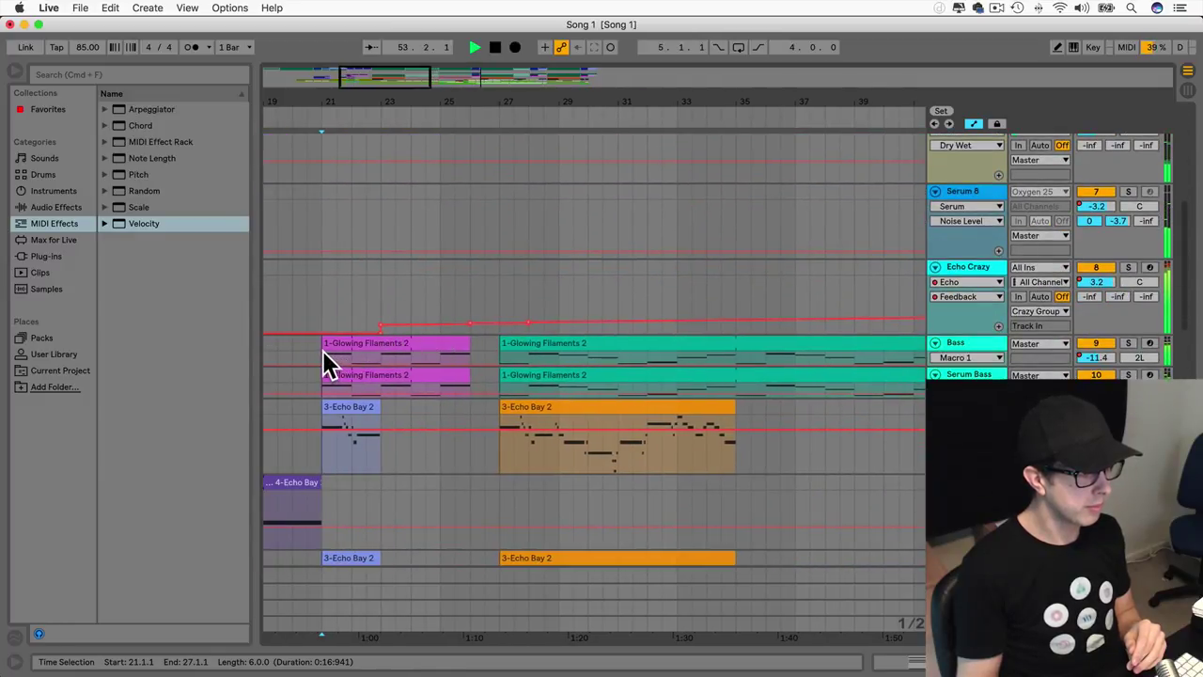
pyautogui.scroll(1, 319, 352)
pyautogui.scroll(-6, 317, 355)
pyautogui.scroll(7, 319, 356)
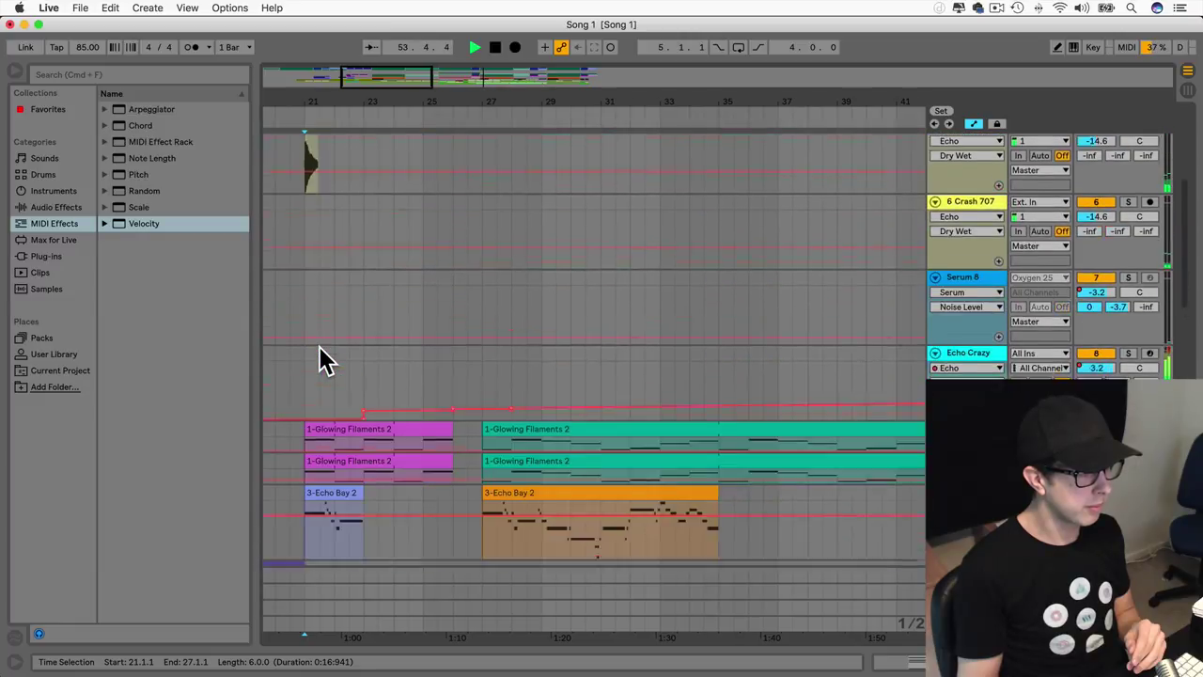
# Step: Fill the gap at bar 26 on the Bass and Serum Bass tracks by extending their clips to bar 27
pyautogui.scroll(-2, 395, 361)
pyautogui.moveTo(446, 365)
pyautogui.mouseDown()
pyautogui.moveTo(481, 365)
pyautogui.moveTo(482, 391)
pyautogui.mouseUp()
pyautogui.scroll(10, 507, 304)
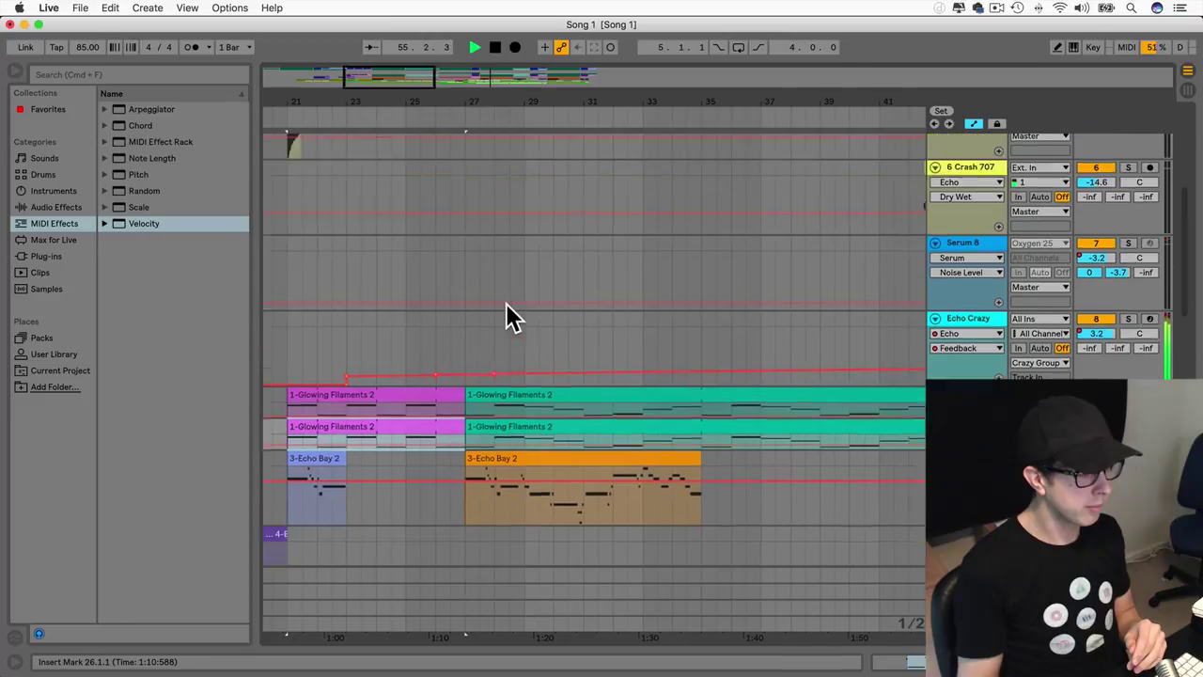
# Step: Review the pad tracks' clips and automation from bar 51 to the song's end during playback
pyautogui.hscroll(8, 505, 303)
pyautogui.hscroll(4, 505, 303)
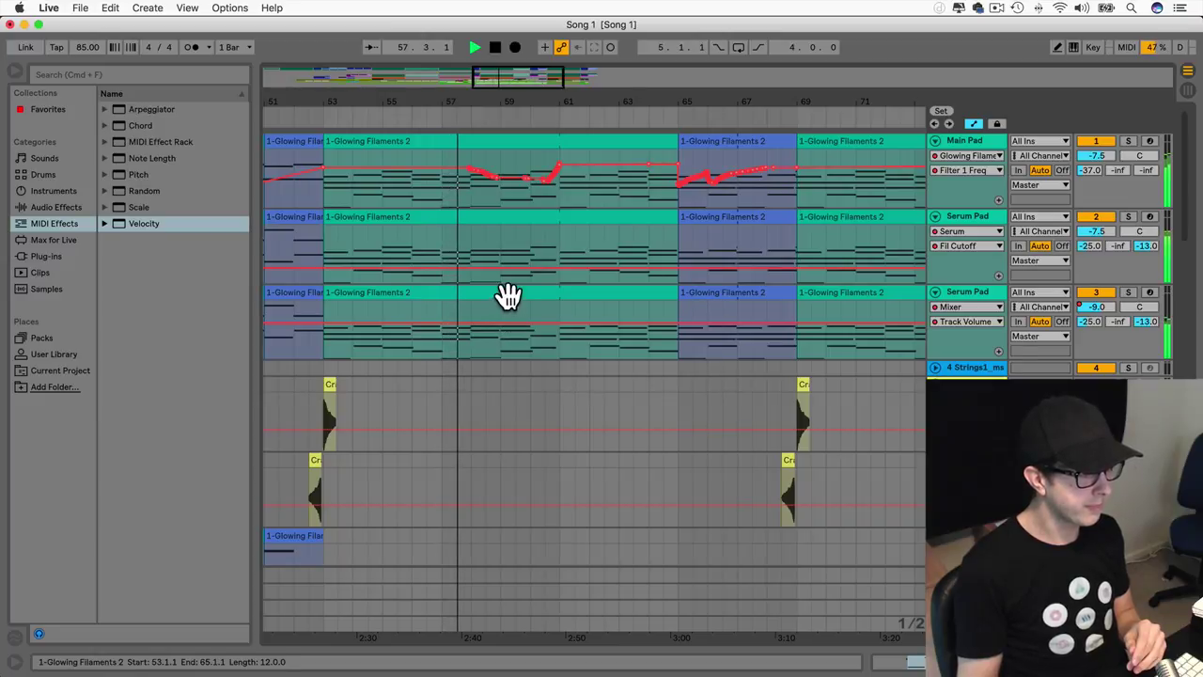
pyautogui.hscroll(2, 509, 272)
pyautogui.hscroll(3, 509, 272)
pyautogui.moveTo(541, 81); pyautogui.dragTo(541, 38)
pyautogui.hscroll(-6, 555, 240)
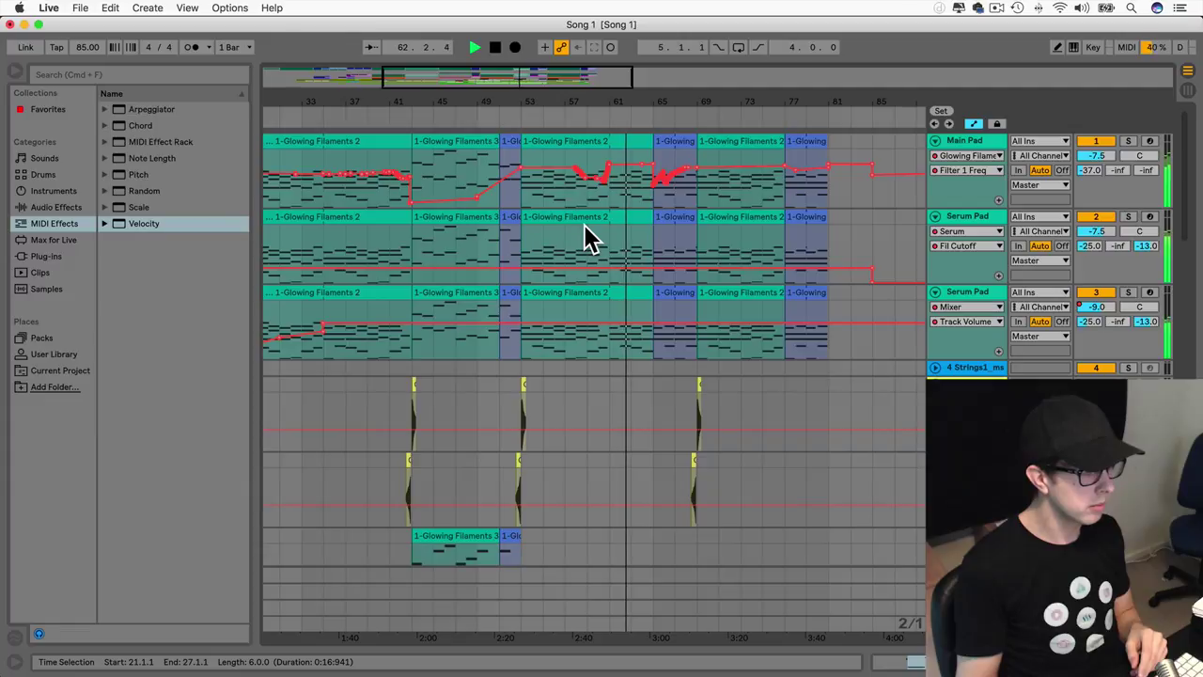
pyautogui.click(968, 290)
pyautogui.hscroll(-5, 632, 303)
pyautogui.hscroll(5, 632, 302)
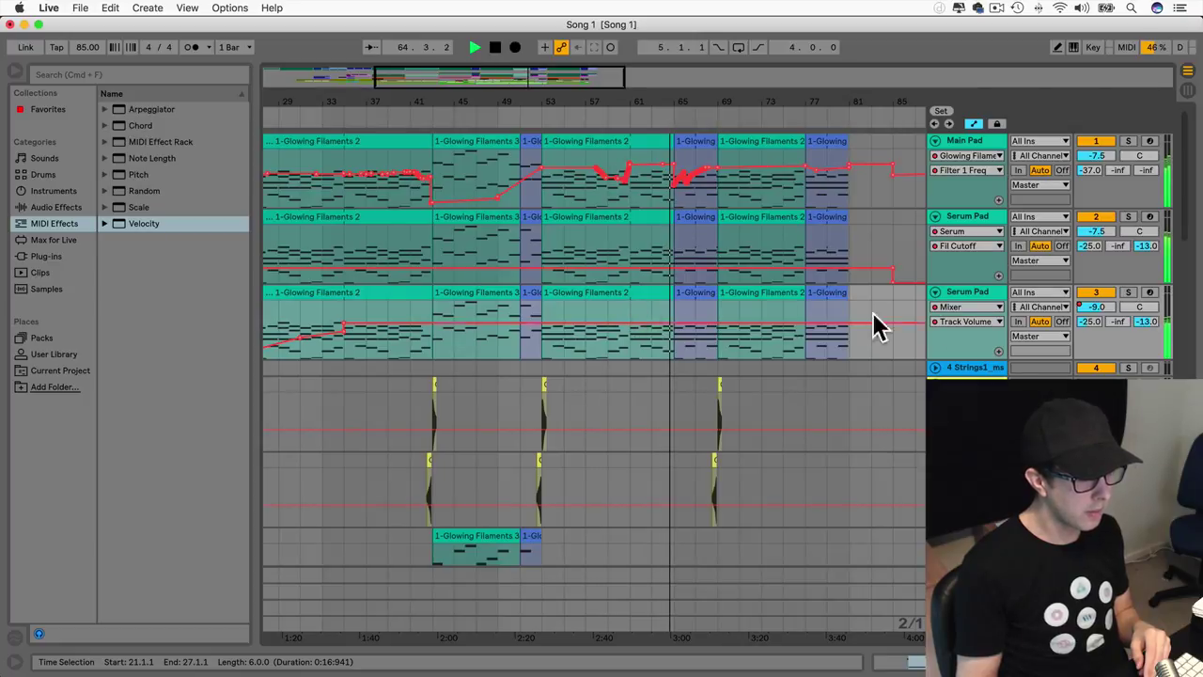
pyautogui.doubleClick(960, 291)
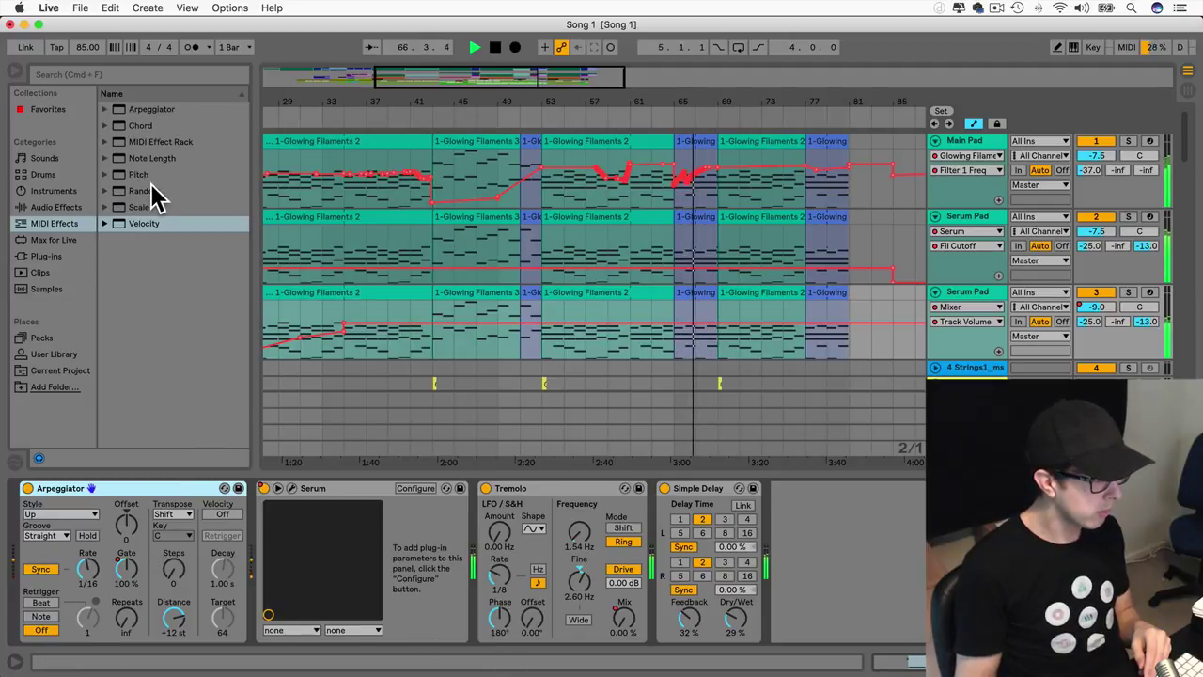
pyautogui.click(60, 207)
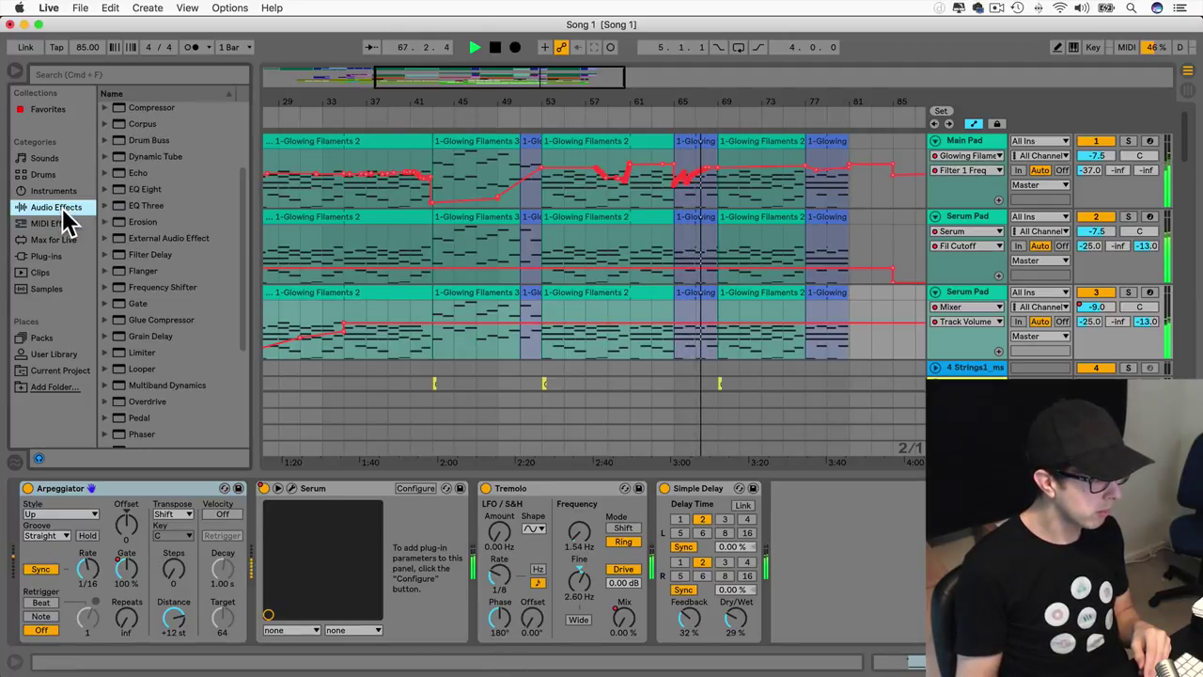
pyautogui.moveTo(158, 112); pyautogui.dragTo(839, 545)
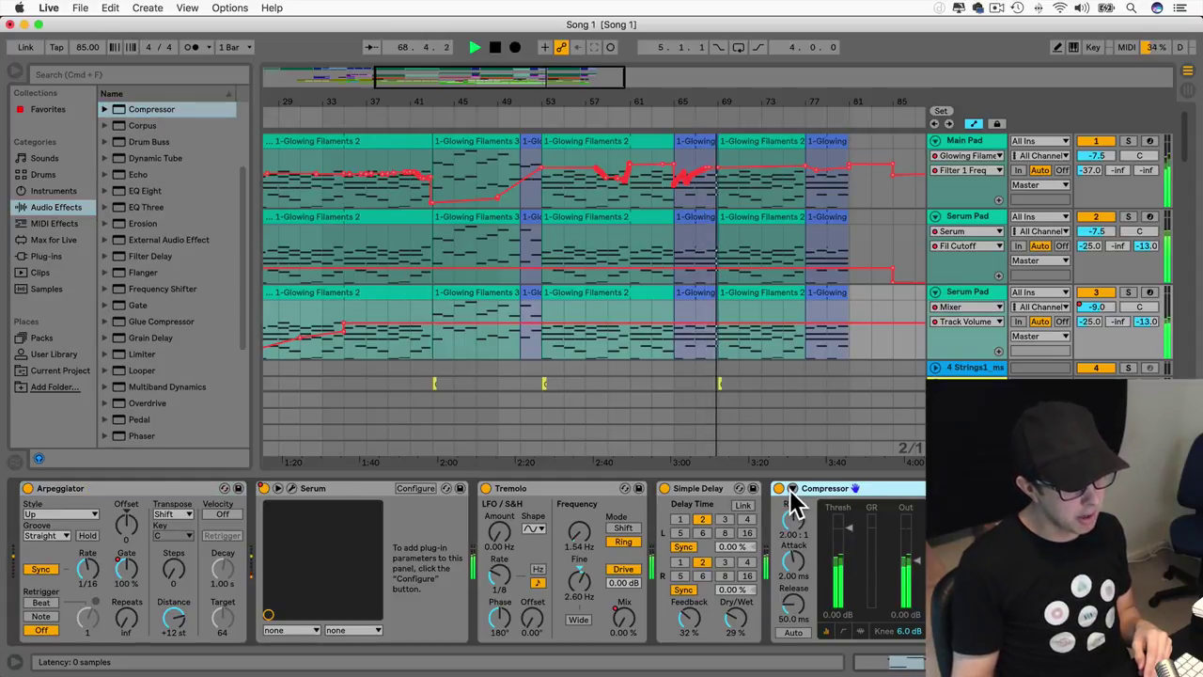
# Step: Sidechain the Compressor to 16-Drum Rack's 00DB Kick Astrix style 2 at Pre FX and adjust its threshold
pyautogui.click(793, 488)
pyautogui.click(807, 506)
pyautogui.click(818, 533)
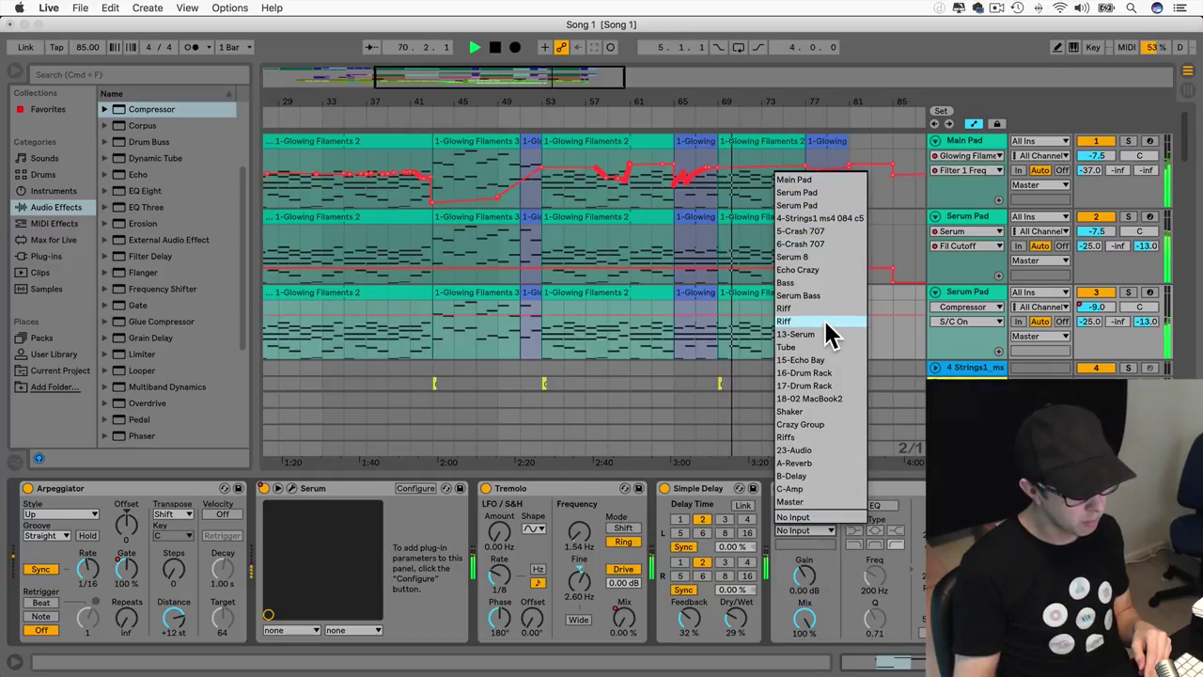
pyautogui.click(825, 373)
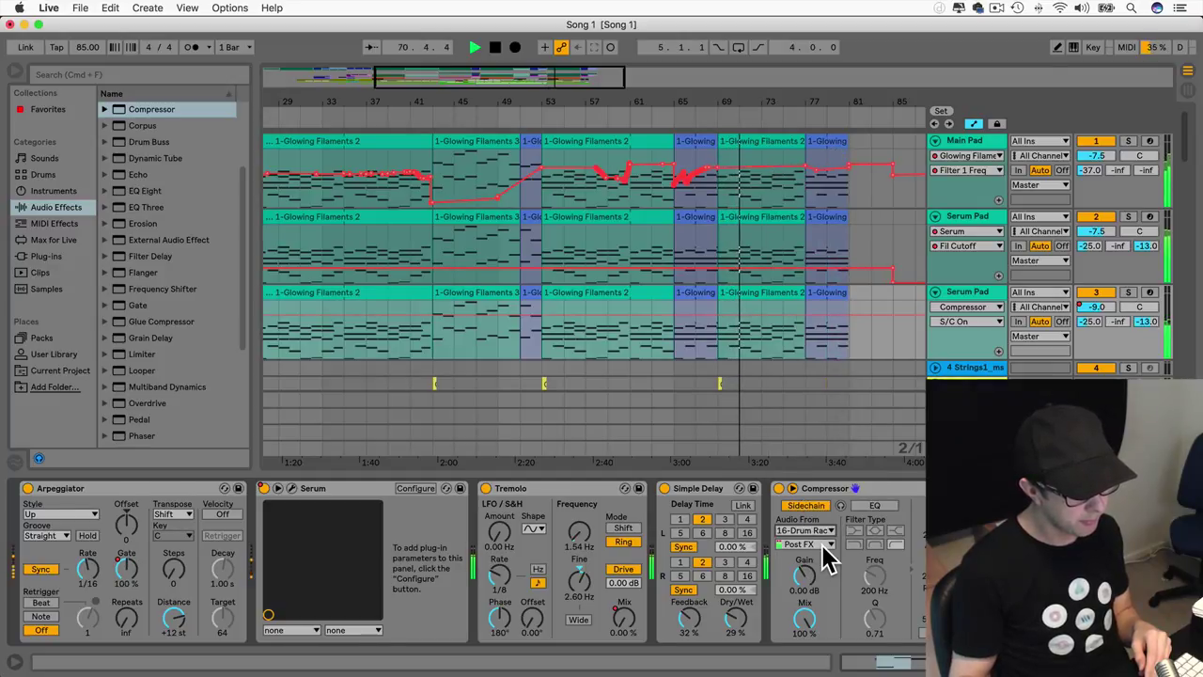
pyautogui.click(808, 544)
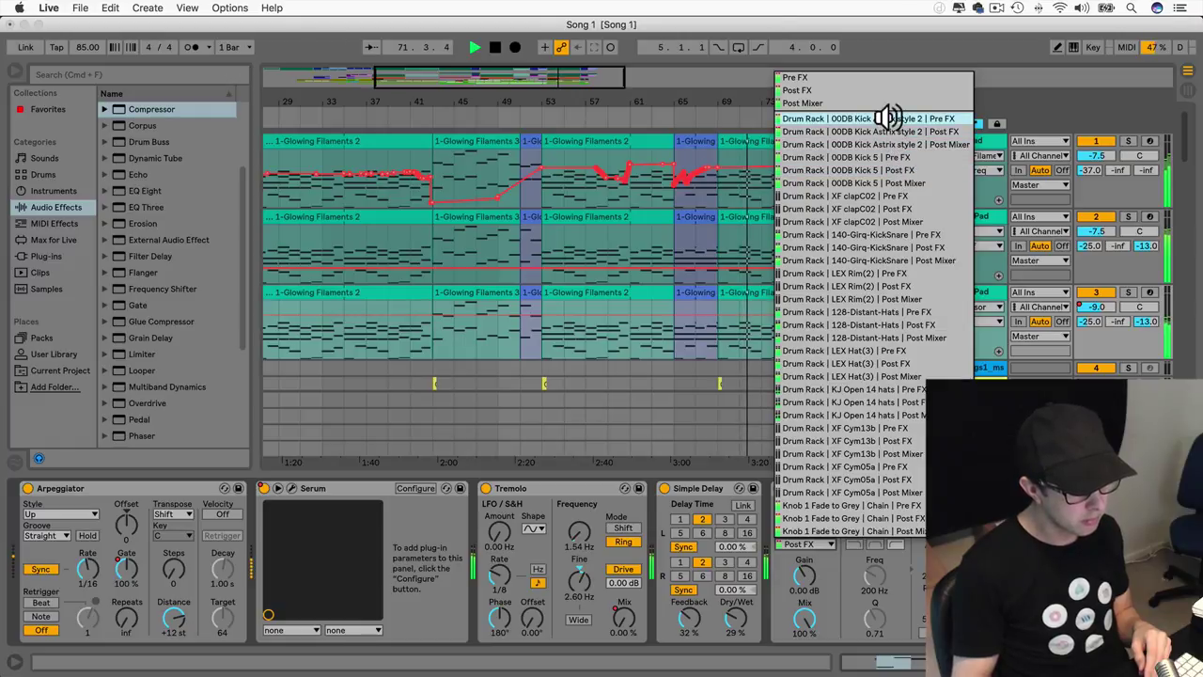
pyautogui.click(893, 119)
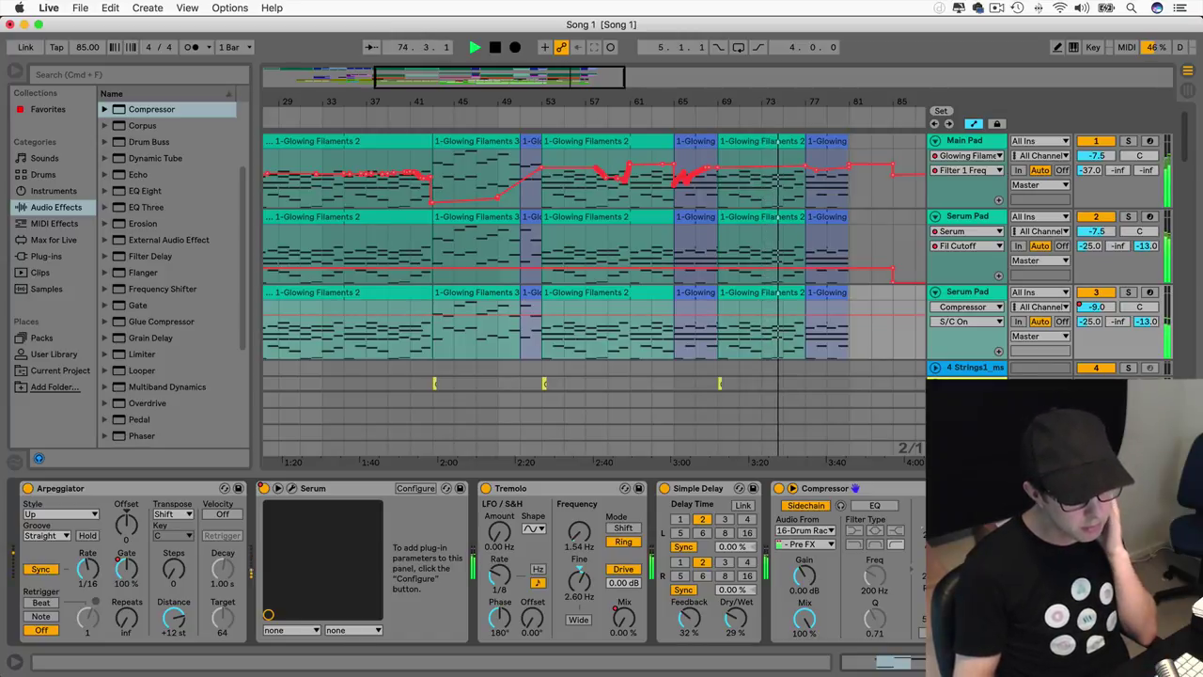
pyautogui.click(982, 555)
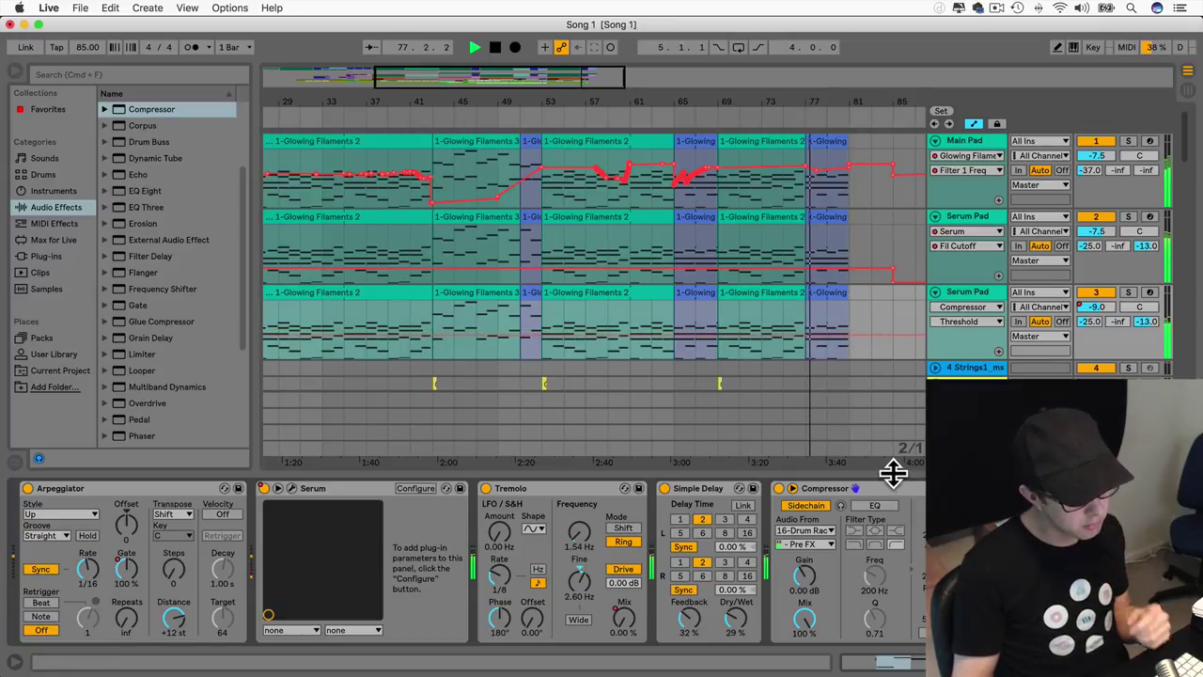
# Step: Delete the second Serum Pad's final clip at bars 77 to 81 and stop playback
pyautogui.moveTo(892, 473); pyautogui.dragTo(868, 661)
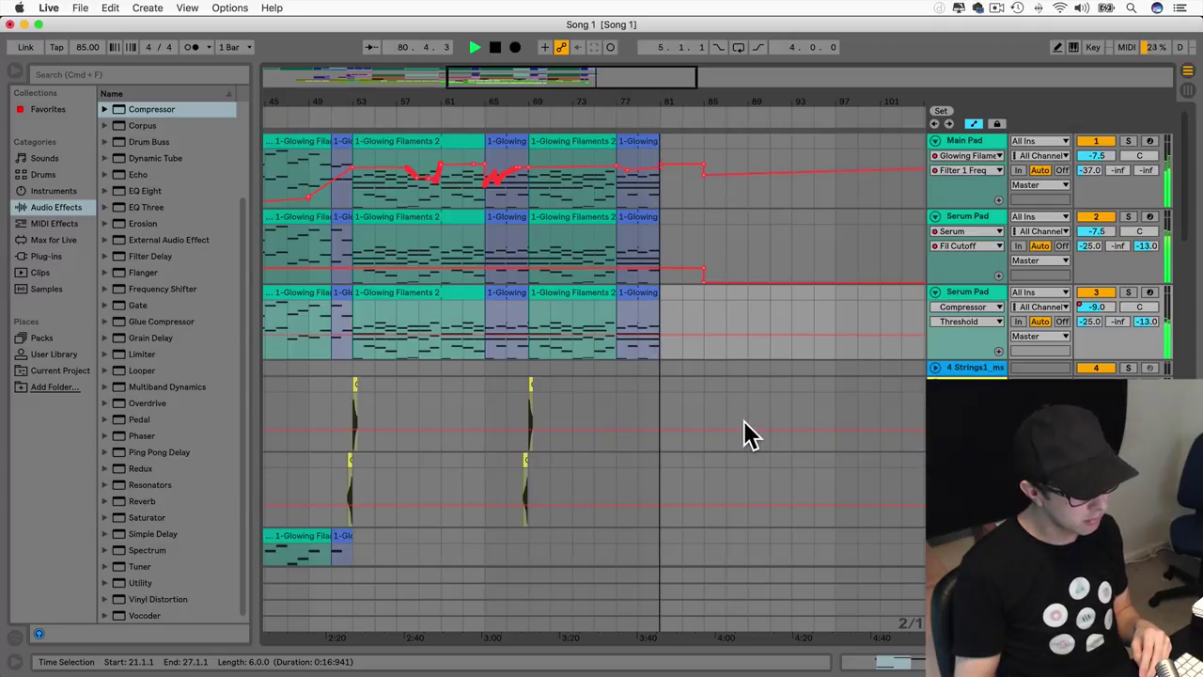
pyautogui.click(625, 299)
pyautogui.press('Delete')
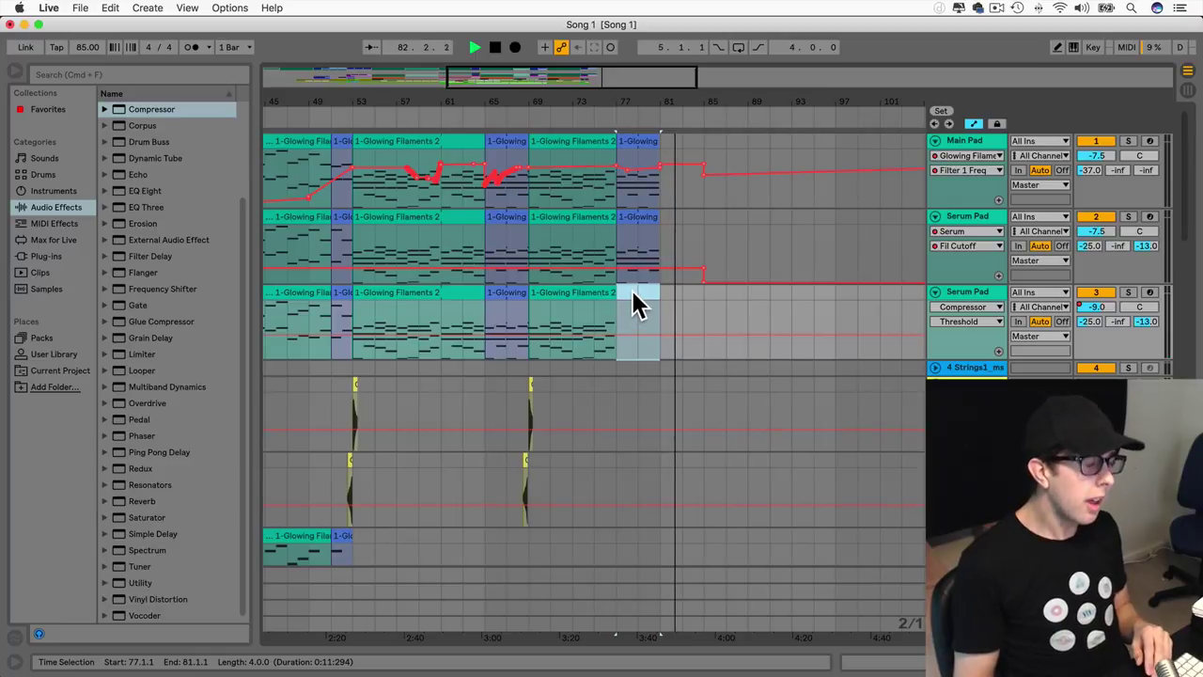
pyautogui.press('space')
# Step: Set the loop range from bar 1 to bar 85 and select that span across all tracks
pyautogui.hscroll(-15, 635, 311)
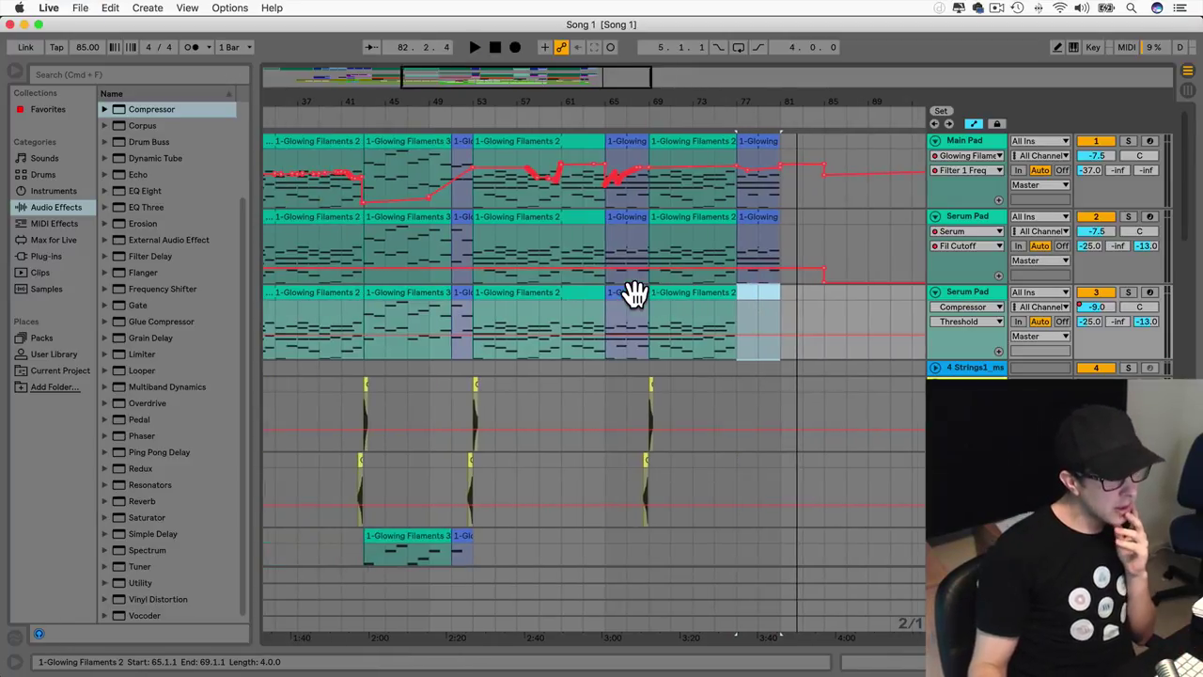
pyautogui.moveTo(462, 94); pyautogui.dragTo(462, 43)
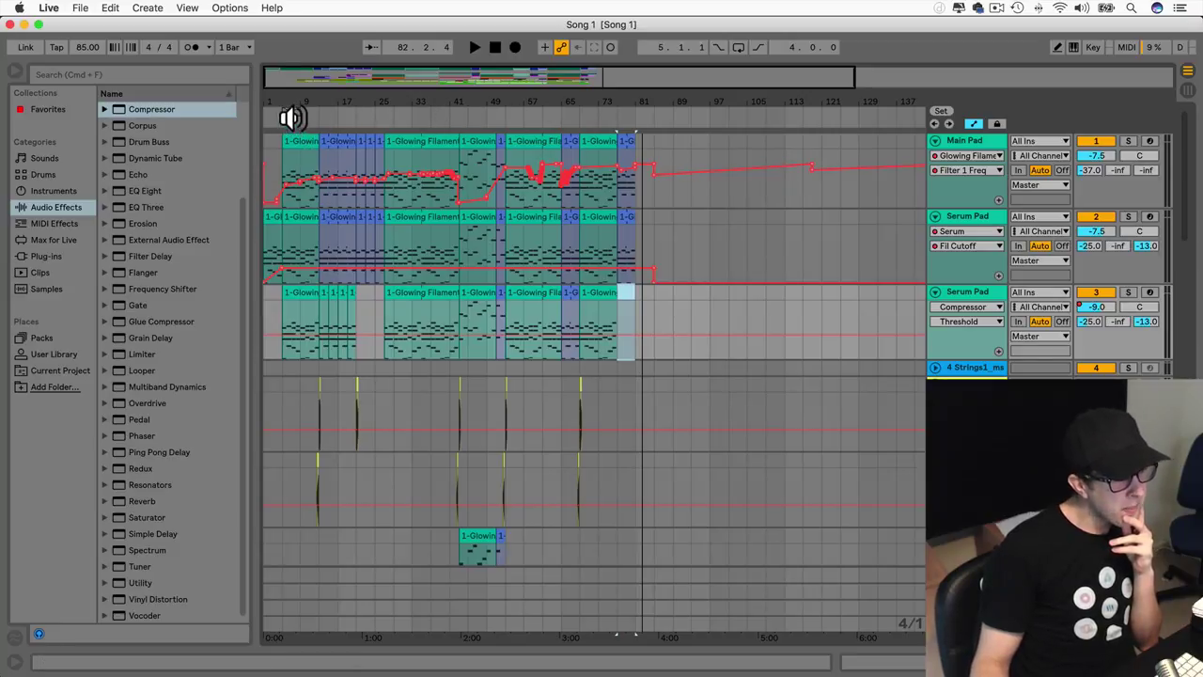
pyautogui.moveTo(285, 113); pyautogui.dragTo(656, 141)
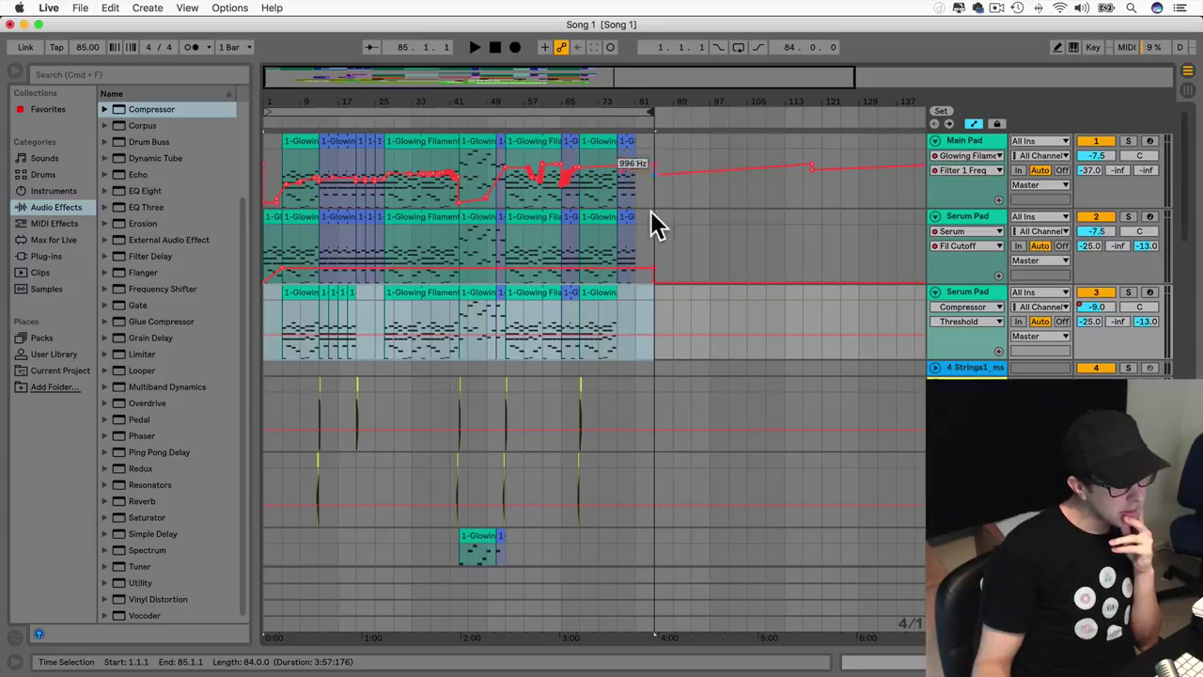
pyautogui.click(511, 110)
# Step: Export the Master track as an MP3 named Song 1 on the Desktop, replacing the existing file
pyautogui.click(85, 8)
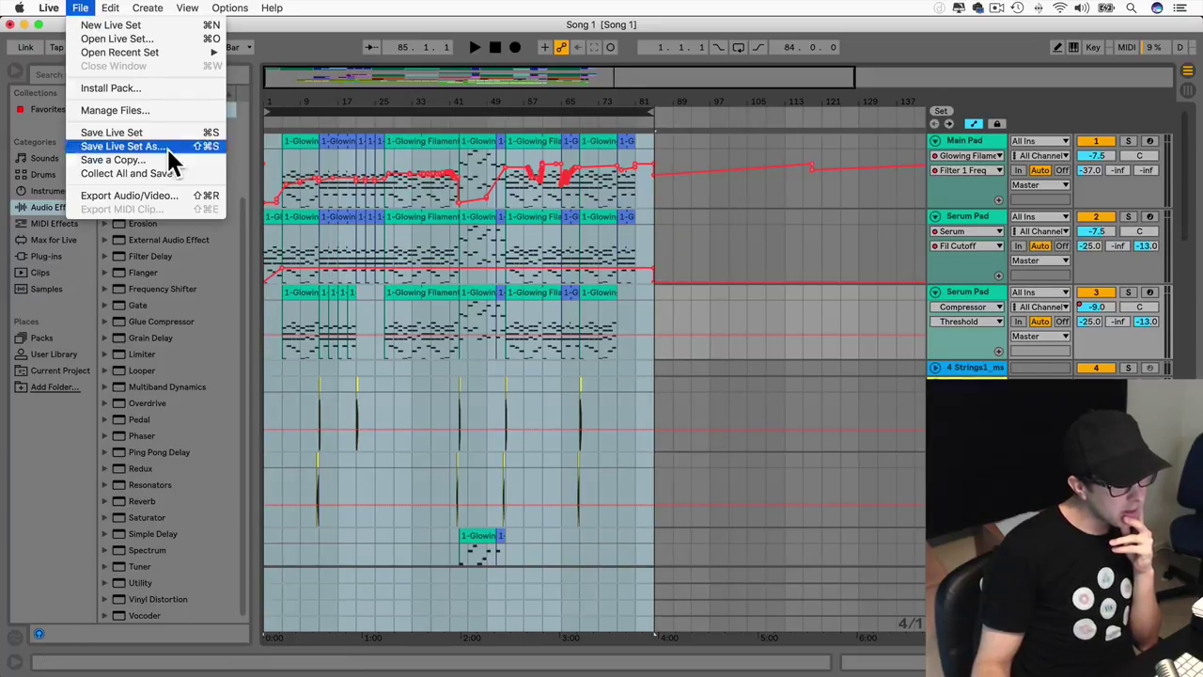
pyautogui.click(161, 197)
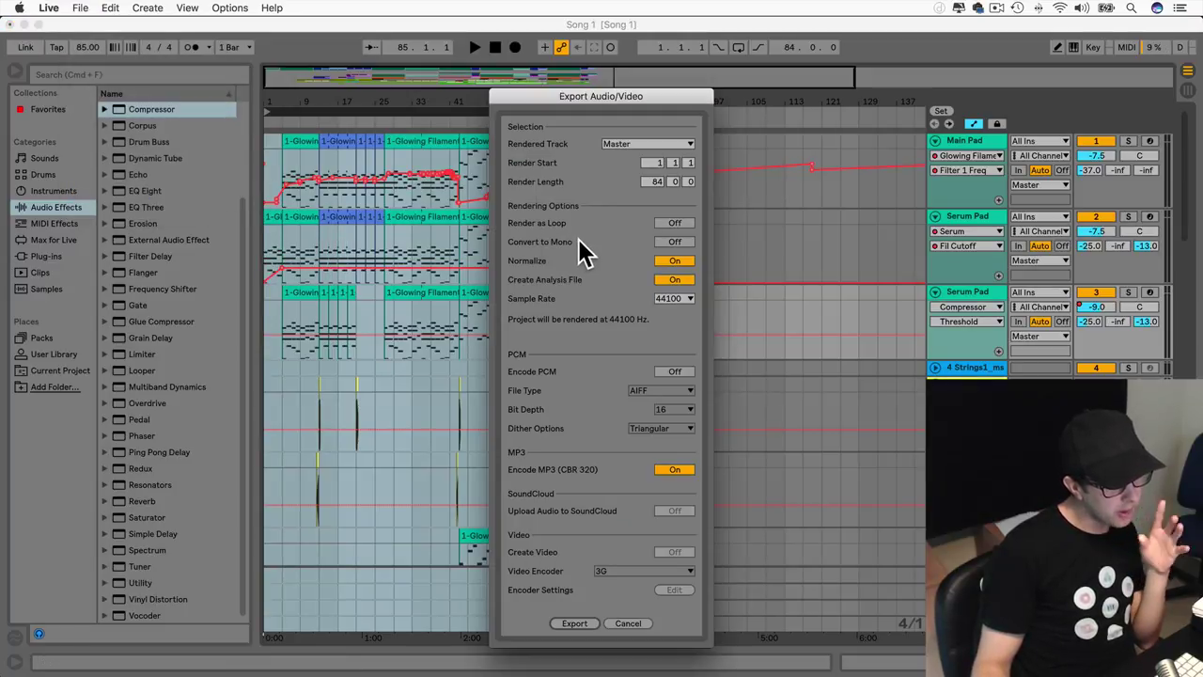
pyautogui.click(575, 624)
pyautogui.click(835, 498)
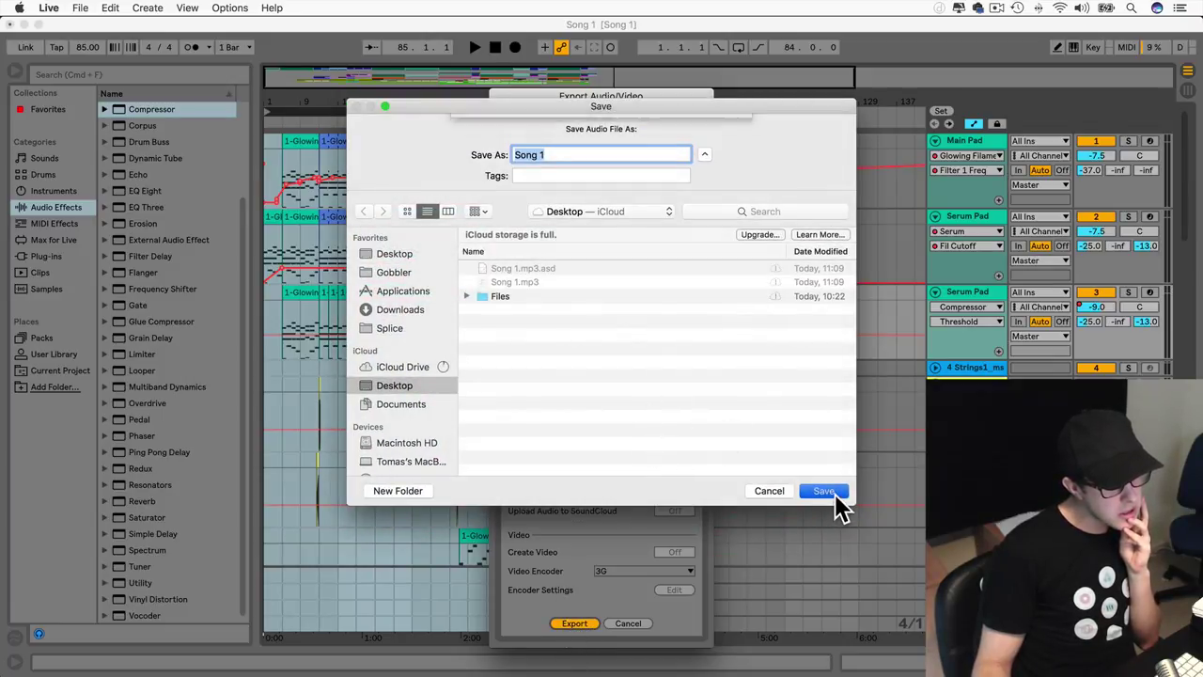
pyautogui.click(714, 202)
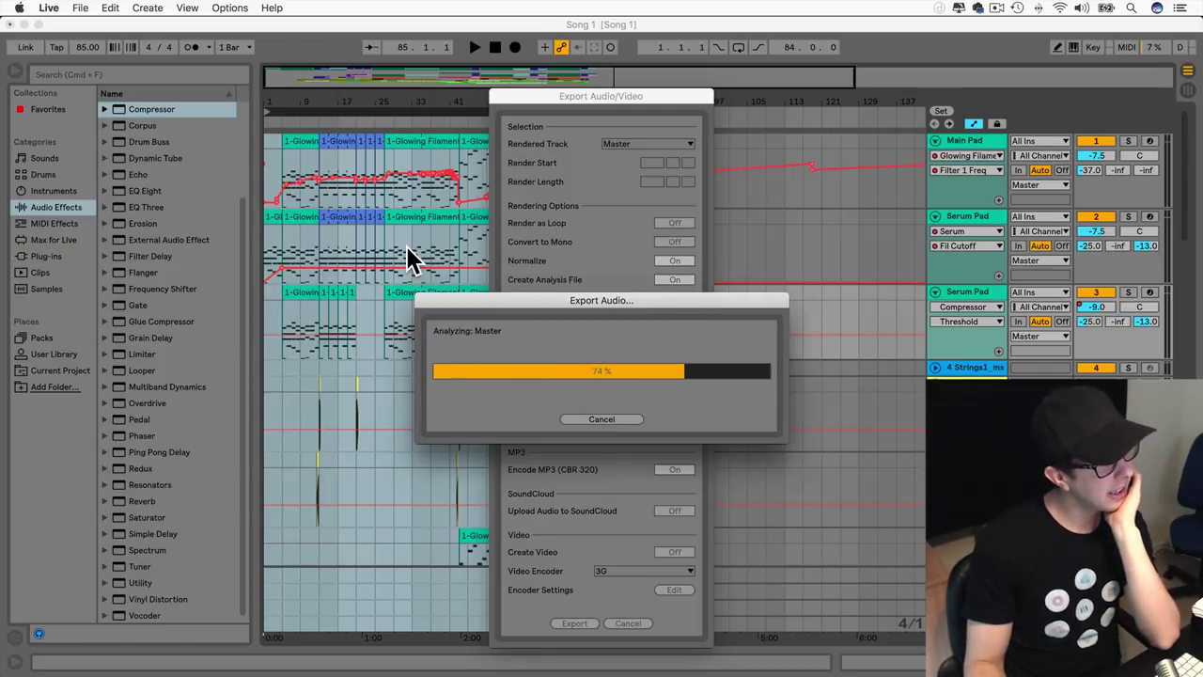
# Step: Put away the Live and old player windows and move the Song 1.mp3 file aside on the desktop
pyautogui.click(11, 26)
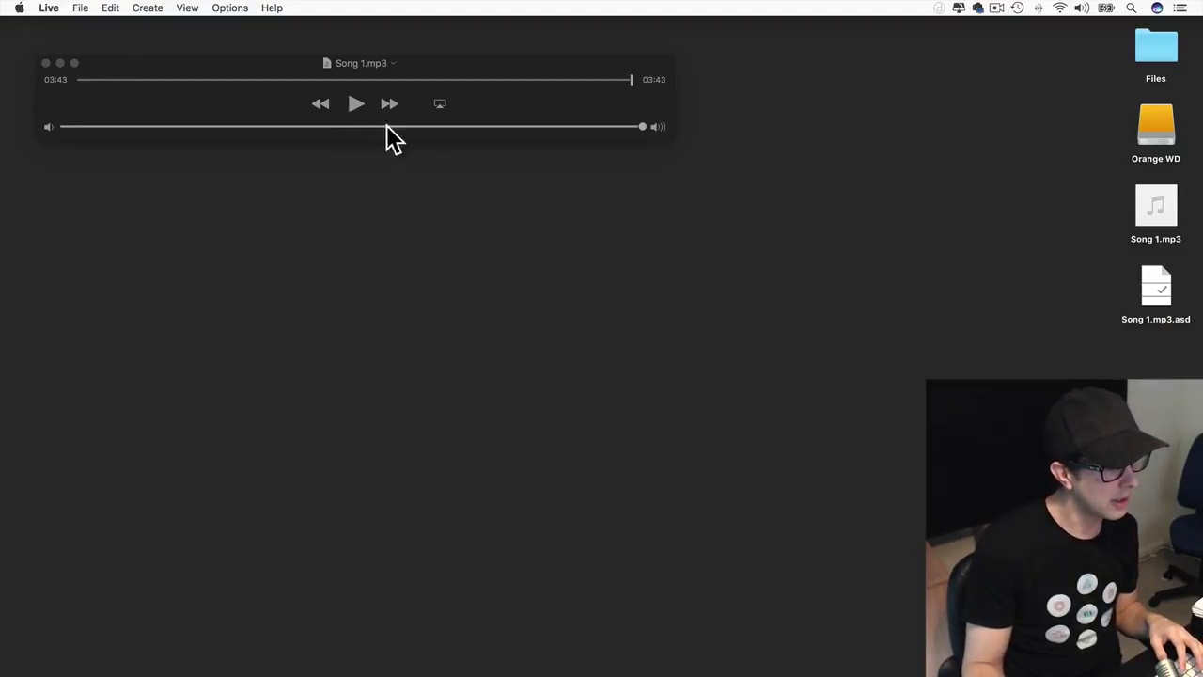
pyautogui.click(46, 62)
pyautogui.moveTo(1142, 234); pyautogui.dragTo(1063, 224)
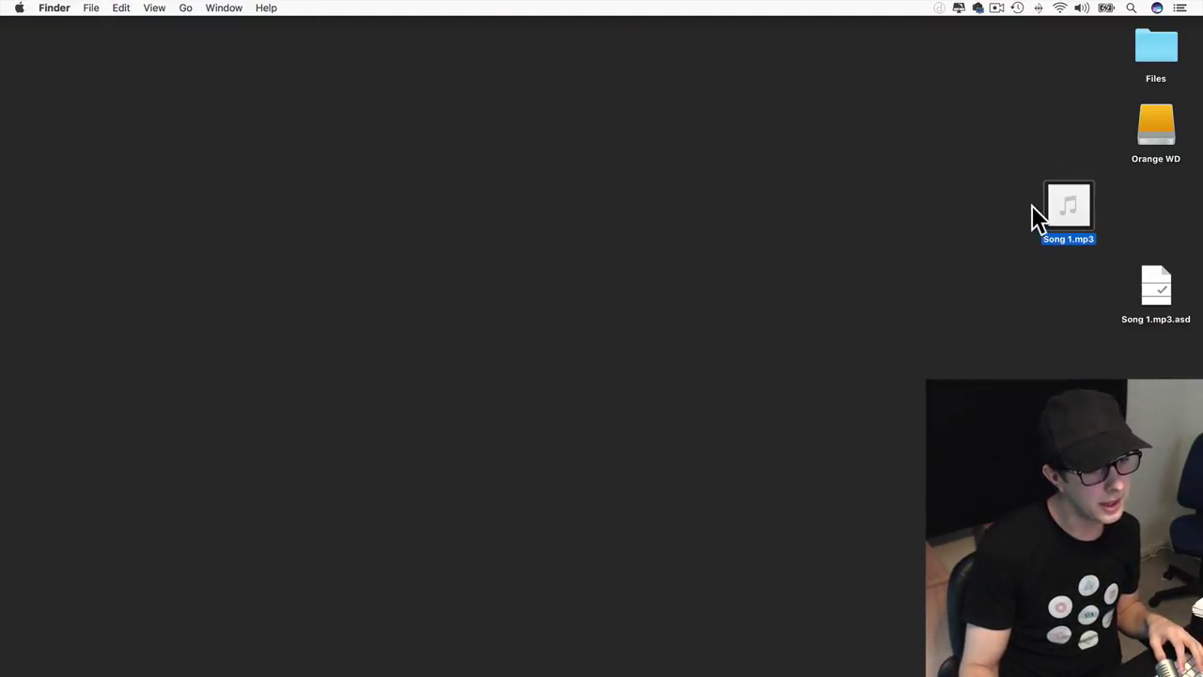
# Step: Open Song 1.mp3 in QuickTime Player and widen the player window
pyautogui.rightClick(1061, 216)
pyautogui.moveTo(1034, 228)
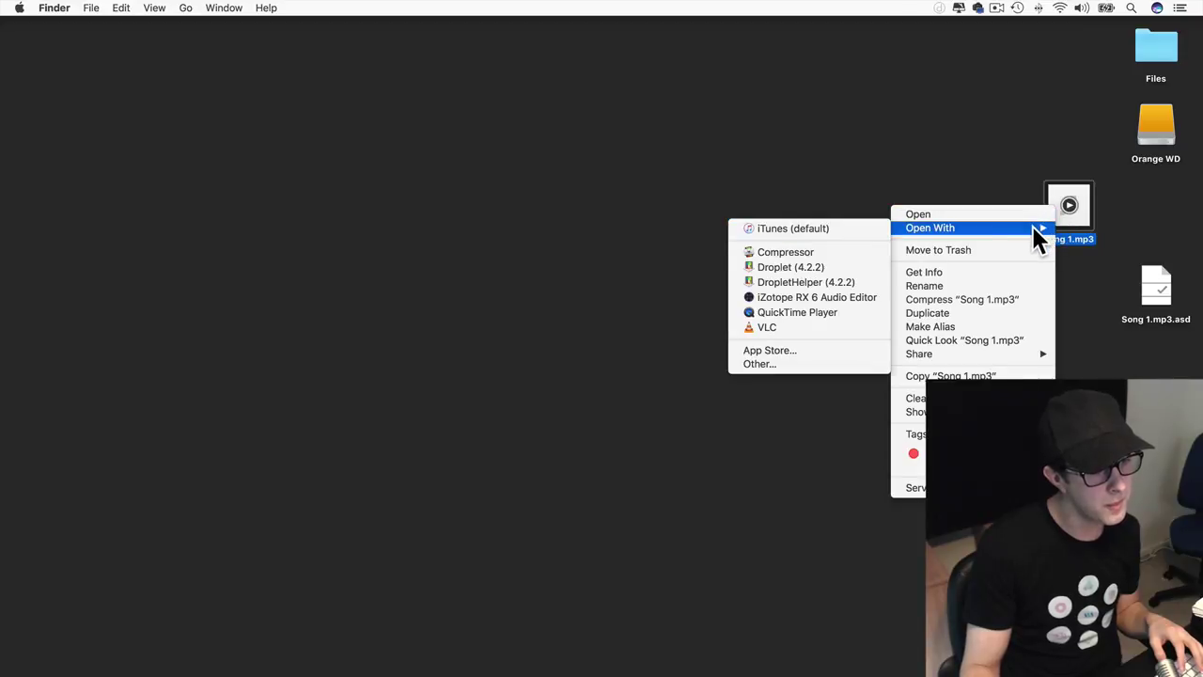
pyautogui.click(803, 310)
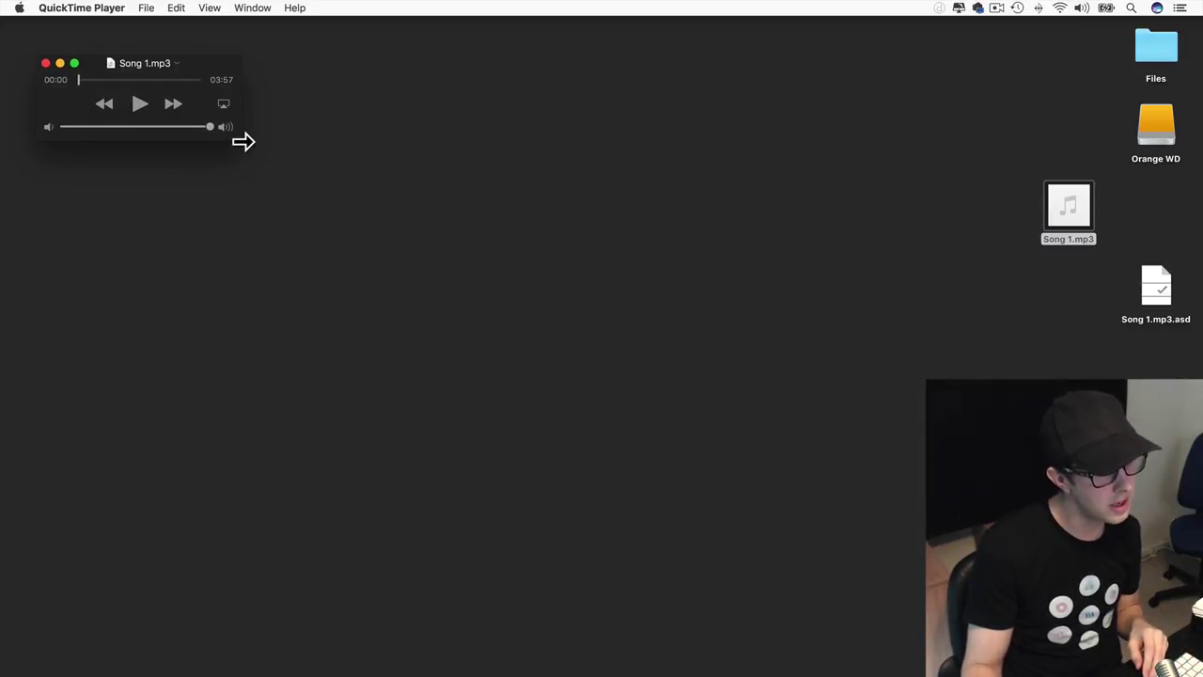
pyautogui.moveTo(252, 141); pyautogui.dragTo(685, 199)
# Step: Play the exported Song 1.mp3, skip ahead to check its ending, and close the player
pyautogui.press('space')
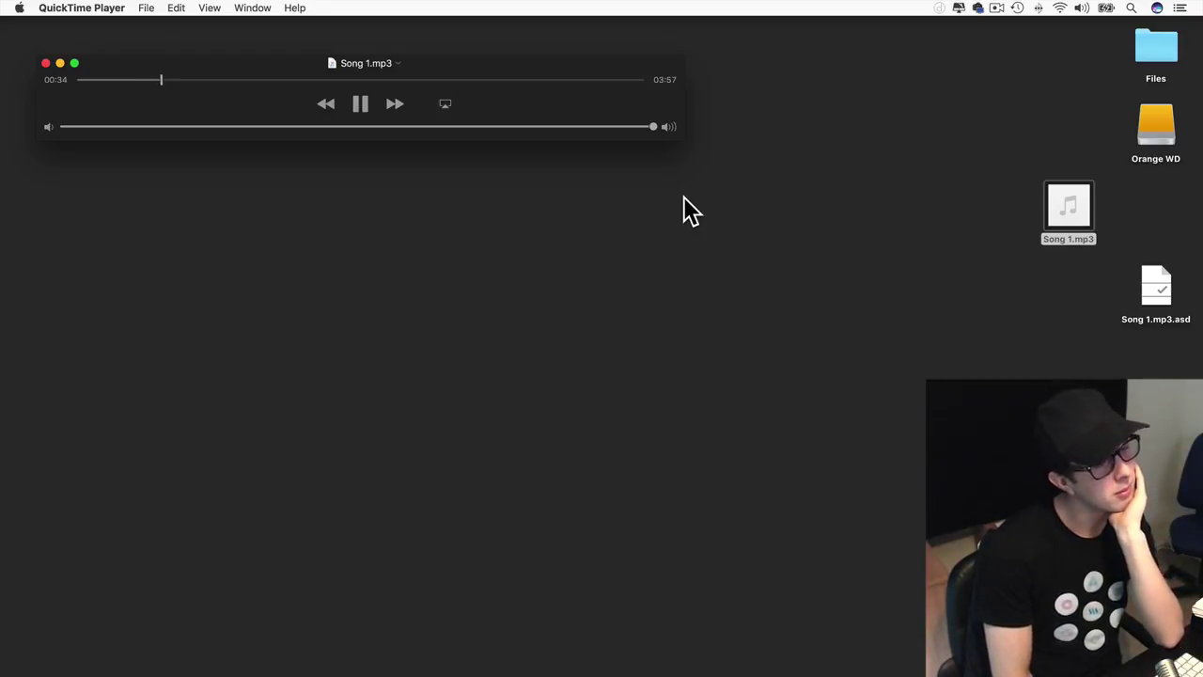
pyautogui.click(544, 80)
pyautogui.click(613, 79)
pyautogui.press('space')
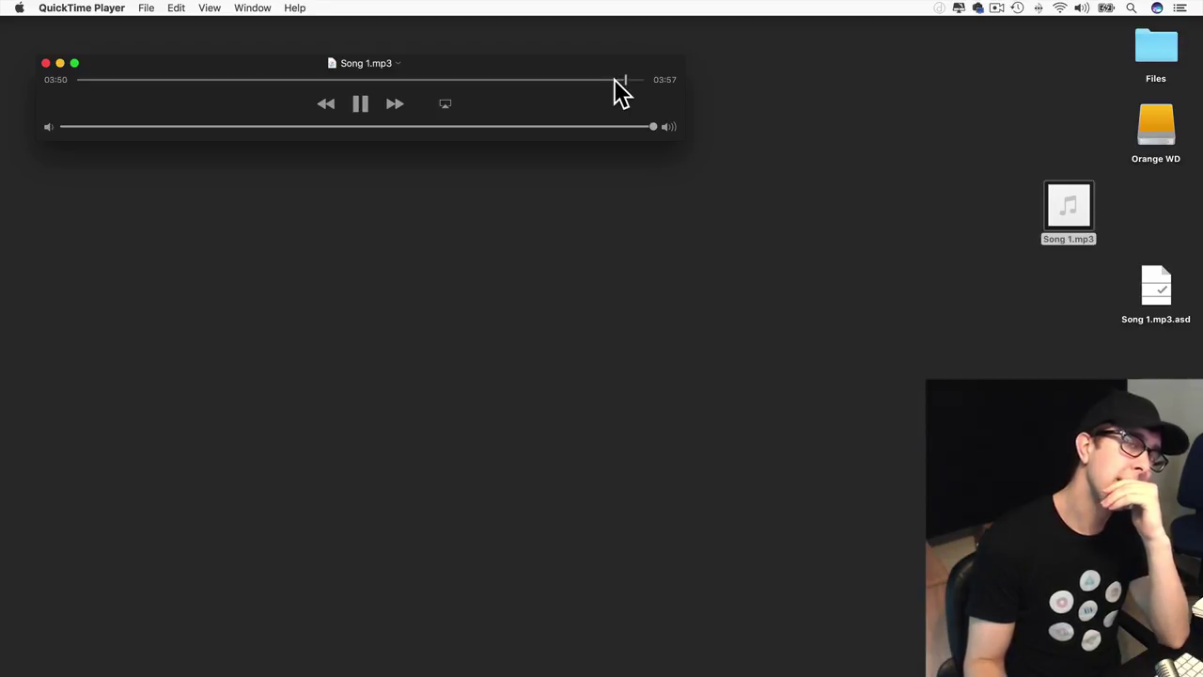
pyautogui.click(357, 108)
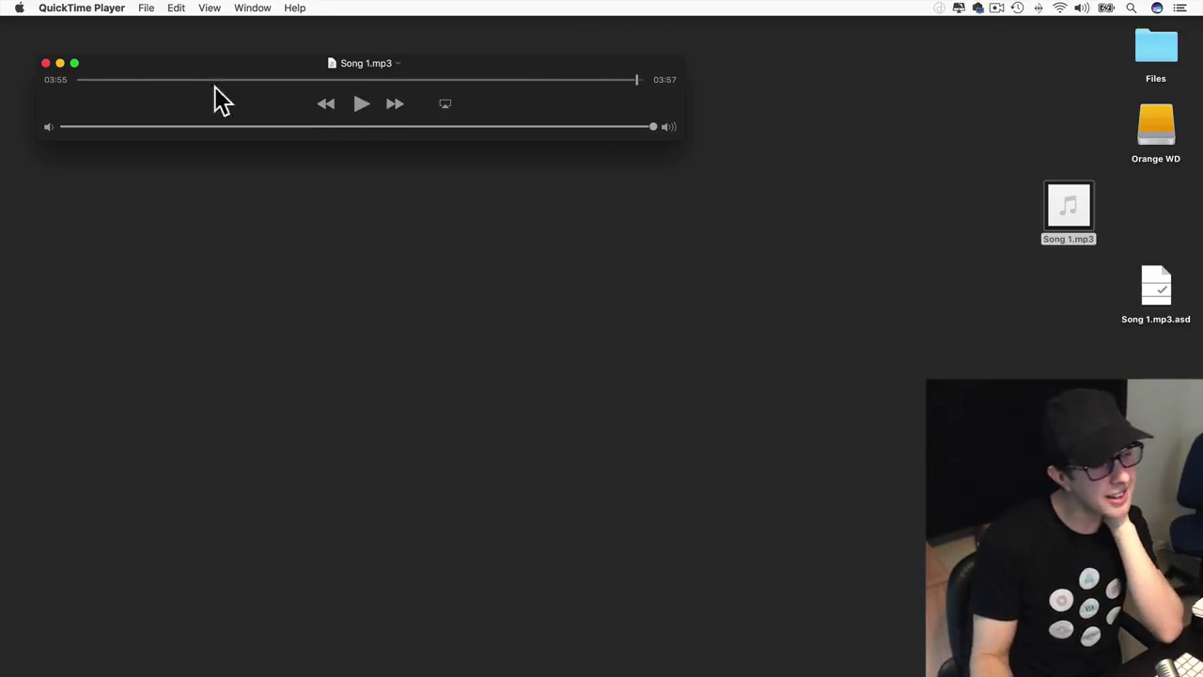
pyautogui.click(45, 63)
pyautogui.click(653, 250)
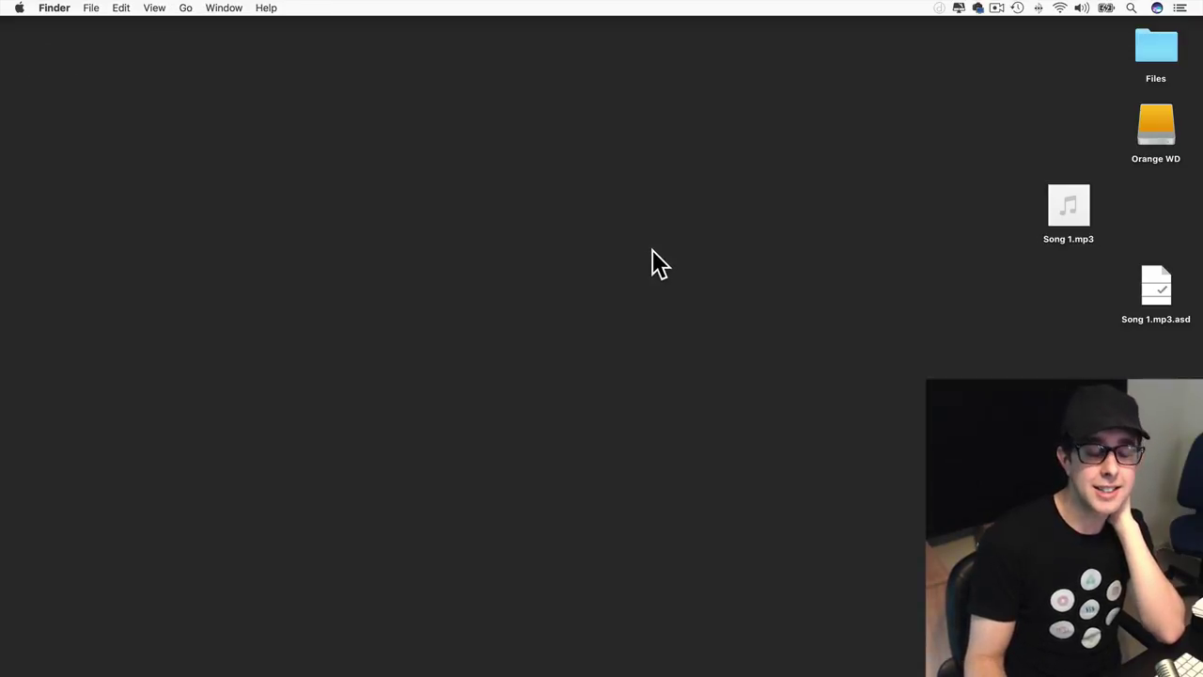